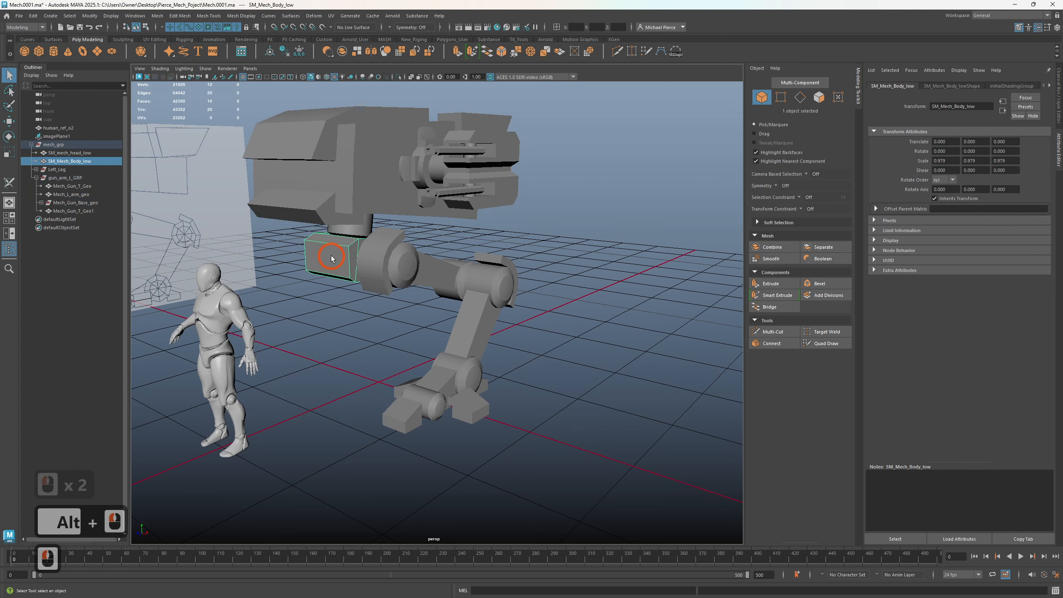
- Select the shells of the roof armor, chin plate and rear fins on SM_mech_head_low as faces and isolate them
{"action": "left_click_drag", "start_coordinate": [344, 269], "coordinate": [476, 292], "text": "alt"}
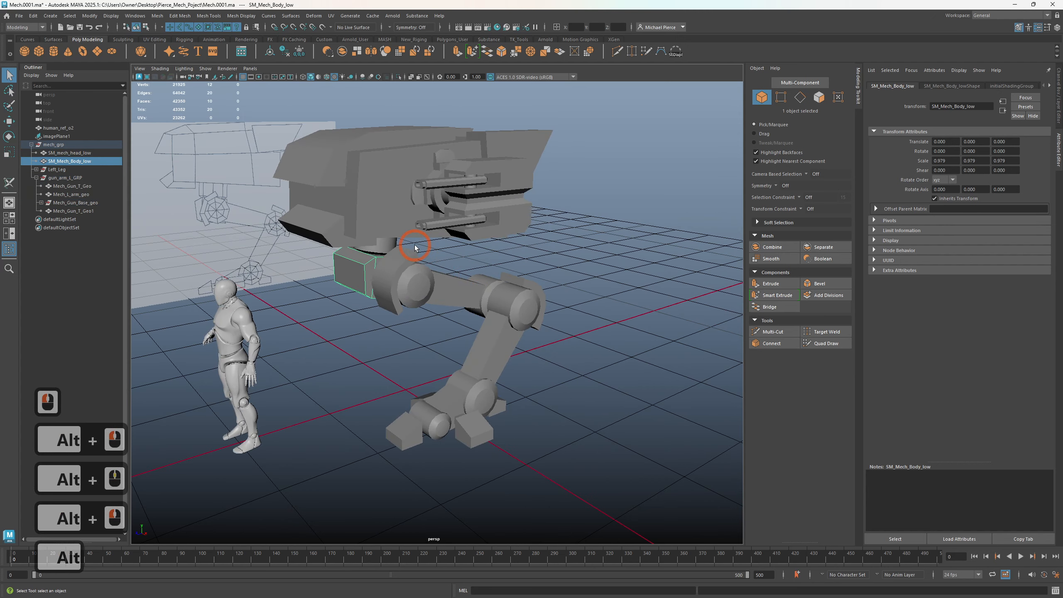
{"action": "left_click", "coordinate": [381, 242]}
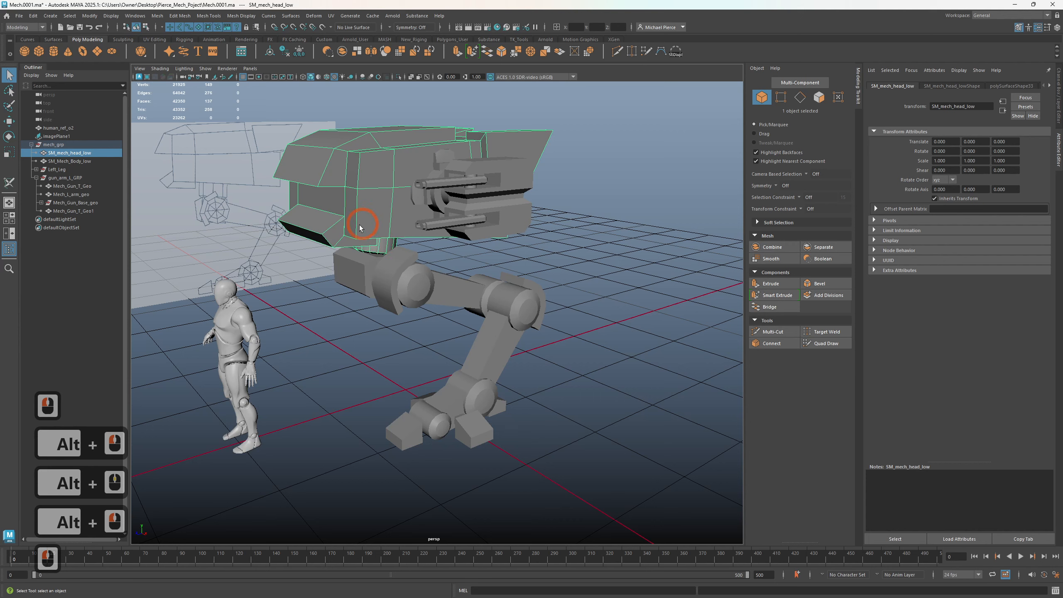
{"action": "right_click_drag", "start_coordinate": [359, 228], "coordinate": [349, 246]}
{"action": "double_click", "coordinate": [312, 228]}
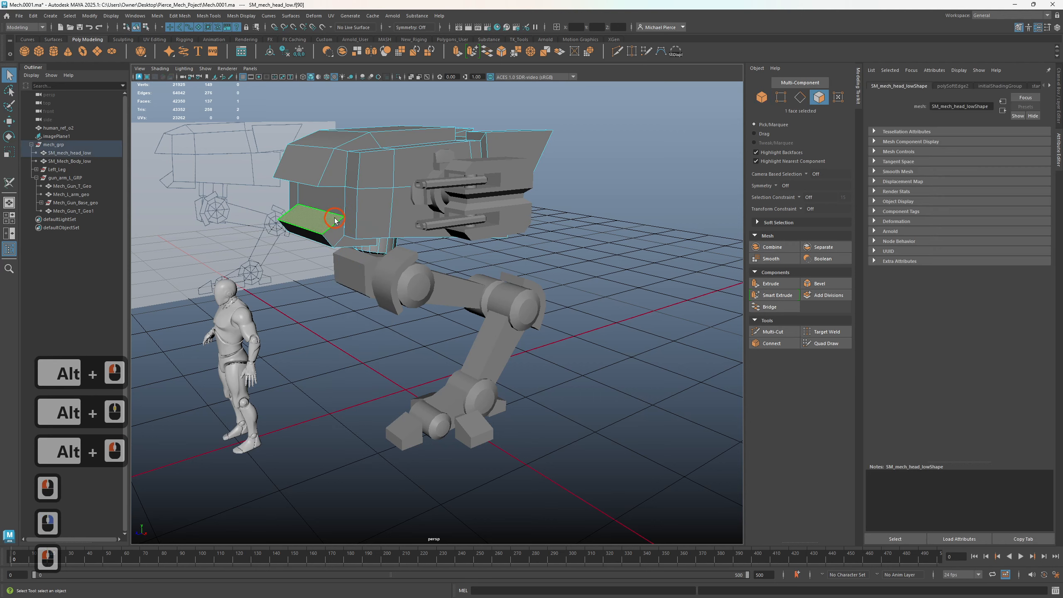
{"action": "double_click", "coordinate": [331, 161], "text": "shift"}
{"action": "double_click", "coordinate": [467, 130], "text": "shift"}
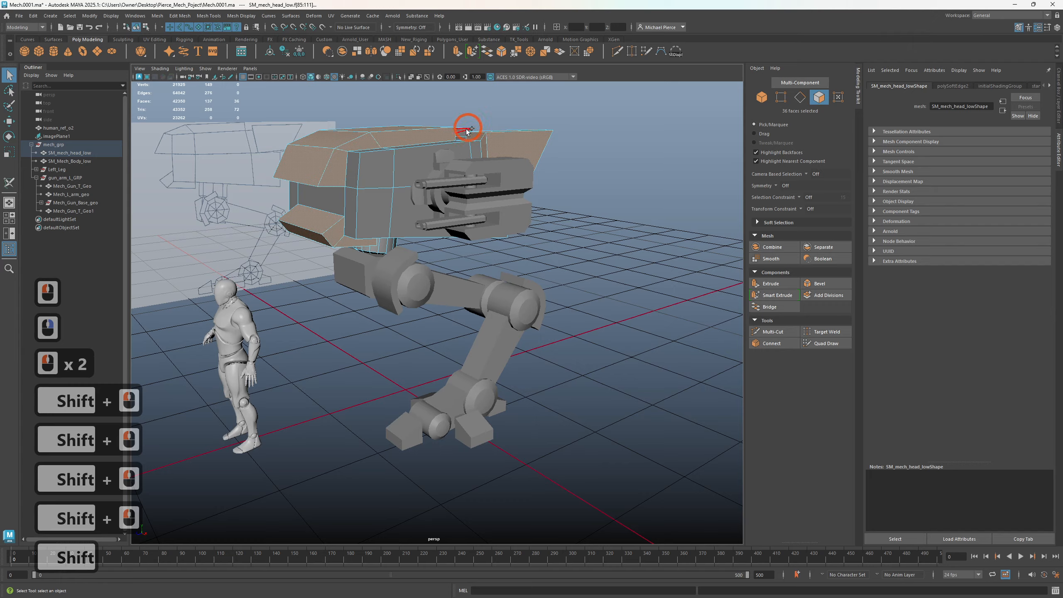
{"action": "double_click", "coordinate": [461, 131], "text": "shift"}
{"action": "key", "text": "ctrl+1"}
{"action": "scroll", "coordinate": [550, 143], "scroll_direction": "up", "scroll_amount": 3}
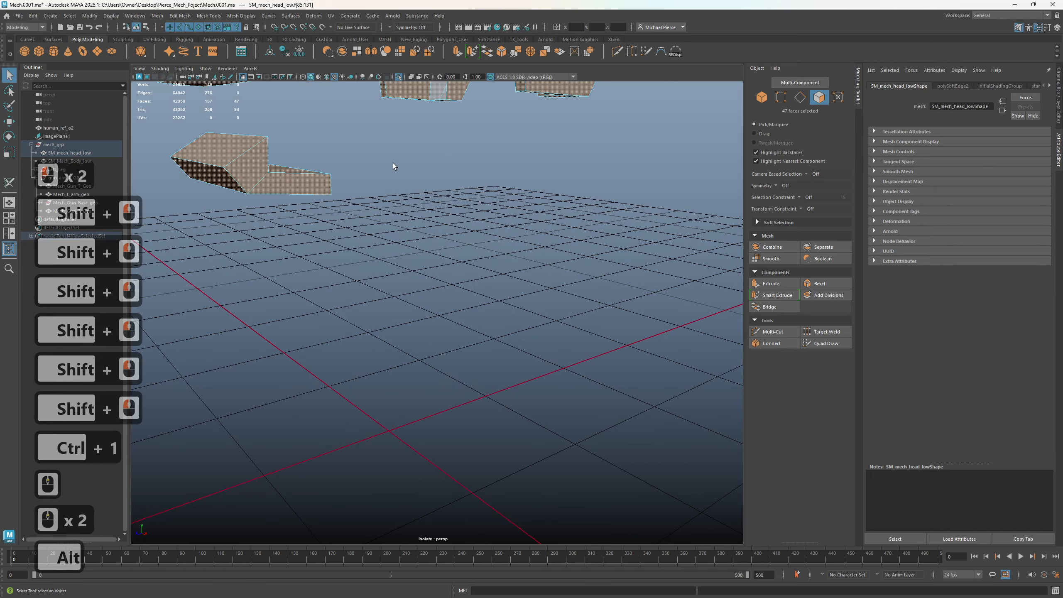
{"action": "left_click_drag", "start_coordinate": [393, 162], "coordinate": [409, 153], "text": "alt"}
{"action": "middle_click_drag", "start_coordinate": [410, 152], "coordinate": [410, 267], "text": "alt"}
{"action": "left_click_drag", "start_coordinate": [410, 267], "coordinate": [413, 216], "text": "alt"}
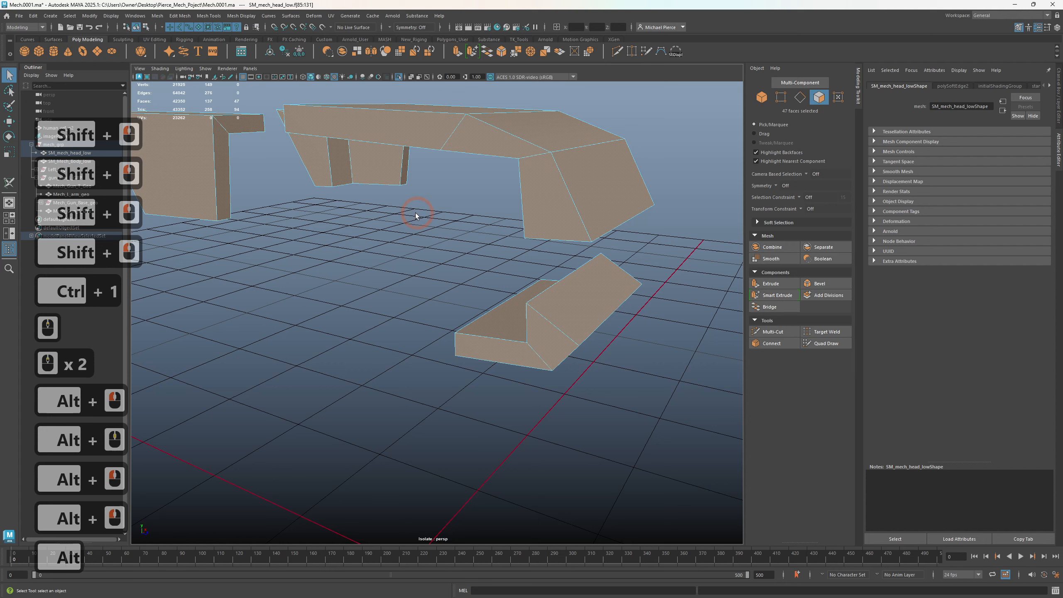
- Return the head to object mode, exit the face isolation and isolate the whole SM_mech_head_low mesh
{"action": "right_click", "coordinate": [410, 226]}
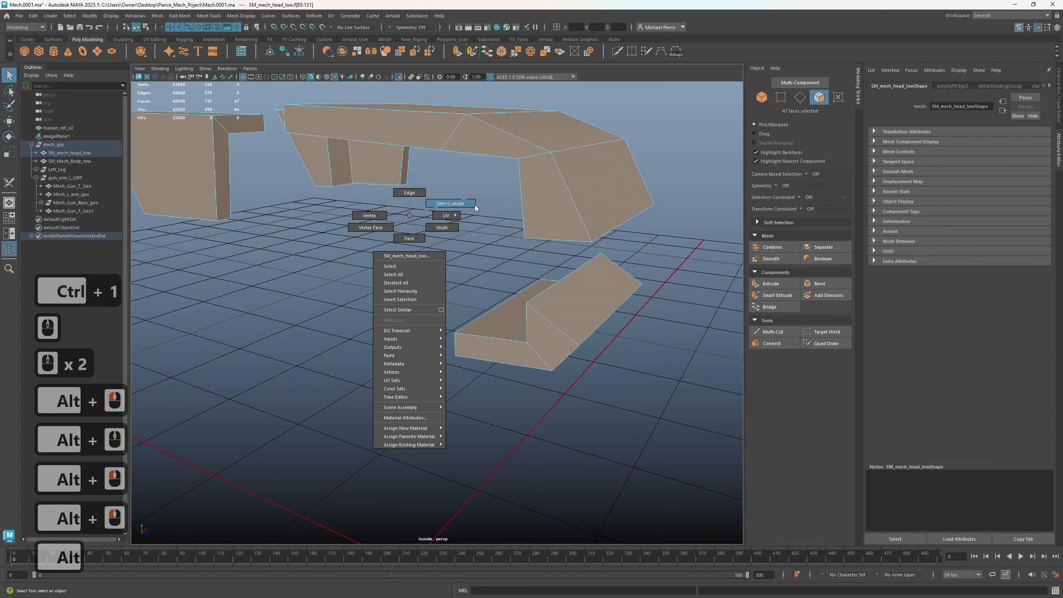
{"action": "left_click", "coordinate": [442, 228]}
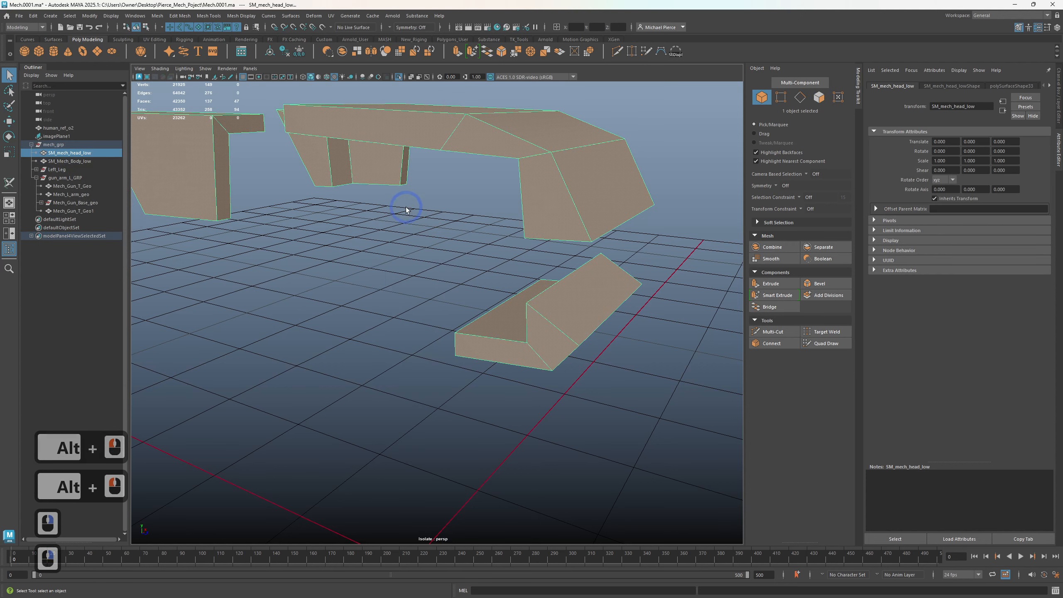
{"action": "right_click", "coordinate": [405, 207]}
{"action": "left_click", "coordinate": [463, 202]}
{"action": "key", "text": "ctrl+1"}
{"action": "left_click", "coordinate": [394, 256]}
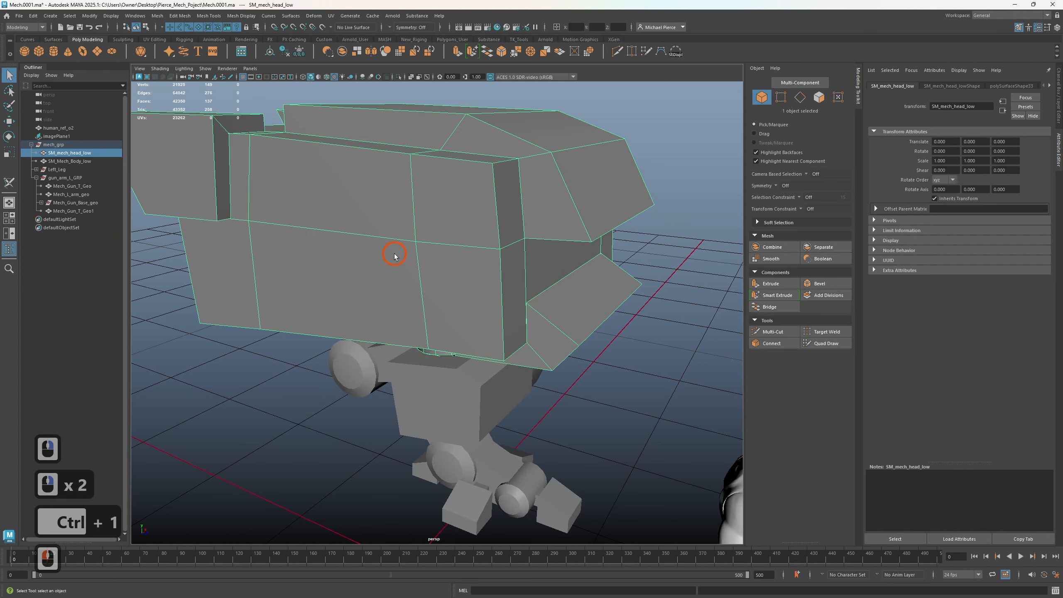
{"action": "key", "text": "ctrl+1"}
{"action": "left_click_drag", "start_coordinate": [440, 245], "coordinate": [423, 228], "text": "alt"}
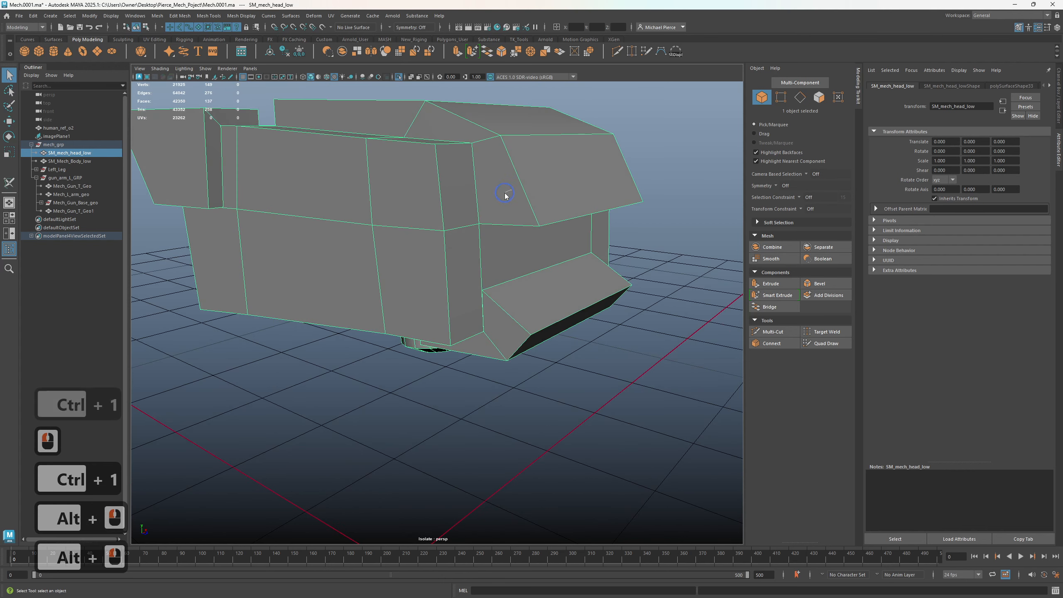
- Select all faces of the head's roof armor, both rear fins and chin plate, and isolate only those shells
{"action": "right_click_drag", "start_coordinate": [505, 196], "coordinate": [503, 209]}
{"action": "double_click", "coordinate": [504, 207]}
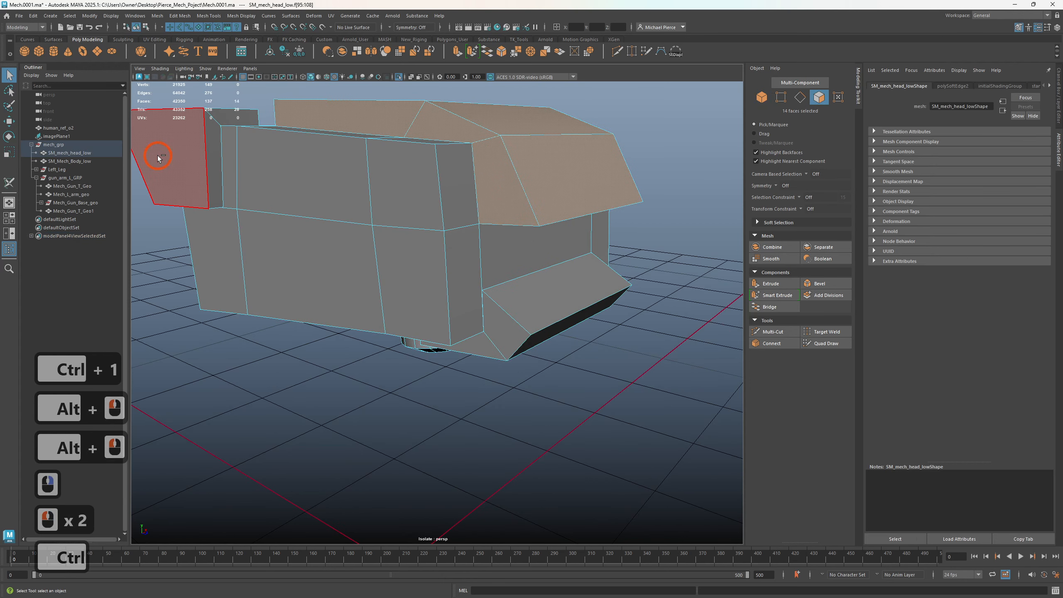
{"action": "double_click", "coordinate": [194, 165], "text": "shift"}
{"action": "double_click", "coordinate": [500, 294], "text": "shift"}
{"action": "left_click_drag", "start_coordinate": [500, 294], "coordinate": [542, 141], "text": "alt"}
{"action": "left_click", "coordinate": [541, 141], "text": "shift"}
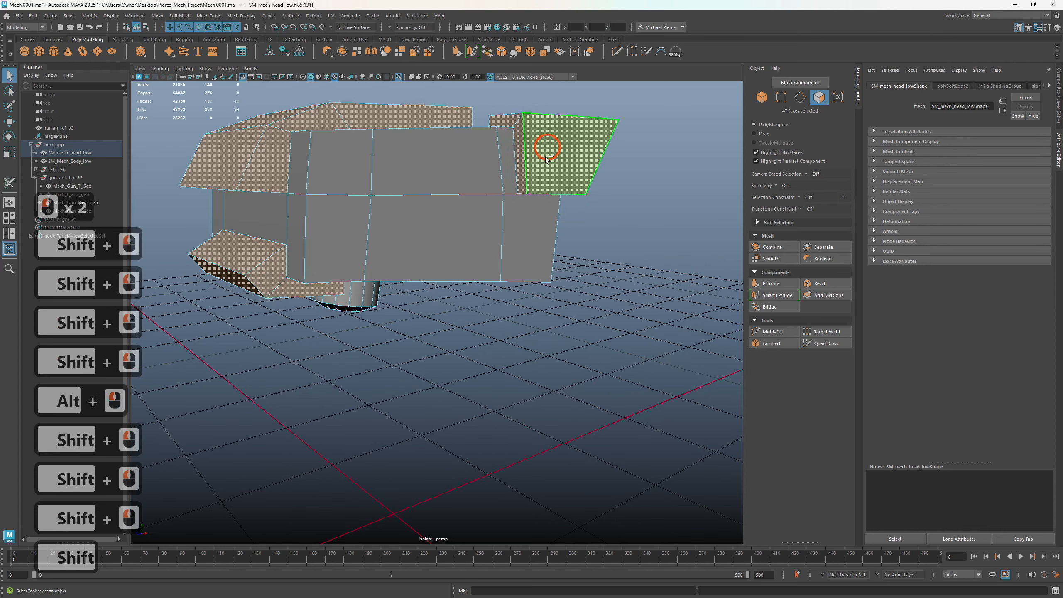
{"action": "double_click", "coordinate": [547, 147], "text": "shift"}
{"action": "key", "text": "ctrl+1"}
{"action": "key", "text": "ctrl+1"}
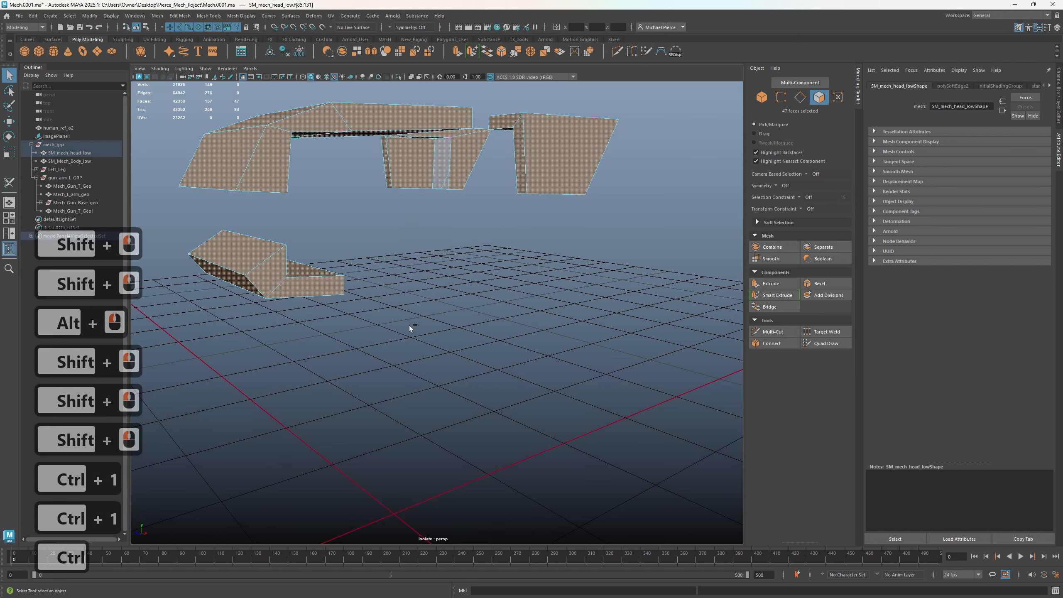
{"action": "left_click_drag", "start_coordinate": [409, 327], "coordinate": [368, 193], "text": "alt"}
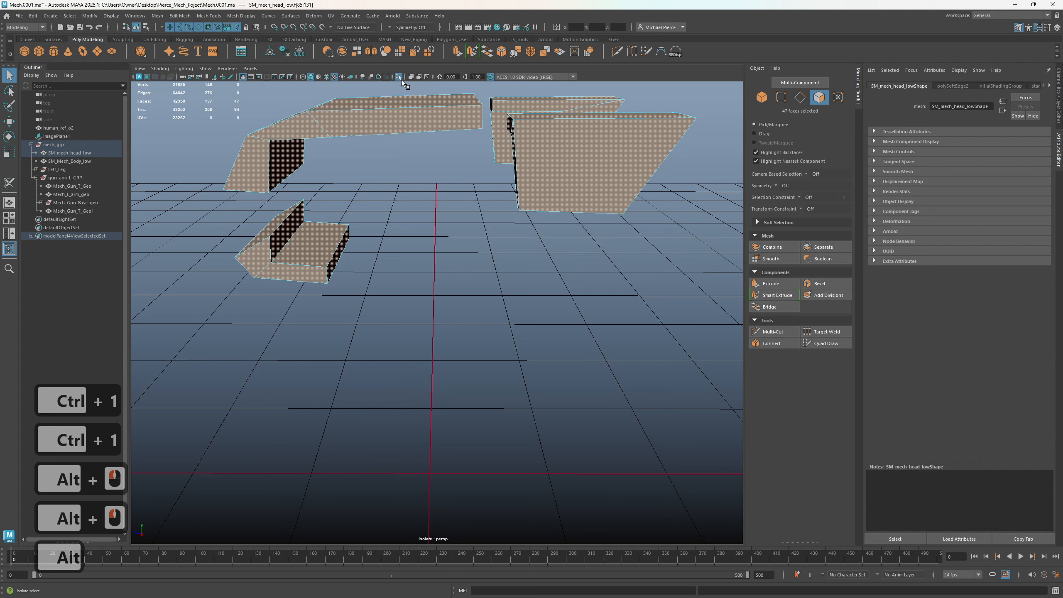
- Delete the hidden inner faces of the head's roof armor, chin plate and rear fins, and exit isolation
{"action": "left_click", "coordinate": [313, 227]}
{"action": "left_click", "coordinate": [283, 166], "text": "shift"}
{"action": "left_click", "coordinate": [284, 167], "text": "shift"}
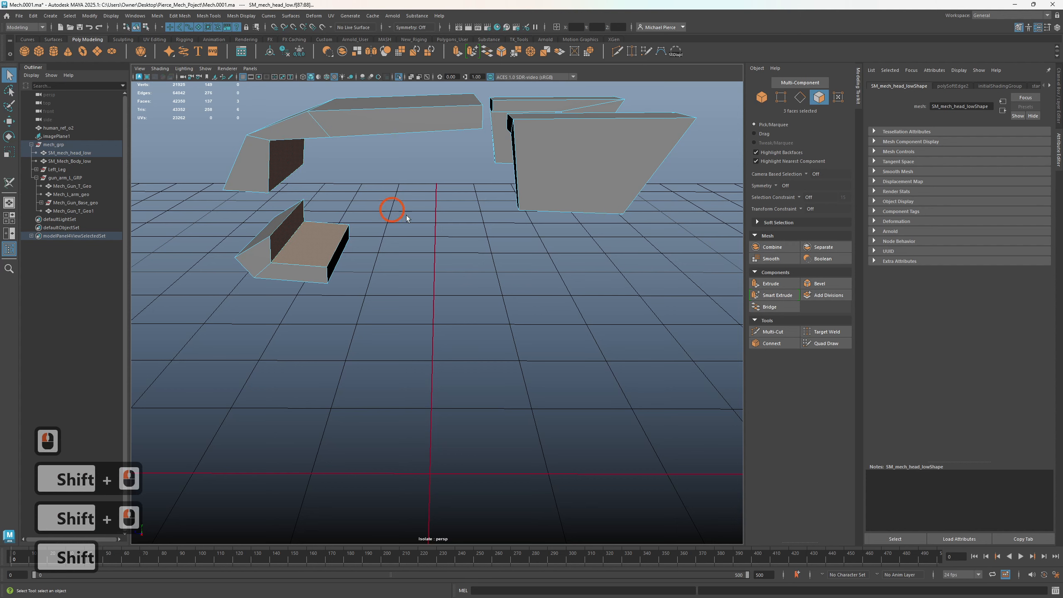
{"action": "left_click_drag", "start_coordinate": [393, 206], "coordinate": [396, 162], "text": "alt"}
{"action": "left_click", "coordinate": [339, 178], "text": "shift"}
{"action": "left_click", "coordinate": [391, 184], "text": "shift"}
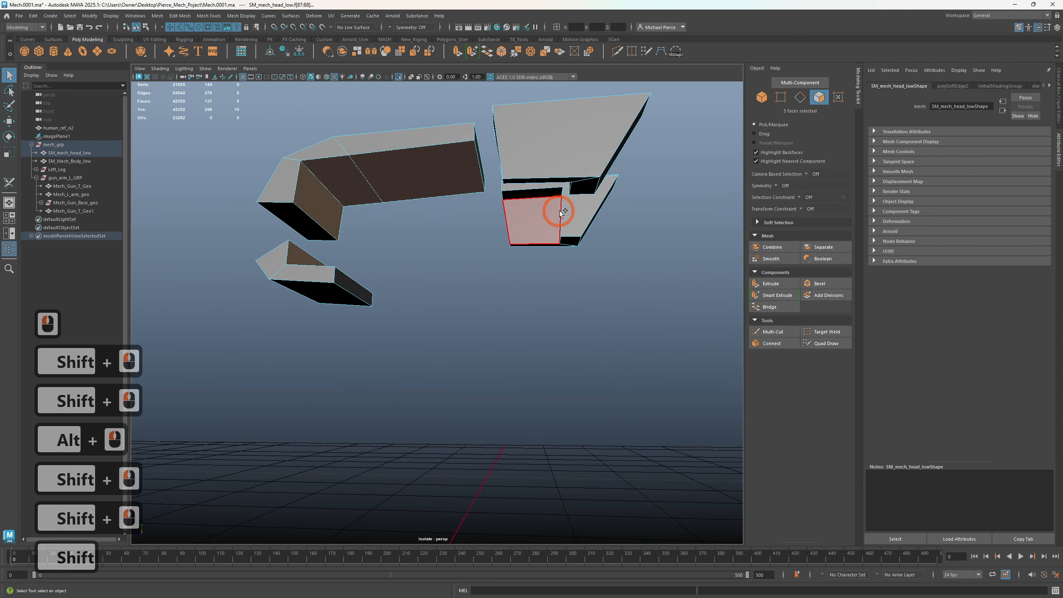
{"action": "left_click", "coordinate": [541, 217], "text": "shift"}
{"action": "left_click_drag", "start_coordinate": [436, 276], "coordinate": [231, 258], "text": "alt"}
{"action": "left_click", "coordinate": [473, 200], "text": "shift"}
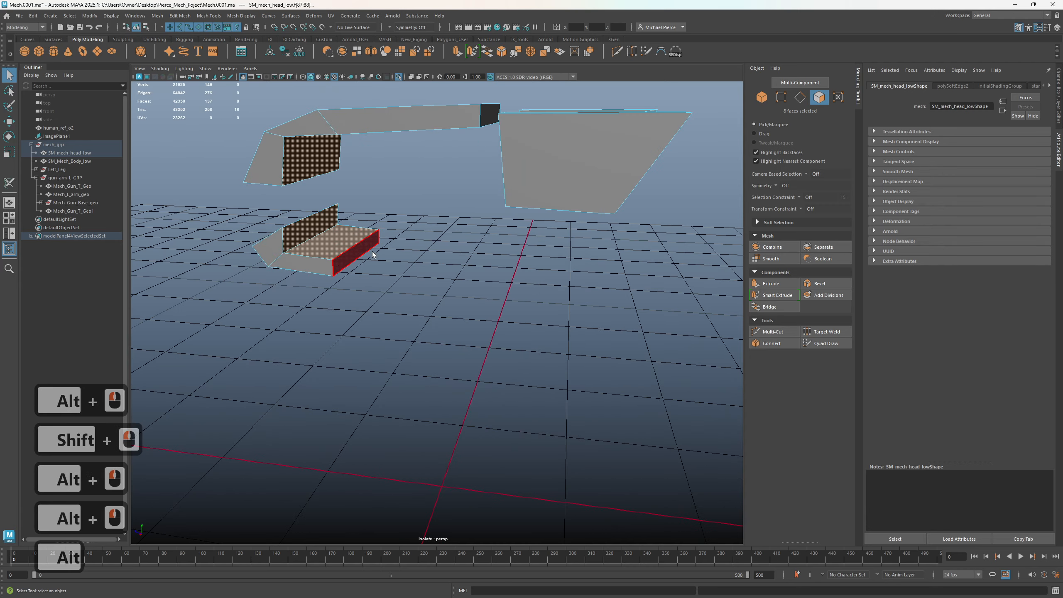
{"action": "key", "text": "Delete"}
{"action": "left_click_drag", "start_coordinate": [373, 254], "coordinate": [435, 228], "text": "alt"}
{"action": "key", "text": "ctrl+1"}
- Inspect the neck cylinder under the head in isolation and in the full model, and view the selection constraint options
{"action": "left_click_drag", "start_coordinate": [435, 268], "coordinate": [413, 350], "text": "alt"}
{"action": "double_click", "coordinate": [398, 307]}
{"action": "key", "text": "ctrl+1"}
{"action": "key", "text": "ctrl+1"}
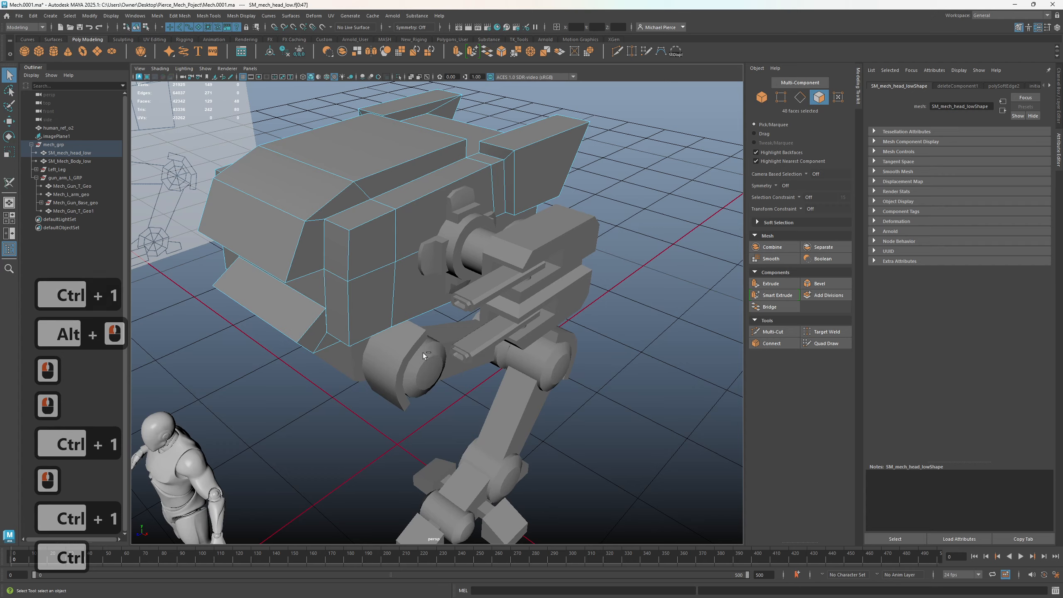
{"action": "middle_click_drag", "start_coordinate": [494, 398], "coordinate": [455, 299], "text": "alt"}
{"action": "left_click_drag", "start_coordinate": [455, 327], "coordinate": [452, 268], "text": "alt"}
{"action": "middle_click_drag", "start_coordinate": [467, 299], "coordinate": [471, 346], "text": "alt"}
{"action": "left_click_drag", "start_coordinate": [462, 340], "coordinate": [445, 310], "text": "alt"}
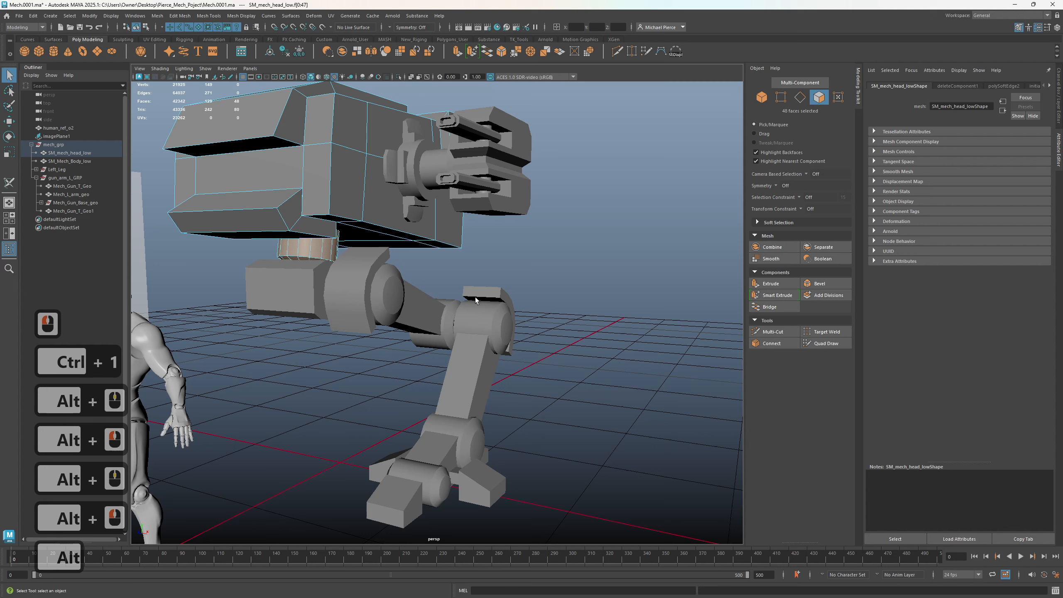
{"action": "left_click", "coordinate": [799, 198]}
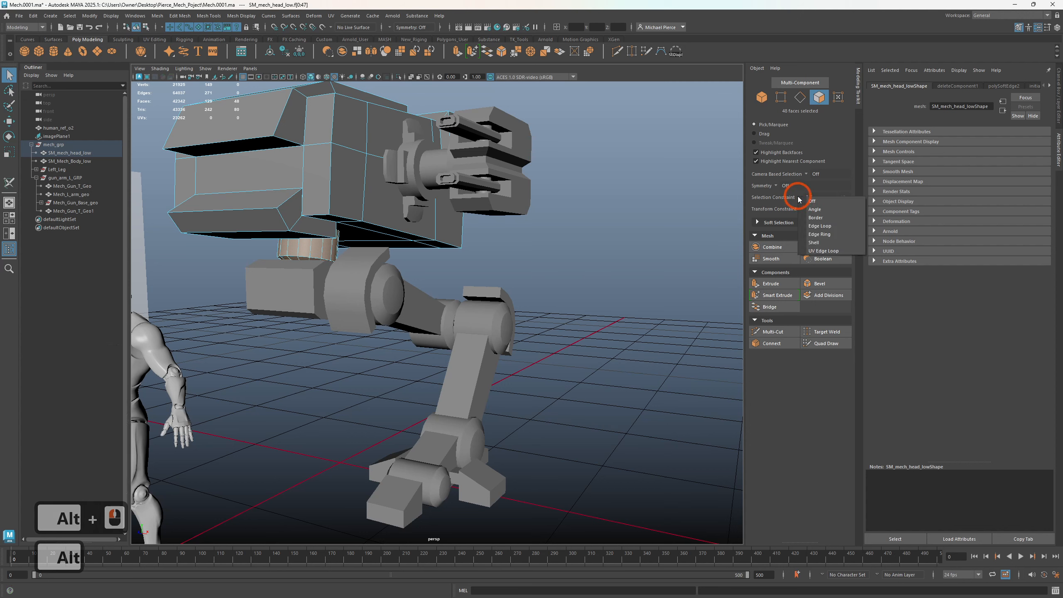
{"action": "left_click", "coordinate": [483, 328]}
- Isolate the box shell of the left femur, delete its two hidden end faces, and exit isolation
{"action": "double_click", "coordinate": [416, 310]}
{"action": "right_click_drag", "start_coordinate": [416, 311], "coordinate": [418, 311]}
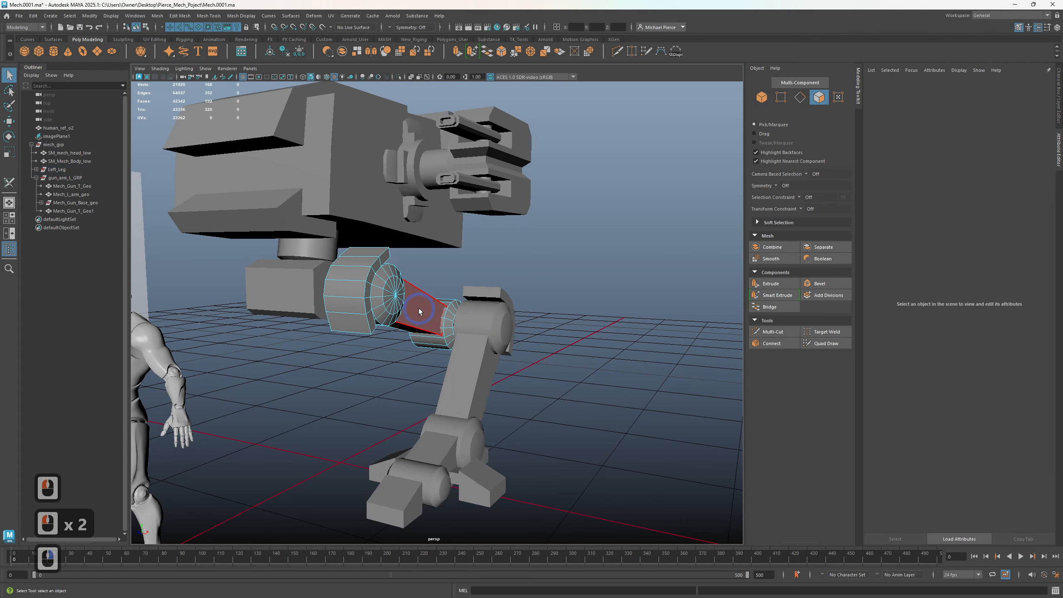
{"action": "double_click", "coordinate": [419, 310]}
{"action": "key", "text": "ctrl+1"}
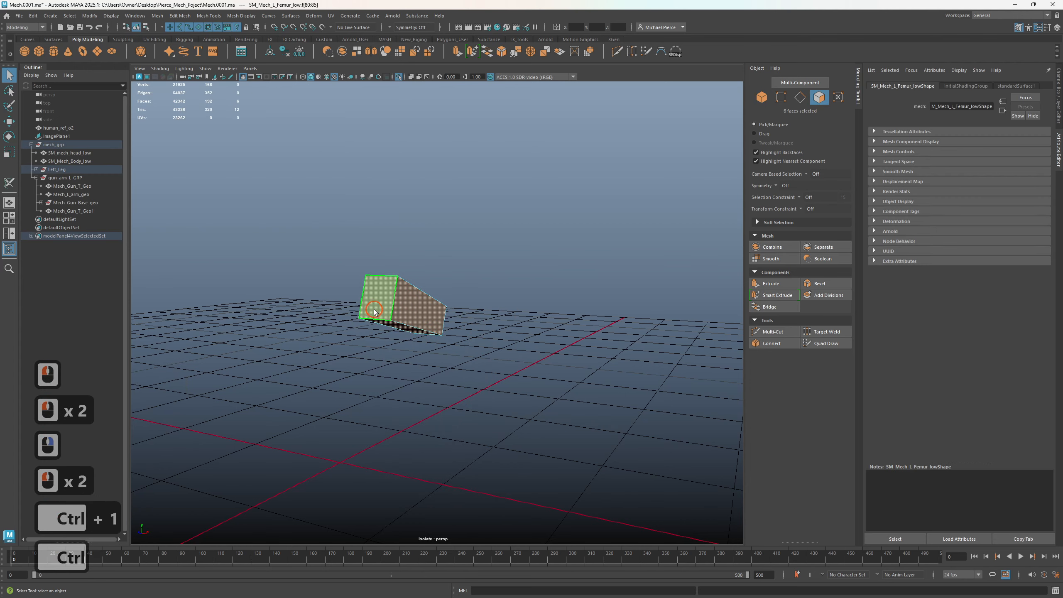
{"action": "left_click", "coordinate": [374, 312]}
{"action": "left_click_drag", "start_coordinate": [375, 312], "coordinate": [396, 308], "text": "alt"}
{"action": "left_click", "coordinate": [510, 338], "text": "shift"}
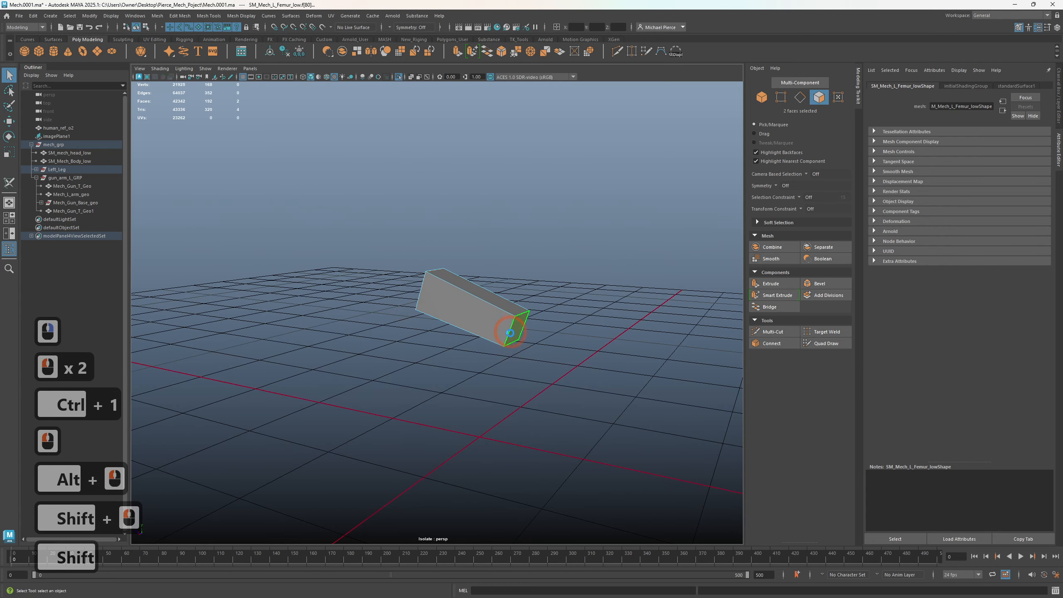
{"action": "key", "text": "Delete"}
{"action": "key", "text": "ctrl+1"}
- Isolate the box shell of the left tibia and start selecting its end faces
{"action": "left_click_drag", "start_coordinate": [486, 351], "coordinate": [463, 338], "text": "alt"}
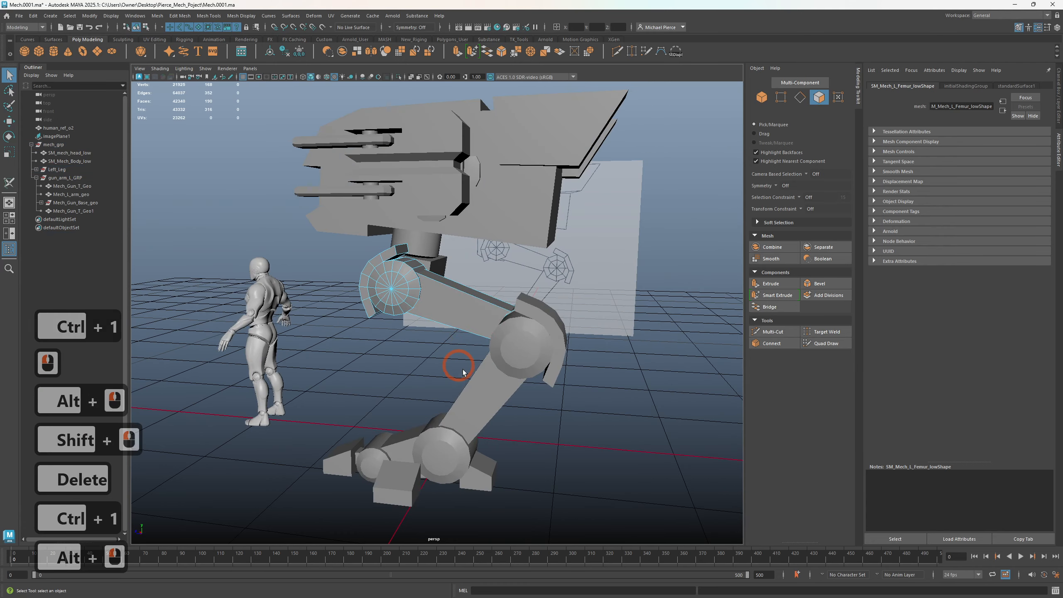
{"action": "left_click", "coordinate": [481, 396]}
{"action": "right_click_drag", "start_coordinate": [481, 396], "coordinate": [481, 414]}
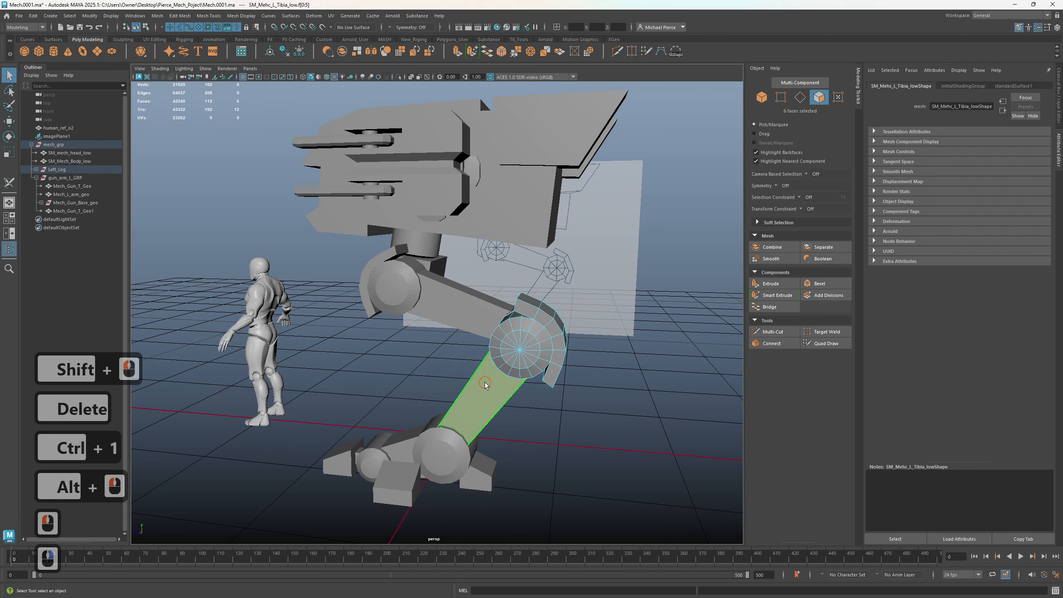
{"action": "double_click", "coordinate": [508, 355]}
{"action": "key", "text": "ctrl+1"}
{"action": "left_click", "coordinate": [457, 380]}
{"action": "left_click_drag", "start_coordinate": [458, 380], "coordinate": [484, 388], "text": "alt"}
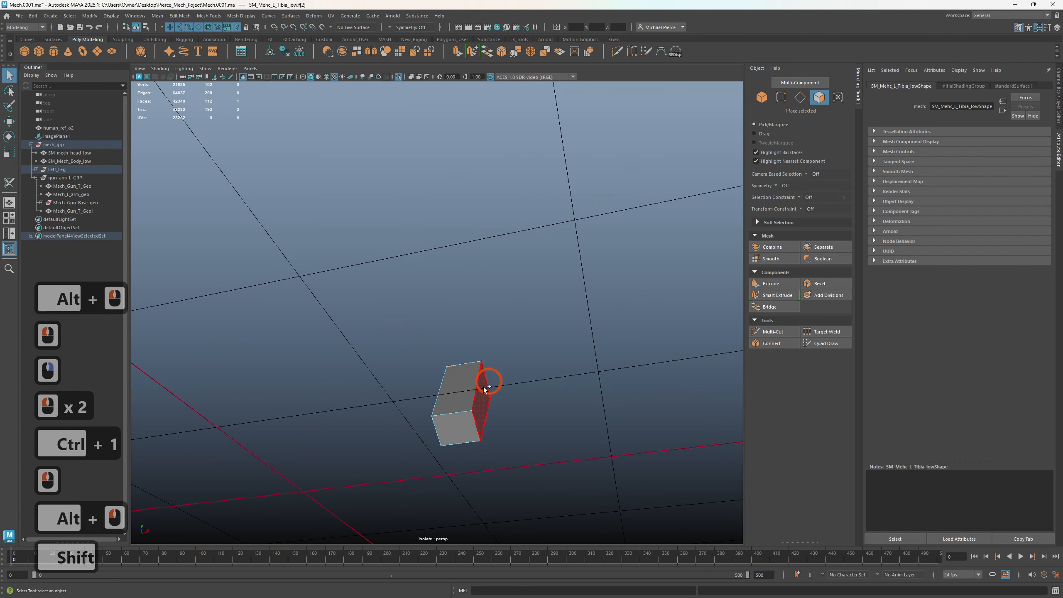
- Try to delete the selected tibia faces, and undo the deletion along with the isolation change
{"action": "key", "text": "Delete"}
{"action": "key", "text": "ctrl+1"}
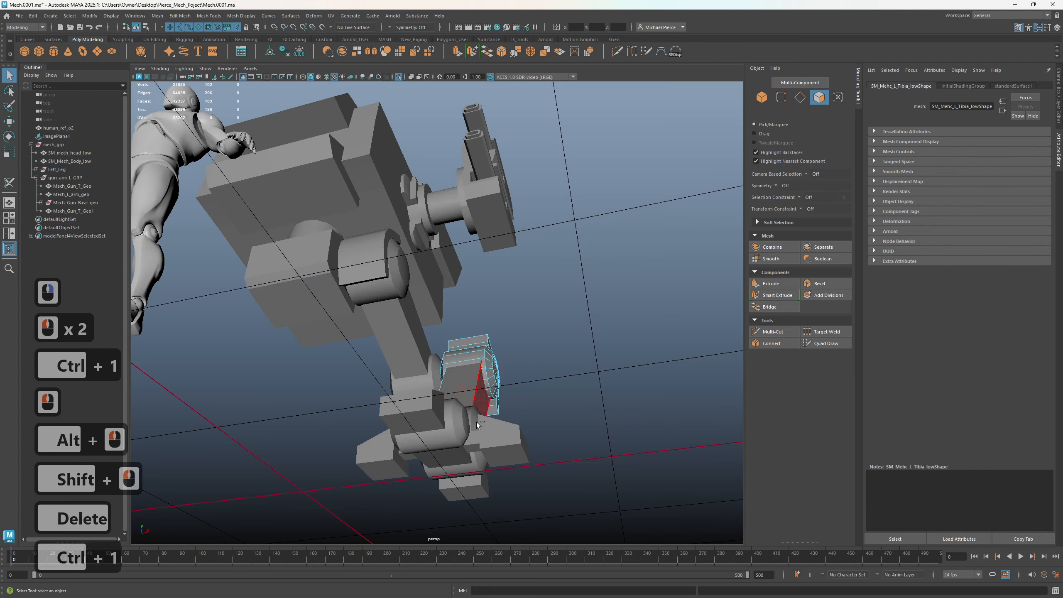
{"action": "left_click_drag", "start_coordinate": [453, 402], "coordinate": [398, 396], "text": "alt"}
{"action": "key", "text": "ctrl+z"}
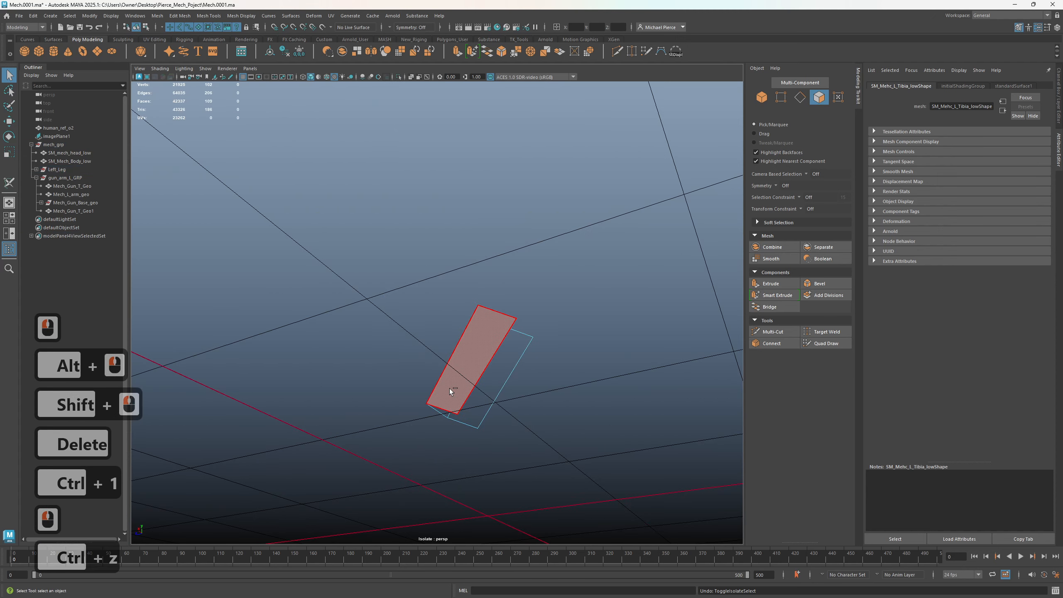
{"action": "key", "text": "ctrl+z"}
{"action": "key", "text": "ctrl+z"}
- Remove the wrongly included side face from the selection, delete the tibia box's two end faces, and exit isolation
{"action": "left_click", "coordinate": [451, 439], "text": "ctrl"}
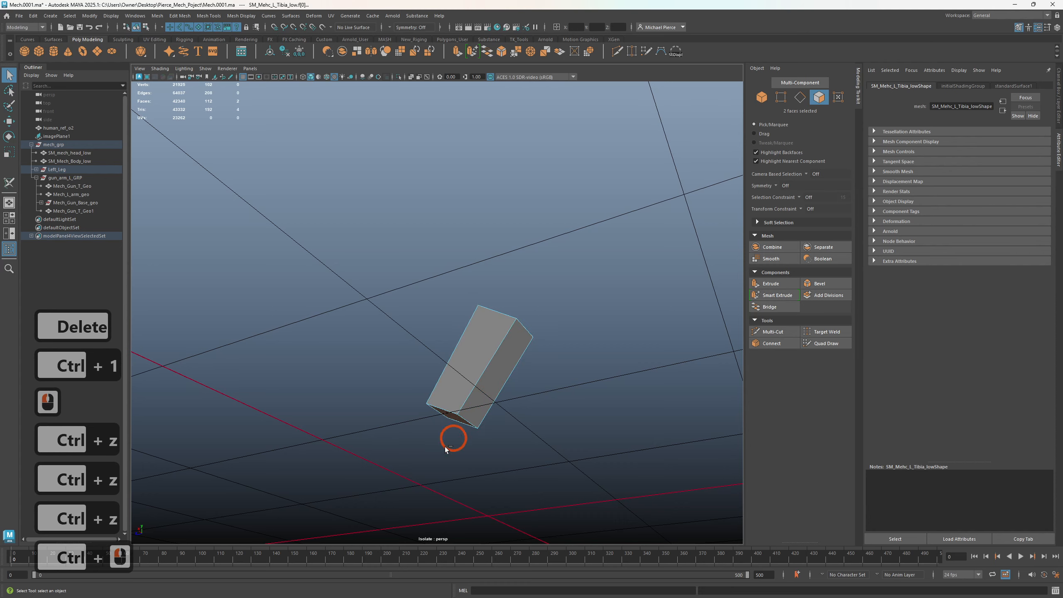
{"action": "left_click_drag", "start_coordinate": [451, 439], "coordinate": [516, 369], "text": "alt"}
{"action": "key", "text": "Delete"}
{"action": "key", "text": "ctrl+1"}
- Isolate the box between the left foot's two cylinders, delete its two hidden end faces, and exit isolation
{"action": "middle_click_drag", "start_coordinate": [515, 368], "coordinate": [522, 313], "text": "alt"}
{"action": "left_click", "coordinate": [452, 363]}
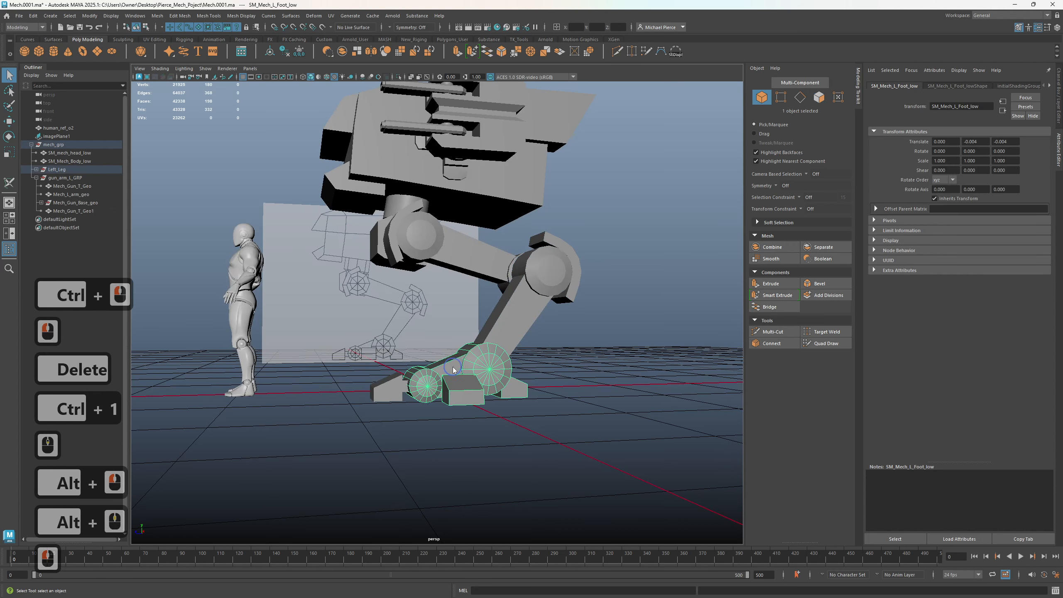
{"action": "right_click_drag", "start_coordinate": [452, 364], "coordinate": [451, 374]}
{"action": "double_click", "coordinate": [450, 379]}
{"action": "key", "text": "ctrl+1"}
{"action": "mouse_move", "coordinate": [450, 379]}
{"action": "left_mouse_down", "text": "alt"}
{"action": "mouse_move", "coordinate": [462, 383]}
{"action": "mouse_move", "coordinate": [443, 394]}
{"action": "left_mouse_up", "text": "alt"}
{"action": "left_click", "coordinate": [462, 383]}
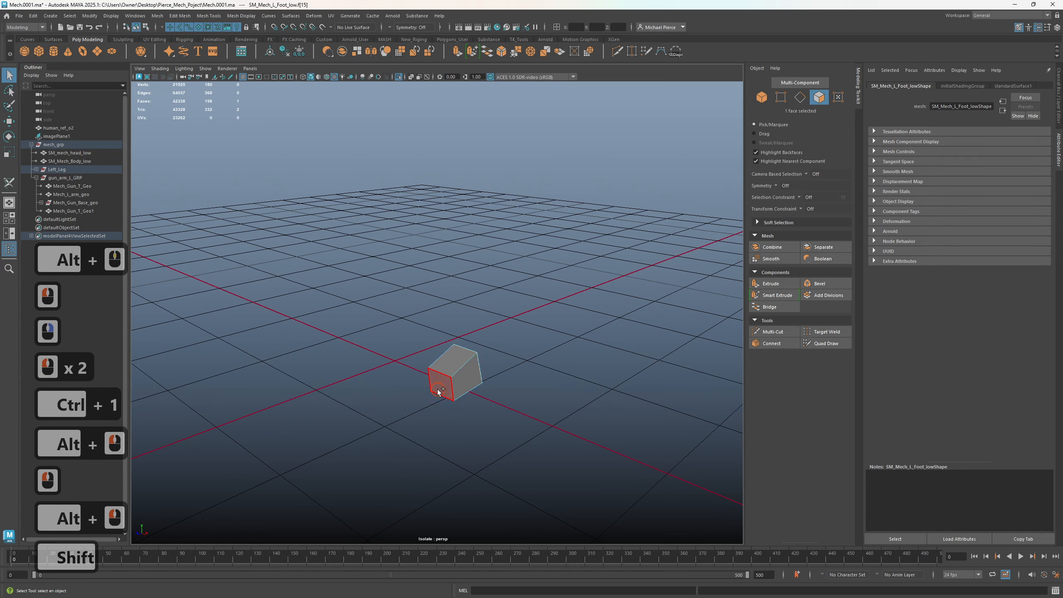
{"action": "left_click", "coordinate": [438, 393], "text": "shift"}
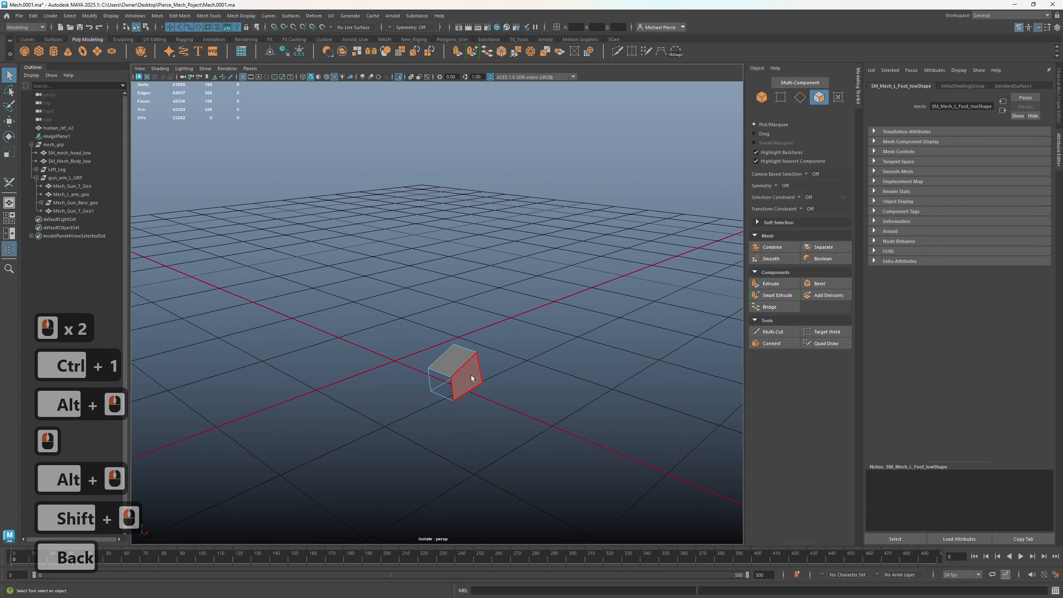
{"action": "left_click_drag", "start_coordinate": [471, 378], "coordinate": [449, 413], "text": "alt"}
{"action": "key", "text": "ctrl+1"}
- Select the shells of the left foot's two side toes and rear toe, isolate them, and clear the selection
{"action": "double_click", "coordinate": [438, 413]}
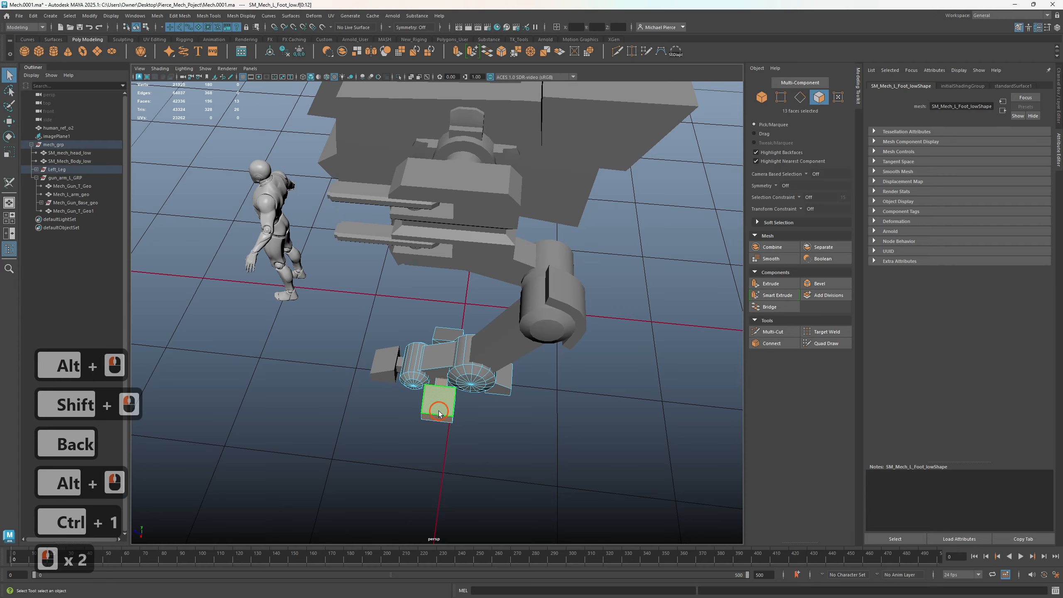
{"action": "double_click", "coordinate": [440, 343], "text": "shift"}
{"action": "double_click", "coordinate": [497, 386], "text": "shift"}
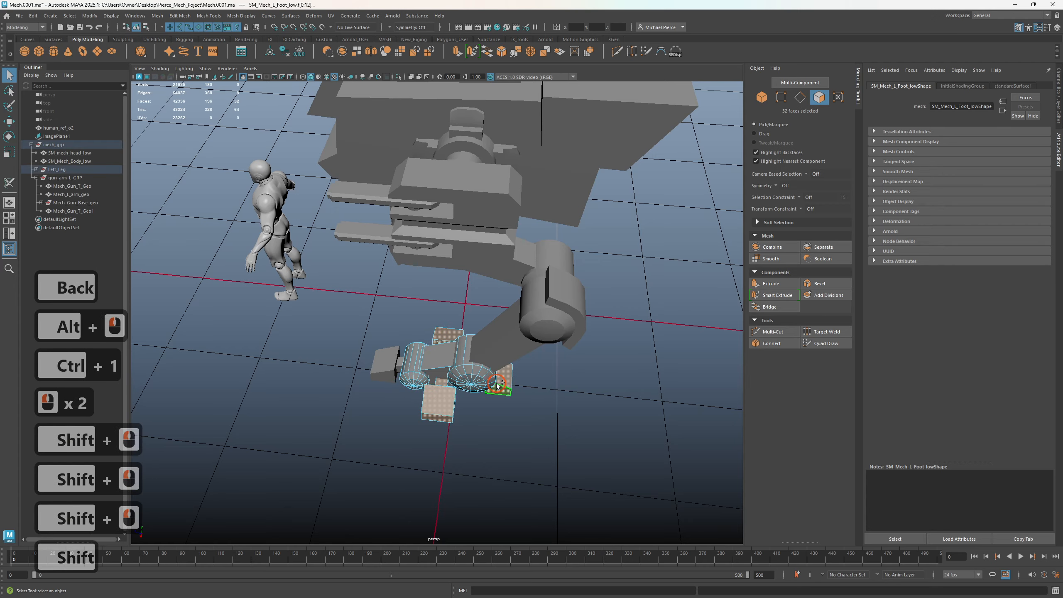
{"action": "key", "text": "ctrl+1"}
{"action": "left_click_drag", "start_coordinate": [502, 463], "coordinate": [529, 234], "text": "alt"}
{"action": "scroll", "coordinate": [569, 385], "scroll_direction": "up", "scroll_amount": 6}
{"action": "left_click", "coordinate": [564, 355]}
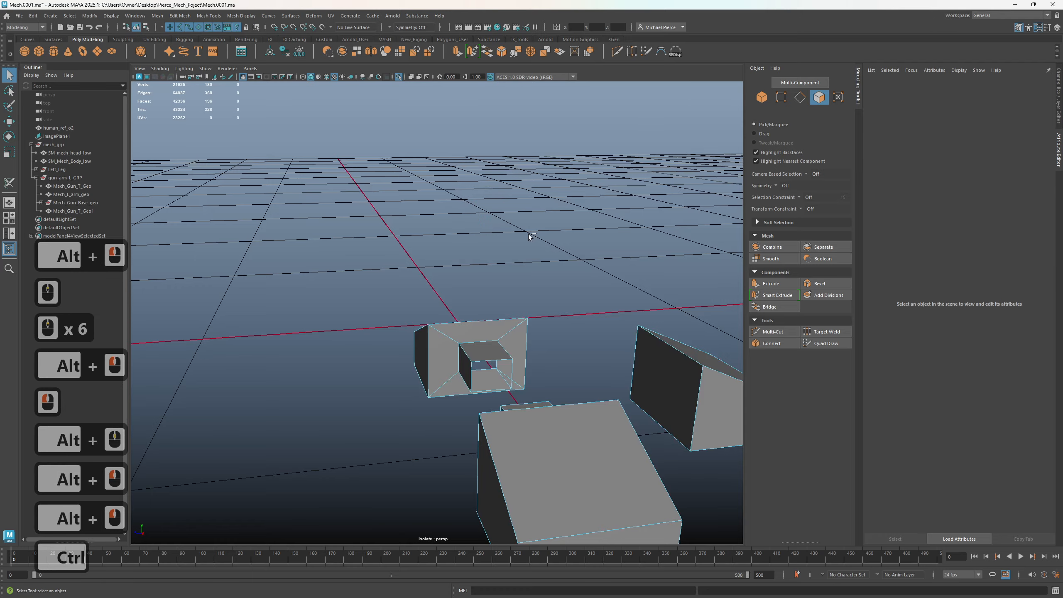
- Exit isolation so the whole mech is shown around the left foot again
{"action": "key", "text": "ctrl+1"}
{"action": "scroll", "coordinate": [525, 260], "scroll_direction": "down", "scroll_amount": 3, "text": "ctrl"}
{"action": "scroll", "coordinate": [524, 280], "scroll_direction": "down", "scroll_amount": 5}
{"action": "left_click_drag", "start_coordinate": [493, 335], "coordinate": [499, 395], "text": "alt"}
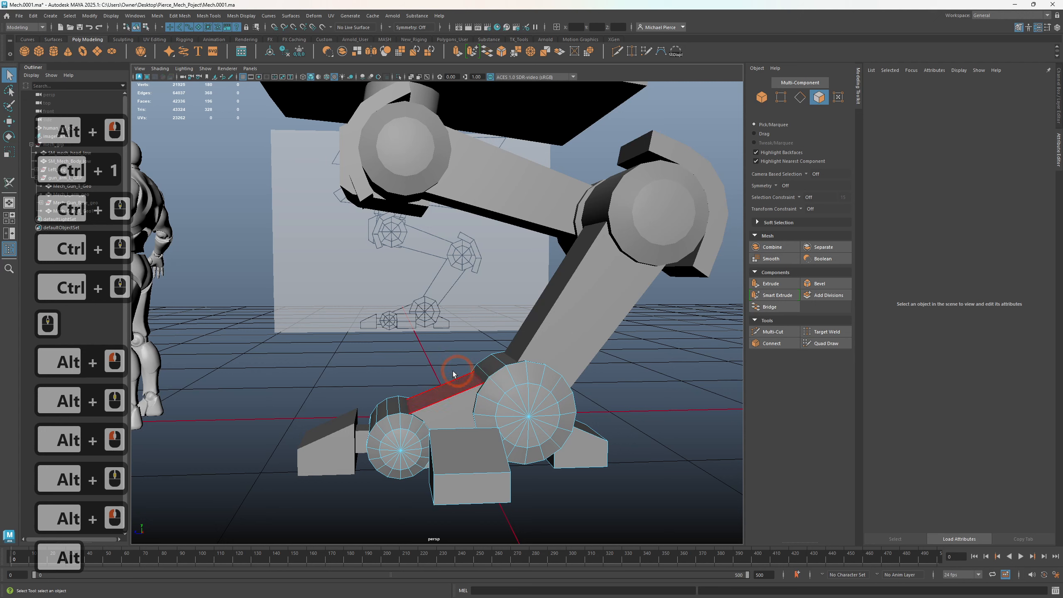
- Soften the cap edge loops at both ends of the left foot's two cylinders, and clear the selection in object mode
{"action": "right_click_drag", "start_coordinate": [430, 360], "coordinate": [430, 339]}
{"action": "right_click_drag", "start_coordinate": [441, 302], "coordinate": [441, 303]}
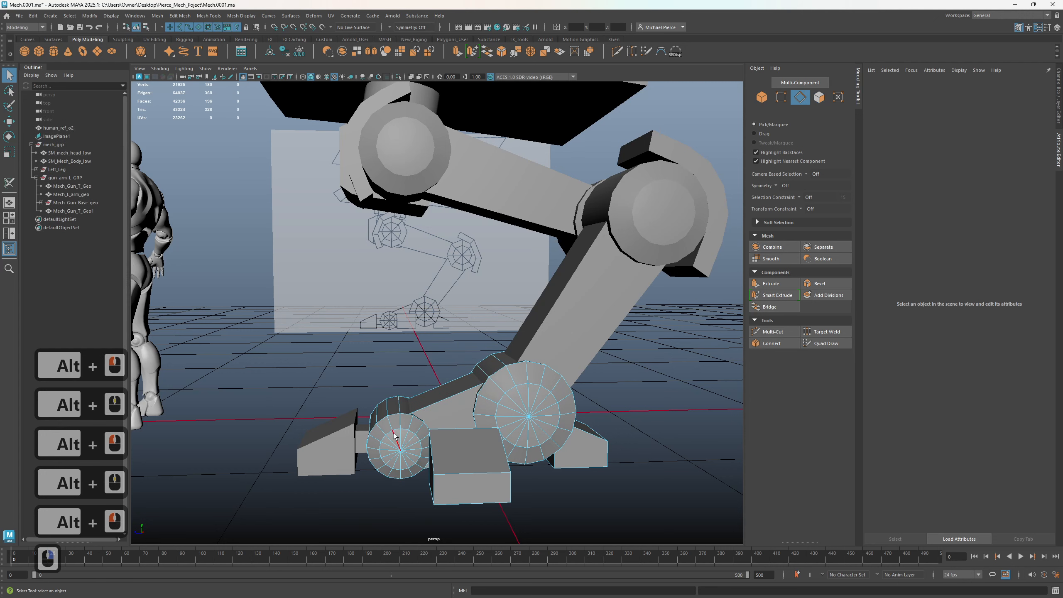
{"action": "double_click", "coordinate": [396, 430]}
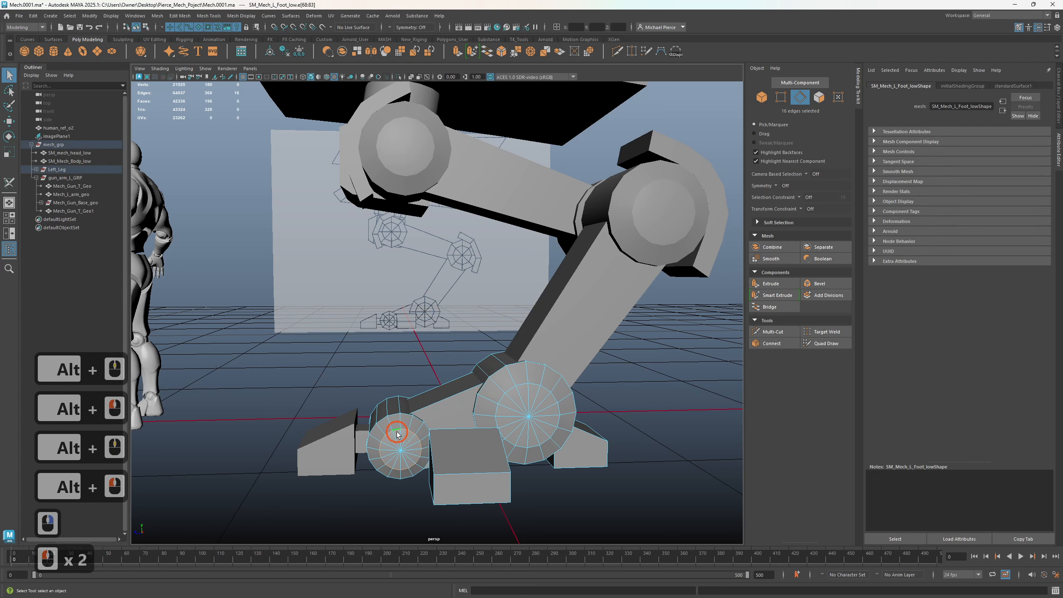
{"action": "double_click", "coordinate": [512, 390], "text": "shift"}
{"action": "left_click_drag", "start_coordinate": [512, 390], "coordinate": [521, 382], "text": "alt"}
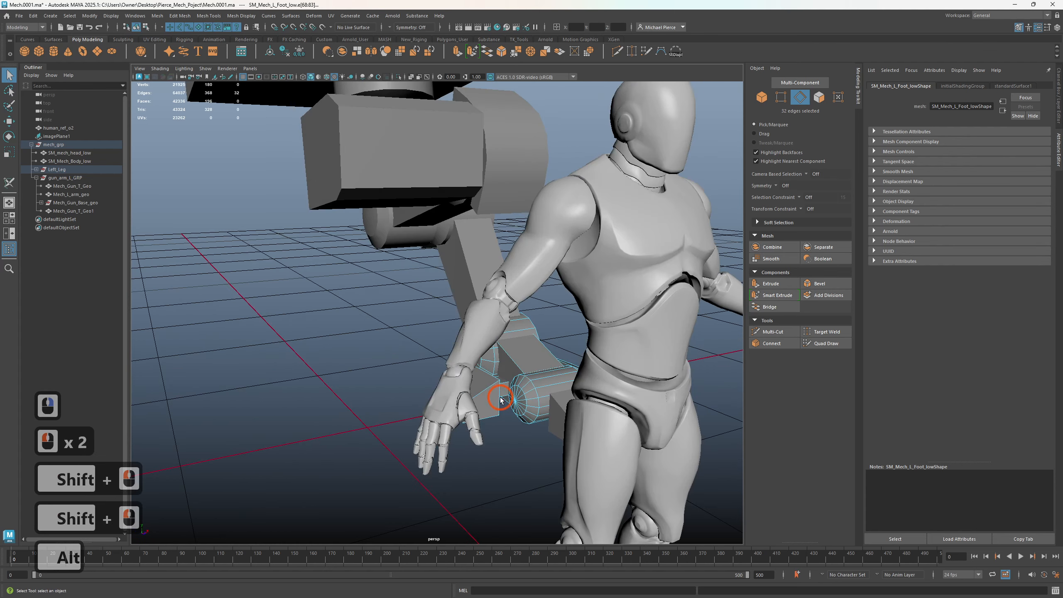
{"action": "double_click", "coordinate": [522, 391], "text": "shift"}
{"action": "scroll", "coordinate": [502, 369], "scroll_direction": "up", "scroll_amount": 2}
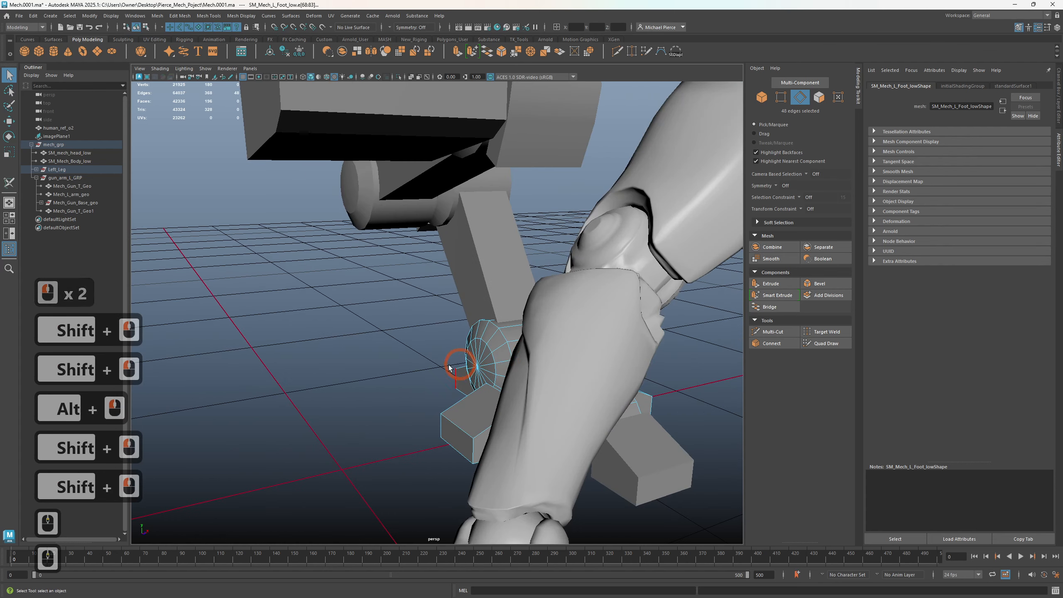
{"action": "left_click_drag", "start_coordinate": [456, 368], "coordinate": [428, 368], "text": "alt"}
{"action": "double_click", "coordinate": [397, 379], "text": "shift"}
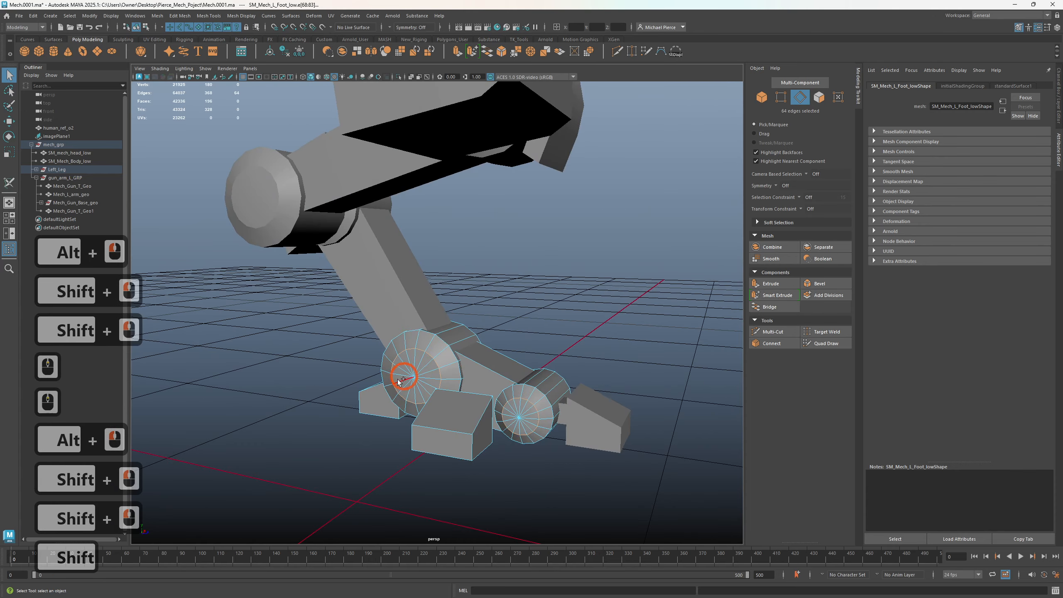
{"action": "right_click", "coordinate": [332, 431], "text": "shift"}
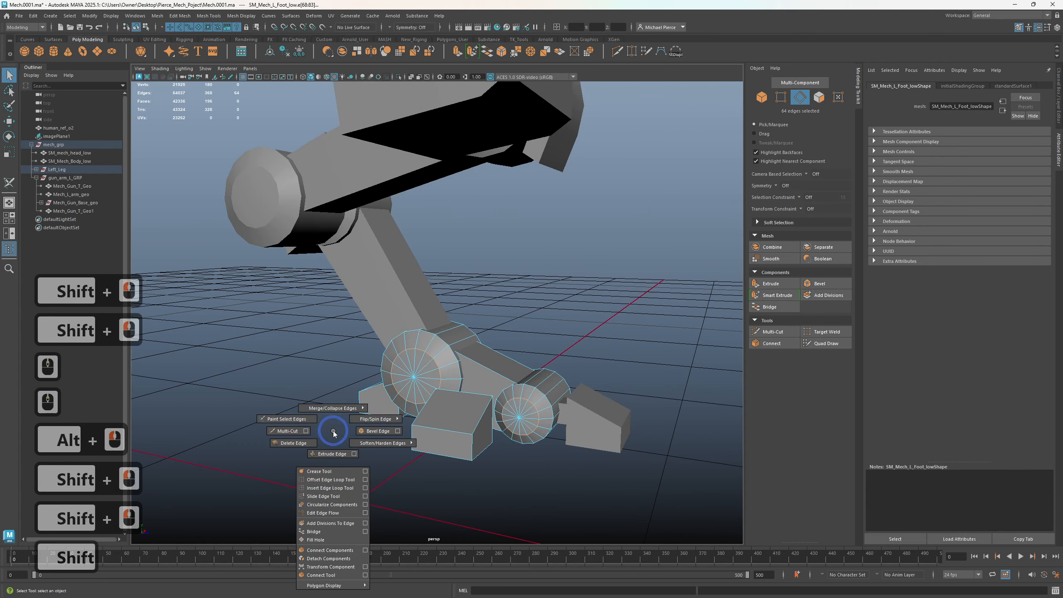
{"action": "mouse_move", "coordinate": [363, 445]}
{"action": "left_click", "coordinate": [395, 427], "text": "shift"}
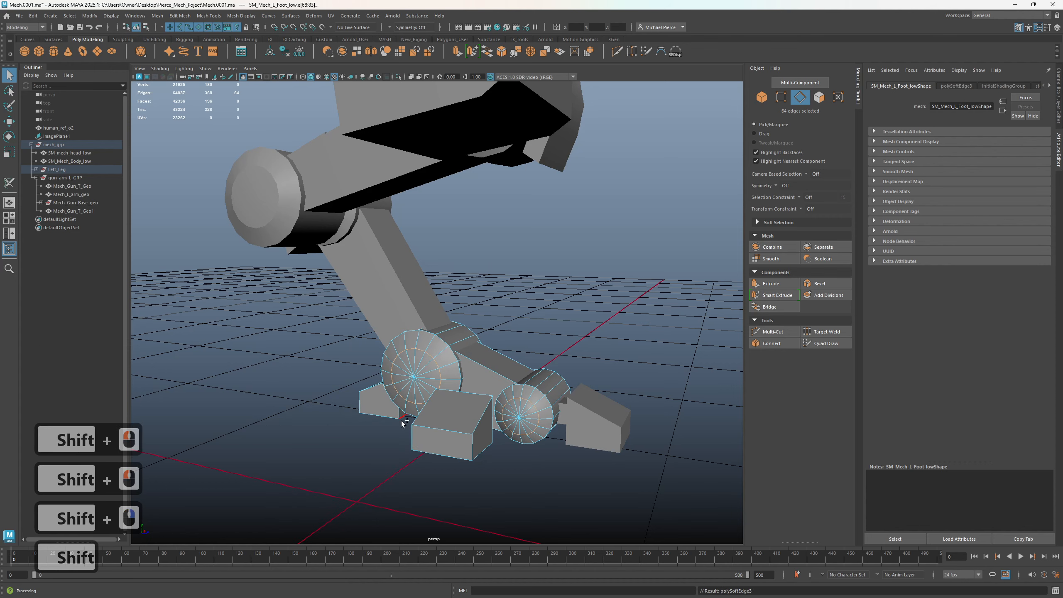
{"action": "right_click_drag", "start_coordinate": [461, 309], "coordinate": [498, 296]}
{"action": "left_click", "coordinate": [526, 278]}
- Select the left tibia mesh and isolate it
{"action": "left_click_drag", "start_coordinate": [526, 278], "coordinate": [463, 290], "text": "alt"}
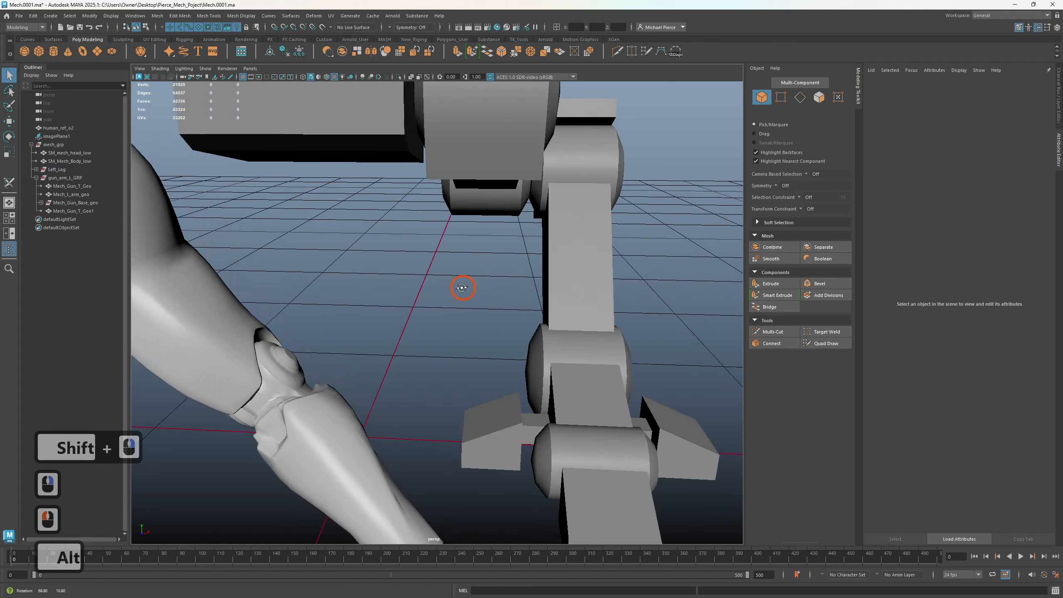
{"action": "middle_click_drag", "start_coordinate": [496, 299], "coordinate": [573, 326], "text": "alt"}
{"action": "left_click_drag", "start_coordinate": [573, 327], "coordinate": [533, 310], "text": "alt"}
{"action": "middle_click_drag", "start_coordinate": [534, 309], "coordinate": [515, 322], "text": "alt"}
{"action": "left_click_drag", "start_coordinate": [514, 323], "coordinate": [529, 360], "text": "alt"}
{"action": "middle_click_drag", "start_coordinate": [530, 360], "coordinate": [575, 318], "text": "alt"}
{"action": "left_click_drag", "start_coordinate": [575, 318], "coordinate": [593, 284], "text": "alt"}
{"action": "left_click", "coordinate": [593, 287]}
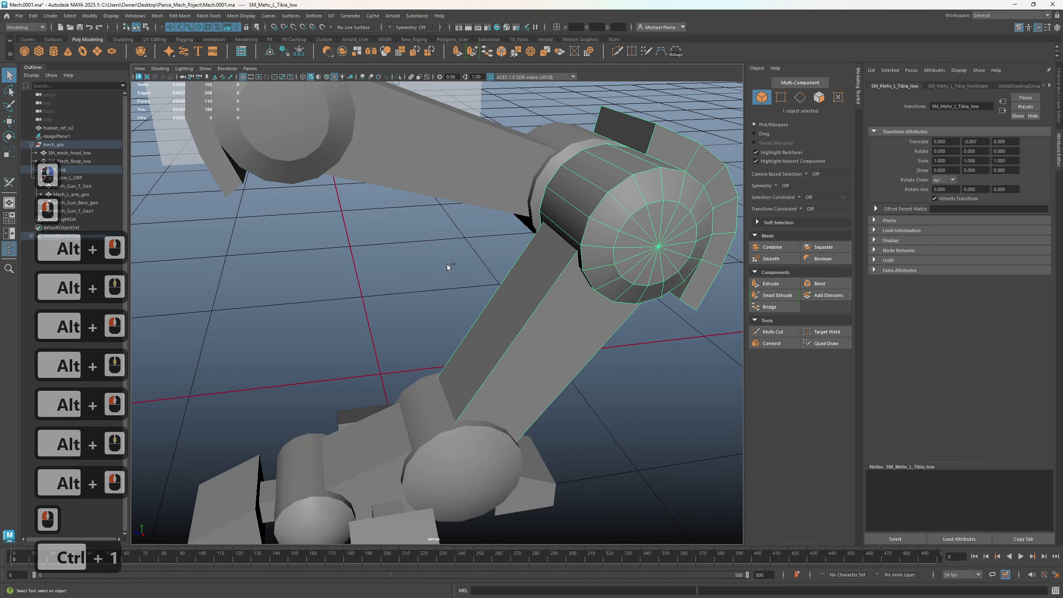
{"action": "key", "text": "ctrl+1"}
- Soften the cap edge loops at both ends of the tibia's knee cylinder, and exit isolation
{"action": "right_click_drag", "start_coordinate": [531, 181], "coordinate": [492, 181]}
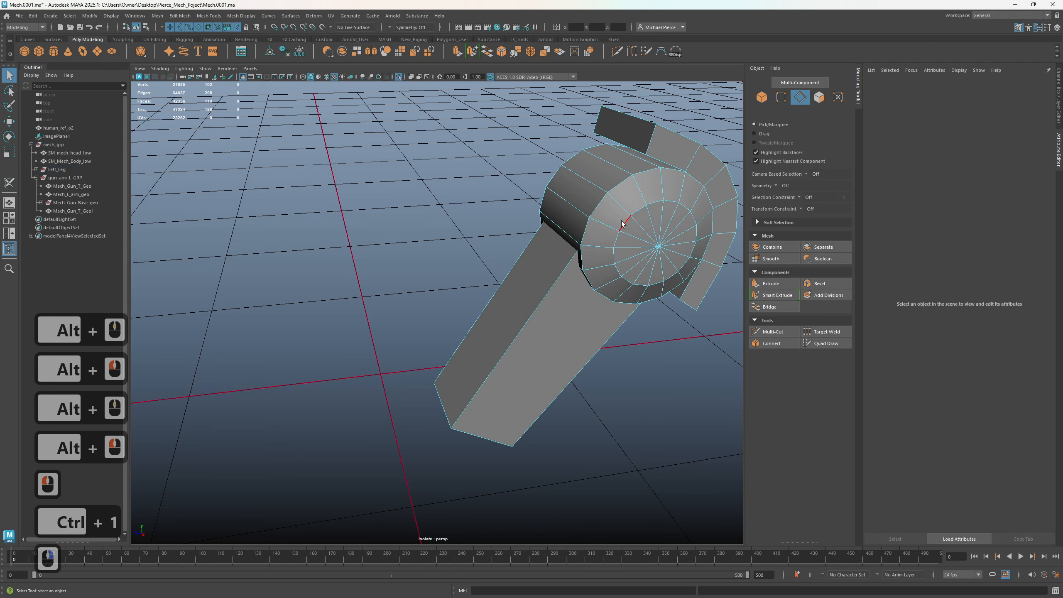
{"action": "double_click", "coordinate": [621, 224]}
{"action": "left_click_drag", "start_coordinate": [653, 217], "coordinate": [425, 165], "text": "alt"}
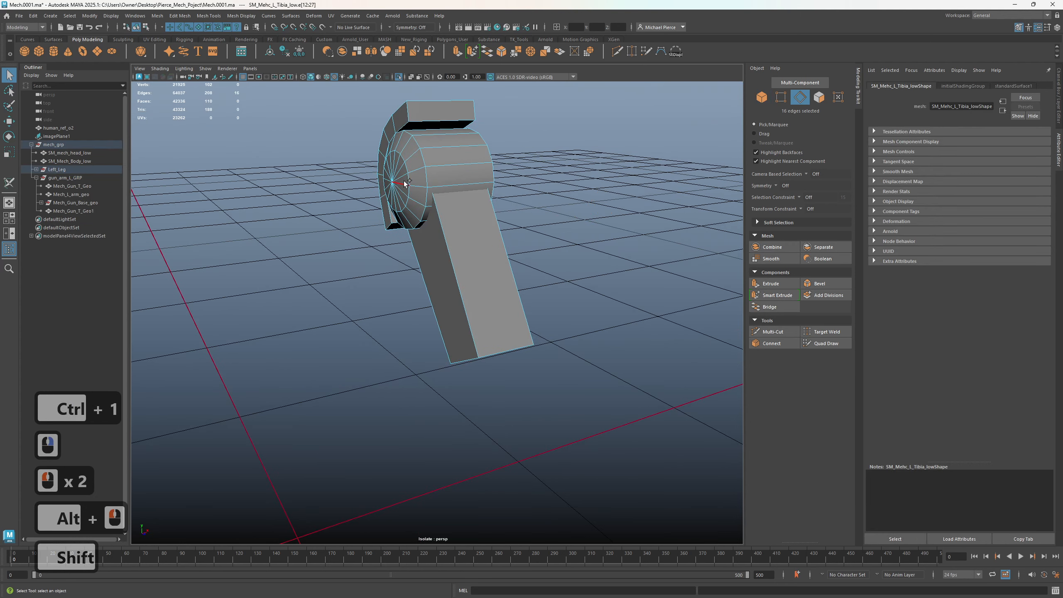
{"action": "left_click", "coordinate": [405, 183], "text": "shift"}
{"action": "left_click", "coordinate": [412, 178], "text": "shift"}
{"action": "right_click_drag", "start_coordinate": [351, 284], "coordinate": [469, 251], "text": "shift"}
{"action": "left_click", "coordinate": [558, 288]}
{"action": "left_click", "coordinate": [446, 280]}
{"action": "left_click", "coordinate": [642, 234]}
{"action": "left_click_drag", "start_coordinate": [665, 240], "coordinate": [572, 236], "text": "alt"}
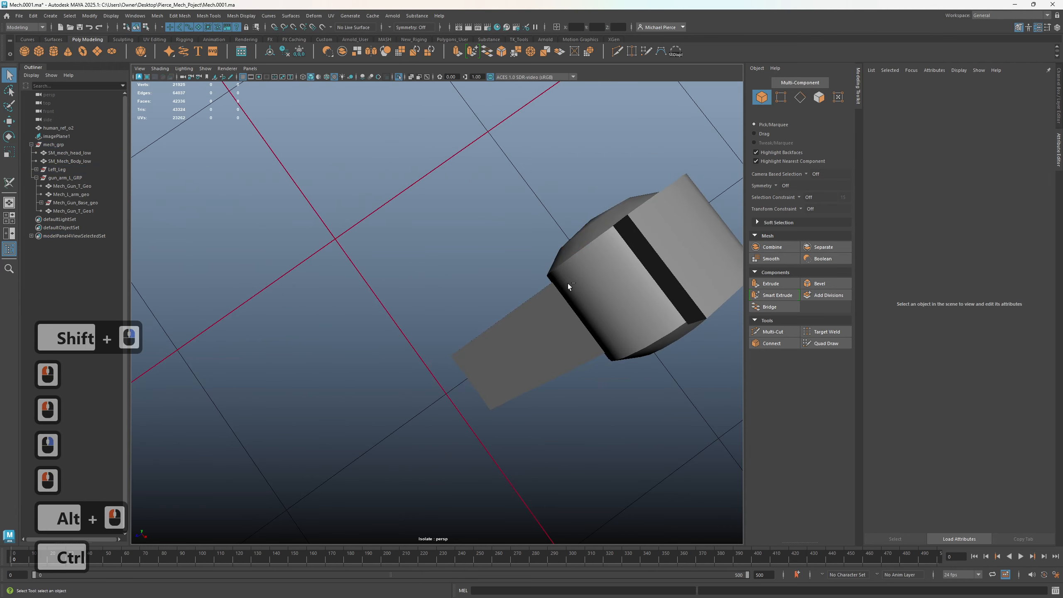
{"action": "key", "text": "ctrl+1"}
- Isolate the left femur mesh and soften the edge loops on both end caps of its two cylinders
{"action": "left_click_drag", "start_coordinate": [556, 287], "coordinate": [510, 228], "text": "alt"}
{"action": "left_click", "coordinate": [480, 194]}
{"action": "key", "text": "ctrl+1"}
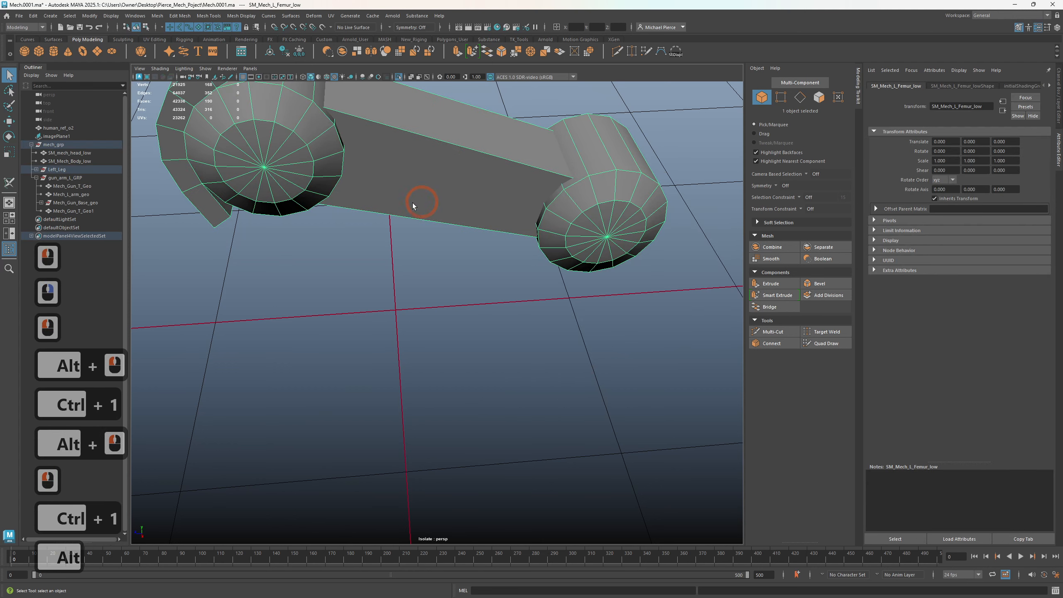
{"action": "right_click_drag", "start_coordinate": [423, 238], "coordinate": [423, 219]}
{"action": "double_click", "coordinate": [580, 222]}
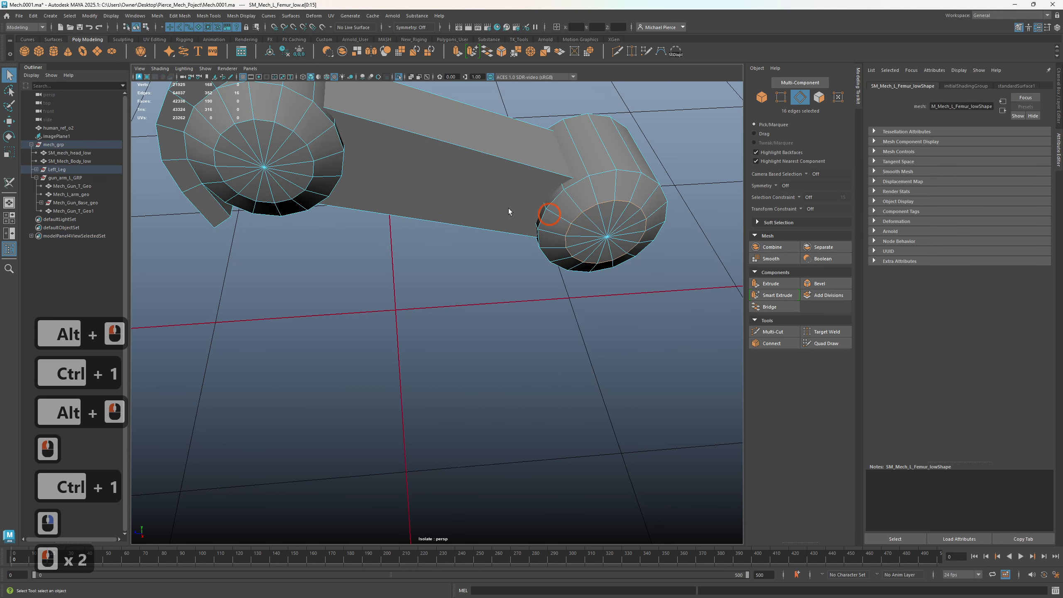
{"action": "double_click", "coordinate": [302, 142], "text": "shift"}
{"action": "left_click_drag", "start_coordinate": [301, 143], "coordinate": [462, 194], "text": "alt"}
{"action": "double_click", "coordinate": [455, 203], "text": "shift"}
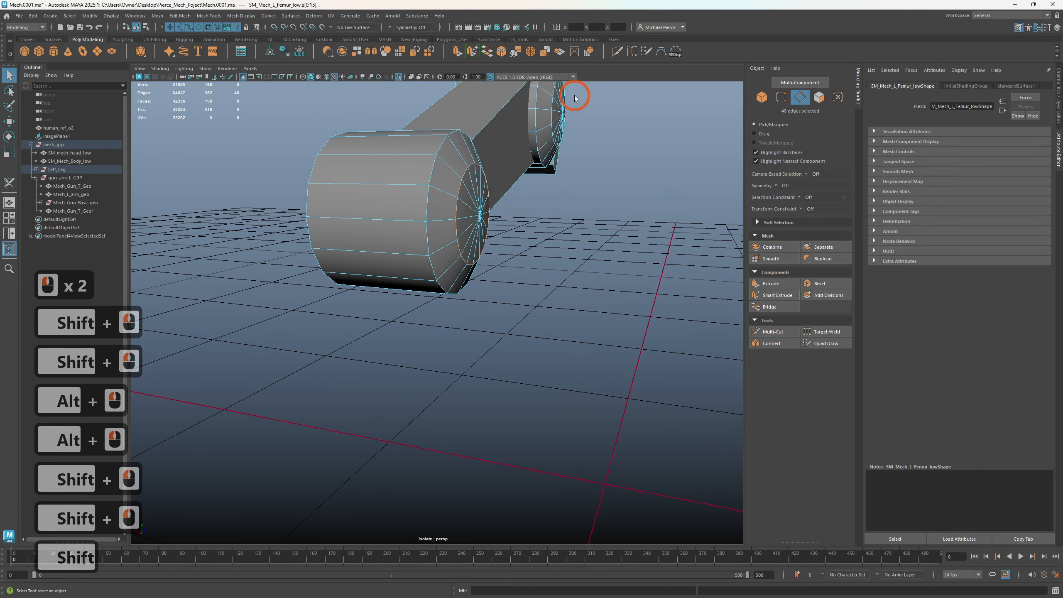
{"action": "double_click", "coordinate": [547, 128], "text": "shift"}
{"action": "mouse_move", "coordinate": [551, 283]}
{"action": "right_mouse_down", "text": "shift"}
{"action": "mouse_move", "coordinate": [582, 292]}
{"action": "mouse_move", "coordinate": [609, 280]}
{"action": "right_mouse_up", "text": "shift"}
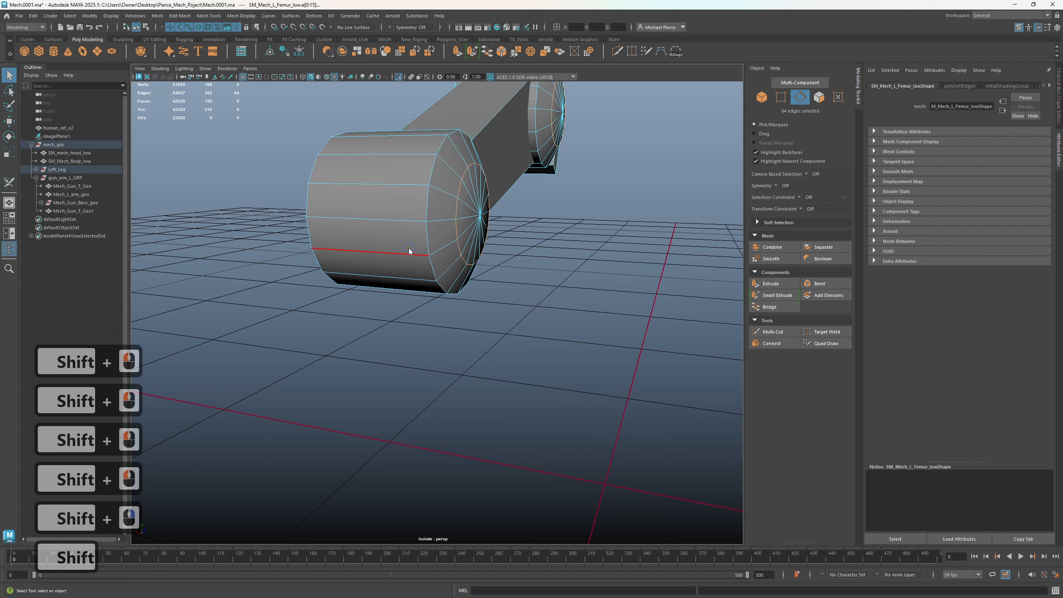
- Exit isolation in object mode, briefly toggle the femur's smooth preview on and off, and clear the selection
{"action": "right_click_drag", "start_coordinate": [409, 248], "coordinate": [487, 237]}
{"action": "key", "text": "ctrl+1"}
{"action": "scroll", "coordinate": [495, 272], "scroll_direction": "down", "scroll_amount": 2}
{"action": "key", "text": "3"}
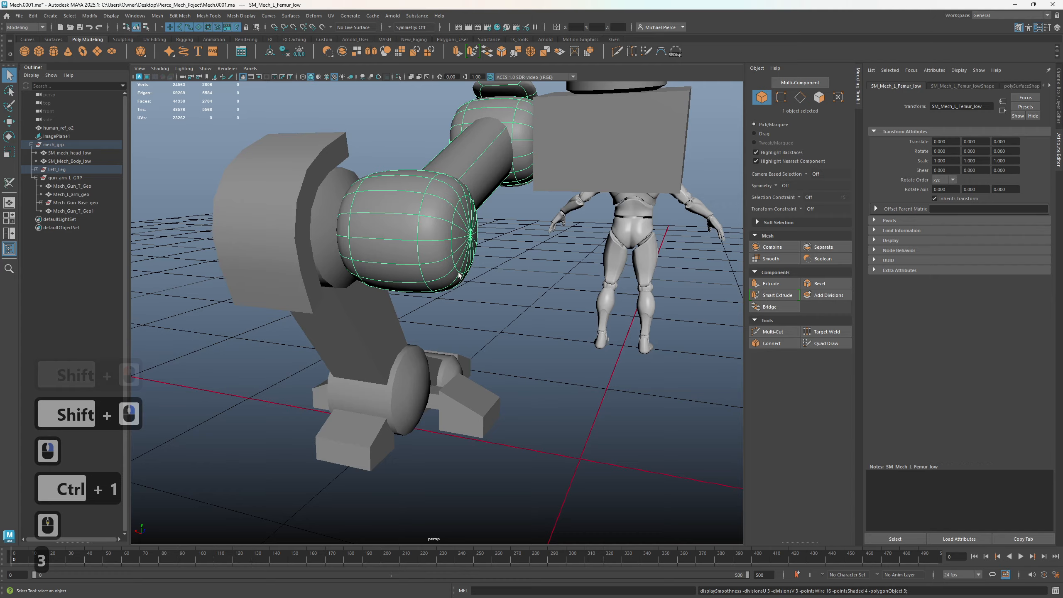
{"action": "key", "text": "1"}
{"action": "left_click_drag", "start_coordinate": [517, 301], "coordinate": [535, 292], "text": "alt"}
{"action": "left_click", "coordinate": [566, 409]}
- Isolate the left arm connector mesh and set the selection constraint to Angle
{"action": "left_click_drag", "start_coordinate": [572, 406], "coordinate": [528, 363], "text": "alt"}
{"action": "left_click", "coordinate": [484, 211]}
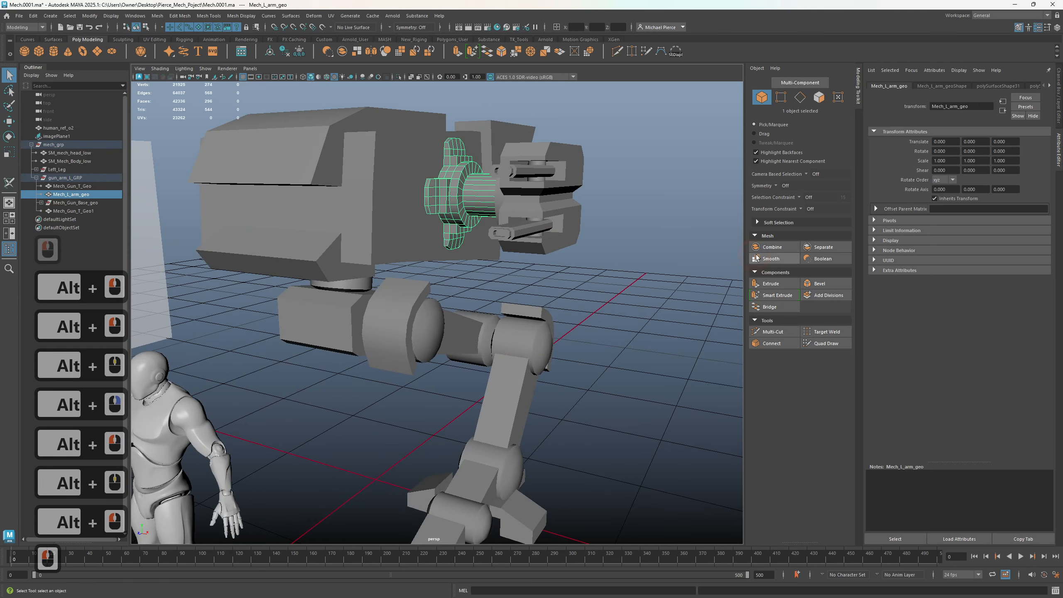
{"action": "key", "text": "ctrl+1"}
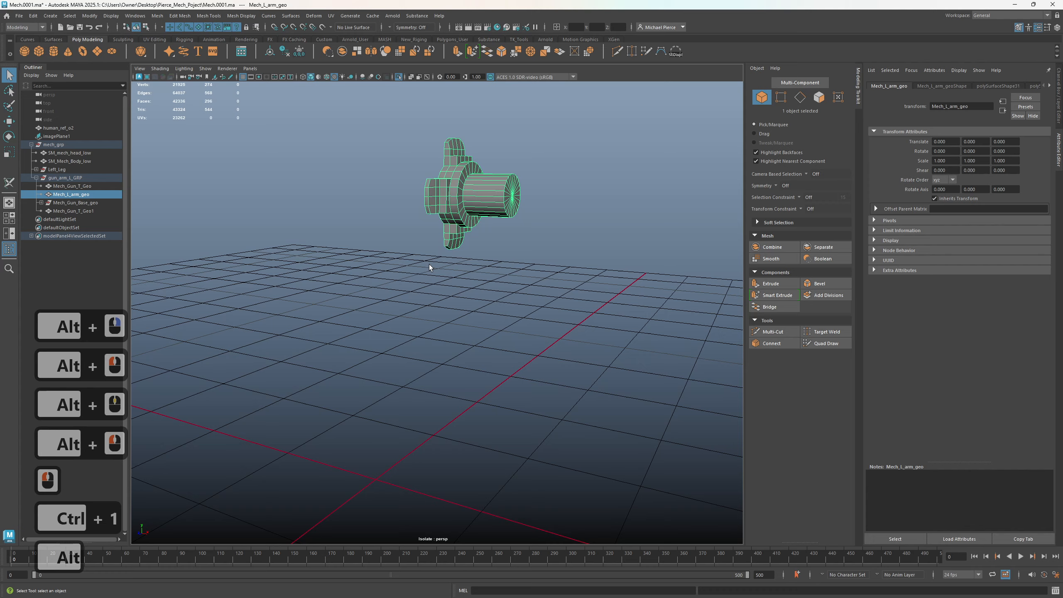
{"action": "left_click_drag", "start_coordinate": [429, 264], "coordinate": [557, 242], "text": "alt"}
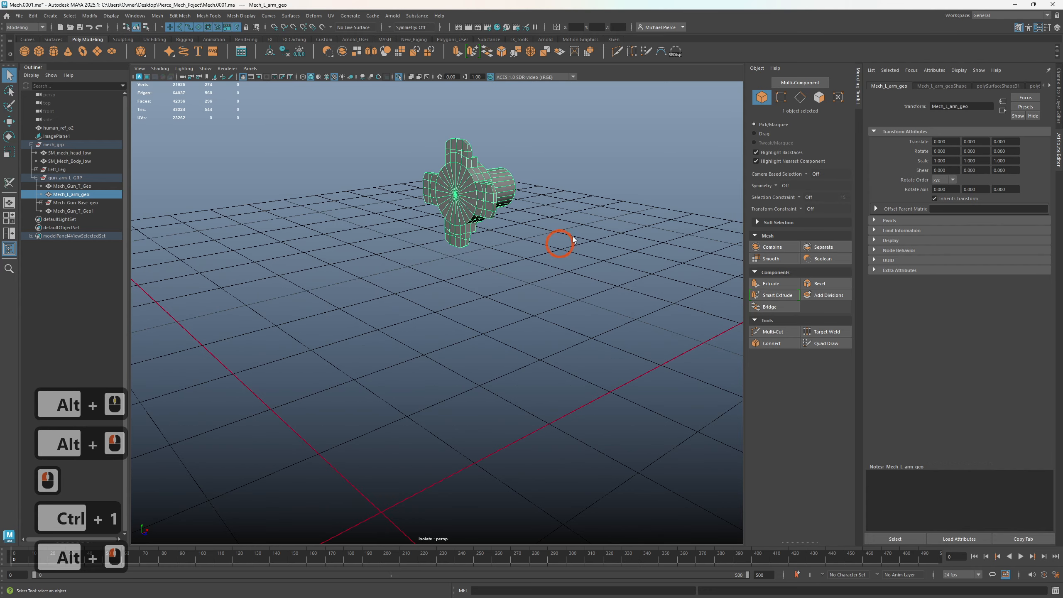
{"action": "left_click", "coordinate": [805, 200]}
{"action": "left_click", "coordinate": [799, 197]}
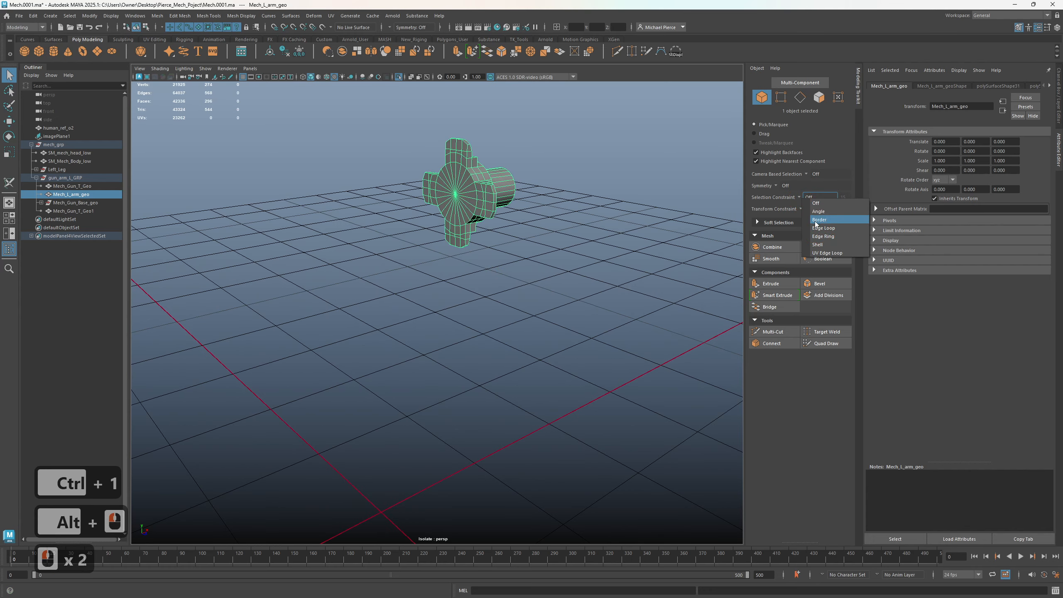
{"action": "left_click", "coordinate": [800, 202]}
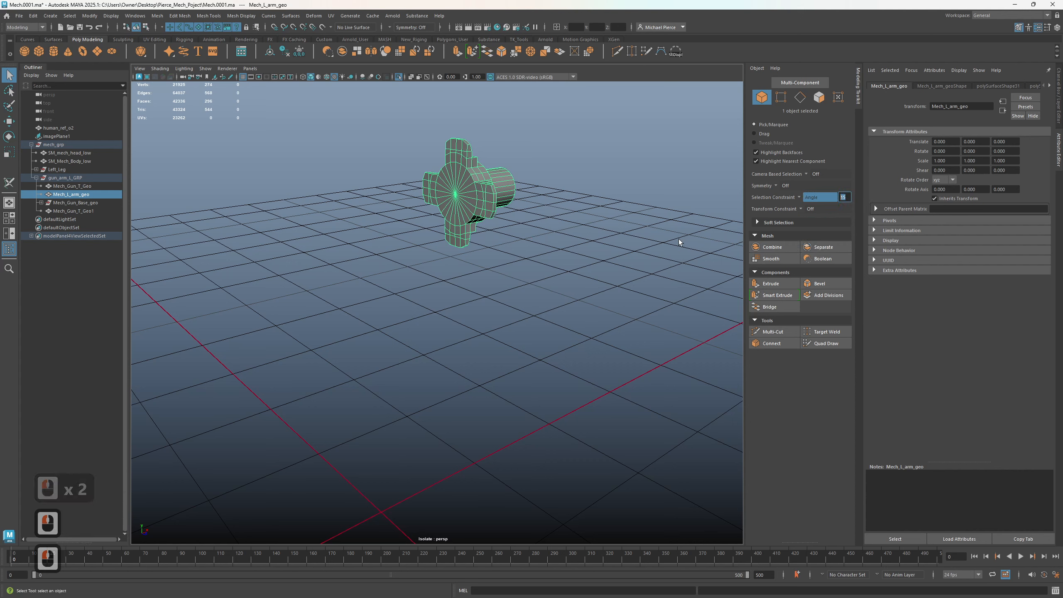
- Select the flat cross-shaped back faces of the arm connector in face mode and delete them
{"action": "left_click", "coordinate": [493, 237]}
{"action": "right_click", "coordinate": [456, 224]}
{"action": "right_click", "coordinate": [455, 223]}
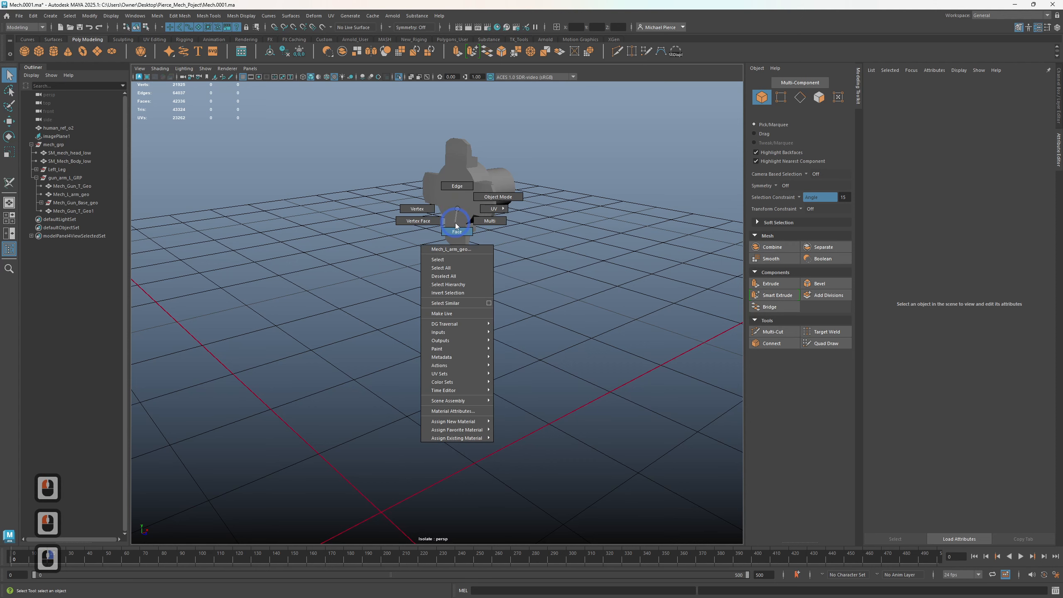
{"action": "left_click", "coordinate": [455, 213]}
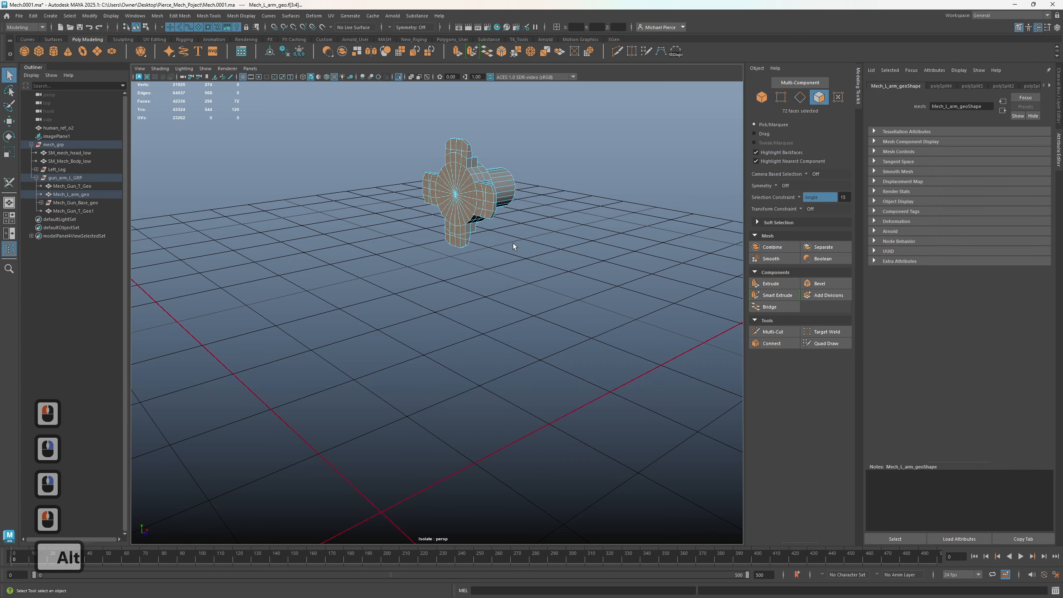
{"action": "left_click_drag", "start_coordinate": [513, 242], "coordinate": [557, 299], "text": "alt"}
{"action": "key", "text": "Delete"}
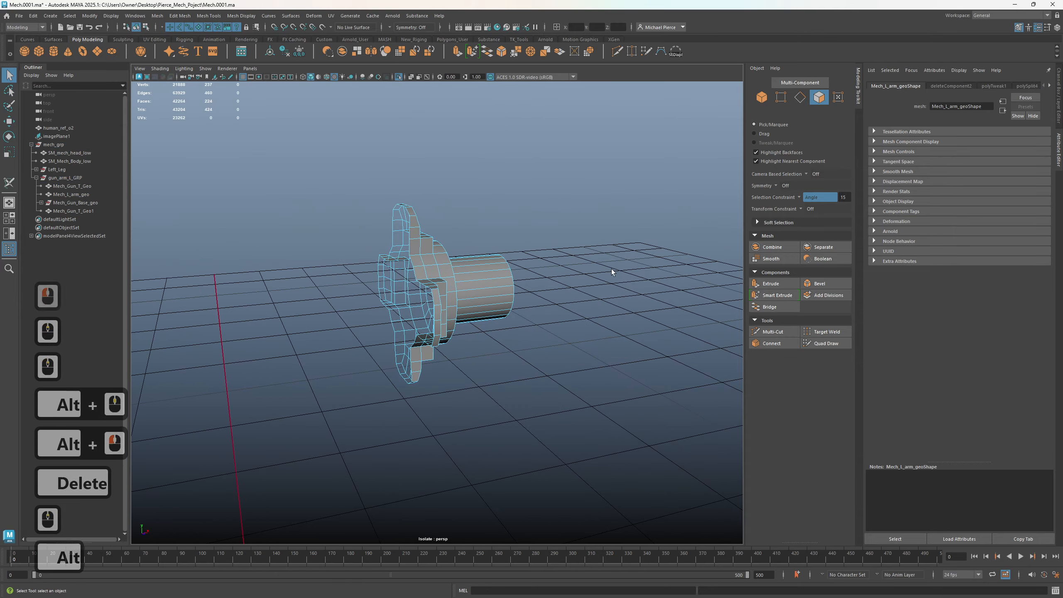
- Delete the end cap faces of the arm connector's cylinder, and exit isolation
{"action": "left_click_drag", "start_coordinate": [612, 270], "coordinate": [468, 275], "text": "alt"}
{"action": "left_click", "coordinate": [476, 281]}
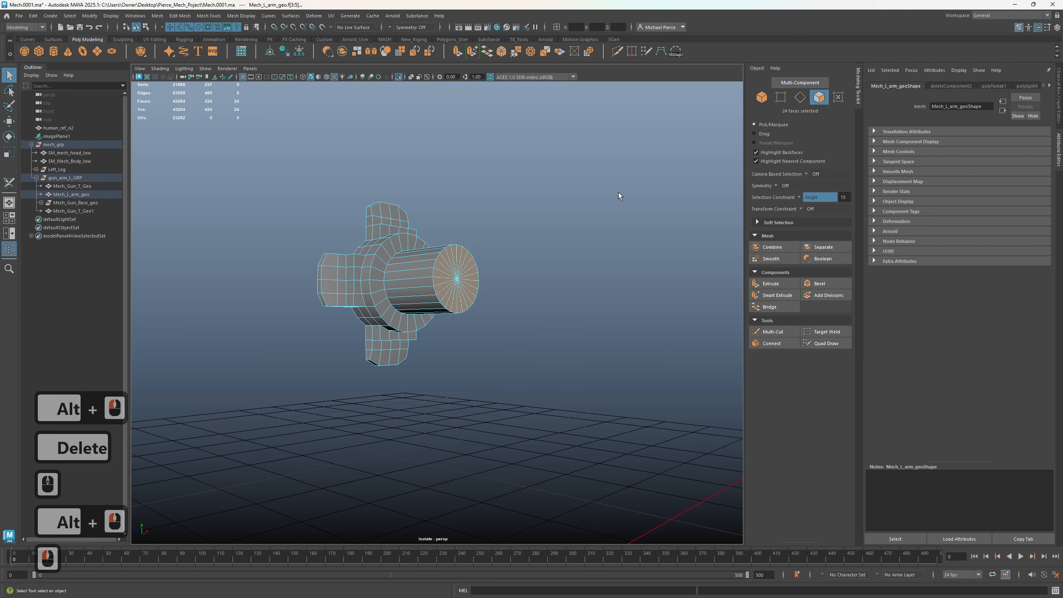
{"action": "key", "text": "Delete"}
{"action": "key", "text": "ctrl+1"}
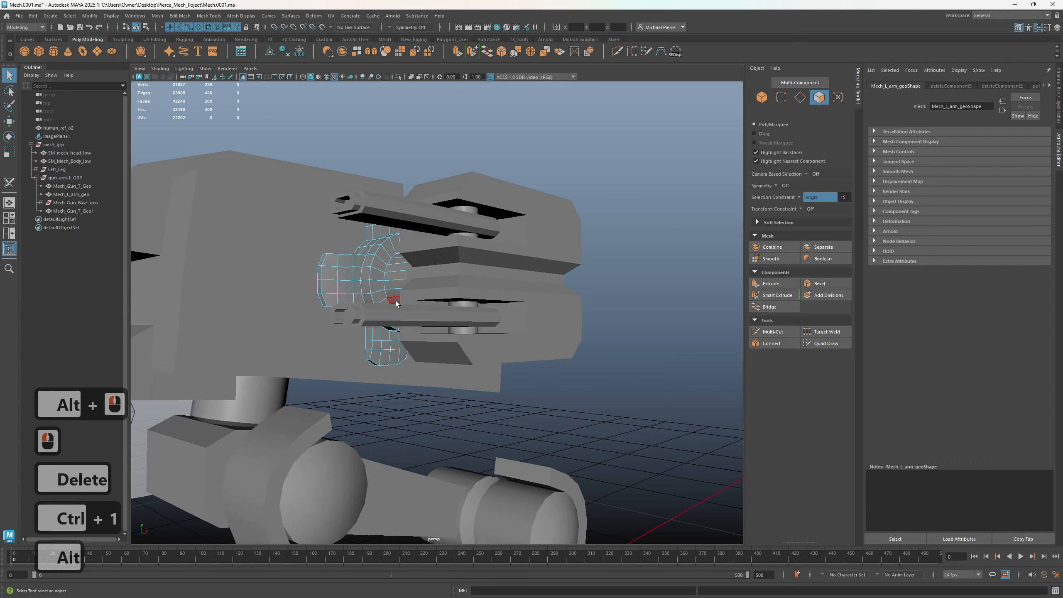
- Isolate the round disc behind the guns, delete its flat cap on the gun side, and exit isolation
{"action": "left_click_drag", "start_coordinate": [393, 298], "coordinate": [475, 317], "text": "alt"}
{"action": "left_click_drag", "start_coordinate": [513, 287], "coordinate": [482, 265], "text": "alt"}
{"action": "left_click", "coordinate": [532, 279]}
{"action": "key", "text": "ctrl+1"}
{"action": "right_click_drag", "start_coordinate": [482, 265], "coordinate": [496, 279]}
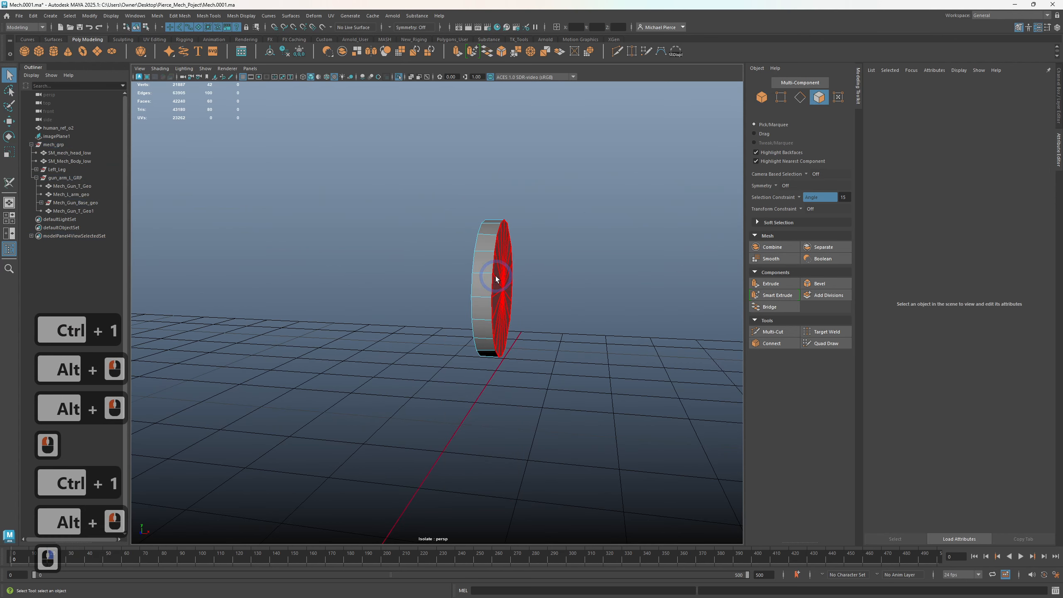
{"action": "left_click", "coordinate": [496, 279]}
{"action": "key", "text": "Delete"}
{"action": "key", "text": "ctrl+1"}
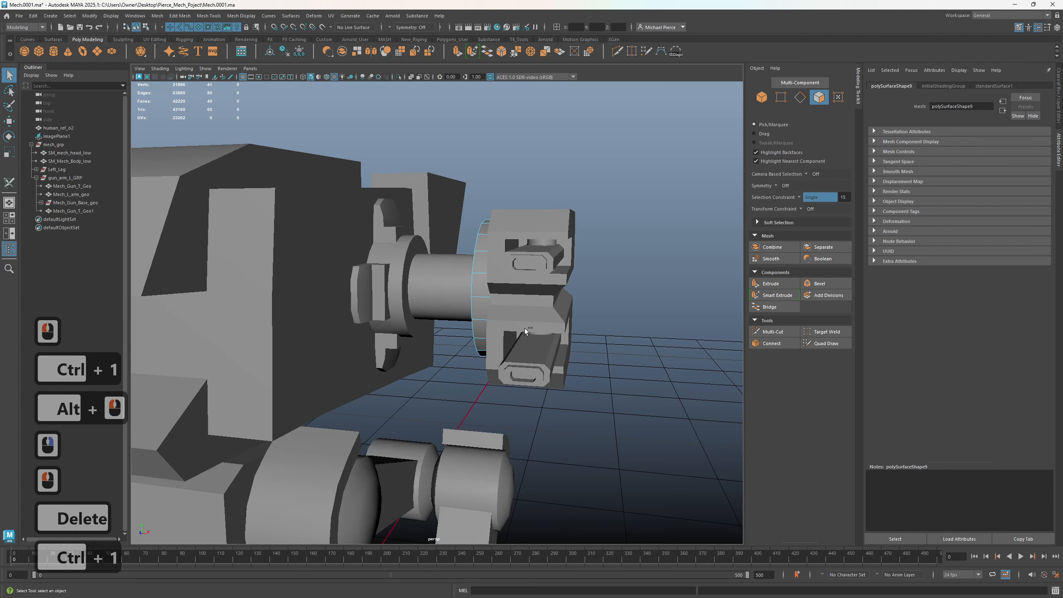
- Select the upper and lower gun barrel meshes and isolate them together
{"action": "left_click_drag", "start_coordinate": [481, 309], "coordinate": [518, 321], "text": "alt"}
{"action": "left_click", "coordinate": [550, 348]}
{"action": "left_click", "coordinate": [593, 294]}
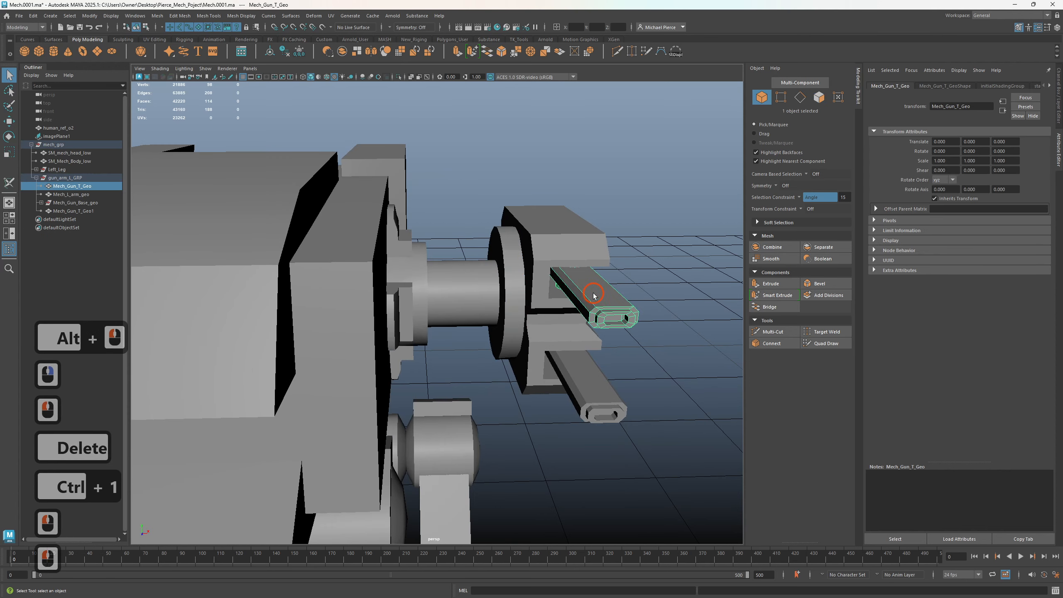
{"action": "left_click", "coordinate": [581, 408], "text": "shift"}
{"action": "key", "text": "ctrl+1"}
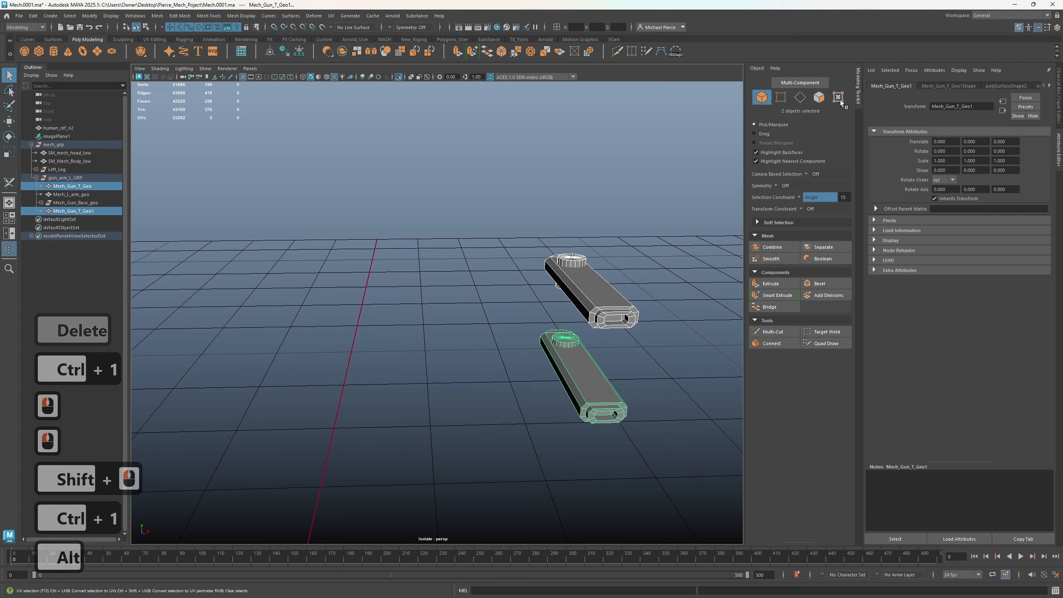
- Delete the top and bottom cap faces of the pivot pins on both gun barrels, and exit isolation
{"action": "left_click", "coordinate": [818, 97]}
{"action": "double_click", "coordinate": [582, 255]}
{"action": "left_click_drag", "start_coordinate": [581, 255], "coordinate": [543, 285], "text": "alt"}
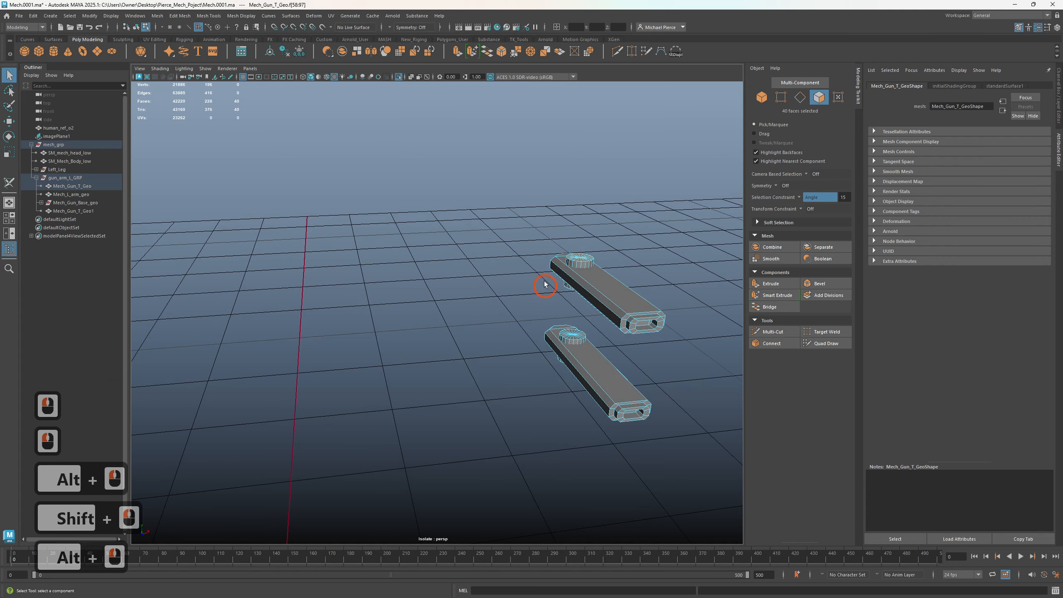
{"action": "double_click", "coordinate": [572, 333], "text": "shift"}
{"action": "left_click_drag", "start_coordinate": [571, 333], "coordinate": [605, 279], "text": "alt"}
{"action": "left_click", "coordinate": [568, 277], "text": "shift"}
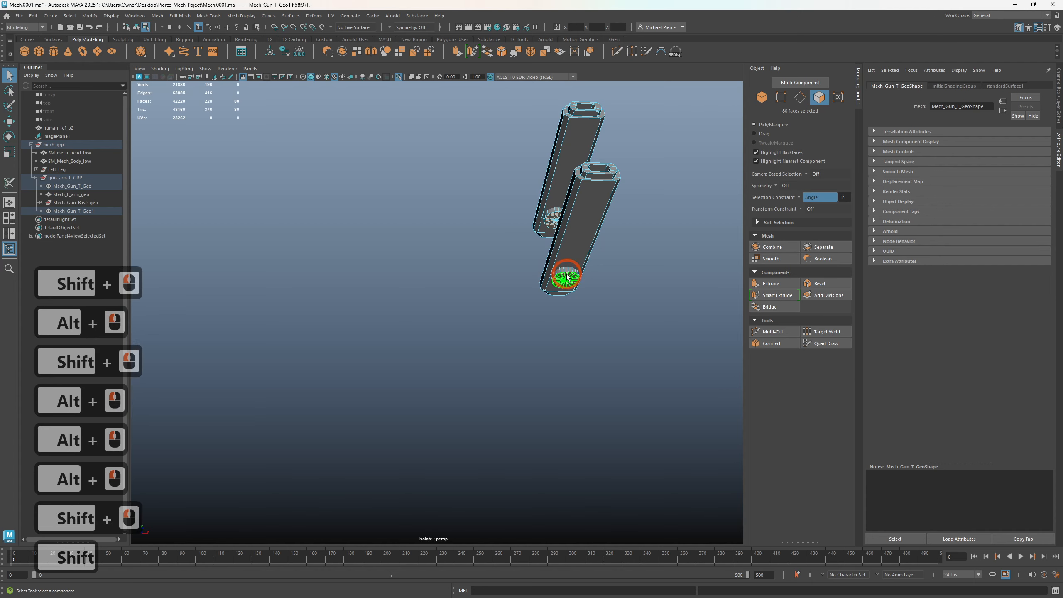
{"action": "key", "text": "Delete"}
{"action": "left_click_drag", "start_coordinate": [568, 275], "coordinate": [498, 256], "text": "alt"}
{"action": "key", "text": "ctrl+1"}
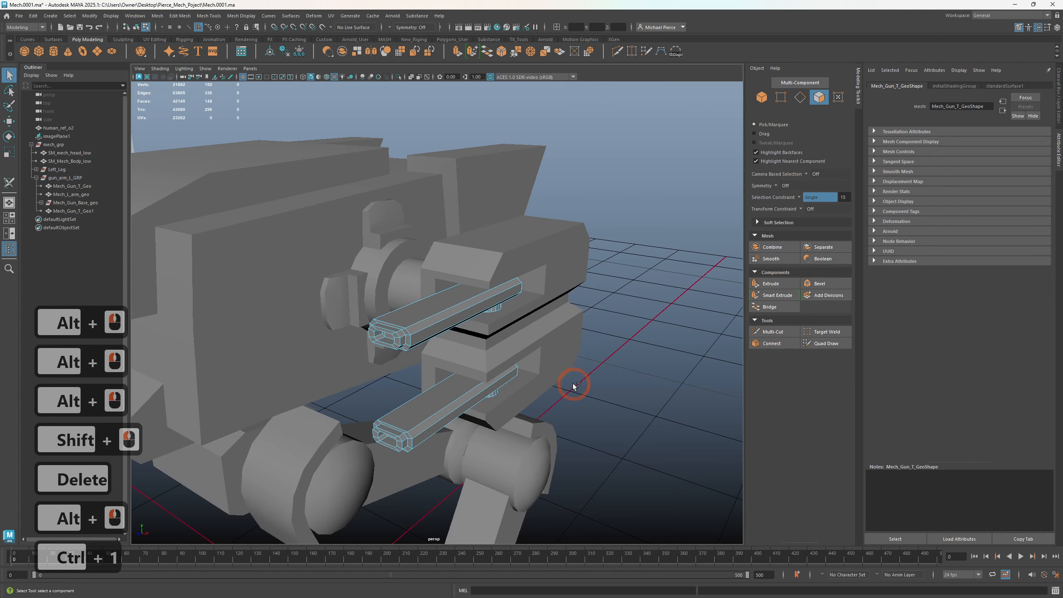
- Return from component editing to object selection and deselect the lower gun barrel
{"action": "left_click_drag", "start_coordinate": [574, 381], "coordinate": [440, 356], "text": "alt"}
{"action": "key", "text": "F8"}
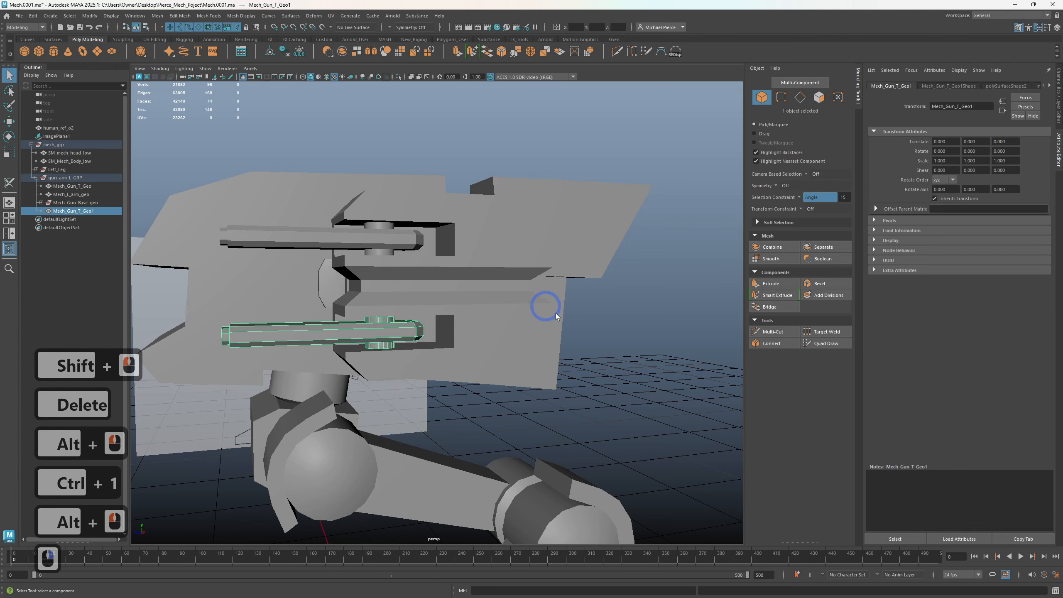
{"action": "left_click", "coordinate": [636, 351]}
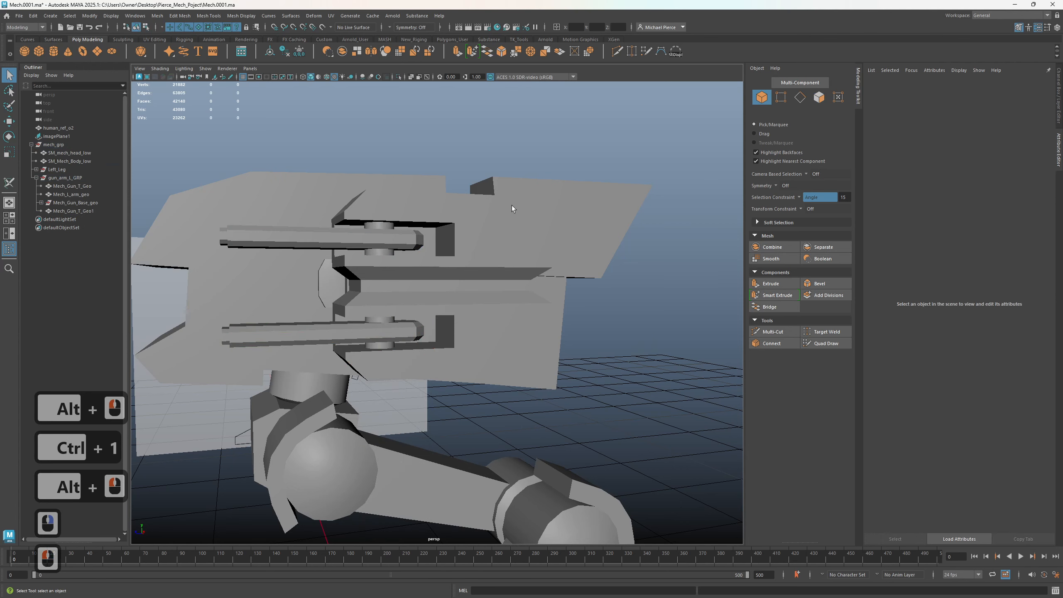
- Examine the upper and lower gun barrels and their pivot pins from several angles against the arm housing
{"action": "left_click_drag", "start_coordinate": [412, 265], "coordinate": [492, 247], "text": "alt"}
{"action": "middle_click_drag", "start_coordinate": [491, 247], "coordinate": [529, 188], "text": "alt"}
{"action": "left_click_drag", "start_coordinate": [528, 188], "coordinate": [448, 287], "text": "alt"}
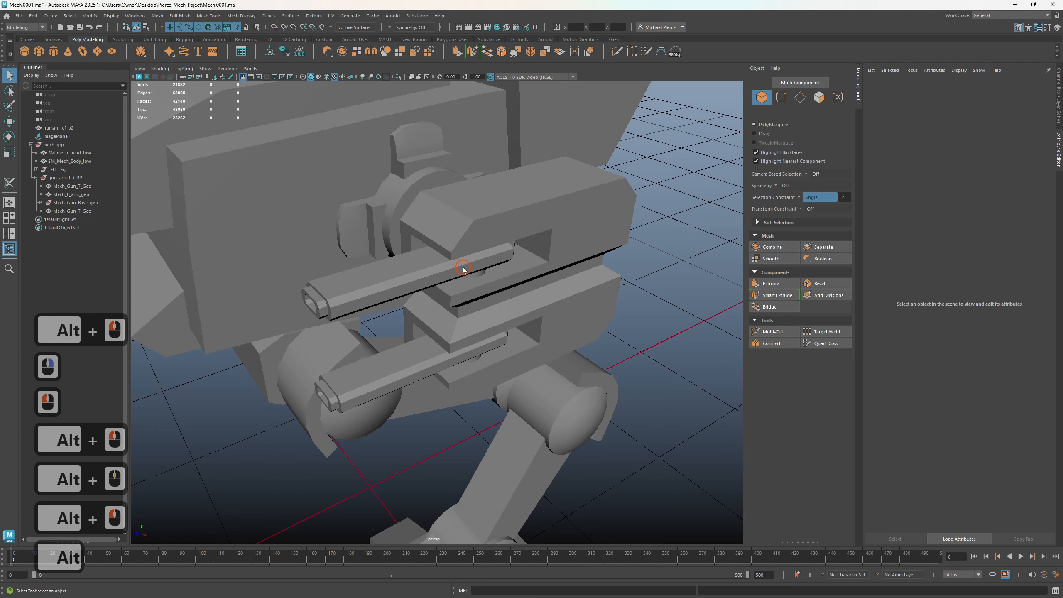
{"action": "left_click", "coordinate": [462, 269]}
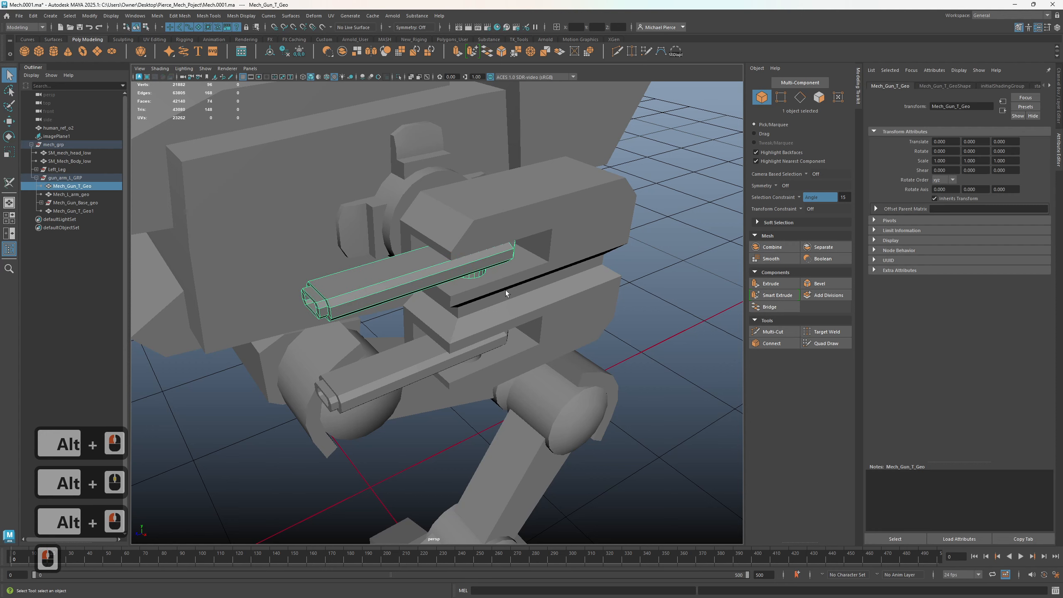
{"action": "right_click_drag", "start_coordinate": [535, 311], "coordinate": [463, 280], "text": "alt"}
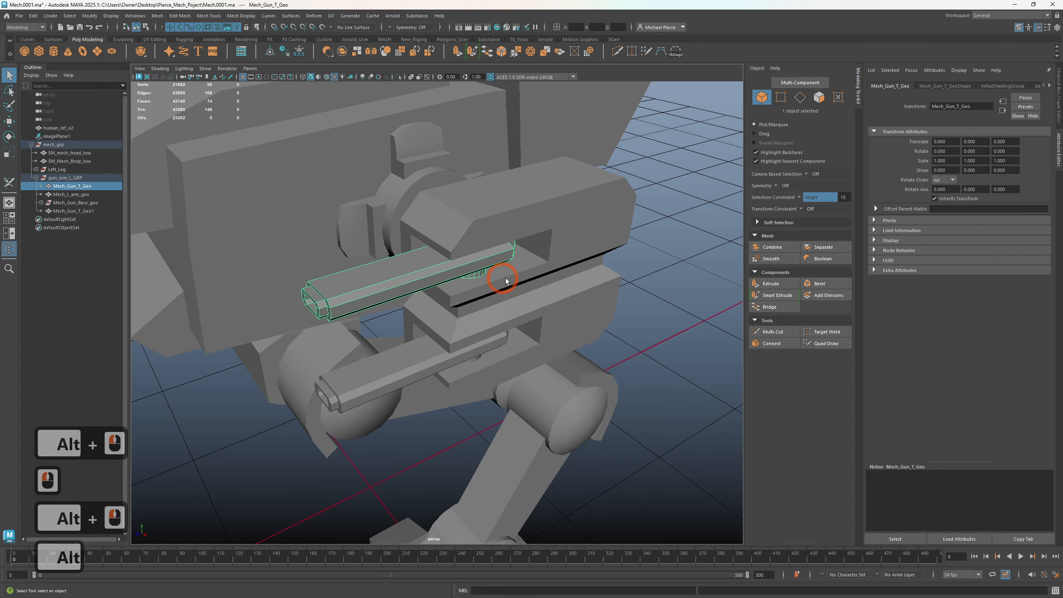
{"action": "left_click_drag", "start_coordinate": [501, 293], "coordinate": [450, 286], "text": "alt"}
{"action": "left_click", "coordinate": [437, 259]}
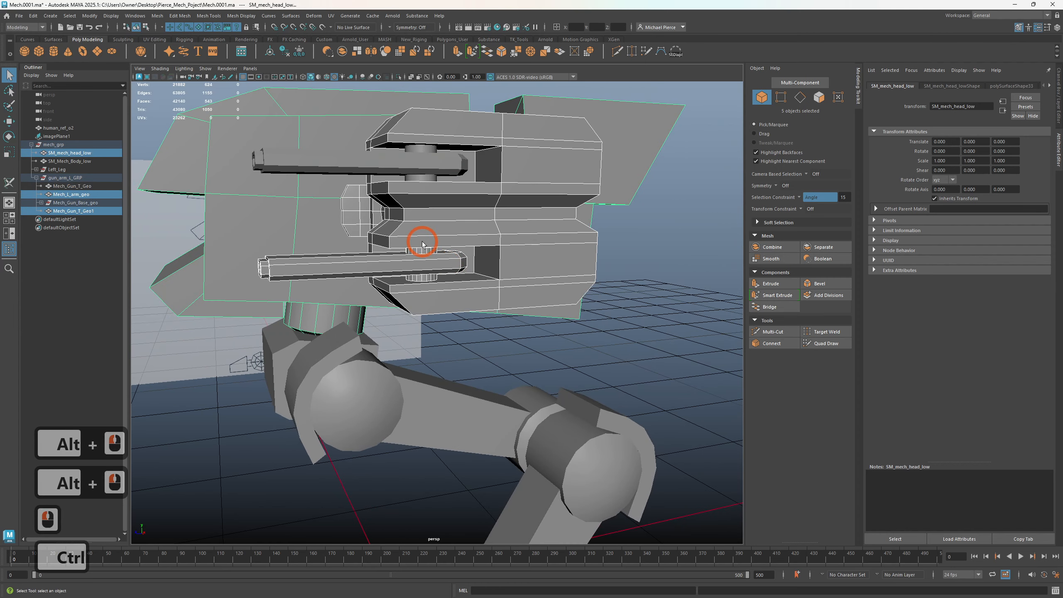
{"action": "left_click", "coordinate": [408, 166]}
{"action": "left_click", "coordinate": [401, 268]}
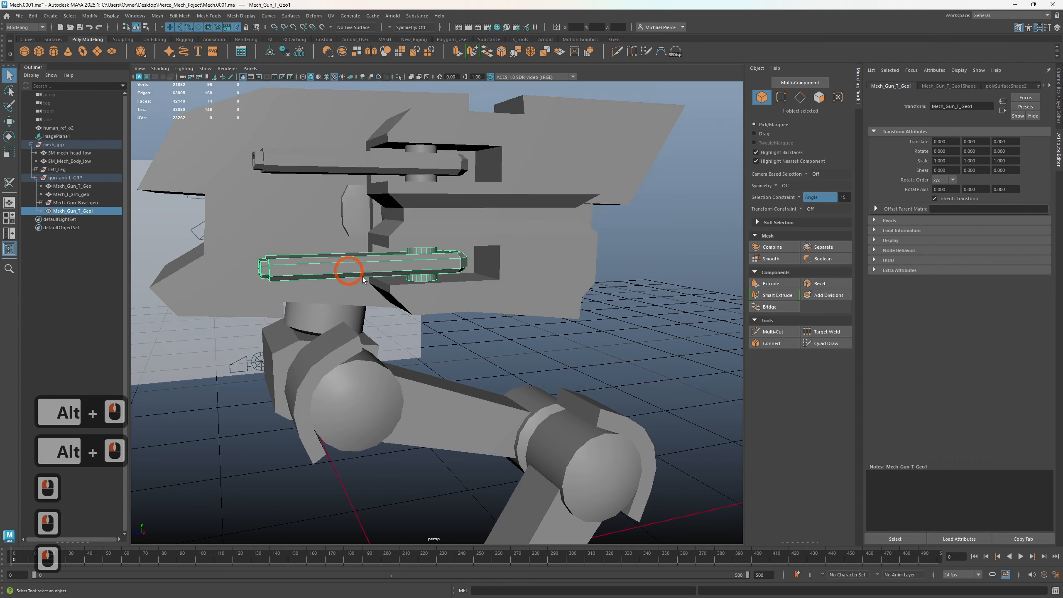
{"action": "left_click_drag", "start_coordinate": [344, 272], "coordinate": [441, 328], "text": "alt"}
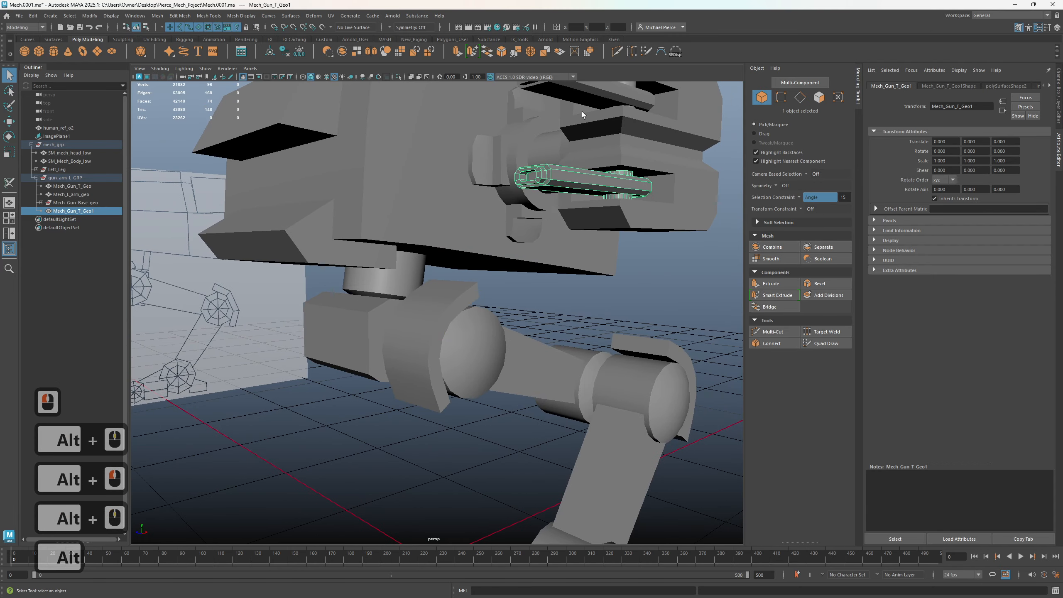
{"action": "right_click_drag", "start_coordinate": [536, 65], "coordinate": [388, 247], "text": "alt"}
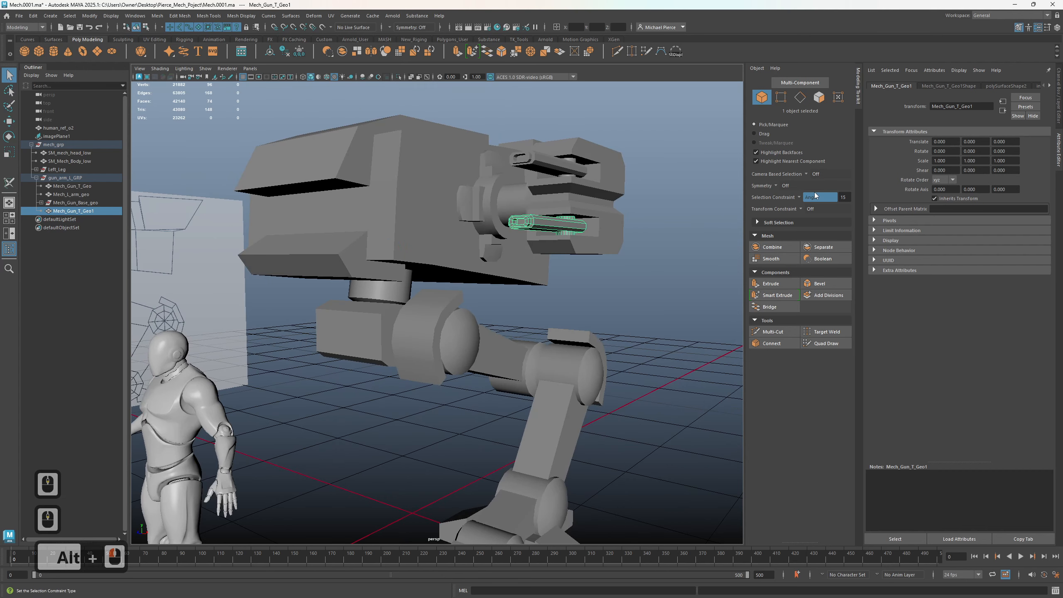
- Turn off the Angle selection constraint and save the scene
{"action": "left_click", "coordinate": [800, 199]}
{"action": "left_click", "coordinate": [807, 207]}
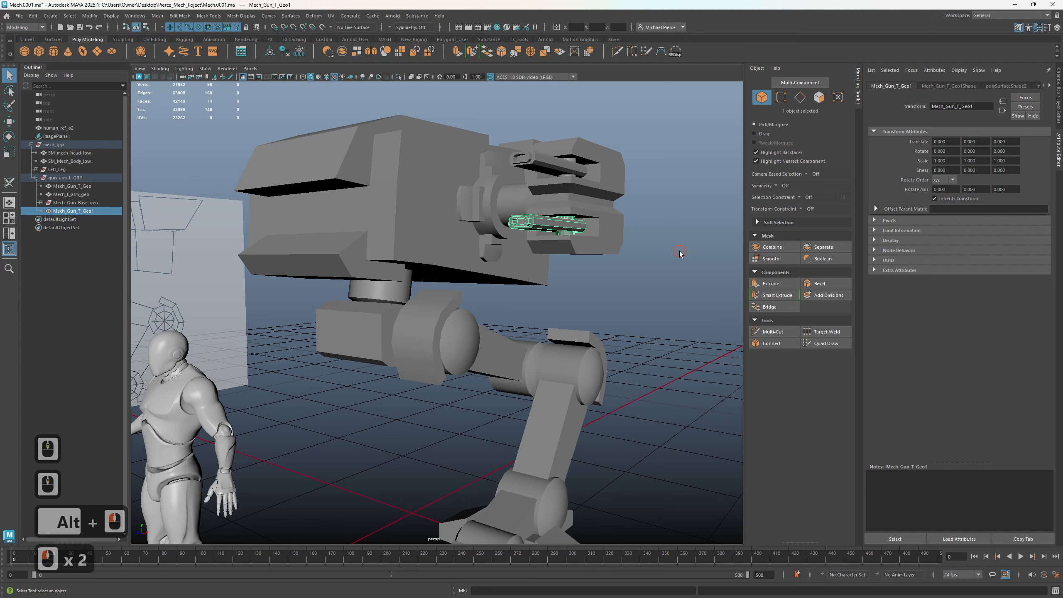
{"action": "left_click", "coordinate": [678, 252]}
{"action": "right_click_drag", "start_coordinate": [679, 252], "coordinate": [570, 315], "text": "alt"}
{"action": "left_click_drag", "start_coordinate": [569, 315], "coordinate": [601, 301], "text": "alt"}
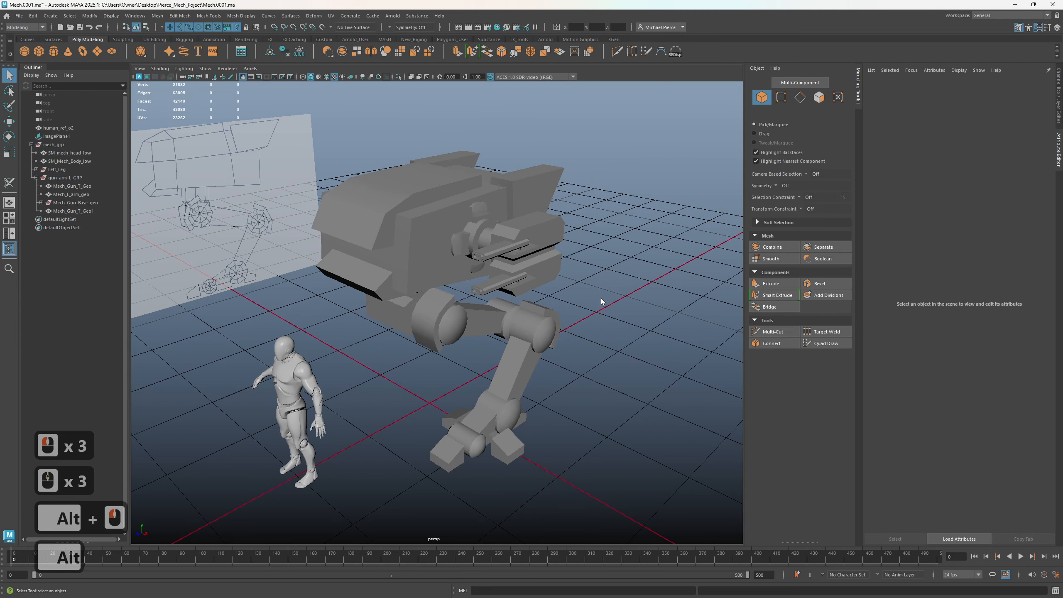
{"action": "key", "text": "ctrl+s"}
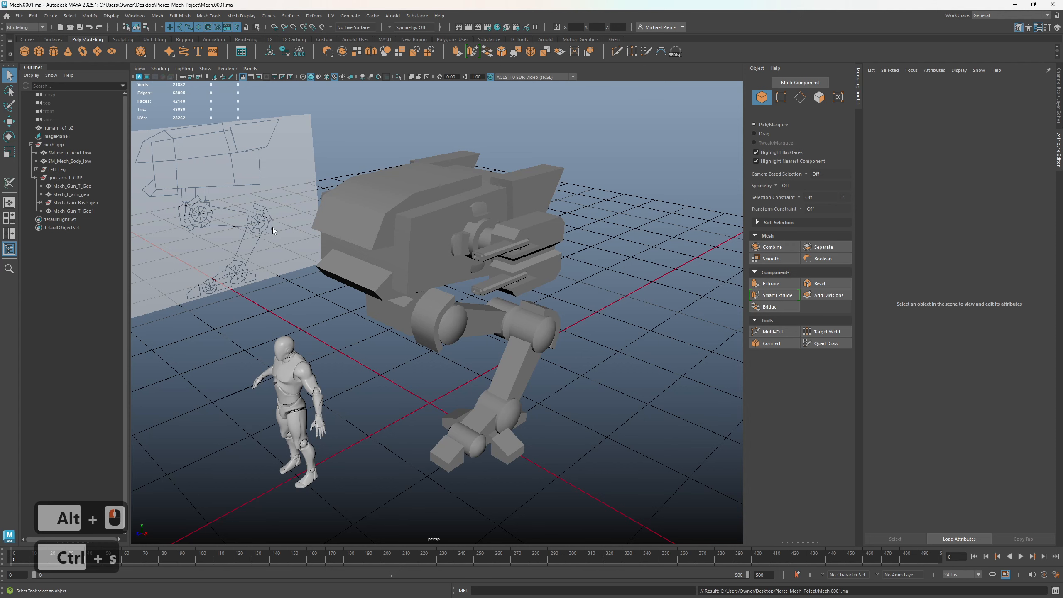
- Look over the mech's femur and head meshes next to the human reference figure
{"action": "mouse_move", "coordinate": [408, 367]}
{"action": "left_mouse_down", "text": "alt"}
{"action": "mouse_move", "coordinate": [415, 320]}
{"action": "mouse_move", "coordinate": [425, 361]}
{"action": "left_mouse_up", "text": "alt"}
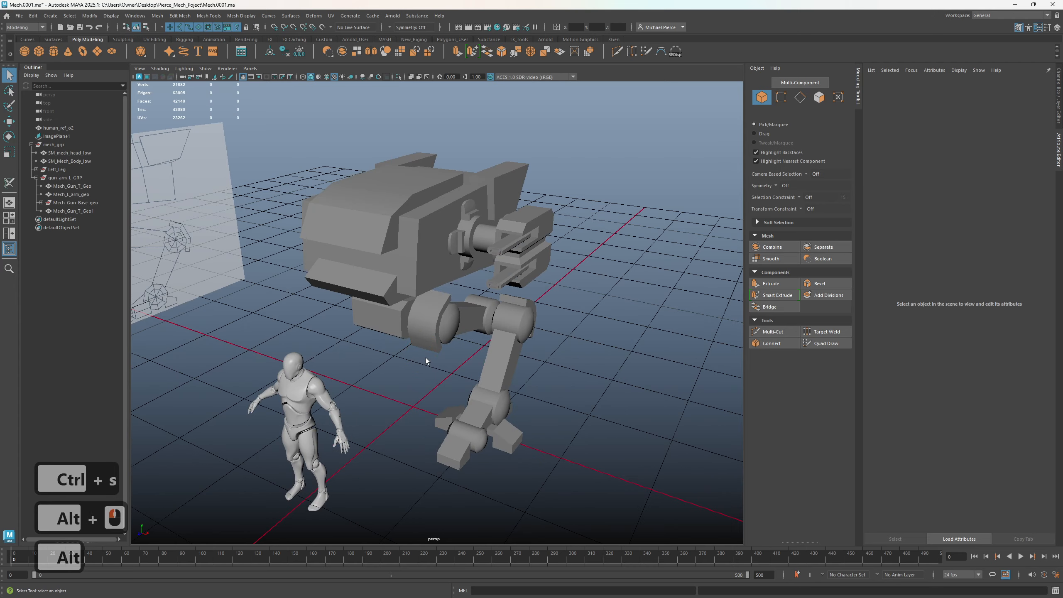
{"action": "left_click", "coordinate": [424, 344]}
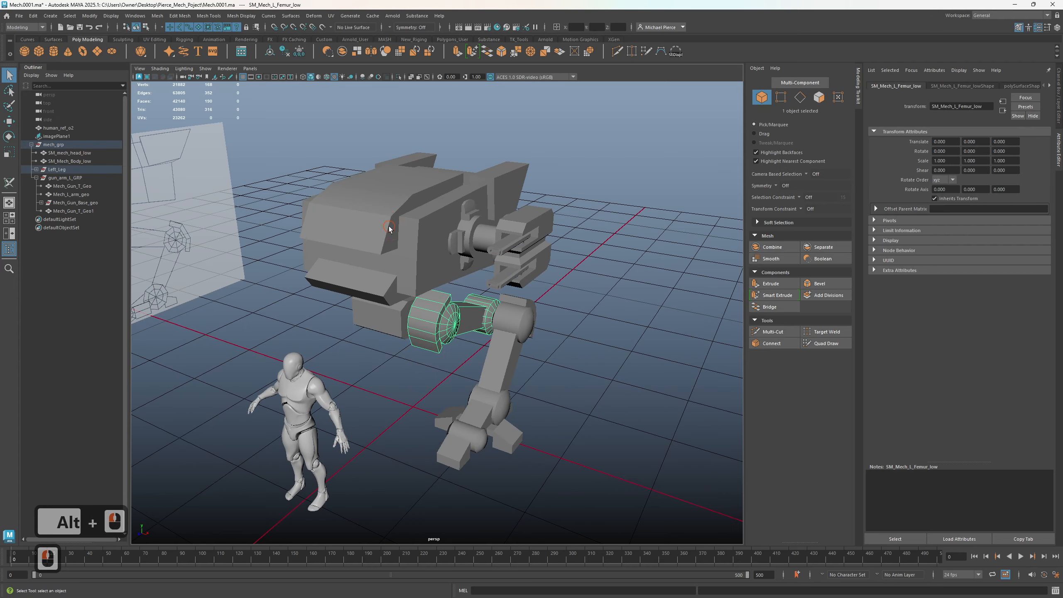
{"action": "left_click", "coordinate": [476, 235]}
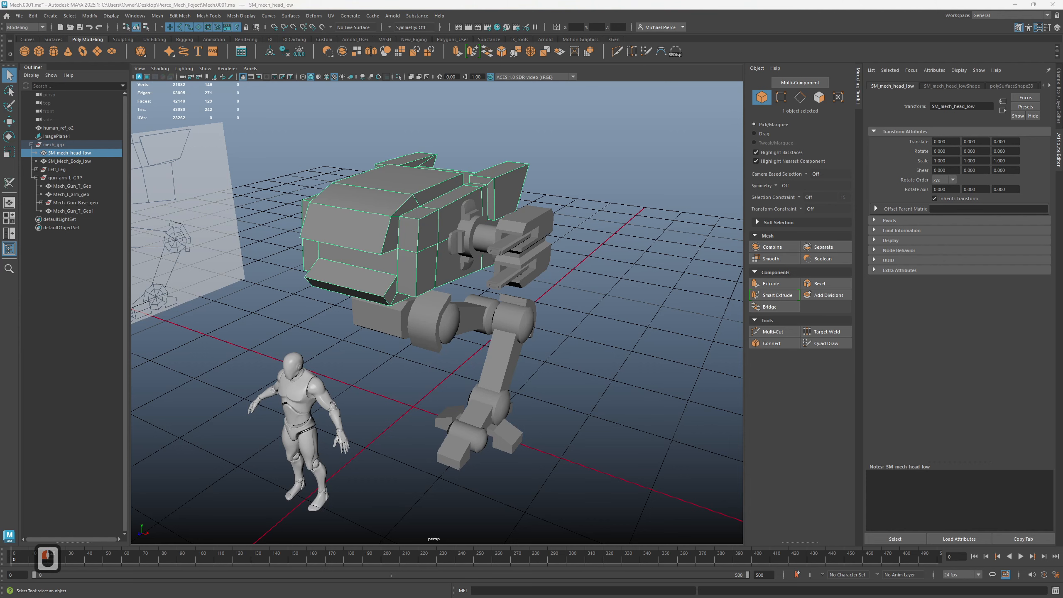
{"action": "scroll", "coordinate": [391, 311], "scroll_direction": "up", "scroll_amount": 3}
{"action": "left_click_drag", "start_coordinate": [376, 343], "coordinate": [415, 266], "text": "alt"}
{"action": "left_click_drag", "start_coordinate": [447, 355], "coordinate": [450, 309], "text": "alt"}
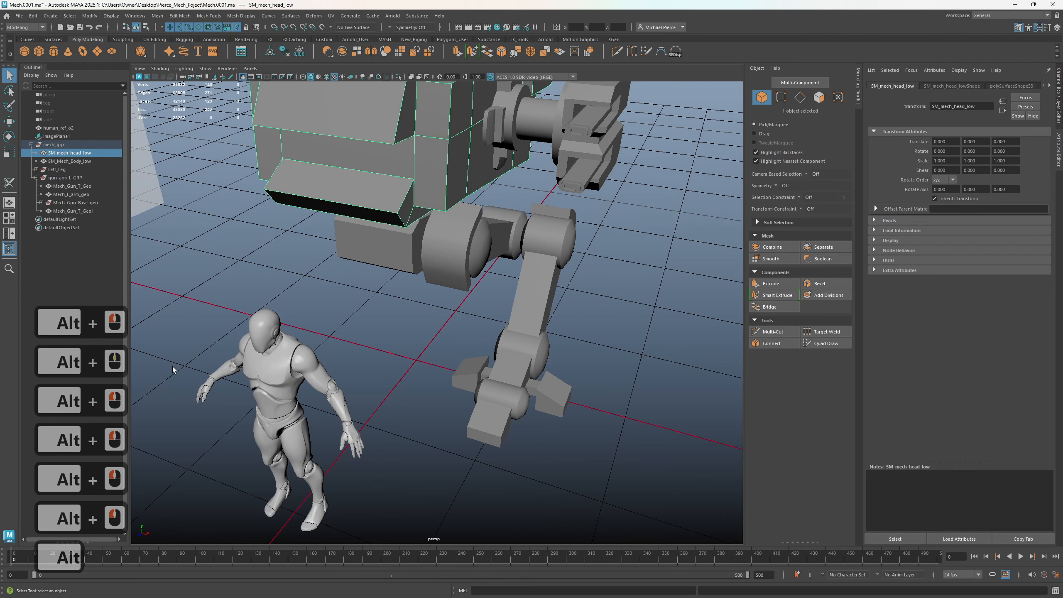
- Try scaling the whole mech_grp down uniformly to 0.685 to compare it with the human reference figure
{"action": "left_click", "coordinate": [53, 144]}
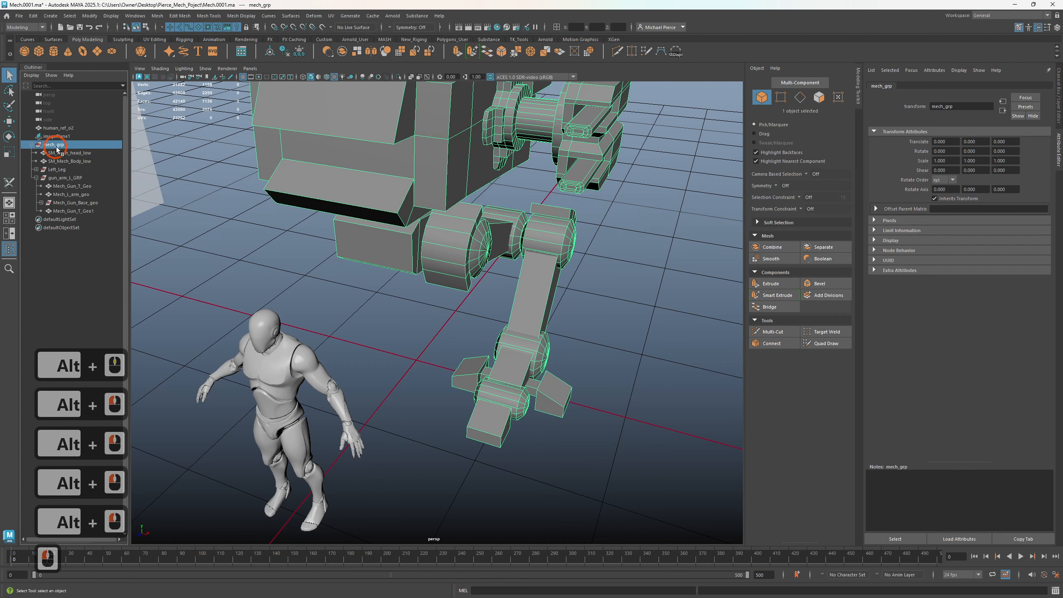
{"action": "left_click_drag", "start_coordinate": [439, 361], "coordinate": [409, 358], "text": "alt"}
{"action": "key", "text": "w"}
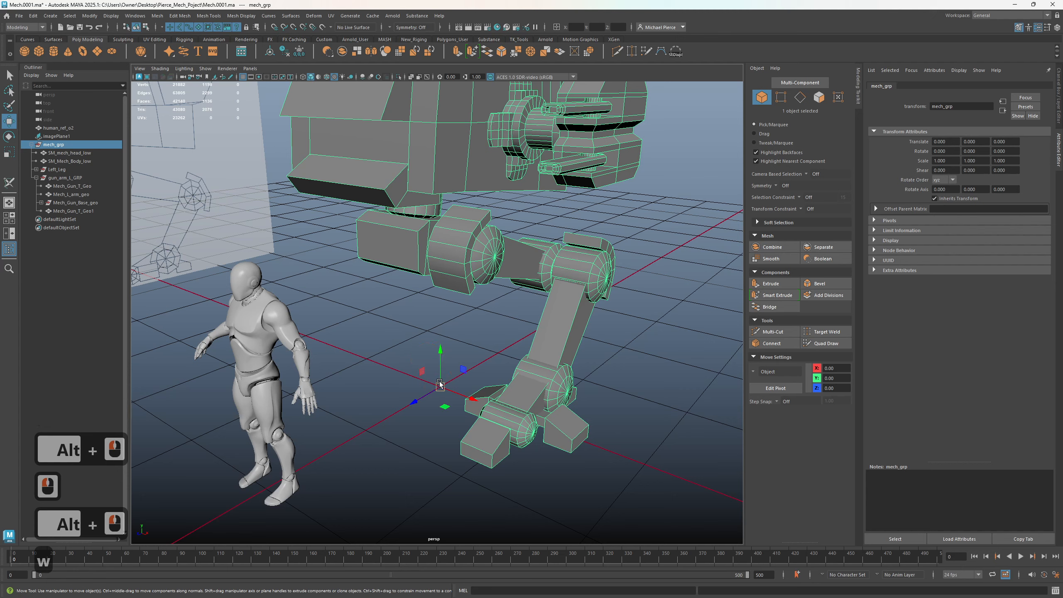
{"action": "key", "text": "r"}
{"action": "left_click_drag", "start_coordinate": [441, 390], "coordinate": [323, 461]}
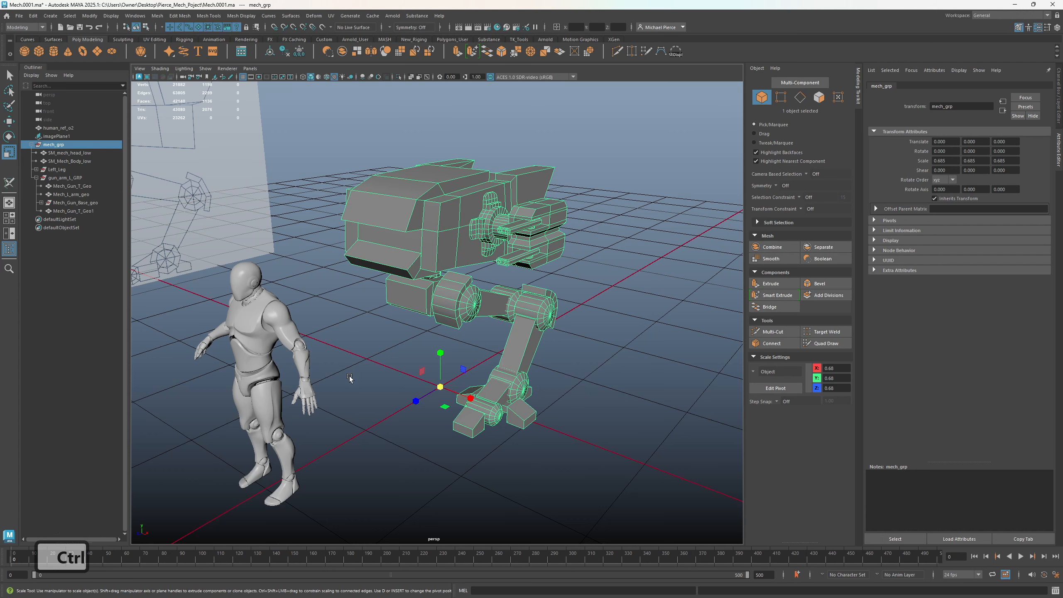
{"action": "key", "text": "w"}
{"action": "key", "text": "ctrl"}
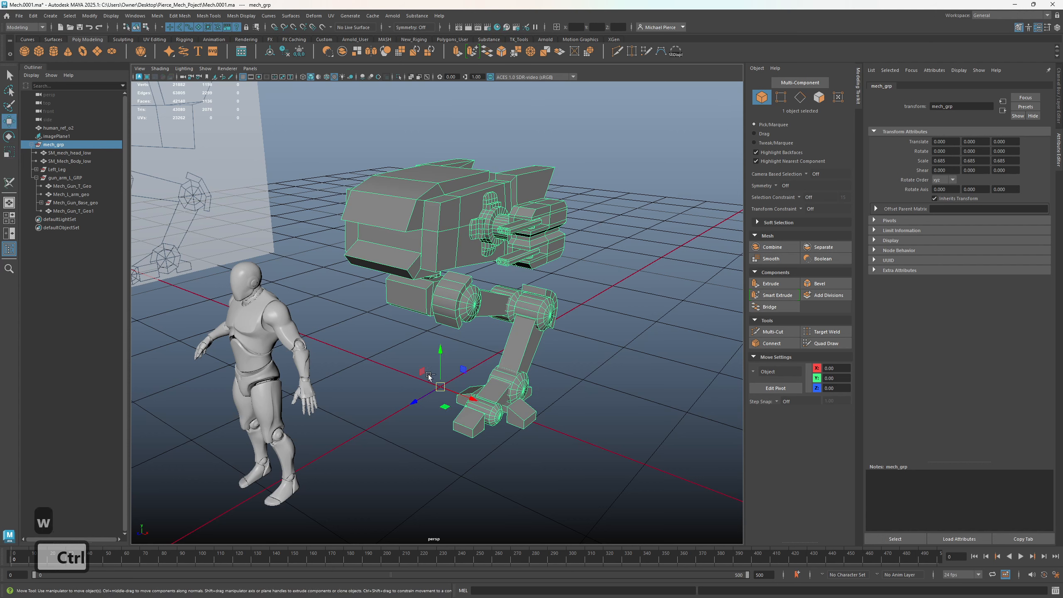
{"action": "mouse_move", "coordinate": [379, 406]}
{"action": "left_mouse_down", "text": "alt"}
{"action": "mouse_move", "coordinate": [351, 397]}
{"action": "mouse_move", "coordinate": [368, 397]}
{"action": "left_mouse_up", "text": "alt"}
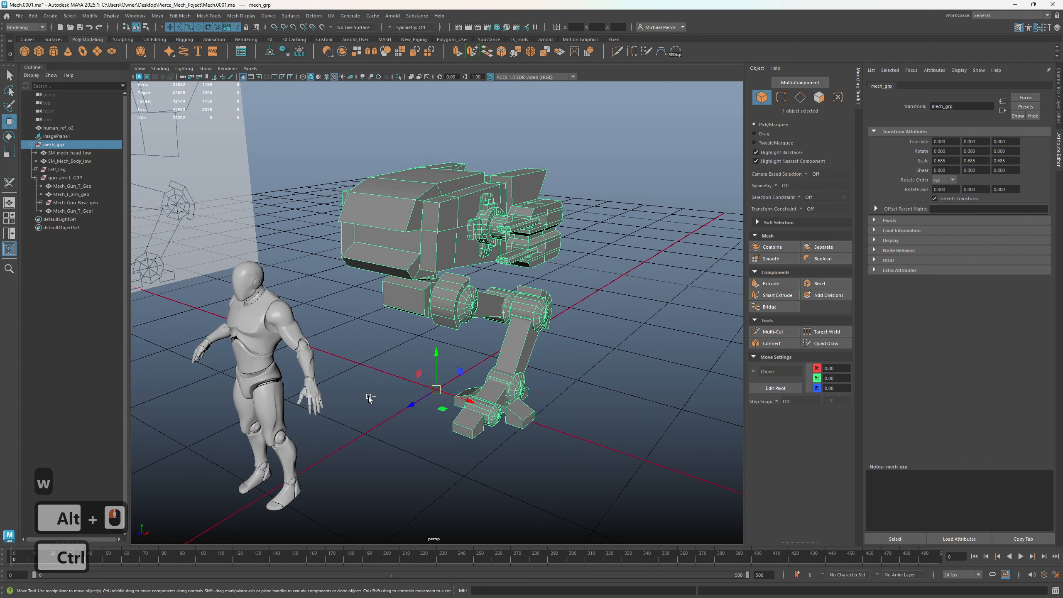
- Undo the uniform scaling of the mech group
{"action": "key", "text": "ctrl+z"}
{"action": "scroll", "coordinate": [387, 343], "scroll_direction": "down", "scroll_amount": 2}
{"action": "left_click_drag", "start_coordinate": [393, 344], "coordinate": [419, 352], "text": "alt"}
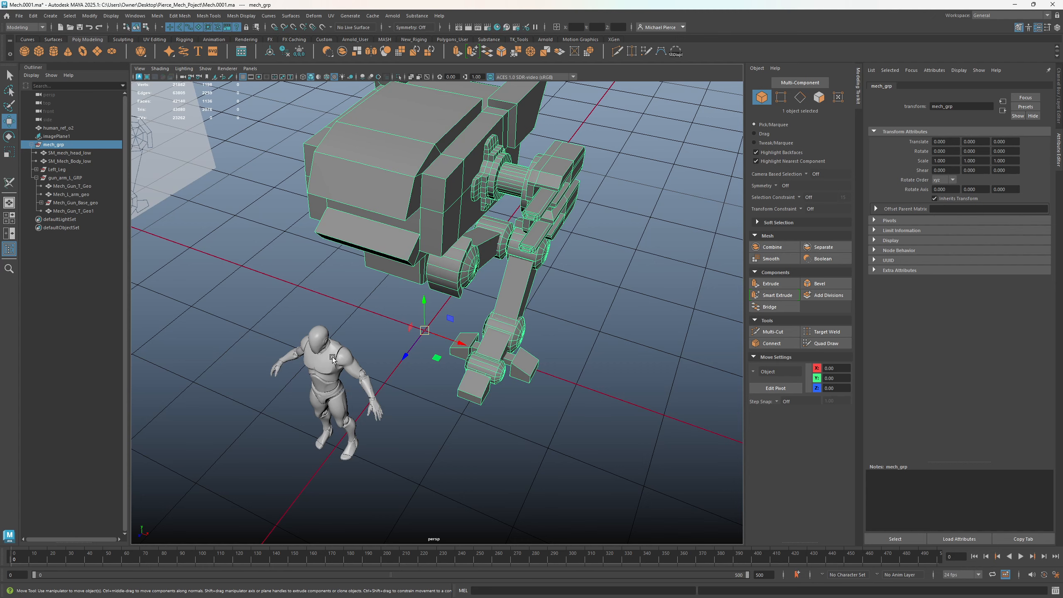
- Examine the mech's body and head meshes from below, from behind and from the front
{"action": "left_click_drag", "start_coordinate": [411, 276], "coordinate": [418, 271], "text": "alt"}
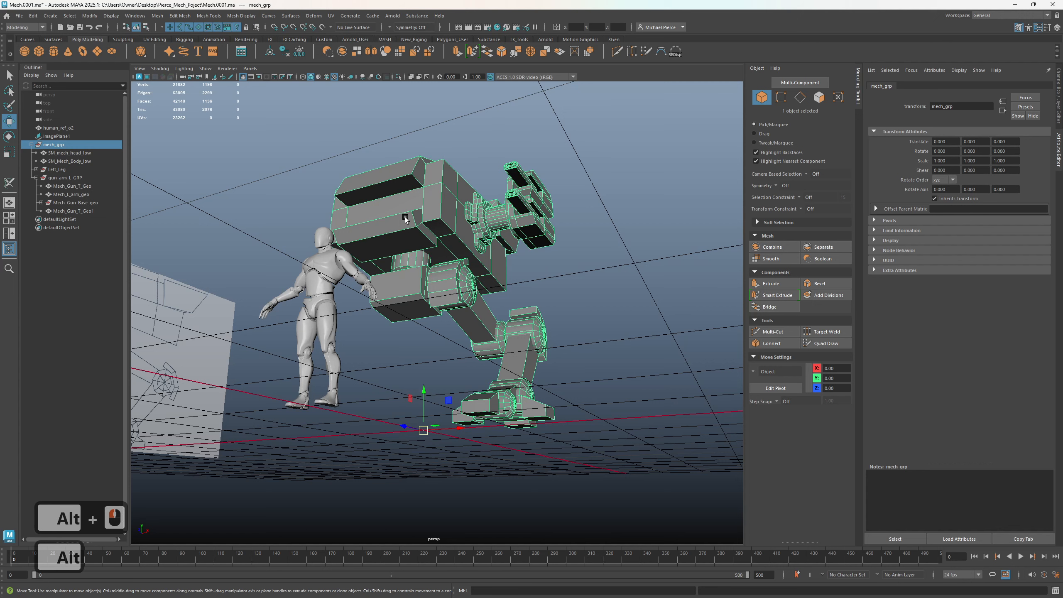
{"action": "left_click", "coordinate": [408, 310]}
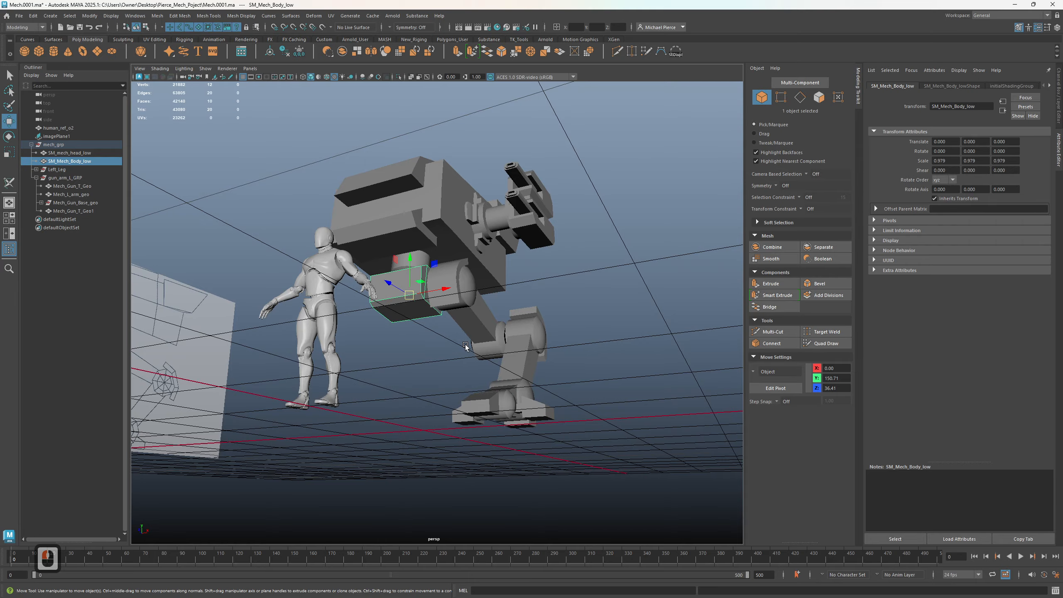
{"action": "left_click_drag", "start_coordinate": [465, 344], "coordinate": [490, 274], "text": "alt"}
{"action": "left_click", "coordinate": [490, 275]}
{"action": "key", "text": "f"}
{"action": "scroll", "coordinate": [507, 399], "scroll_direction": "down", "scroll_amount": 2, "text": "alt"}
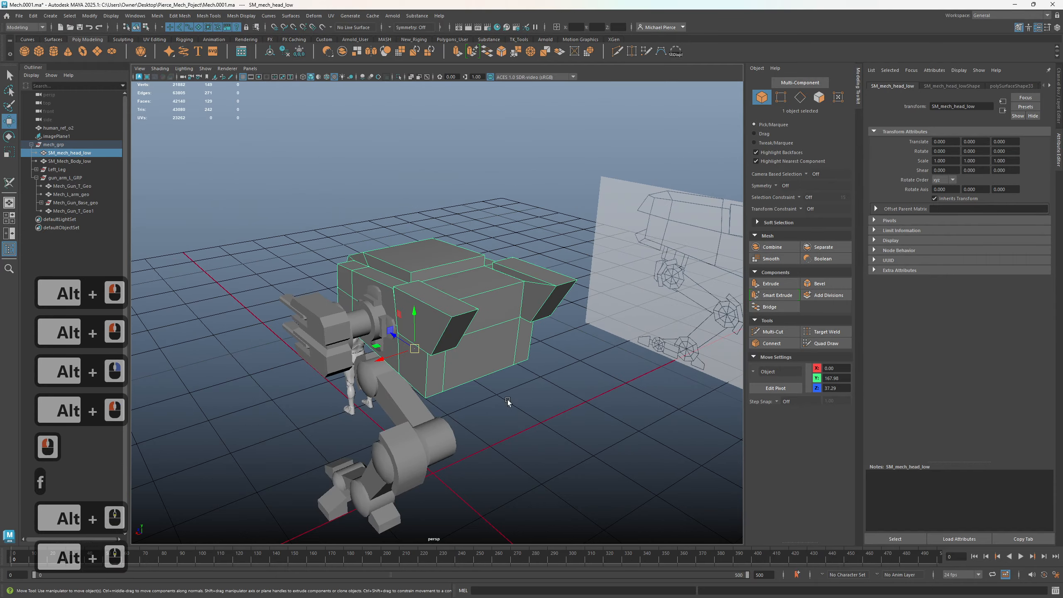
{"action": "right_click_drag", "start_coordinate": [507, 400], "coordinate": [375, 381], "text": "alt"}
{"action": "left_click_drag", "start_coordinate": [375, 380], "coordinate": [489, 377], "text": "alt"}
{"action": "scroll", "coordinate": [479, 387], "scroll_direction": "up", "scroll_amount": 3}
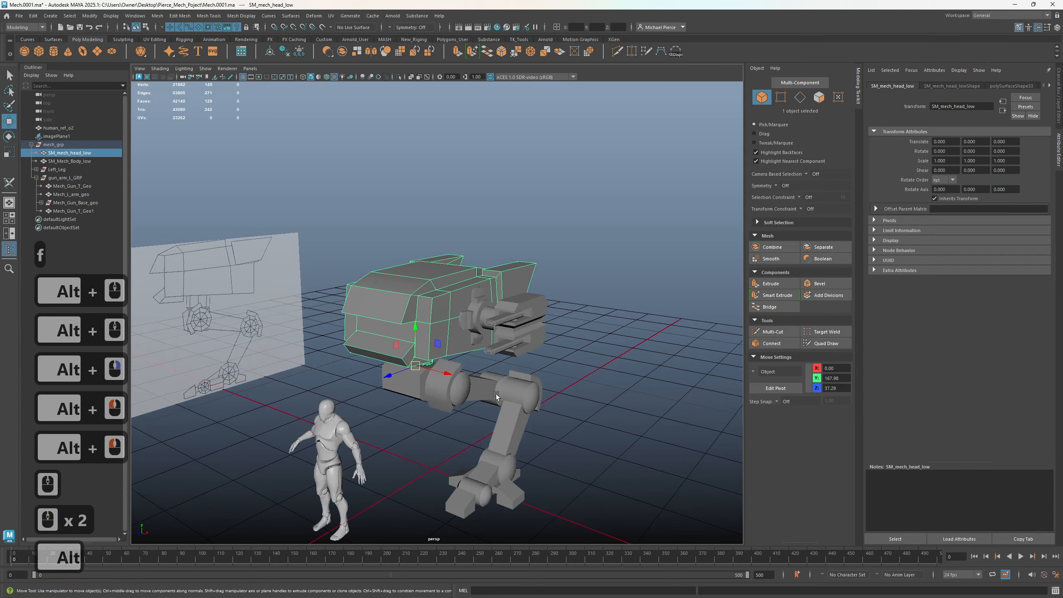
{"action": "middle_click_drag", "start_coordinate": [504, 417], "coordinate": [538, 256], "text": "alt"}
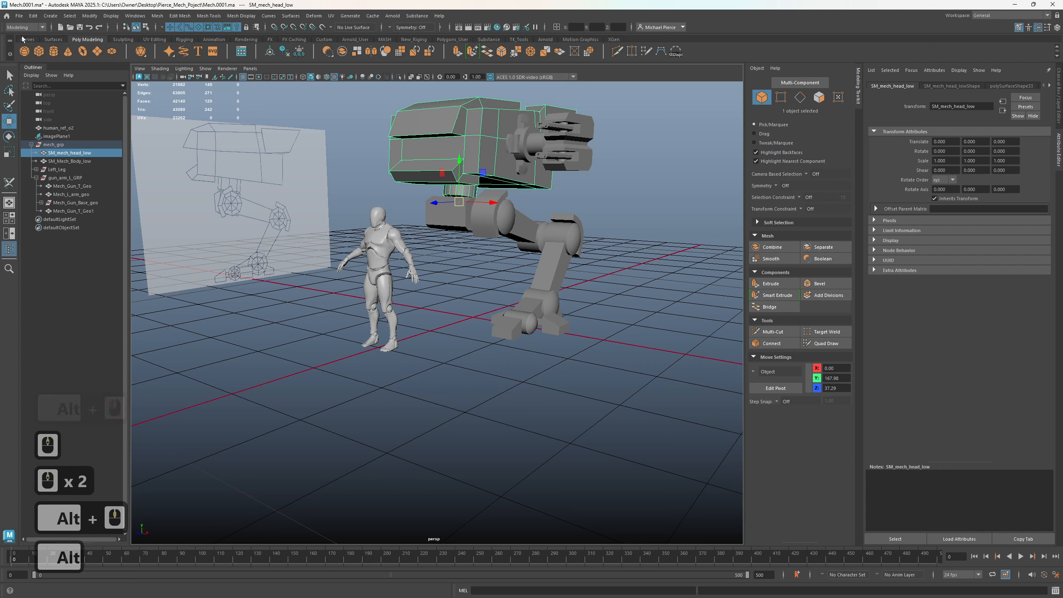
- Create a polygon cube and move it along X to about 2.4 units, beside the mech's foot
{"action": "left_click", "coordinate": [39, 51]}
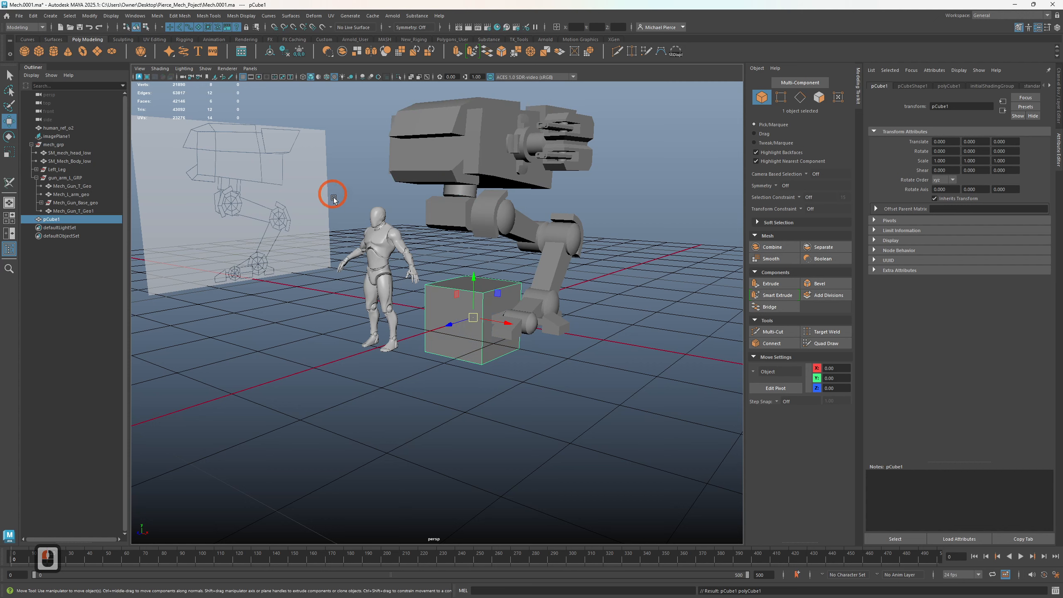
{"action": "key", "text": "w"}
{"action": "left_click_drag", "start_coordinate": [517, 330], "coordinate": [700, 348]}
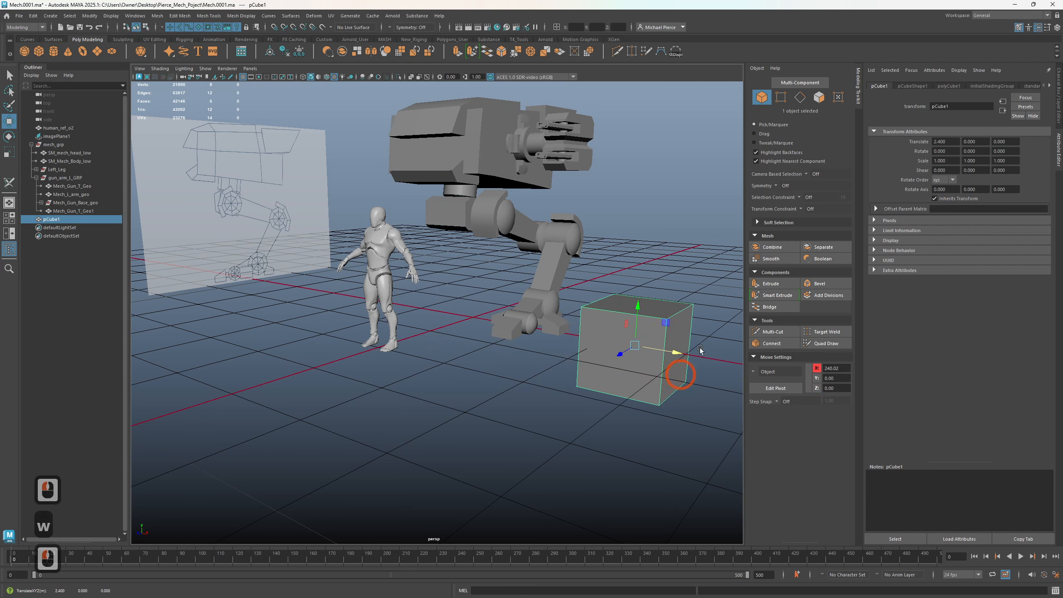
- Switch to the UV Editing workspace and maximize the perspective view around the cube
{"action": "left_click", "coordinate": [993, 16]}
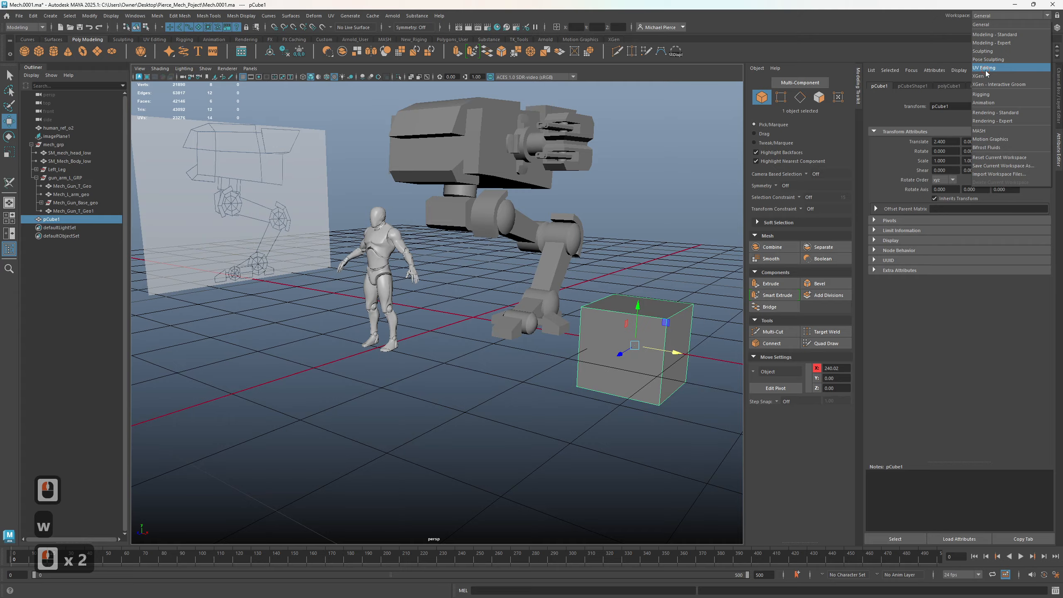
{"action": "left_click", "coordinate": [985, 68]}
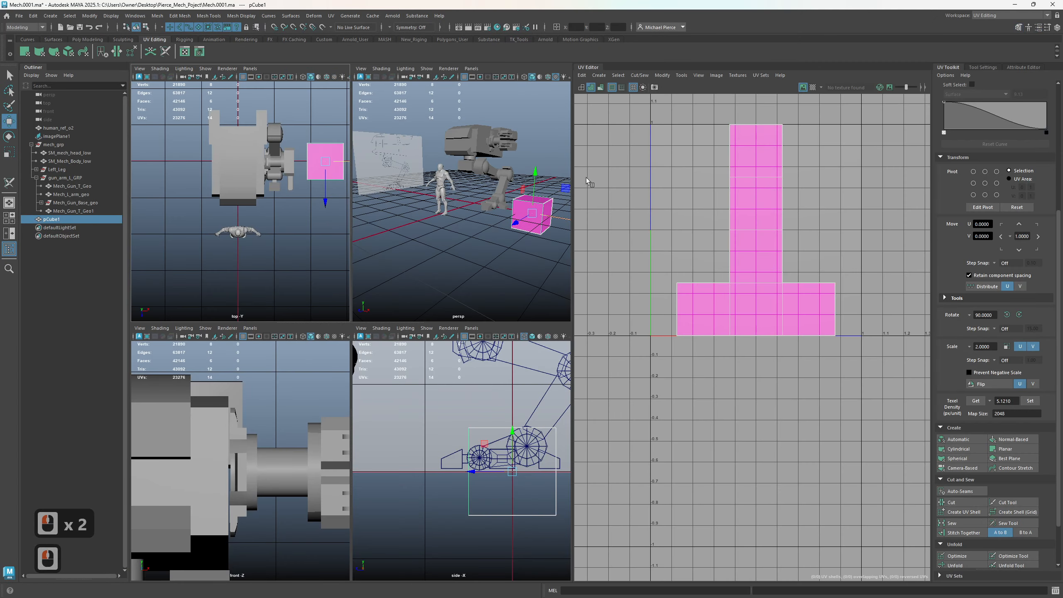
{"action": "middle_click_drag", "start_coordinate": [503, 226], "coordinate": [429, 246], "text": "alt"}
{"action": "left_click_drag", "start_coordinate": [429, 247], "coordinate": [512, 270], "text": "alt"}
{"action": "scroll", "coordinate": [512, 271], "scroll_direction": "up", "scroll_amount": 3}
{"action": "middle_click_drag", "start_coordinate": [512, 270], "coordinate": [485, 221], "text": "alt"}
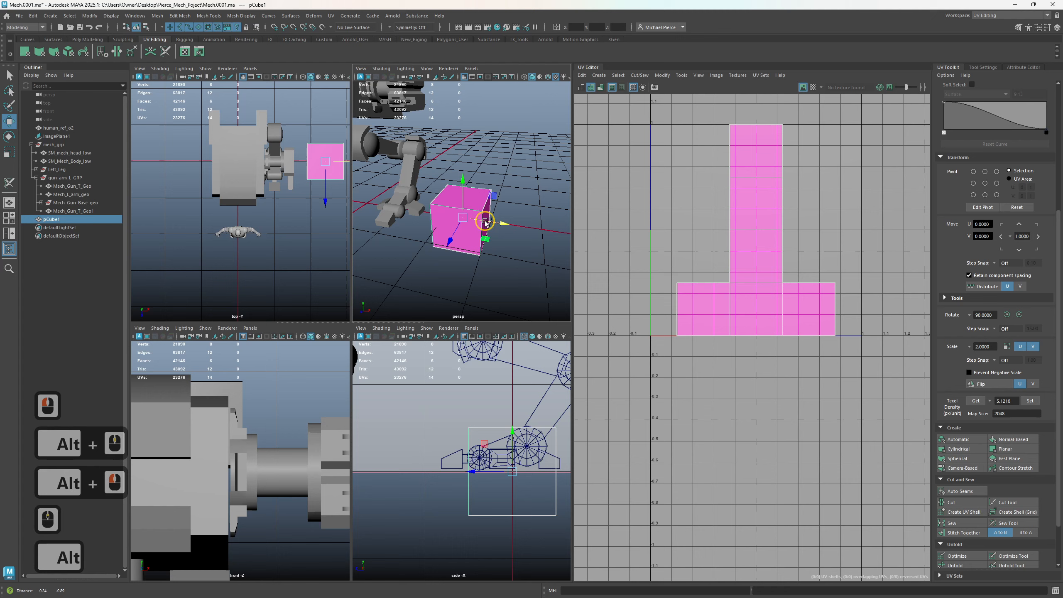
{"action": "key", "text": "space"}
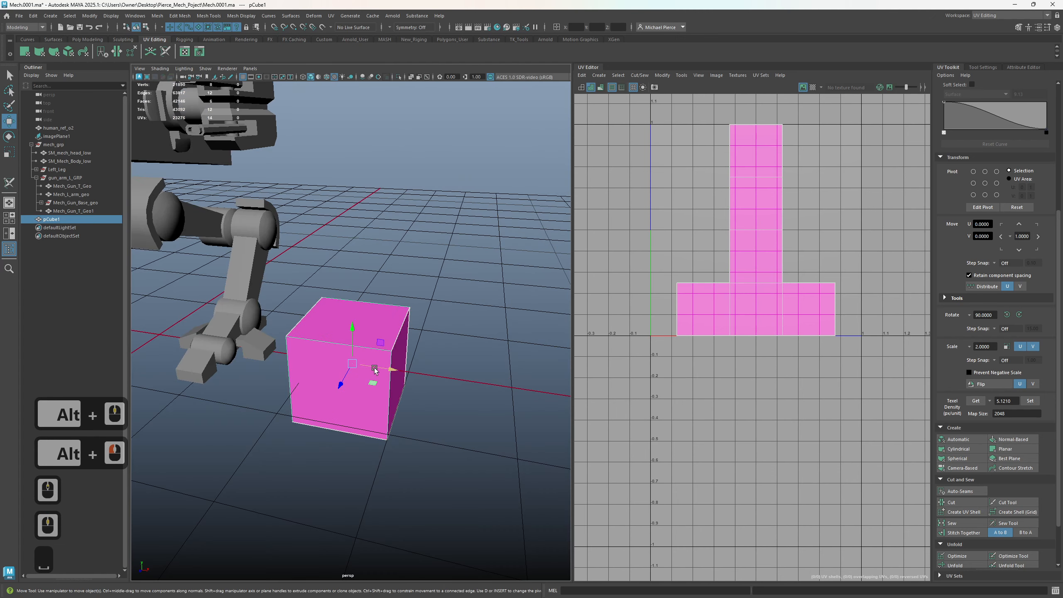
- Move the cube farther out along X and select all of its edges in the UV Editor
{"action": "left_click_drag", "start_coordinate": [374, 369], "coordinate": [472, 379]}
{"action": "right_click_drag", "start_coordinate": [760, 294], "coordinate": [746, 306]}
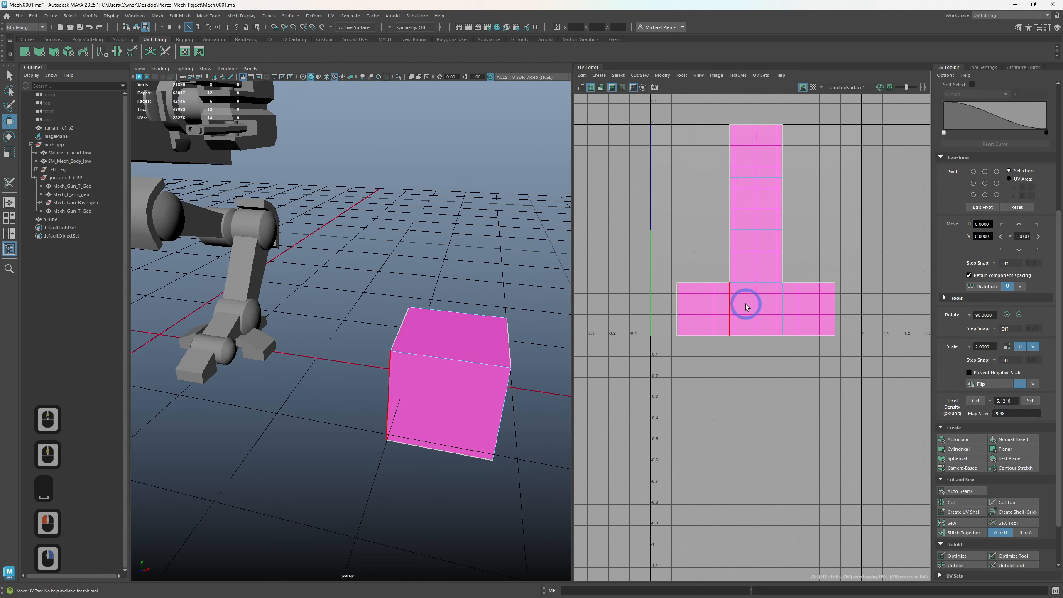
{"action": "left_click", "coordinate": [739, 304]}
{"action": "left_click_drag", "start_coordinate": [666, 130], "coordinate": [795, 334], "text": "shift"}
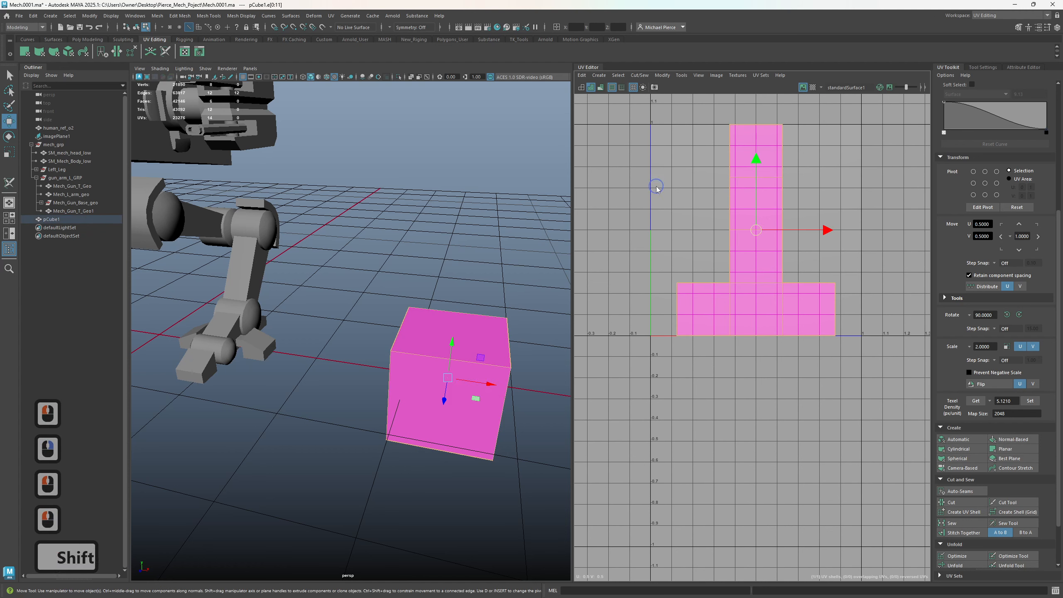
- Cut the cube's UVs along all selected edges and pull the first two square shells away from the lower row
{"action": "right_click_drag", "start_coordinate": [655, 186], "coordinate": [615, 214], "text": "shift"}
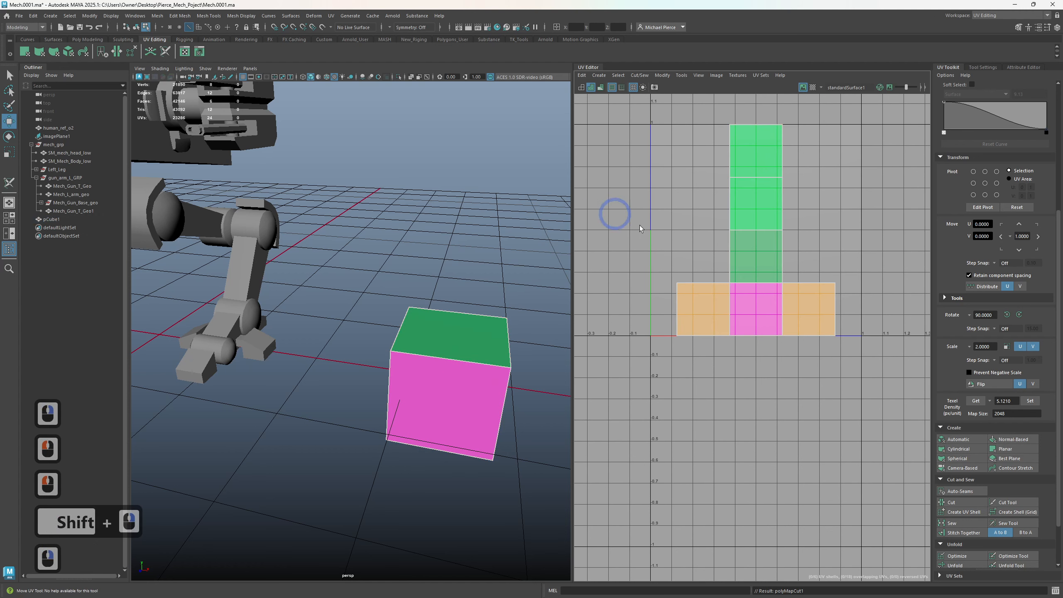
{"action": "left_click", "coordinate": [704, 300]}
{"action": "left_click_drag", "start_coordinate": [706, 300], "coordinate": [667, 304]}
{"action": "left_click", "coordinate": [706, 303]}
{"action": "left_click", "coordinate": [754, 311]}
{"action": "left_click", "coordinate": [753, 310]}
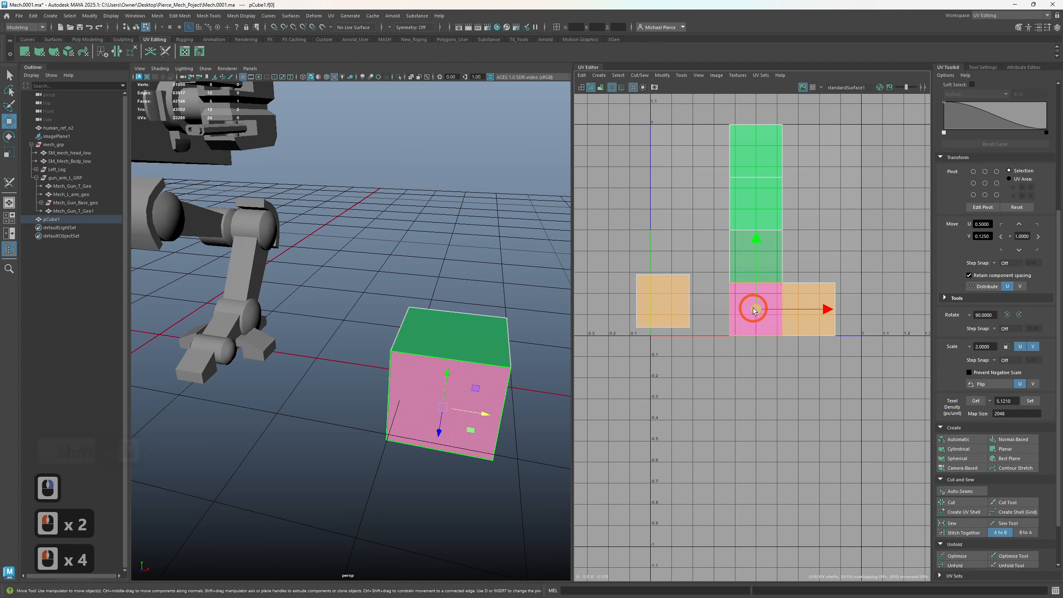
{"action": "left_click_drag", "start_coordinate": [753, 310], "coordinate": [653, 241]}
- Spread the remaining cube face shells apart in UV space and select all six shells
{"action": "left_click", "coordinate": [791, 325]}
{"action": "left_click", "coordinate": [814, 306]}
{"action": "left_click_drag", "start_coordinate": [814, 306], "coordinate": [834, 310]}
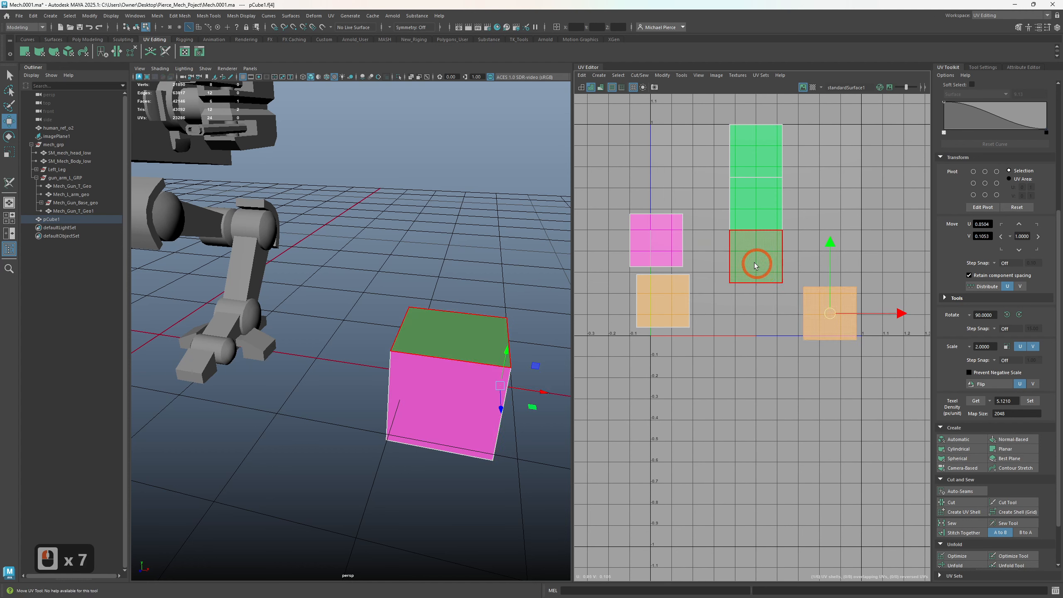
{"action": "left_click_drag", "start_coordinate": [755, 264], "coordinate": [833, 229]}
{"action": "left_click", "coordinate": [754, 208]}
{"action": "left_click_drag", "start_coordinate": [754, 207], "coordinate": [748, 268]}
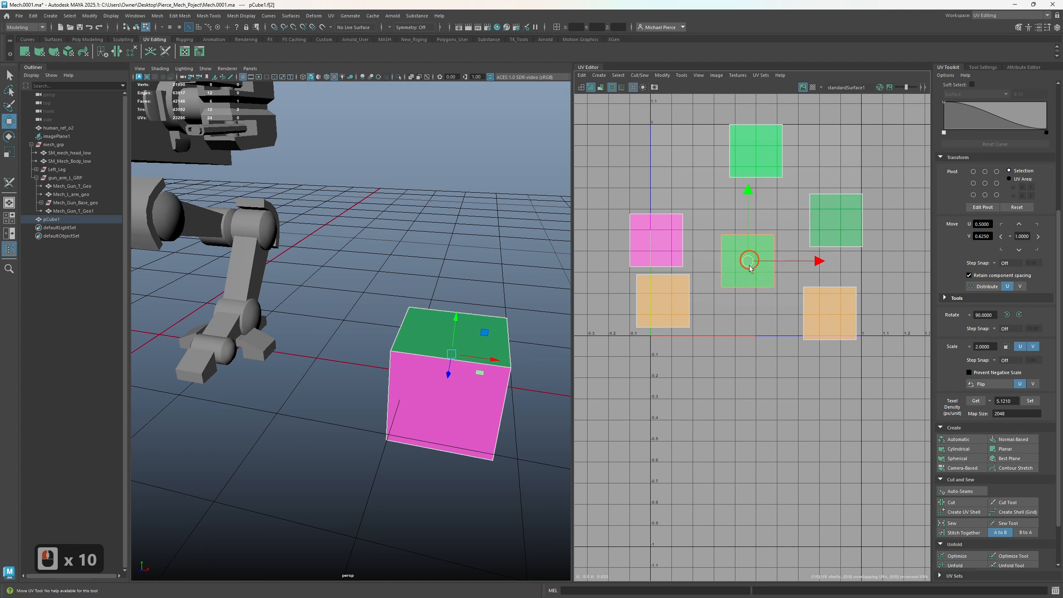
{"action": "left_click", "coordinate": [754, 138]}
{"action": "left_click_drag", "start_coordinate": [624, 176], "coordinate": [858, 322]}
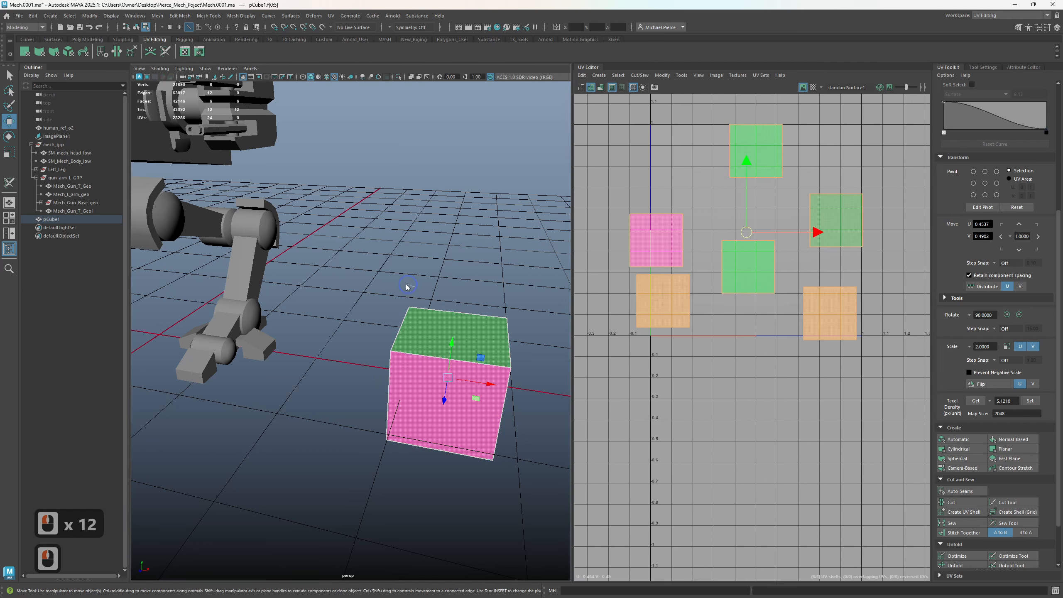
- Select all of the cube's vertices in the viewport and view the cube from a lower angle
{"action": "right_click_drag", "start_coordinate": [390, 309], "coordinate": [389, 269]}
{"action": "left_click_drag", "start_coordinate": [380, 264], "coordinate": [576, 495]}
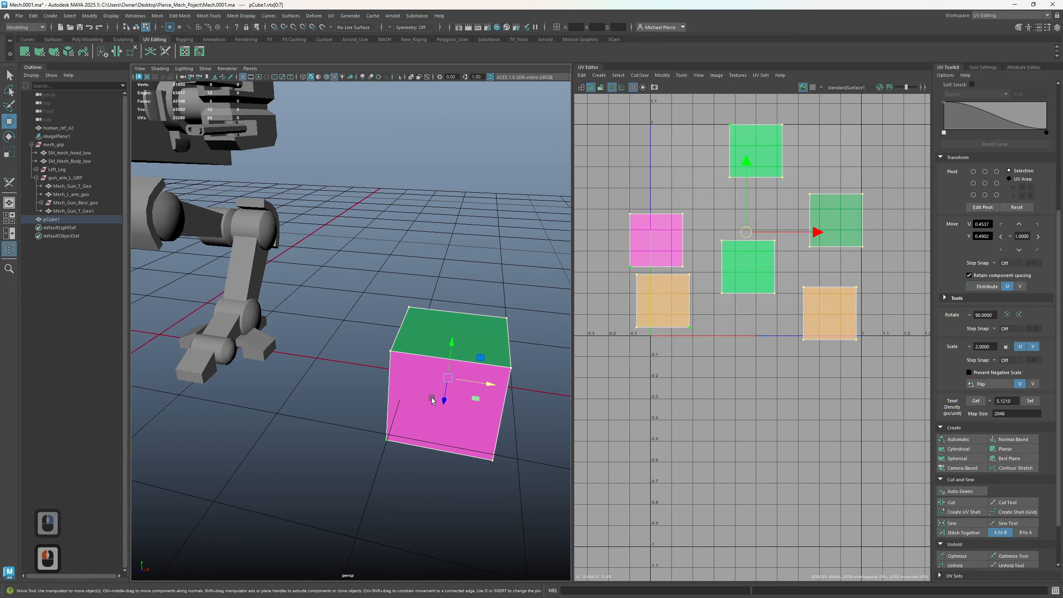
{"action": "left_click_drag", "start_coordinate": [439, 376], "coordinate": [439, 307], "text": "alt"}
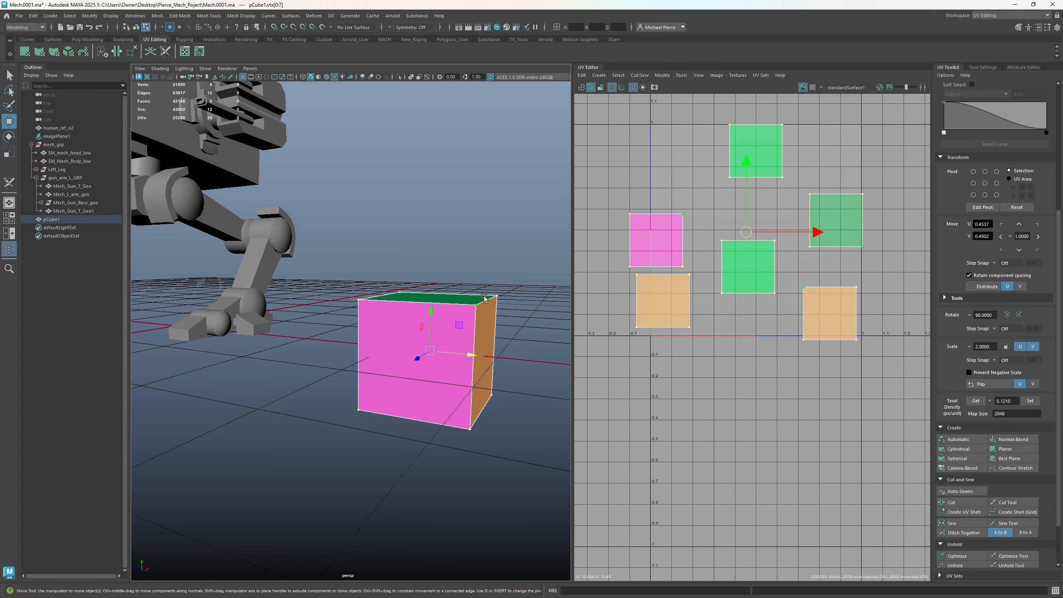
- Move the two shells straddling the U zero line inside the 0 to 1 UV space, then select the central green shell
{"action": "right_click_drag", "start_coordinate": [662, 186], "coordinate": [622, 177]}
{"action": "left_click", "coordinate": [664, 202]}
{"action": "left_click", "coordinate": [648, 239]}
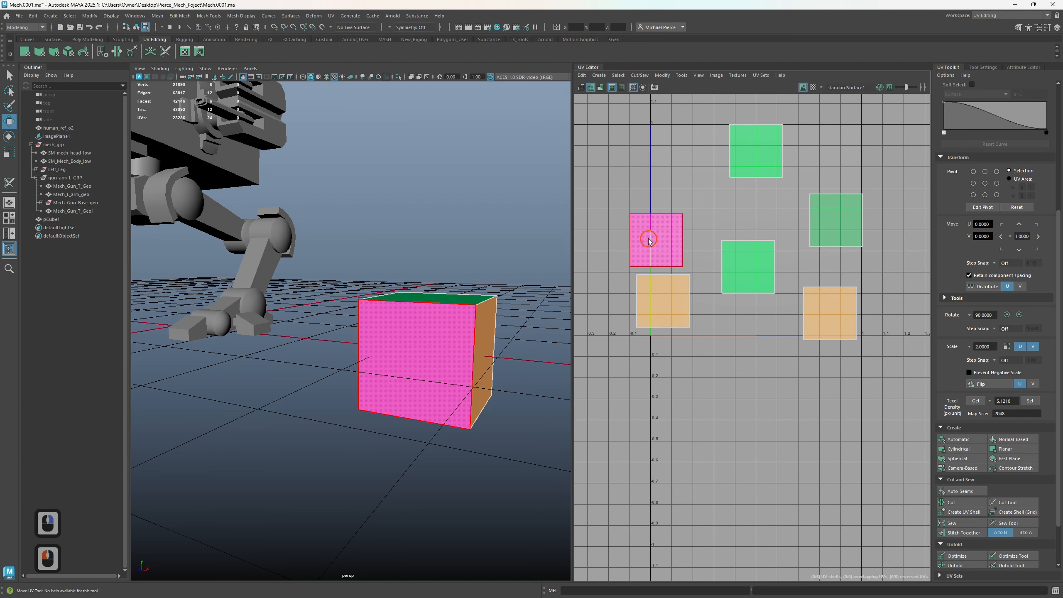
{"action": "left_click_drag", "start_coordinate": [658, 240], "coordinate": [678, 225]}
{"action": "left_click", "coordinate": [678, 226]}
{"action": "left_click", "coordinate": [666, 300]}
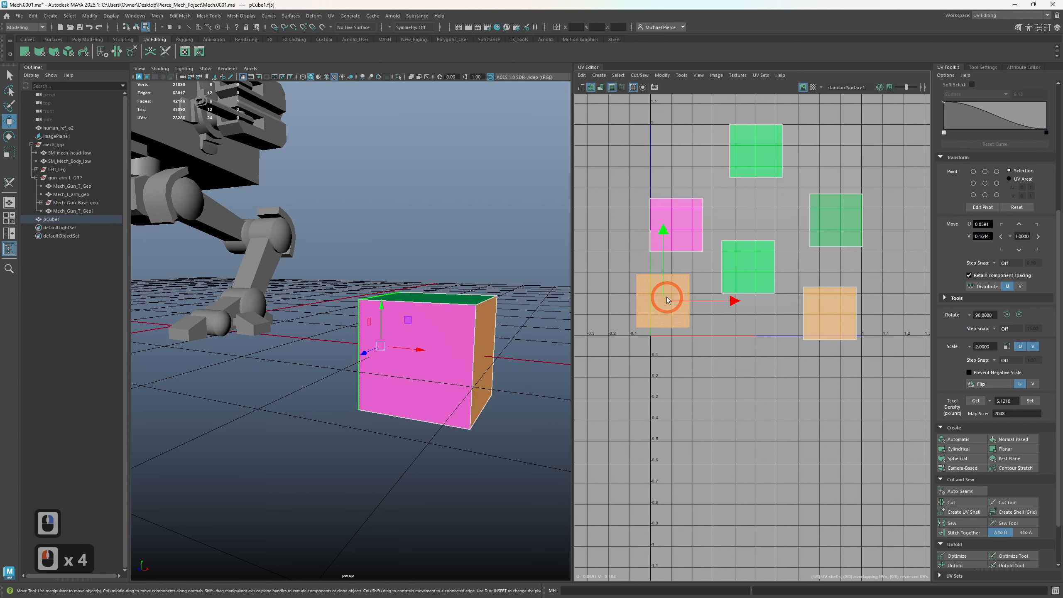
{"action": "left_click_drag", "start_coordinate": [666, 300], "coordinate": [681, 296]}
{"action": "left_click", "coordinate": [744, 261]}
- Return to object mode and duplicate the cube along X, placing the copy beside the original
{"action": "right_click", "coordinate": [473, 311]}
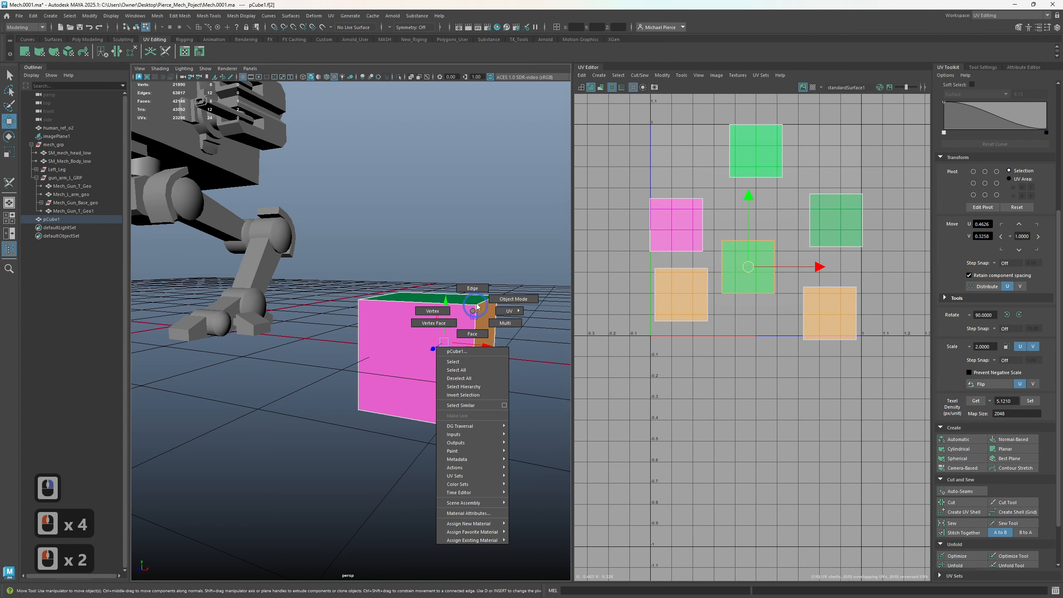
{"action": "right_click_drag", "start_coordinate": [478, 306], "coordinate": [503, 300]}
{"action": "middle_click_drag", "start_coordinate": [486, 352], "coordinate": [488, 351], "text": "alt"}
{"action": "left_click_drag", "start_coordinate": [470, 357], "coordinate": [504, 363], "text": "shift"}
{"action": "middle_click_drag", "start_coordinate": [517, 390], "coordinate": [386, 382], "text": "alt"}
{"action": "mouse_move", "coordinate": [386, 382]}
{"action": "left_mouse_down", "text": "alt"}
{"action": "mouse_move", "coordinate": [422, 351]}
{"action": "mouse_move", "coordinate": [522, 360]}
{"action": "left_mouse_up", "text": "alt"}
{"action": "middle_click_drag", "start_coordinate": [522, 360], "coordinate": [459, 337], "text": "alt"}
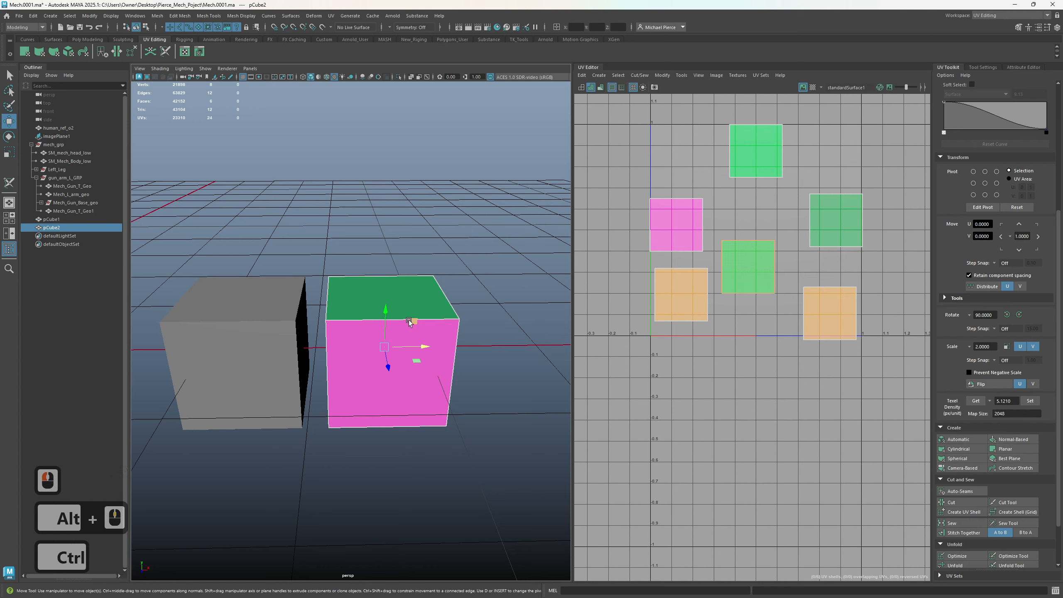
- Bevel the duplicated cube with a fraction of 0.1
{"action": "key", "text": "ctrl+b"}
{"action": "left_click", "coordinate": [264, 252]}
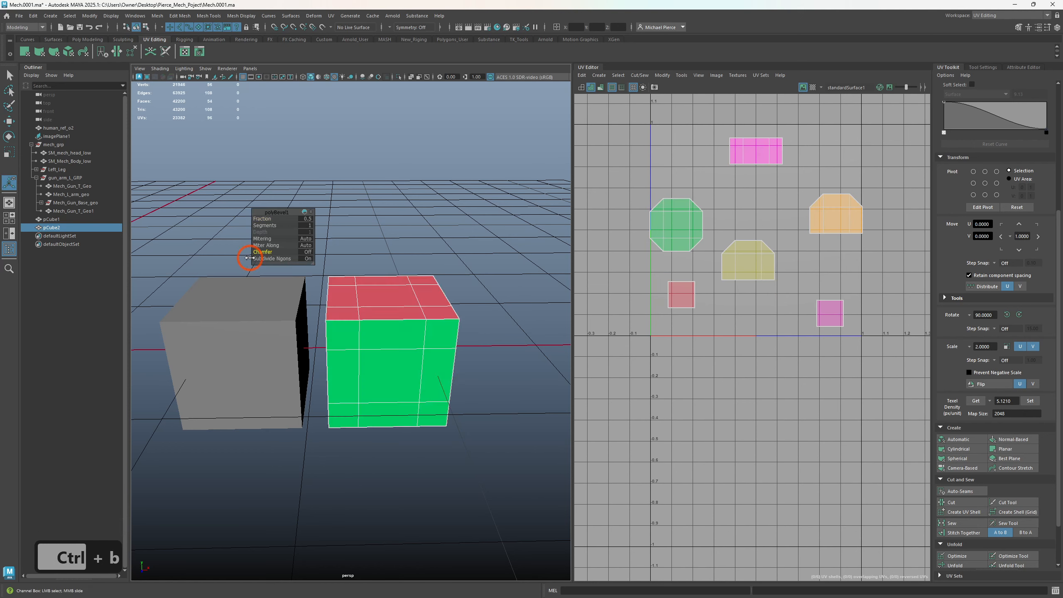
{"action": "left_click", "coordinate": [258, 226], "text": "ctrl"}
{"action": "left_click_drag", "start_coordinate": [266, 218], "coordinate": [249, 224], "text": "ctrl"}
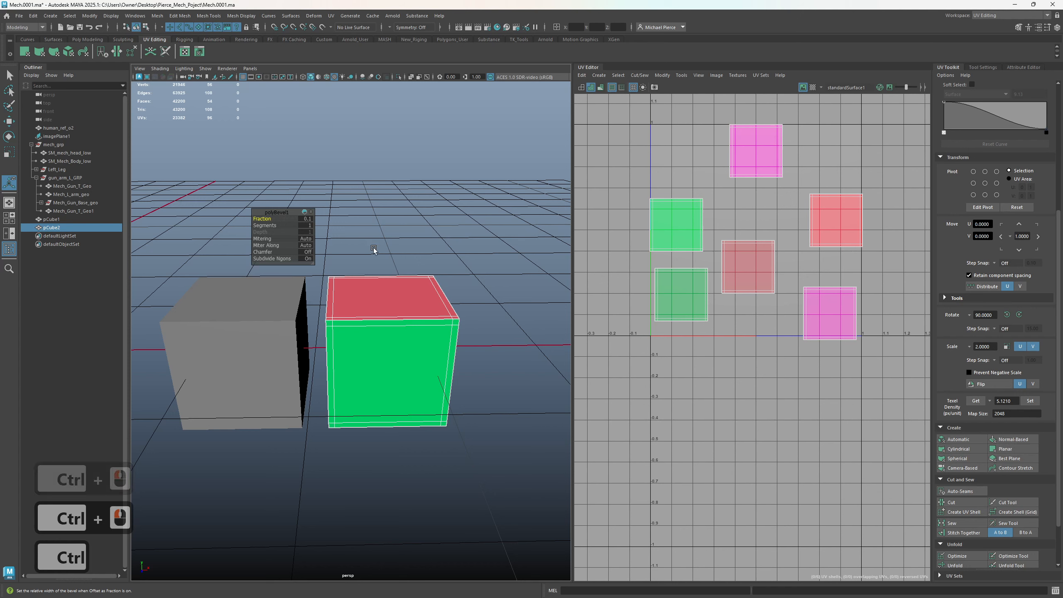
- Preview the beveled cube smoothed, then return it to the unsmoothed display
{"action": "key", "text": "3"}
{"action": "key", "text": "3"}
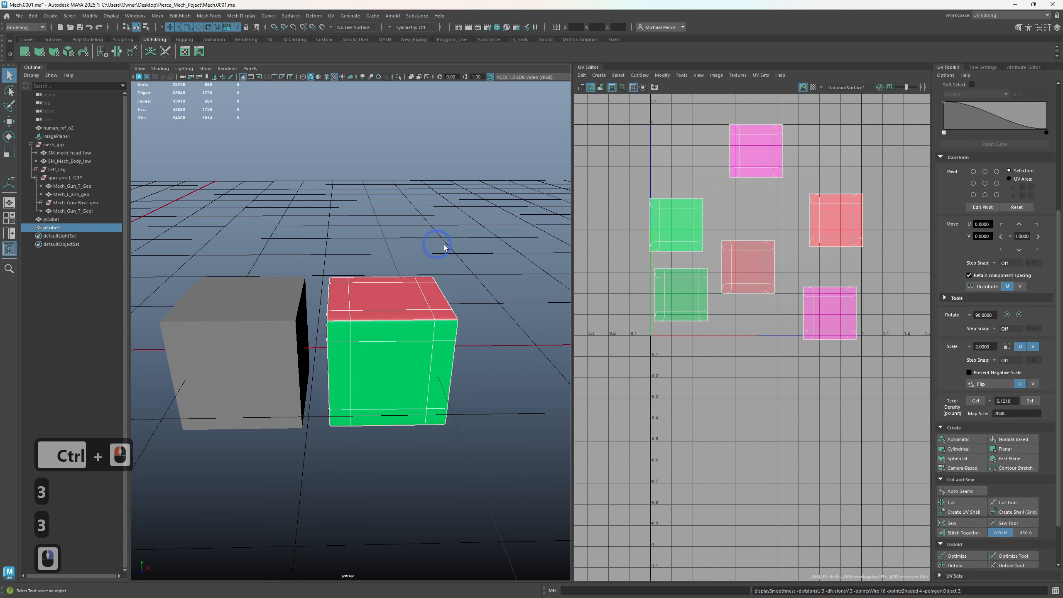
{"action": "left_click", "coordinate": [445, 286]}
{"action": "left_click", "coordinate": [356, 338]}
{"action": "key", "text": "1"}
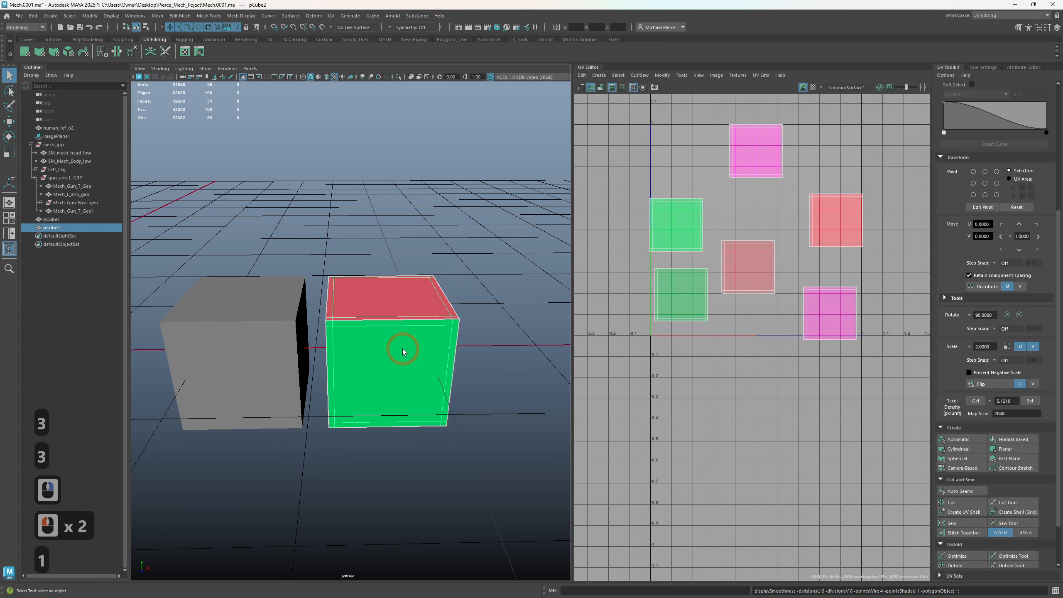
- Insert three vertical and three horizontal edge loops across the front of the beveled cube with Multi-Cut
{"action": "key", "text": "ctrl+shift+x"}
{"action": "left_click", "coordinate": [361, 324], "text": "ctrl"}
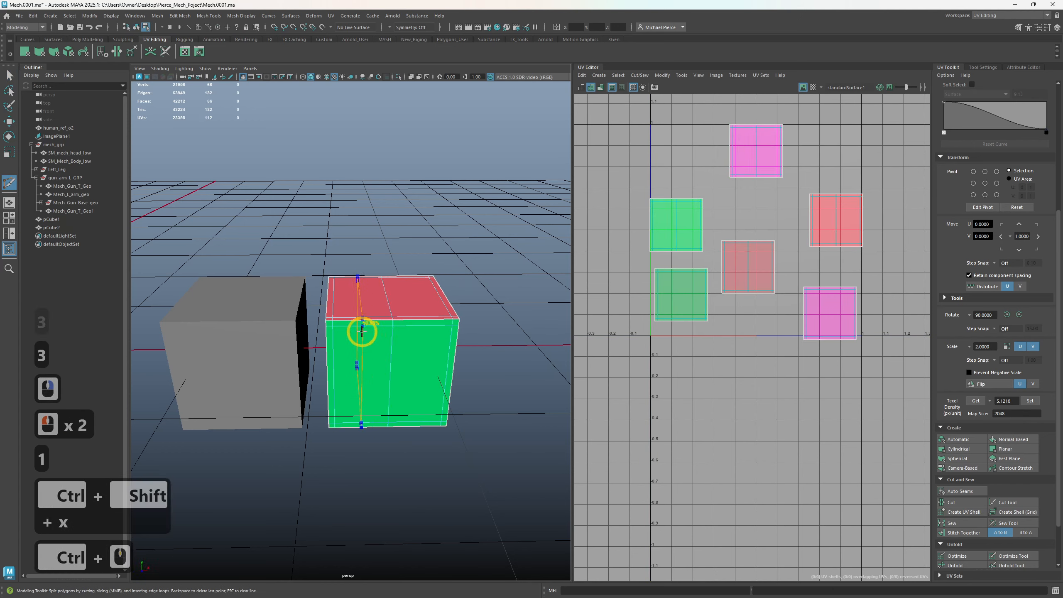
{"action": "left_click", "coordinate": [396, 326], "text": "ctrl"}
{"action": "left_click", "coordinate": [423, 323], "text": "ctrl"}
{"action": "left_click", "coordinate": [396, 342], "text": "ctrl"}
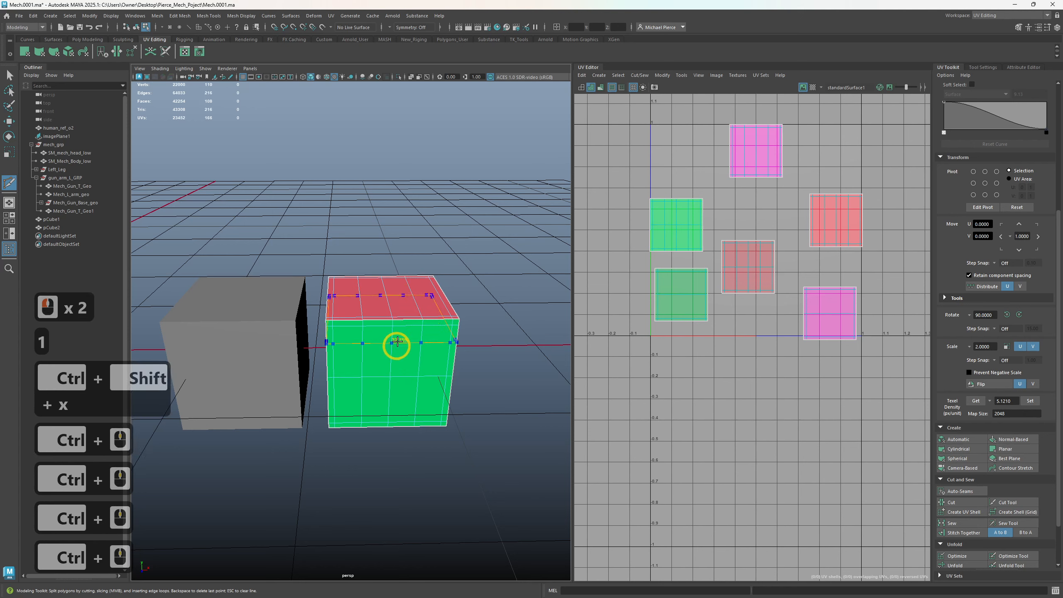
{"action": "left_click", "coordinate": [391, 359], "text": "ctrl"}
{"action": "left_click", "coordinate": [397, 378], "text": "ctrl"}
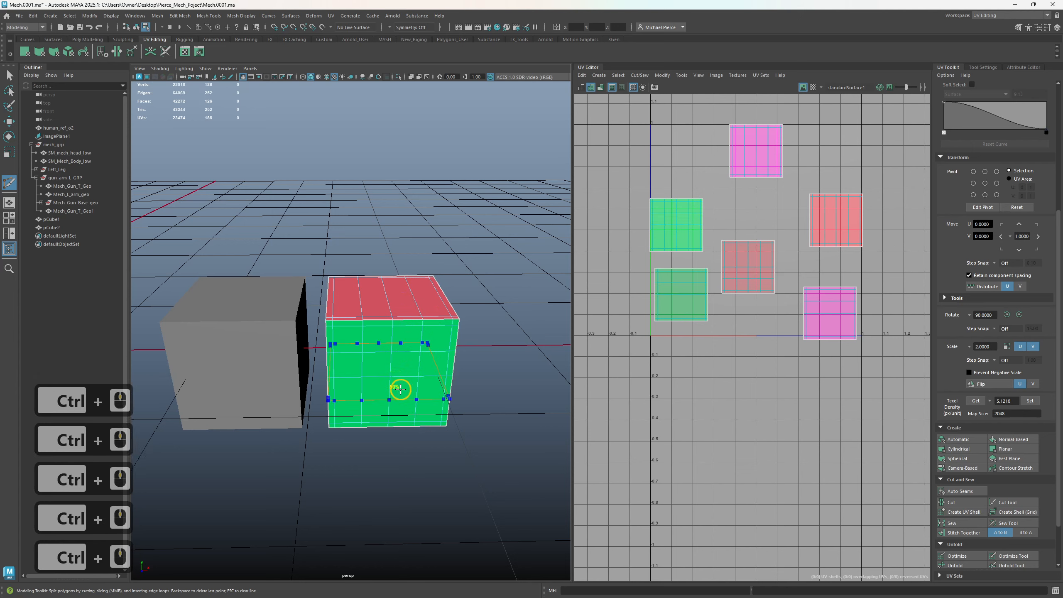
- Insert three vertical edge loops across the beveled cube's adjacent side
{"action": "left_click_drag", "start_coordinate": [398, 387], "coordinate": [356, 368], "text": "alt"}
{"action": "left_click", "coordinate": [306, 273], "text": "ctrl"}
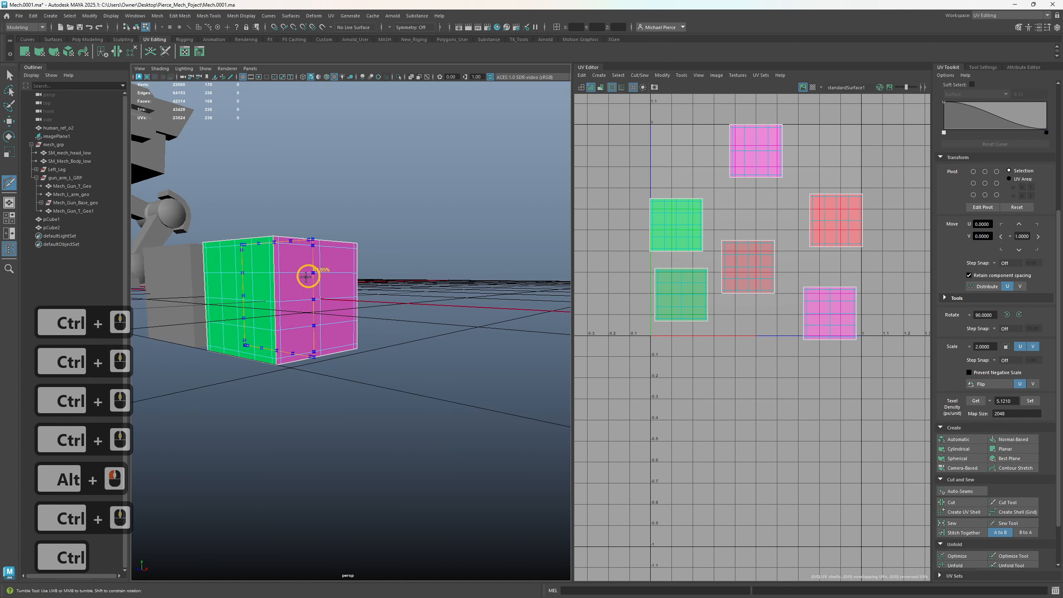
{"action": "left_click", "coordinate": [301, 278], "text": "ctrl"}
{"action": "left_click", "coordinate": [333, 278], "text": "ctrl"}
{"action": "left_click_drag", "start_coordinate": [315, 301], "coordinate": [327, 403], "text": "alt"}
- Compare the subdivided cube's corners and edges with smooth preview on and off
{"action": "key", "text": "q"}
{"action": "key", "text": "3"}
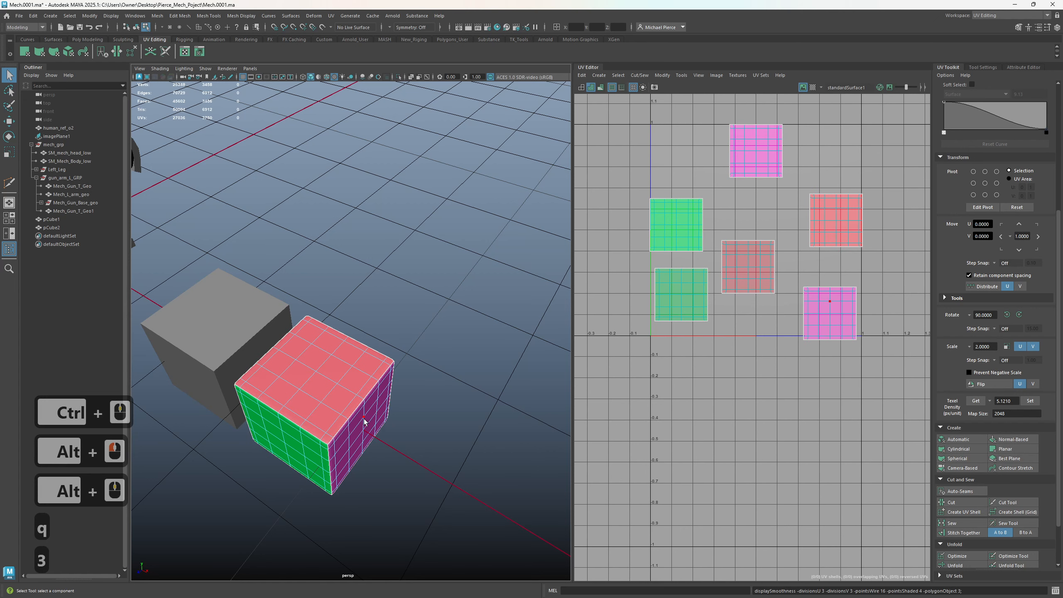
{"action": "scroll", "coordinate": [308, 440], "scroll_direction": "up", "scroll_amount": 2}
{"action": "key", "text": "1"}
{"action": "key", "text": "3"}
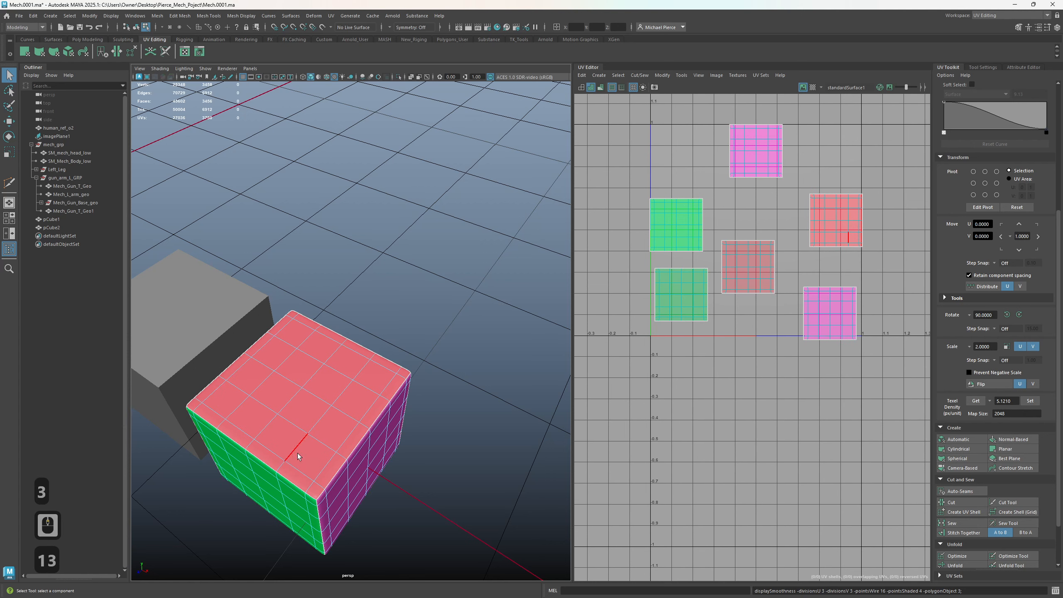
{"action": "key", "text": "1"}
{"action": "key", "text": "3"}
{"action": "key", "text": "1"}
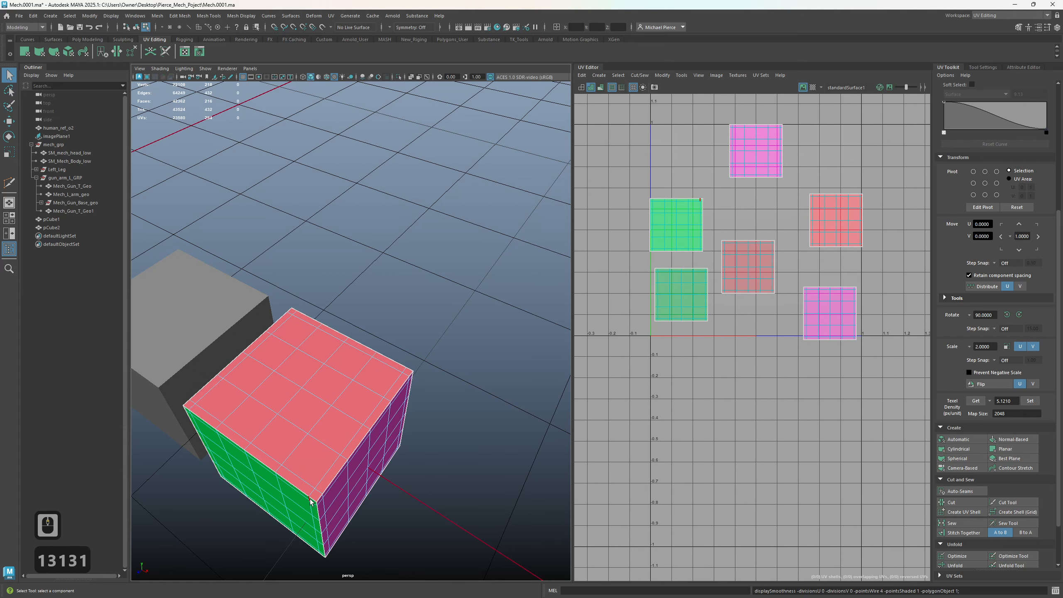
{"action": "key", "text": "3"}
{"action": "key", "text": "1"}
{"action": "key", "text": "3"}
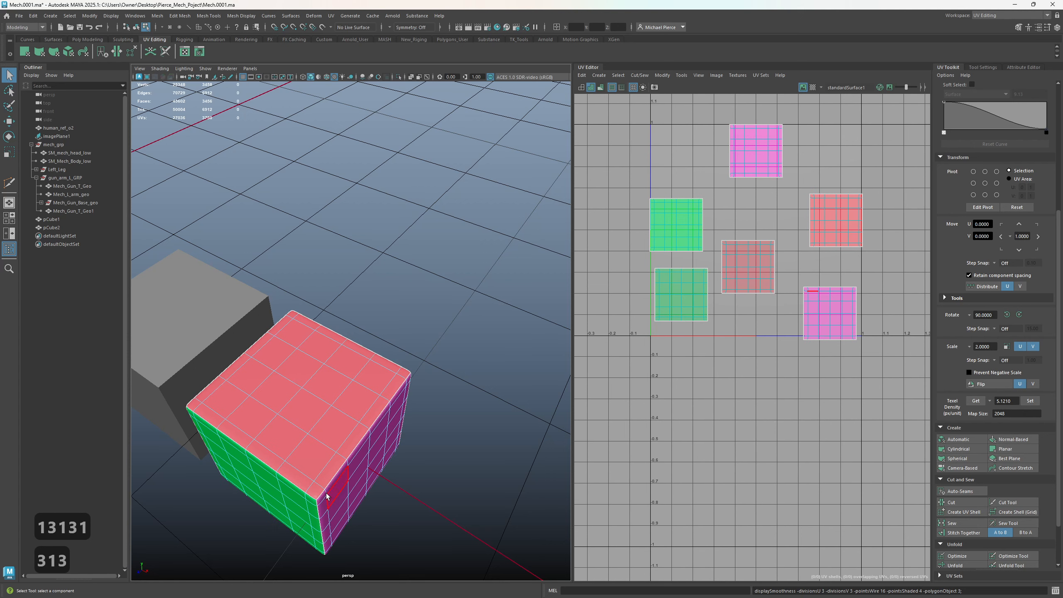
{"action": "key", "text": "1"}
{"action": "key", "text": "3"}
{"action": "key", "text": "1"}
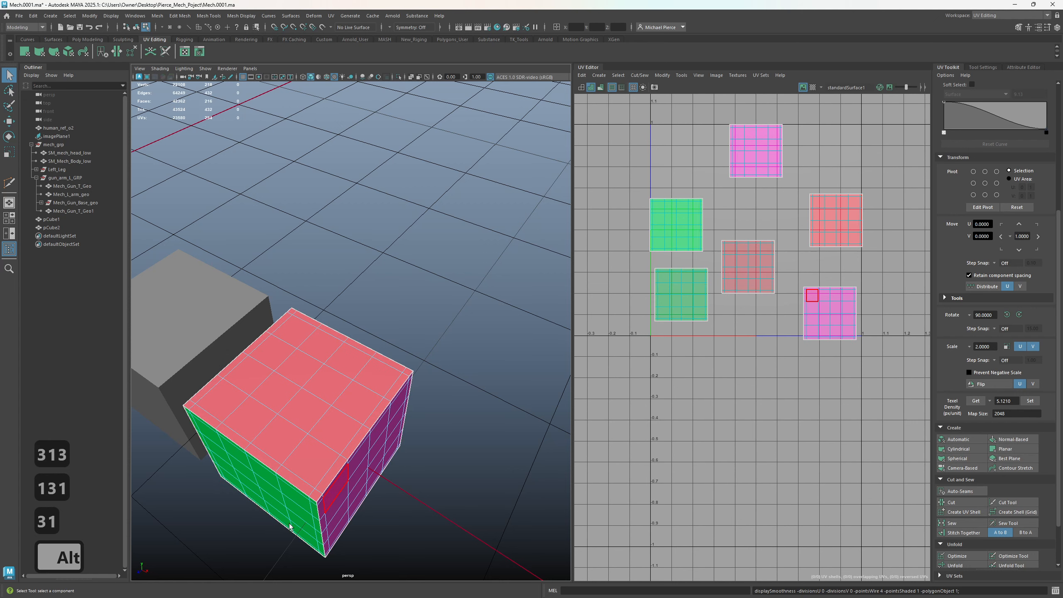
- Insert three supporting edge loops close to the subdivided cube's vertical corner edges with Multi-Cut
{"action": "left_click_drag", "start_coordinate": [315, 478], "coordinate": [356, 434], "text": "alt"}
{"action": "key", "text": "ctrl+shift+x"}
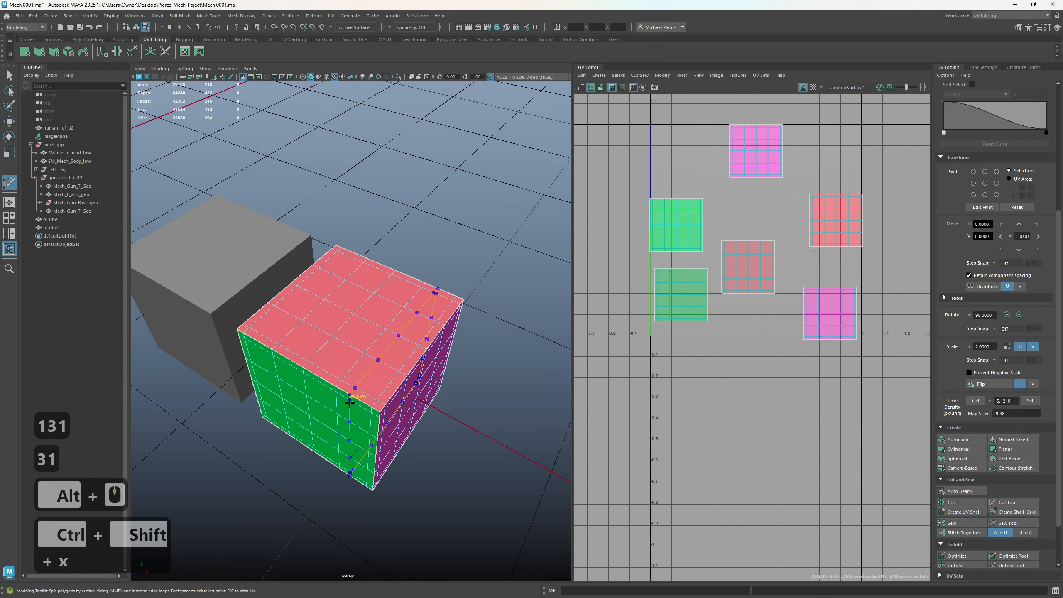
{"action": "key", "text": "shift"}
{"action": "left_click", "coordinate": [377, 401], "text": "ctrl+shift"}
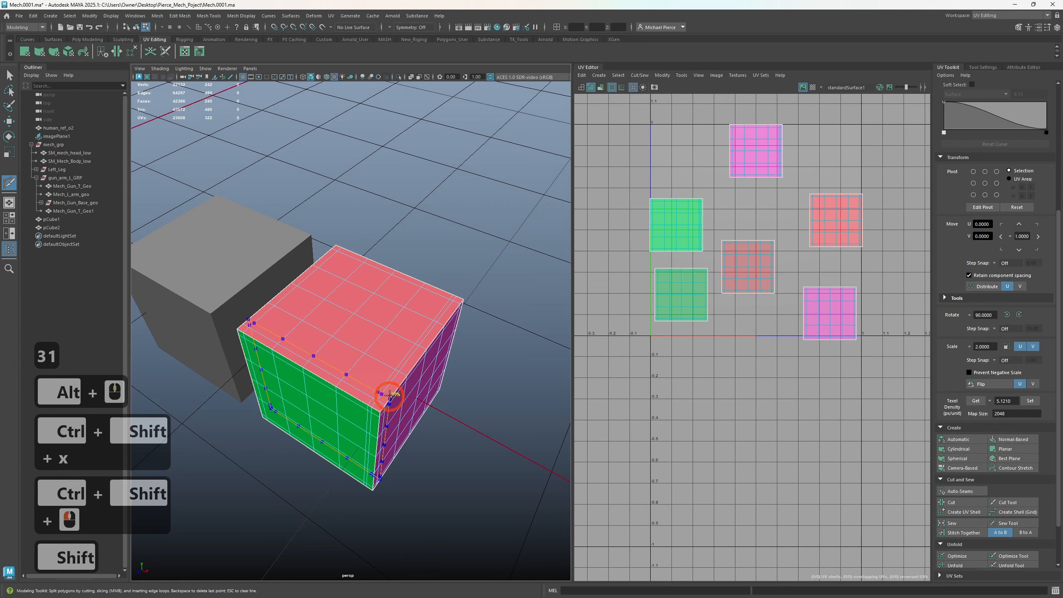
{"action": "left_click", "coordinate": [321, 369], "text": "ctrl+shift"}
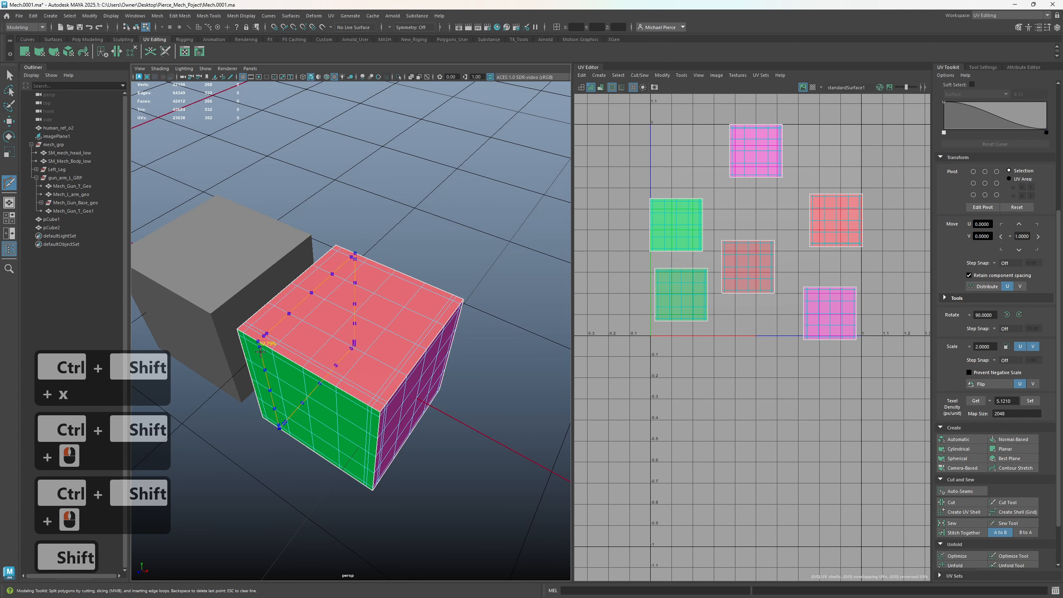
{"action": "left_click", "coordinate": [251, 342], "text": "ctrl+shift"}
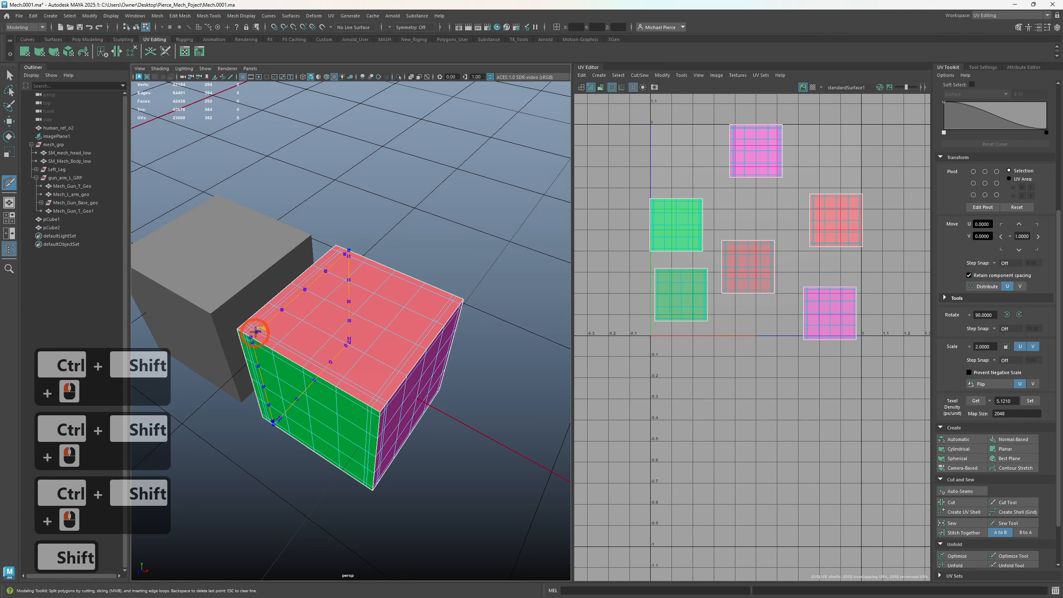
- Insert two horizontal supporting edge loops, one near the cube's upper edge and one near its lower edge
{"action": "left_click_drag", "start_coordinate": [341, 376], "coordinate": [397, 385], "text": "alt"}
{"action": "middle_click_drag", "start_coordinate": [398, 385], "coordinate": [379, 380], "text": "alt"}
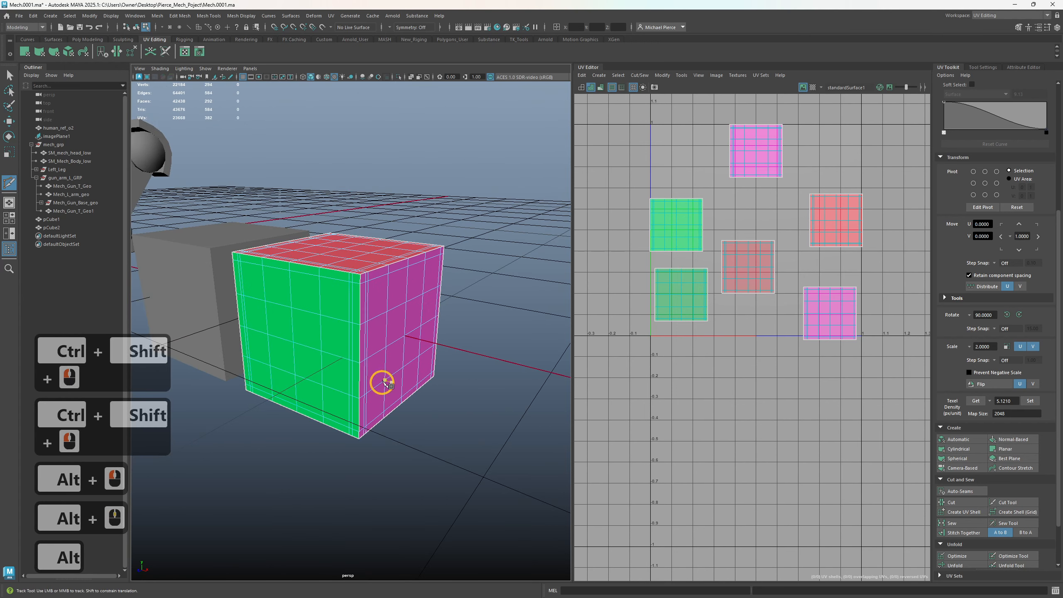
{"action": "right_click_drag", "start_coordinate": [379, 380], "coordinate": [381, 285], "text": "alt"}
{"action": "key", "text": "shift"}
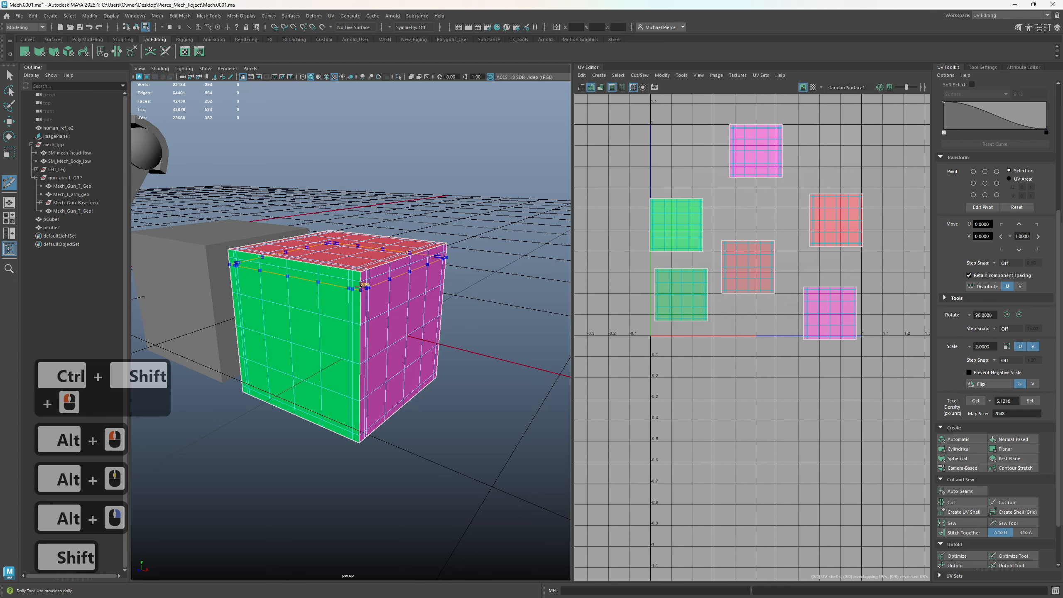
{"action": "left_click", "coordinate": [361, 287], "text": "ctrl+shift"}
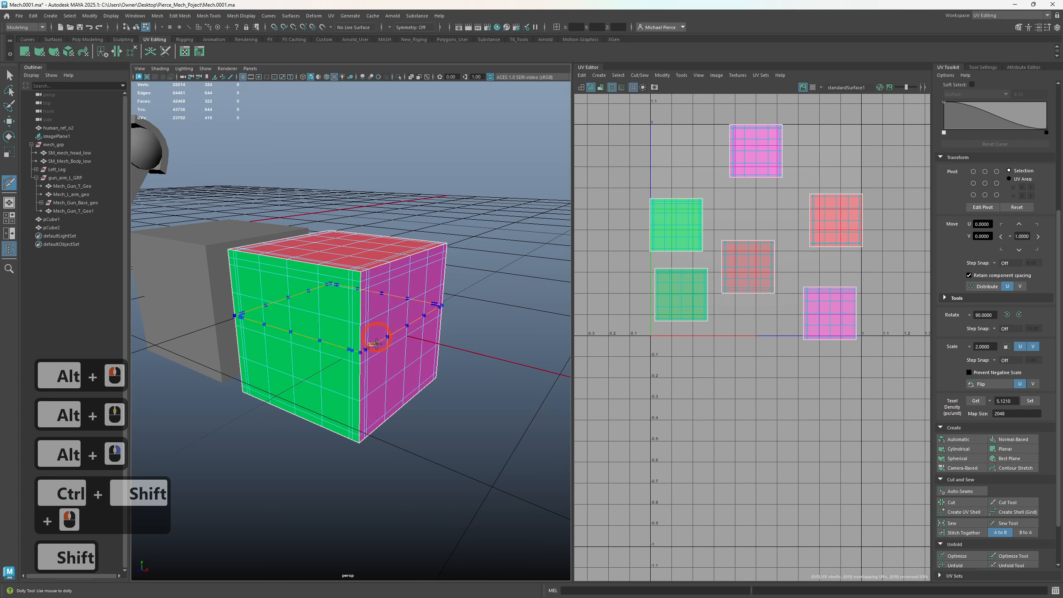
{"action": "left_click", "coordinate": [367, 420], "text": "ctrl+shift"}
- Examine the cube with its added support loops in smooth preview from several angles, comparing it with the unsmoothed shape
{"action": "key", "text": "3"}
{"action": "left_click_drag", "start_coordinate": [479, 335], "coordinate": [363, 368], "text": "alt"}
{"action": "middle_click_drag", "start_coordinate": [363, 368], "coordinate": [481, 405], "text": "alt"}
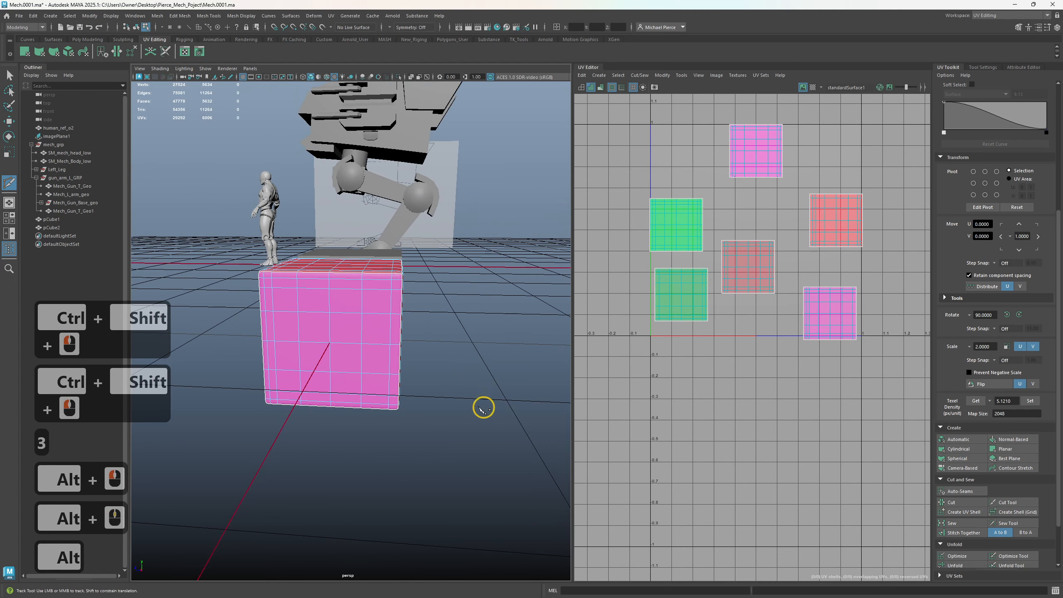
{"action": "left_click_drag", "start_coordinate": [482, 406], "coordinate": [500, 416], "text": "alt"}
{"action": "key", "text": "1"}
{"action": "key", "text": "3"}
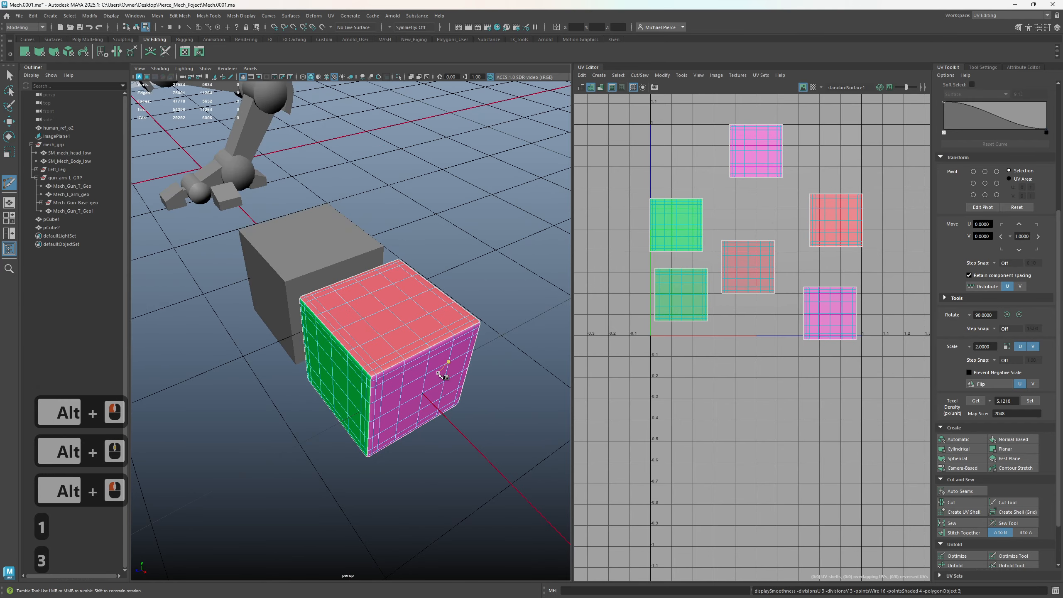
{"action": "mouse_move", "coordinate": [377, 402]}
{"action": "left_mouse_down", "text": "alt"}
{"action": "mouse_move", "coordinate": [234, 343]}
{"action": "mouse_move", "coordinate": [351, 353]}
{"action": "mouse_move", "coordinate": [364, 395]}
{"action": "left_mouse_up", "text": "alt"}
{"action": "key", "text": "q"}
{"action": "key", "text": "3"}
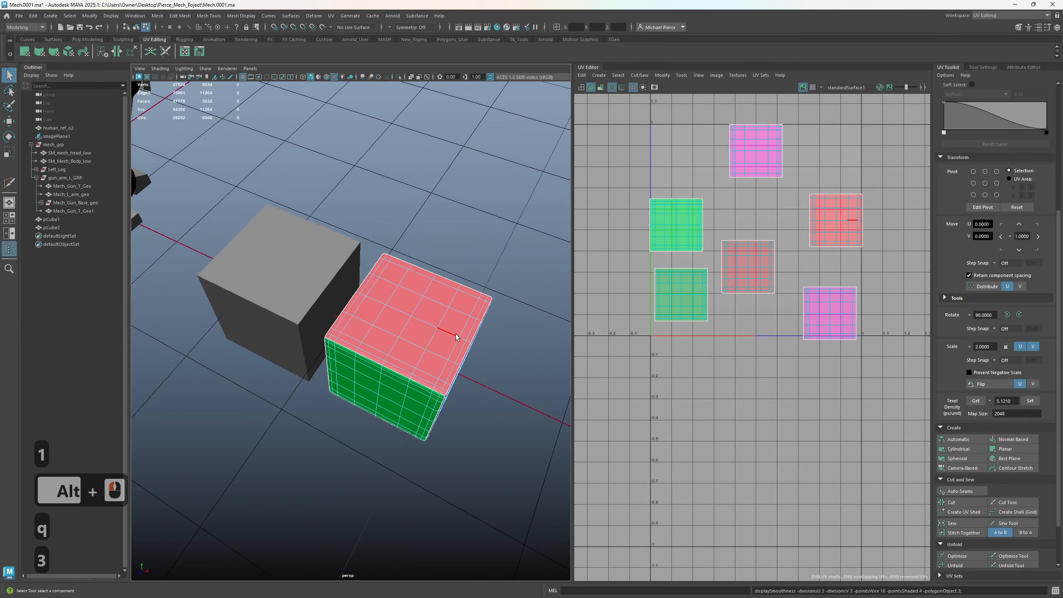
{"action": "left_click_drag", "start_coordinate": [389, 300], "coordinate": [387, 279], "text": "alt"}
{"action": "left_click", "coordinate": [388, 280]}
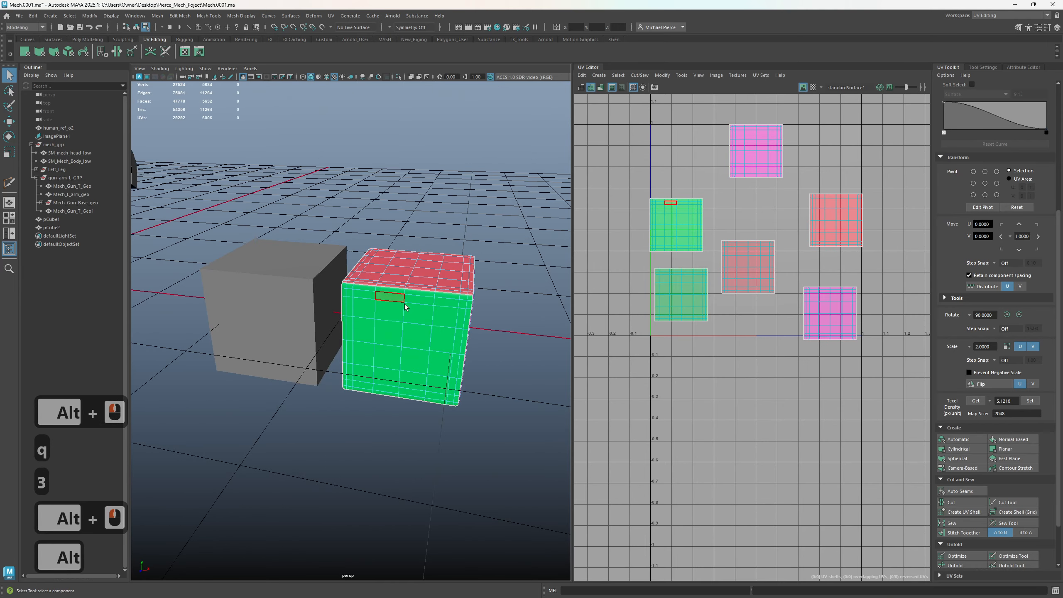
- Return to object selection and move the subdivided cube and the simple cube along X until they overlap in the same place
{"action": "right_click_drag", "start_coordinate": [392, 297], "coordinate": [368, 335]}
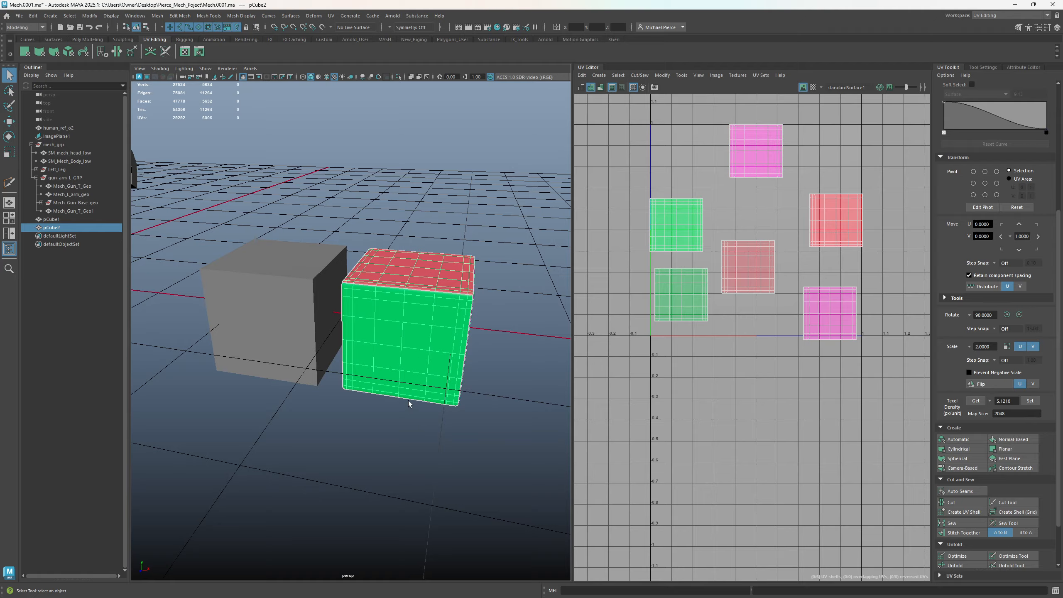
{"action": "mouse_move", "coordinate": [409, 400]}
{"action": "left_mouse_down", "text": "alt"}
{"action": "mouse_move", "coordinate": [391, 372]}
{"action": "mouse_move", "coordinate": [389, 322]}
{"action": "mouse_move", "coordinate": [439, 392]}
{"action": "mouse_move", "coordinate": [408, 384]}
{"action": "left_mouse_up", "text": "alt"}
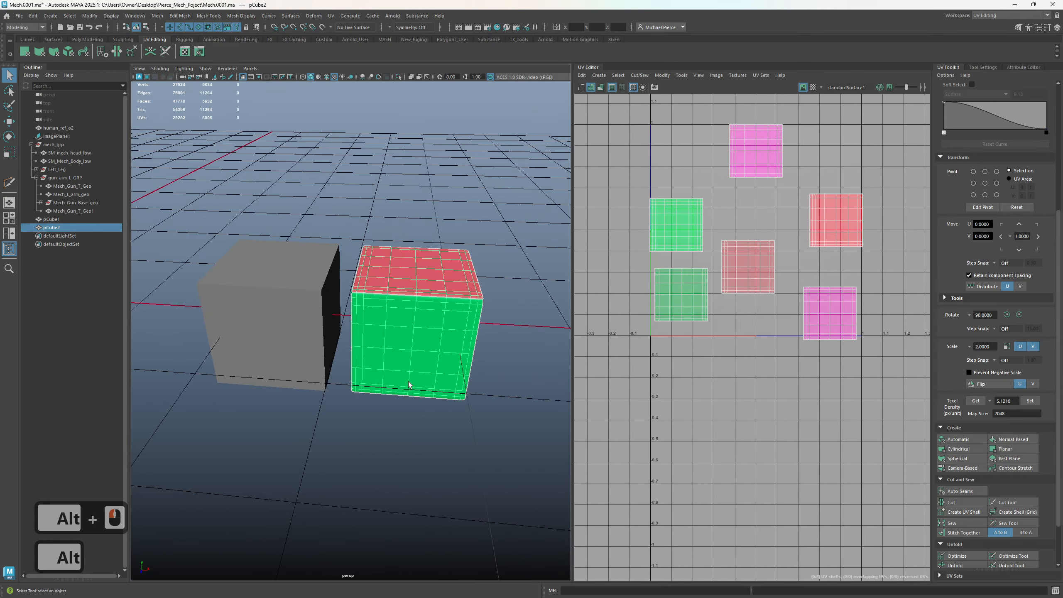
{"action": "key", "text": "w"}
{"action": "left_click_drag", "start_coordinate": [451, 317], "coordinate": [395, 321]}
{"action": "left_click", "coordinate": [308, 318]}
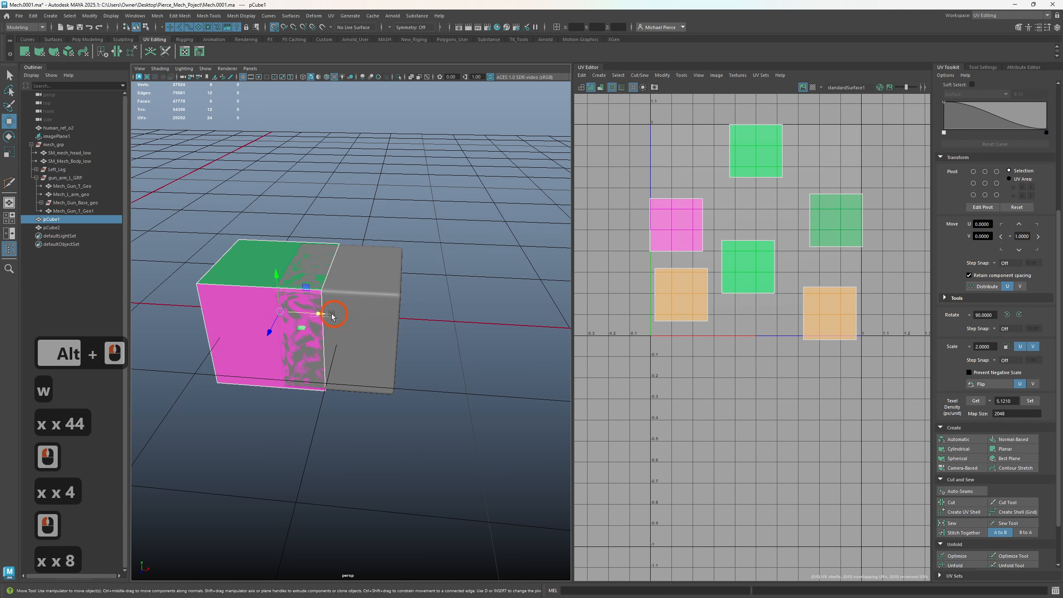
{"action": "left_click_drag", "start_coordinate": [331, 315], "coordinate": [384, 316]}
{"action": "left_click", "coordinate": [262, 311]}
{"action": "left_click", "coordinate": [259, 311]}
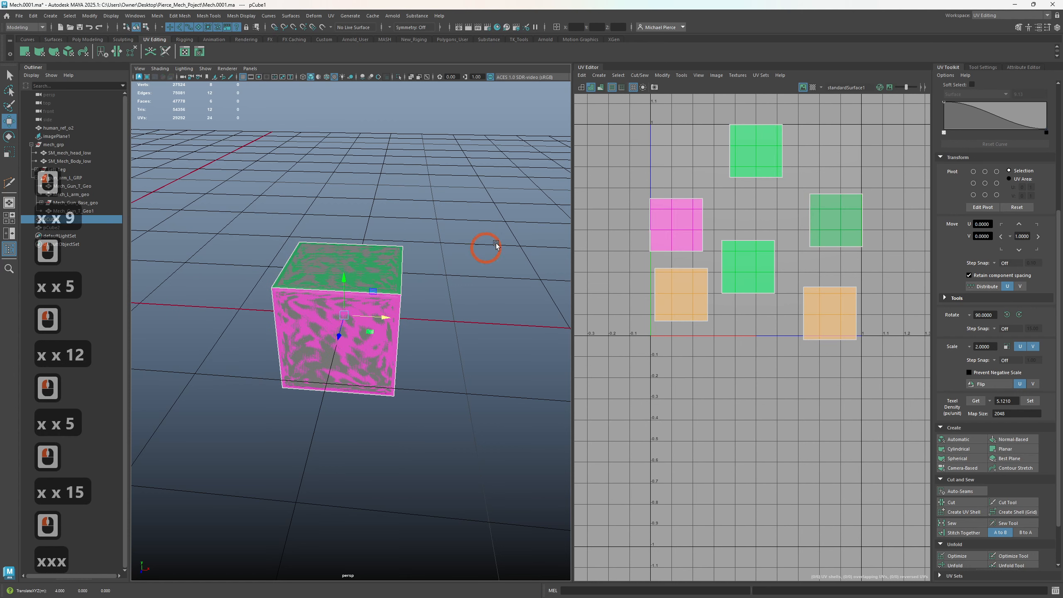
- Switch to Substance 3D Painter and bring the whole mech and its UV layout into view
{"action": "middle_click_drag", "start_coordinate": [782, 169], "coordinate": [758, 242], "text": "alt"}
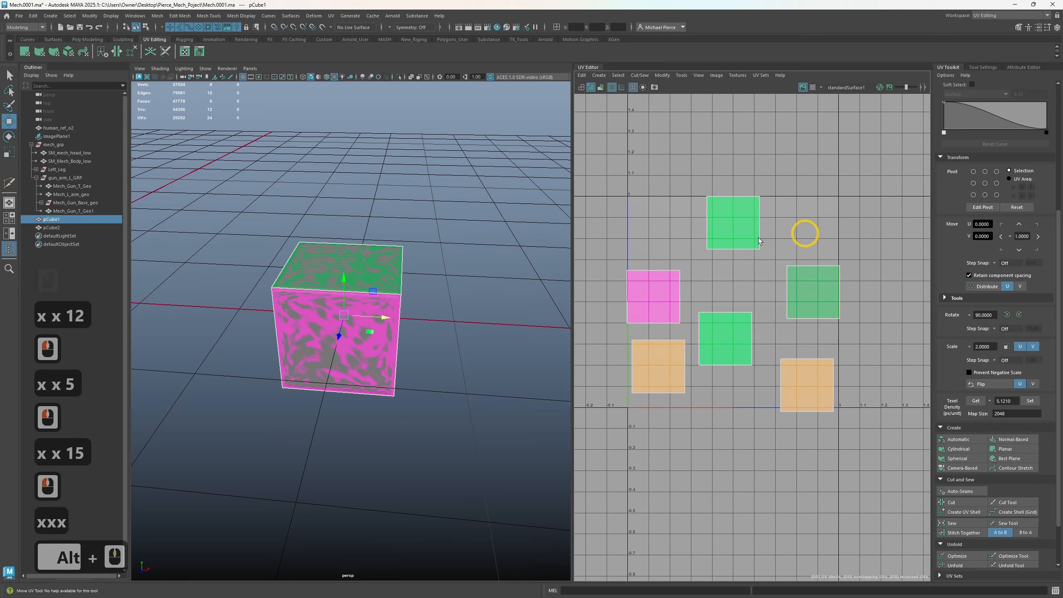
{"action": "scroll", "coordinate": [290, 319], "scroll_direction": "down", "scroll_amount": 4}
{"action": "left_click_drag", "start_coordinate": [293, 285], "coordinate": [383, 360]}
{"action": "double_click", "coordinate": [506, 71]}
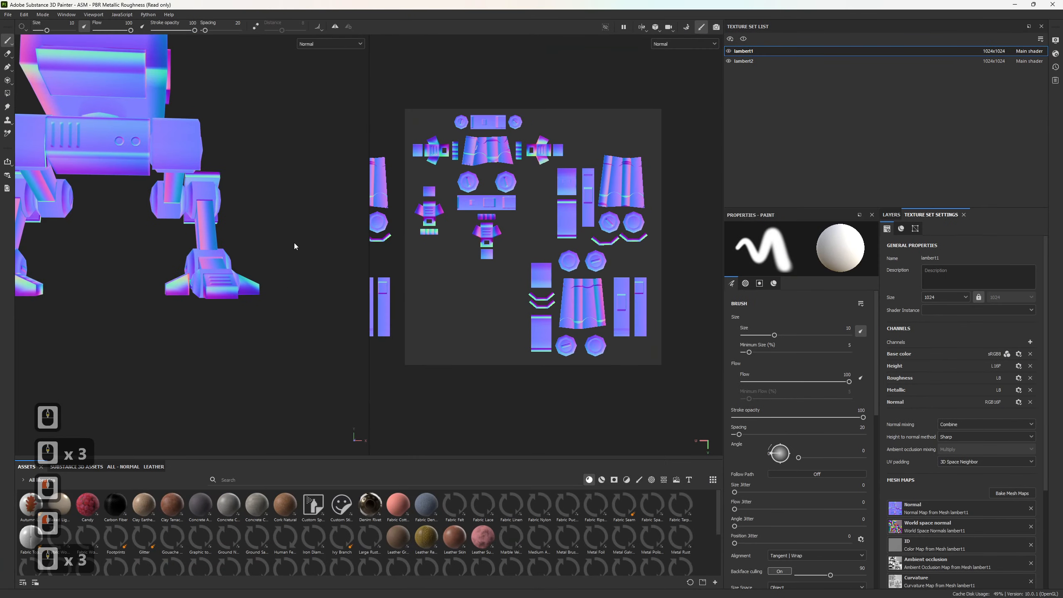
{"action": "scroll", "coordinate": [295, 246], "scroll_direction": "down", "scroll_amount": 4}
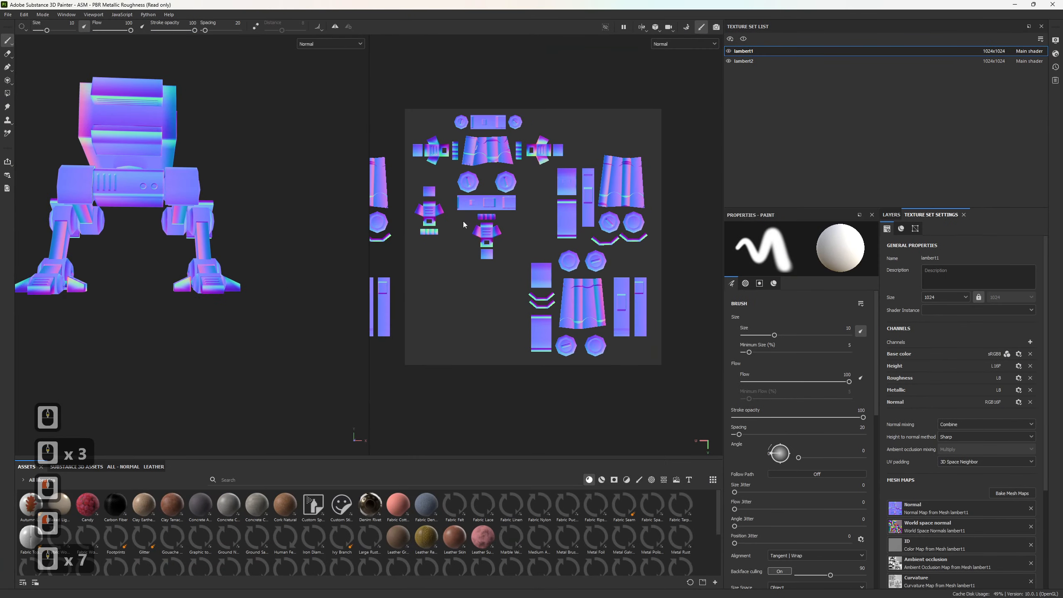
{"action": "scroll", "coordinate": [527, 237], "scroll_direction": "down", "scroll_amount": 3}
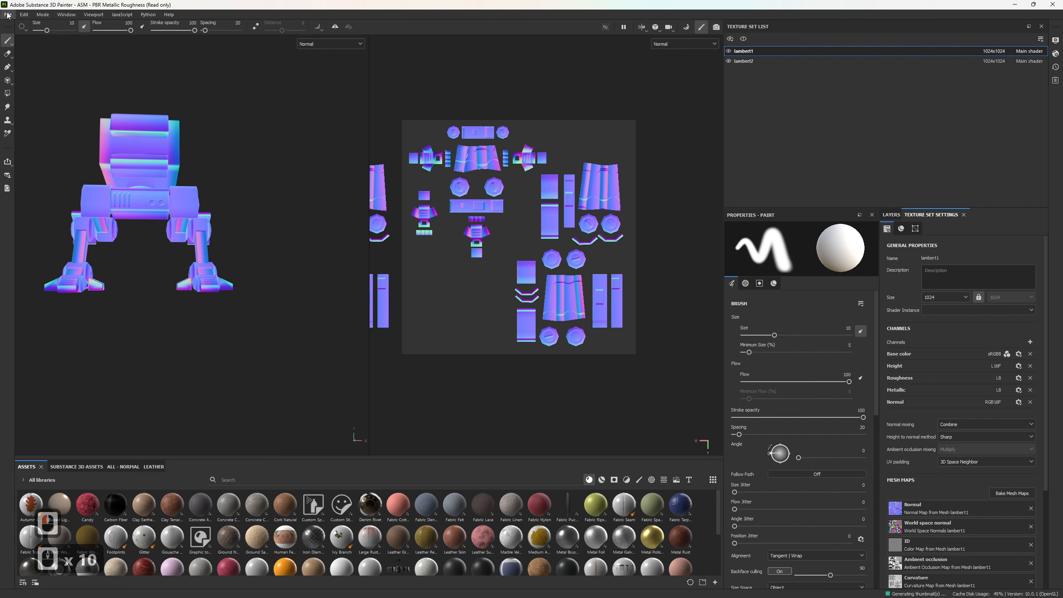
- Examine the baked normal map on the low-poly mech's head, body and legs from several angles
{"action": "scroll", "coordinate": [192, 156], "scroll_direction": "up", "scroll_amount": 1}
{"action": "middle_click_drag", "start_coordinate": [192, 156], "coordinate": [193, 166], "text": "alt"}
{"action": "left_click_drag", "start_coordinate": [193, 166], "coordinate": [168, 254], "text": "alt"}
{"action": "middle_click_drag", "start_coordinate": [205, 257], "coordinate": [254, 376], "text": "alt"}
{"action": "left_click_drag", "start_coordinate": [253, 376], "coordinate": [197, 291], "text": "alt"}
{"action": "scroll", "coordinate": [221, 241], "scroll_direction": "up", "scroll_amount": 4}
{"action": "scroll", "coordinate": [232, 234], "scroll_direction": "up", "scroll_amount": 1}
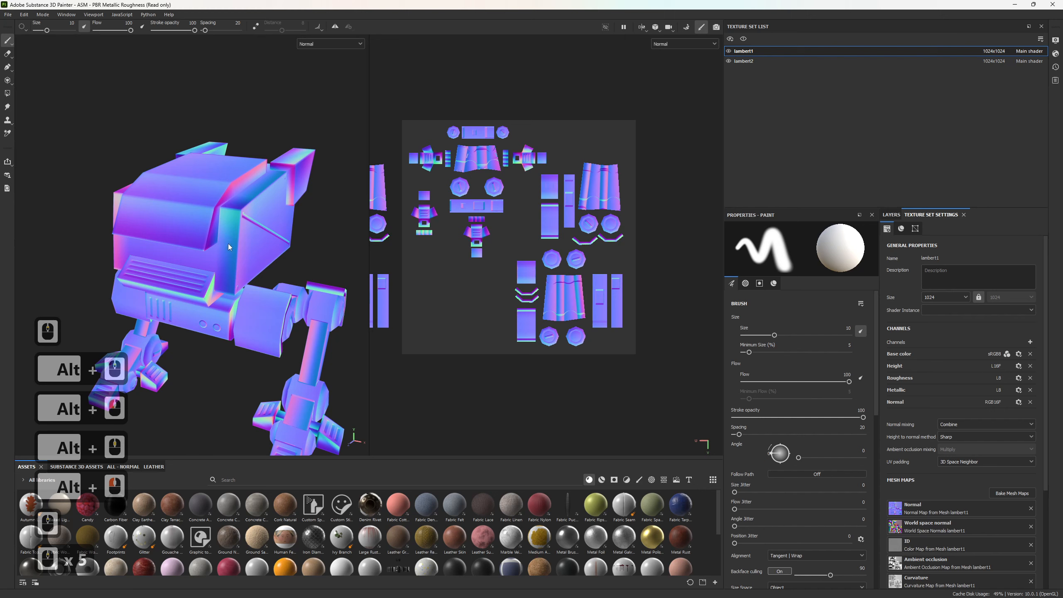
{"action": "key", "text": "alt"}
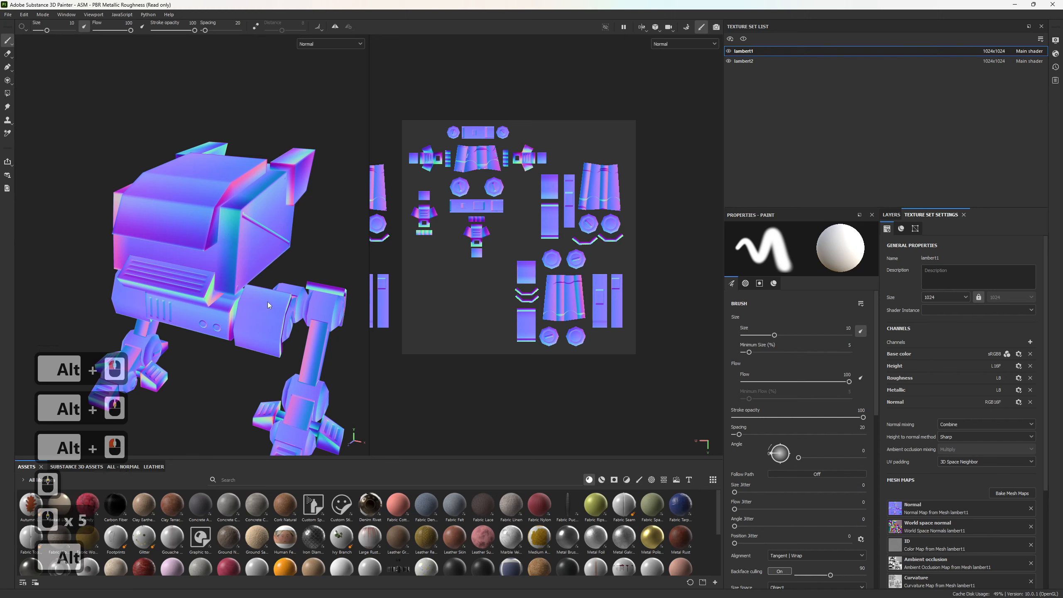
{"action": "middle_click_drag", "start_coordinate": [254, 363], "coordinate": [250, 257], "text": "alt"}
{"action": "left_click_drag", "start_coordinate": [250, 256], "coordinate": [271, 230], "text": "alt"}
{"action": "middle_click_drag", "start_coordinate": [271, 231], "coordinate": [289, 340], "text": "alt"}
{"action": "left_click_drag", "start_coordinate": [289, 339], "coordinate": [184, 316], "text": "alt"}
{"action": "right_click_drag", "start_coordinate": [183, 316], "coordinate": [49, 311], "text": "alt"}
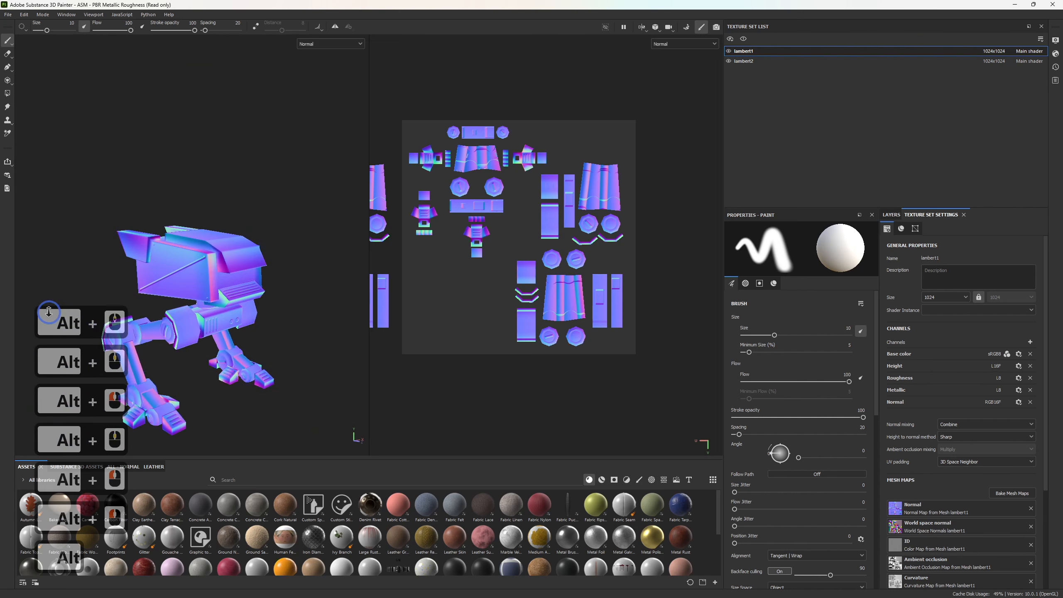
{"action": "left_click_drag", "start_coordinate": [49, 312], "coordinate": [86, 257], "text": "alt"}
{"action": "middle_click_drag", "start_coordinate": [157, 264], "coordinate": [247, 220], "text": "alt"}
{"action": "left_click_drag", "start_coordinate": [247, 221], "coordinate": [273, 330], "text": "alt"}
{"action": "middle_click_drag", "start_coordinate": [274, 329], "coordinate": [195, 325], "text": "alt"}
{"action": "left_click_drag", "start_coordinate": [197, 326], "coordinate": [177, 312], "text": "alt"}
{"action": "middle_click_drag", "start_coordinate": [185, 325], "coordinate": [256, 333], "text": "alt"}
{"action": "left_click_drag", "start_coordinate": [256, 333], "coordinate": [262, 313], "text": "alt"}
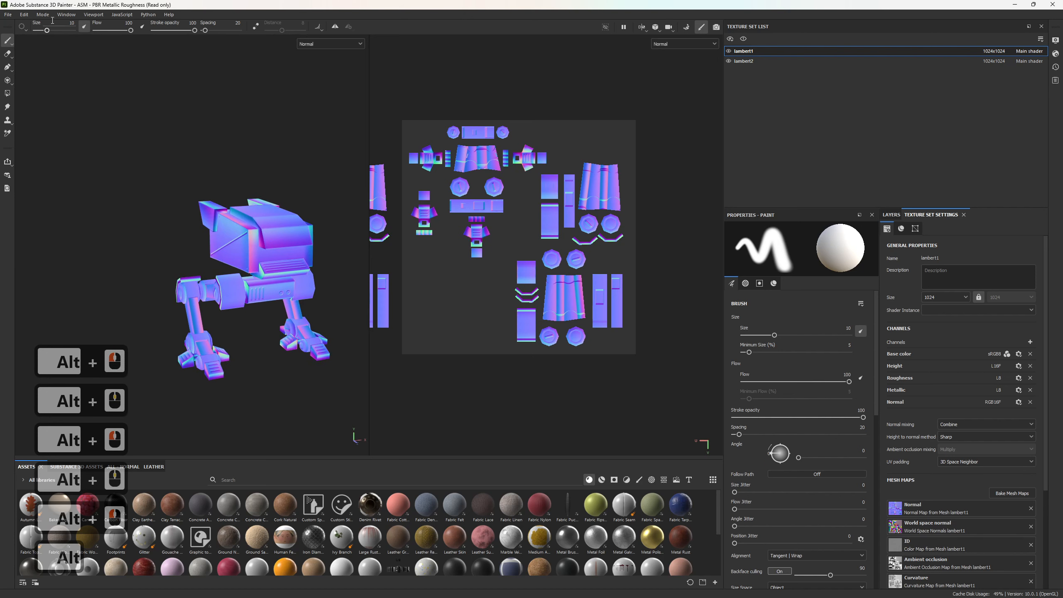
- Create a new project from the mesh char_mech_03_low.fbx, discarding the changes in the current project
{"action": "left_click", "coordinate": [10, 15]}
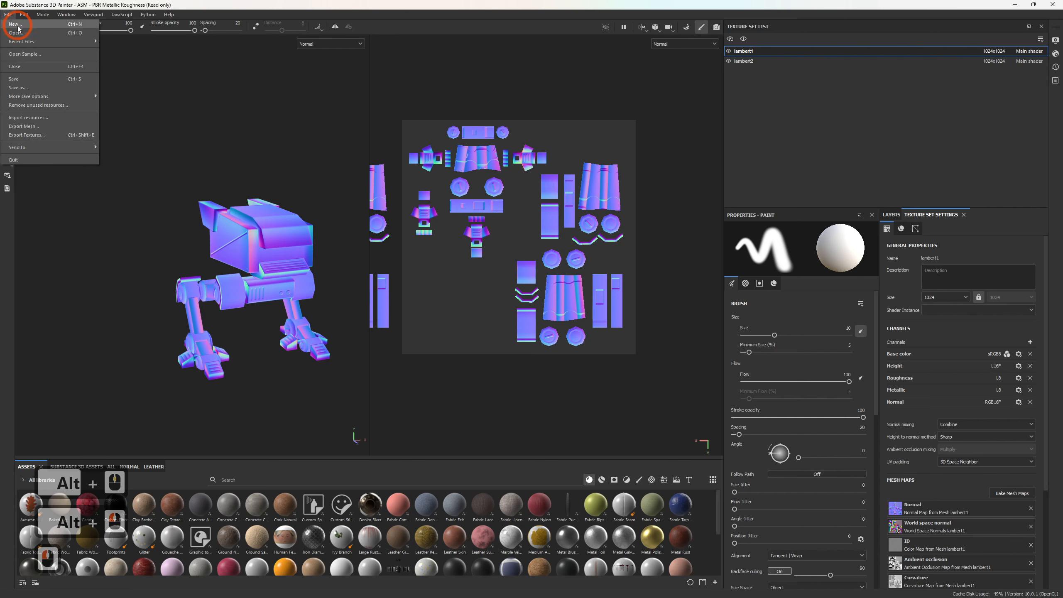
{"action": "left_click", "coordinate": [18, 26]}
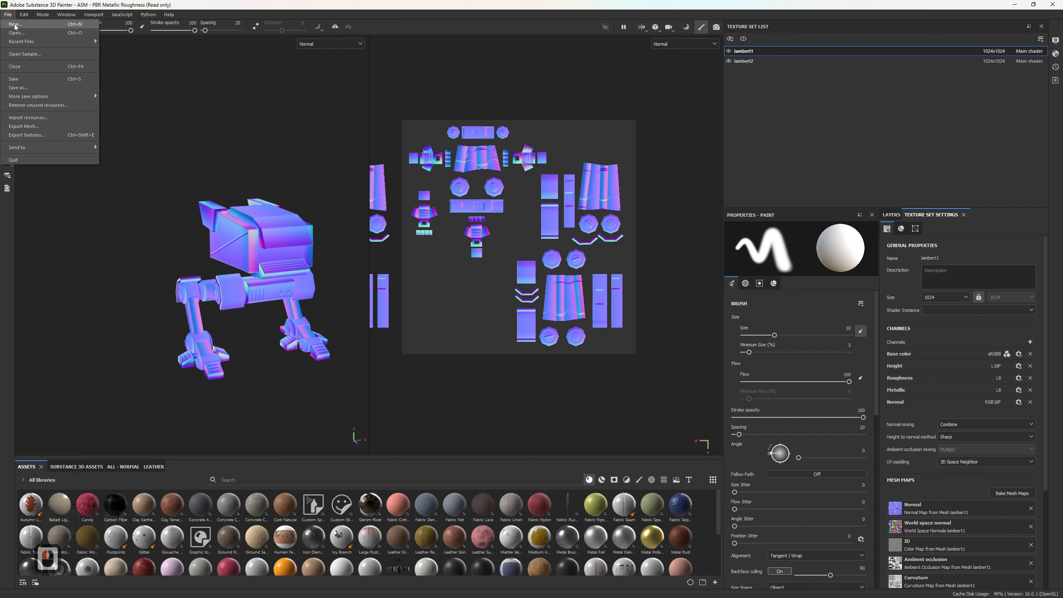
{"action": "left_click", "coordinate": [613, 209]}
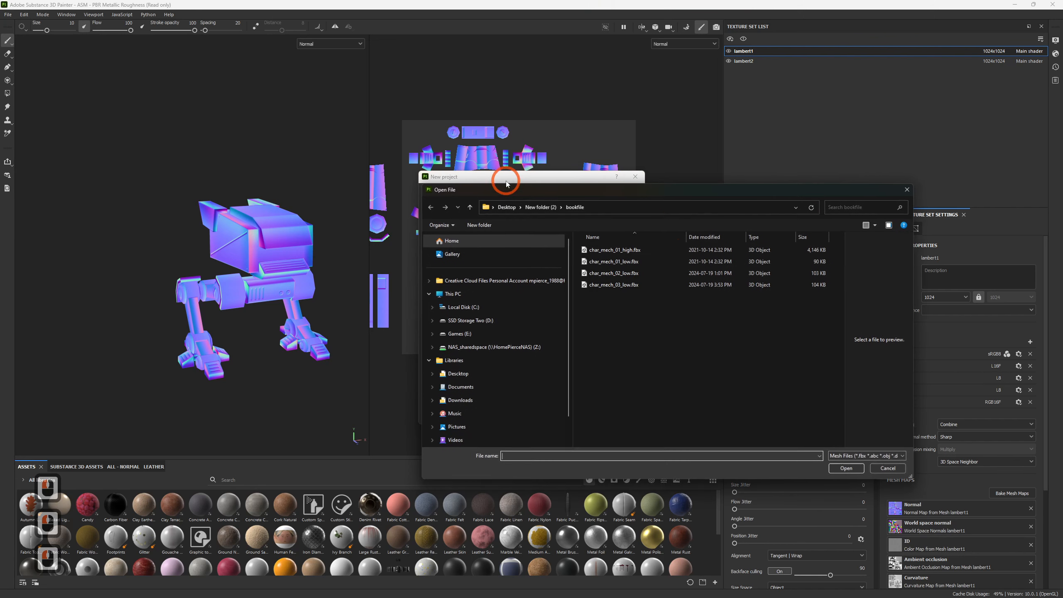
{"action": "left_click", "coordinate": [623, 284]}
{"action": "left_click", "coordinate": [844, 465]}
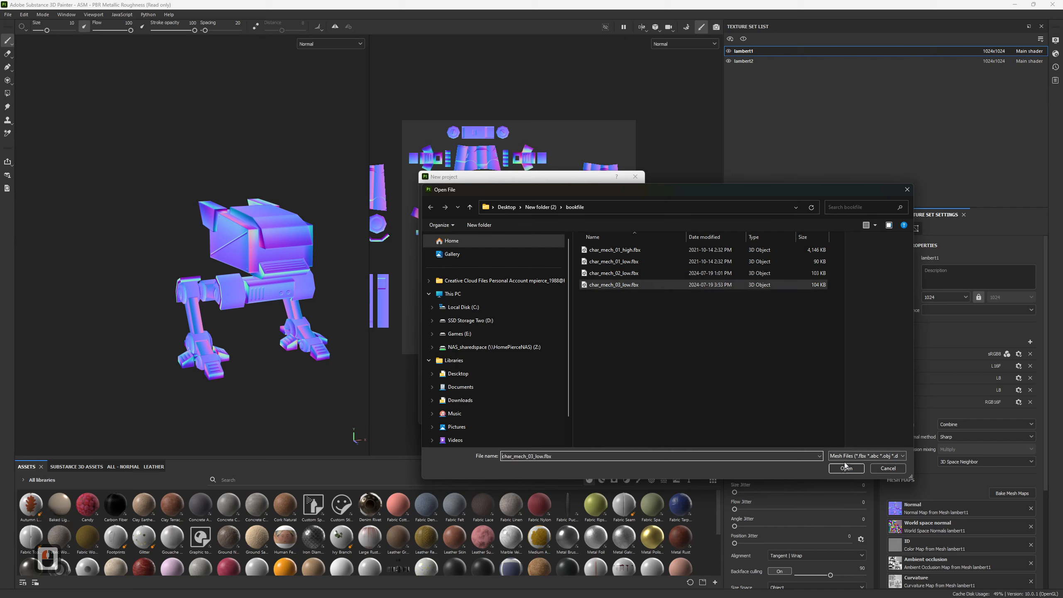
{"action": "left_click", "coordinate": [845, 466]}
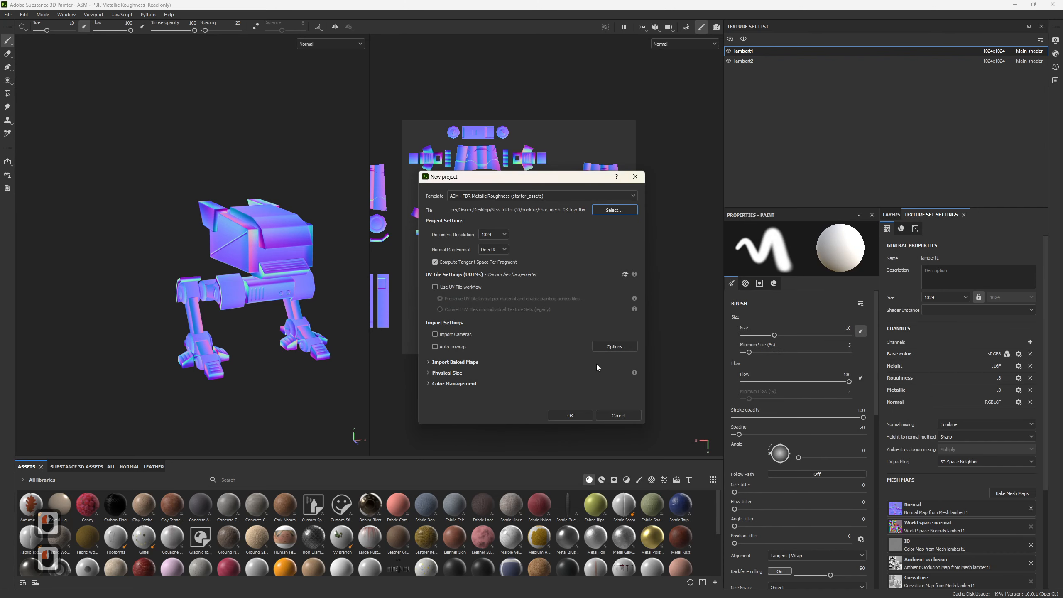
{"action": "left_click", "coordinate": [570, 415]}
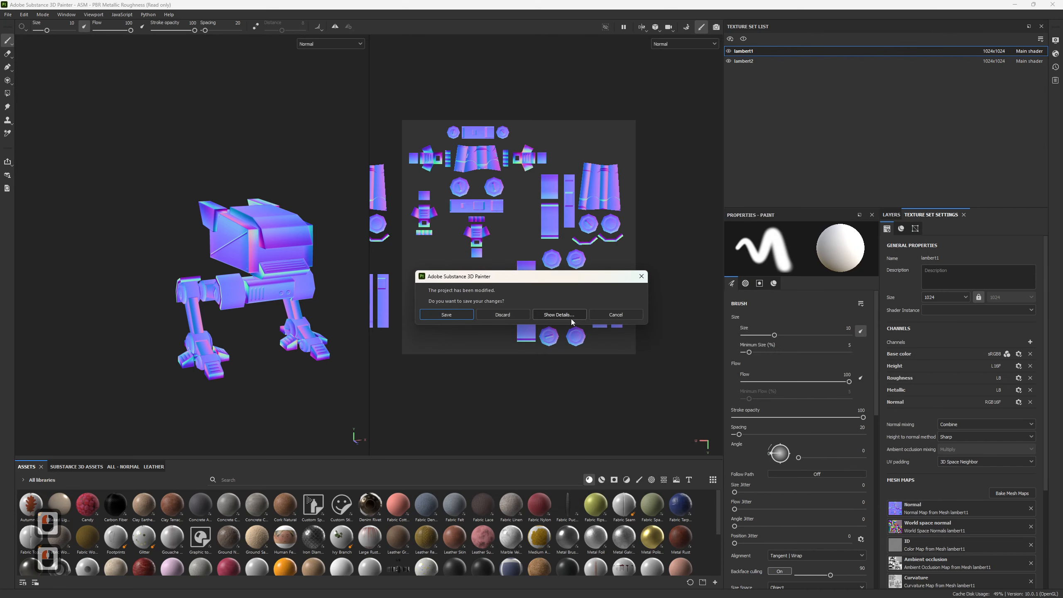
{"action": "left_click", "coordinate": [503, 314]}
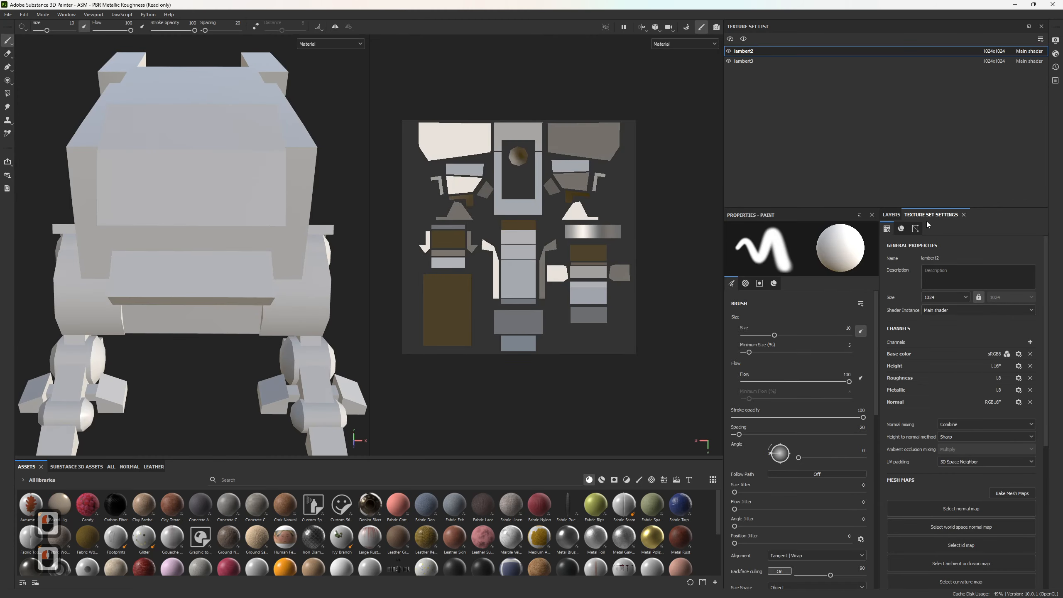
- Open mesh map baking and load char_mech_01_high.fbx as the high definition mesh in the common settings
{"action": "left_click", "coordinate": [1005, 497]}
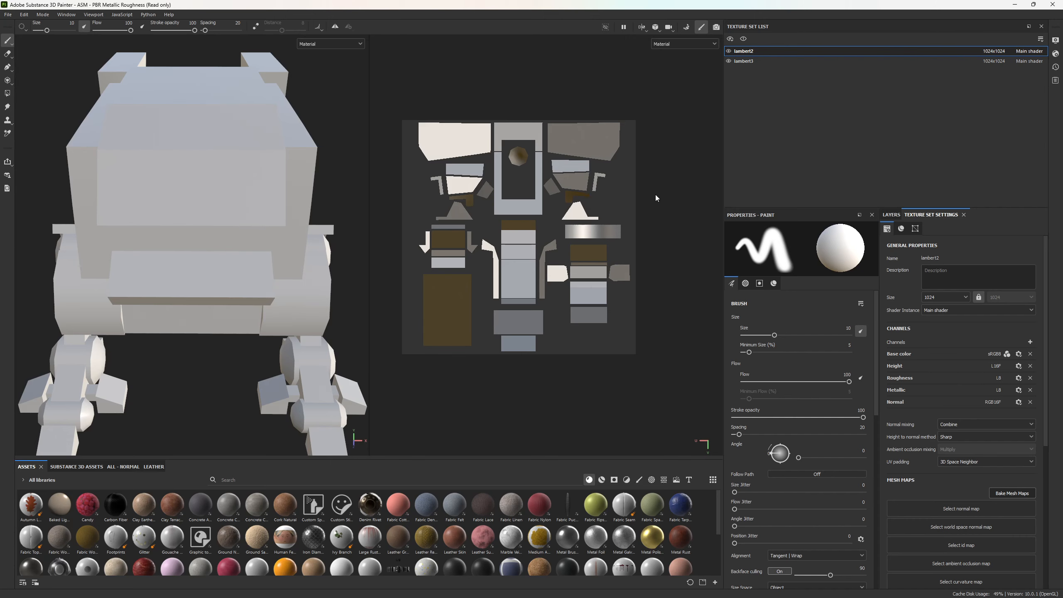
{"action": "left_click", "coordinate": [1013, 494]}
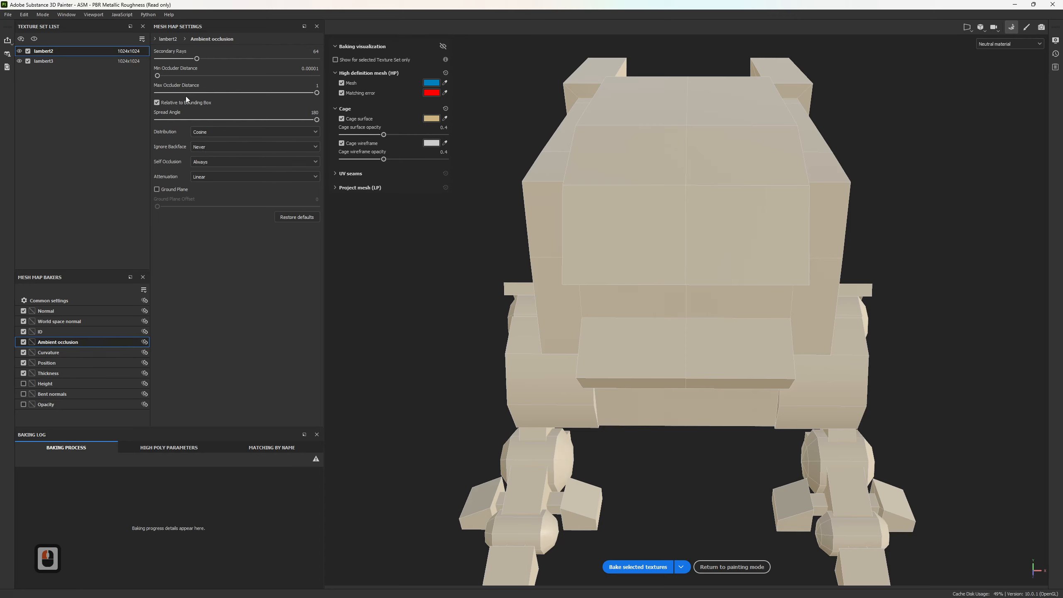
{"action": "left_click", "coordinate": [61, 300]}
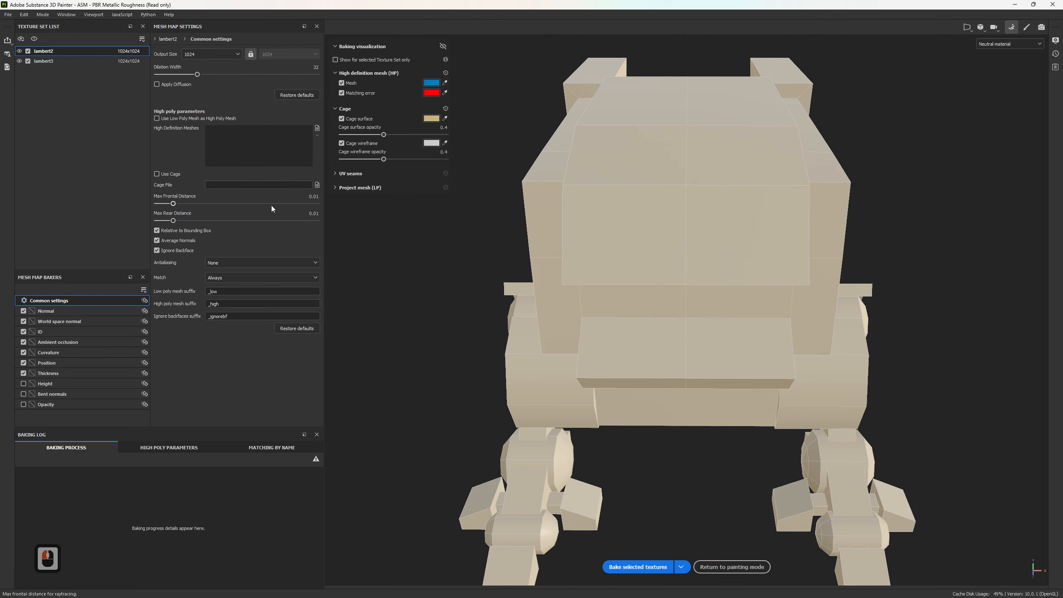
{"action": "left_click", "coordinate": [317, 129]}
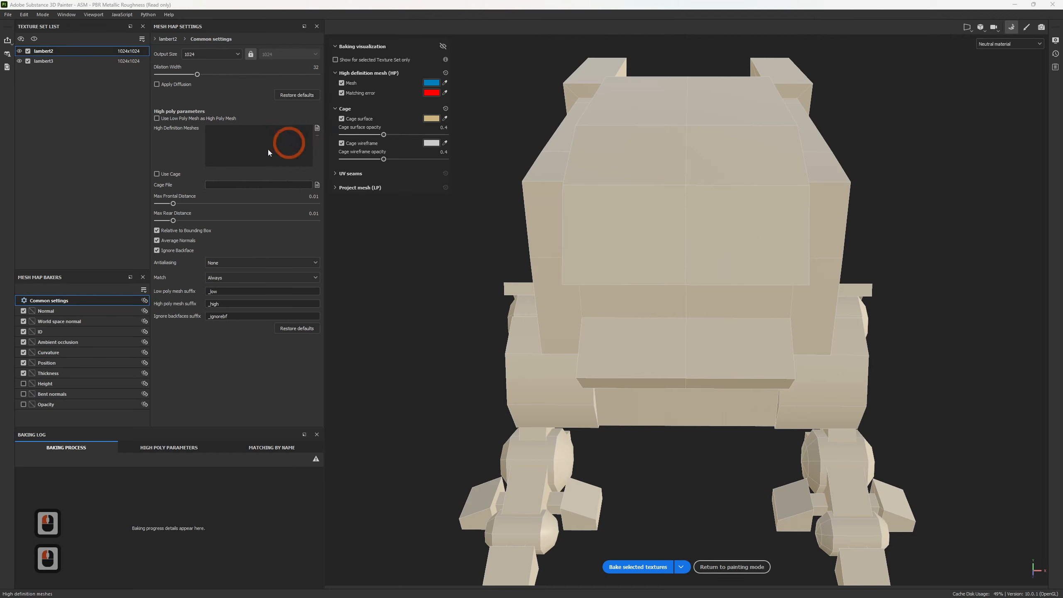
{"action": "left_click", "coordinate": [192, 77]}
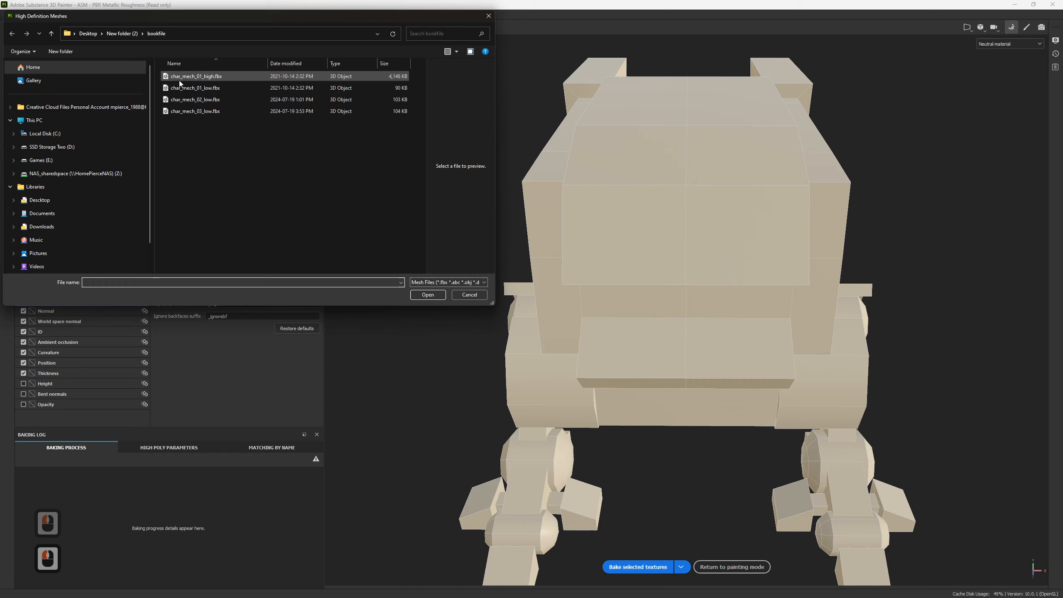
{"action": "left_click", "coordinate": [427, 294]}
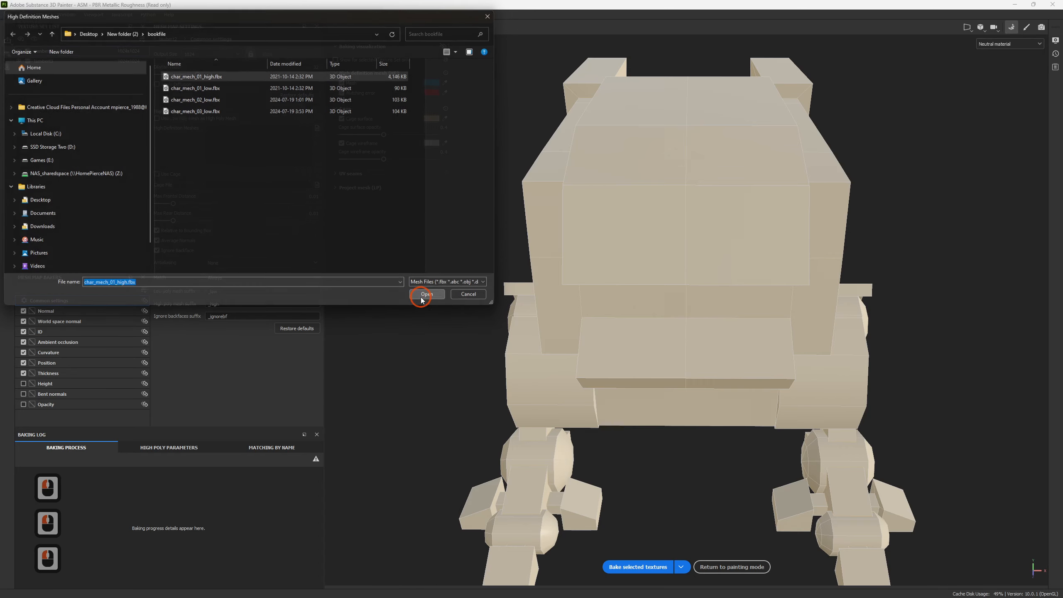
- Set the bake's Max Rear Distance to 0.0022 and its Max Frontal Distance to 0.0125
{"action": "left_click_drag", "start_coordinate": [174, 222], "coordinate": [165, 225]}
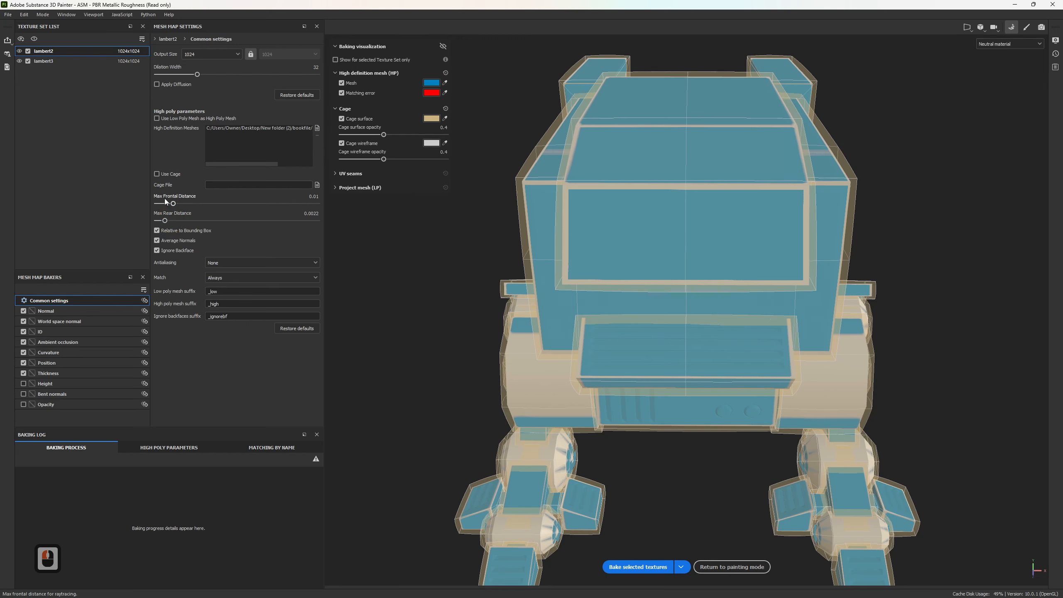
{"action": "left_click_drag", "start_coordinate": [543, 247], "coordinate": [369, 240], "text": "alt"}
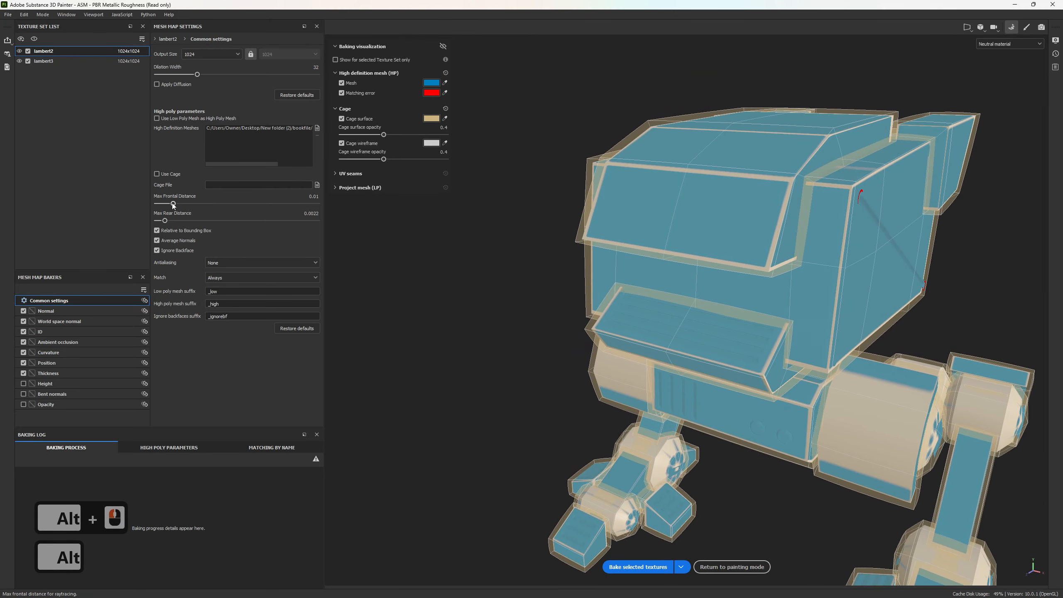
{"action": "left_click_drag", "start_coordinate": [174, 206], "coordinate": [176, 209]}
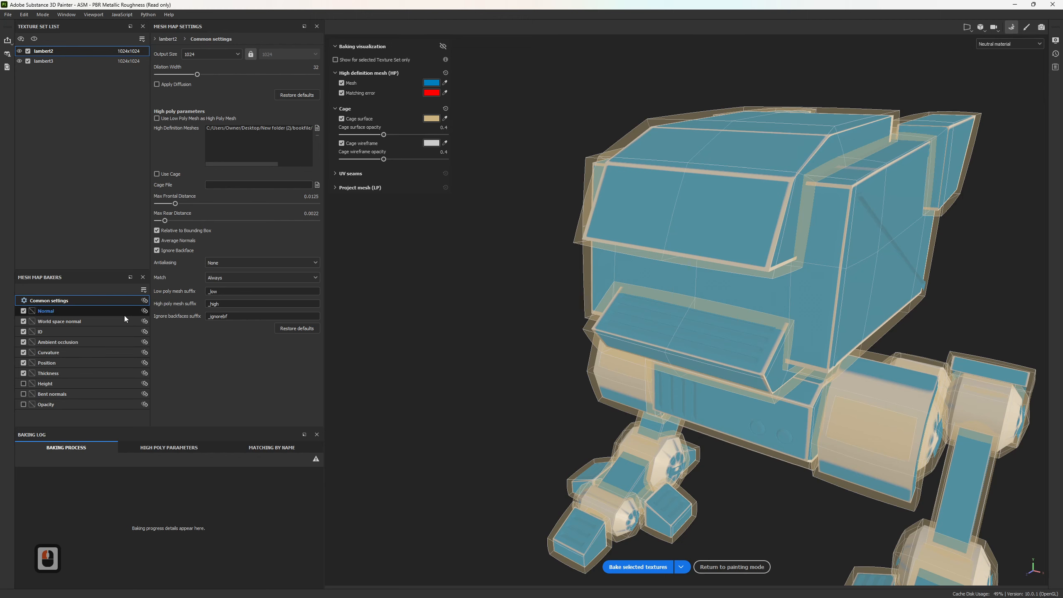
- Open the ambient occlusion bake settings, bake the selected textures, and return to painting mode to inspect the mech
{"action": "left_click", "coordinate": [72, 344]}
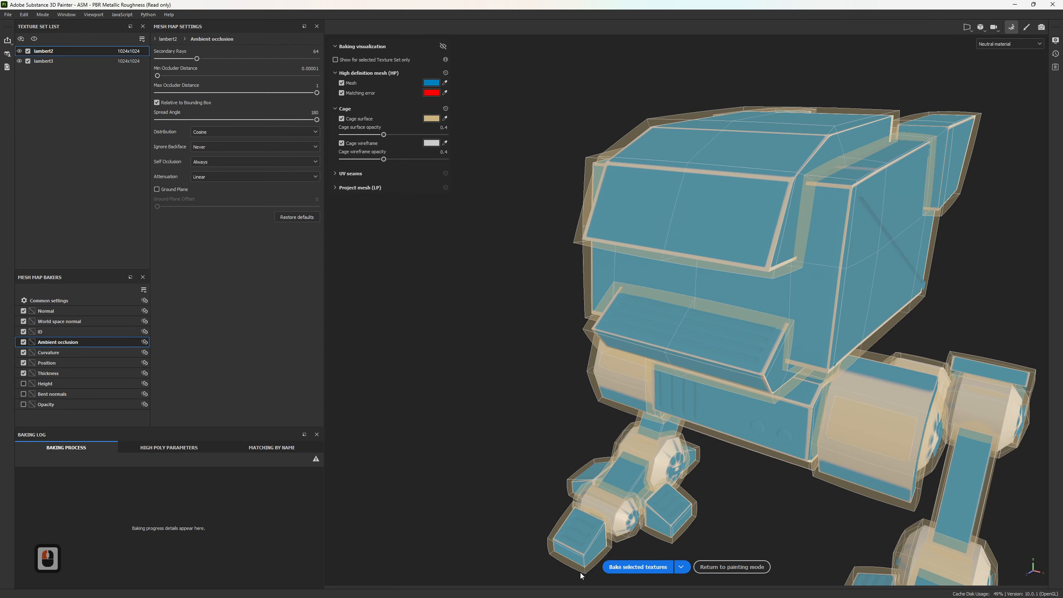
{"action": "left_click", "coordinate": [625, 564]}
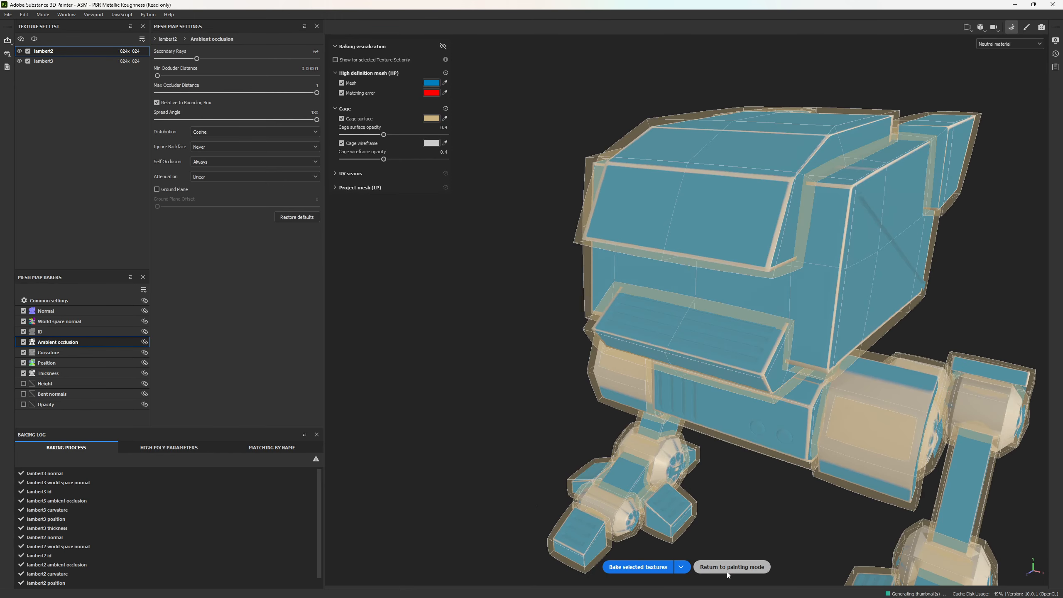
{"action": "left_click", "coordinate": [726, 571]}
{"action": "scroll", "coordinate": [104, 326], "scroll_direction": "up", "scroll_amount": 2}
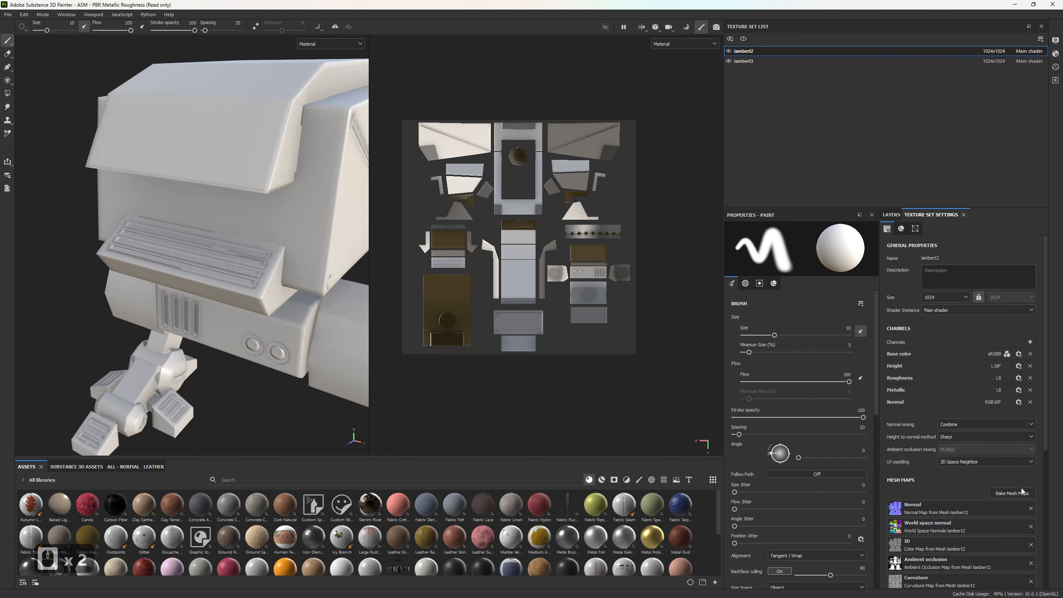
- Reopen mesh map baking, set the ambient occlusion's Ignore Backface to Always, and bake the selected textures again
{"action": "left_click", "coordinate": [1004, 494]}
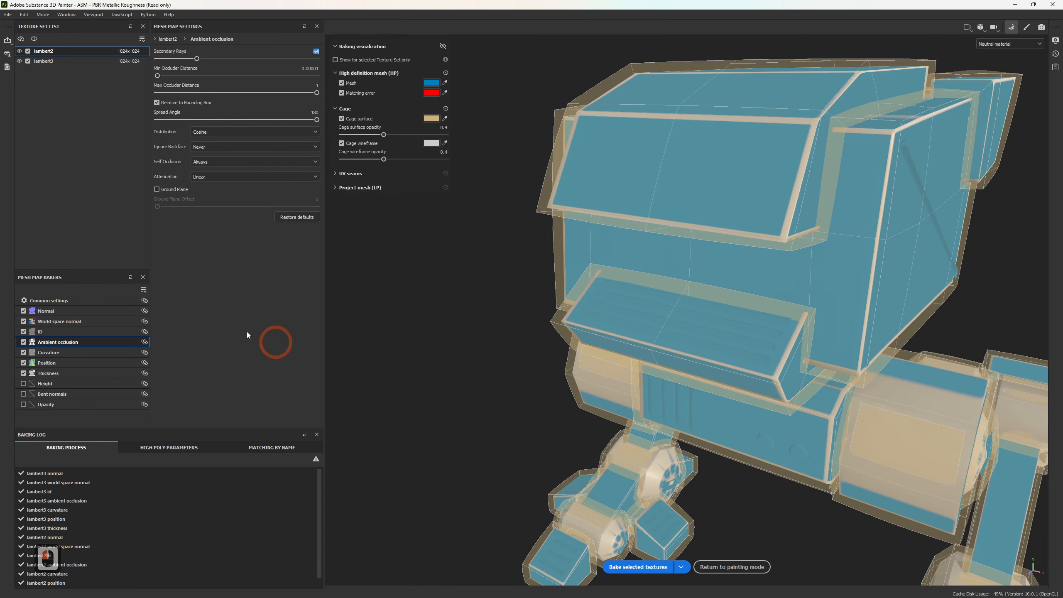
{"action": "left_click", "coordinate": [213, 147]}
{"action": "left_click", "coordinate": [213, 169]}
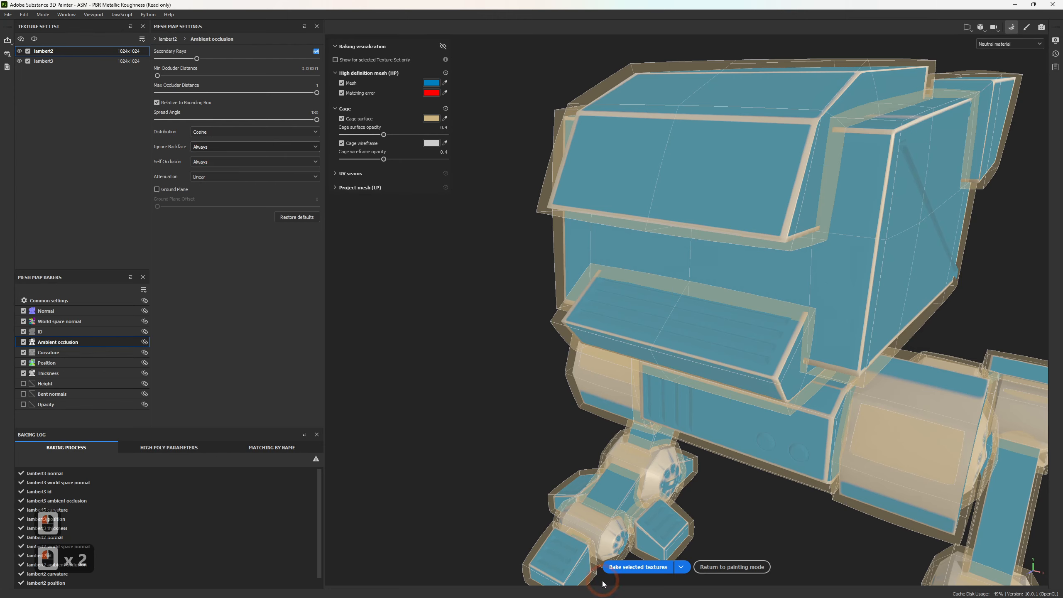
{"action": "left_click", "coordinate": [609, 568]}
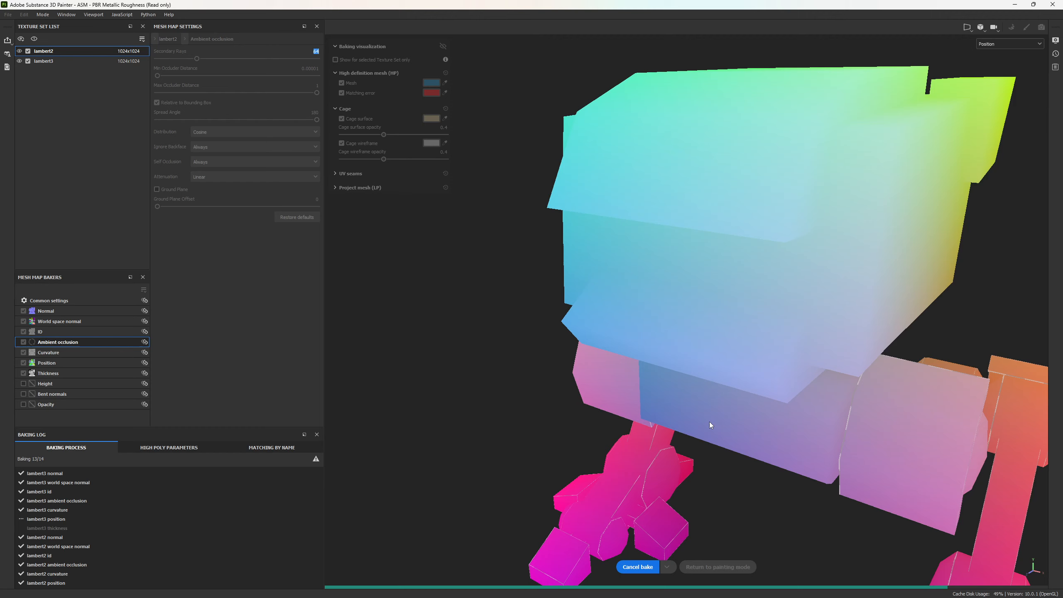
{"action": "key", "text": "alt"}
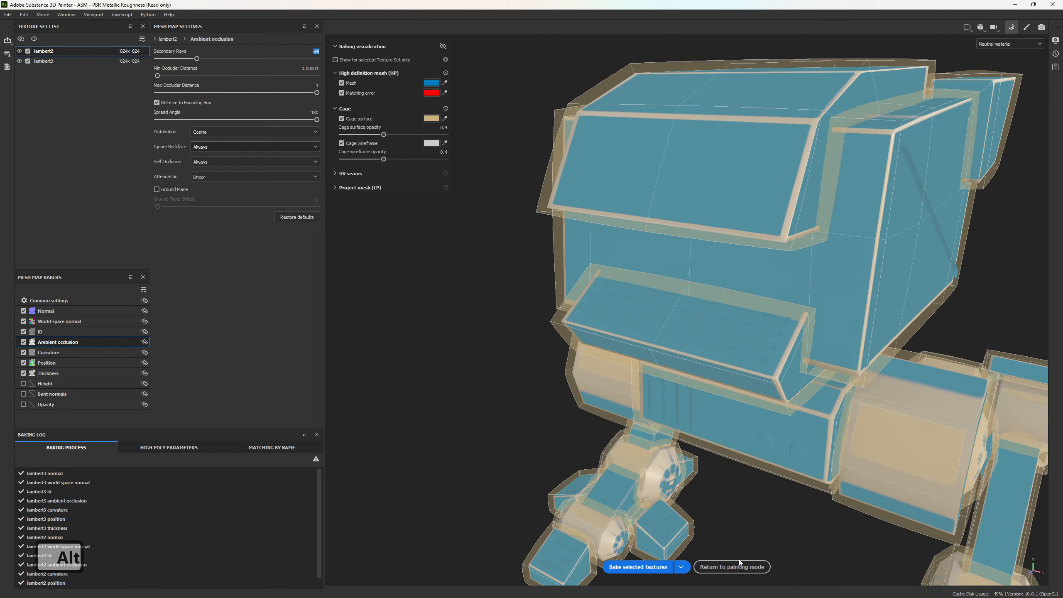
- Return to painting mode and examine the rebaked maps on the mech's front panels, body, and leg joints
{"action": "left_click", "coordinate": [739, 565]}
{"action": "scroll", "coordinate": [225, 335], "scroll_direction": "up", "scroll_amount": 2}
{"action": "left_click_drag", "start_coordinate": [228, 333], "coordinate": [251, 312], "text": "alt"}
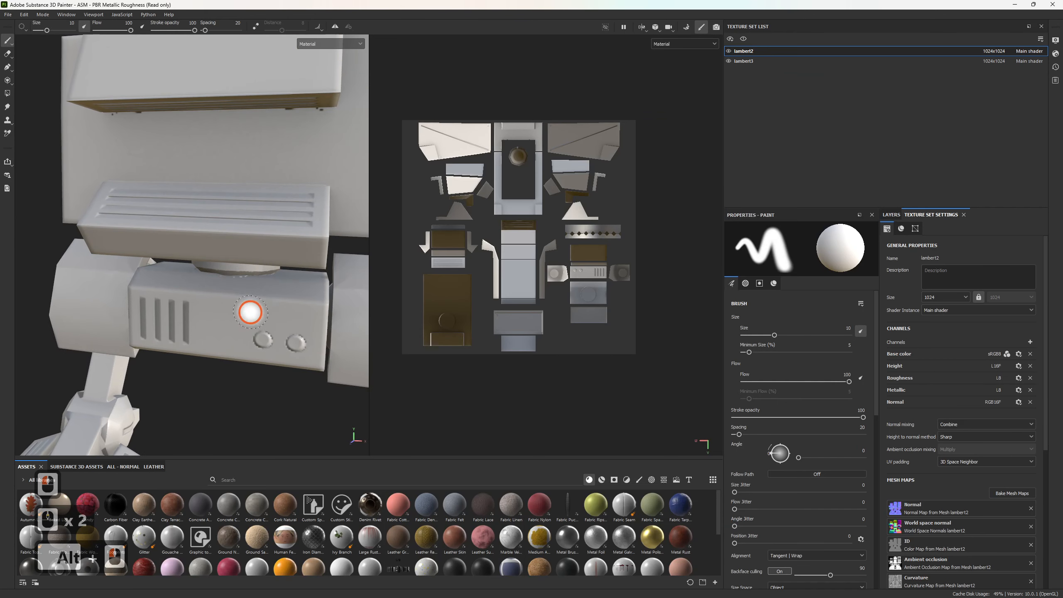
{"action": "middle_click_drag", "start_coordinate": [250, 312], "coordinate": [207, 356], "text": "alt"}
{"action": "scroll", "coordinate": [226, 375], "scroll_direction": "down", "scroll_amount": 6}
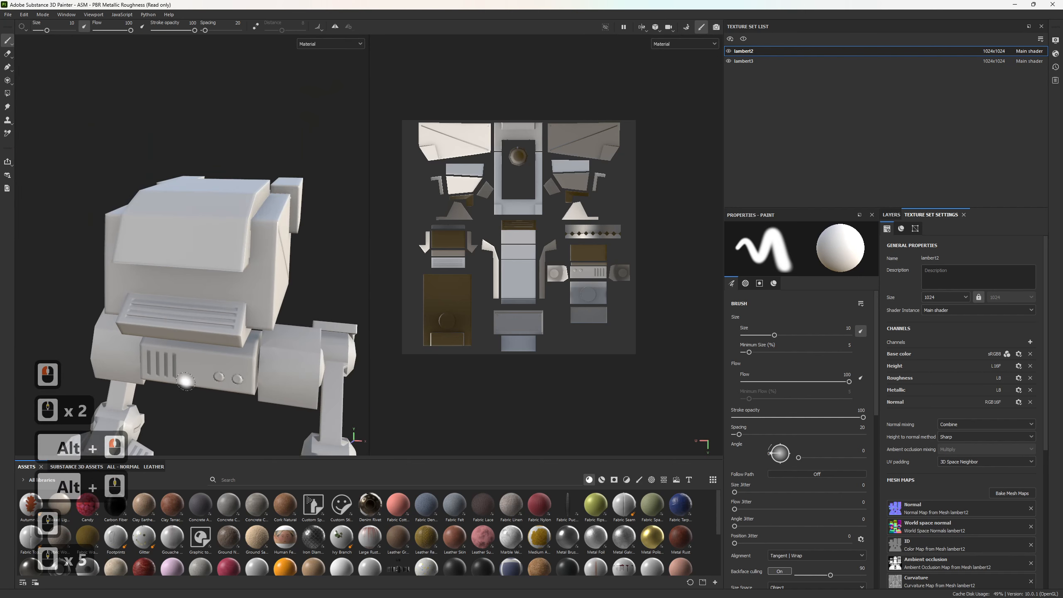
{"action": "middle_click_drag", "start_coordinate": [247, 392], "coordinate": [287, 389], "text": "alt"}
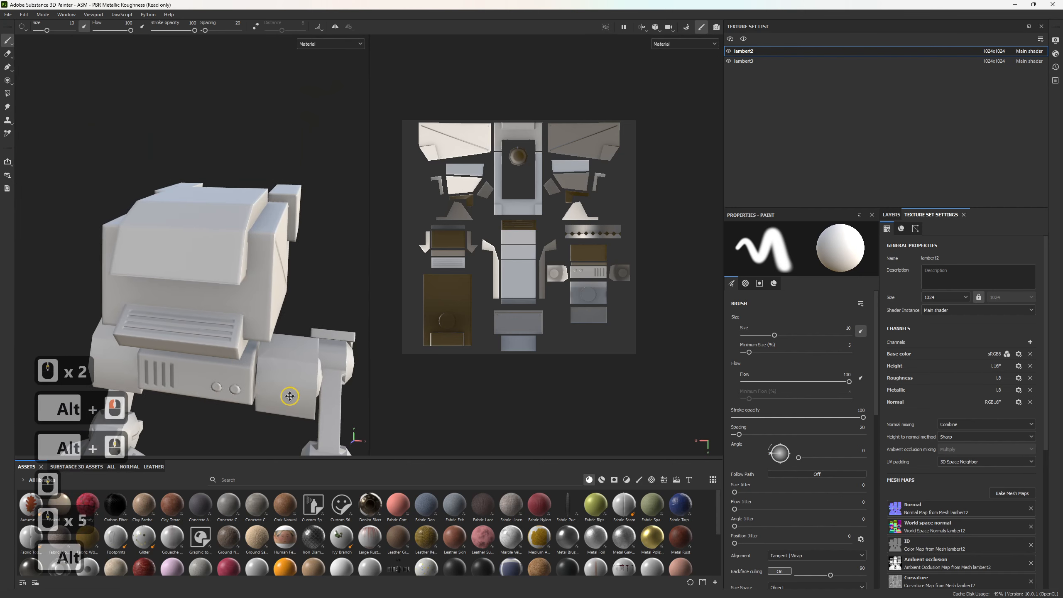
{"action": "left_click_drag", "start_coordinate": [287, 389], "coordinate": [246, 308], "text": "alt"}
{"action": "middle_click_drag", "start_coordinate": [246, 307], "coordinate": [178, 235], "text": "alt"}
{"action": "left_click_drag", "start_coordinate": [178, 235], "coordinate": [111, 251], "text": "alt"}
{"action": "middle_click_drag", "start_coordinate": [110, 251], "coordinate": [237, 325], "text": "alt"}
{"action": "right_click_drag", "start_coordinate": [239, 267], "coordinate": [408, 255], "text": "alt"}
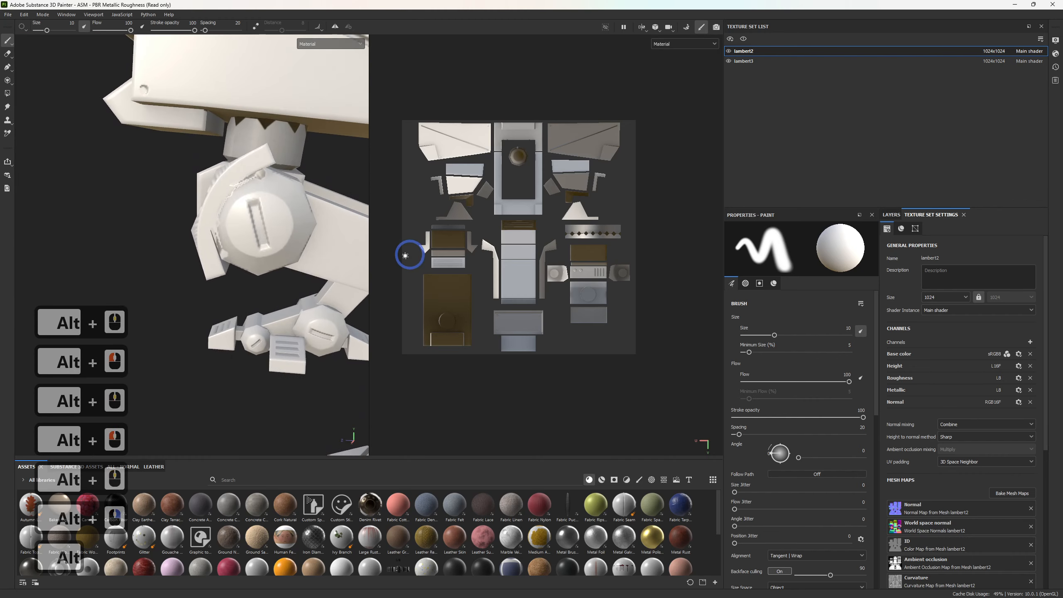
{"action": "mouse_move", "coordinate": [310, 264]}
{"action": "left_mouse_down", "text": "alt"}
{"action": "mouse_move", "coordinate": [226, 257]}
{"action": "mouse_move", "coordinate": [283, 260]}
{"action": "mouse_move", "coordinate": [196, 243]}
{"action": "mouse_move", "coordinate": [178, 218]}
{"action": "mouse_move", "coordinate": [264, 229]}
{"action": "left_mouse_up", "text": "alt"}
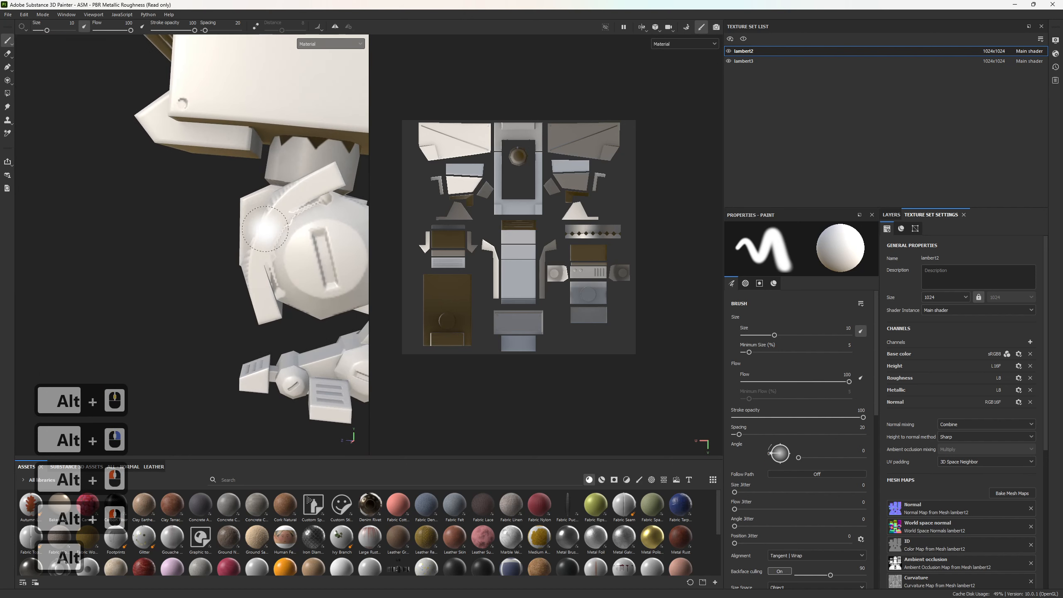
{"action": "left_click_drag", "start_coordinate": [242, 289], "coordinate": [228, 262], "text": "alt"}
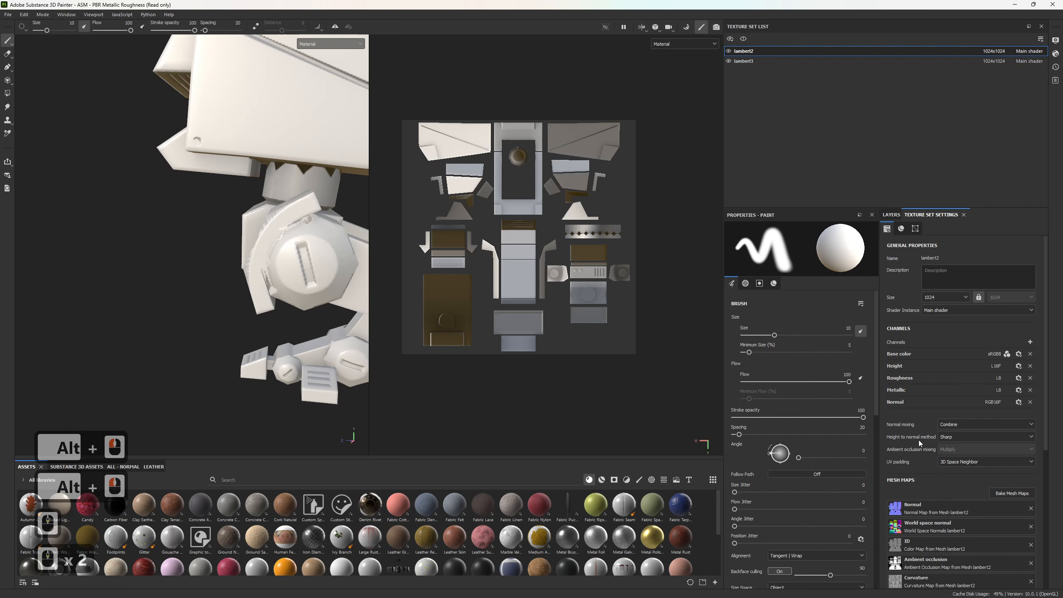
- Reopen the common bake settings, set Max Rear Distance to 0.0053, bake the selected textures, and check the hip joint in painting mode
{"action": "left_click", "coordinate": [1008, 492]}
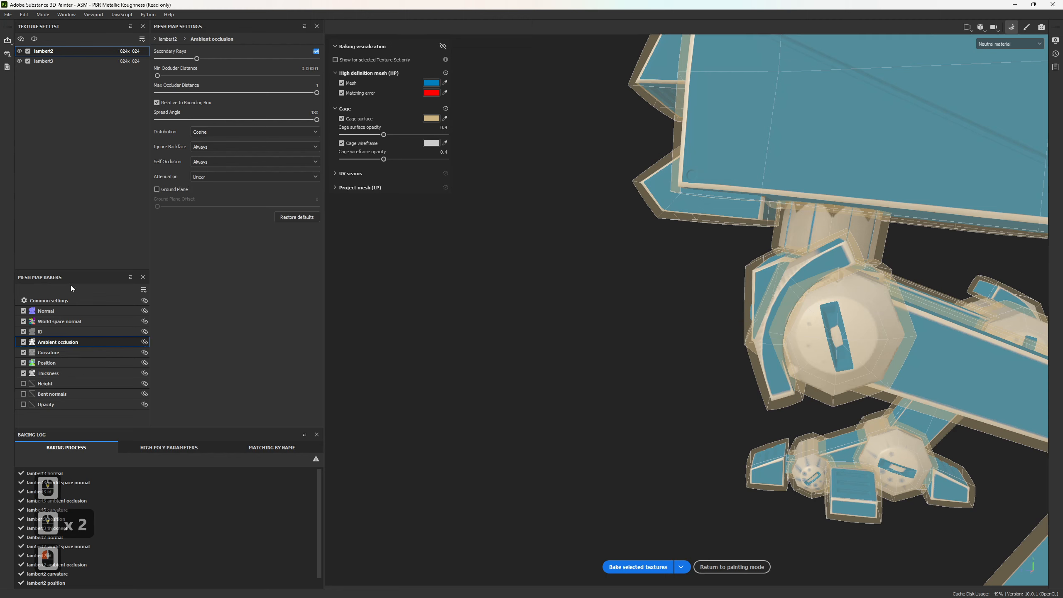
{"action": "left_click", "coordinate": [71, 300]}
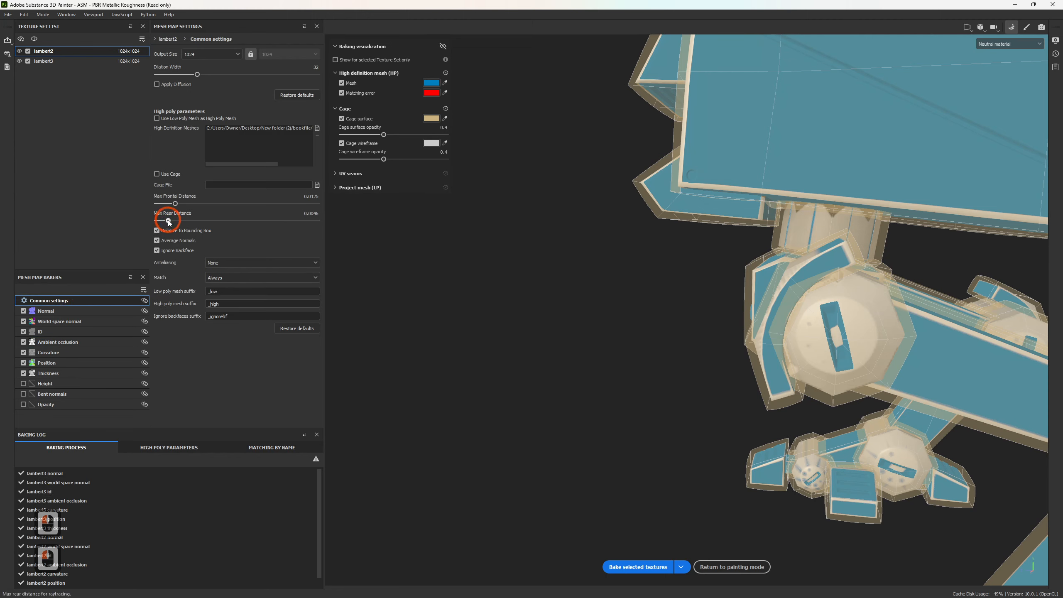
{"action": "left_click_drag", "start_coordinate": [168, 223], "coordinate": [169, 222]}
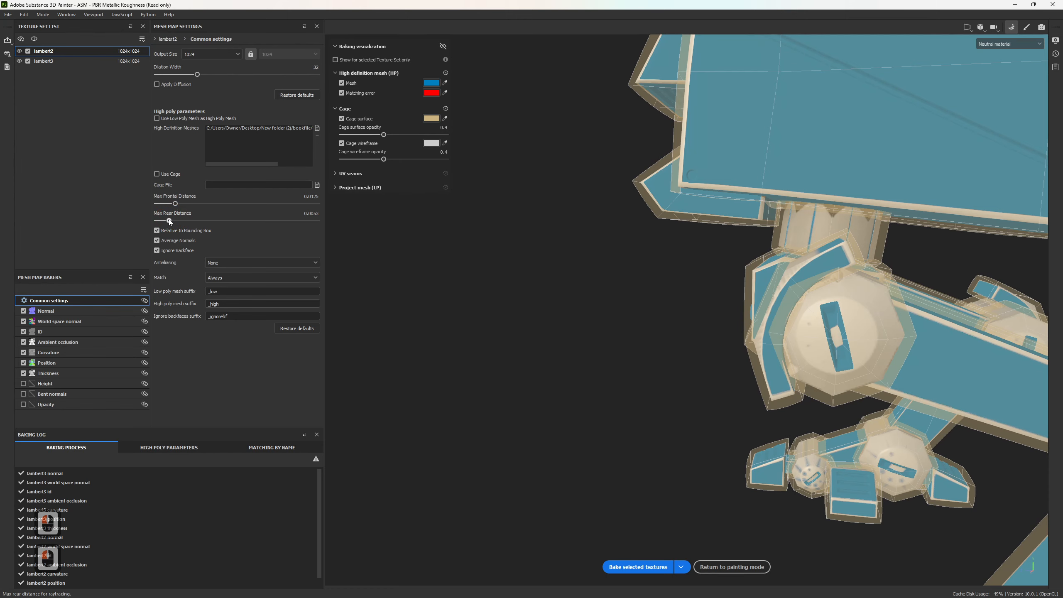
{"action": "left_click", "coordinate": [623, 566]}
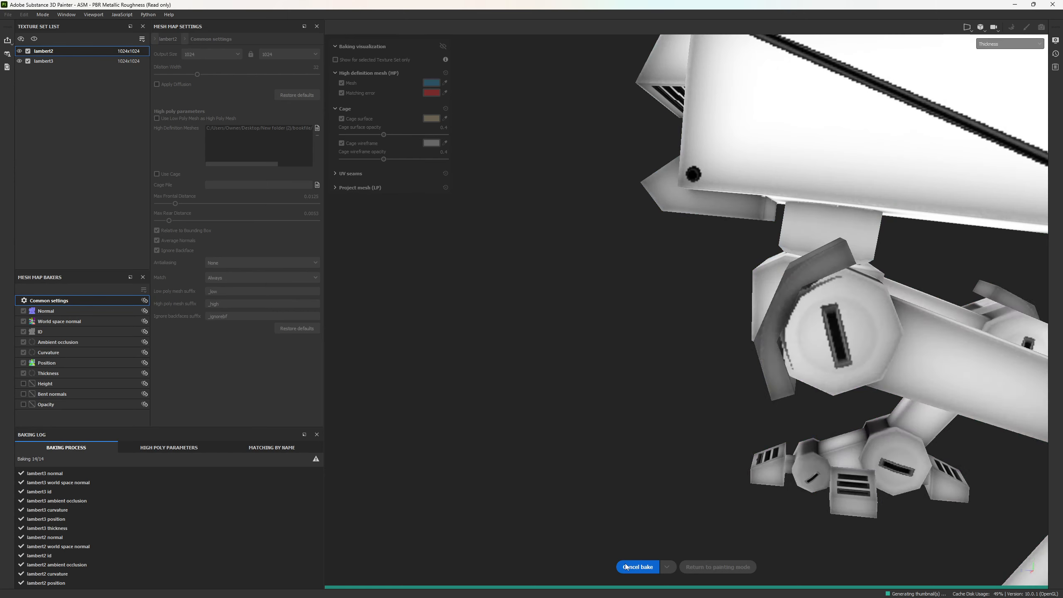
{"action": "left_click", "coordinate": [729, 568]}
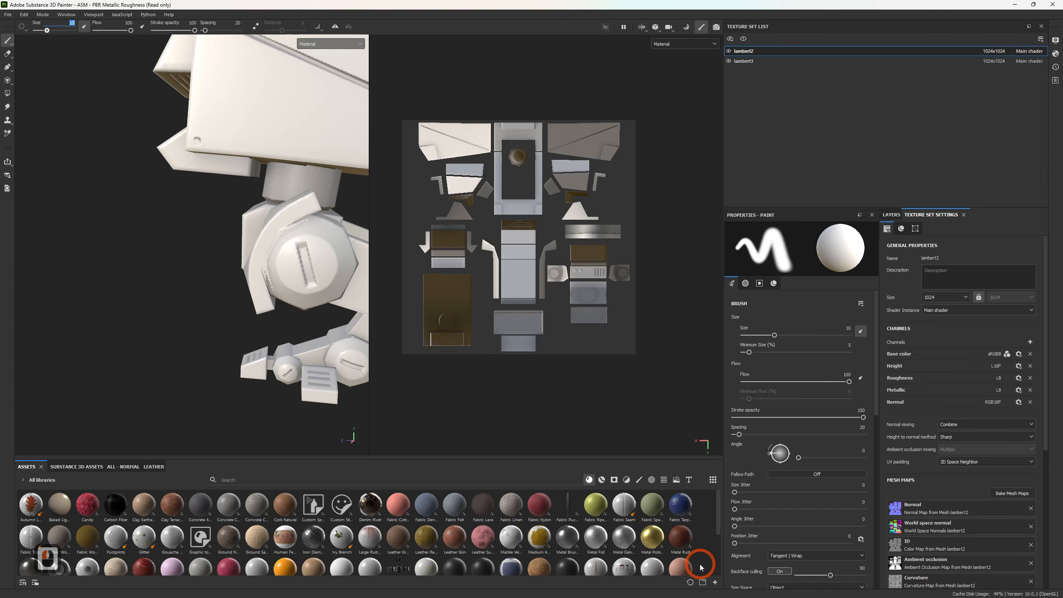
{"action": "left_click_drag", "start_coordinate": [184, 275], "coordinate": [205, 282], "text": "alt"}
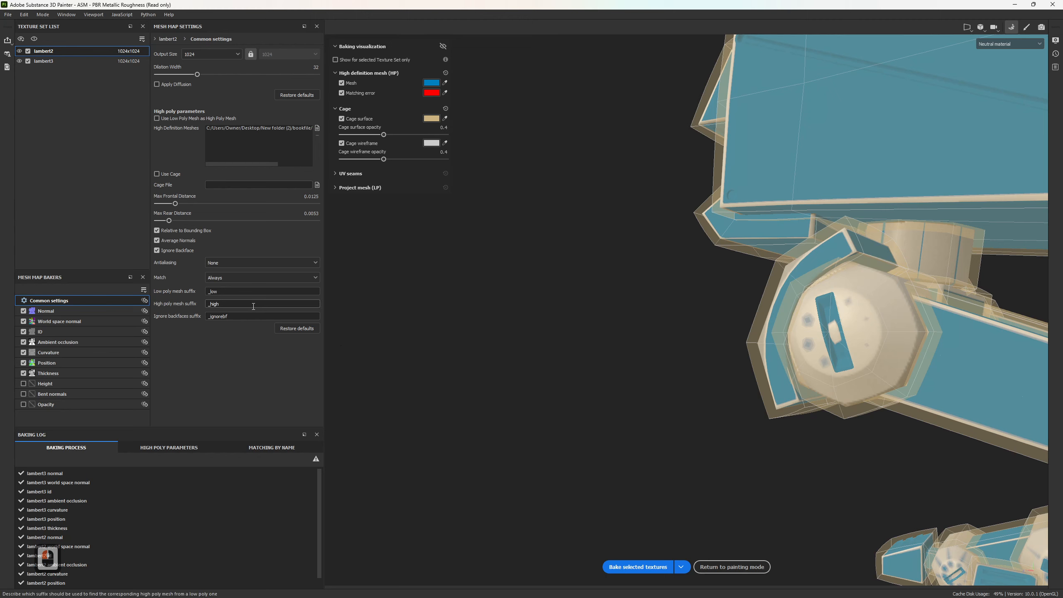
- Set the bake's Max Rear Distance to 0.0088, bake the selected textures again, and return to painting mode
{"action": "left_click_drag", "start_coordinate": [172, 219], "coordinate": [174, 220]}
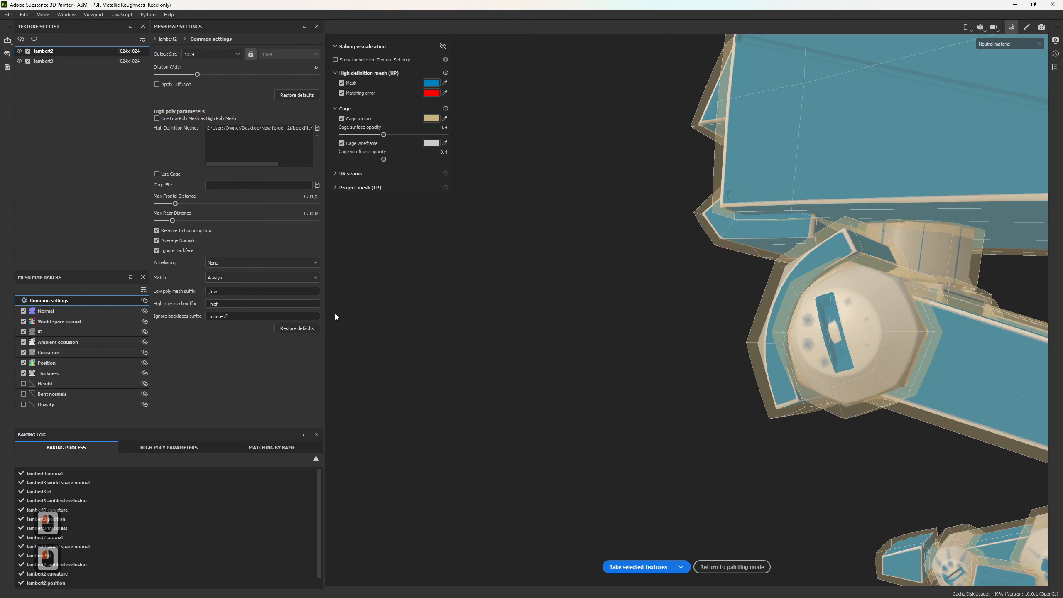
{"action": "left_click", "coordinate": [638, 567]}
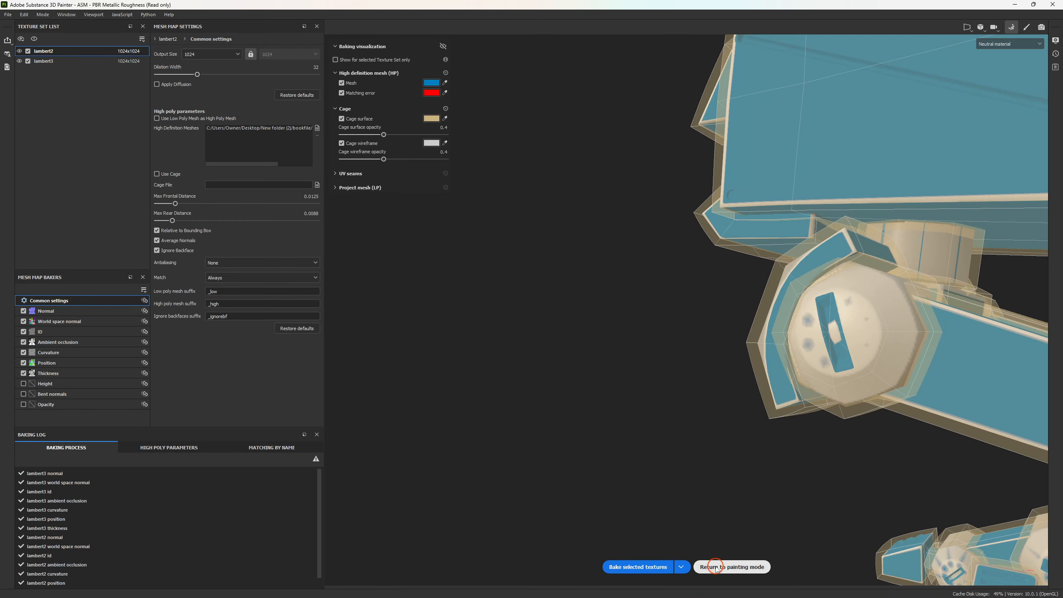
{"action": "left_click", "coordinate": [715, 566]}
- Examine the new bake on the mech's hip joint, front vents, head, and side panels
{"action": "left_click_drag", "start_coordinate": [247, 310], "coordinate": [304, 332], "text": "alt"}
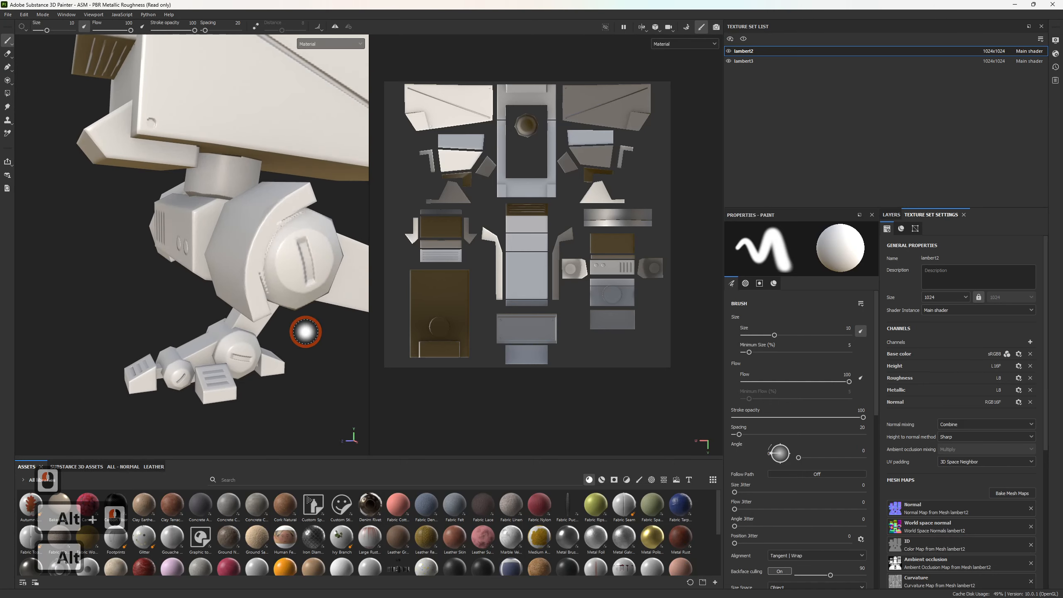
{"action": "middle_click_drag", "start_coordinate": [304, 332], "coordinate": [264, 379], "text": "alt"}
{"action": "left_click_drag", "start_coordinate": [264, 379], "coordinate": [329, 345], "text": "alt"}
{"action": "middle_click_drag", "start_coordinate": [328, 346], "coordinate": [380, 290], "text": "alt"}
{"action": "middle_click_drag", "start_coordinate": [302, 280], "coordinate": [365, 385], "text": "alt"}
{"action": "left_click_drag", "start_coordinate": [365, 385], "coordinate": [270, 311], "text": "alt"}
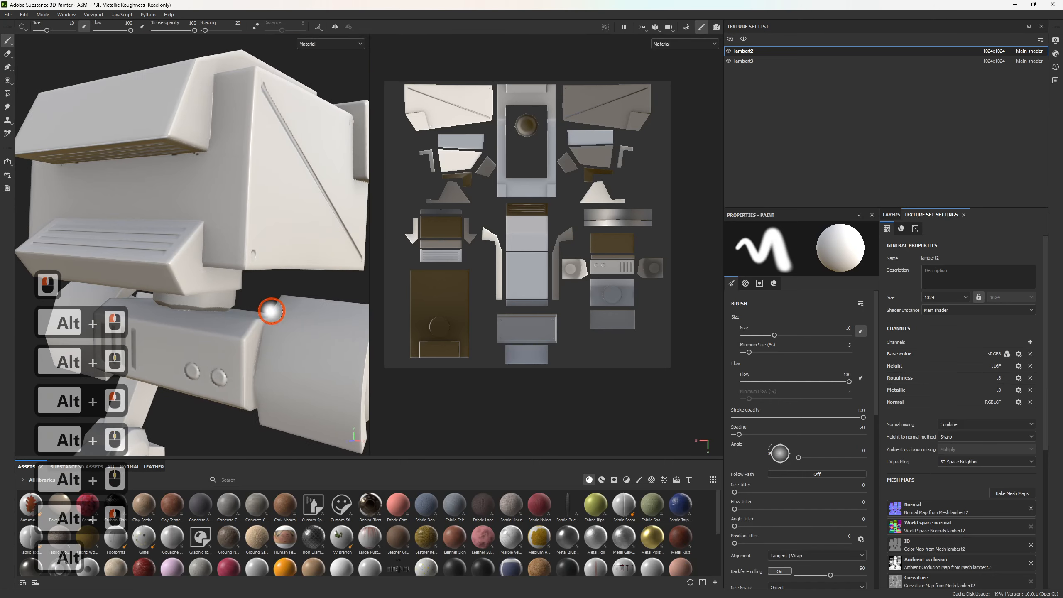
{"action": "middle_click_drag", "start_coordinate": [270, 311], "coordinate": [278, 372], "text": "alt"}
{"action": "left_click_drag", "start_coordinate": [278, 372], "coordinate": [217, 398], "text": "alt"}
{"action": "right_click_drag", "start_coordinate": [168, 396], "coordinate": [268, 408], "text": "alt"}
{"action": "left_click_drag", "start_coordinate": [268, 408], "coordinate": [299, 353], "text": "alt"}
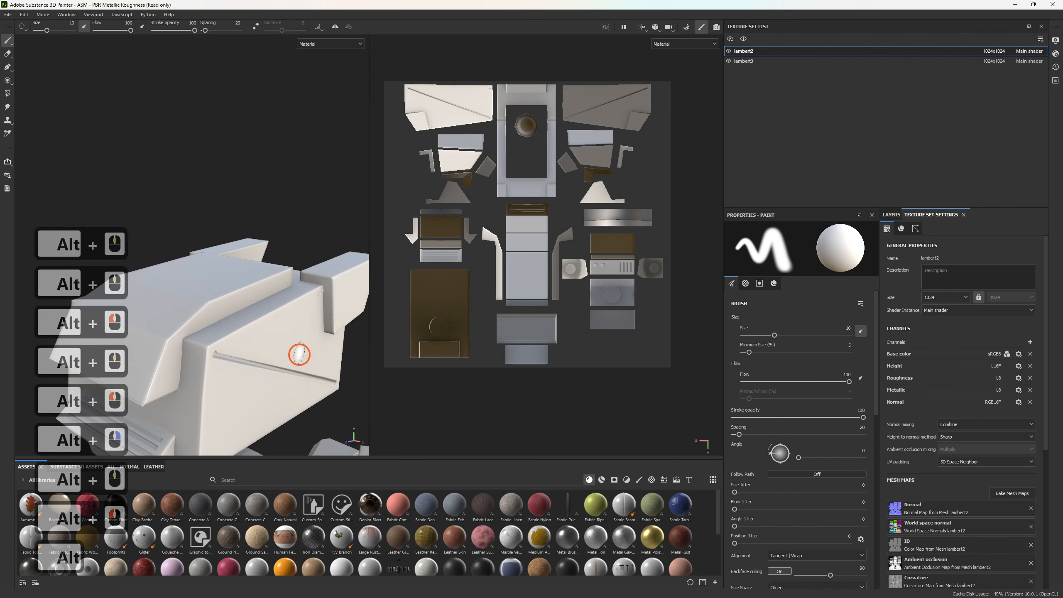
{"action": "right_click_drag", "start_coordinate": [299, 354], "coordinate": [311, 220], "text": "alt"}
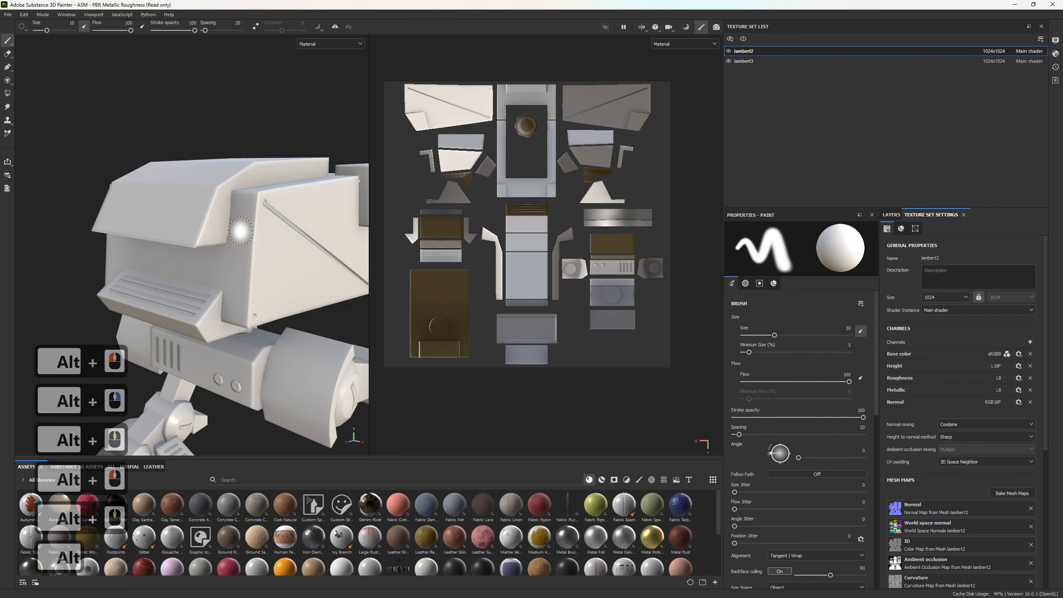
- Cycle the view through the baked mesh maps until the Normal map is displayed on the mech
{"action": "key", "text": "b"}
{"action": "key", "text": "b"}
{"action": "key", "text": "b"}
{"action": "key", "text": "b"}
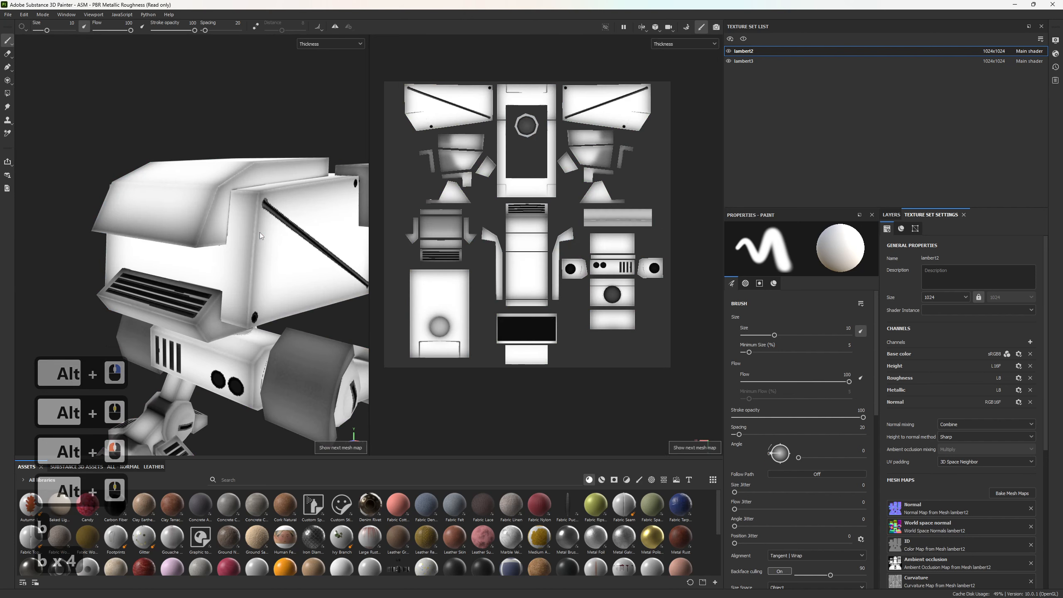
{"action": "key", "text": "b"}
{"action": "key", "text": "b"}
{"action": "key", "text": "b"}
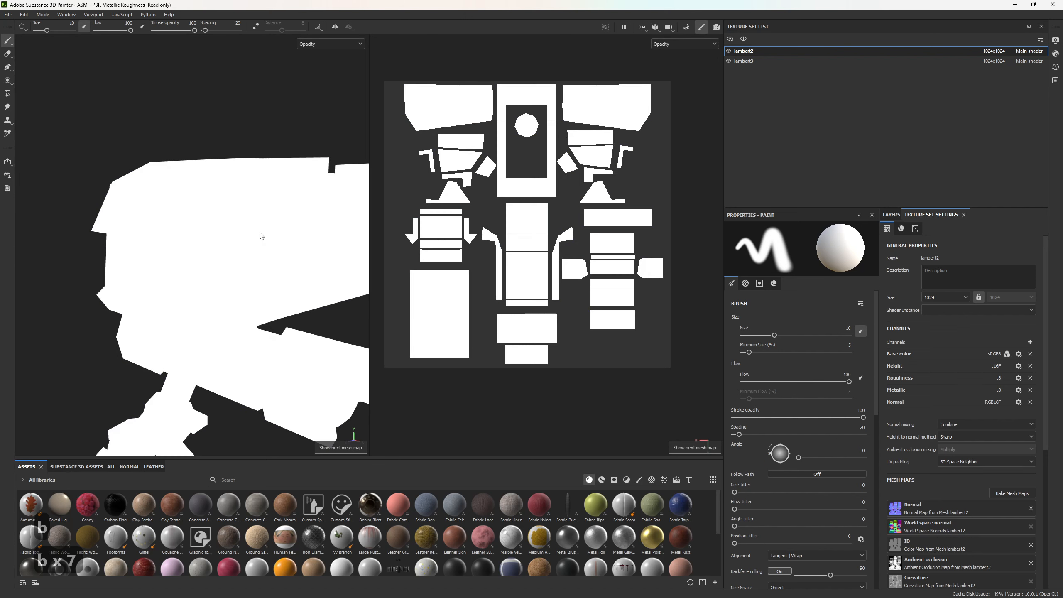
{"action": "key", "text": "b"}
- Examine the baked normal map on the mech's legs, knee joints, and feet
{"action": "left_click_drag", "start_coordinate": [144, 309], "coordinate": [183, 281], "text": "alt"}
{"action": "middle_click_drag", "start_coordinate": [183, 293], "coordinate": [103, 356], "text": "alt"}
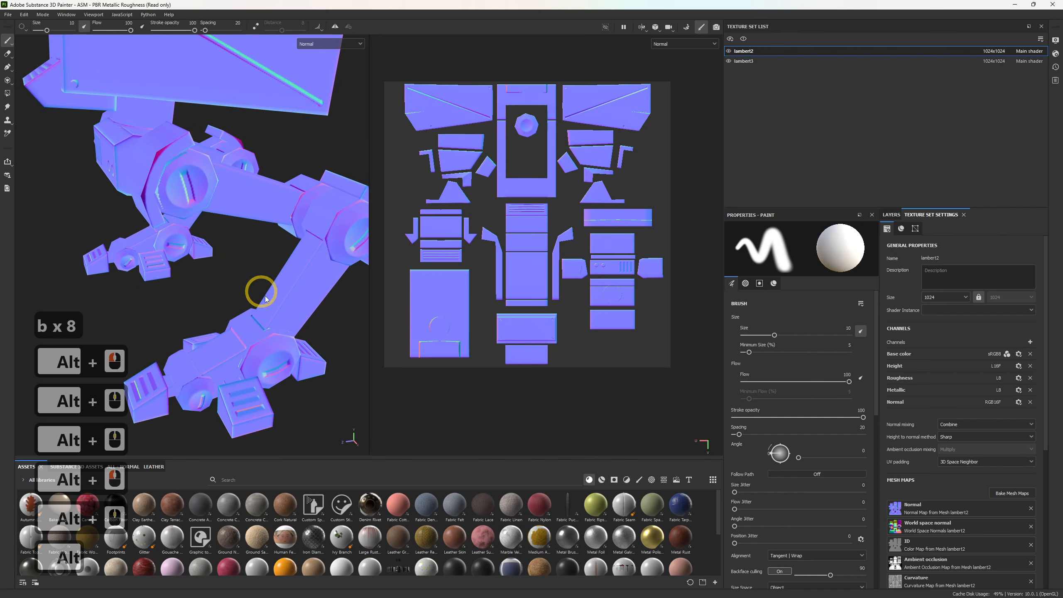
{"action": "left_click_drag", "start_coordinate": [315, 281], "coordinate": [251, 277], "text": "alt"}
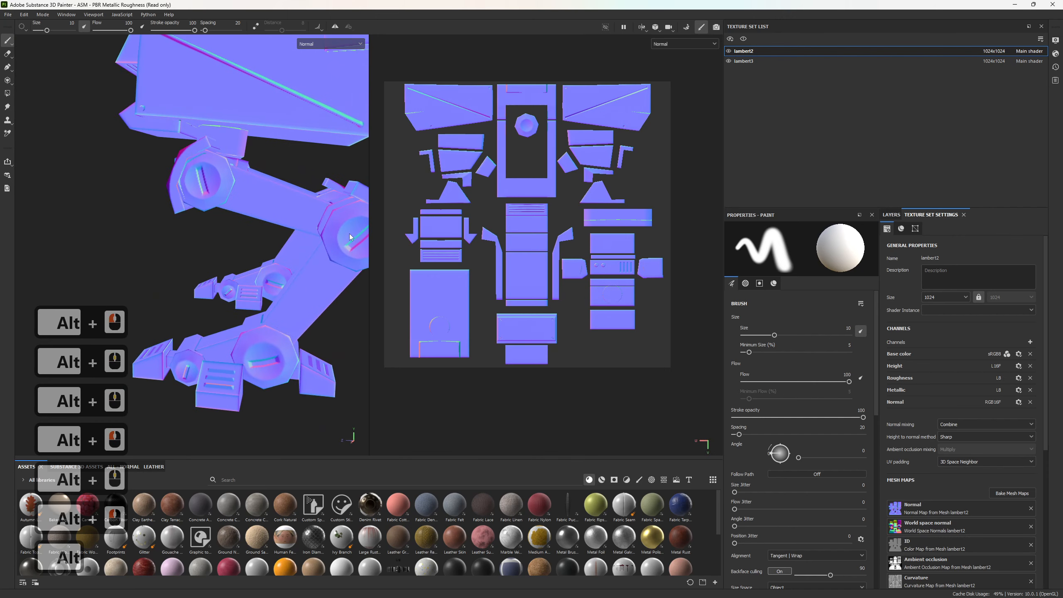
{"action": "middle_click_drag", "start_coordinate": [288, 231], "coordinate": [287, 258], "text": "alt"}
{"action": "middle_click_drag", "start_coordinate": [240, 344], "coordinate": [226, 203], "text": "alt"}
{"action": "left_click_drag", "start_coordinate": [220, 203], "coordinate": [295, 226], "text": "alt"}
{"action": "middle_click_drag", "start_coordinate": [138, 305], "coordinate": [185, 269], "text": "alt"}
{"action": "left_click_drag", "start_coordinate": [185, 269], "coordinate": [177, 313], "text": "alt"}
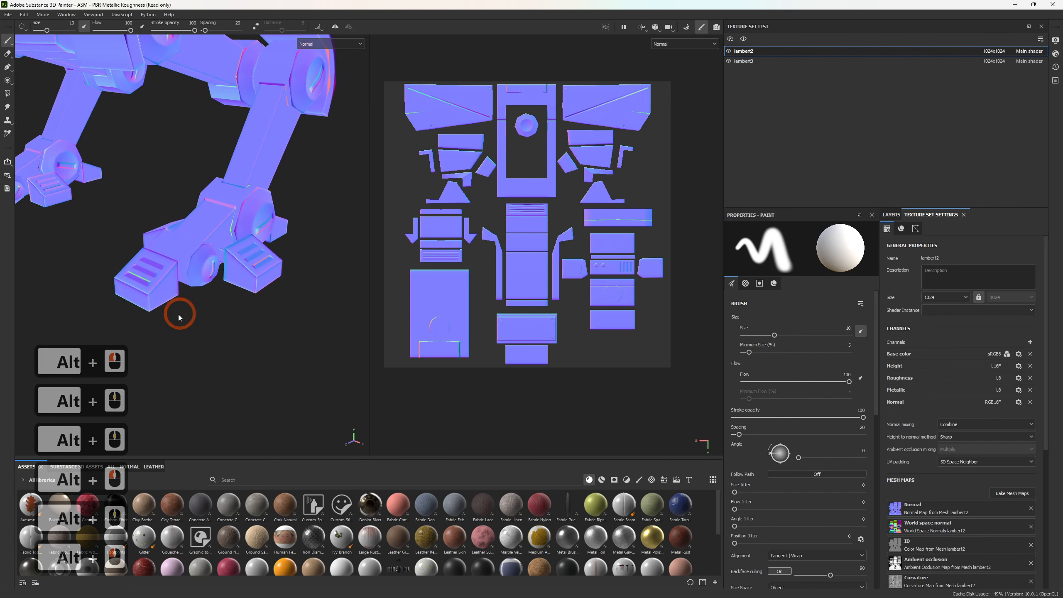
{"action": "middle_click_drag", "start_coordinate": [194, 283], "coordinate": [332, 274], "text": "alt"}
{"action": "left_click_drag", "start_coordinate": [301, 278], "coordinate": [215, 283], "text": "alt"}
{"action": "middle_click_drag", "start_coordinate": [215, 283], "coordinate": [417, 287], "text": "alt"}
{"action": "left_click_drag", "start_coordinate": [335, 293], "coordinate": [280, 305], "text": "alt"}
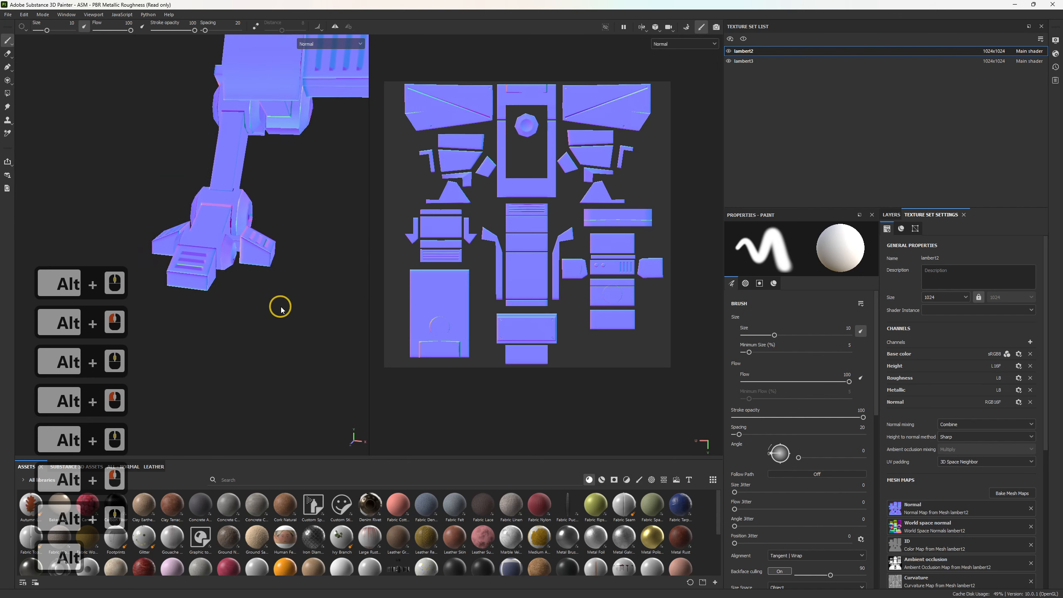
{"action": "middle_click_drag", "start_coordinate": [280, 305], "coordinate": [266, 310], "text": "alt"}
{"action": "left_click_drag", "start_coordinate": [265, 310], "coordinate": [268, 298], "text": "alt"}
{"action": "middle_click_drag", "start_coordinate": [205, 312], "coordinate": [177, 432], "text": "alt"}
- Examine the baked normal map on the front of the mech's head and body
{"action": "middle_click_drag", "start_coordinate": [336, 270], "coordinate": [214, 393], "text": "alt"}
{"action": "scroll", "coordinate": [217, 284], "scroll_direction": "down", "scroll_amount": 3, "text": "alt"}
{"action": "scroll", "coordinate": [214, 279], "scroll_direction": "down", "scroll_amount": 3}
{"action": "middle_click_drag", "start_coordinate": [236, 275], "coordinate": [211, 361], "text": "alt"}
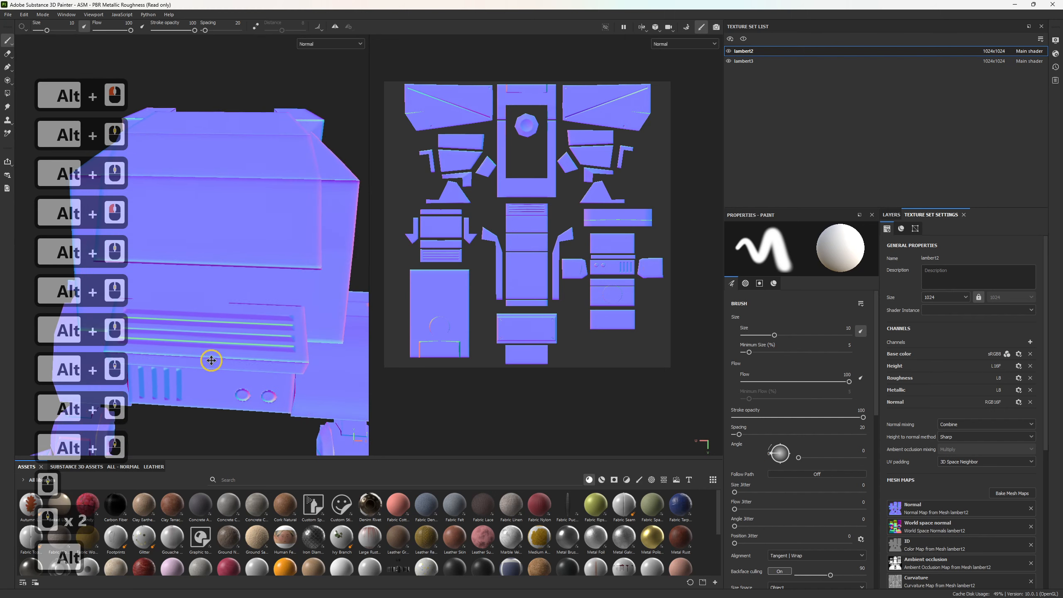
{"action": "left_click_drag", "start_coordinate": [232, 267], "coordinate": [179, 233], "text": "alt"}
{"action": "left_click_drag", "start_coordinate": [280, 243], "coordinate": [341, 247], "text": "alt"}
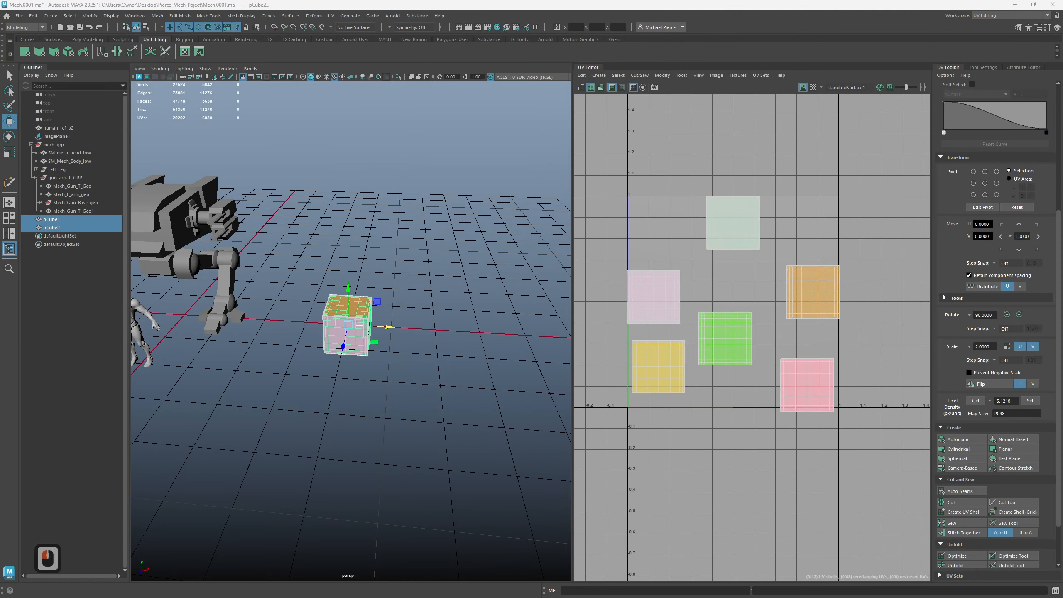
- Switch to Maya, delete the pCube1 and pCube2 test cubes, and select the left toe of the low-poly mech
{"action": "key", "text": "Delete"}
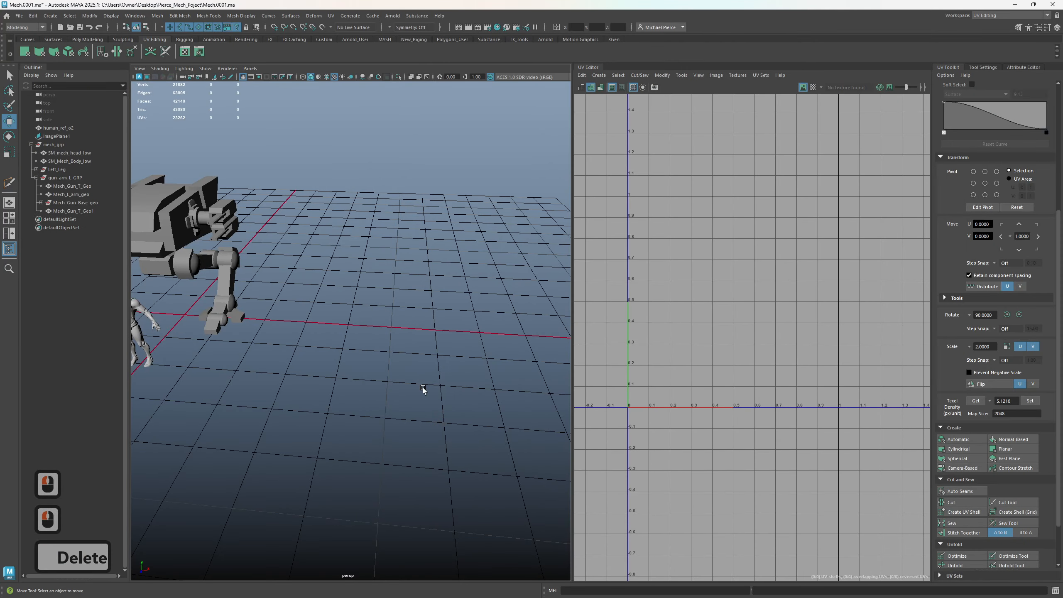
{"action": "scroll", "coordinate": [227, 333], "scroll_direction": "up", "scroll_amount": 4}
{"action": "left_click_drag", "start_coordinate": [227, 332], "coordinate": [488, 415], "text": "alt"}
{"action": "right_click_drag", "start_coordinate": [489, 415], "coordinate": [514, 463], "text": "alt"}
{"action": "middle_click_drag", "start_coordinate": [514, 462], "coordinate": [481, 410], "text": "alt"}
{"action": "left_click_drag", "start_coordinate": [481, 410], "coordinate": [465, 514], "text": "alt"}
{"action": "scroll", "coordinate": [465, 515], "scroll_direction": "down", "scroll_amount": 2, "text": "alt"}
{"action": "left_click", "coordinate": [346, 421]}
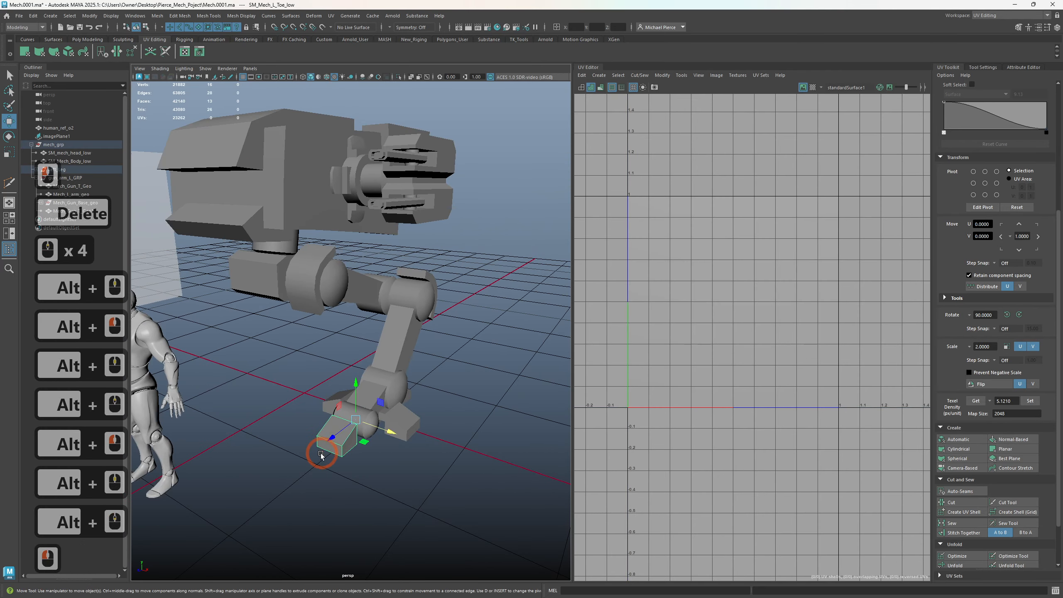
- Select the mech's head, gun, left tibia, and left foot meshes in turn to examine how the low-poly model is divided
{"action": "left_click_drag", "start_coordinate": [316, 410], "coordinate": [358, 457]}
{"action": "middle_click_drag", "start_coordinate": [268, 192], "coordinate": [312, 257], "text": "alt"}
{"action": "left_click", "coordinate": [312, 259]}
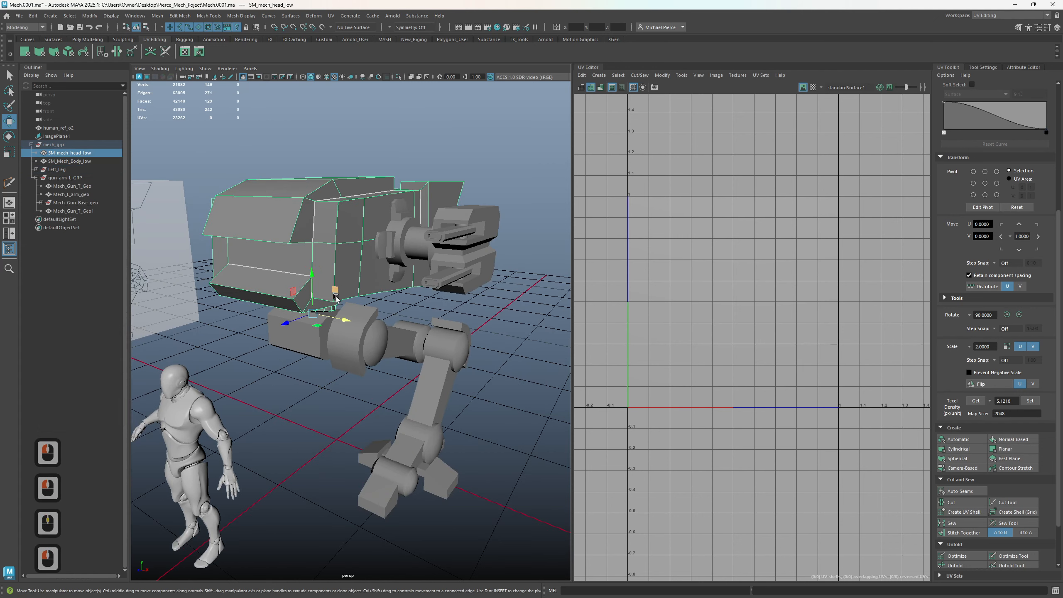
{"action": "left_click_drag", "start_coordinate": [269, 164], "coordinate": [482, 421]}
{"action": "left_click", "coordinate": [468, 241]}
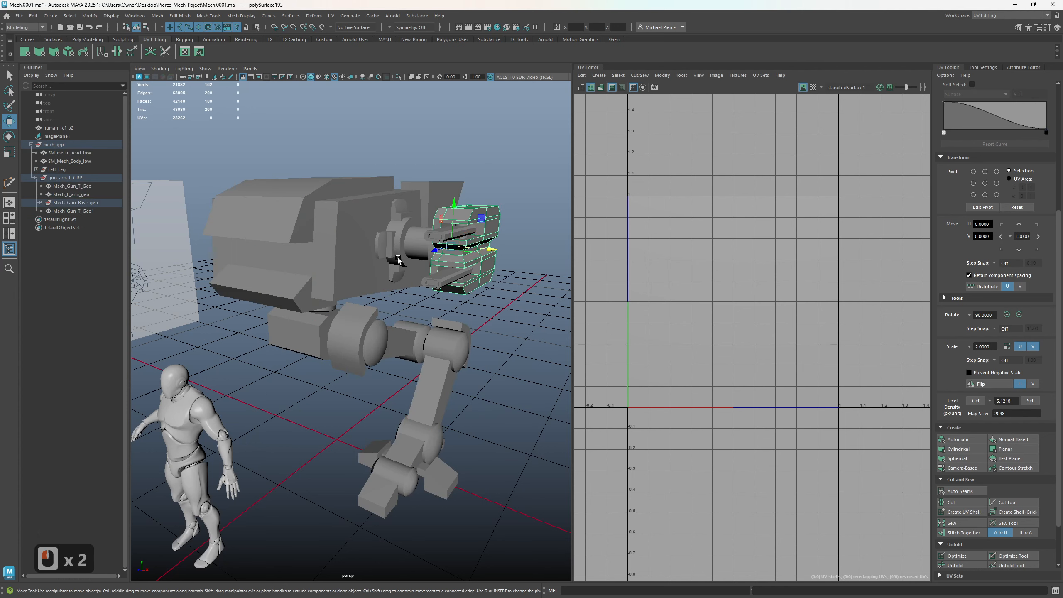
{"action": "left_click", "coordinate": [581, 75]}
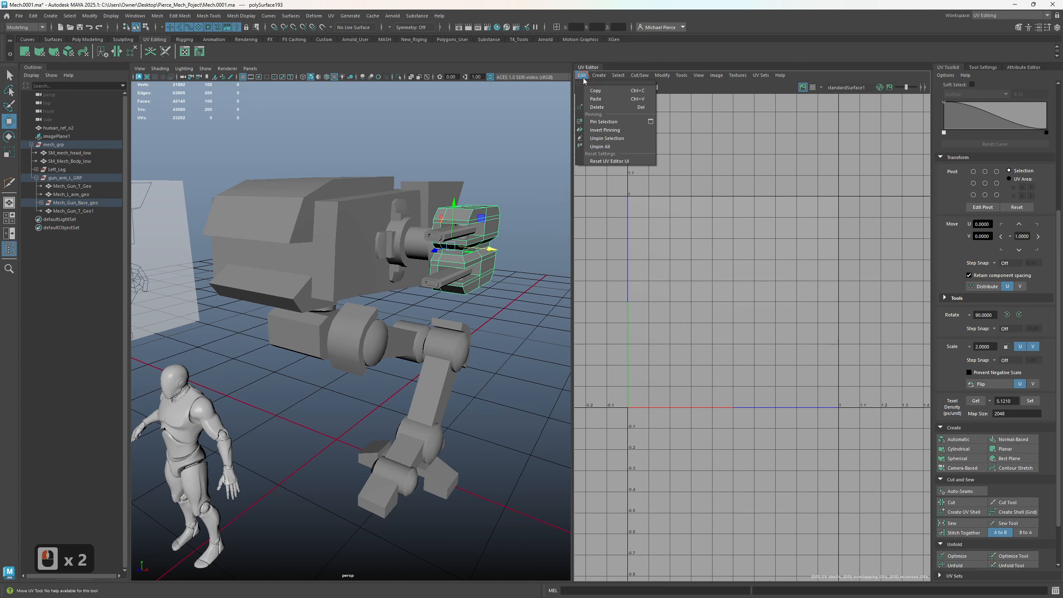
{"action": "left_click", "coordinate": [415, 373]}
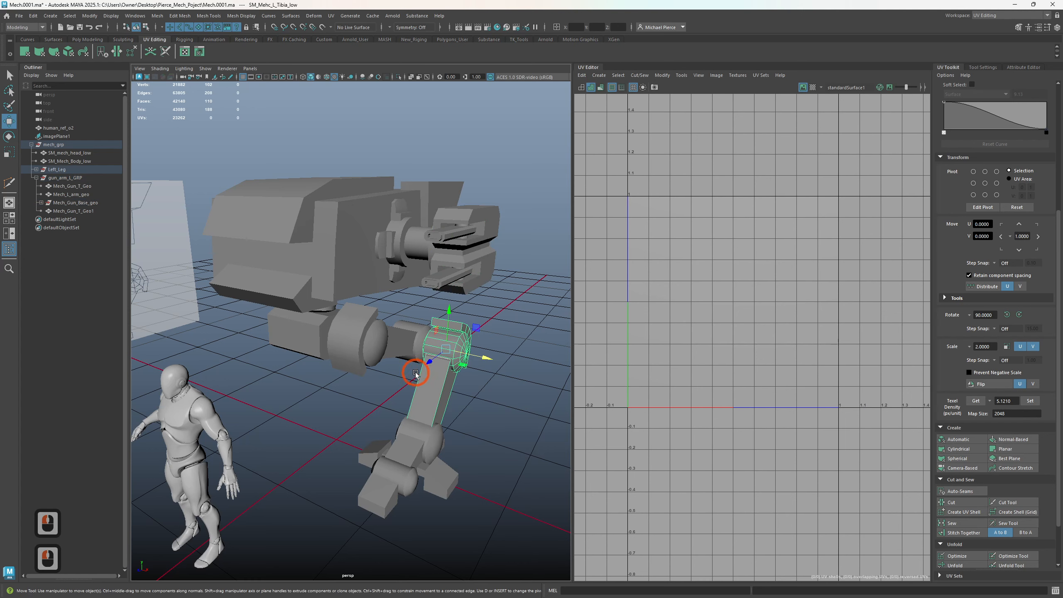
{"action": "left_click", "coordinate": [412, 457]}
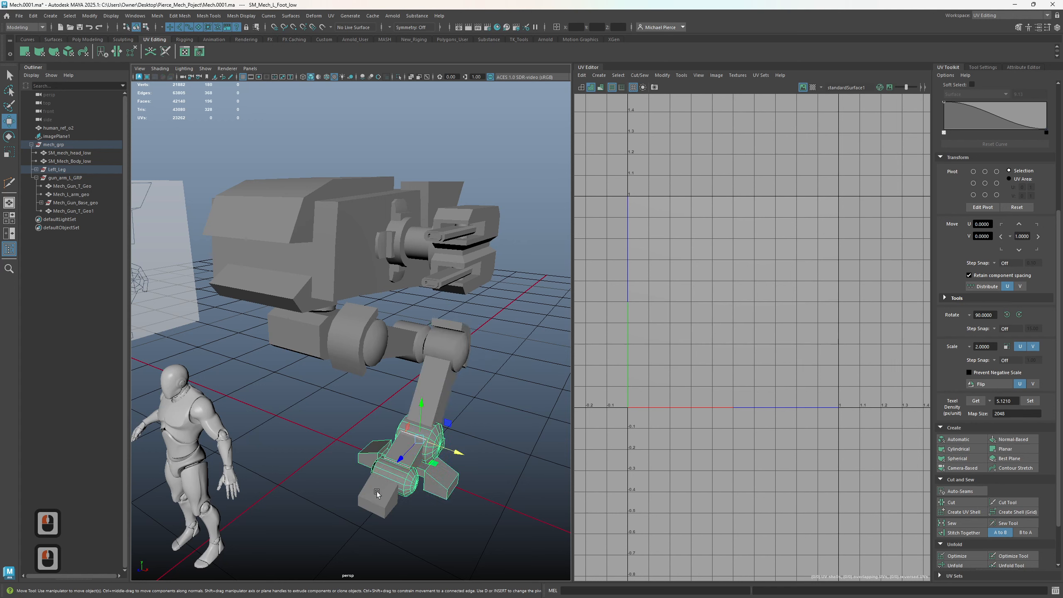
{"action": "left_click", "coordinate": [401, 477]}
- Create a polygon cube in front of the mech, move it clear of the leg, and select its top face
{"action": "left_click", "coordinate": [357, 354]}
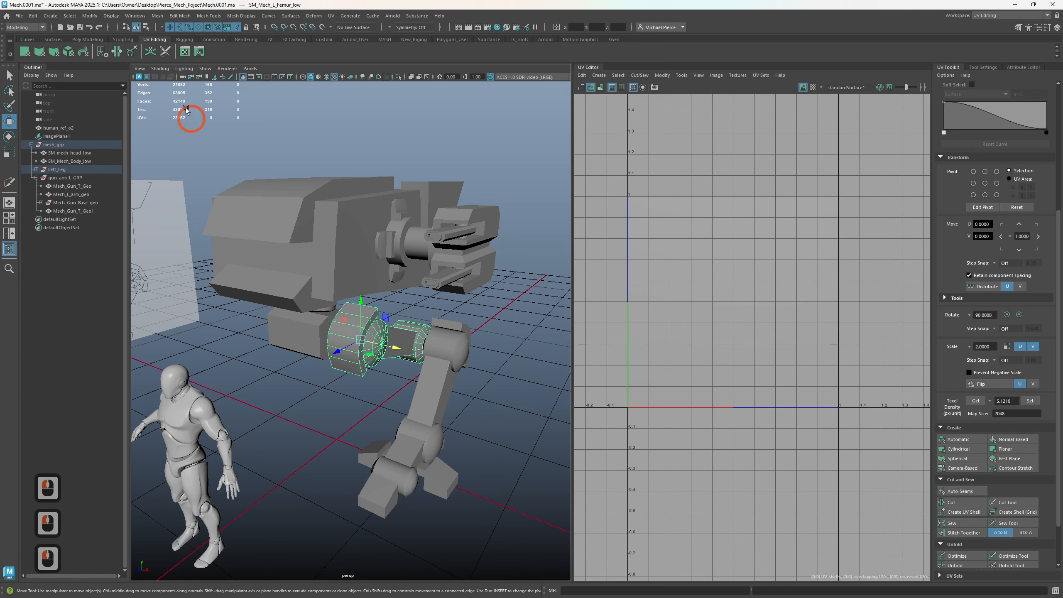
{"action": "left_click", "coordinate": [49, 39]}
{"action": "left_click", "coordinate": [75, 39]}
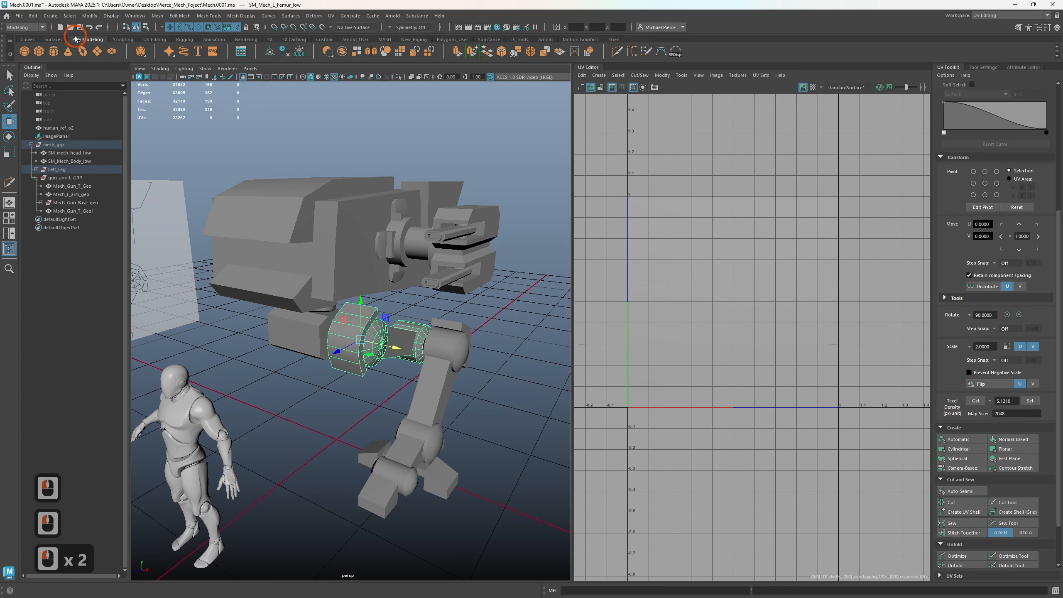
{"action": "left_click", "coordinate": [39, 51]}
{"action": "middle_click_drag", "start_coordinate": [456, 475], "coordinate": [358, 375], "text": "alt"}
{"action": "key", "text": "w"}
{"action": "left_click_drag", "start_coordinate": [267, 351], "coordinate": [416, 406]}
{"action": "right_click_drag", "start_coordinate": [416, 406], "coordinate": [420, 384]}
{"action": "left_click", "coordinate": [434, 366]}
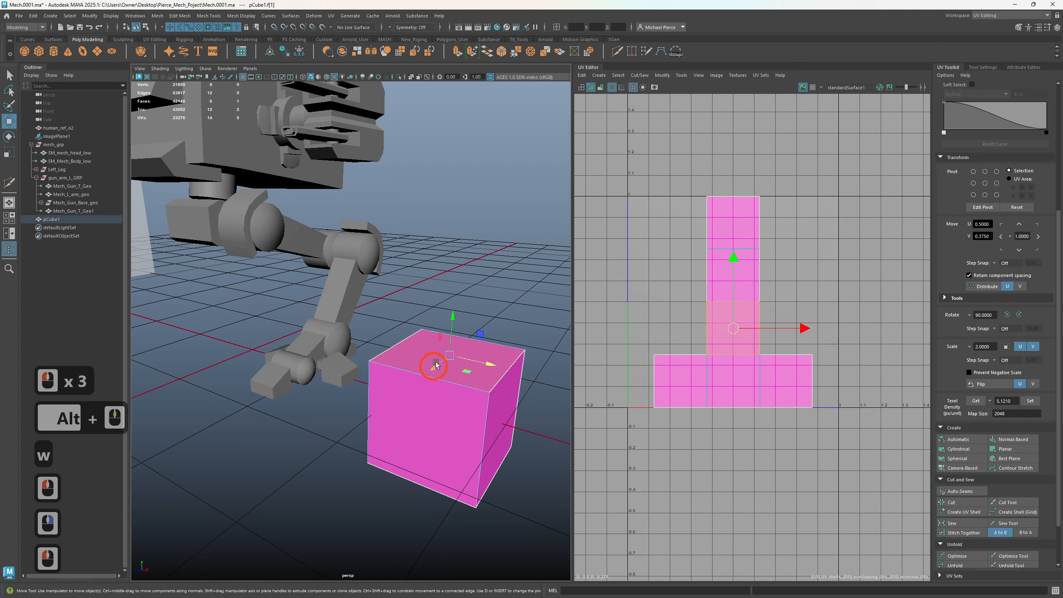
- Extrude the cube's top face upward, extrude an upper front face outward, and raise the new top face into a slanted block
{"action": "key", "text": "w"}
{"action": "left_click_drag", "start_coordinate": [449, 330], "coordinate": [461, 227], "text": "shift"}
{"action": "left_click", "coordinate": [438, 314], "text": "shift"}
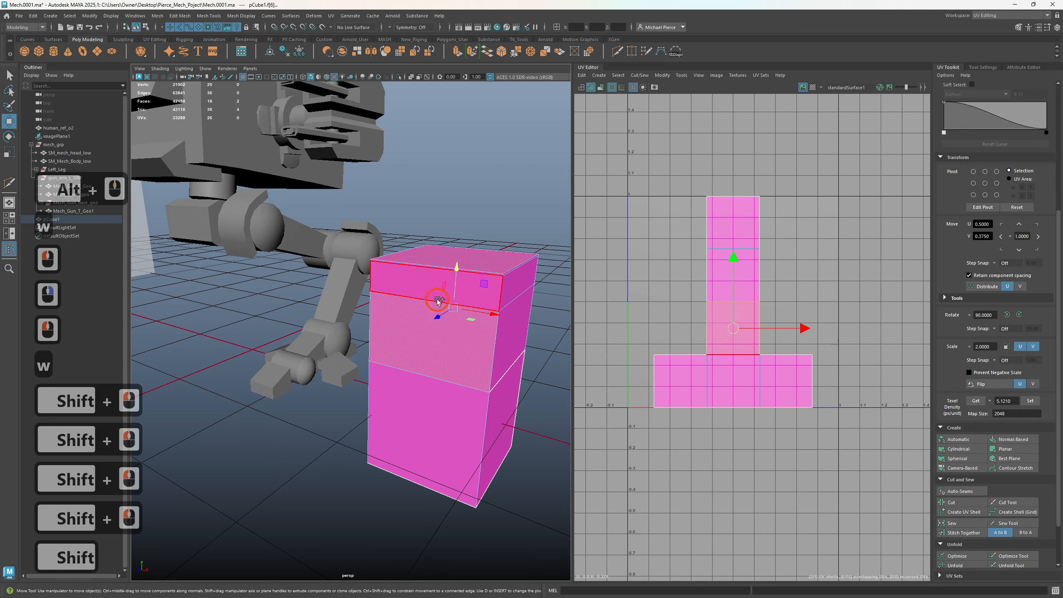
{"action": "left_click_drag", "start_coordinate": [439, 322], "coordinate": [418, 332], "text": "shift"}
{"action": "left_click", "coordinate": [468, 253]}
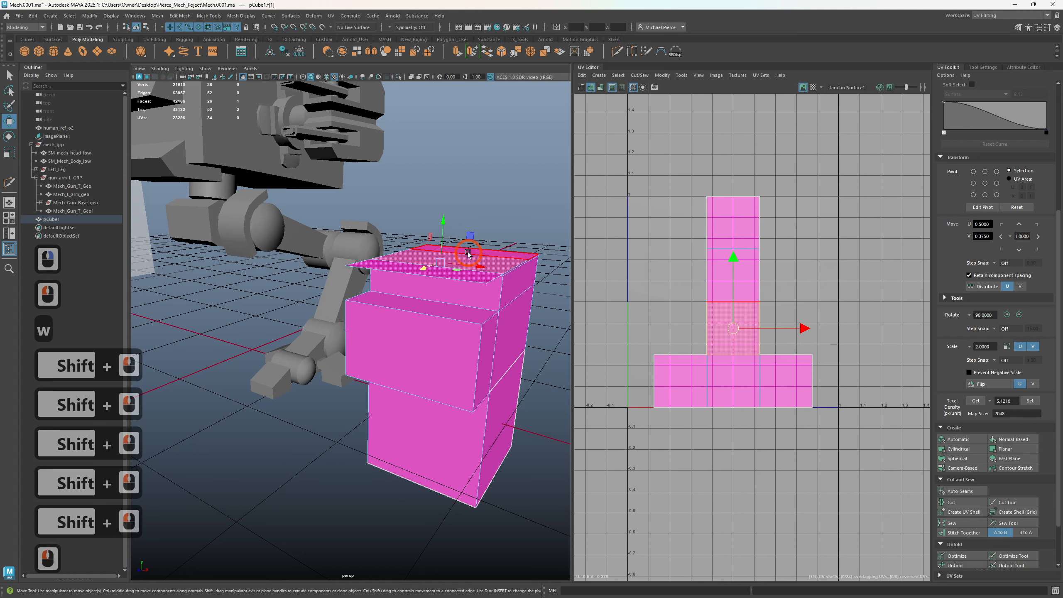
{"action": "left_click_drag", "start_coordinate": [438, 236], "coordinate": [446, 170]}
- Try face, edge, and object selection on the extruded cube, undoing the last edge operation, and browse its modelling commands
{"action": "left_click", "coordinate": [443, 260]}
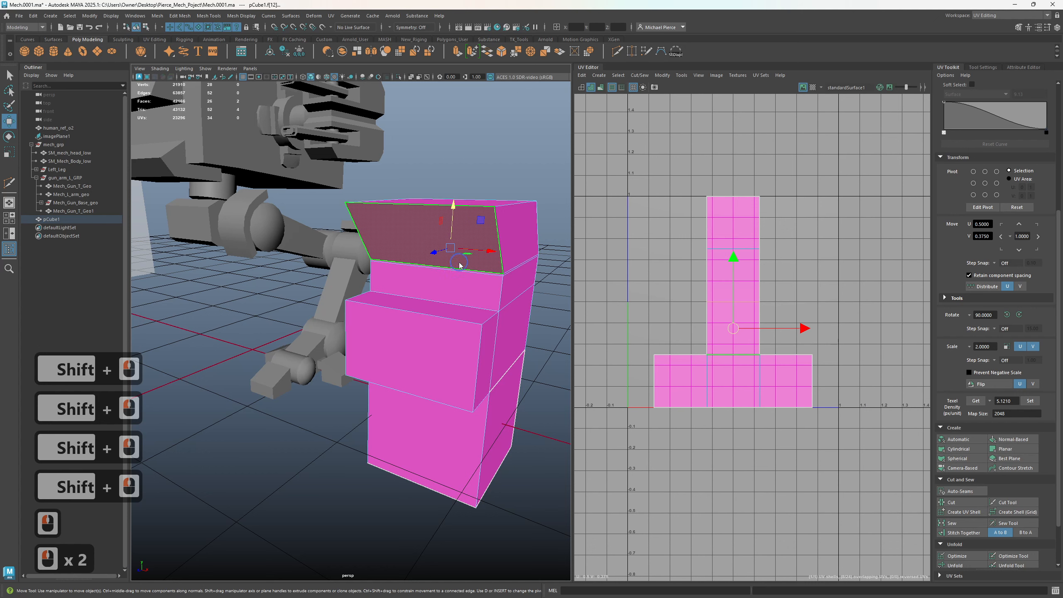
{"action": "right_click_drag", "start_coordinate": [473, 288], "coordinate": [480, 271]}
{"action": "double_click", "coordinate": [481, 271]}
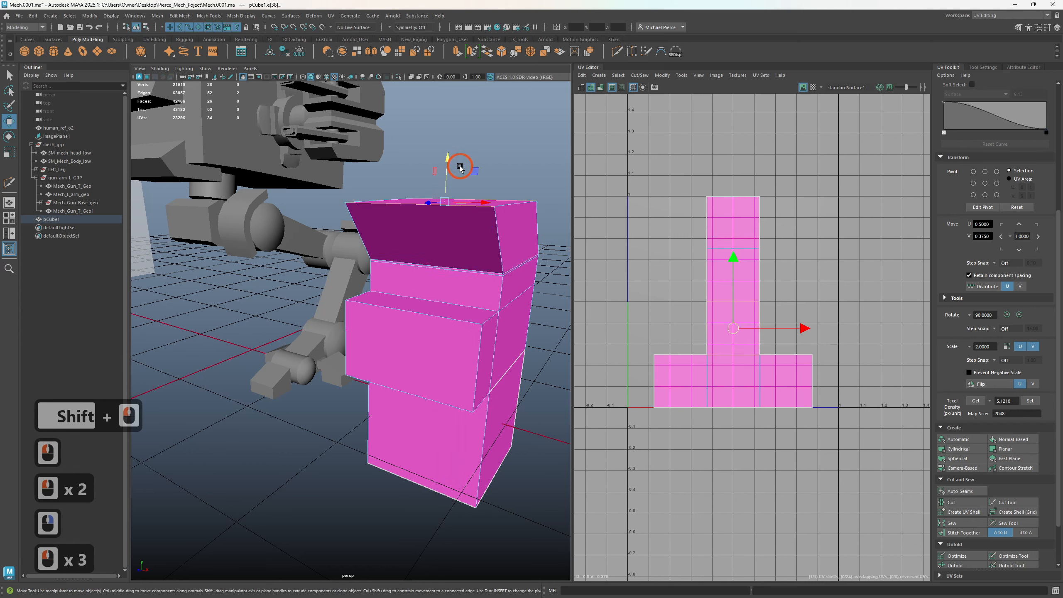
{"action": "key", "text": "ctrl+z"}
{"action": "right_click_drag", "start_coordinate": [462, 278], "coordinate": [496, 302]}
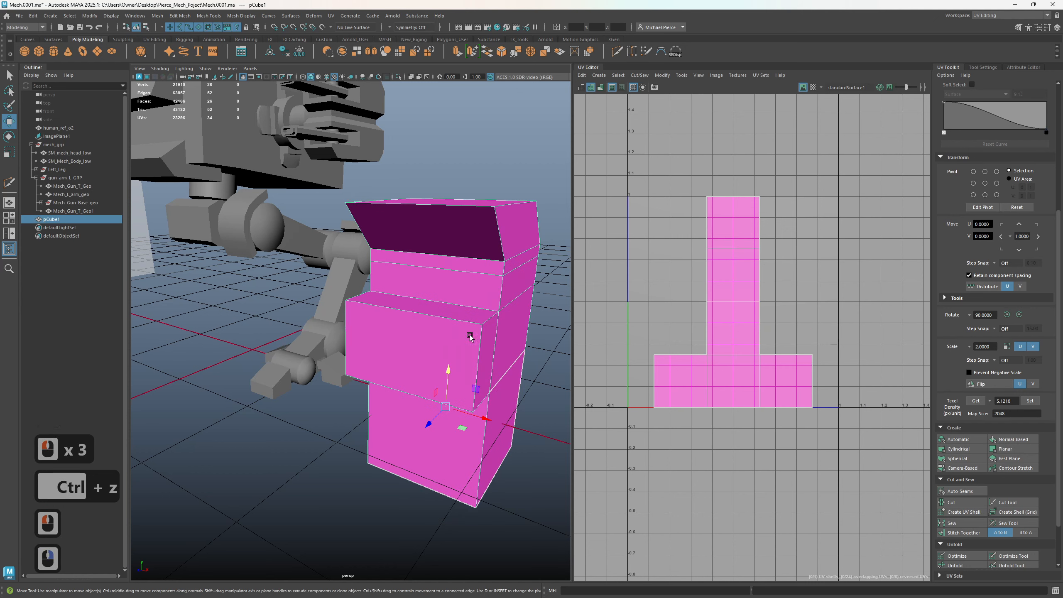
{"action": "right_click", "coordinate": [428, 310], "text": "shift"}
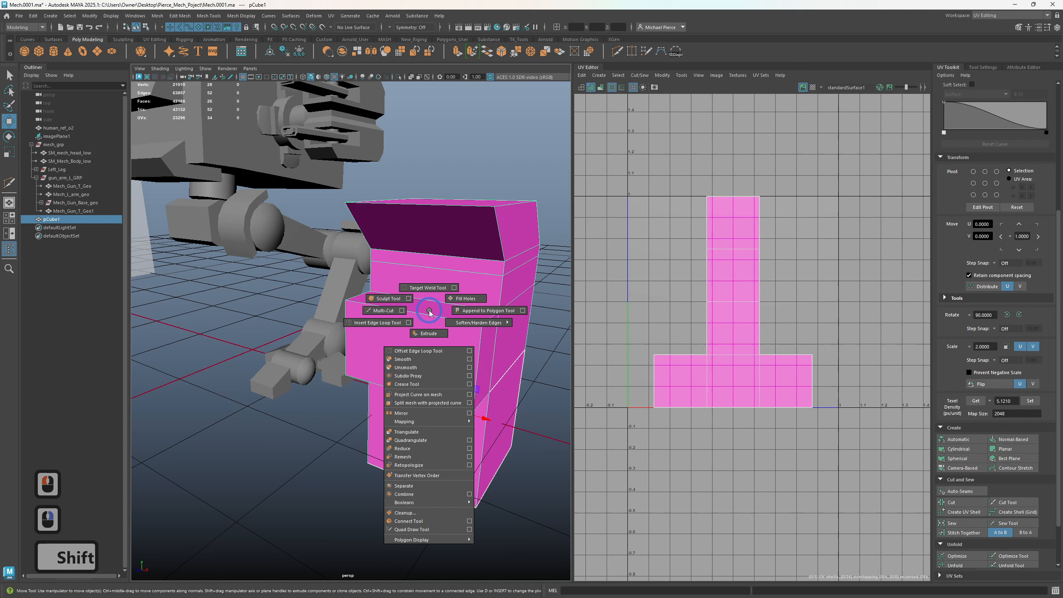
{"action": "right_click", "coordinate": [430, 311]}
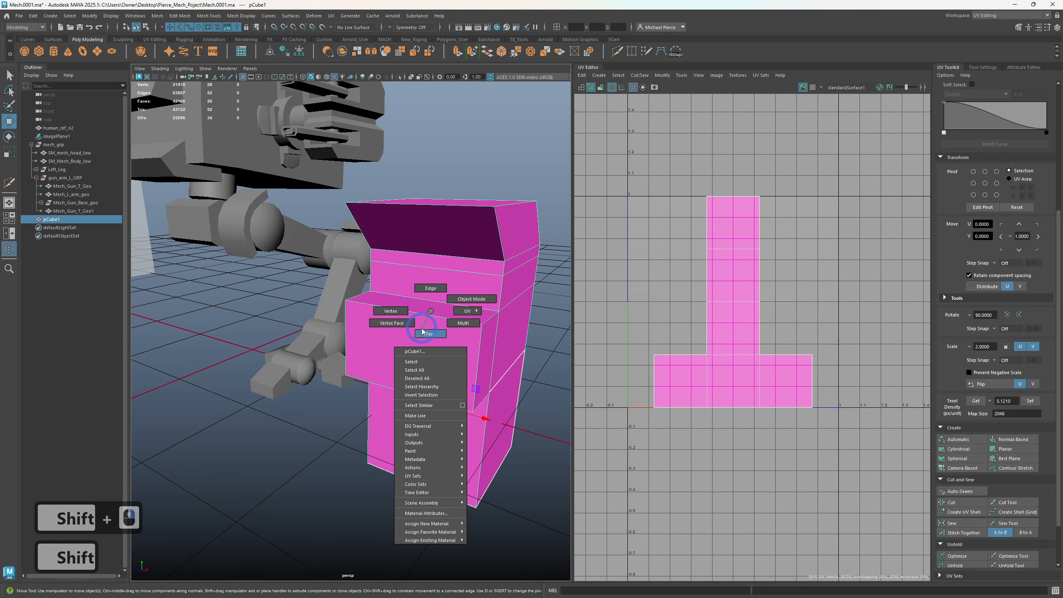
{"action": "right_click_drag", "start_coordinate": [422, 328], "coordinate": [427, 297]}
{"action": "left_click", "coordinate": [419, 320]}
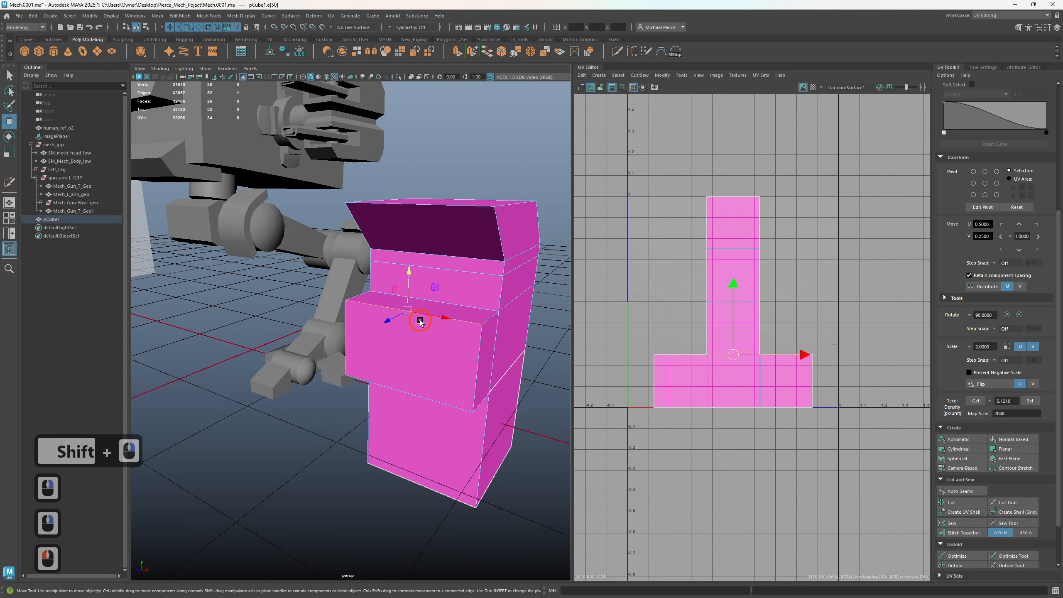
- Delete the front face of the cube's protruding block and display the shape with smooth mesh preview
{"action": "right_click", "coordinate": [423, 354]}
{"action": "right_click_drag", "start_coordinate": [420, 374], "coordinate": [421, 376]}
{"action": "left_click", "coordinate": [426, 368]}
{"action": "key", "text": "Delete"}
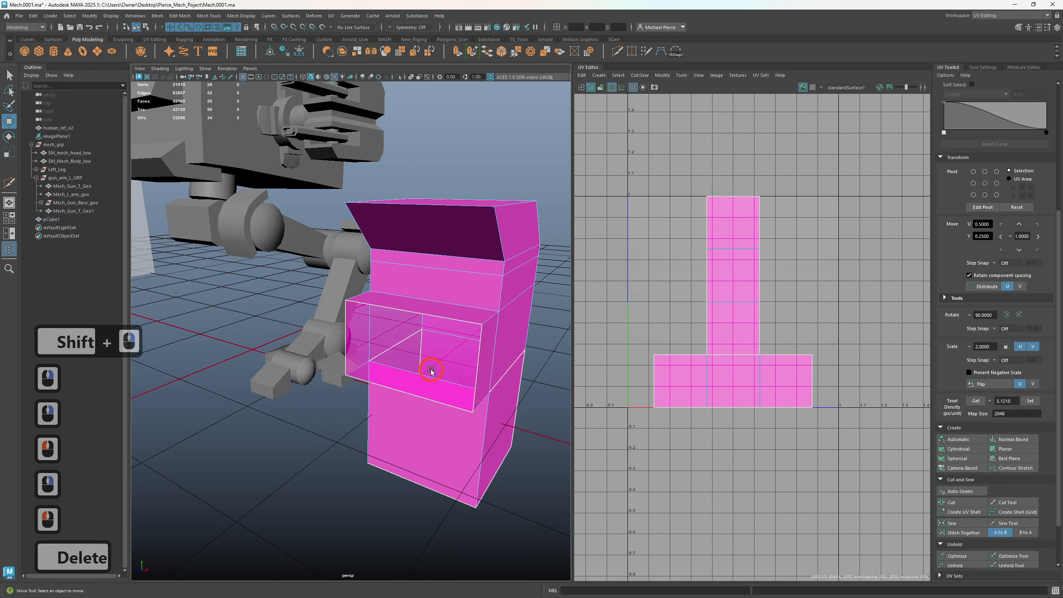
{"action": "left_click", "coordinate": [477, 351]}
{"action": "key", "text": "3"}
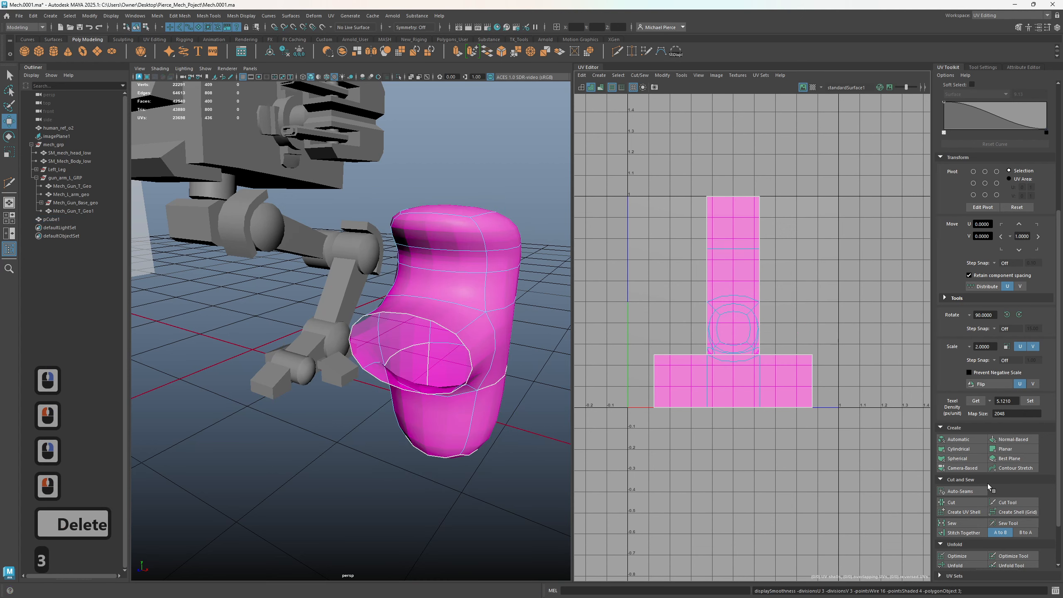
- Select all faces of the test shape and apply Smooth Faces with increased divisions
{"action": "left_click", "coordinate": [485, 354]}
{"action": "right_click", "coordinate": [437, 296], "text": "shift"}
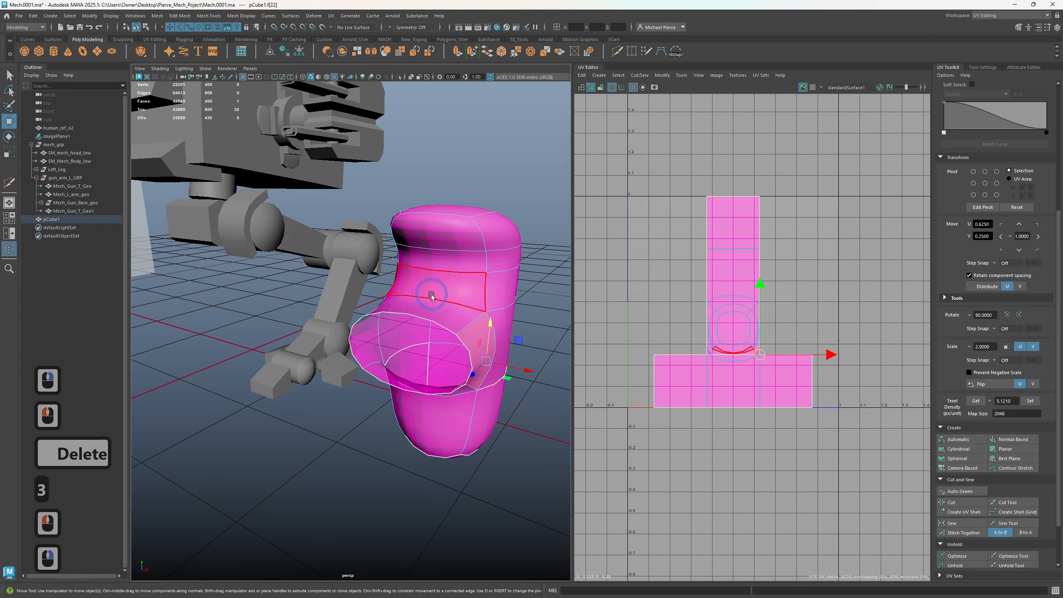
{"action": "right_click", "coordinate": [437, 295], "text": "shift"}
{"action": "left_click", "coordinate": [438, 296]}
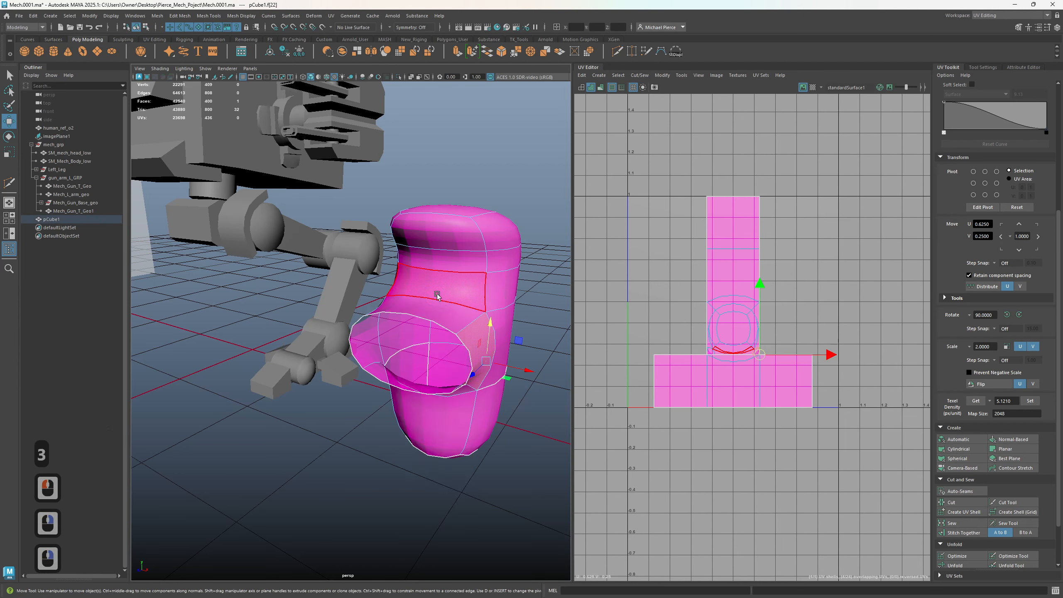
{"action": "double_click", "coordinate": [437, 296], "text": "shift"}
{"action": "right_click", "coordinate": [437, 300], "text": "shift"}
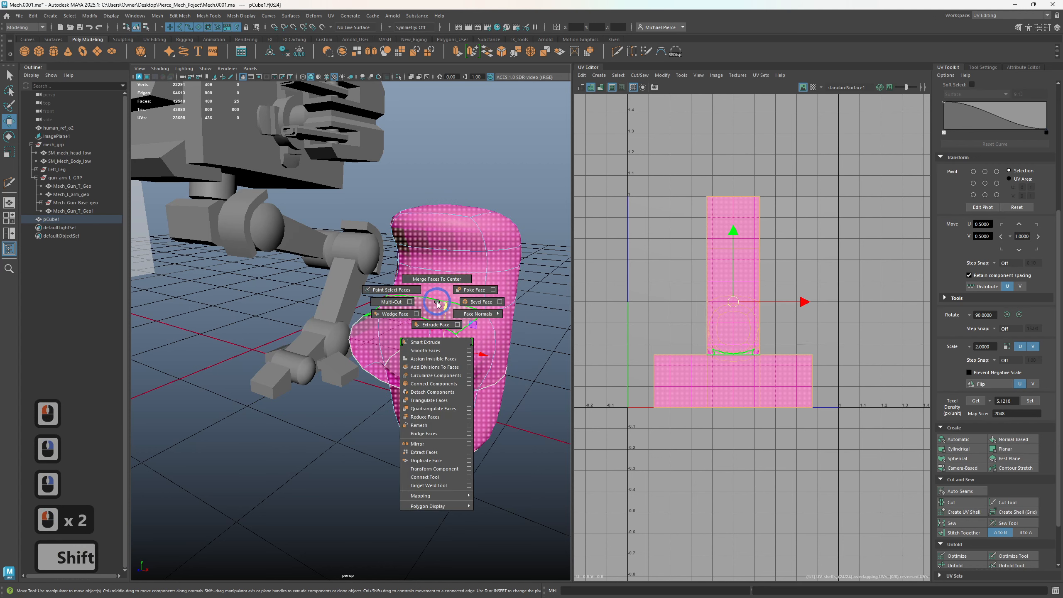
{"action": "left_click", "coordinate": [426, 352], "text": "shift"}
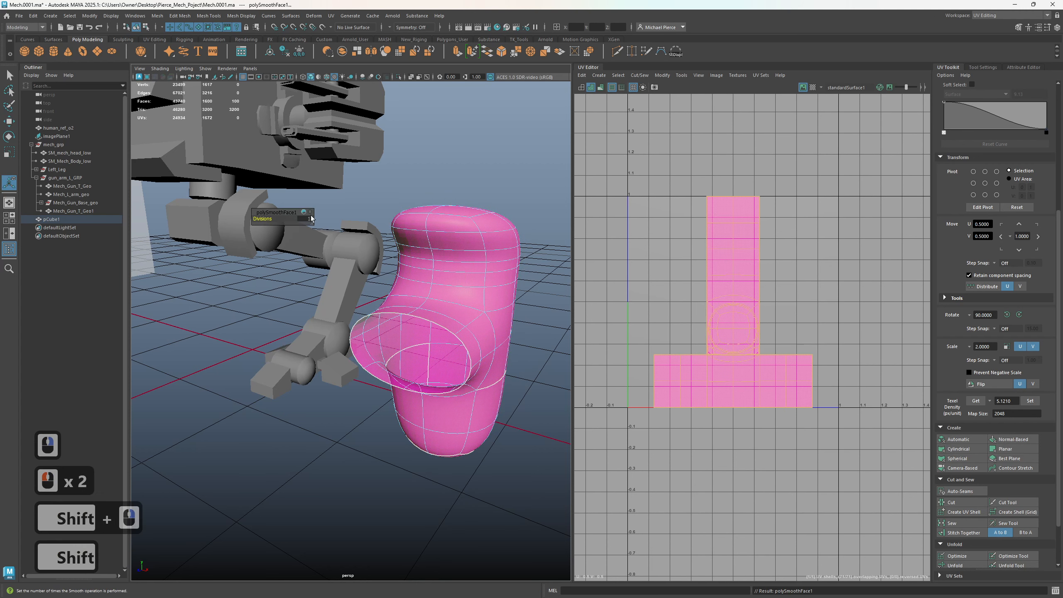
{"action": "left_click_drag", "start_coordinate": [263, 219], "coordinate": [272, 221]}
- Select the smoothed test shape's whole UV shell and unfold it
{"action": "left_click", "coordinate": [447, 282]}
{"action": "left_click", "coordinate": [413, 302]}
{"action": "scroll", "coordinate": [751, 328], "scroll_direction": "up", "scroll_amount": 3}
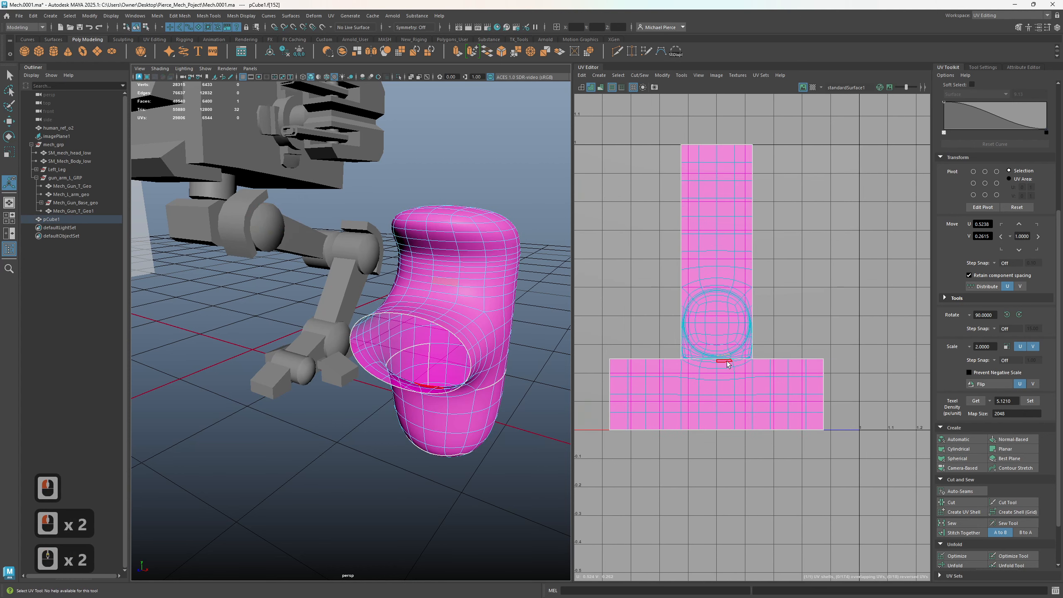
{"action": "scroll", "coordinate": [610, 293], "scroll_direction": "down", "scroll_amount": 4}
{"action": "right_click_drag", "start_coordinate": [665, 294], "coordinate": [649, 269]}
{"action": "left_click", "coordinate": [666, 307]}
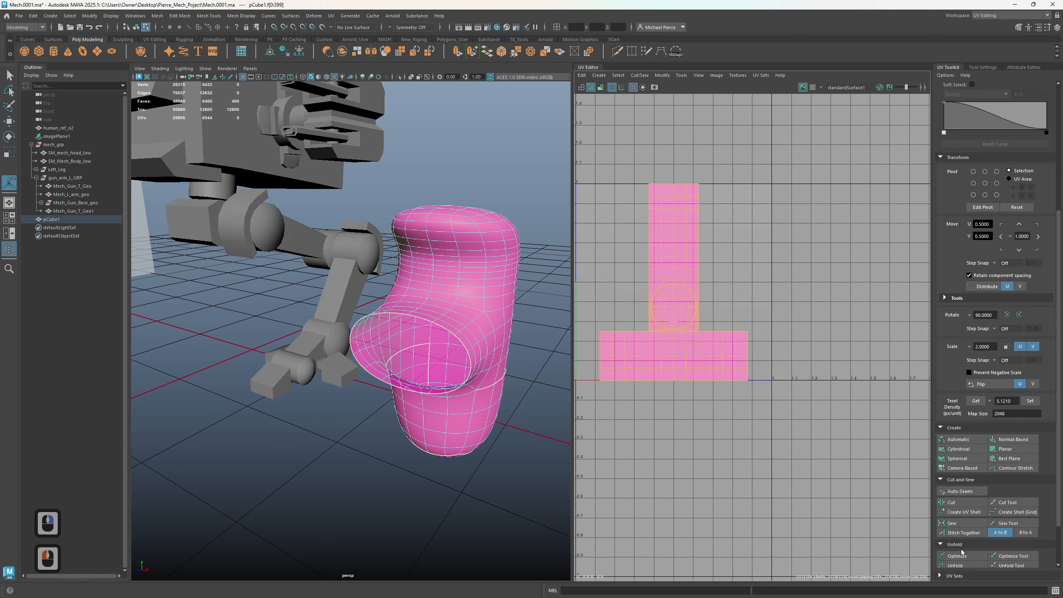
{"action": "left_click", "coordinate": [962, 564]}
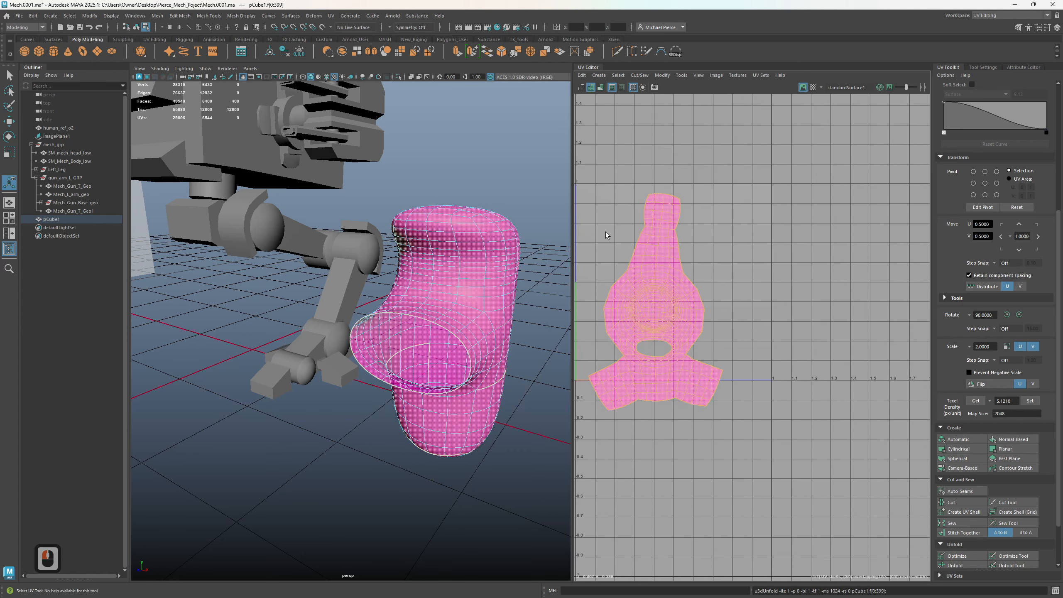
- Delete the test shape's selected faces and remove the leftover pCube1 piece beside the mech
{"action": "scroll", "coordinate": [429, 299], "scroll_direction": "down", "scroll_amount": 2}
{"action": "right_click_drag", "start_coordinate": [426, 301], "coordinate": [424, 280]}
{"action": "key", "text": "Delete"}
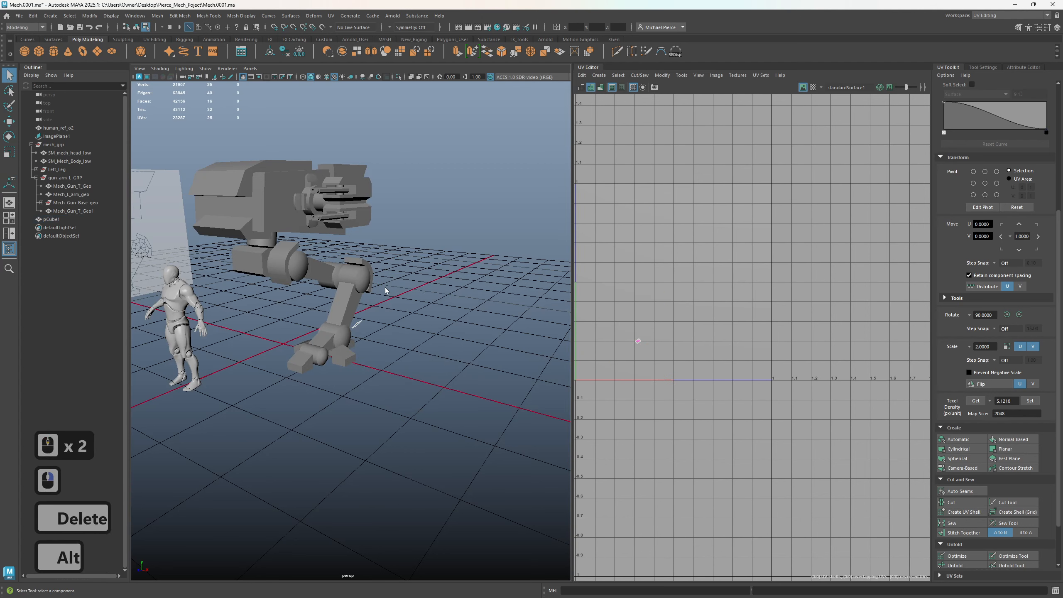
{"action": "left_click_drag", "start_coordinate": [418, 289], "coordinate": [422, 392], "text": "alt"}
{"action": "right_click_drag", "start_coordinate": [422, 391], "coordinate": [368, 379], "text": "alt"}
{"action": "left_click_drag", "start_coordinate": [280, 420], "coordinate": [373, 444], "text": "alt"}
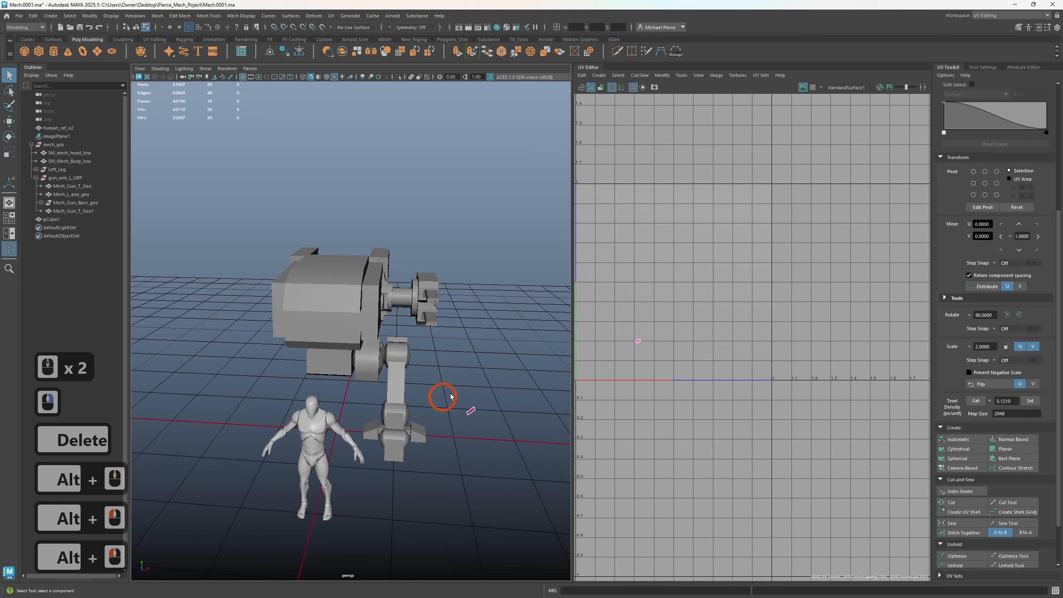
{"action": "right_click_drag", "start_coordinate": [452, 361], "coordinate": [500, 339]}
{"action": "left_click_drag", "start_coordinate": [421, 382], "coordinate": [487, 444]}
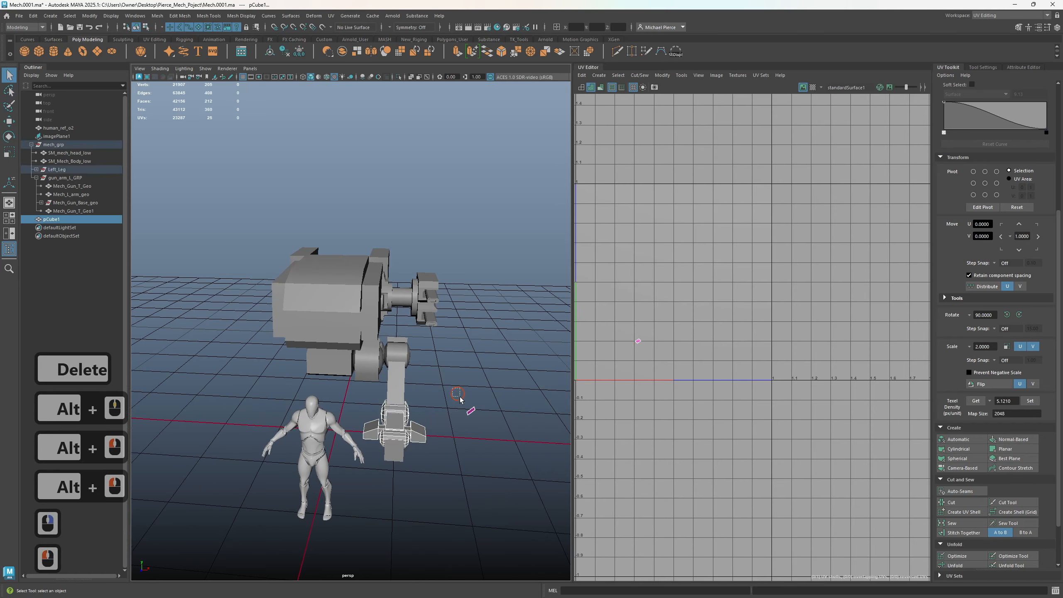
{"action": "left_click_drag", "start_coordinate": [460, 397], "coordinate": [477, 428]}
{"action": "key", "text": "Delete"}
- Select the SM_mech_head_low mesh and create its UVs with an Automatic projection
{"action": "scroll", "coordinate": [435, 427], "scroll_direction": "up", "scroll_amount": 3}
{"action": "left_click_drag", "start_coordinate": [408, 427], "coordinate": [347, 396], "text": "alt"}
{"action": "middle_click_drag", "start_coordinate": [346, 397], "coordinate": [363, 363], "text": "alt"}
{"action": "left_click", "coordinate": [320, 214]}
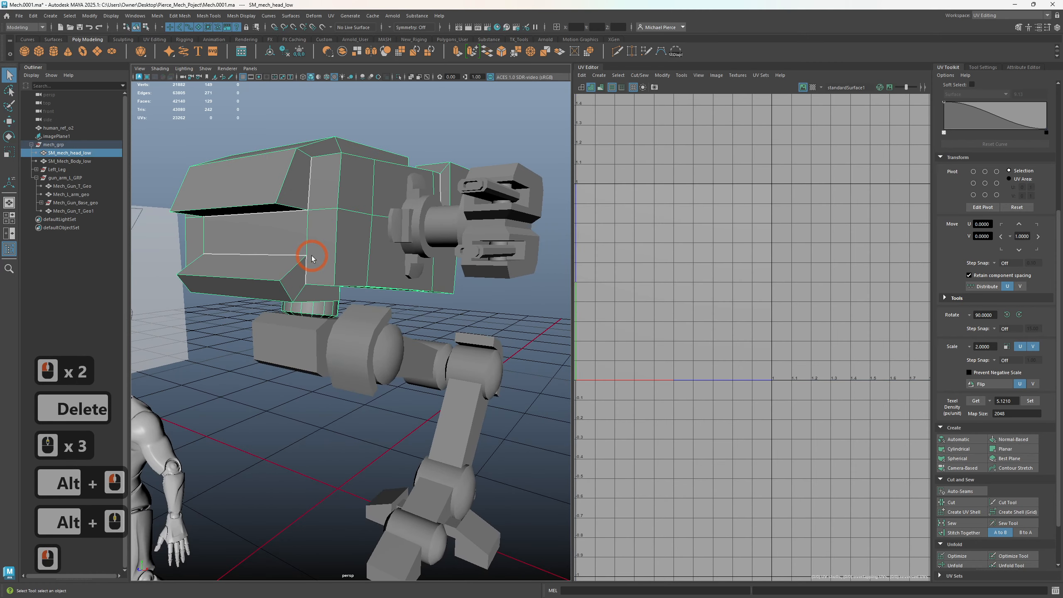
{"action": "scroll", "coordinate": [753, 239], "scroll_direction": "down", "scroll_amount": 3}
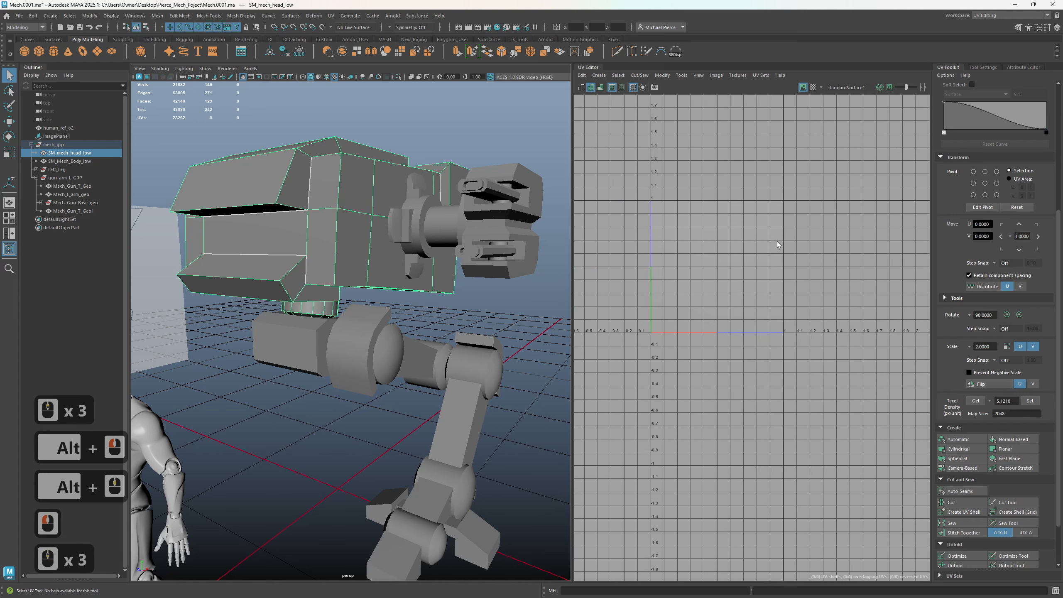
{"action": "middle_click_drag", "start_coordinate": [787, 333], "coordinate": [815, 339], "text": "alt"}
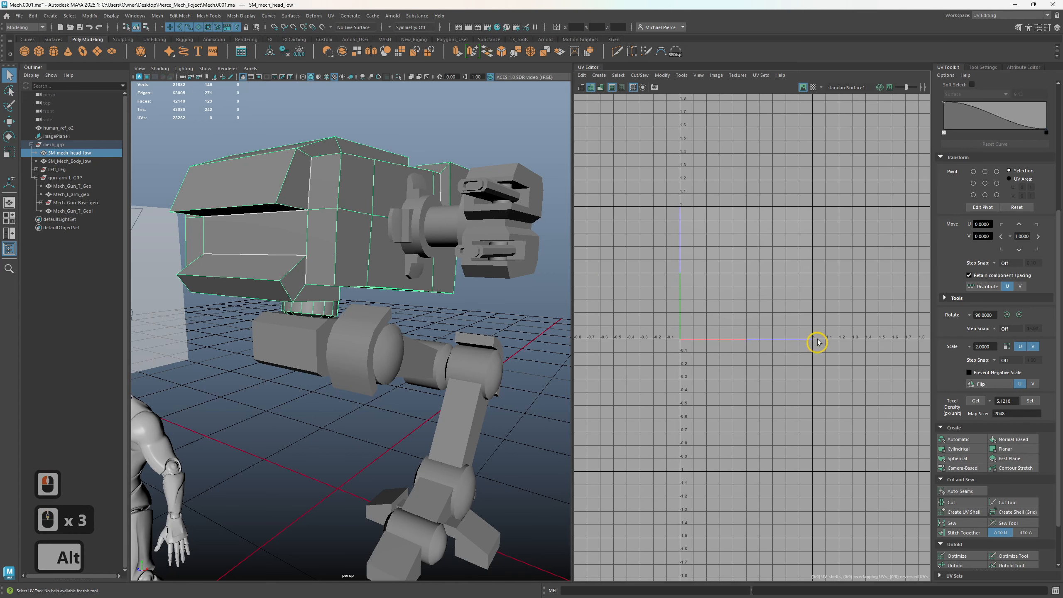
{"action": "left_click", "coordinate": [958, 439]}
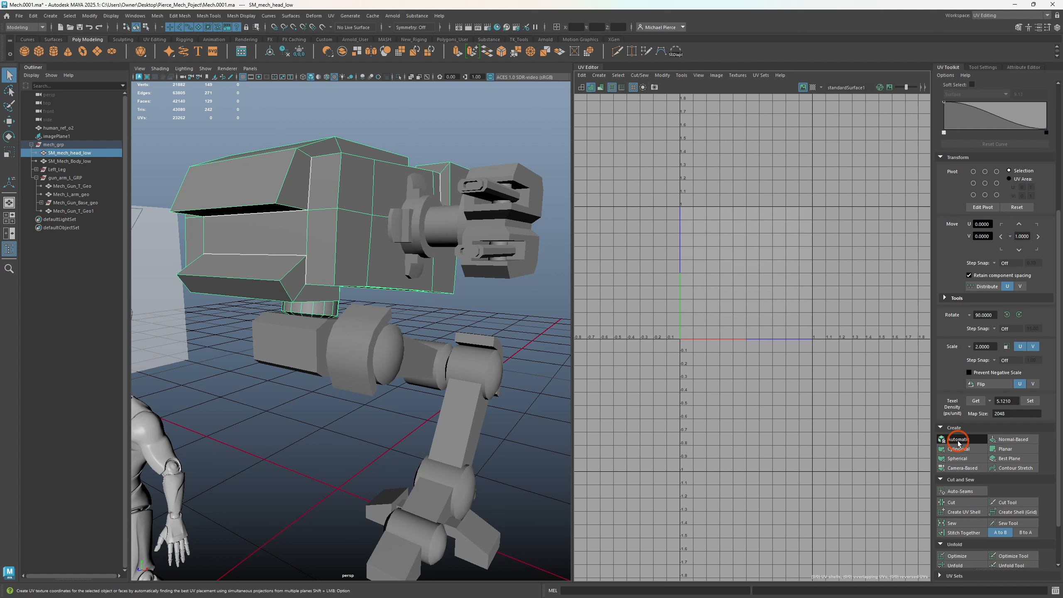
{"action": "left_click", "coordinate": [897, 384]}
{"action": "scroll", "coordinate": [733, 279], "scroll_direction": "up", "scroll_amount": 1}
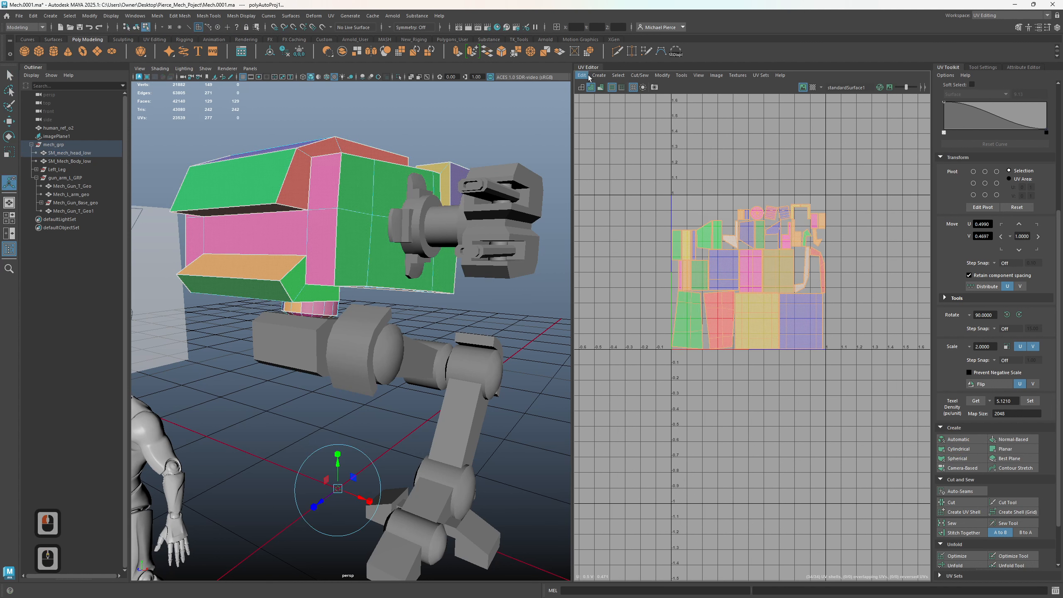
- Compare the wireframe, shaded, and multicolour UV shell displays, and examine the coloured shells on the mech's head
{"action": "left_click", "coordinate": [582, 89]}
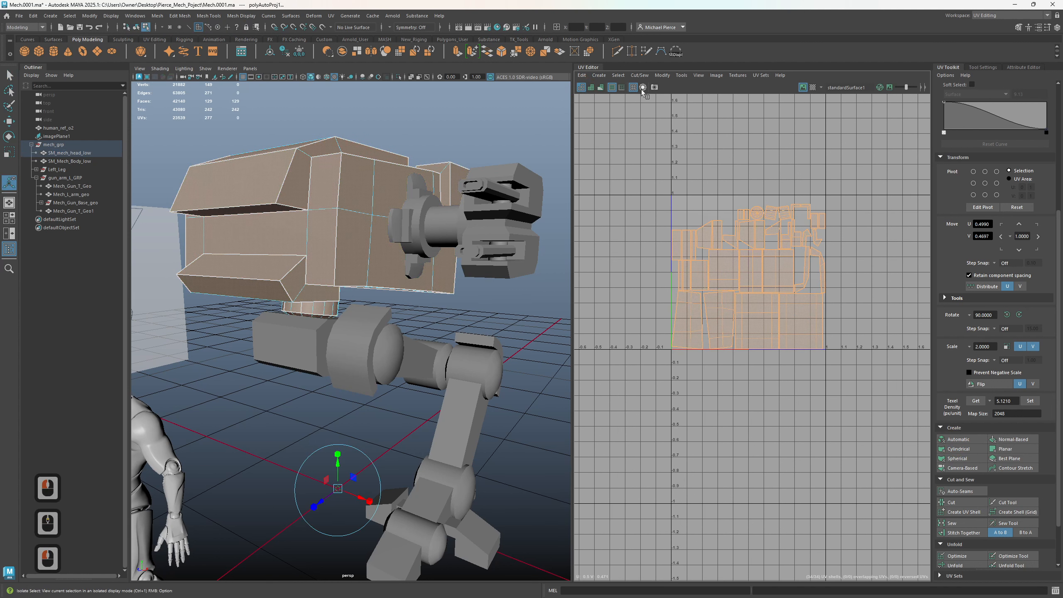
{"action": "left_click", "coordinate": [591, 88]}
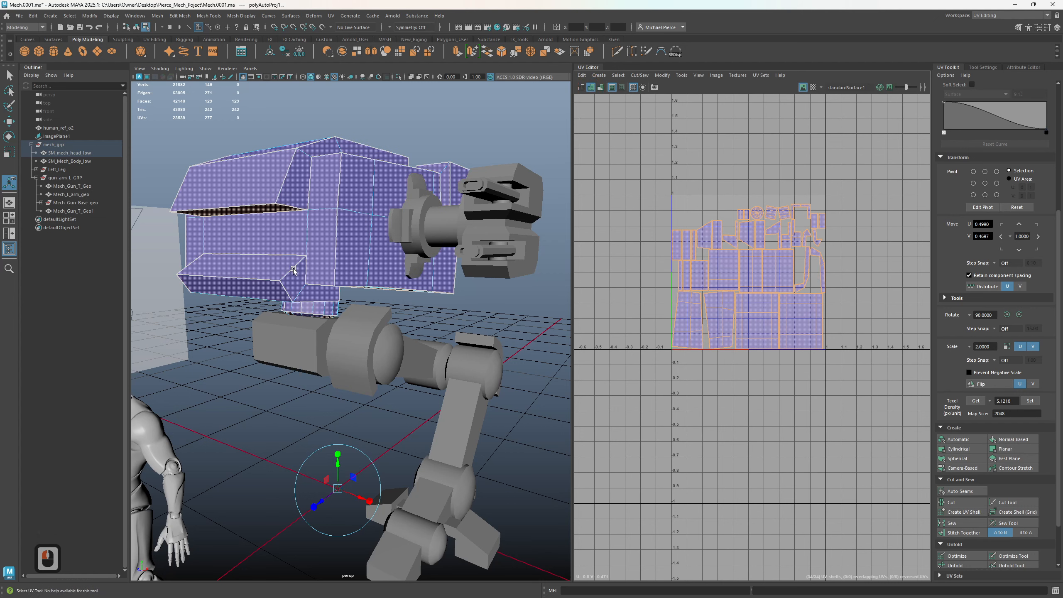
{"action": "right_click", "coordinate": [594, 86]}
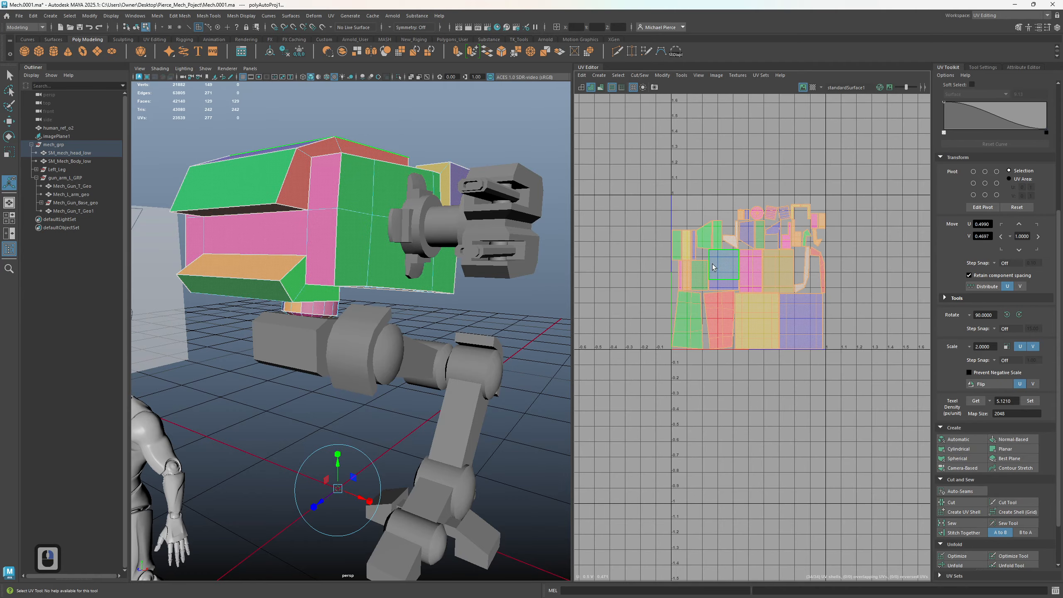
{"action": "left_click_drag", "start_coordinate": [367, 282], "coordinate": [359, 303], "text": "alt"}
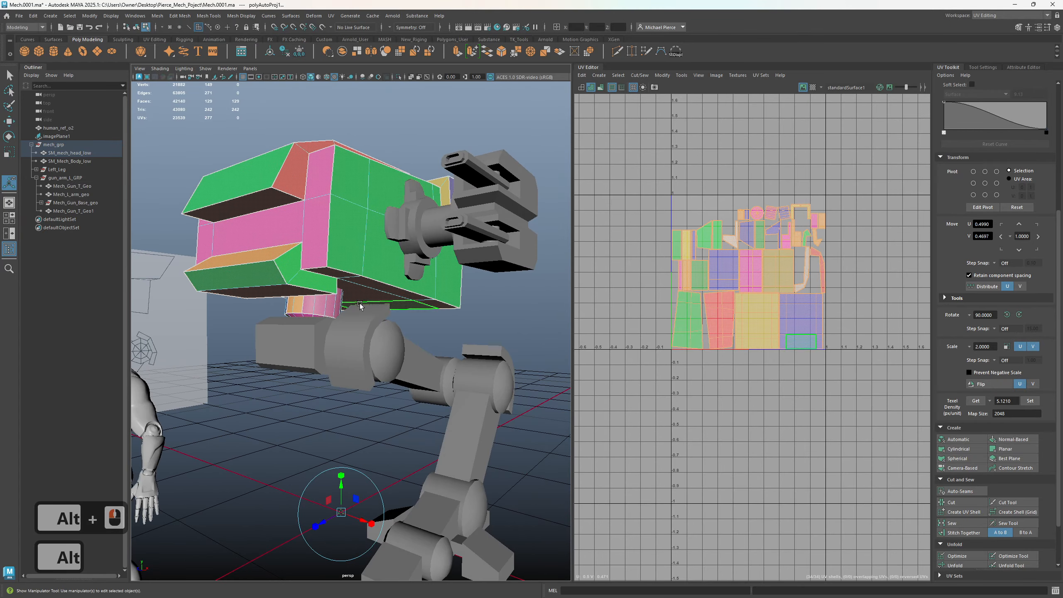
- Stitch the small orange and blue neck-cylinder UV shells onto the tilted blue shell along their shared edges
{"action": "scroll", "coordinate": [733, 303], "scroll_direction": "up", "scroll_amount": 10}
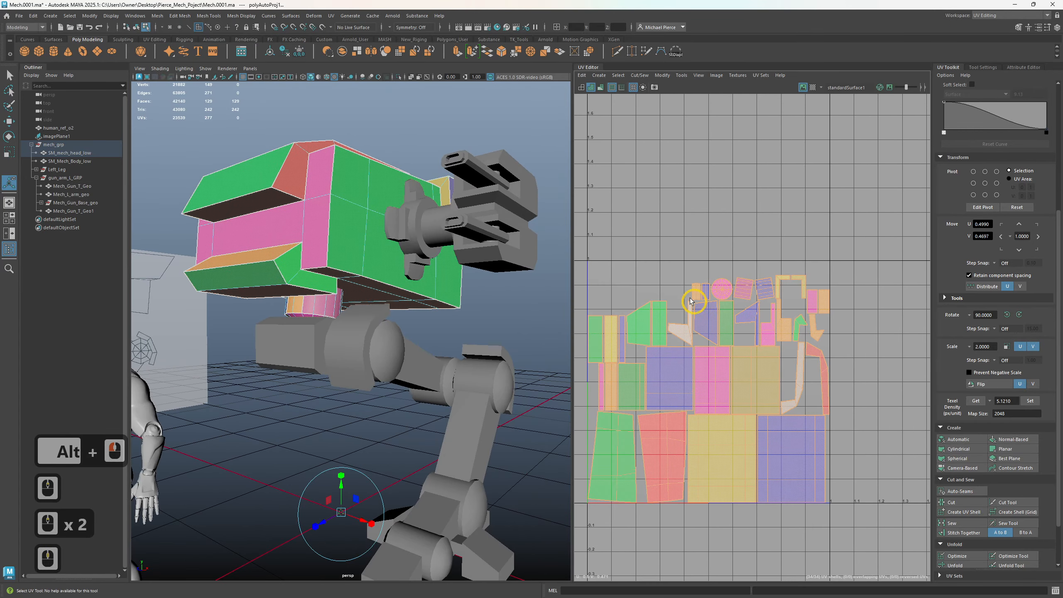
{"action": "right_click_drag", "start_coordinate": [691, 299], "coordinate": [696, 267]}
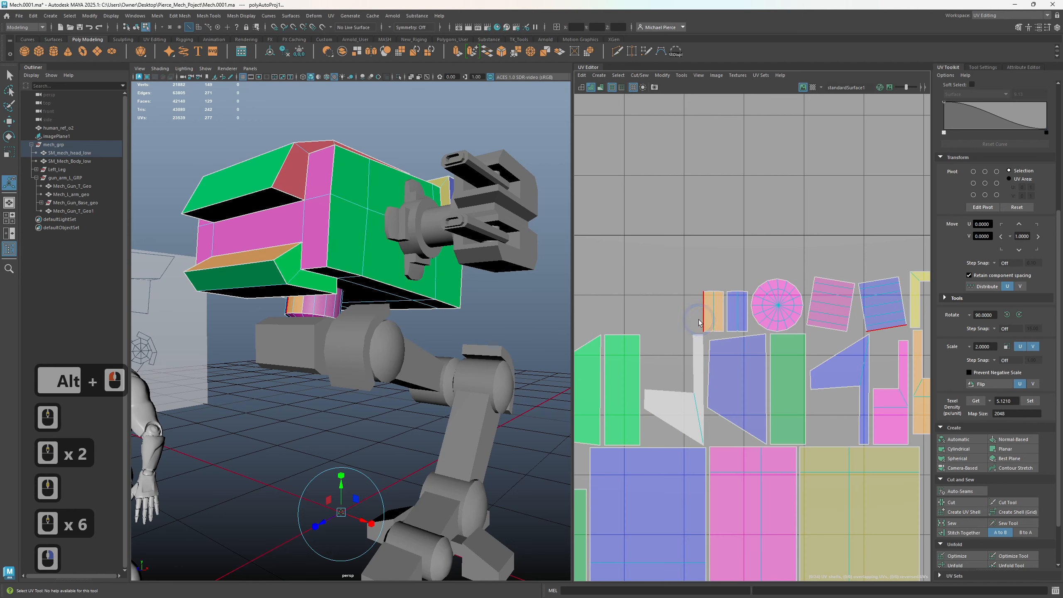
{"action": "left_click", "coordinate": [697, 317]}
{"action": "right_click_drag", "start_coordinate": [666, 213], "coordinate": [663, 236], "text": "shift"}
{"action": "left_click", "coordinate": [870, 282]}
{"action": "right_click_drag", "start_coordinate": [777, 205], "coordinate": [778, 230], "text": "shift"}
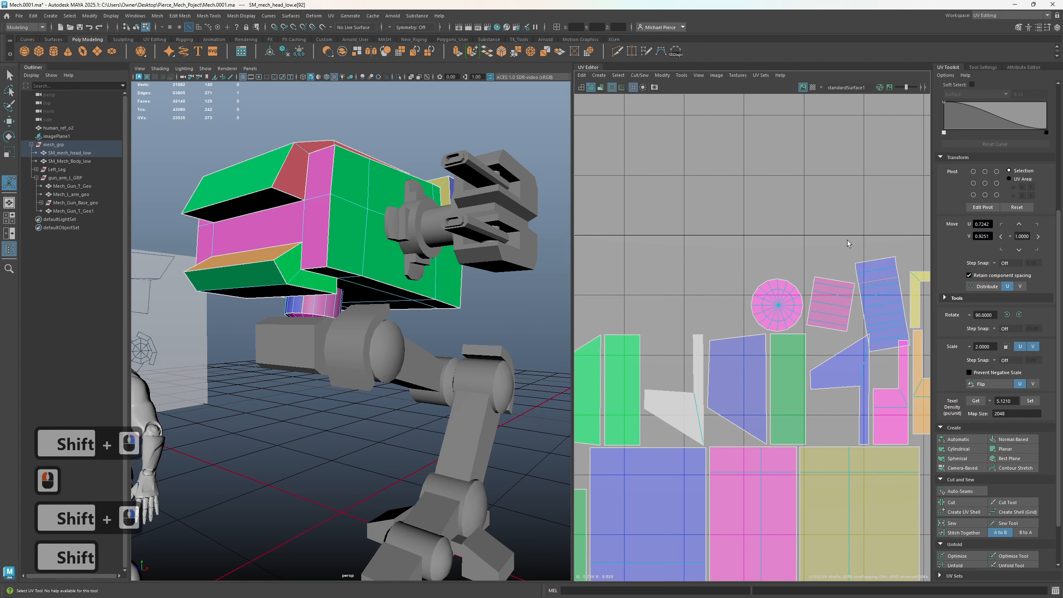
- Stitch the remaining pink and blue neck-cylinder UV shells together along their shared edge to form one long strip
{"action": "left_click", "coordinate": [871, 237]}
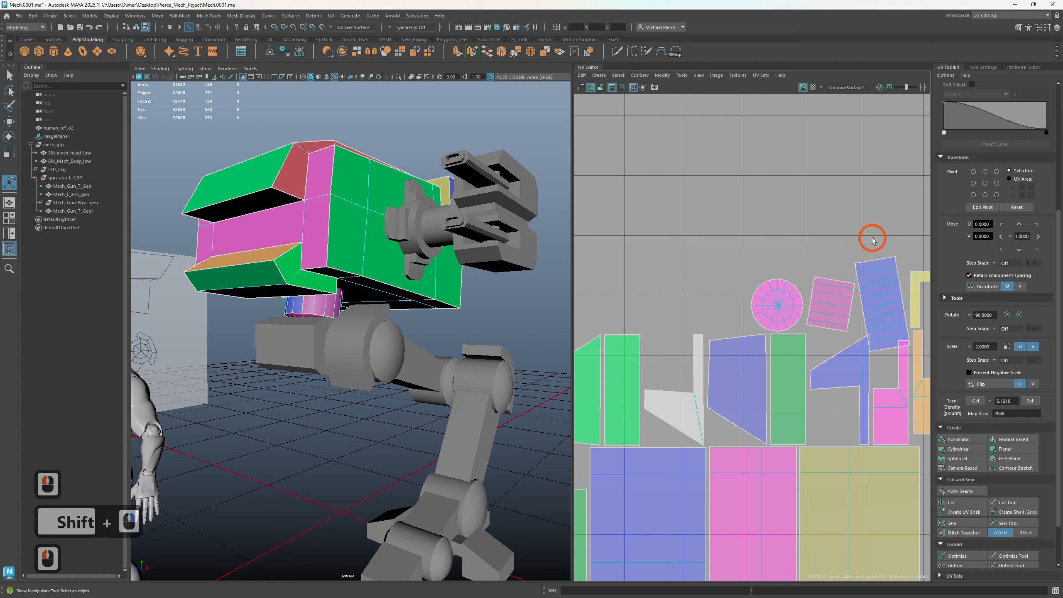
{"action": "mouse_move", "coordinate": [863, 240]}
{"action": "right_mouse_down", "text": "shift"}
{"action": "mouse_move", "coordinate": [854, 273]}
{"action": "mouse_move", "coordinate": [866, 262]}
{"action": "right_mouse_up", "text": "shift"}
{"action": "left_click", "coordinate": [869, 259]}
{"action": "right_click_drag", "start_coordinate": [837, 226], "coordinate": [849, 241], "text": "shift"}
{"action": "left_click", "coordinate": [835, 221]}
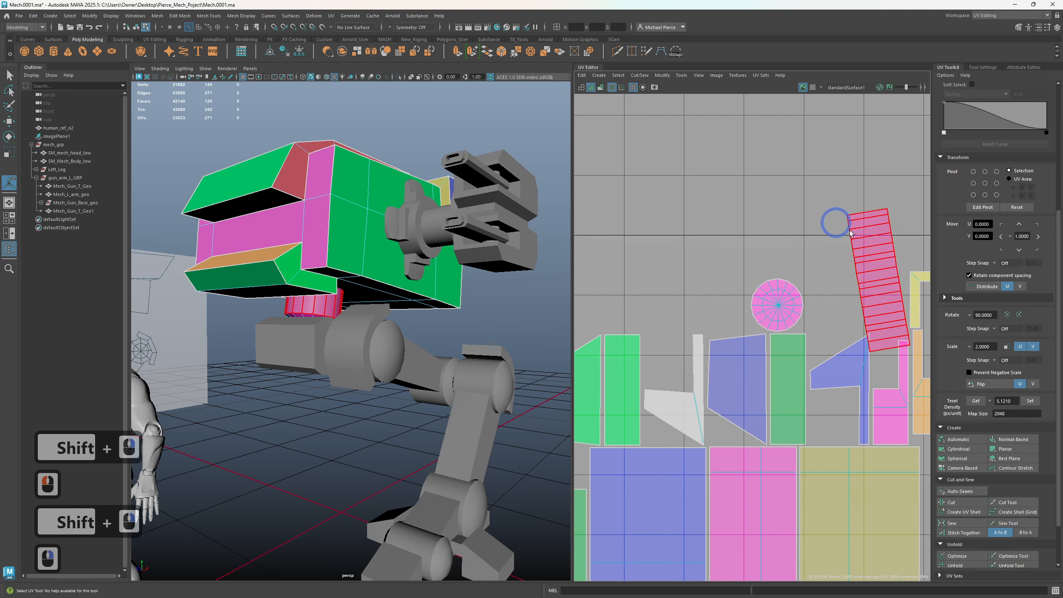
- Rotate the neck-cylinder strip until it lies horizontally and place it above the other shells, beside the round cap shell
{"action": "left_click", "coordinate": [874, 256]}
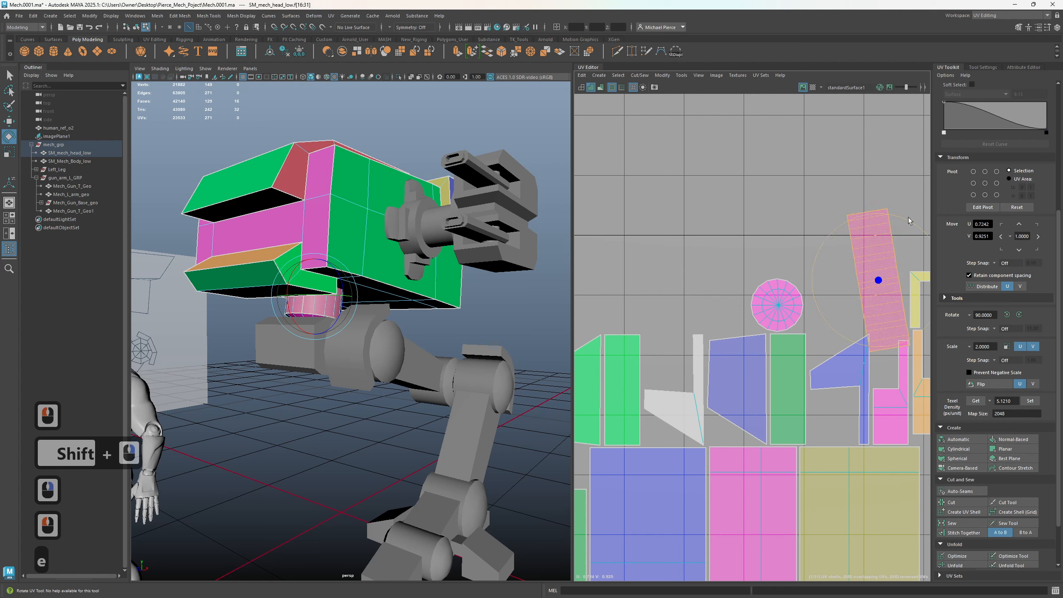
{"action": "left_click", "coordinate": [805, 214]}
{"action": "key", "text": "w"}
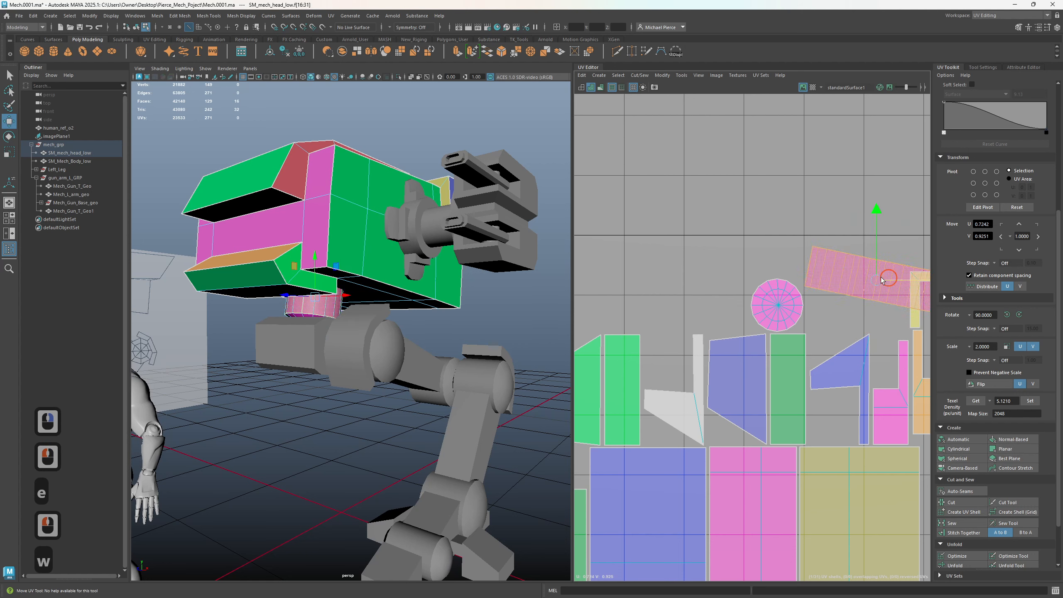
{"action": "left_click_drag", "start_coordinate": [888, 237], "coordinate": [755, 238]}
{"action": "key", "text": "e"}
{"action": "left_click", "coordinate": [777, 238]}
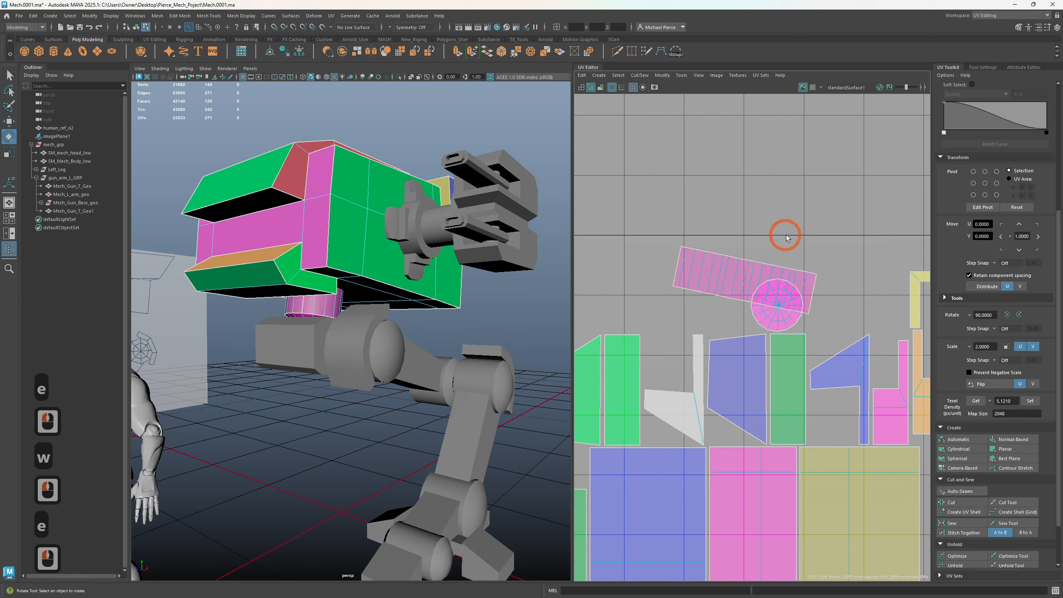
{"action": "left_click", "coordinate": [784, 256]}
{"action": "left_click_drag", "start_coordinate": [794, 237], "coordinate": [782, 231]}
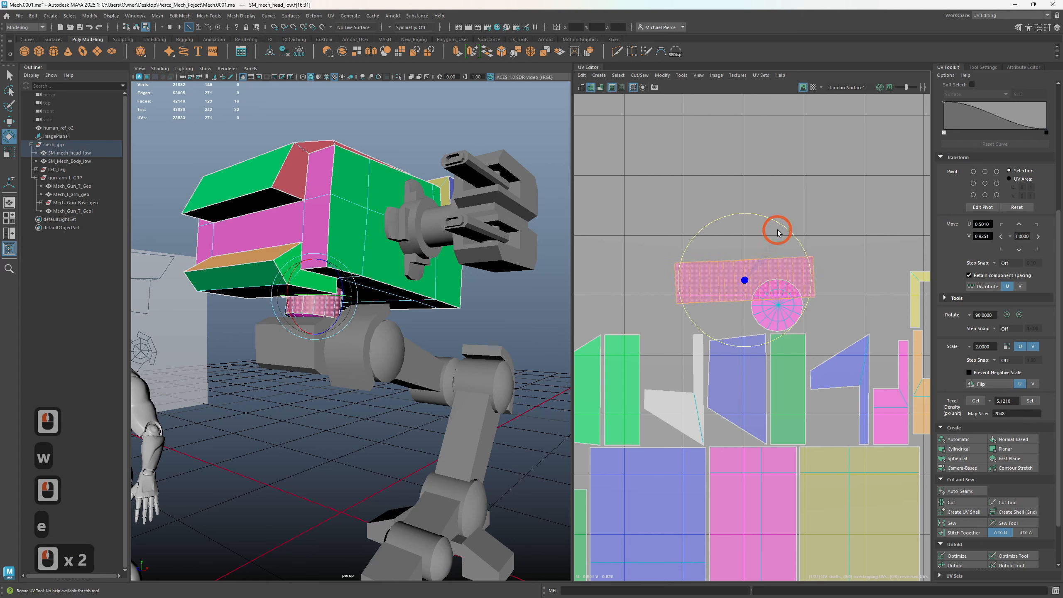
{"action": "key", "text": "w"}
{"action": "left_click_drag", "start_coordinate": [734, 267], "coordinate": [665, 296]}
{"action": "left_click_drag", "start_coordinate": [276, 260], "coordinate": [389, 294], "text": "alt"}
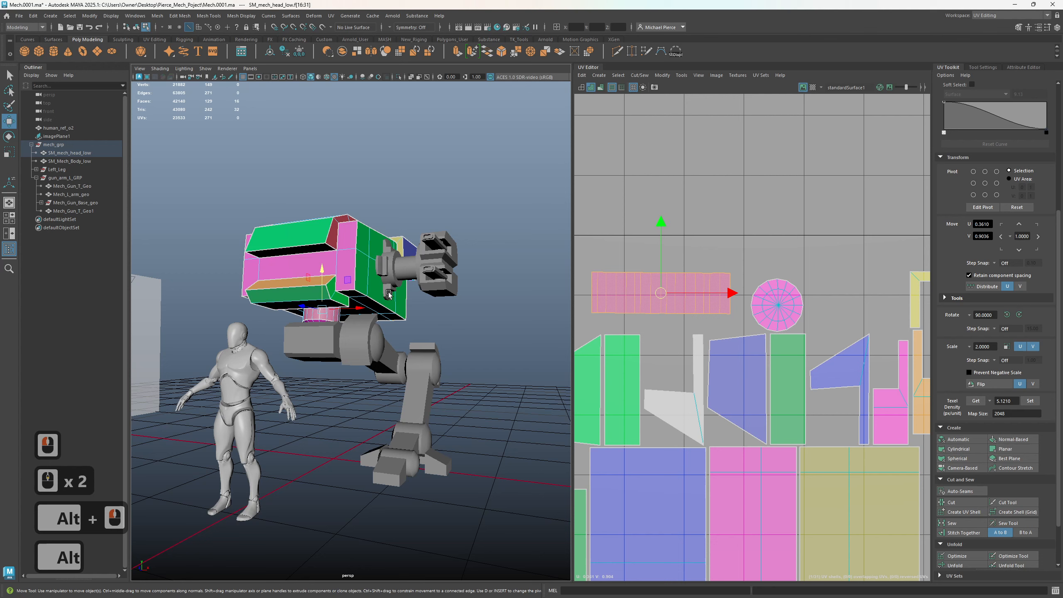
{"action": "scroll", "coordinate": [380, 290], "scroll_direction": "up", "scroll_amount": 4}
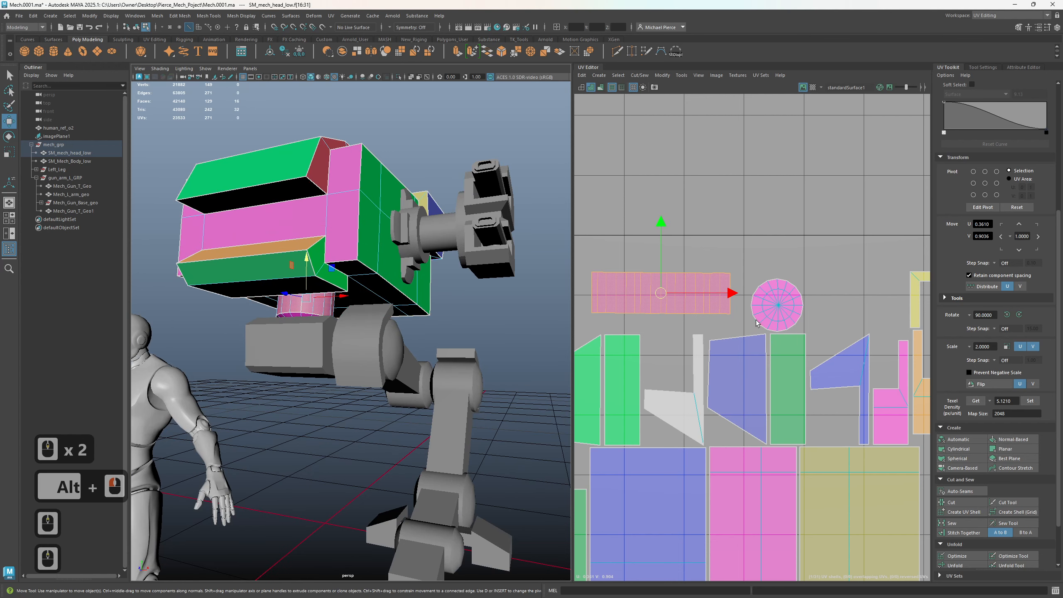
{"action": "left_click_drag", "start_coordinate": [661, 293], "coordinate": [659, 278]}
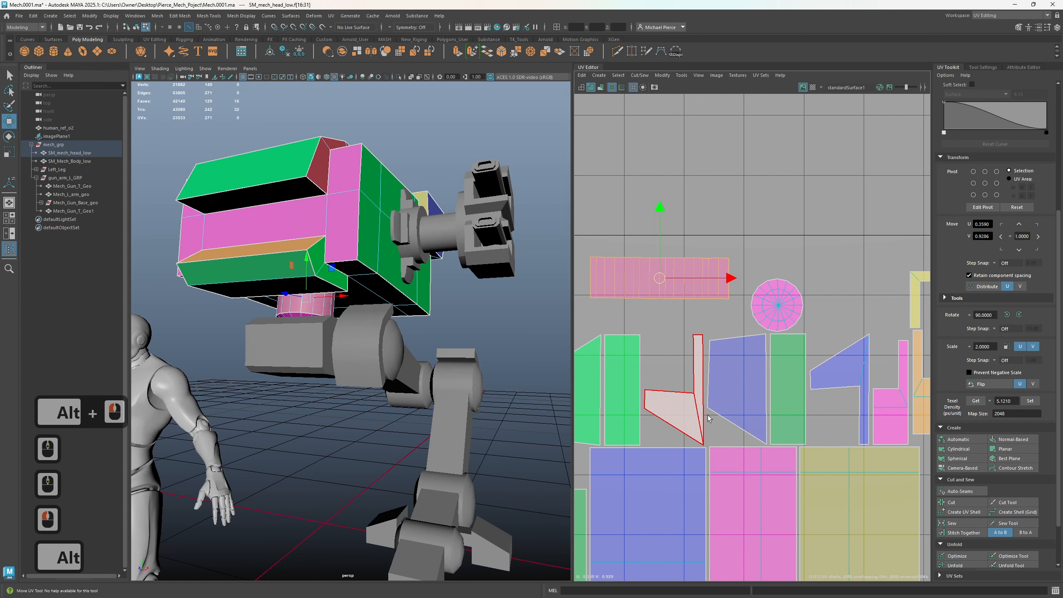
- Move the large tapered green and red head shells together to the empty area below the other UV shells
{"action": "middle_click_drag", "start_coordinate": [707, 419], "coordinate": [780, 256], "text": "alt"}
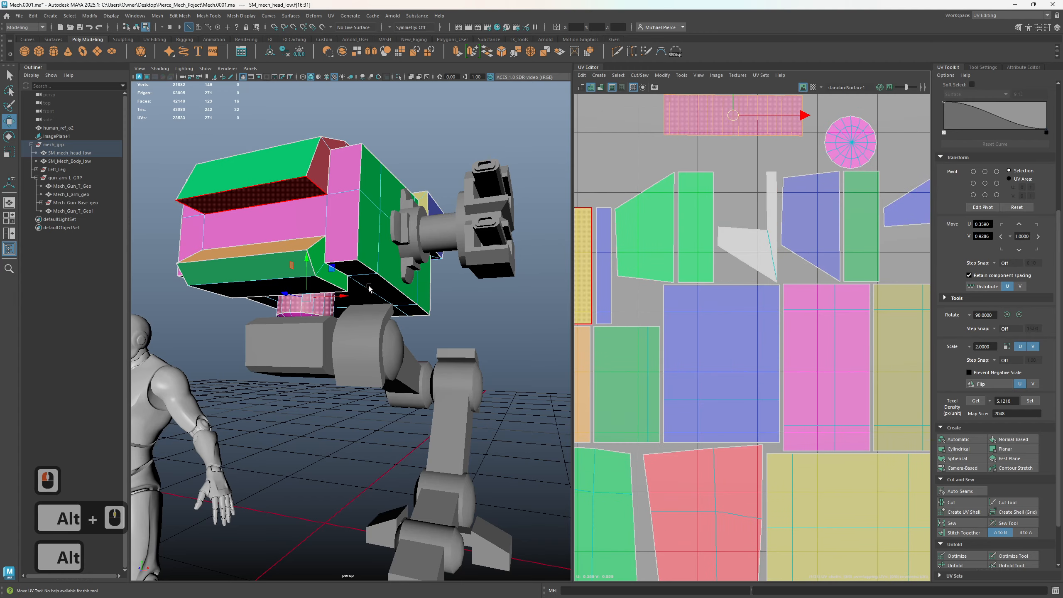
{"action": "left_click_drag", "start_coordinate": [369, 288], "coordinate": [429, 284], "text": "alt"}
{"action": "left_click", "coordinate": [410, 267]}
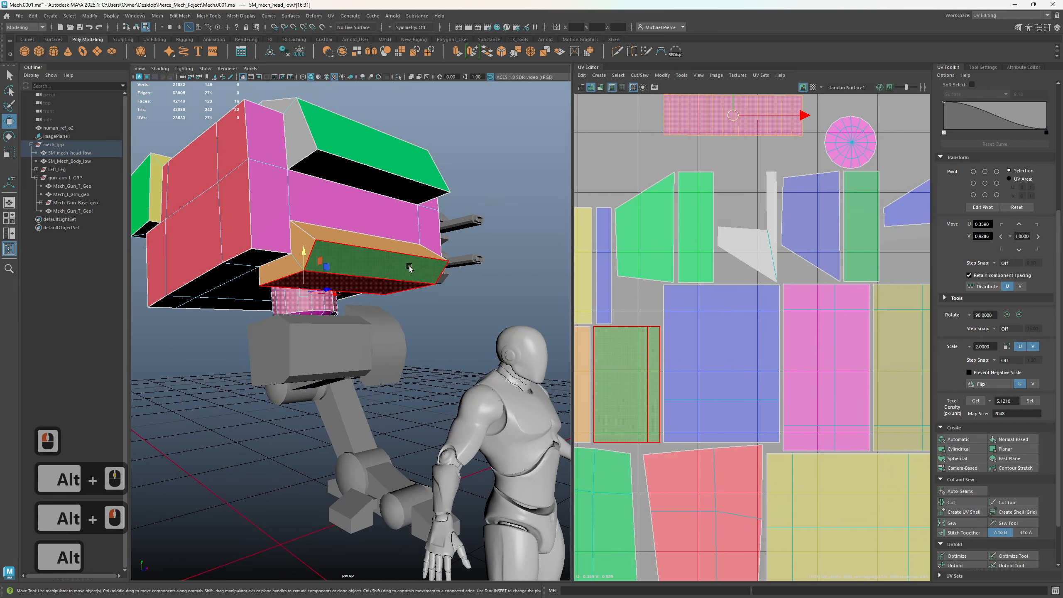
{"action": "scroll", "coordinate": [748, 348], "scroll_direction": "down", "scroll_amount": 4}
{"action": "middle_click_drag", "start_coordinate": [786, 486], "coordinate": [714, 349], "text": "alt"}
{"action": "left_click", "coordinate": [672, 377]}
{"action": "left_click", "coordinate": [628, 335], "text": "shift"}
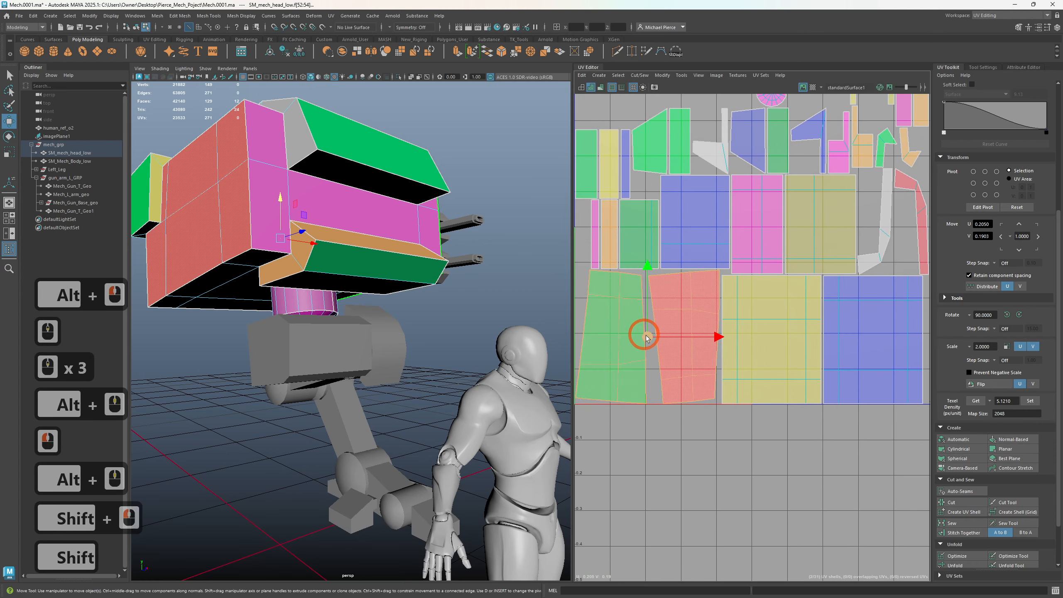
{"action": "left_click_drag", "start_coordinate": [645, 338], "coordinate": [666, 511]}
- Move the large yellow and blue rectangular head shells down beside the tapered green and red shells
{"action": "left_click", "coordinate": [772, 345]}
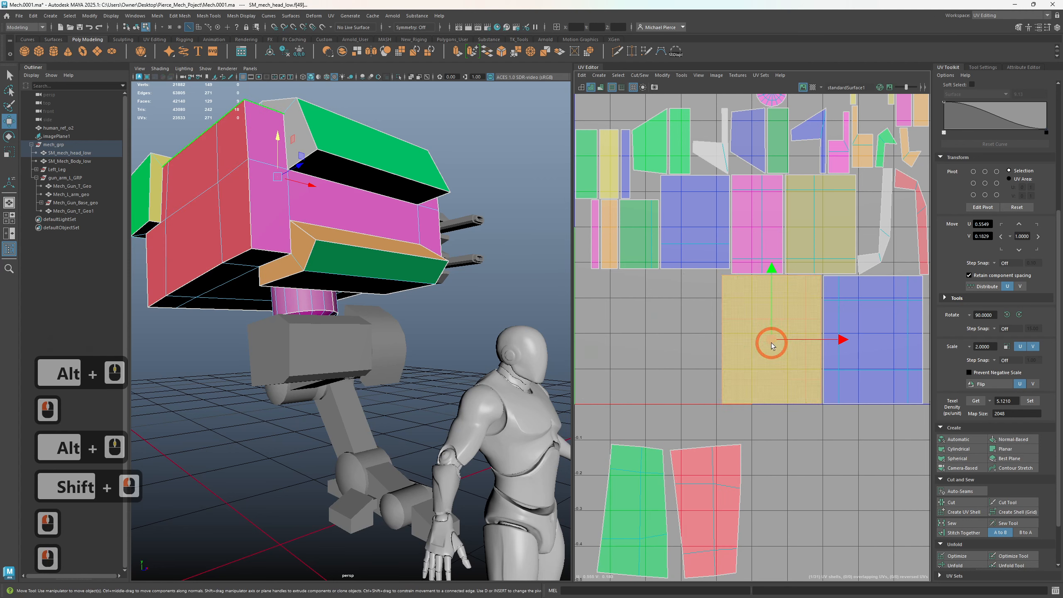
{"action": "left_click_drag", "start_coordinate": [772, 345], "coordinate": [803, 517]}
{"action": "left_click", "coordinate": [854, 368]}
{"action": "left_click_drag", "start_coordinate": [854, 367], "coordinate": [760, 400]}
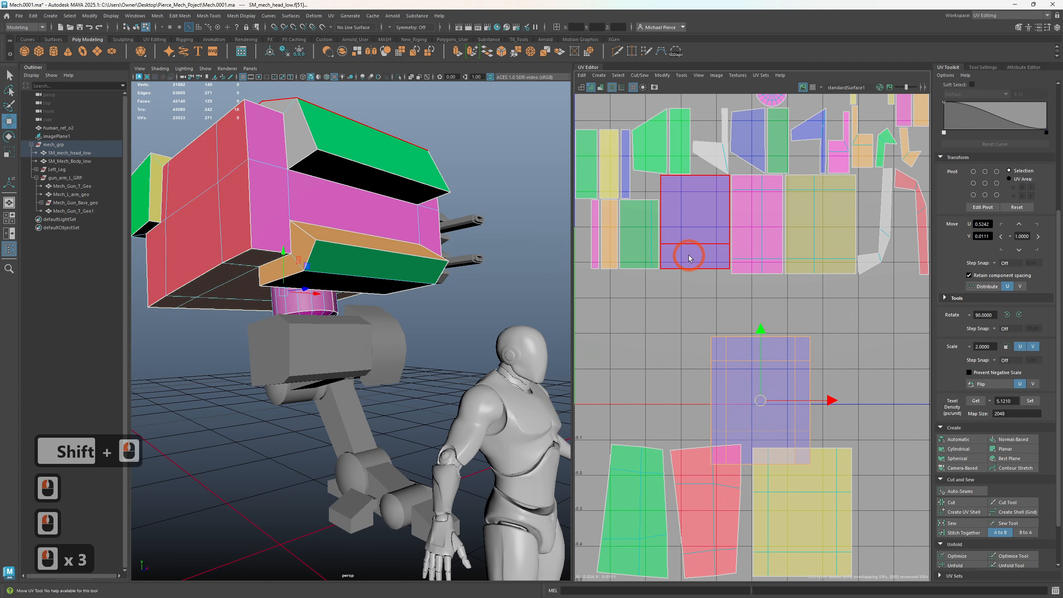
- Stitch the tapered green and red shells to the pink rectangular shell along their shared edges, forming one long vertical strip
{"action": "left_click", "coordinate": [689, 257]}
{"action": "scroll", "coordinate": [690, 257], "scroll_direction": "down", "scroll_amount": 2}
{"action": "mouse_move", "coordinate": [641, 370]}
{"action": "right_mouse_down"}
{"action": "mouse_move", "coordinate": [630, 314]}
{"action": "mouse_move", "coordinate": [646, 332]}
{"action": "mouse_move", "coordinate": [643, 372]}
{"action": "mouse_move", "coordinate": [636, 354]}
{"action": "right_mouse_up"}
{"action": "left_click", "coordinate": [637, 417]}
{"action": "left_click", "coordinate": [657, 419], "text": "shift"}
{"action": "left_click", "coordinate": [696, 518], "text": "shift"}
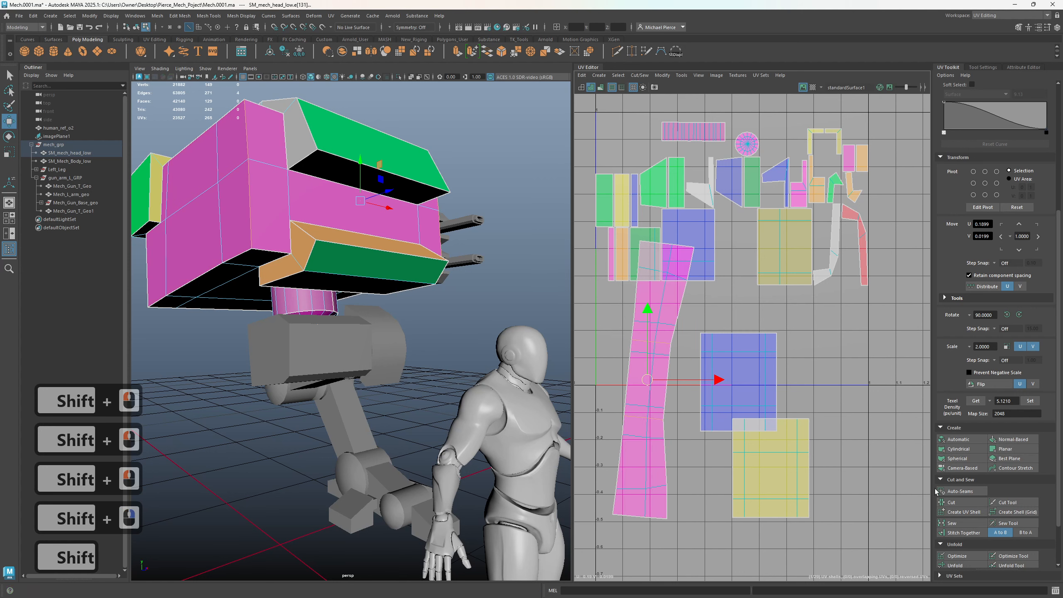
- Stitch the large yellow shell onto the middle of the long pink strip along their shared edges
{"action": "left_click", "coordinate": [639, 76]}
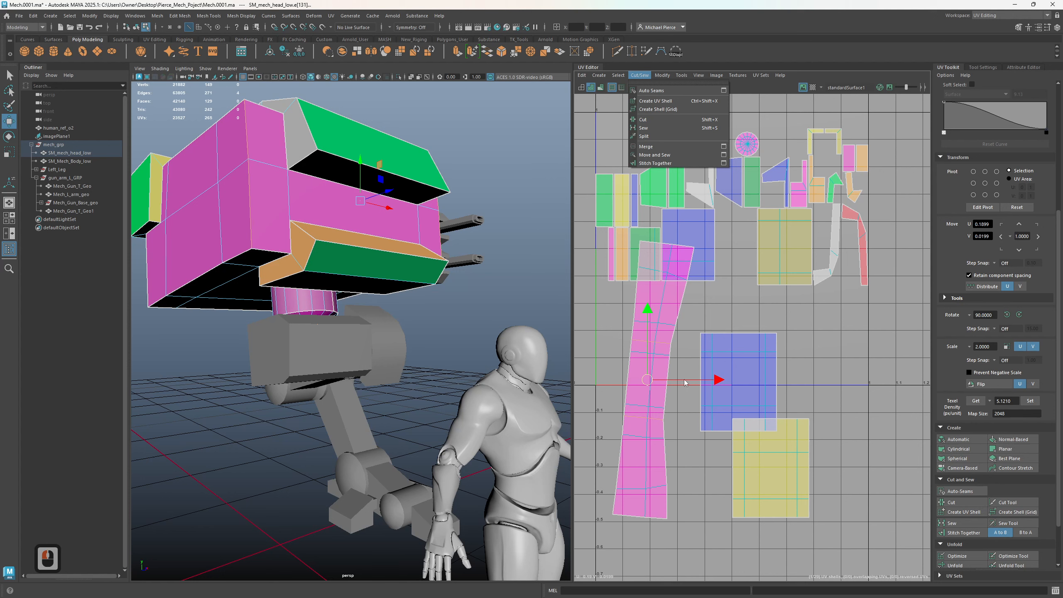
{"action": "left_click", "coordinate": [670, 398]}
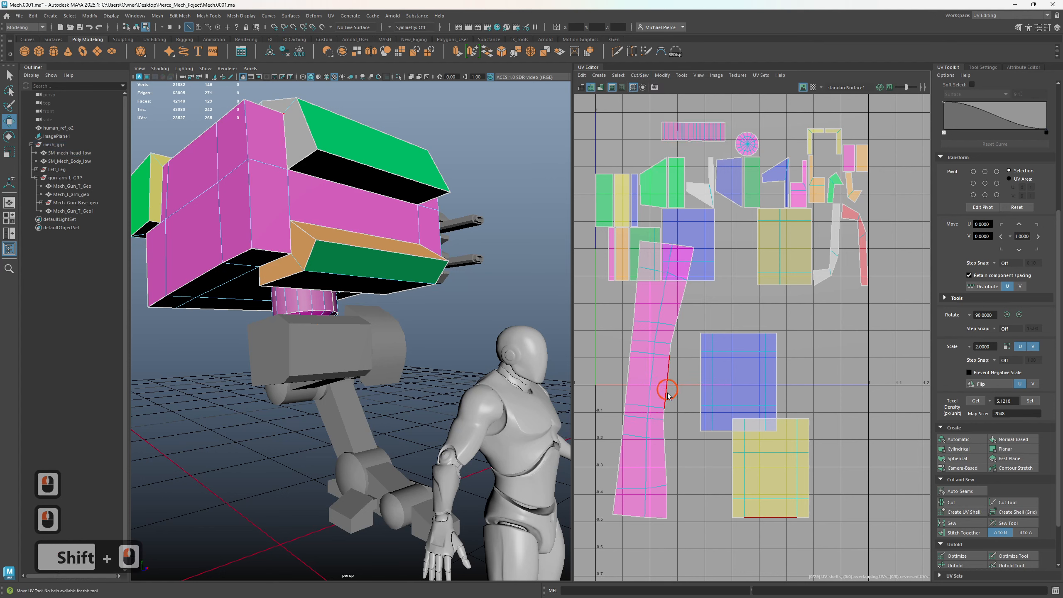
{"action": "left_click", "coordinate": [667, 410], "text": "shift"}
{"action": "left_click", "coordinate": [667, 372], "text": "shift"}
{"action": "left_click", "coordinate": [702, 404], "text": "shift"}
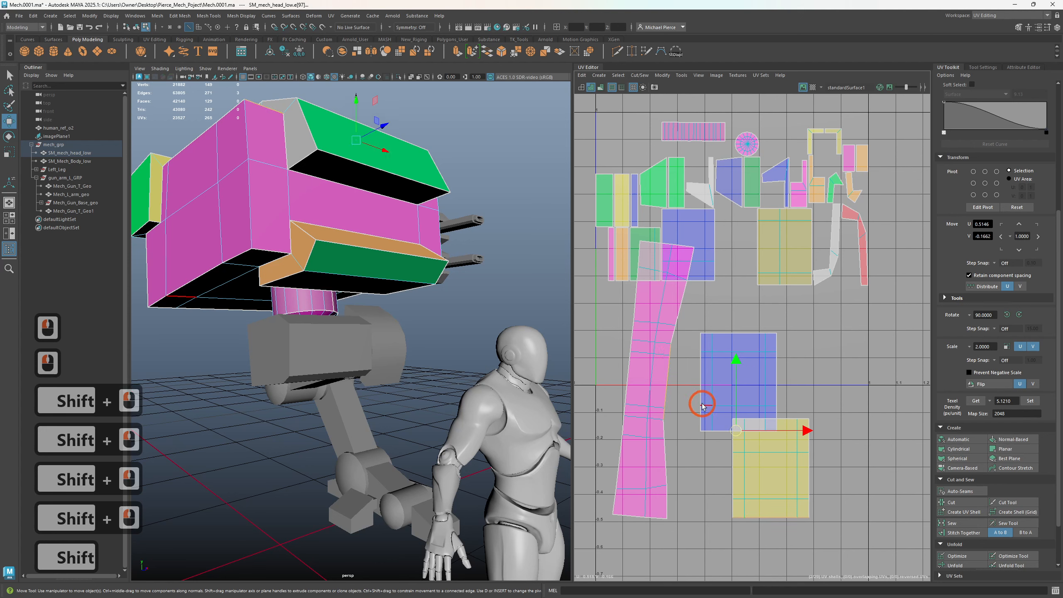
{"action": "right_click", "coordinate": [680, 394], "text": "shift"}
{"action": "left_click", "coordinate": [678, 417]}
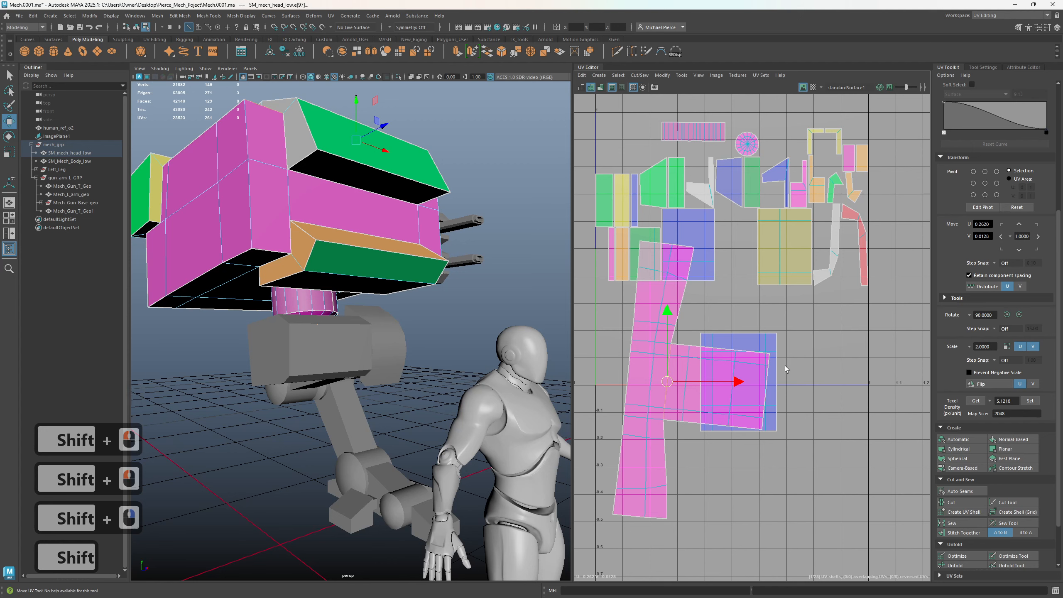
- Rotate the combined T-shaped head shell until its edges are straight, and move it clear of the large blue shell
{"action": "left_click", "coordinate": [749, 416]}
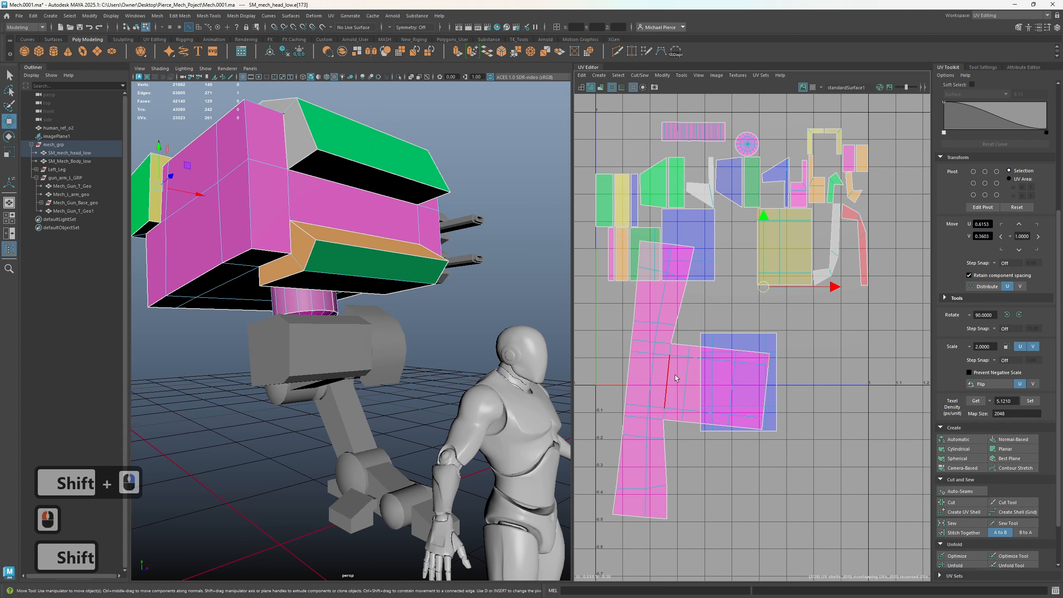
{"action": "right_click_drag", "start_coordinate": [670, 370], "coordinate": [627, 360]}
{"action": "left_click", "coordinate": [660, 364]}
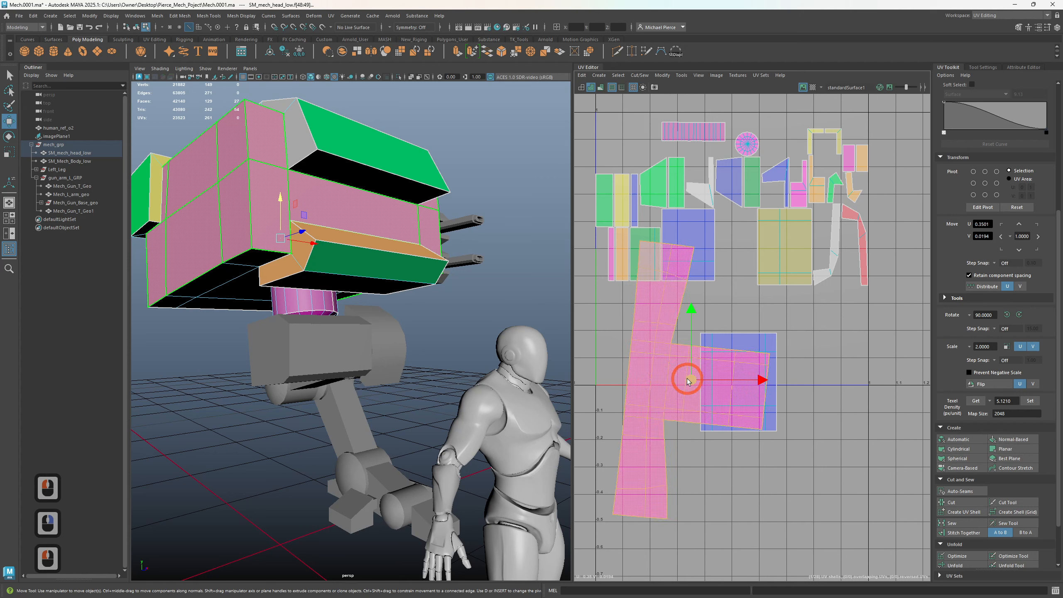
{"action": "left_click_drag", "start_coordinate": [688, 381], "coordinate": [624, 363]}
{"action": "key", "text": "e"}
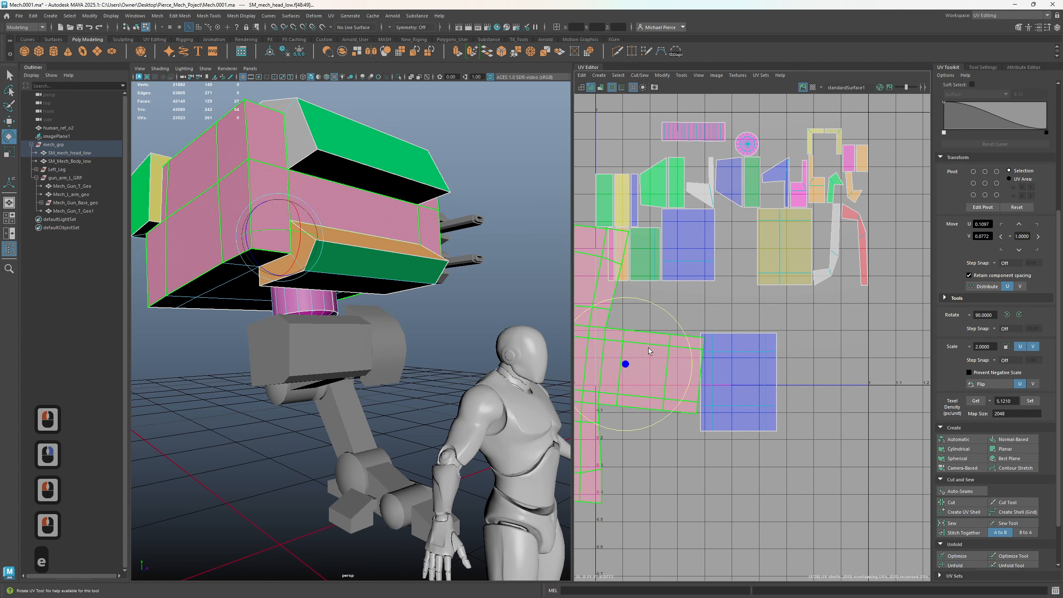
{"action": "left_click", "coordinate": [654, 311]}
{"action": "left_click", "coordinate": [656, 355]}
{"action": "left_click_drag", "start_coordinate": [671, 311], "coordinate": [659, 312]}
{"action": "key", "text": "w"}
{"action": "left_click_drag", "start_coordinate": [633, 362], "coordinate": [615, 374]}
{"action": "middle_click_drag", "start_coordinate": [689, 407], "coordinate": [766, 406], "text": "alt"}
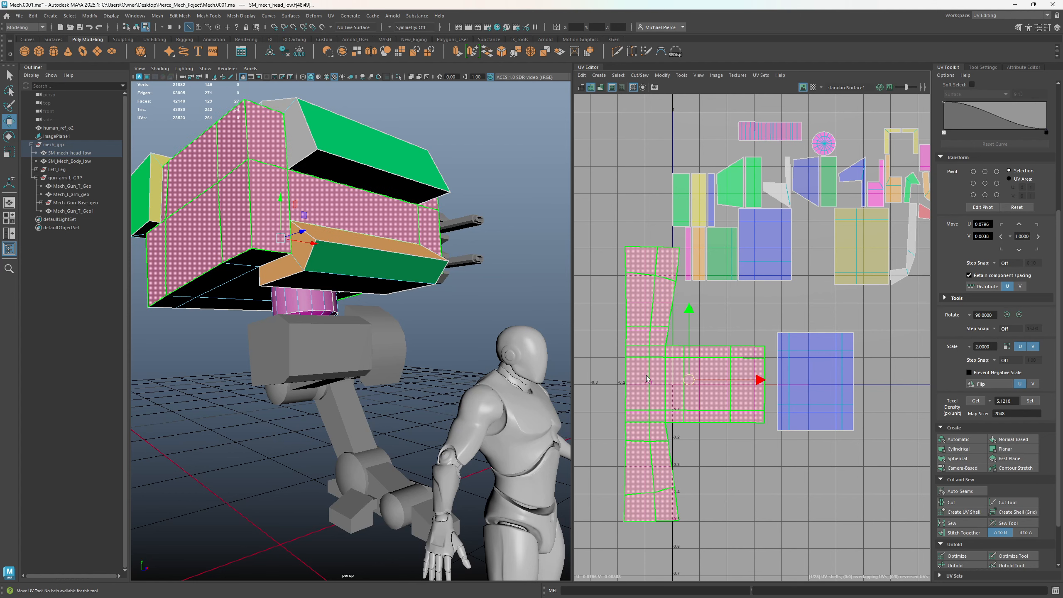
- Cut the T-shaped shell along the three seams around its central panel, separating the two tapered sides and the wide rectangular panel
{"action": "scroll", "coordinate": [646, 378], "scroll_direction": "up", "scroll_amount": 2}
{"action": "right_click_drag", "start_coordinate": [642, 334], "coordinate": [609, 326]}
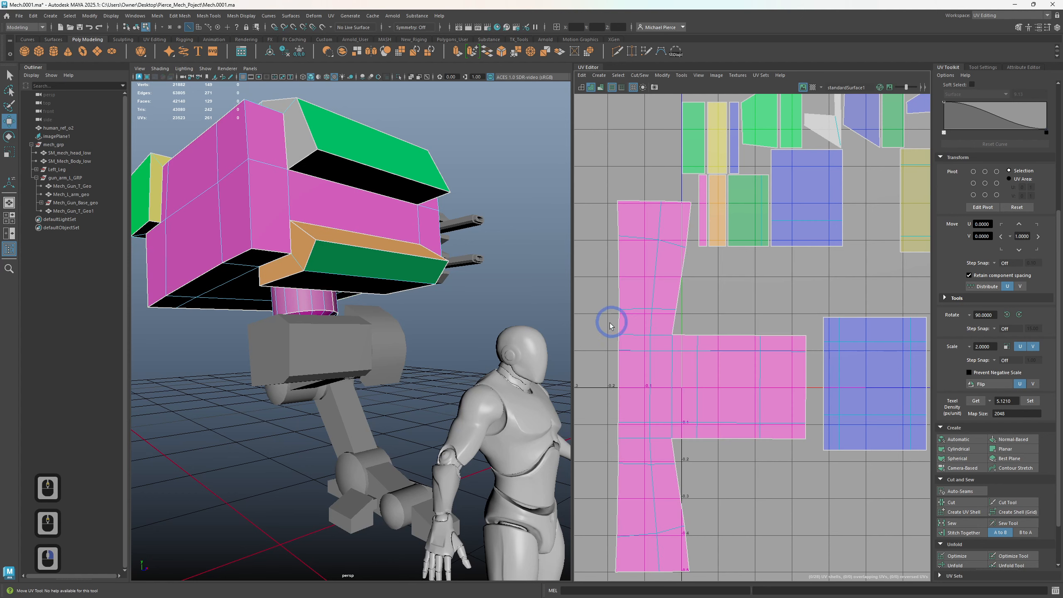
{"action": "left_click", "coordinate": [642, 334]}
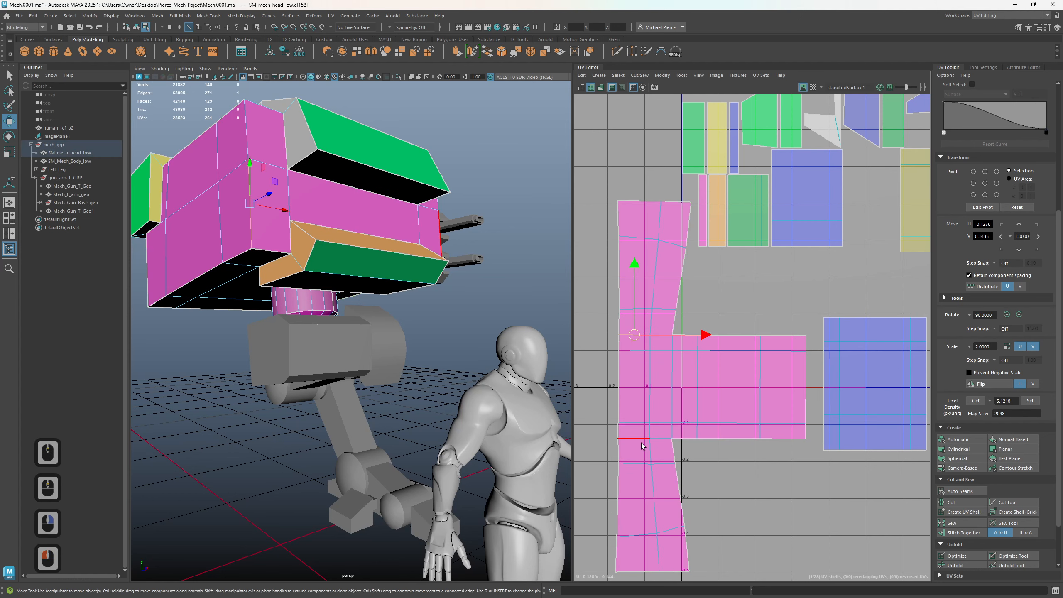
{"action": "left_click", "coordinate": [659, 436], "text": "shift"}
{"action": "left_click", "coordinate": [703, 451]}
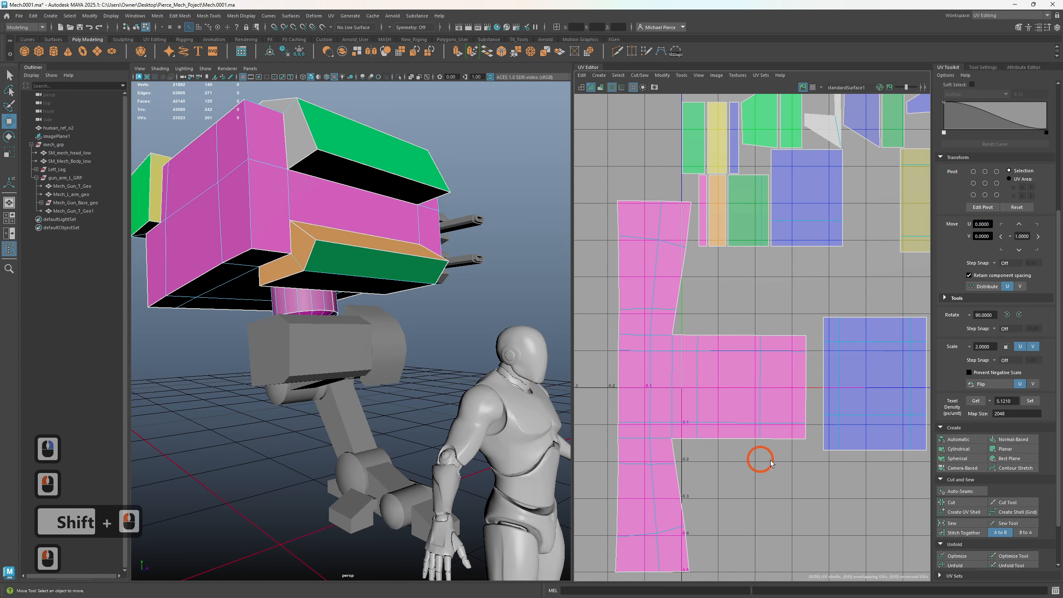
{"action": "middle_click_drag", "start_coordinate": [738, 463], "coordinate": [749, 466], "text": "alt"}
{"action": "scroll", "coordinate": [749, 465], "scroll_direction": "down", "scroll_amount": 1}
{"action": "scroll", "coordinate": [749, 468], "scroll_direction": "up", "scroll_amount": 3}
{"action": "left_click", "coordinate": [667, 439], "text": "shift"}
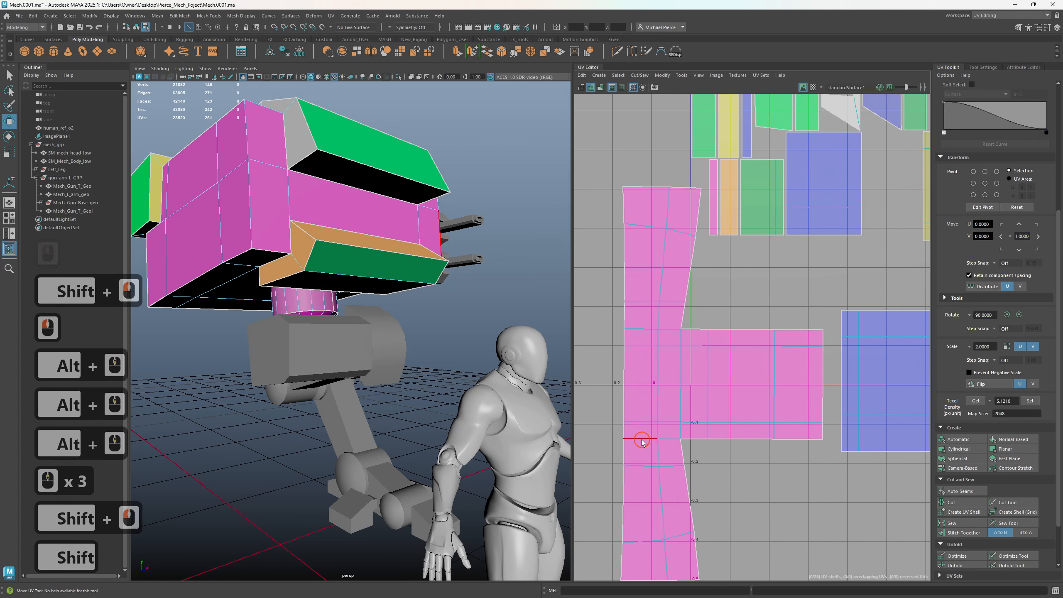
{"action": "double_click", "coordinate": [641, 326]}
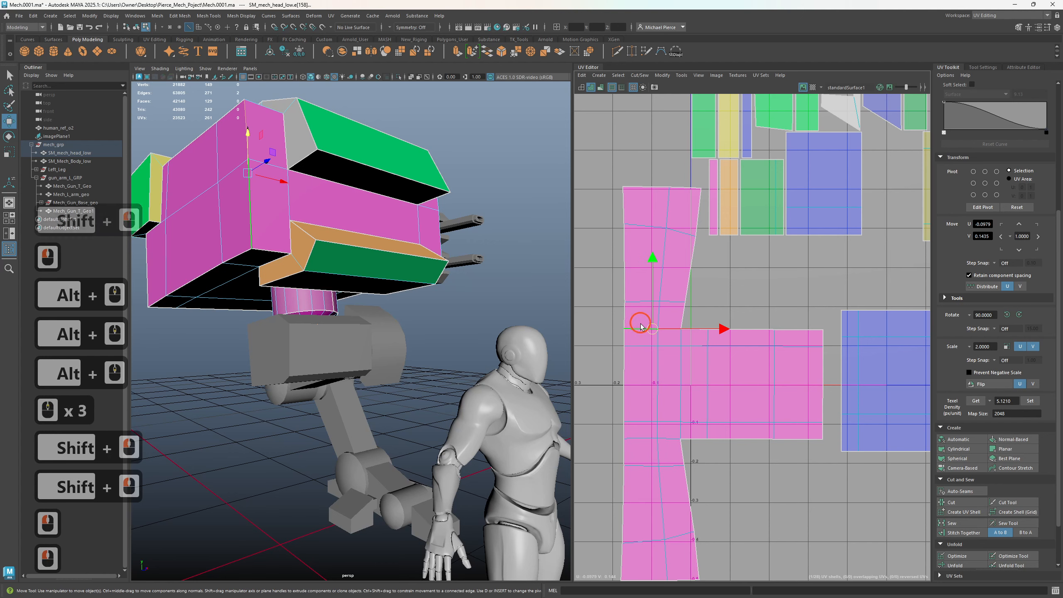
{"action": "double_click", "coordinate": [643, 435], "text": "shift"}
{"action": "double_click", "coordinate": [681, 420], "text": "shift"}
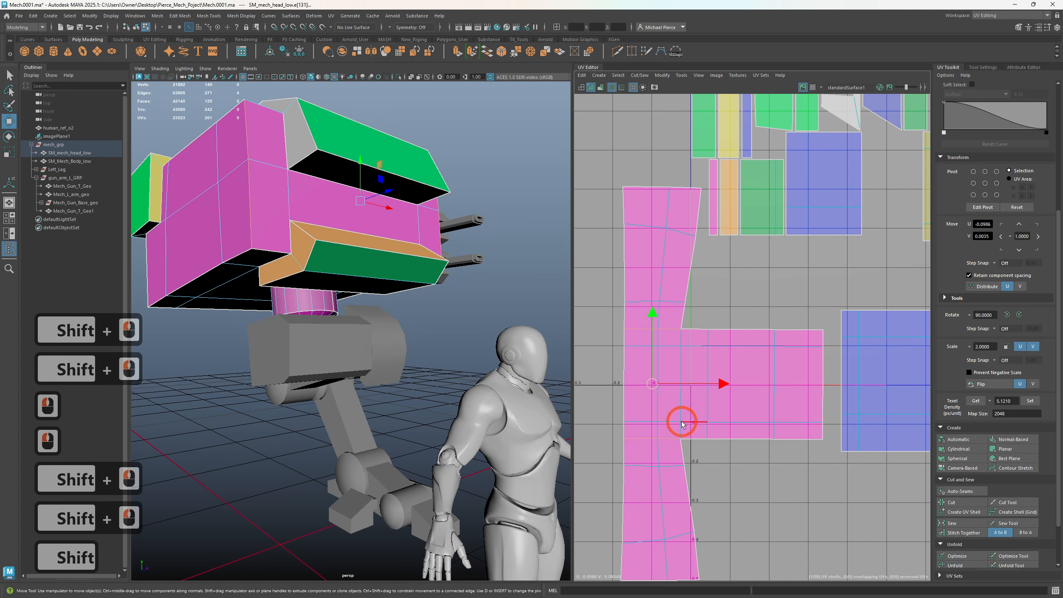
{"action": "right_click", "coordinate": [737, 478], "text": "shift"}
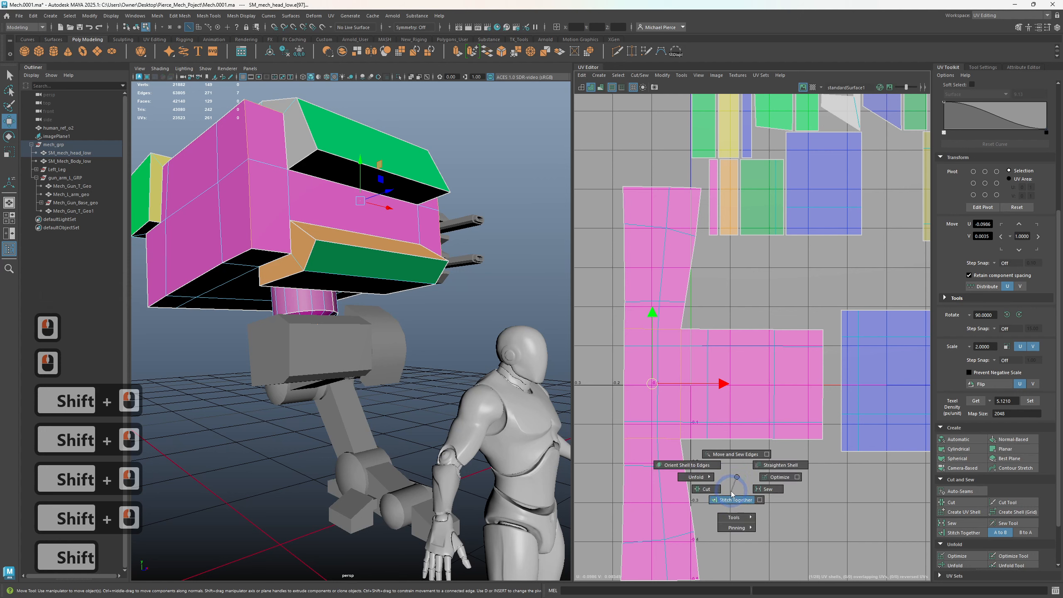
{"action": "left_click", "coordinate": [720, 488], "text": "shift"}
{"action": "right_click", "coordinate": [718, 468], "text": "shift"}
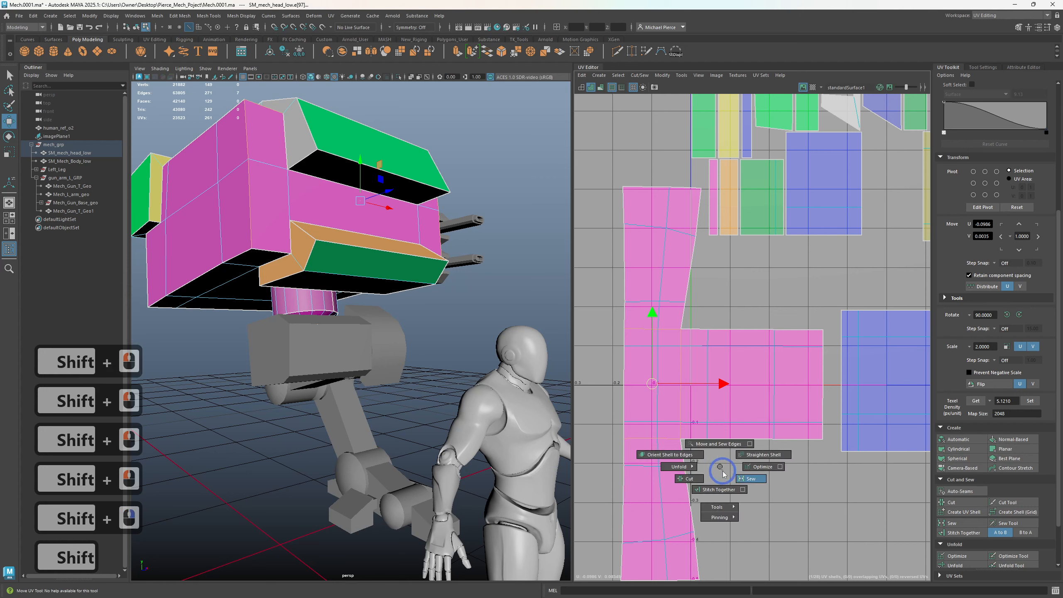
{"action": "left_click", "coordinate": [705, 457]}
- Clear the selection and display the head's UV shells as wireframe without shading
{"action": "scroll", "coordinate": [735, 408], "scroll_direction": "down", "scroll_amount": 6}
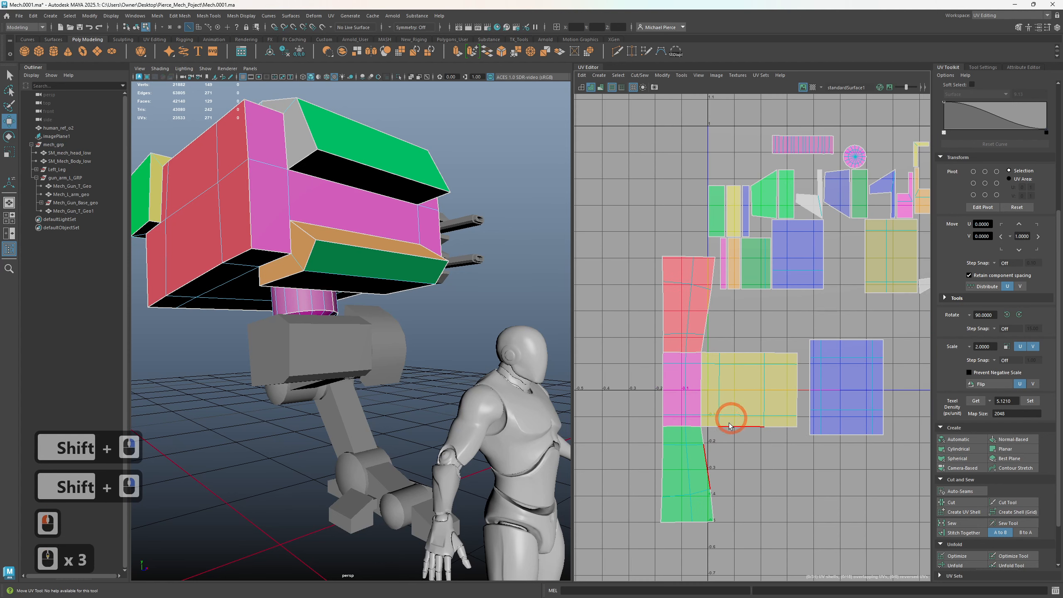
{"action": "middle_click_drag", "start_coordinate": [749, 399], "coordinate": [727, 421], "text": "alt"}
{"action": "scroll", "coordinate": [727, 420], "scroll_direction": "up", "scroll_amount": 2, "text": "alt"}
{"action": "middle_click_drag", "start_coordinate": [782, 340], "coordinate": [711, 393], "text": "alt"}
{"action": "scroll", "coordinate": [710, 393], "scroll_direction": "up", "scroll_amount": 1}
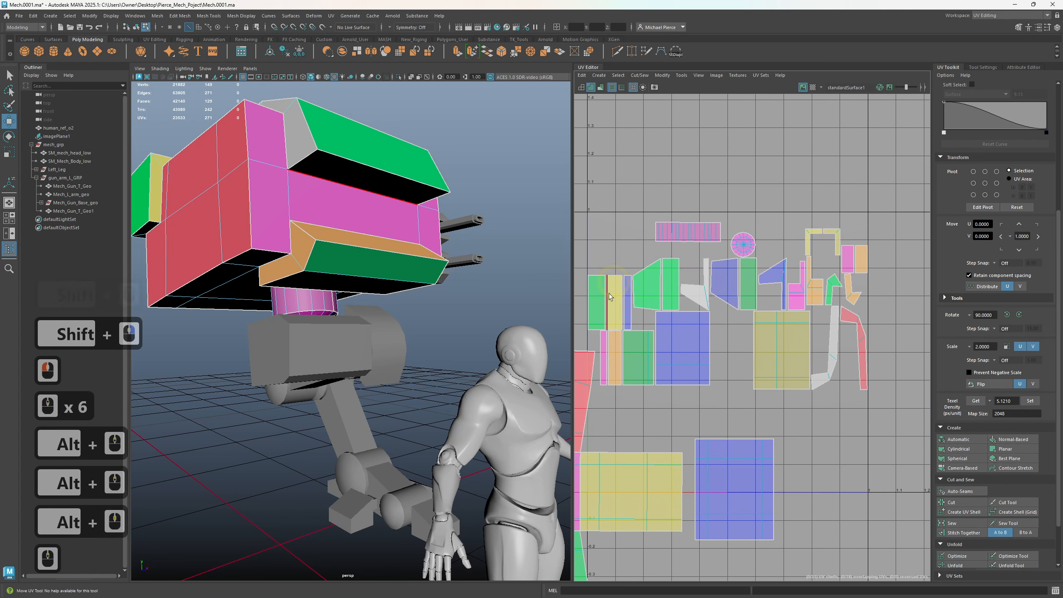
{"action": "left_click", "coordinate": [636, 213]}
{"action": "right_click", "coordinate": [614, 110]}
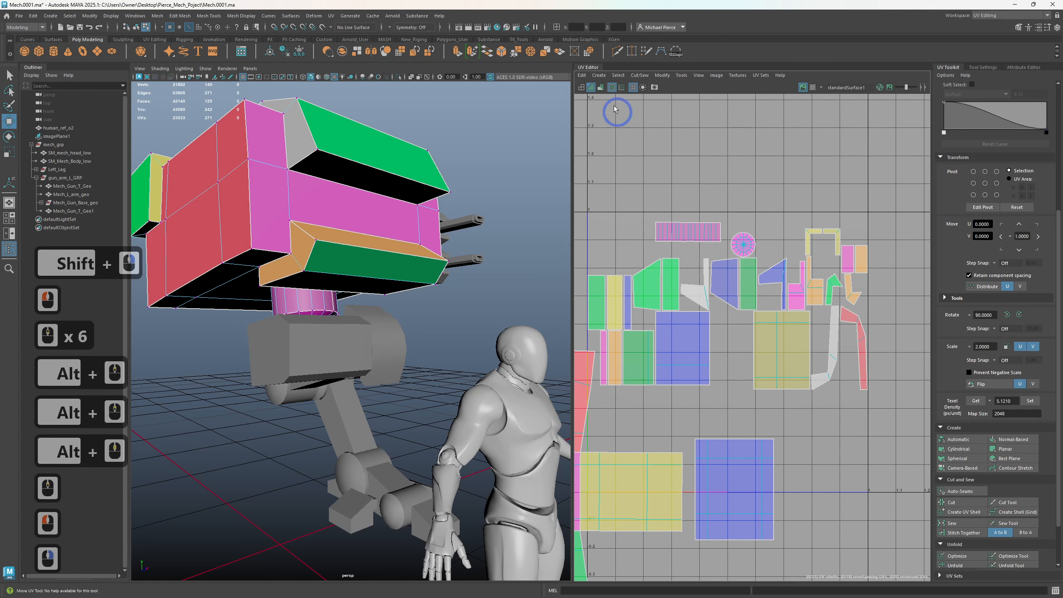
{"action": "left_click", "coordinate": [579, 87]}
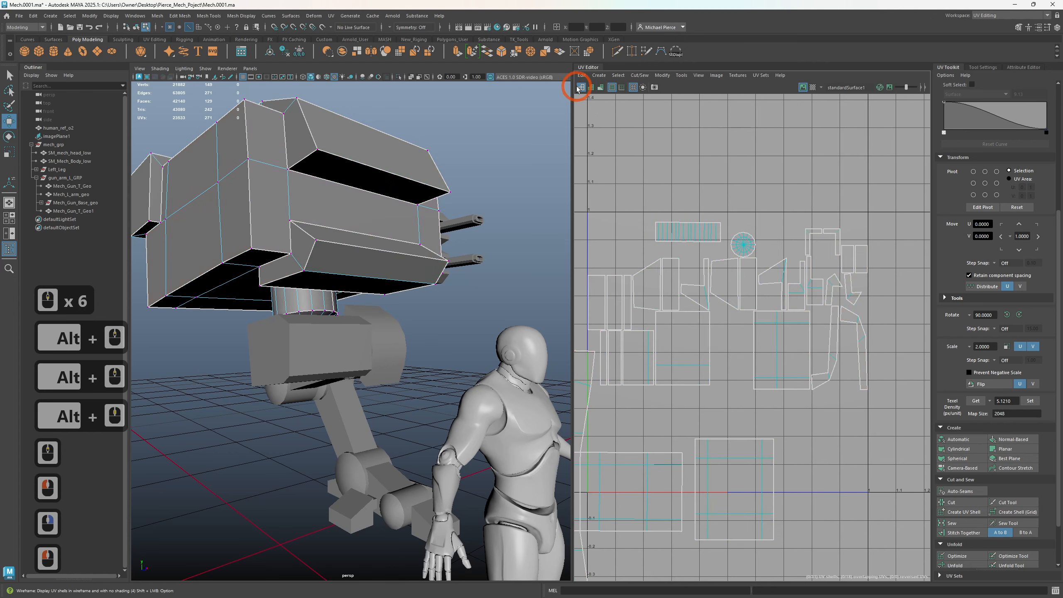
- Display the checker map on the head's UVs and check its pattern around the head
{"action": "left_click", "coordinate": [812, 87]}
{"action": "left_click_drag", "start_coordinate": [419, 260], "coordinate": [413, 346], "text": "alt"}
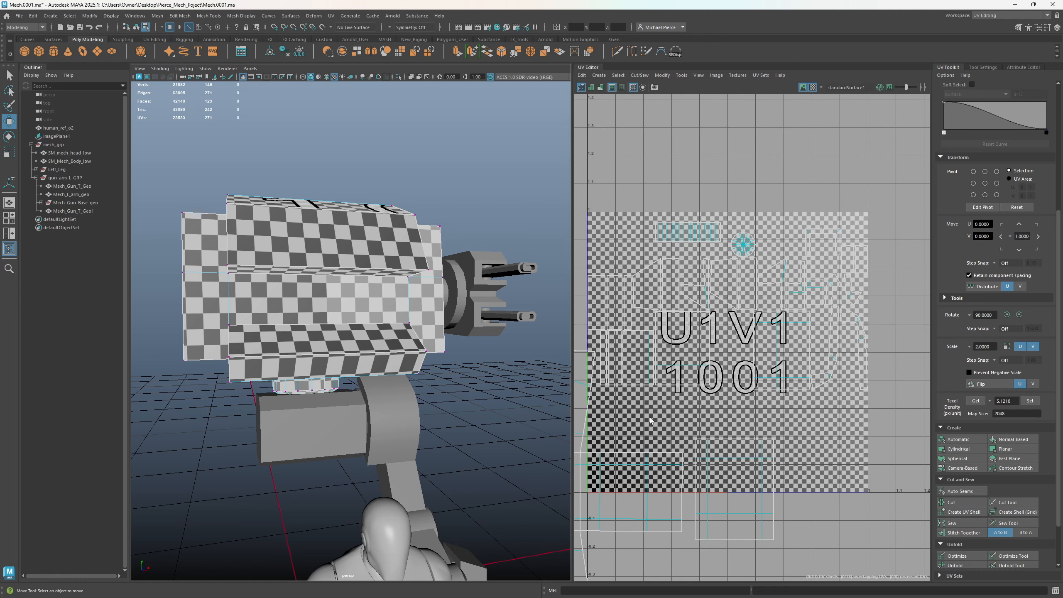
{"action": "left_click_drag", "start_coordinate": [310, 293], "coordinate": [139, 289], "text": "alt"}
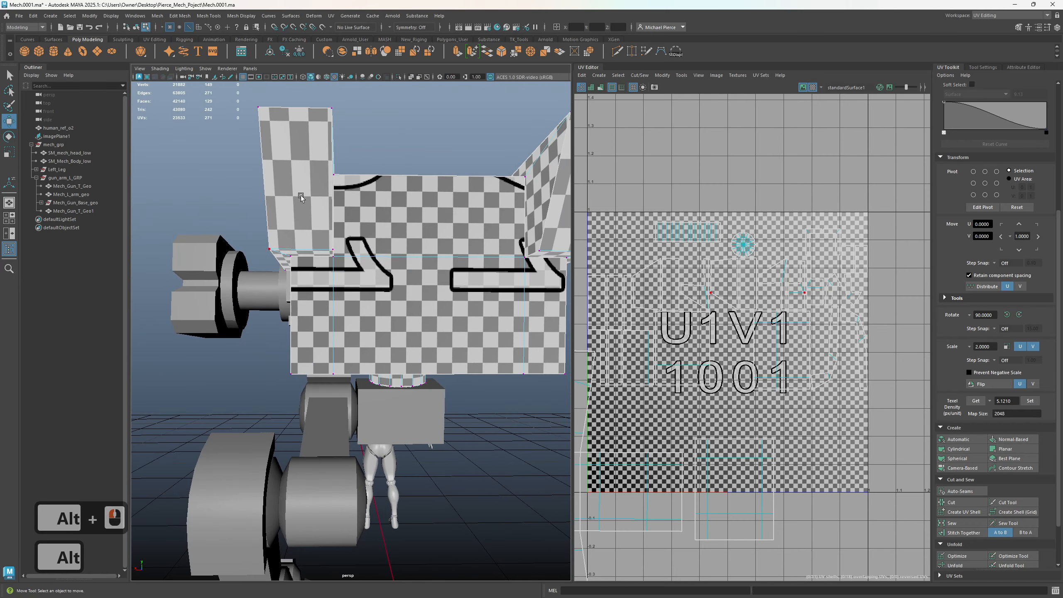
- Select all of the head's UV shells in UV shell mode and unfold them
{"action": "scroll", "coordinate": [789, 293], "scroll_direction": "down", "scroll_amount": 2}
{"action": "right_click_drag", "start_coordinate": [735, 311], "coordinate": [688, 306]}
{"action": "scroll", "coordinate": [687, 308], "scroll_direction": "down", "scroll_amount": 2}
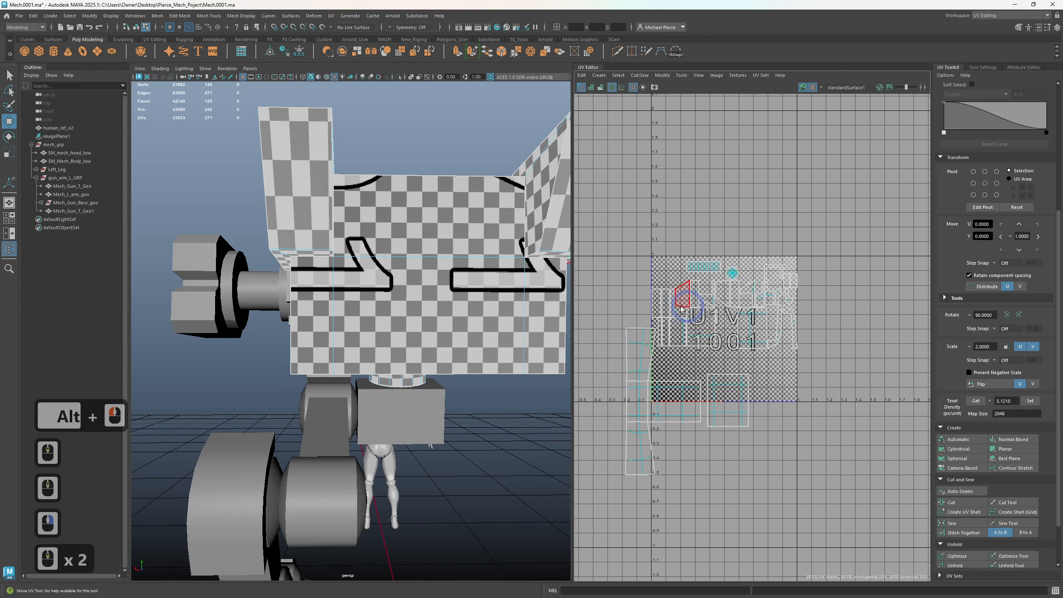
{"action": "left_click_drag", "start_coordinate": [845, 502], "coordinate": [845, 502]}
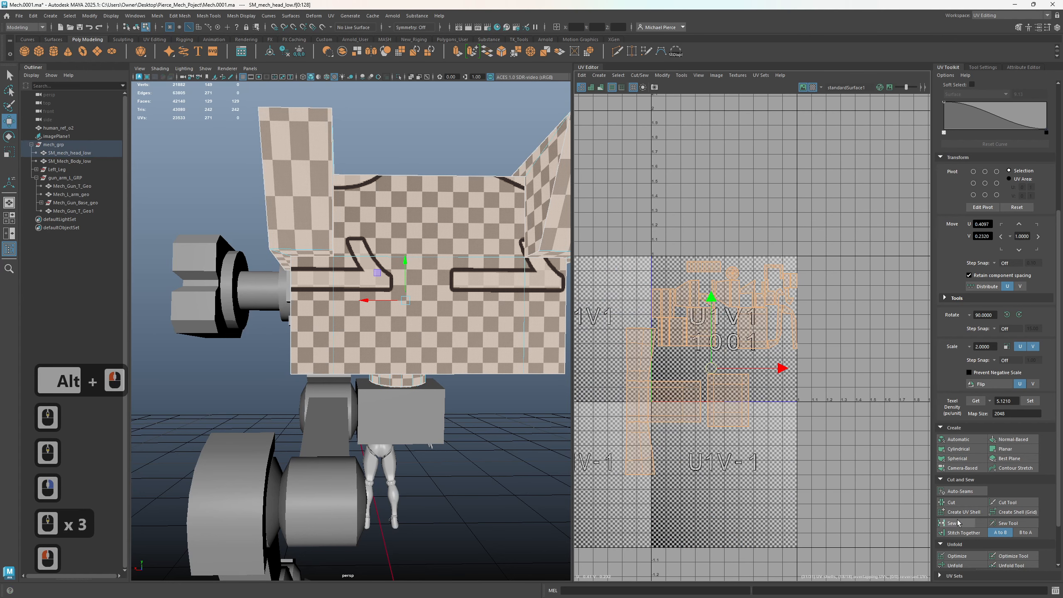
{"action": "scroll", "coordinate": [948, 545], "scroll_direction": "down", "scroll_amount": 3}
{"action": "left_click", "coordinate": [945, 509]}
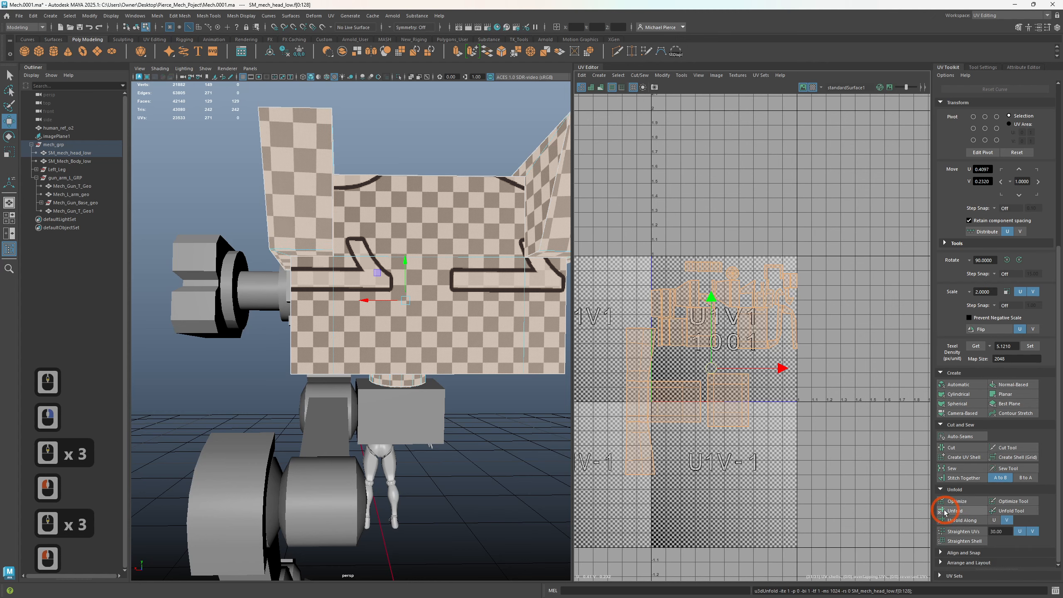
- Examine the checker squares on the head from several sides and compare them with the head's UV shells
{"action": "left_click_drag", "start_coordinate": [361, 328], "coordinate": [456, 351], "text": "alt"}
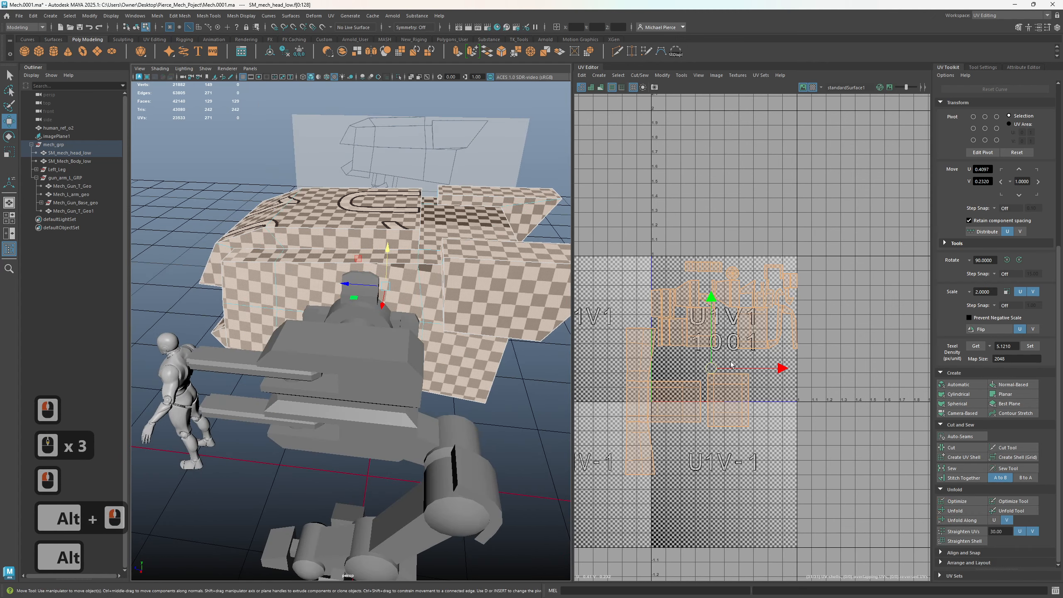
{"action": "scroll", "coordinate": [757, 330], "scroll_direction": "up", "scroll_amount": 3}
{"action": "scroll", "coordinate": [794, 301], "scroll_direction": "up", "scroll_amount": 3}
{"action": "left_click", "coordinate": [795, 423]}
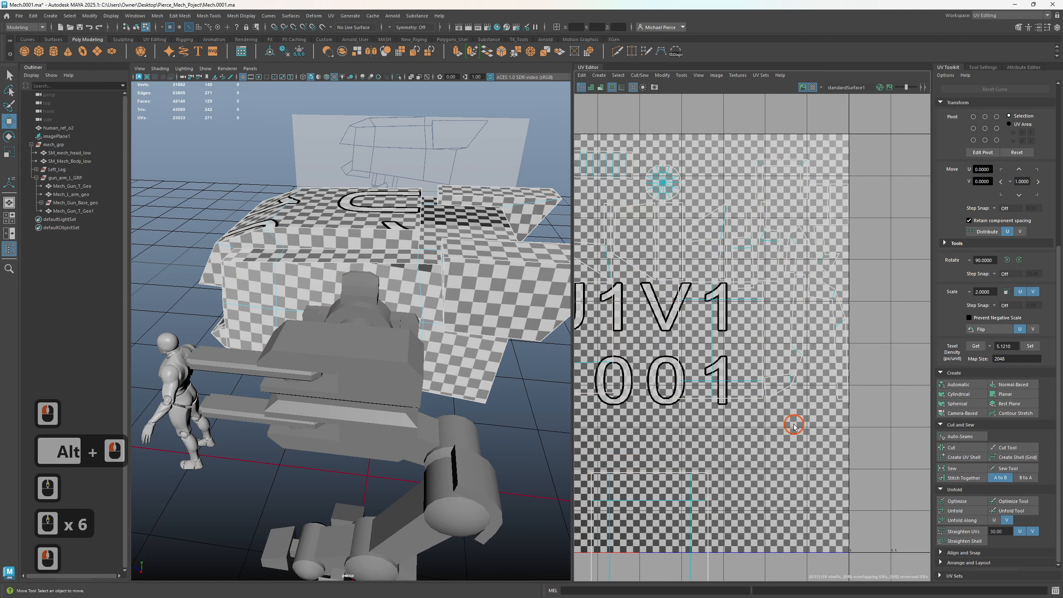
{"action": "middle_click_drag", "start_coordinate": [752, 442], "coordinate": [841, 425], "text": "alt"}
{"action": "scroll", "coordinate": [686, 419], "scroll_direction": "down", "scroll_amount": 2}
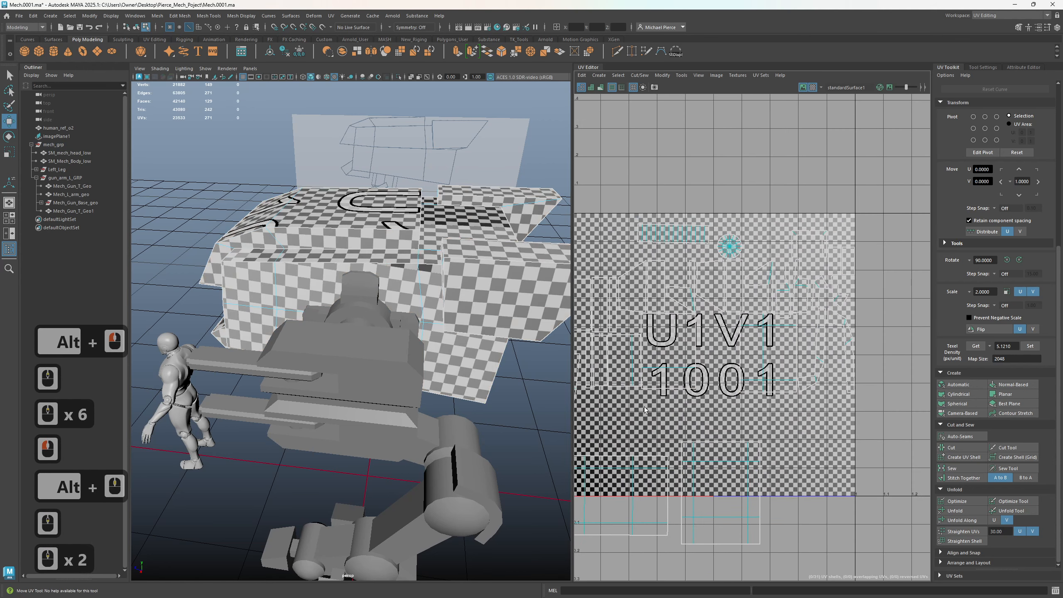
{"action": "middle_click_drag", "start_coordinate": [707, 404], "coordinate": [822, 420], "text": "alt"}
{"action": "scroll", "coordinate": [822, 420], "scroll_direction": "down", "scroll_amount": 2}
{"action": "middle_click_drag", "start_coordinate": [734, 459], "coordinate": [683, 408], "text": "alt"}
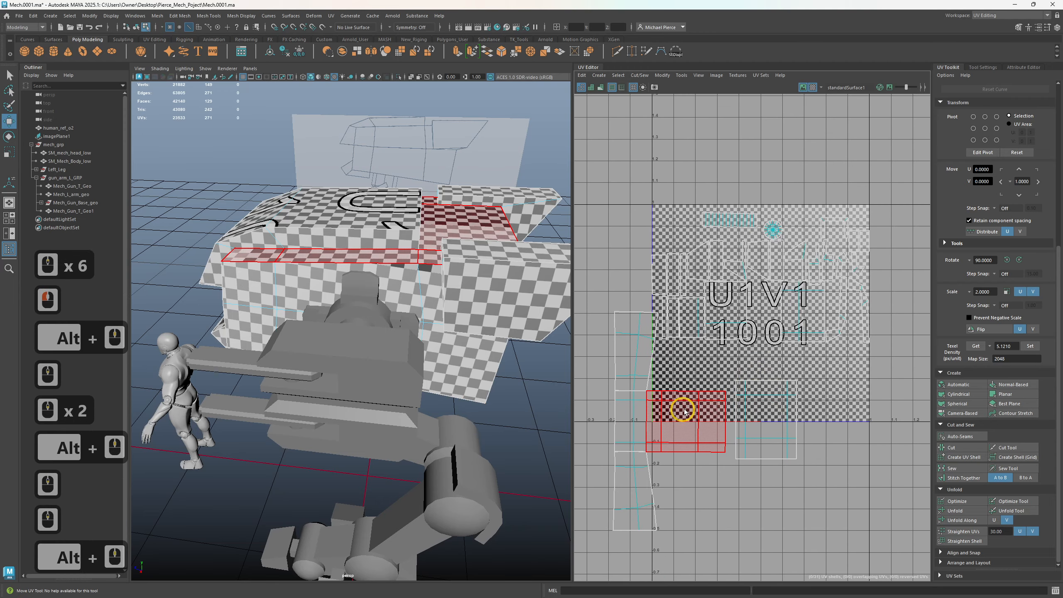
{"action": "left_click_drag", "start_coordinate": [602, 260], "coordinate": [599, 255]}
{"action": "left_click_drag", "start_coordinate": [596, 200], "coordinate": [885, 513]}
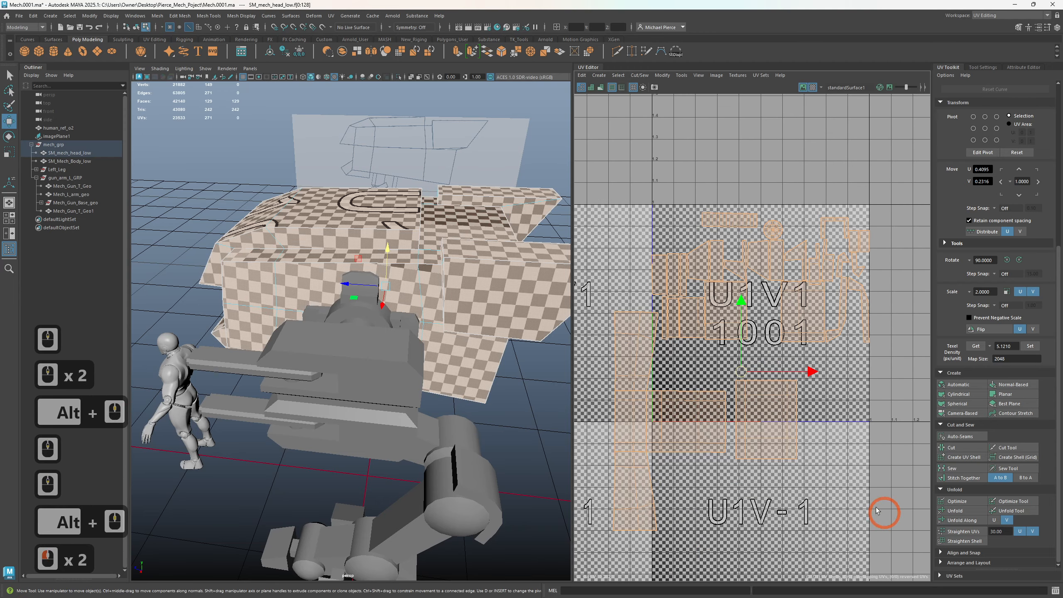
{"action": "left_click_drag", "start_coordinate": [378, 383], "coordinate": [563, 370], "text": "alt"}
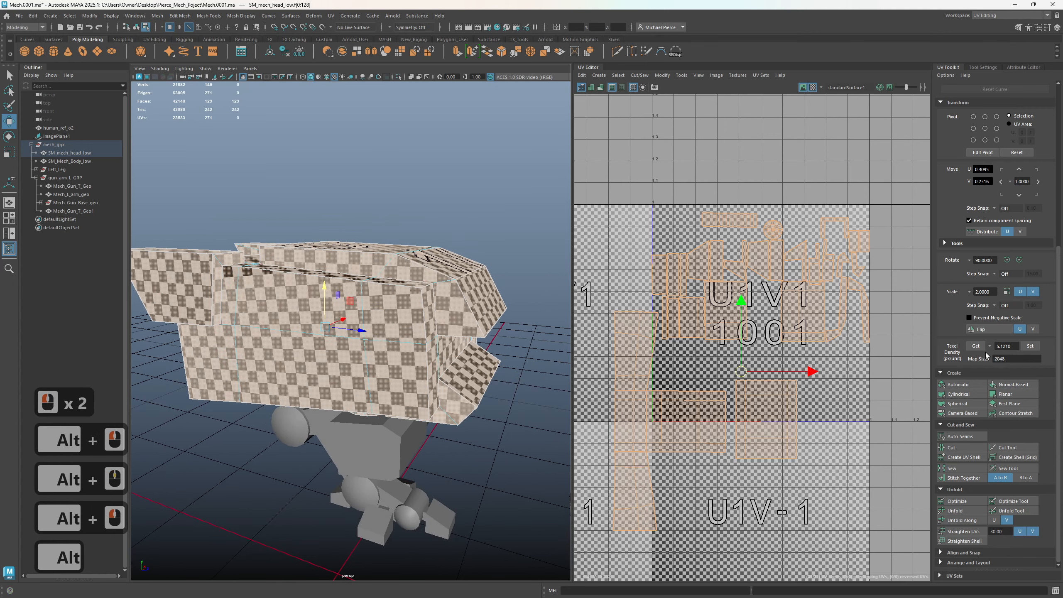
{"action": "scroll", "coordinate": [957, 216], "scroll_direction": "up", "scroll_amount": 3}
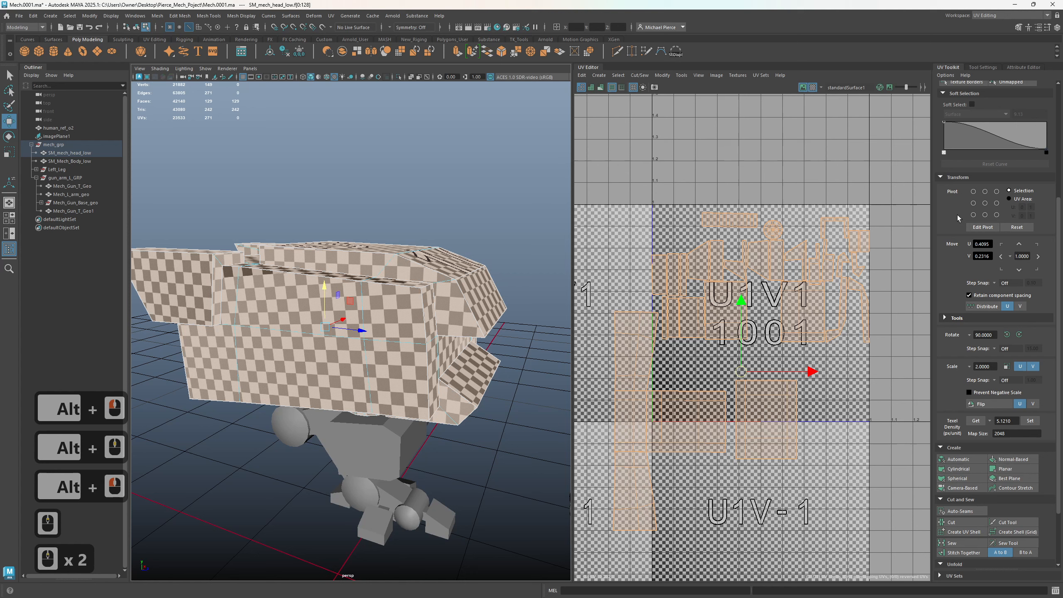
{"action": "left_click", "coordinate": [940, 177]}
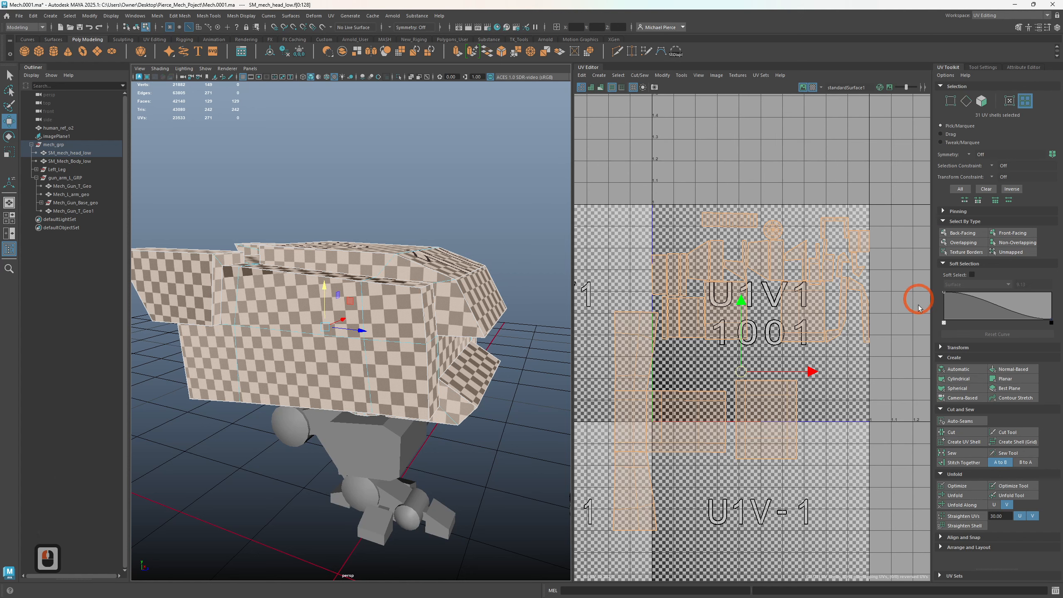
{"action": "left_click", "coordinate": [944, 348]}
{"action": "scroll", "coordinate": [978, 365], "scroll_direction": "down", "scroll_amount": 5}
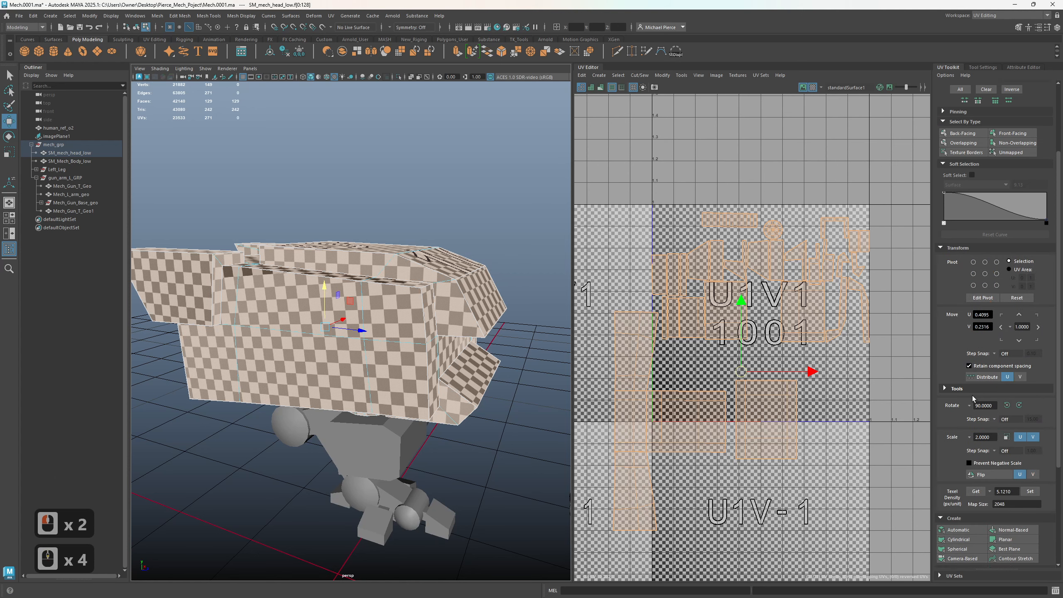
{"action": "left_click", "coordinate": [681, 76]}
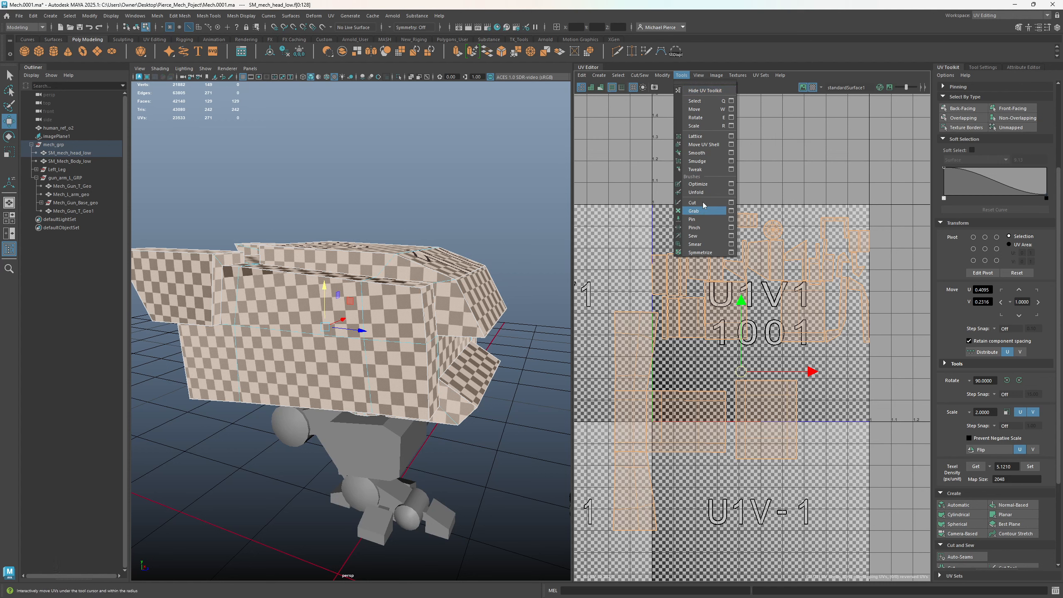
{"action": "mouse_move", "coordinate": [662, 78]}
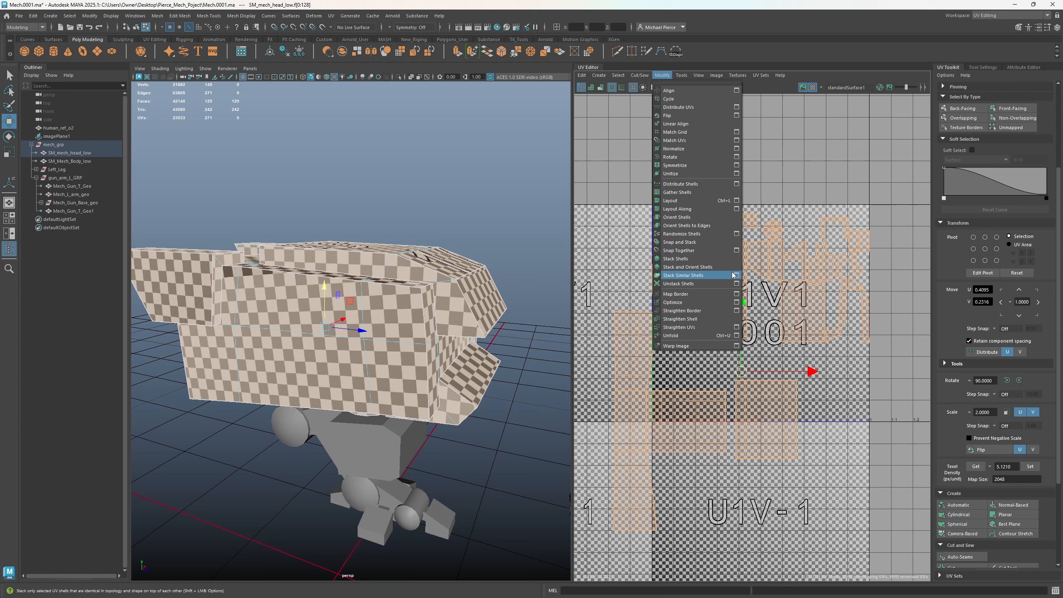
{"action": "mouse_move", "coordinate": [612, 79]}
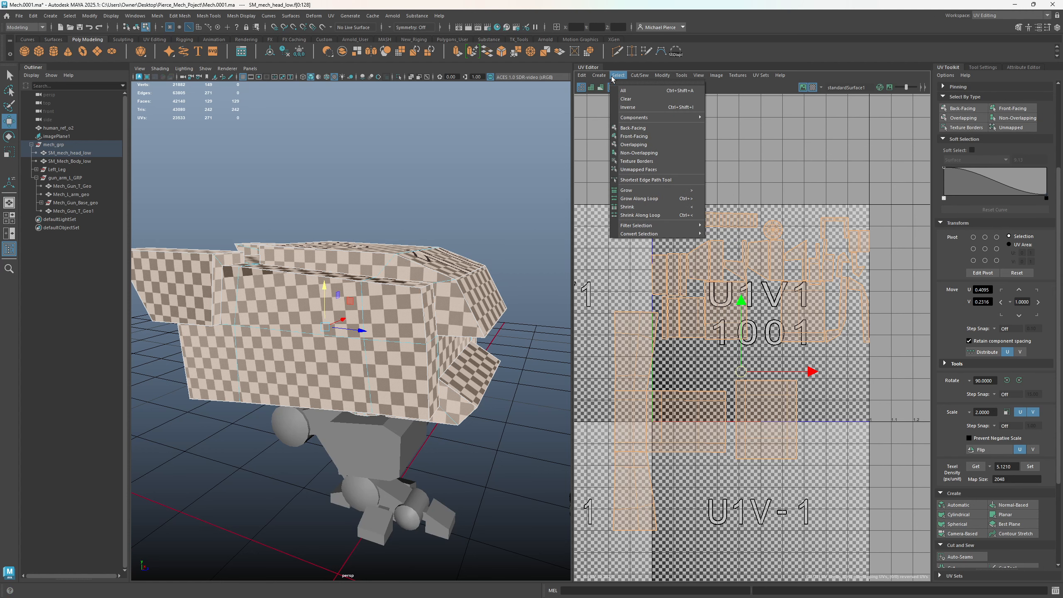
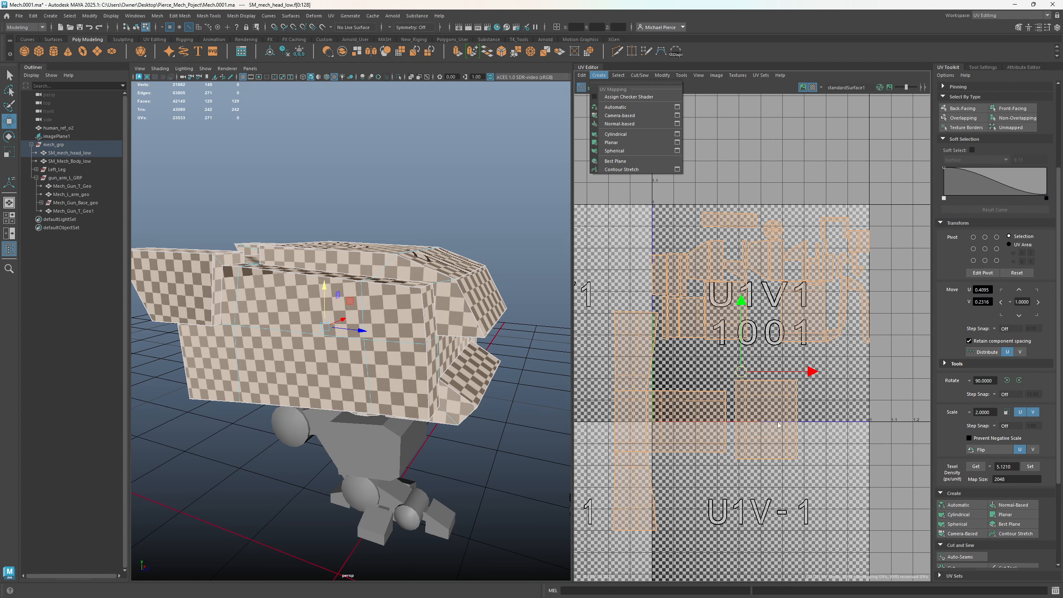
{"action": "left_click", "coordinate": [839, 393]}
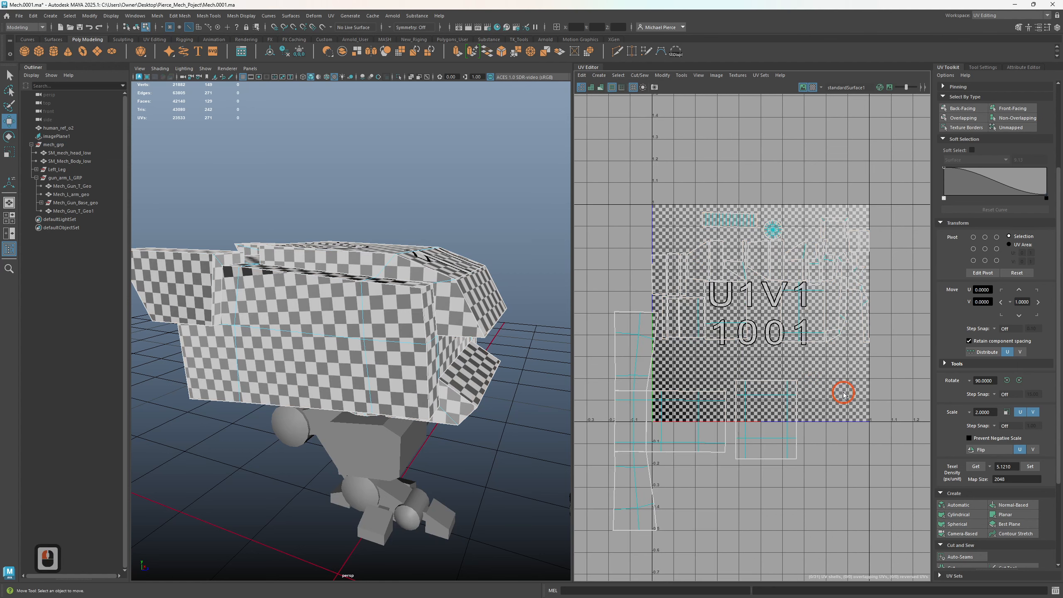
- Select all of the head's UV shells and open the texel density map size for editing
{"action": "left_click", "coordinate": [650, 416]}
{"action": "left_click_drag", "start_coordinate": [864, 527], "coordinate": [869, 515]}
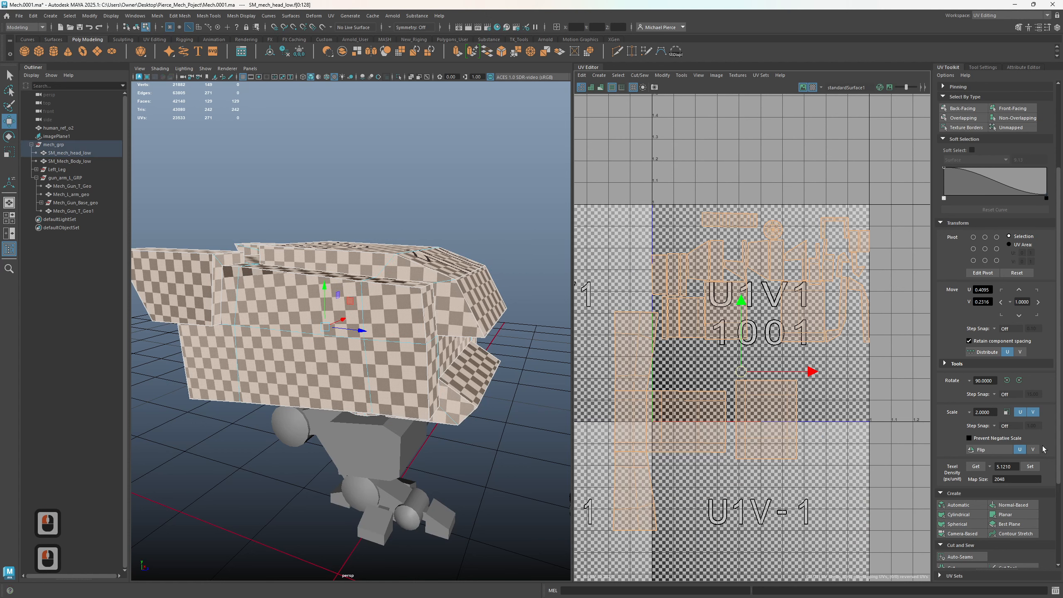
{"action": "left_click", "coordinate": [1032, 466]}
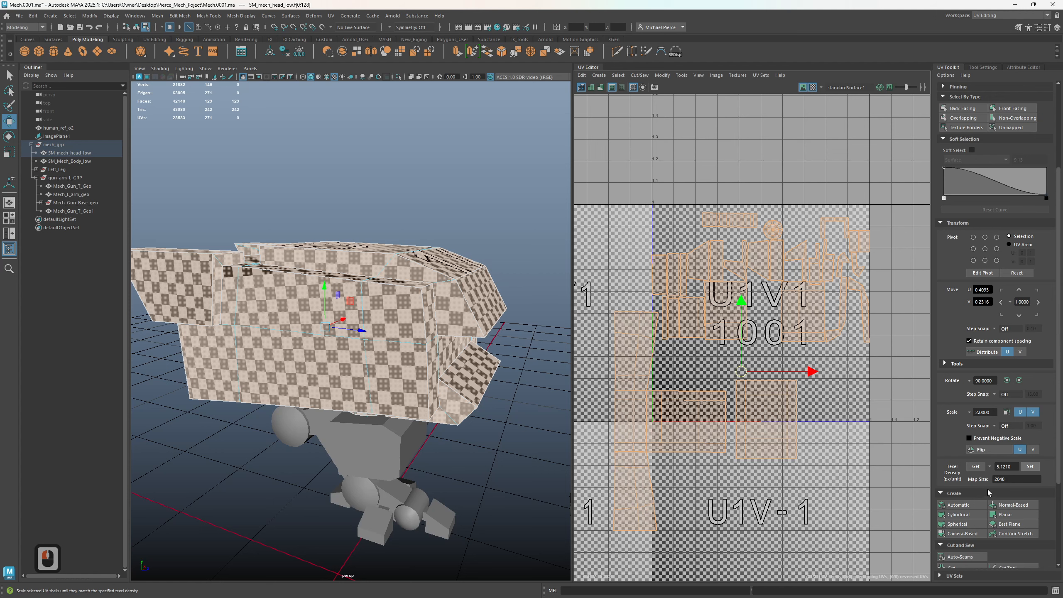
{"action": "left_click", "coordinate": [1011, 479]}
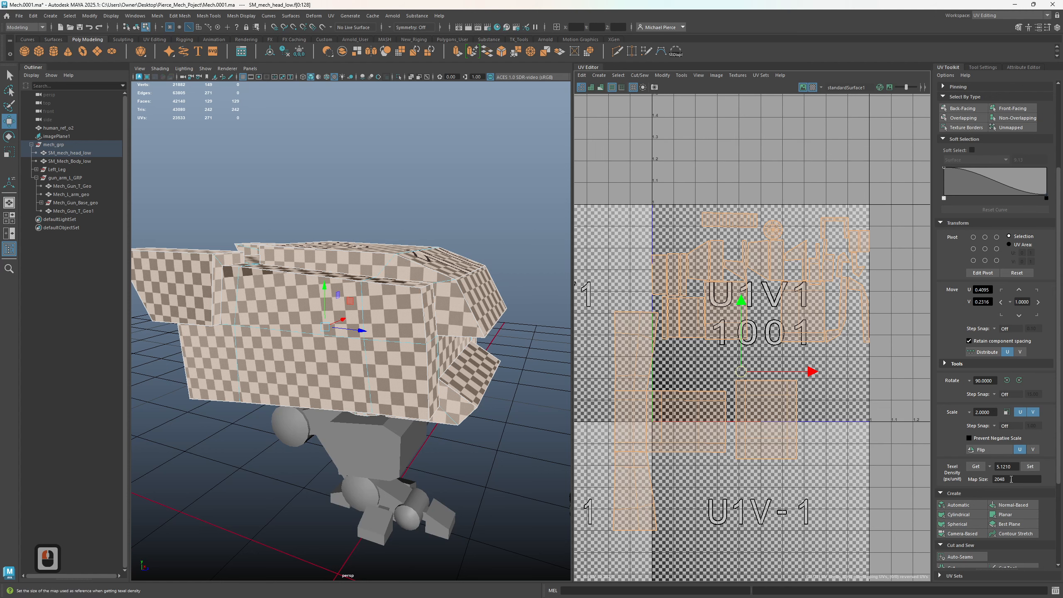
{"action": "left_click", "coordinate": [974, 479]}
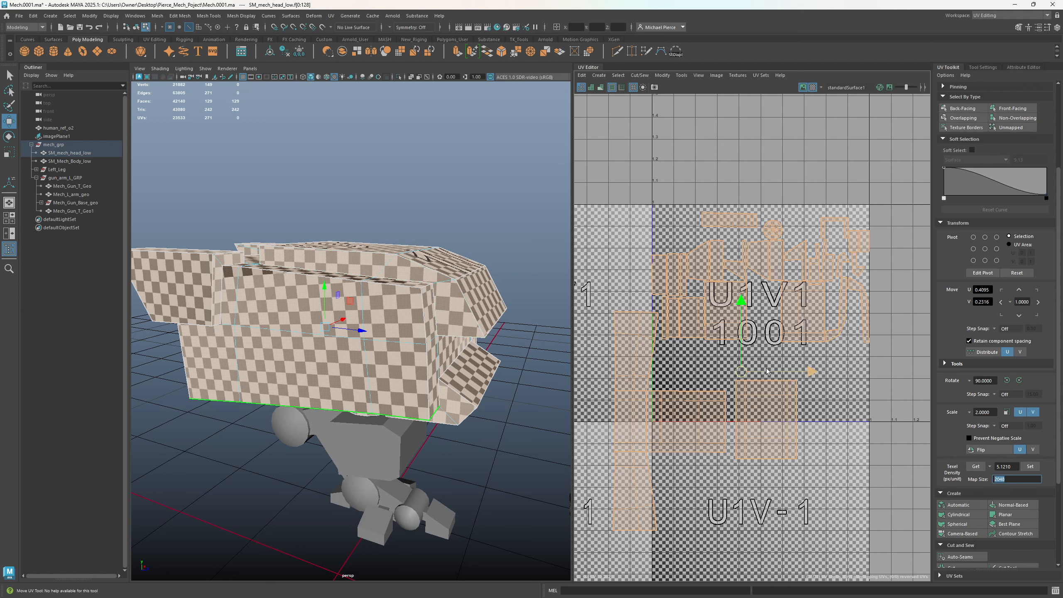
- Move the wide rectangular shell and the squarer shell beside it up and sideways, mostly into the 0–1 UV tile
{"action": "left_click", "coordinate": [687, 419]}
{"action": "left_click_drag", "start_coordinate": [687, 420], "coordinate": [792, 414]}
{"action": "left_click", "coordinate": [696, 411]}
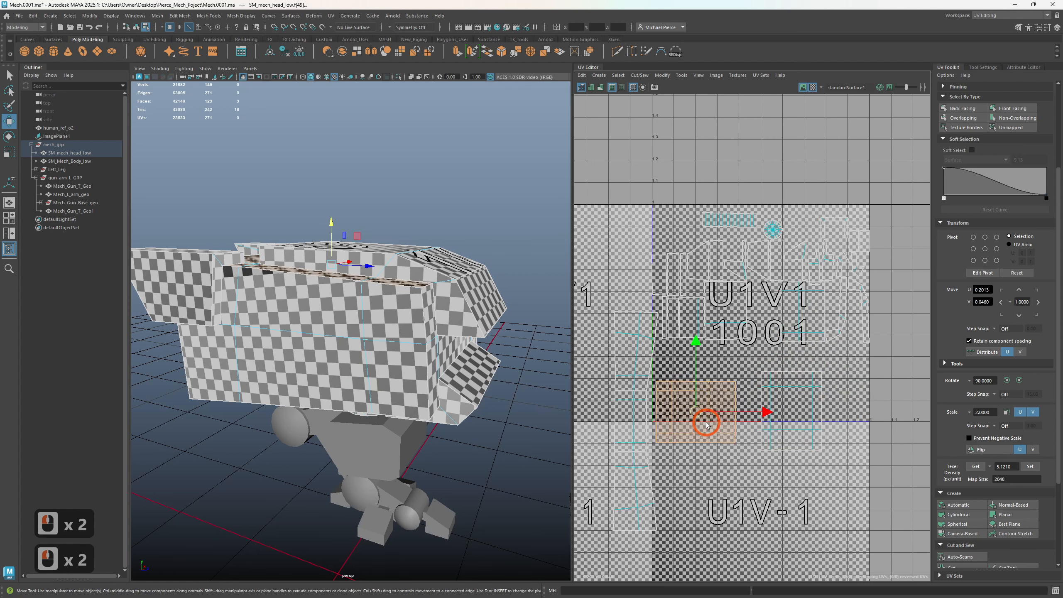
{"action": "mouse_move", "coordinate": [695, 408]}
{"action": "left_mouse_down"}
{"action": "mouse_move", "coordinate": [684, 403]}
{"action": "mouse_move", "coordinate": [704, 400]}
{"action": "left_mouse_up"}
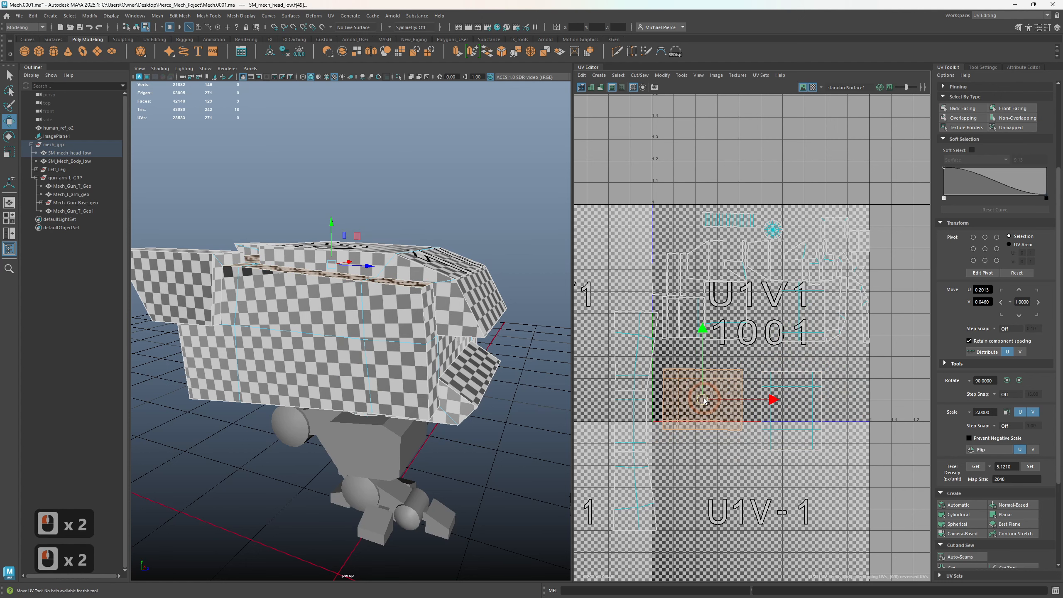
{"action": "left_click", "coordinate": [792, 409]}
{"action": "left_click_drag", "start_coordinate": [792, 409], "coordinate": [796, 393]}
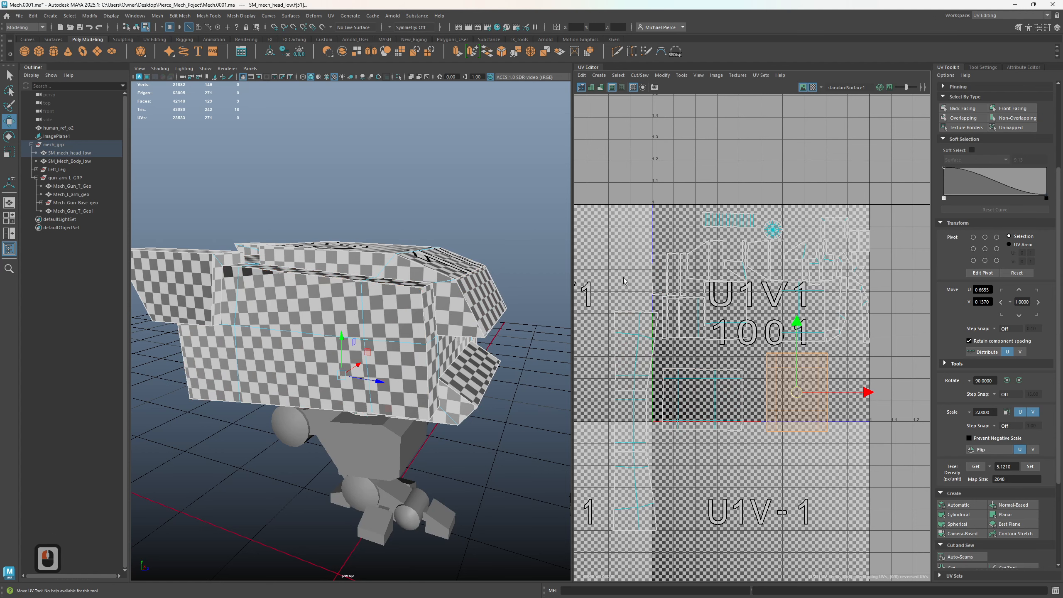
- Set all of the head's UV shells to a texel density of 5.1210 at map size 2048, and clear the selection
{"action": "left_click_drag", "start_coordinate": [615, 167], "coordinate": [897, 545]}
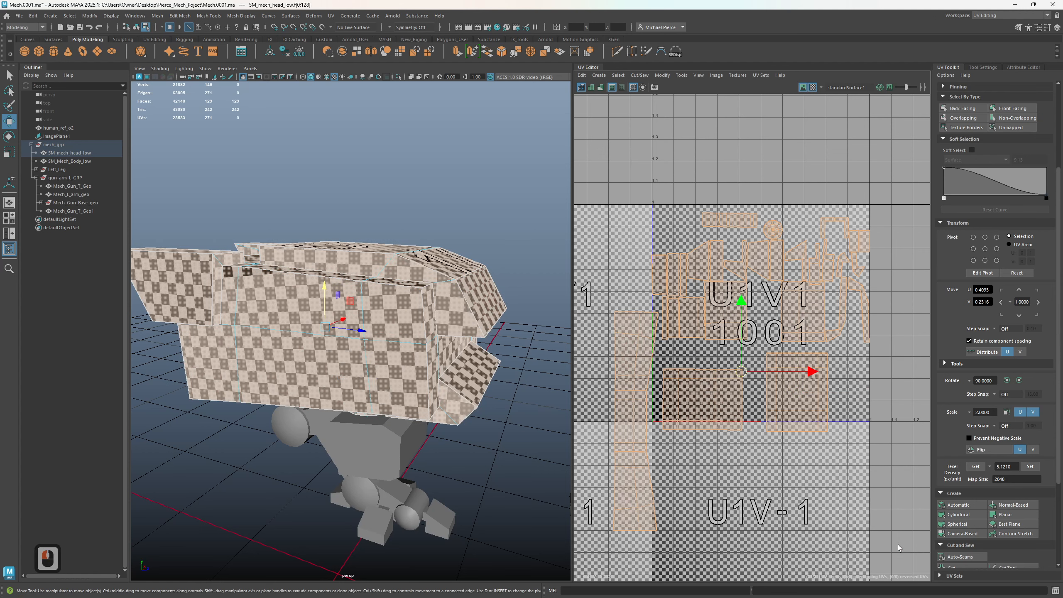
{"action": "left_click", "coordinate": [1031, 466]}
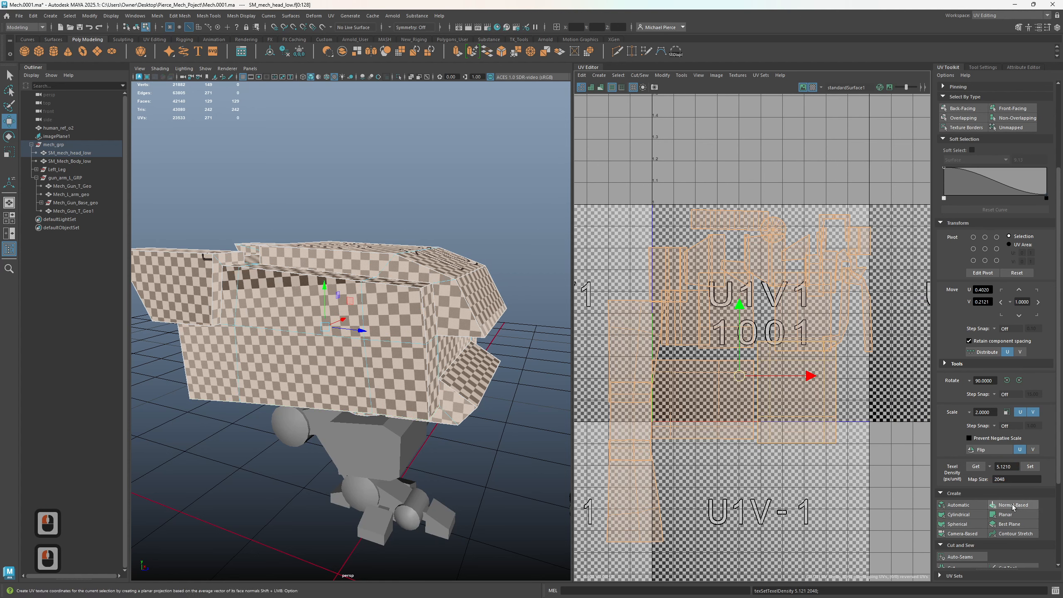
{"action": "left_click", "coordinate": [771, 475]}
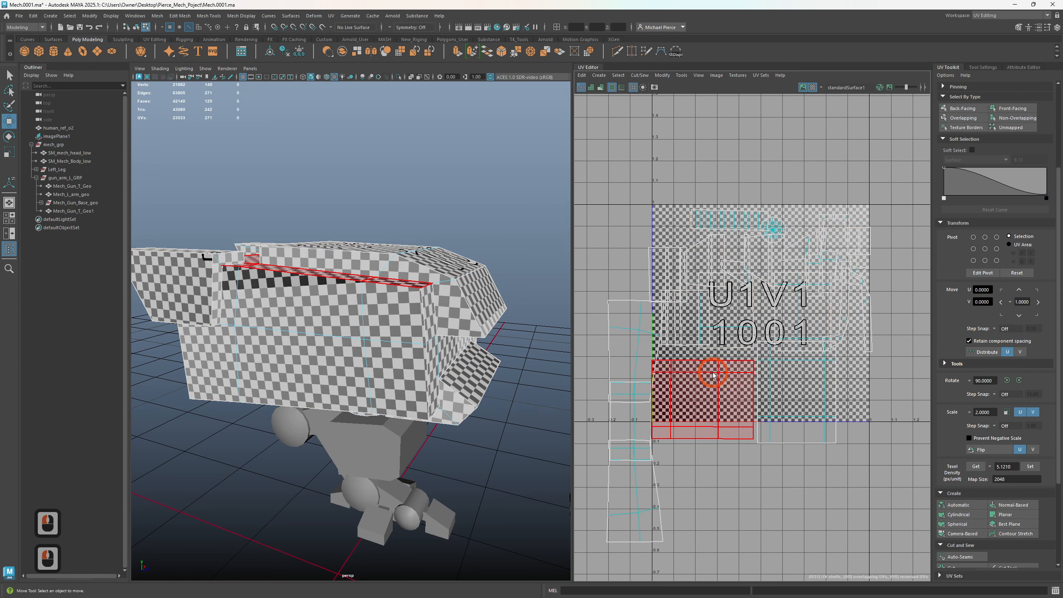
{"action": "left_click", "coordinate": [655, 248]}
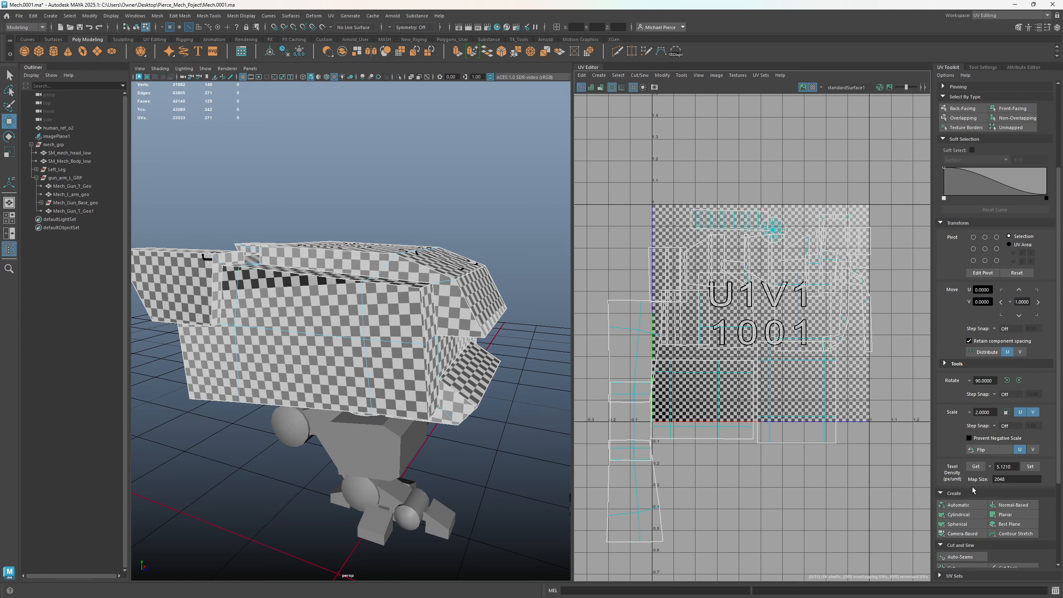
- Select all of the head's UV shells and inspect the evenness of the checker pattern from several sides of the head
{"action": "scroll", "coordinate": [782, 342], "scroll_direction": "down", "scroll_amount": 2}
{"action": "left_click", "coordinate": [640, 232]}
{"action": "left_click_drag", "start_coordinate": [659, 181], "coordinate": [897, 479]}
{"action": "left_click_drag", "start_coordinate": [487, 427], "coordinate": [448, 424], "text": "alt"}
{"action": "middle_click_drag", "start_coordinate": [448, 424], "coordinate": [513, 354], "text": "alt"}
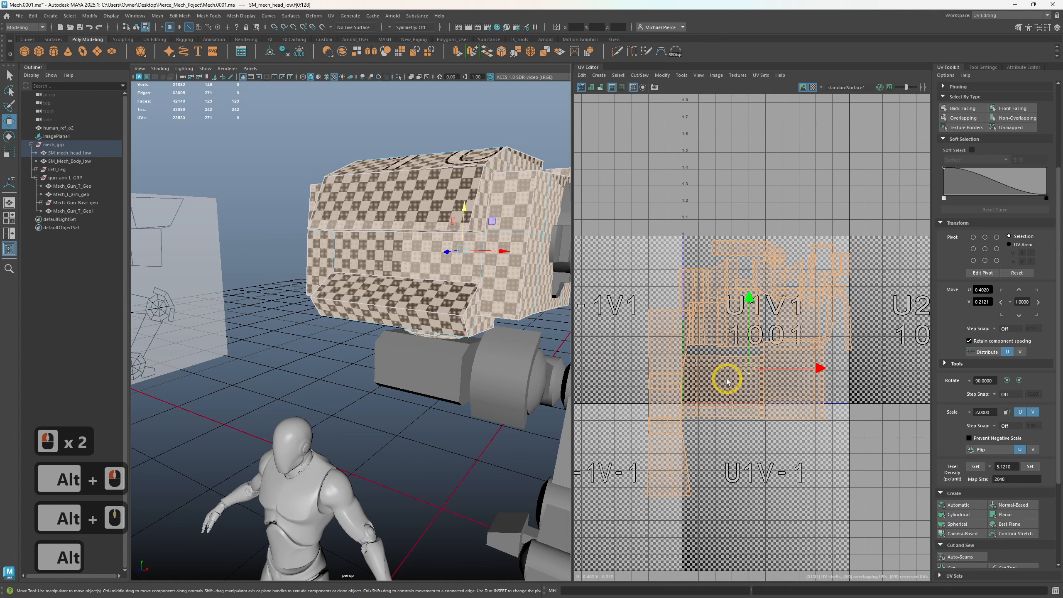
{"action": "left_click_drag", "start_coordinate": [429, 383], "coordinate": [399, 369], "text": "alt"}
{"action": "right_click_drag", "start_coordinate": [399, 369], "coordinate": [508, 370], "text": "alt"}
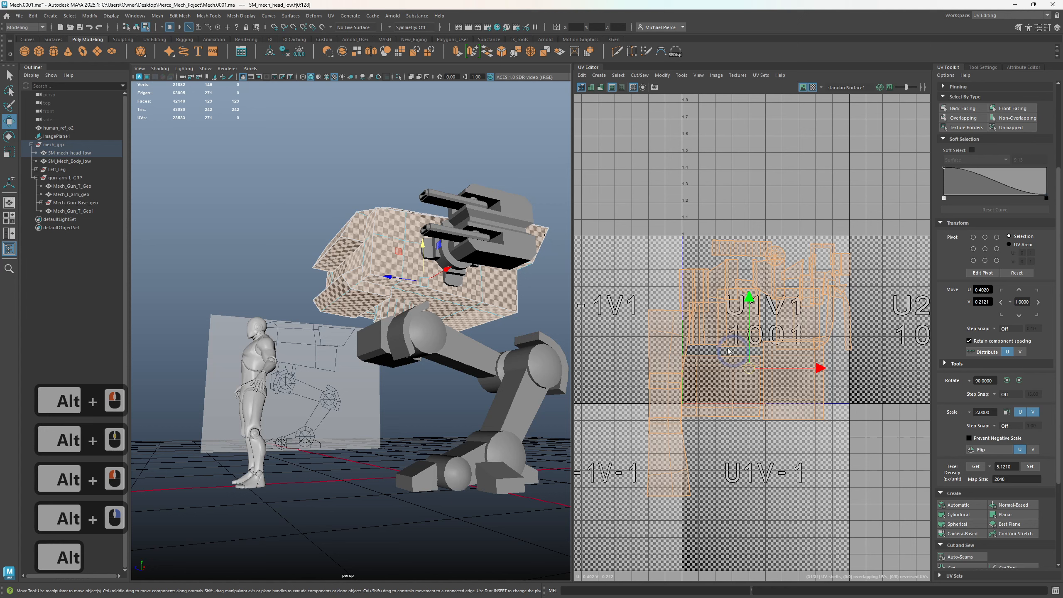
- Reselect all of the head's UV shells and reveal the Arrange and Layout options
{"action": "left_click", "coordinate": [645, 251]}
{"action": "left_click_drag", "start_coordinate": [631, 205], "coordinate": [877, 479]}
{"action": "scroll", "coordinate": [976, 529], "scroll_direction": "down", "scroll_amount": 8}
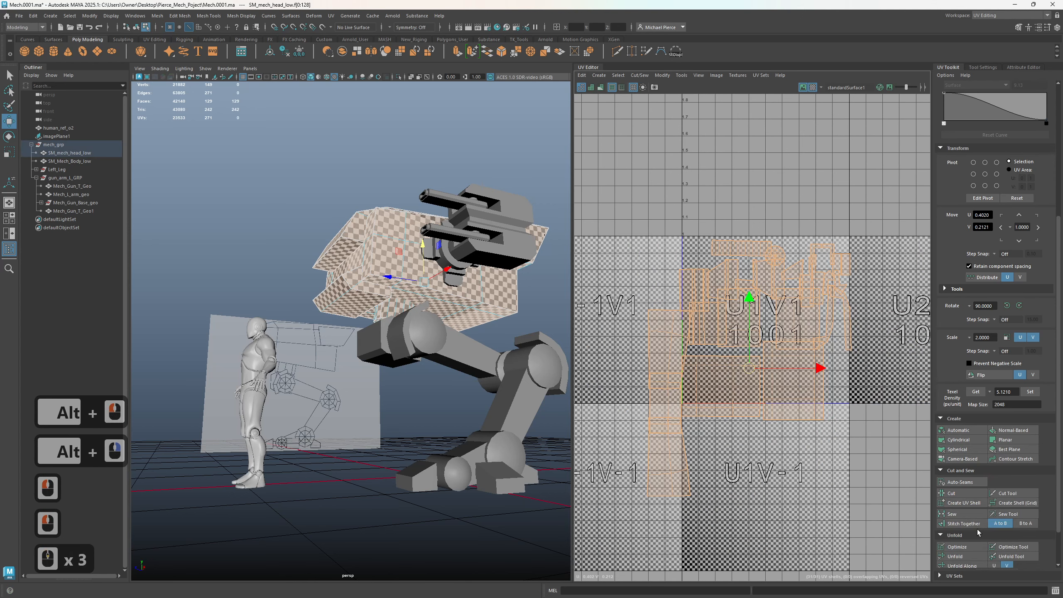
{"action": "left_click", "coordinate": [941, 560]}
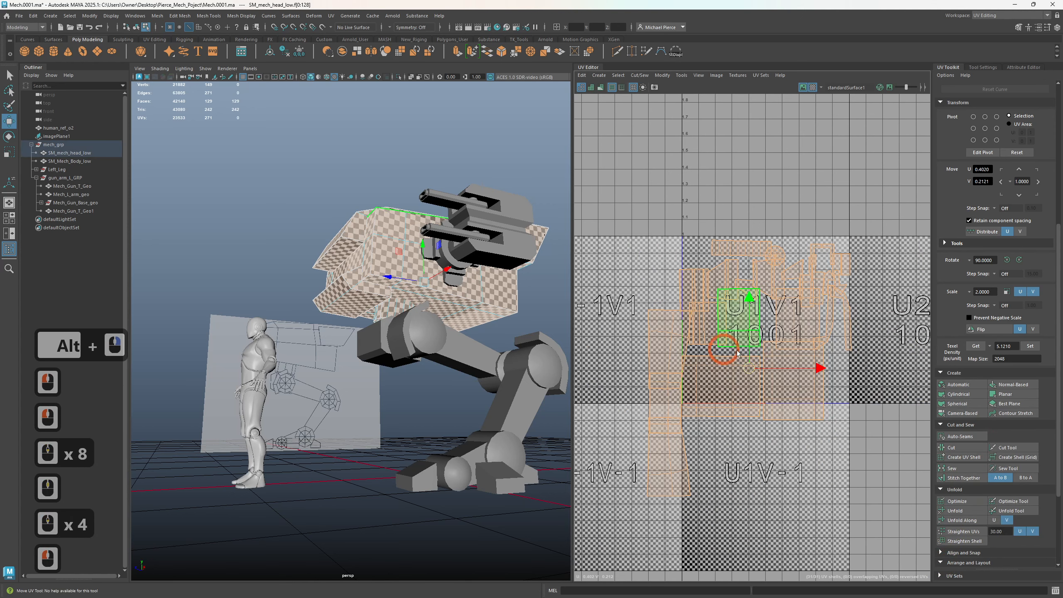
- Move the wide rectangular head shell out of the crowded layout to empty space below the 0–1 UV tile
{"action": "right_click_drag", "start_coordinate": [765, 424], "coordinate": [730, 415]}
{"action": "left_click", "coordinate": [726, 382]}
{"action": "key", "text": "w"}
{"action": "left_click_drag", "start_coordinate": [725, 382], "coordinate": [781, 485]}
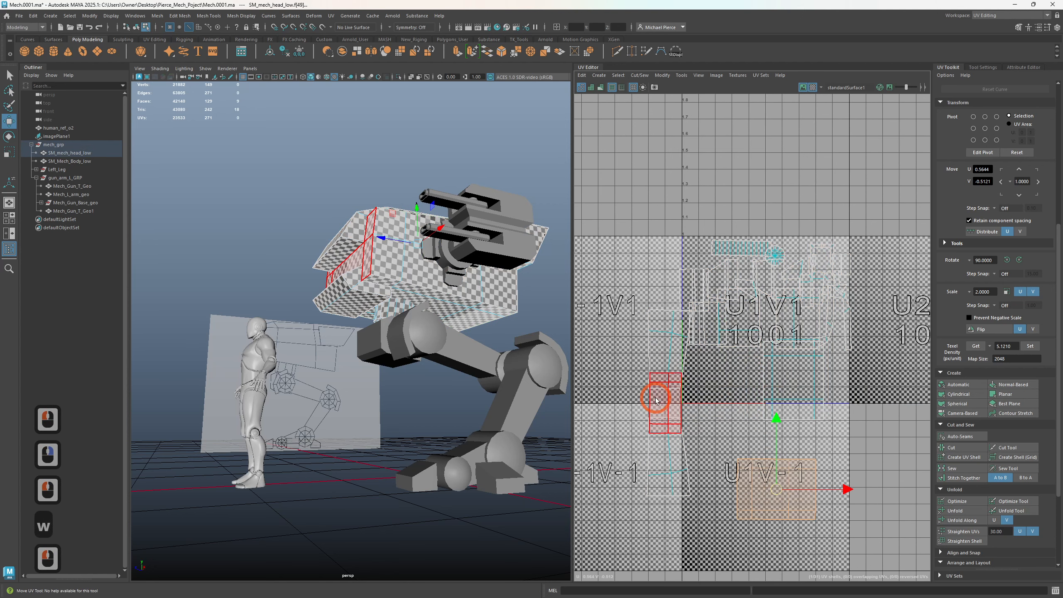
- Move the tall narrow head shell and the large underside shell out of the crowded layout into empty space below the 0–1 UV tile
{"action": "left_click", "coordinate": [655, 398]}
{"action": "left_click_drag", "start_coordinate": [662, 398], "coordinate": [721, 463]}
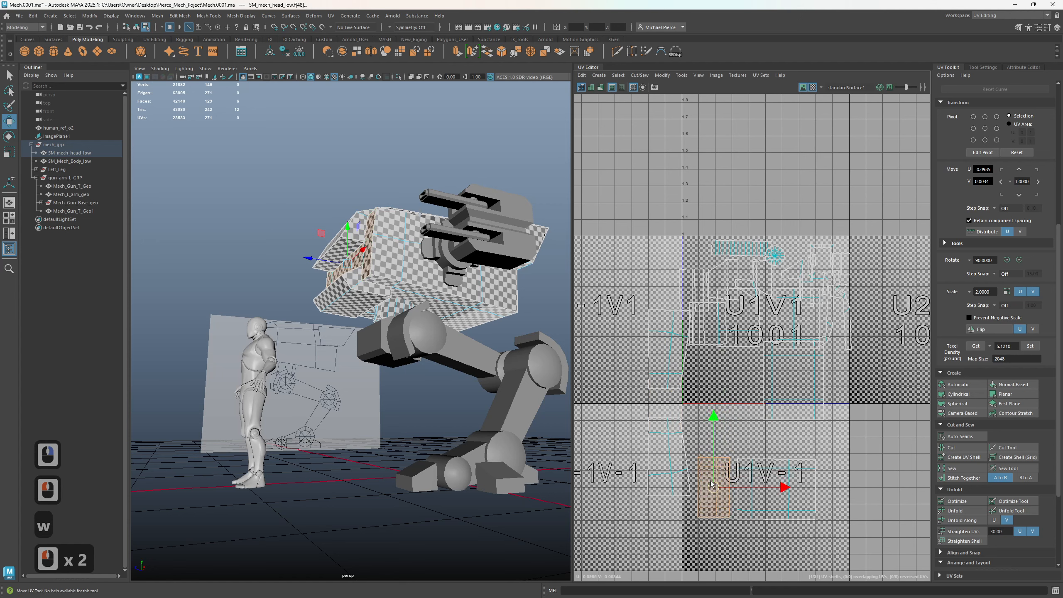
{"action": "double_click", "coordinate": [792, 376]}
{"action": "left_click_drag", "start_coordinate": [792, 377], "coordinate": [769, 563]}
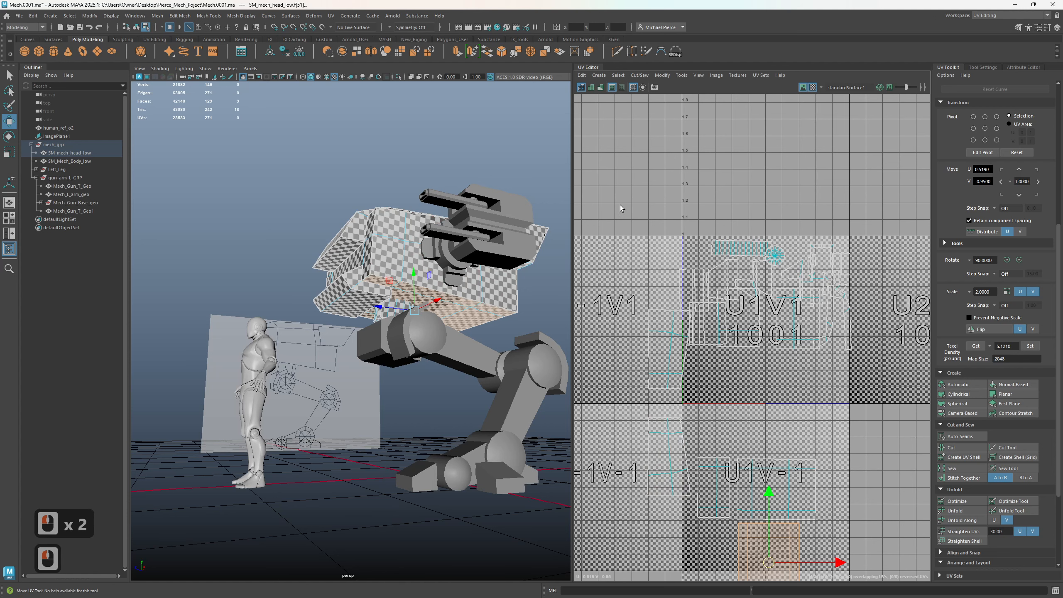
- Select all of the head's UV shells, open the Layout UVs options, and reset them to their defaults
{"action": "scroll", "coordinate": [962, 542], "scroll_direction": "down", "scroll_amount": 3}
{"action": "scroll", "coordinate": [639, 232], "scroll_direction": "down", "scroll_amount": 3}
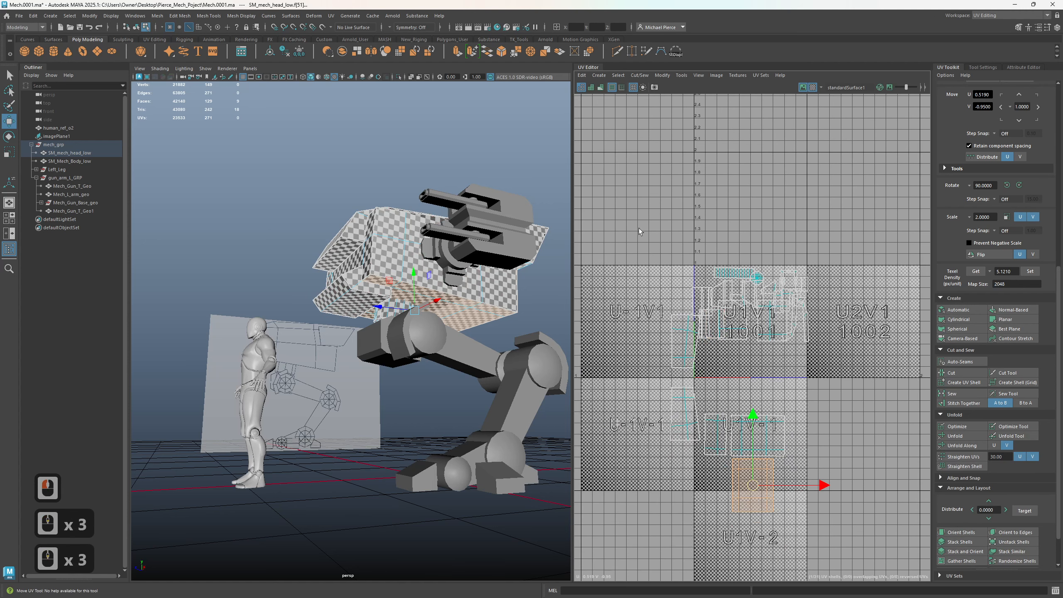
{"action": "left_click_drag", "start_coordinate": [639, 229], "coordinate": [902, 547]}
{"action": "scroll", "coordinate": [950, 559], "scroll_direction": "down", "scroll_amount": 3}
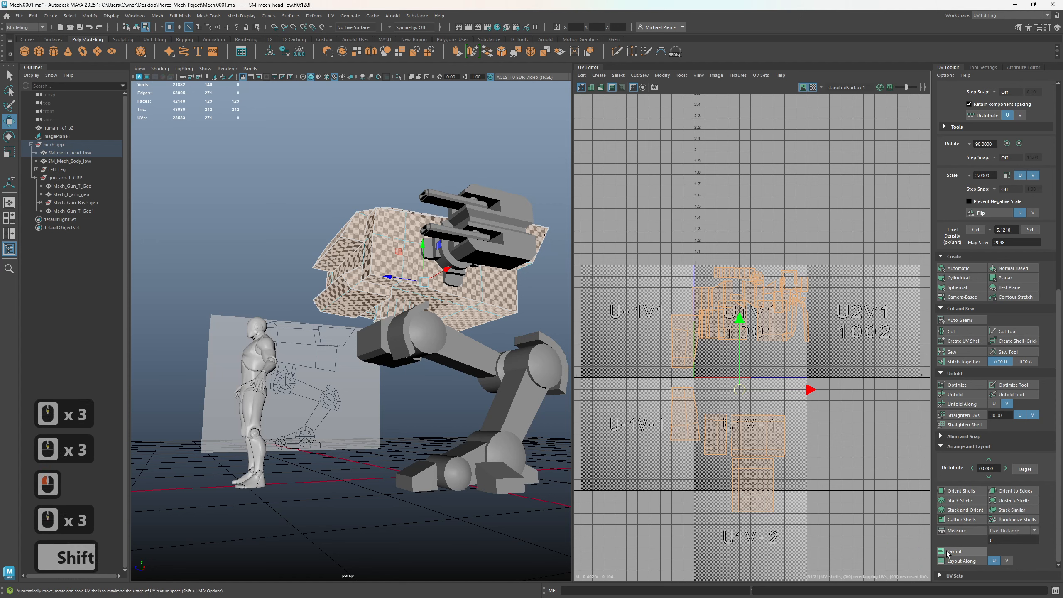
{"action": "left_click", "coordinate": [948, 552], "text": "shift"}
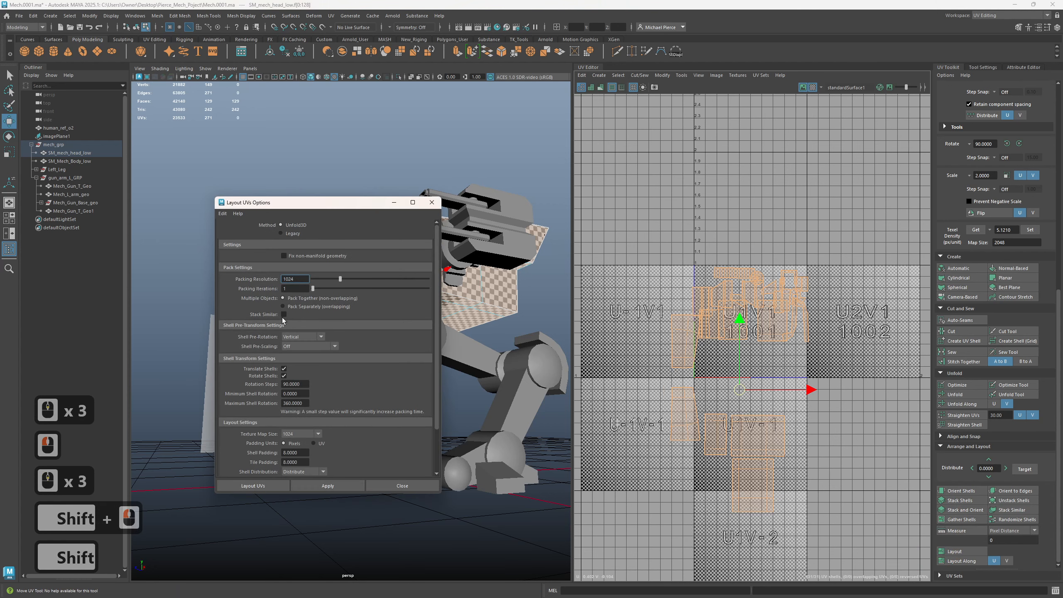
{"action": "left_click", "coordinate": [222, 213]}
{"action": "left_click", "coordinate": [239, 230]}
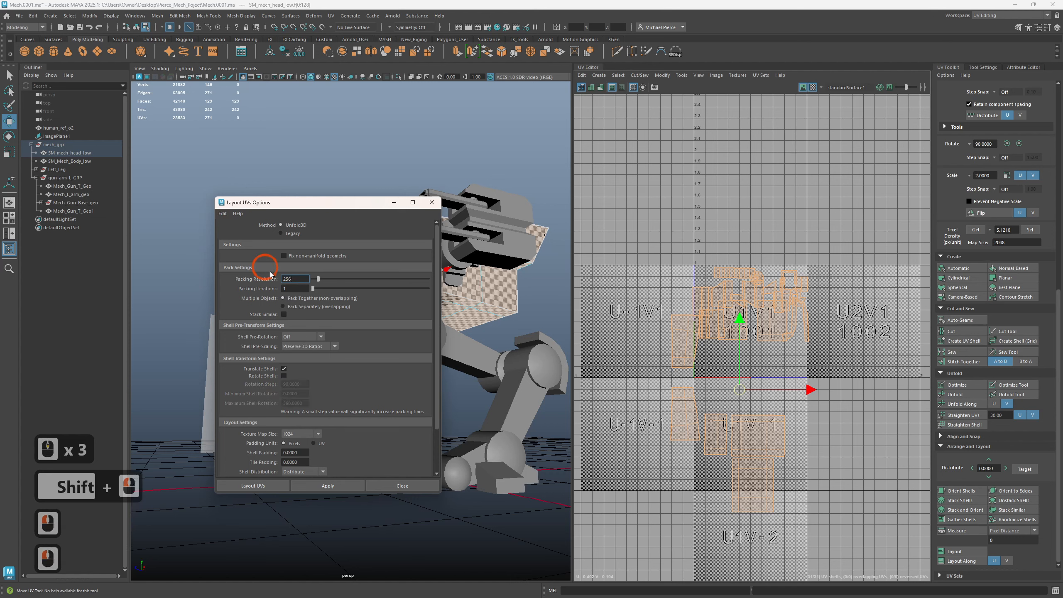
- Set the layout's Texture Map Size and Packing Resolution to 2048
{"action": "left_click", "coordinate": [299, 280]}
{"action": "double_click", "coordinate": [299, 279]}
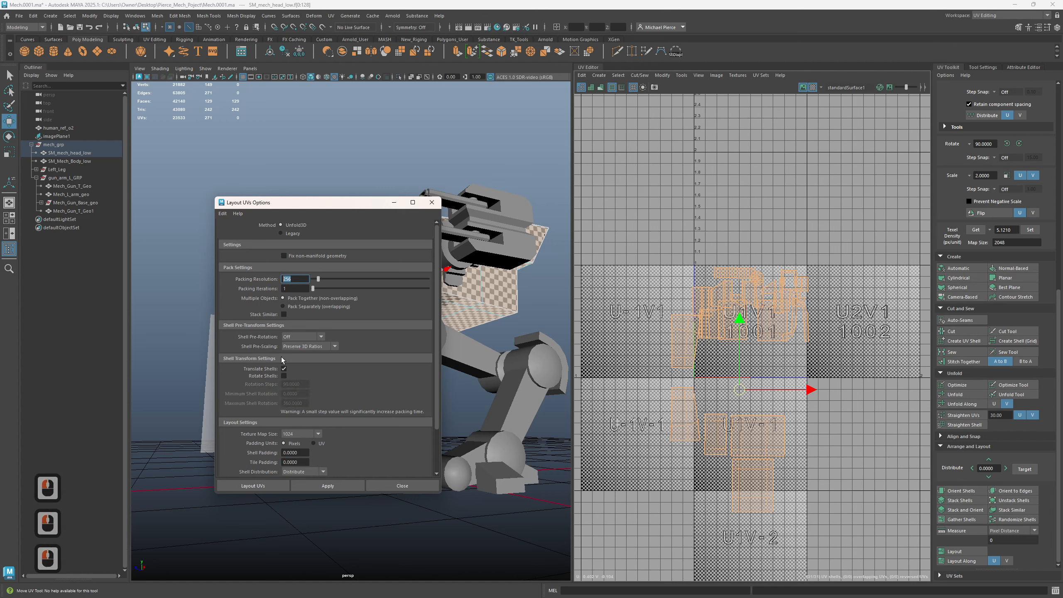
{"action": "left_click", "coordinate": [299, 433]}
{"action": "left_click", "coordinate": [303, 477]}
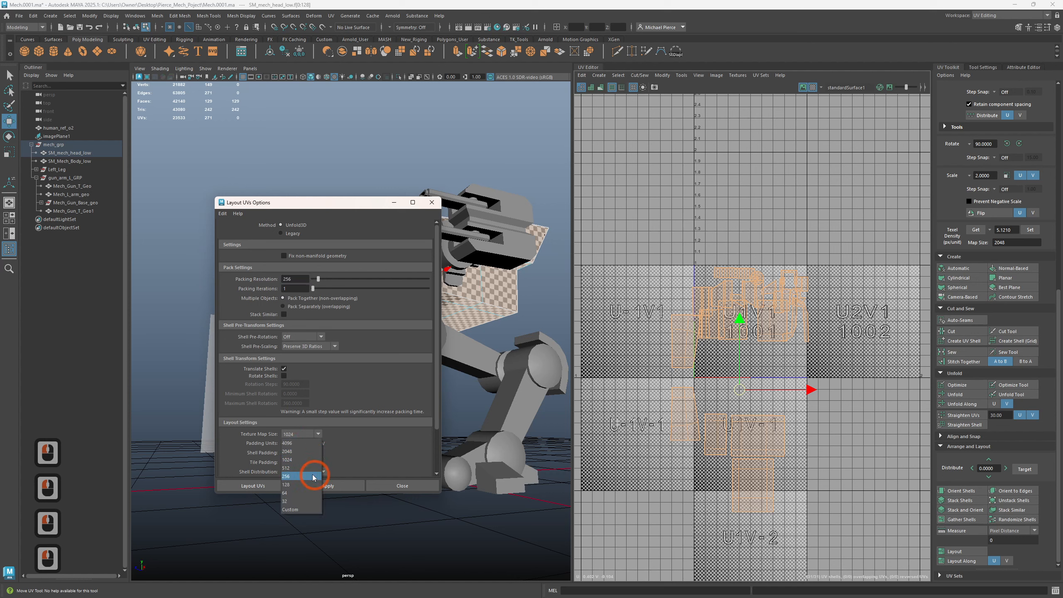
{"action": "left_click", "coordinate": [295, 288]}
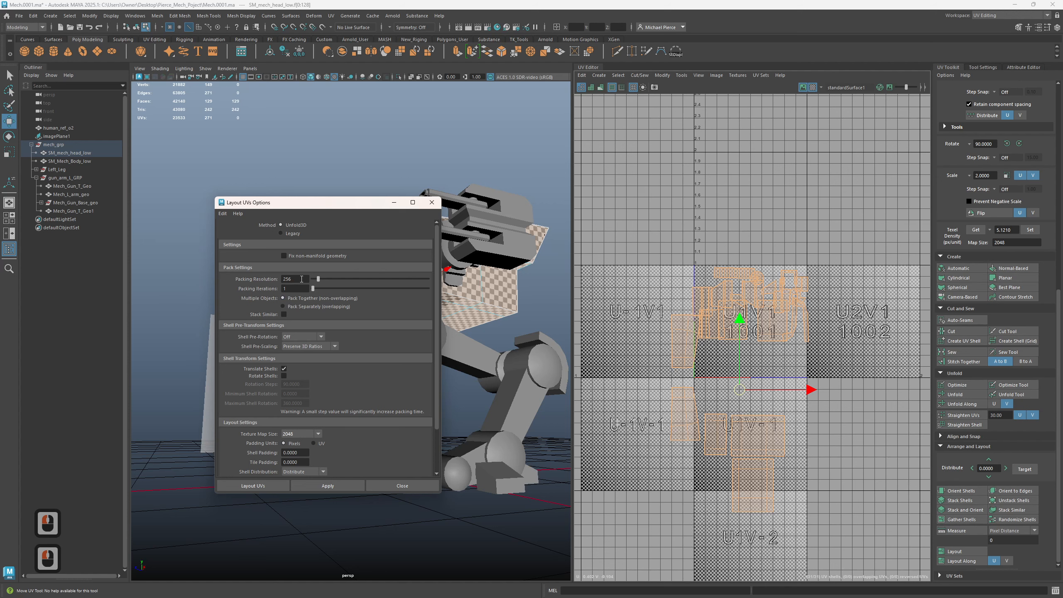
{"action": "double_click", "coordinate": [301, 279]}
{"action": "type", "text": "2048"}
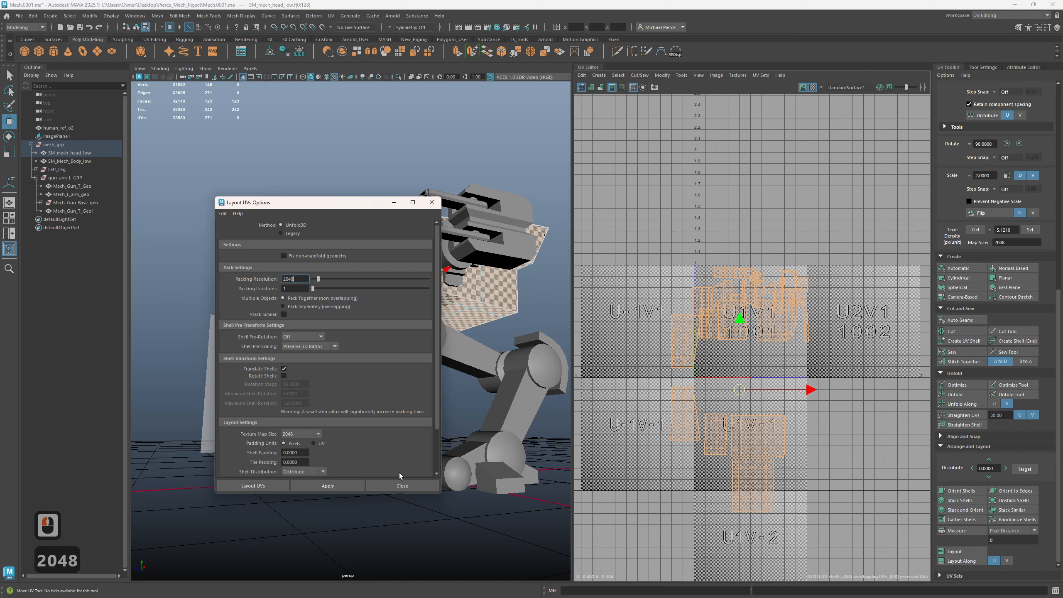
- Set Shell Pre-Scaling to Preserve UV Ratios and Shell Pre-Rotation to Horizontal in the layout options
{"action": "left_click", "coordinate": [306, 347]}
{"action": "left_click", "coordinate": [291, 345]}
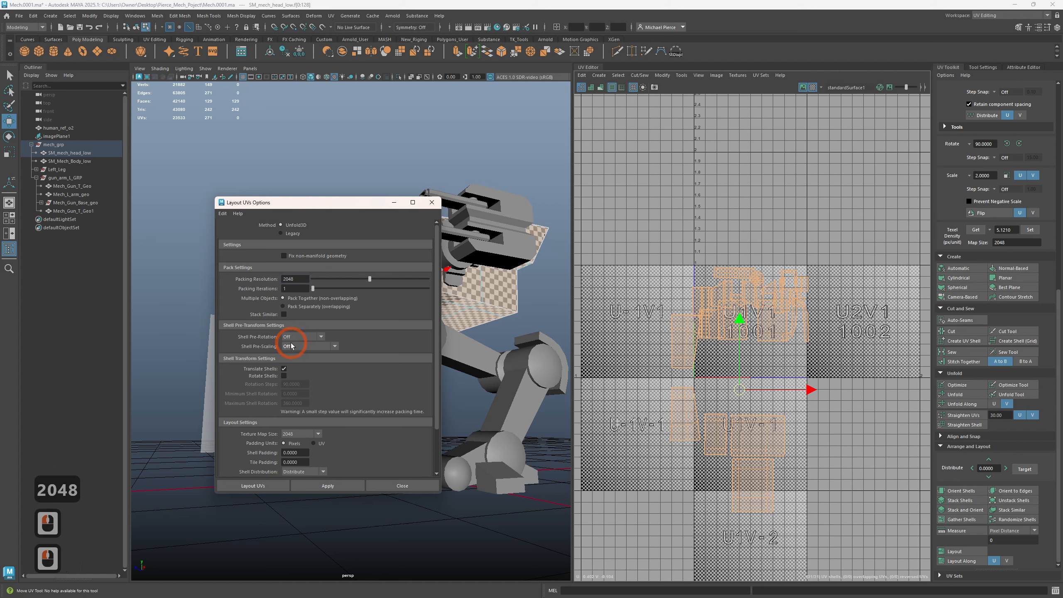
{"action": "left_click", "coordinate": [291, 346]}
{"action": "left_click", "coordinate": [302, 372]}
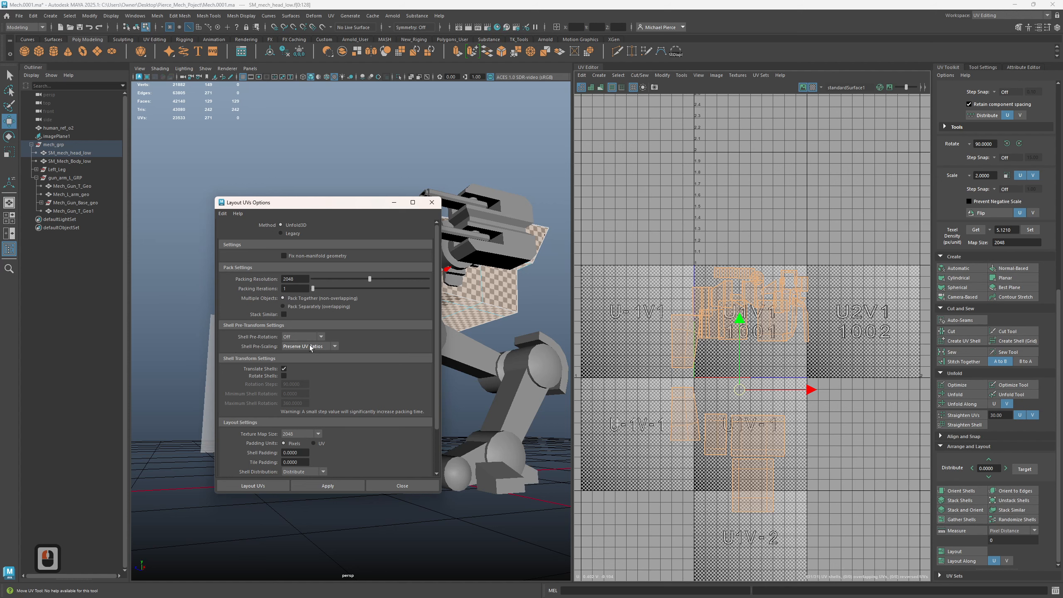
{"action": "left_click", "coordinate": [298, 340]}
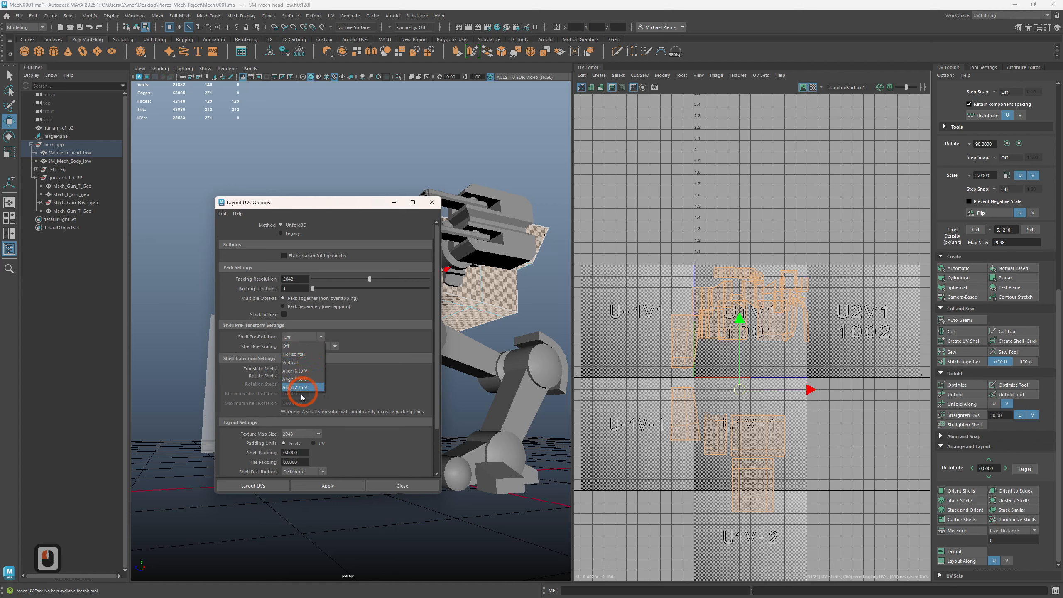
{"action": "left_click", "coordinate": [294, 353]}
- Enable Rotate Shells and set Packing Iterations to 5 in the layout options
{"action": "left_click", "coordinate": [284, 376]}
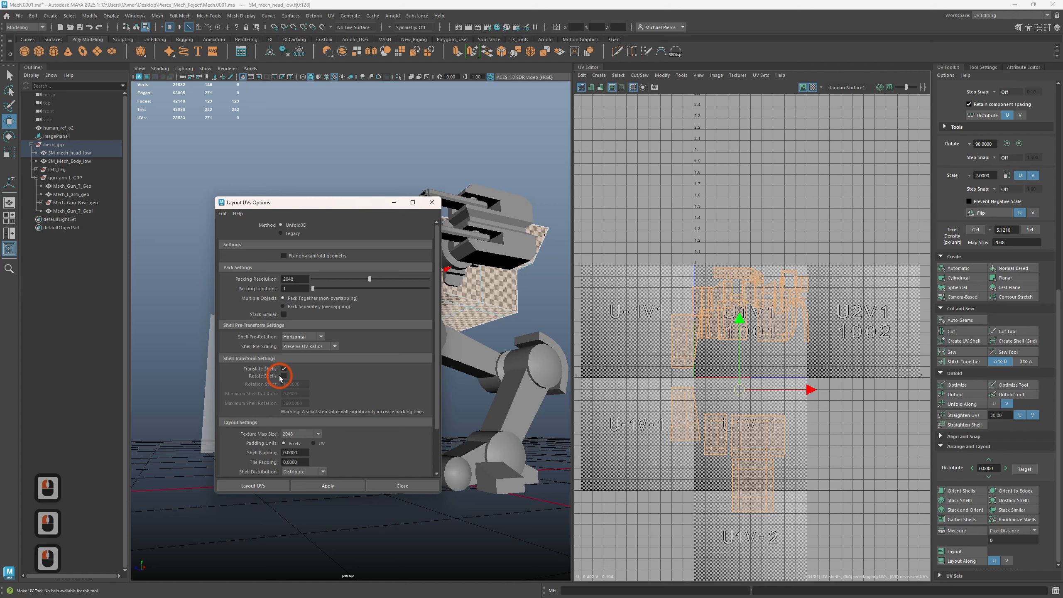
{"action": "left_click", "coordinate": [284, 376]}
{"action": "left_click", "coordinate": [283, 378]}
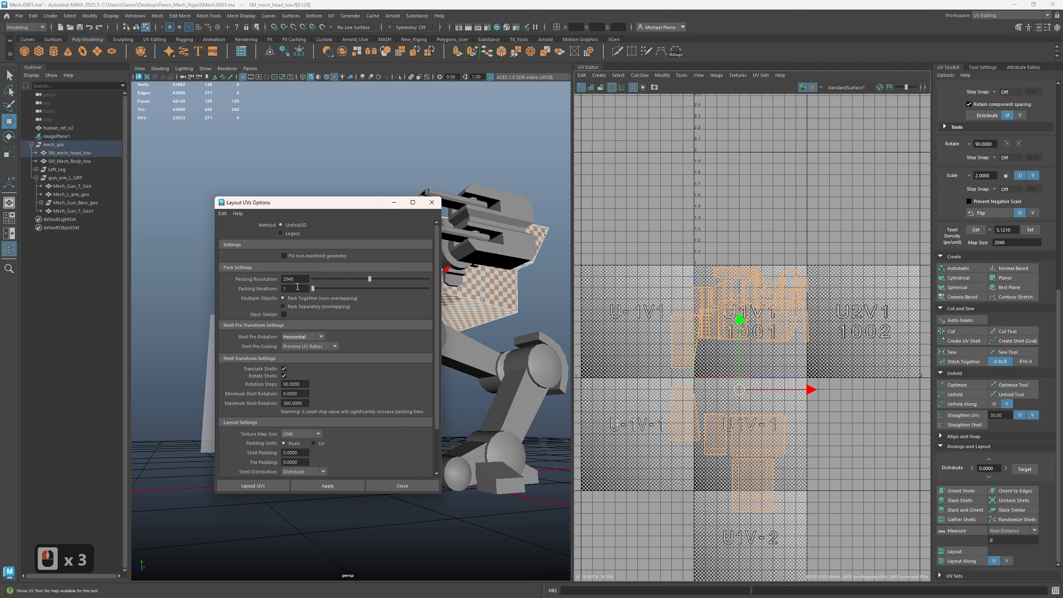
{"action": "left_click", "coordinate": [297, 287]}
{"action": "type", "text": "5"}
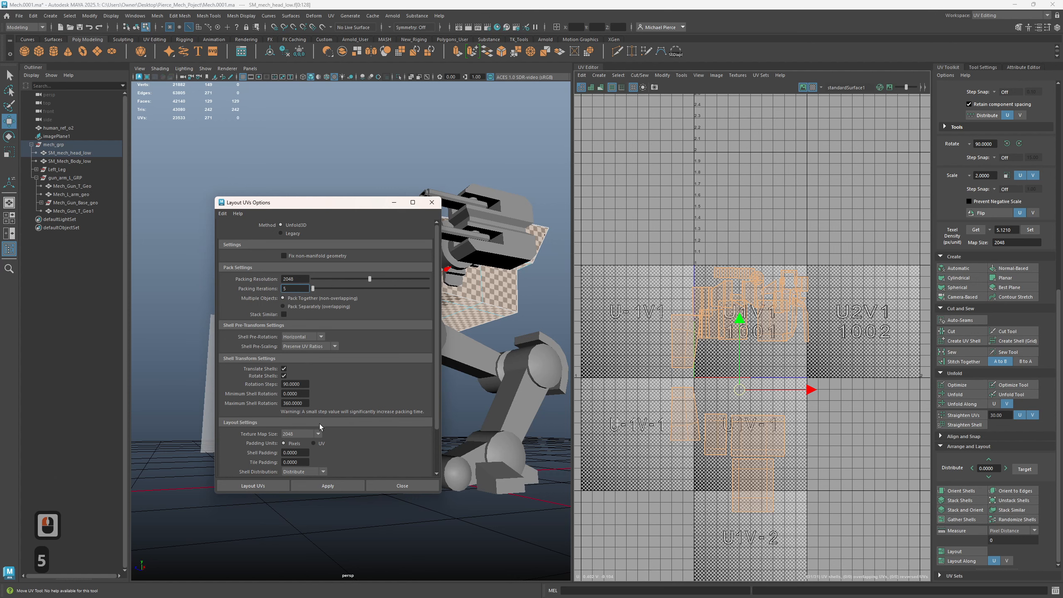
- Set both Shell Padding and Tile Padding to 16 pixels in the layout options
{"action": "scroll", "coordinate": [319, 427], "scroll_direction": "down", "scroll_amount": 4}
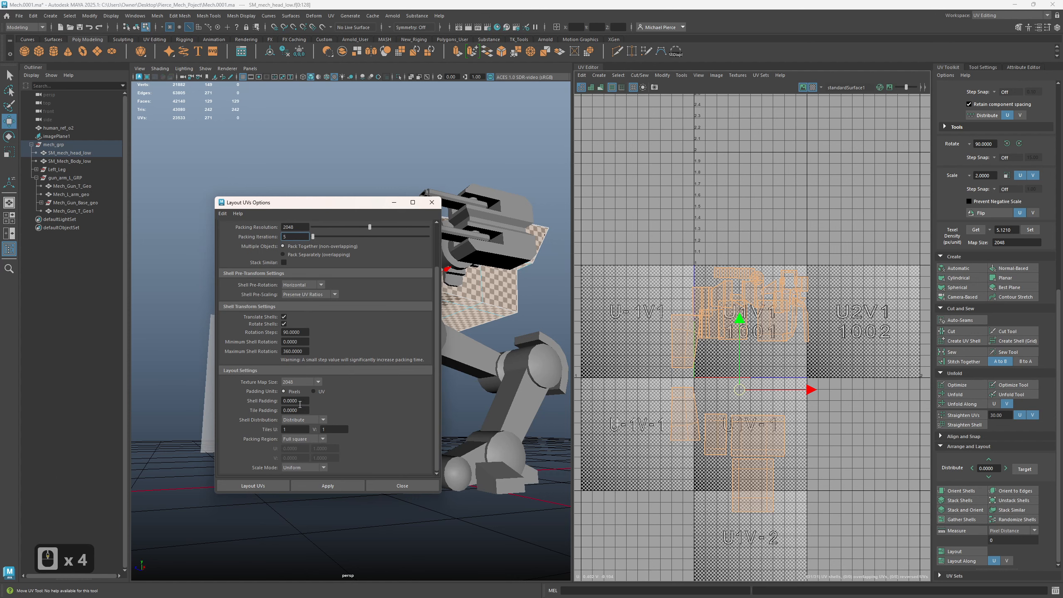
{"action": "left_click", "coordinate": [300, 403]}
{"action": "type", "text": "16"}
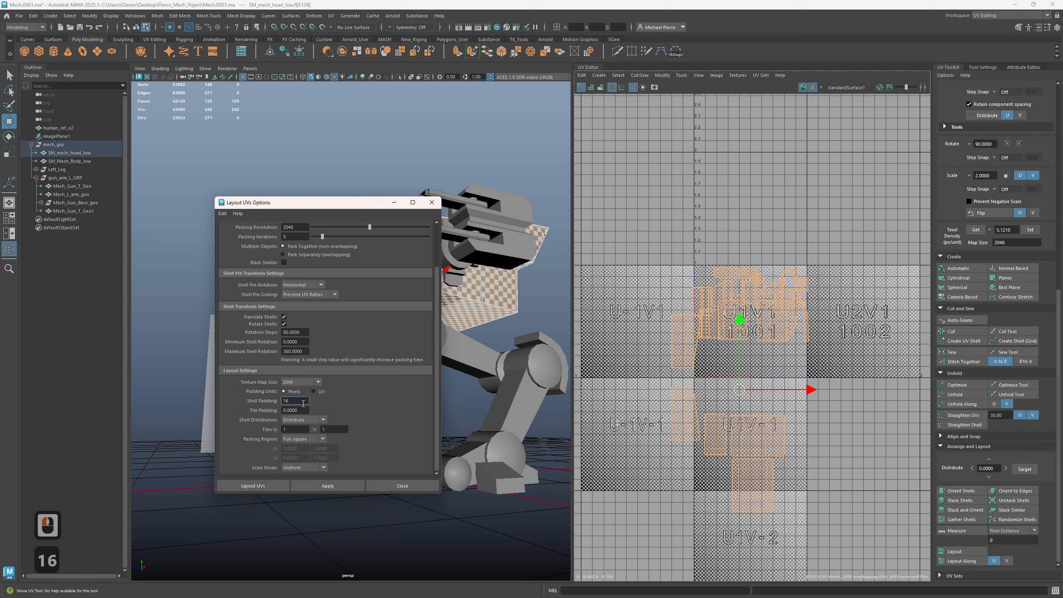
{"action": "left_click", "coordinate": [301, 409]}
{"action": "type", "text": "16"}
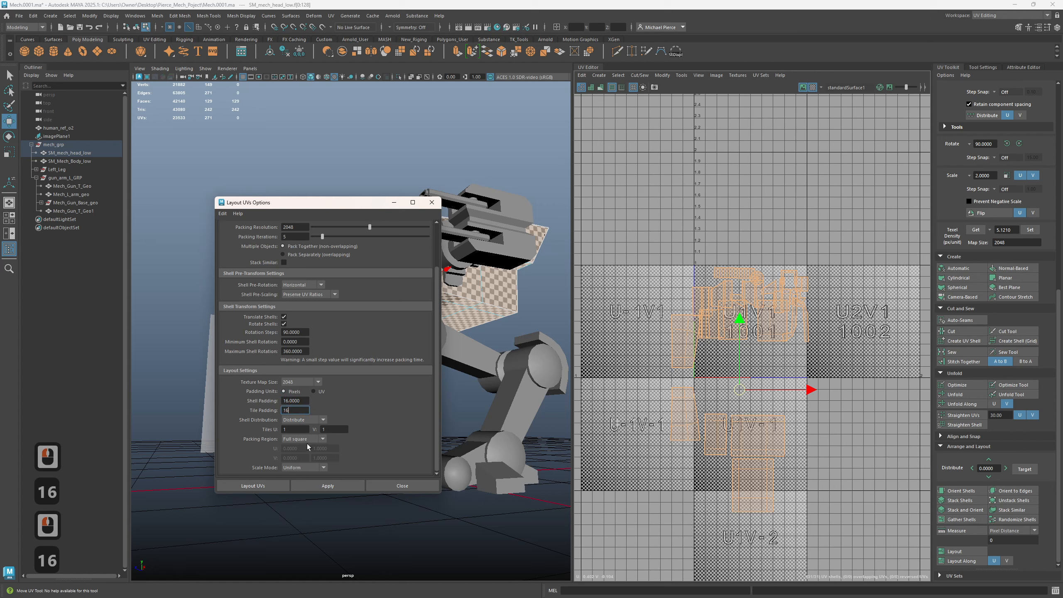
- Box-select the head's UV shells around the 0–1 tile and lay them out with Scale Mode set to Uniform
{"action": "left_click", "coordinate": [683, 349]}
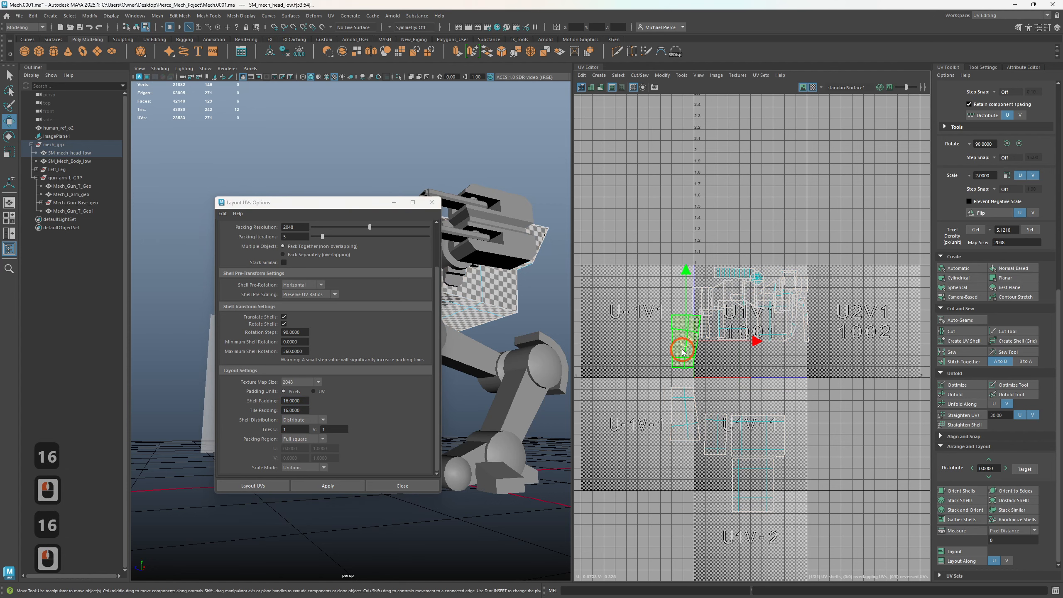
{"action": "mouse_move", "coordinate": [683, 337]}
{"action": "left_mouse_down"}
{"action": "mouse_move", "coordinate": [682, 356]}
{"action": "mouse_move", "coordinate": [671, 348]}
{"action": "left_mouse_up"}
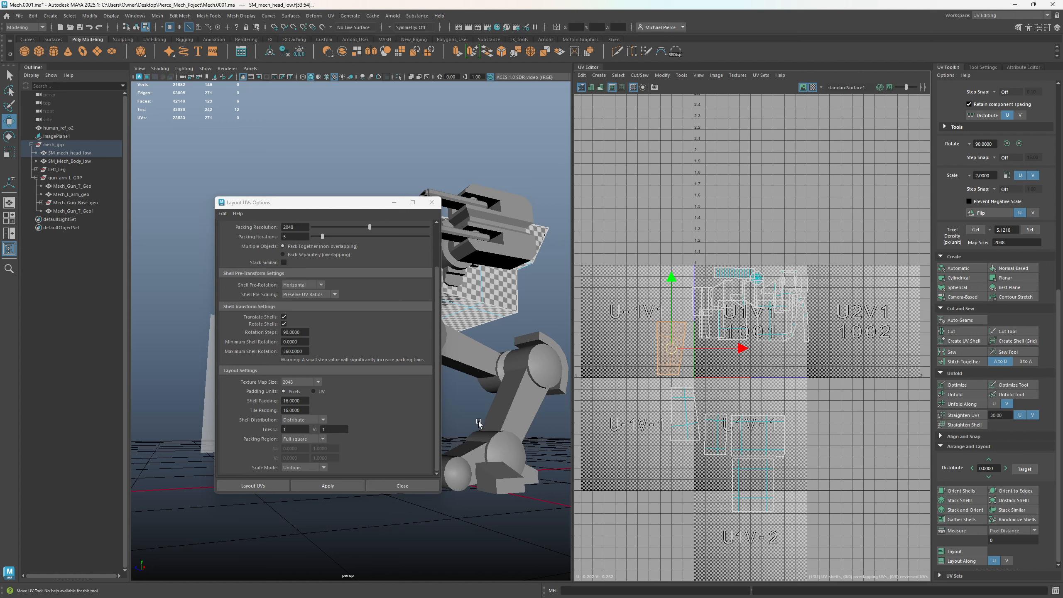
{"action": "left_click_drag", "start_coordinate": [617, 231], "coordinate": [882, 433]}
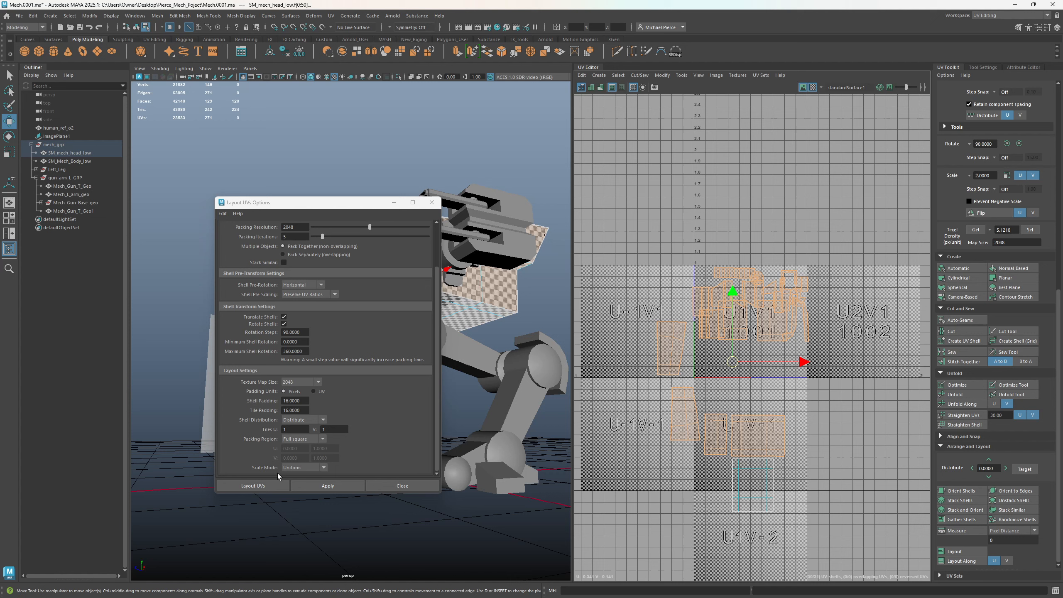
{"action": "left_click", "coordinate": [288, 468]}
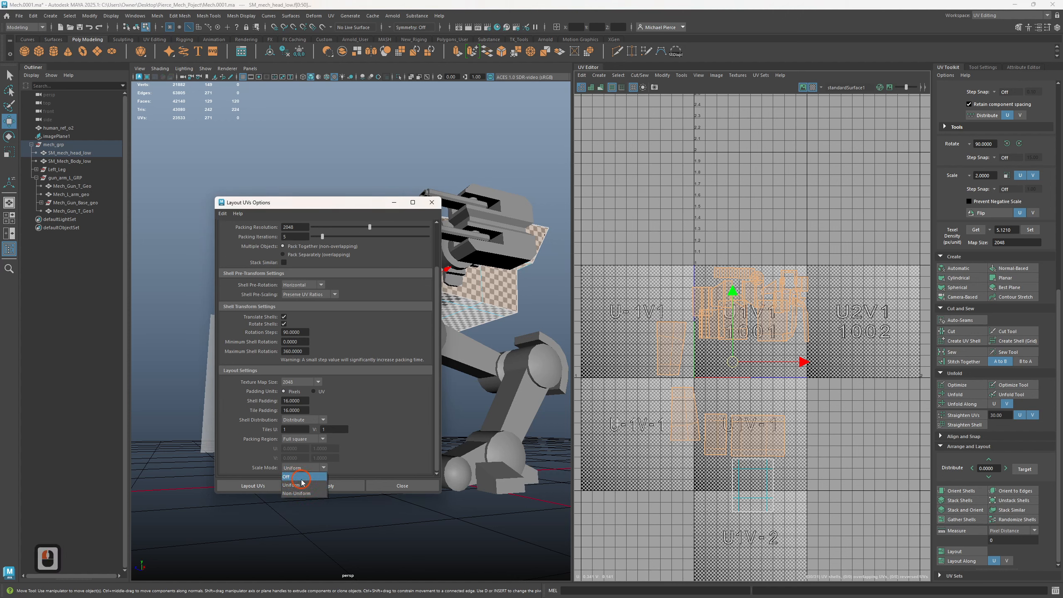
{"action": "left_click", "coordinate": [301, 477]}
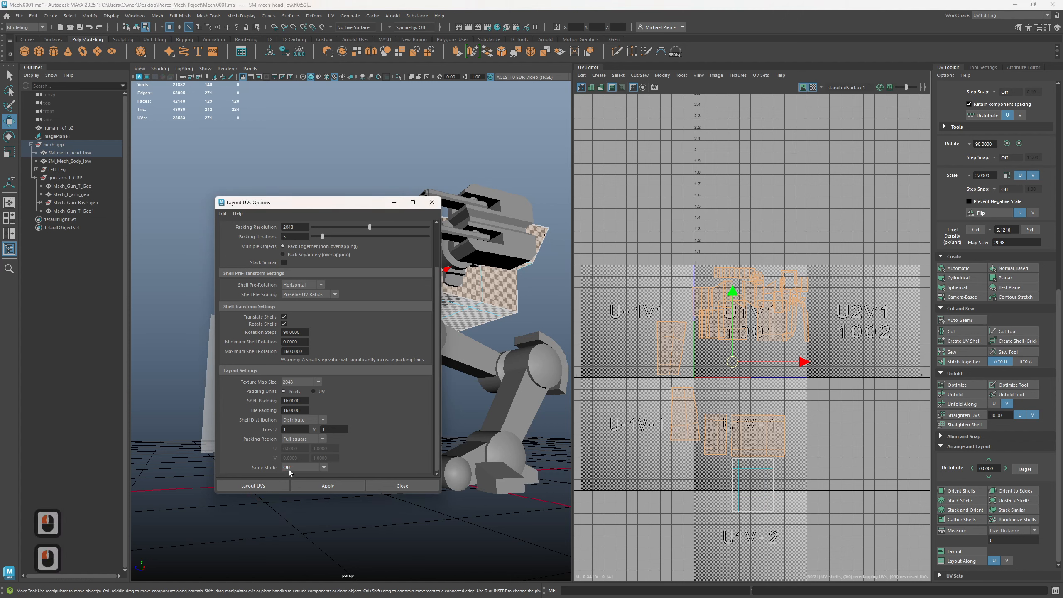
{"action": "left_click", "coordinate": [290, 469]}
{"action": "left_click", "coordinate": [304, 486]}
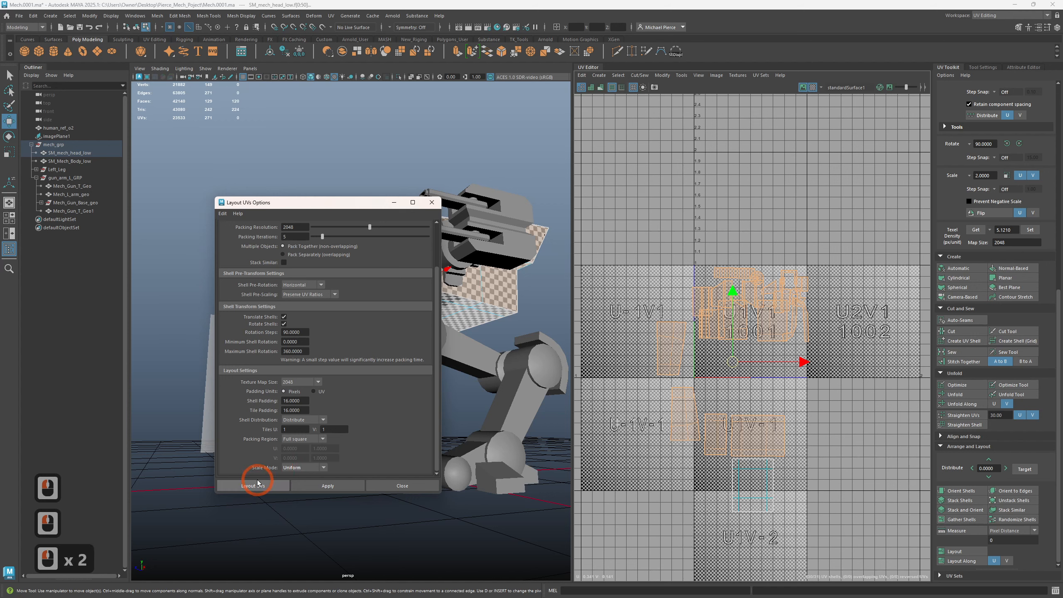
{"action": "left_click", "coordinate": [258, 485]}
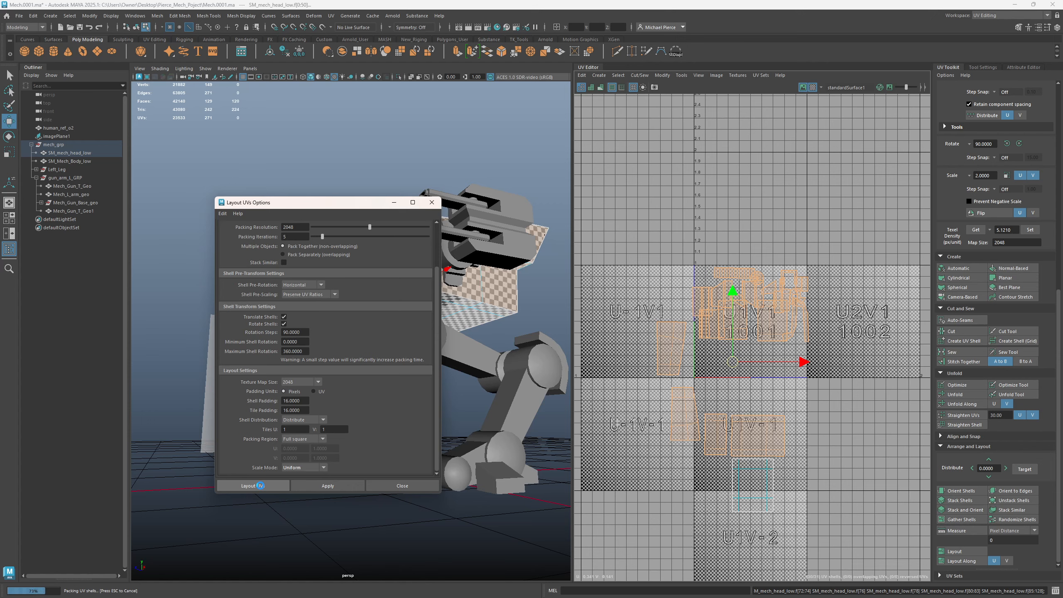
{"action": "scroll", "coordinate": [755, 362], "scroll_direction": "up", "scroll_amount": 3}
{"action": "left_click", "coordinate": [649, 277]}
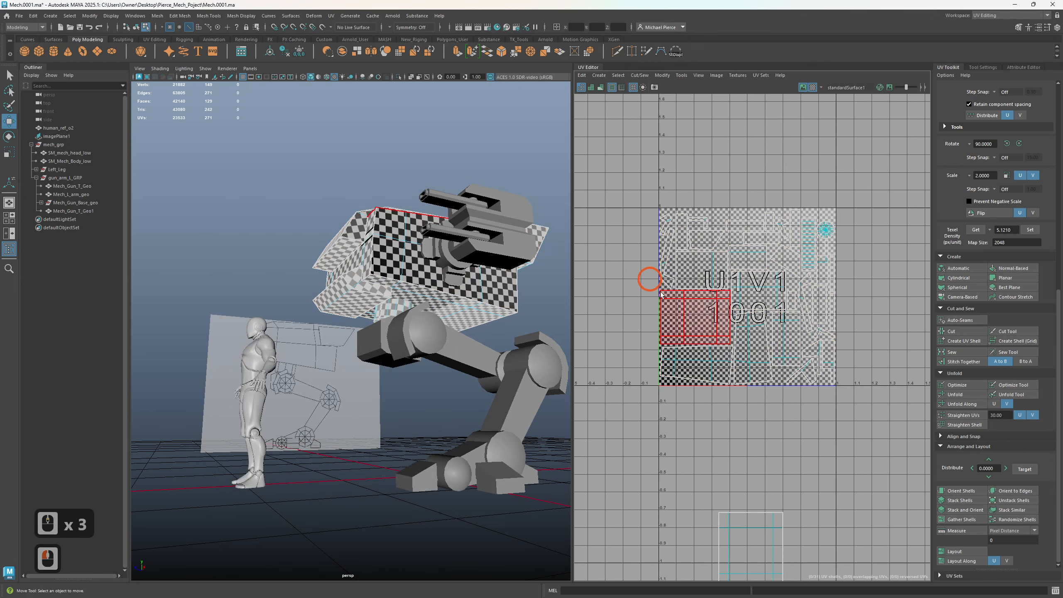
- Select all of the head's UV shells, including the one left below the tile, and lay them out again with the same settings
{"action": "scroll", "coordinate": [712, 460], "scroll_direction": "down", "scroll_amount": 5}
{"action": "scroll", "coordinate": [715, 483], "scroll_direction": "down", "scroll_amount": 1}
{"action": "left_click_drag", "start_coordinate": [662, 320], "coordinate": [862, 528]}
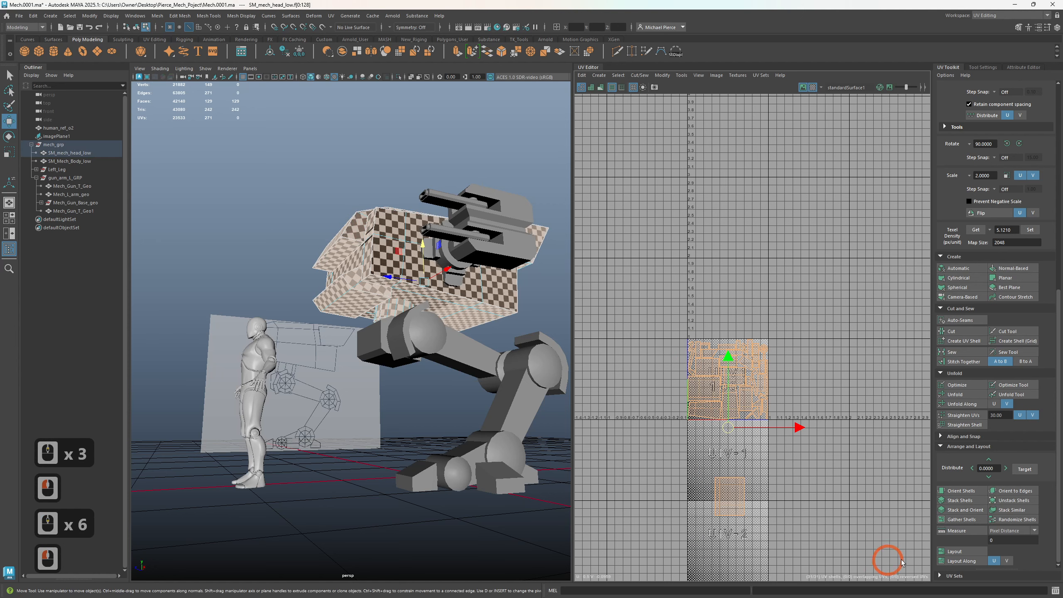
{"action": "left_click", "coordinate": [948, 547], "text": "shift"}
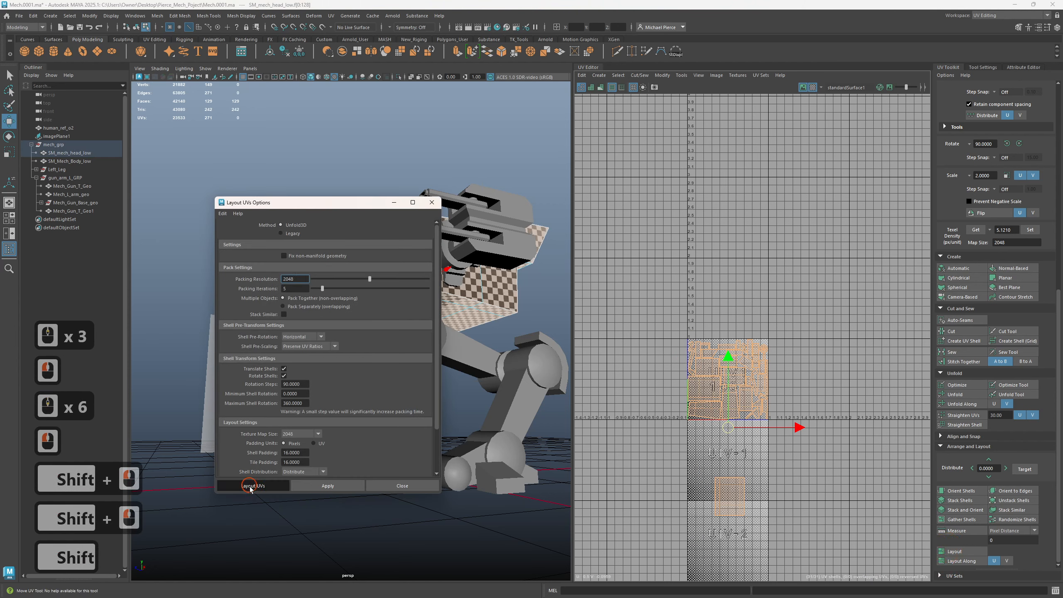
{"action": "left_click", "coordinate": [254, 485]}
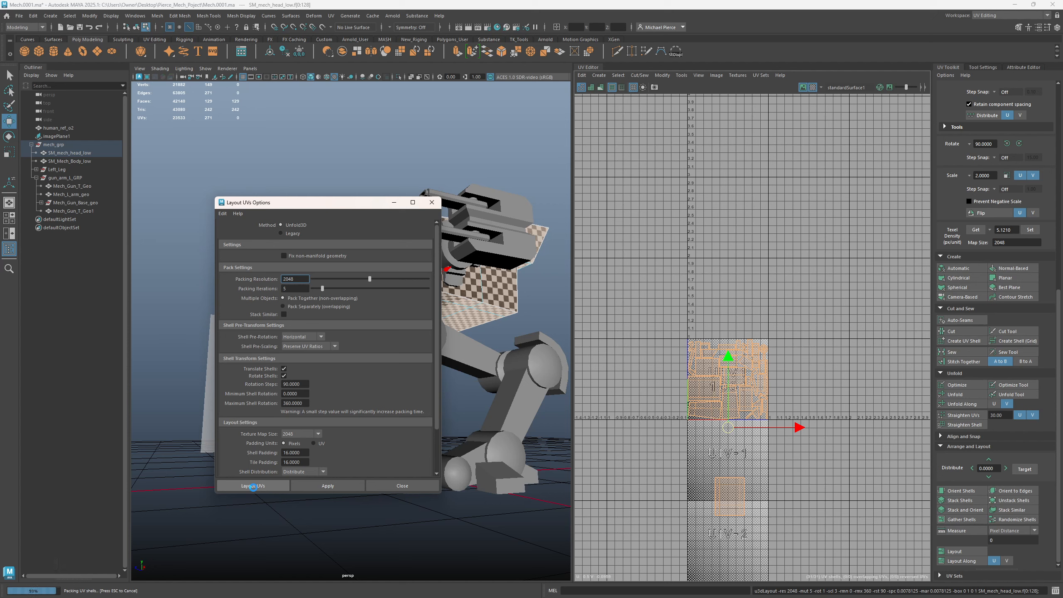
- Reapply a texel density of 5.1210 at map size 2048 to all of the head's UV shells
{"action": "left_click_drag", "start_coordinate": [519, 402], "coordinate": [532, 342], "text": "alt"}
{"action": "left_click", "coordinate": [974, 407]}
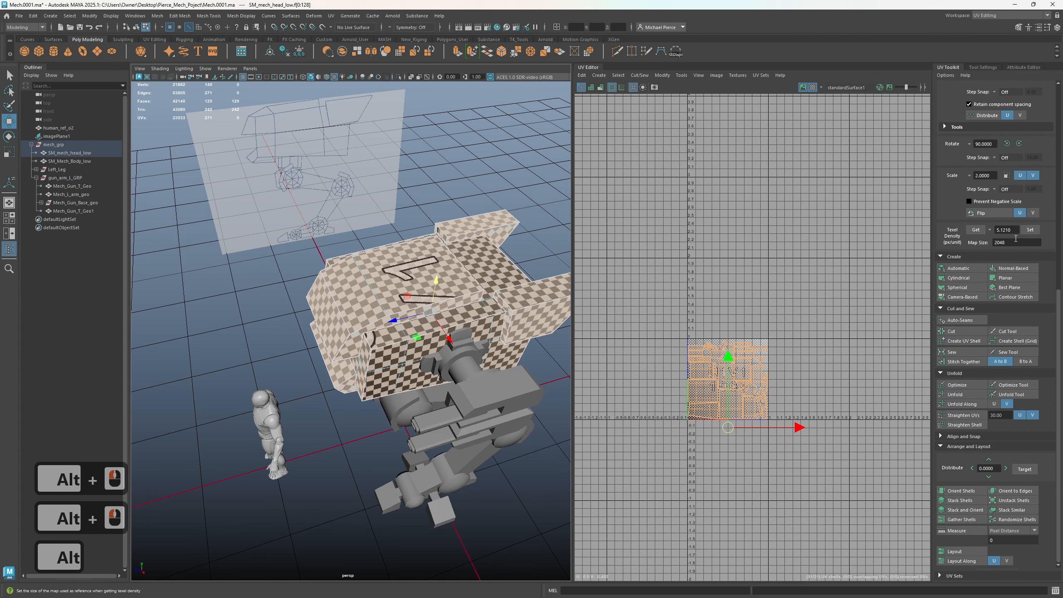
{"action": "left_click", "coordinate": [1029, 230]}
{"action": "scroll", "coordinate": [808, 387], "scroll_direction": "up", "scroll_amount": 3}
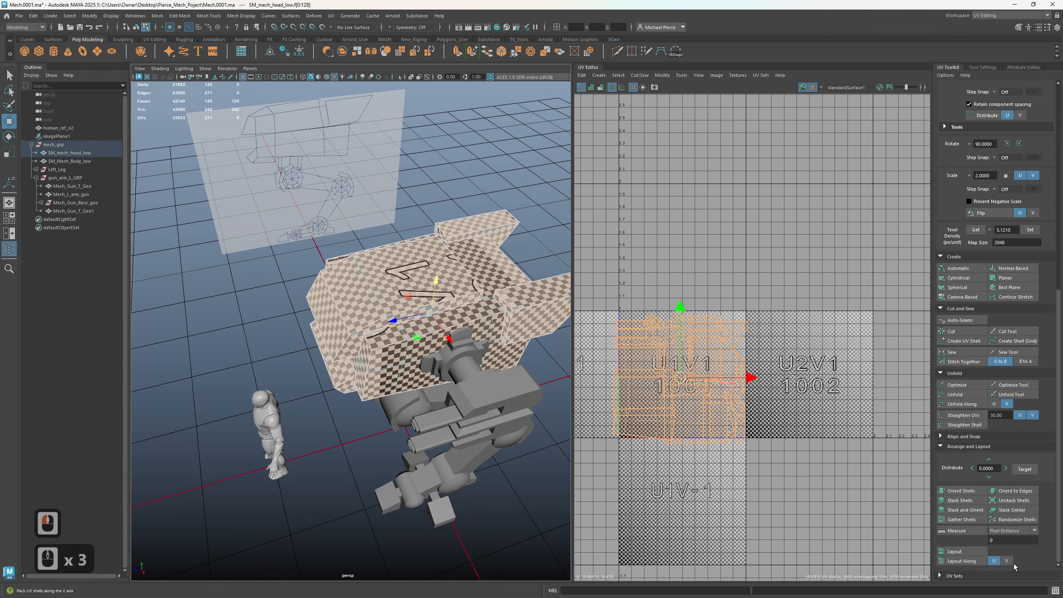
- Lay out all of the head's UV shells again with Scale Mode set to Off
{"action": "key", "text": "Caps_Lock"}
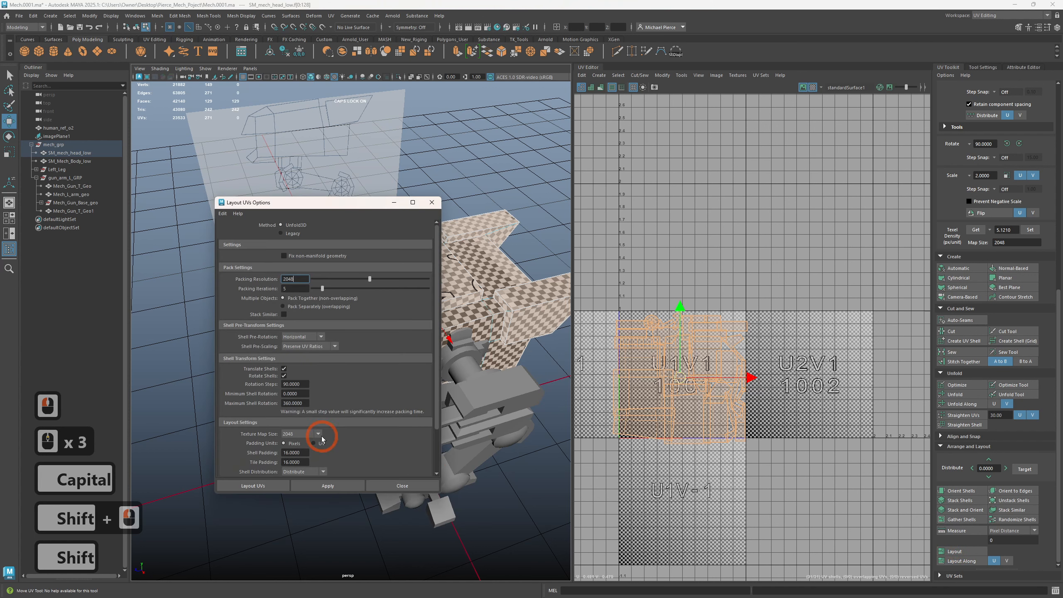
{"action": "left_click", "coordinate": [297, 435]}
{"action": "left_click", "coordinate": [297, 436]}
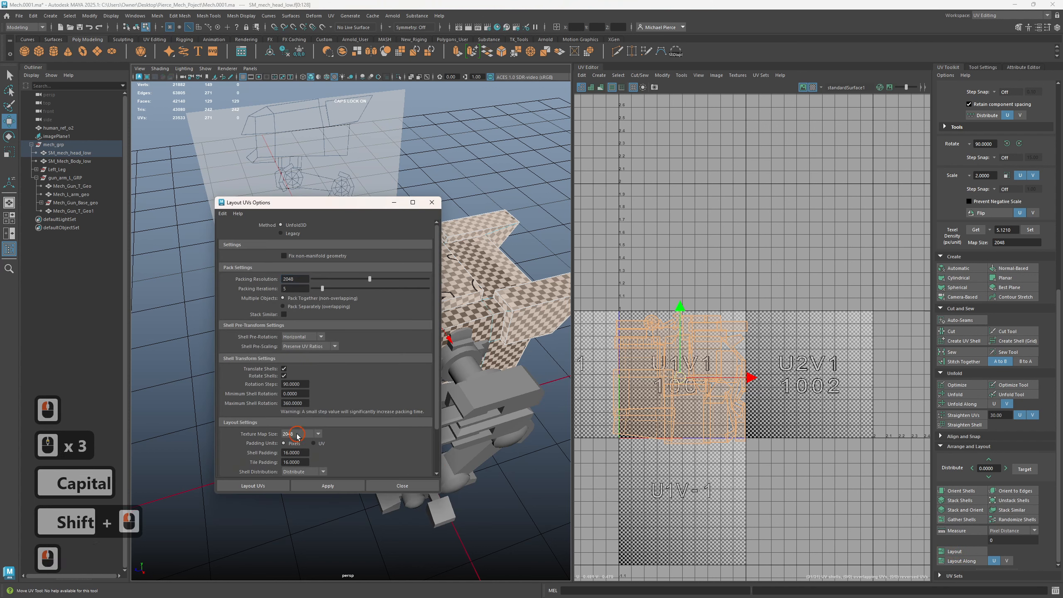
{"action": "scroll", "coordinate": [313, 466], "scroll_direction": "down", "scroll_amount": 3}
{"action": "left_click", "coordinate": [299, 468]}
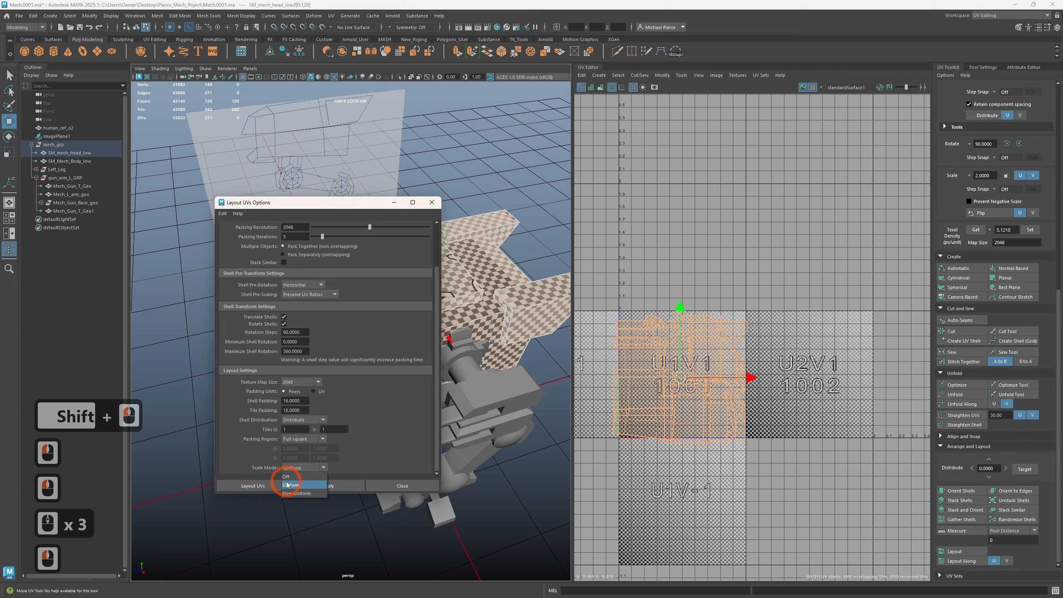
{"action": "left_click", "coordinate": [286, 476]}
{"action": "left_click", "coordinate": [257, 485]}
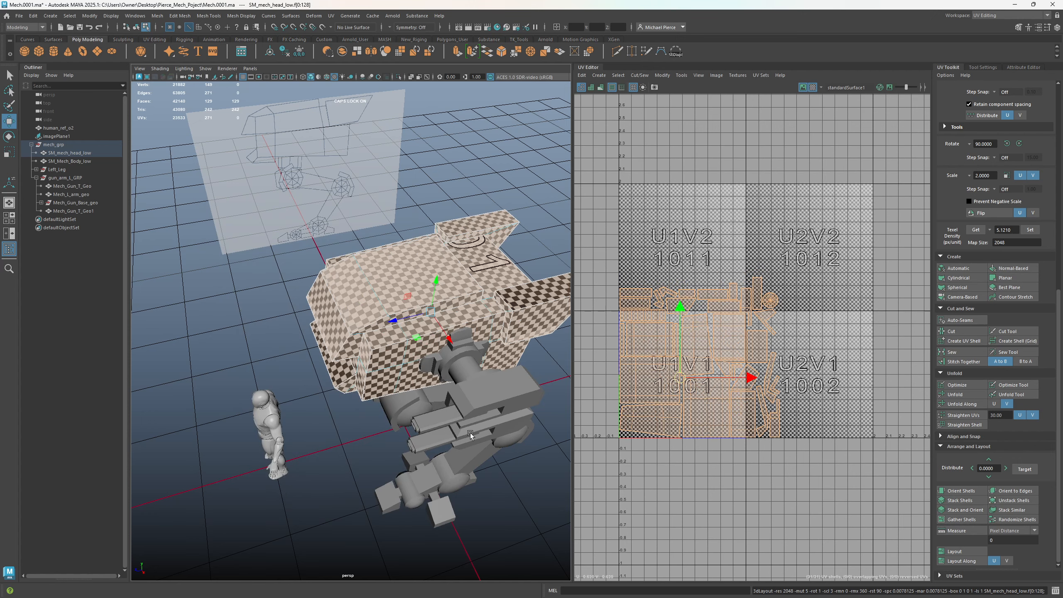
- Reselect all of the head's UV shells and examine how the packed layout fits the 0–1 tile's borders
{"action": "left_click", "coordinate": [628, 237]}
{"action": "left_click_drag", "start_coordinate": [592, 247], "coordinate": [846, 472]}
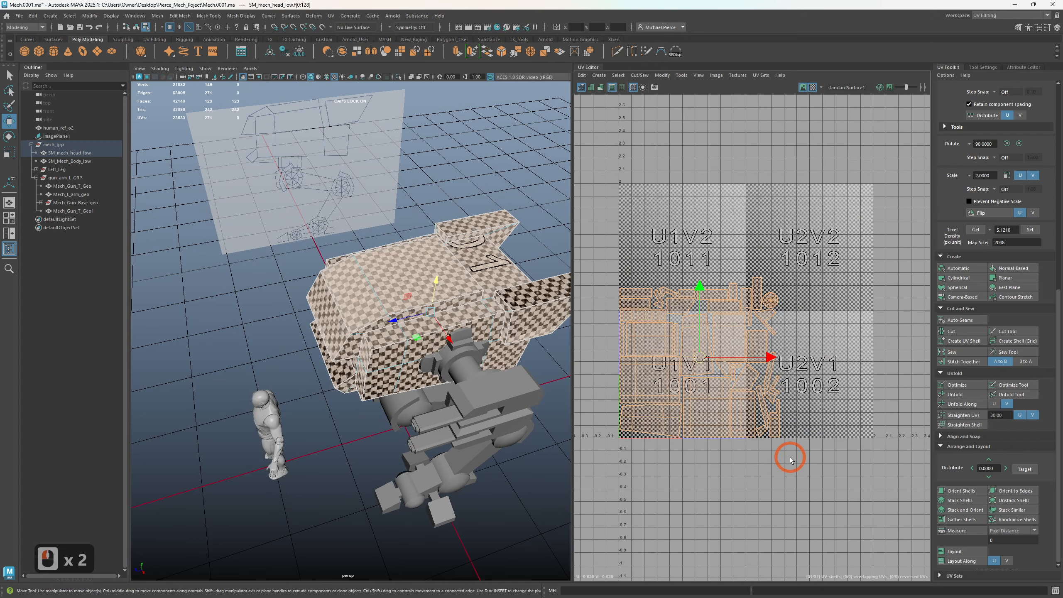
{"action": "scroll", "coordinate": [791, 457], "scroll_direction": "up", "scroll_amount": 2}
{"action": "left_click", "coordinate": [723, 487]}
{"action": "middle_click_drag", "start_coordinate": [723, 486], "coordinate": [789, 511], "text": "alt"}
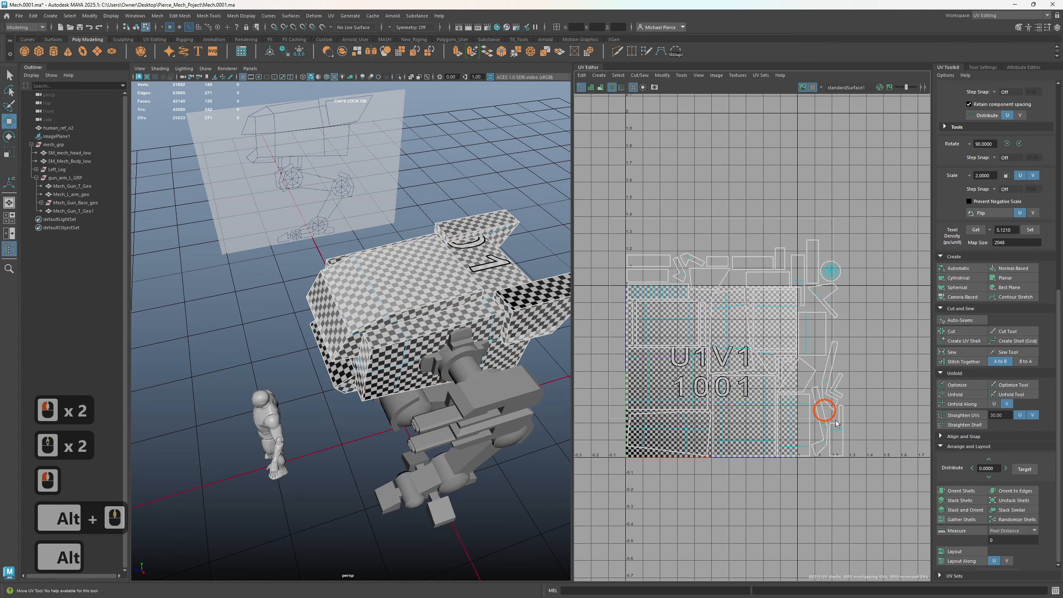
{"action": "left_click", "coordinate": [878, 474]}
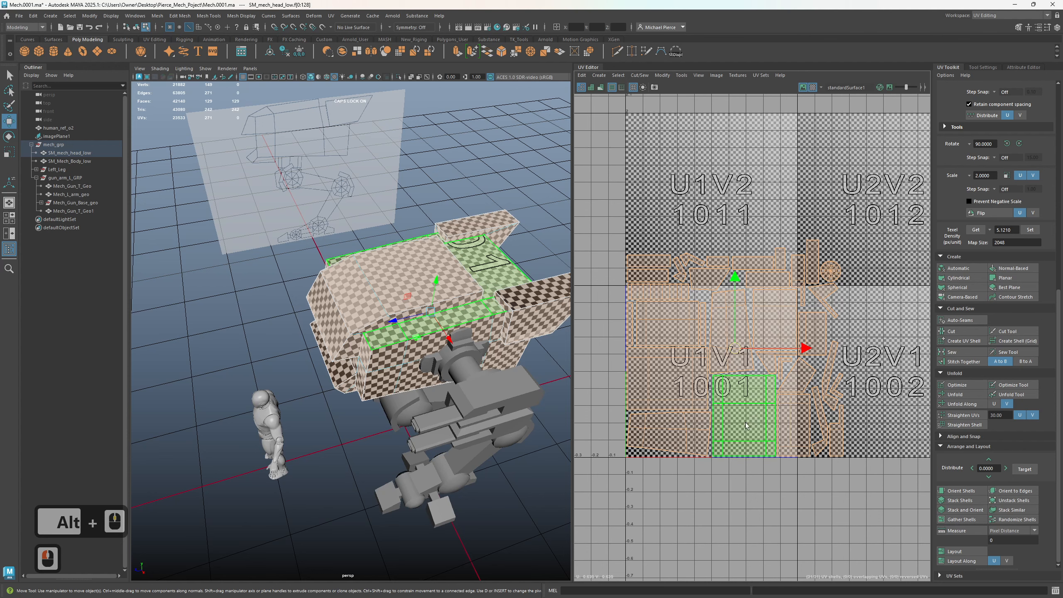
- Examine the head mesh's UV shells and select the row of shells above the first UV tile
{"action": "left_click", "coordinate": [692, 467]}
{"action": "scroll", "coordinate": [787, 442], "scroll_direction": "up", "scroll_amount": 2}
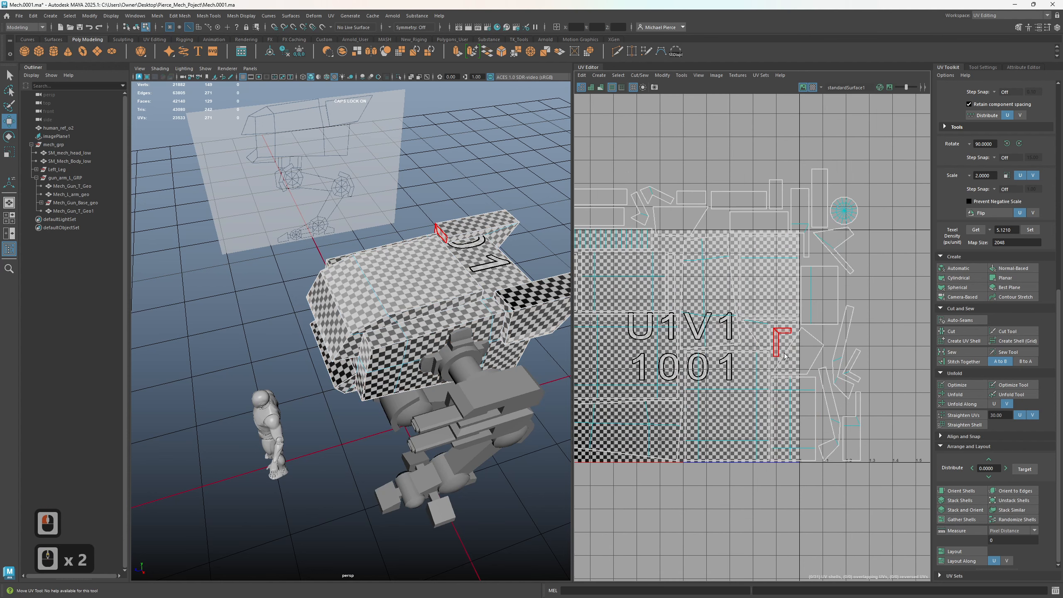
{"action": "left_click", "coordinate": [793, 376]}
{"action": "middle_click_drag", "start_coordinate": [692, 389], "coordinate": [666, 410], "text": "alt"}
{"action": "right_click_drag", "start_coordinate": [666, 411], "coordinate": [644, 397], "text": "alt"}
{"action": "middle_click_drag", "start_coordinate": [644, 398], "coordinate": [670, 420], "text": "alt"}
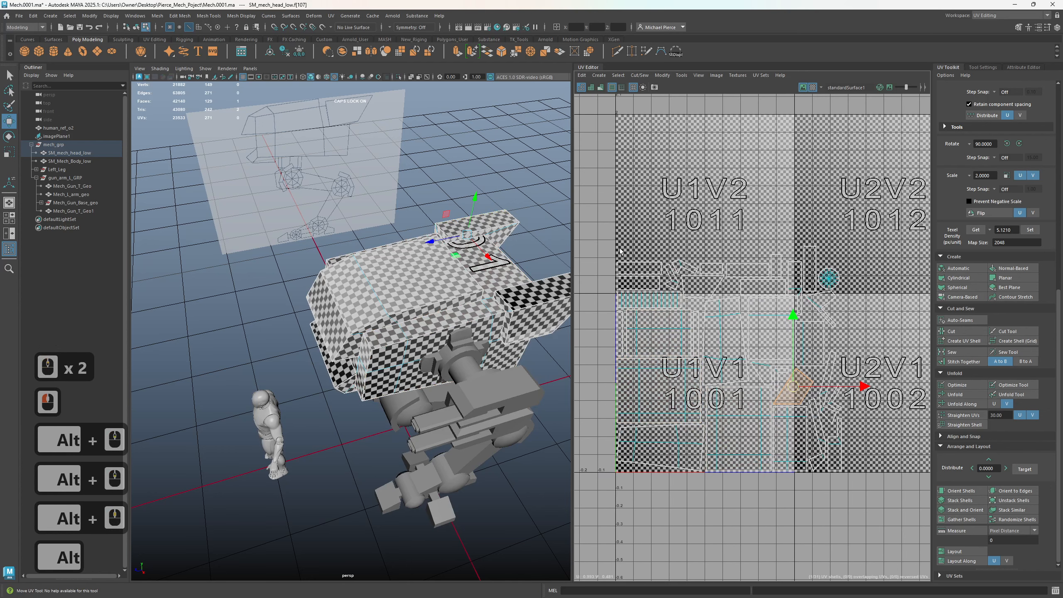
{"action": "left_click", "coordinate": [718, 526]}
{"action": "left_click", "coordinate": [626, 254]}
{"action": "left_click_drag", "start_coordinate": [626, 254], "coordinate": [795, 275]}
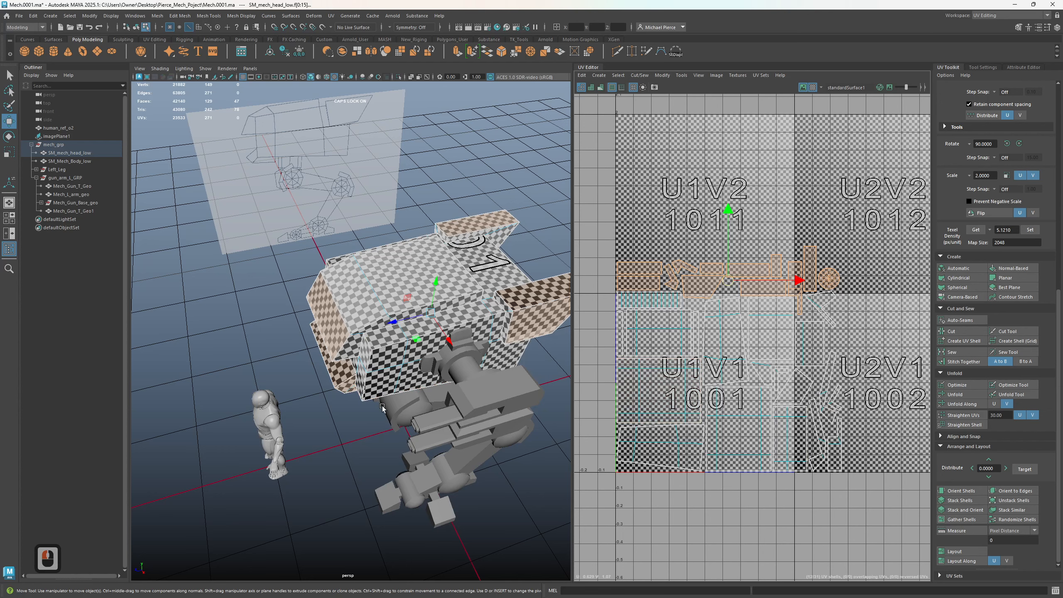
- Inspect the checker pattern on the head from the front and select all of its UV shells
{"action": "left_click_drag", "start_coordinate": [392, 415], "coordinate": [408, 364], "text": "alt"}
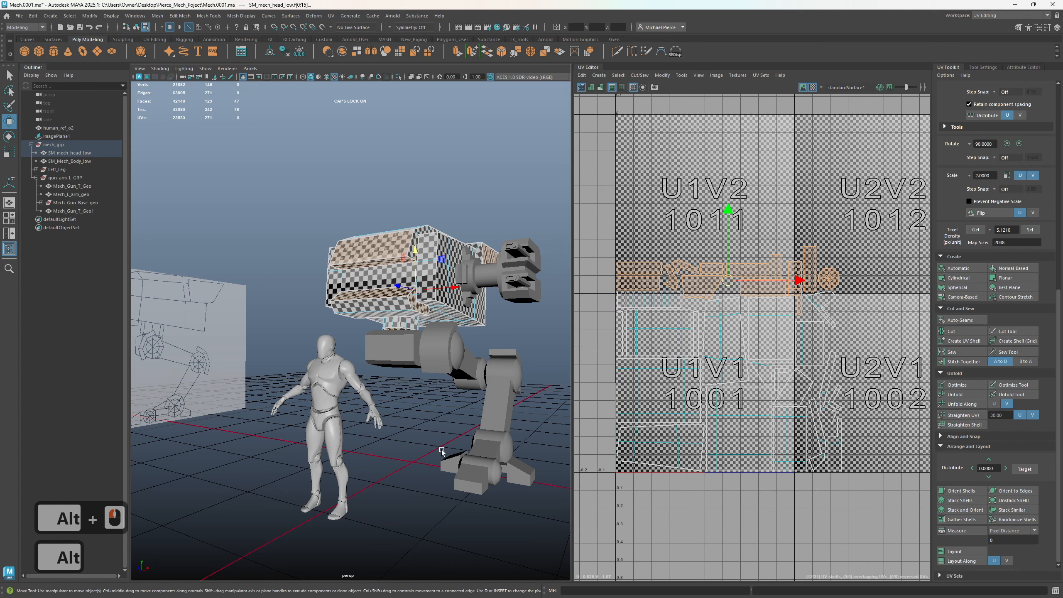
{"action": "left_click", "coordinate": [386, 343]}
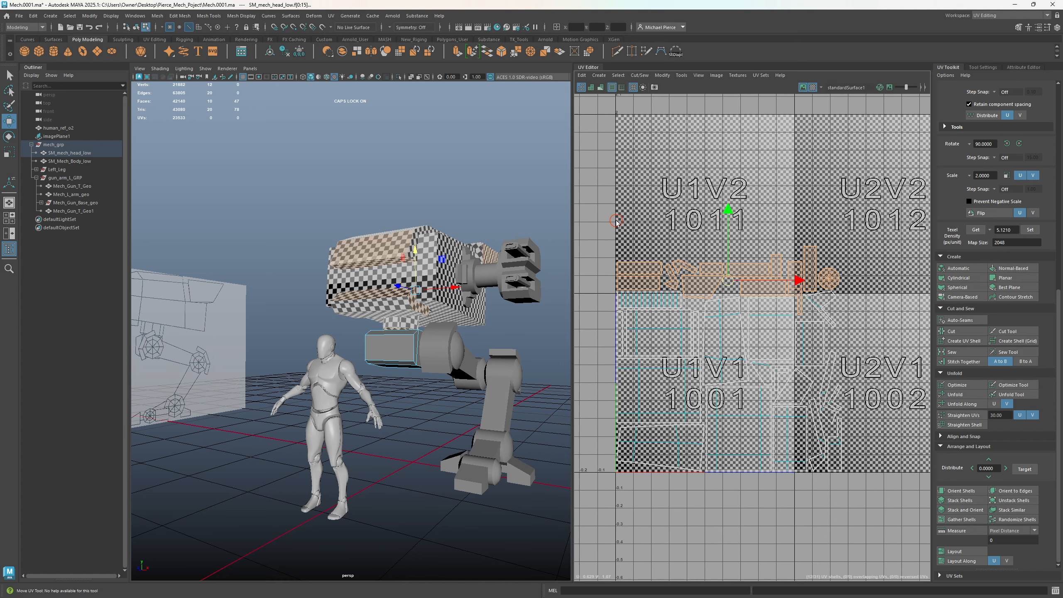
{"action": "left_click", "coordinate": [800, 387]}
{"action": "left_click", "coordinate": [855, 488]}
{"action": "left_click", "coordinate": [412, 237]}
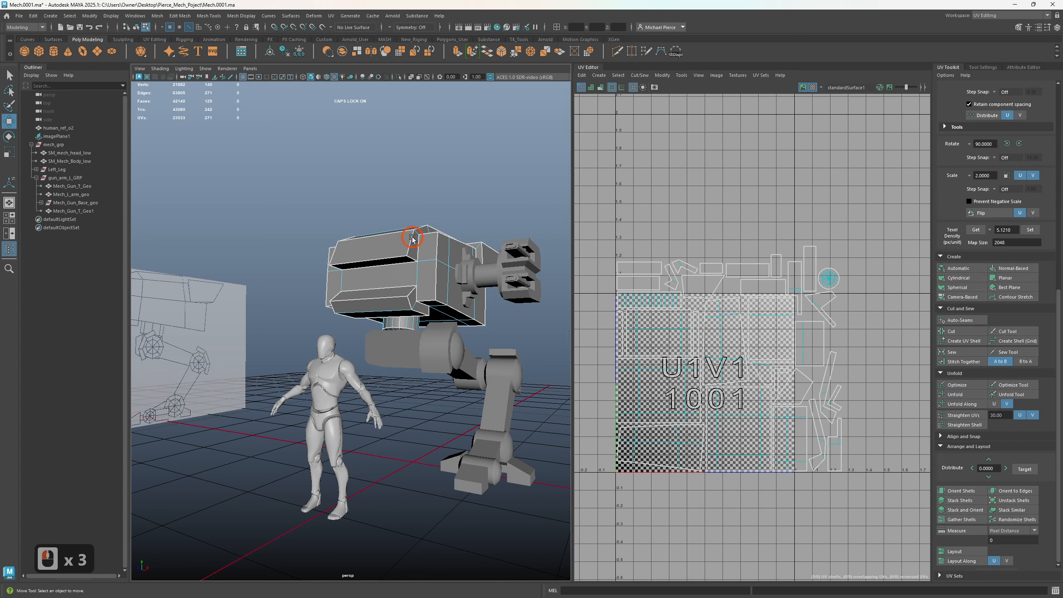
{"action": "right_click_drag", "start_coordinate": [746, 225], "coordinate": [658, 229]}
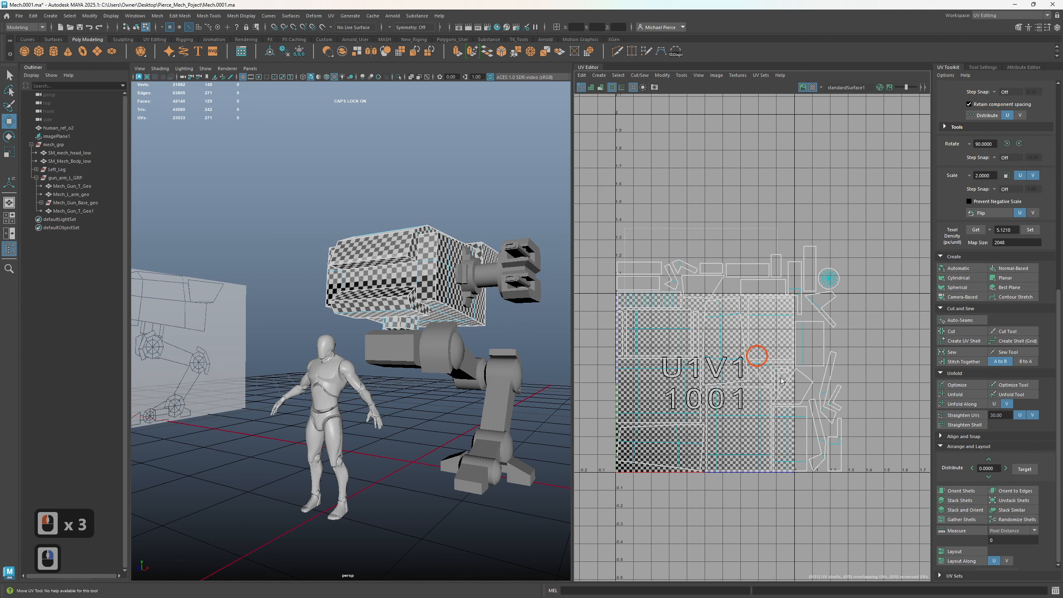
{"action": "left_click_drag", "start_coordinate": [782, 381], "coordinate": [875, 483]}
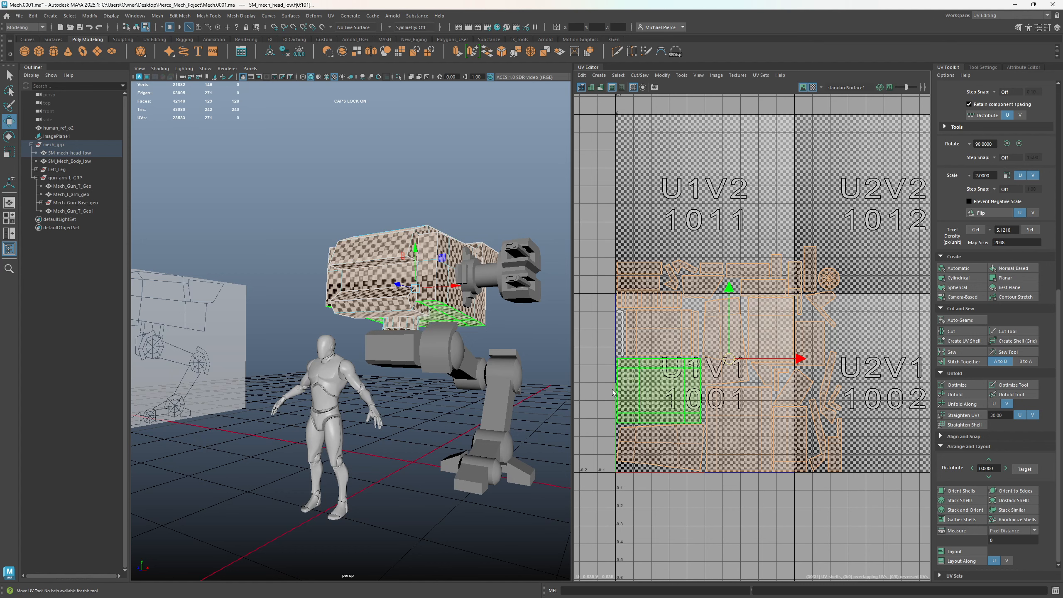
- Check the leg parts and body block for existing UVs and review the head mesh's full UV layout
{"action": "left_click", "coordinate": [441, 375]}
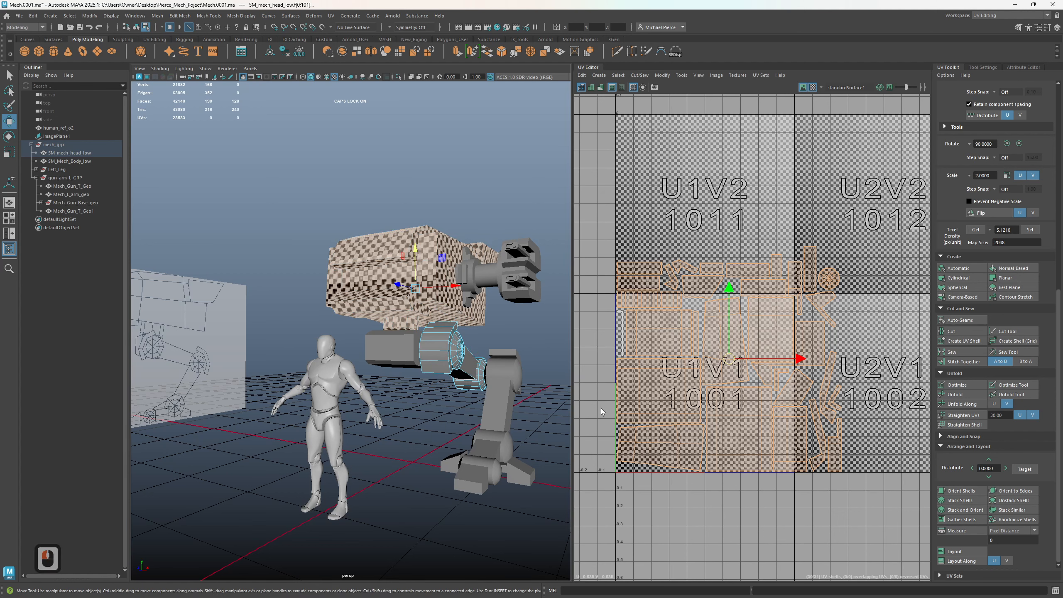
{"action": "left_click", "coordinate": [523, 420]}
{"action": "left_click", "coordinate": [475, 468]}
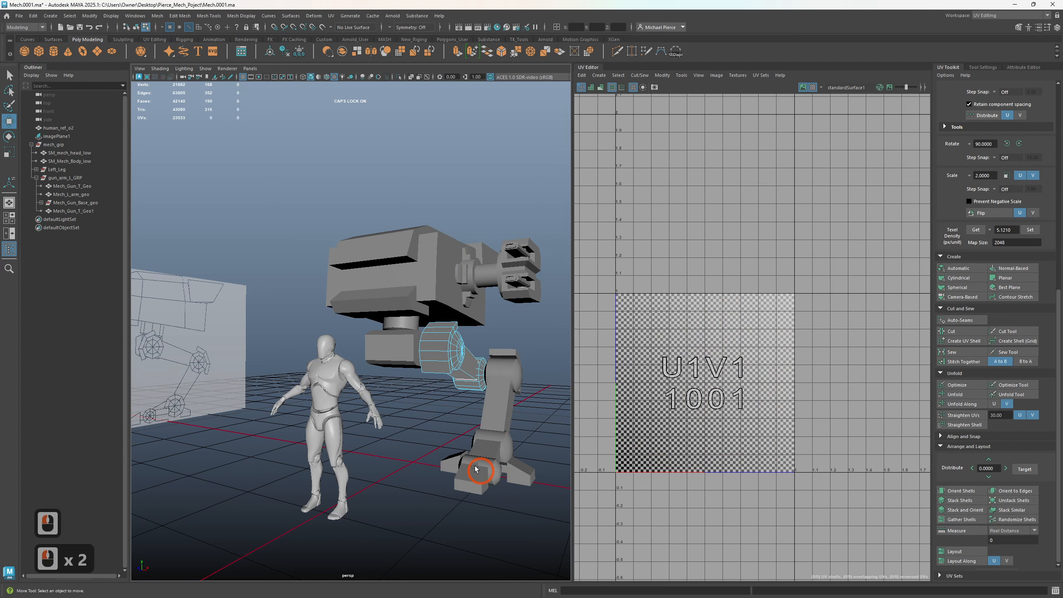
{"action": "left_click_drag", "start_coordinate": [485, 416], "coordinate": [527, 472]}
{"action": "left_click_drag", "start_coordinate": [423, 425], "coordinate": [538, 493]}
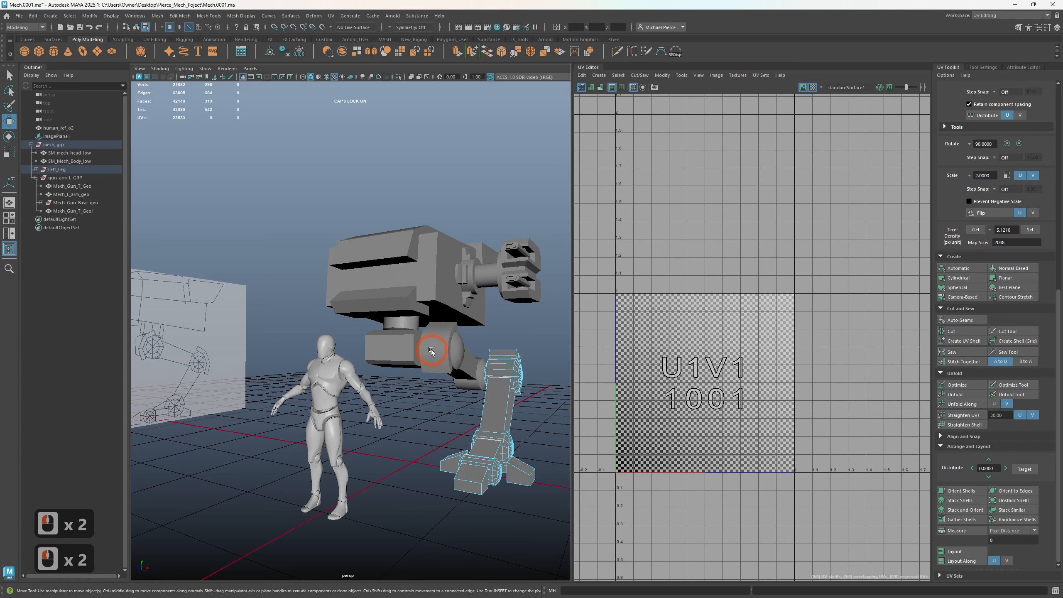
{"action": "left_click", "coordinate": [432, 349]}
{"action": "left_click", "coordinate": [386, 349]}
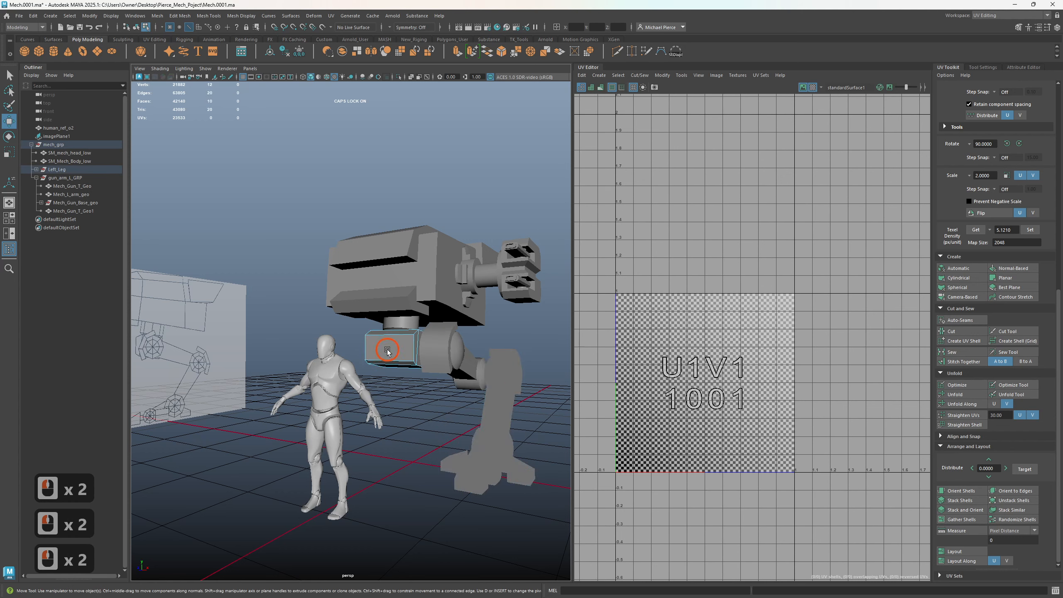
{"action": "left_click_drag", "start_coordinate": [440, 316], "coordinate": [469, 329]}
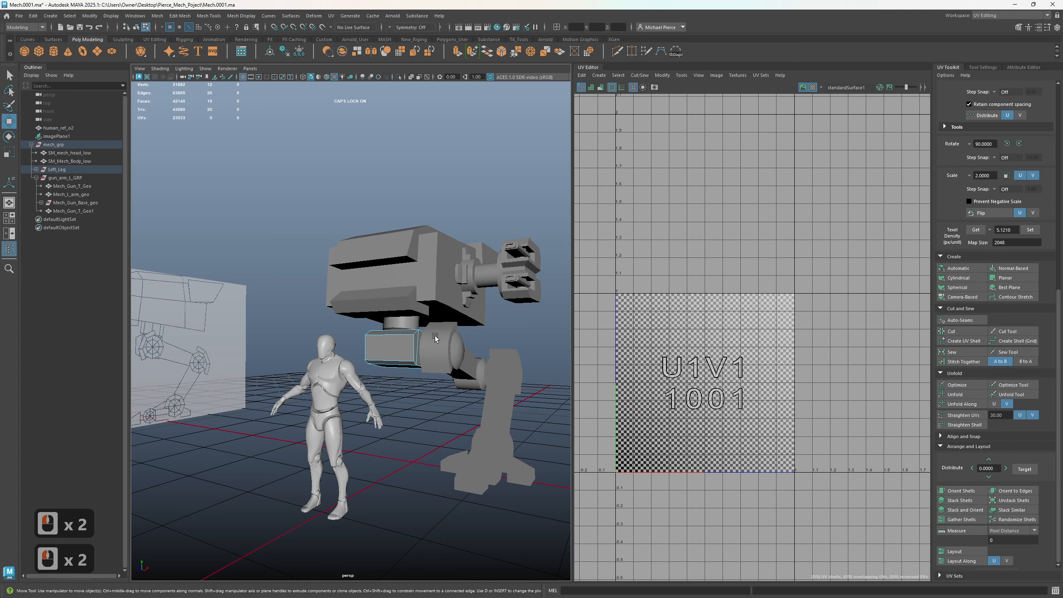
{"action": "left_click", "coordinate": [408, 270]}
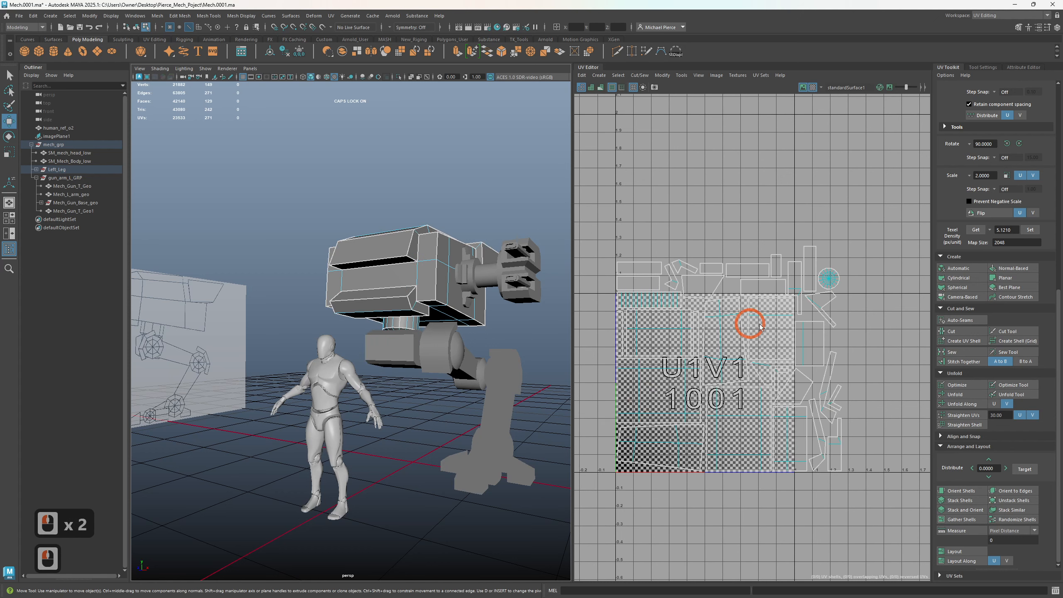
{"action": "scroll", "coordinate": [728, 338], "scroll_direction": "down", "scroll_amount": 2}
{"action": "scroll", "coordinate": [692, 351], "scroll_direction": "down", "scroll_amount": 1}
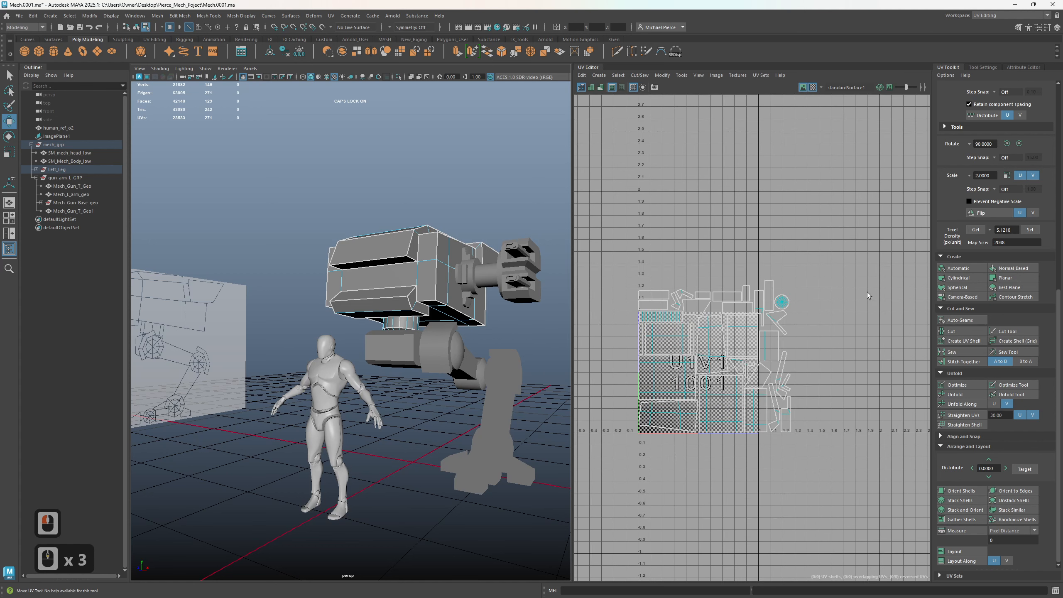
{"action": "scroll", "coordinate": [881, 431], "scroll_direction": "down", "scroll_amount": 2}
- Create automatic UVs for the SM_Mech_Body_low block beneath the head
{"action": "left_click", "coordinate": [385, 341]}
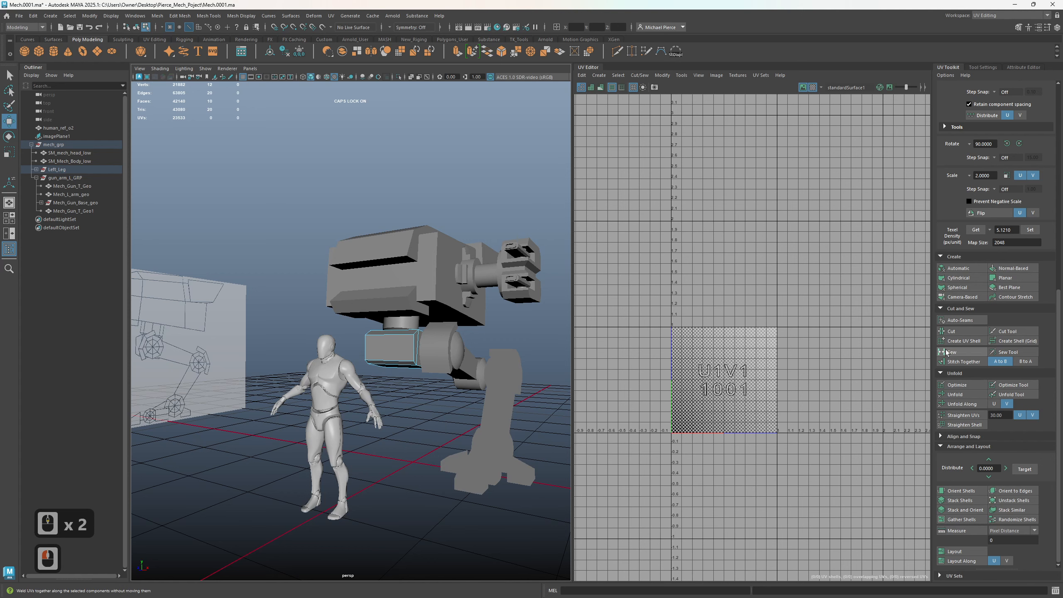
{"action": "left_click", "coordinate": [951, 271]}
{"action": "scroll", "coordinate": [427, 379], "scroll_direction": "up", "scroll_amount": 2}
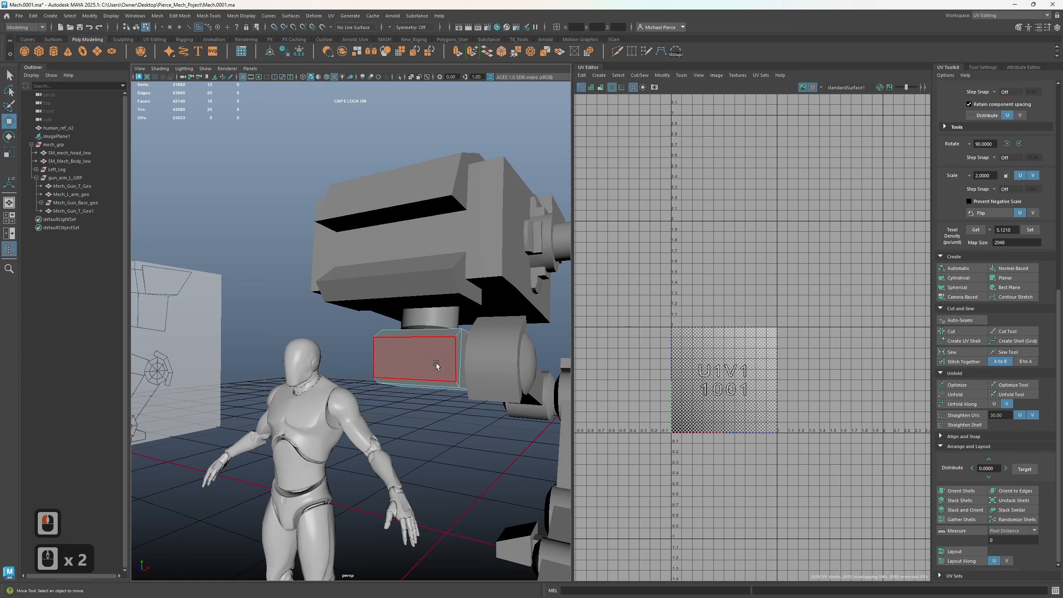
{"action": "right_click_drag", "start_coordinate": [399, 362], "coordinate": [431, 343]}
{"action": "left_click", "coordinate": [426, 375]}
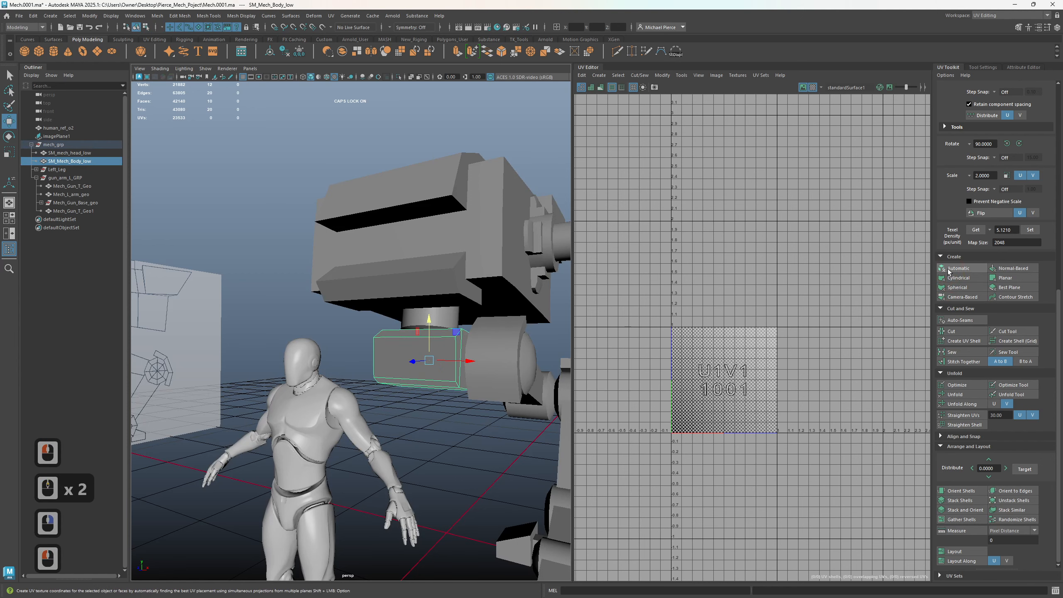
{"action": "left_click", "coordinate": [958, 268]}
- Select the body block's UV shells, inspect the checker pattern on the mesh, and switch the checker display off
{"action": "scroll", "coordinate": [652, 356], "scroll_direction": "up", "scroll_amount": 2}
{"action": "left_click", "coordinate": [682, 333]}
{"action": "left_click_drag", "start_coordinate": [677, 290], "coordinate": [896, 424]}
{"action": "scroll", "coordinate": [758, 438], "scroll_direction": "up", "scroll_amount": 4}
{"action": "mouse_move", "coordinate": [456, 370]}
{"action": "left_mouse_down", "text": "alt"}
{"action": "mouse_move", "coordinate": [439, 388]}
{"action": "mouse_move", "coordinate": [459, 383]}
{"action": "left_mouse_up", "text": "alt"}
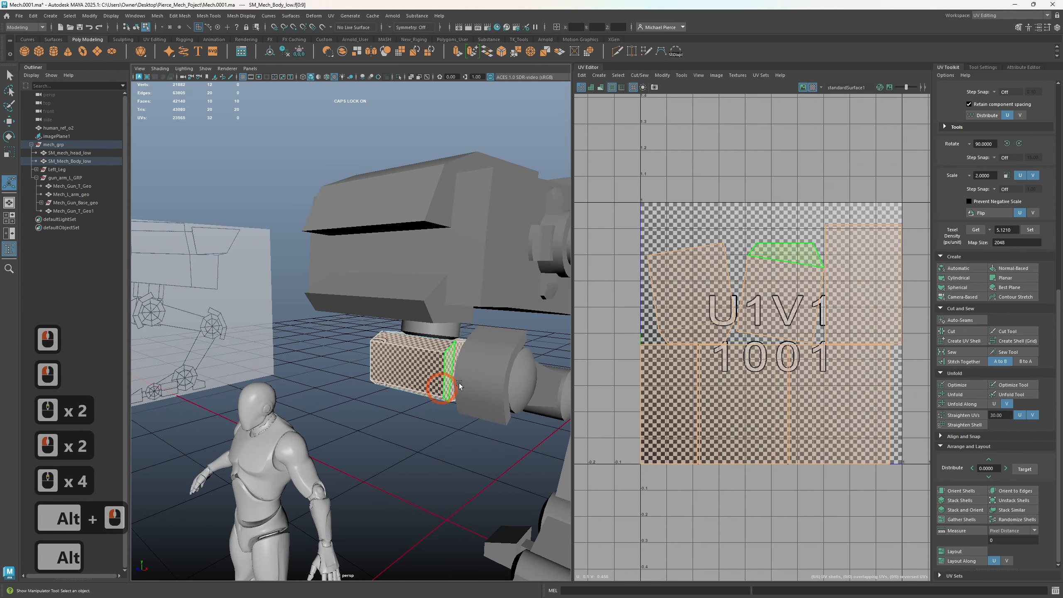
{"action": "left_click", "coordinate": [774, 520]}
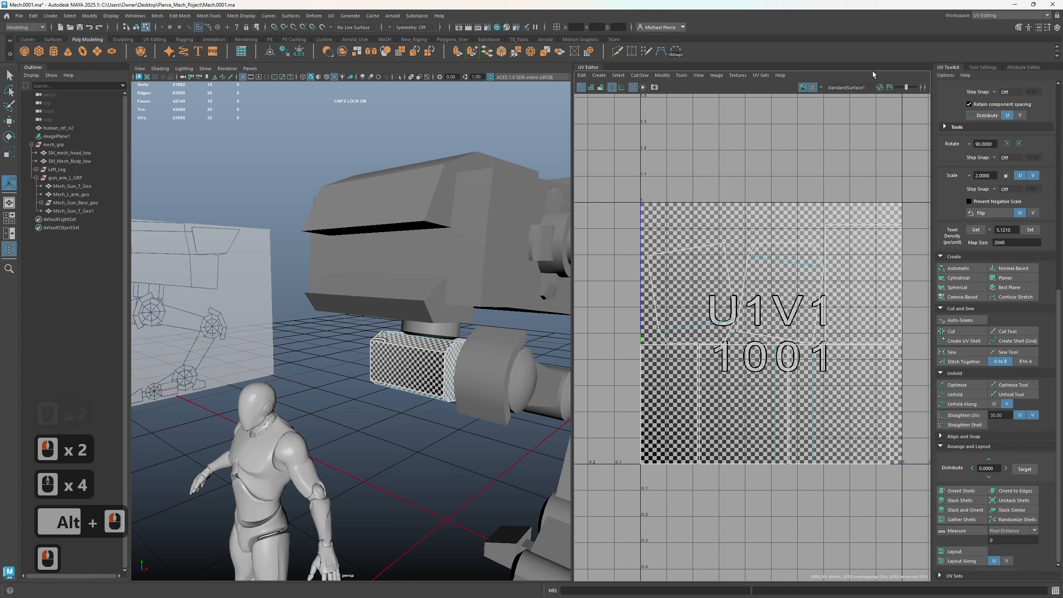
{"action": "left_click", "coordinate": [812, 88]}
- Cut the body block's UVs along the two interior edges of its lower rectangular shells
{"action": "right_click", "coordinate": [813, 443]}
{"action": "right_click_drag", "start_coordinate": [813, 442], "coordinate": [813, 420]}
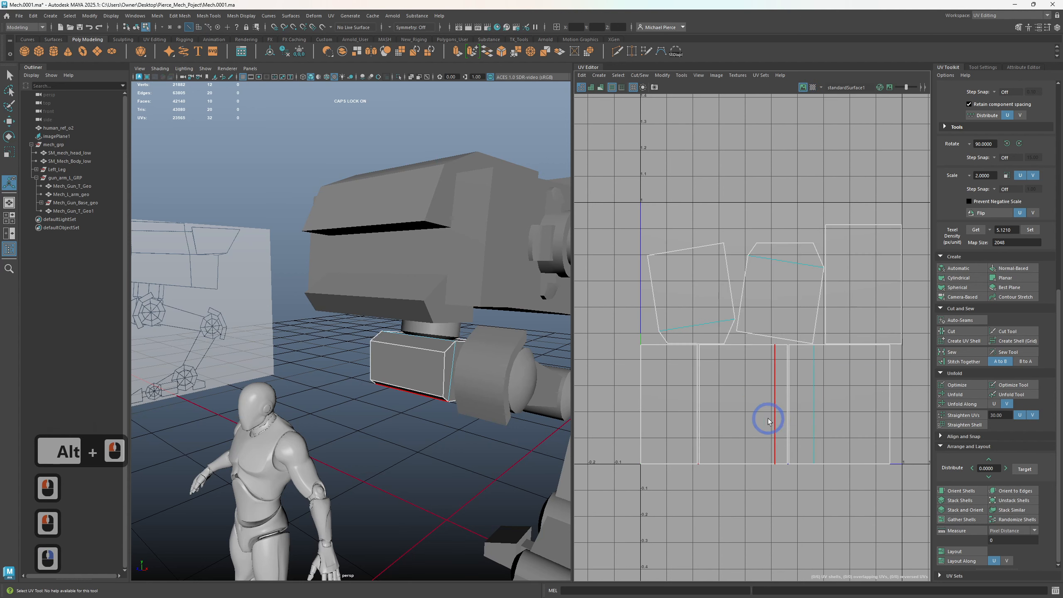
{"action": "left_click", "coordinate": [772, 418]}
{"action": "left_click", "coordinate": [809, 419], "text": "shift"}
{"action": "mouse_move", "coordinate": [638, 193]}
{"action": "right_mouse_down", "text": "shift"}
{"action": "mouse_move", "coordinate": [636, 222]}
{"action": "mouse_move", "coordinate": [605, 201]}
{"action": "mouse_move", "coordinate": [627, 196]}
{"action": "right_mouse_up", "text": "shift"}
{"action": "left_click", "coordinate": [627, 266]}
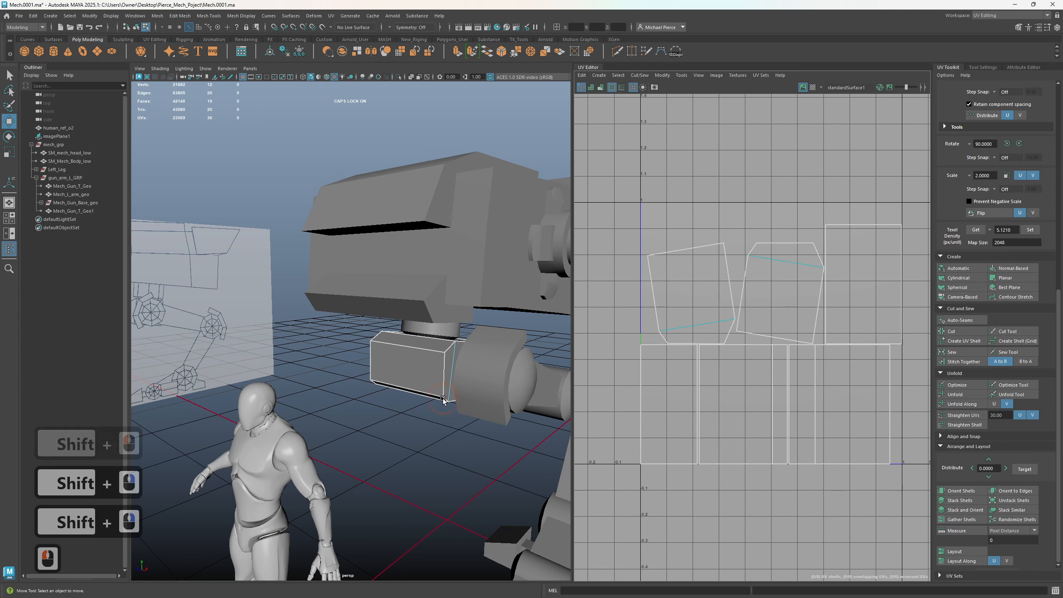
- Inspect an edge on the underside of the body block, return to object selection and deselect everything
{"action": "scroll", "coordinate": [443, 394], "scroll_direction": "up", "scroll_amount": 3}
{"action": "left_click", "coordinate": [423, 393]}
{"action": "right_click_drag", "start_coordinate": [449, 363], "coordinate": [483, 349]}
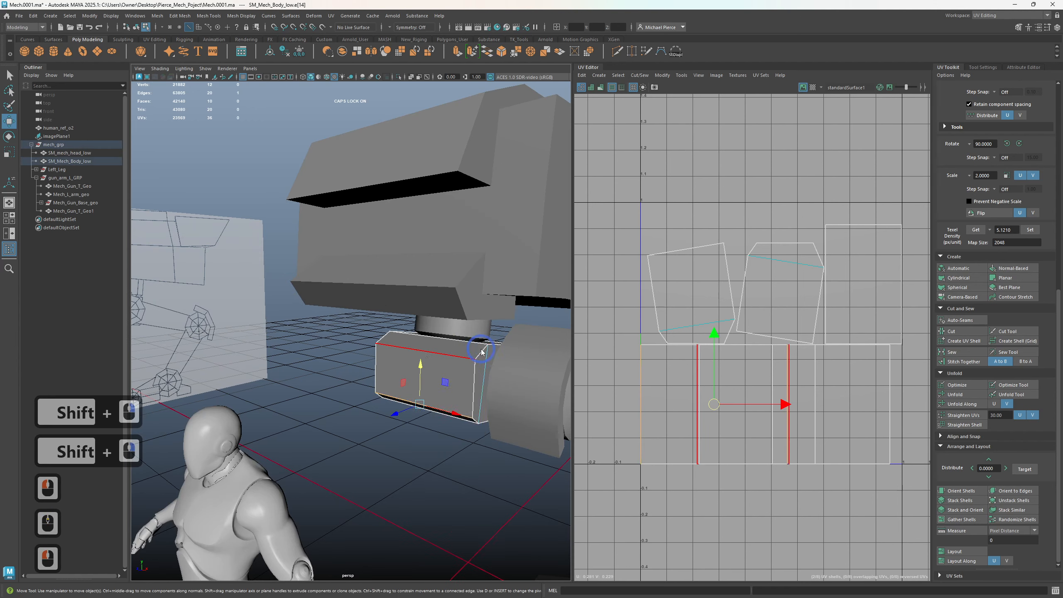
{"action": "left_click", "coordinate": [442, 458]}
{"action": "scroll", "coordinate": [449, 450], "scroll_direction": "down", "scroll_amount": 4}
{"action": "middle_click_drag", "start_coordinate": [450, 450], "coordinate": [357, 453], "text": "alt"}
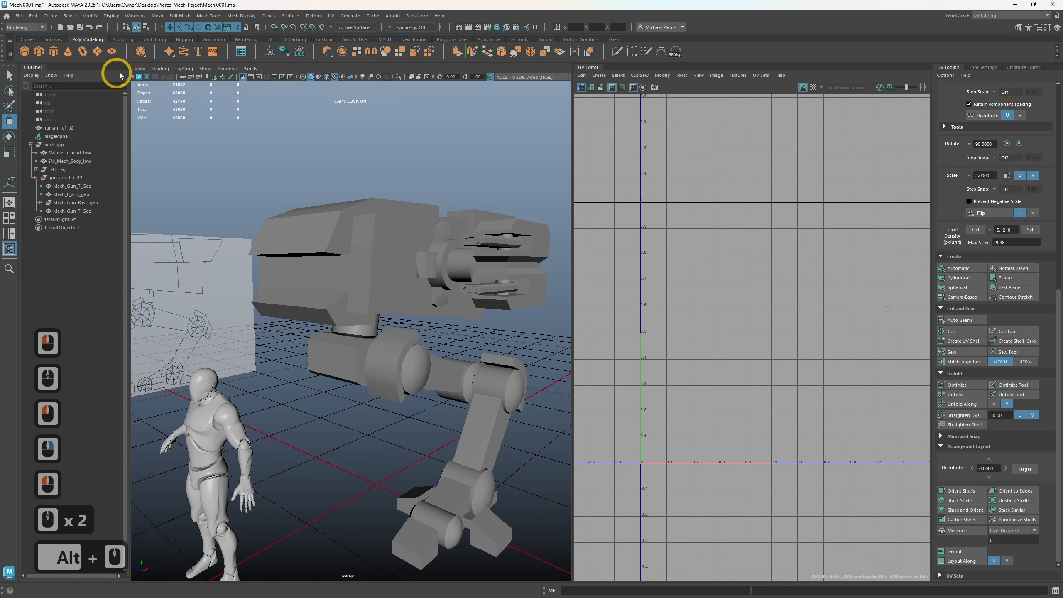
- Toggle the polygon soft/hard edge display and inspect the edges on the selected head mesh
{"action": "left_click", "coordinate": [113, 16]}
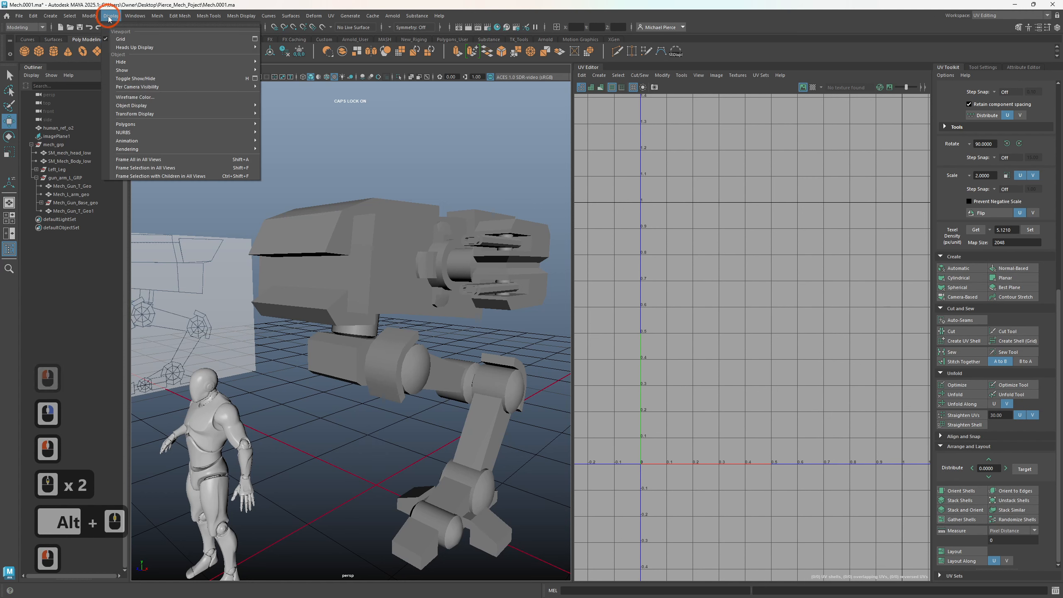
{"action": "mouse_move", "coordinate": [93, 17]}
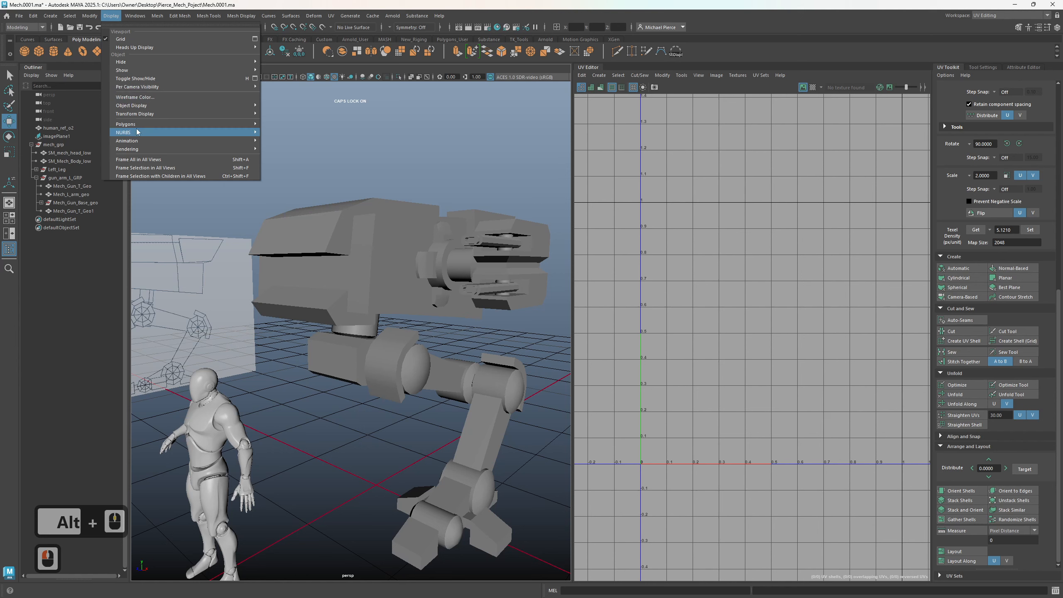
{"action": "mouse_move", "coordinate": [138, 124]}
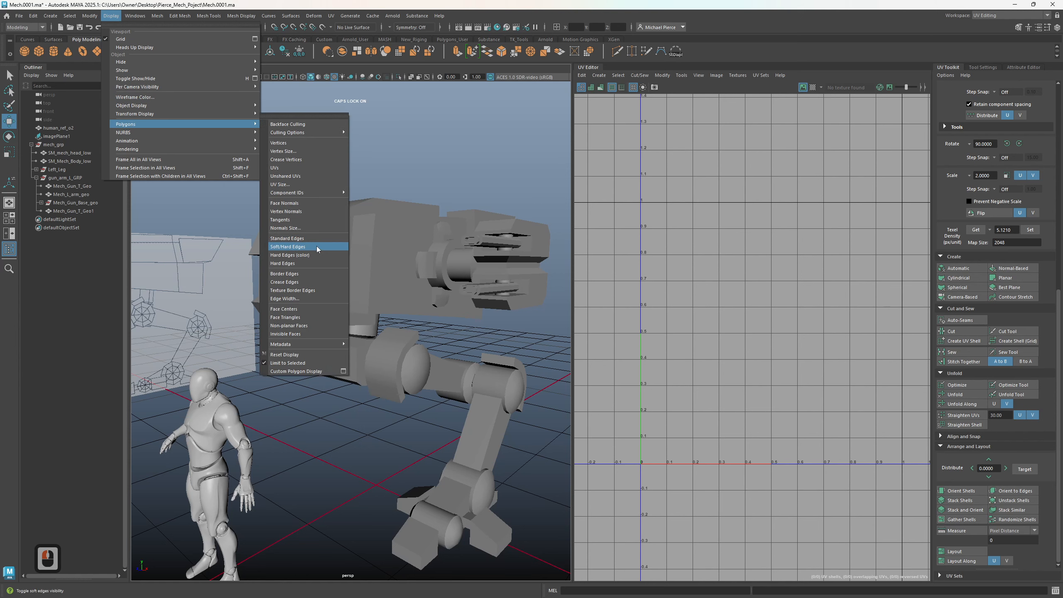
{"action": "left_click", "coordinate": [317, 246]}
{"action": "left_click", "coordinate": [359, 266]}
{"action": "scroll", "coordinate": [356, 305], "scroll_direction": "up", "scroll_amount": 3}
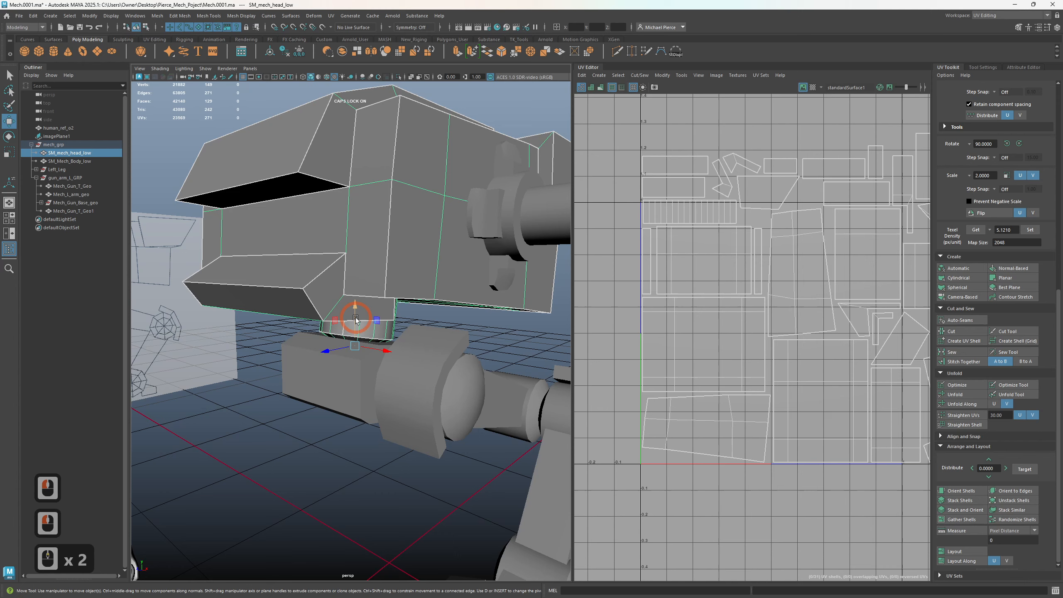
{"action": "left_click_drag", "start_coordinate": [357, 312], "coordinate": [403, 310], "text": "alt"}
{"action": "middle_click_drag", "start_coordinate": [402, 310], "coordinate": [360, 360], "text": "alt"}
{"action": "left_click_drag", "start_coordinate": [361, 359], "coordinate": [349, 346], "text": "alt"}
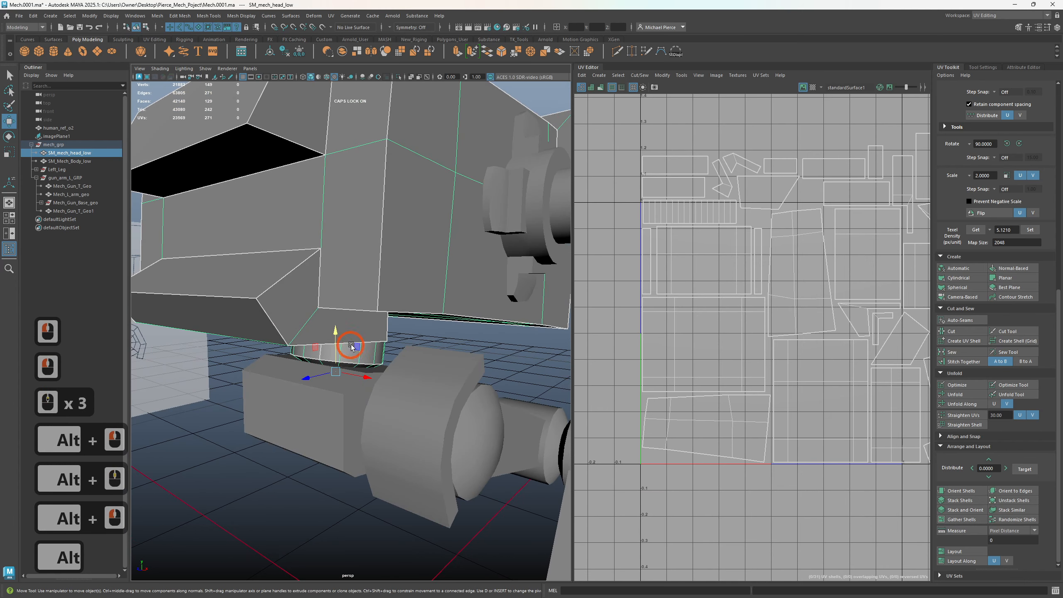
- Apply Soften/Harden Edges to the SM_mech_head_low and SM_Mech_Body_low meshes together
{"action": "scroll", "coordinate": [350, 345], "scroll_direction": "down", "scroll_amount": 3}
{"action": "left_click_drag", "start_coordinate": [244, 208], "coordinate": [272, 253]}
{"action": "left_click", "coordinate": [326, 375], "text": "shift"}
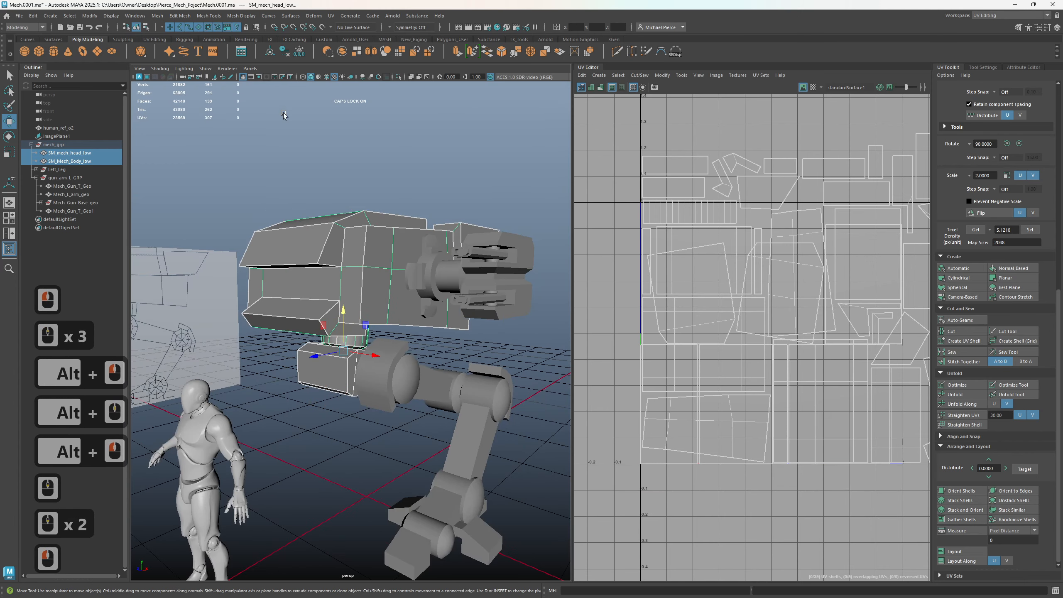
{"action": "left_click", "coordinate": [242, 16]}
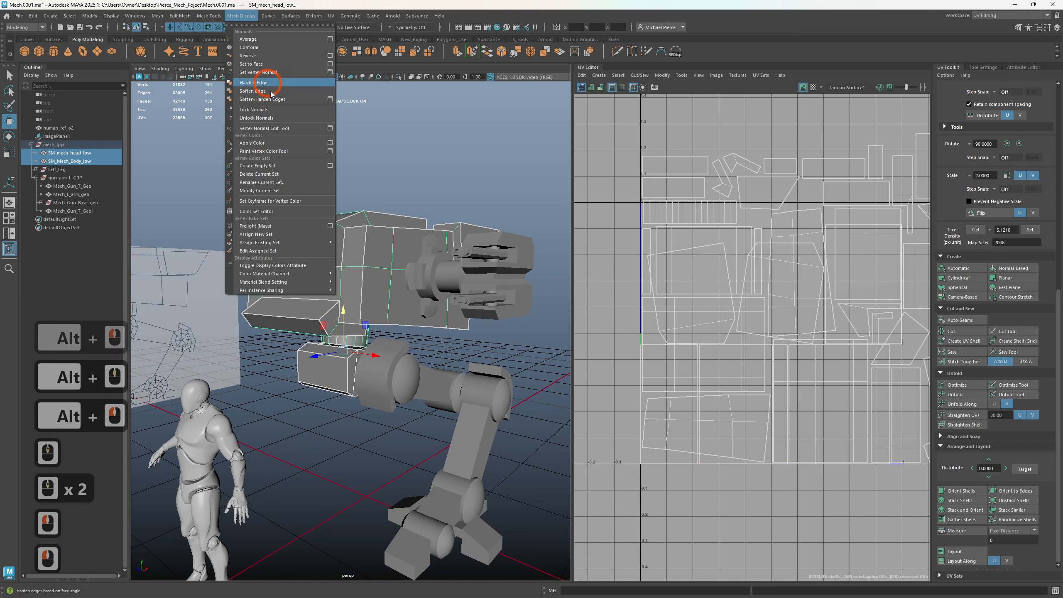
{"action": "left_click", "coordinate": [257, 99]}
- Examine the soft and hard edges on the body block up close
{"action": "right_click_drag", "start_coordinate": [319, 300], "coordinate": [349, 290]}
{"action": "left_click", "coordinate": [320, 393]}
{"action": "scroll", "coordinate": [312, 421], "scroll_direction": "up", "scroll_amount": 3}
{"action": "left_click_drag", "start_coordinate": [312, 423], "coordinate": [322, 354], "text": "alt"}
{"action": "left_click", "coordinate": [304, 387]}
{"action": "left_click", "coordinate": [275, 486]}
{"action": "left_click", "coordinate": [276, 444]}
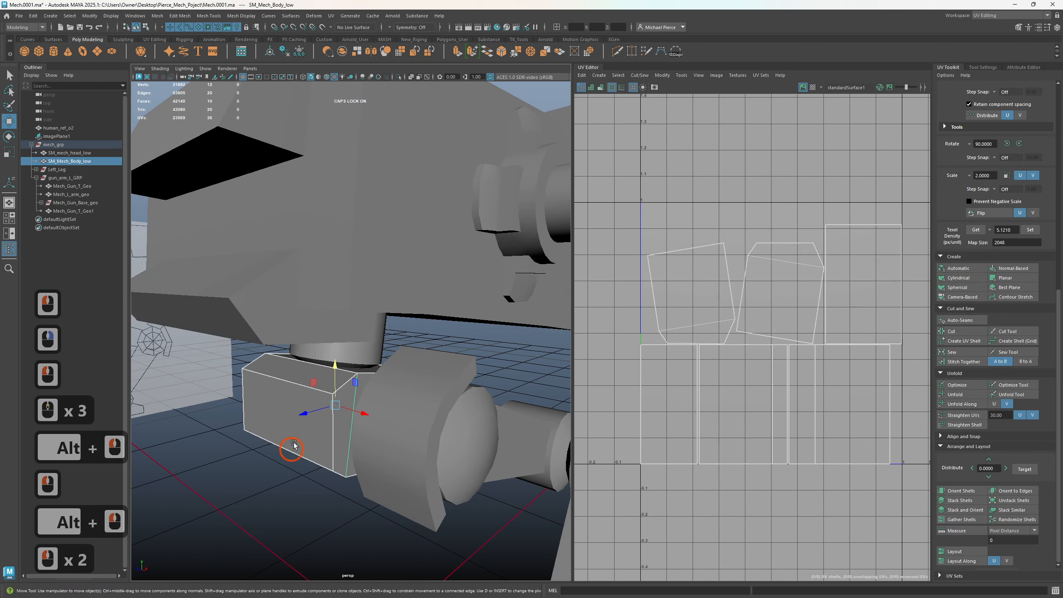
- Toggle the polygon Soft/Hard Edges display for the SM_mech_head_low mesh
{"action": "left_click", "coordinate": [352, 266]}
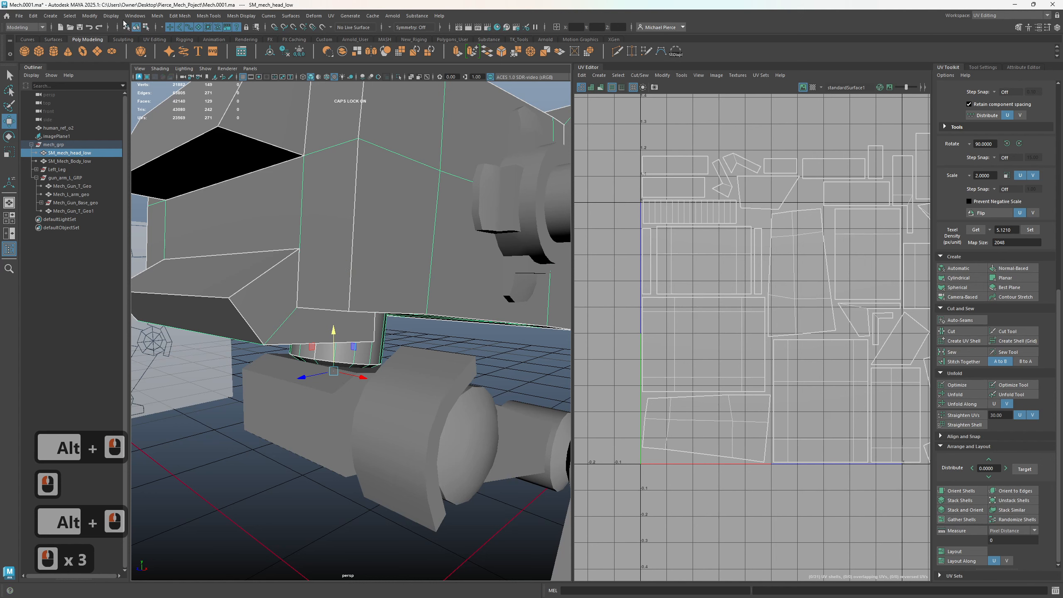
{"action": "left_click", "coordinate": [111, 16]}
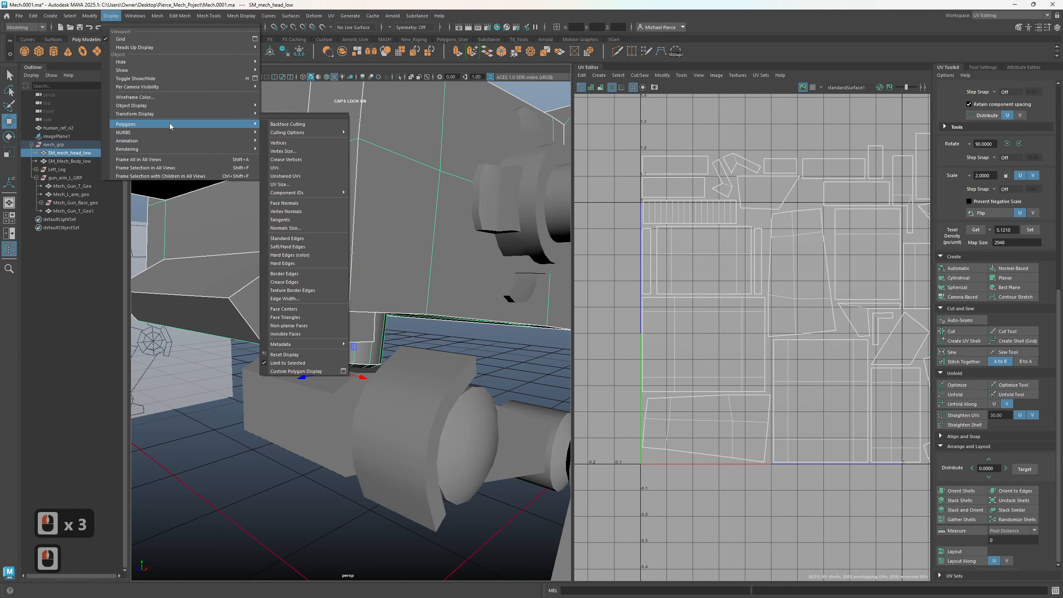
{"action": "mouse_move", "coordinate": [163, 91]}
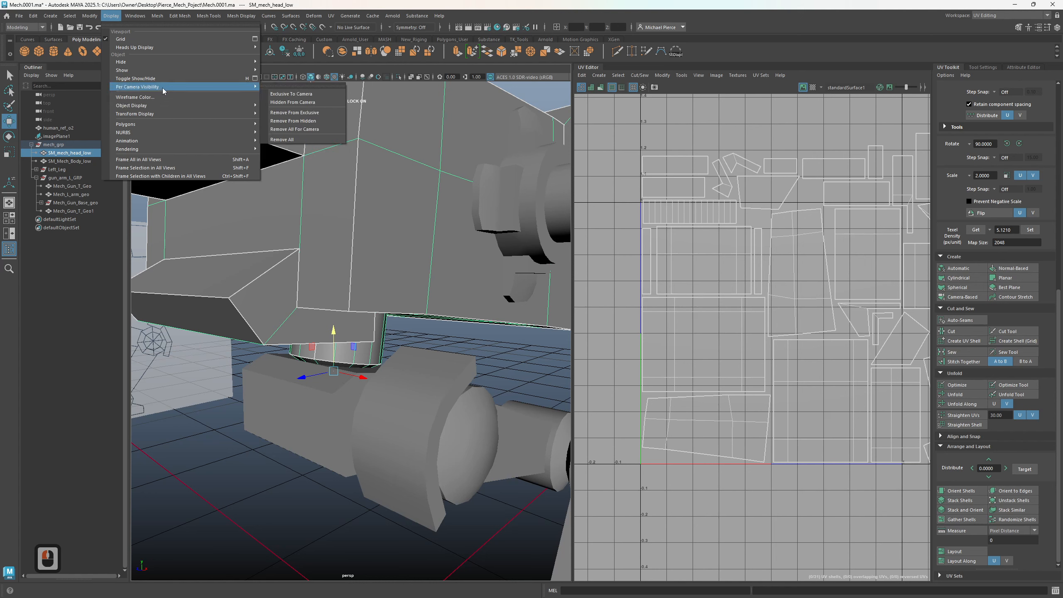
{"action": "mouse_move", "coordinate": [125, 124]}
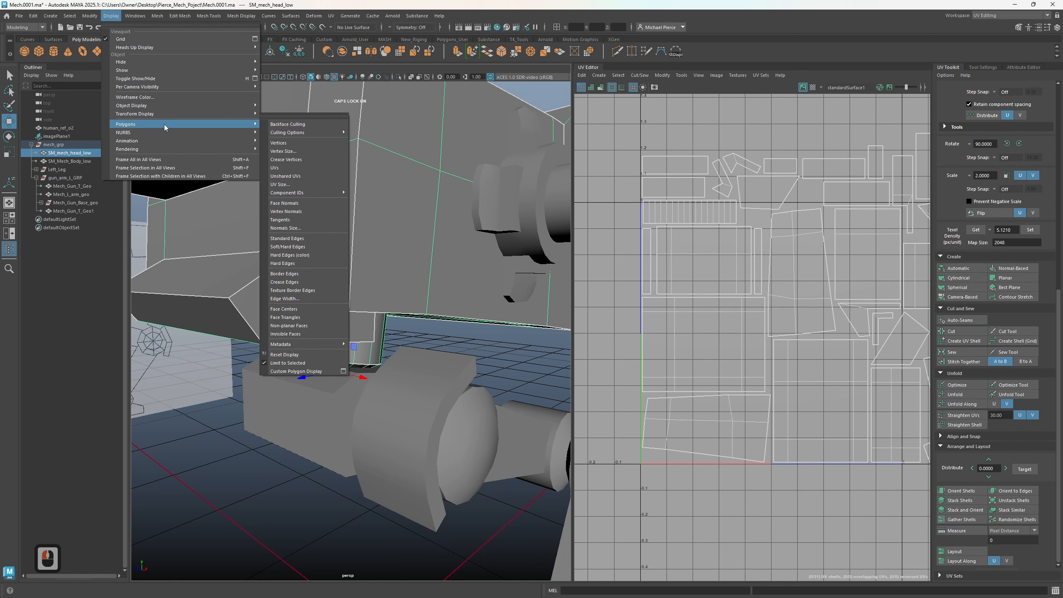
{"action": "left_click", "coordinate": [300, 248]}
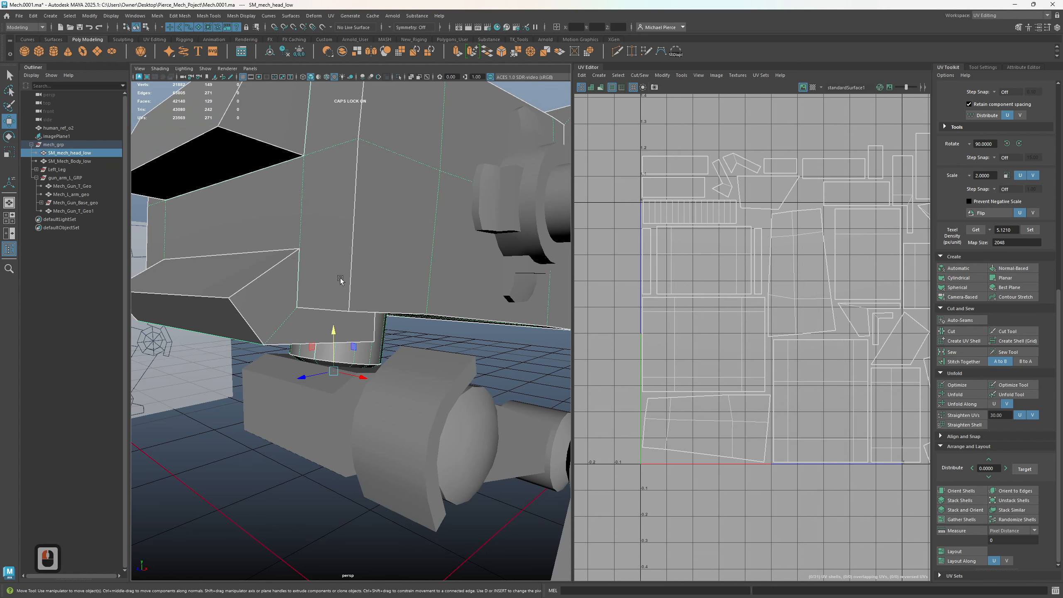
- Examine the head mesh's edges, then select SM_Mech_L_Femur_low and examine the left leg from several angles
{"action": "scroll", "coordinate": [363, 308], "scroll_direction": "down", "scroll_amount": 4}
{"action": "left_click_drag", "start_coordinate": [364, 308], "coordinate": [355, 219], "text": "alt"}
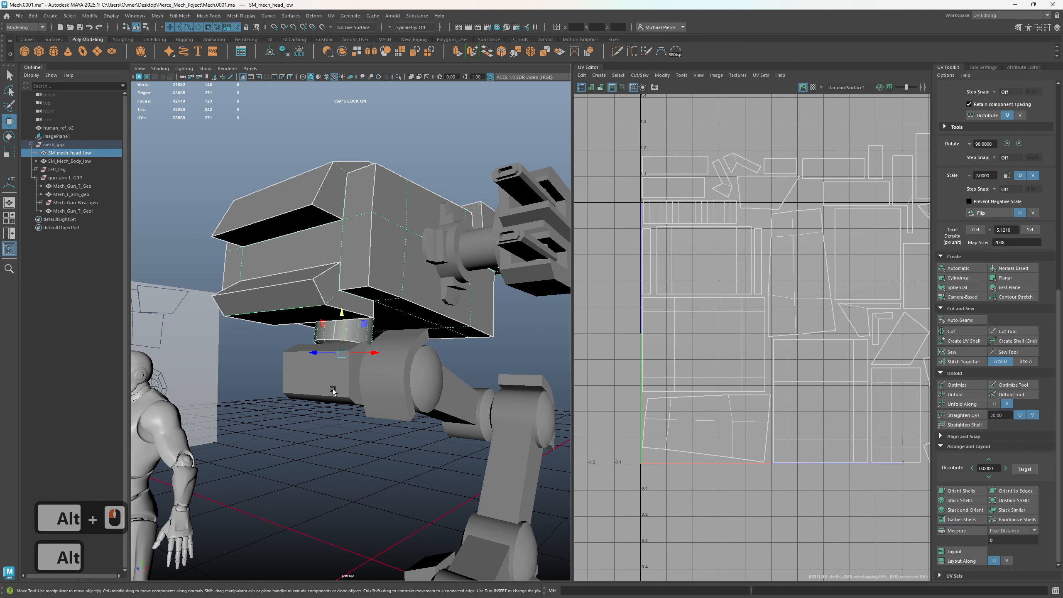
{"action": "left_click", "coordinate": [361, 434]}
{"action": "left_click", "coordinate": [417, 404]}
{"action": "left_click_drag", "start_coordinate": [447, 459], "coordinate": [406, 370], "text": "alt"}
{"action": "scroll", "coordinate": [447, 307], "scroll_direction": "up", "scroll_amount": 2}
{"action": "left_click_drag", "start_coordinate": [446, 307], "coordinate": [399, 335], "text": "alt"}
{"action": "scroll", "coordinate": [398, 335], "scroll_direction": "up", "scroll_amount": 2, "text": "alt"}
{"action": "left_click_drag", "start_coordinate": [387, 422], "coordinate": [410, 415], "text": "alt"}
{"action": "scroll", "coordinate": [410, 415], "scroll_direction": "down", "scroll_amount": 3, "text": "alt"}
{"action": "scroll", "coordinate": [410, 415], "scroll_direction": "down", "scroll_amount": 3, "text": "alt"}
{"action": "middle_click_drag", "start_coordinate": [410, 415], "coordinate": [323, 335], "text": "alt"}
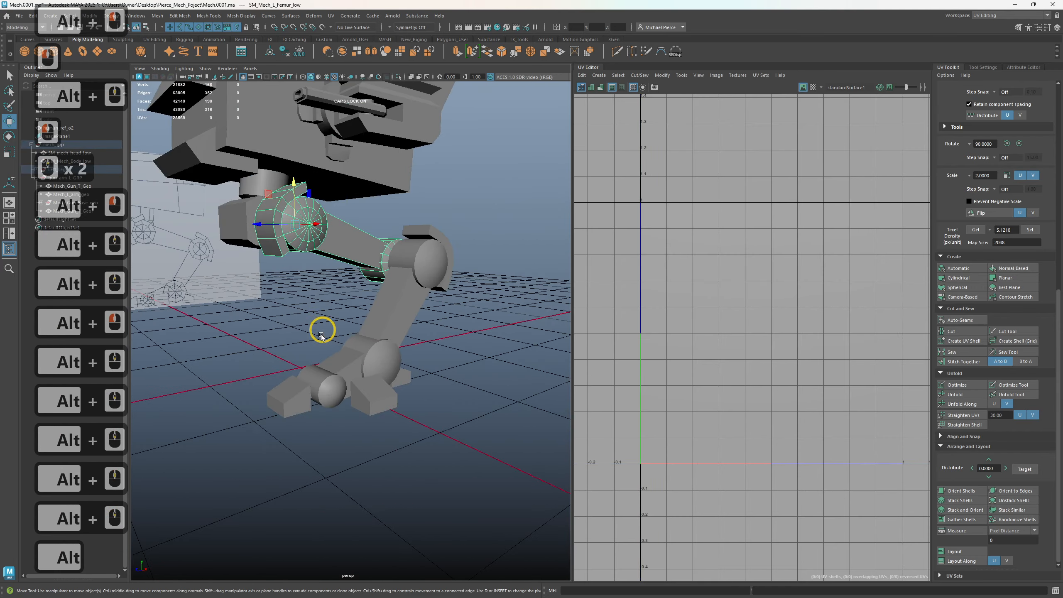
{"action": "left_click_drag", "start_coordinate": [323, 334], "coordinate": [363, 361], "text": "alt"}
{"action": "scroll", "coordinate": [357, 337], "scroll_direction": "up", "scroll_amount": 1}
- Apply Soften/Harden Edges to all the left leg meshes together, return to object selection and deselect everything
{"action": "left_click", "coordinate": [341, 266]}
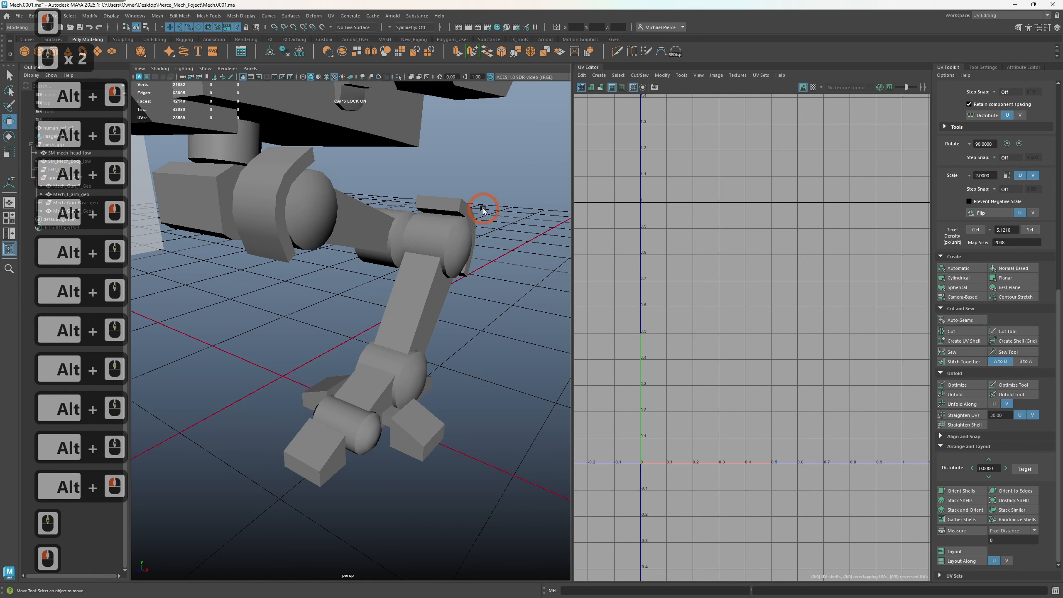
{"action": "left_click", "coordinate": [313, 457]}
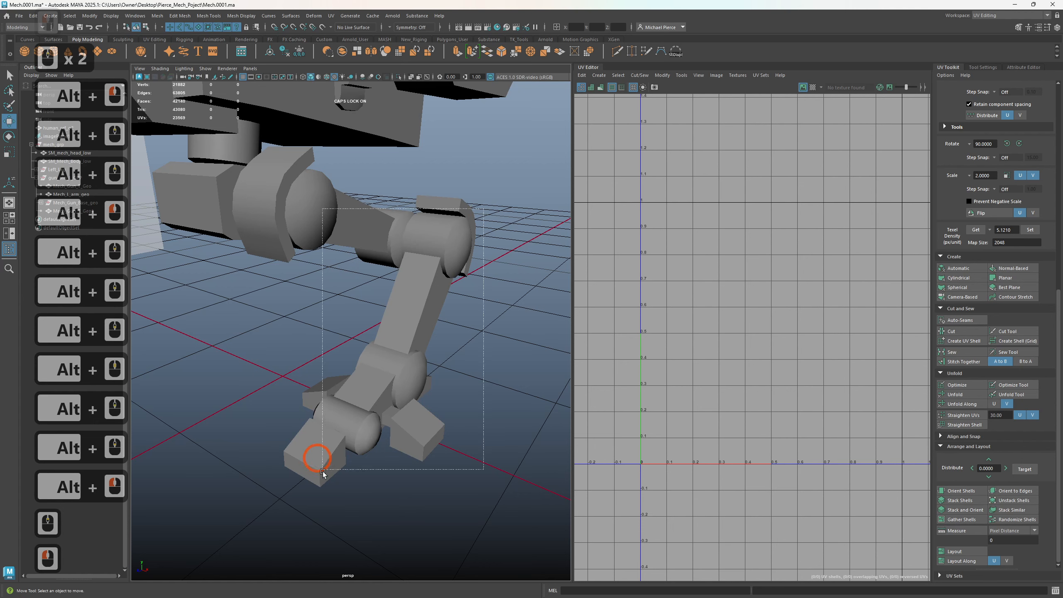
{"action": "left_click", "coordinate": [237, 18]}
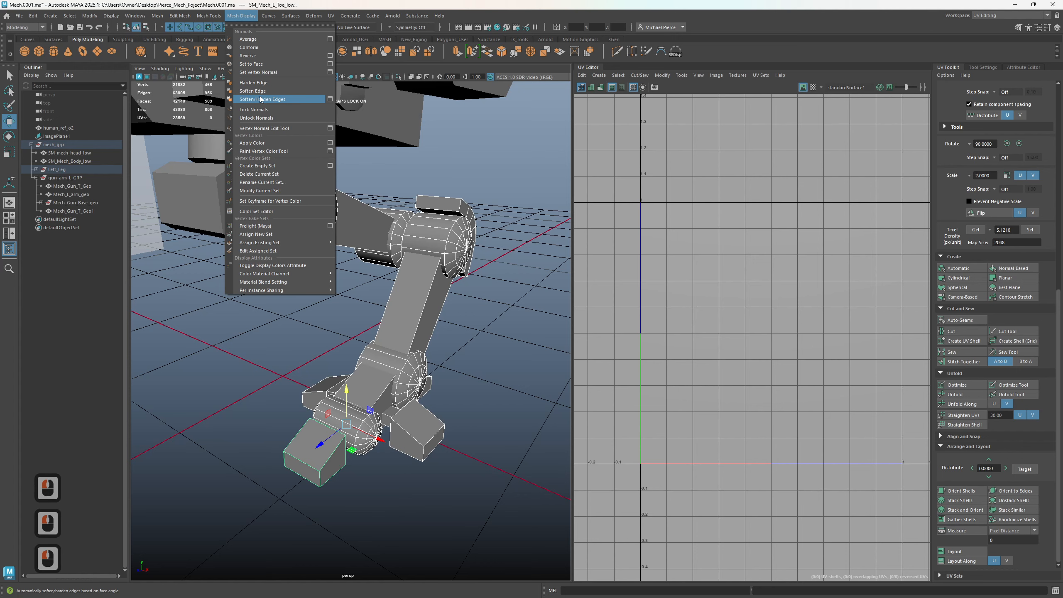
{"action": "left_click", "coordinate": [260, 99]}
{"action": "right_click_drag", "start_coordinate": [316, 290], "coordinate": [359, 262]}
{"action": "left_click", "coordinate": [342, 290]}
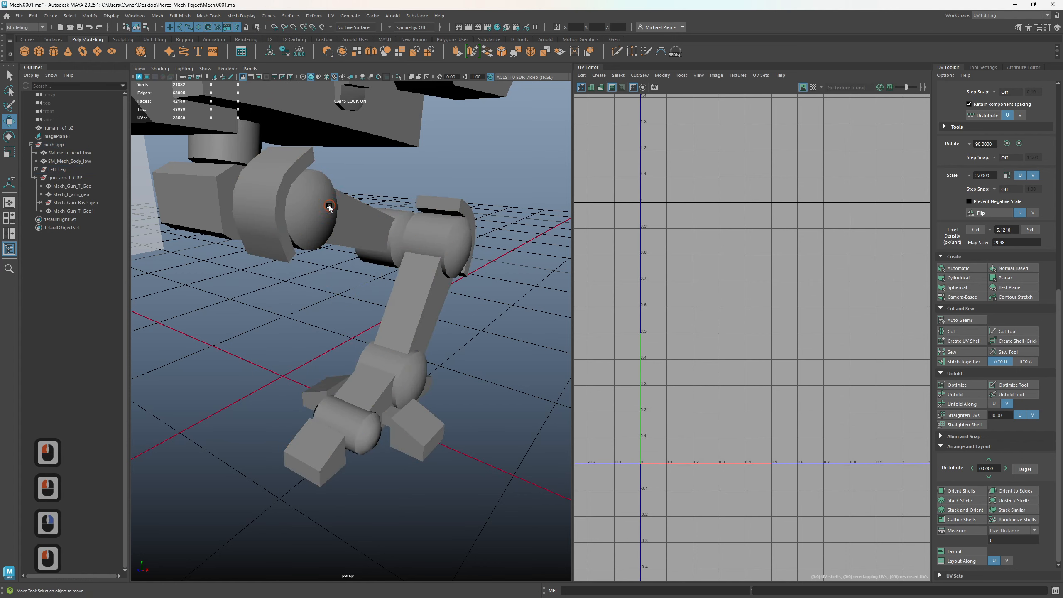
- Select SM_Mech_L_Femur_low and examine its hip joint shading and edges up close
{"action": "left_click", "coordinate": [328, 206]}
{"action": "scroll", "coordinate": [317, 249], "scroll_direction": "up", "scroll_amount": 2}
{"action": "left_click", "coordinate": [311, 268]}
{"action": "middle_click_drag", "start_coordinate": [317, 310], "coordinate": [349, 347], "text": "alt"}
{"action": "left_click", "coordinate": [363, 161]}
{"action": "middle_click_drag", "start_coordinate": [365, 183], "coordinate": [377, 281], "text": "alt"}
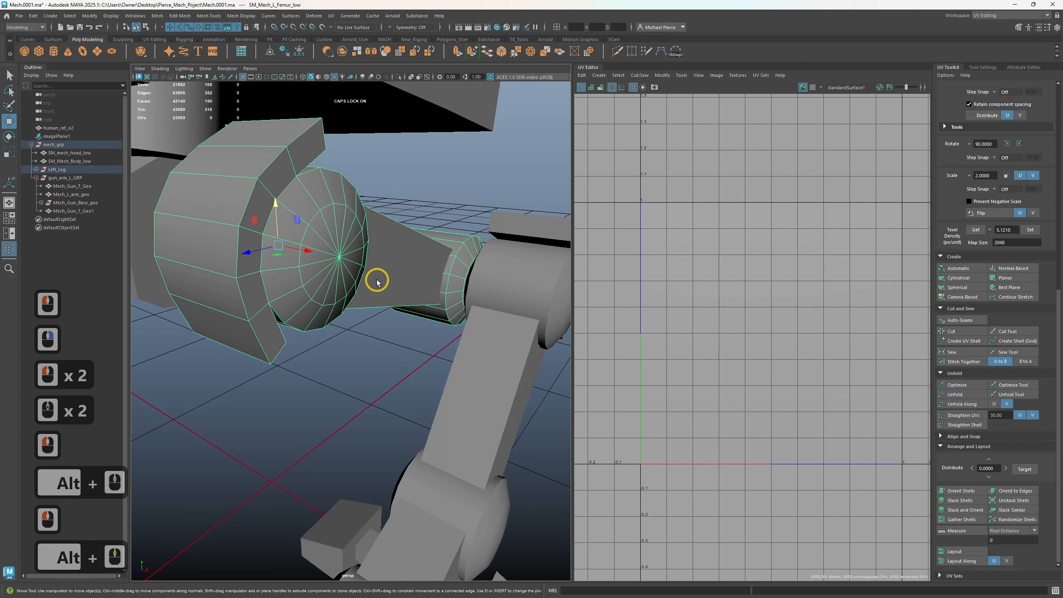
{"action": "scroll", "coordinate": [378, 281], "scroll_direction": "down", "scroll_amount": 2}
{"action": "scroll", "coordinate": [304, 287], "scroll_direction": "down", "scroll_amount": 3}
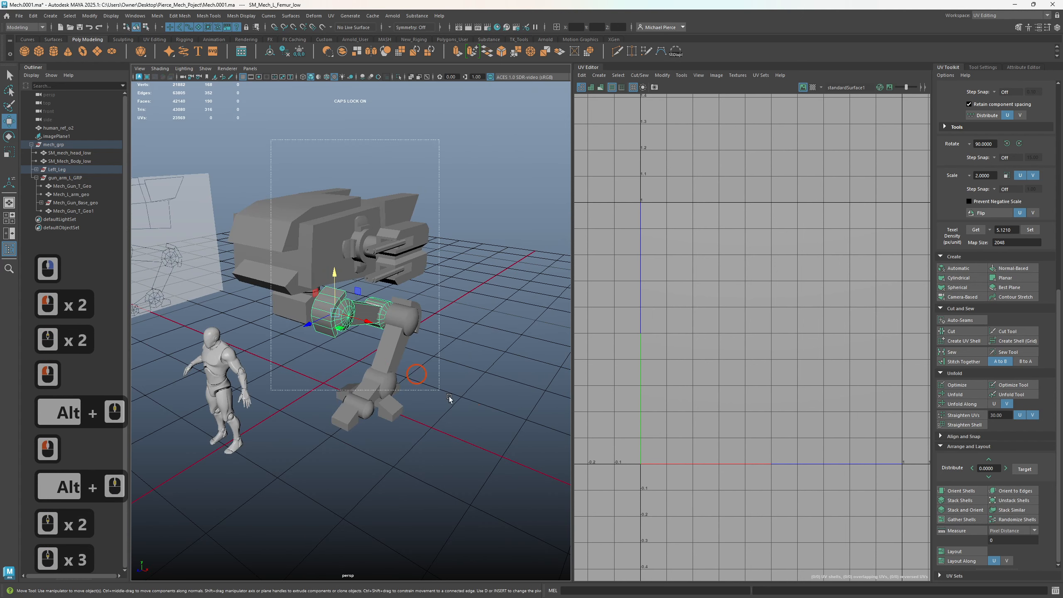
- Toggle the soft/hard edge display on all the mech meshes and check the head, tibia and foot individually
{"action": "left_click_drag", "start_coordinate": [448, 398], "coordinate": [437, 378]}
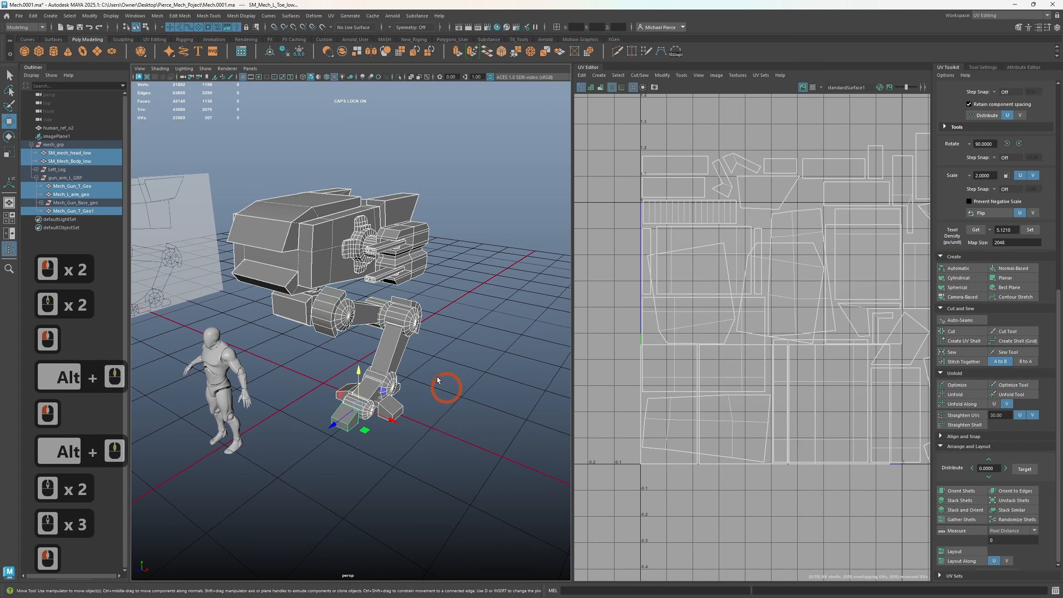
{"action": "left_click", "coordinate": [675, 51]}
{"action": "scroll", "coordinate": [430, 297], "scroll_direction": "up", "scroll_amount": 2}
{"action": "left_click", "coordinate": [319, 368]}
{"action": "left_click", "coordinate": [341, 311]}
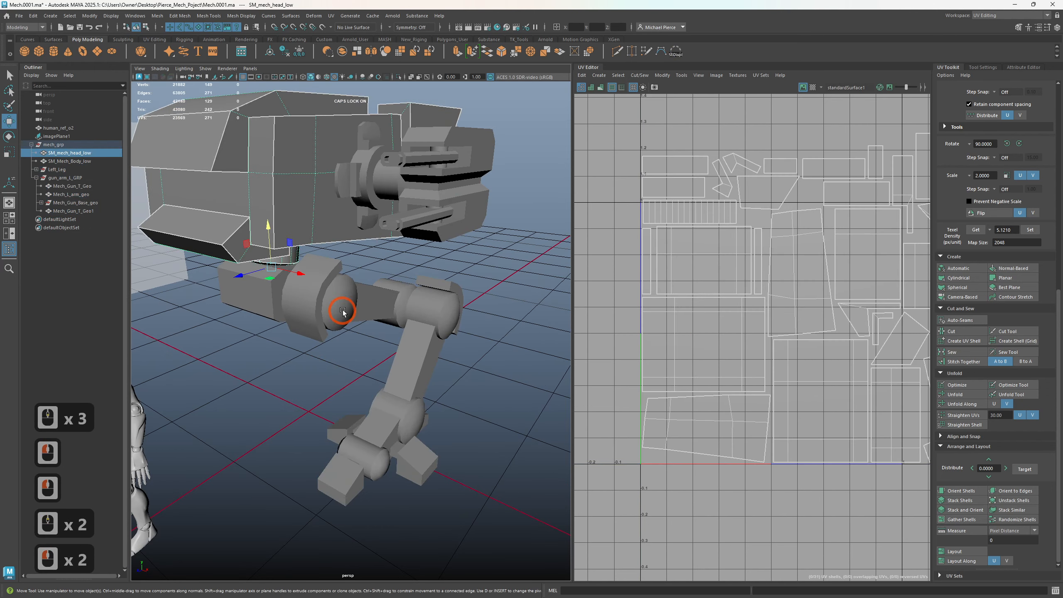
{"action": "scroll", "coordinate": [363, 320], "scroll_direction": "up", "scroll_amount": 2}
{"action": "left_click", "coordinate": [516, 269]}
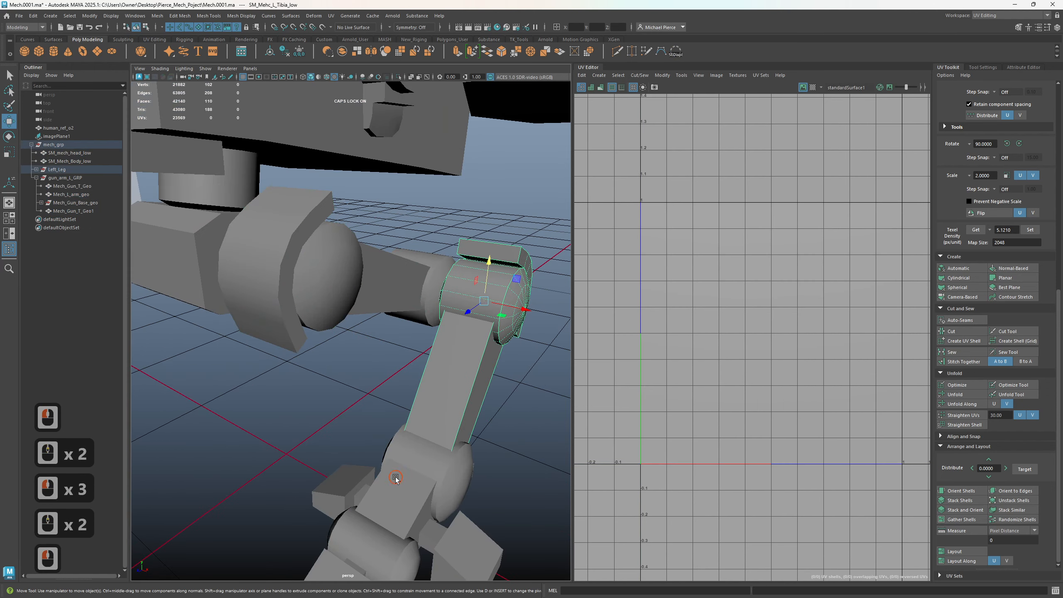
{"action": "left_click", "coordinate": [581, 181]}
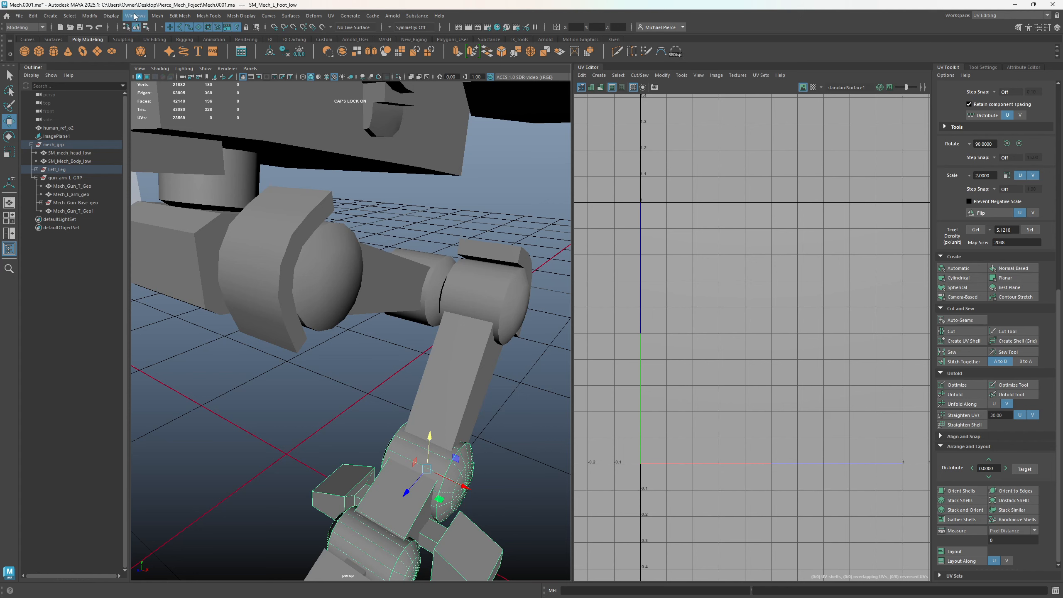
- Add the Soft/Hard Edges display toggle as a shortcut on the Poly Modeling shelf
{"action": "left_click", "coordinate": [119, 17]}
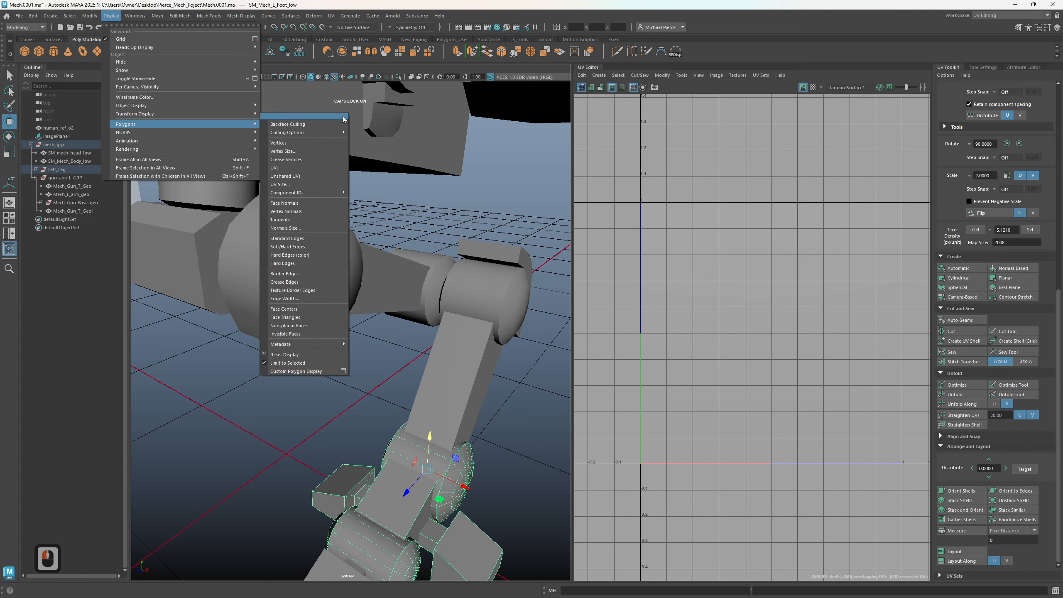
{"action": "mouse_move", "coordinate": [236, 129]}
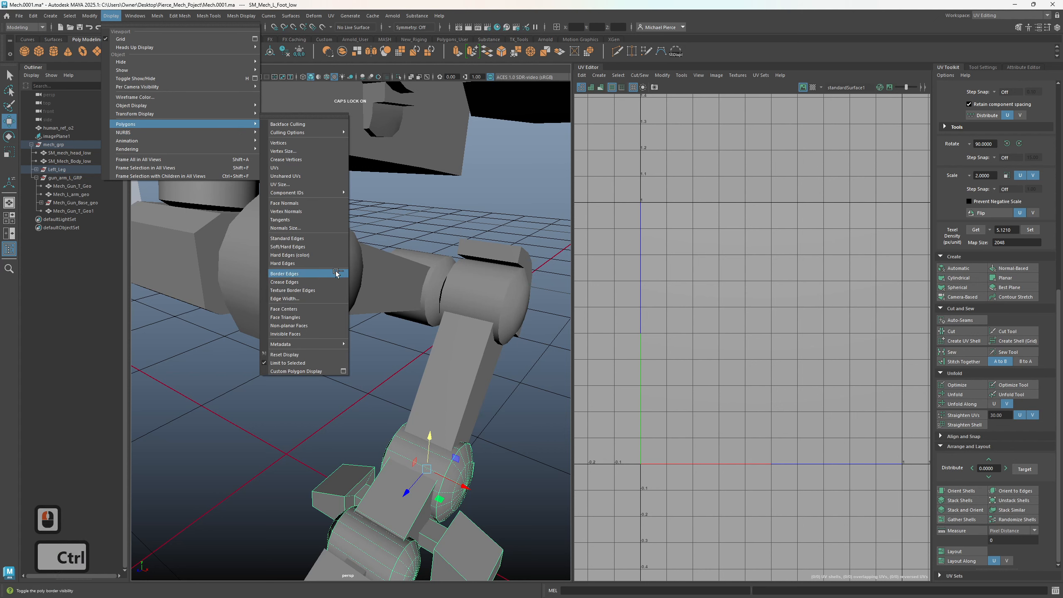
{"action": "left_click", "coordinate": [312, 247], "text": "ctrl+shift"}
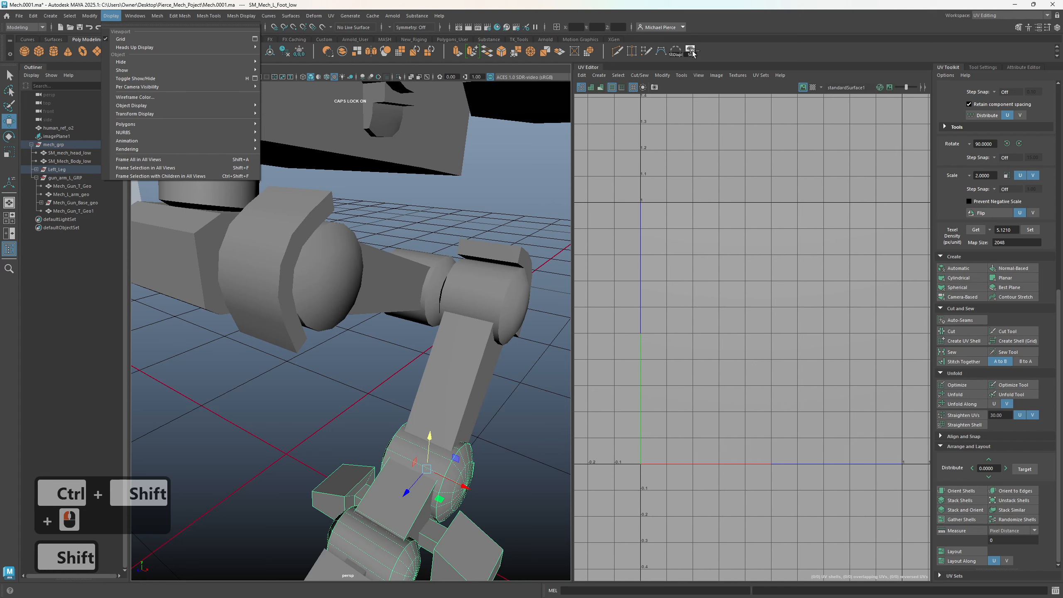
- Open the Shelf Editor for the new Soft/Hard Edges shortcut, view the factory icons and close it without changes
{"action": "left_click", "coordinate": [727, 57]}
{"action": "right_click", "coordinate": [693, 49]}
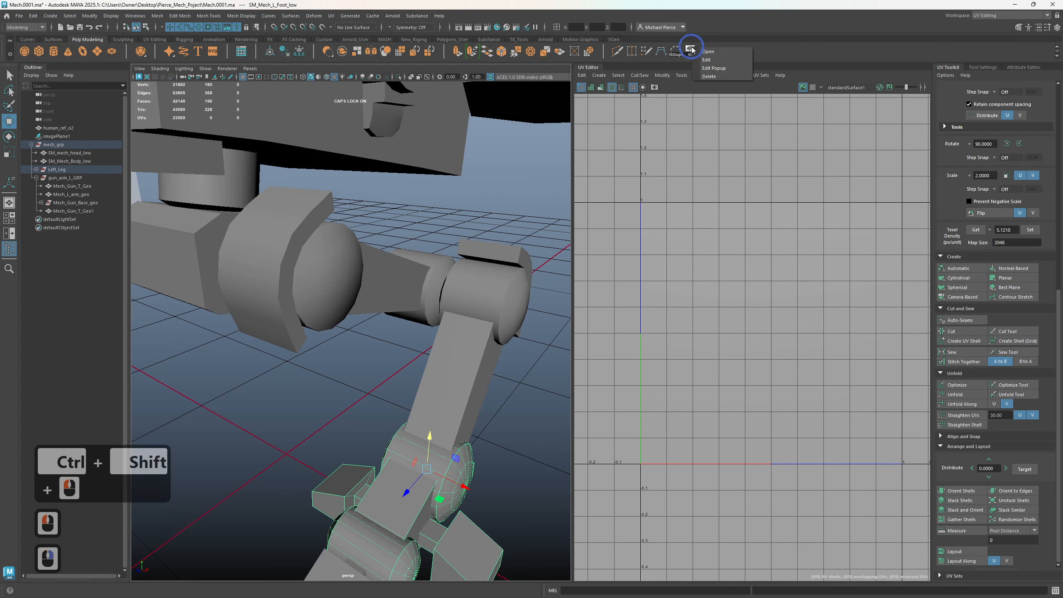
{"action": "left_click", "coordinate": [683, 87]}
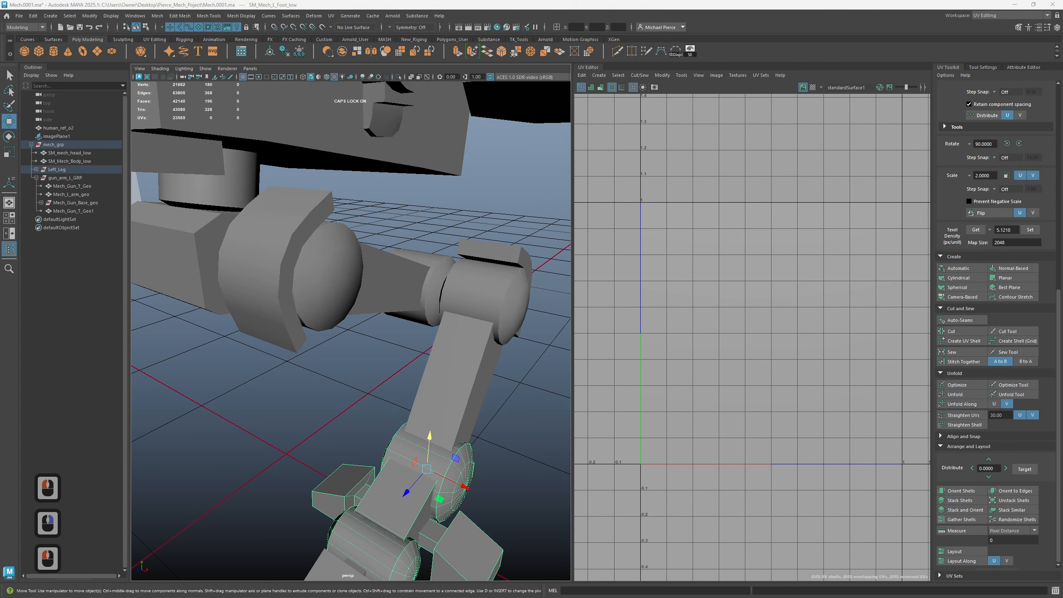
{"action": "left_click", "coordinate": [327, 203]}
{"action": "left_click", "coordinate": [467, 327]}
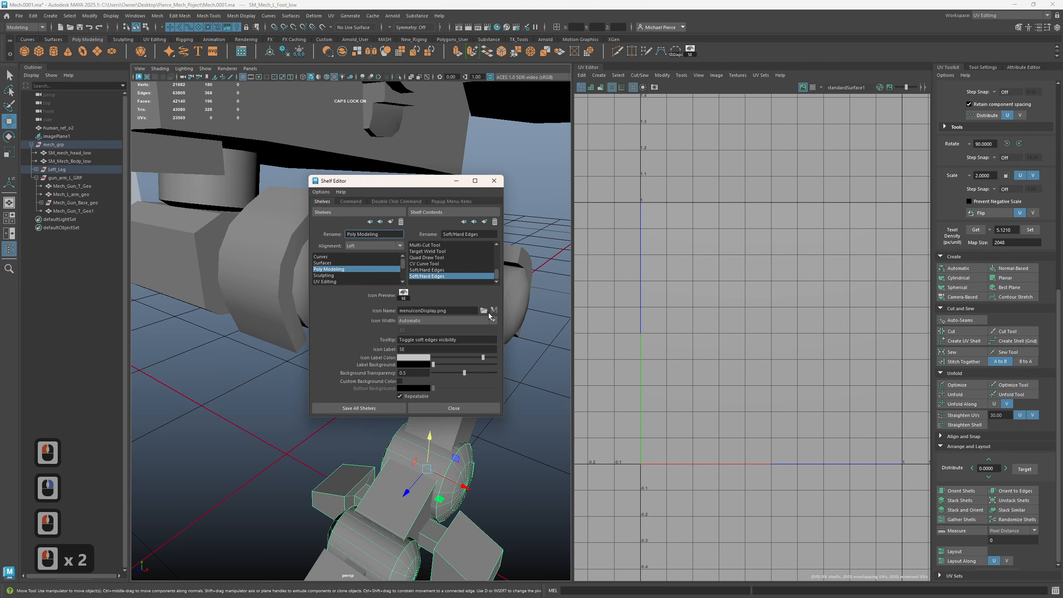
{"action": "left_click", "coordinate": [493, 310]}
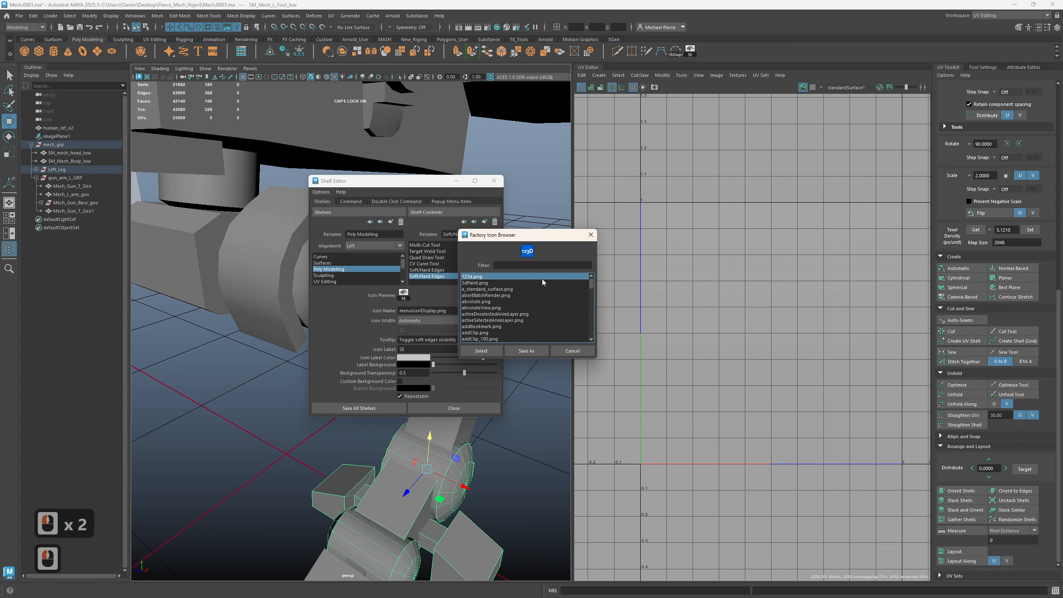
{"action": "left_click", "coordinate": [592, 235]}
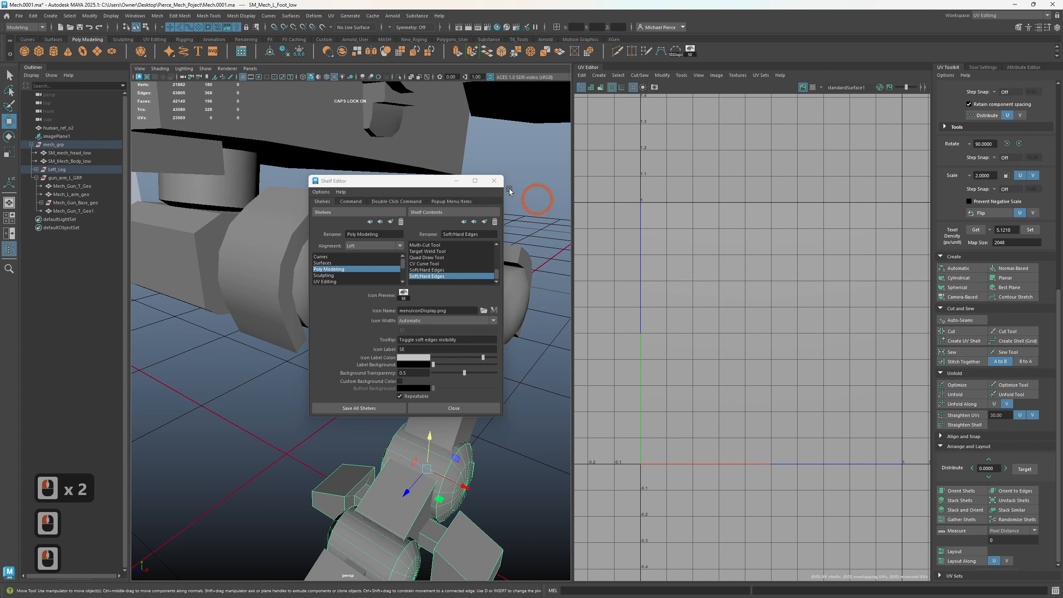
{"action": "left_click", "coordinate": [489, 184]}
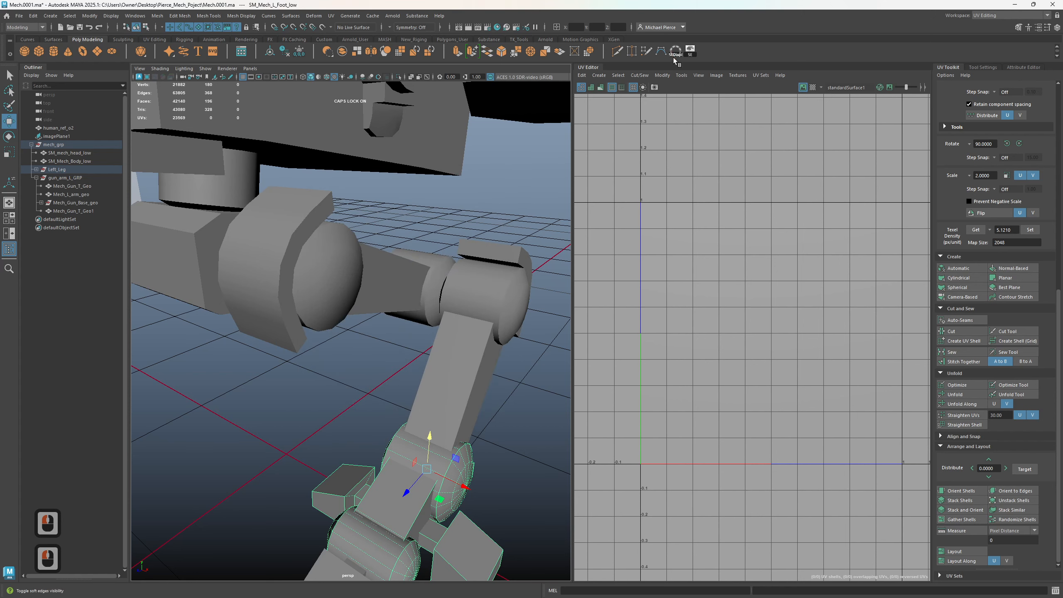
- Delete the extra Soft/Hard Edges shortcut from the Poly Modeling shelf and save all shelves
{"action": "right_click", "coordinate": [692, 53]}
{"action": "left_click", "coordinate": [711, 85]}
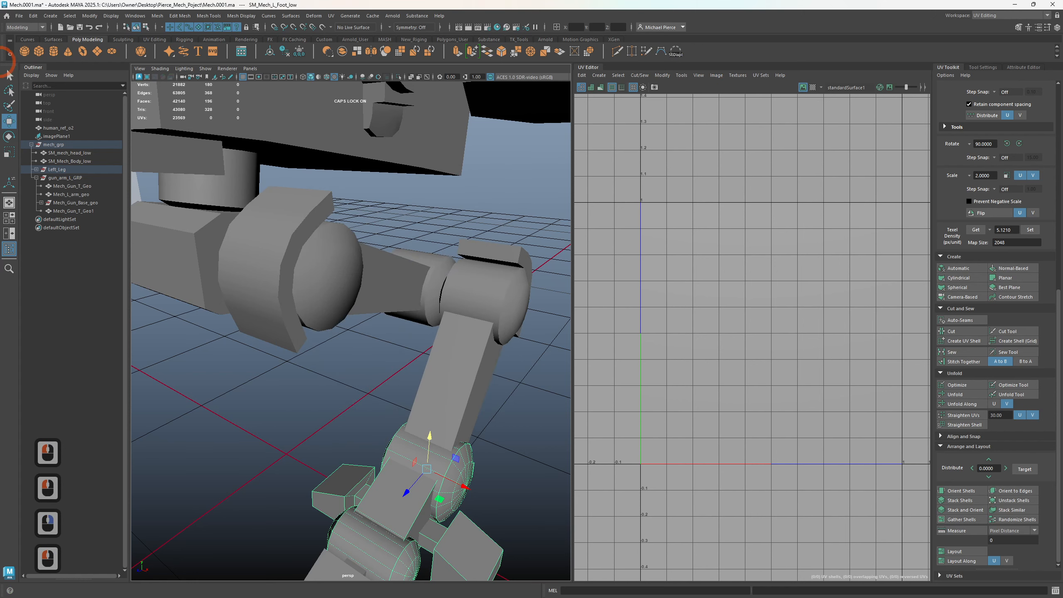
{"action": "left_click", "coordinate": [10, 53]}
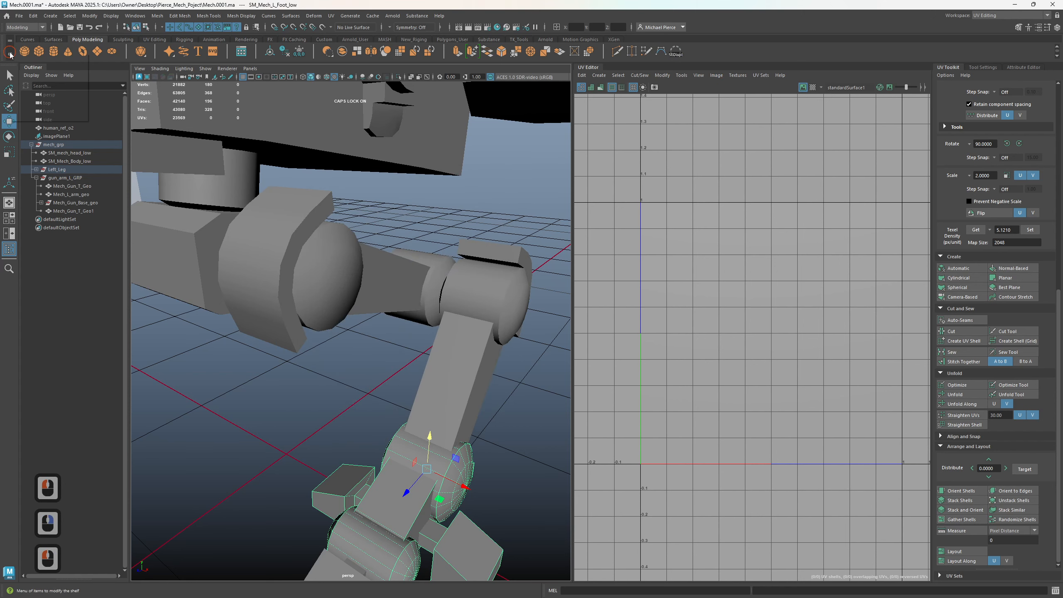
{"action": "left_click", "coordinate": [54, 128]}
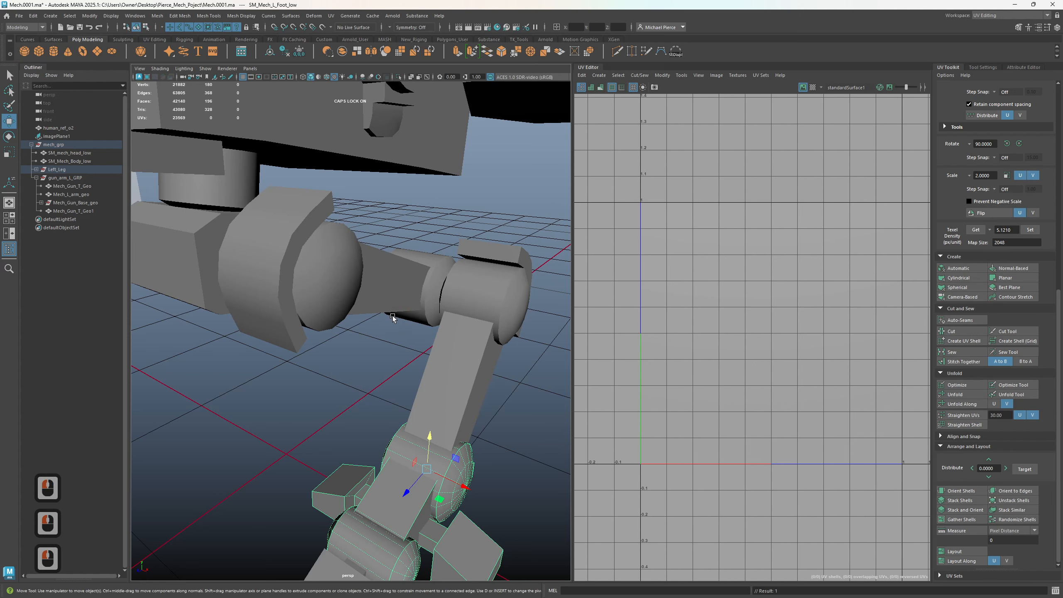
- Set the texel density of all SM_Mech_Body_low and SM_mech_head_low UVs to 5.1210 at map size 2048
{"action": "scroll", "coordinate": [346, 379], "scroll_direction": "down", "scroll_amount": 3}
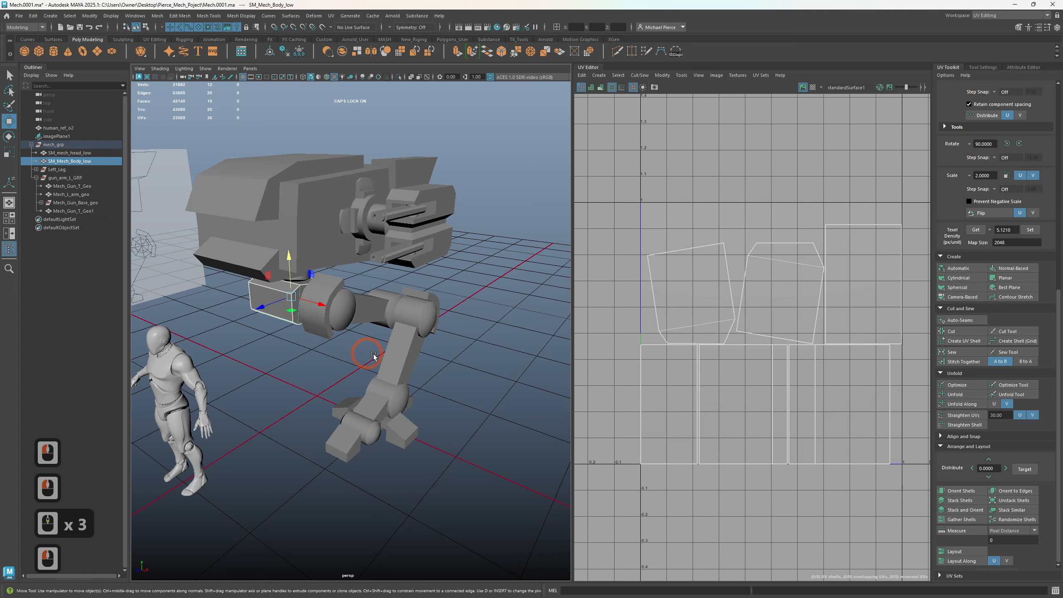
{"action": "left_click", "coordinate": [329, 310]}
{"action": "left_click", "coordinate": [263, 309]}
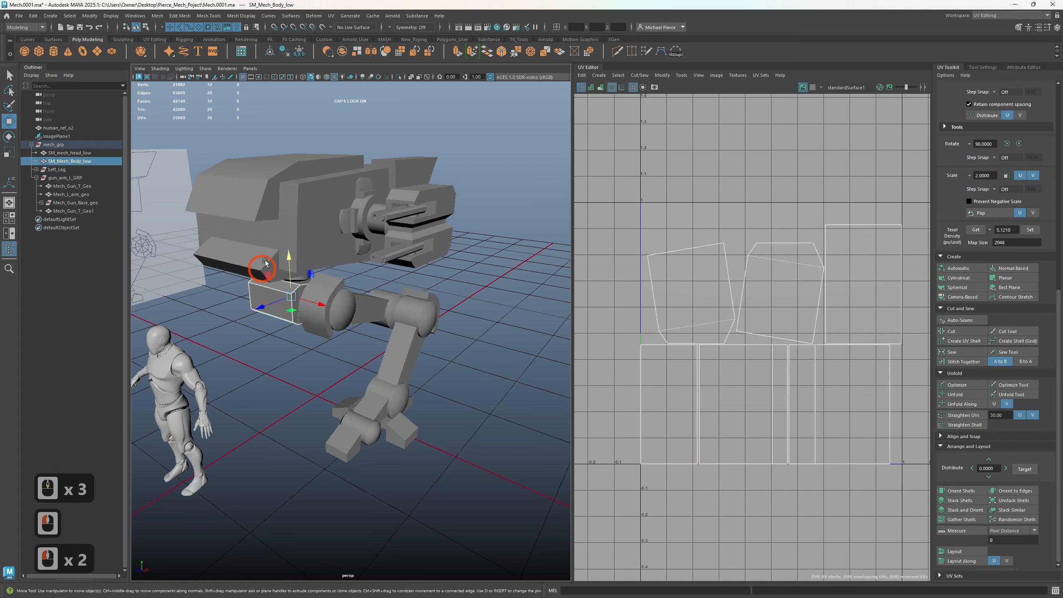
{"action": "left_click", "coordinate": [284, 206], "text": "shift"}
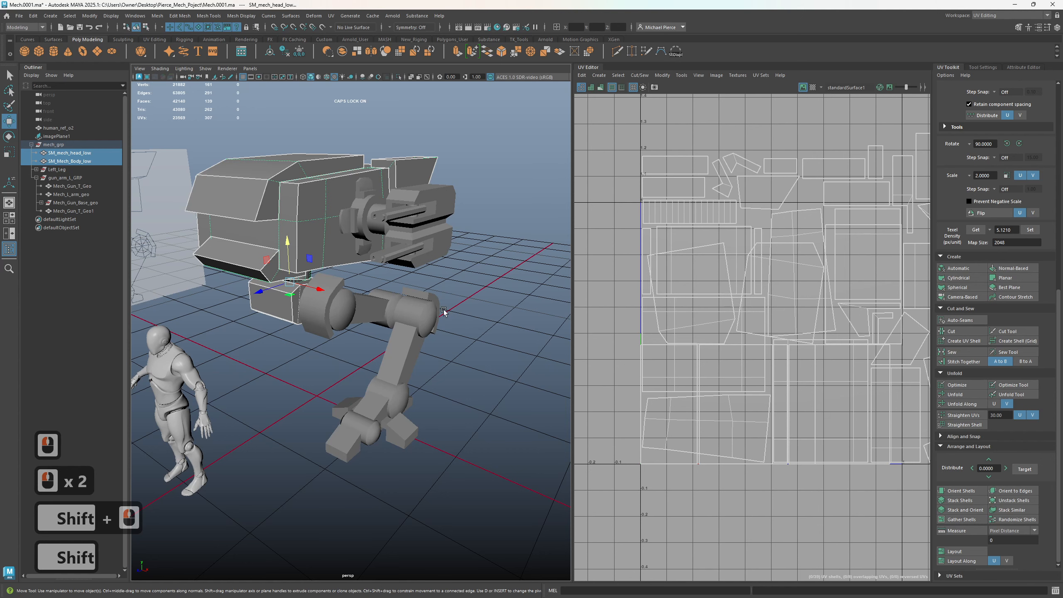
{"action": "right_click_drag", "start_coordinate": [712, 286], "coordinate": [641, 290]}
{"action": "scroll", "coordinate": [654, 259], "scroll_direction": "down", "scroll_amount": 5}
{"action": "left_click_drag", "start_coordinate": [641, 159], "coordinate": [905, 396]}
{"action": "left_click", "coordinate": [1030, 230]}
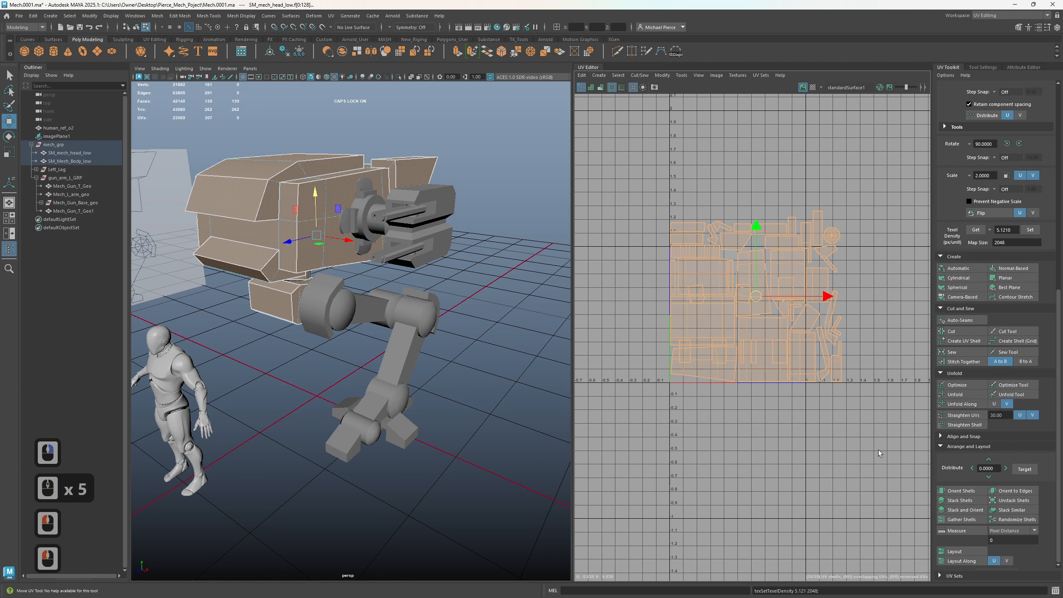
- Lay out the head and body UV shells together so they are packed without overlapping, and deselect them
{"action": "key", "text": "ctrl"}
{"action": "key", "text": "ctrl+l"}
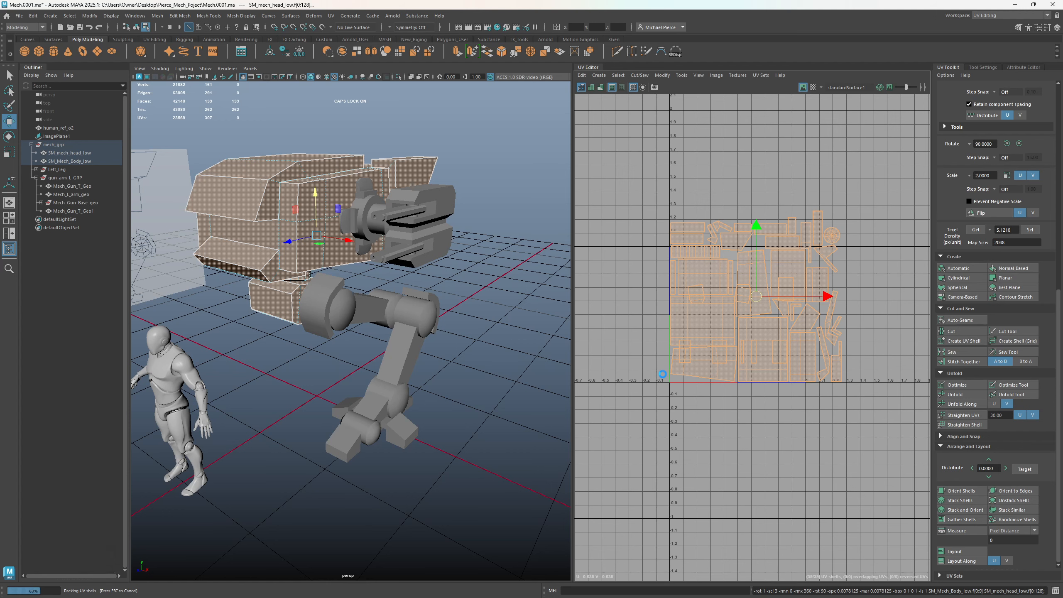
{"action": "left_click", "coordinate": [656, 196]}
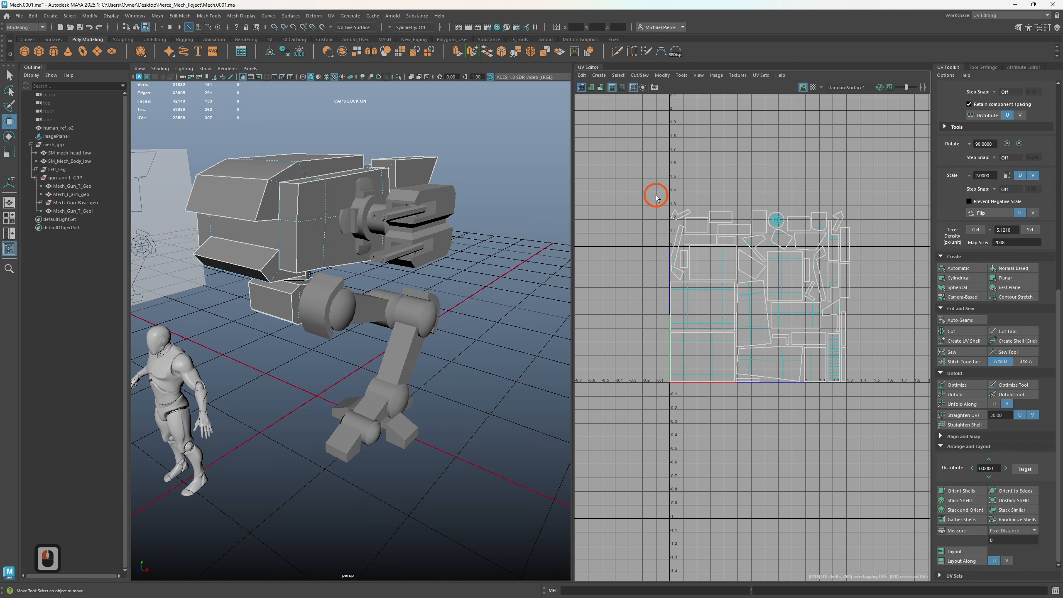
- Select all head and body UV shells, move them as one block and scale them down to fit inside the 0–1 UV tile
{"action": "left_click_drag", "start_coordinate": [656, 196], "coordinate": [868, 408]}
{"action": "left_click", "coordinate": [772, 414]}
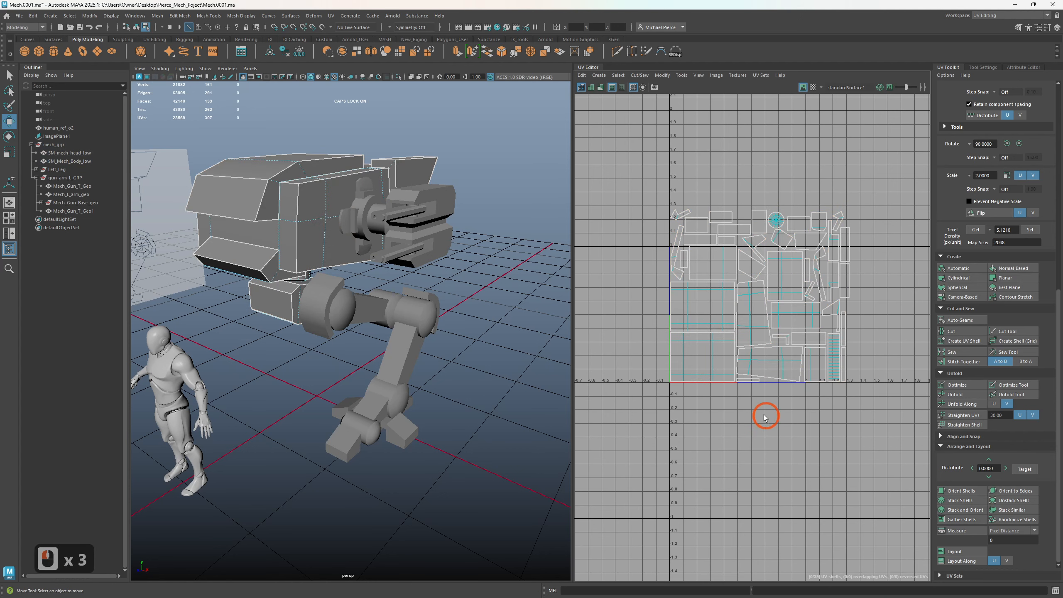
{"action": "scroll", "coordinate": [651, 214], "scroll_direction": "up", "scroll_amount": 2}
{"action": "left_click", "coordinate": [776, 311]}
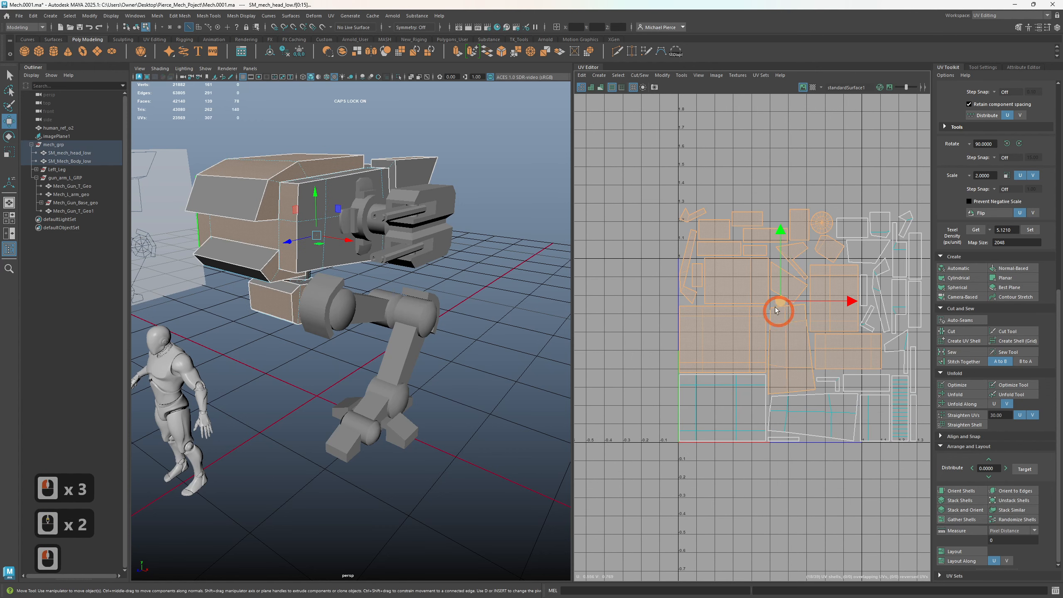
{"action": "left_click_drag", "start_coordinate": [675, 217], "coordinate": [918, 454]}
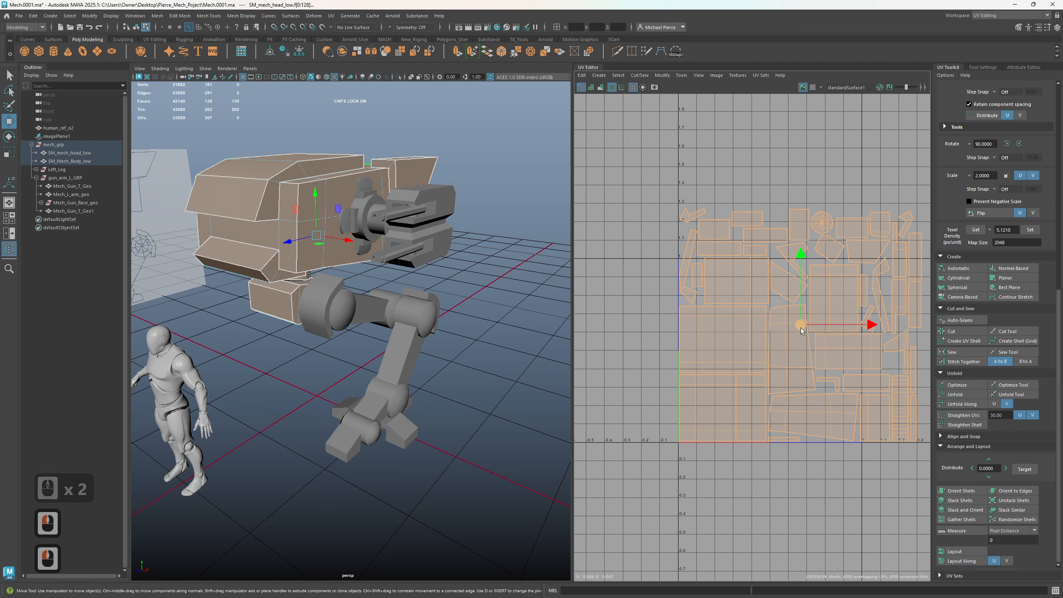
{"action": "scroll", "coordinate": [799, 335], "scroll_direction": "down", "scroll_amount": 3}
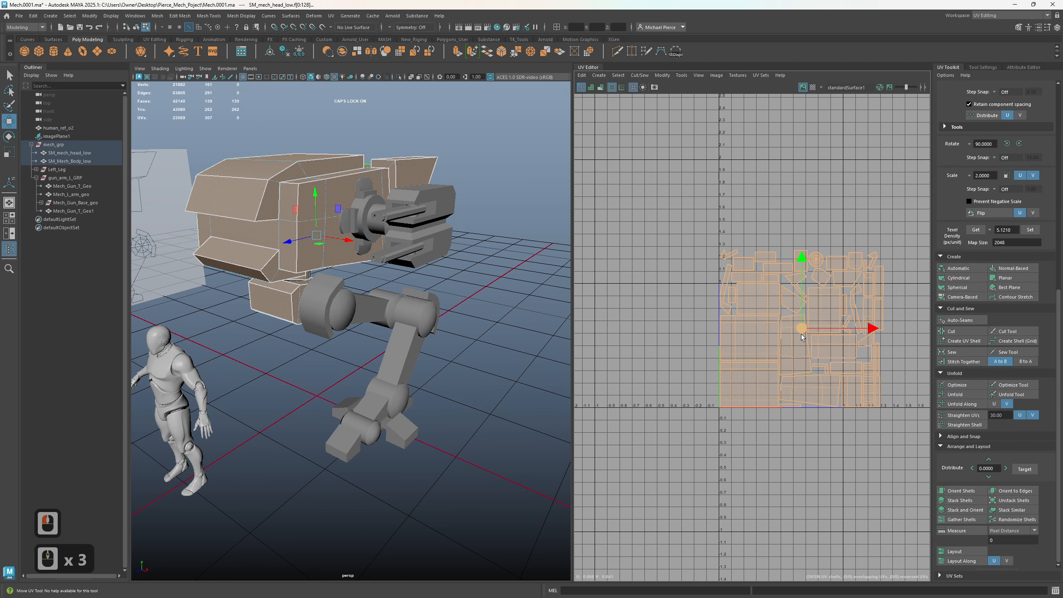
{"action": "key", "text": "c"}
{"action": "left_click_drag", "start_coordinate": [804, 329], "coordinate": [777, 347]}
{"action": "key", "text": "x"}
{"action": "key", "text": "r"}
{"action": "key", "text": "w"}
{"action": "key", "text": "x"}
{"action": "key", "text": "r"}
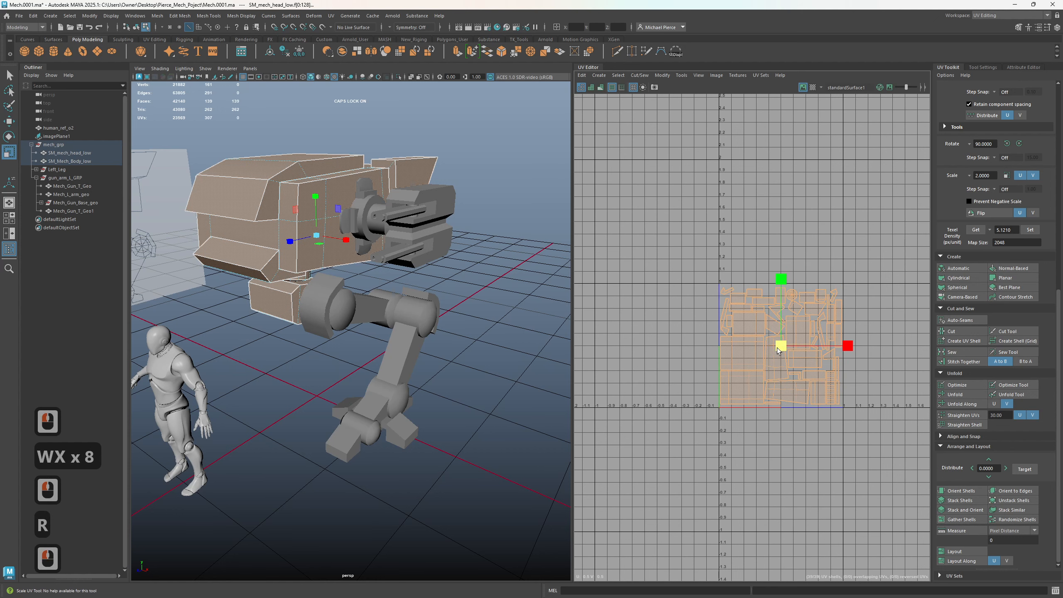
- Get the texel density of the large rectangular head shell at the layout's lower corner, and reselect all the head and body shells
{"action": "scroll", "coordinate": [735, 349], "scroll_direction": "up", "scroll_amount": 3}
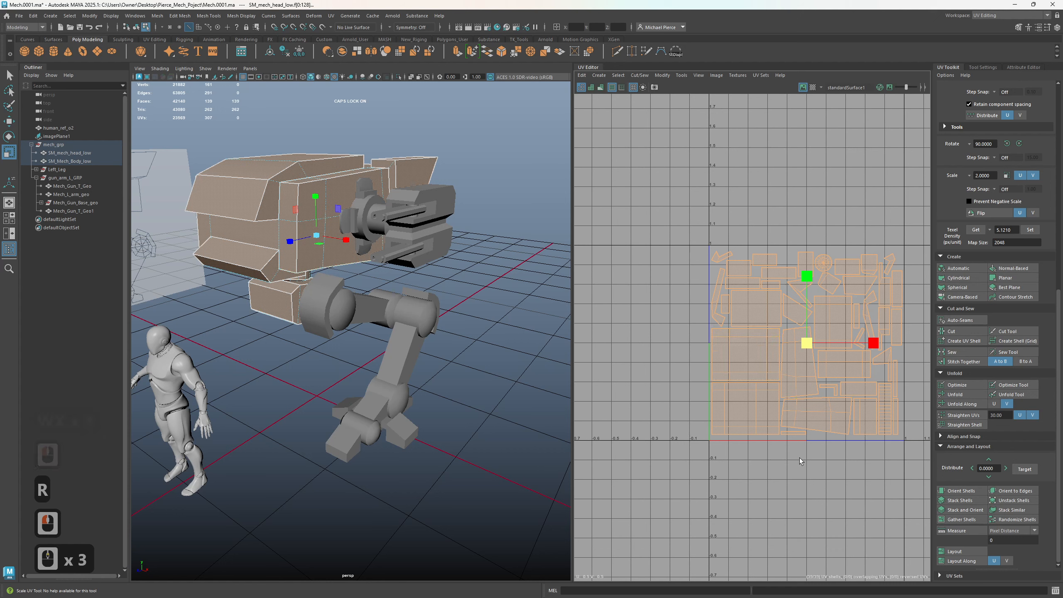
{"action": "double_click", "coordinate": [764, 426]}
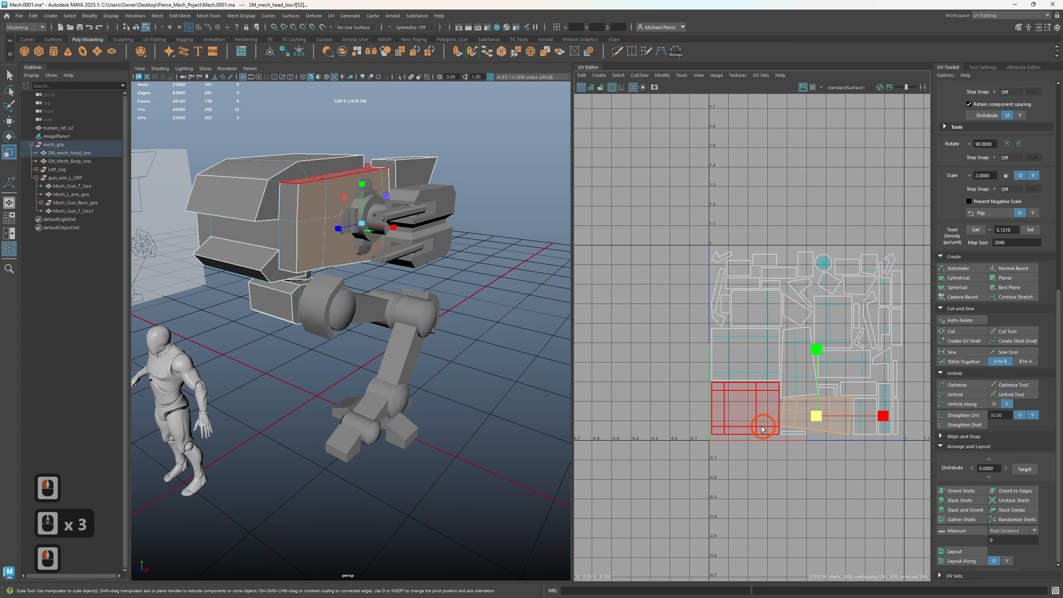
{"action": "left_click", "coordinate": [975, 229]}
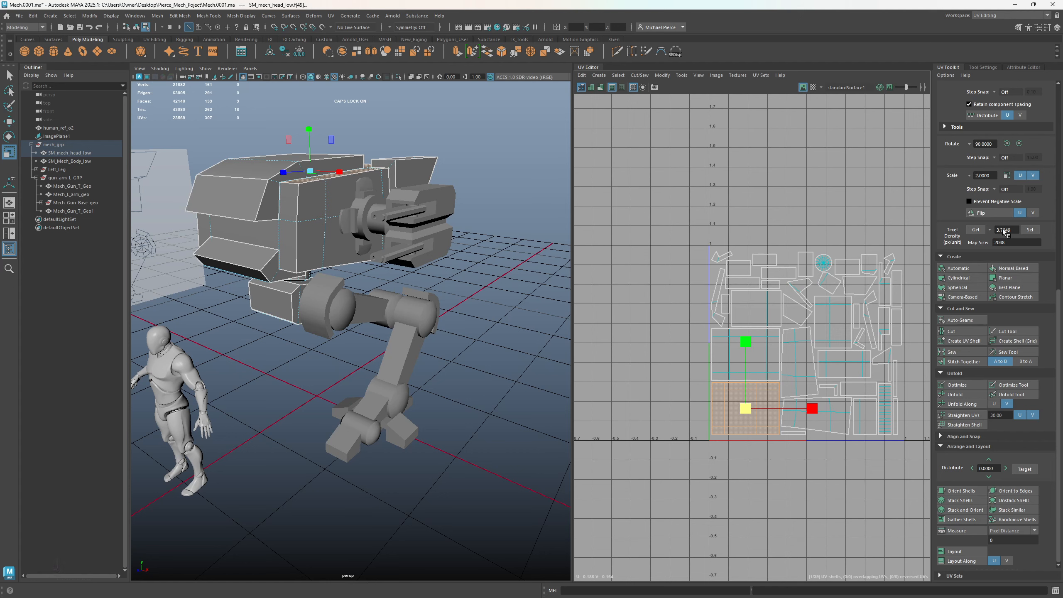
{"action": "left_click_drag", "start_coordinate": [695, 273], "coordinate": [899, 466]}
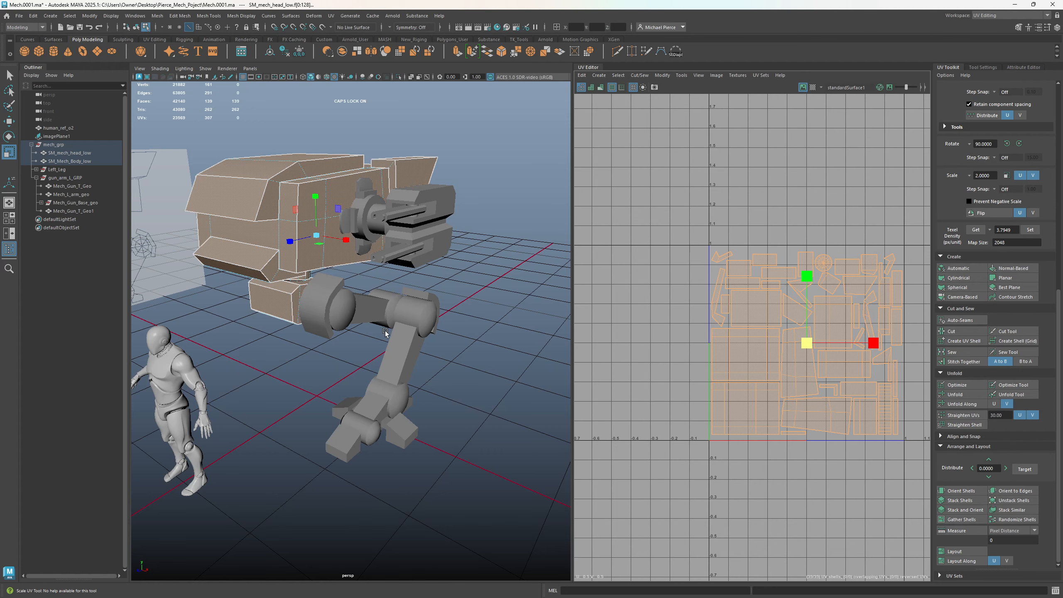
- Return to object mode, select the SM_Mech_L_Femur_low mesh and create camera-based UVs for it
{"action": "left_click_drag", "start_coordinate": [284, 398], "coordinate": [332, 370], "text": "alt"}
{"action": "scroll", "coordinate": [385, 331], "scroll_direction": "up", "scroll_amount": 5}
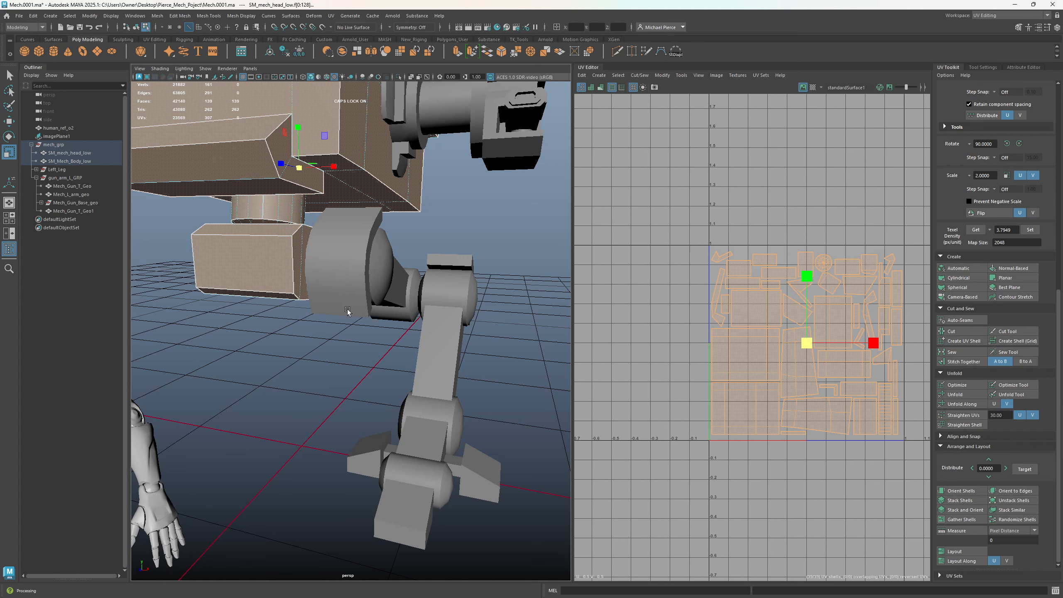
{"action": "scroll", "coordinate": [324, 302], "scroll_direction": "down", "scroll_amount": 3}
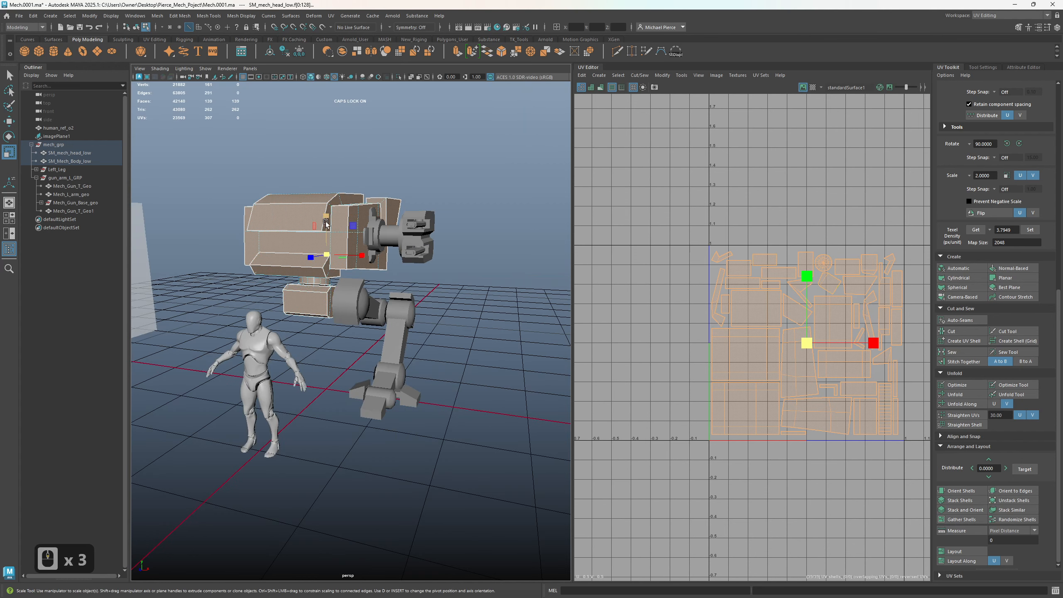
{"action": "right_click_drag", "start_coordinate": [311, 303], "coordinate": [363, 256]}
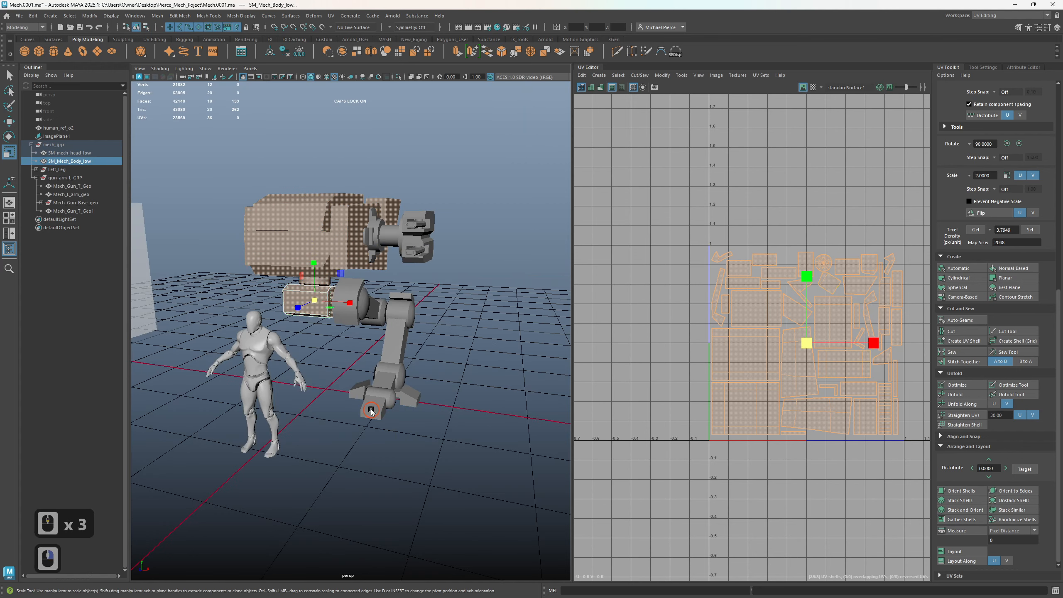
{"action": "left_click", "coordinate": [53, 145]}
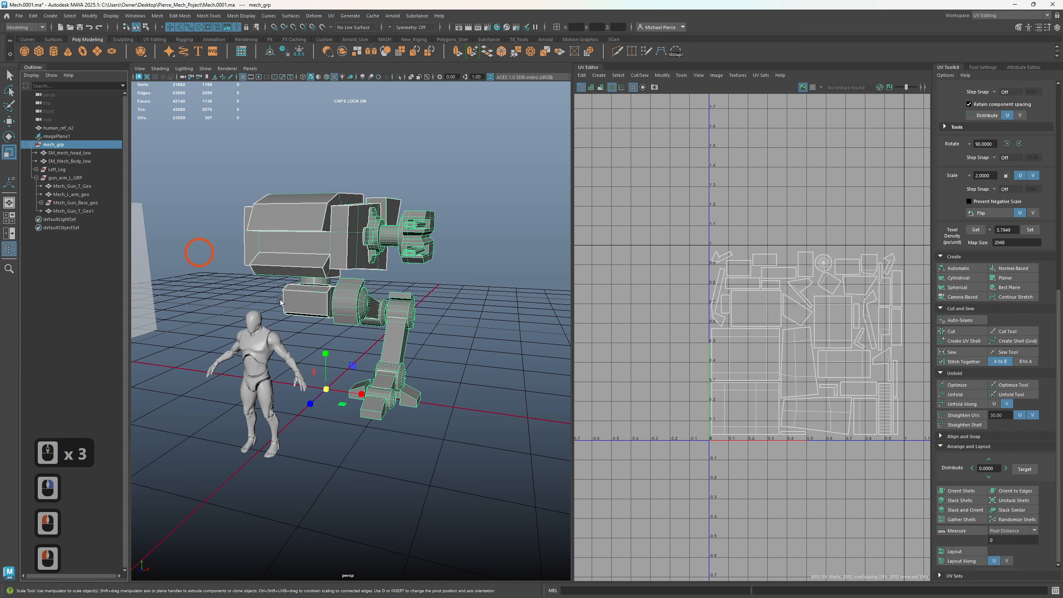
{"action": "key", "text": "w"}
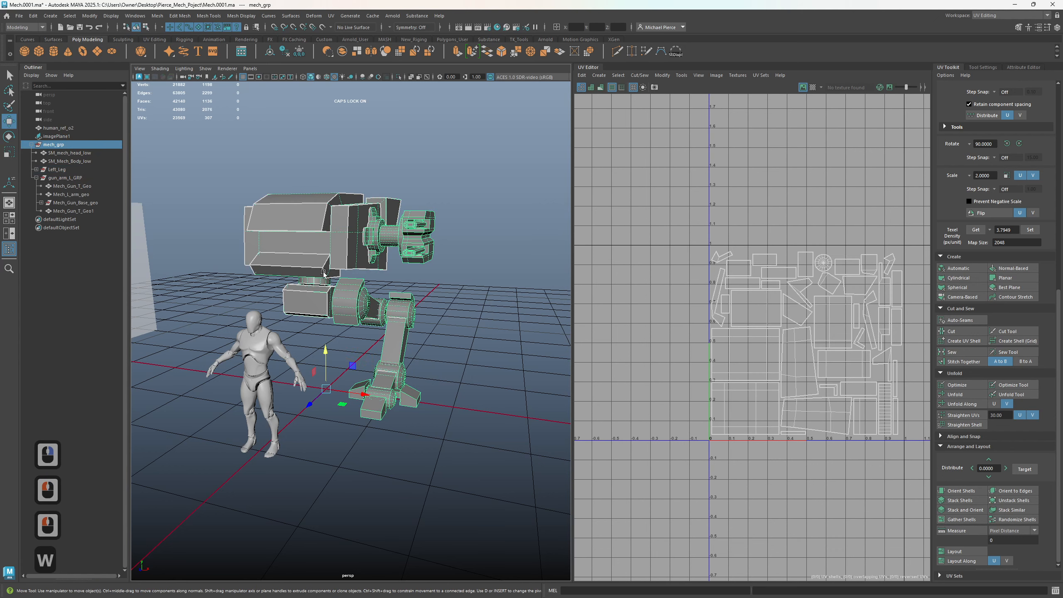
{"action": "left_click", "coordinate": [314, 259]}
{"action": "left_click", "coordinate": [301, 303]}
{"action": "scroll", "coordinate": [370, 296], "scroll_direction": "up", "scroll_amount": 2}
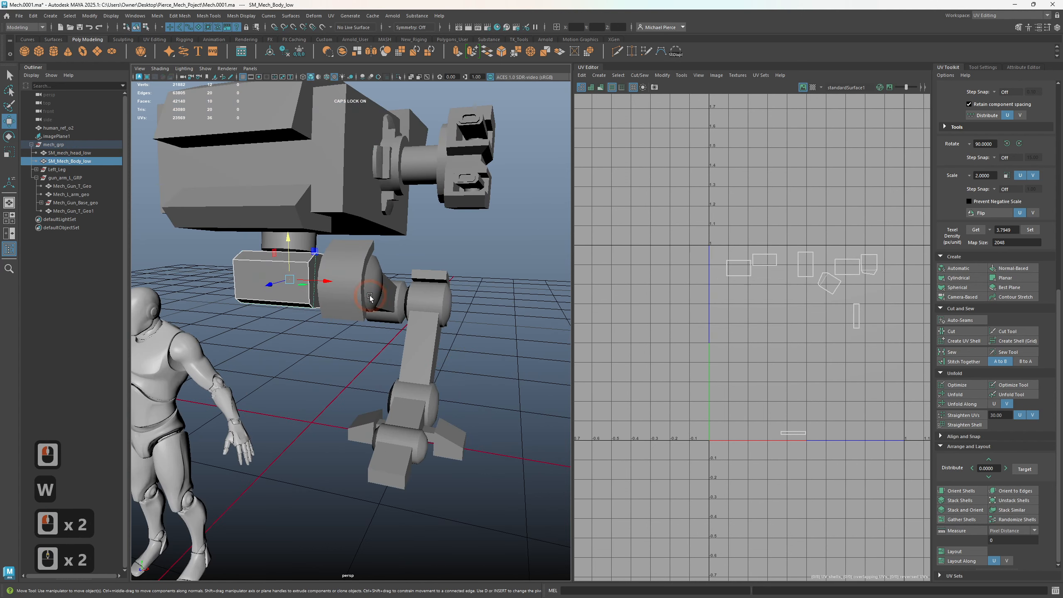
{"action": "left_click", "coordinate": [370, 296]}
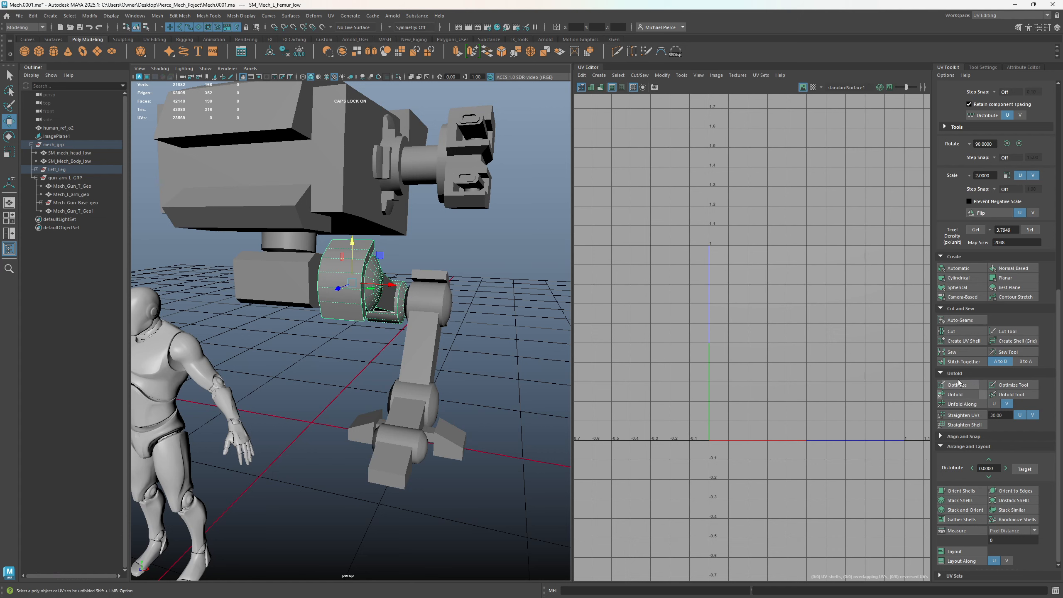
{"action": "left_click", "coordinate": [961, 300]}
- Display the left femur mesh's edges at the hip joint and bring up the UV editing tools for seam cutting
{"action": "left_click_drag", "start_coordinate": [407, 344], "coordinate": [364, 337], "text": "alt"}
{"action": "right_click_drag", "start_coordinate": [368, 304], "coordinate": [369, 277]}
{"action": "scroll", "coordinate": [308, 335], "scroll_direction": "up", "scroll_amount": 1}
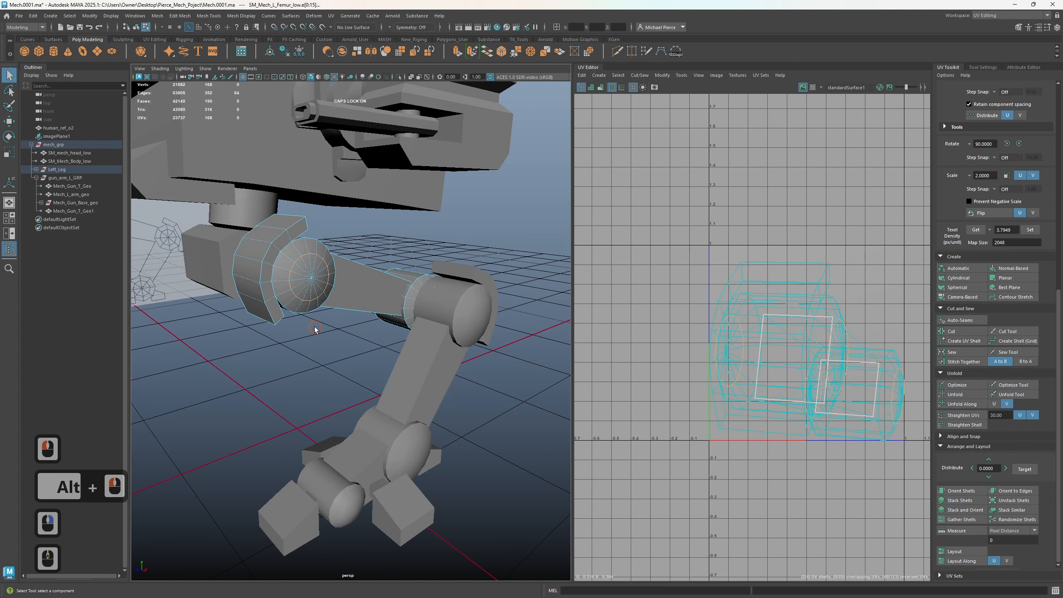
{"action": "left_click", "coordinate": [317, 334]}
{"action": "scroll", "coordinate": [317, 333], "scroll_direction": "up", "scroll_amount": 2}
{"action": "middle_click_drag", "start_coordinate": [317, 333], "coordinate": [376, 397], "text": "alt"}
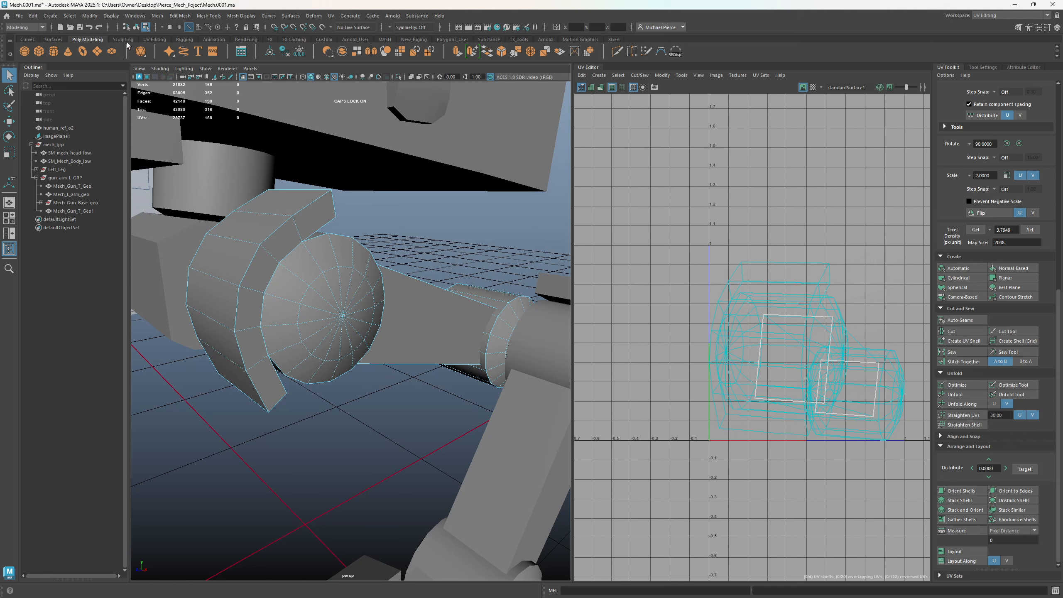
{"action": "left_click", "coordinate": [159, 39]}
{"action": "left_click", "coordinate": [164, 52]}
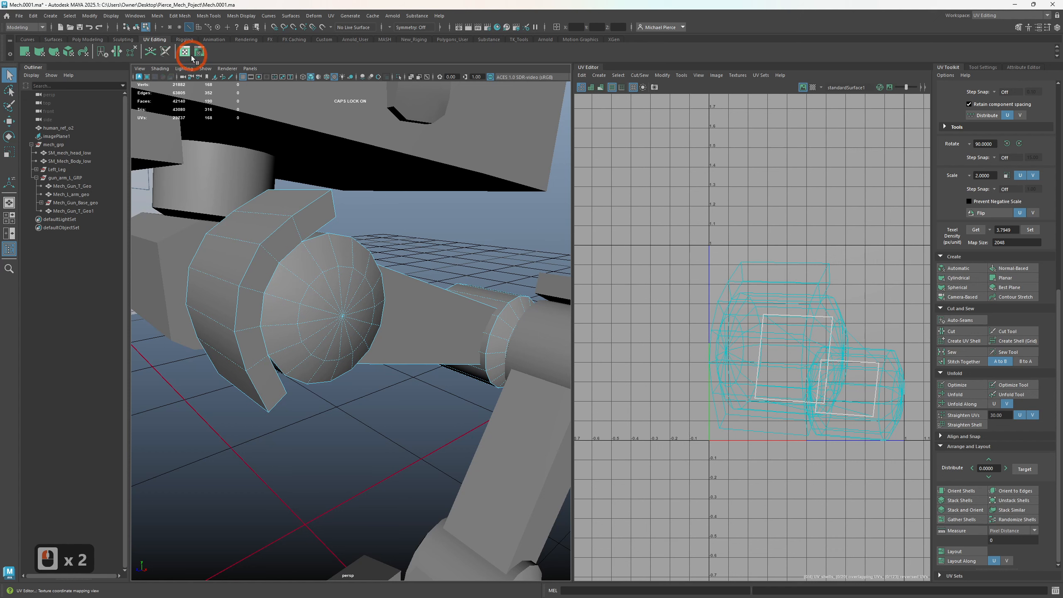
{"action": "left_click", "coordinate": [331, 16]}
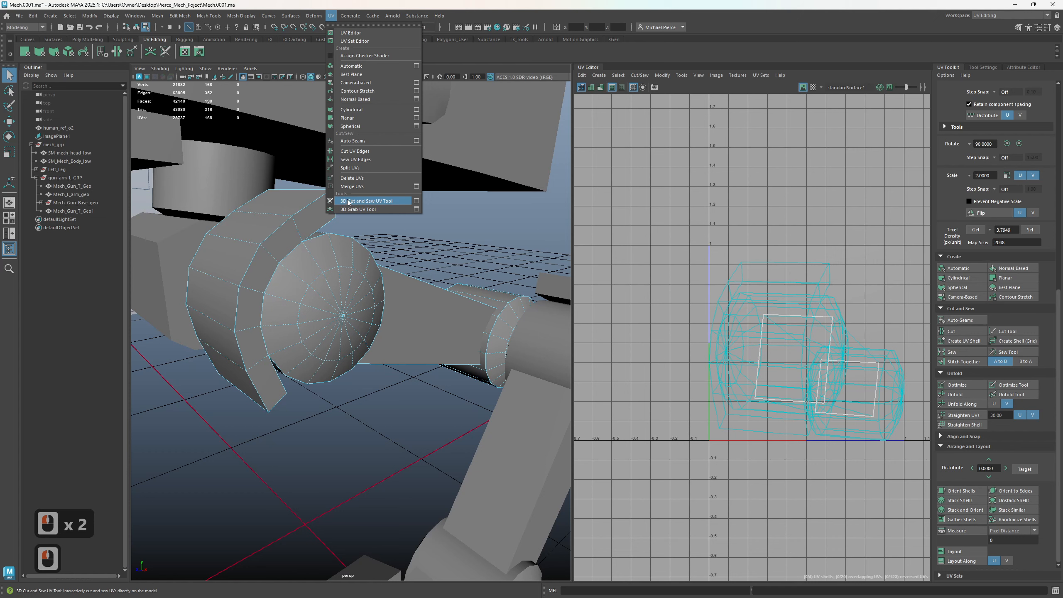
{"action": "left_click", "coordinate": [636, 76]}
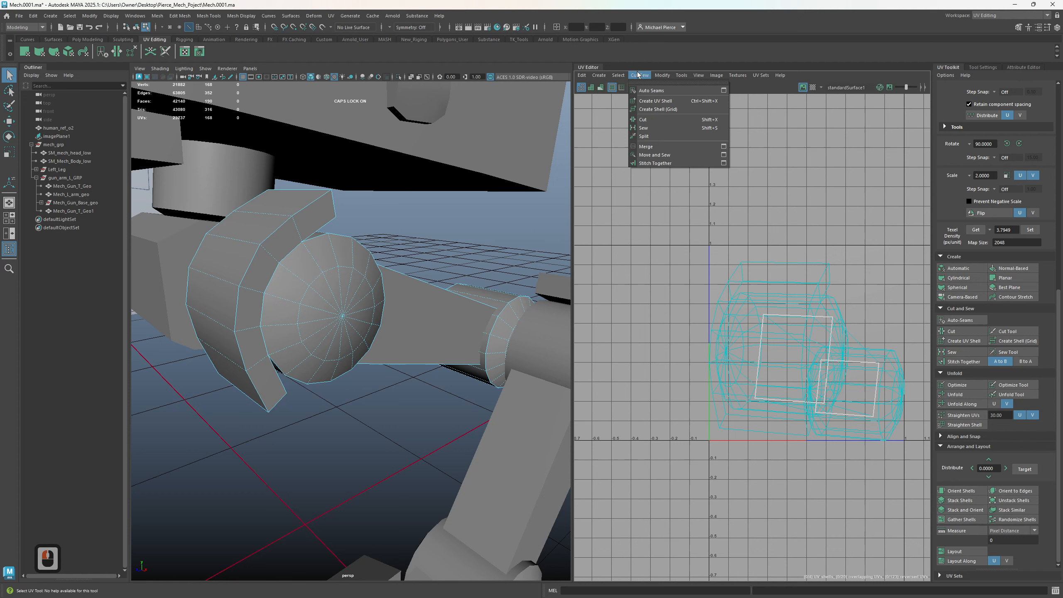
{"action": "mouse_move", "coordinate": [611, 73]}
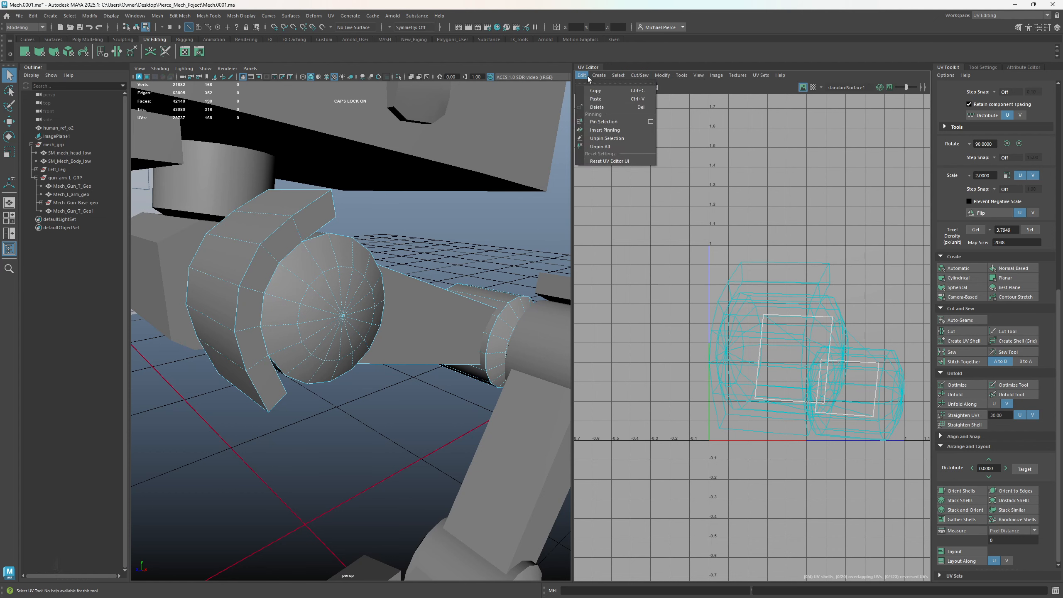
{"action": "mouse_move", "coordinate": [658, 77]}
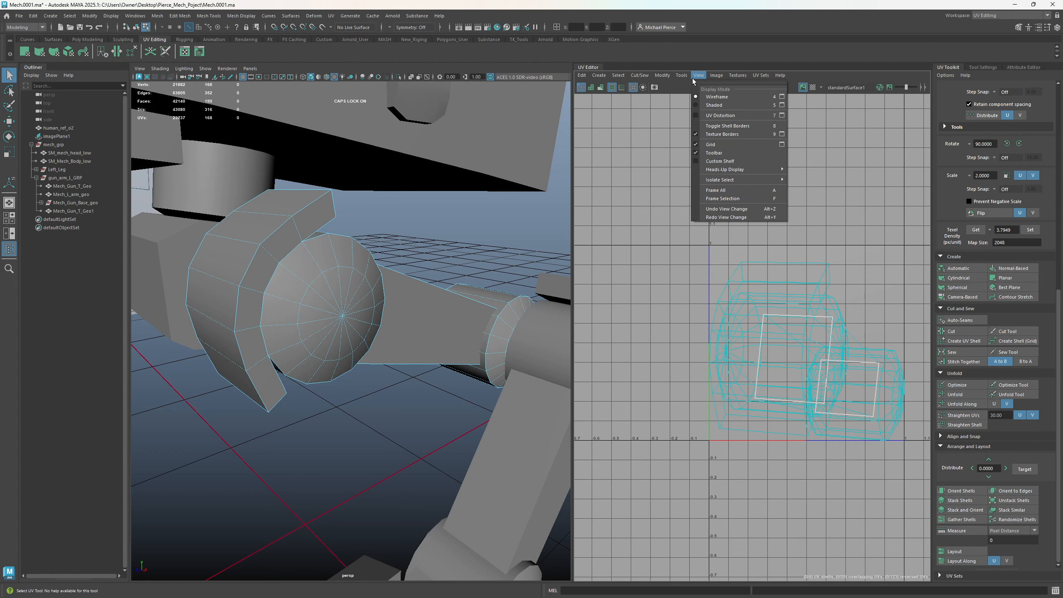
{"action": "mouse_move", "coordinate": [729, 75]}
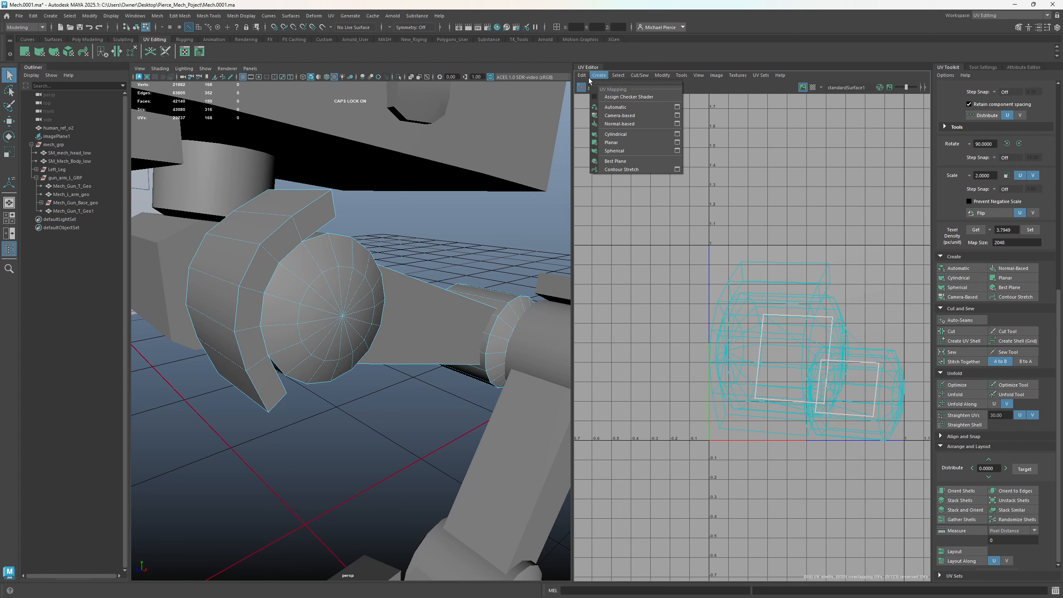
{"action": "left_click", "coordinate": [661, 297]}
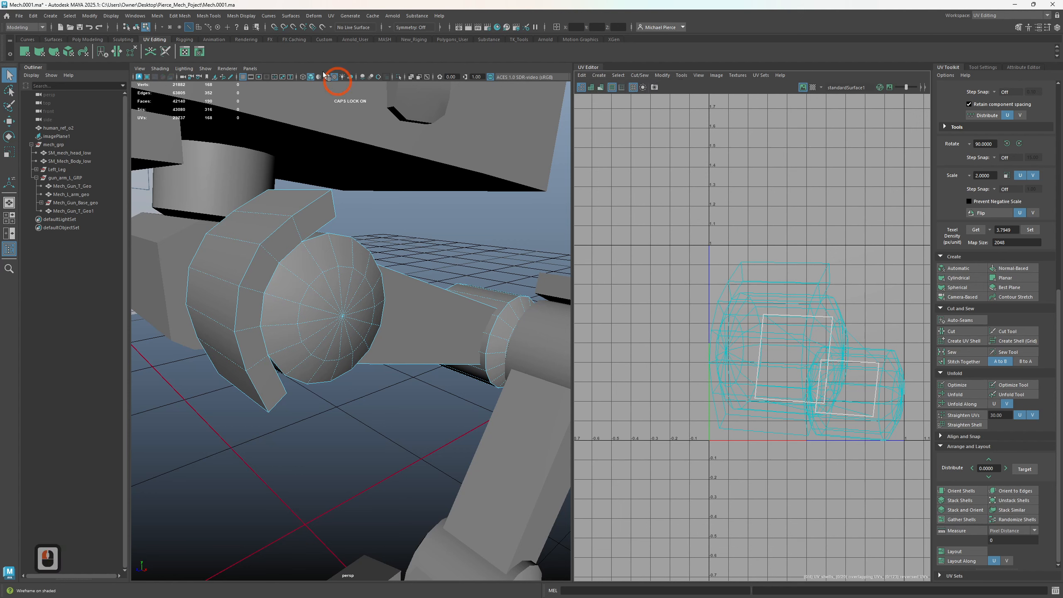
- Use the 3D Cut and Sew UV Tool to cut seams along both outer rims of the femur's curved guard and around the round hip cap
{"action": "left_click", "coordinate": [162, 52]}
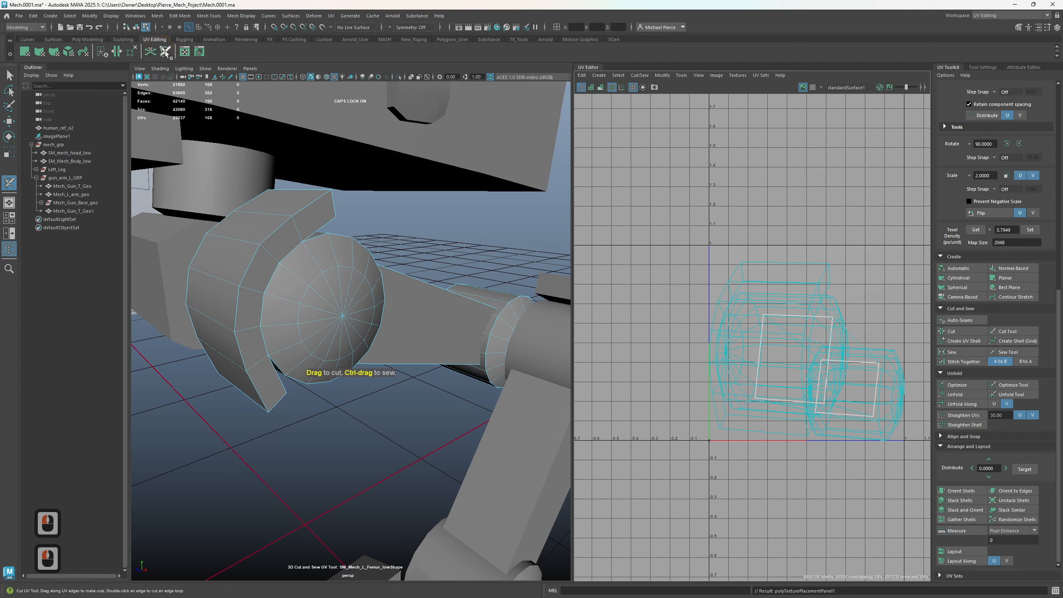
{"action": "left_click", "coordinate": [415, 273]}
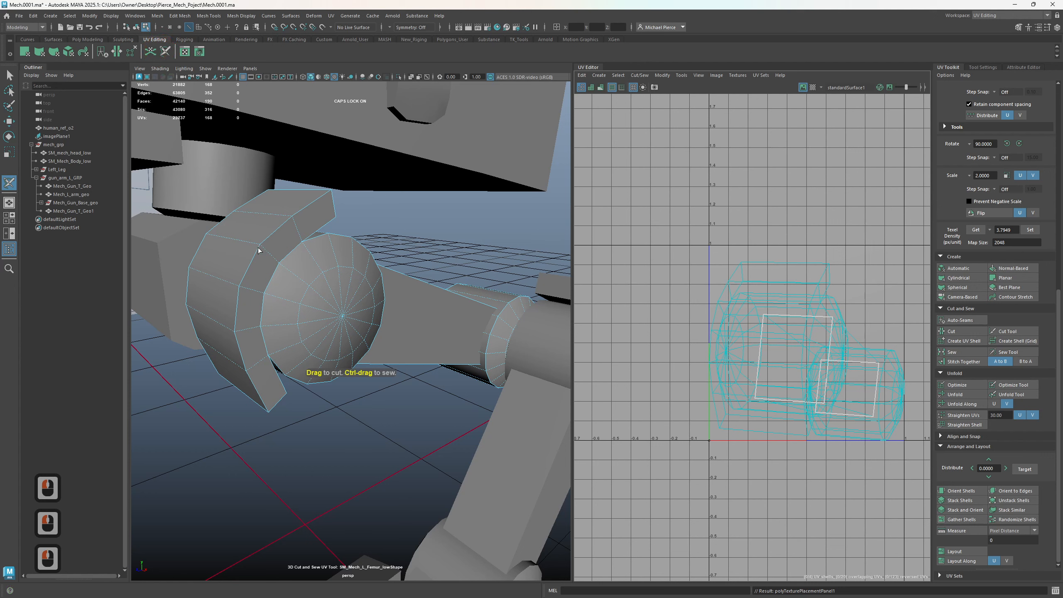
{"action": "left_click", "coordinate": [253, 259]}
{"action": "left_click", "coordinate": [252, 261]}
{"action": "double_click", "coordinate": [251, 262]}
{"action": "left_click", "coordinate": [200, 253]}
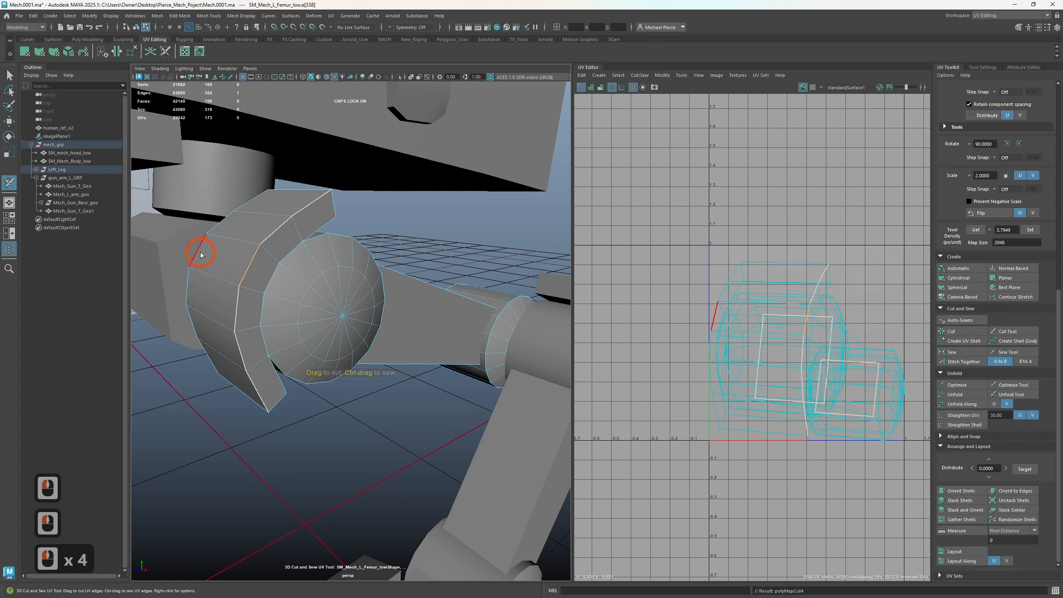
{"action": "left_click", "coordinate": [200, 252]}
{"action": "left_click", "coordinate": [260, 312]}
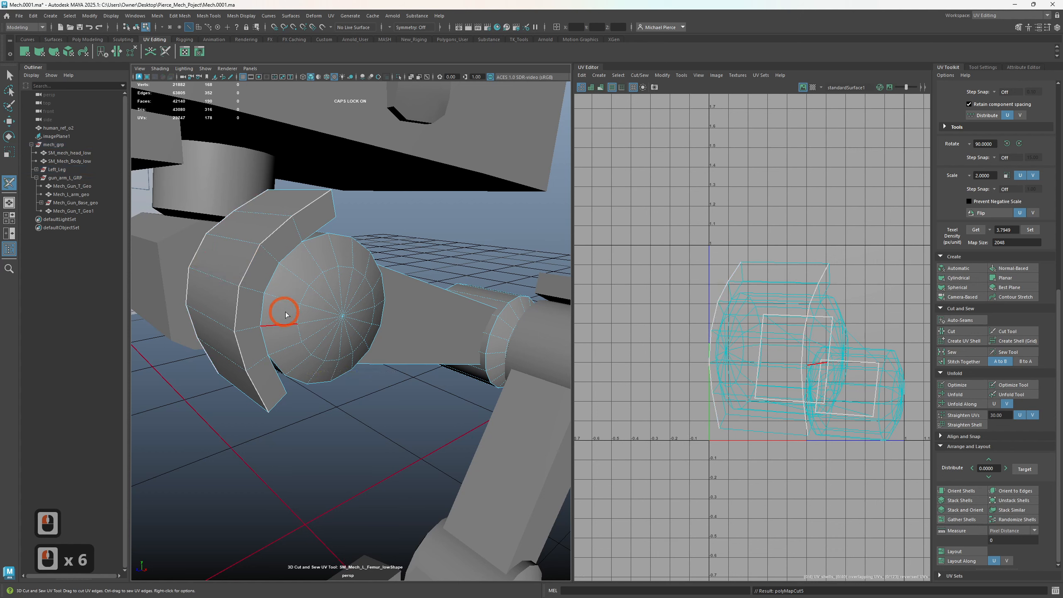
{"action": "double_click", "coordinate": [261, 320]}
- Cut UV seams along the edges bounding the lower end face of the femur's curved guard
{"action": "double_click", "coordinate": [276, 381]}
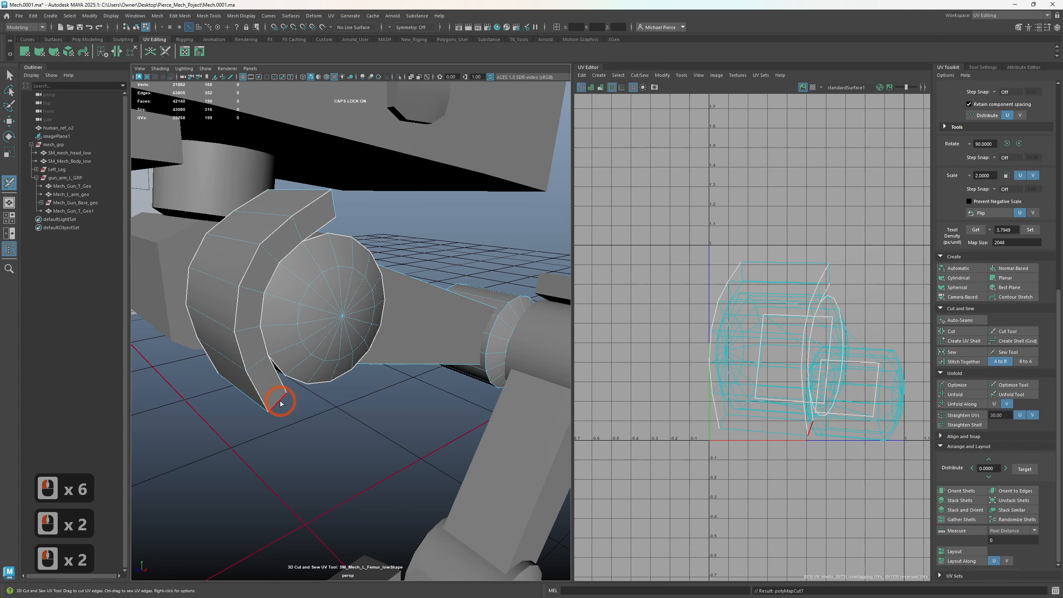
{"action": "double_click", "coordinate": [274, 379]}
{"action": "left_click_drag", "start_coordinate": [274, 379], "coordinate": [298, 269], "text": "alt"}
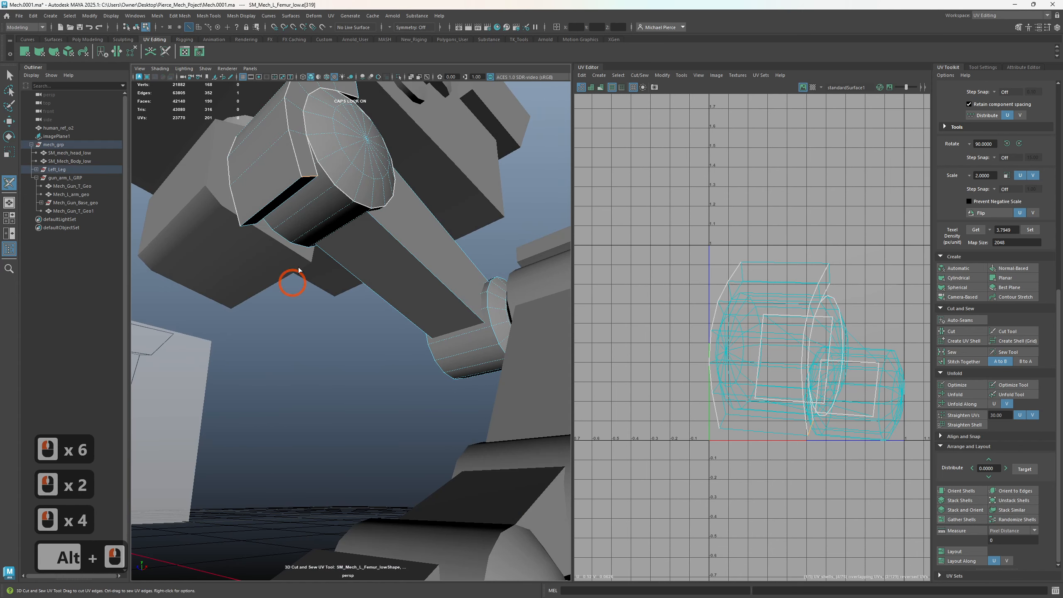
{"action": "left_click", "coordinate": [289, 196]}
{"action": "left_click", "coordinate": [288, 196]}
{"action": "double_click", "coordinate": [282, 196]}
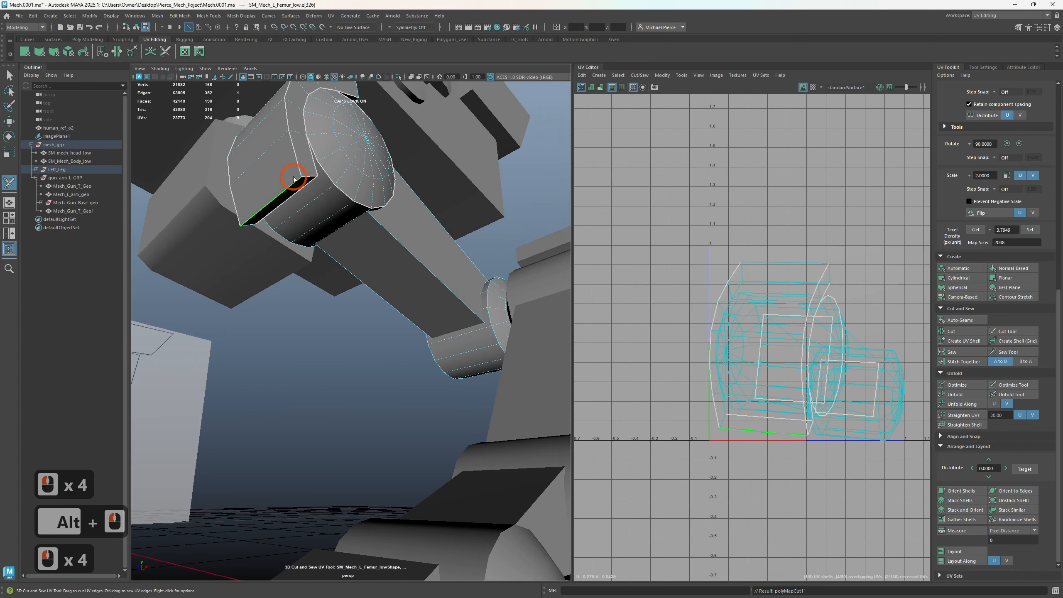
{"action": "left_click", "coordinate": [248, 227]}
{"action": "left_click", "coordinate": [248, 227]}
- Cut UV seams along the edges bounding the upper end face of the femur's curved guard
{"action": "left_click_drag", "start_coordinate": [248, 228], "coordinate": [219, 259], "text": "alt"}
{"action": "left_click", "coordinate": [171, 229]}
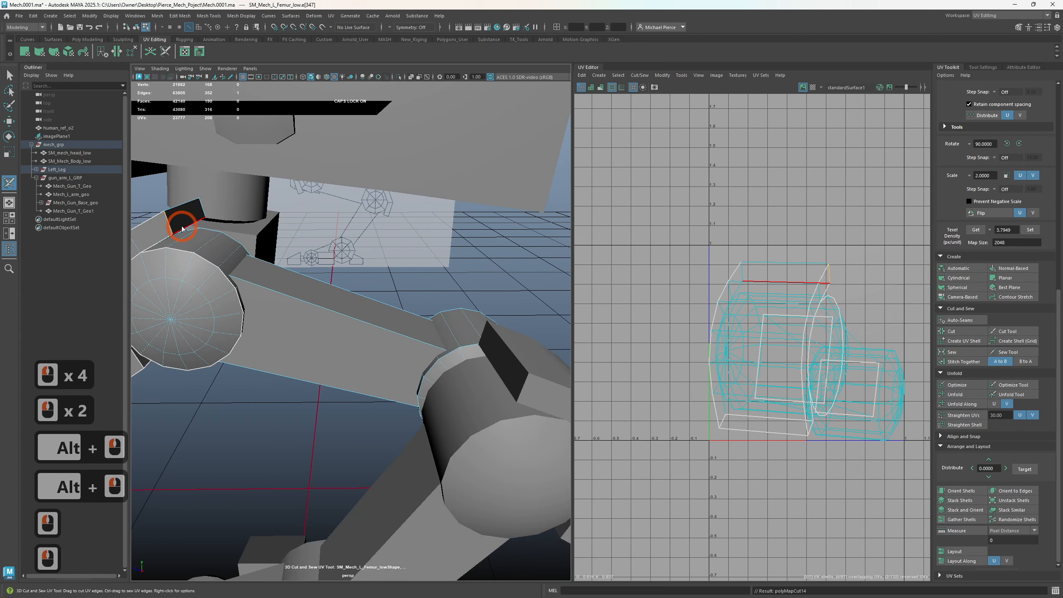
{"action": "double_click", "coordinate": [181, 227]}
{"action": "left_click", "coordinate": [199, 210]}
{"action": "left_click", "coordinate": [184, 203]}
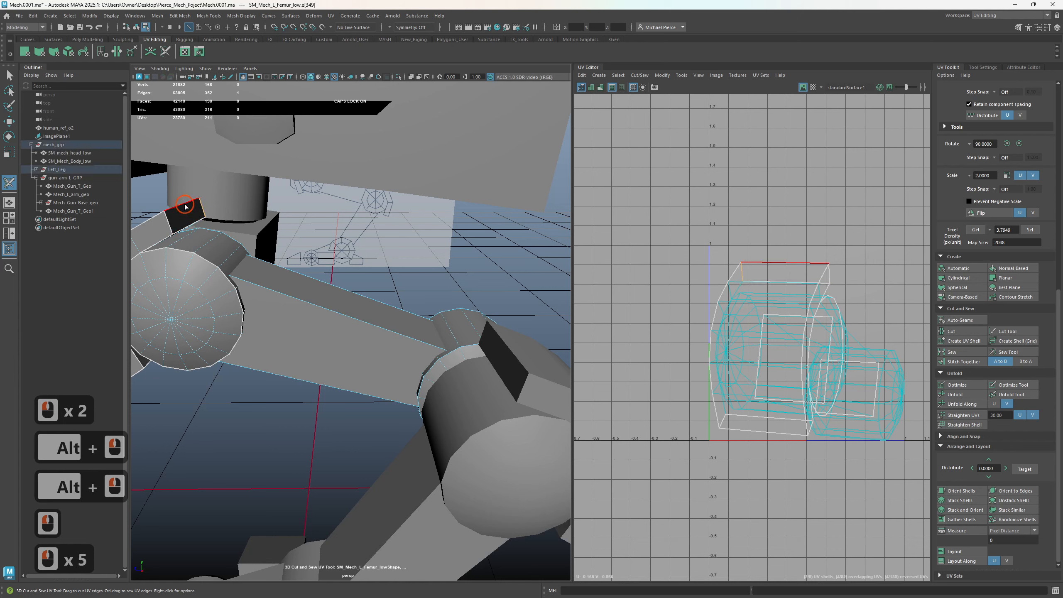
{"action": "left_click", "coordinate": [184, 204]}
- Cut UV seams along the long edges of the femur's straight beam, including those on its far side
{"action": "double_click", "coordinate": [330, 307]}
{"action": "double_click", "coordinate": [329, 281]}
{"action": "left_click", "coordinate": [301, 363]}
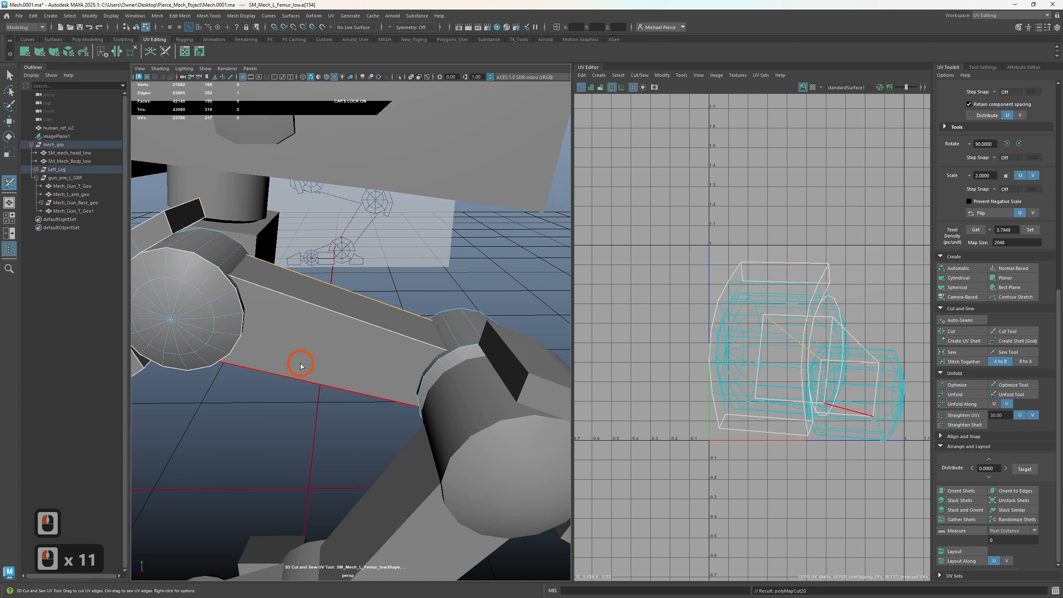
{"action": "double_click", "coordinate": [301, 365]}
{"action": "left_click_drag", "start_coordinate": [296, 363], "coordinate": [398, 294], "text": "alt"}
{"action": "double_click", "coordinate": [357, 278]}
{"action": "double_click", "coordinate": [398, 295]}
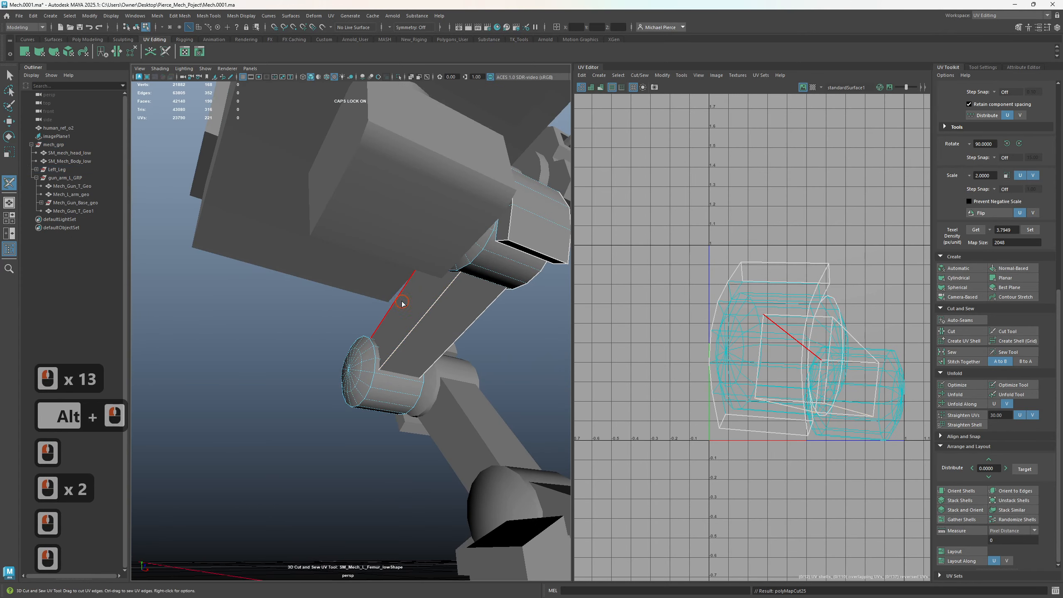
- Cut UV seams around both rims of the femur's knee cylinder and along one lengthwise edge hidden behind the beam
{"action": "double_click", "coordinate": [370, 379]}
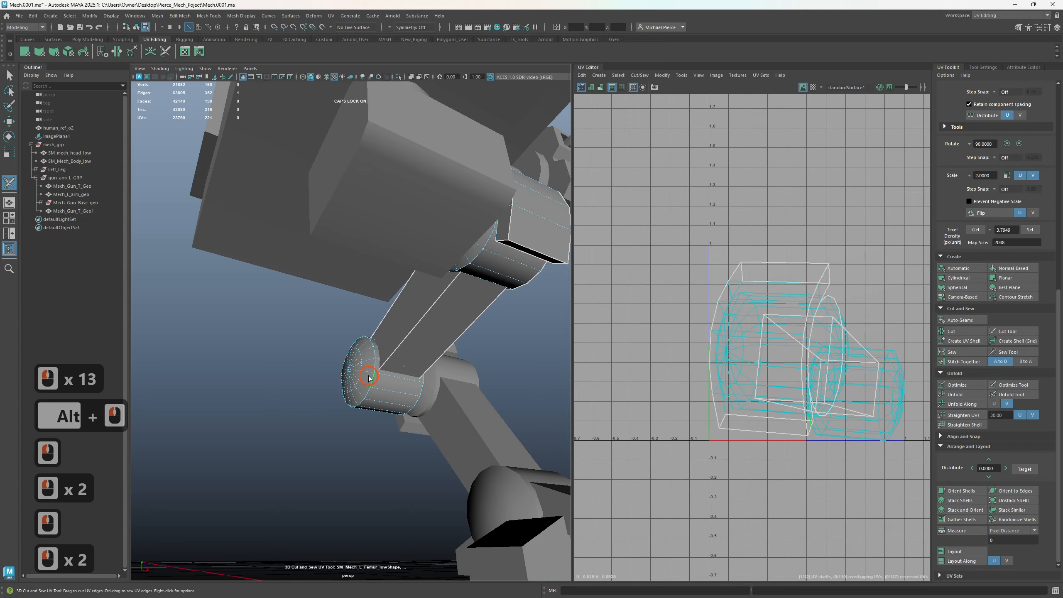
{"action": "left_click", "coordinate": [419, 391]}
{"action": "double_click", "coordinate": [419, 390]}
{"action": "left_click_drag", "start_coordinate": [420, 390], "coordinate": [332, 326], "text": "alt"}
{"action": "scroll", "coordinate": [318, 347], "scroll_direction": "up", "scroll_amount": 5}
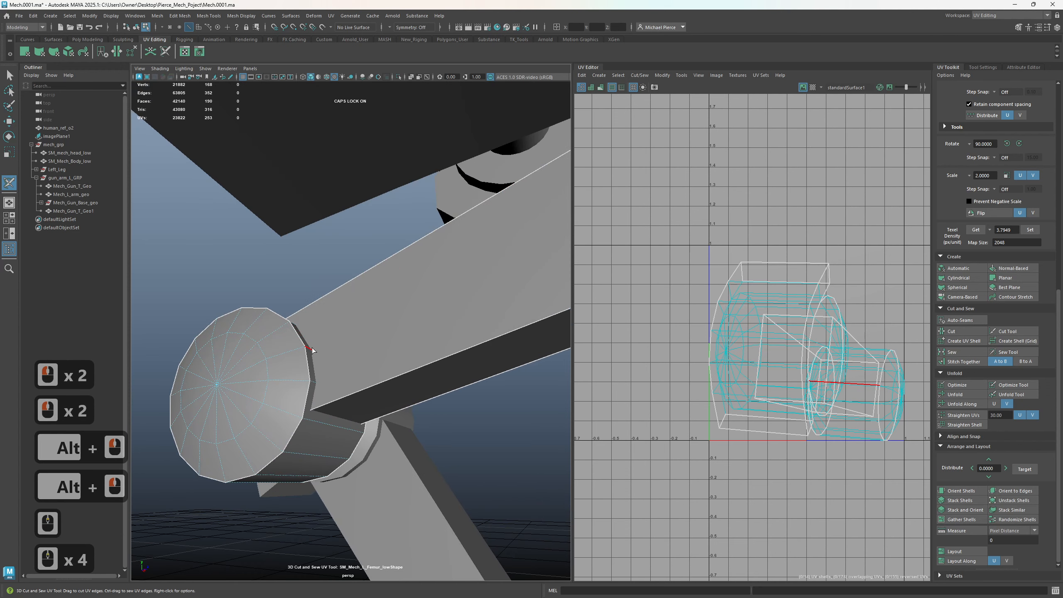
{"action": "double_click", "coordinate": [311, 347]}
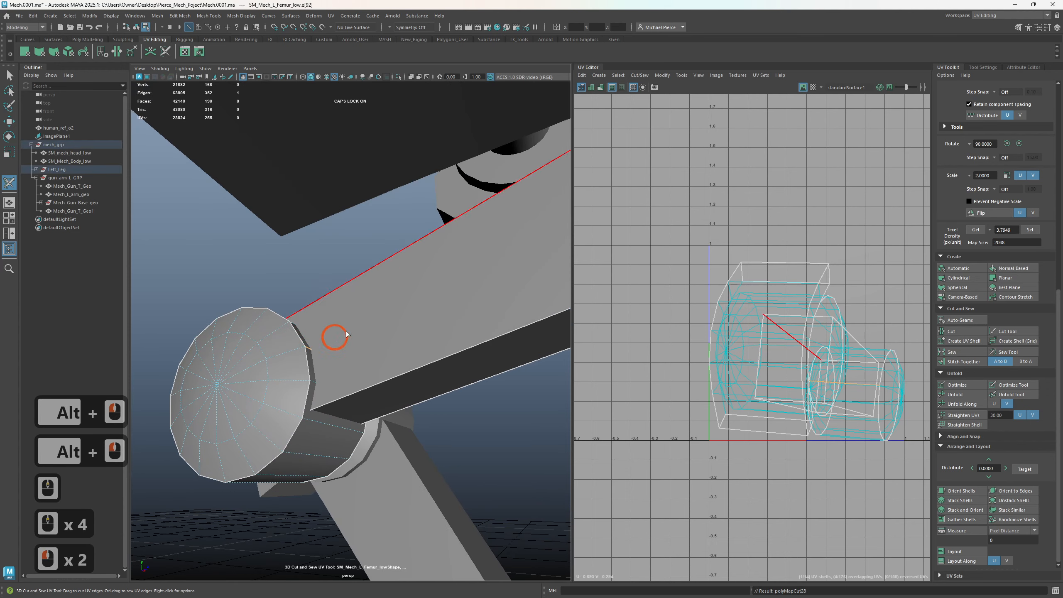
- Cut UV seams along the hip cylinder's edge loop and one lengthwise edge behind the beam, undoing any misplaced cut
{"action": "left_click_drag", "start_coordinate": [332, 335], "coordinate": [456, 315], "text": "alt"}
{"action": "left_click", "coordinate": [287, 280]}
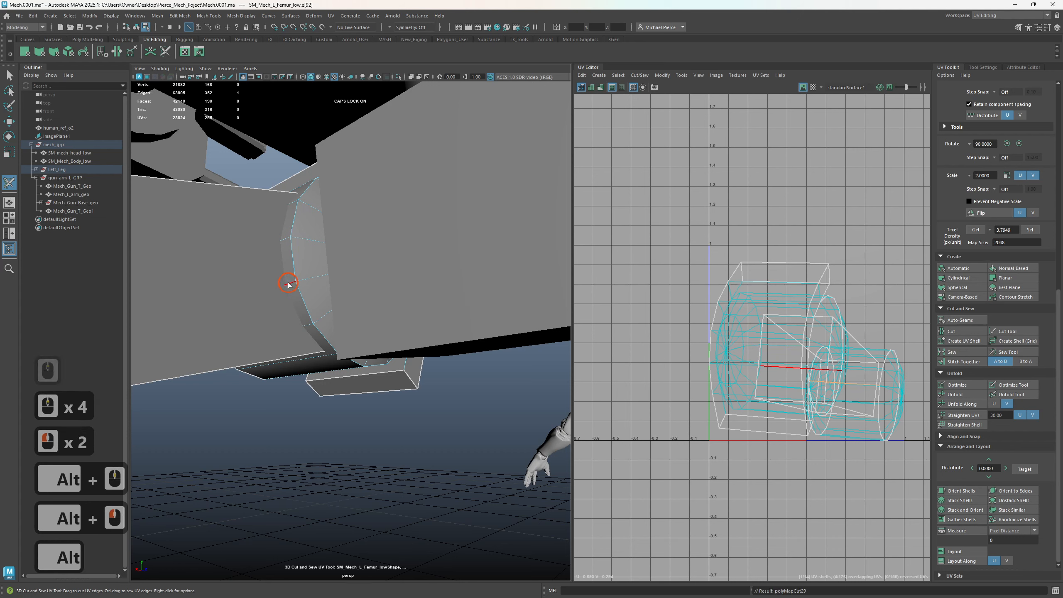
{"action": "double_click", "coordinate": [297, 291]}
{"action": "key", "text": "ctrl+z"}
{"action": "key", "text": "ctrl+z"}
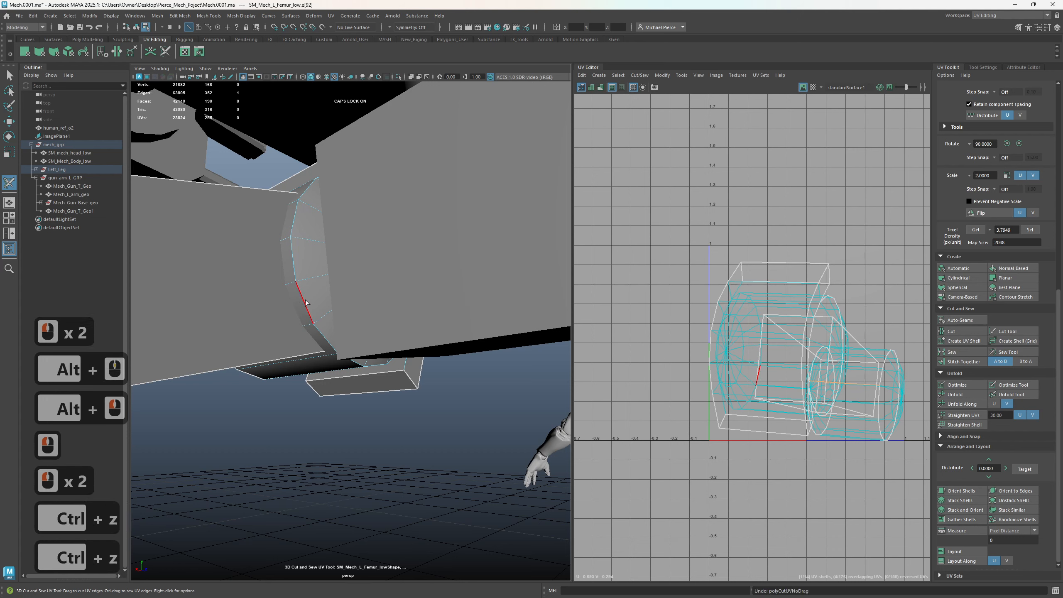
{"action": "double_click", "coordinate": [305, 298]}
{"action": "double_click", "coordinate": [289, 279]}
{"action": "scroll", "coordinate": [311, 358], "scroll_direction": "down", "scroll_amount": 2}
{"action": "left_click_drag", "start_coordinate": [311, 361], "coordinate": [440, 384], "text": "alt"}
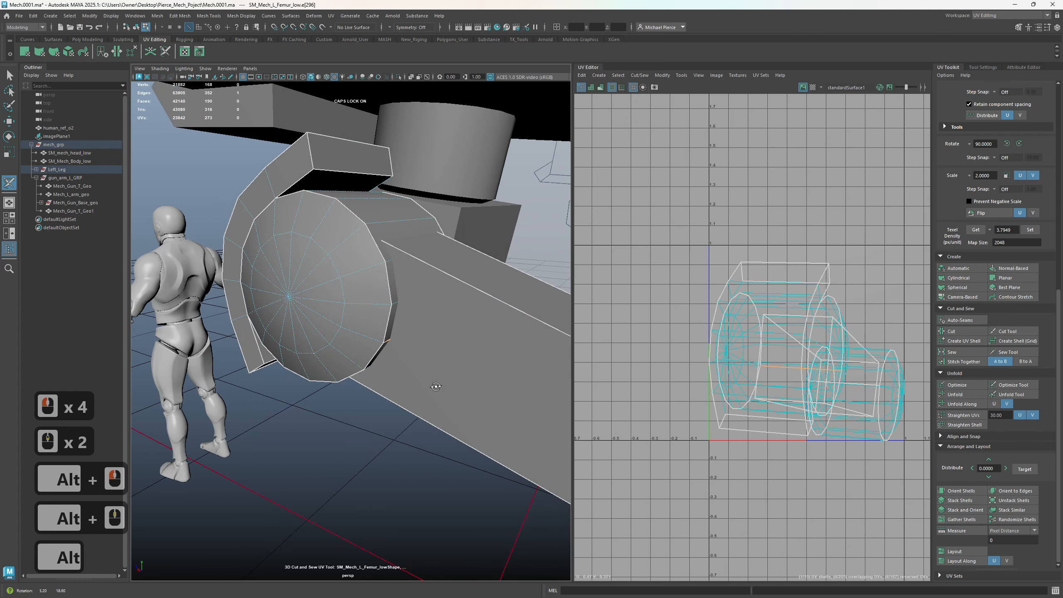
- Leave the cutting tool, select all of the femur's UV shells and unfold them
{"action": "left_click", "coordinate": [770, 263]}
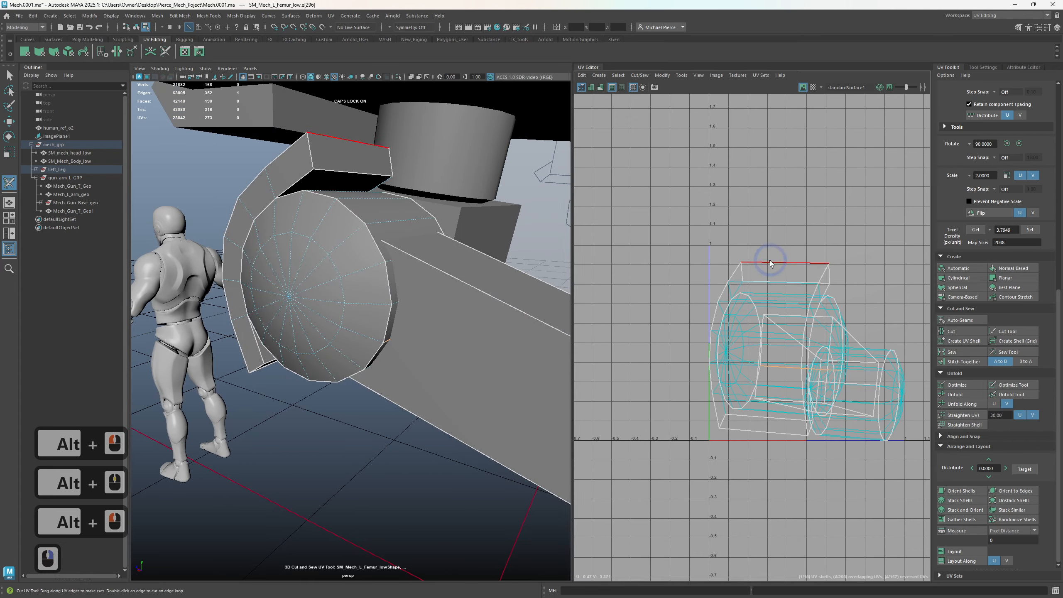
{"action": "key", "text": "q"}
{"action": "right_click", "coordinate": [713, 226]}
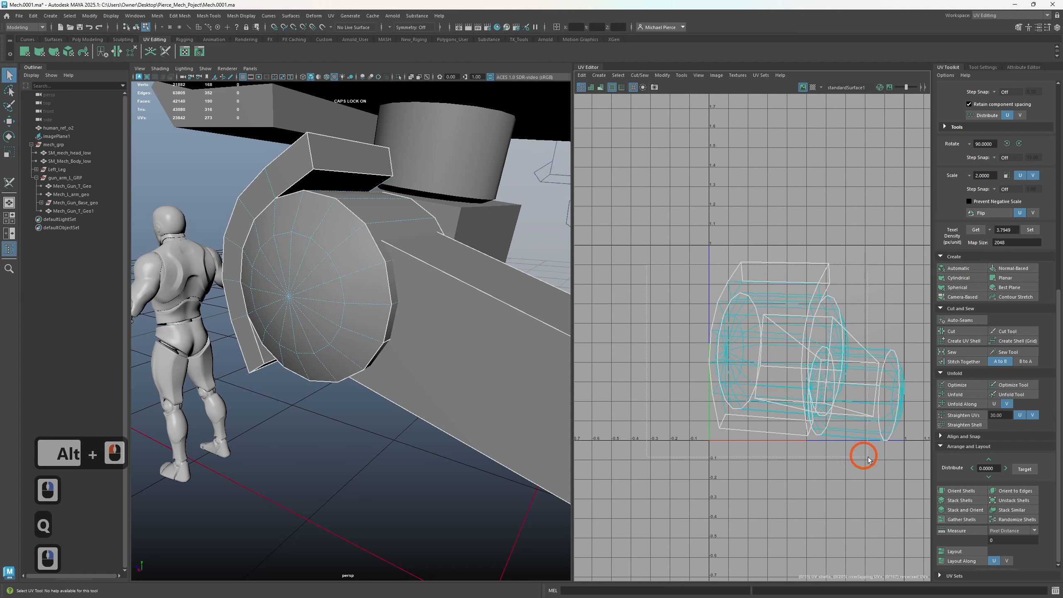
{"action": "left_click_drag", "start_coordinate": [867, 459], "coordinate": [898, 467]}
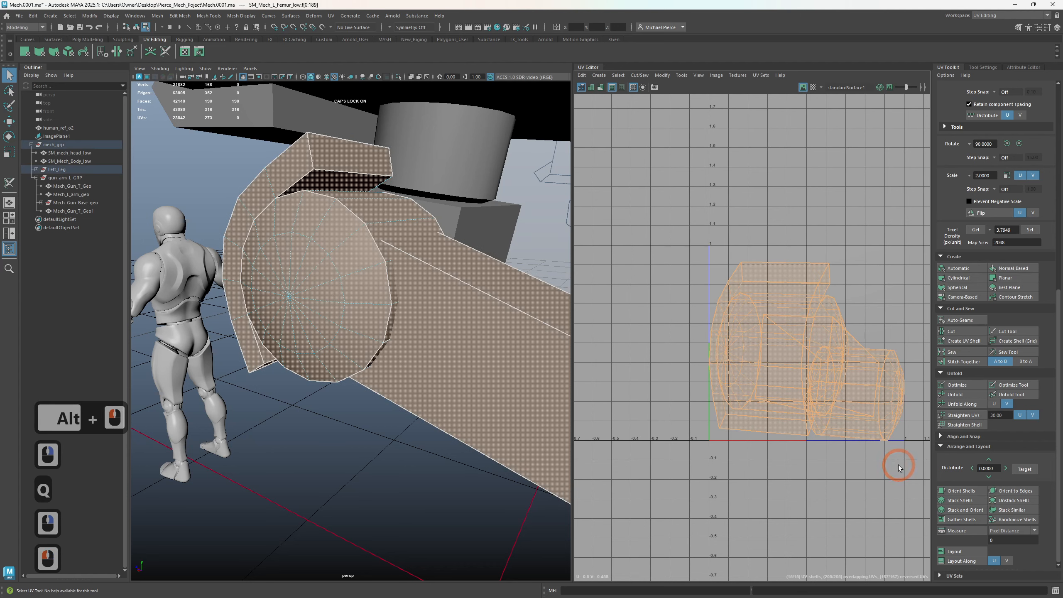
{"action": "left_click", "coordinate": [948, 398]}
{"action": "scroll", "coordinate": [707, 251], "scroll_direction": "down", "scroll_amount": 2}
{"action": "left_click", "coordinate": [712, 262]}
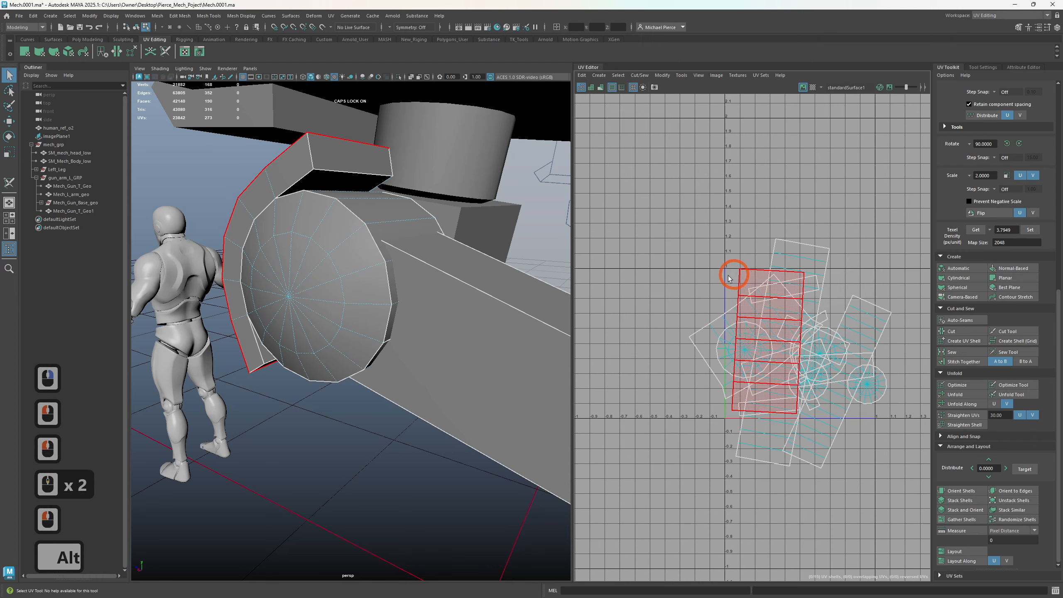
- Set the texel density of all the femur's UV shells to 5.12 with a map size of 2048
{"action": "middle_click_drag", "start_coordinate": [728, 279], "coordinate": [652, 273], "text": "alt"}
{"action": "scroll", "coordinate": [522, 251], "scroll_direction": "down", "scroll_amount": 2}
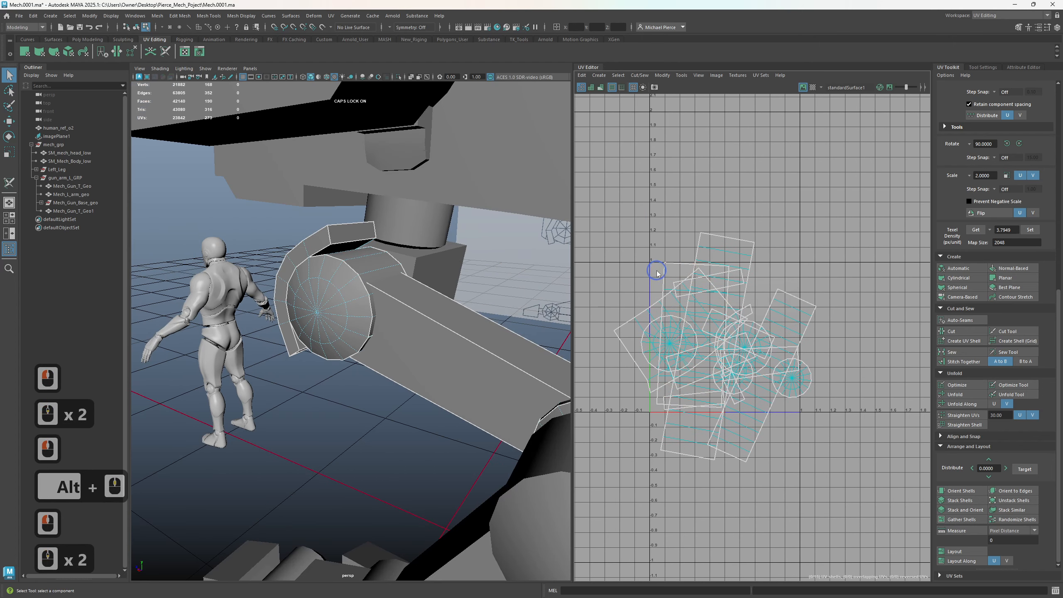
{"action": "left_click", "coordinate": [601, 248]}
{"action": "left_click", "coordinate": [833, 414]}
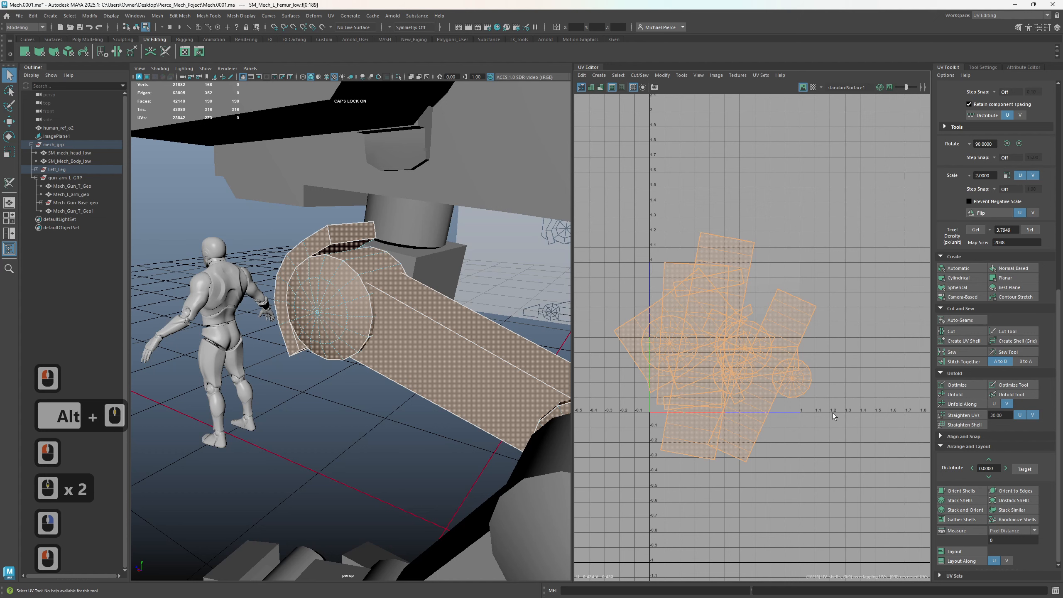
{"action": "double_click", "coordinate": [1008, 230]}
{"action": "type", "text": "5.12"}
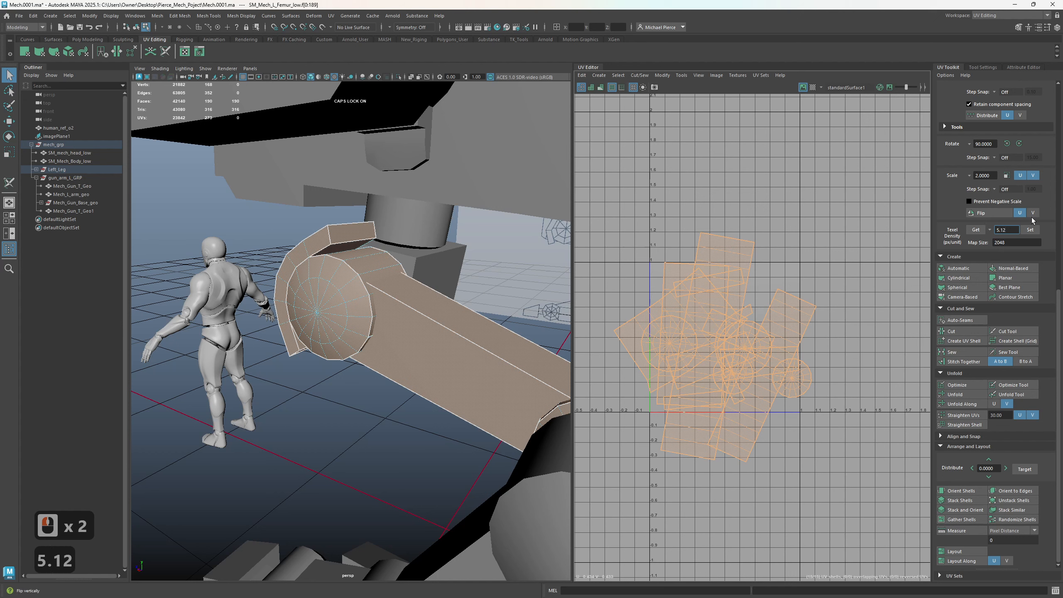
{"action": "left_click", "coordinate": [1029, 230]}
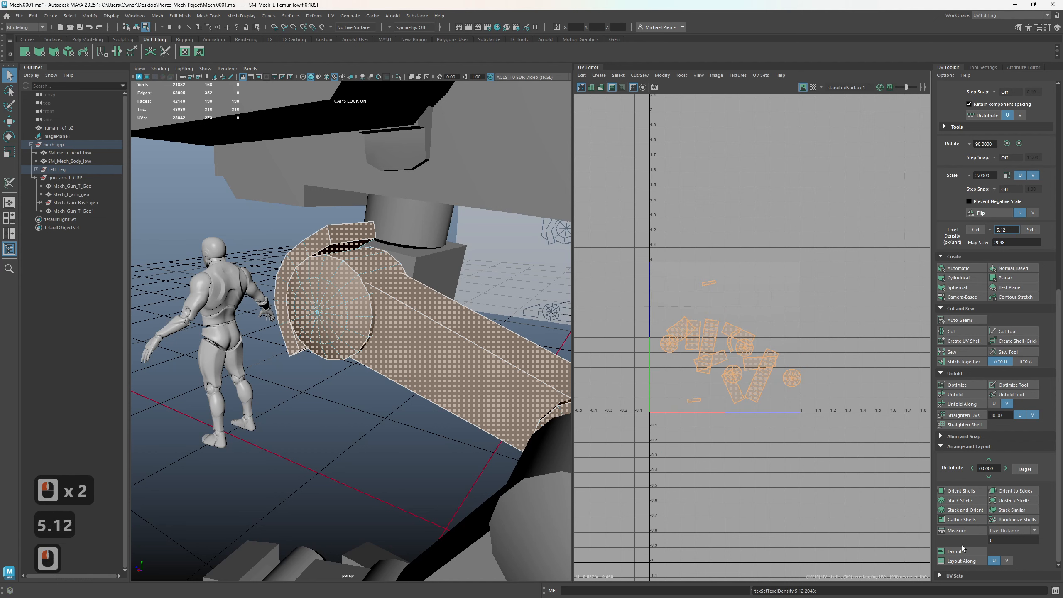
- Lay out the femur's UV shells so they are packed without overlaps
{"action": "scroll", "coordinate": [183, 186], "scroll_direction": "down", "scroll_amount": 3}
{"action": "left_click_drag", "start_coordinate": [293, 271], "coordinate": [397, 318], "text": "alt"}
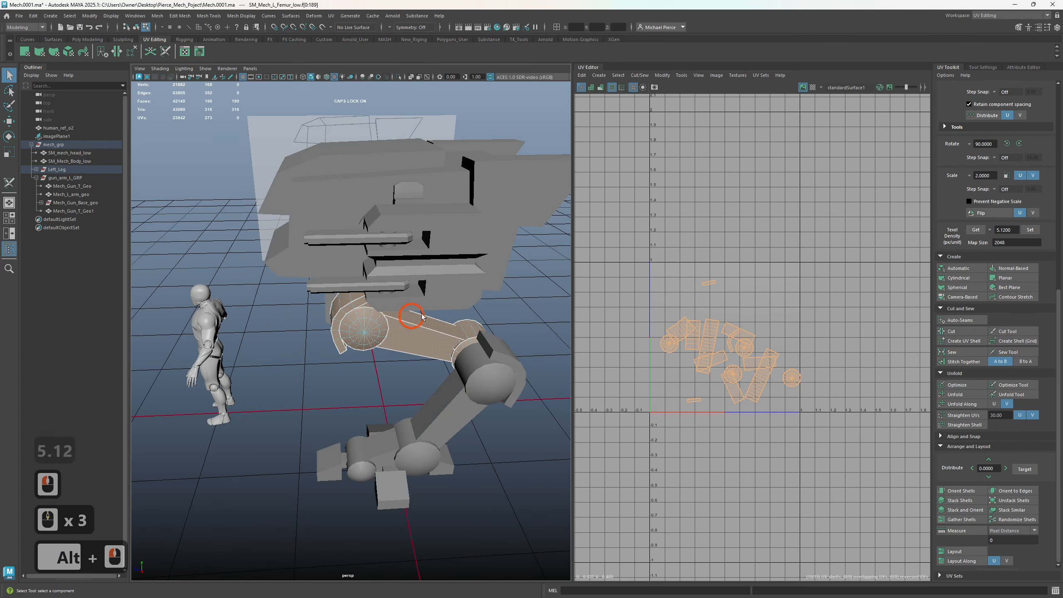
{"action": "middle_click_drag", "start_coordinate": [397, 318], "coordinate": [421, 329], "text": "alt"}
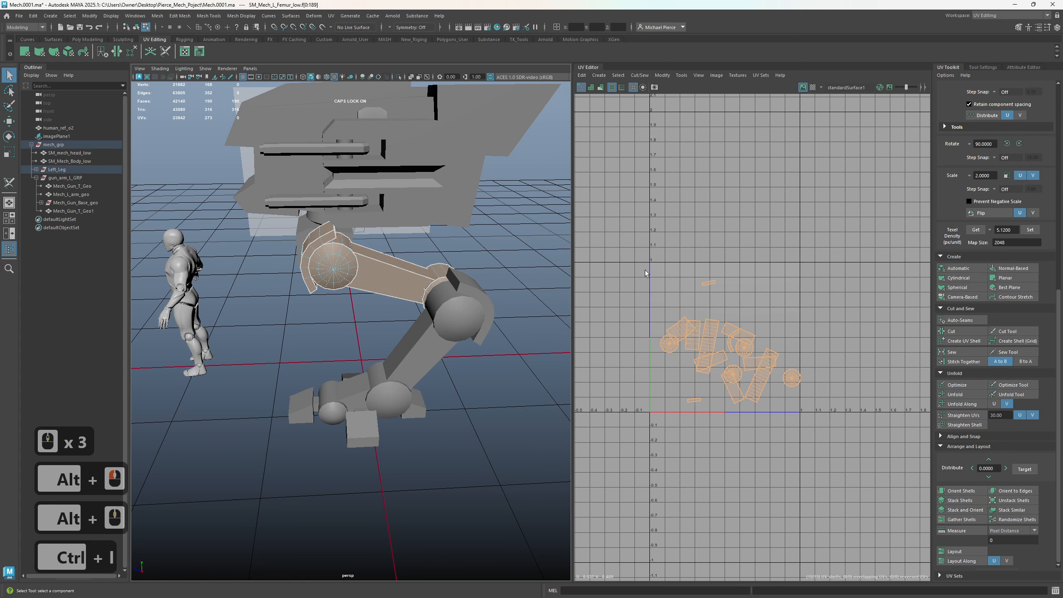
{"action": "middle_click_drag", "start_coordinate": [644, 272], "coordinate": [636, 244], "text": "alt"}
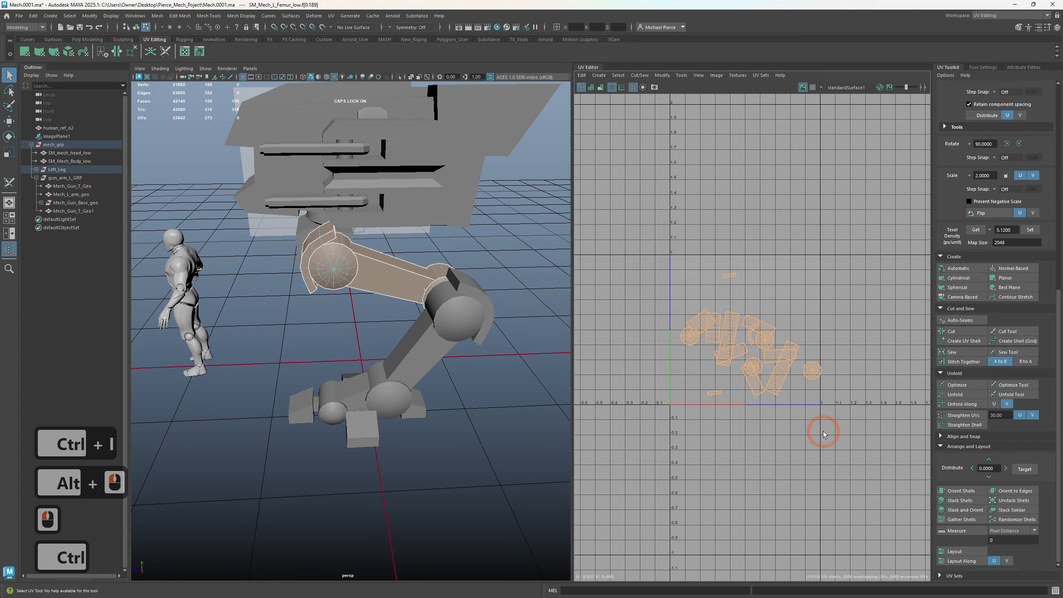
{"action": "key", "text": "ctrl+l"}
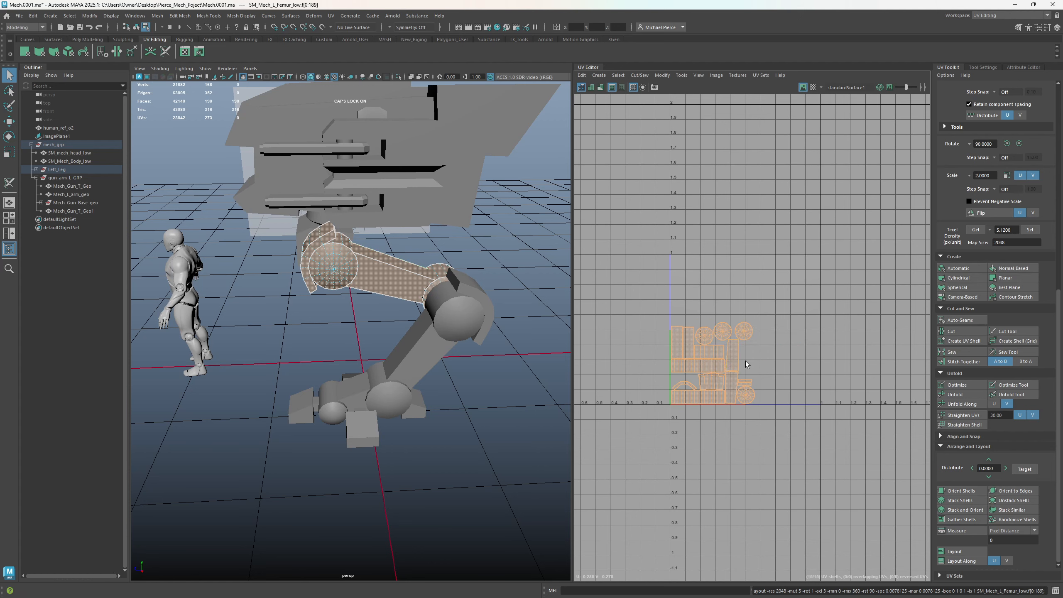
{"action": "scroll", "coordinate": [660, 399], "scroll_direction": "up", "scroll_amount": 5}
{"action": "left_click", "coordinate": [660, 400]}
{"action": "scroll", "coordinate": [772, 402], "scroll_direction": "up", "scroll_amount": 2}
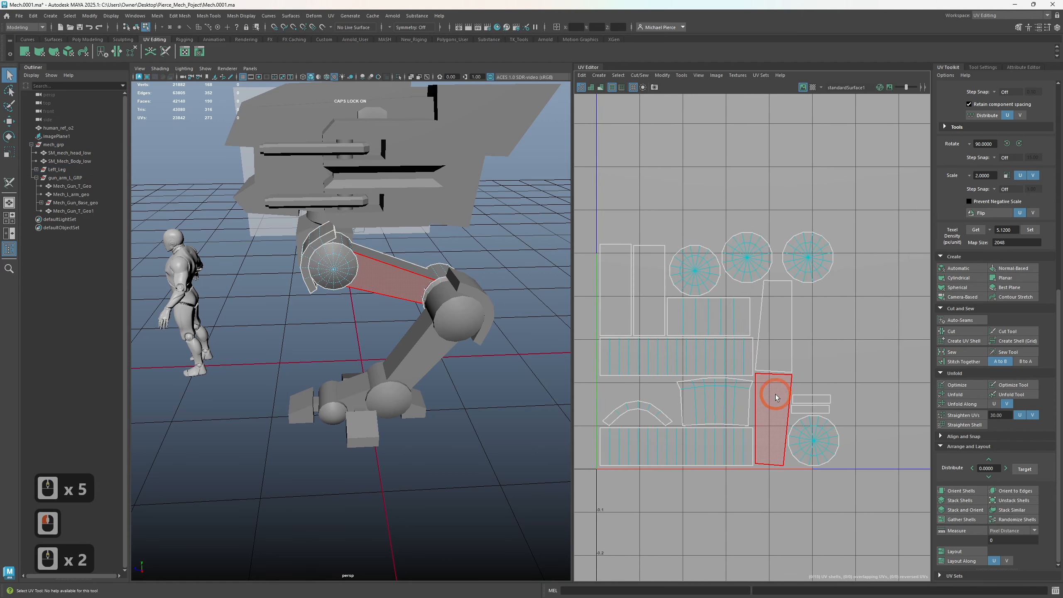
- Move the two rectangular shells of the beam's narrow faces together into the empty space beside the packed layout
{"action": "left_click", "coordinate": [643, 286]}
{"action": "left_click", "coordinate": [611, 280]}
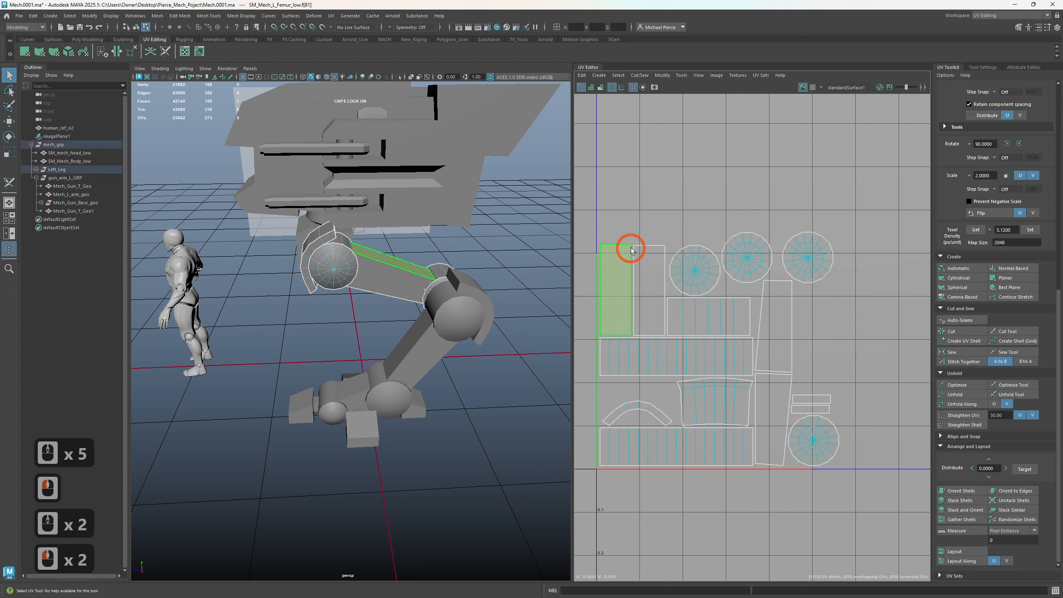
{"action": "left_click", "coordinate": [645, 268], "text": "shift"}
{"action": "key", "text": "w"}
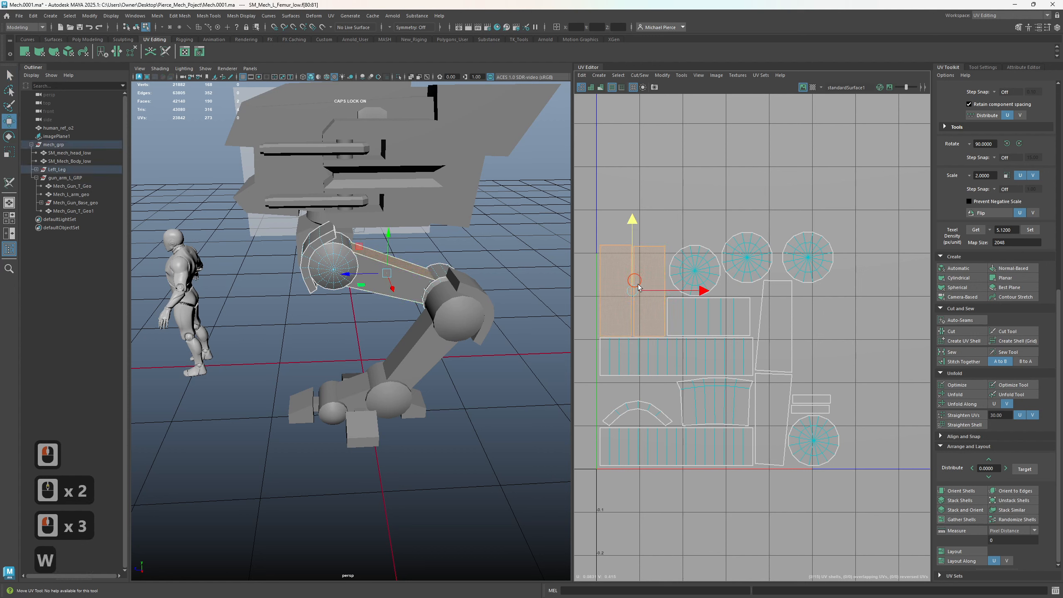
{"action": "left_click_drag", "start_coordinate": [633, 300], "coordinate": [901, 346]}
{"action": "left_click", "coordinate": [632, 371]}
{"action": "key", "text": "ctrl+z"}
- Move the beam's two tapered side shells out of the layout and line them up on either side of the rectangular pair
{"action": "left_click", "coordinate": [774, 325]}
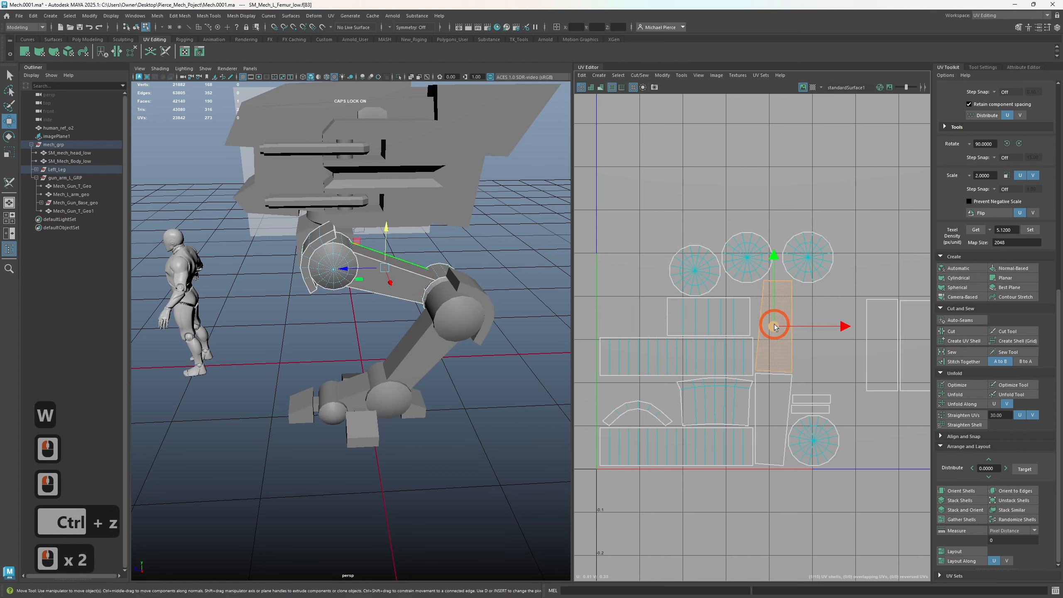
{"action": "left_click_drag", "start_coordinate": [774, 325], "coordinate": [851, 356]}
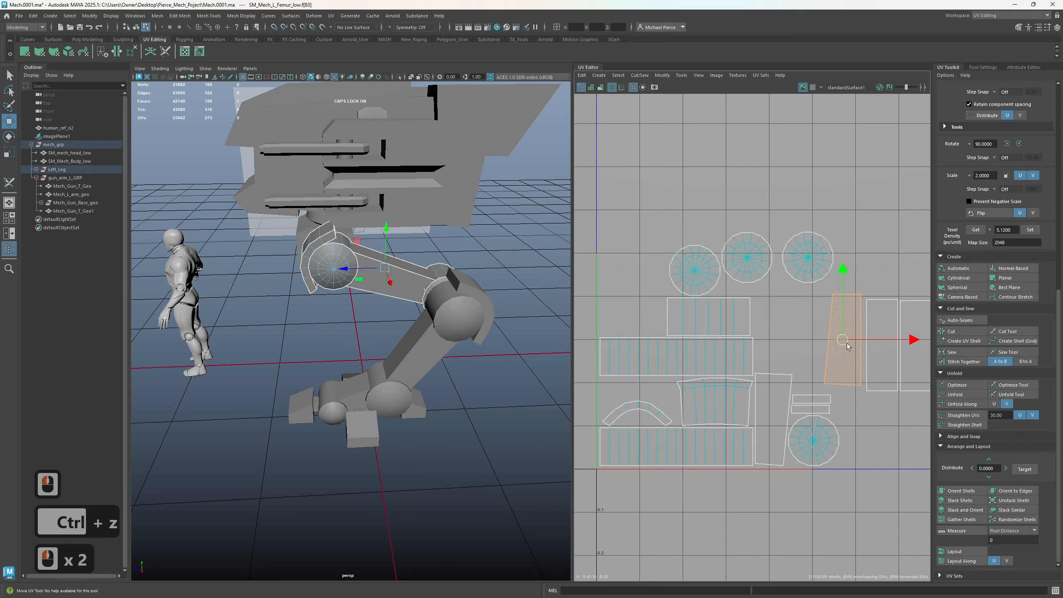
{"action": "middle_click_drag", "start_coordinate": [846, 348], "coordinate": [766, 353], "text": "alt"}
{"action": "left_click", "coordinate": [693, 402]}
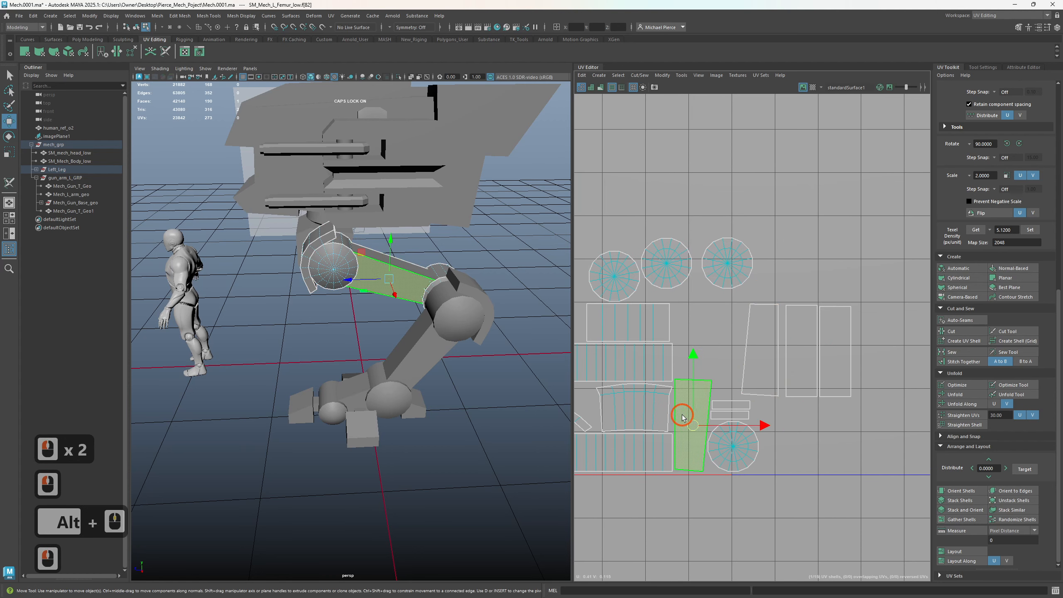
{"action": "left_click_drag", "start_coordinate": [724, 425], "coordinate": [831, 425]}
{"action": "left_click_drag", "start_coordinate": [818, 364], "coordinate": [874, 373]}
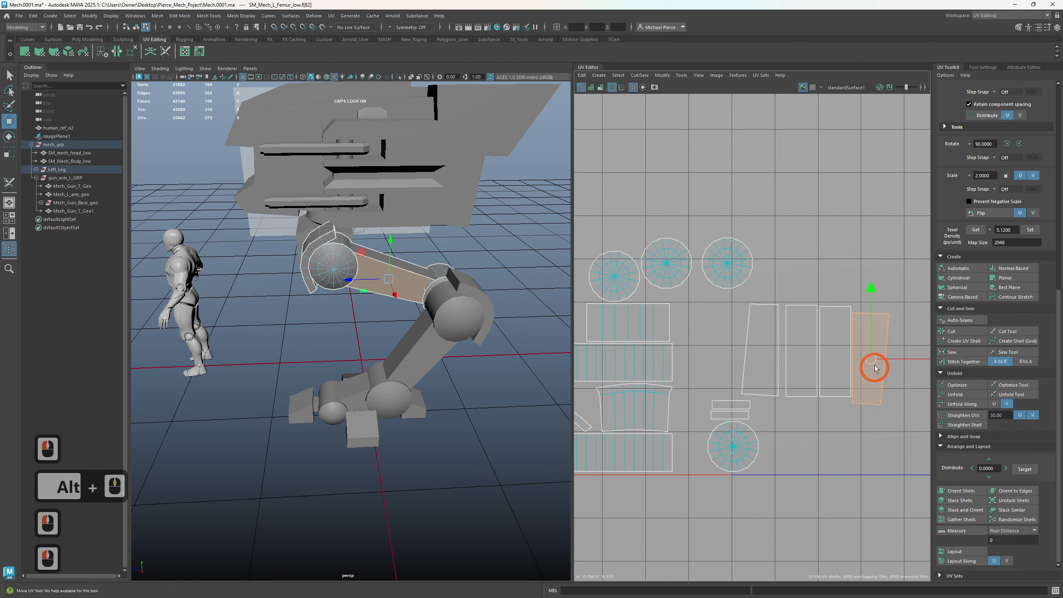
{"action": "left_click", "coordinate": [774, 355]}
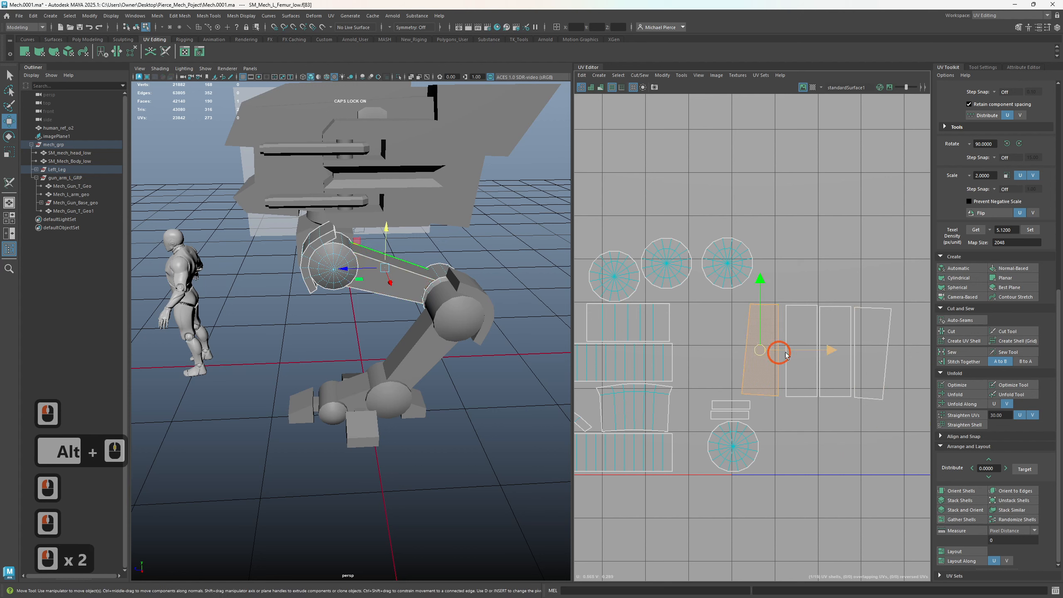
{"action": "left_click_drag", "start_coordinate": [789, 355], "coordinate": [794, 353]}
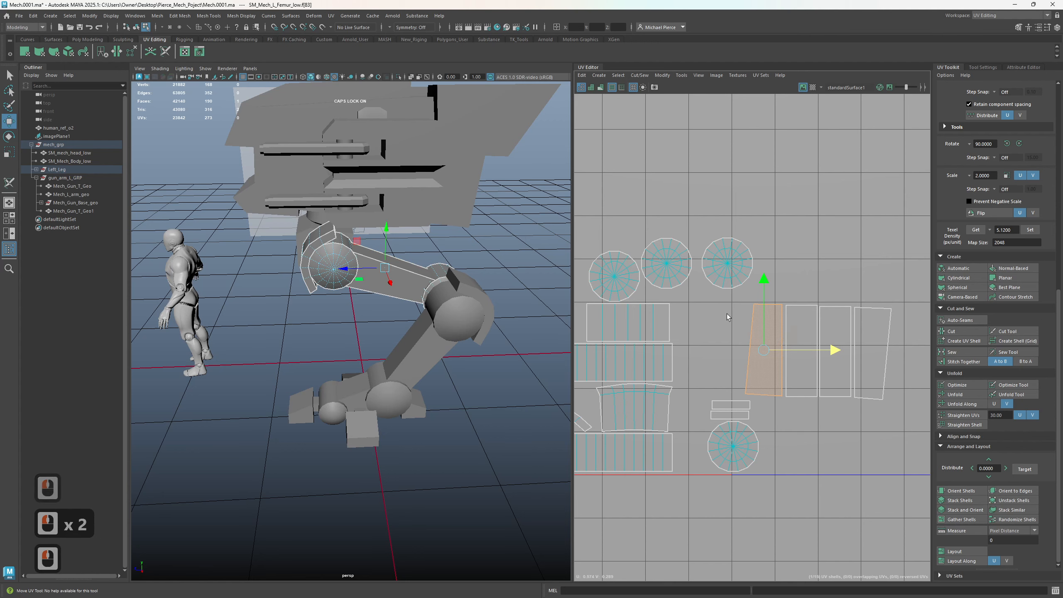
{"action": "double_click", "coordinate": [887, 355]}
- Move the guard's two small end-face shells and the short striped cylinder shell above the round cap shells
{"action": "middle_click_drag", "start_coordinate": [733, 446], "coordinate": [714, 369], "text": "alt"}
{"action": "left_click", "coordinate": [731, 391]}
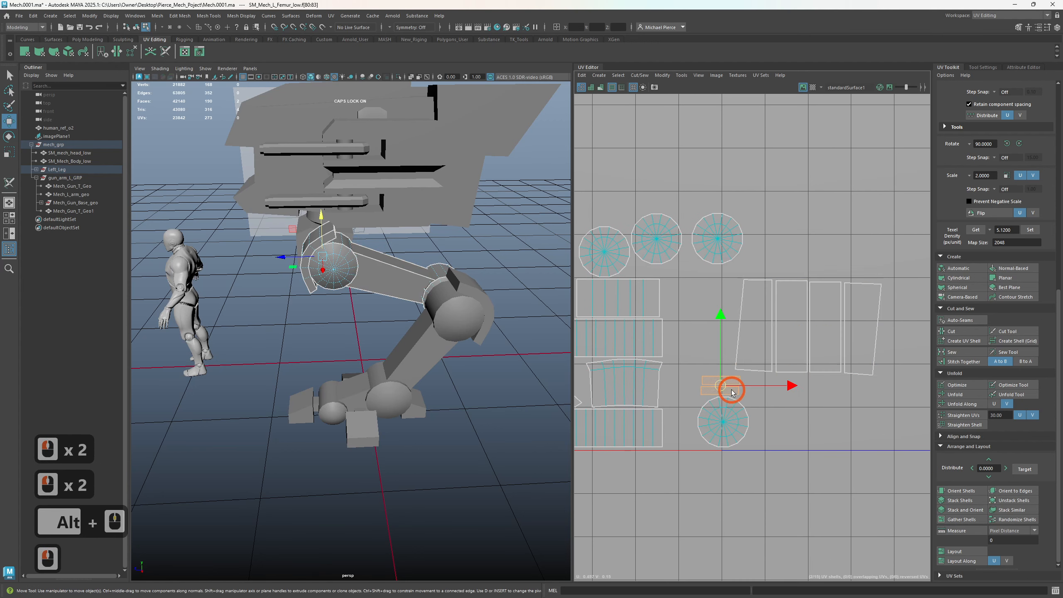
{"action": "left_click_drag", "start_coordinate": [719, 386], "coordinate": [787, 192]}
{"action": "middle_click_drag", "start_coordinate": [618, 300], "coordinate": [695, 326], "text": "alt"}
{"action": "left_click", "coordinate": [695, 326]}
{"action": "left_click_drag", "start_coordinate": [686, 328], "coordinate": [782, 206]}
- Move the curved guard's flared shell out of the packed group into the empty space beside the short striped shell
{"action": "left_click", "coordinate": [674, 371]}
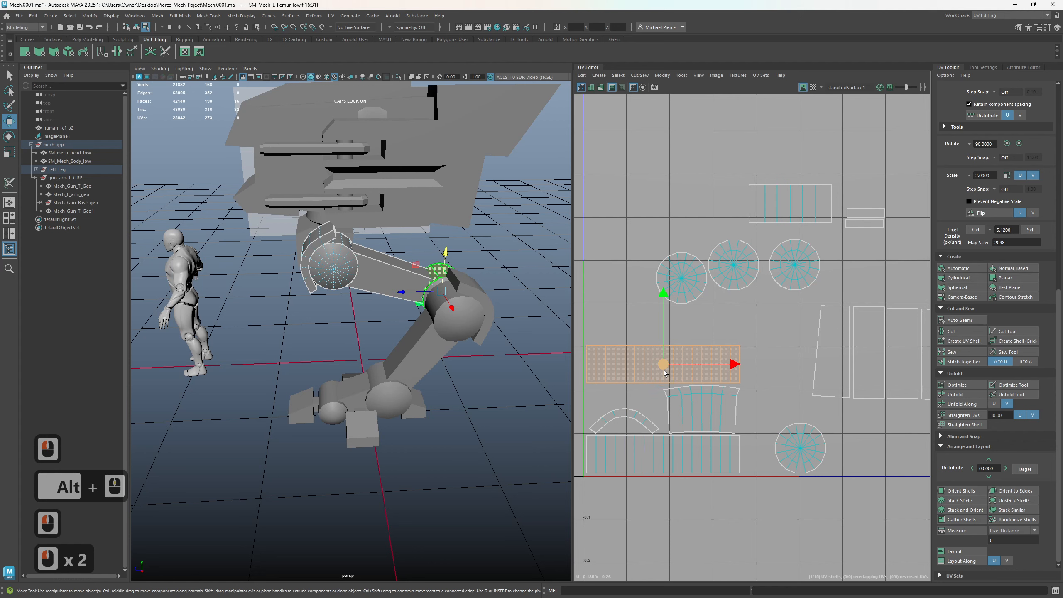
{"action": "middle_click_drag", "start_coordinate": [682, 417], "coordinate": [716, 379], "text": "alt"}
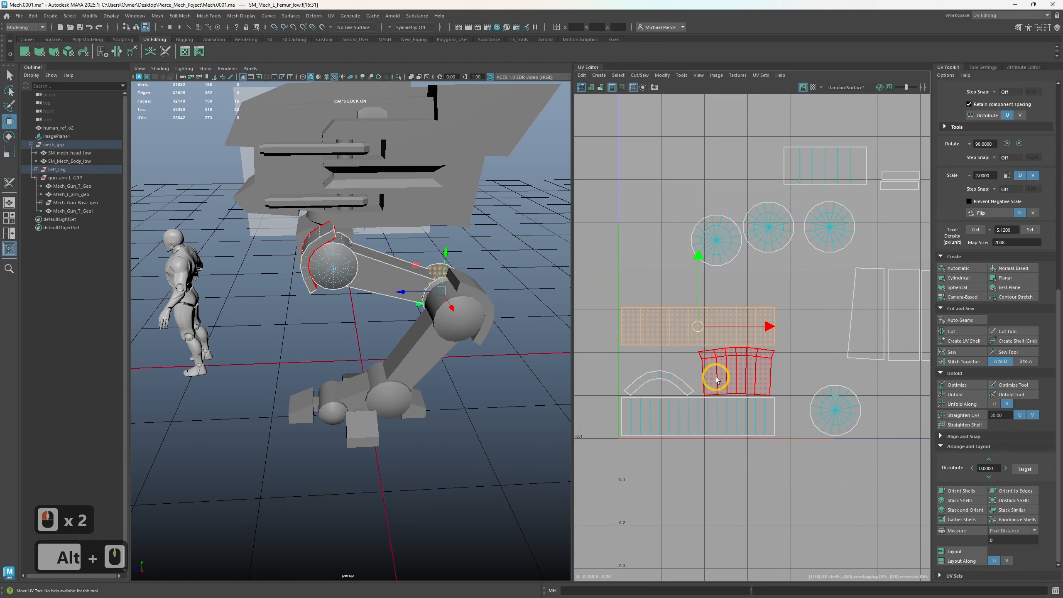
{"action": "left_click", "coordinate": [743, 374]}
{"action": "left_click_drag", "start_coordinate": [742, 374], "coordinate": [678, 169]}
- Cut the curved guard's flared shell along the edge loop bordering its narrow rim strip, and select the guard in shell mode
{"action": "middle_click_drag", "start_coordinate": [649, 211], "coordinate": [634, 281], "text": "alt"}
{"action": "right_click_drag", "start_coordinate": [633, 280], "coordinate": [654, 226]}
{"action": "double_click", "coordinate": [654, 225]}
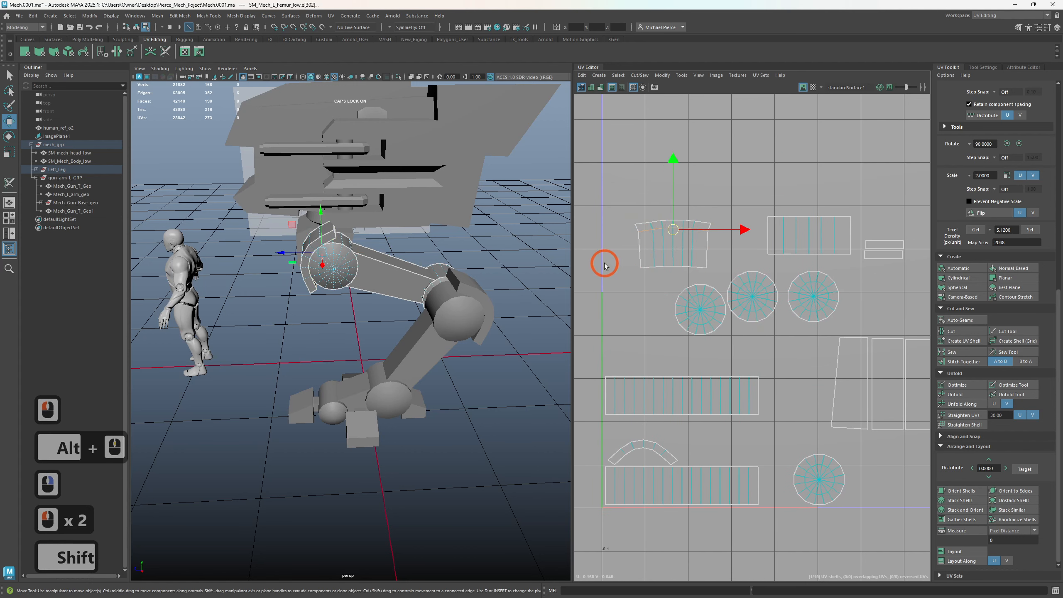
{"action": "right_click_drag", "start_coordinate": [617, 256], "coordinate": [587, 277], "text": "shift"}
{"action": "left_click", "coordinate": [628, 237]}
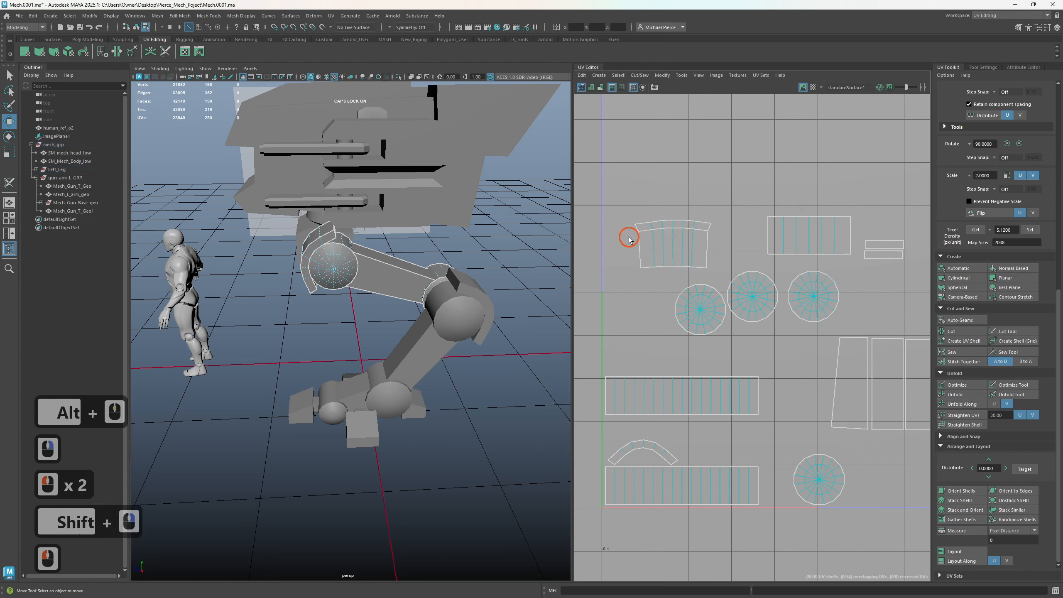
{"action": "right_click_drag", "start_coordinate": [665, 221], "coordinate": [666, 208]}
{"action": "left_click", "coordinate": [666, 211]}
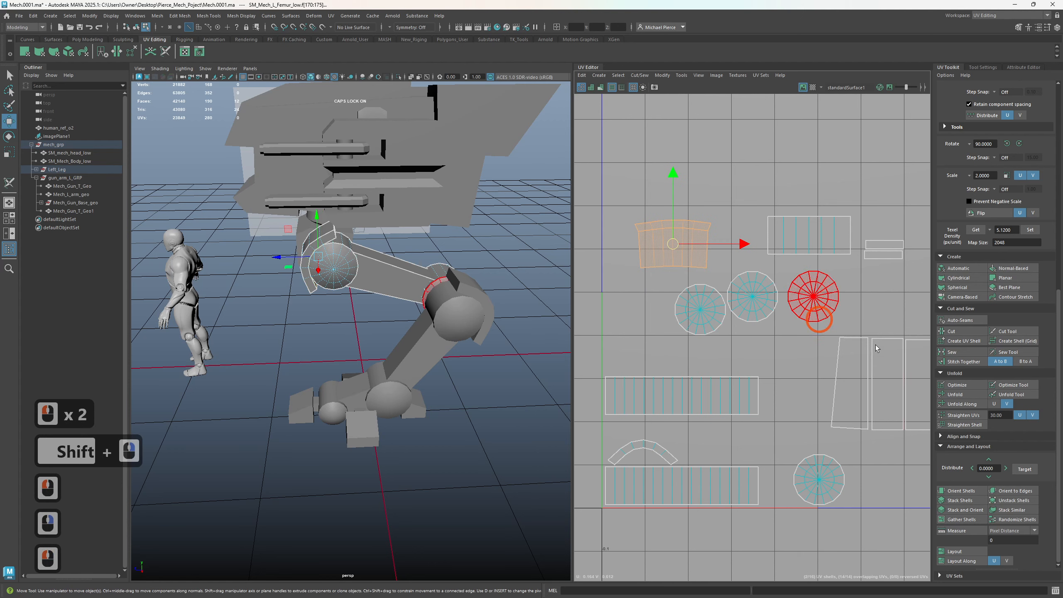
- Unfold the curved guard's cut shells and nest its two arc-shaped rim shells together just above the upper long striped shell
{"action": "left_click", "coordinate": [950, 395]}
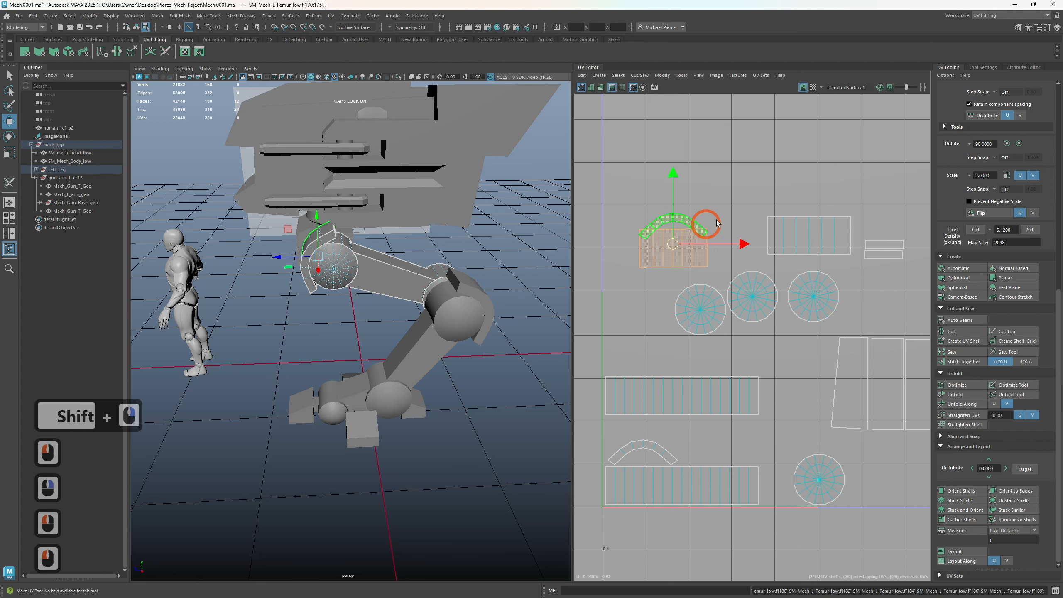
{"action": "left_click", "coordinate": [661, 216]}
{"action": "left_click_drag", "start_coordinate": [671, 224], "coordinate": [644, 342]}
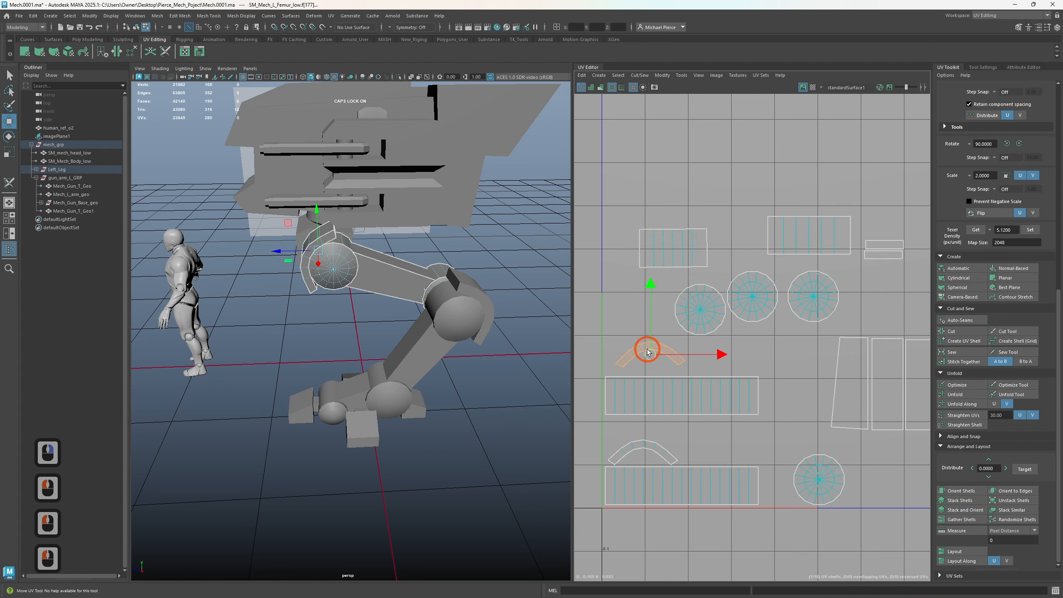
{"action": "double_click", "coordinate": [650, 452]}
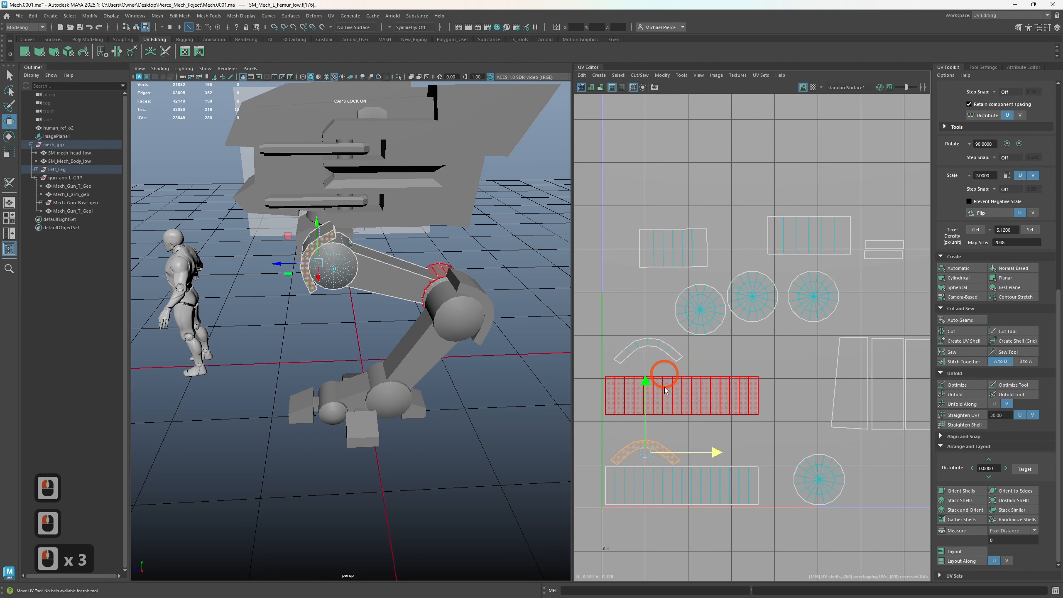
{"action": "left_click_drag", "start_coordinate": [647, 452], "coordinate": [648, 359]}
{"action": "mouse_move", "coordinate": [648, 338]}
{"action": "left_mouse_down"}
{"action": "mouse_move", "coordinate": [645, 280]}
{"action": "mouse_move", "coordinate": [646, 362]}
{"action": "mouse_move", "coordinate": [649, 340]}
{"action": "left_mouse_up"}
- Stack the guard's wider striped shell above its narrower one, set both to 5.12 texel density and unfold them
{"action": "left_click", "coordinate": [809, 235]}
{"action": "left_click_drag", "start_coordinate": [809, 235], "coordinate": [672, 205]}
{"action": "left_click", "coordinate": [693, 249], "text": "shift"}
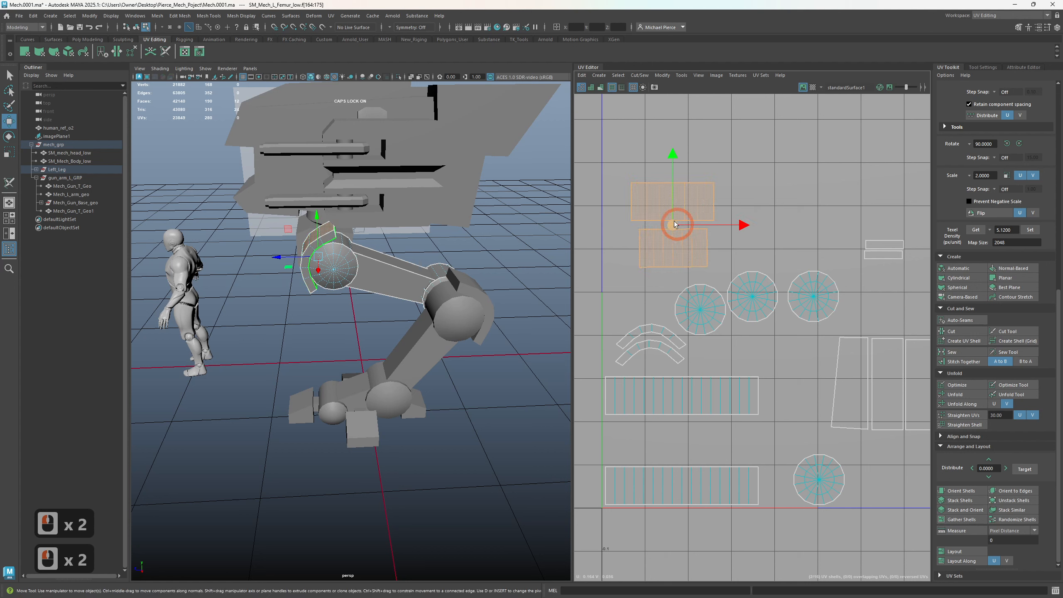
{"action": "left_click_drag", "start_coordinate": [671, 222], "coordinate": [662, 229]}
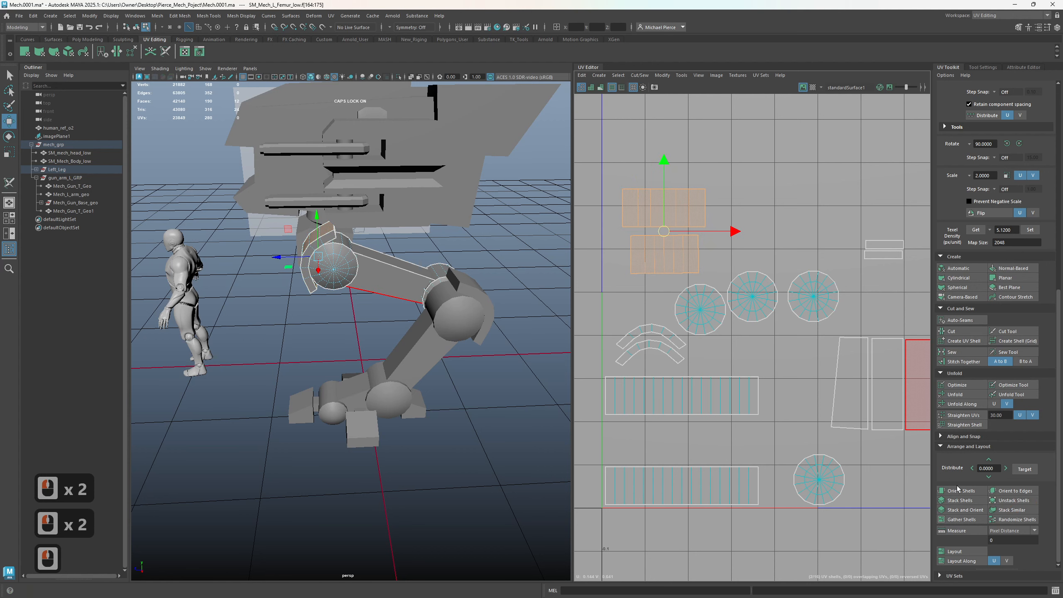
{"action": "left_click", "coordinate": [1029, 230]}
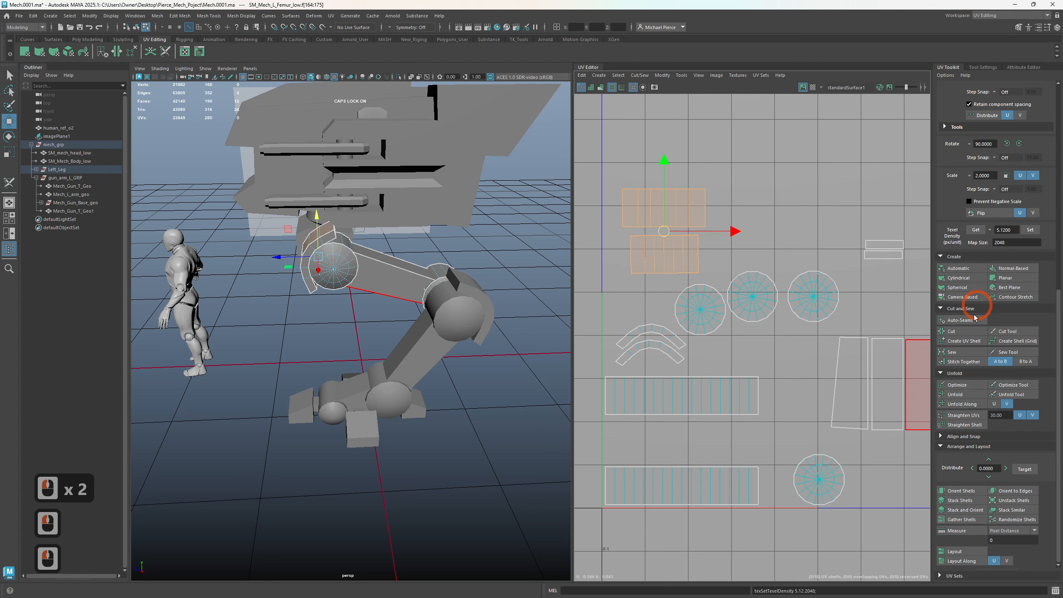
{"action": "left_click", "coordinate": [962, 395]}
{"action": "left_click", "coordinate": [656, 288]}
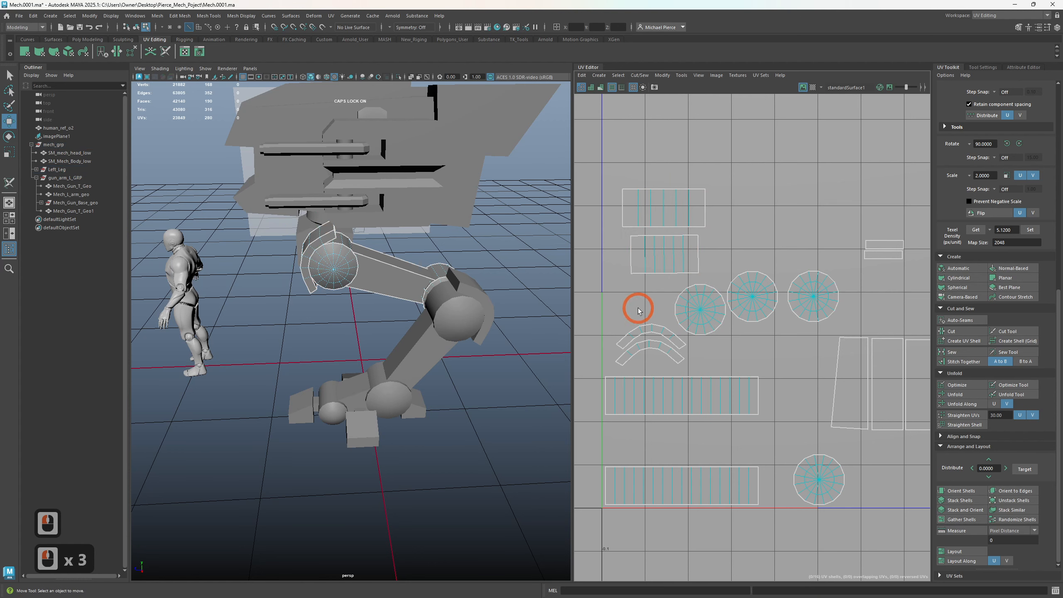
- Move the nested arc shells beneath the guard's two striped shells and bring the two small end-face shells in beside them
{"action": "left_click", "coordinate": [654, 342]}
{"action": "left_click_drag", "start_coordinate": [654, 342], "coordinate": [636, 293]}
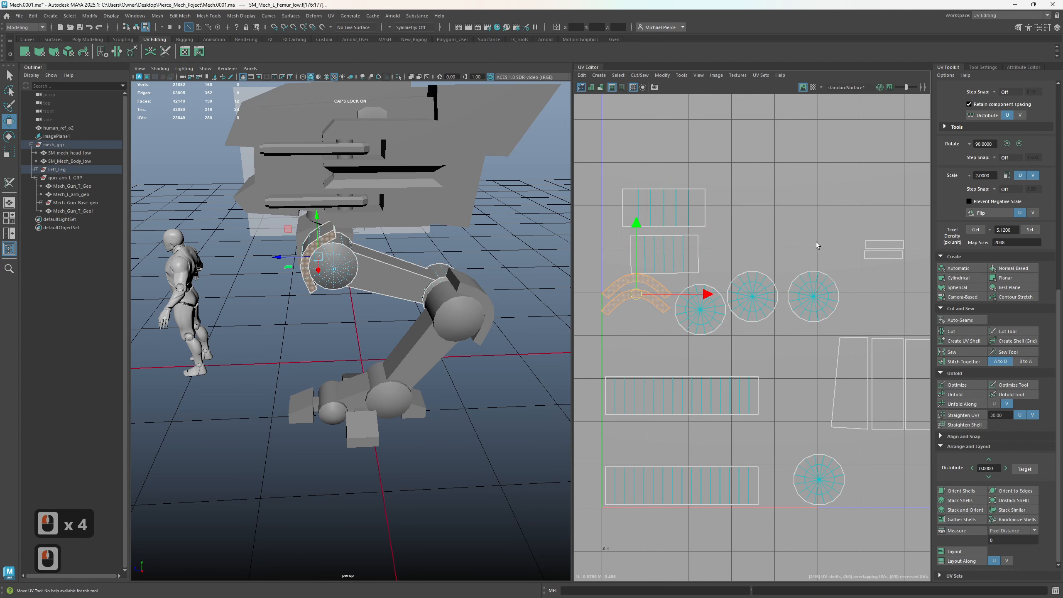
{"action": "left_click", "coordinate": [884, 250]}
{"action": "left_click_drag", "start_coordinate": [883, 251], "coordinate": [699, 254]}
- Rotate the guard's two striped shells 90 degrees and stack the two small end-face shells next to the shorter one
{"action": "left_click", "coordinate": [1007, 144]}
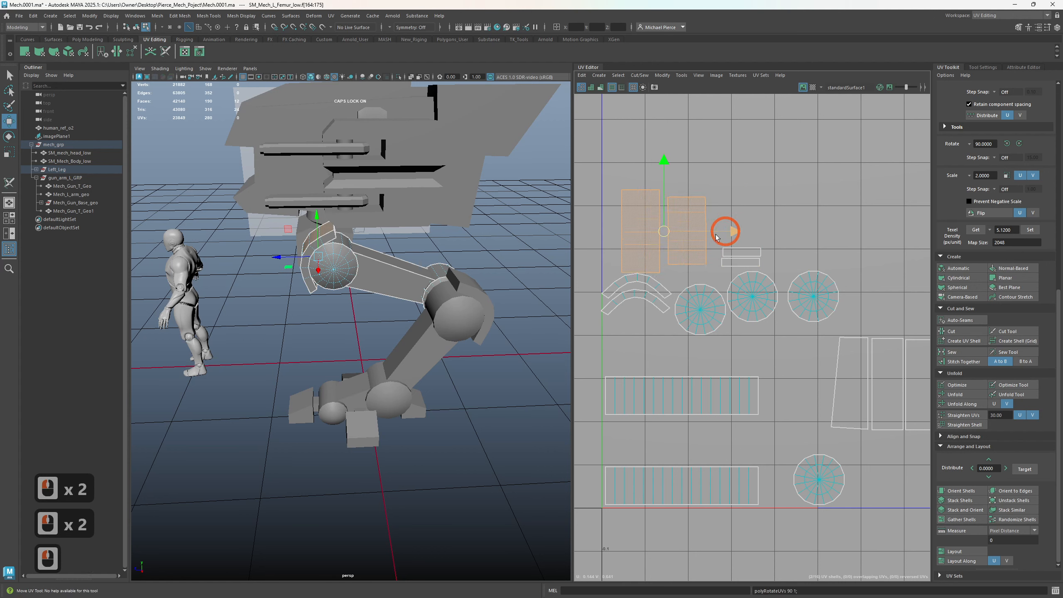
{"action": "left_click", "coordinate": [735, 256]}
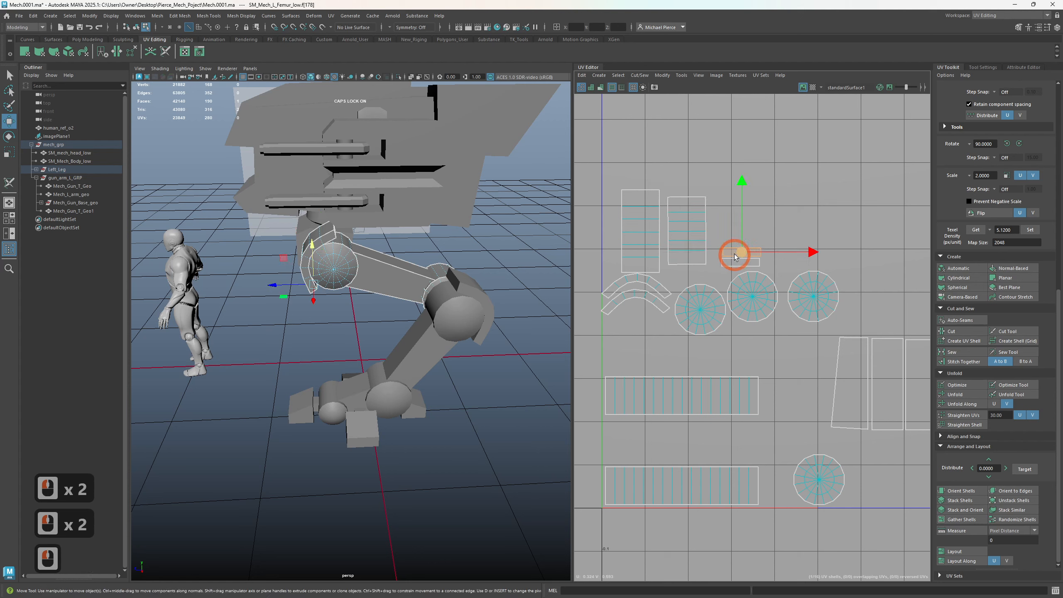
{"action": "left_click_drag", "start_coordinate": [735, 257], "coordinate": [728, 204]}
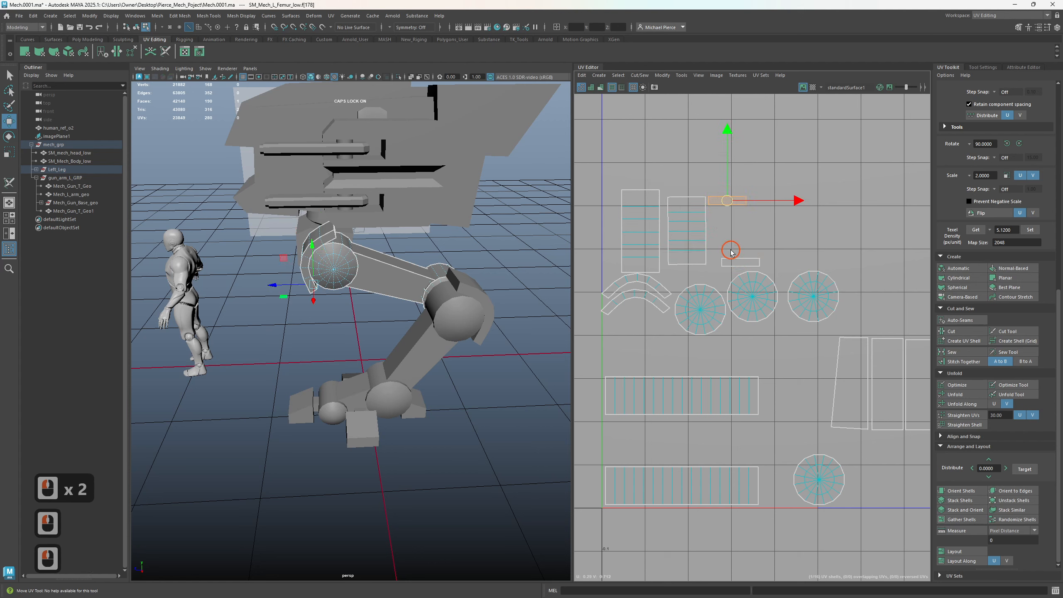
{"action": "left_click", "coordinate": [739, 260]}
{"action": "left_click_drag", "start_coordinate": [739, 260], "coordinate": [732, 216]}
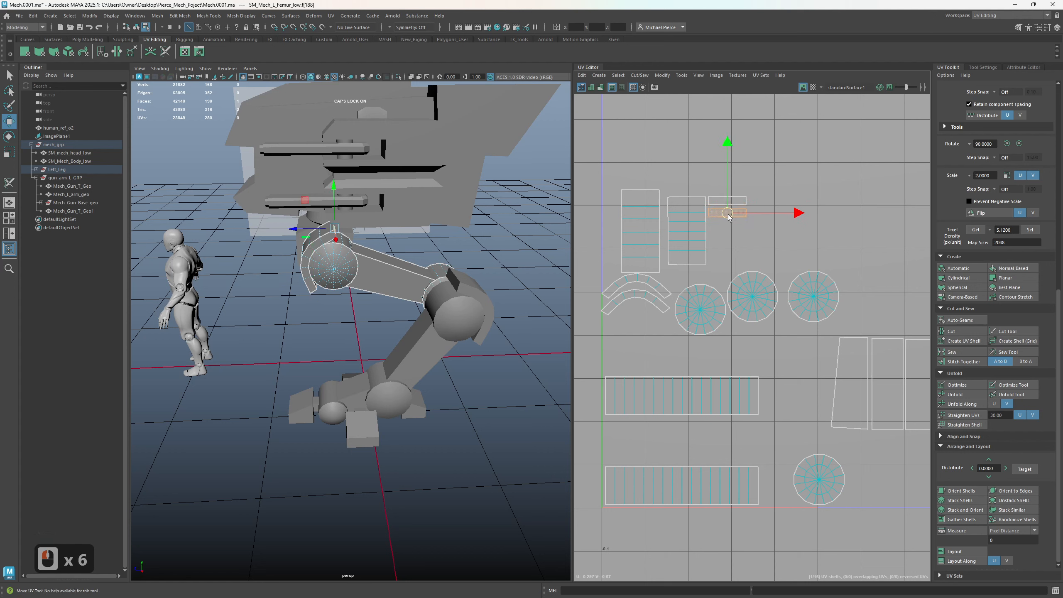
- Place the two small end-face shells above the taller striped shell and raise the shorter striped shell level with them
{"action": "left_click", "coordinate": [728, 214]}
{"action": "left_click", "coordinate": [732, 211], "text": "shift"}
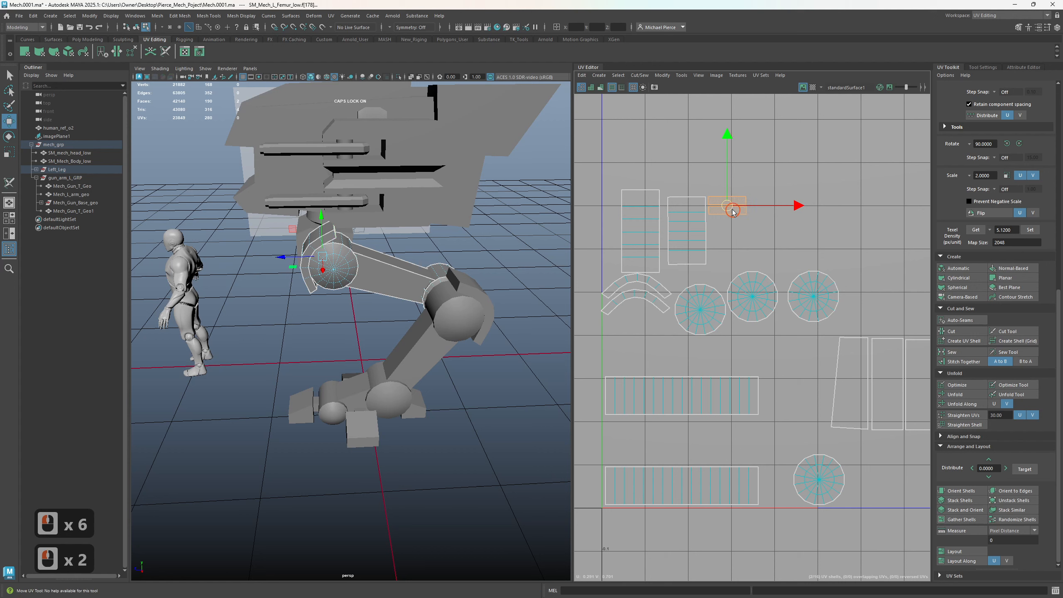
{"action": "left_click_drag", "start_coordinate": [650, 179], "coordinate": [648, 183]}
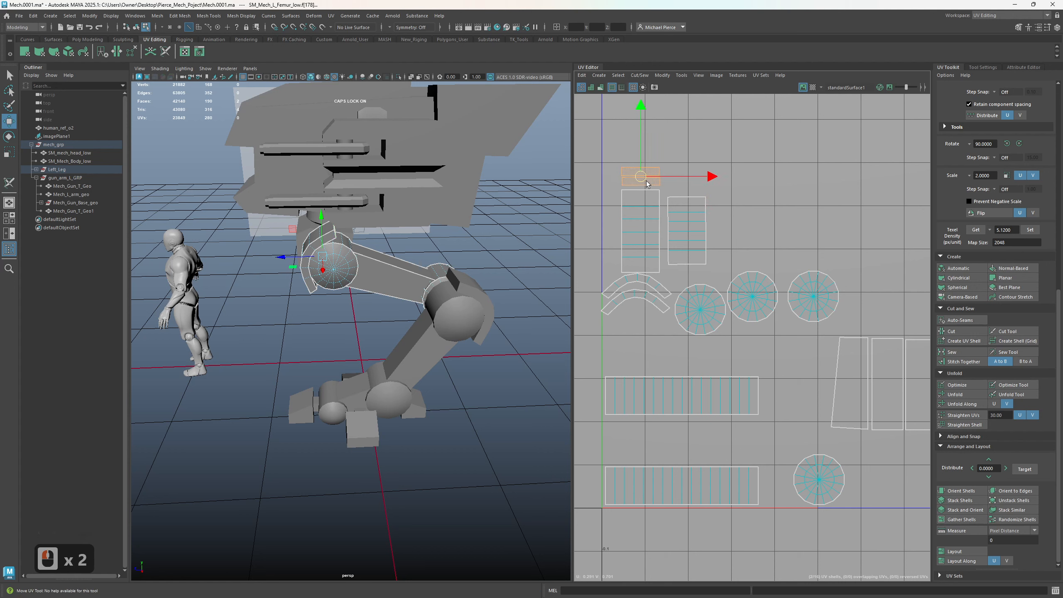
{"action": "left_click", "coordinate": [701, 211]}
{"action": "left_click_drag", "start_coordinate": [685, 234], "coordinate": [678, 206]}
{"action": "left_click", "coordinate": [665, 293]}
{"action": "left_click_drag", "start_coordinate": [625, 287], "coordinate": [624, 281]}
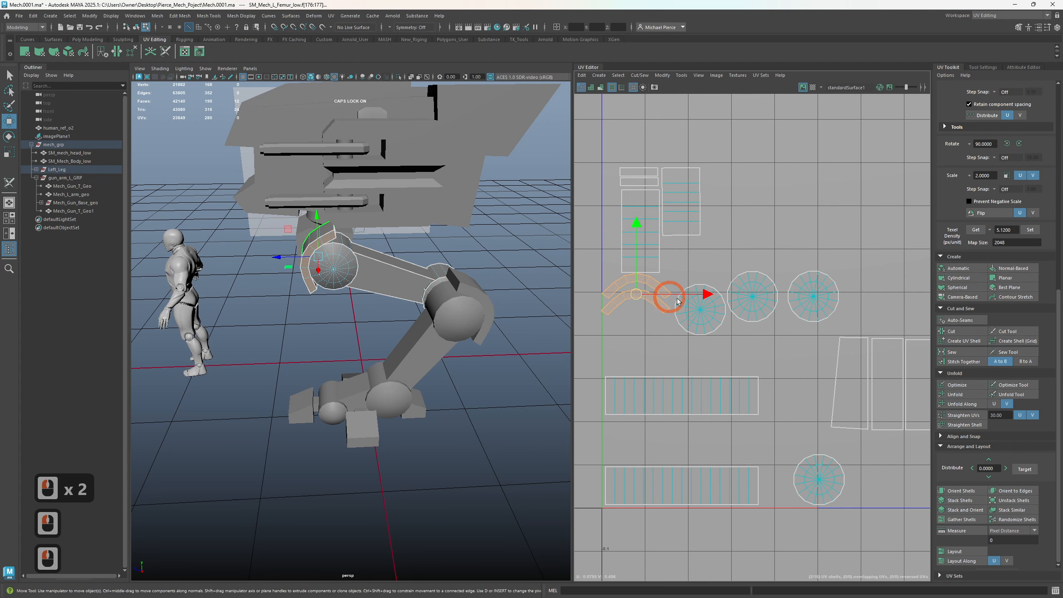
{"action": "left_click_drag", "start_coordinate": [709, 252], "coordinate": [737, 309]}
- Move the upper long striped cylinder shell down so it sits directly above the lower one
{"action": "middle_click_drag", "start_coordinate": [713, 386], "coordinate": [692, 319], "text": "alt"}
{"action": "left_click", "coordinate": [692, 322]}
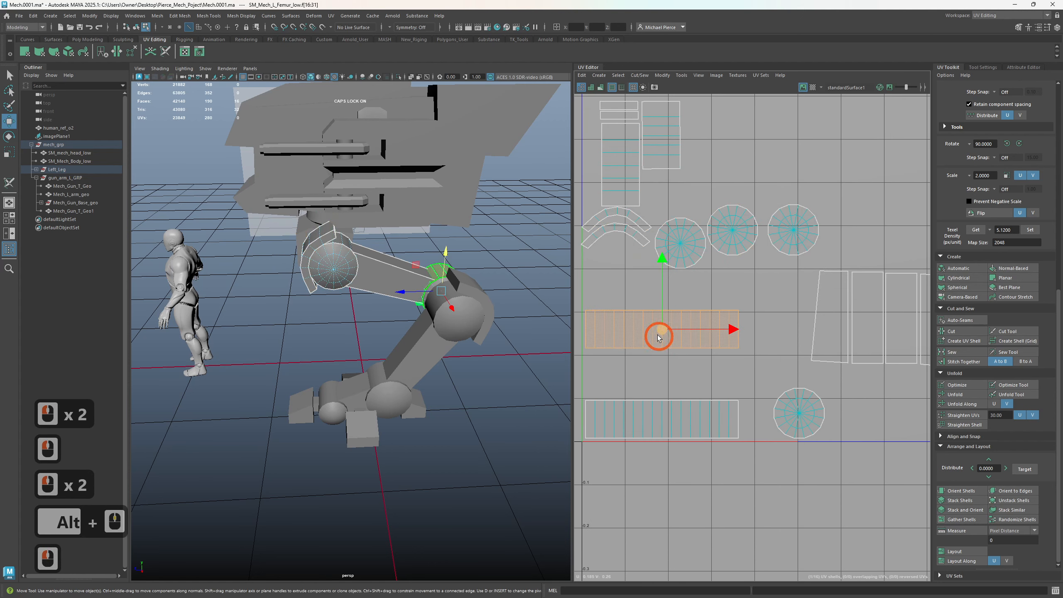
{"action": "left_click_drag", "start_coordinate": [665, 331], "coordinate": [666, 379]}
{"action": "double_click", "coordinate": [766, 396]}
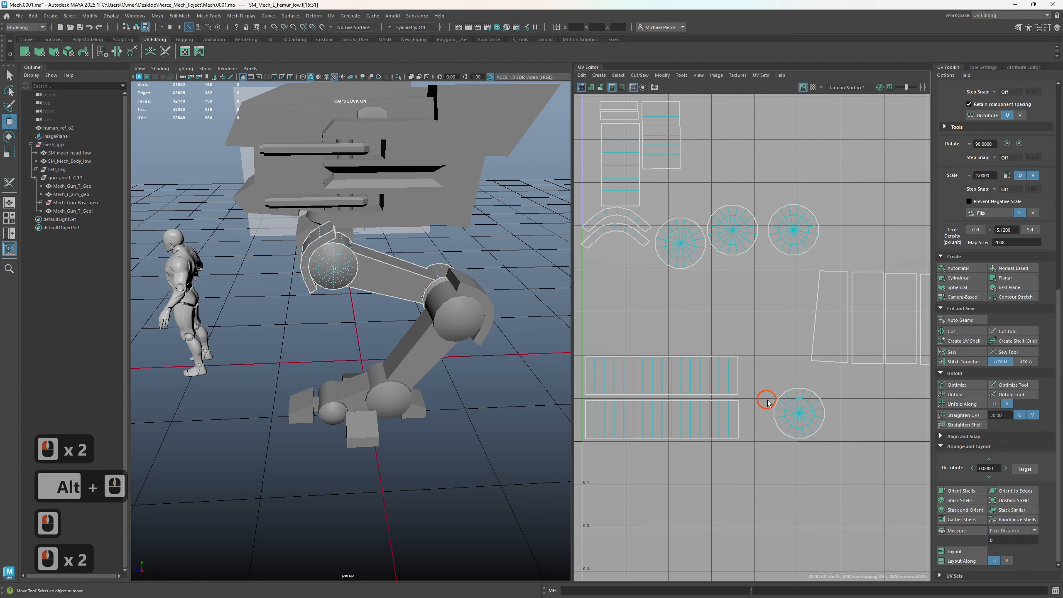
- Arrange the four round cap shells in a two-by-two block between the long striped shells and the arc shells
{"action": "left_click", "coordinate": [799, 414]}
{"action": "left_click_drag", "start_coordinate": [799, 414], "coordinate": [614, 325]}
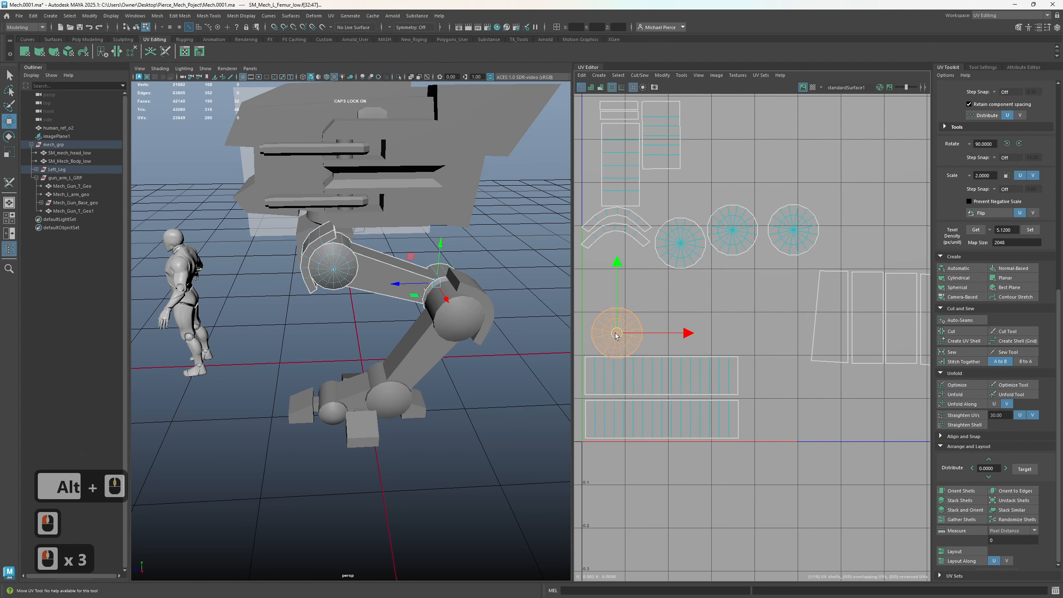
{"action": "triple_click", "coordinate": [679, 250]}
{"action": "left_click_drag", "start_coordinate": [678, 250], "coordinate": [673, 323]}
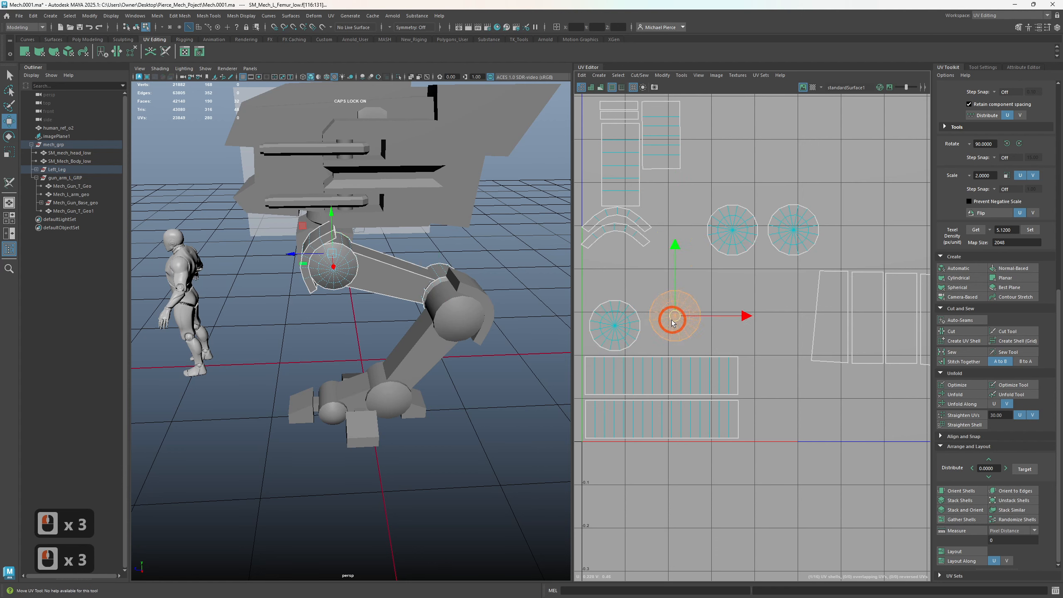
{"action": "double_click", "coordinate": [733, 234]}
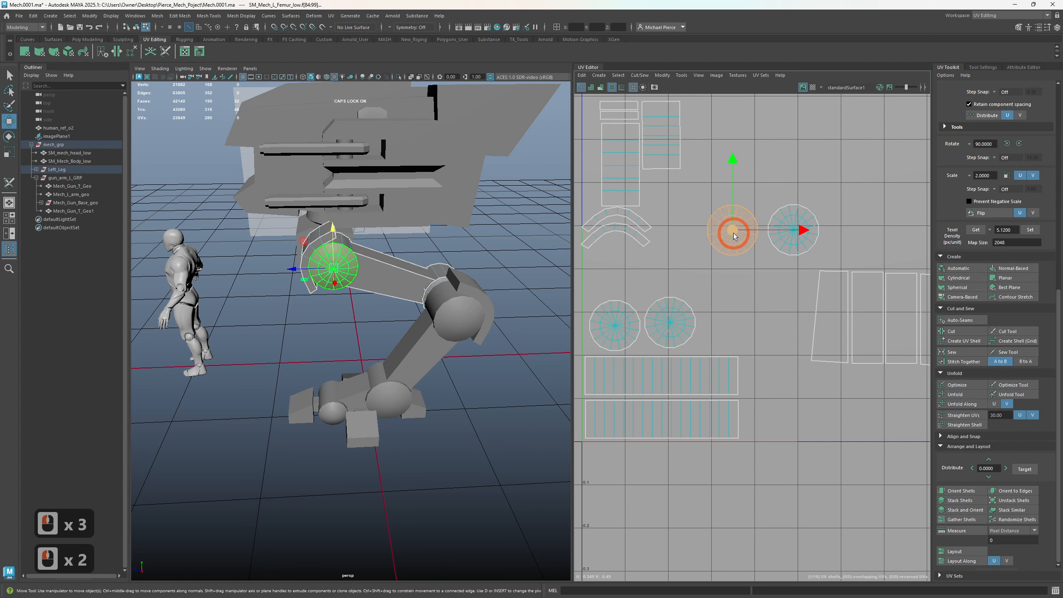
{"action": "left_click_drag", "start_coordinate": [733, 235], "coordinate": [621, 274]}
{"action": "double_click", "coordinate": [788, 234]}
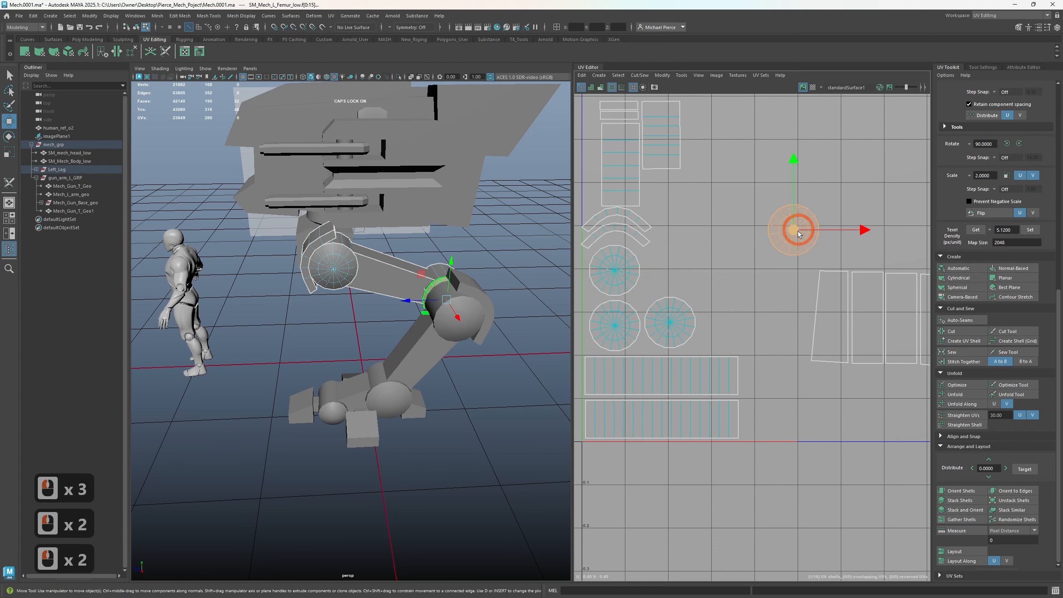
{"action": "left_click_drag", "start_coordinate": [798, 234], "coordinate": [671, 281]}
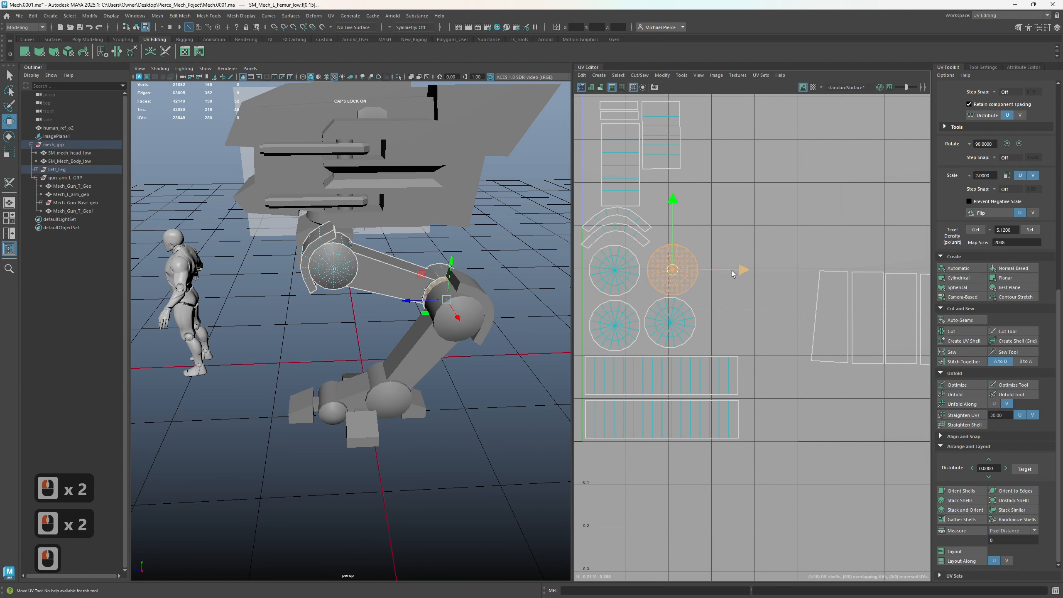
- Move the beam's four side shells together to the lower edge of the UV tile beside the long striped shells
{"action": "scroll", "coordinate": [807, 300], "scroll_direction": "down", "scroll_amount": 4}
{"action": "left_click", "coordinate": [888, 335]}
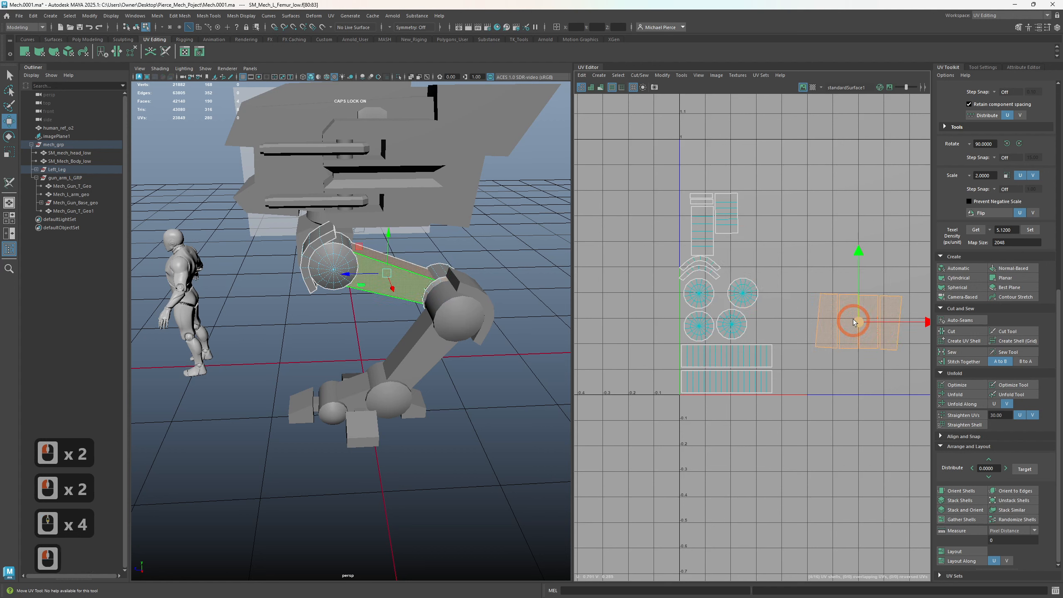
{"action": "left_click_drag", "start_coordinate": [853, 321], "coordinate": [788, 233]}
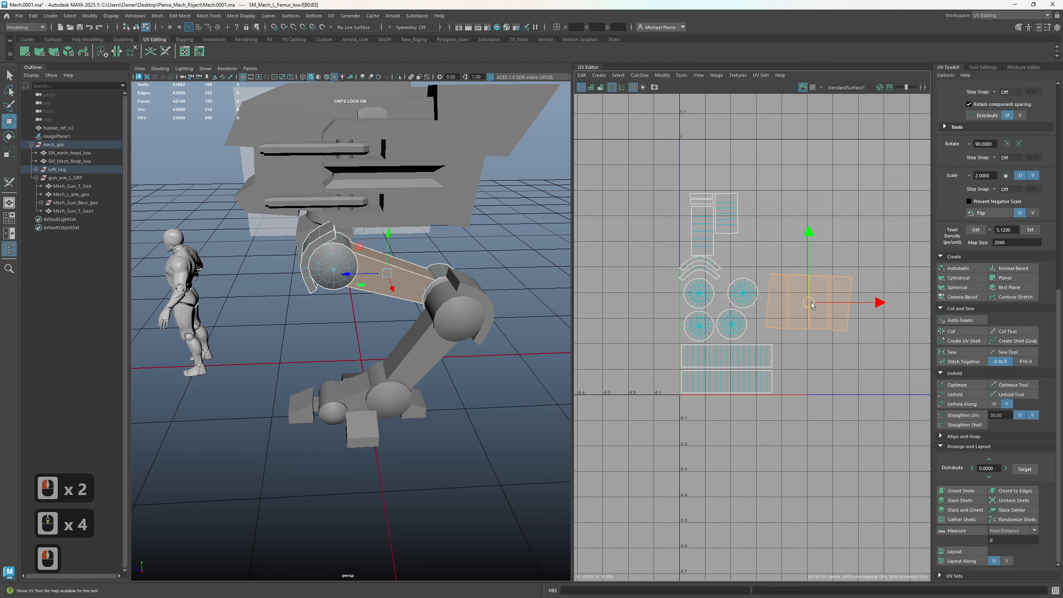
{"action": "left_click_drag", "start_coordinate": [811, 305], "coordinate": [826, 346]}
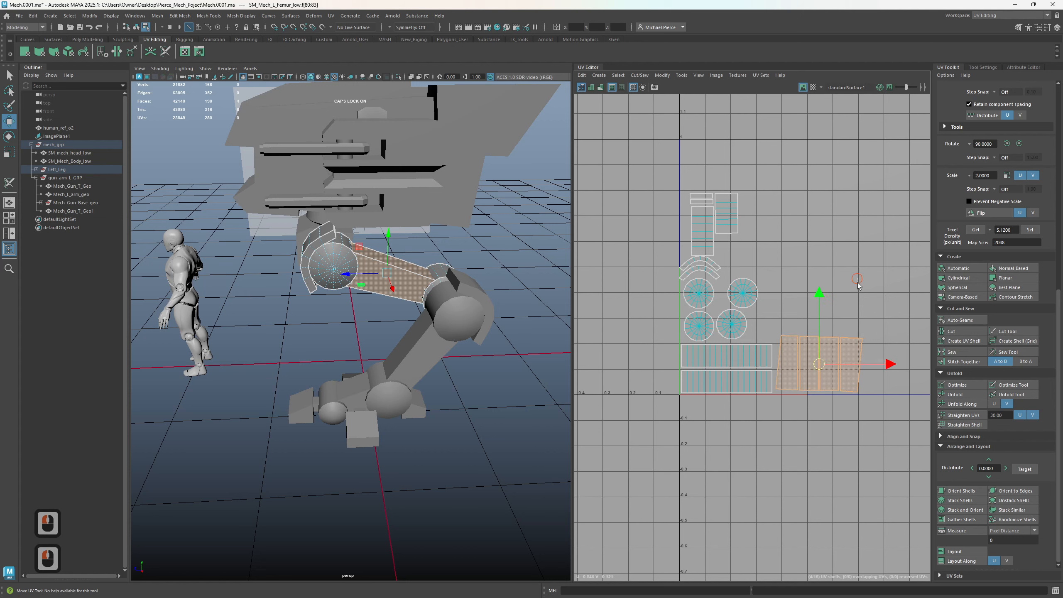
- Stack one rectangular and one tapered beam shell above the other two beam shells
{"action": "left_click", "coordinate": [835, 304]}
{"action": "left_click", "coordinate": [827, 363]}
{"action": "left_click_drag", "start_coordinate": [843, 365], "coordinate": [802, 309]}
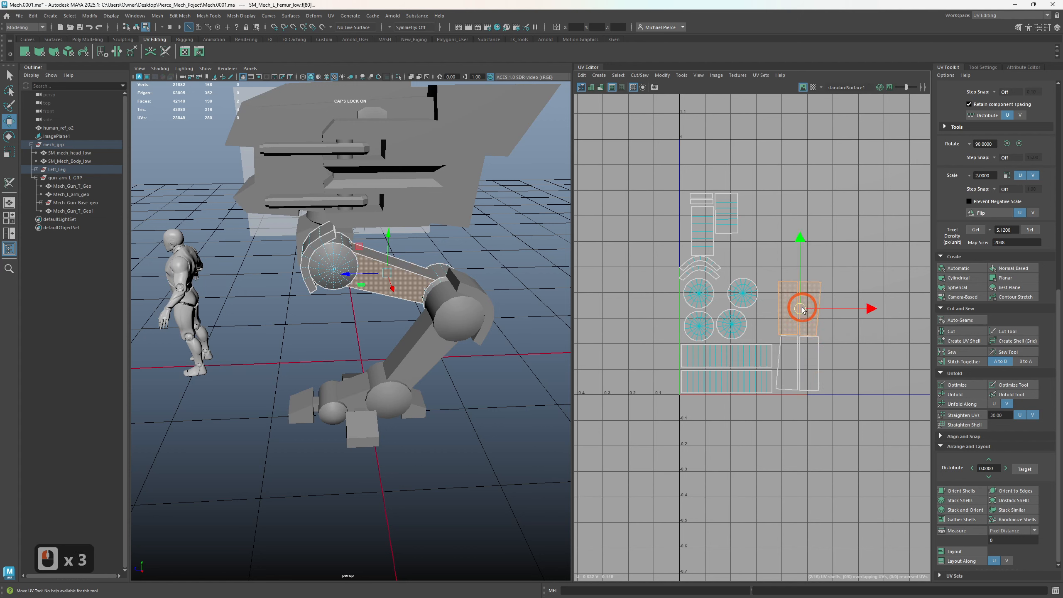
{"action": "left_click", "coordinate": [779, 281]}
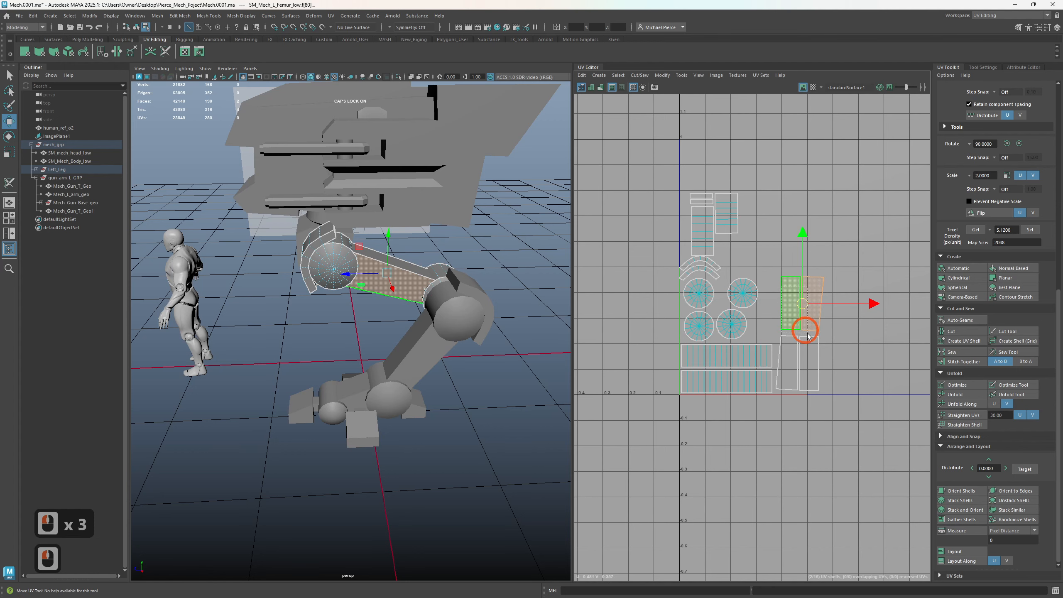
- Shift the upper outer round cap shell inward to tighten the two-by-two block of caps
{"action": "scroll", "coordinate": [827, 362], "scroll_direction": "up", "scroll_amount": 3}
{"action": "left_click", "coordinate": [709, 249]}
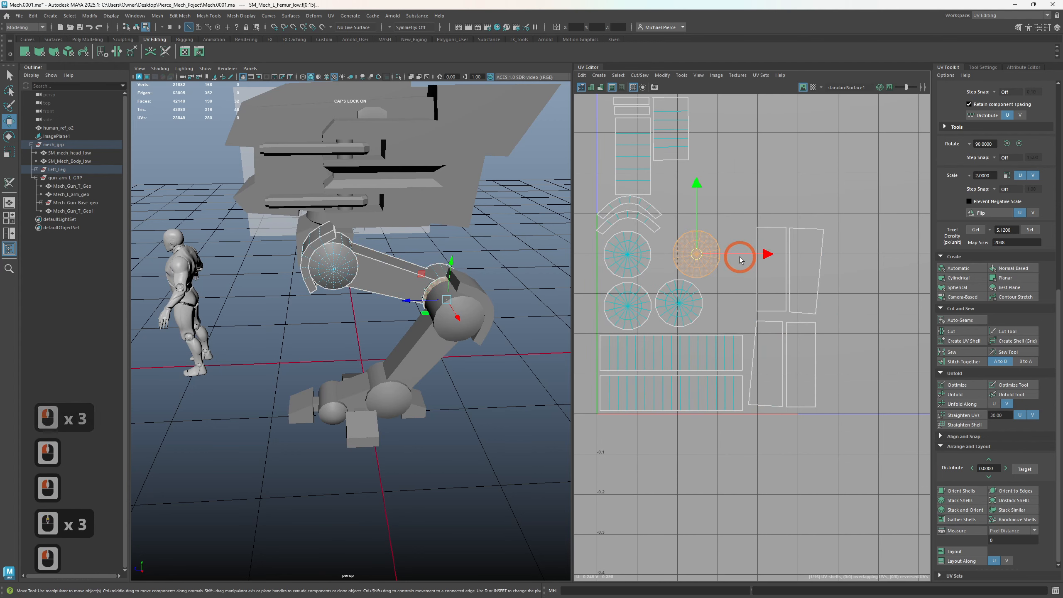
{"action": "left_click", "coordinate": [723, 259]}
{"action": "left_click", "coordinate": [732, 257]}
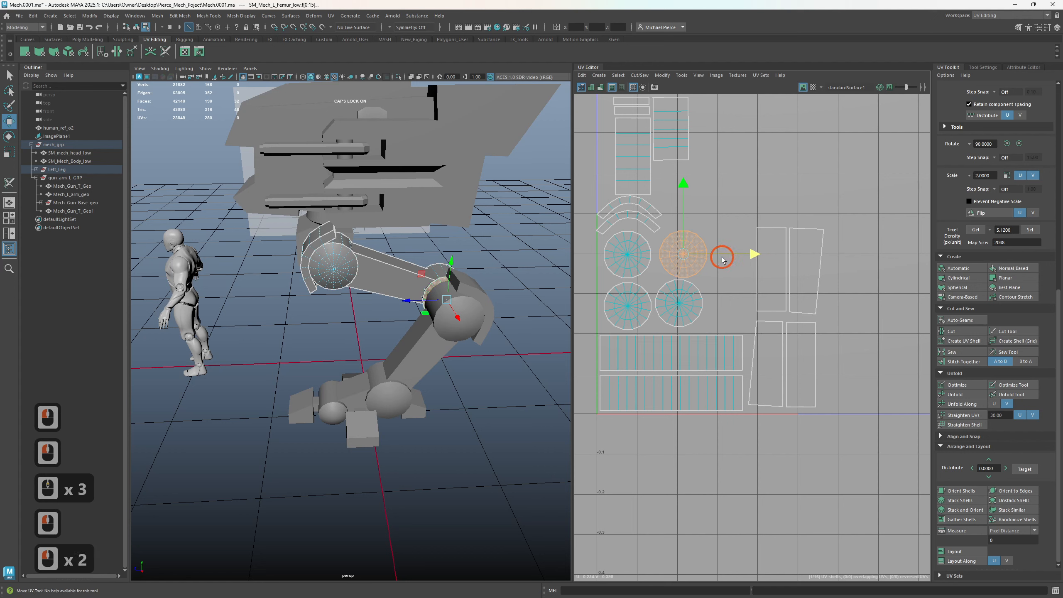
{"action": "left_click", "coordinate": [682, 302]}
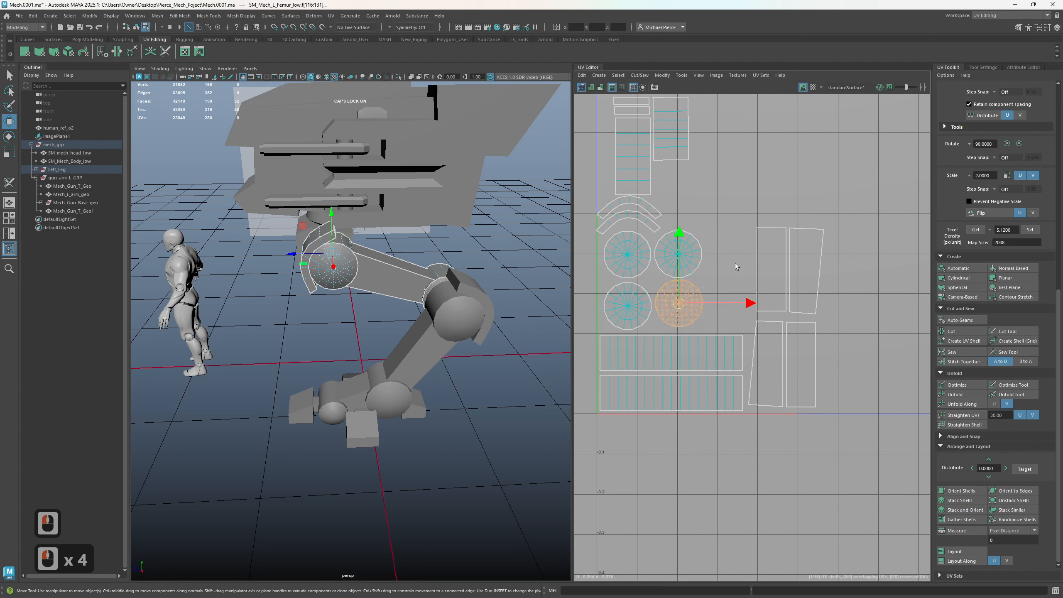
- Move the upper pair of beam shells against the round caps and the lower pair above them beside the shorter striped shell
{"action": "left_click_drag", "start_coordinate": [730, 240], "coordinate": [755, 268]}
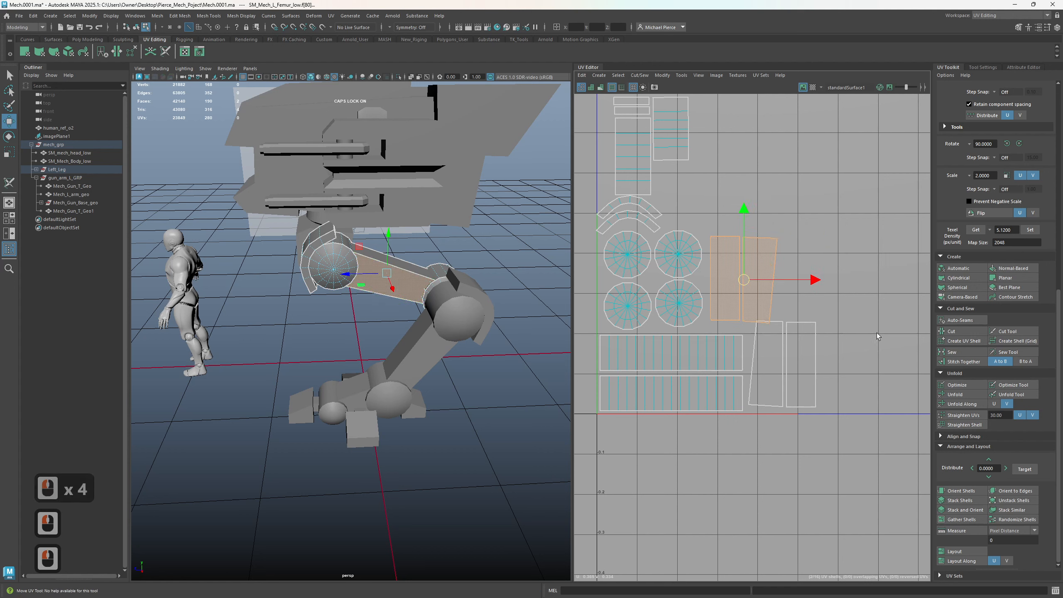
{"action": "left_click", "coordinate": [766, 380]}
{"action": "left_click_drag", "start_coordinate": [783, 367], "coordinate": [725, 186]}
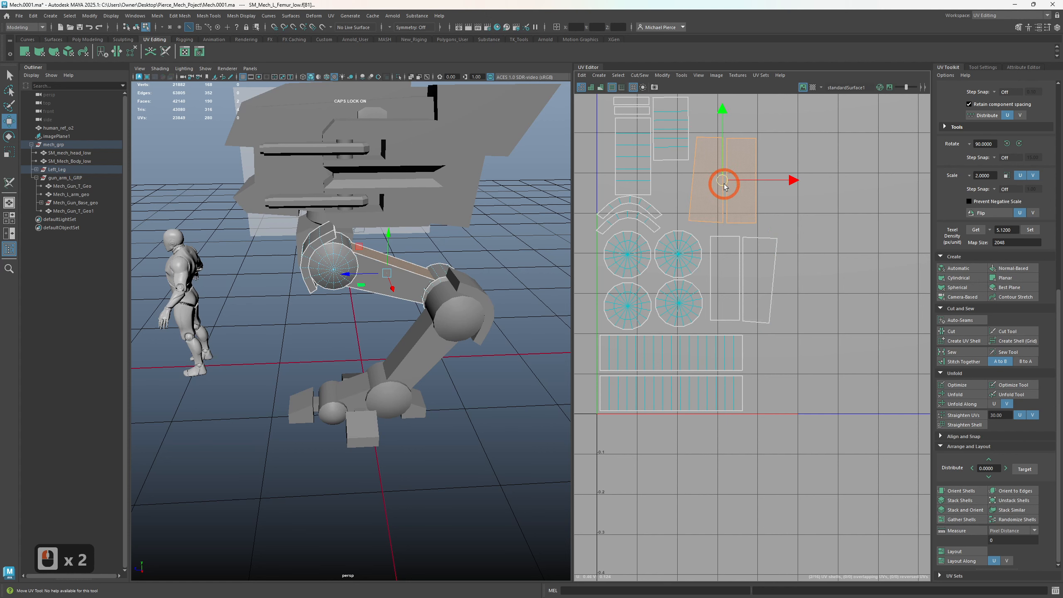
{"action": "left_click_drag", "start_coordinate": [745, 282], "coordinate": [724, 290]}
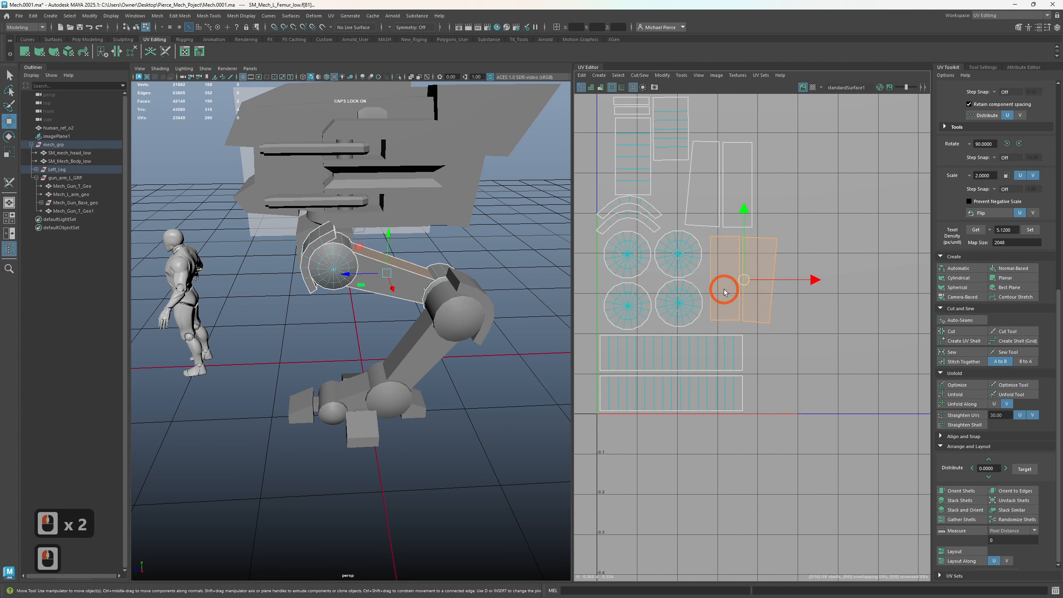
{"action": "scroll", "coordinate": [733, 300], "scroll_direction": "down", "scroll_amount": 3}
{"action": "scroll", "coordinate": [649, 197], "scroll_direction": "up", "scroll_amount": 1}
{"action": "left_click", "coordinate": [649, 196]}
{"action": "scroll", "coordinate": [606, 197], "scroll_direction": "down", "scroll_amount": 5}
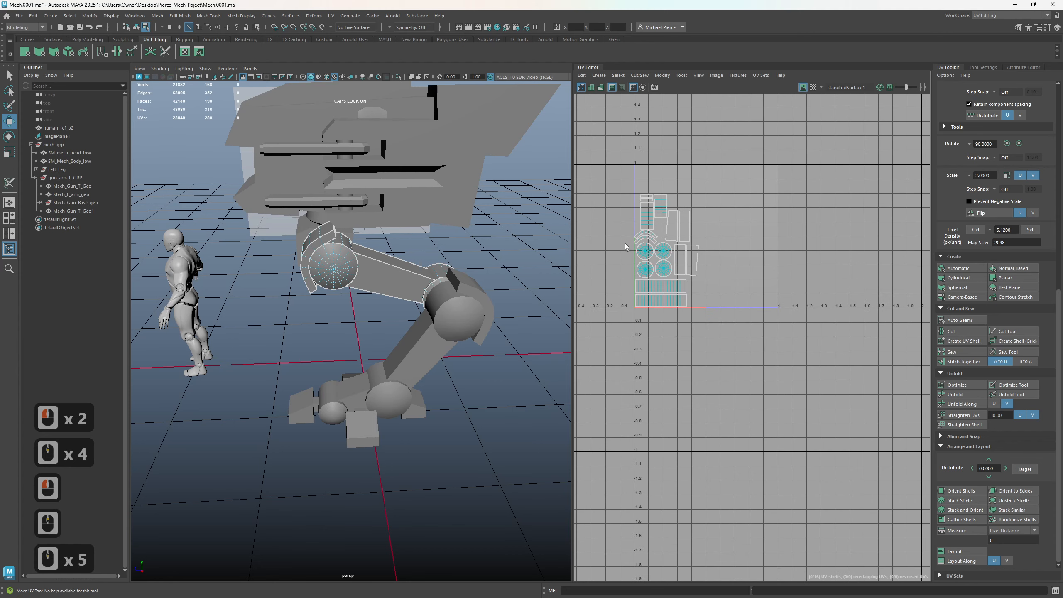
- Return to object mode and select the left tibia mesh, viewing the lower leg from an angle
{"action": "middle_click_drag", "start_coordinate": [669, 247], "coordinate": [746, 321], "text": "alt"}
{"action": "right_click_drag", "start_coordinate": [405, 322], "coordinate": [435, 300]}
{"action": "left_click", "coordinate": [408, 352]}
{"action": "left_click_drag", "start_coordinate": [376, 426], "coordinate": [402, 414], "text": "alt"}
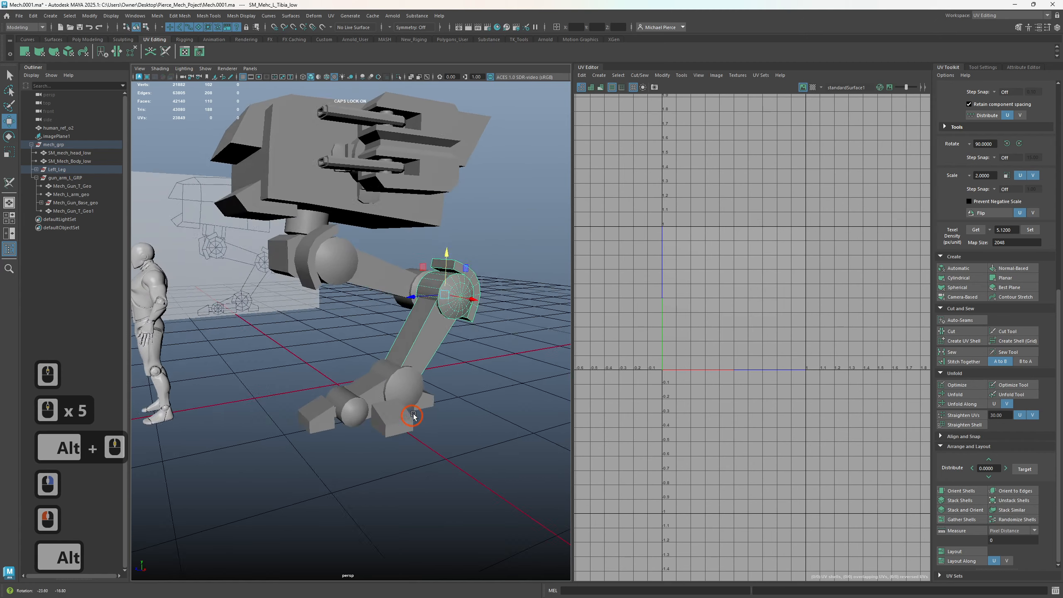
- Create automatic UVs for the left tibia mesh
{"action": "scroll", "coordinate": [408, 410], "scroll_direction": "up", "scroll_amount": 2}
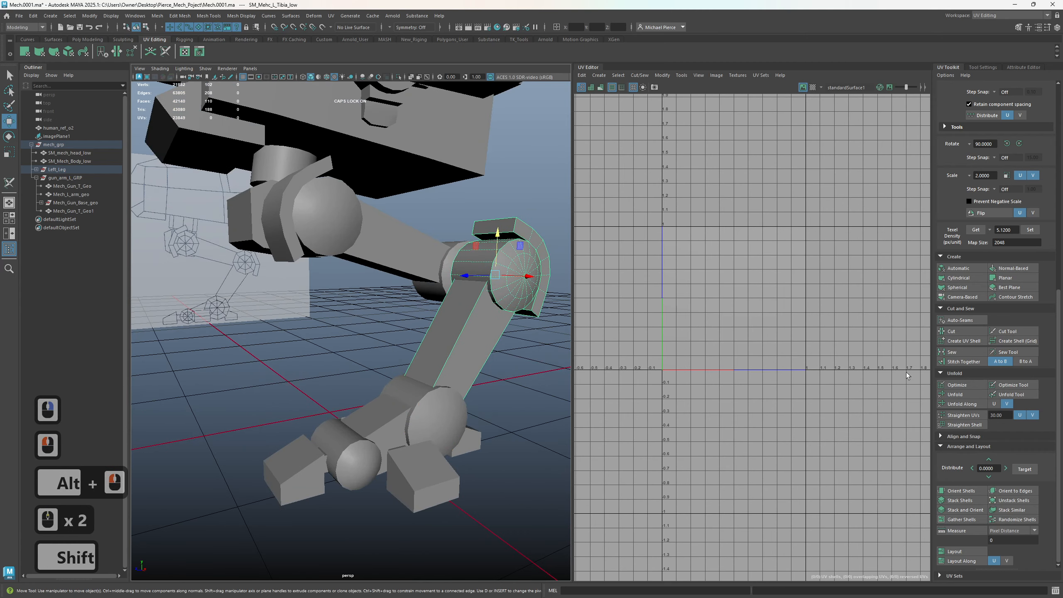
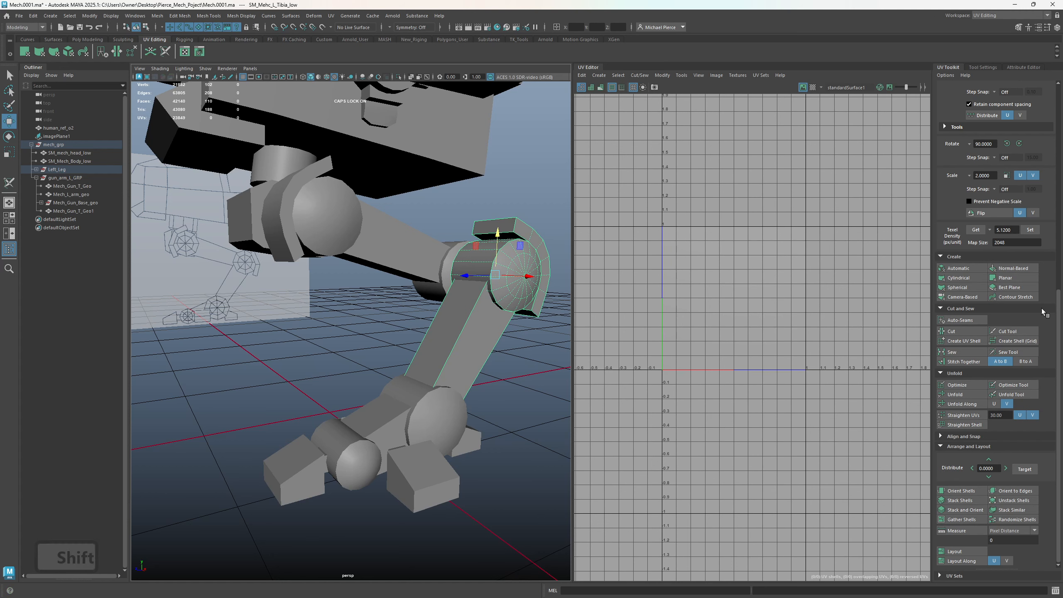
{"action": "left_click", "coordinate": [958, 268]}
{"action": "scroll", "coordinate": [748, 299], "scroll_direction": "up", "scroll_amount": 3}
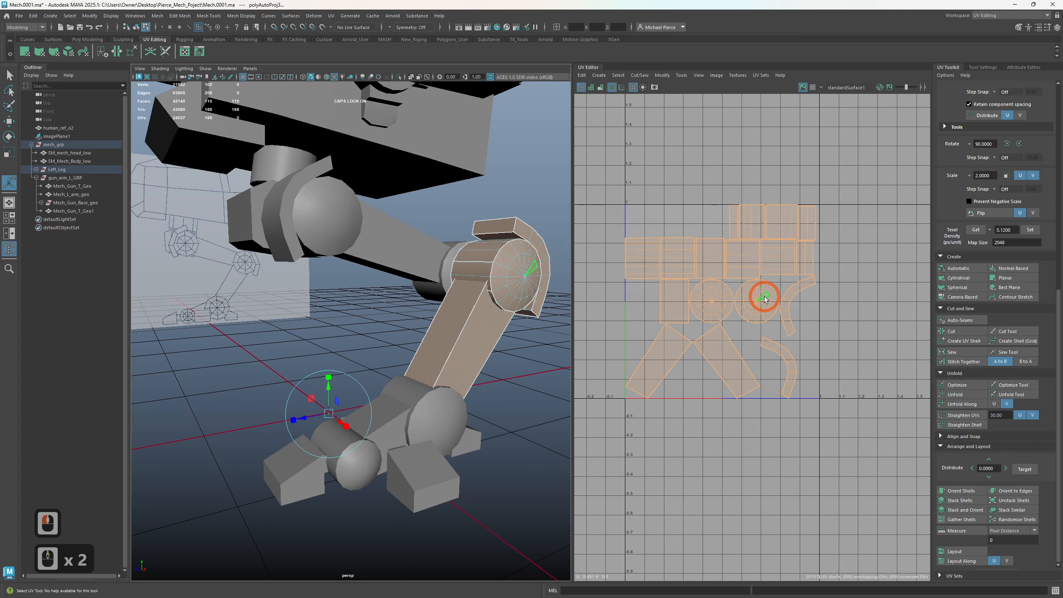
{"action": "left_click", "coordinate": [669, 184]}
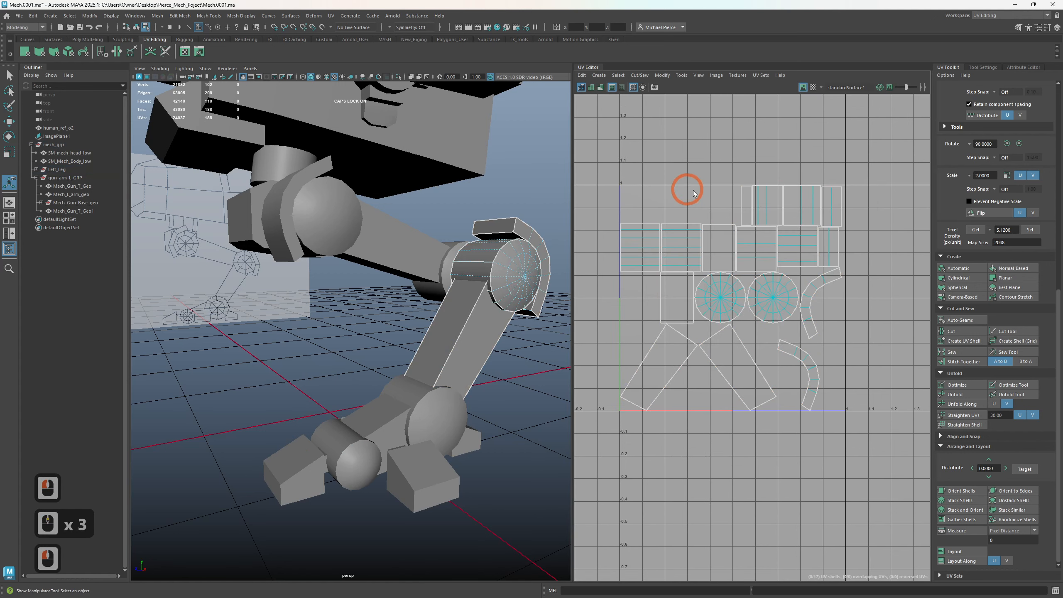
{"action": "scroll", "coordinate": [711, 205], "scroll_direction": "up", "scroll_amount": 2}
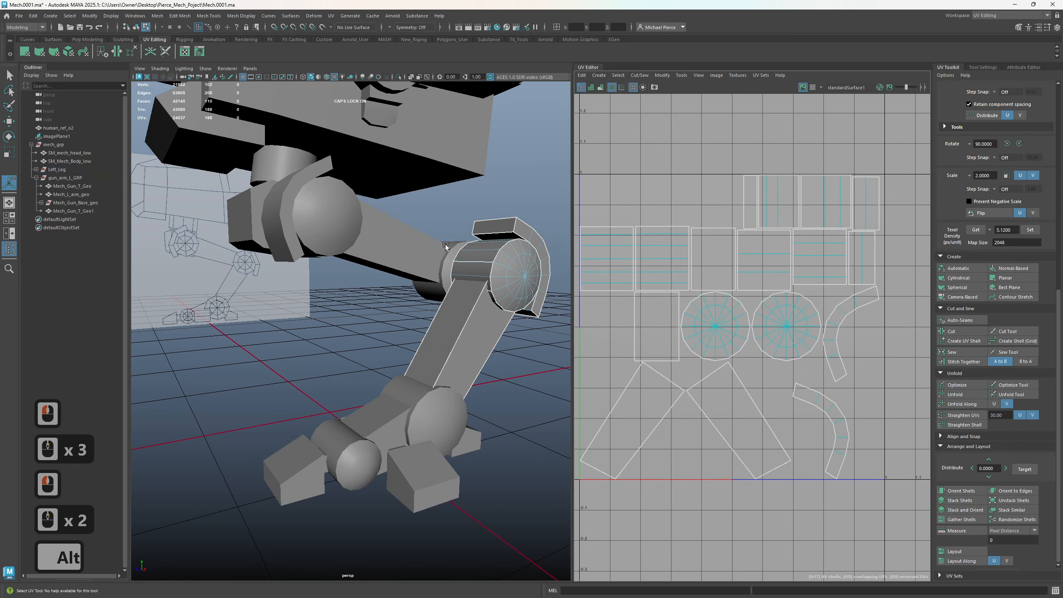
- Move and sew the knee guard's two outer strip shells together along their shared edge
{"action": "left_click_drag", "start_coordinate": [501, 251], "coordinate": [481, 263], "text": "alt"}
{"action": "middle_click_drag", "start_coordinate": [485, 265], "coordinate": [439, 277], "text": "alt"}
{"action": "right_click_drag", "start_coordinate": [439, 278], "coordinate": [438, 254]}
{"action": "left_click", "coordinate": [444, 269]}
{"action": "right_click_drag", "start_coordinate": [637, 183], "coordinate": [631, 205], "text": "shift"}
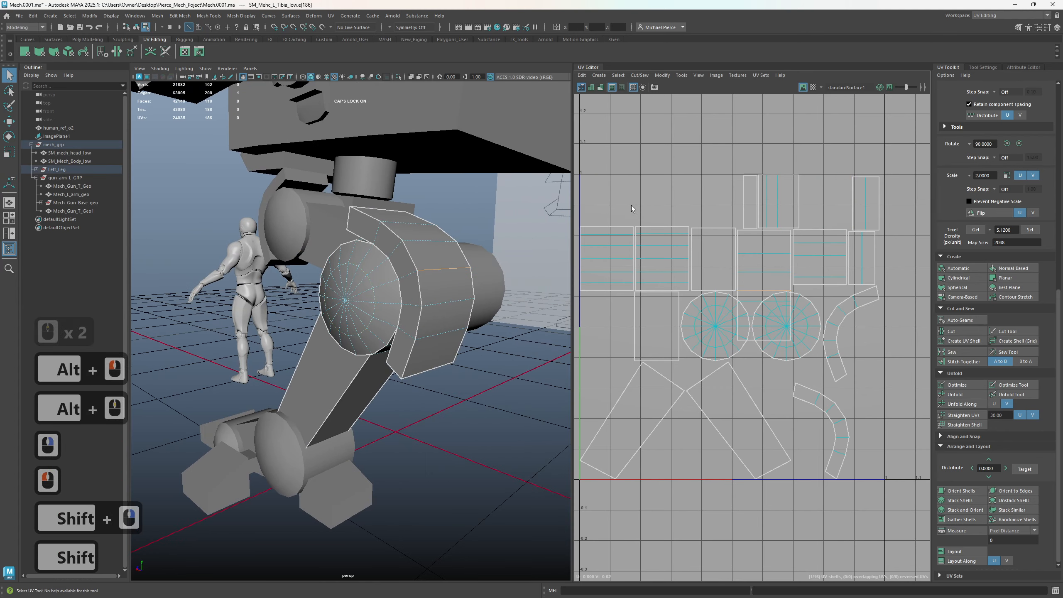
- Move the joined outer knee guard shell to the free space beyond the lower curved side shell
{"action": "right_click_drag", "start_coordinate": [702, 188], "coordinate": [677, 196]}
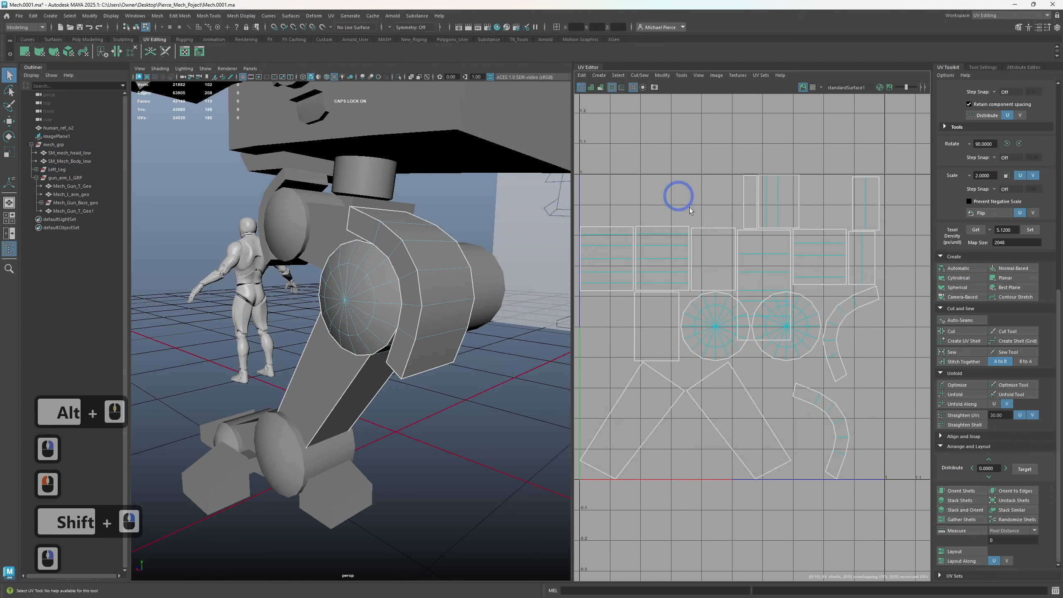
{"action": "left_click", "coordinate": [756, 284]}
{"action": "key", "text": "w"}
{"action": "key", "text": "q"}
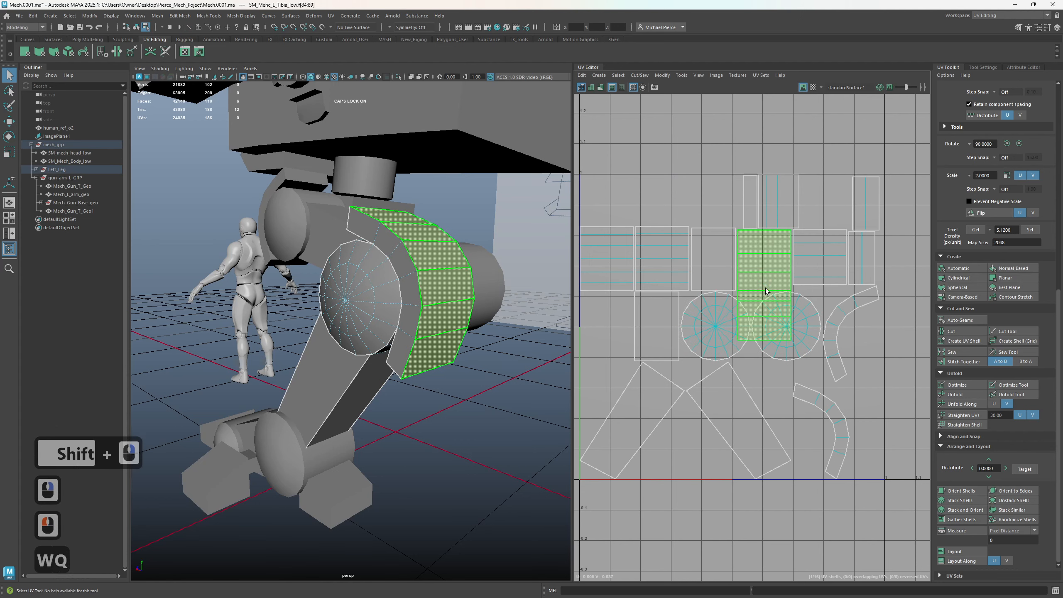
{"action": "left_click", "coordinate": [765, 286]}
{"action": "key", "text": "w"}
{"action": "left_click_drag", "start_coordinate": [766, 284], "coordinate": [888, 452]}
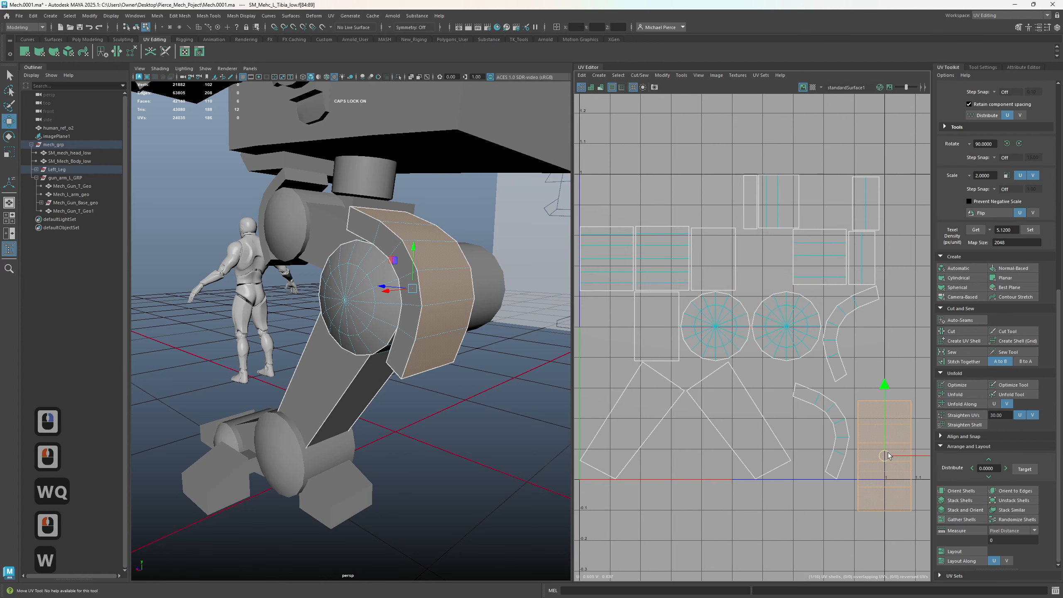
- Cut the knee guard's lower end face off the inner strip shell and move it below the layout
{"action": "left_click", "coordinate": [818, 263]}
{"action": "left_click_drag", "start_coordinate": [484, 351], "coordinate": [590, 313], "text": "alt"}
{"action": "right_click_drag", "start_coordinate": [781, 247], "coordinate": [777, 280]}
{"action": "left_click", "coordinate": [811, 277]}
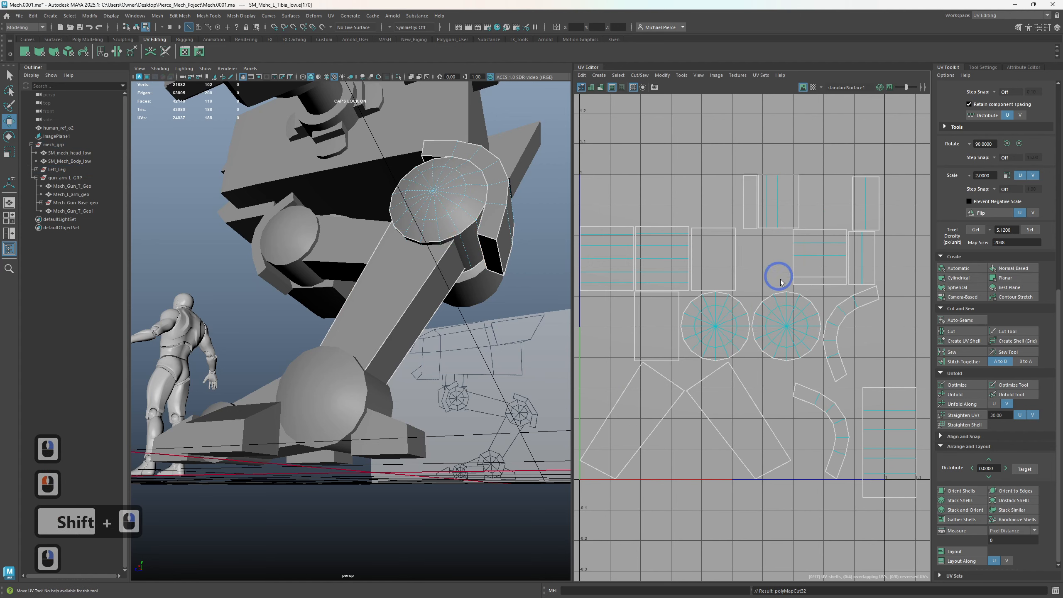
{"action": "left_click", "coordinate": [799, 280]}
{"action": "left_click_drag", "start_coordinate": [817, 282], "coordinate": [835, 503]}
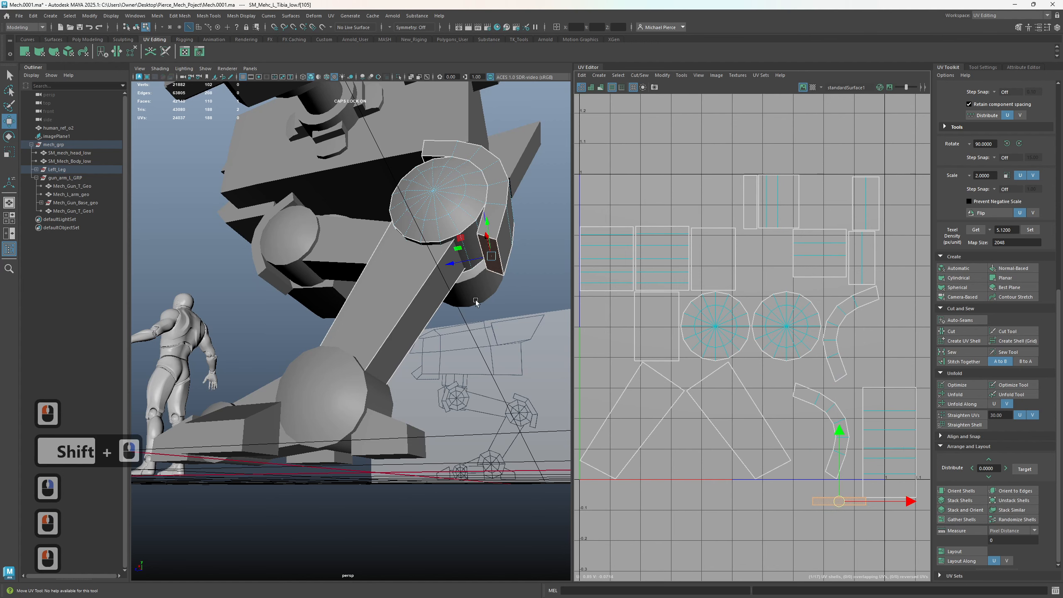
- Move the knee guard's narrow upper end shell below the other end shell and rotate it 90 degrees
{"action": "left_click_drag", "start_coordinate": [443, 213], "coordinate": [511, 283], "text": "alt"}
{"action": "left_click", "coordinate": [509, 277]}
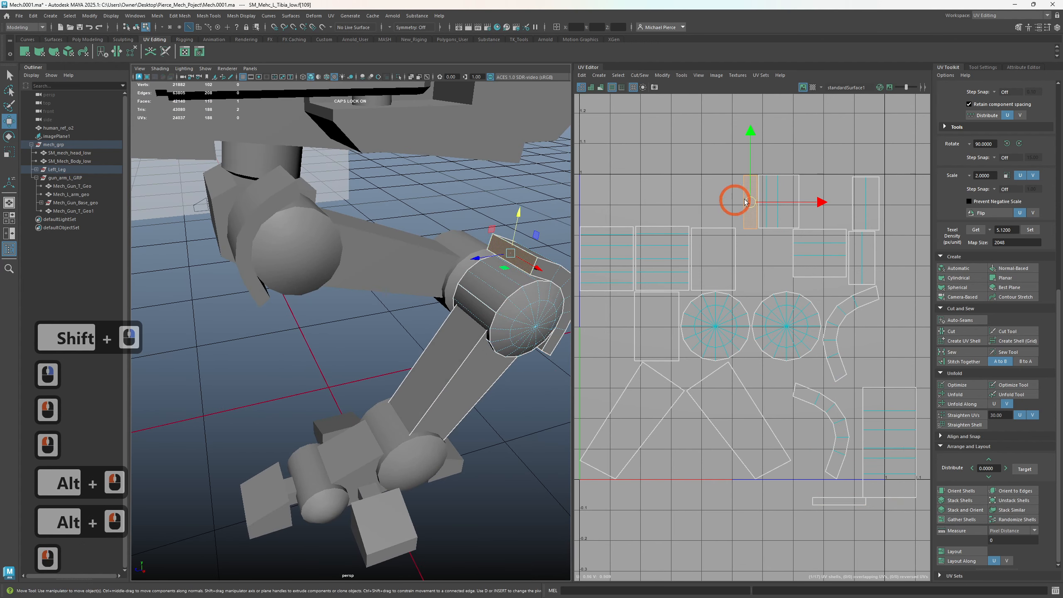
{"action": "left_click_drag", "start_coordinate": [739, 203], "coordinate": [829, 517]}
{"action": "left_click", "coordinate": [1018, 144]}
- Move and sew the two inner knee guard strip shells together along their shared edge
{"action": "left_click", "coordinate": [825, 245]}
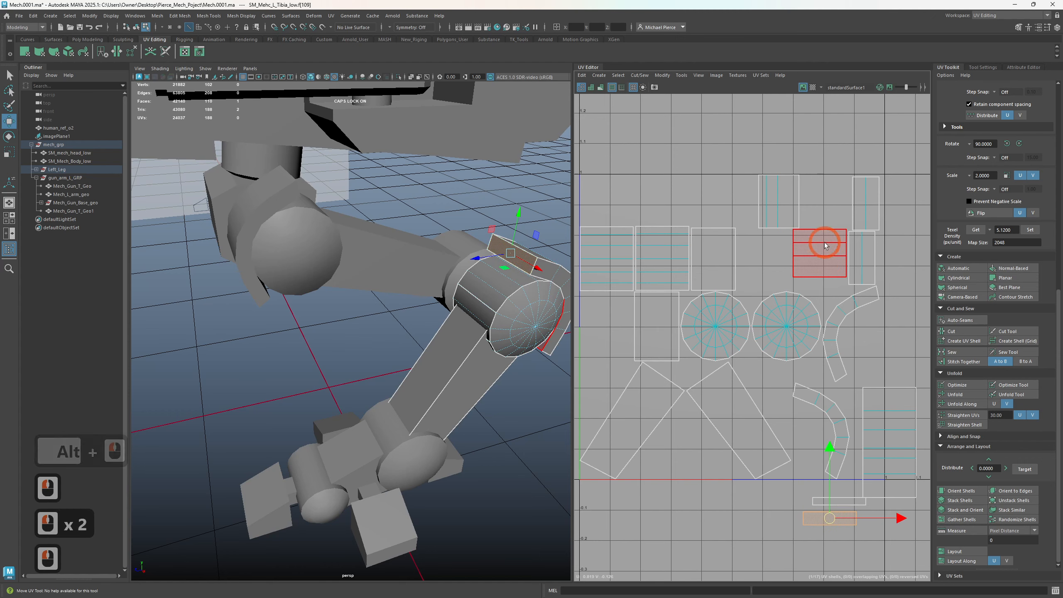
{"action": "left_click_drag", "start_coordinate": [422, 275], "coordinate": [439, 279], "text": "alt"}
{"action": "left_click_drag", "start_coordinate": [424, 251], "coordinate": [527, 226], "text": "alt"}
{"action": "left_click", "coordinate": [775, 200], "text": "shift"}
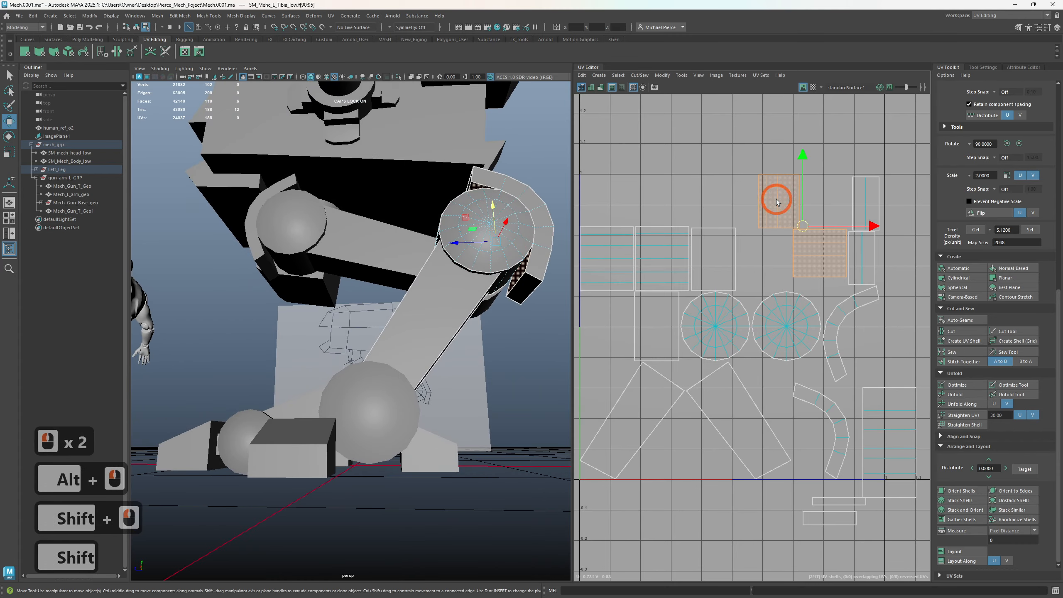
{"action": "right_click_drag", "start_coordinate": [777, 216], "coordinate": [818, 220]}
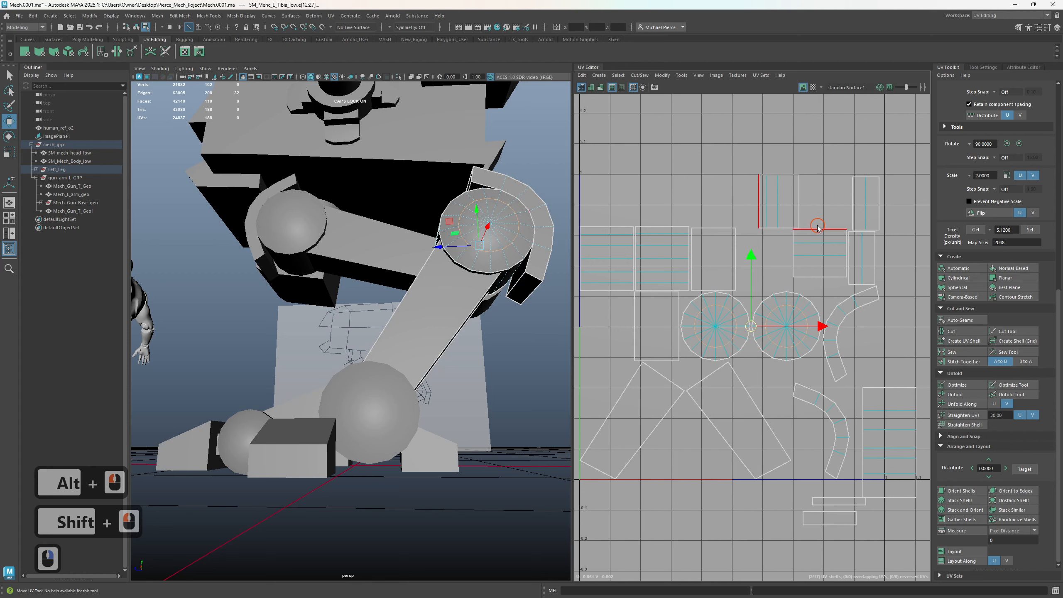
{"action": "left_click", "coordinate": [758, 221]}
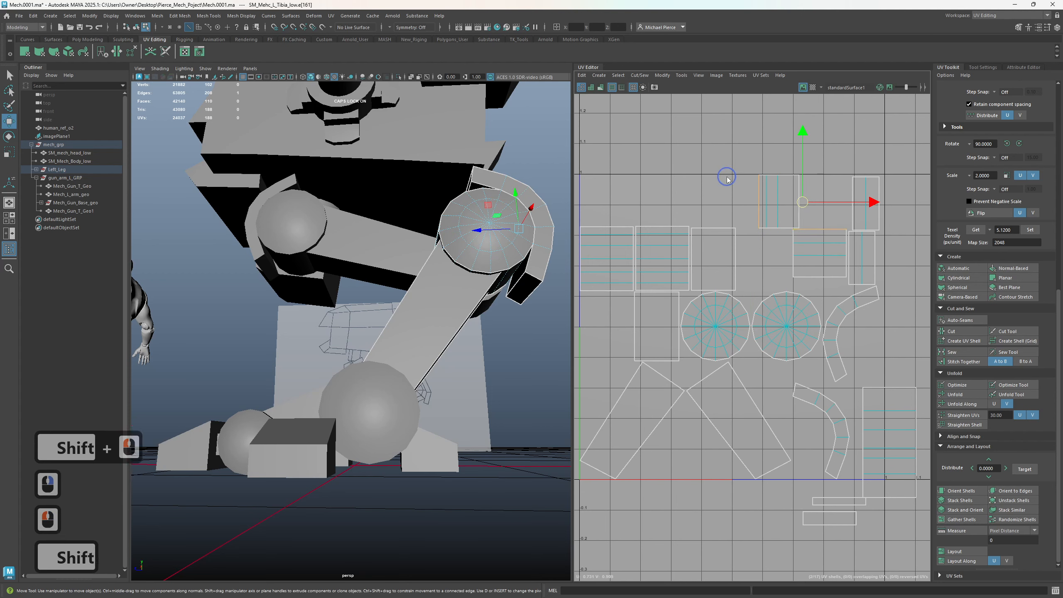
{"action": "right_click_drag", "start_coordinate": [727, 176], "coordinate": [722, 203], "text": "shift"}
- Rotate the joined inner knee guard shell 90 degrees, then straighten its UVs and unfold it along V
{"action": "right_click_drag", "start_coordinate": [806, 223], "coordinate": [779, 203]}
{"action": "left_click", "coordinate": [789, 213]}
{"action": "left_click", "coordinate": [1007, 144]}
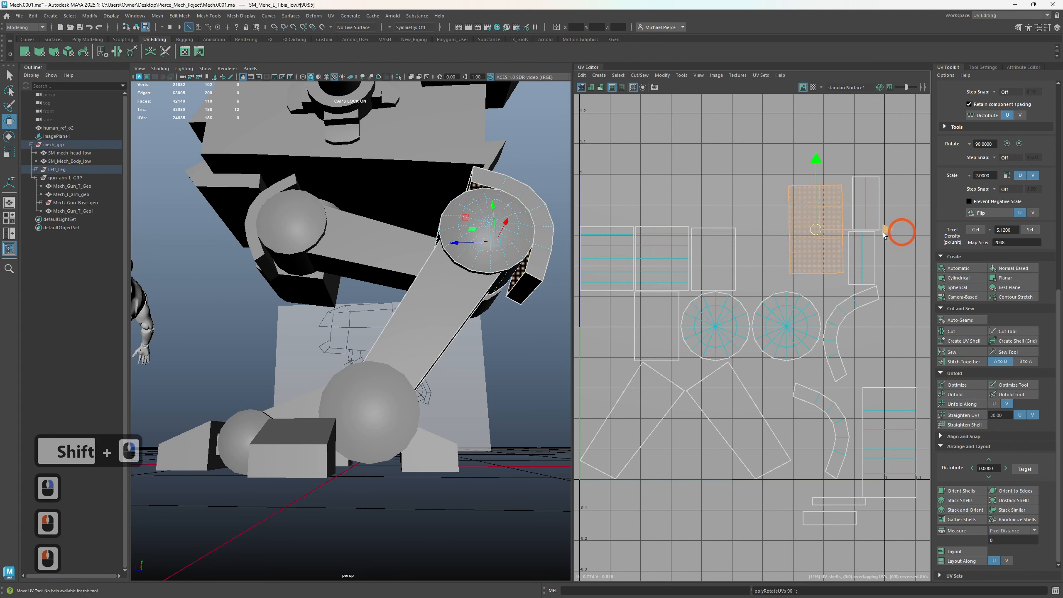
{"action": "left_click", "coordinate": [961, 405]}
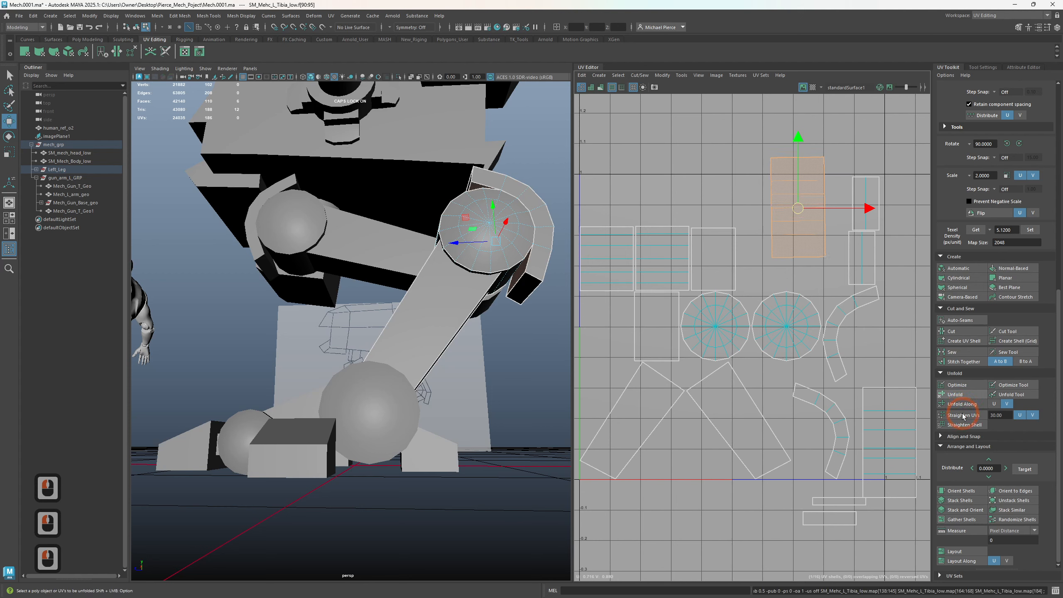
{"action": "left_click", "coordinate": [962, 416]}
{"action": "left_click", "coordinate": [960, 405]}
- Move the outer knee guard shell beside the inner knee guard shell
{"action": "left_click", "coordinate": [889, 439]}
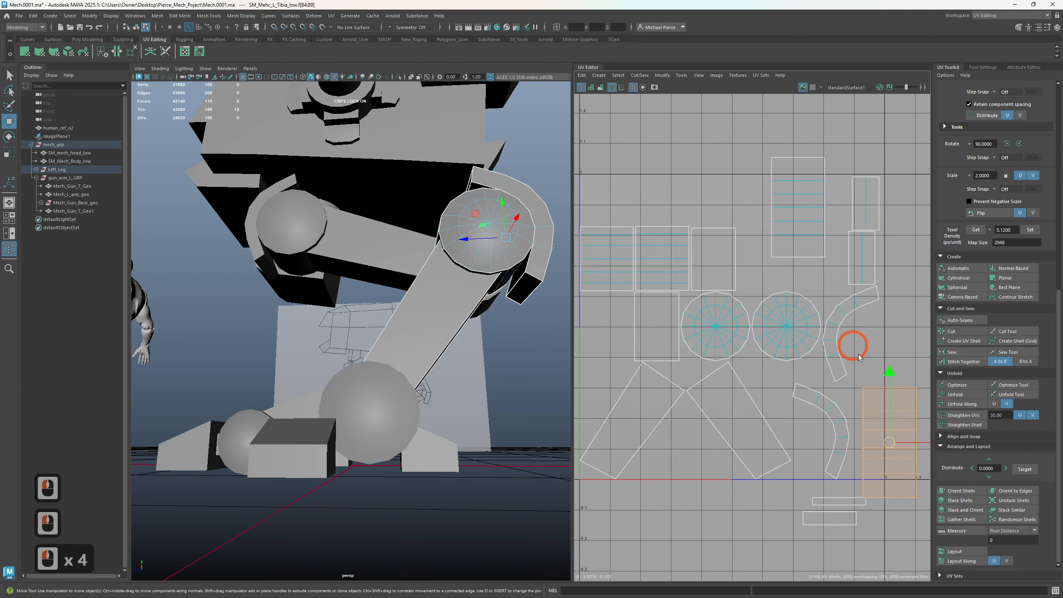
{"action": "left_click_drag", "start_coordinate": [894, 437], "coordinate": [744, 184]}
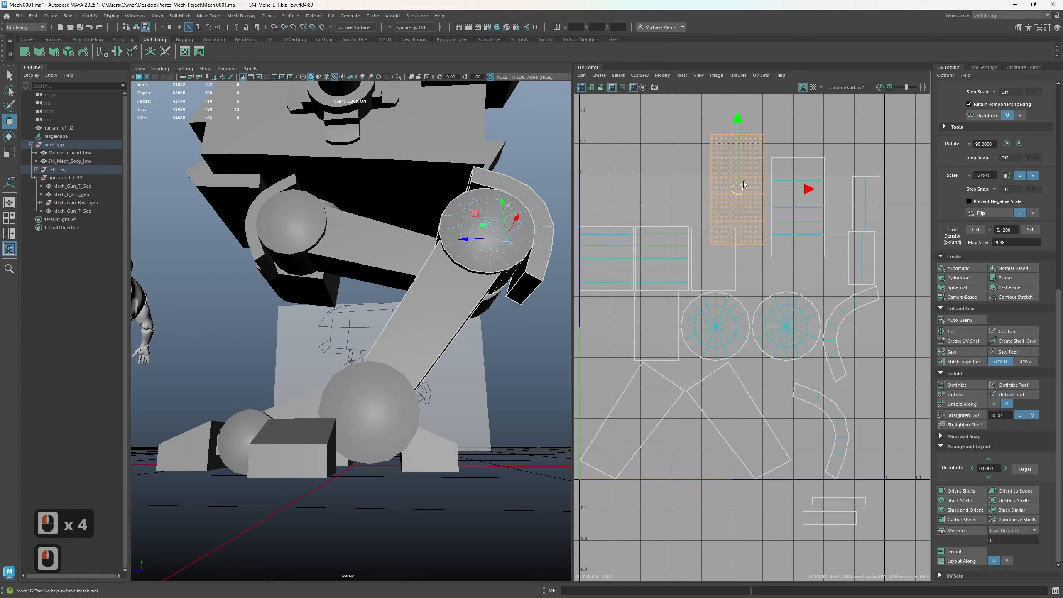
- Move and sew the knee cylinder's side pieces end to end into one long striped shell
{"action": "left_click", "coordinate": [867, 251]}
{"action": "left_click_drag", "start_coordinate": [548, 298], "coordinate": [501, 298], "text": "alt"}
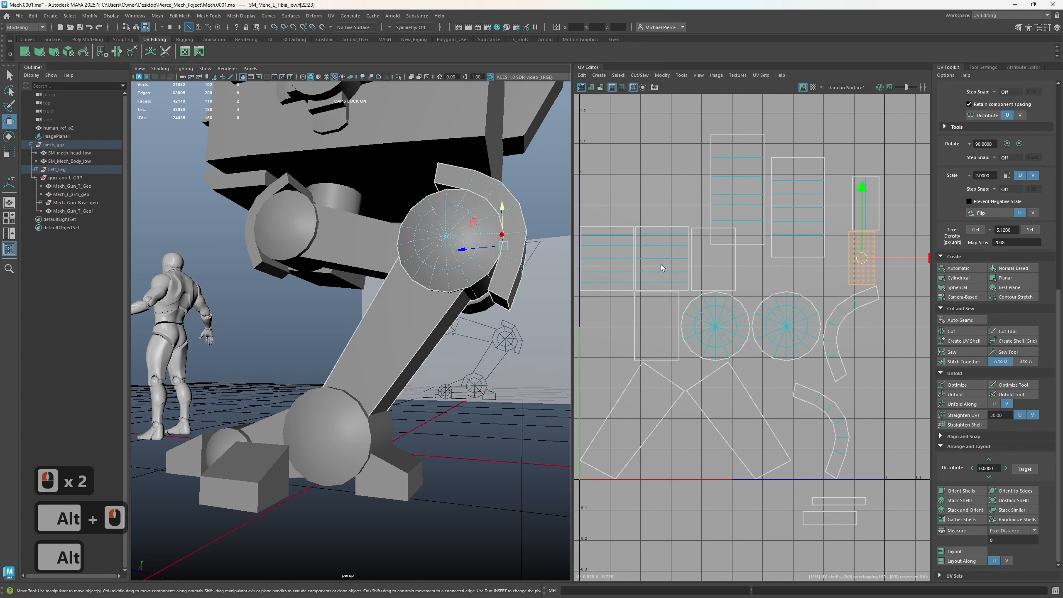
{"action": "middle_click_drag", "start_coordinate": [633, 199], "coordinate": [655, 239], "text": "alt"}
{"action": "right_click_drag", "start_coordinate": [657, 240], "coordinate": [629, 227]}
{"action": "left_click", "coordinate": [626, 266]}
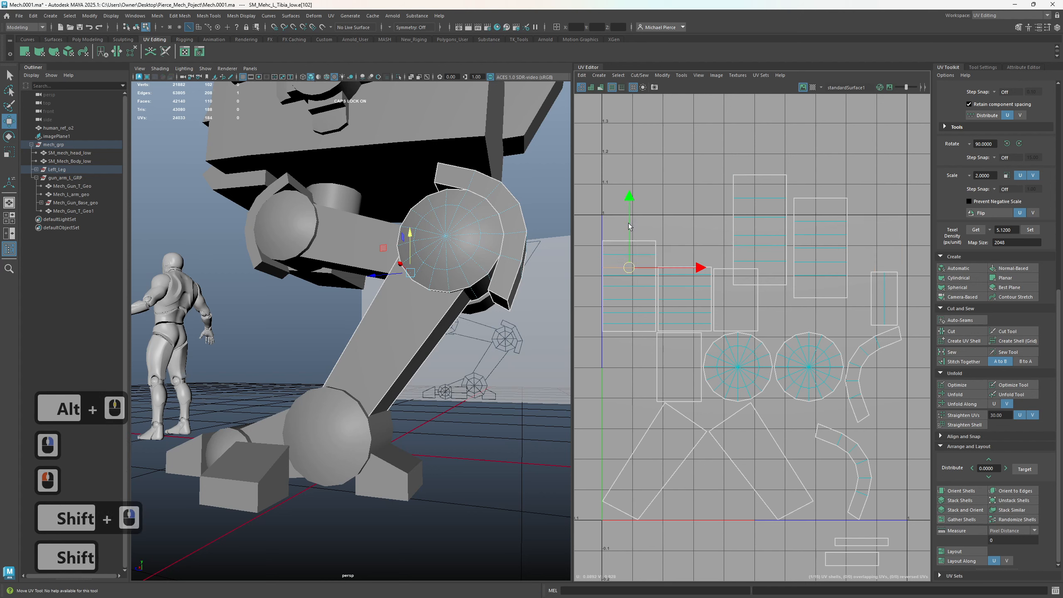
{"action": "right_click_drag", "start_coordinate": [655, 185], "coordinate": [656, 214], "text": "shift"}
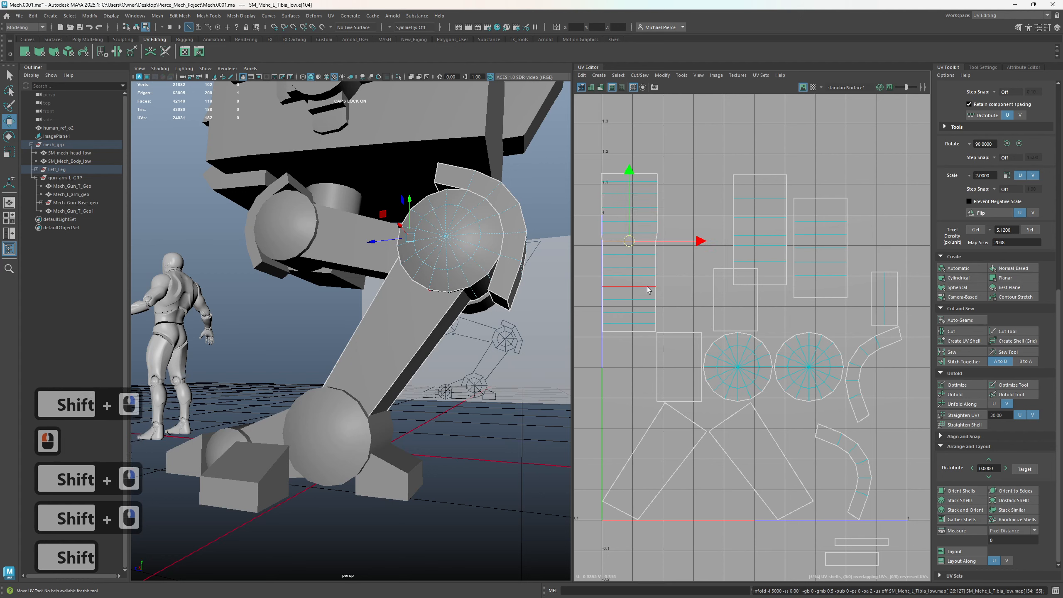
{"action": "left_click", "coordinate": [633, 334]}
{"action": "right_click_drag", "start_coordinate": [633, 334], "coordinate": [642, 358], "text": "shift"}
{"action": "left_click", "coordinate": [635, 173]}
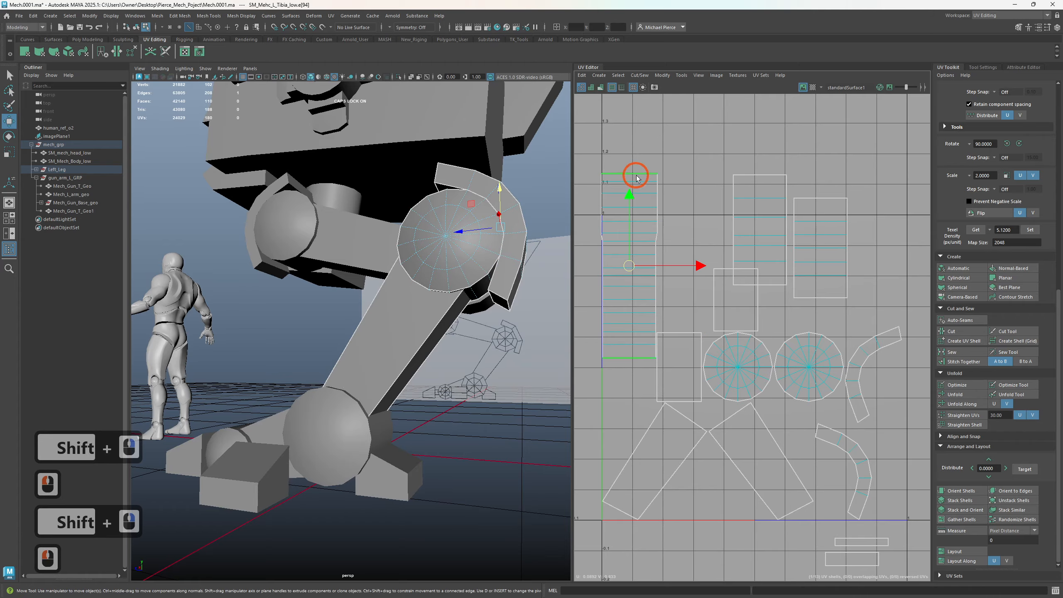
- Straighten the UVs of the long knee cylinder shell and unfold it along V
{"action": "left_click_drag", "start_coordinate": [527, 279], "coordinate": [480, 303], "text": "alt"}
{"action": "right_click_drag", "start_coordinate": [678, 237], "coordinate": [642, 230]}
{"action": "left_click", "coordinate": [637, 288]}
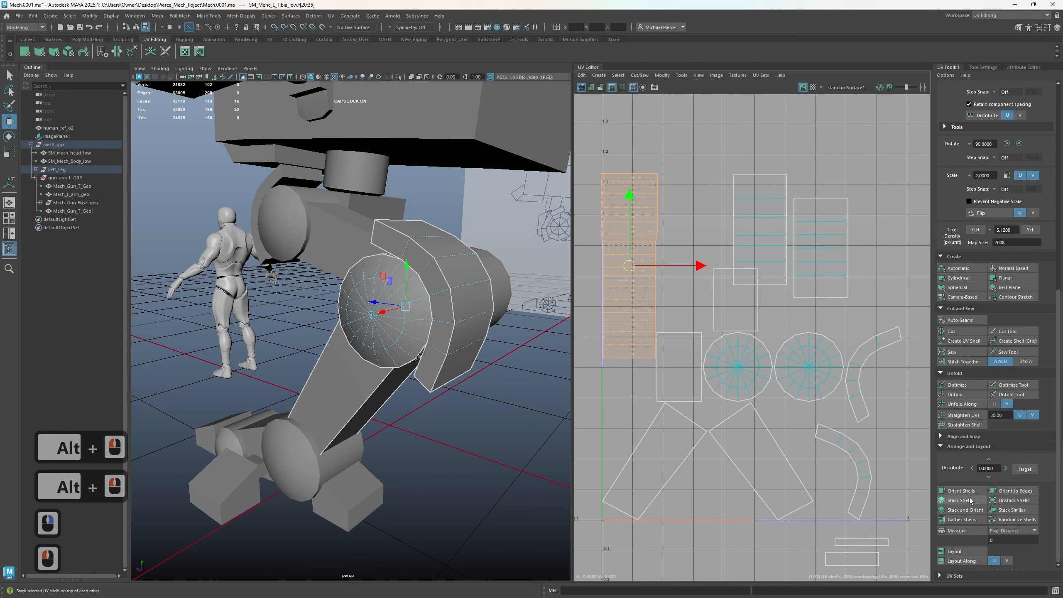
{"action": "left_click", "coordinate": [955, 416]}
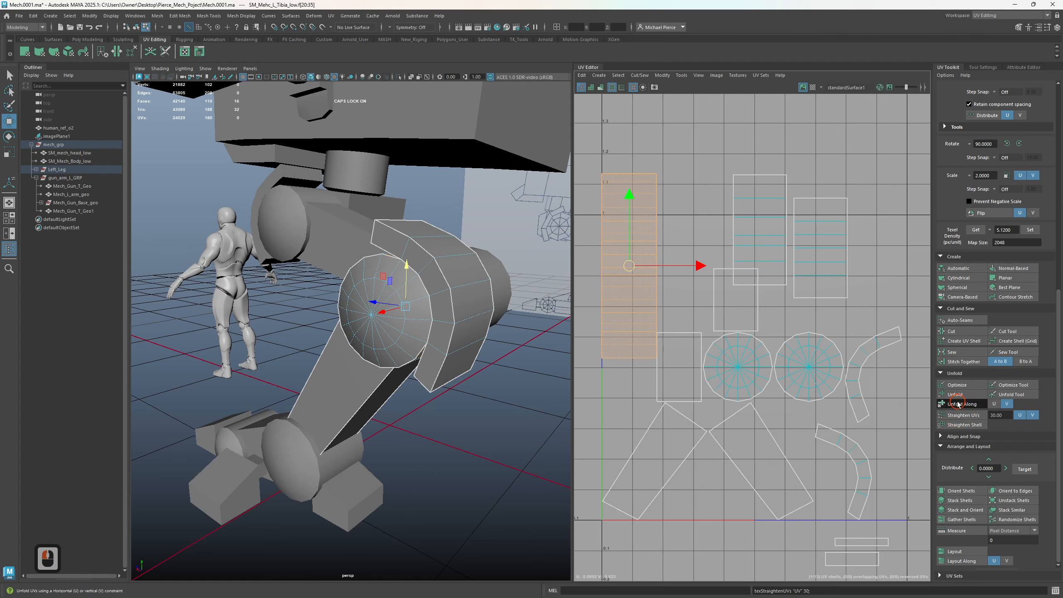
{"action": "left_click", "coordinate": [697, 310]}
- Straighten the UVs of the slanted shin shell nearer the lower curved guard shell
{"action": "left_click", "coordinate": [656, 456]}
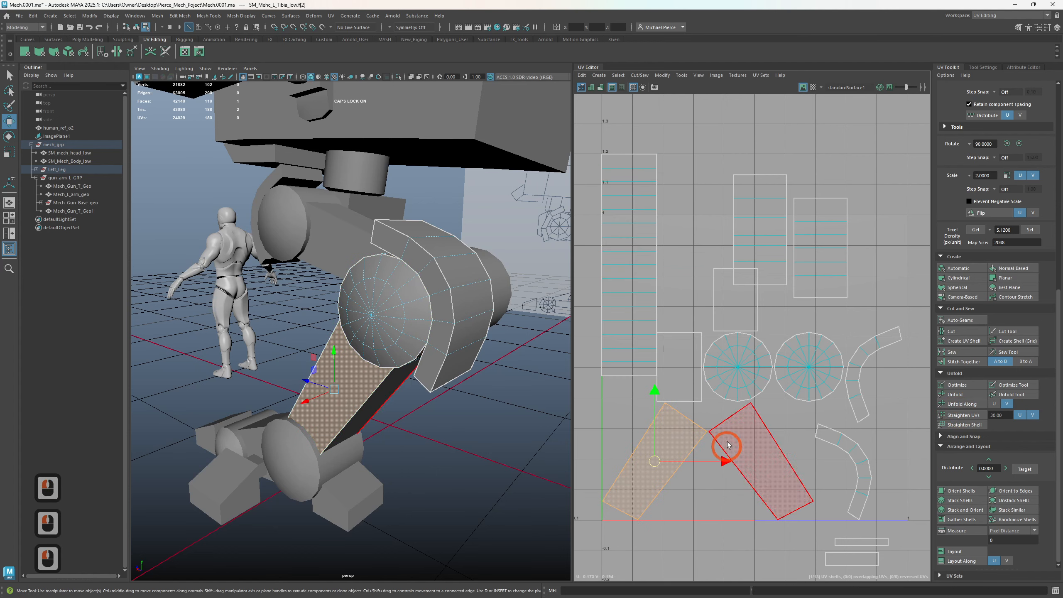
{"action": "key", "text": "e"}
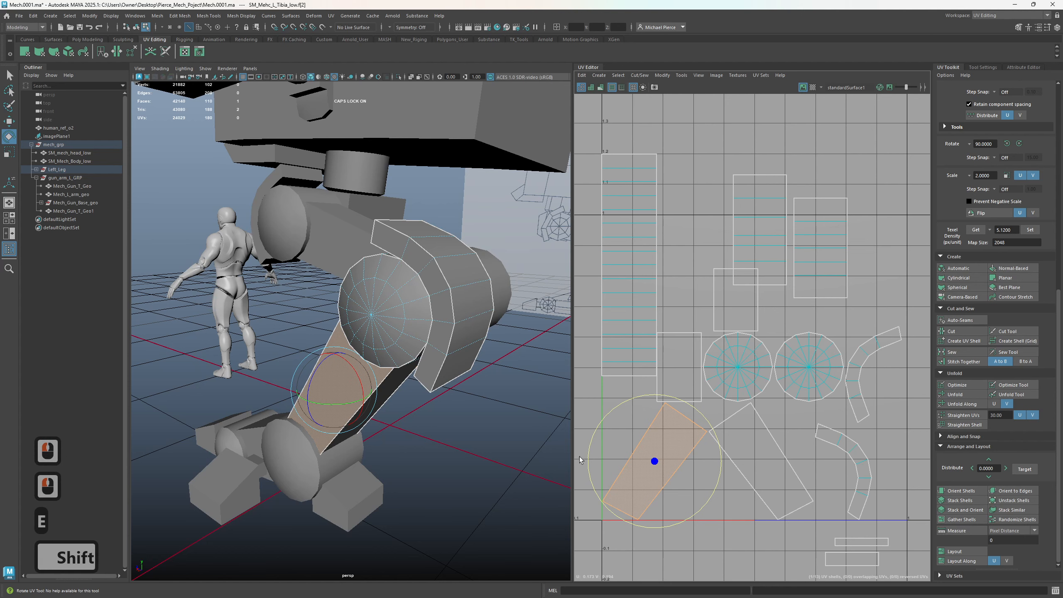
{"action": "left_click", "coordinate": [778, 486], "text": "shift"}
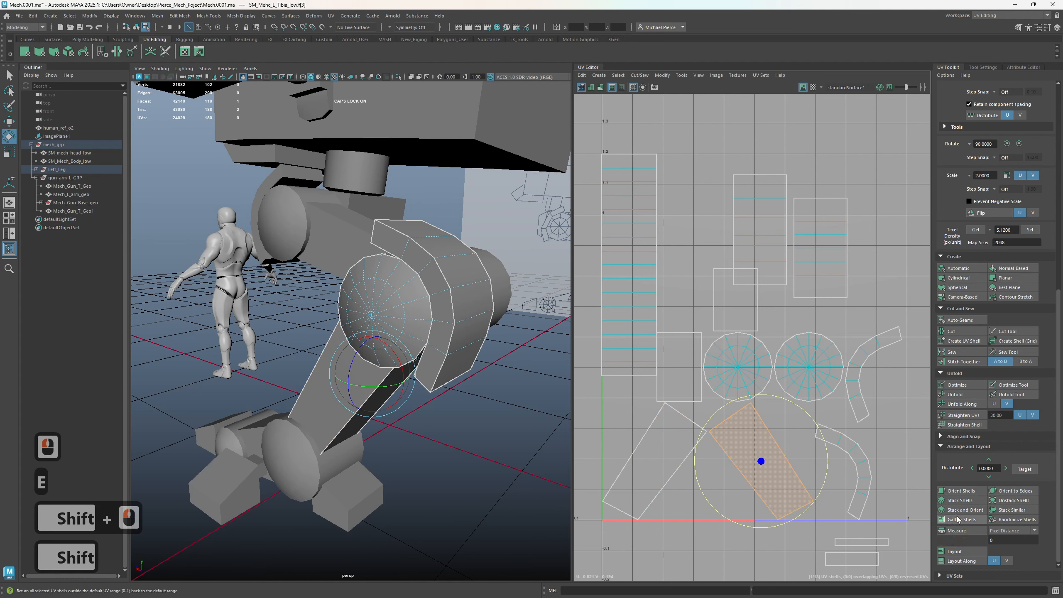
{"action": "left_click", "coordinate": [950, 415]}
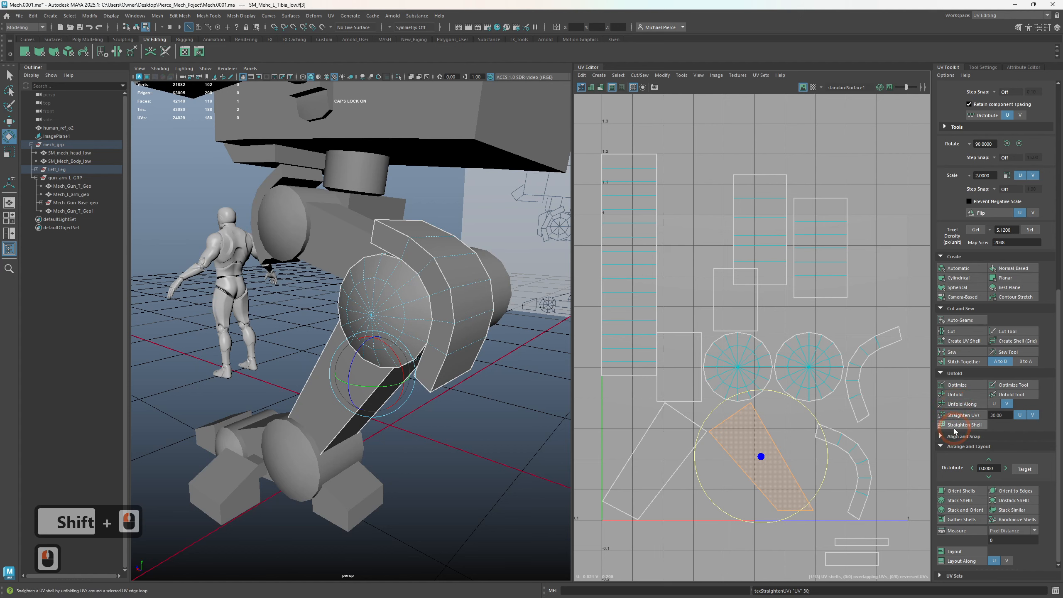
- Rotate both slanted shin shells until they stand roughly upright
{"action": "left_click", "coordinate": [698, 481]}
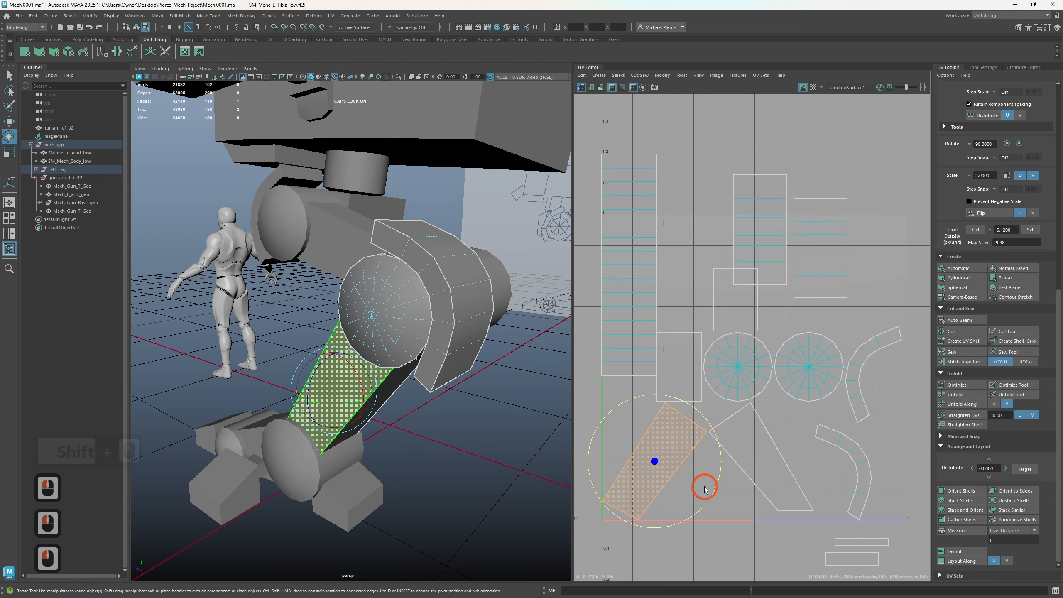
{"action": "left_click_drag", "start_coordinate": [702, 504], "coordinate": [725, 460]}
{"action": "double_click", "coordinate": [768, 488]}
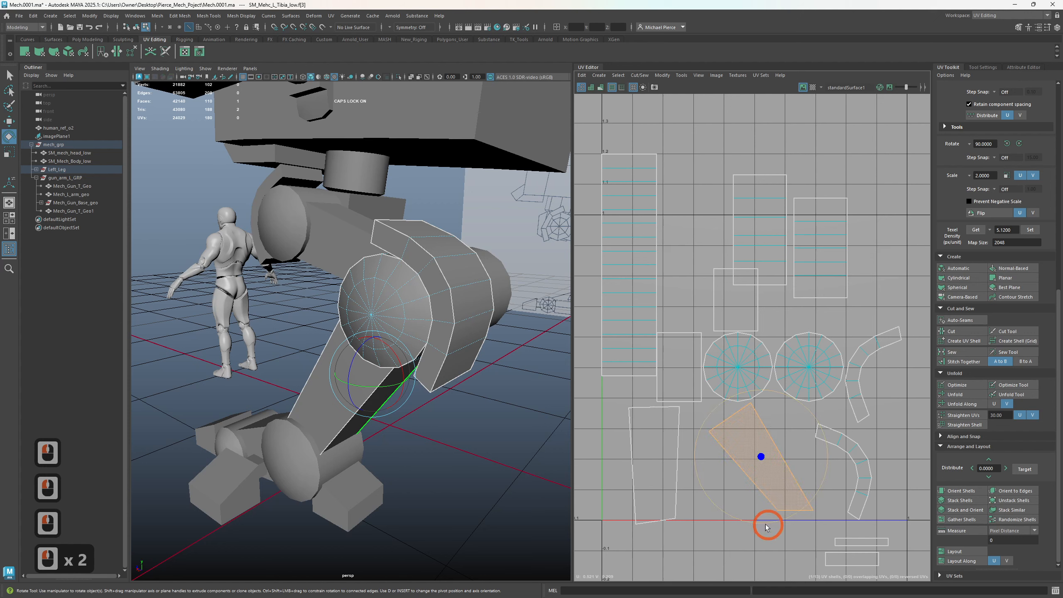
{"action": "left_click_drag", "start_coordinate": [766, 523], "coordinate": [681, 506]}
{"action": "left_click_drag", "start_coordinate": [770, 522], "coordinate": [792, 523]}
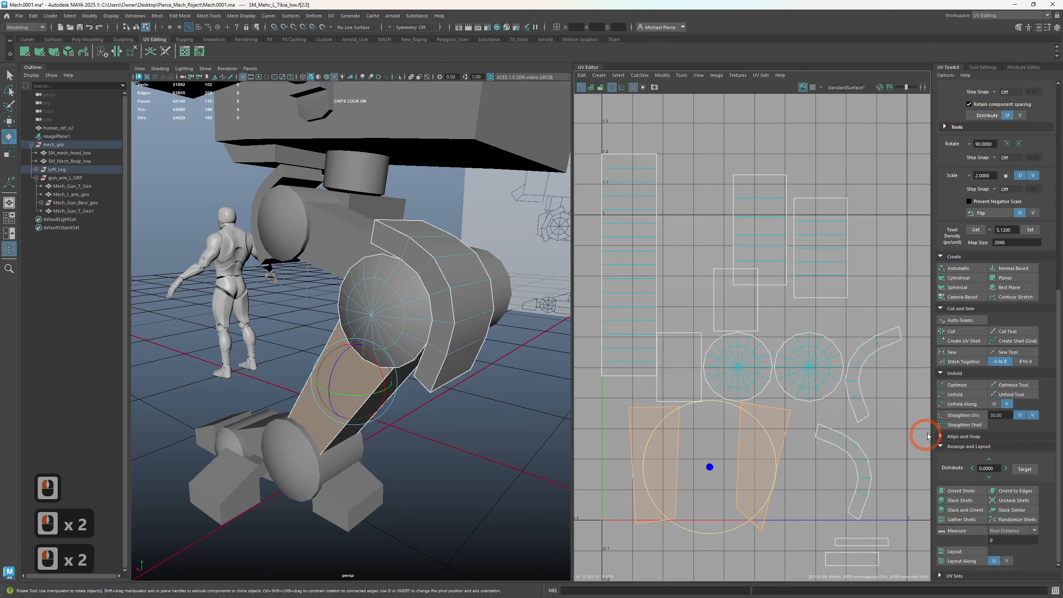
- Straighten the UVs of both upright shin shells and unfold them along V, repeating until they are square
{"action": "left_click", "coordinate": [967, 416]}
{"action": "left_click", "coordinate": [956, 404]}
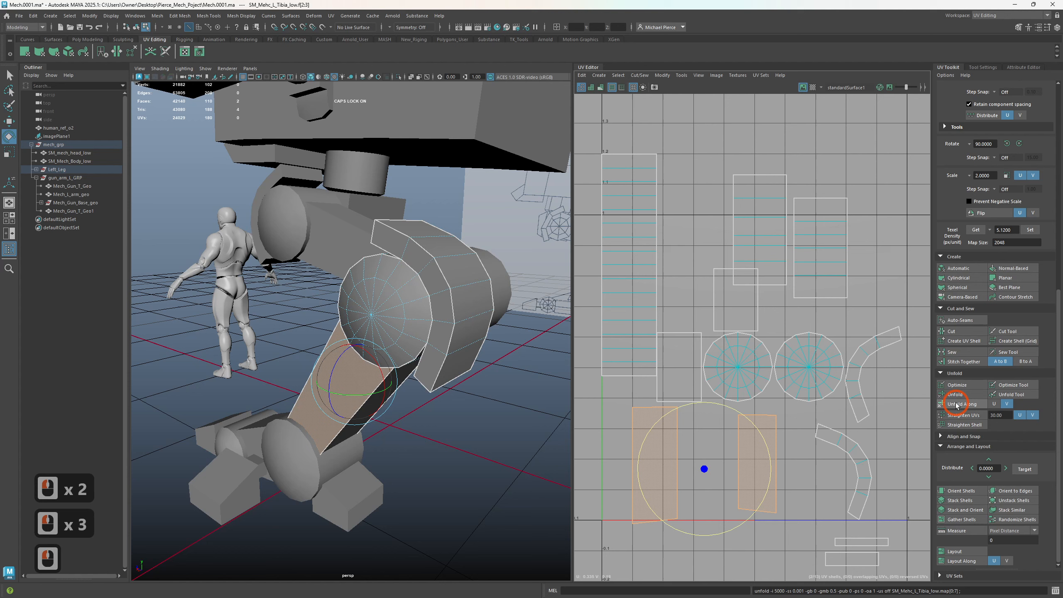
{"action": "left_click", "coordinate": [956, 415]}
{"action": "left_click", "coordinate": [949, 405]}
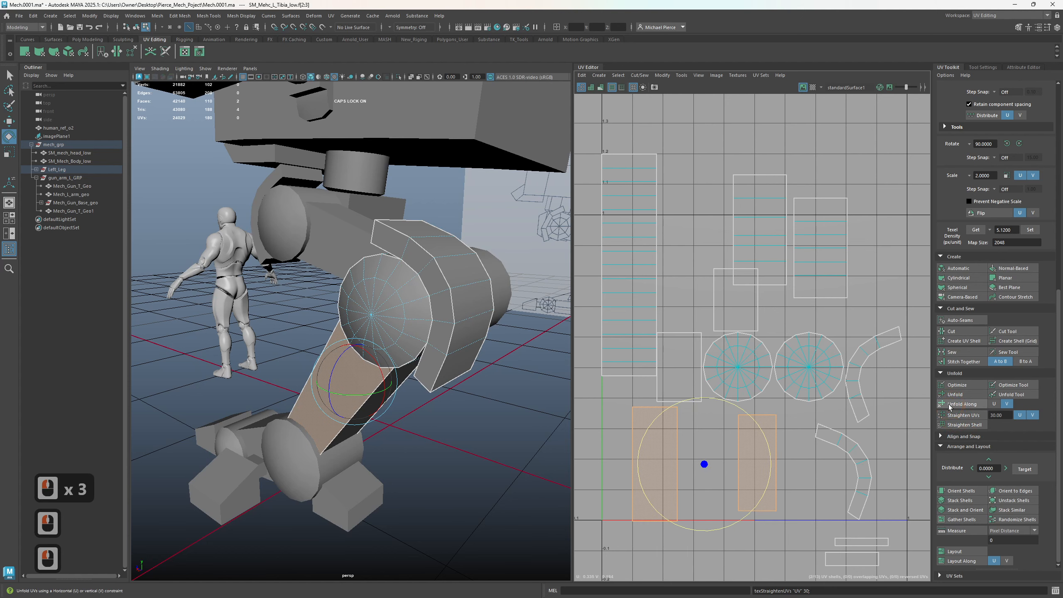
{"action": "middle_click_drag", "start_coordinate": [716, 500], "coordinate": [681, 510], "text": "alt"}
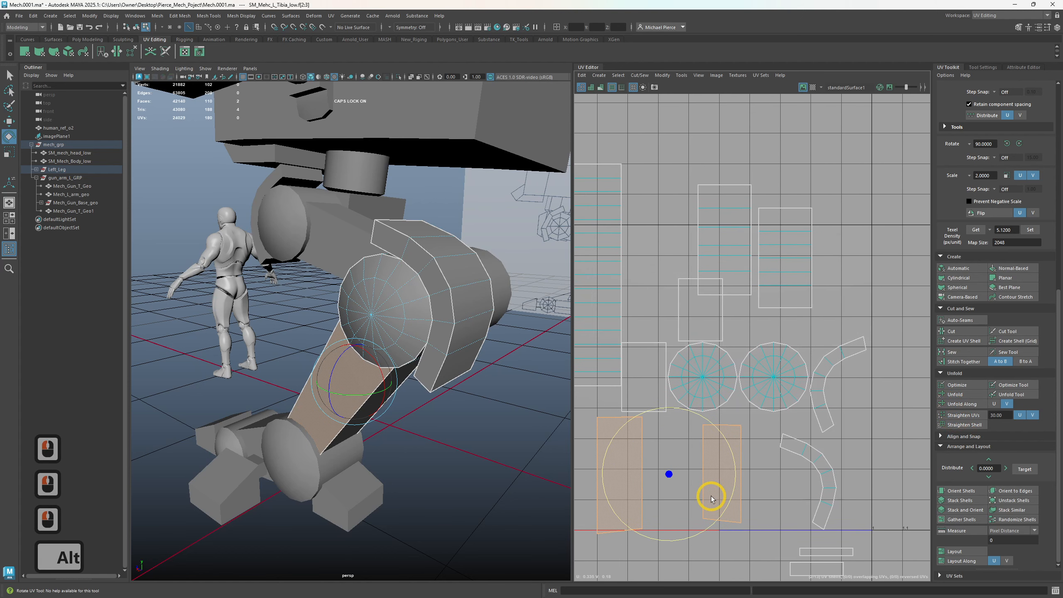
{"action": "left_click", "coordinate": [699, 307]}
{"action": "left_click_drag", "start_coordinate": [651, 305], "coordinate": [731, 394], "text": "shift"}
{"action": "middle_click_drag", "start_coordinate": [707, 397], "coordinate": [682, 400]}
{"action": "scroll", "coordinate": [683, 399], "scroll_direction": "down", "scroll_amount": 2}
{"action": "key", "text": "ctrl+z"}
{"action": "left_click", "coordinate": [823, 220]}
{"action": "scroll", "coordinate": [814, 238], "scroll_direction": "down", "scroll_amount": 3}
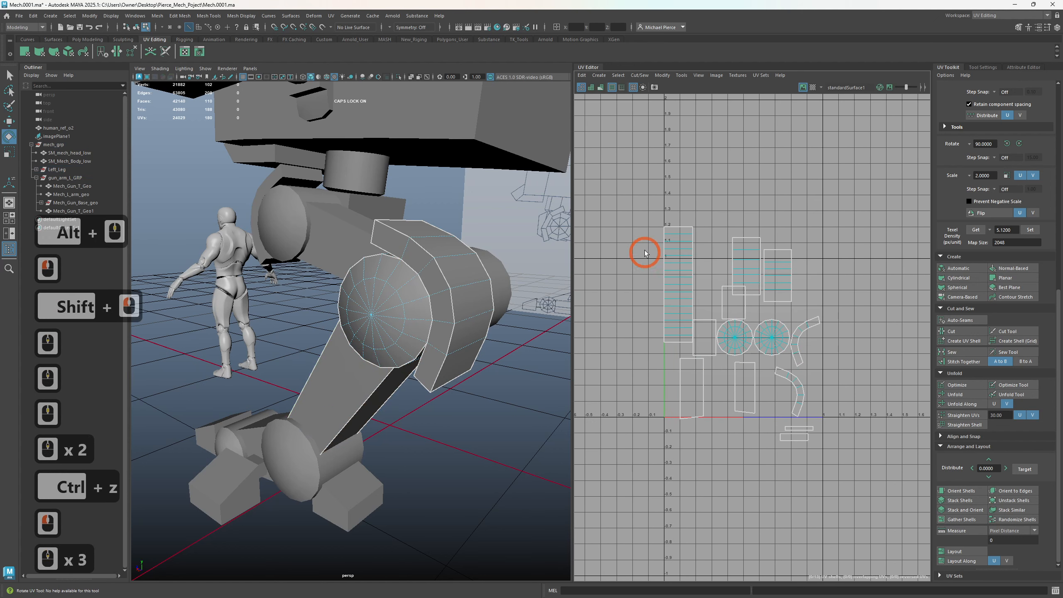
- Unfold all of the left tibia's UV shells together
{"action": "left_click_drag", "start_coordinate": [644, 252], "coordinate": [918, 463]}
{"action": "scroll", "coordinate": [913, 415], "scroll_direction": "up", "scroll_amount": 1}
{"action": "left_click", "coordinate": [955, 394]}
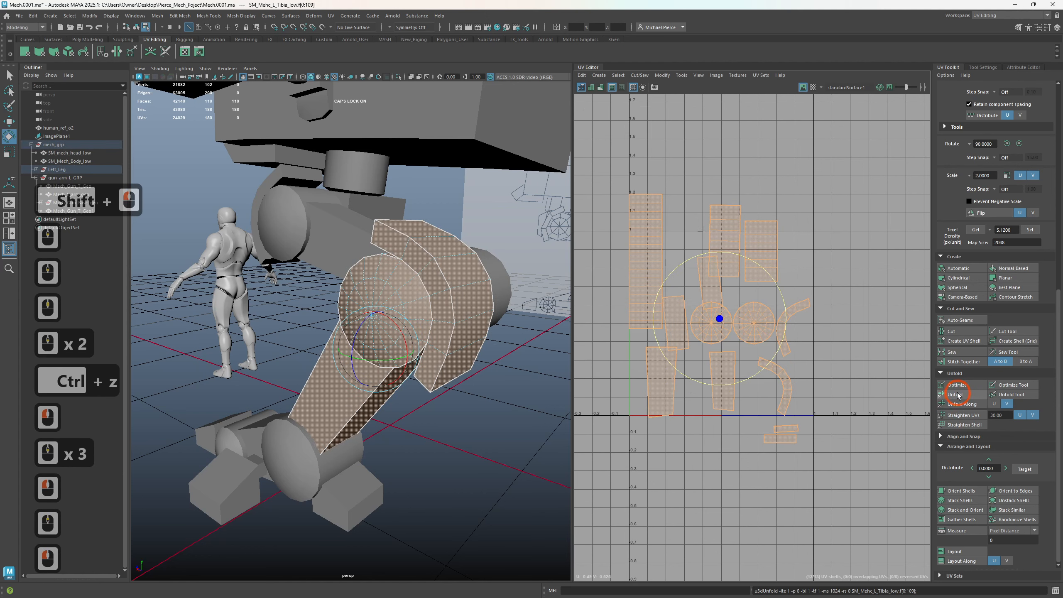
- Try to straighten the UVs of all the tibia shells at once, and undo it
{"action": "scroll", "coordinate": [760, 406], "scroll_direction": "up", "scroll_amount": 2}
{"action": "left_click", "coordinate": [978, 413]}
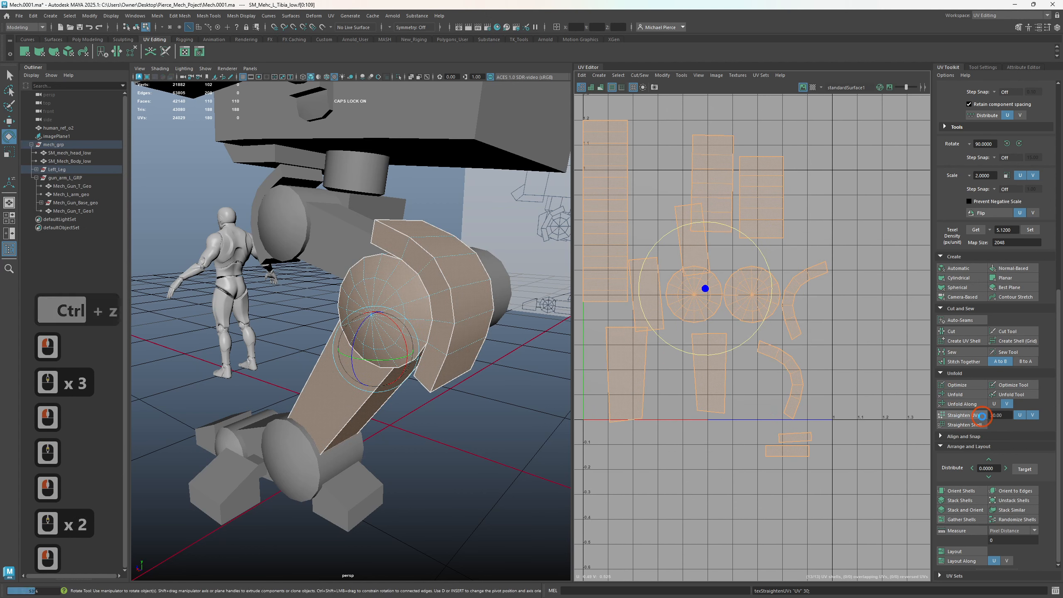
{"action": "key", "text": "ctrl+z"}
- Move the two tilted narrow shin shells down, clear of the circular and ribbed shells
{"action": "double_click", "coordinate": [683, 248]}
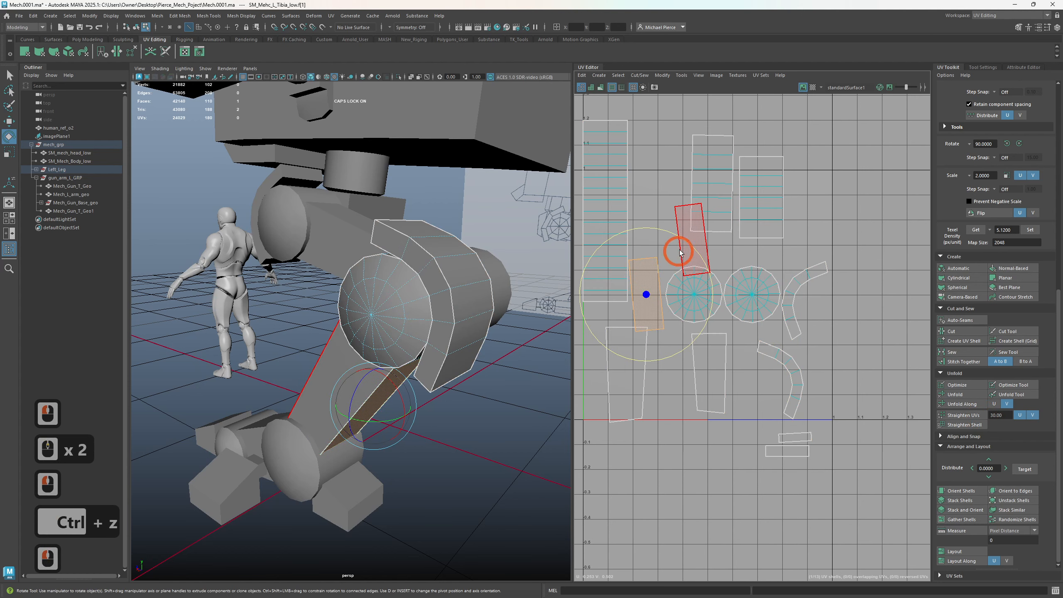
{"action": "left_click", "coordinate": [642, 294], "text": "shift"}
{"action": "key", "text": "w"}
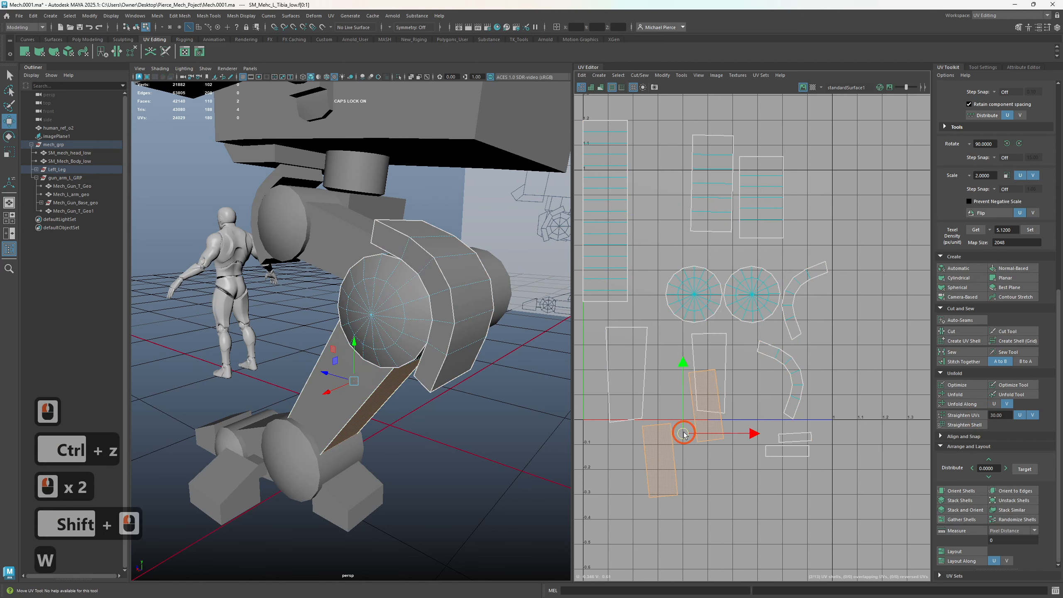
{"action": "left_click_drag", "start_coordinate": [683, 432], "coordinate": [681, 432]}
- Set the texel density of all the tibia's shells to 5.12 at a 2048 map size
{"action": "left_click_drag", "start_coordinate": [594, 357], "coordinate": [740, 487]}
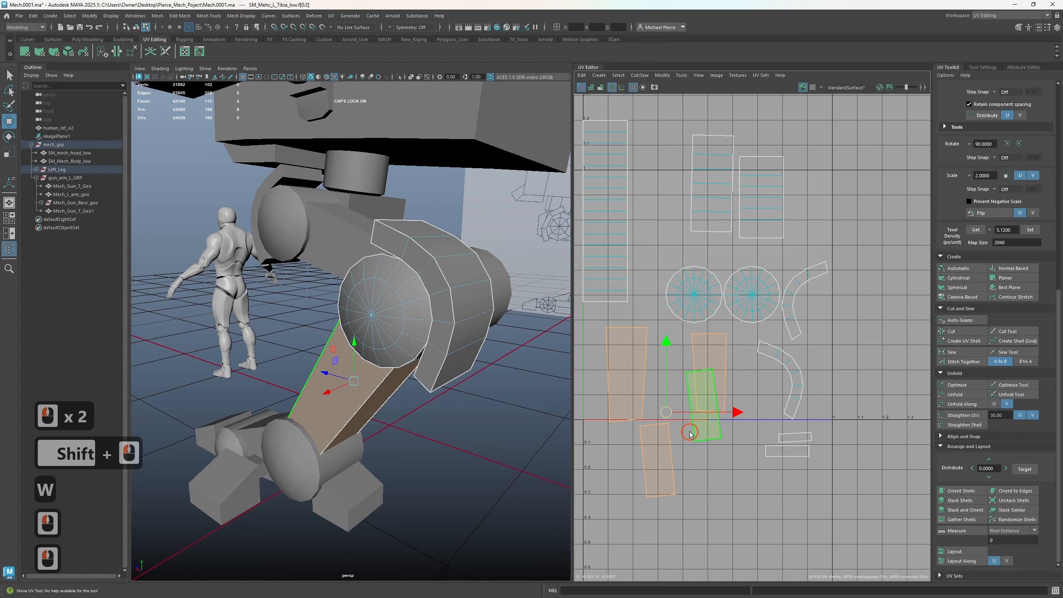
{"action": "double_click", "coordinate": [690, 434]}
{"action": "scroll", "coordinate": [686, 432], "scroll_direction": "down", "scroll_amount": 3}
{"action": "left_click_drag", "start_coordinate": [611, 251], "coordinate": [824, 460]}
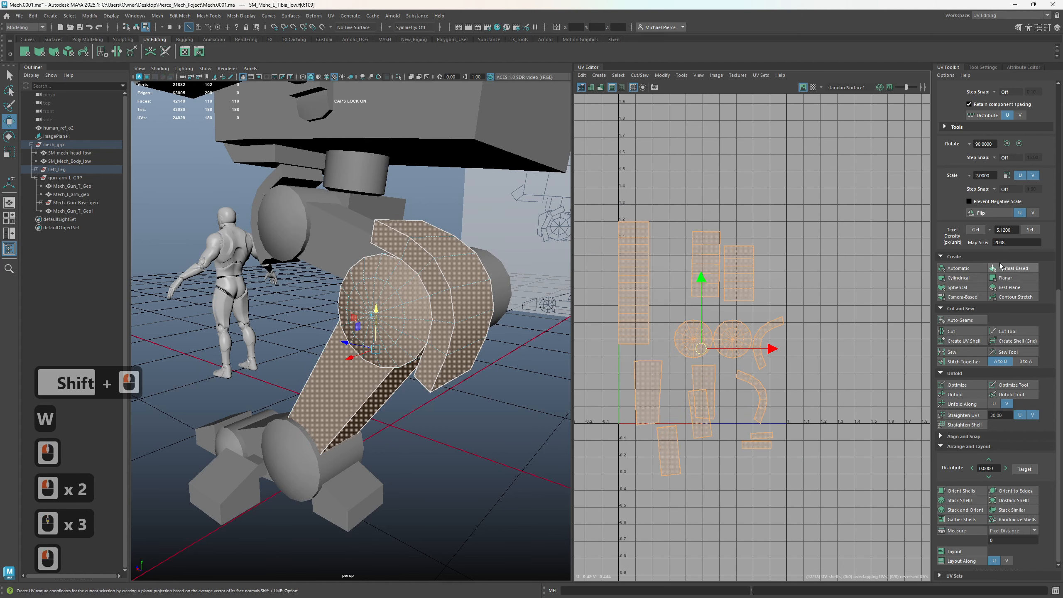
{"action": "left_click", "coordinate": [1030, 229]}
- Move the two narrow tilted shin shells up between the two wider shin shells
{"action": "scroll", "coordinate": [678, 365], "scroll_direction": "up", "scroll_amount": 2}
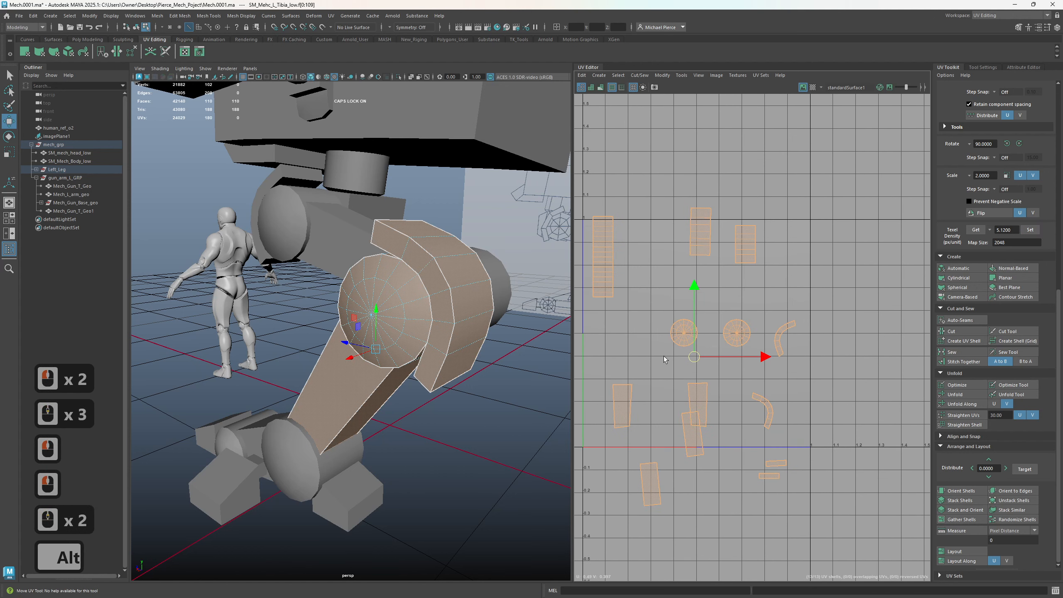
{"action": "middle_click_drag", "start_coordinate": [670, 359], "coordinate": [701, 371], "text": "alt"}
{"action": "left_click", "coordinate": [608, 285]}
{"action": "left_click", "coordinate": [708, 445]}
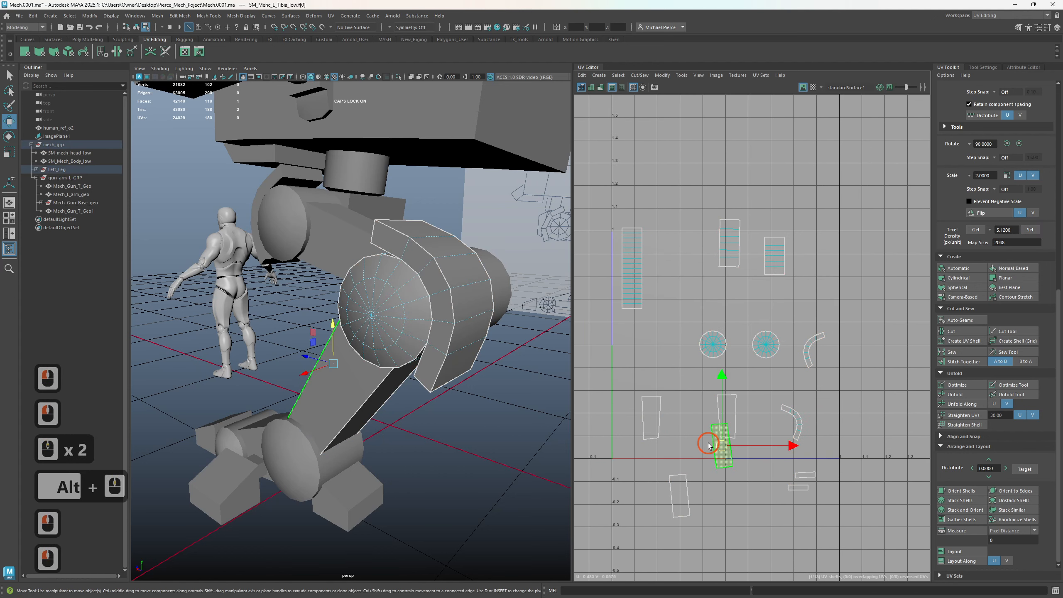
{"action": "left_click_drag", "start_coordinate": [721, 448], "coordinate": [703, 422]}
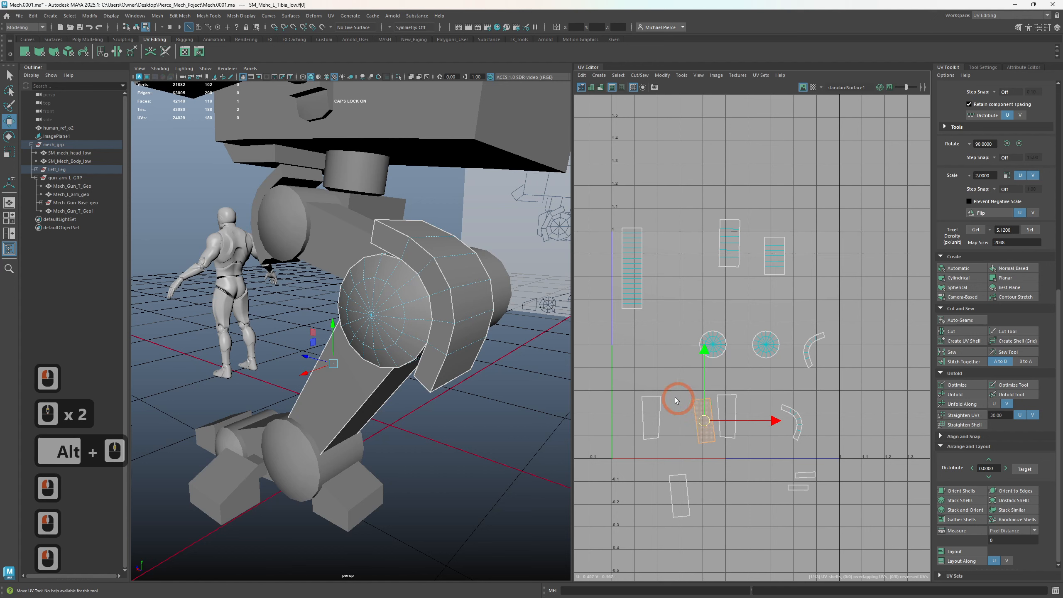
{"action": "left_click", "coordinate": [667, 488]}
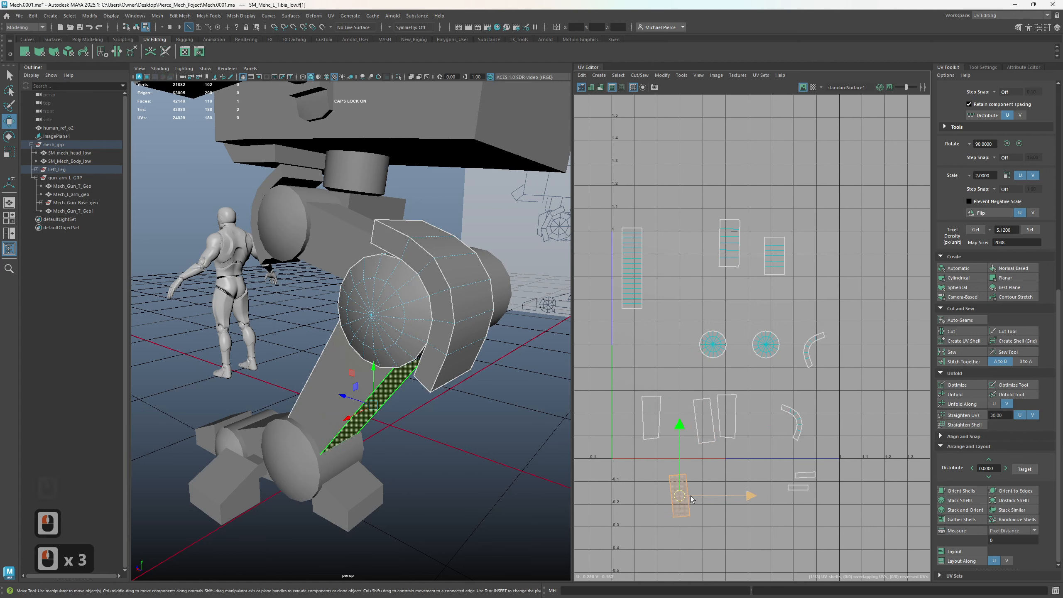
{"action": "key", "text": "e"}
{"action": "left_click_drag", "start_coordinate": [677, 424], "coordinate": [705, 429]}
- Straighten the UVs of both narrow tilted shin shells
{"action": "left_click", "coordinate": [733, 372]}
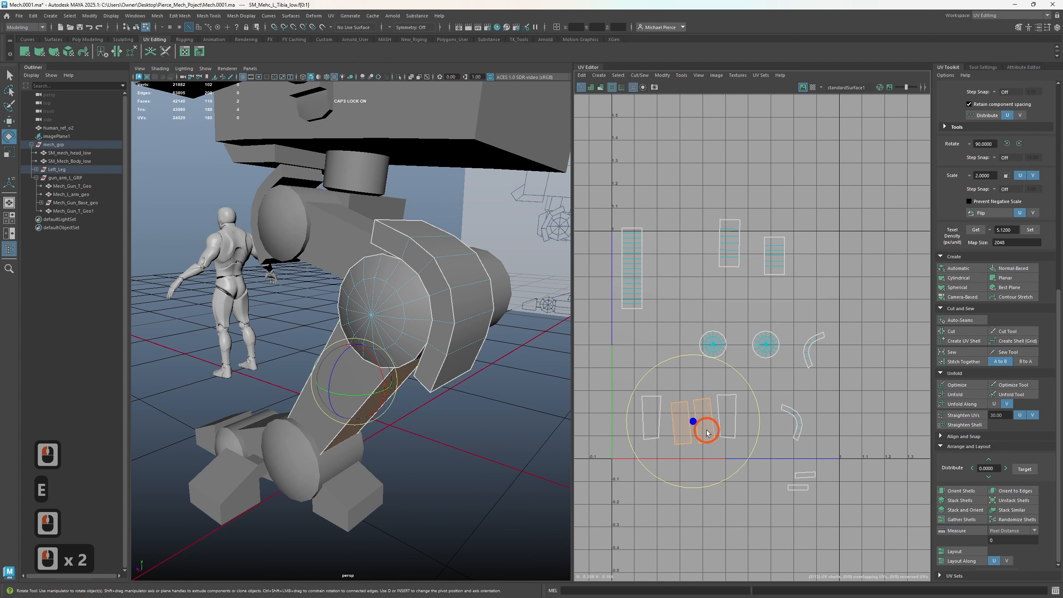
{"action": "left_click", "coordinate": [964, 415]}
{"action": "left_click", "coordinate": [964, 415]}
- Straighten the UVs of the two outer shin shells and unfold them along V
{"action": "left_click", "coordinate": [649, 403]}
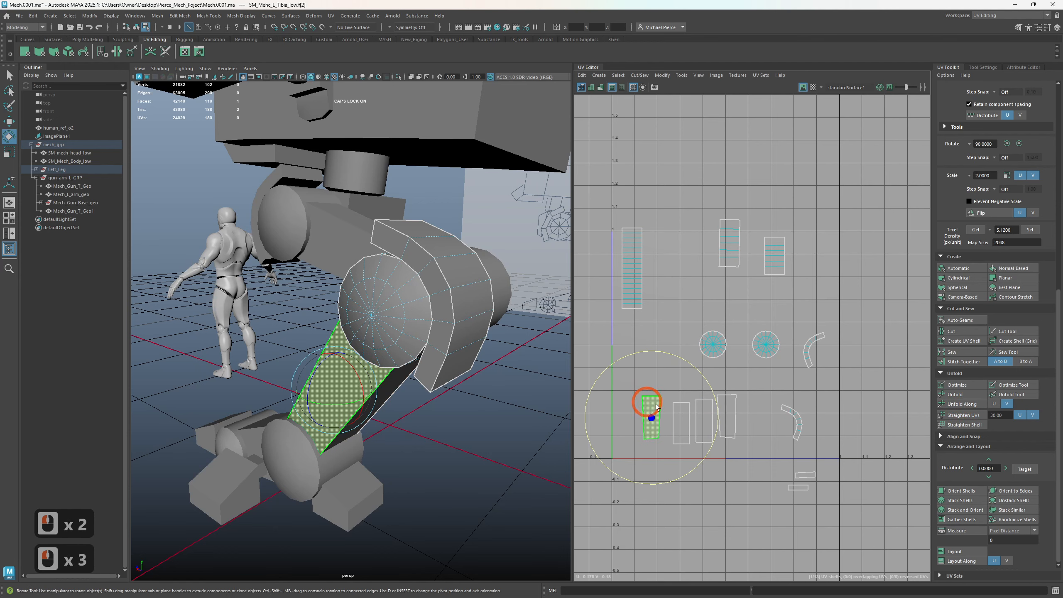
{"action": "left_click", "coordinate": [727, 415], "text": "shift"}
{"action": "left_click", "coordinate": [965, 415]}
{"action": "left_click", "coordinate": [964, 415]}
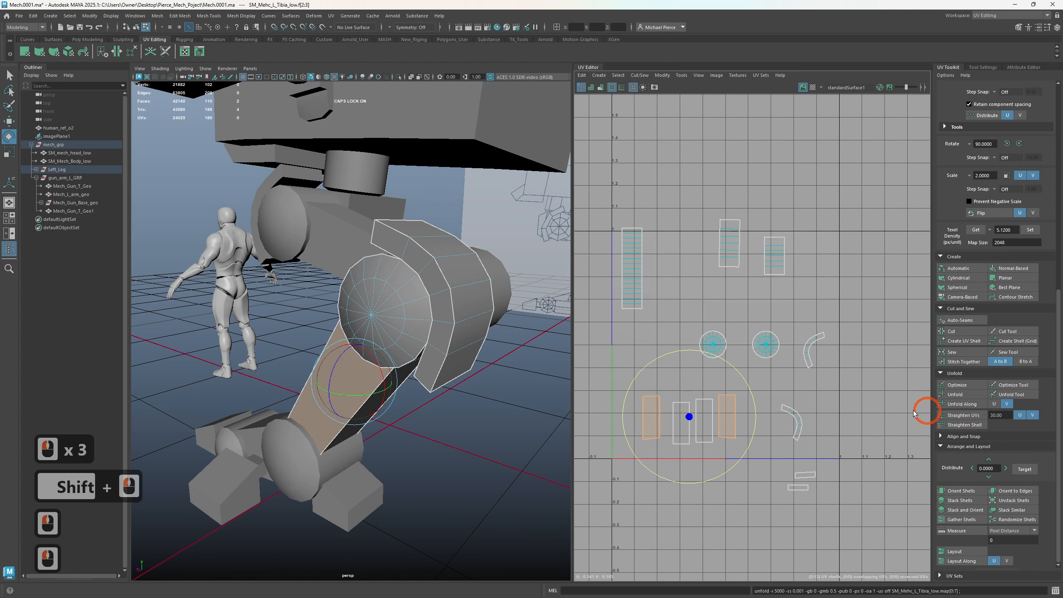
- Line up the four shin shells in a tight row by moving the two outer ones inward
{"action": "left_click", "coordinate": [647, 384]}
{"action": "left_click_drag", "start_coordinate": [758, 447], "coordinate": [757, 445]}
{"action": "scroll", "coordinate": [653, 416], "scroll_direction": "up", "scroll_amount": 2}
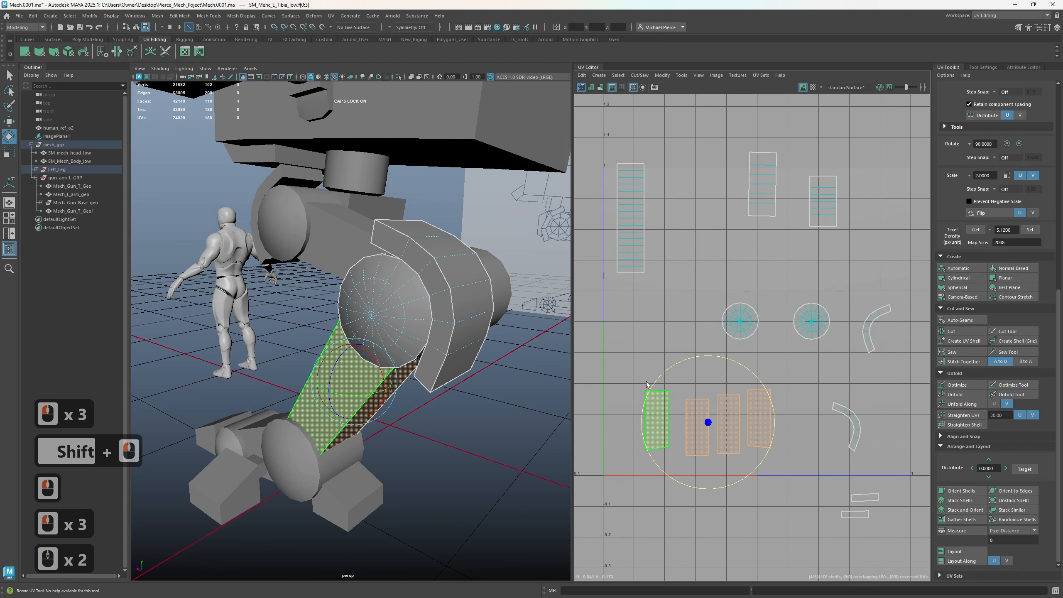
{"action": "double_click", "coordinate": [652, 419]}
{"action": "key", "text": "w"}
{"action": "left_click_drag", "start_coordinate": [665, 429], "coordinate": [666, 430]}
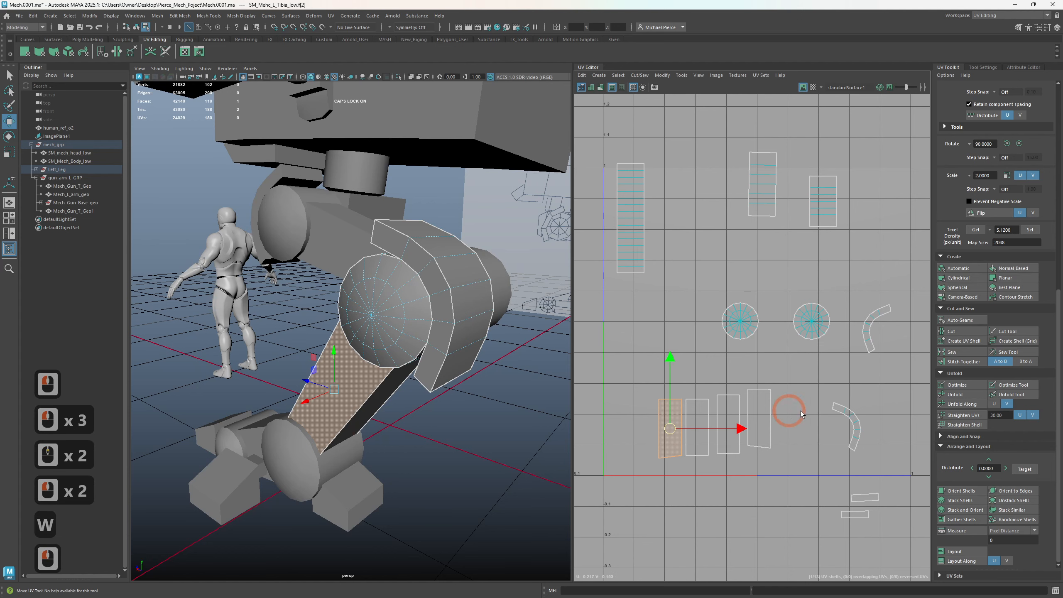
{"action": "left_click", "coordinate": [788, 410]}
{"action": "left_click", "coordinate": [763, 415]}
{"action": "left_click_drag", "start_coordinate": [762, 416], "coordinate": [757, 427]}
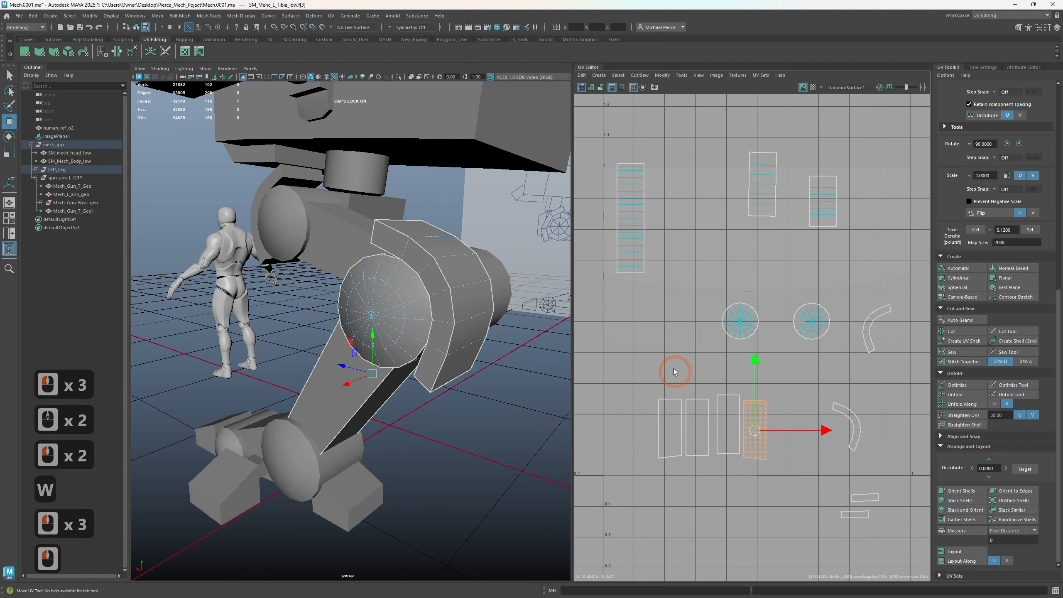
- Straighten the UVs of the two thin strip shells and move them beside the row of shin shells
{"action": "middle_click_drag", "start_coordinate": [714, 384], "coordinate": [705, 404], "text": "alt"}
{"action": "left_click", "coordinate": [855, 518]}
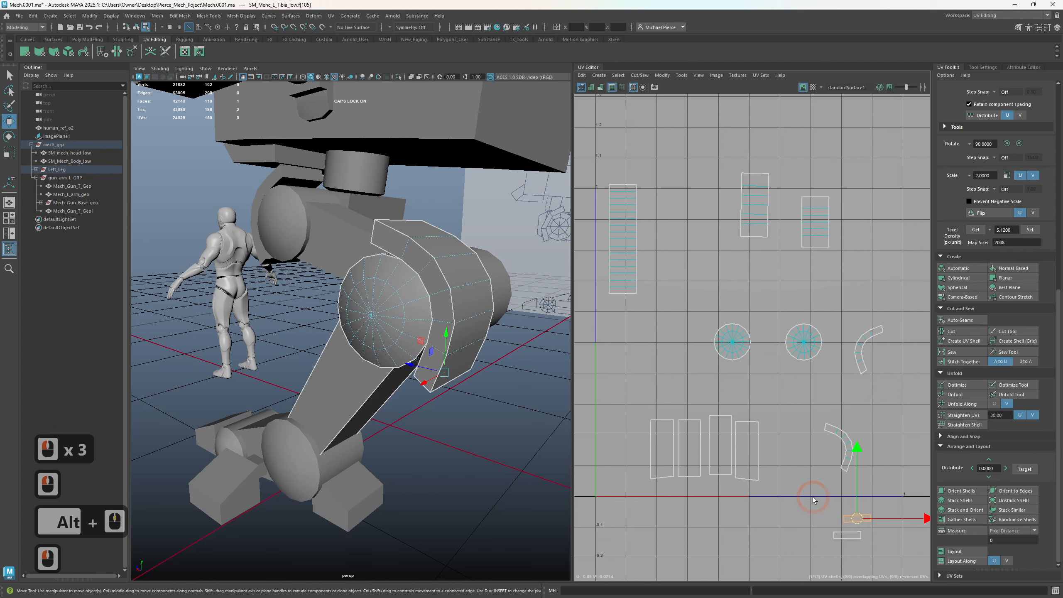
{"action": "left_click_drag", "start_coordinate": [817, 497], "coordinate": [887, 546]}
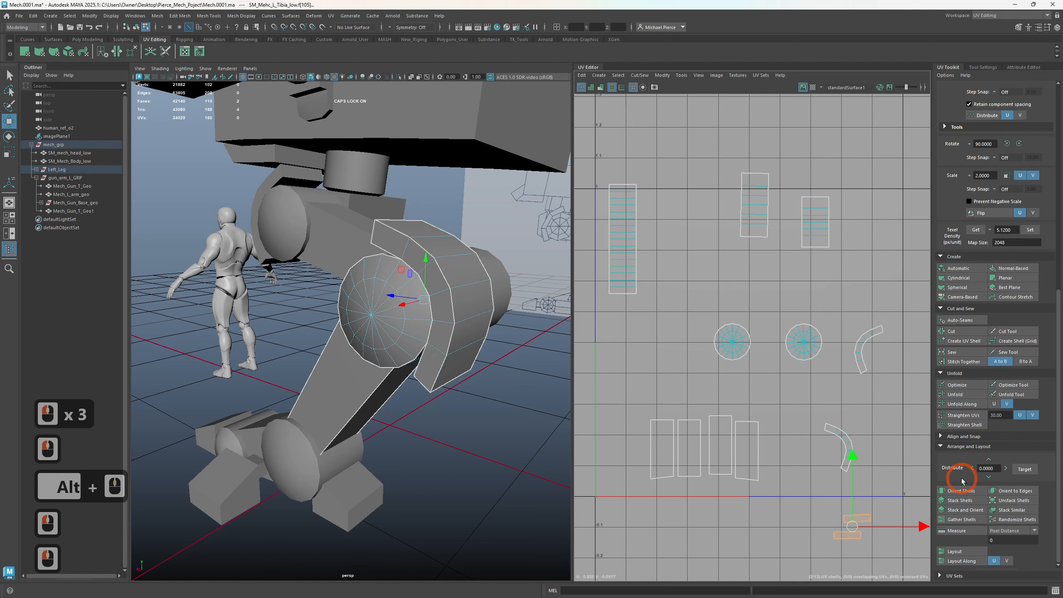
{"action": "left_click", "coordinate": [958, 414]}
{"action": "left_click", "coordinate": [841, 496]}
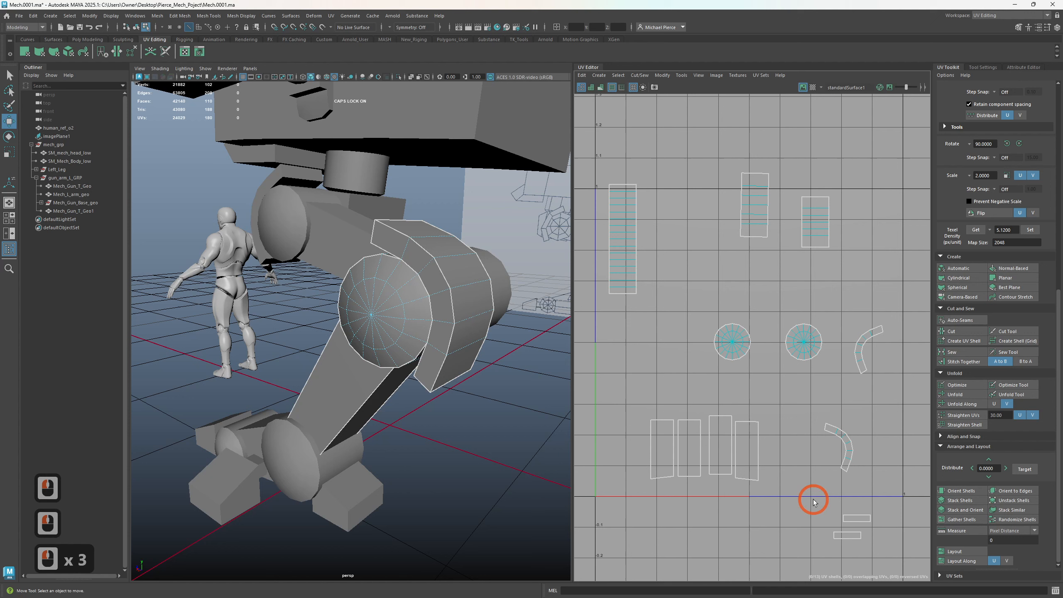
{"action": "left_click_drag", "start_coordinate": [811, 497], "coordinate": [794, 470]}
{"action": "left_click", "coordinate": [788, 469]}
{"action": "left_click", "coordinate": [792, 443]}
- Straighten the UVs of the longer ribbed guard shell and unfold it along V
{"action": "left_click", "coordinate": [761, 354]}
{"action": "left_click", "coordinate": [753, 202]}
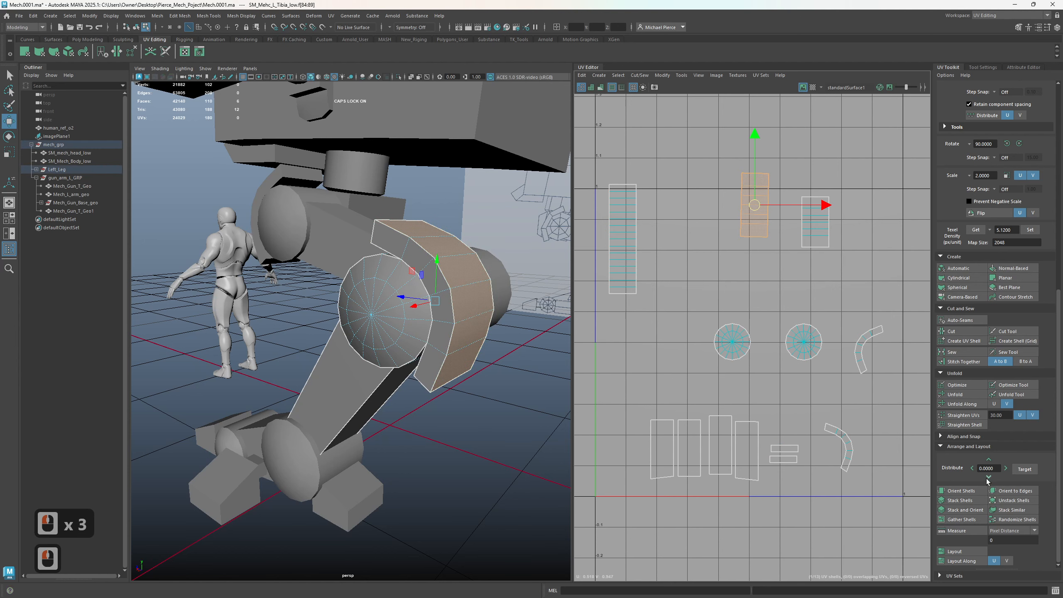
{"action": "left_click", "coordinate": [959, 404]}
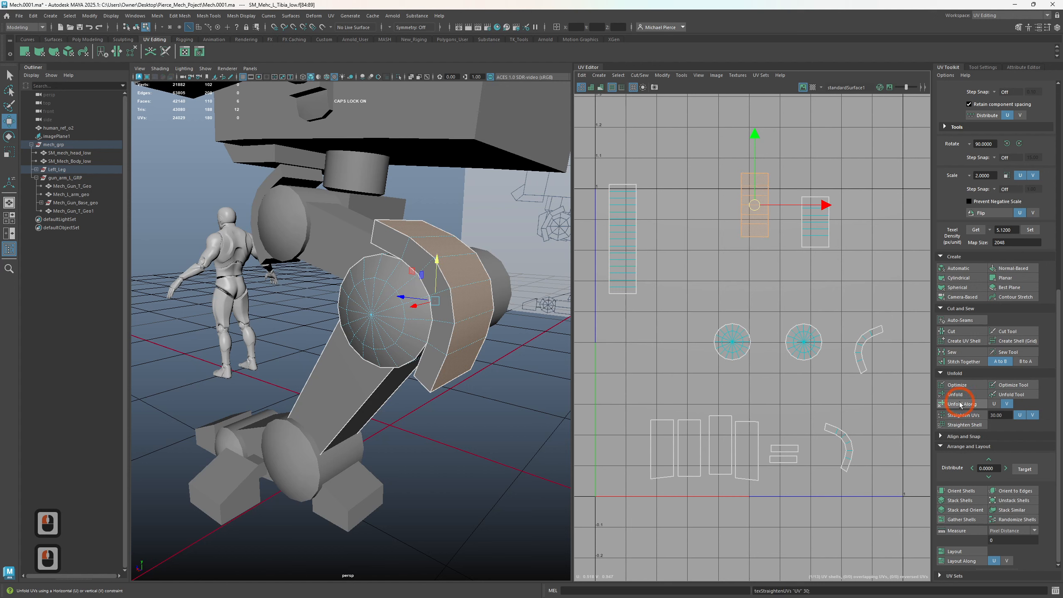
- Place the longer ribbed guard shell against the shorter one and move the two thin strips beneath the shorter one
{"action": "left_click_drag", "start_coordinate": [753, 209], "coordinate": [774, 242]}
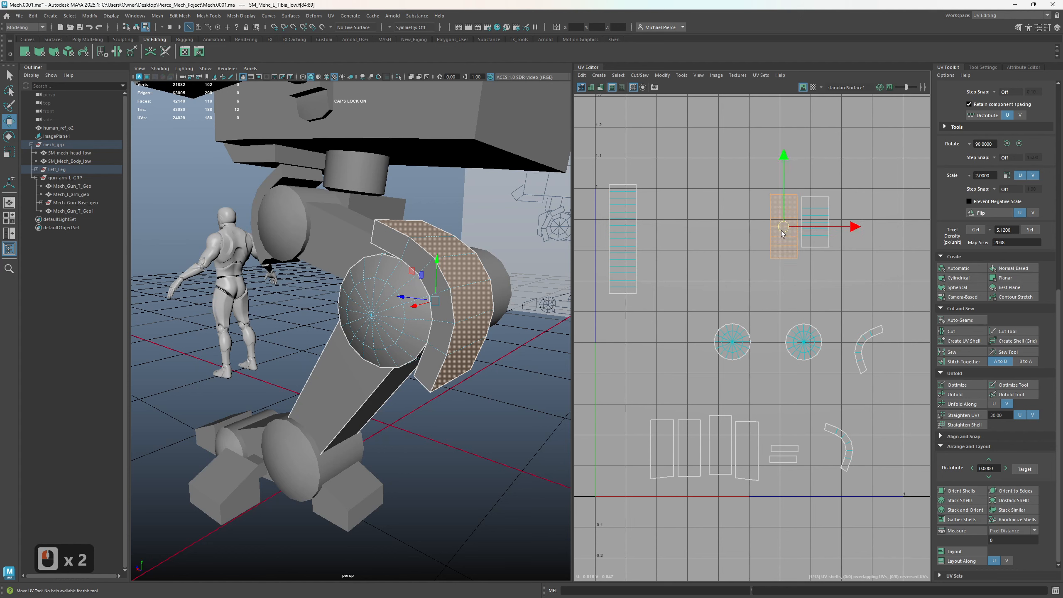
{"action": "left_click_drag", "start_coordinate": [785, 237], "coordinate": [783, 235]}
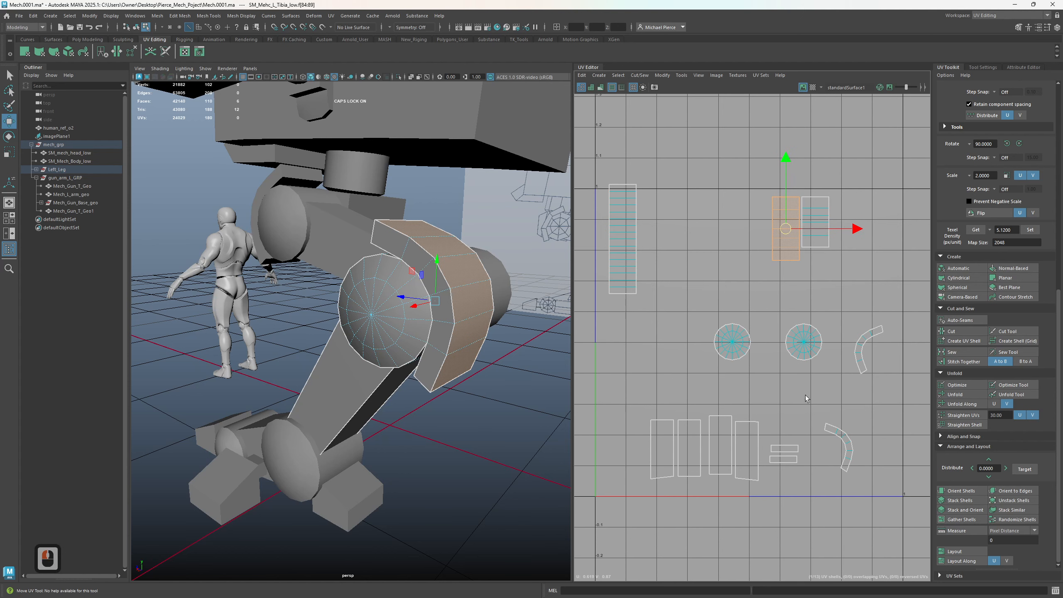
{"action": "left_click_drag", "start_coordinate": [781, 416], "coordinate": [799, 495]}
{"action": "left_click_drag", "start_coordinate": [786, 457], "coordinate": [812, 303]}
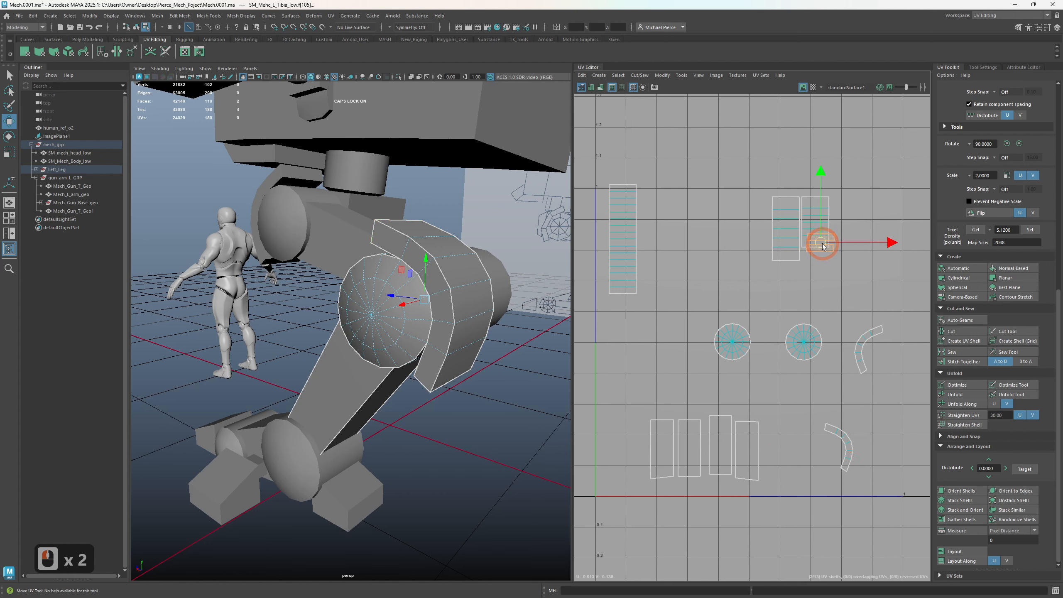
{"action": "left_click_drag", "start_coordinate": [818, 264], "coordinate": [815, 264]}
{"action": "left_click", "coordinate": [831, 306]}
- Move both curved guard shells beside the ribbed shells, rotating the second so it nests against the first
{"action": "left_click_drag", "start_coordinate": [863, 348], "coordinate": [858, 242]}
{"action": "left_click", "coordinate": [836, 440]}
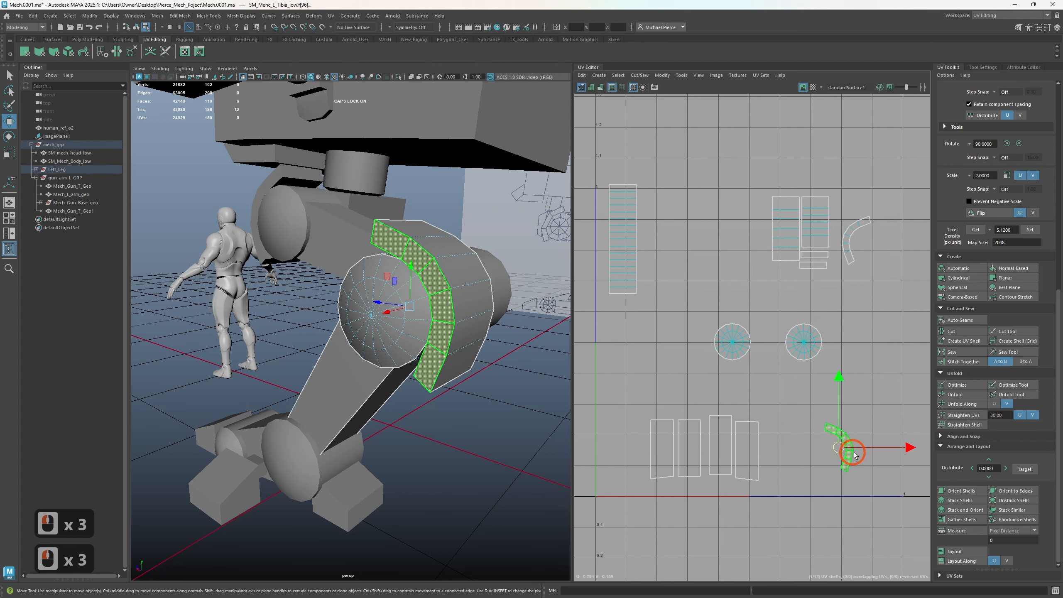
{"action": "key", "text": "e"}
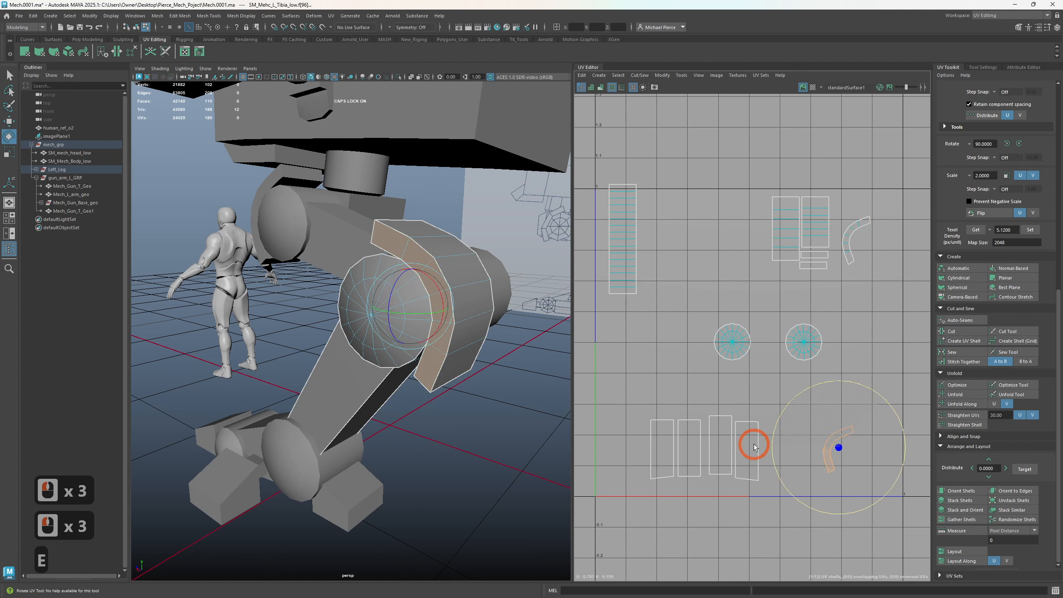
{"action": "key", "text": "w"}
{"action": "left_click_drag", "start_coordinate": [843, 447], "coordinate": [853, 372]}
{"action": "left_click_drag", "start_coordinate": [882, 259], "coordinate": [877, 259]}
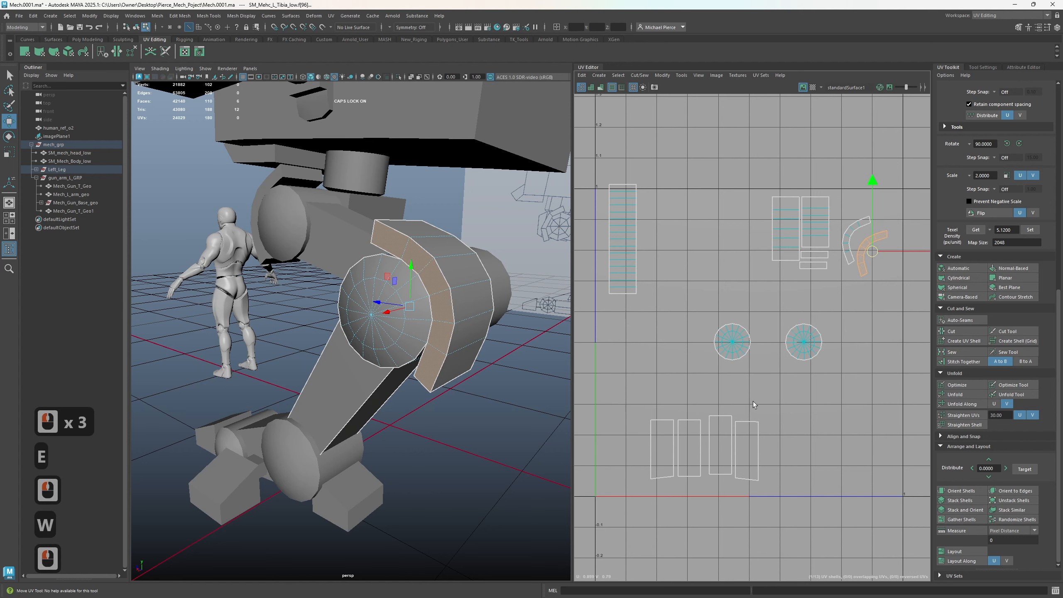
- Stack the two circular cap shells beside the long knee cylinder shell and shift that long shell down to match
{"action": "left_click_drag", "start_coordinate": [698, 423], "coordinate": [751, 452]}
{"action": "left_click_drag", "start_coordinate": [852, 363], "coordinate": [766, 333]}
{"action": "left_click", "coordinate": [686, 297]}
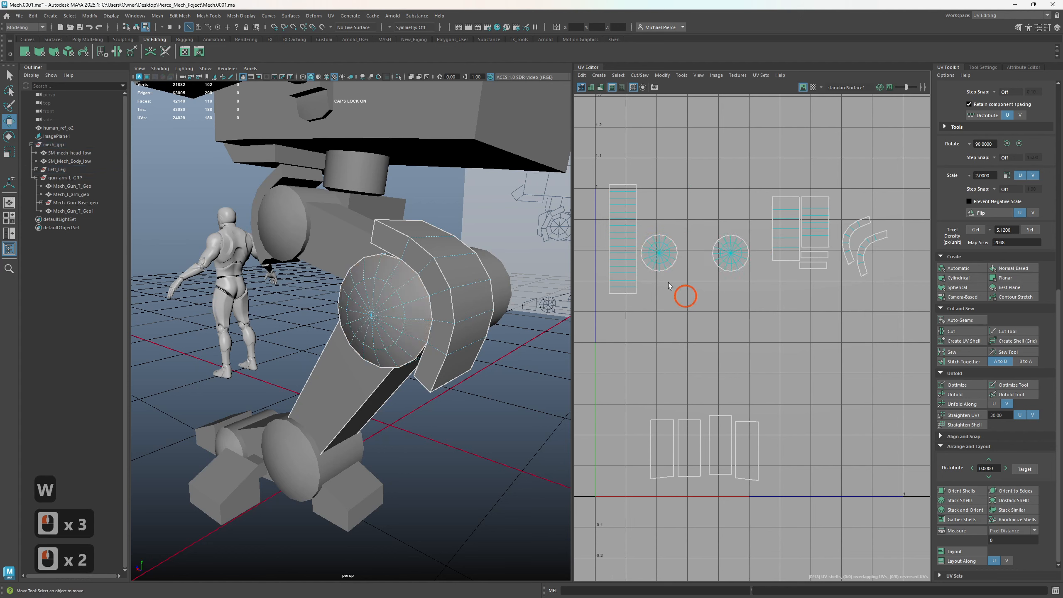
{"action": "left_click", "coordinate": [620, 221]}
{"action": "left_click", "coordinate": [725, 226]}
{"action": "left_click_drag", "start_coordinate": [701, 236], "coordinate": [662, 295]}
{"action": "left_click", "coordinate": [629, 293]}
- Move the row of four shin shells up beneath the gap between the circular and ribbed shells
{"action": "left_click_drag", "start_coordinate": [645, 406], "coordinate": [800, 482]}
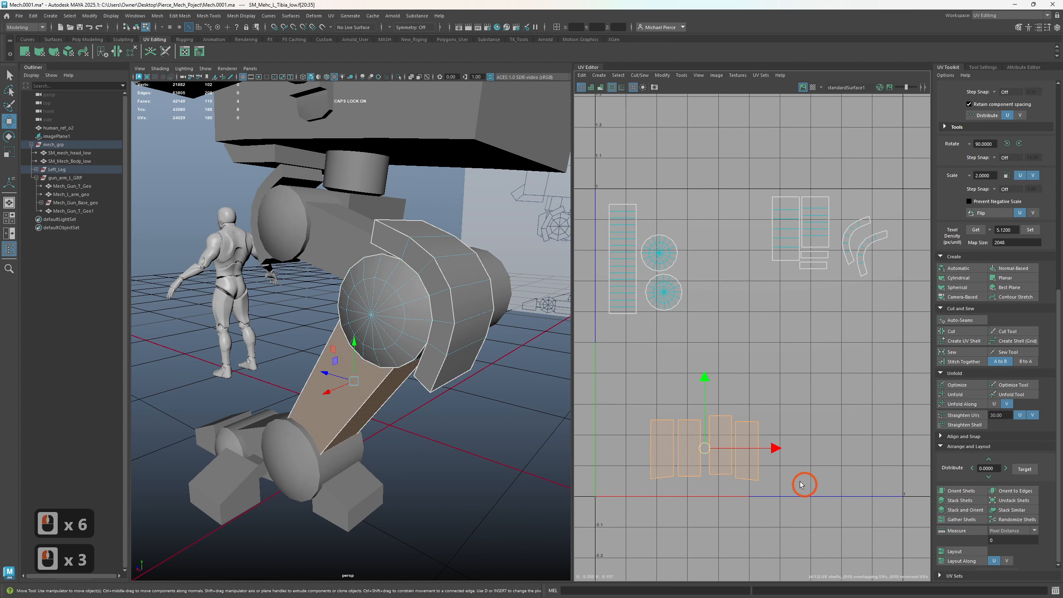
{"action": "left_click_drag", "start_coordinate": [704, 452], "coordinate": [744, 300]}
{"action": "left_click", "coordinate": [768, 371]}
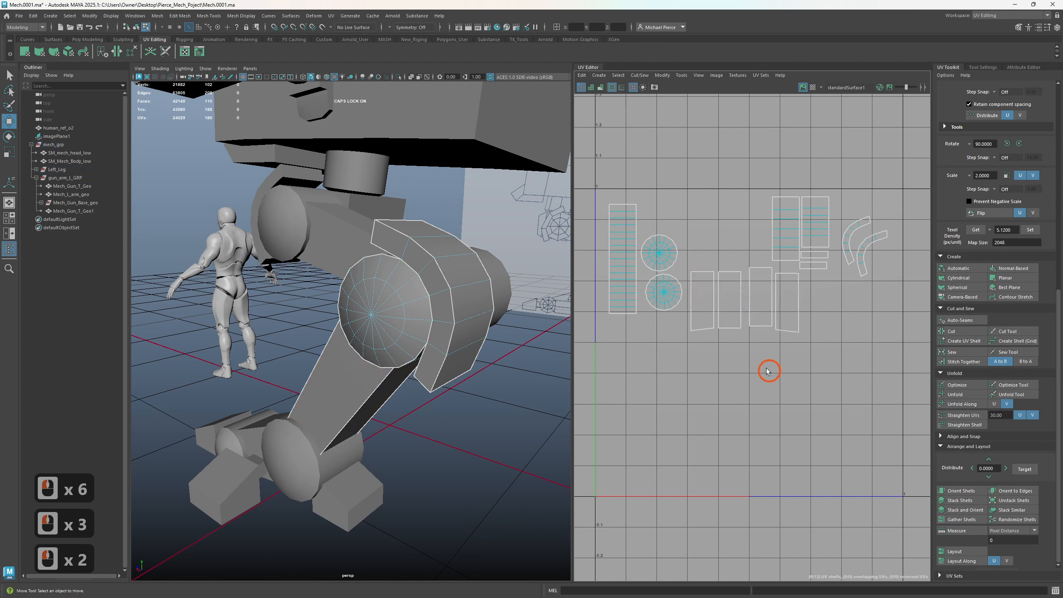
- Stack the four shin shells as a two-by-two block and move it beside the ribbed guard shells
{"action": "left_click_drag", "start_coordinate": [744, 337], "coordinate": [697, 235]}
{"action": "left_click", "coordinate": [700, 230]}
{"action": "left_click", "coordinate": [716, 423]}
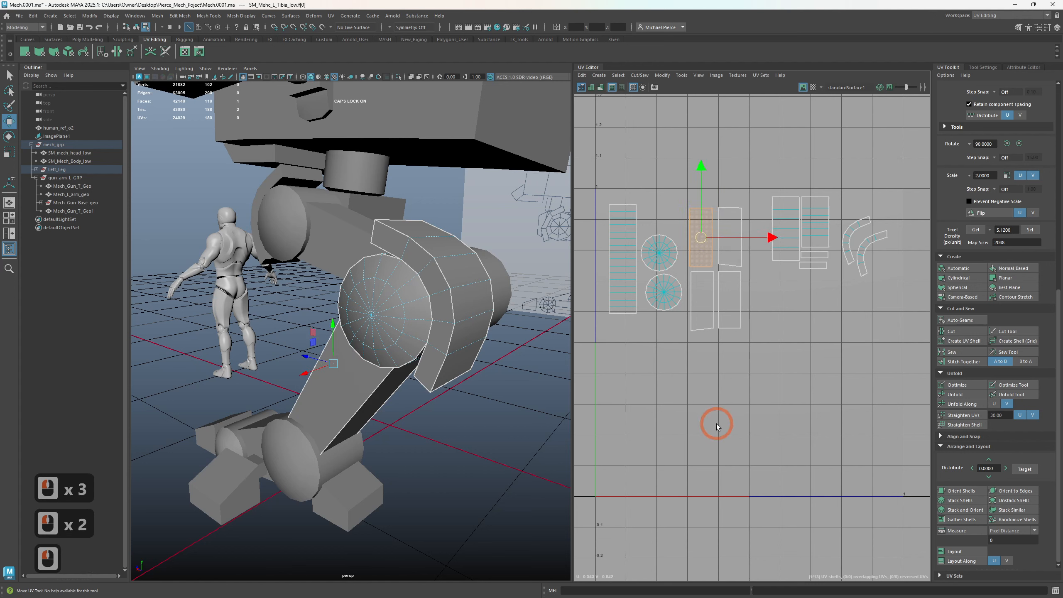
{"action": "left_click", "coordinate": [702, 228]}
{"action": "left_click_drag", "start_coordinate": [753, 213], "coordinate": [689, 320]}
{"action": "left_click_drag", "start_coordinate": [714, 269], "coordinate": [737, 260]}
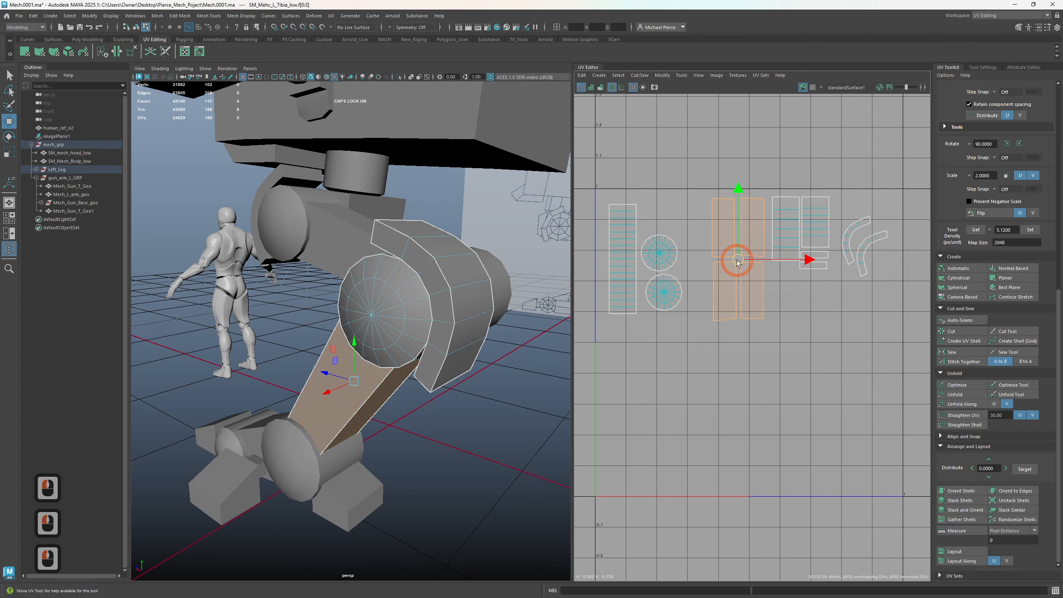
{"action": "scroll", "coordinate": [431, 404], "scroll_direction": "down", "scroll_amount": 4}
{"action": "left_click_drag", "start_coordinate": [341, 420], "coordinate": [395, 409], "text": "alt"}
{"action": "scroll", "coordinate": [392, 414], "scroll_direction": "up", "scroll_amount": 2}
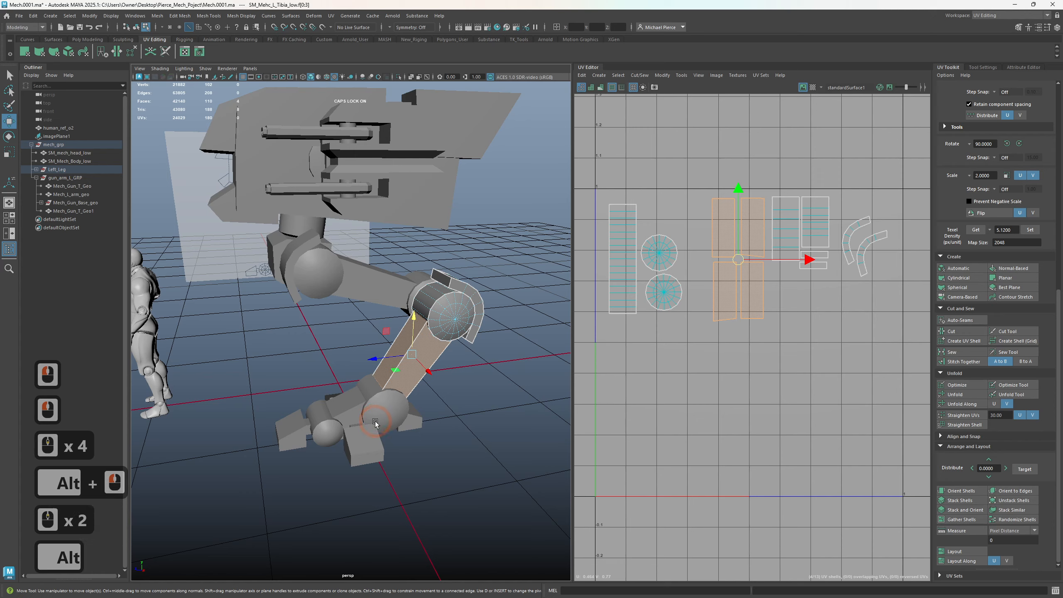
- Select the left foot mesh and create automatic UV projections for it
{"action": "middle_click_drag", "start_coordinate": [371, 427], "coordinate": [386, 392], "text": "alt"}
{"action": "right_click_drag", "start_coordinate": [380, 390], "coordinate": [425, 348]}
{"action": "left_click", "coordinate": [374, 391]}
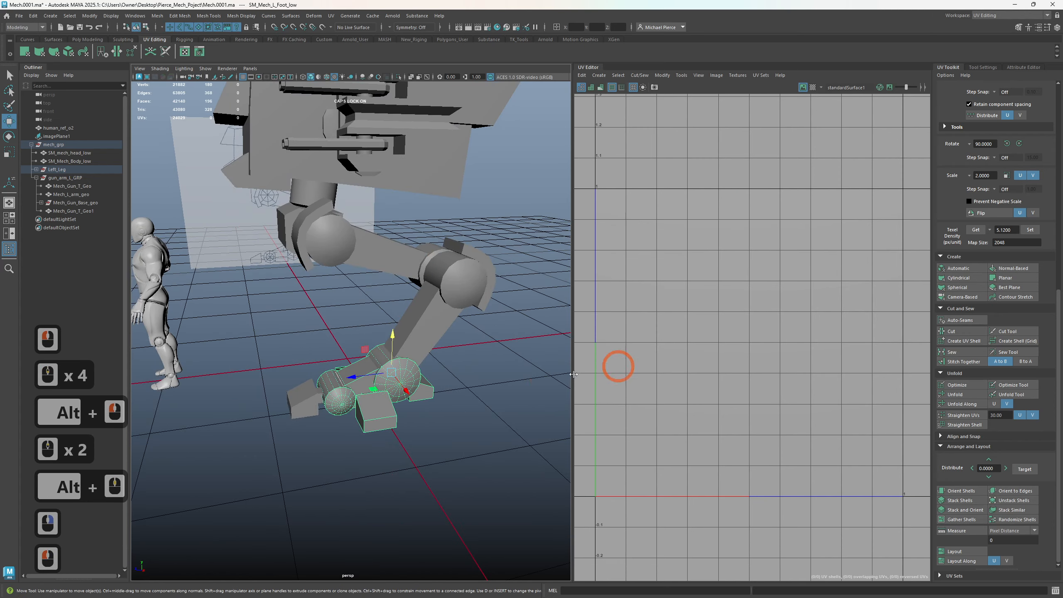
{"action": "scroll", "coordinate": [404, 427], "scroll_direction": "up", "scroll_amount": 2}
{"action": "middle_click_drag", "start_coordinate": [404, 433], "coordinate": [415, 361], "text": "alt"}
{"action": "left_click_drag", "start_coordinate": [391, 358], "coordinate": [427, 388], "text": "alt"}
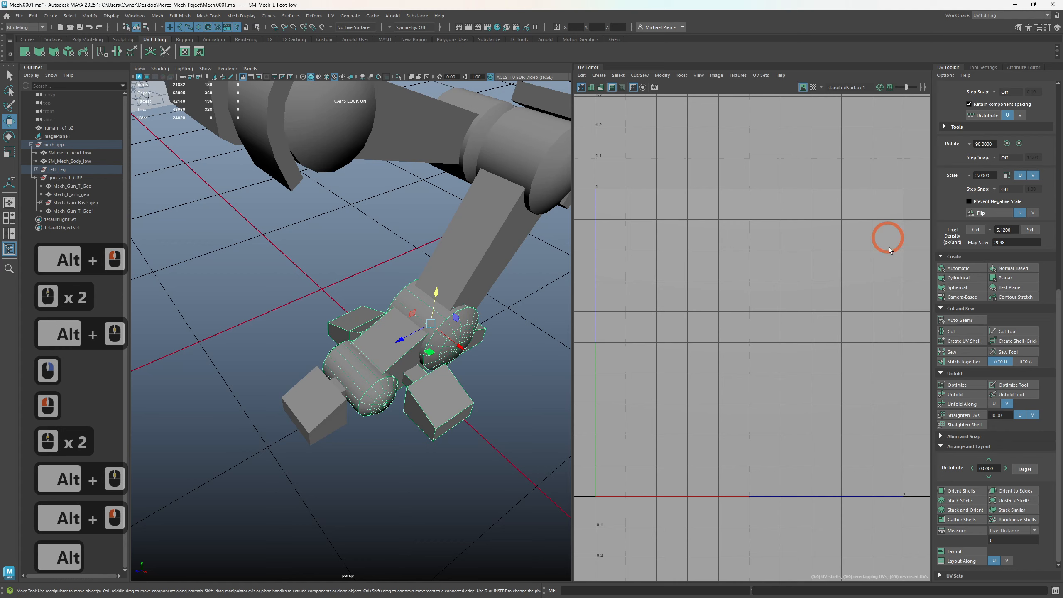
{"action": "left_click", "coordinate": [971, 270]}
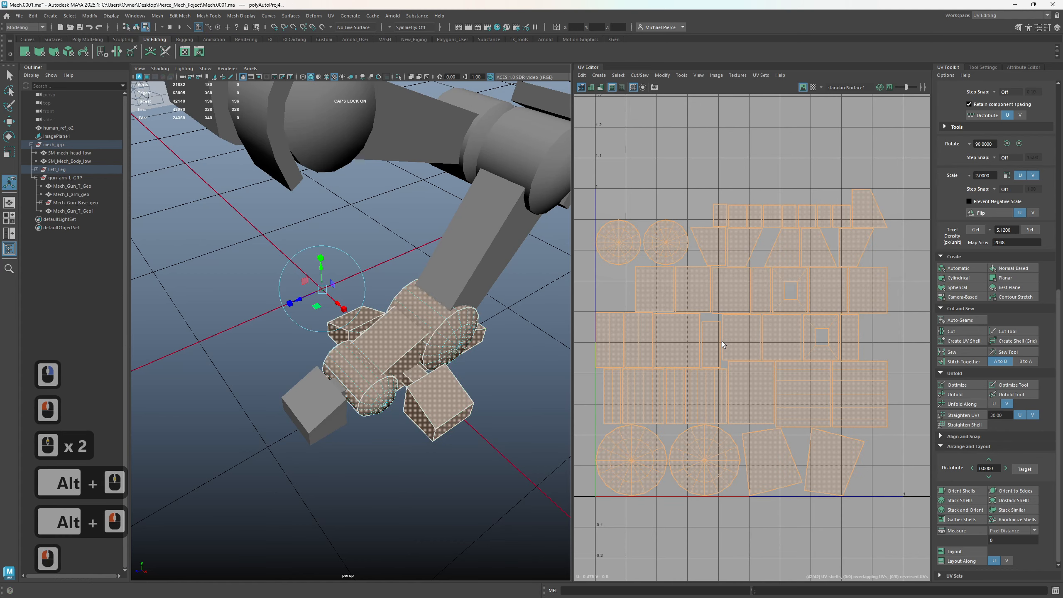
- Stitch one narrow side strip of the foot's smaller front cylinder to its matching shell along their shared edge
{"action": "scroll", "coordinate": [433, 369], "scroll_direction": "up", "scroll_amount": 2}
{"action": "left_click_drag", "start_coordinate": [405, 393], "coordinate": [318, 349], "text": "alt"}
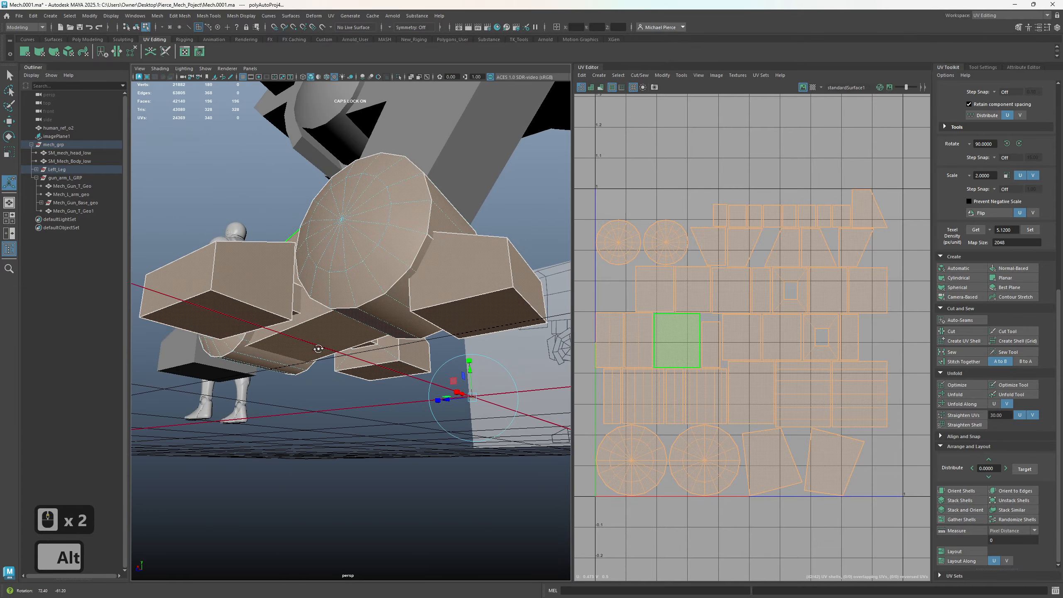
{"action": "left_click", "coordinate": [760, 542]}
{"action": "left_click_drag", "start_coordinate": [402, 367], "coordinate": [434, 410], "text": "alt"}
{"action": "right_click_drag", "start_coordinate": [668, 195], "coordinate": [670, 147]}
{"action": "right_click", "coordinate": [619, 388]}
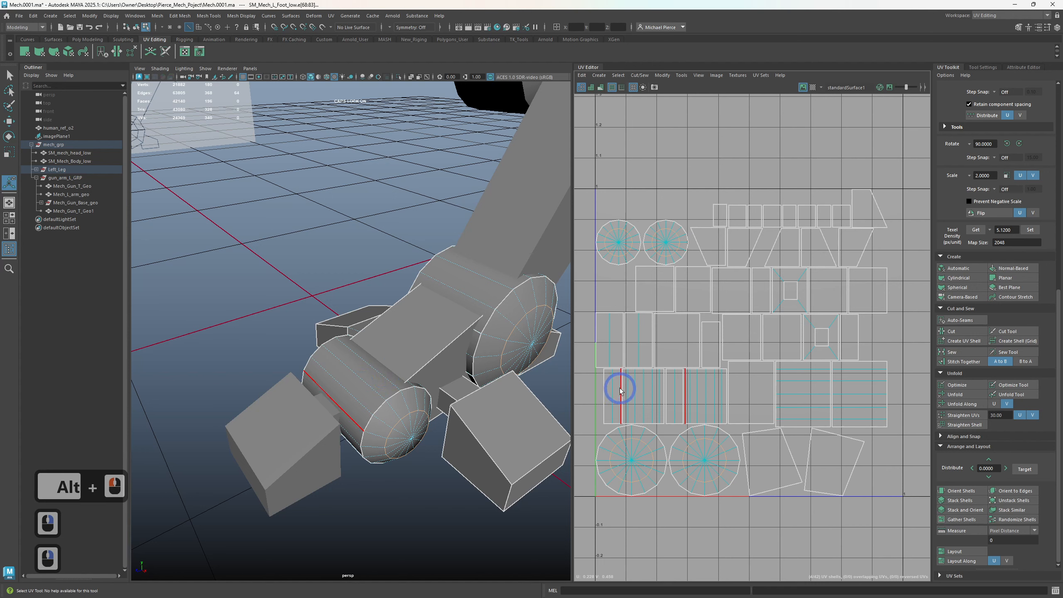
{"action": "left_click", "coordinate": [619, 390]}
{"action": "right_click_drag", "start_coordinate": [587, 272], "coordinate": [588, 296], "text": "shift"}
- Move the front cylinder's three strip shells out of the automatic layout and line them up below the UV tile
{"action": "right_click_drag", "start_coordinate": [606, 374], "coordinate": [593, 369]}
{"action": "left_click", "coordinate": [638, 393]}
{"action": "key", "text": "w"}
{"action": "left_click_drag", "start_coordinate": [644, 396], "coordinate": [691, 566]}
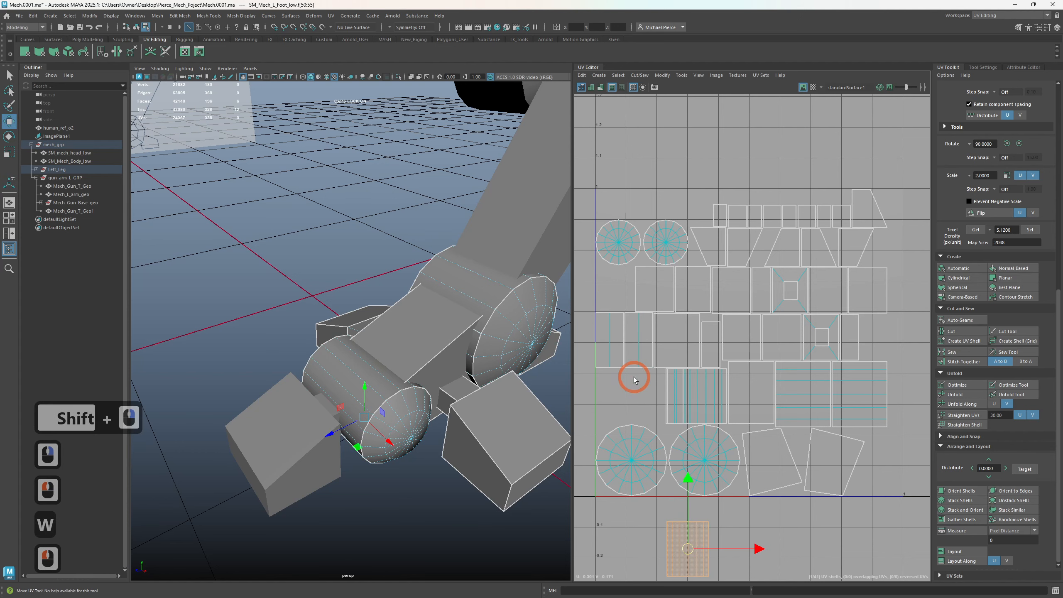
{"action": "left_click", "coordinate": [687, 400]}
{"action": "left_click_drag", "start_coordinate": [688, 397], "coordinate": [806, 550]}
{"action": "left_click", "coordinate": [714, 508]}
{"action": "left_click", "coordinate": [759, 536]}
{"action": "left_click", "coordinate": [731, 503]}
- Stitch the front cylinder's three strip shells together along their shared edges into a single strip
{"action": "right_click_drag", "start_coordinate": [731, 475], "coordinate": [735, 458]}
{"action": "left_click", "coordinate": [748, 544]}
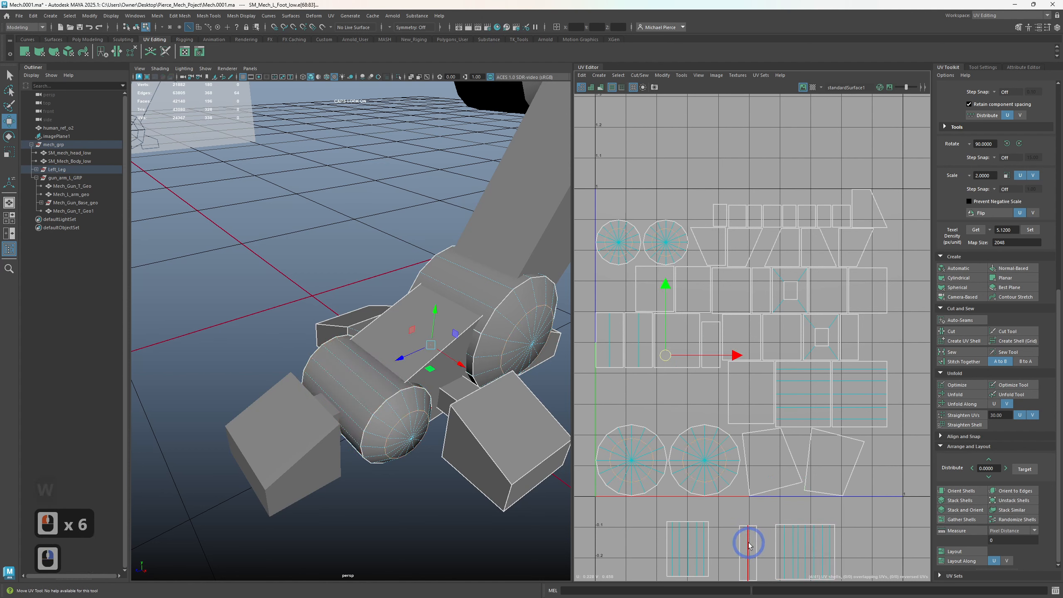
{"action": "left_click", "coordinate": [756, 544]}
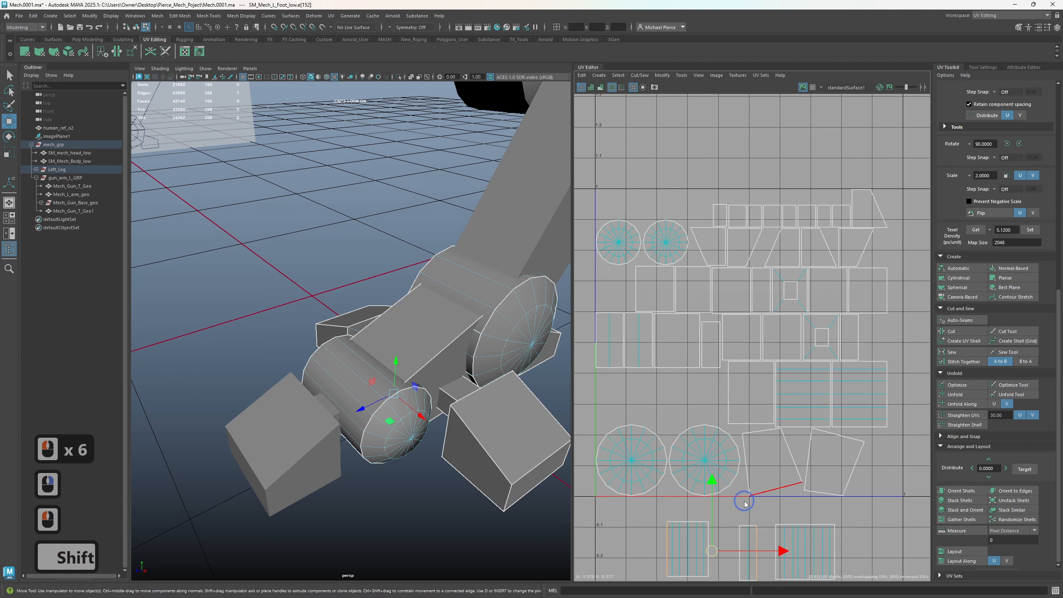
{"action": "right_click_drag", "start_coordinate": [744, 504], "coordinate": [743, 537], "text": "shift"}
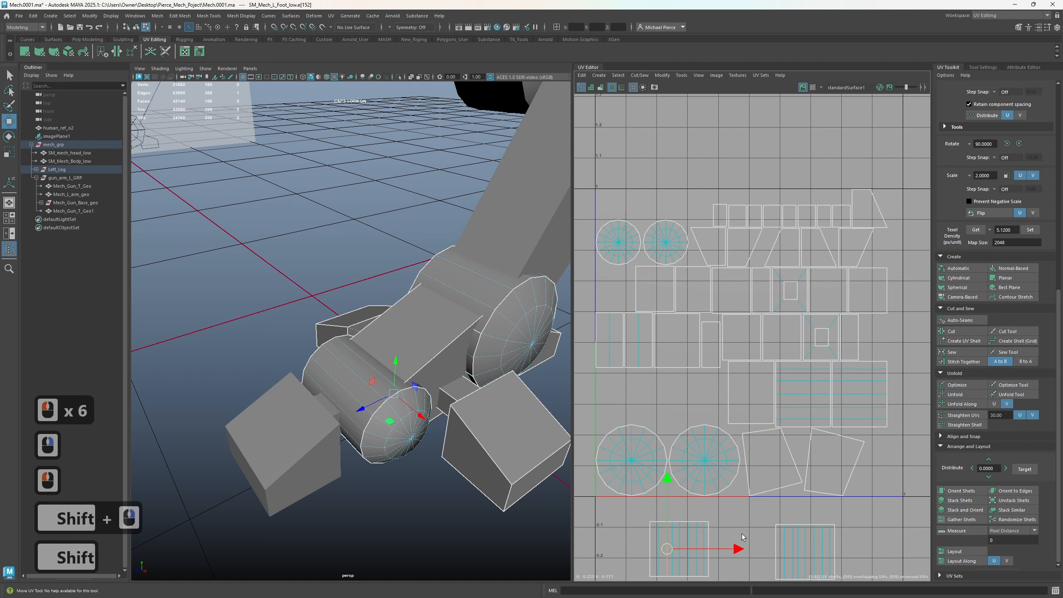
{"action": "left_click", "coordinate": [657, 547]}
{"action": "left_click", "coordinate": [647, 543]}
{"action": "right_click_drag", "start_coordinate": [626, 519], "coordinate": [626, 535], "text": "shift"}
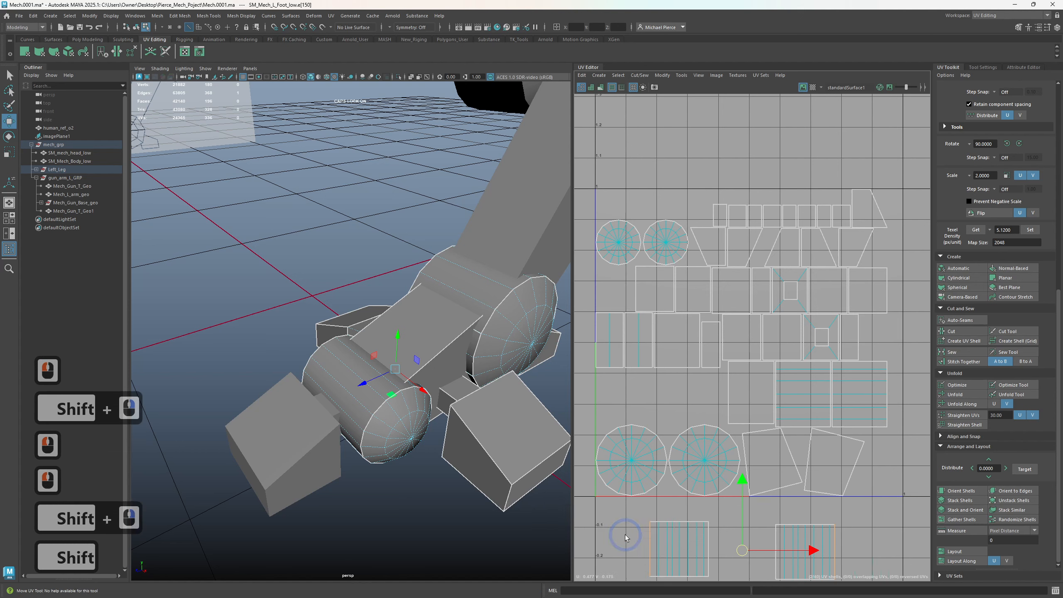
{"action": "left_click", "coordinate": [704, 543]}
- Stitch the larger ankle cylinder's separate side shells together into one long strip
{"action": "left_click", "coordinate": [804, 393]}
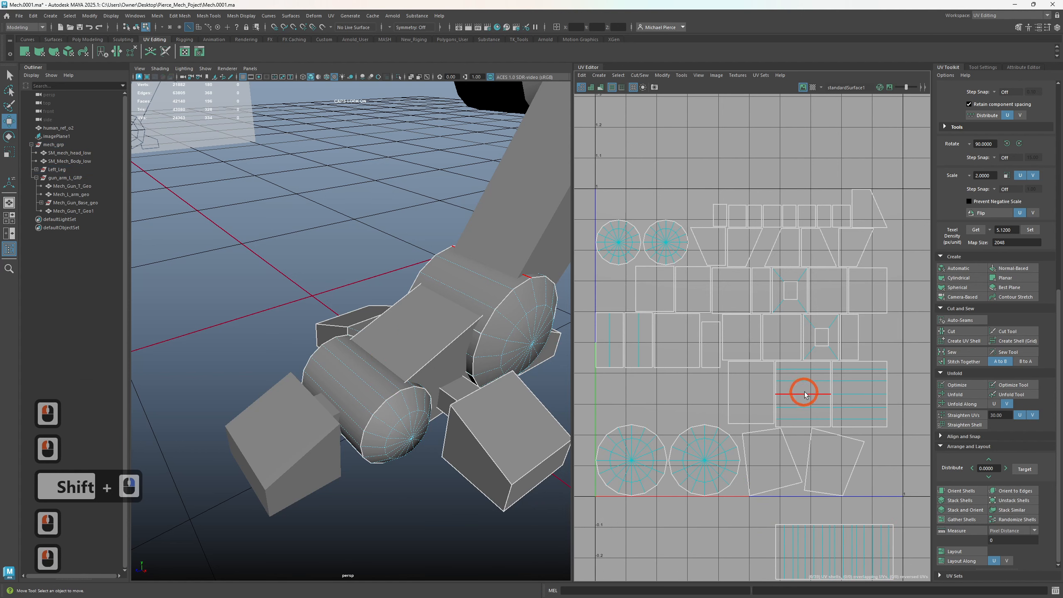
{"action": "left_click", "coordinate": [775, 372]}
{"action": "right_click_drag", "start_coordinate": [703, 396], "coordinate": [693, 418], "text": "shift"}
{"action": "left_click", "coordinate": [832, 380]}
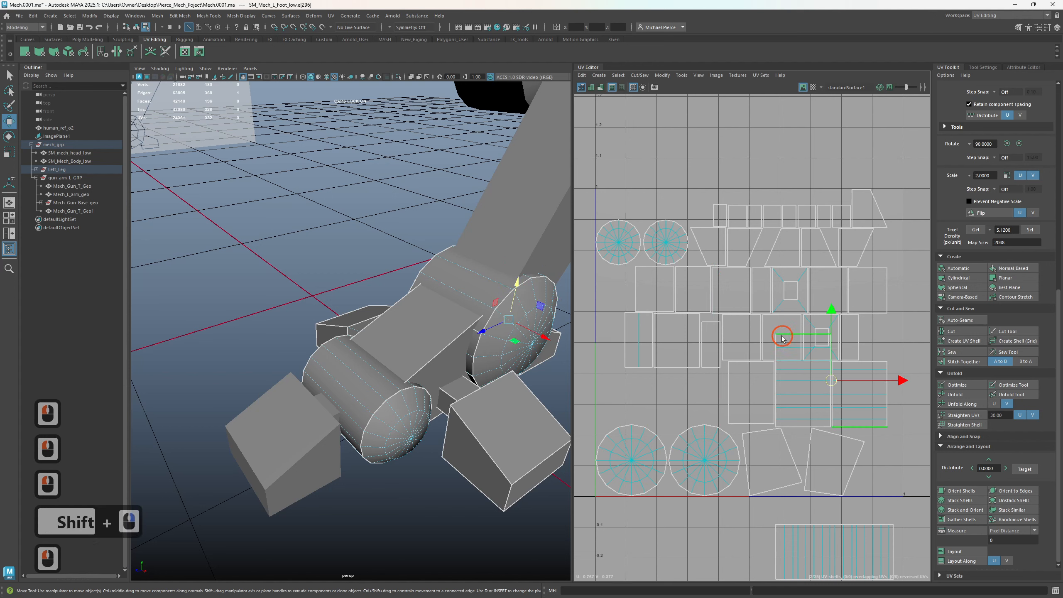
{"action": "right_click_drag", "start_coordinate": [757, 330], "coordinate": [758, 332], "text": "shift"}
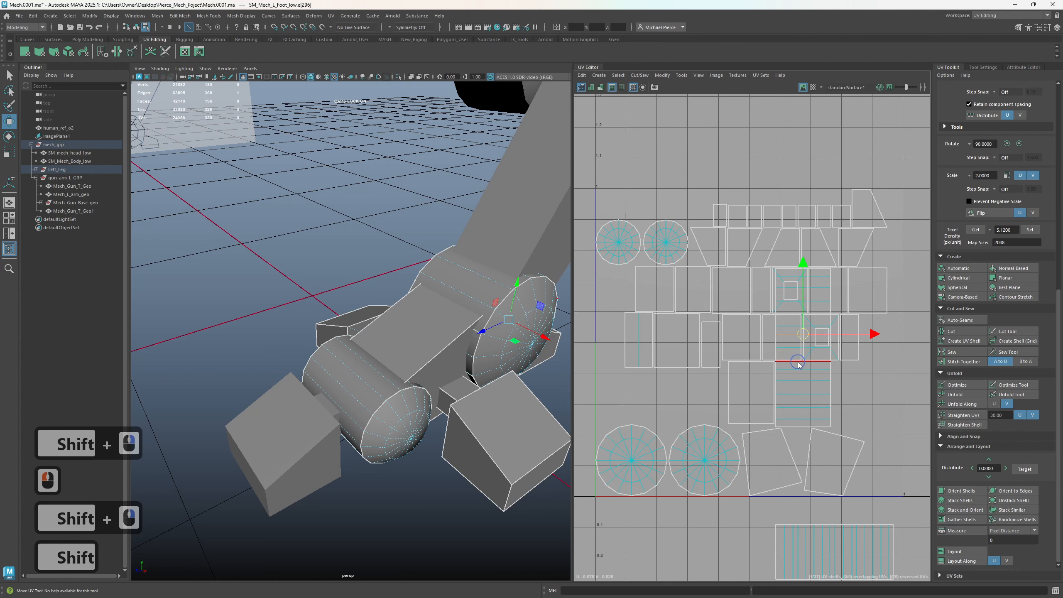
{"action": "left_click", "coordinate": [793, 428]}
{"action": "right_click_drag", "start_coordinate": [676, 387], "coordinate": [669, 406], "text": "shift"}
- Move the stitched ankle cylinder strip below the UV tile, beside the front cylinder strip
{"action": "left_click_drag", "start_coordinate": [534, 415], "coordinate": [523, 384], "text": "alt"}
{"action": "right_click_drag", "start_coordinate": [811, 369], "coordinate": [793, 343]}
{"action": "left_click", "coordinate": [807, 379]}
{"action": "left_click_drag", "start_coordinate": [808, 379], "coordinate": [736, 573]}
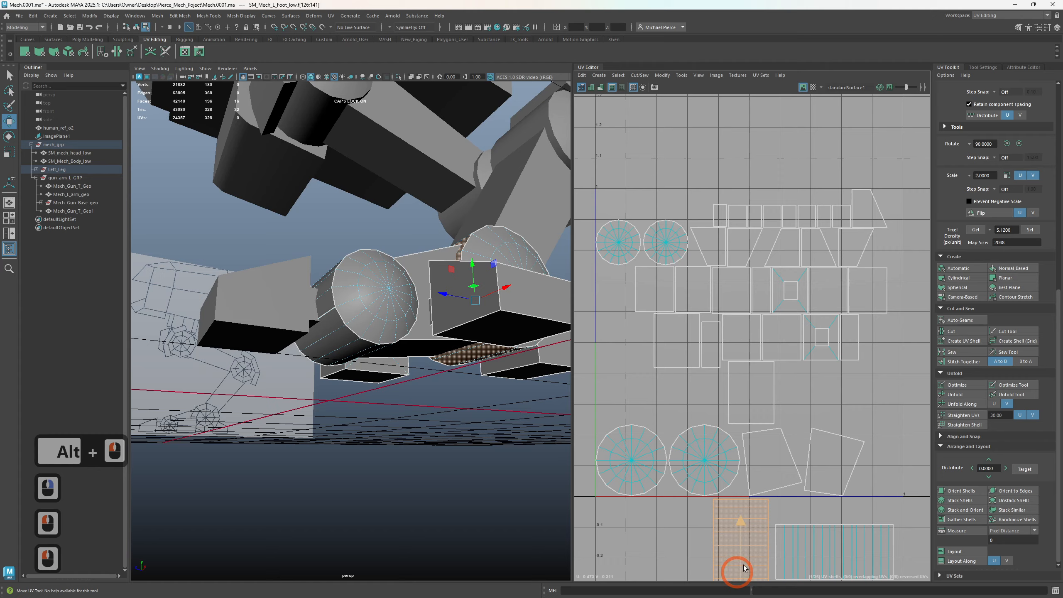
{"action": "middle_click_drag", "start_coordinate": [736, 574], "coordinate": [703, 447], "text": "alt"}
- Cut the front cylinder strip at an inner edge and stitch the separated section onto the strip's opposite end
{"action": "left_click", "coordinate": [807, 405]}
{"action": "right_click", "coordinate": [799, 374]}
{"action": "right_click_drag", "start_coordinate": [799, 375], "coordinate": [799, 353]}
{"action": "left_click", "coordinate": [752, 438]}
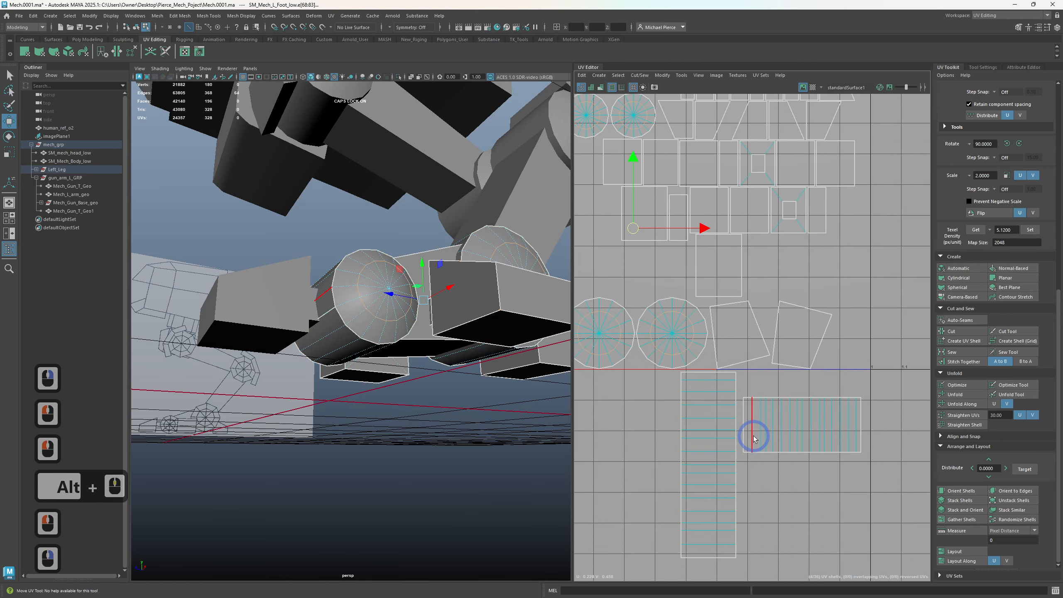
{"action": "left_click_drag", "start_coordinate": [429, 326], "coordinate": [230, 435], "text": "alt"}
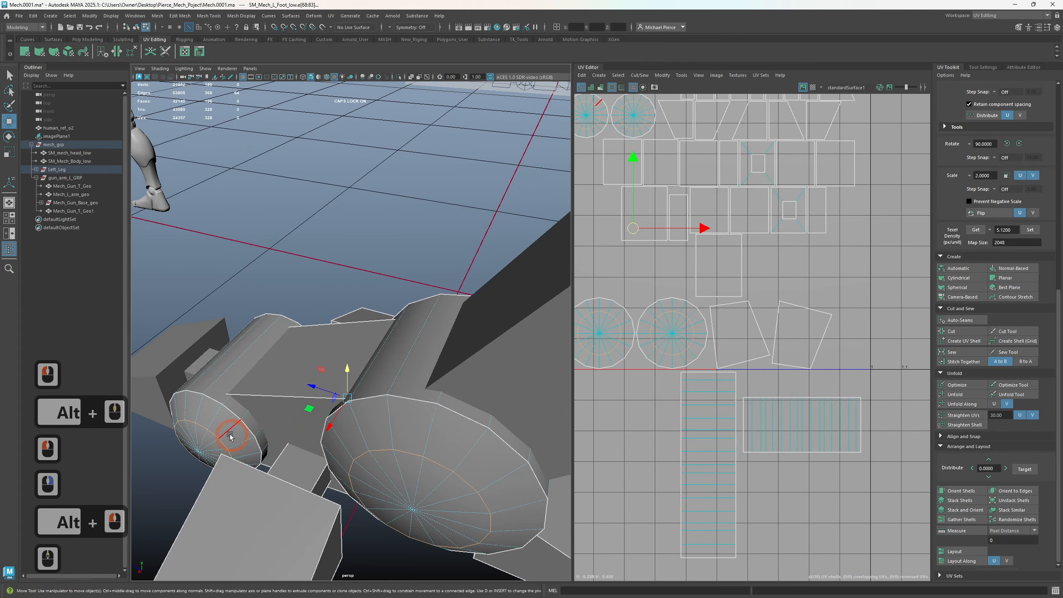
{"action": "left_click", "coordinate": [856, 477]}
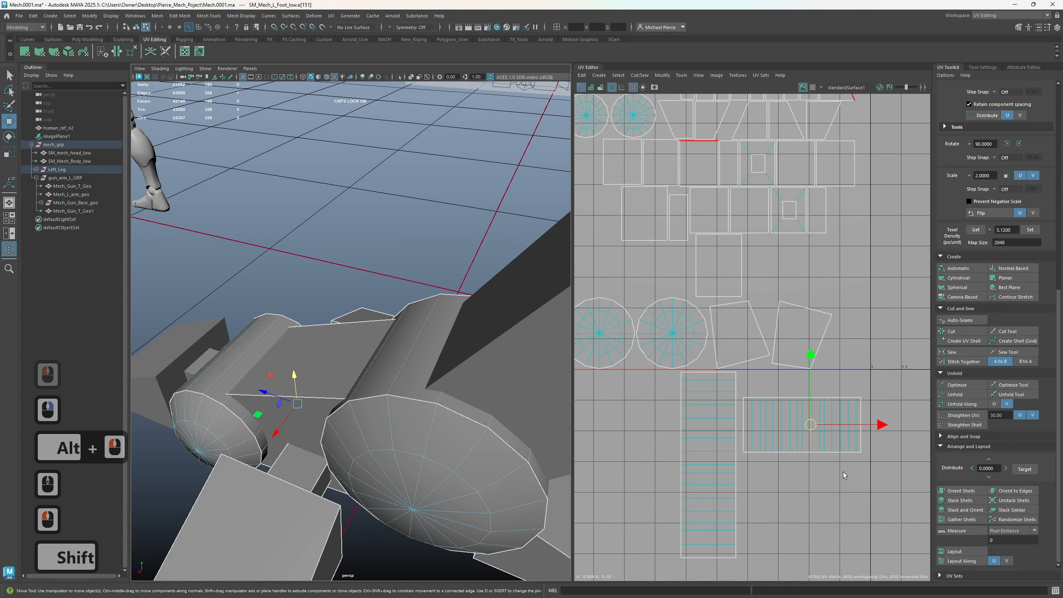
{"action": "right_click", "coordinate": [825, 477], "text": "shift"}
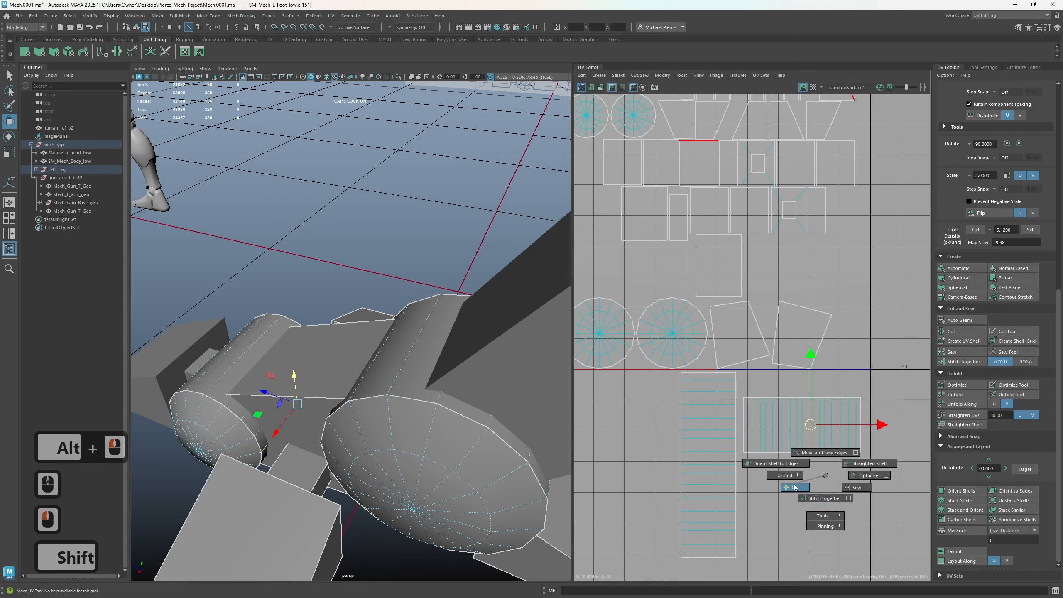
{"action": "right_click_drag", "start_coordinate": [794, 487], "coordinate": [760, 507], "text": "shift"}
{"action": "right_click_drag", "start_coordinate": [760, 437], "coordinate": [762, 473], "text": "shift"}
- Rotate the front cylinder strip 90 degrees and place it upright beside the ankle cylinder strip
{"action": "key", "text": "e"}
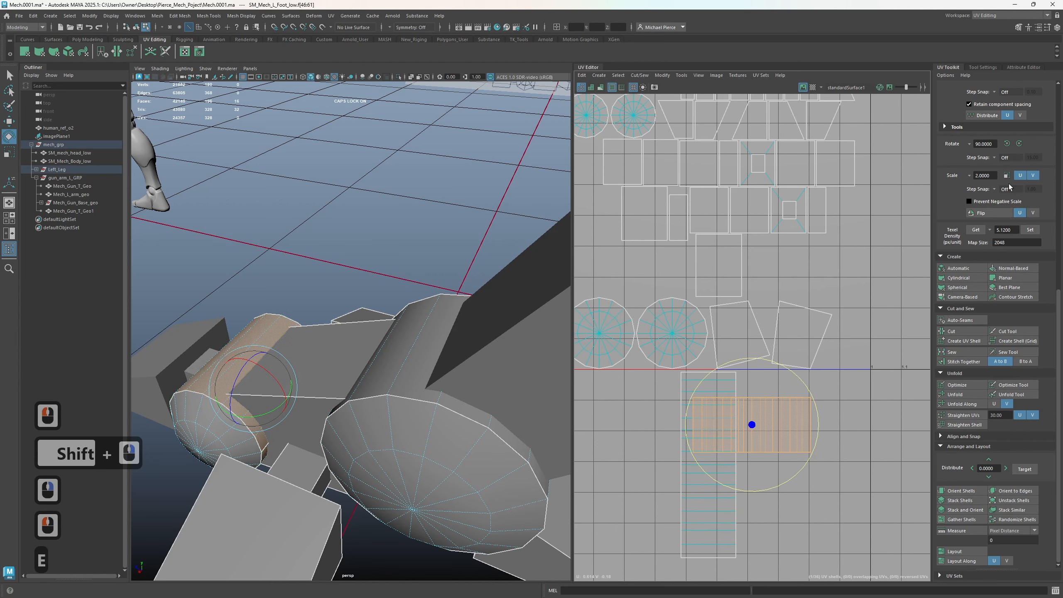
{"action": "left_click", "coordinate": [1007, 143]}
{"action": "key", "text": "w"}
{"action": "left_click_drag", "start_coordinate": [751, 423], "coordinate": [783, 464]}
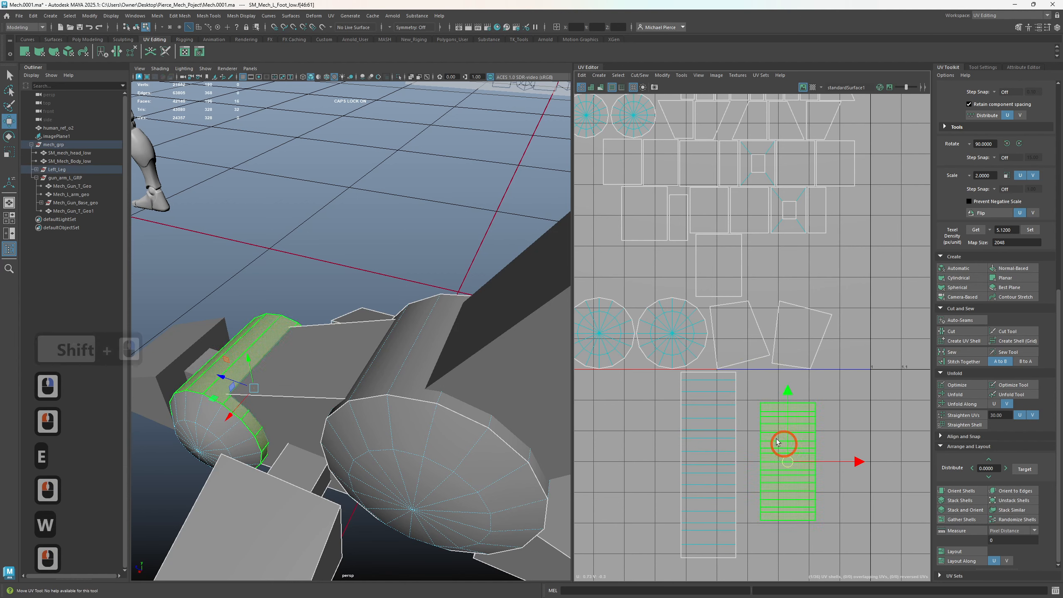
- Select all of the foot's UV shells and set their texel density to 5.12 at map size 2048
{"action": "scroll", "coordinate": [749, 419], "scroll_direction": "down", "scroll_amount": 3}
{"action": "left_click", "coordinate": [641, 278]}
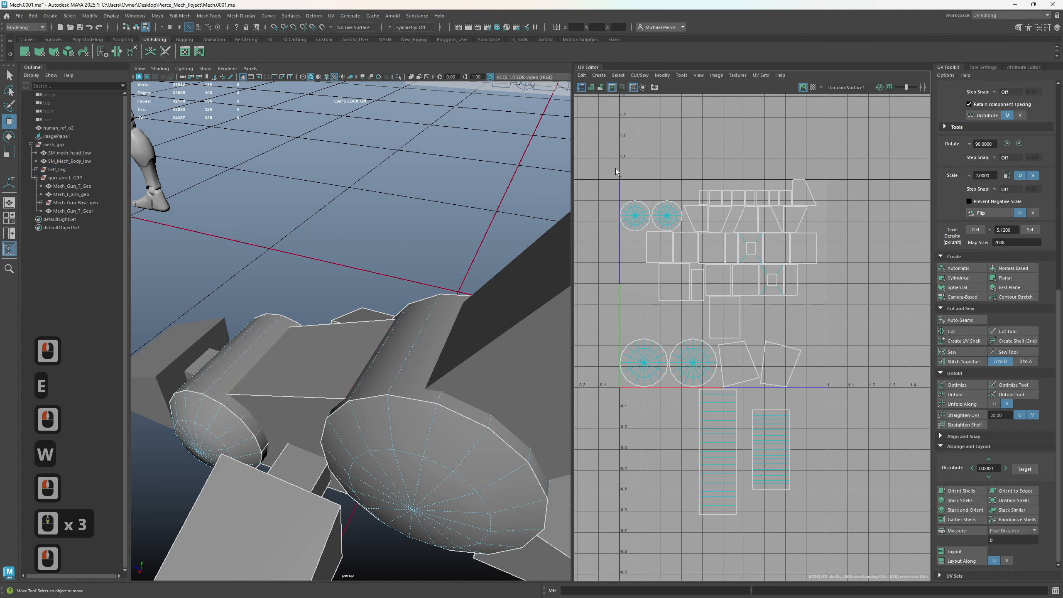
{"action": "left_click_drag", "start_coordinate": [868, 528], "coordinate": [607, 167]}
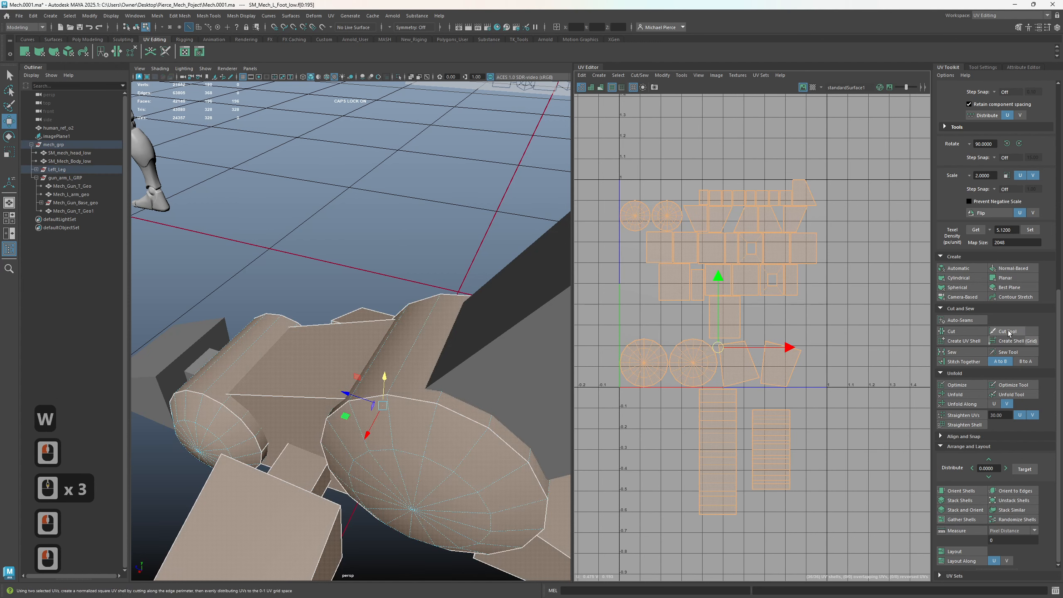
{"action": "left_click", "coordinate": [1029, 230]}
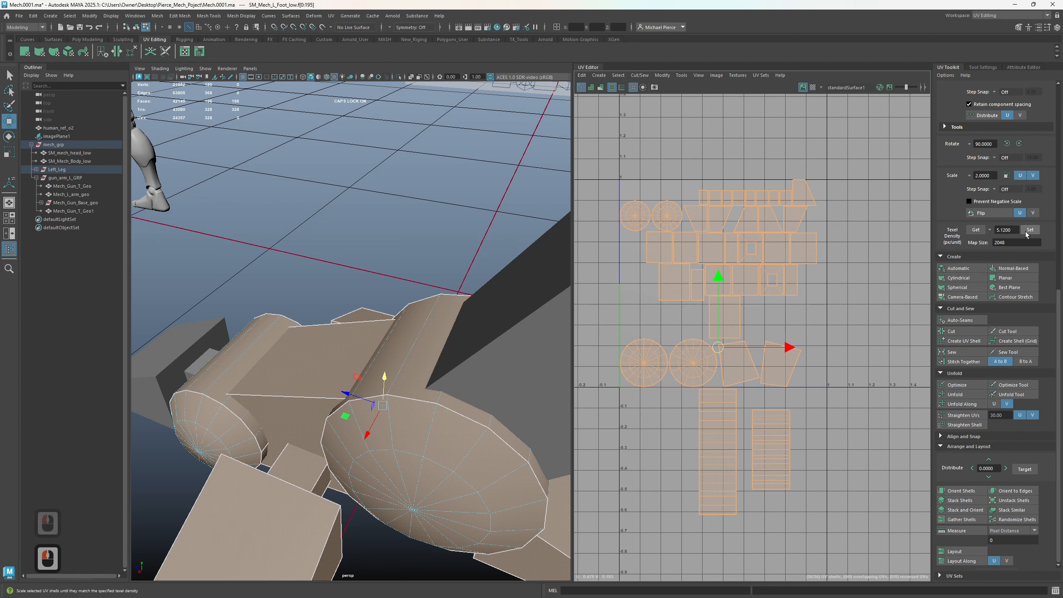
{"action": "left_click", "coordinate": [661, 248]}
{"action": "scroll", "coordinate": [703, 293], "scroll_direction": "up", "scroll_amount": 2}
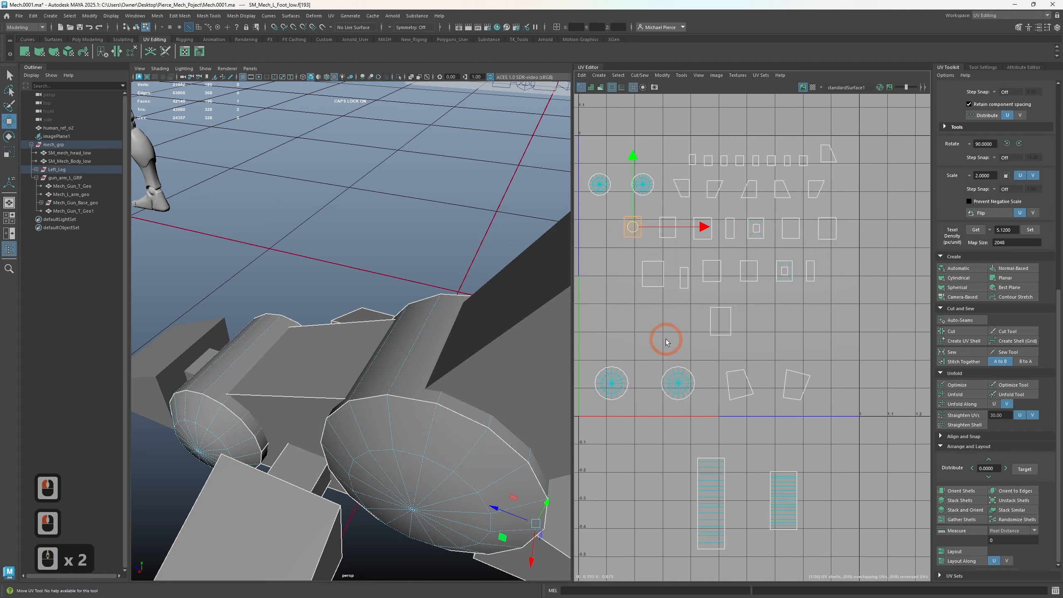
- Move the foot body's two tilted side shells next to each other, rotating the second so their adjoining edges line up
{"action": "scroll", "coordinate": [311, 351], "scroll_direction": "down", "scroll_amount": 3}
{"action": "right_click_drag", "start_coordinate": [343, 377], "coordinate": [366, 383], "text": "alt"}
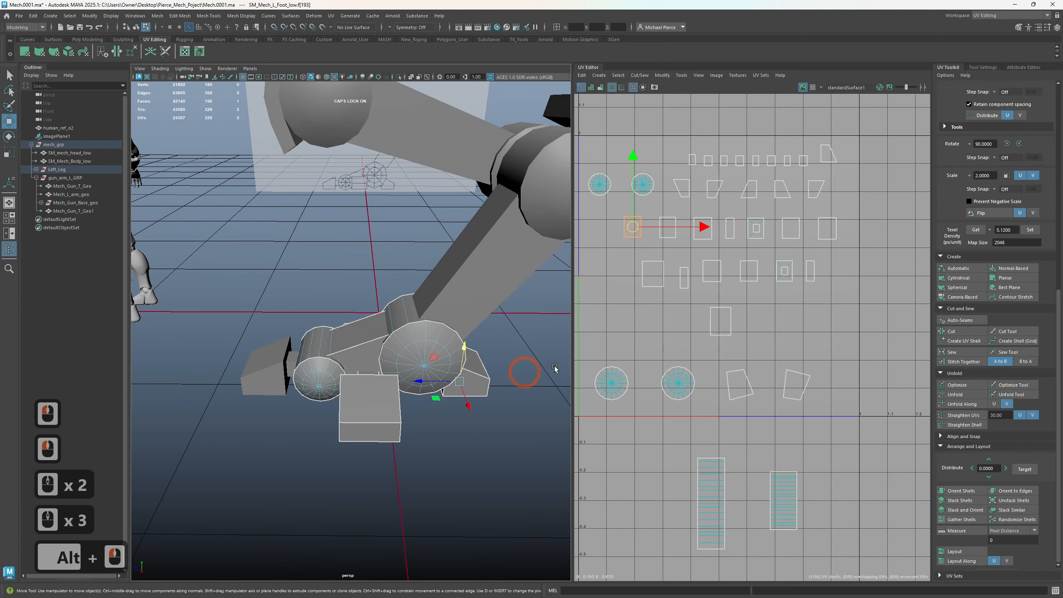
{"action": "right_click_drag", "start_coordinate": [728, 354], "coordinate": [704, 343]}
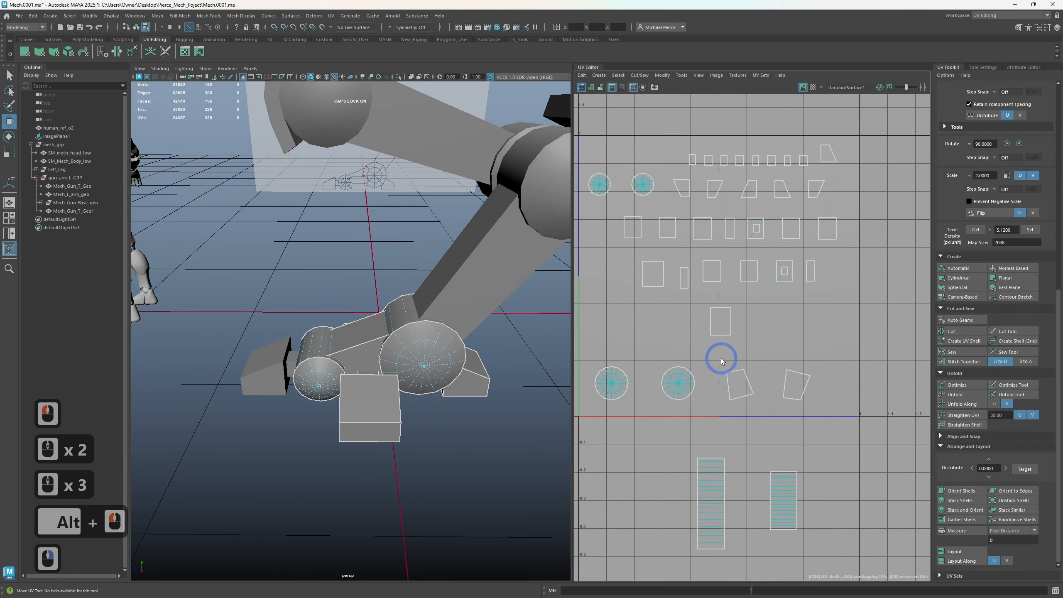
{"action": "left_click", "coordinate": [733, 377]}
{"action": "key", "text": "w"}
{"action": "left_click_drag", "start_coordinate": [741, 385], "coordinate": [772, 392]}
{"action": "key", "text": "e"}
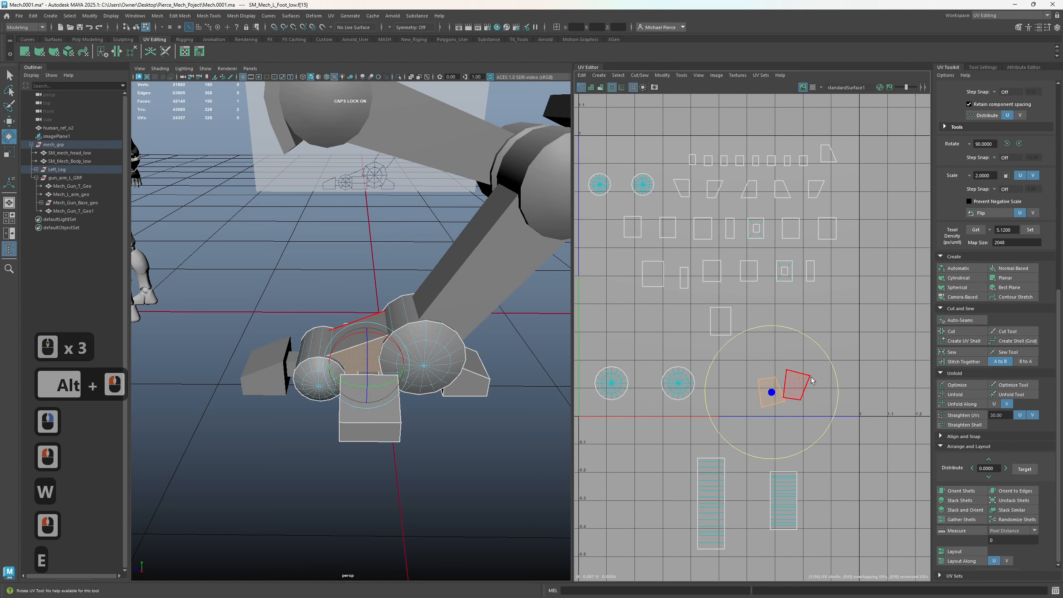
{"action": "left_click", "coordinate": [801, 381]}
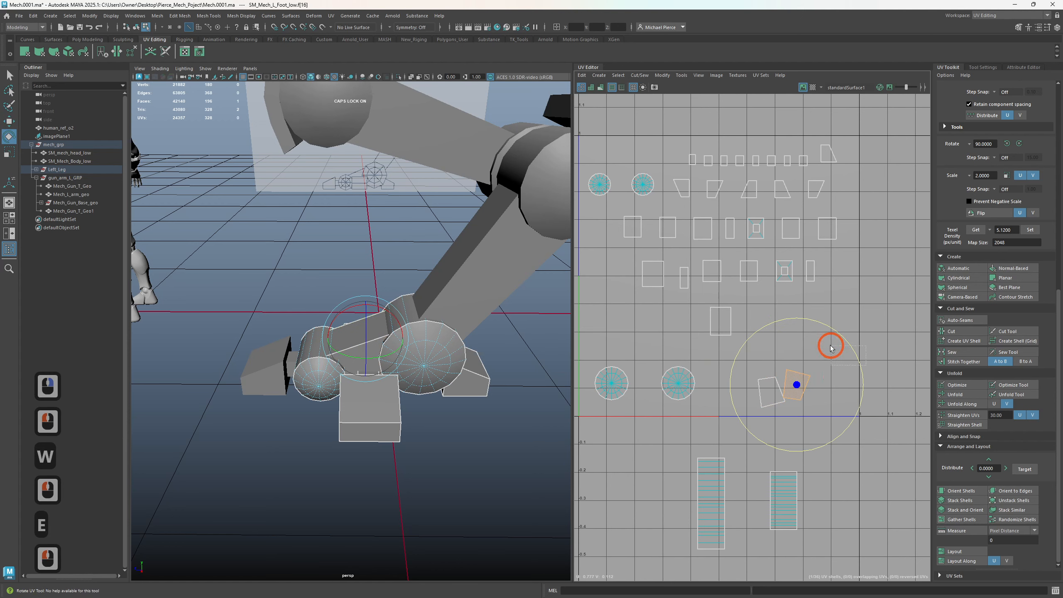
{"action": "left_click", "coordinate": [831, 347]}
{"action": "left_click", "coordinate": [801, 384]}
{"action": "left_click_drag", "start_coordinate": [867, 349], "coordinate": [838, 340]}
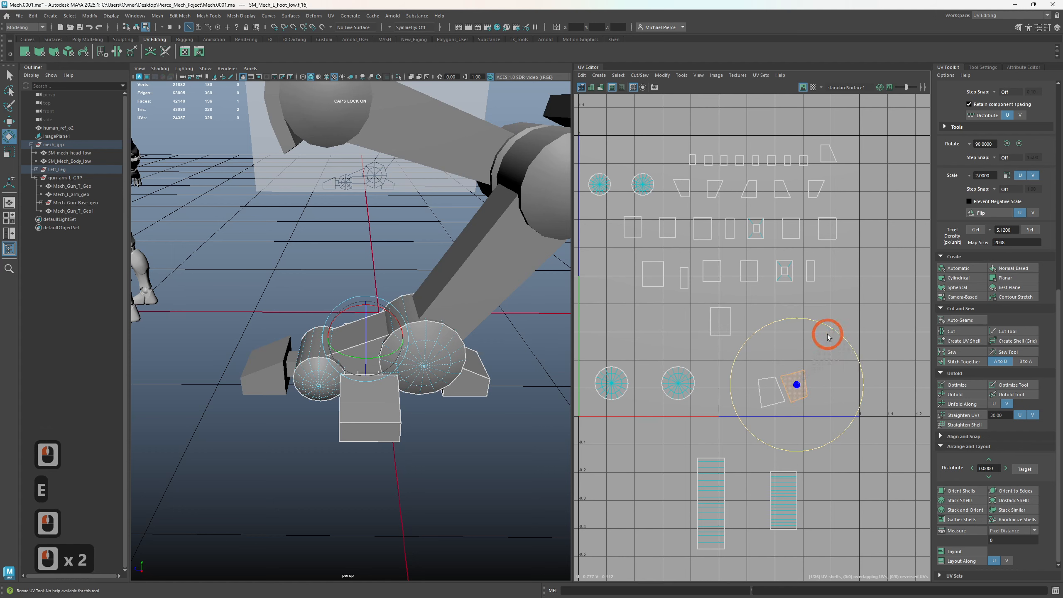
{"action": "left_click", "coordinate": [796, 388]}
{"action": "key", "text": "w"}
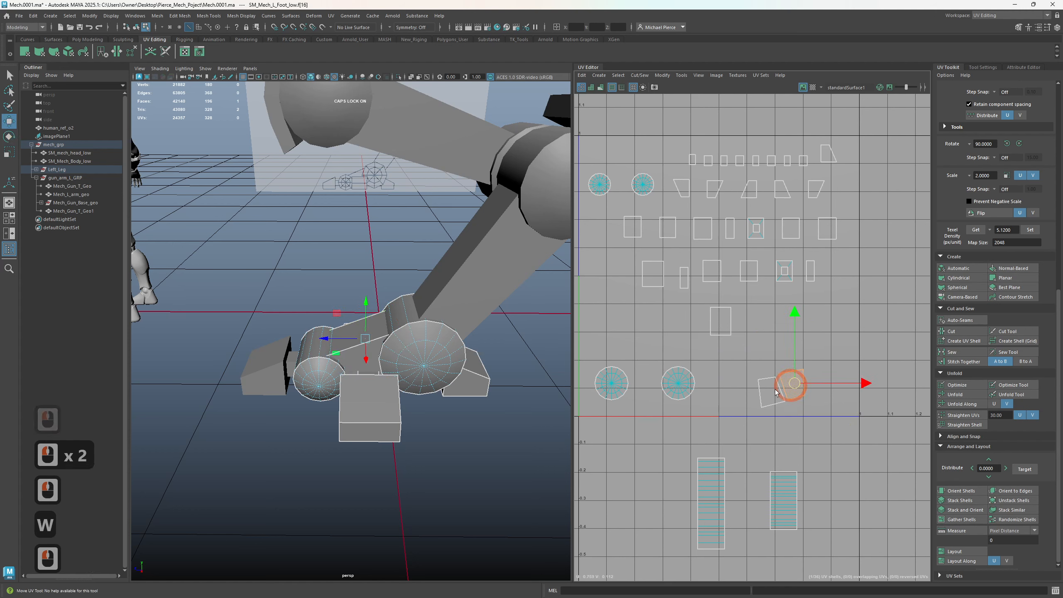
- Select both foot body side shells and rotate the pair together so they stand straight
{"action": "double_click", "coordinate": [811, 416]}
{"action": "key", "text": "e"}
{"action": "left_click", "coordinate": [763, 452]}
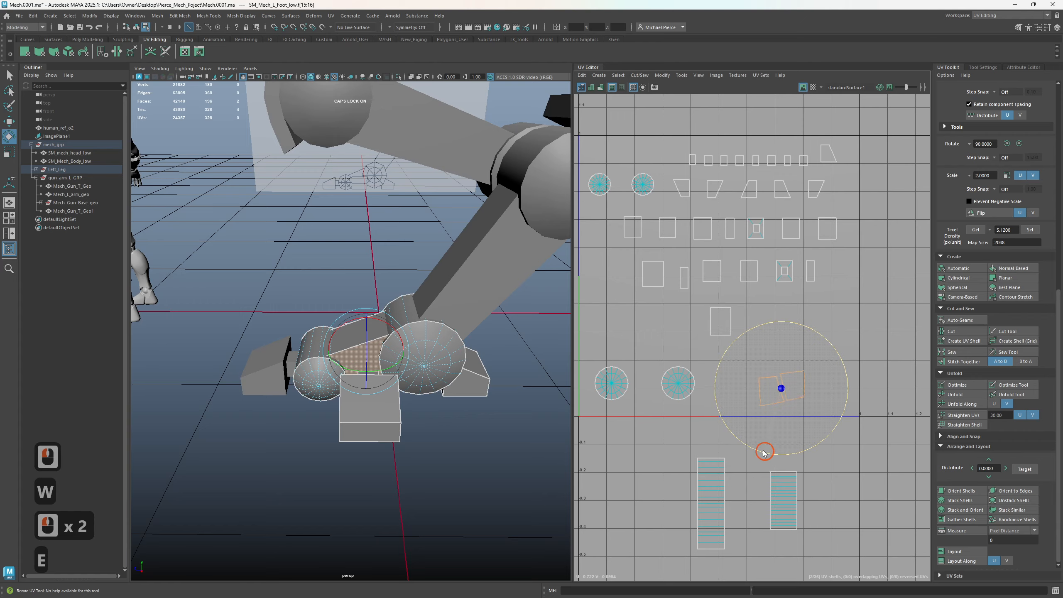
{"action": "left_click", "coordinate": [707, 299]}
- Move the foot body's underside shell to one end of the side-shell pair and the large square shell to the other end
{"action": "left_click", "coordinate": [714, 328]}
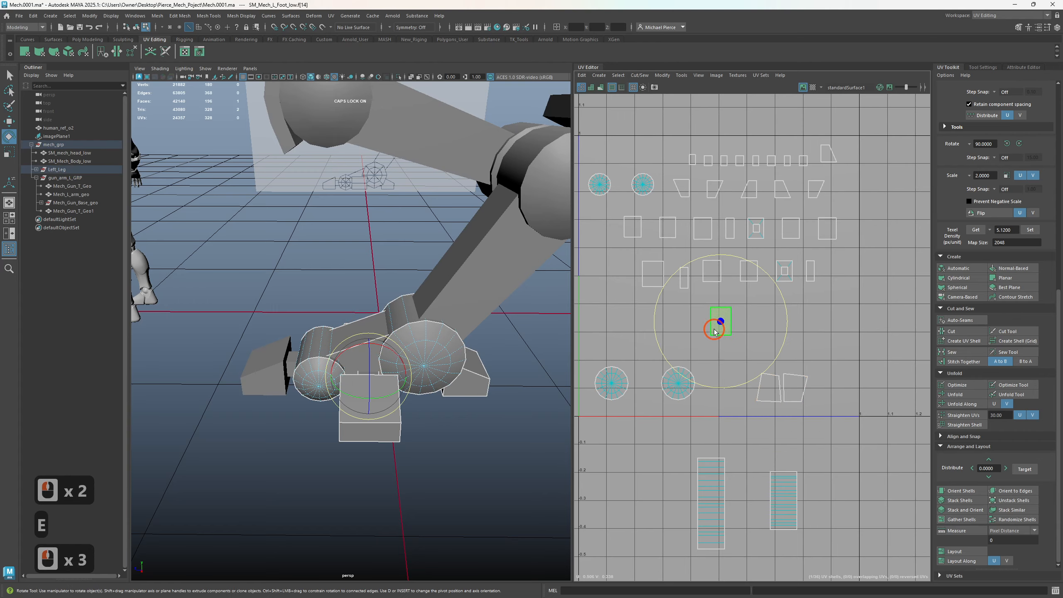
{"action": "left_click_drag", "start_coordinate": [440, 415], "coordinate": [326, 364], "text": "alt"}
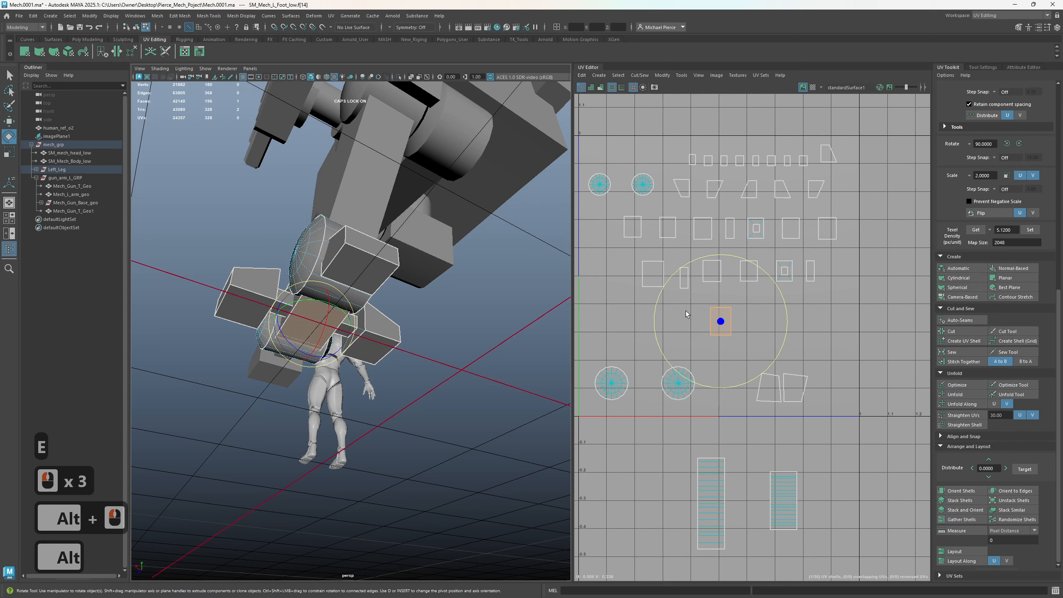
{"action": "key", "text": "w"}
{"action": "left_click_drag", "start_coordinate": [724, 326], "coordinate": [743, 381]}
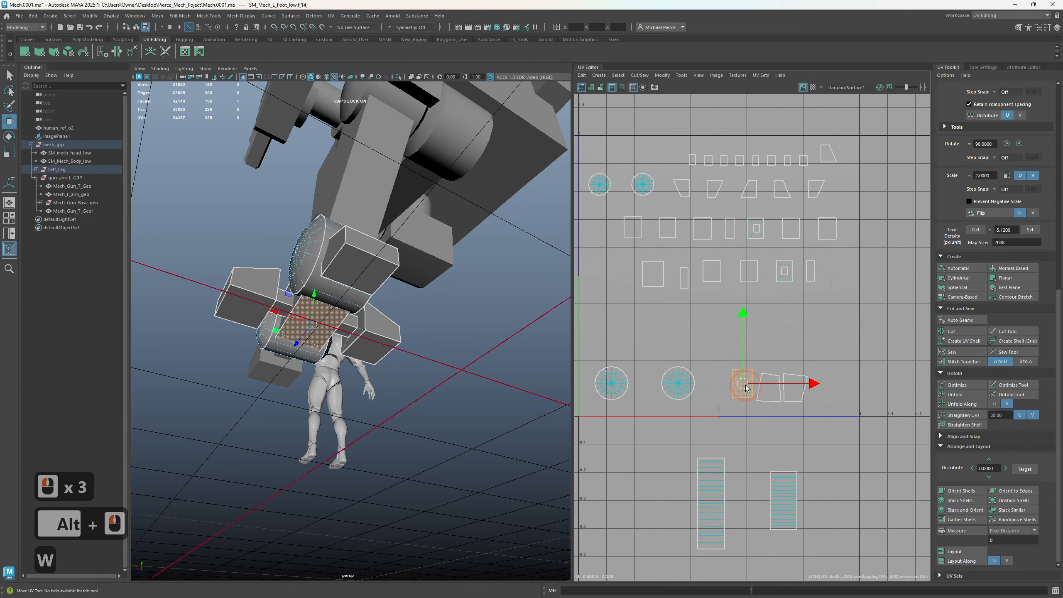
{"action": "left_click", "coordinate": [652, 272]}
{"action": "left_click_drag", "start_coordinate": [234, 364], "coordinate": [180, 326], "text": "alt"}
{"action": "key", "text": "w"}
{"action": "left_click_drag", "start_coordinate": [857, 405], "coordinate": [821, 389]}
- Shift the foot's two large round cap shells sideways and place the longer cylinder strip shell between them
{"action": "left_click_drag", "start_coordinate": [579, 354], "coordinate": [712, 411]}
{"action": "left_click_drag", "start_coordinate": [654, 382], "coordinate": [636, 382]}
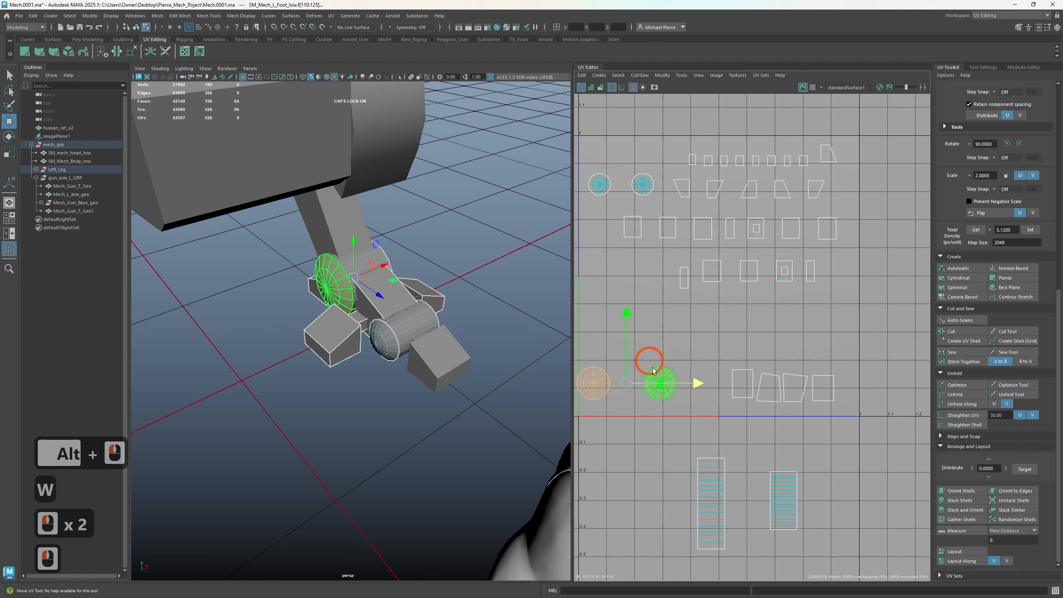
{"action": "left_click", "coordinate": [687, 485]}
{"action": "left_click", "coordinate": [711, 506]}
{"action": "left_click", "coordinate": [657, 381], "text": "shift"}
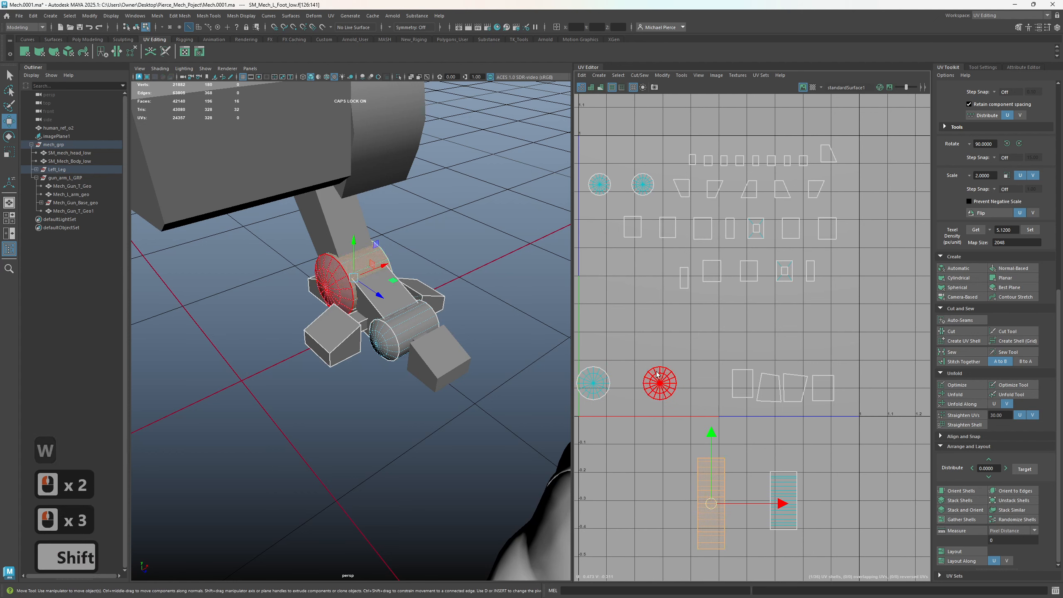
{"action": "left_click", "coordinate": [594, 381], "text": "shift"}
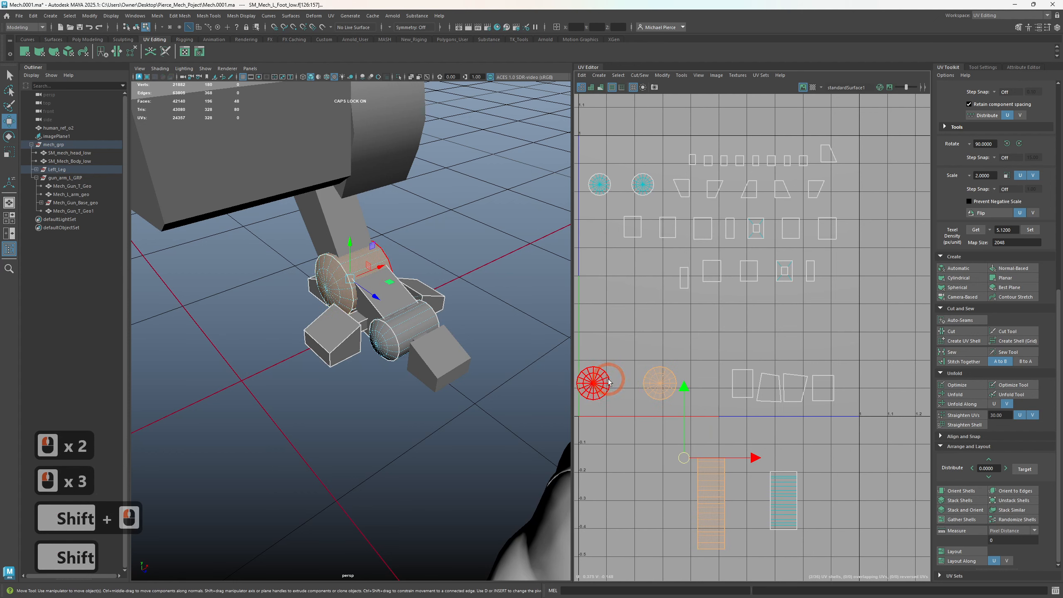
{"action": "left_click", "coordinate": [714, 518]}
{"action": "left_click_drag", "start_coordinate": [715, 503], "coordinate": [631, 380]}
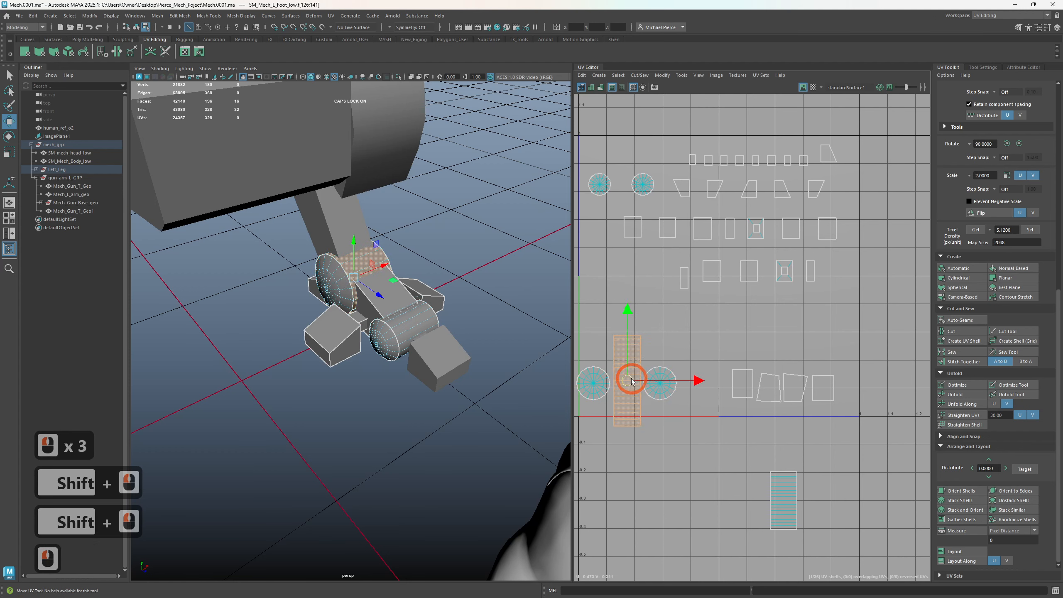
- Move the foot's shorter cylinder strip shell above the two smaller round cap shells
{"action": "left_click", "coordinate": [781, 500]}
{"action": "left_click_drag", "start_coordinate": [781, 500], "coordinate": [621, 161]}
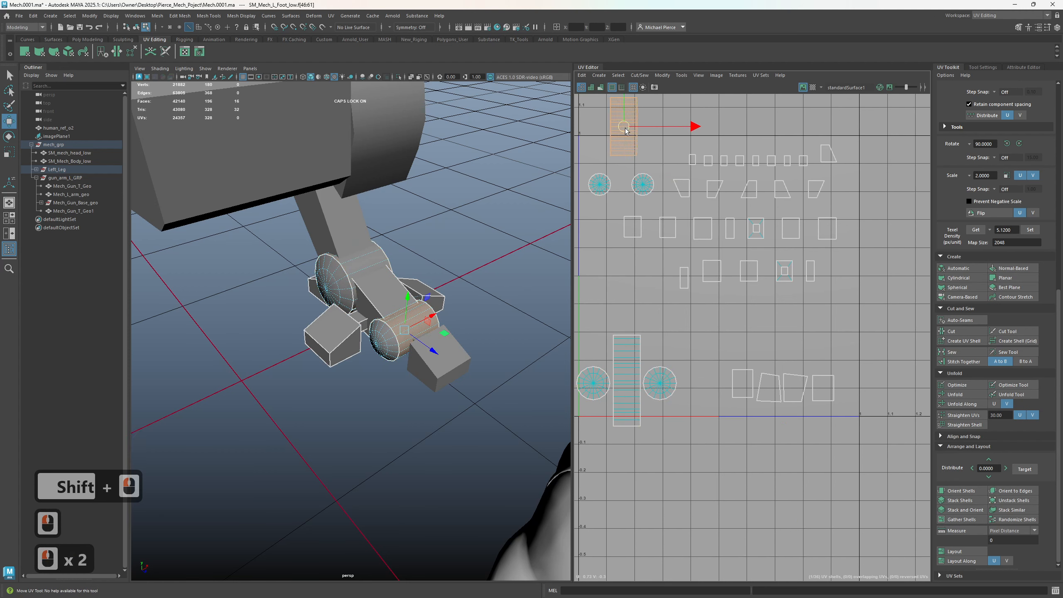
{"action": "left_click", "coordinate": [730, 202]}
{"action": "scroll", "coordinate": [736, 205], "scroll_direction": "down", "scroll_amount": 2}
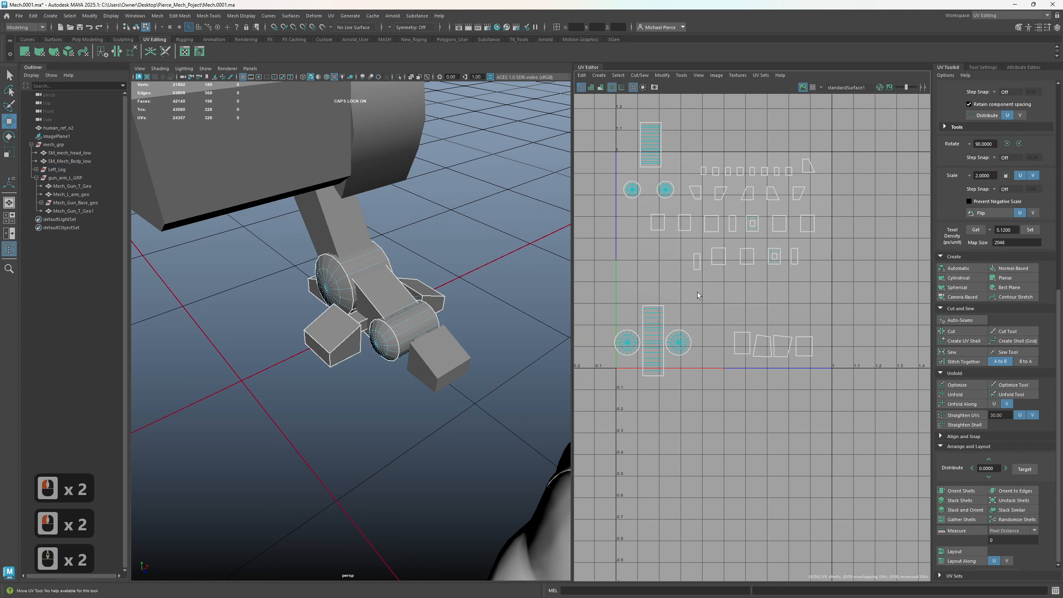
{"action": "scroll", "coordinate": [382, 351], "scroll_direction": "up", "scroll_amount": 2}
- Create automatic UVs for the front toe block and set its texel density to 5.12 at map size 2048
{"action": "right_click_drag", "start_coordinate": [386, 354], "coordinate": [427, 343]}
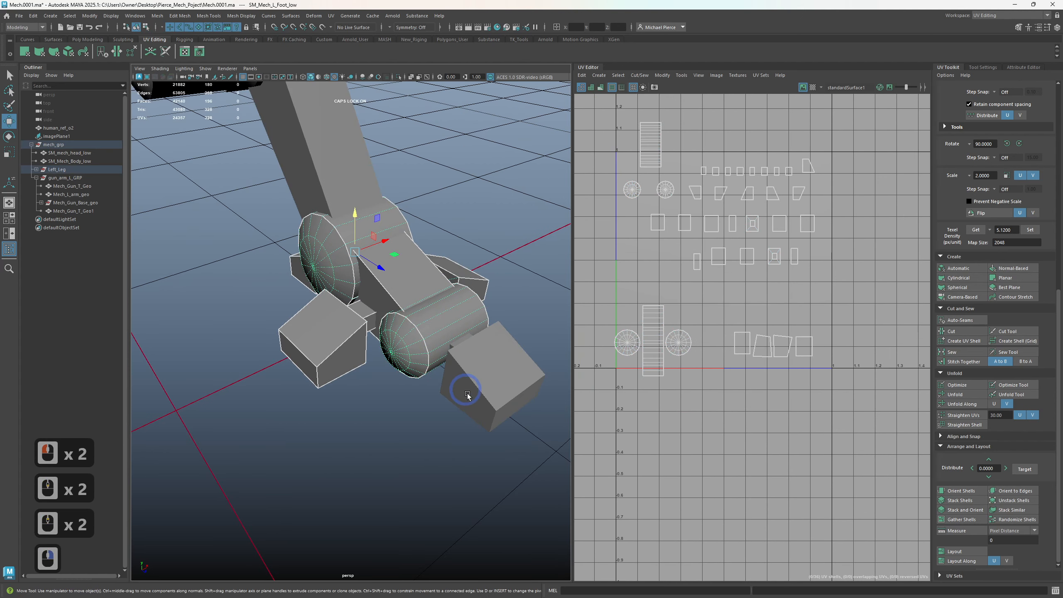
{"action": "left_click", "coordinate": [507, 376]}
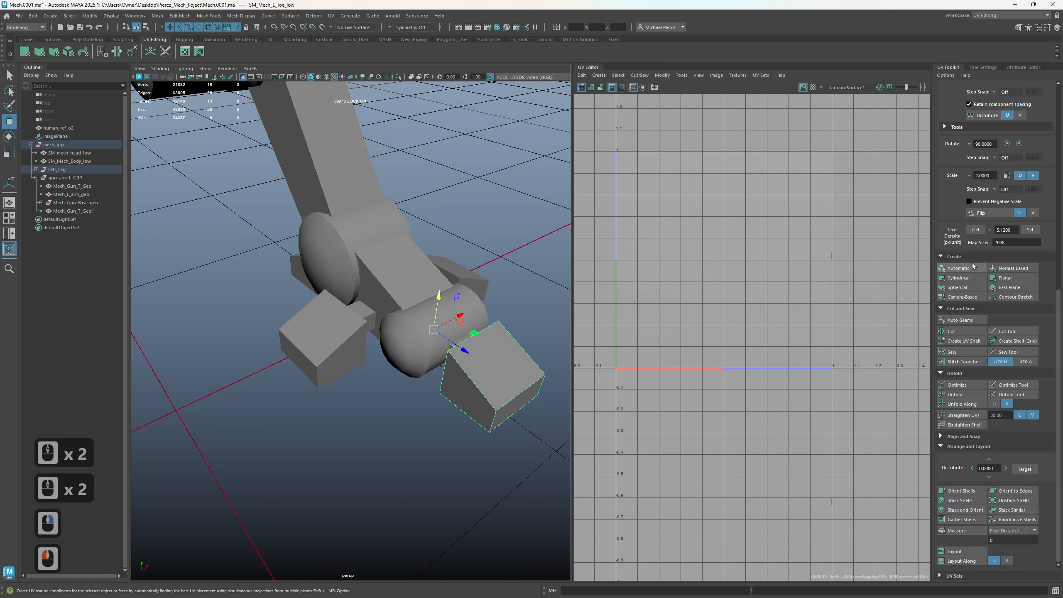
{"action": "left_click", "coordinate": [958, 268]}
{"action": "scroll", "coordinate": [890, 265], "scroll_direction": "down", "scroll_amount": 2}
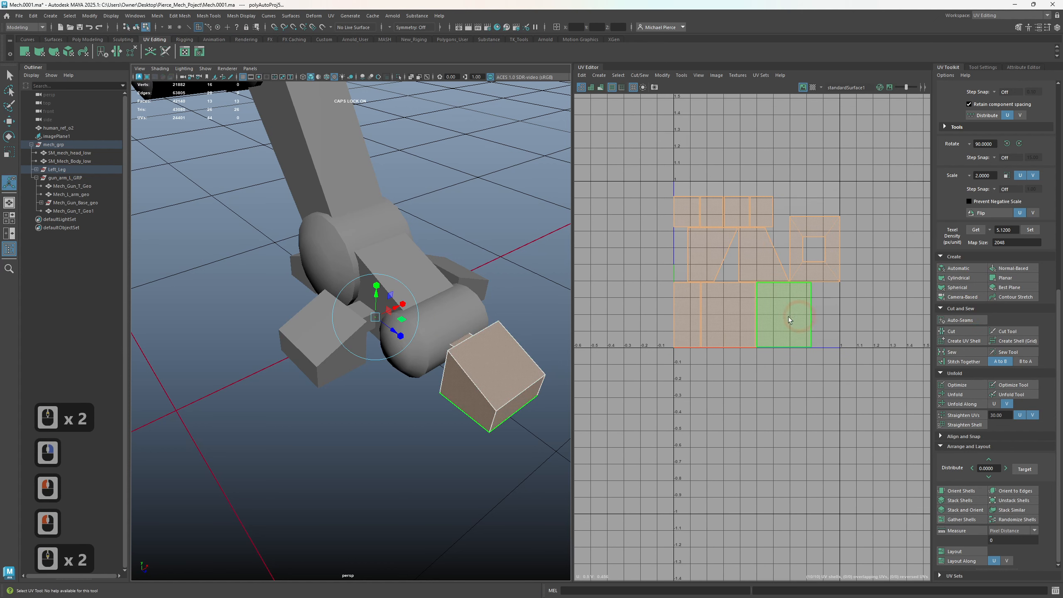
{"action": "left_click", "coordinate": [1034, 230]}
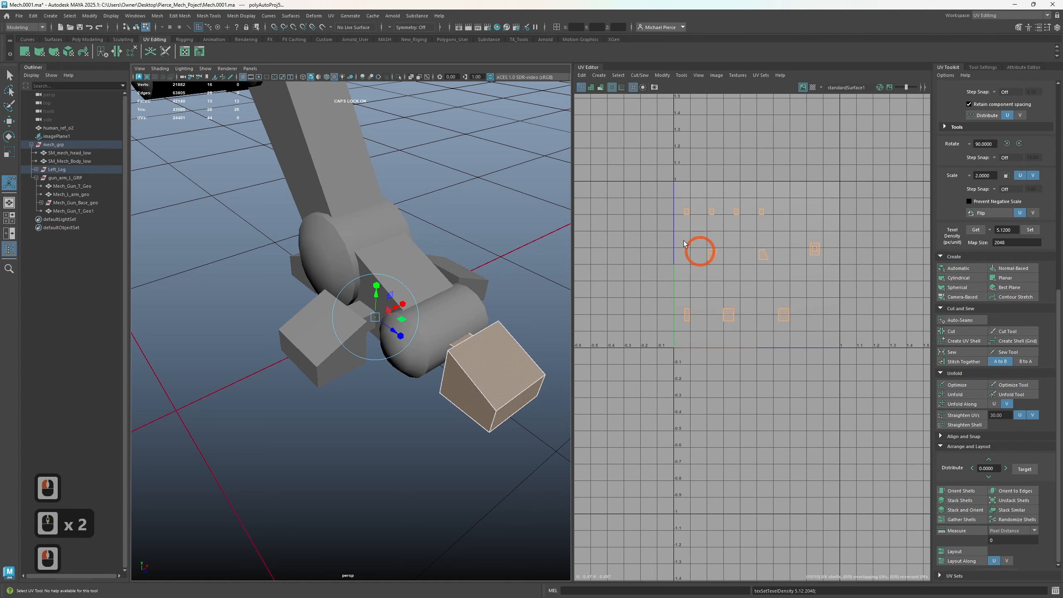
- Select the left leg's toes, foot, lower leg and thigh objects together to show all their UVs
{"action": "scroll", "coordinate": [487, 259], "scroll_direction": "down", "scroll_amount": 3}
{"action": "left_click_drag", "start_coordinate": [477, 302], "coordinate": [309, 278], "text": "alt"}
{"action": "right_click", "coordinate": [335, 261]}
{"action": "right_click_drag", "start_coordinate": [335, 261], "coordinate": [376, 249]}
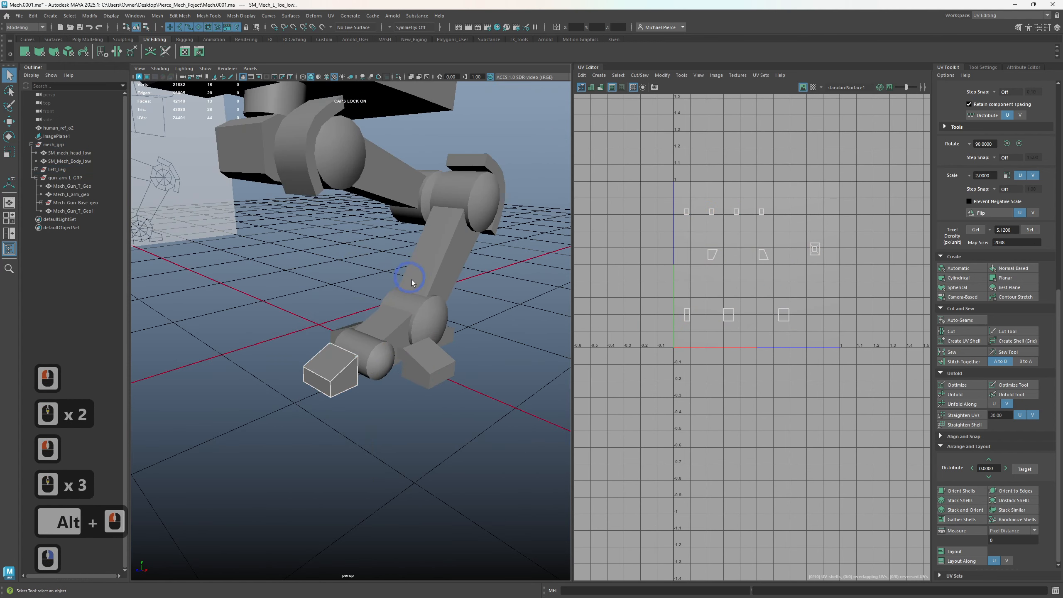
{"action": "left_click", "coordinate": [401, 293]}
{"action": "left_click", "coordinate": [322, 361], "text": "shift"}
{"action": "left_click", "coordinate": [406, 247], "text": "shift"}
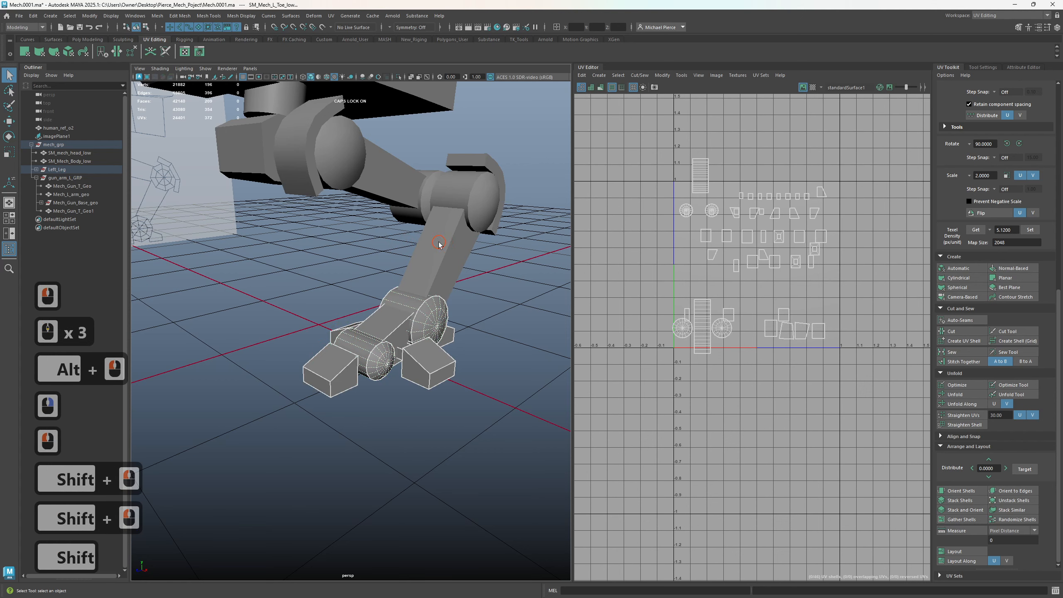
{"action": "left_click", "coordinate": [438, 244], "text": "shift"}
{"action": "left_click", "coordinate": [400, 182], "text": "shift"}
{"action": "scroll", "coordinate": [702, 242], "scroll_direction": "up", "scroll_amount": 2}
{"action": "scroll", "coordinate": [595, 230], "scroll_direction": "down", "scroll_amount": 2}
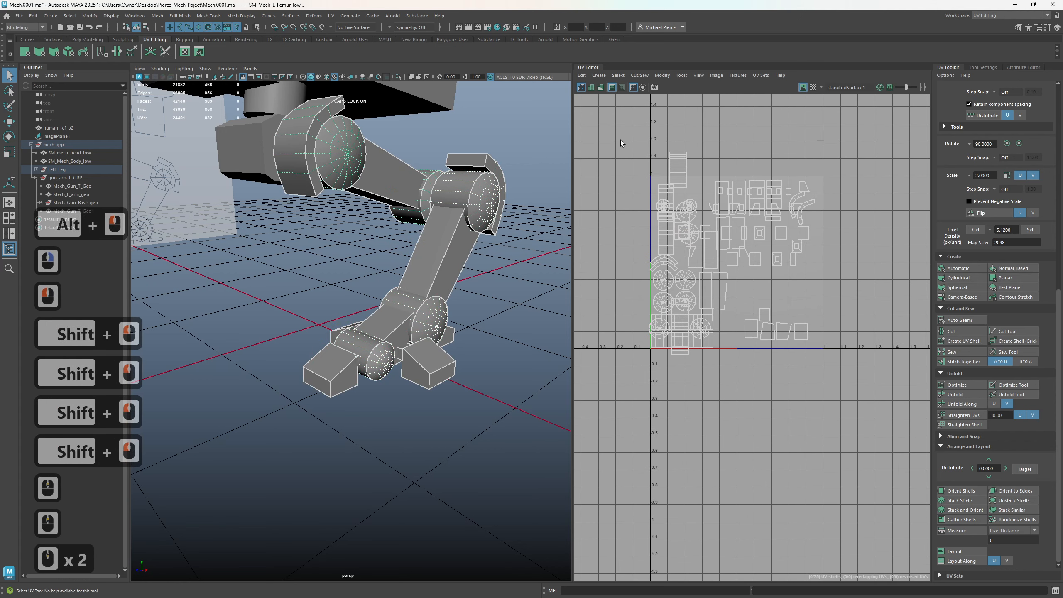
- Select all UV shells of the left leg and pack them together with the current Layout UVs options
{"action": "left_click", "coordinate": [887, 350]}
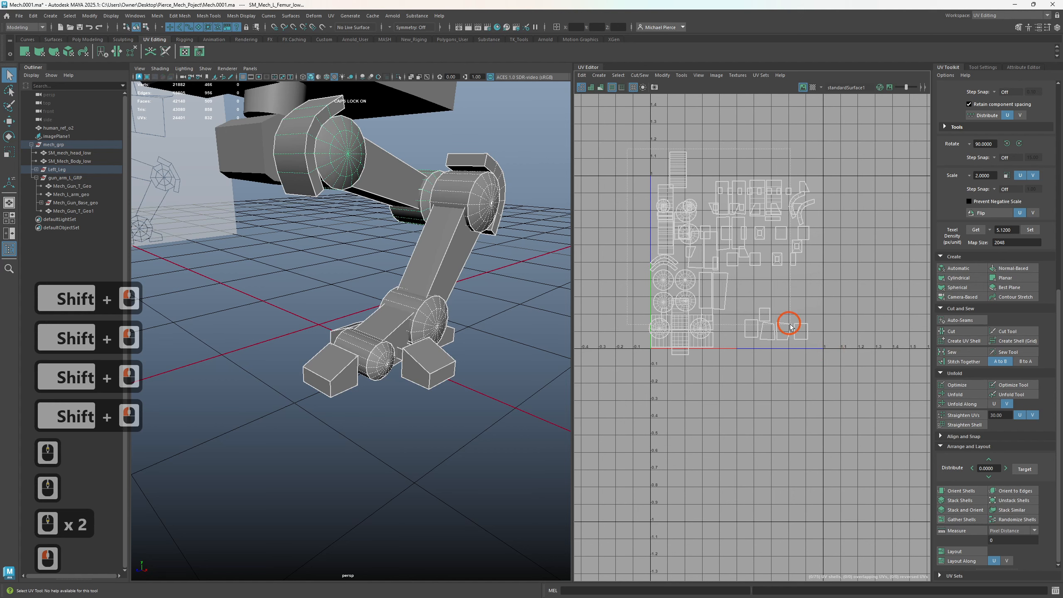
{"action": "left_click_drag", "start_coordinate": [790, 324], "coordinate": [823, 358]}
{"action": "right_click_drag", "start_coordinate": [820, 261], "coordinate": [786, 249]}
{"action": "left_click_drag", "start_coordinate": [634, 151], "coordinate": [858, 378]}
{"action": "left_click", "coordinate": [950, 549], "text": "shift"}
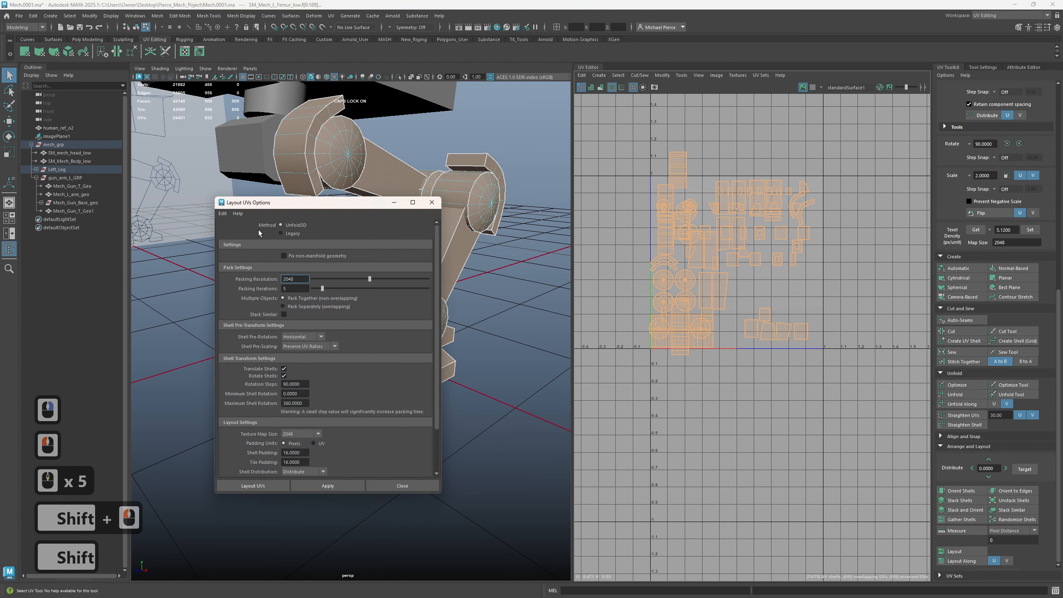
{"action": "left_click_drag", "start_coordinate": [438, 493], "coordinate": [447, 547]}
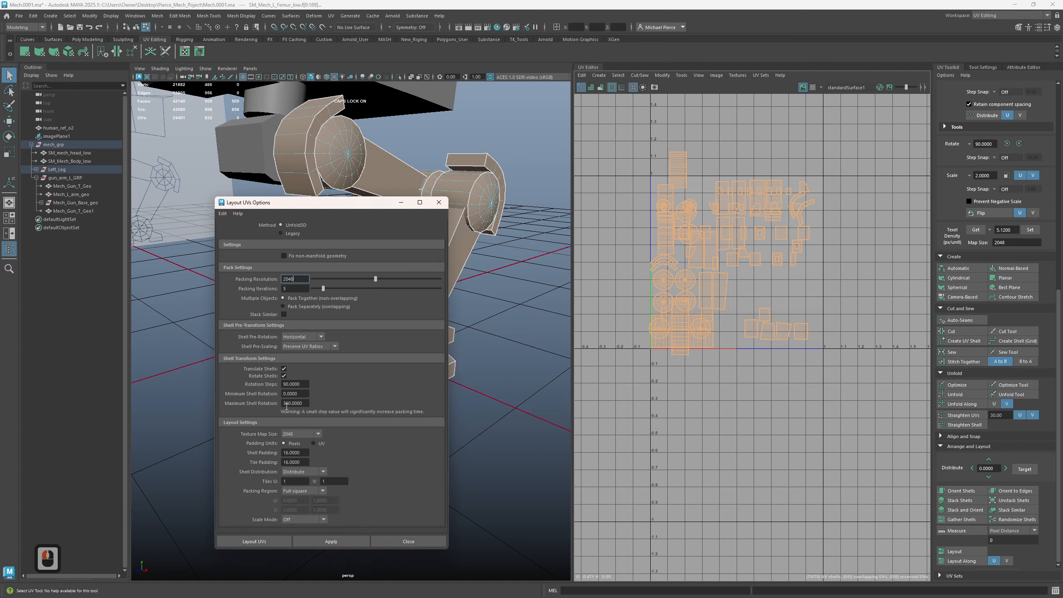
{"action": "left_click", "coordinate": [235, 542]}
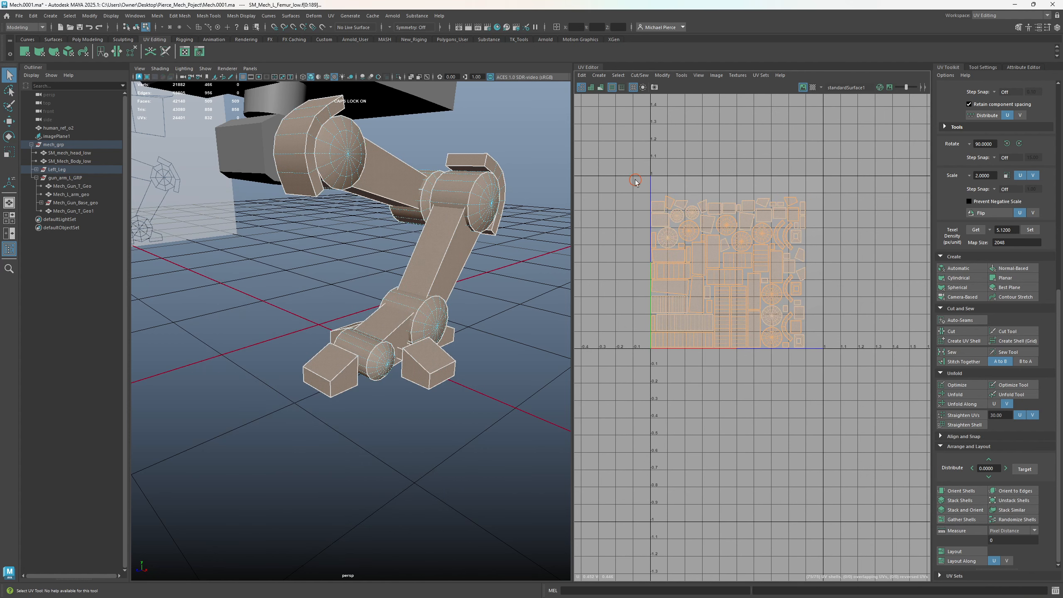
- Select all of the packed leg shells and read their texel density
{"action": "left_click", "coordinate": [632, 178]}
{"action": "scroll", "coordinate": [670, 196], "scroll_direction": "up", "scroll_amount": 2}
{"action": "left_click_drag", "start_coordinate": [603, 170], "coordinate": [840, 415]}
{"action": "left_click", "coordinate": [975, 230]}
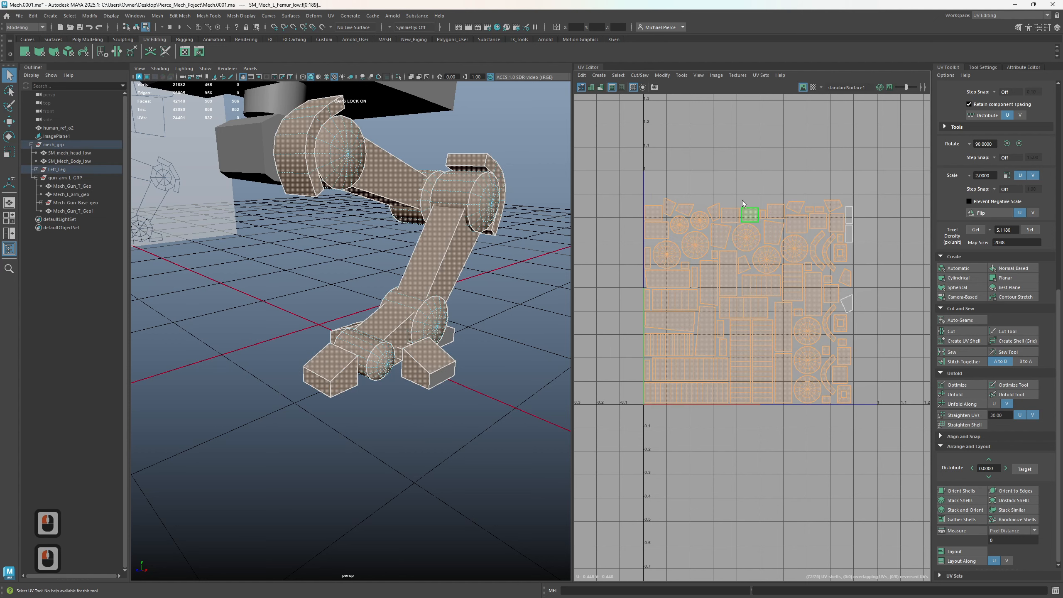
{"action": "left_click", "coordinate": [619, 176]}
{"action": "left_click_drag", "start_coordinate": [837, 387], "coordinate": [859, 408]}
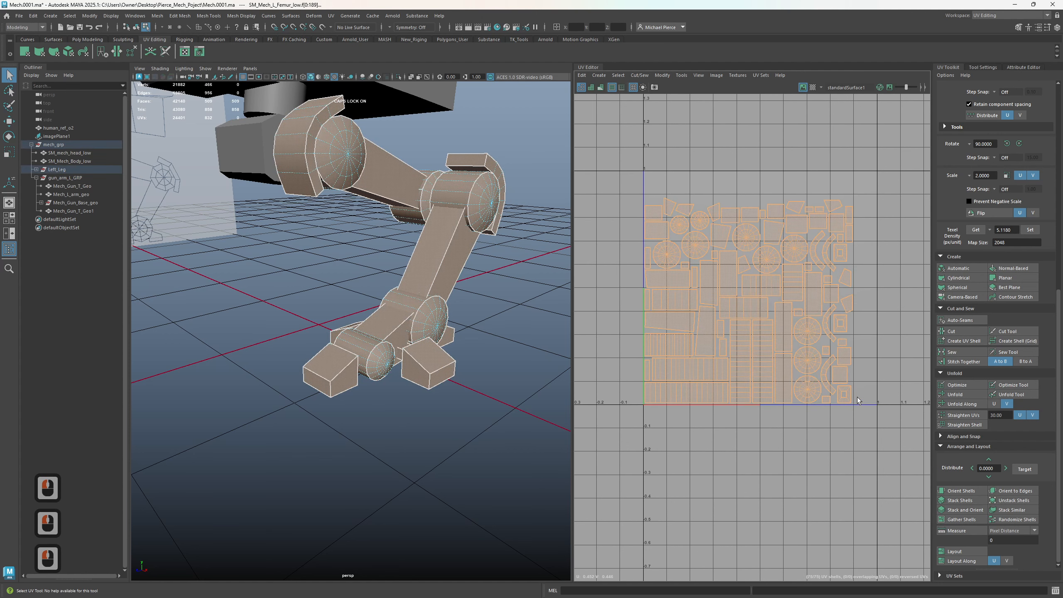
{"action": "double_click", "coordinate": [698, 181]}
{"action": "scroll", "coordinate": [698, 181], "scroll_direction": "down", "scroll_amount": 2}
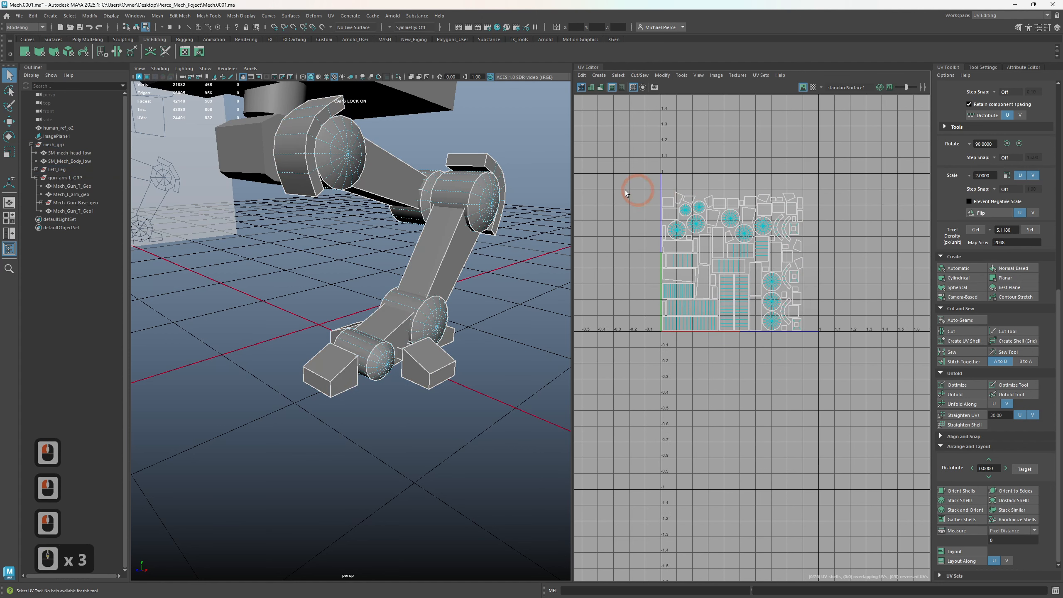
- Turn on the checker map display and select all UV shells of mech_grp to show the pattern on the mech
{"action": "left_click", "coordinate": [814, 87]}
{"action": "middle_click_drag", "start_coordinate": [335, 171], "coordinate": [366, 286], "text": "alt"}
{"action": "scroll", "coordinate": [367, 286], "scroll_direction": "down", "scroll_amount": 4}
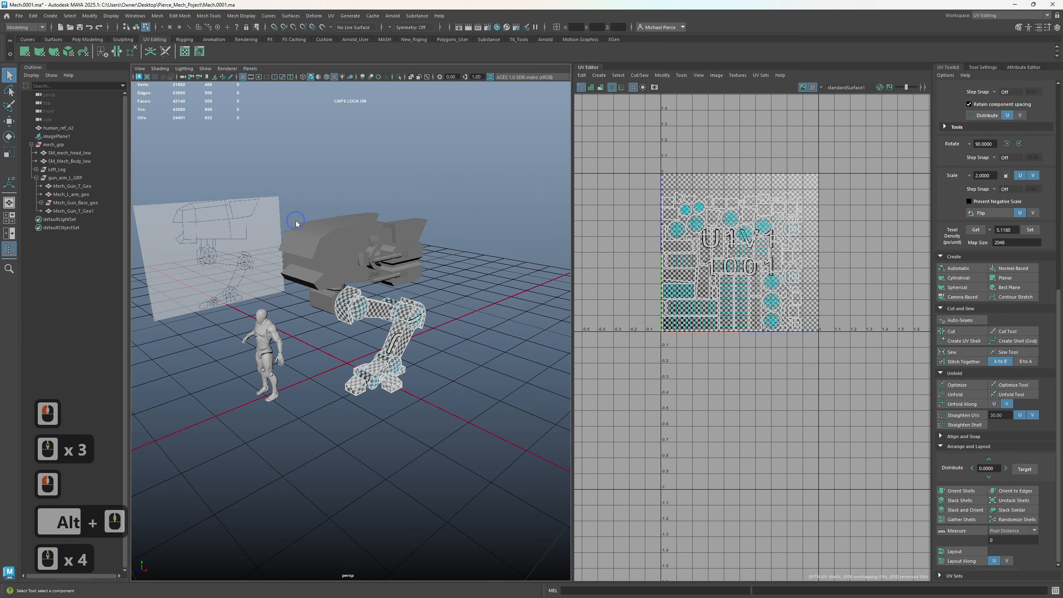
{"action": "right_click_drag", "start_coordinate": [296, 220], "coordinate": [295, 176]}
{"action": "left_click_drag", "start_coordinate": [289, 166], "coordinate": [346, 320]}
{"action": "right_click", "coordinate": [299, 247]}
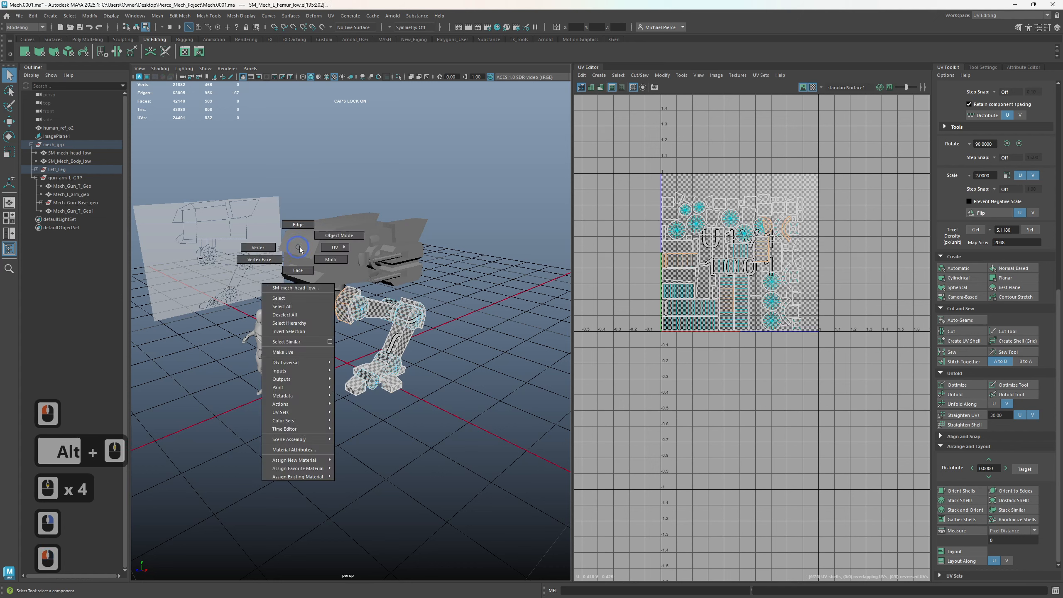
{"action": "left_click", "coordinate": [339, 235]}
{"action": "left_click", "coordinate": [25, 151]}
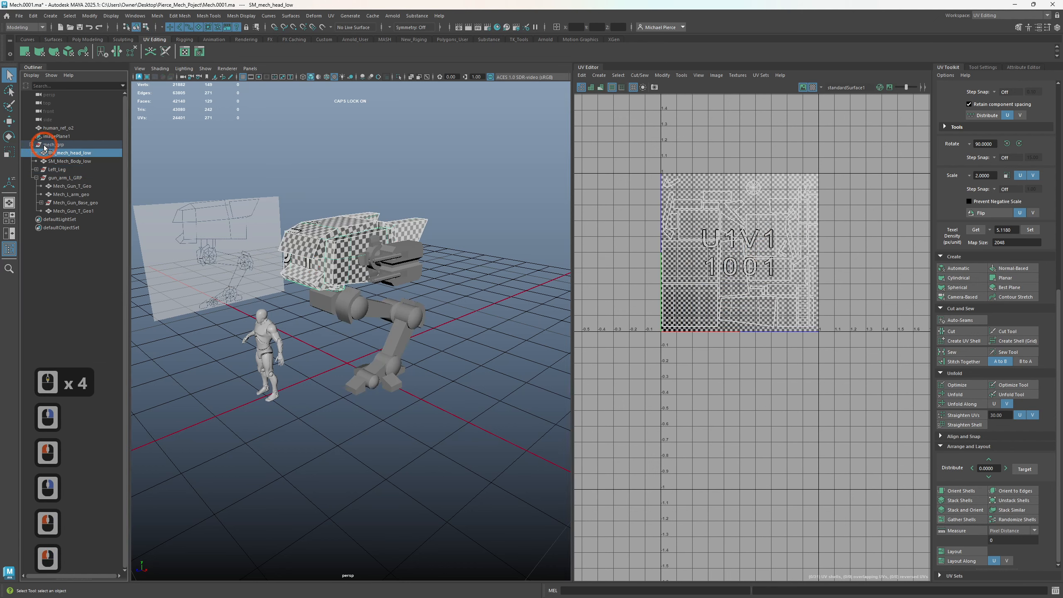
{"action": "left_click", "coordinate": [46, 144]}
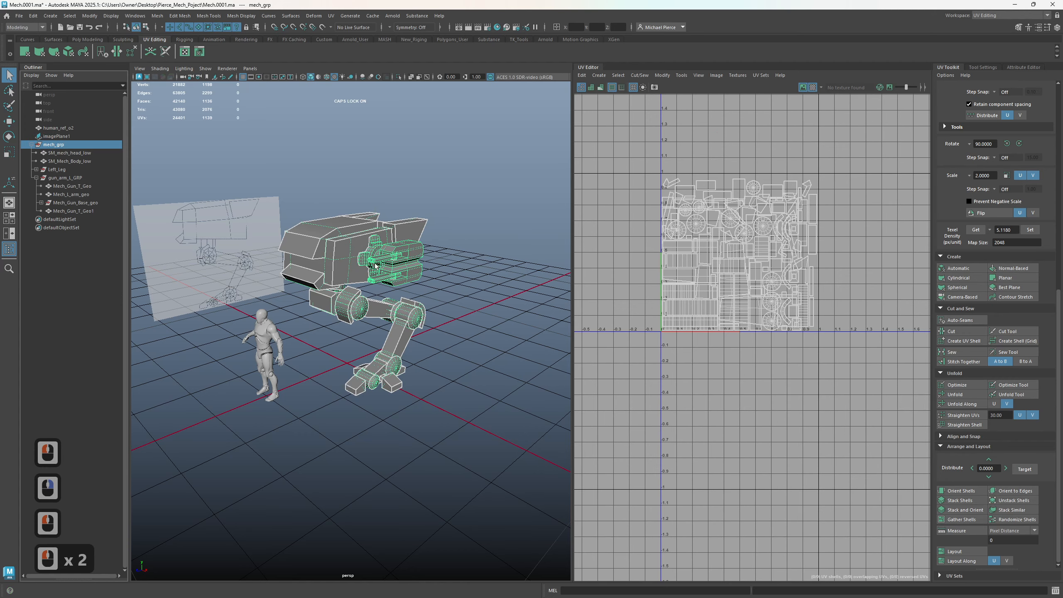
{"action": "scroll", "coordinate": [374, 265], "scroll_direction": "up", "scroll_amount": 2}
{"action": "right_click_drag", "start_coordinate": [651, 147], "coordinate": [632, 139]}
{"action": "left_click_drag", "start_coordinate": [633, 157], "coordinate": [868, 336]}
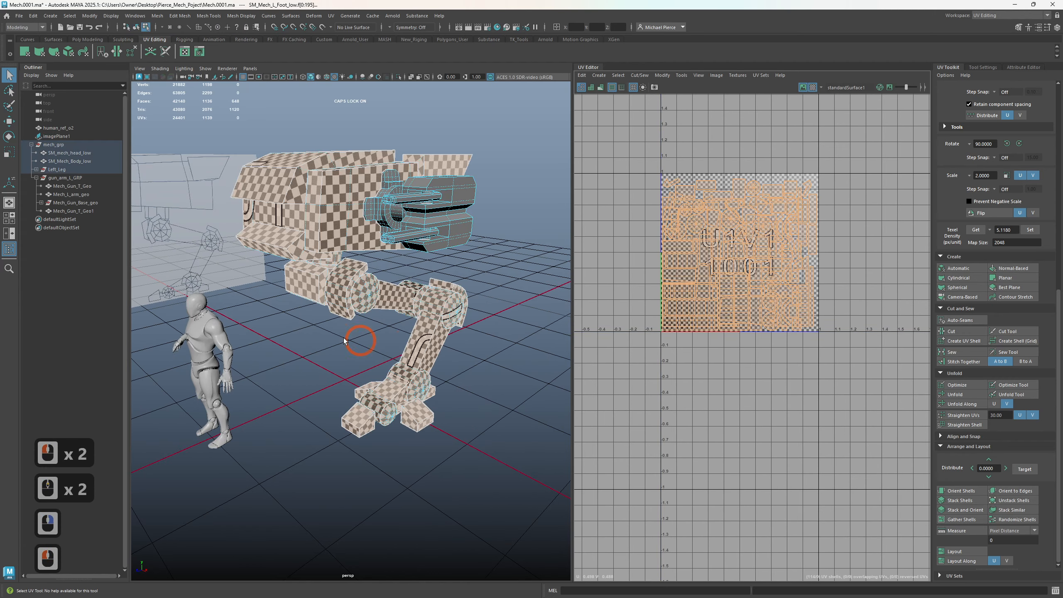
- Examine the checker pattern's size and consistency across the mech's body, hip, leg and foot
{"action": "left_click_drag", "start_coordinate": [344, 340], "coordinate": [381, 332], "text": "alt"}
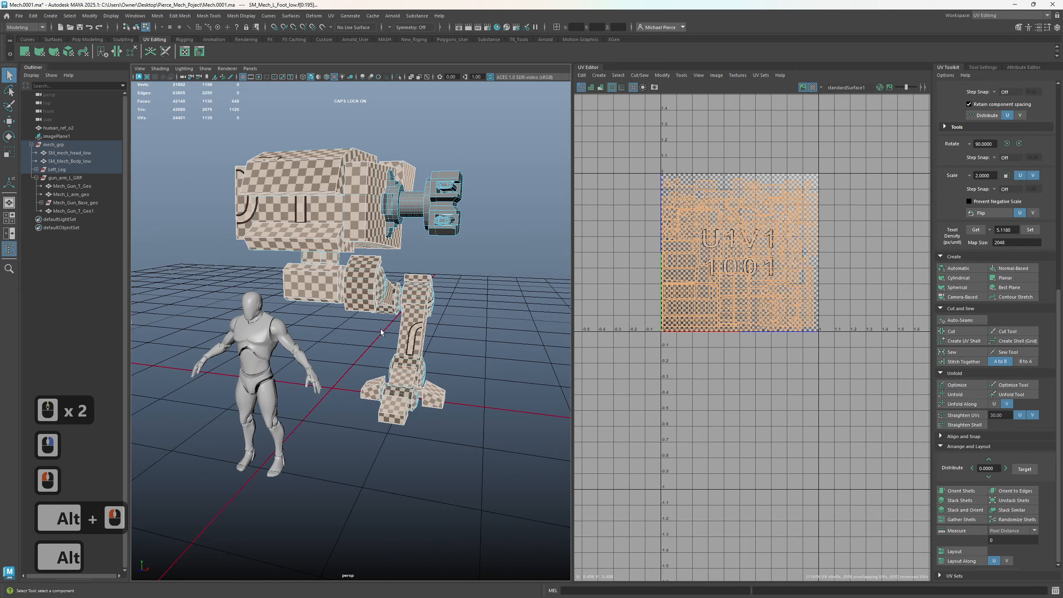
{"action": "right_click_drag", "start_coordinate": [380, 332], "coordinate": [425, 310], "text": "alt"}
{"action": "left_click_drag", "start_coordinate": [425, 310], "coordinate": [438, 334], "text": "alt"}
{"action": "right_click_drag", "start_coordinate": [437, 333], "coordinate": [408, 339], "text": "alt"}
{"action": "left_click_drag", "start_coordinate": [408, 339], "coordinate": [394, 312], "text": "alt"}
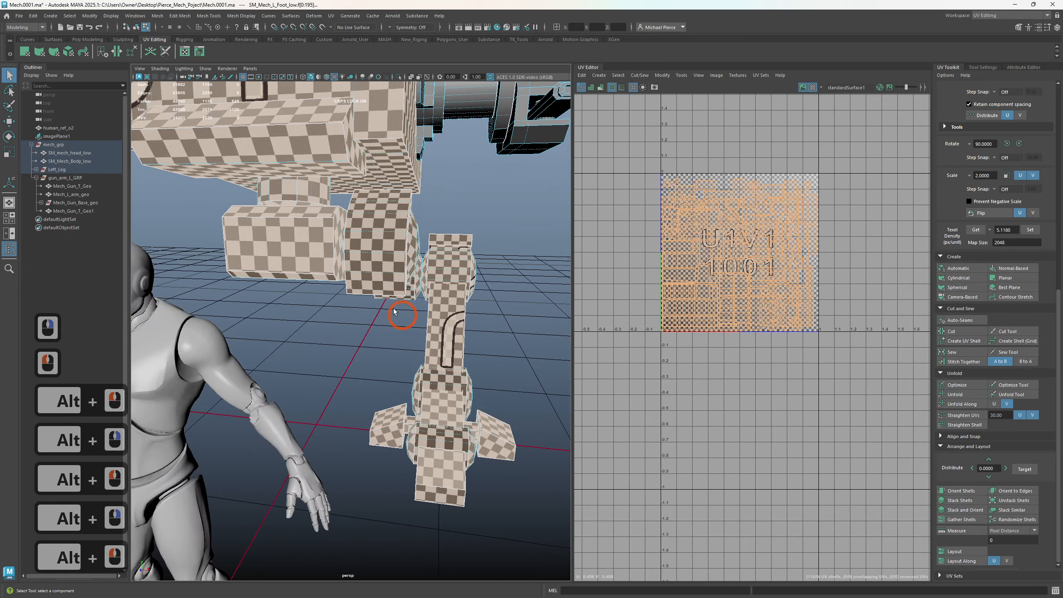
{"action": "left_click", "coordinate": [317, 241]}
{"action": "left_click", "coordinate": [636, 206]}
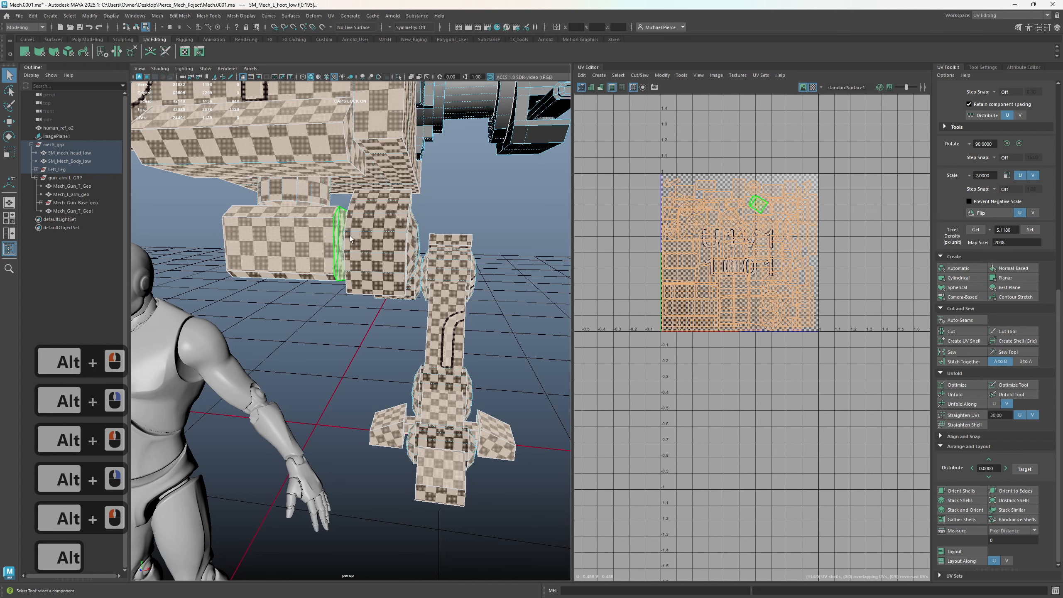
{"action": "middle_click_drag", "start_coordinate": [349, 238], "coordinate": [343, 314], "text": "alt"}
{"action": "left_click", "coordinate": [360, 305]}
{"action": "left_click", "coordinate": [270, 227]}
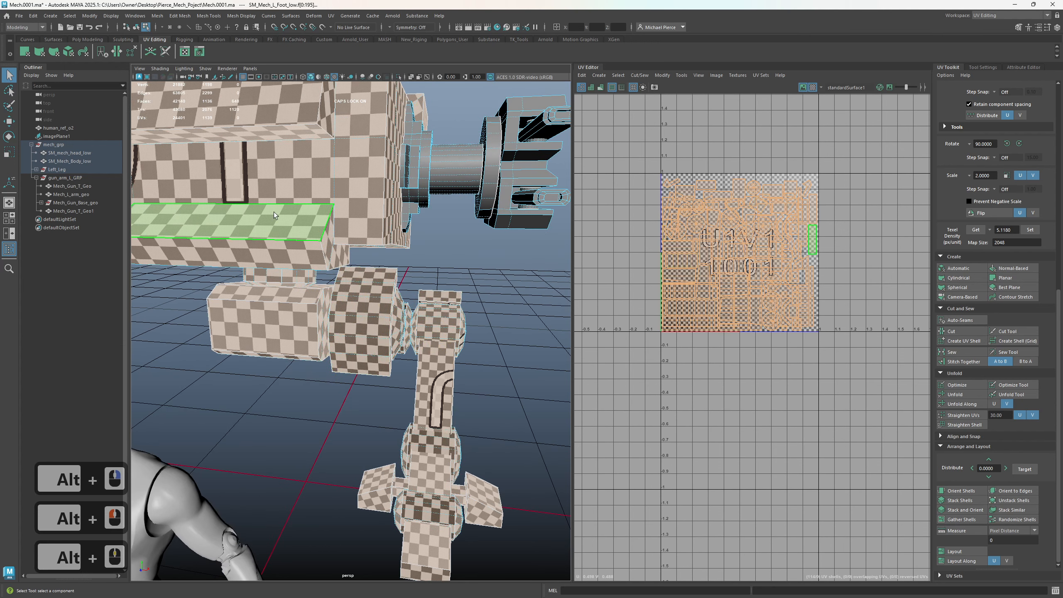
- Return to the whole mech_grp to inspect the gun arm, and select the gun_arm_L_GRP group
{"action": "left_click", "coordinate": [55, 145]}
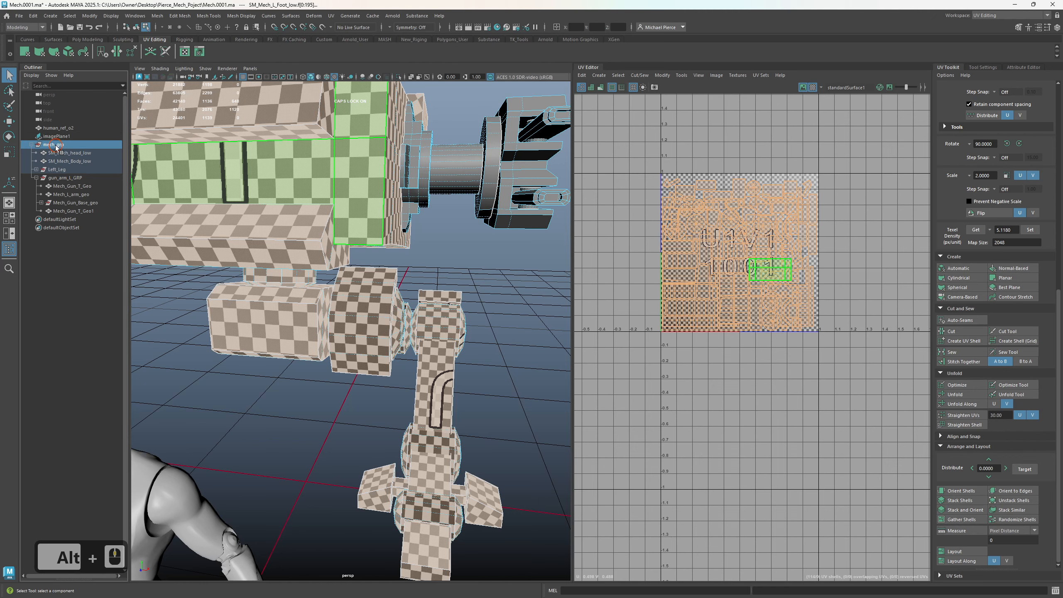
{"action": "middle_click_drag", "start_coordinate": [494, 207], "coordinate": [471, 275], "text": "alt"}
{"action": "left_click_drag", "start_coordinate": [471, 274], "coordinate": [367, 258], "text": "alt"}
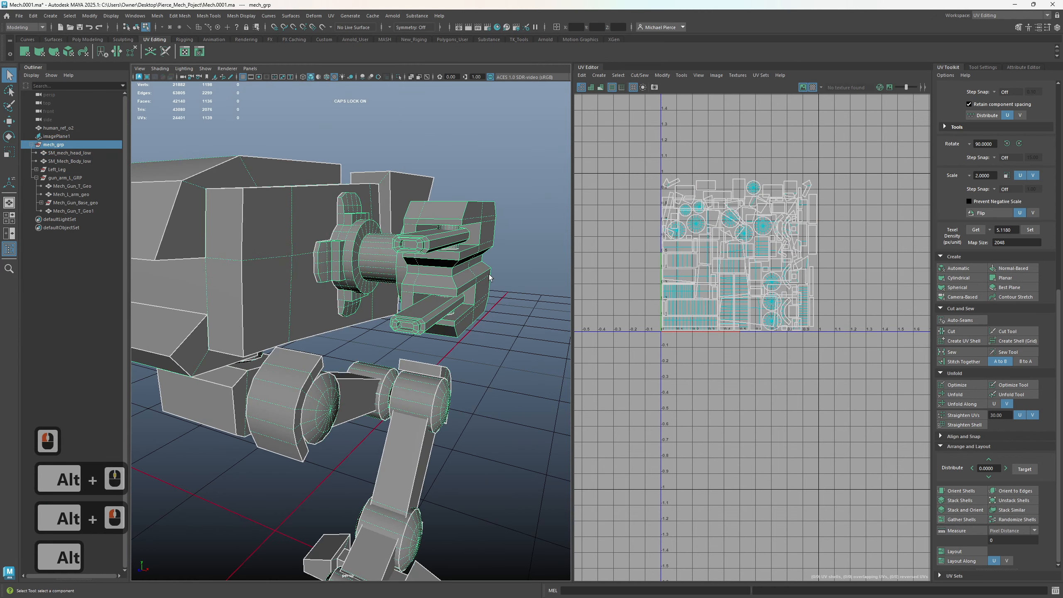
{"action": "middle_click_drag", "start_coordinate": [295, 289], "coordinate": [411, 289], "text": "alt"}
{"action": "left_click_drag", "start_coordinate": [477, 246], "coordinate": [500, 275]}
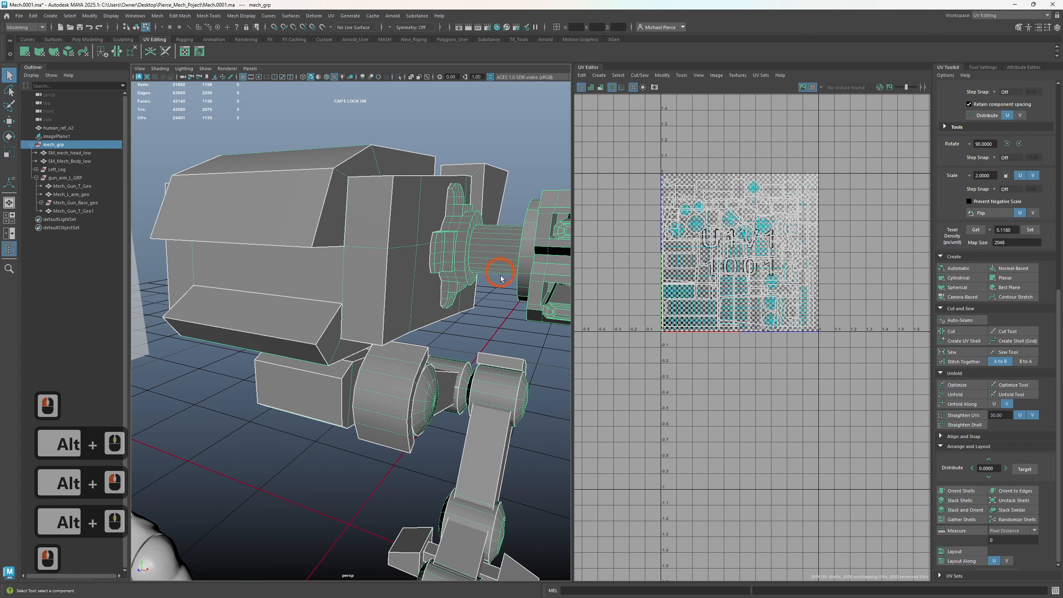
{"action": "left_click", "coordinate": [236, 422]}
{"action": "left_click", "coordinate": [87, 179]}
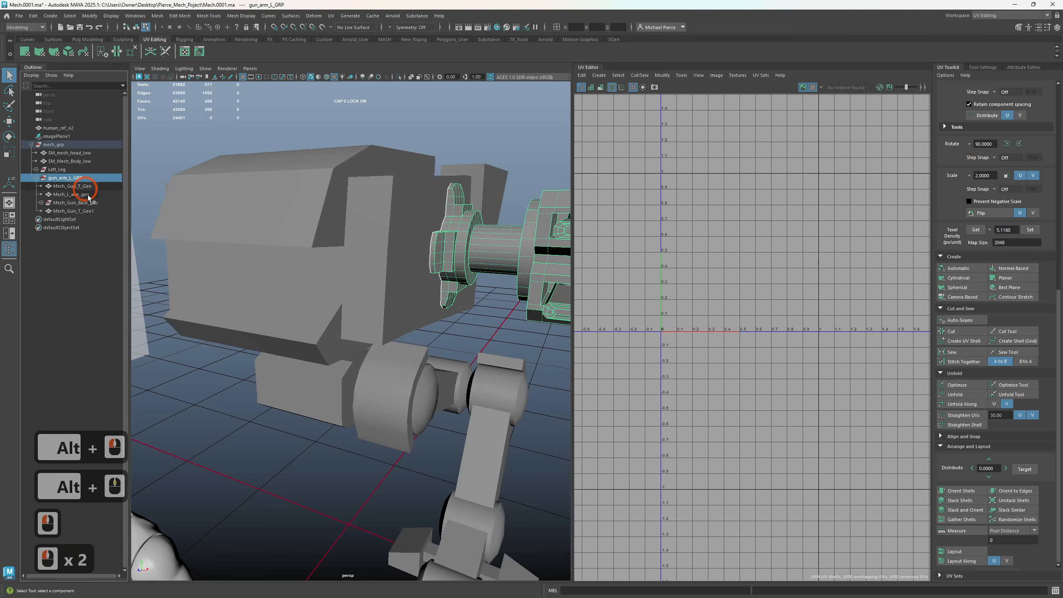
- Select the round disc between the arm cylinder and the gun base as an object to check which part it belongs to
{"action": "middle_click_drag", "start_coordinate": [500, 311], "coordinate": [408, 314], "text": "alt"}
{"action": "left_click_drag", "start_coordinate": [408, 315], "coordinate": [439, 315], "text": "alt"}
{"action": "middle_click_drag", "start_coordinate": [438, 316], "coordinate": [436, 313], "text": "alt"}
{"action": "scroll", "coordinate": [436, 314], "scroll_direction": "up", "scroll_amount": 3}
{"action": "left_click", "coordinate": [478, 264]}
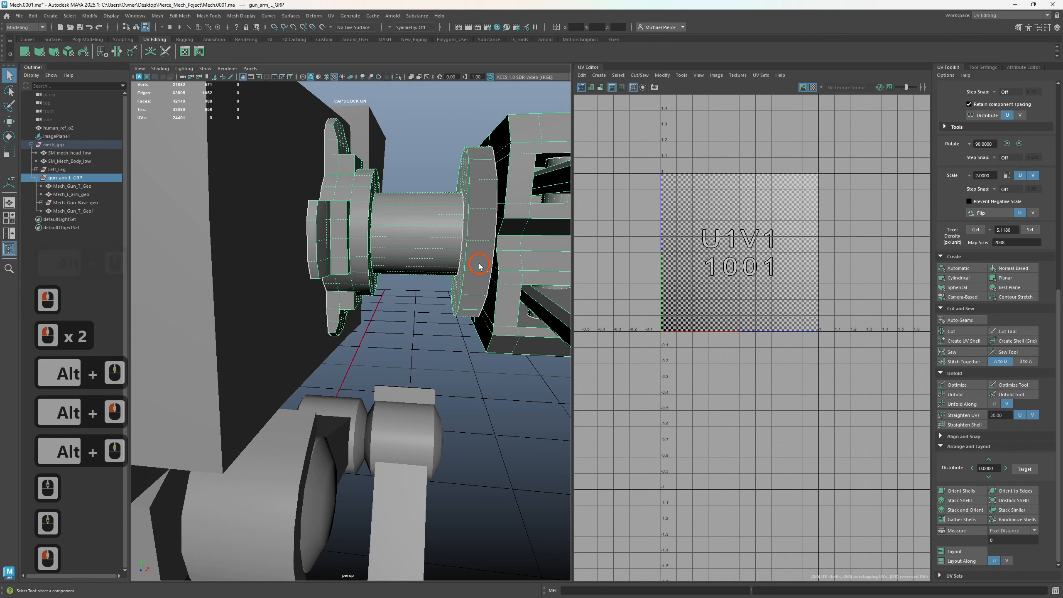
{"action": "middle_click_drag", "start_coordinate": [479, 264], "coordinate": [472, 293], "text": "alt"}
{"action": "left_click_drag", "start_coordinate": [473, 293], "coordinate": [464, 308], "text": "alt"}
{"action": "left_click", "coordinate": [470, 307]}
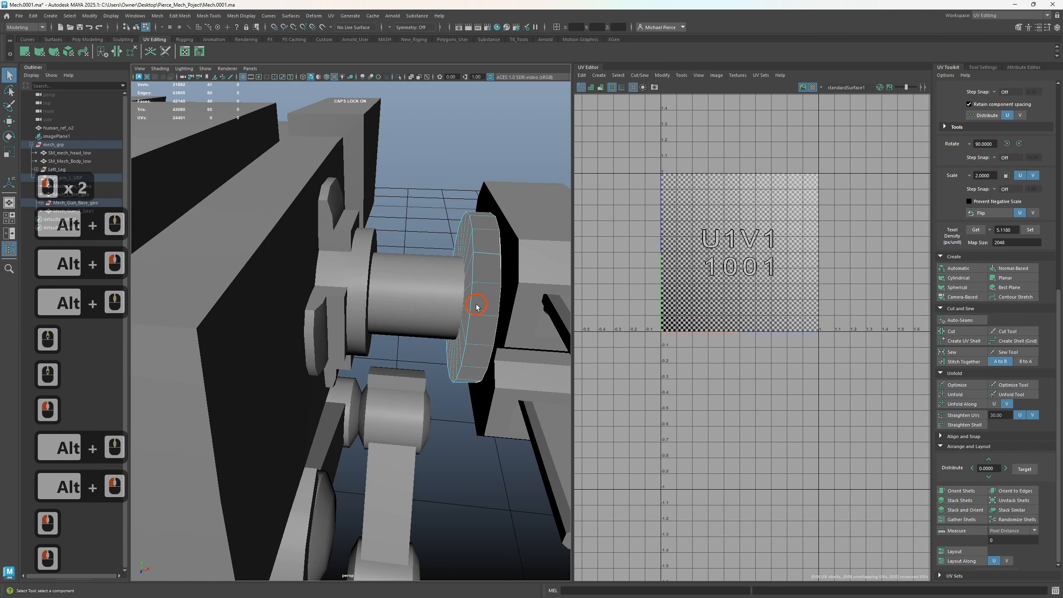
{"action": "right_click_drag", "start_coordinate": [470, 309], "coordinate": [448, 308]}
{"action": "key", "text": "alt"}
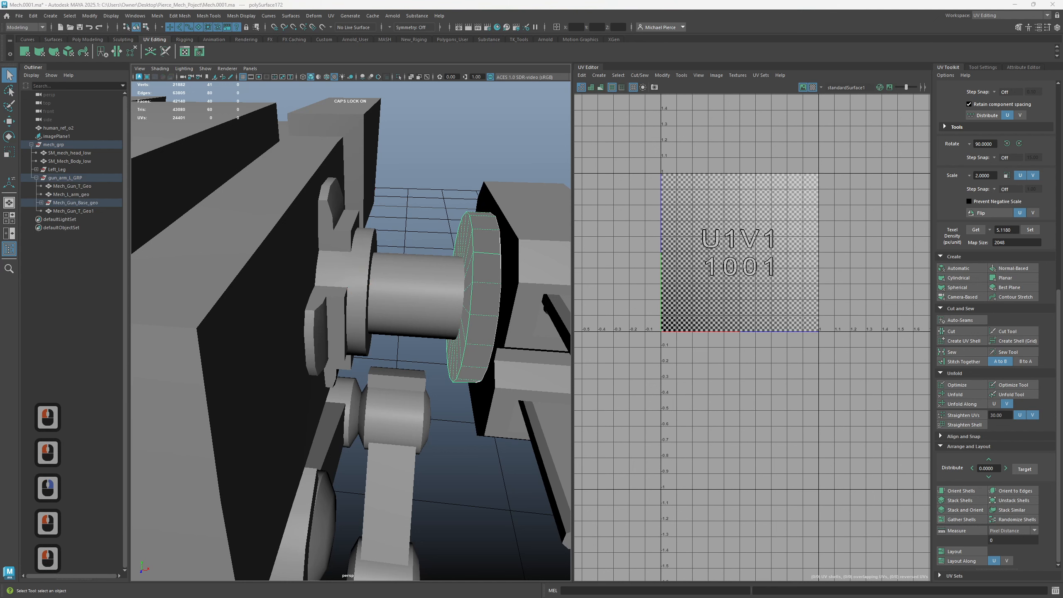
- Select Mech_L_arm_geo and isolate it in the viewport
{"action": "left_click_drag", "start_coordinate": [370, 391], "coordinate": [308, 385], "text": "alt"}
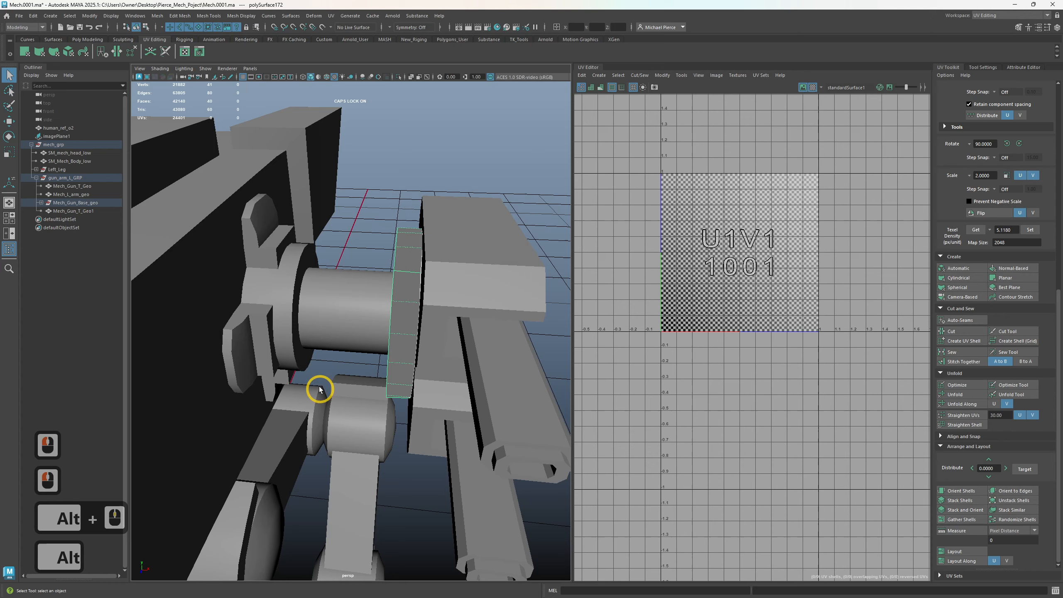
{"action": "left_click", "coordinate": [276, 322]}
{"action": "key", "text": "ctrl+1"}
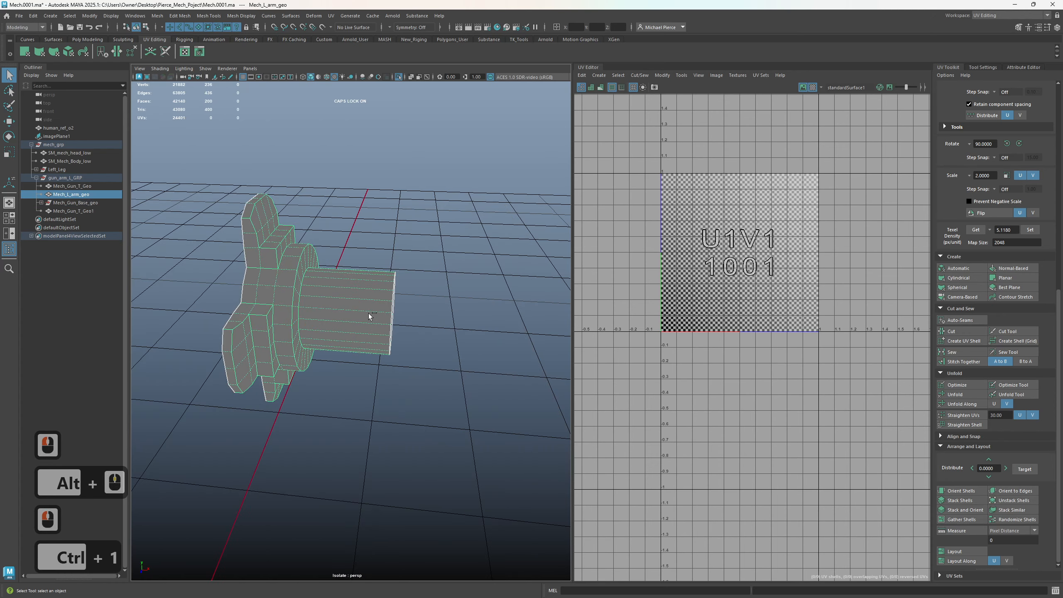
{"action": "mouse_move", "coordinate": [367, 317]}
{"action": "left_mouse_down", "text": "alt"}
{"action": "mouse_move", "coordinate": [302, 300]}
{"action": "mouse_move", "coordinate": [336, 299]}
{"action": "mouse_move", "coordinate": [357, 322]}
{"action": "left_mouse_up", "text": "alt"}
{"action": "middle_click_drag", "start_coordinate": [357, 322], "coordinate": [358, 336], "text": "alt"}
{"action": "left_click_drag", "start_coordinate": [357, 336], "coordinate": [363, 357], "text": "alt"}
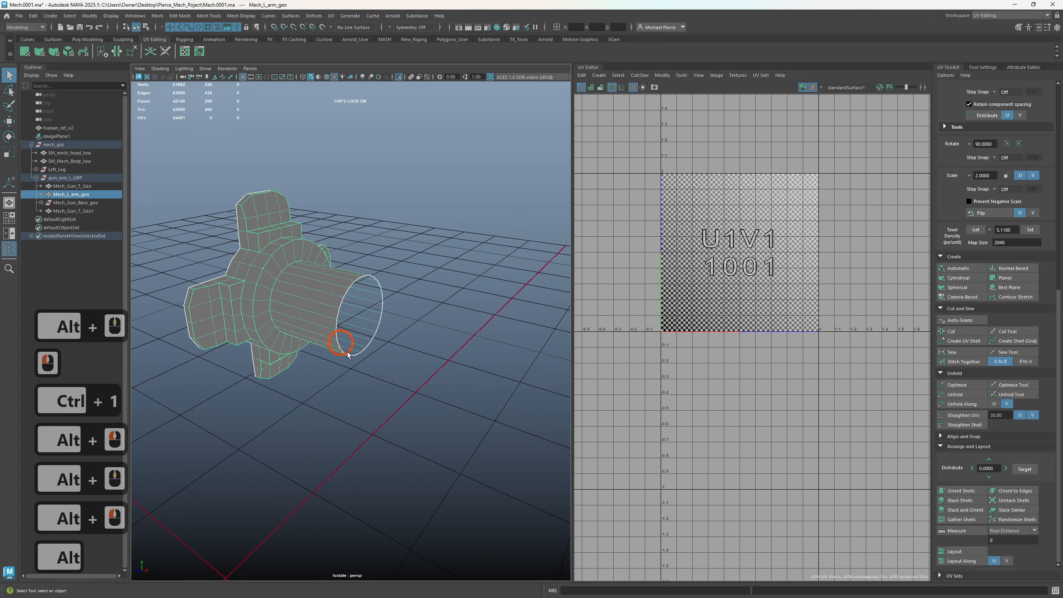
{"action": "middle_click_drag", "start_coordinate": [333, 339], "coordinate": [355, 348], "text": "alt"}
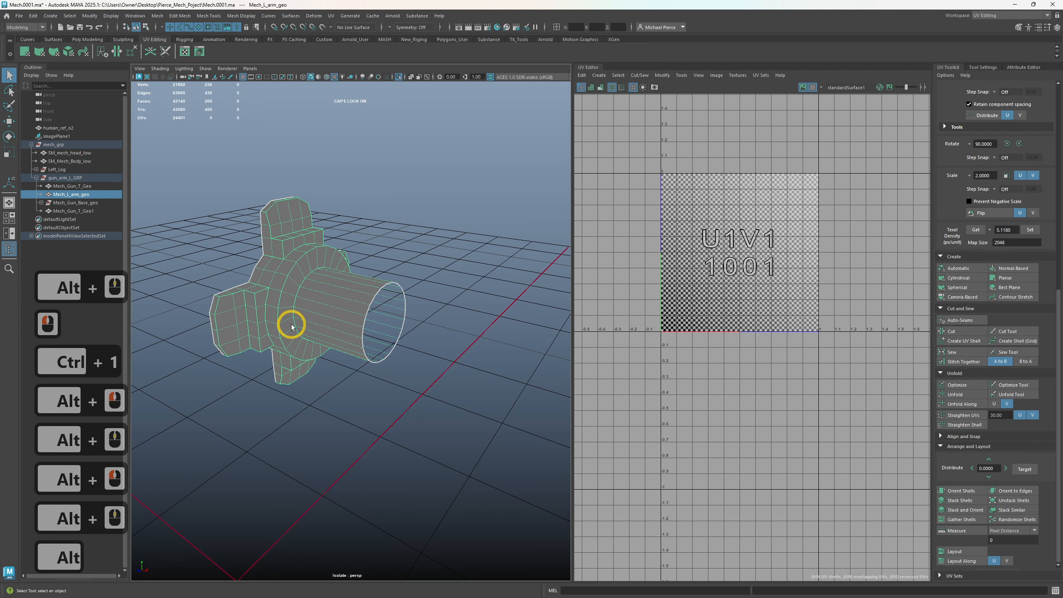
- Create a camera-based UV projection for Mech_L_arm_geo and turn off the checker map display
{"action": "left_click", "coordinate": [960, 297]}
{"action": "scroll", "coordinate": [348, 300], "scroll_direction": "up", "scroll_amount": 2}
{"action": "left_click_drag", "start_coordinate": [345, 305], "coordinate": [341, 259], "text": "alt"}
{"action": "middle_click_drag", "start_coordinate": [341, 268], "coordinate": [444, 372], "text": "alt"}
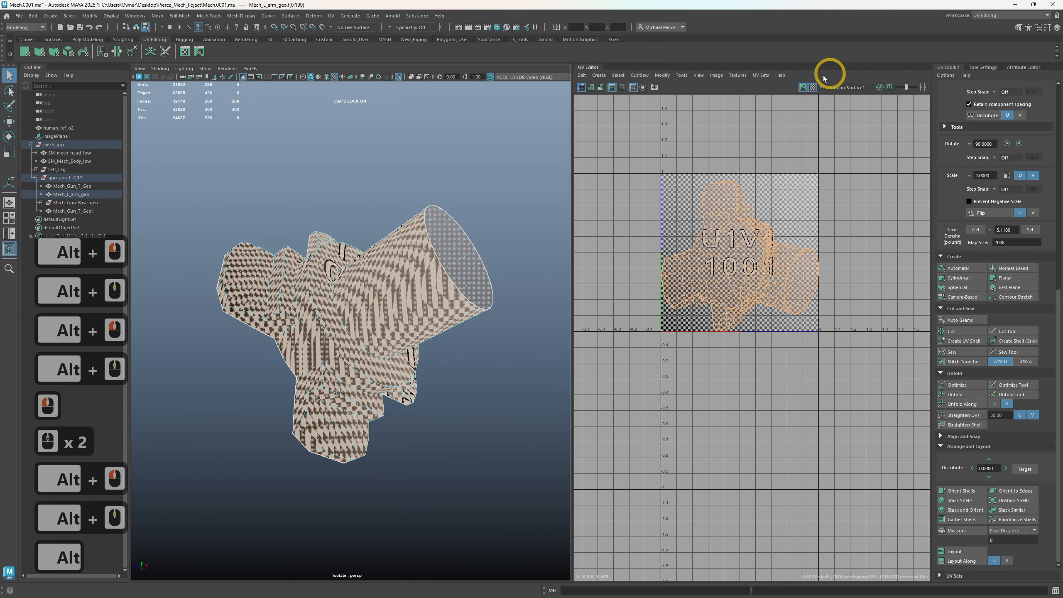
{"action": "left_click", "coordinate": [812, 87]}
- Cut the arm's UVs along one lengthwise cylinder edge, the cylinder's base loop and the collar's rim loops, and switch to face selection
{"action": "right_click_drag", "start_coordinate": [387, 344], "coordinate": [392, 317]}
{"action": "left_click", "coordinate": [477, 459]}
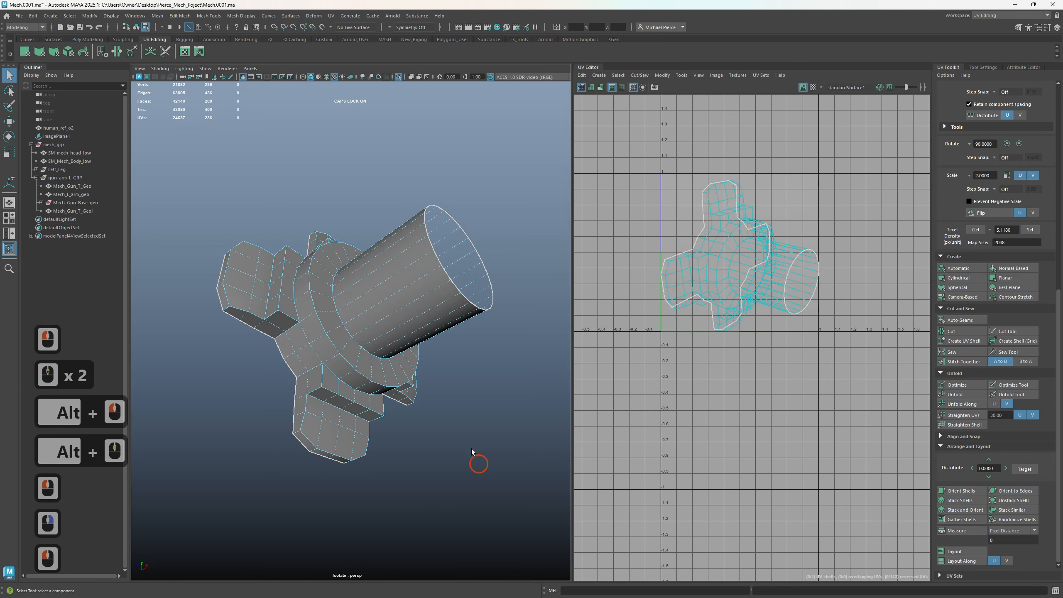
{"action": "left_click_drag", "start_coordinate": [472, 451], "coordinate": [368, 310], "text": "alt"}
{"action": "left_click", "coordinate": [354, 332]}
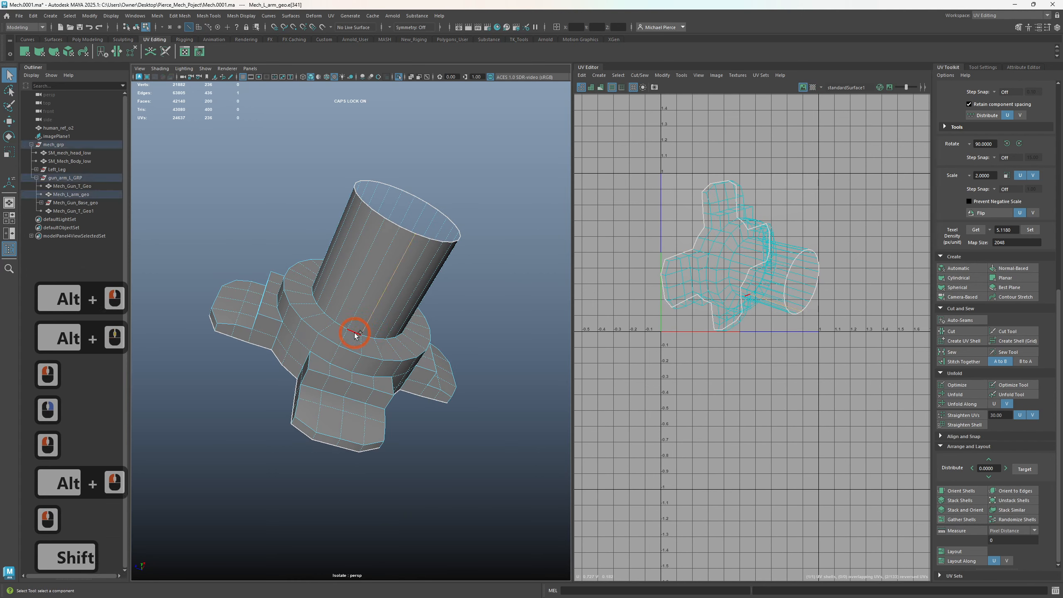
{"action": "double_click", "coordinate": [354, 332], "text": "shift"}
{"action": "double_click", "coordinate": [349, 351], "text": "shift"}
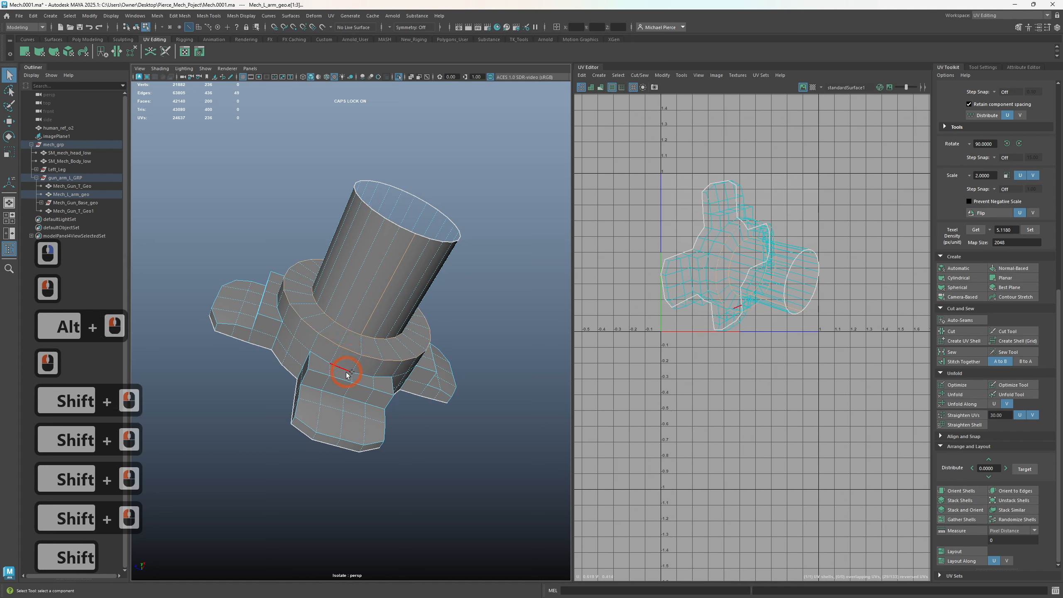
{"action": "left_click", "coordinate": [330, 367], "text": "shift"}
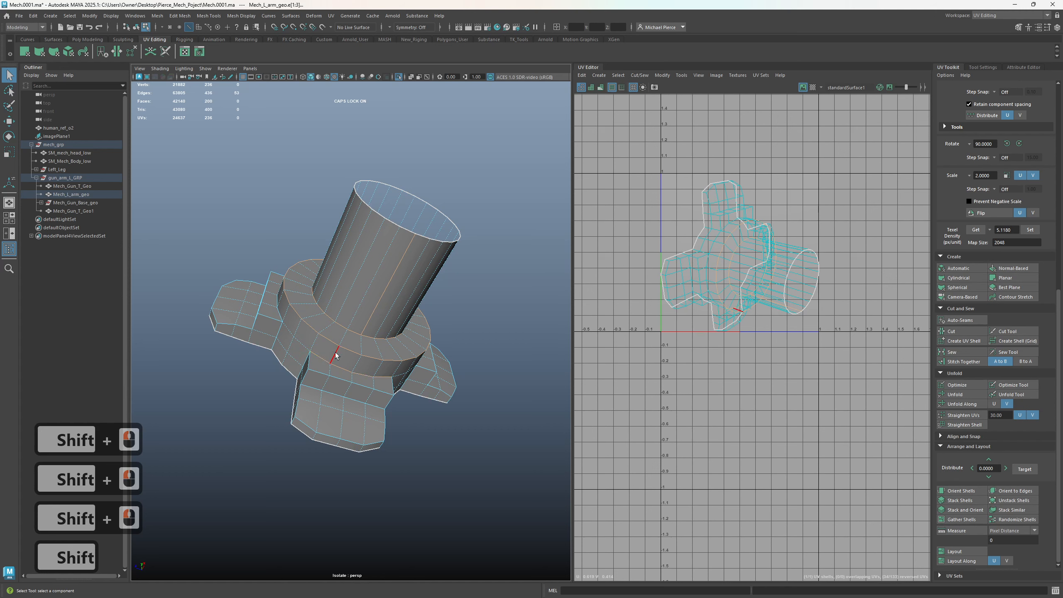
{"action": "key", "text": "ctrl+z"}
{"action": "key", "text": "ctrl+z"}
{"action": "key", "text": "ctrl+z"}
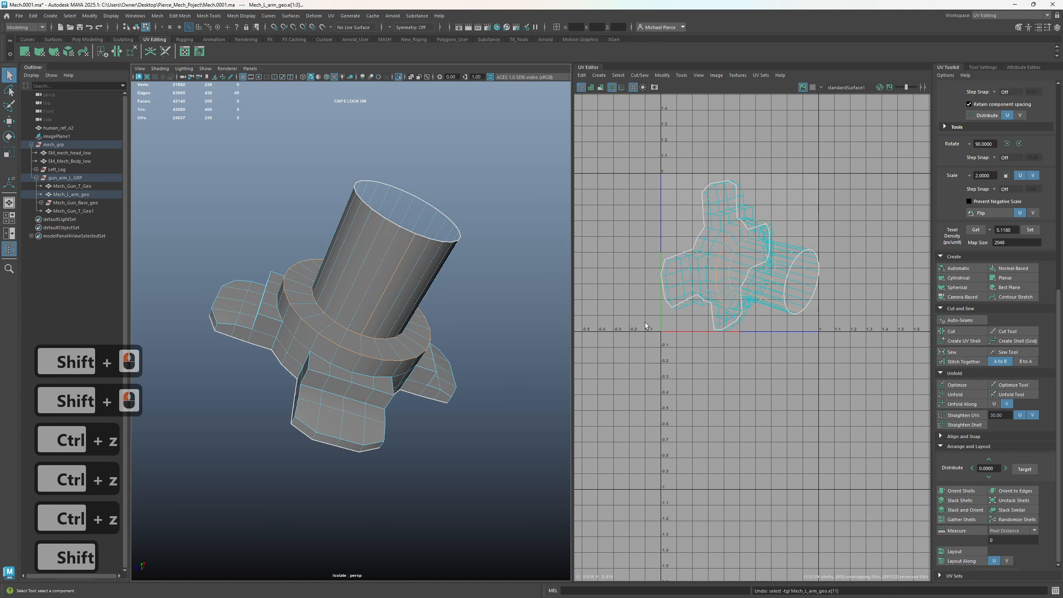
{"action": "right_click", "coordinate": [642, 304], "text": "shift"}
{"action": "right_click_drag", "start_coordinate": [642, 304], "coordinate": [612, 318], "text": "shift"}
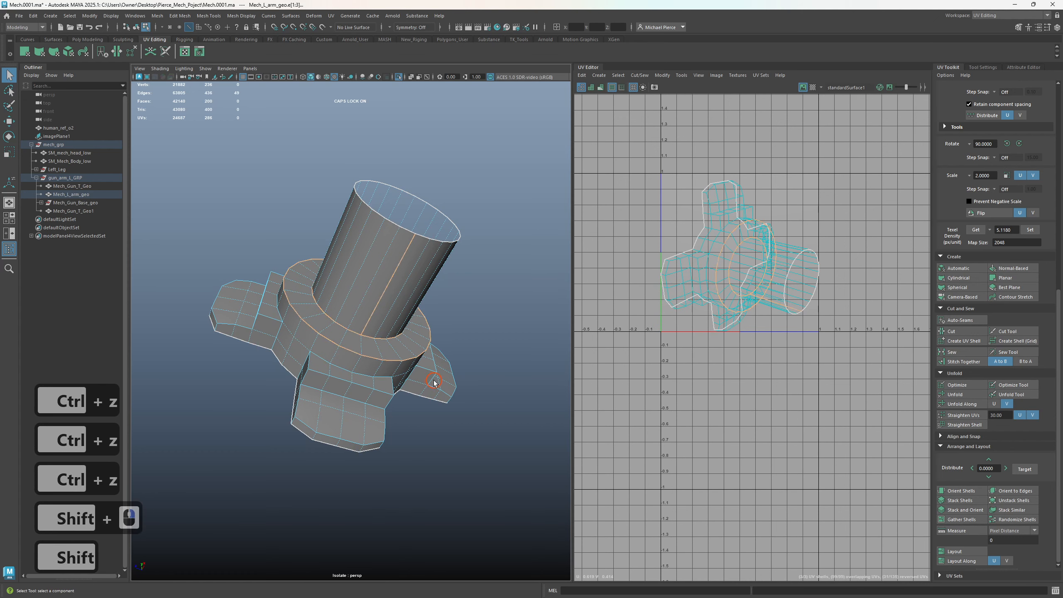
{"action": "left_click", "coordinate": [427, 410]}
{"action": "right_click_drag", "start_coordinate": [357, 360], "coordinate": [364, 389]}
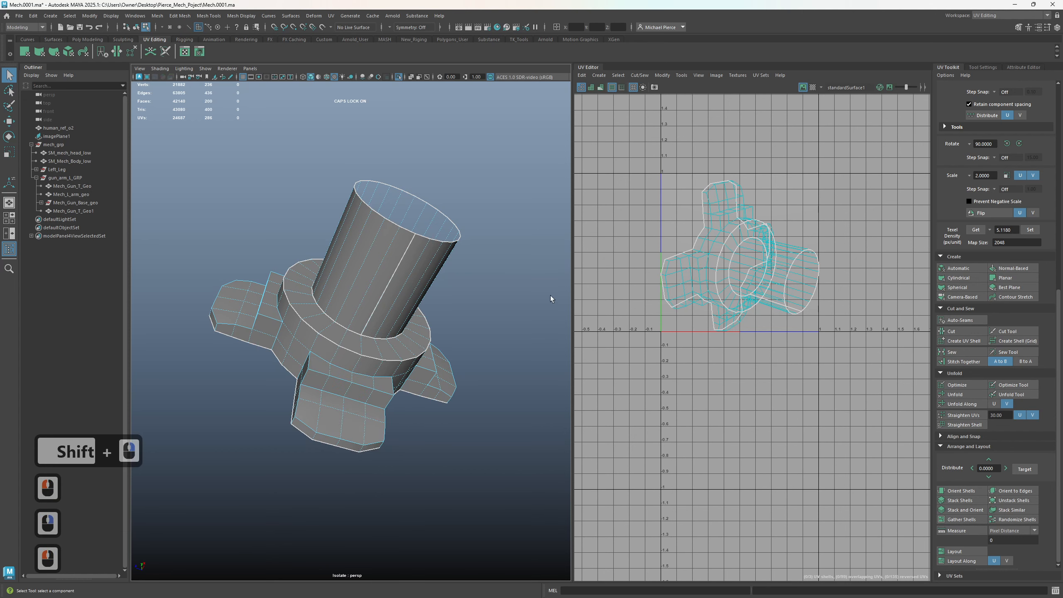
- Look through the UV Toolkit's selection, pinning, transform, cut and unfold options
{"action": "left_click", "coordinate": [1022, 67]}
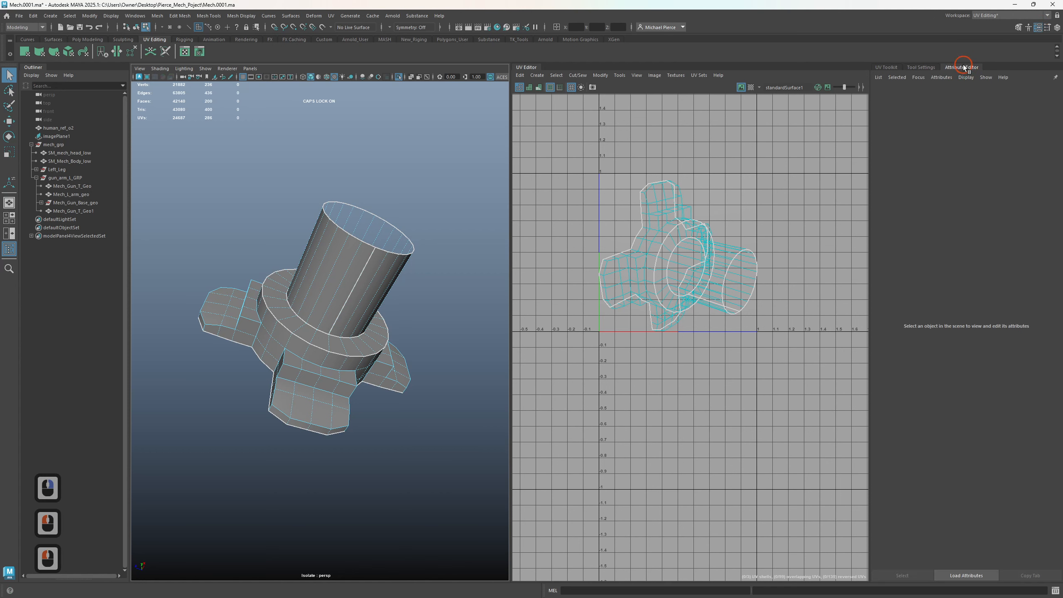
{"action": "left_click", "coordinate": [897, 68]}
{"action": "scroll", "coordinate": [1013, 243], "scroll_direction": "down", "scroll_amount": 6}
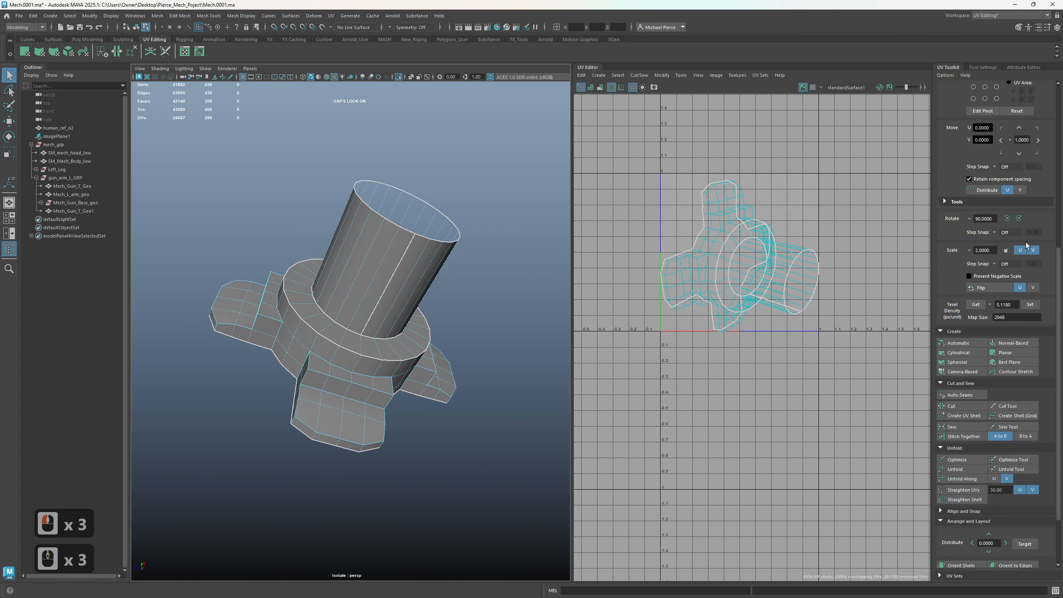
{"action": "scroll", "coordinate": [1013, 243], "scroll_direction": "up", "scroll_amount": 5}
{"action": "scroll", "coordinate": [1013, 243], "scroll_direction": "up", "scroll_amount": 7}
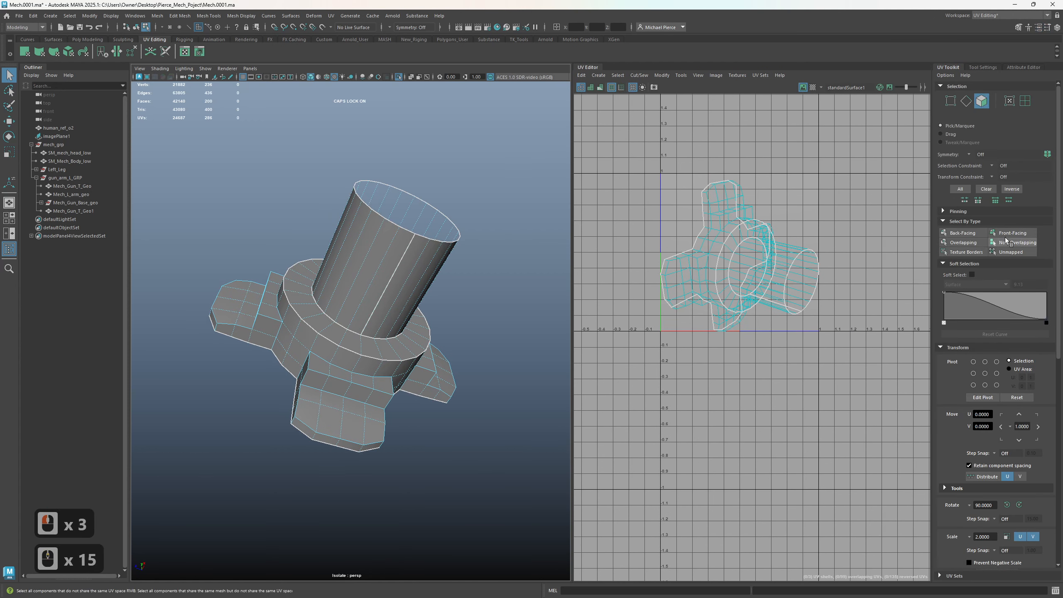
{"action": "left_click", "coordinate": [942, 212]}
{"action": "left_click", "coordinate": [943, 212]}
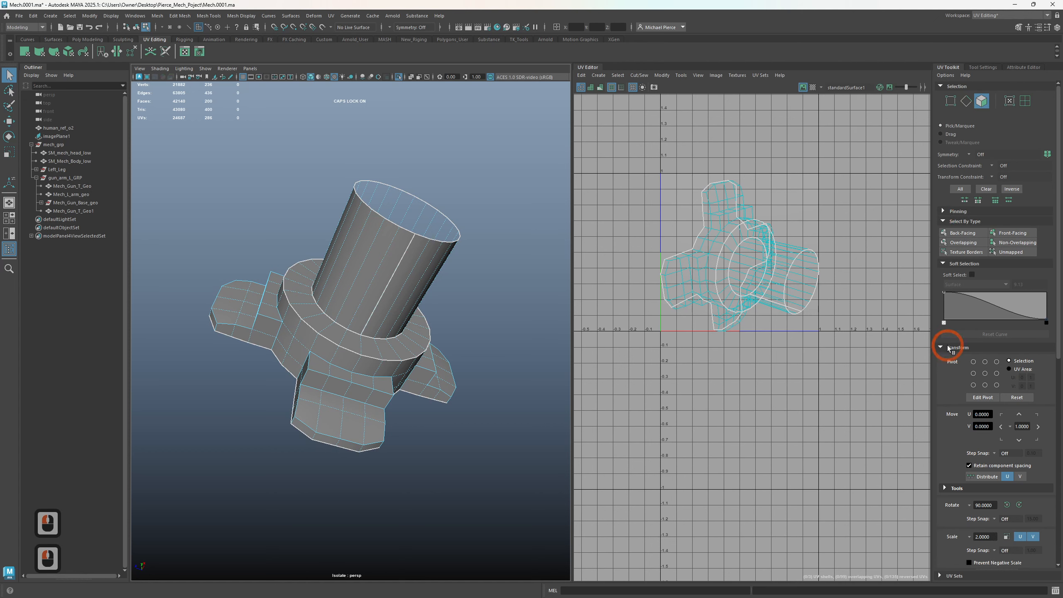
{"action": "scroll", "coordinate": [948, 348], "scroll_direction": "down", "scroll_amount": 13}
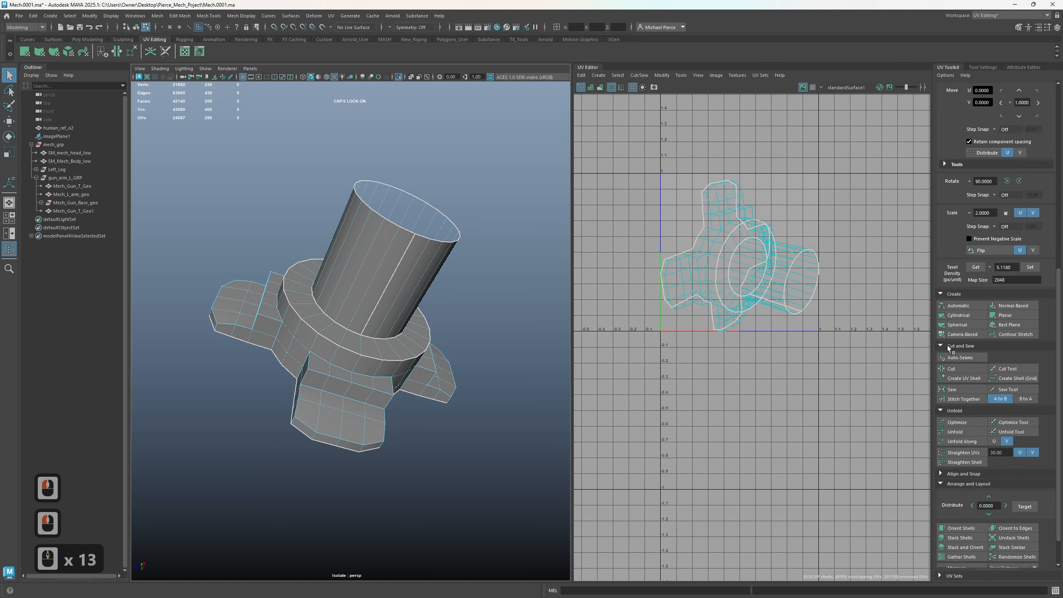
{"action": "scroll", "coordinate": [946, 347], "scroll_direction": "down", "scroll_amount": 7}
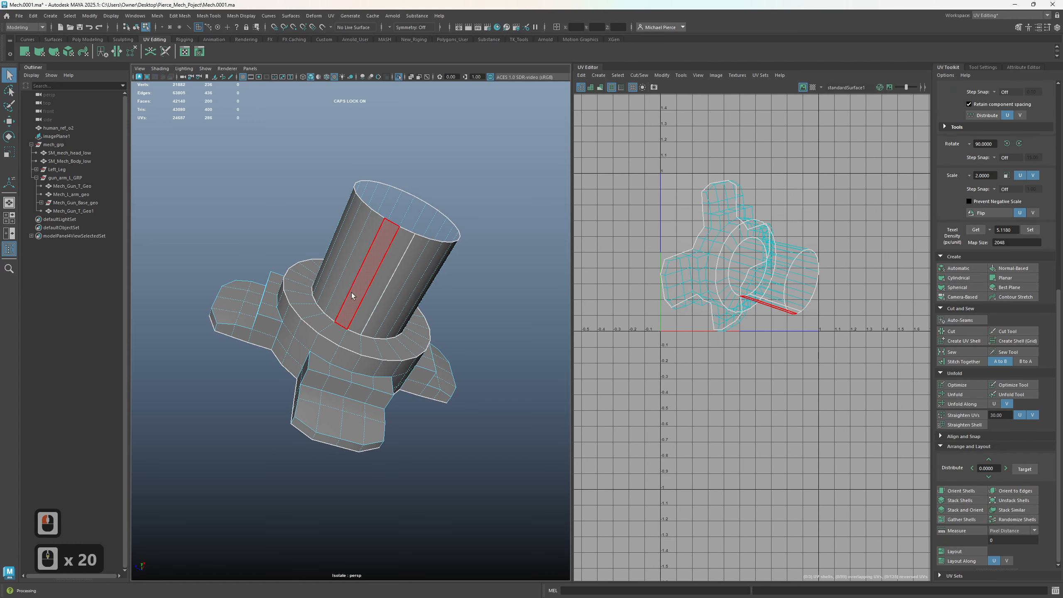
- Select the front faces of the arm's lower tab on both levels, leaving out the step between them
{"action": "left_click", "coordinate": [368, 344], "text": "shift"}
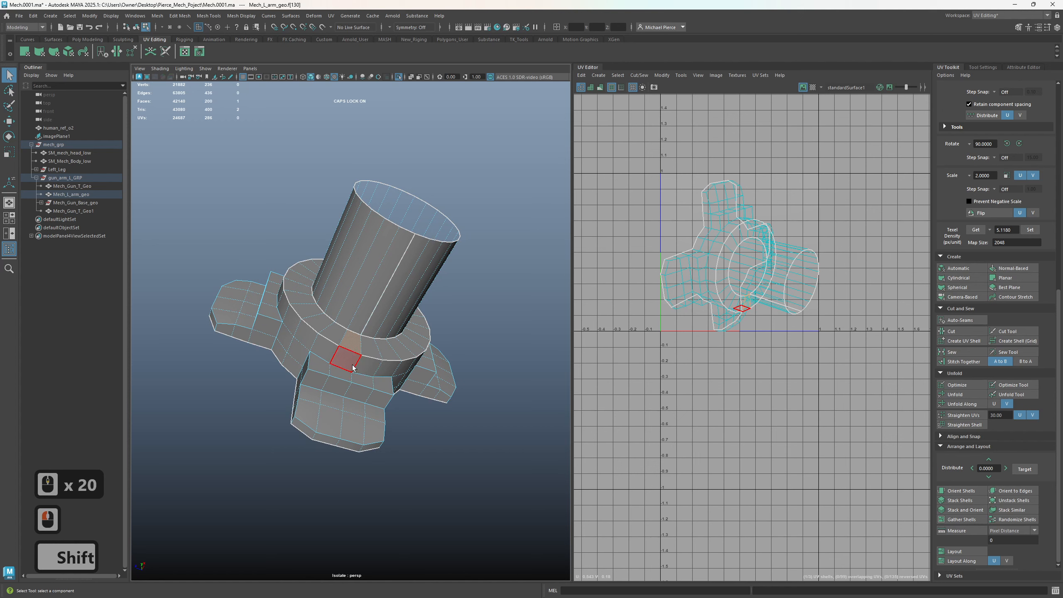
{"action": "left_click_drag", "start_coordinate": [287, 379], "coordinate": [296, 377], "text": "alt"}
{"action": "scroll", "coordinate": [297, 377], "scroll_direction": "up", "scroll_amount": 2}
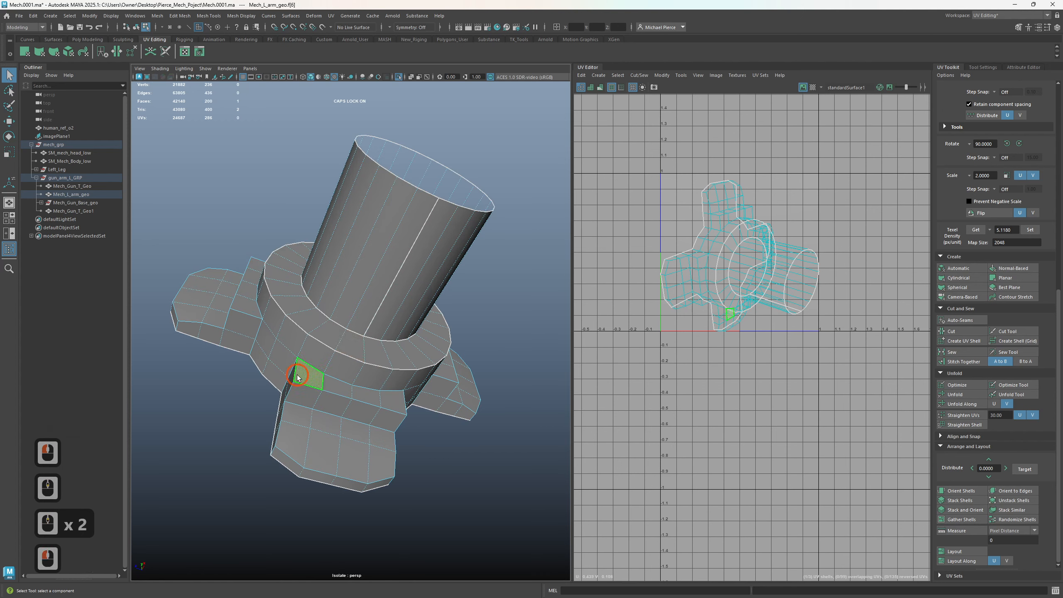
{"action": "left_click", "coordinate": [332, 382], "text": "shift"}
{"action": "left_click", "coordinate": [356, 397], "text": "shift"}
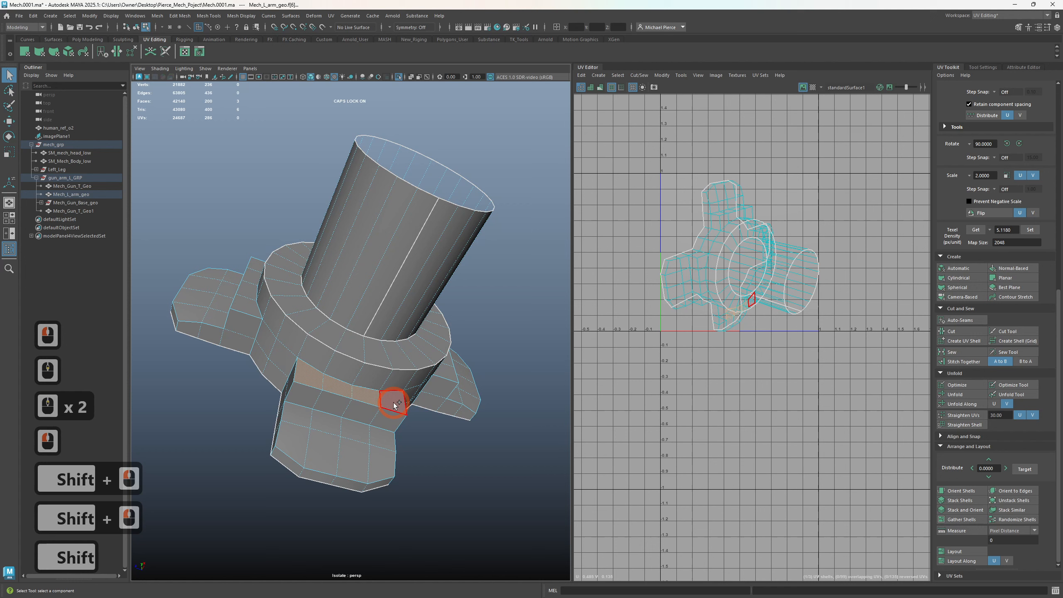
{"action": "left_click", "coordinate": [377, 434], "text": "shift"}
{"action": "left_click", "coordinate": [348, 429], "text": "shift"}
{"action": "left_click", "coordinate": [299, 418], "text": "shift"}
{"action": "left_click", "coordinate": [332, 409], "text": "shift"}
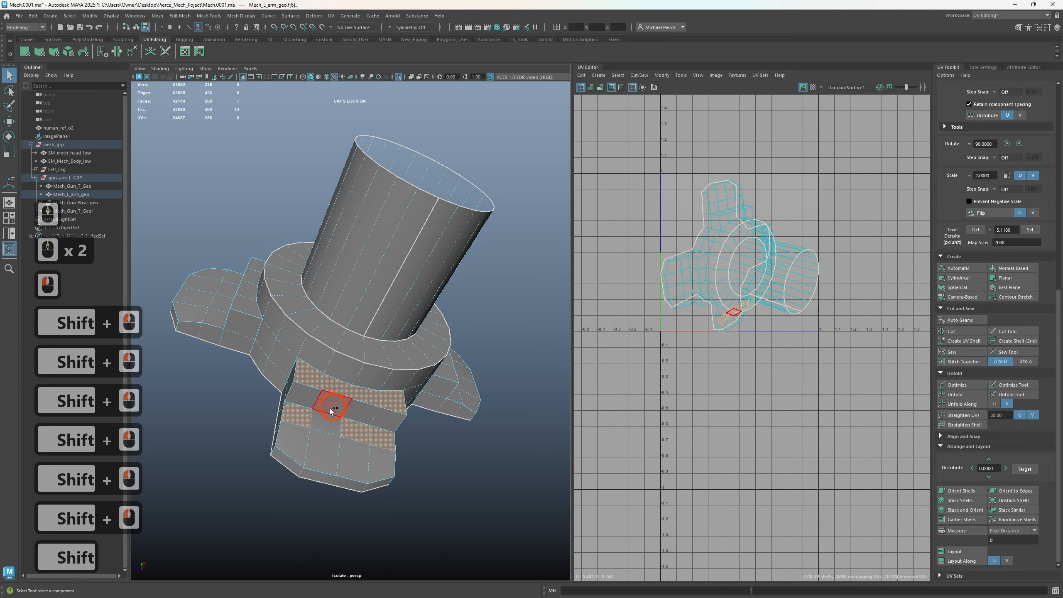
{"action": "left_click", "coordinate": [310, 429], "text": "shift"}
{"action": "left_click", "coordinate": [322, 446], "text": "shift"}
{"action": "left_click", "coordinate": [355, 464], "text": "shift"}
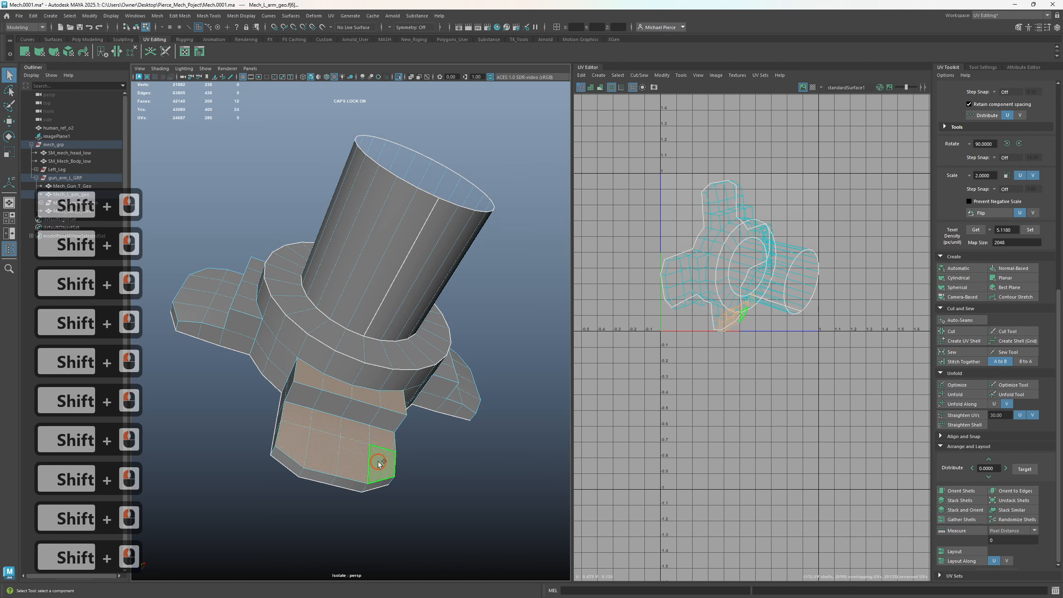
- Add the front faces on both levels of the neighbouring side tab to the face selection
{"action": "left_click_drag", "start_coordinate": [379, 462], "coordinate": [415, 465], "text": "alt"}
{"action": "middle_click_drag", "start_coordinate": [415, 465], "coordinate": [423, 456], "text": "alt"}
{"action": "left_click", "coordinate": [439, 375], "text": "shift"}
{"action": "left_click", "coordinate": [433, 347], "text": "shift"}
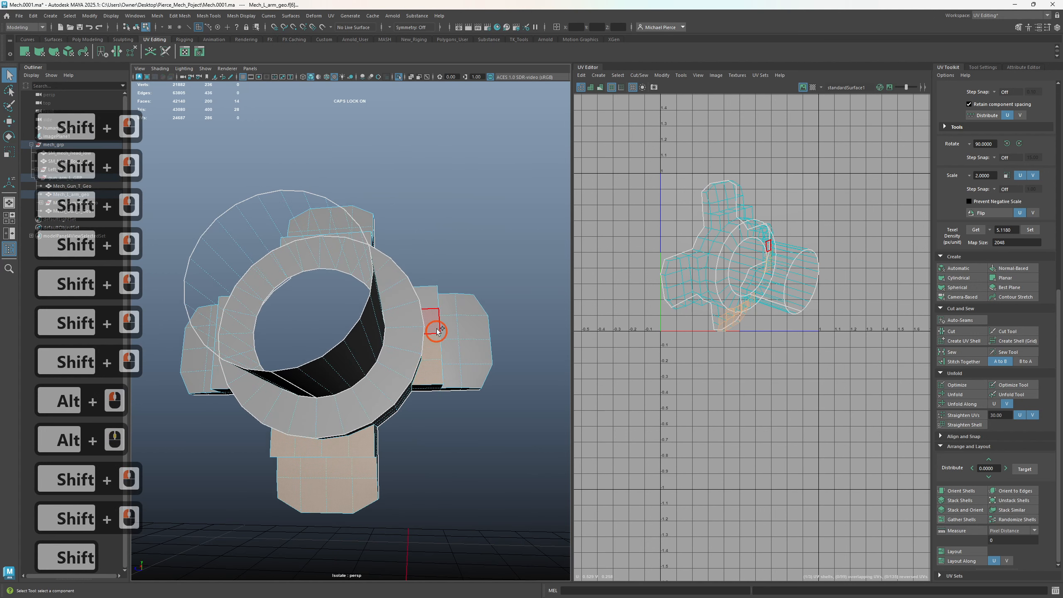
{"action": "left_click", "coordinate": [433, 302], "text": "shift"}
{"action": "left_click", "coordinate": [441, 309], "text": "shift"}
{"action": "left_click", "coordinate": [450, 332], "text": "shift"}
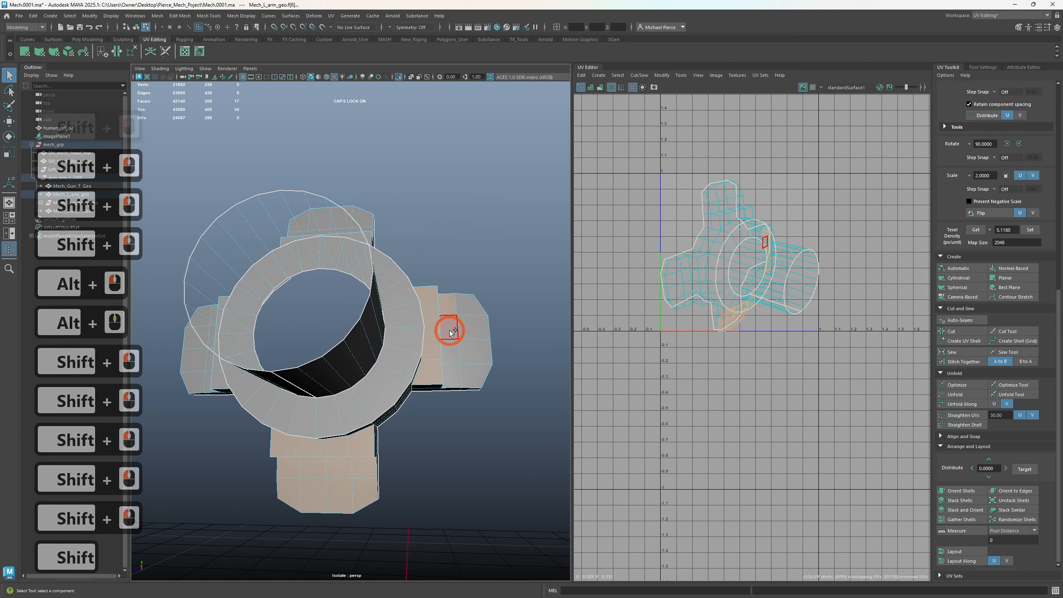
{"action": "left_click", "coordinate": [450, 370], "text": "shift"}
{"action": "left_click", "coordinate": [458, 352], "text": "shift"}
{"action": "left_click", "coordinate": [477, 369], "text": "shift"}
{"action": "left_click", "coordinate": [475, 344], "text": "shift"}
{"action": "left_click", "coordinate": [476, 322], "text": "shift"}
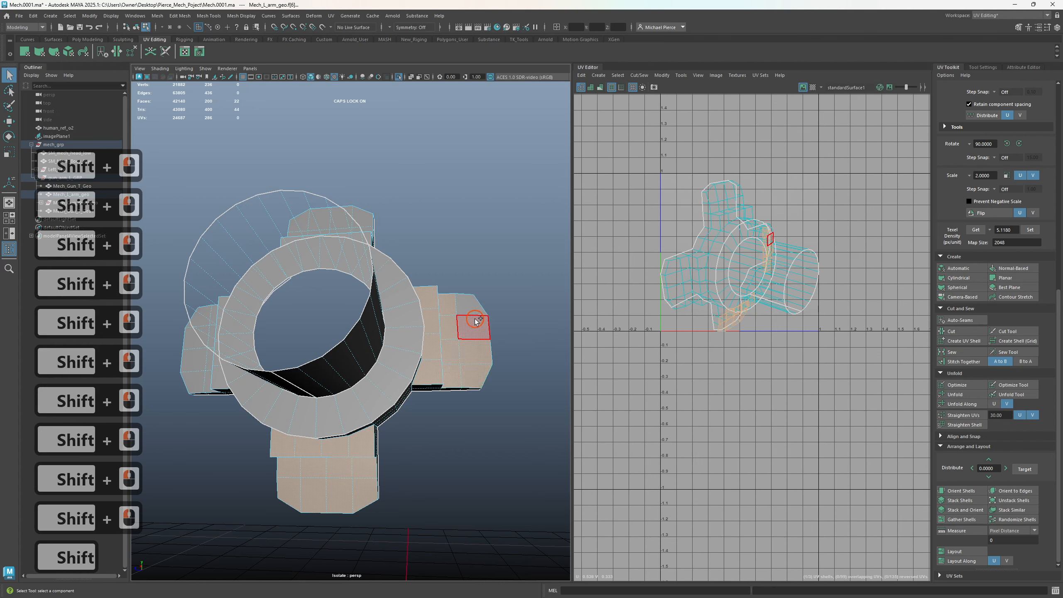
{"action": "left_click", "coordinate": [471, 305], "text": "shift"}
- Add the front faces on both levels of the arm's upper tab to the face selection
{"action": "left_click_drag", "start_coordinate": [499, 397], "coordinate": [536, 417], "text": "alt"}
{"action": "middle_click_drag", "start_coordinate": [536, 418], "coordinate": [546, 430], "text": "alt"}
{"action": "left_click_drag", "start_coordinate": [363, 268], "coordinate": [348, 291], "text": "alt"}
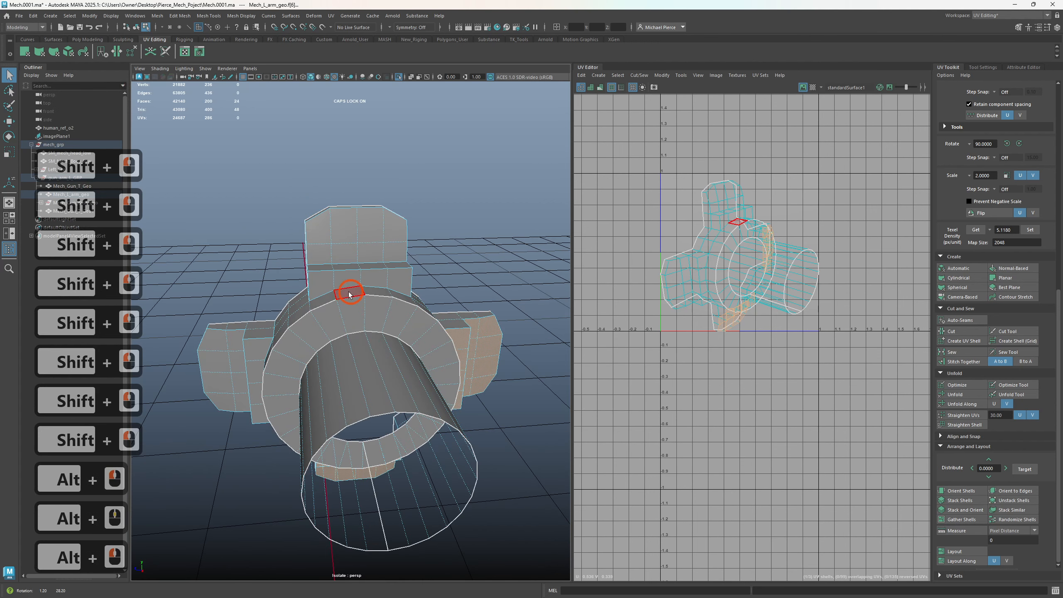
{"action": "left_click", "coordinate": [324, 285], "text": "shift"}
{"action": "left_click", "coordinate": [349, 280], "text": "shift"}
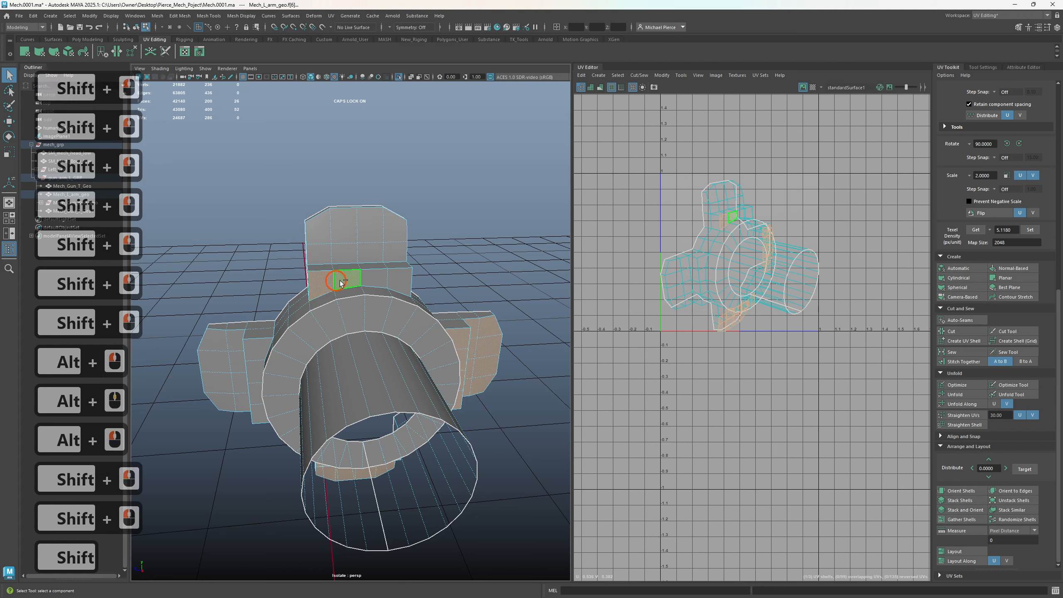
{"action": "left_click", "coordinate": [397, 282], "text": "shift"}
{"action": "left_click", "coordinate": [389, 239], "text": "shift"}
{"action": "left_click", "coordinate": [370, 249], "text": "shift"}
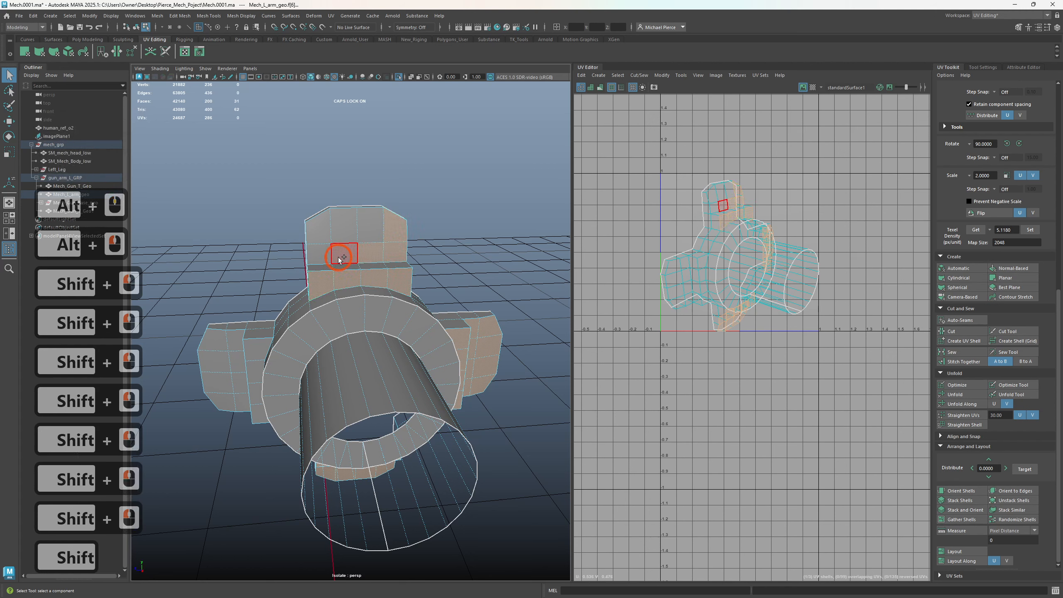
{"action": "left_click", "coordinate": [322, 256], "text": "shift"}
{"action": "left_click", "coordinate": [318, 226], "text": "shift"}
{"action": "left_click", "coordinate": [343, 226], "text": "shift"}
{"action": "left_click", "coordinate": [368, 226], "text": "shift"}
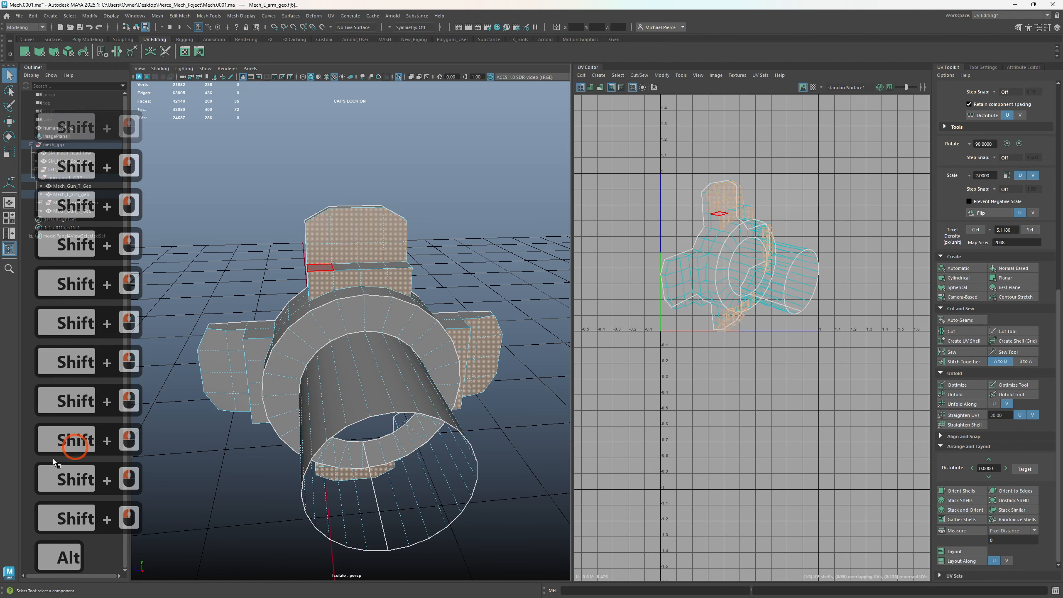
{"action": "left_click_drag", "start_coordinate": [200, 393], "coordinate": [257, 369], "text": "alt"}
{"action": "key", "text": "Tab"}
{"action": "key", "text": "Caps_Lock"}
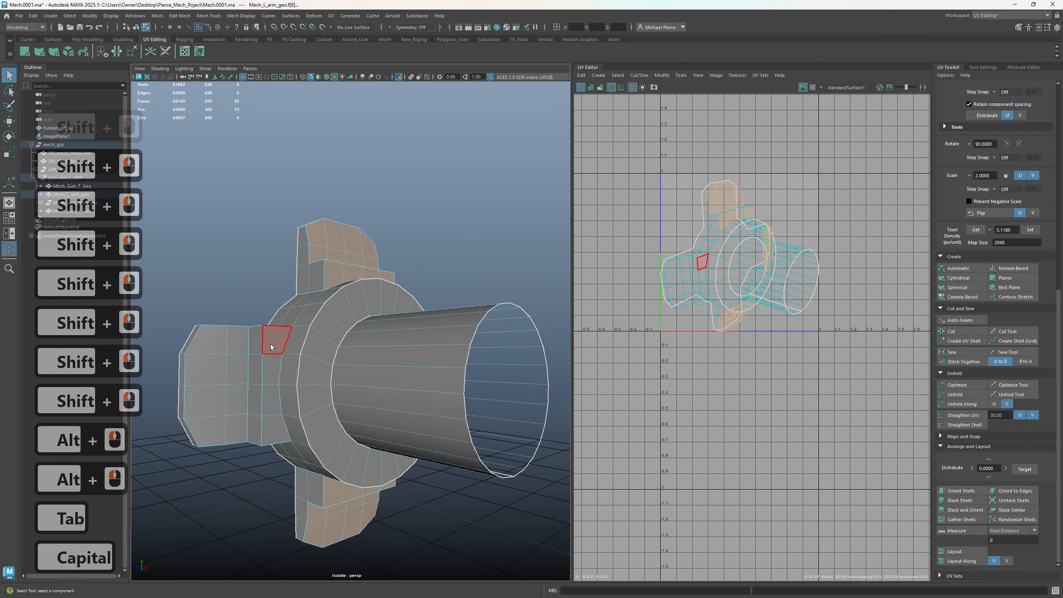
{"action": "key", "text": "Caps_Lock"}
{"action": "left_click", "coordinate": [270, 369]}
{"action": "key", "text": "Caps_Lock"}
{"action": "key", "text": "Caps_Lock"}
{"action": "key", "text": "Caps_Lock"}
{"action": "key", "text": "Caps_Lock"}
{"action": "key", "text": "Caps_Lock"}
{"action": "key", "text": "Caps_Lock"}
{"action": "key", "text": "Caps_Lock"}
{"action": "key", "text": "Caps_Lock"}
{"action": "key", "text": "Caps_Lock"}
{"action": "key", "text": "Caps_Lock"}
{"action": "key", "text": "Caps_Lock"}
{"action": "key", "text": "Caps_Lock"}
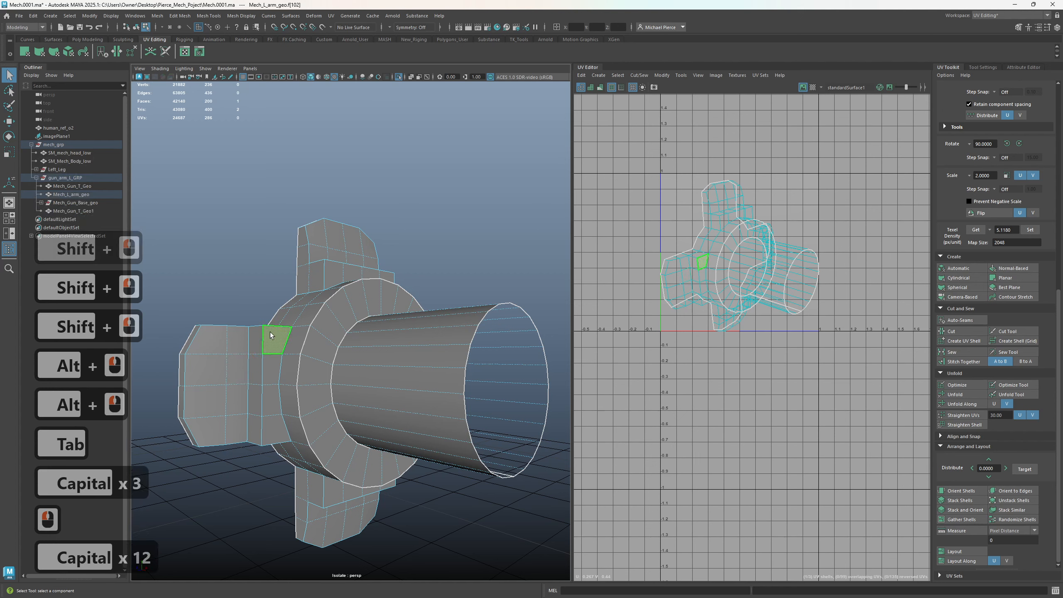
{"action": "left_click_drag", "start_coordinate": [270, 370], "coordinate": [250, 367], "text": "alt"}
{"action": "left_click", "coordinate": [250, 368], "text": "alt"}
{"action": "key", "text": "Caps_Lock"}
{"action": "key", "text": "Caps_Lock"}
{"action": "key", "text": "Caps_Lock"}
{"action": "key", "text": "Caps_Lock"}
{"action": "key", "text": "Caps_Lock"}
{"action": "key", "text": "Caps_Lock"}
{"action": "key", "text": "Caps_Lock"}
{"action": "key", "text": "Caps_Lock"}
{"action": "key", "text": "Caps_Lock"}
{"action": "key", "text": "Caps_Lock"}
{"action": "key", "text": "Caps_Lock"}
{"action": "key", "text": "Caps_Lock"}
{"action": "left_click", "coordinate": [277, 414]}
{"action": "key", "text": "Caps_Lock"}
{"action": "key", "text": "Caps_Lock"}
{"action": "key", "text": "Caps_Lock"}
{"action": "key", "text": "Caps_Lock"}
{"action": "key", "text": "Caps_Lock"}
{"action": "key", "text": "Caps_Lock"}
{"action": "key", "text": "Caps_Lock"}
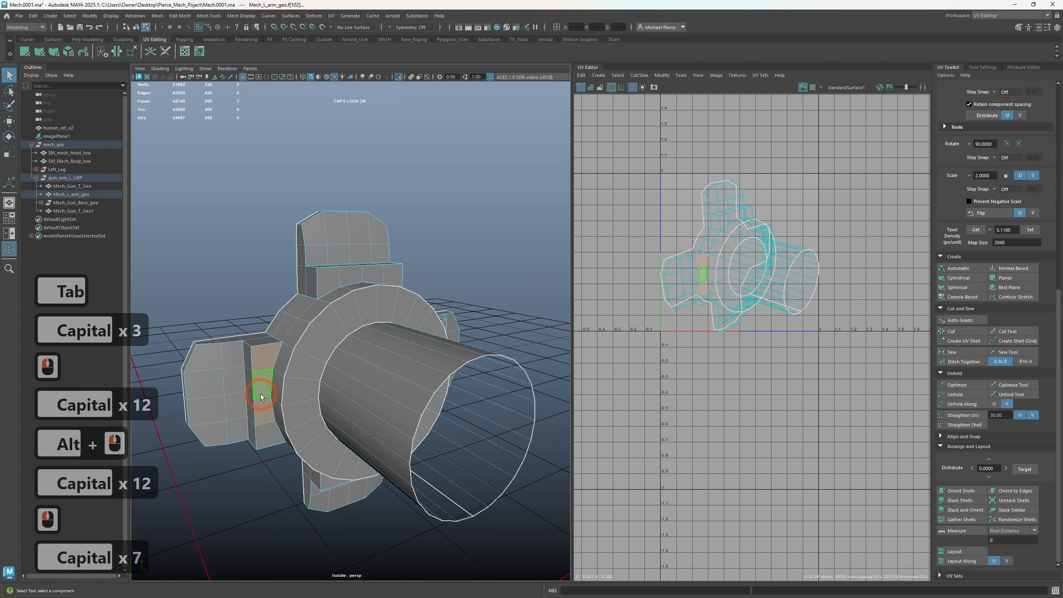
{"action": "key", "text": "ctrl+z"}
{"action": "key", "text": "ctrl+z"}
- Add the front faces on both levels of the arm's remaining side tab to the face selection
{"action": "left_click_drag", "start_coordinate": [270, 385], "coordinate": [238, 408], "text": "alt"}
{"action": "key", "text": "q"}
{"action": "key", "text": "Tab"}
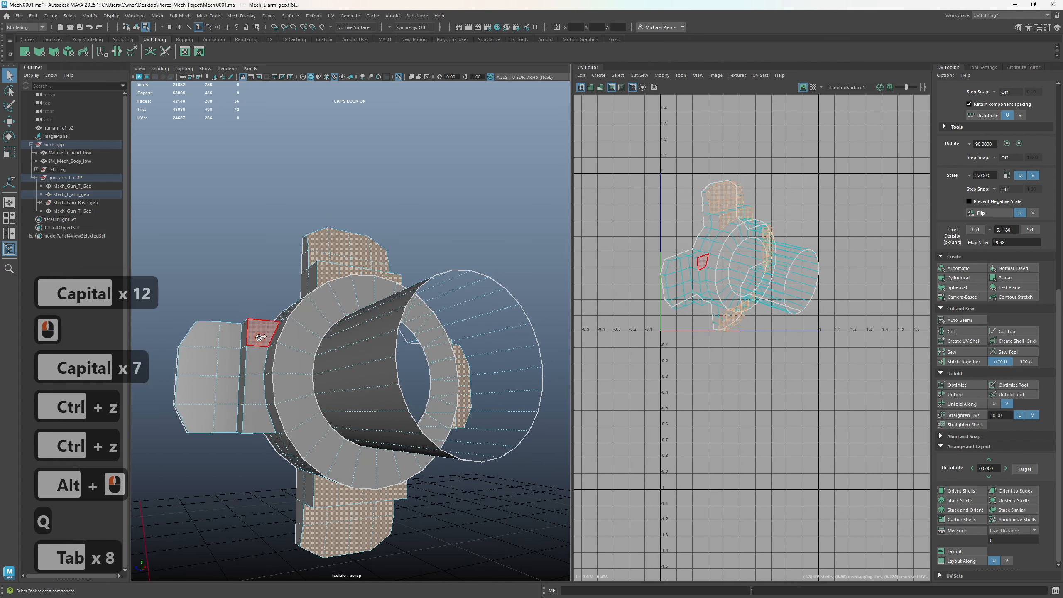
{"action": "left_click", "coordinate": [259, 413]}
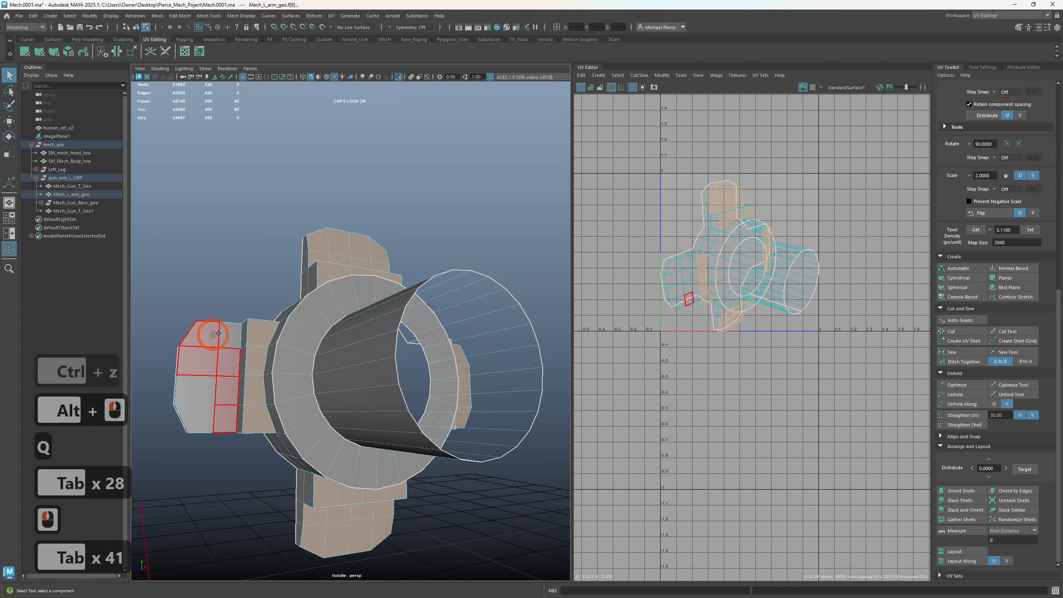
{"action": "left_click", "coordinate": [206, 405]}
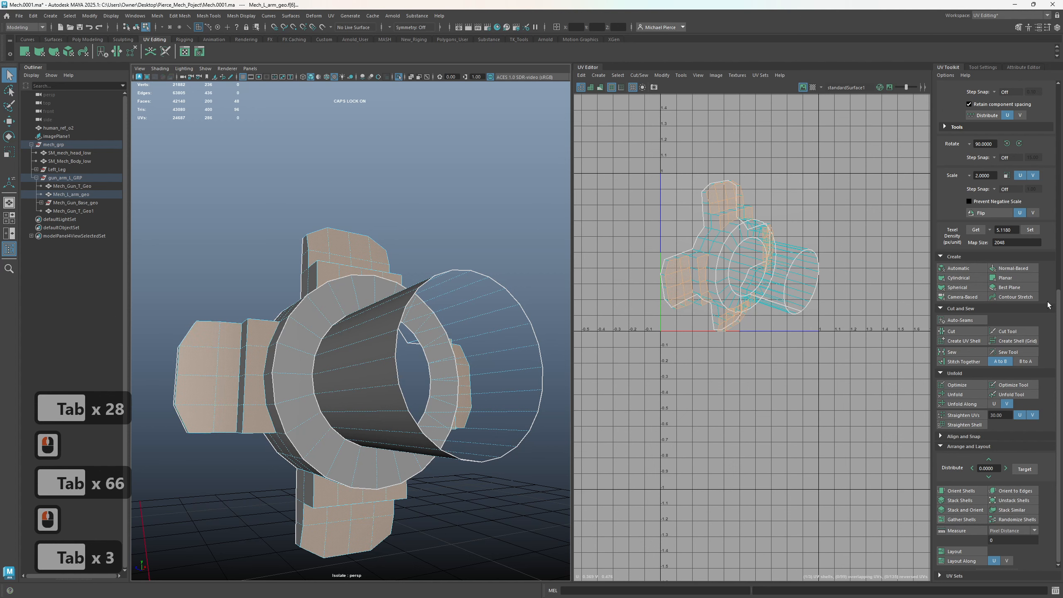
- Create a Normal-Based UV projection for the selected tab faces and place its shells, scaled down, below the 0 to 1 UV tile
{"action": "left_click", "coordinate": [1012, 269]}
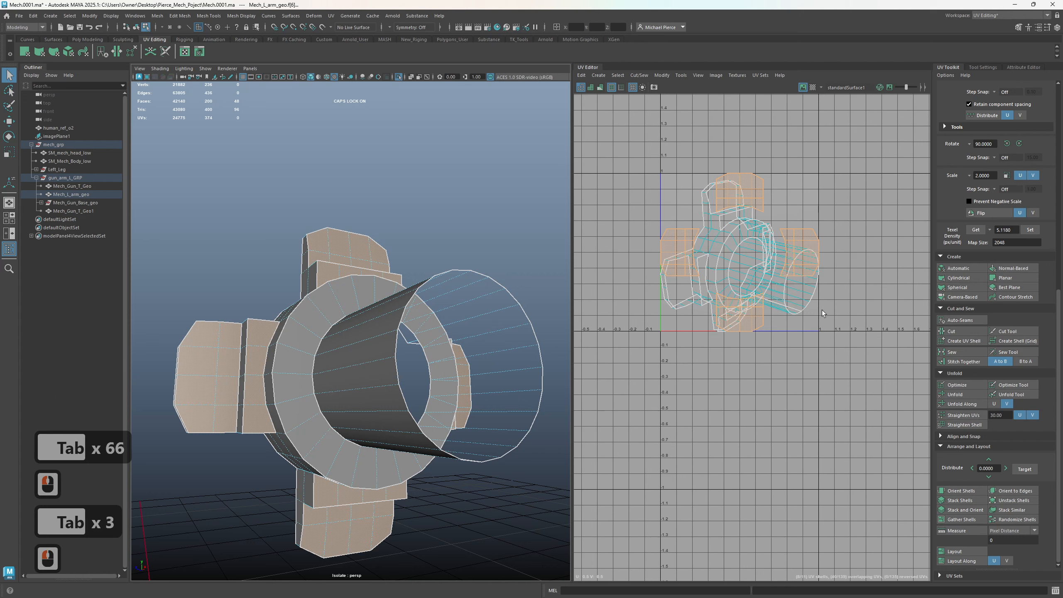
{"action": "key", "text": "w"}
{"action": "left_click_drag", "start_coordinate": [691, 364], "coordinate": [725, 422]}
{"action": "key", "text": "r"}
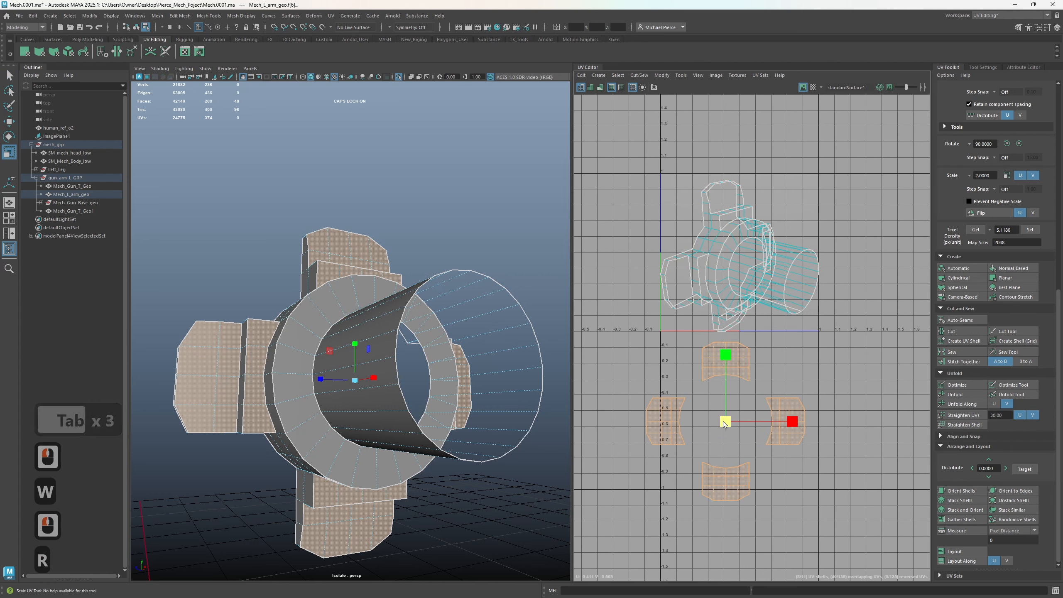
{"action": "double_click", "coordinate": [660, 371]}
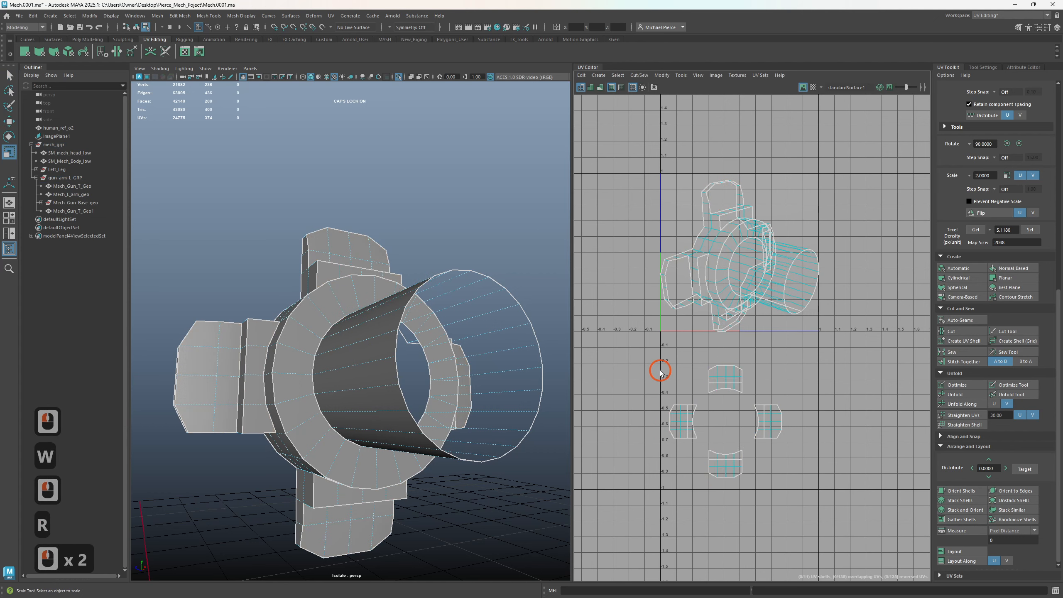
- Select the UV shell of the upper tab's lower-level front faces and examine where it sits on the arm
{"action": "right_click_drag", "start_coordinate": [691, 372], "coordinate": [689, 353]}
{"action": "left_click", "coordinate": [715, 385]}
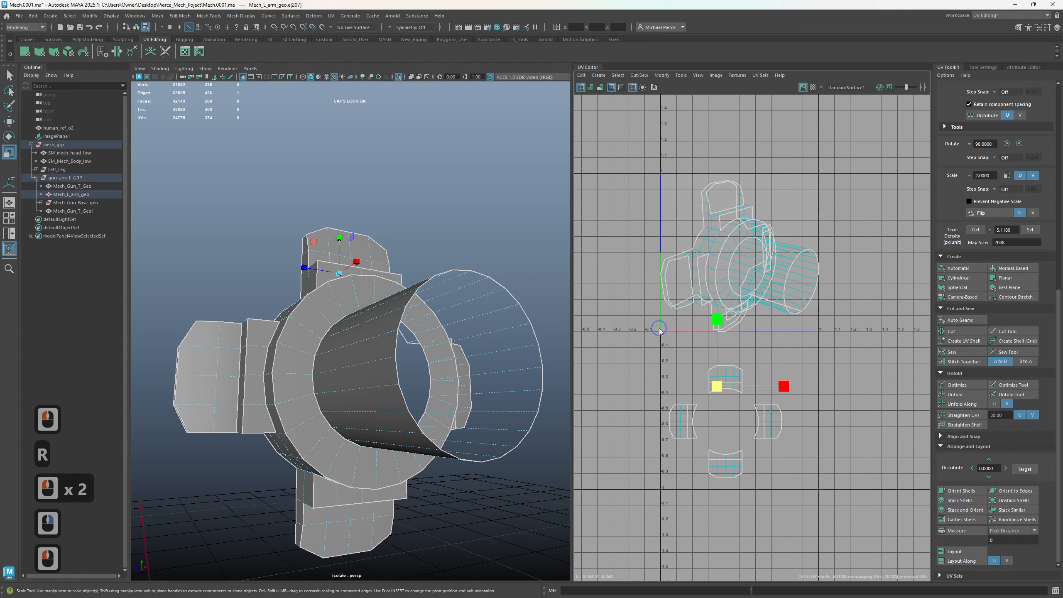
{"action": "left_click", "coordinate": [624, 323]}
{"action": "left_click", "coordinate": [711, 392]}
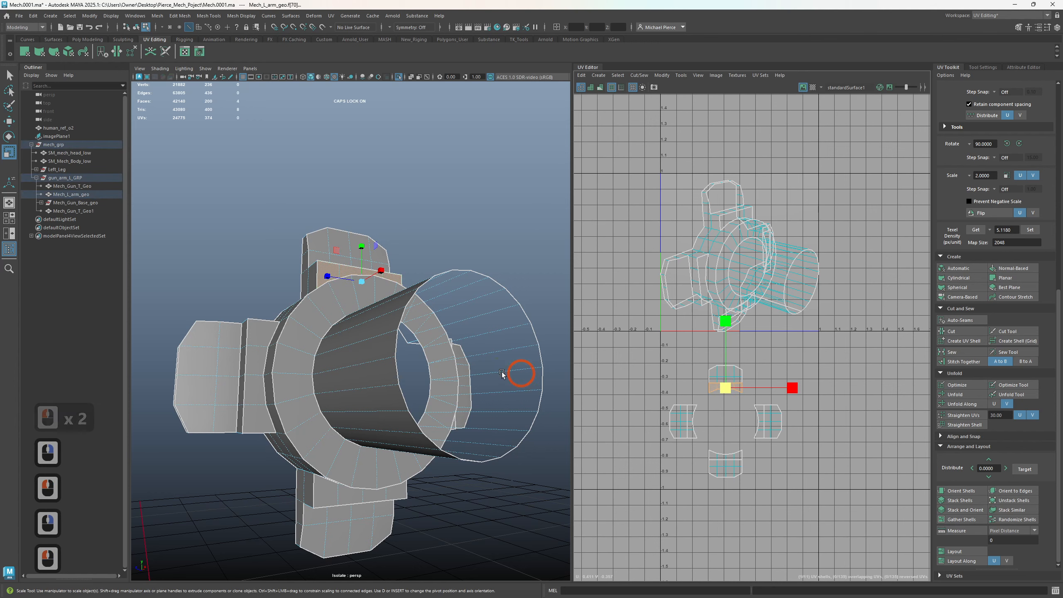
{"action": "left_click_drag", "start_coordinate": [517, 372], "coordinate": [337, 395], "text": "alt"}
{"action": "scroll", "coordinate": [337, 394], "scroll_direction": "up", "scroll_amount": 4}
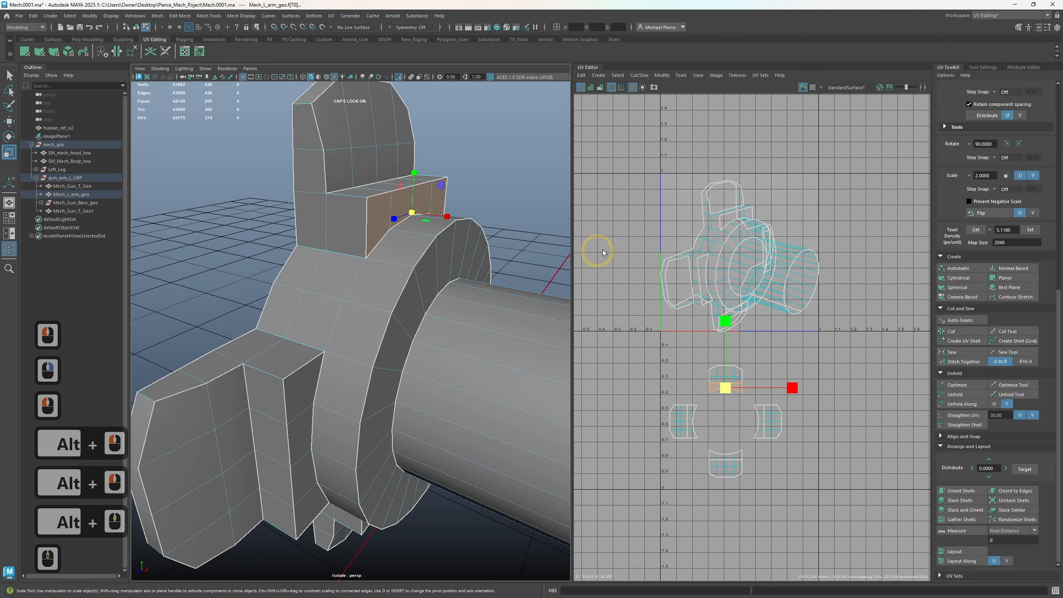
- Cut UV seams across the outer end-face corners and underside of one side bracket with the 3D Cut and Sew UV Tool
{"action": "right_click_drag", "start_coordinate": [648, 241], "coordinate": [639, 202]}
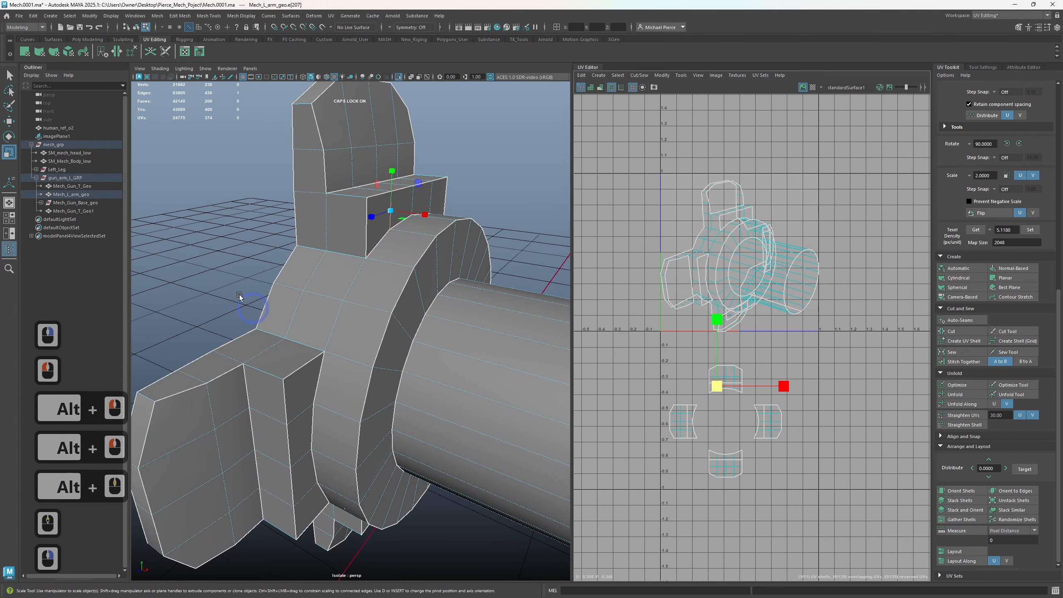
{"action": "left_click", "coordinate": [164, 52]}
{"action": "left_click_drag", "start_coordinate": [263, 367], "coordinate": [269, 363], "text": "alt"}
{"action": "double_click", "coordinate": [184, 392]}
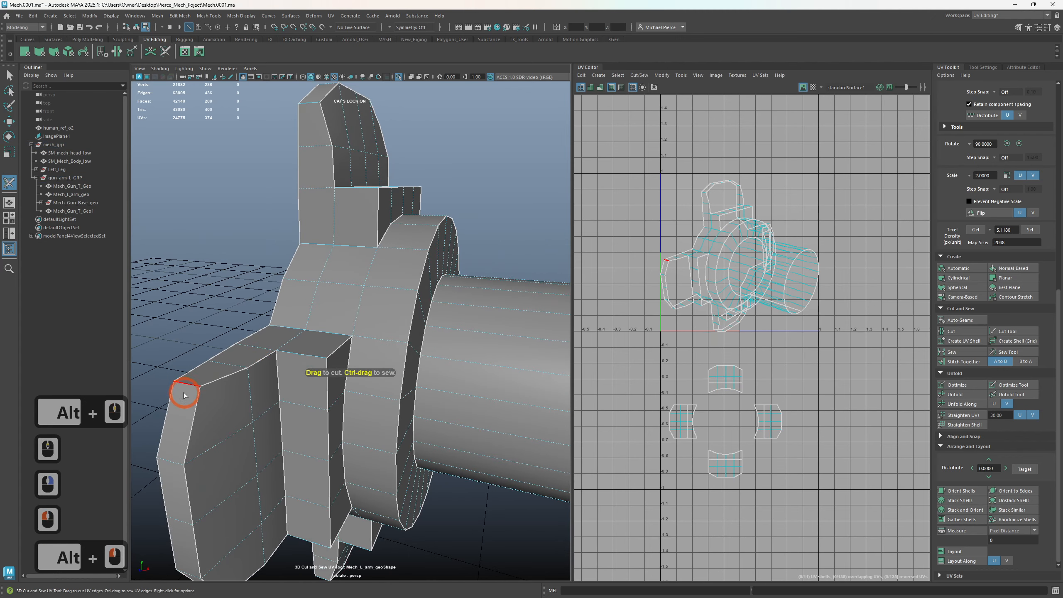
{"action": "left_click_drag", "start_coordinate": [238, 406], "coordinate": [274, 376], "text": "alt"}
{"action": "middle_click_drag", "start_coordinate": [274, 377], "coordinate": [286, 327], "text": "alt"}
{"action": "left_click_drag", "start_coordinate": [287, 327], "coordinate": [318, 226], "text": "alt"}
{"action": "middle_click_drag", "start_coordinate": [318, 226], "coordinate": [338, 259], "text": "alt"}
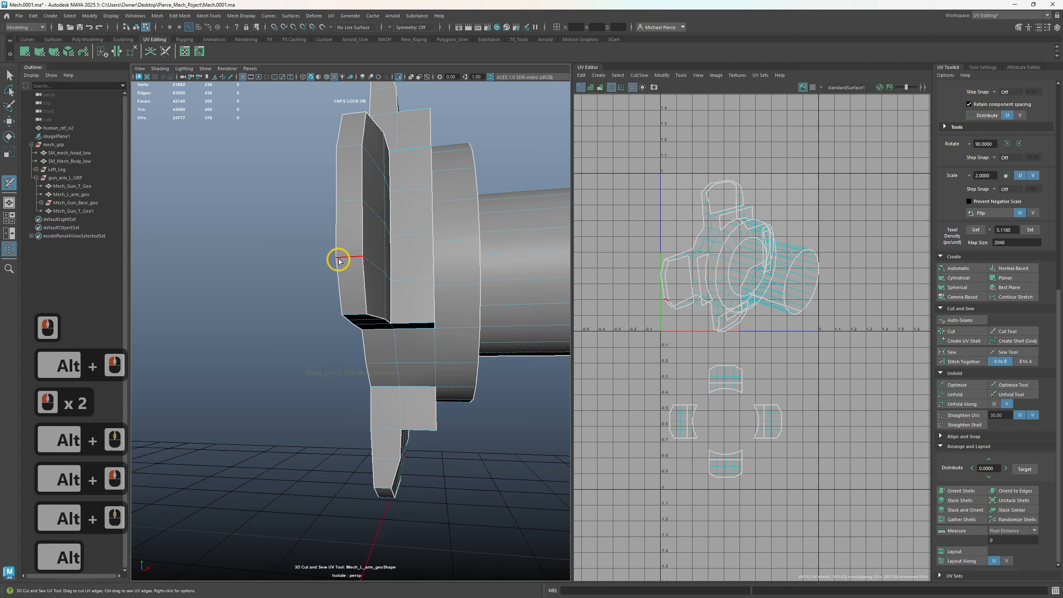
{"action": "mouse_move", "coordinate": [354, 311]}
{"action": "left_mouse_down"}
{"action": "mouse_move", "coordinate": [405, 328]}
{"action": "mouse_move", "coordinate": [402, 365]}
{"action": "left_mouse_up"}
{"action": "left_click", "coordinate": [408, 328]}
- Cut seams where two neighbouring brackets meet the flange and along the end edge of the stepped block
{"action": "middle_click_drag", "start_coordinate": [402, 365], "coordinate": [405, 351], "text": "alt"}
{"action": "double_click", "coordinate": [419, 263]}
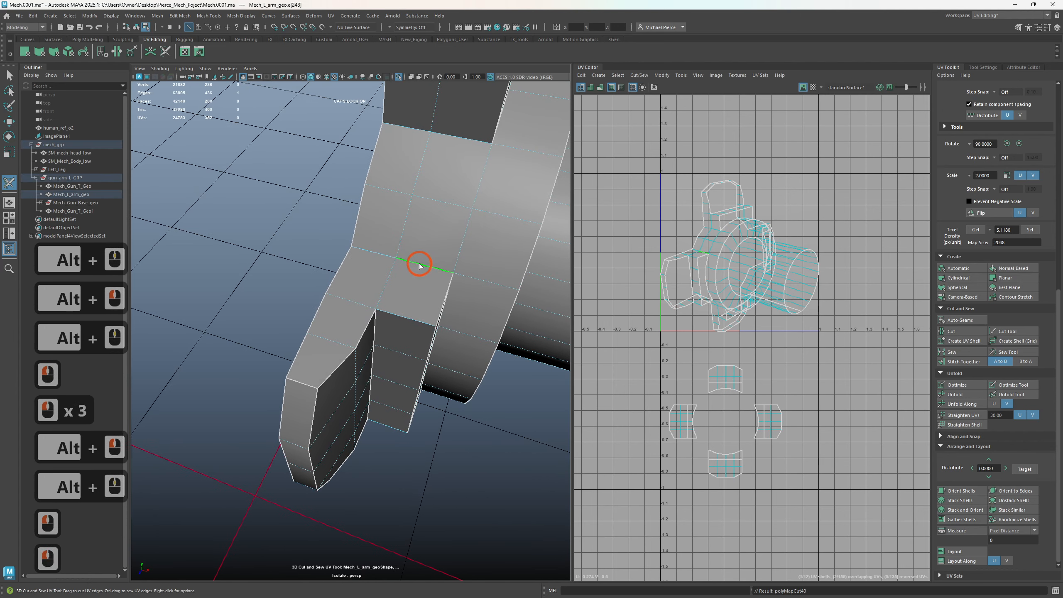
{"action": "double_click", "coordinate": [420, 263]}
{"action": "middle_click_drag", "start_coordinate": [450, 187], "coordinate": [395, 293], "text": "alt"}
{"action": "double_click", "coordinate": [371, 317]}
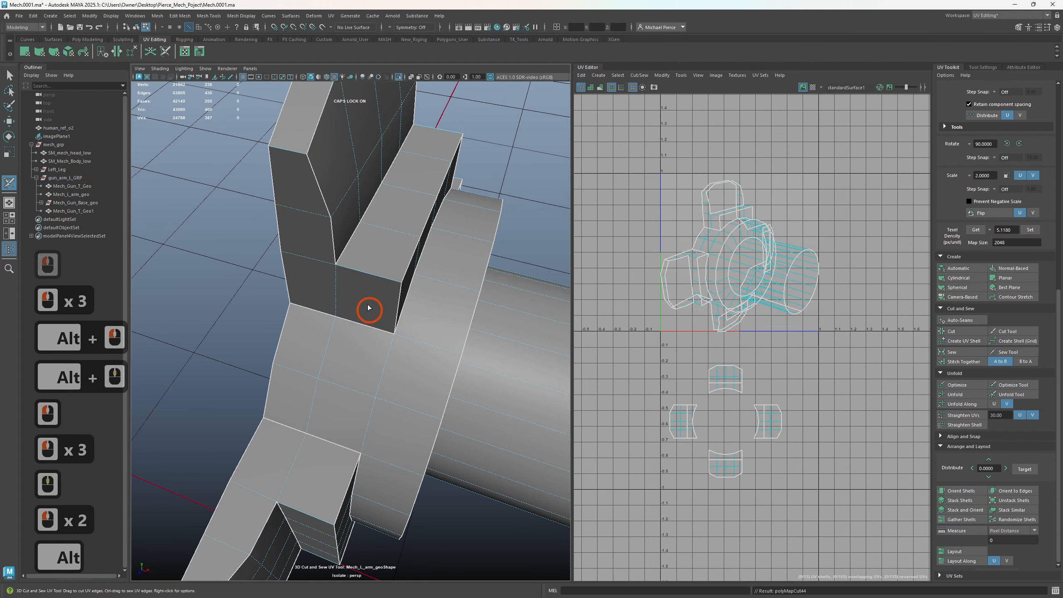
{"action": "left_click", "coordinate": [373, 266]}
{"action": "double_click", "coordinate": [371, 268]}
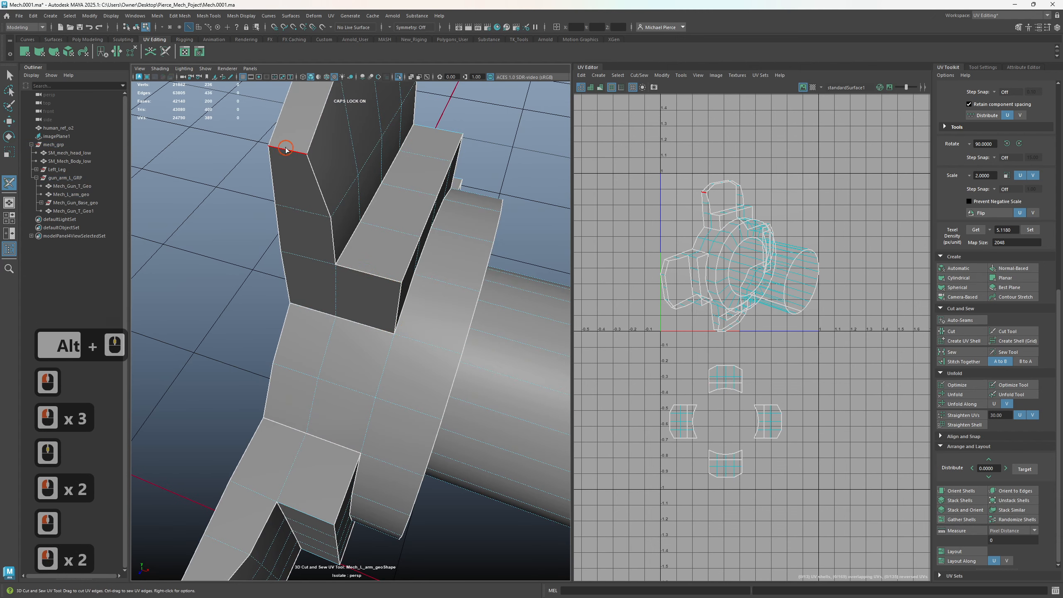
- Cut seams across both ends of the stepped blocks and at an outer corner of the large bracket's rim
{"action": "double_click", "coordinate": [315, 520]}
{"action": "left_click_drag", "start_coordinate": [315, 520], "coordinate": [339, 370], "text": "alt"}
{"action": "double_click", "coordinate": [327, 397]}
{"action": "middle_click_drag", "start_coordinate": [339, 369], "coordinate": [309, 431], "text": "alt"}
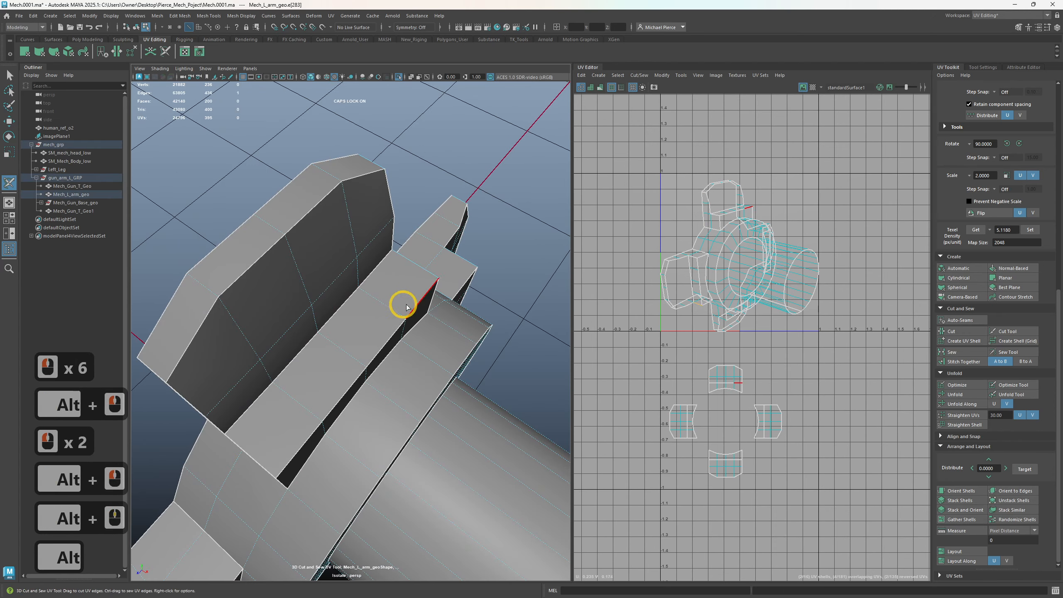
{"action": "double_click", "coordinate": [410, 269]}
{"action": "left_click_drag", "start_coordinate": [410, 268], "coordinate": [311, 277], "text": "alt"}
{"action": "double_click", "coordinate": [367, 152]}
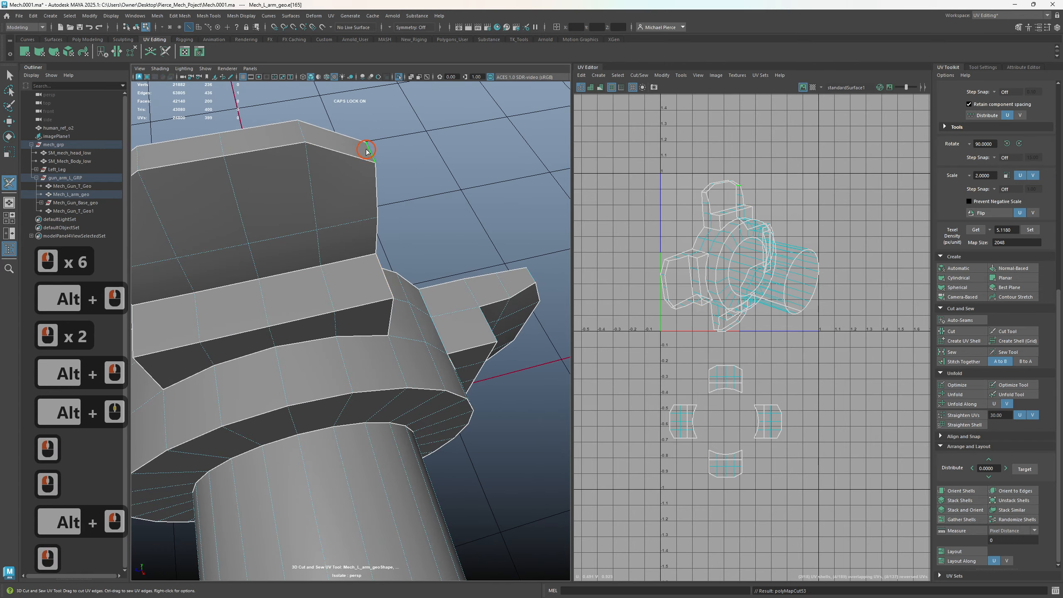
- Cut seams on the opposite side bracket at its flange joint, its outer rim corners and the ends of its stepped block
{"action": "left_click_drag", "start_coordinate": [327, 192], "coordinate": [192, 246], "text": "alt"}
{"action": "left_click", "coordinate": [302, 239]}
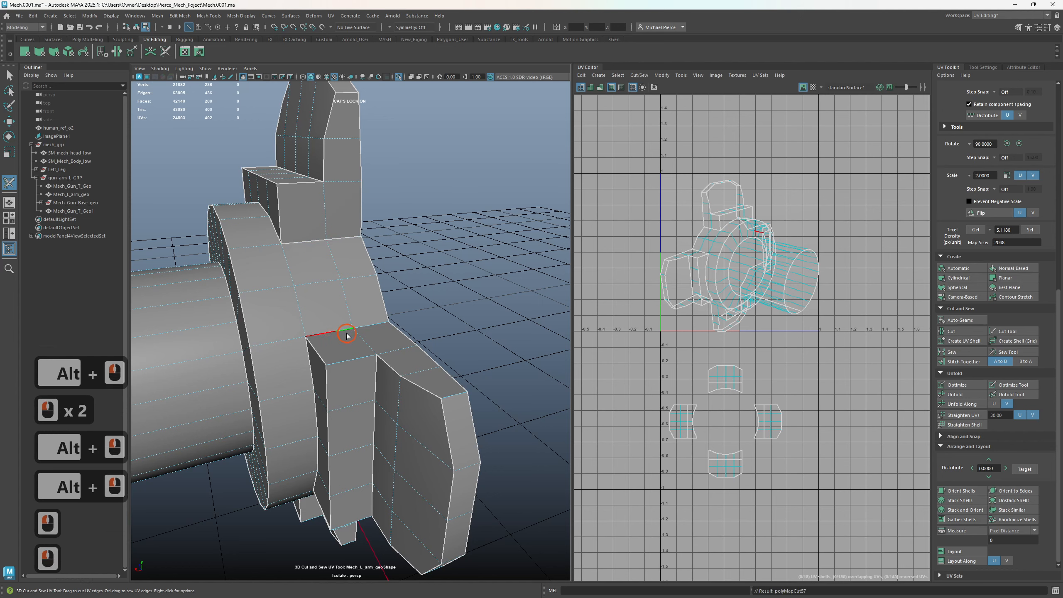
{"action": "left_click", "coordinate": [459, 391]}
{"action": "left_click_drag", "start_coordinate": [459, 392], "coordinate": [425, 292], "text": "alt"}
{"action": "double_click", "coordinate": [443, 280]}
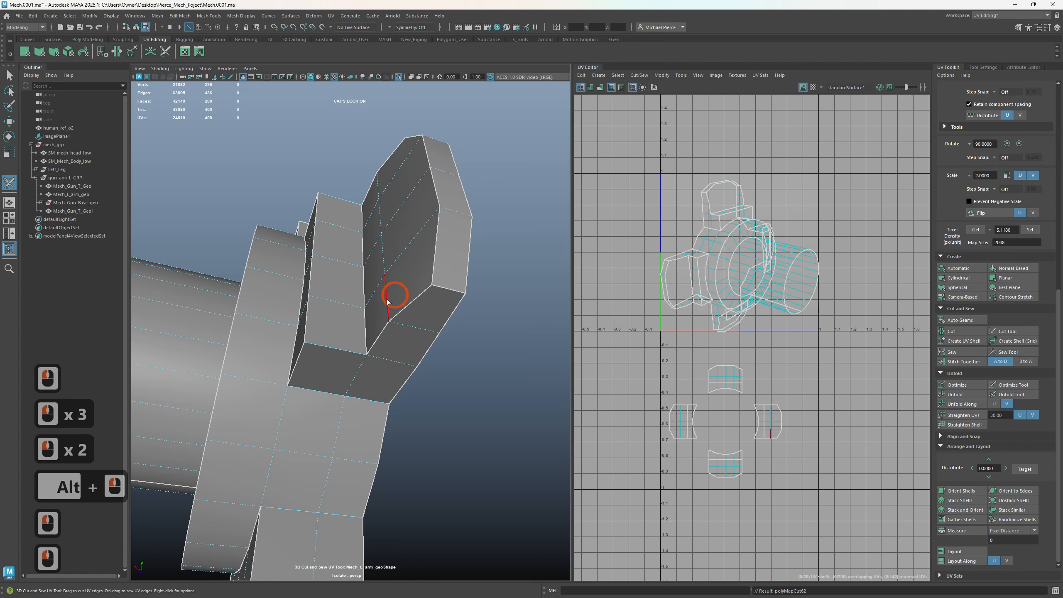
{"action": "double_click", "coordinate": [328, 341]}
{"action": "double_click", "coordinate": [342, 201]}
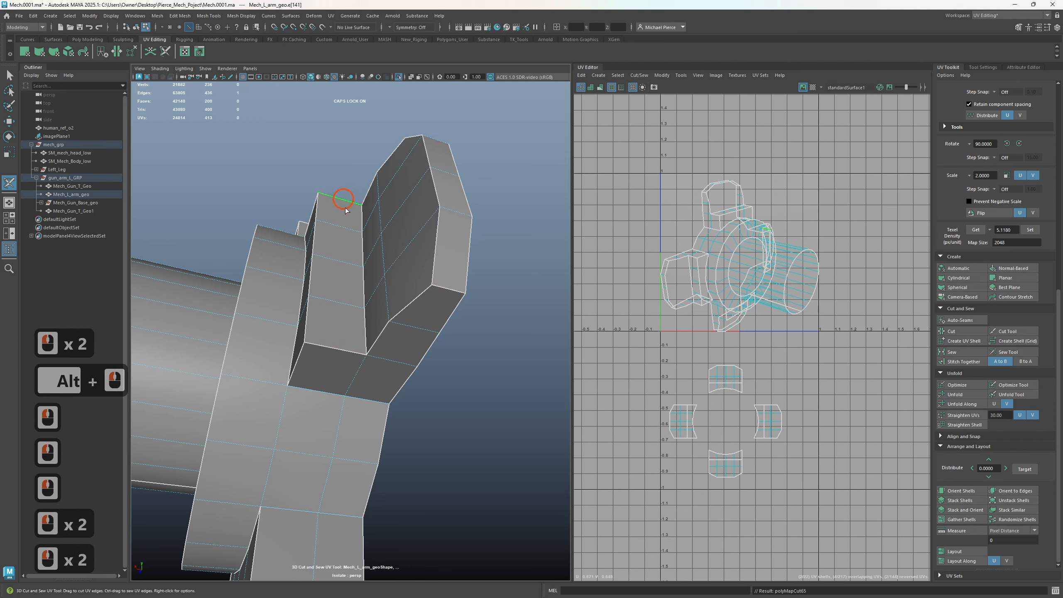
- Cut seams on the lower bracket at its stepped block ends and across its outer rim corners
{"action": "left_click_drag", "start_coordinate": [343, 201], "coordinate": [431, 249], "text": "alt"}
{"action": "left_click", "coordinate": [343, 299]}
{"action": "left_click", "coordinate": [343, 298]}
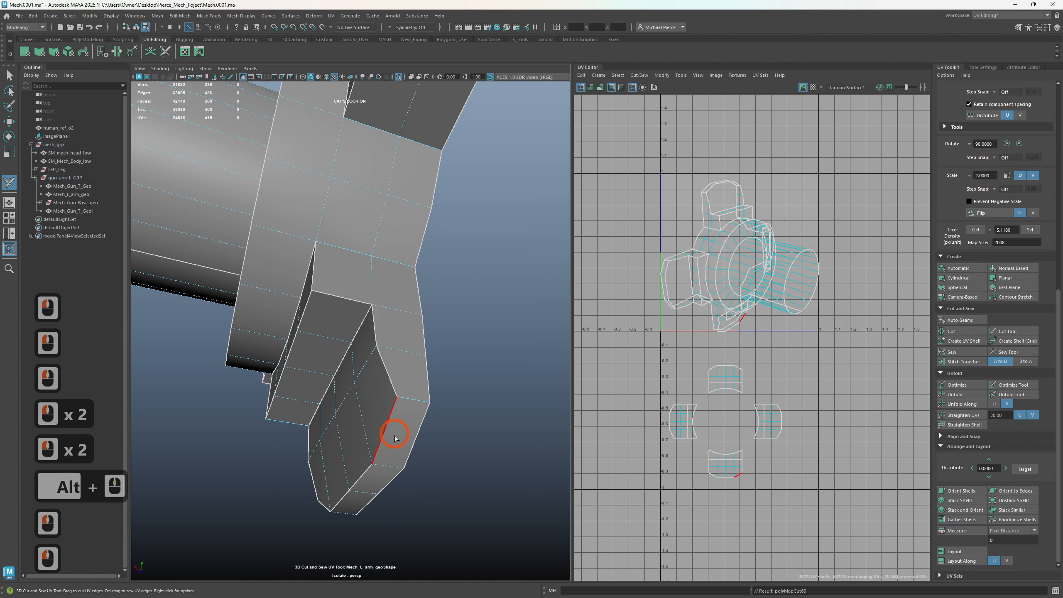
{"action": "double_click", "coordinate": [408, 406]}
{"action": "left_click_drag", "start_coordinate": [408, 406], "coordinate": [421, 430], "text": "alt"}
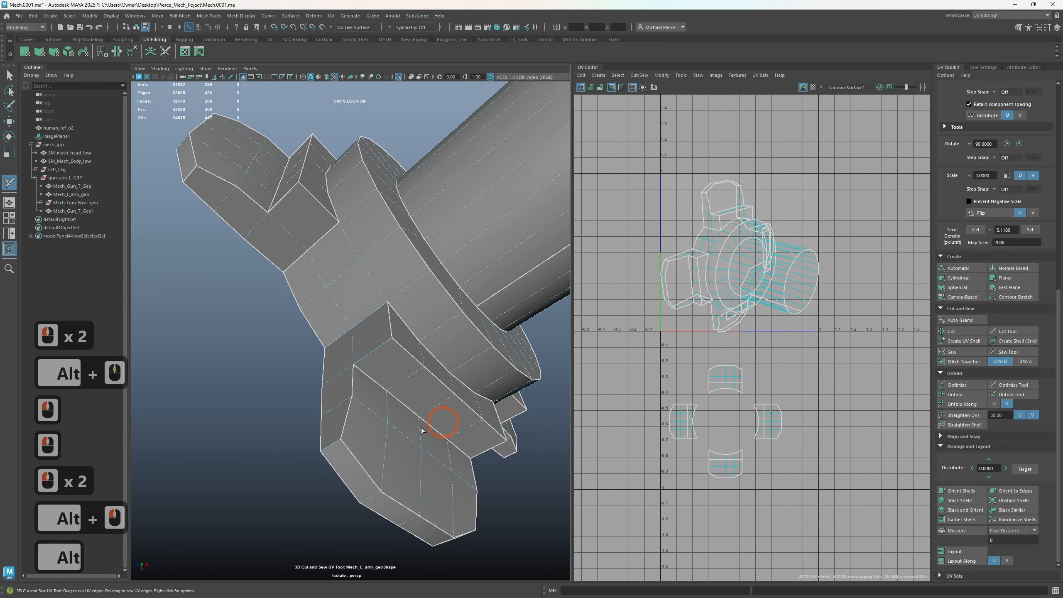
{"action": "left_click", "coordinate": [334, 446]}
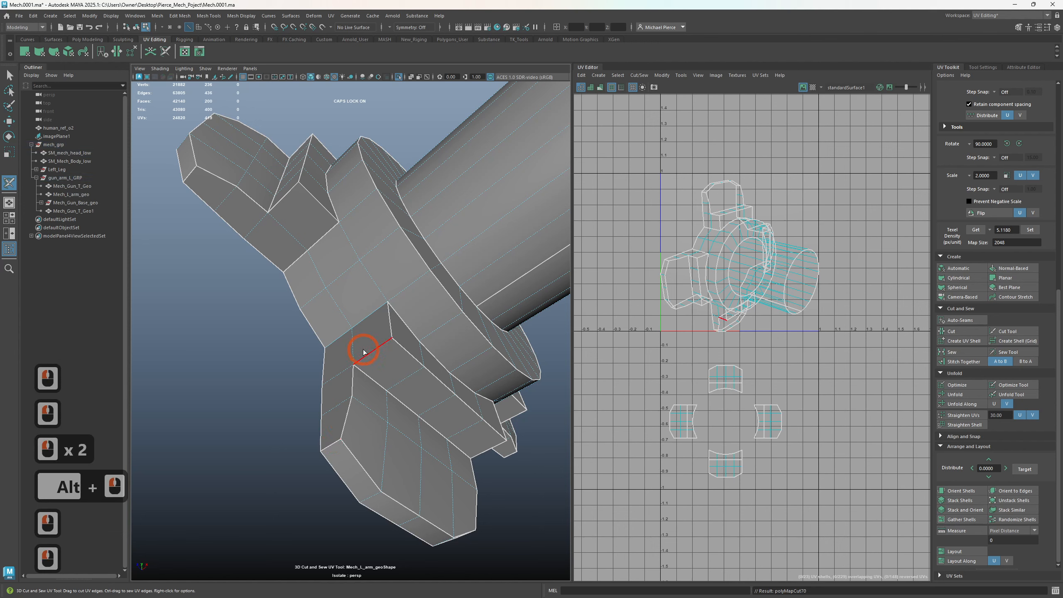
{"action": "left_click", "coordinate": [370, 361]}
- Cut the remaining corner edges of the arm's brackets as UV seams
{"action": "left_click_drag", "start_coordinate": [371, 361], "coordinate": [470, 384], "text": "alt"}
{"action": "left_click", "coordinate": [465, 485]}
{"action": "left_click", "coordinate": [494, 458]}
{"action": "double_click", "coordinate": [456, 196]}
- Cut seams at the last bracket's base edge and across the flange's outer wall
{"action": "left_click_drag", "start_coordinate": [462, 308], "coordinate": [453, 413], "text": "alt"}
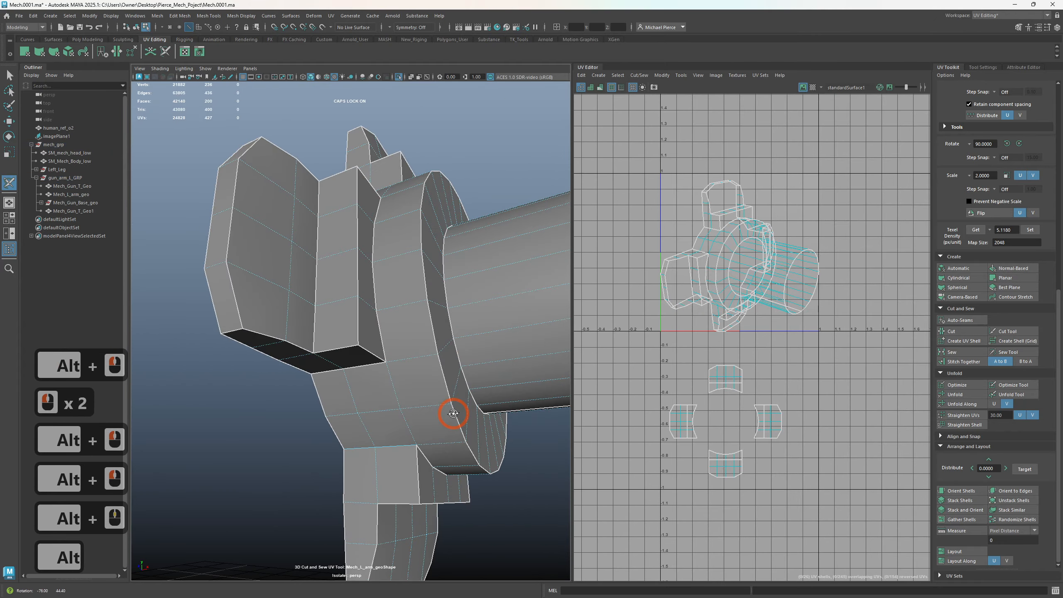
{"action": "double_click", "coordinate": [386, 439]}
{"action": "left_click_drag", "start_coordinate": [351, 403], "coordinate": [356, 215], "text": "alt"}
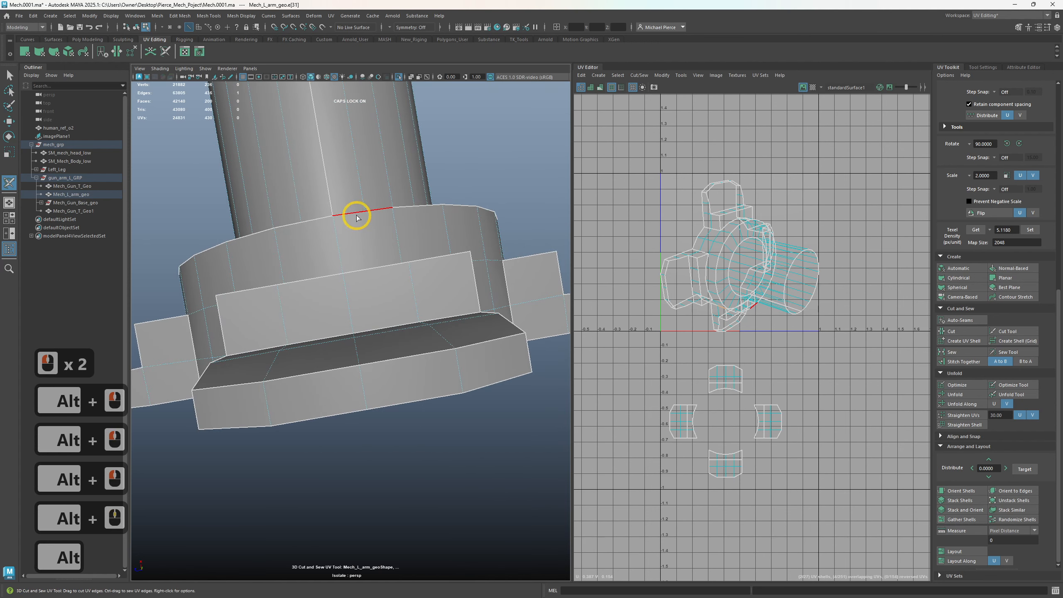
{"action": "double_click", "coordinate": [336, 237]}
{"action": "scroll", "coordinate": [337, 239], "scroll_direction": "down", "scroll_amount": 2}
{"action": "left_click_drag", "start_coordinate": [378, 387], "coordinate": [337, 416], "text": "alt"}
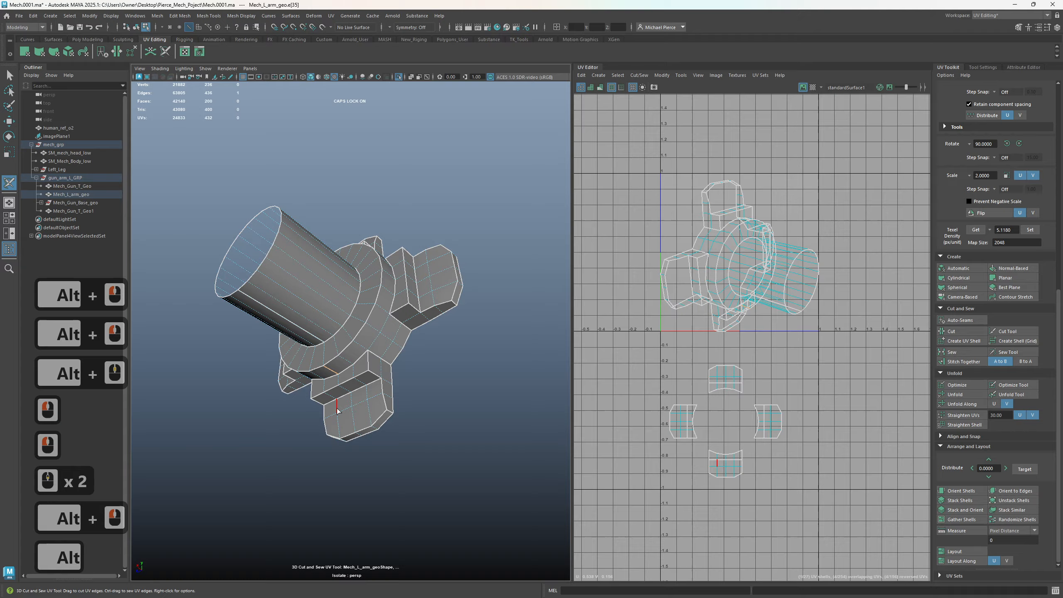
- Select all overlapping arm UV shells inside the 0-1 tile, leaving out the four separate bracket face shells, and unfold them
{"action": "left_click_drag", "start_coordinate": [397, 332], "coordinate": [477, 398], "text": "alt"}
{"action": "key", "text": "q"}
{"action": "right_click_drag", "start_coordinate": [656, 273], "coordinate": [615, 254]}
{"action": "left_click_drag", "start_coordinate": [585, 161], "coordinate": [638, 198]}
{"action": "left_click_drag", "start_coordinate": [853, 334], "coordinate": [854, 342]}
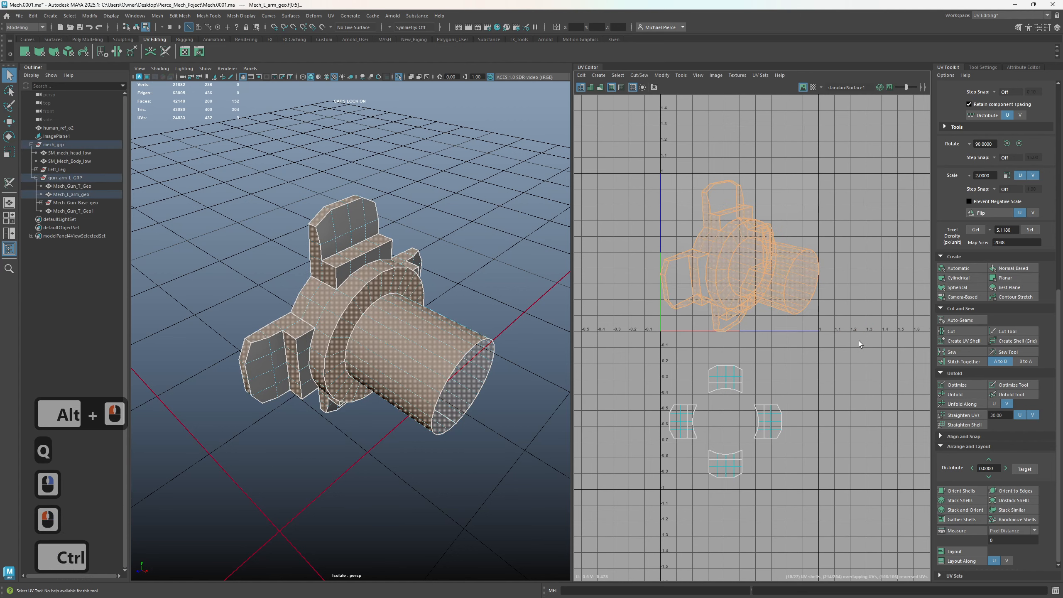
{"action": "key", "text": "ctrl+u"}
{"action": "scroll", "coordinate": [822, 305], "scroll_direction": "up", "scroll_amount": 2}
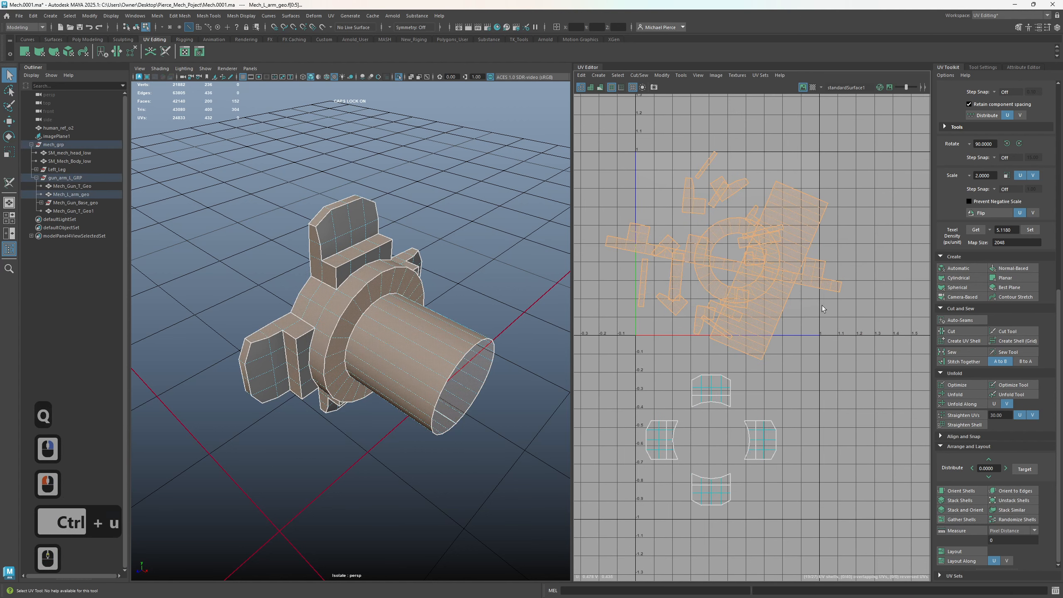
- Move the tube's large rectangular UV shell away from the overlapping shells into the empty space beyond the tile's lower corner
{"action": "left_click", "coordinate": [774, 295]}
{"action": "key", "text": "w"}
{"action": "left_click_drag", "start_coordinate": [764, 273], "coordinate": [827, 373]}
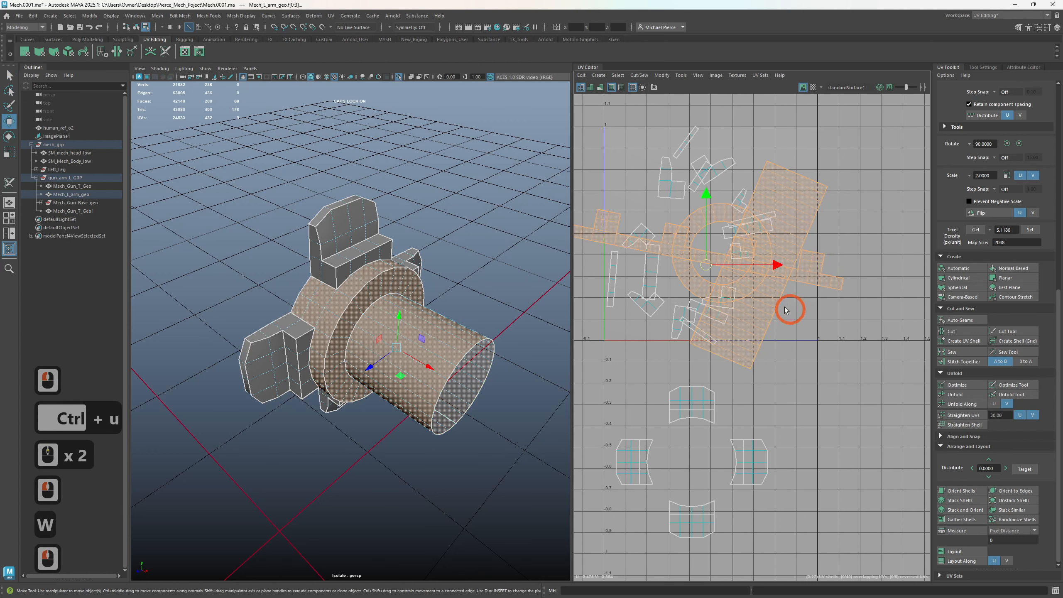
{"action": "double_click", "coordinate": [748, 290]}
{"action": "left_click_drag", "start_coordinate": [760, 273], "coordinate": [866, 406]}
- Rotate the long flange strip shell closer to horizontal and move it above the other shells
{"action": "double_click", "coordinate": [735, 259]}
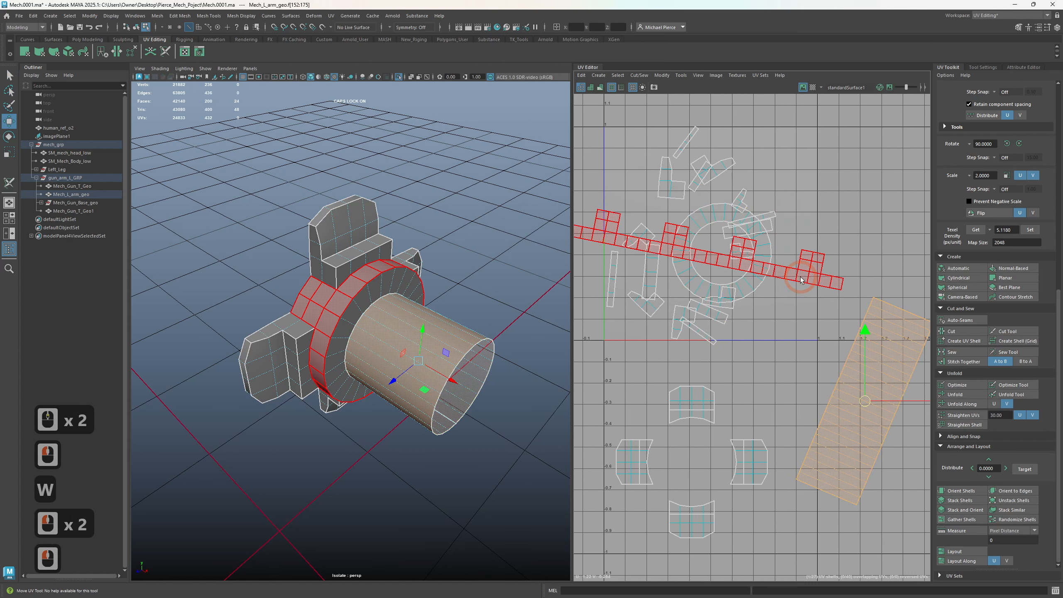
{"action": "key", "text": "e"}
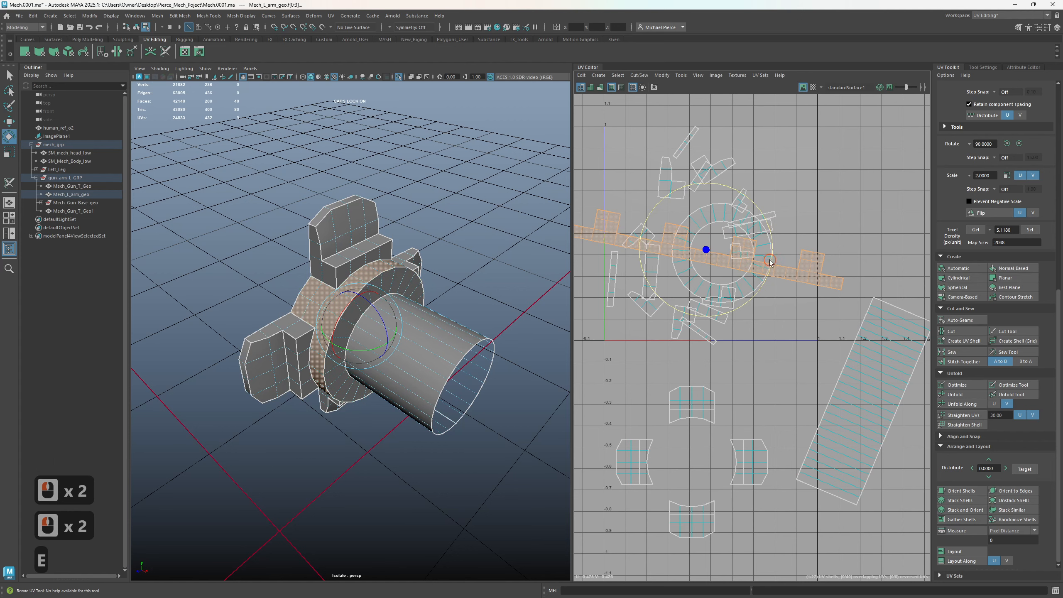
{"action": "left_click", "coordinate": [693, 265]}
{"action": "key", "text": "w"}
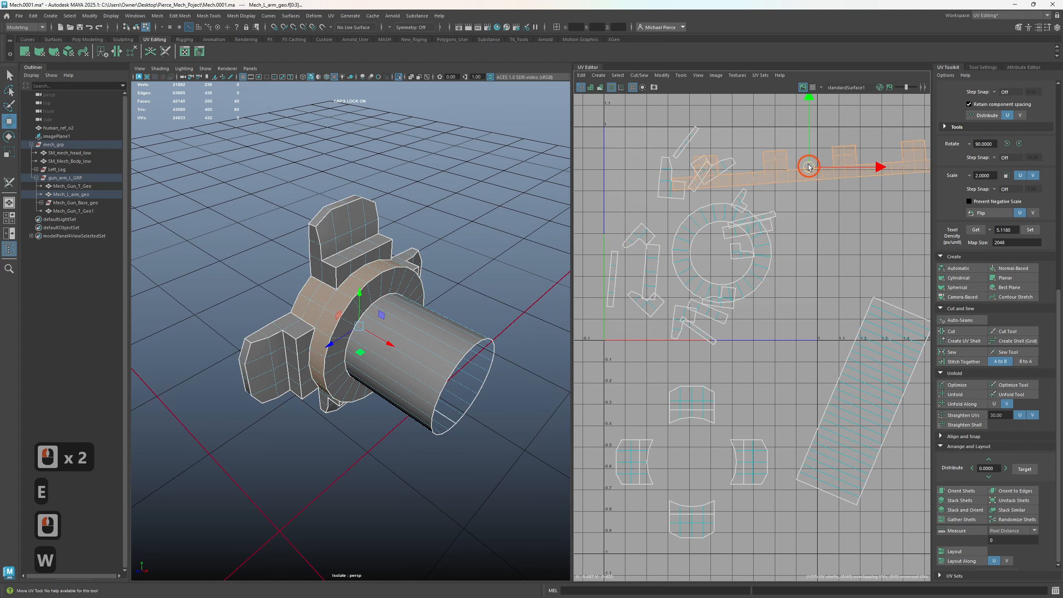
{"action": "left_click_drag", "start_coordinate": [808, 167], "coordinate": [870, 151]}
{"action": "middle_click_drag", "start_coordinate": [798, 258], "coordinate": [791, 266], "text": "alt"}
- Move the ring-shaped flange shell and two narrow bracket shells clear of the overlapping pieces
{"action": "left_click", "coordinate": [726, 265]}
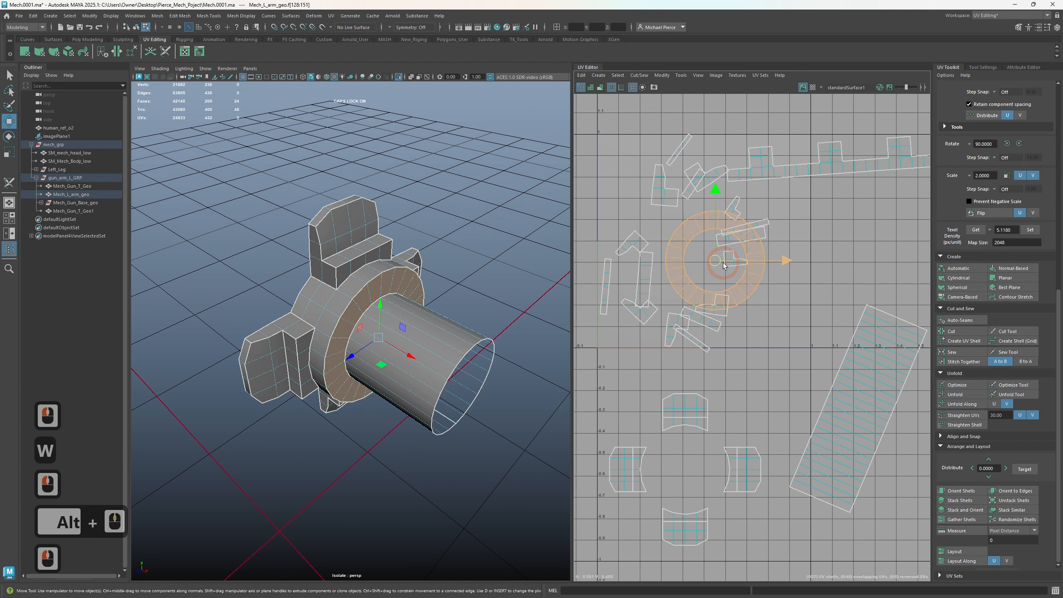
{"action": "double_click", "coordinate": [740, 241]}
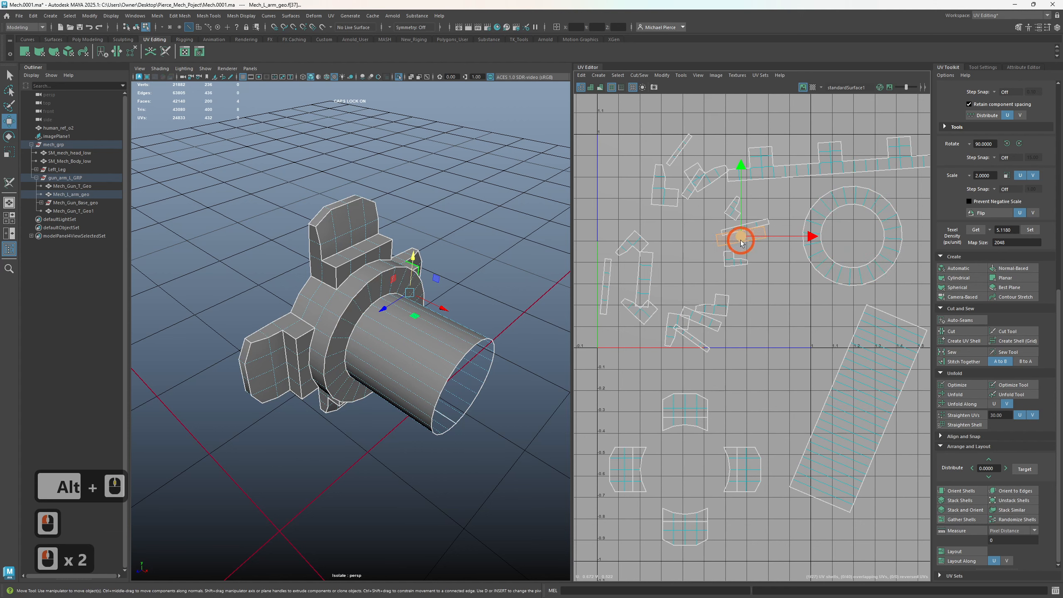
{"action": "left_click_drag", "start_coordinate": [772, 302], "coordinate": [772, 311]}
{"action": "double_click", "coordinate": [727, 261]}
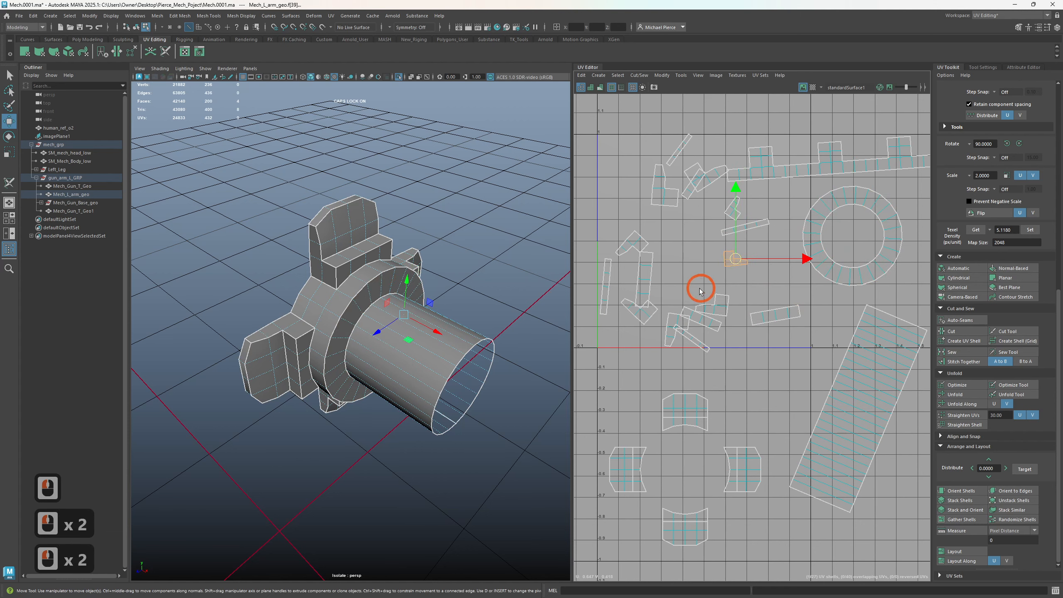
{"action": "left_click_drag", "start_coordinate": [368, 293], "coordinate": [418, 251], "text": "alt"}
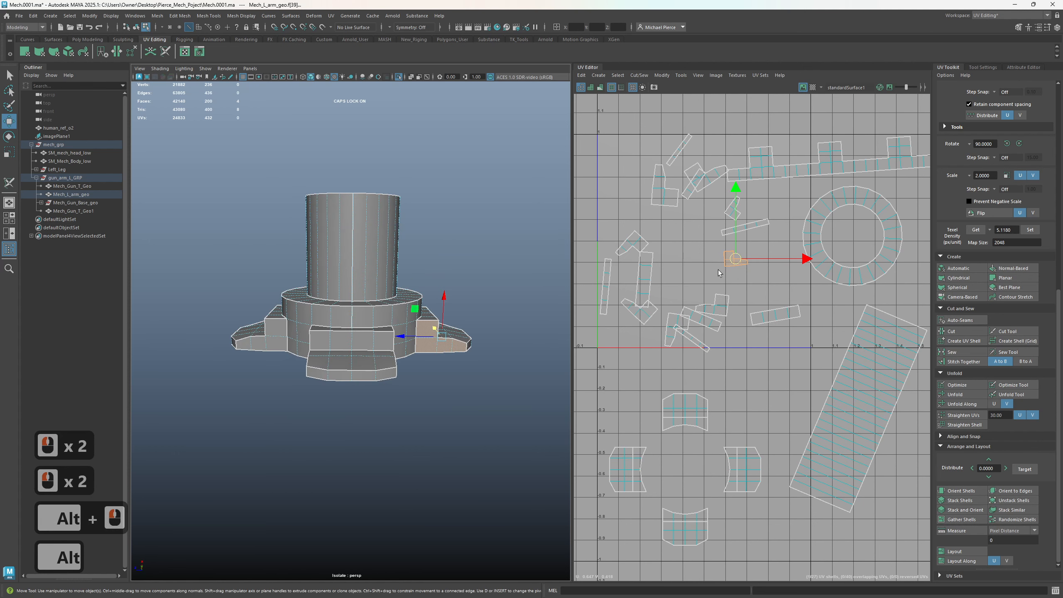
{"action": "scroll", "coordinate": [719, 269], "scroll_direction": "down", "scroll_amount": 3}
{"action": "left_click", "coordinate": [661, 289]}
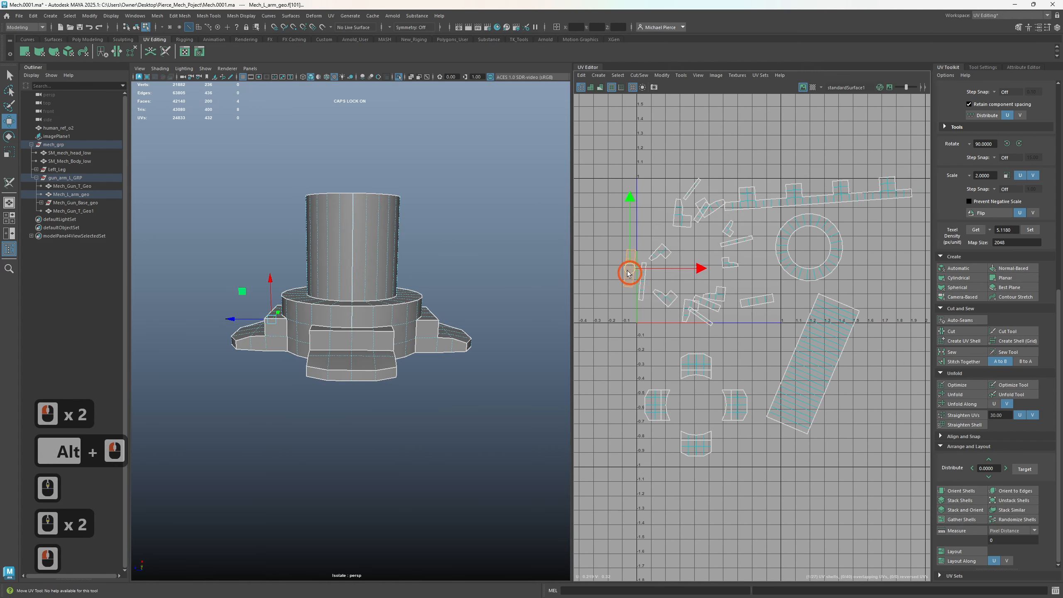
{"action": "left_click_drag", "start_coordinate": [628, 273], "coordinate": [624, 271]}
- Exit isolate view and switch the arm from component to object selection
{"action": "key", "text": "ctrl+1"}
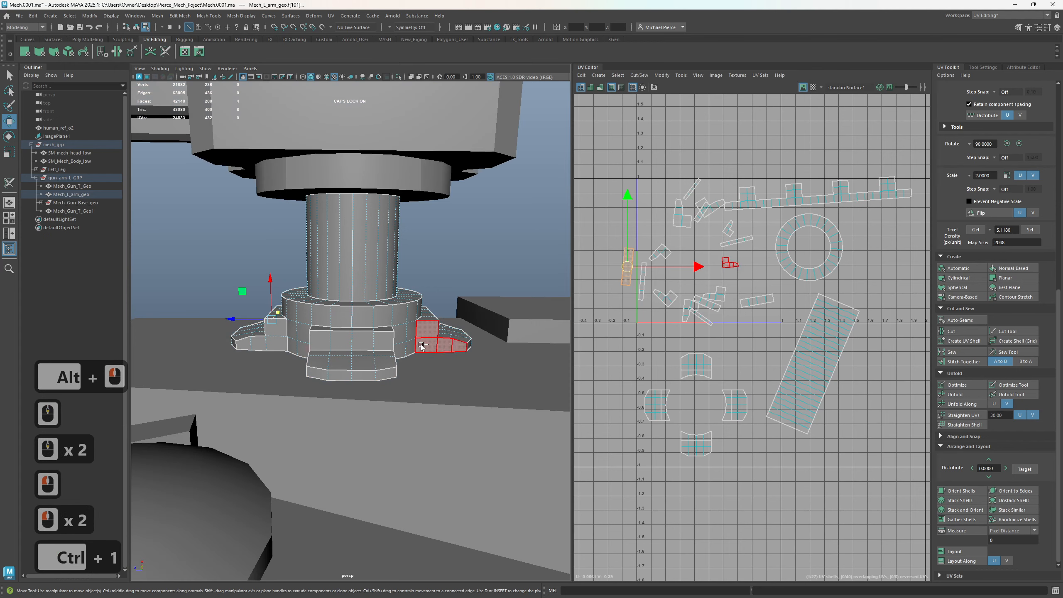
{"action": "left_click_drag", "start_coordinate": [453, 341], "coordinate": [427, 205], "text": "alt"}
{"action": "right_click_drag", "start_coordinate": [441, 226], "coordinate": [469, 208]}
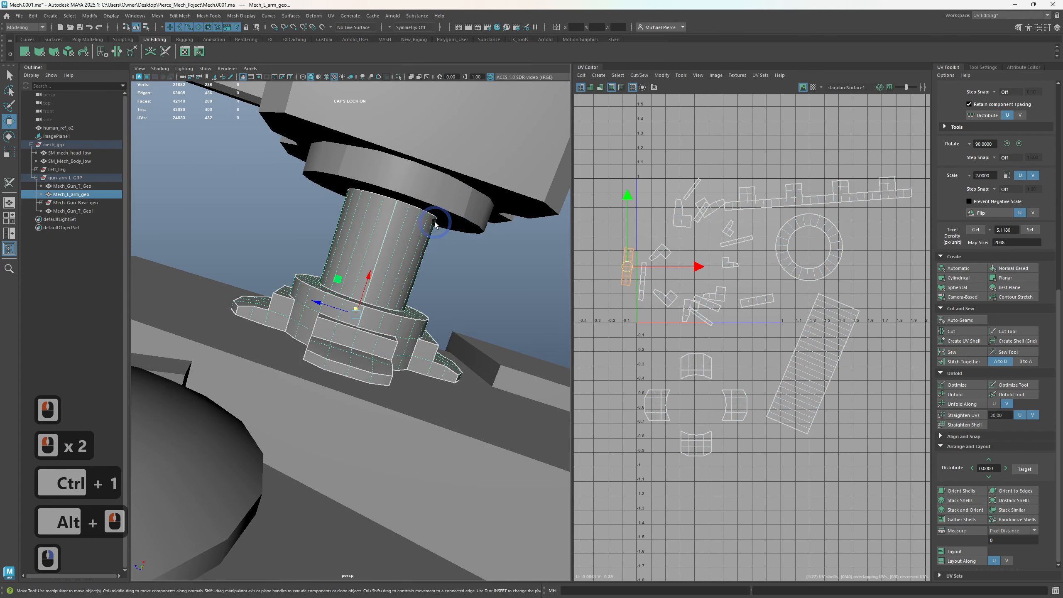
{"action": "left_click", "coordinate": [435, 220]}
{"action": "left_click", "coordinate": [449, 212]}
- Select the round disc and the angular gun base block at the tube's end and create Camera-Based UVs for them
{"action": "left_click_drag", "start_coordinate": [499, 277], "coordinate": [432, 218], "text": "alt"}
{"action": "middle_click_drag", "start_coordinate": [493, 235], "coordinate": [402, 272], "text": "alt"}
{"action": "scroll", "coordinate": [377, 274], "scroll_direction": "down", "scroll_amount": 6, "text": "alt"}
{"action": "mouse_move", "coordinate": [343, 278]}
{"action": "left_mouse_down", "text": "alt"}
{"action": "mouse_move", "coordinate": [319, 278]}
{"action": "mouse_move", "coordinate": [317, 261]}
{"action": "mouse_move", "coordinate": [341, 272]}
{"action": "left_mouse_up", "text": "alt"}
{"action": "left_click", "coordinate": [430, 336], "text": "shift"}
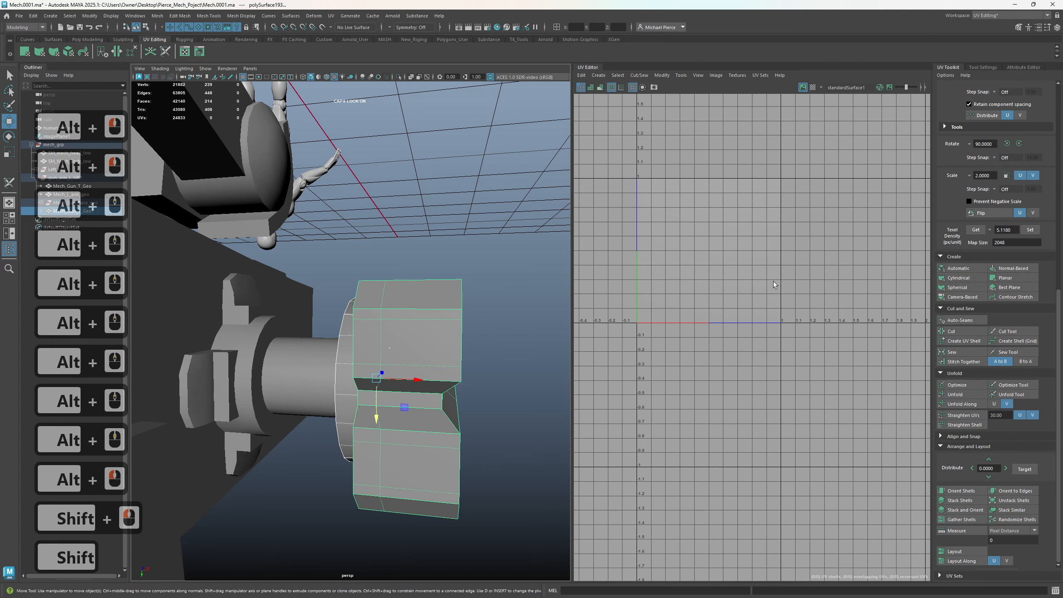
{"action": "left_click", "coordinate": [953, 297]}
{"action": "mouse_move", "coordinate": [569, 339]}
{"action": "left_mouse_down", "text": "alt"}
{"action": "mouse_move", "coordinate": [534, 380]}
{"action": "mouse_move", "coordinate": [701, 235]}
{"action": "left_mouse_up", "text": "alt"}
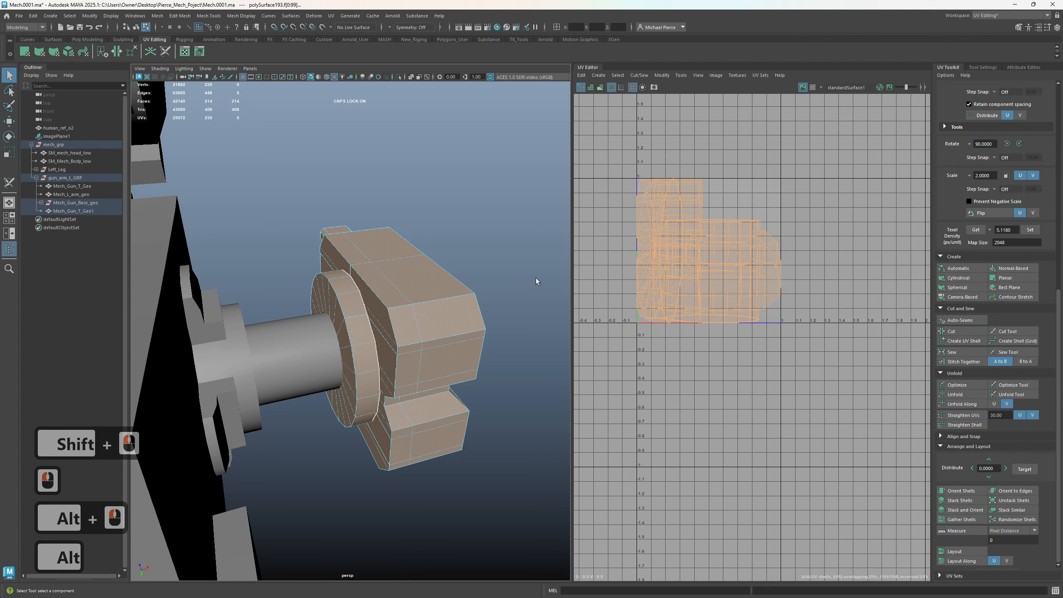
- Cut a UV seam around the disc's tube-side rim and along one edge across its outer wall
{"action": "left_click", "coordinate": [381, 337]}
{"action": "right_click_drag", "start_coordinate": [359, 348], "coordinate": [355, 324]}
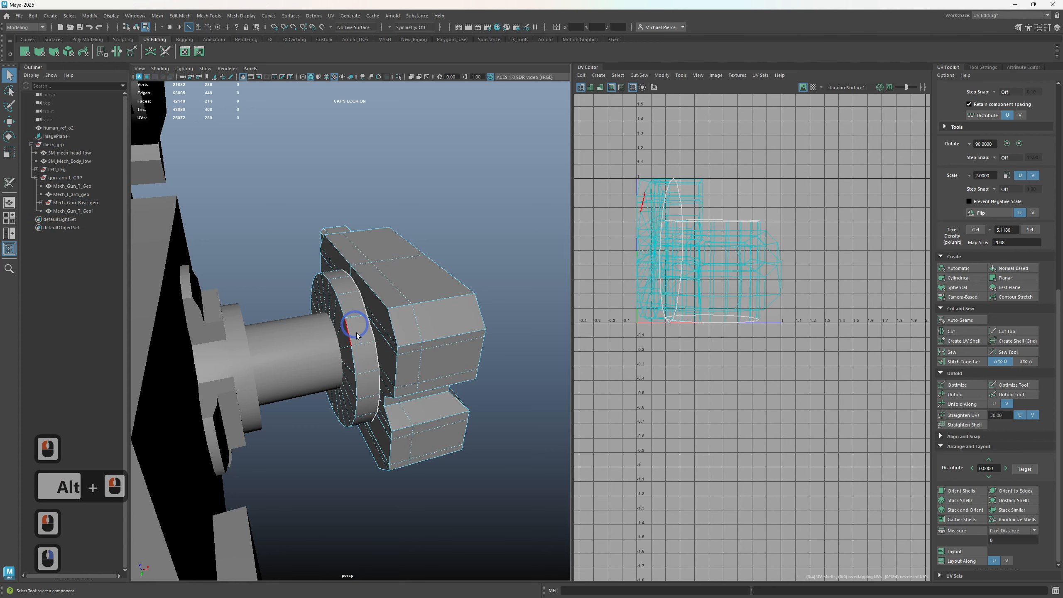
{"action": "double_click", "coordinate": [355, 377]}
{"action": "left_click_drag", "start_coordinate": [355, 377], "coordinate": [338, 453], "text": "alt"}
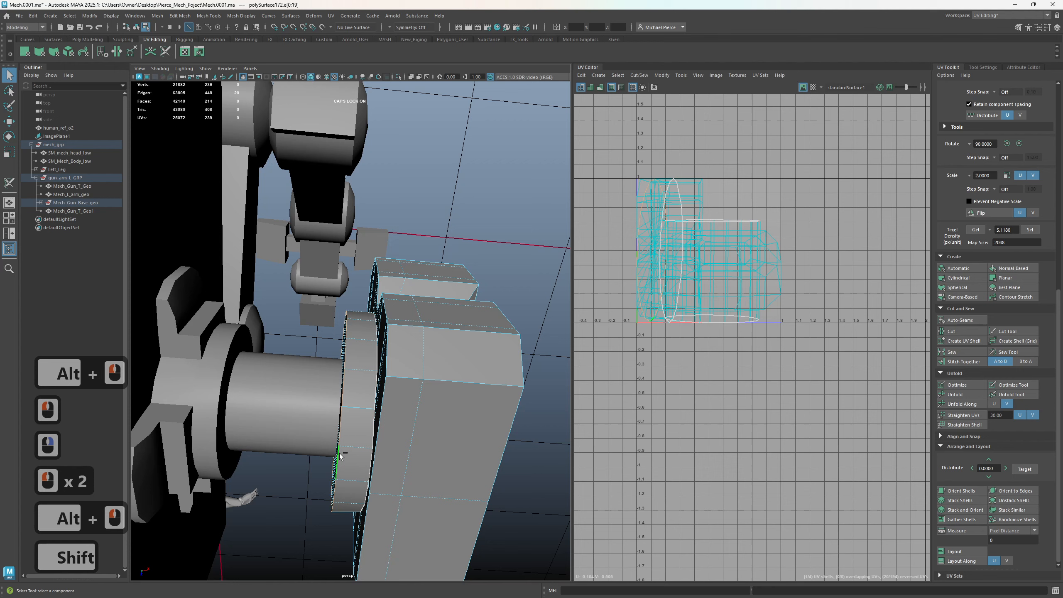
{"action": "left_click", "coordinate": [338, 453], "text": "shift"}
{"action": "right_click", "coordinate": [643, 389], "text": "shift"}
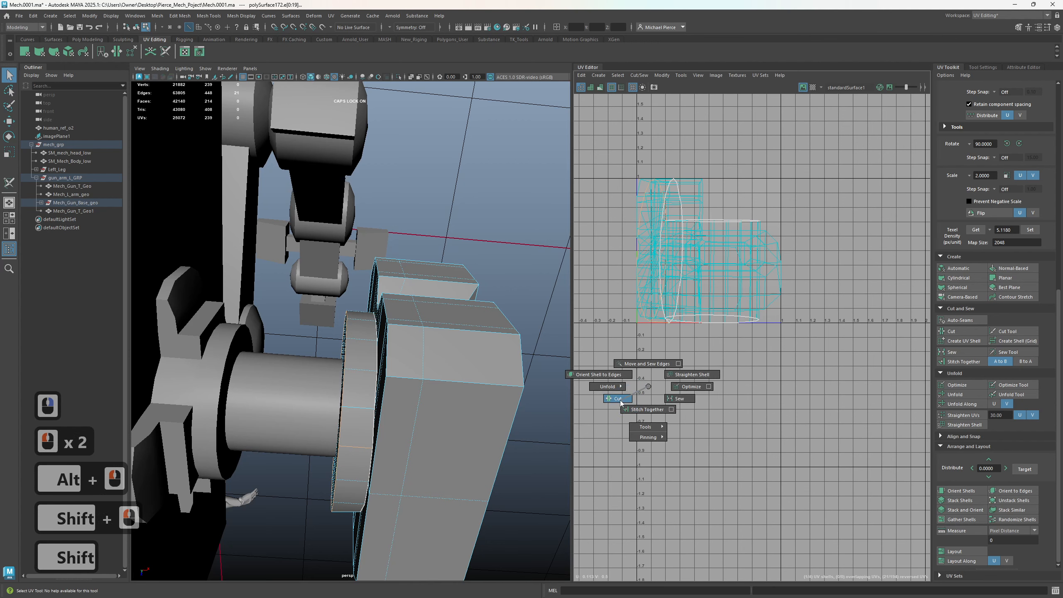
{"action": "right_click_drag", "start_coordinate": [620, 401], "coordinate": [620, 401], "text": "shift"}
{"action": "left_click", "coordinate": [555, 370]}
{"action": "left_click_drag", "start_coordinate": [462, 387], "coordinate": [458, 404], "text": "alt"}
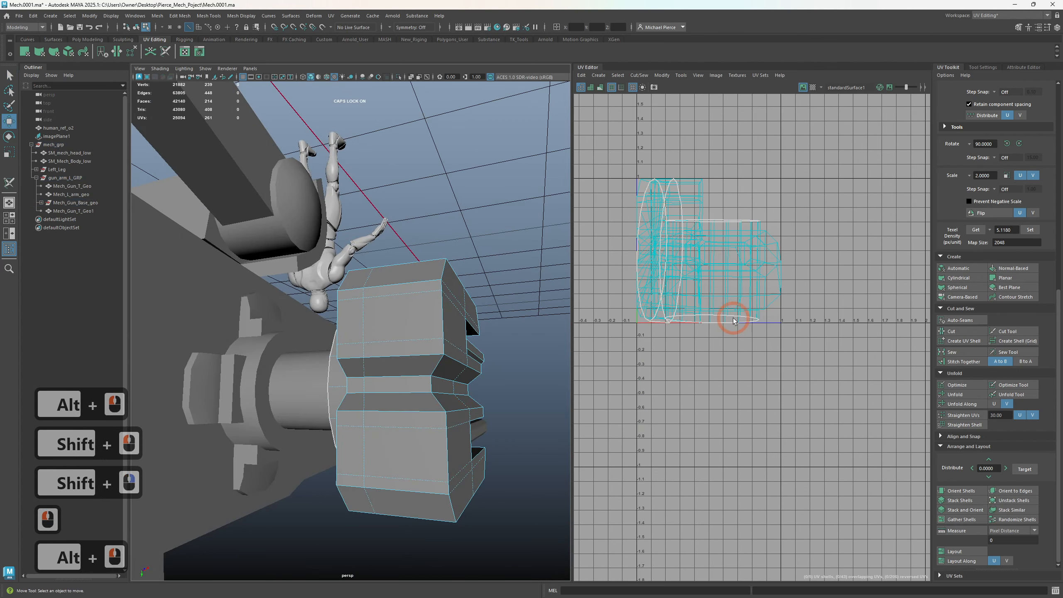
- Select the disc's face and outer wall shells and move them below the overlapping UVs
{"action": "right_click_drag", "start_coordinate": [733, 321], "coordinate": [664, 340]}
{"action": "left_click", "coordinate": [702, 256]}
{"action": "key", "text": "q"}
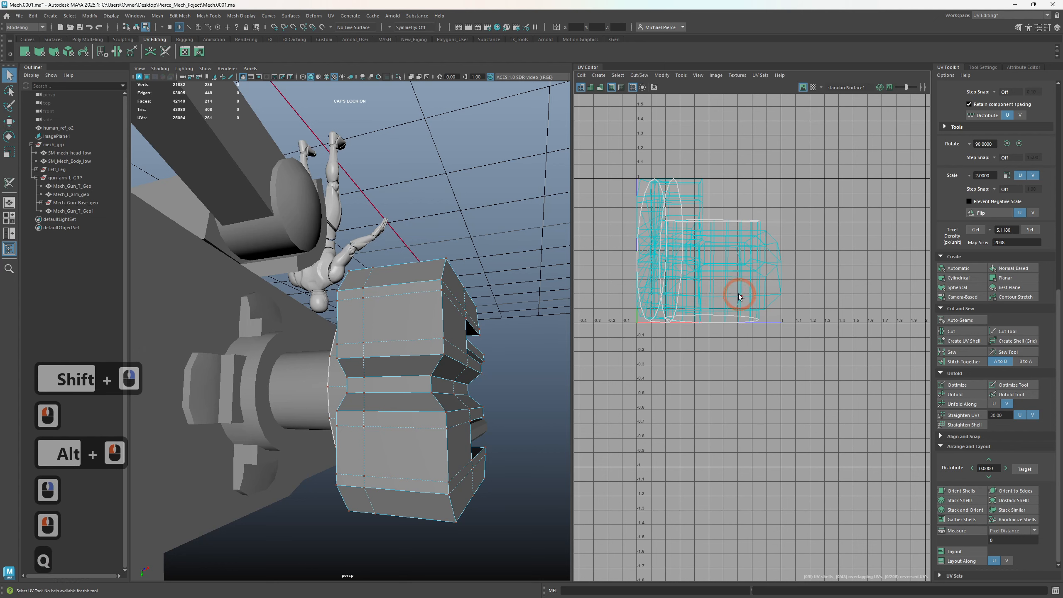
{"action": "right_click_drag", "start_coordinate": [631, 244], "coordinate": [598, 230]}
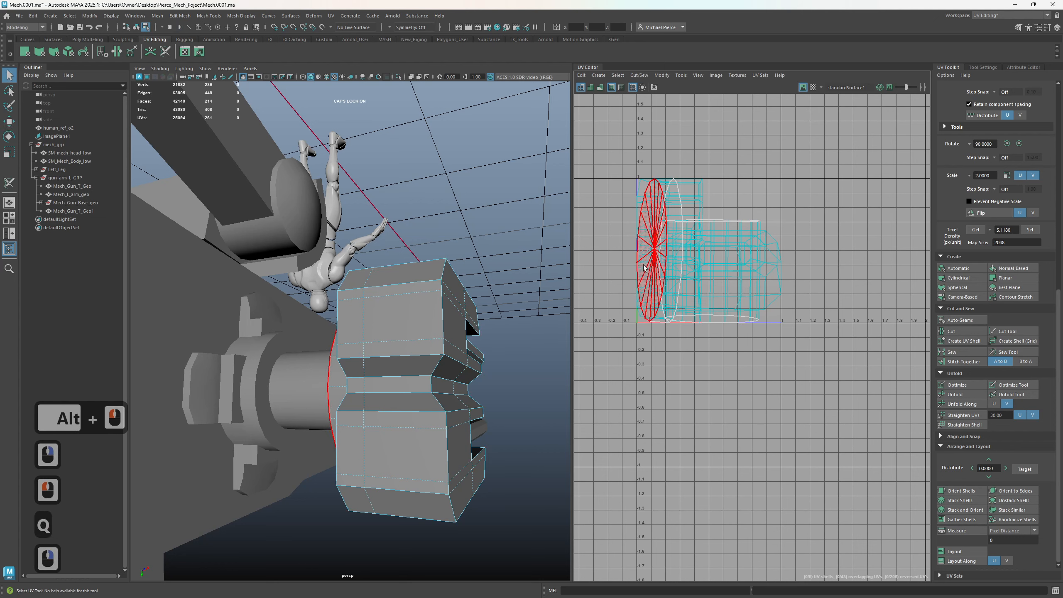
{"action": "left_click", "coordinate": [643, 267]}
{"action": "left_click_drag", "start_coordinate": [459, 379], "coordinate": [396, 407], "text": "alt"}
{"action": "left_click", "coordinate": [367, 405], "text": "shift"}
{"action": "key", "text": "w"}
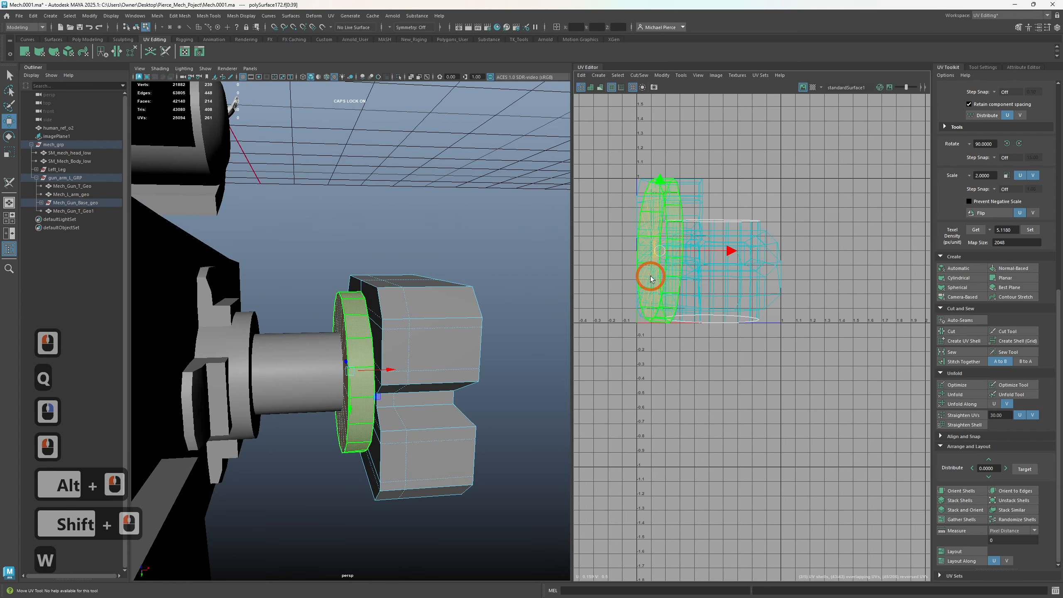
{"action": "left_click_drag", "start_coordinate": [673, 396], "coordinate": [676, 446]}
{"action": "left_click", "coordinate": [624, 318]}
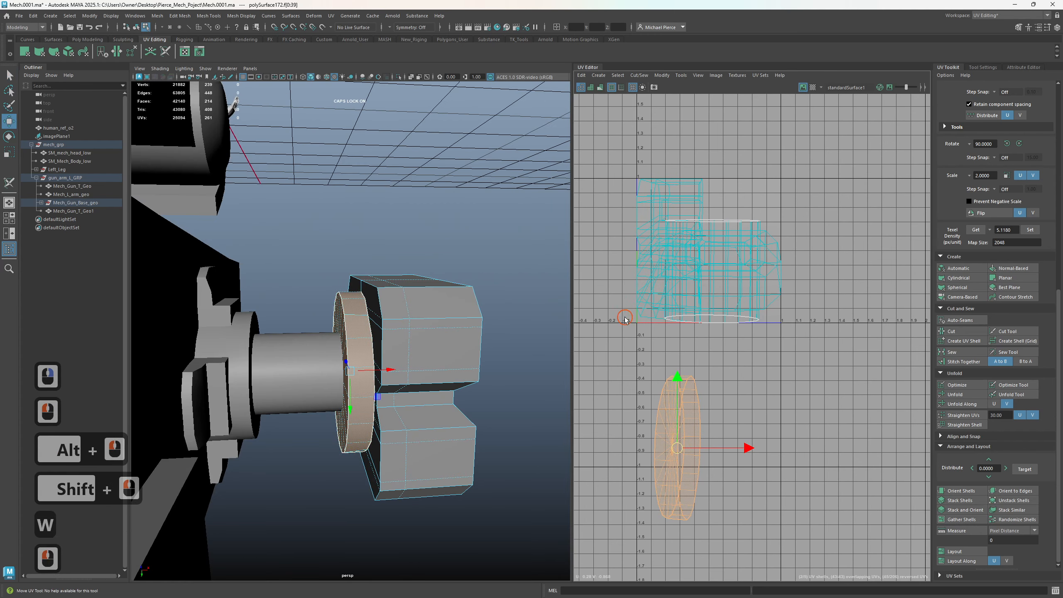
- Move the Mech_Gun_T_Geo1 shells away from the gun base shell, off to the right of the UV square
{"action": "left_click", "coordinate": [728, 251]}
{"action": "key", "text": "w"}
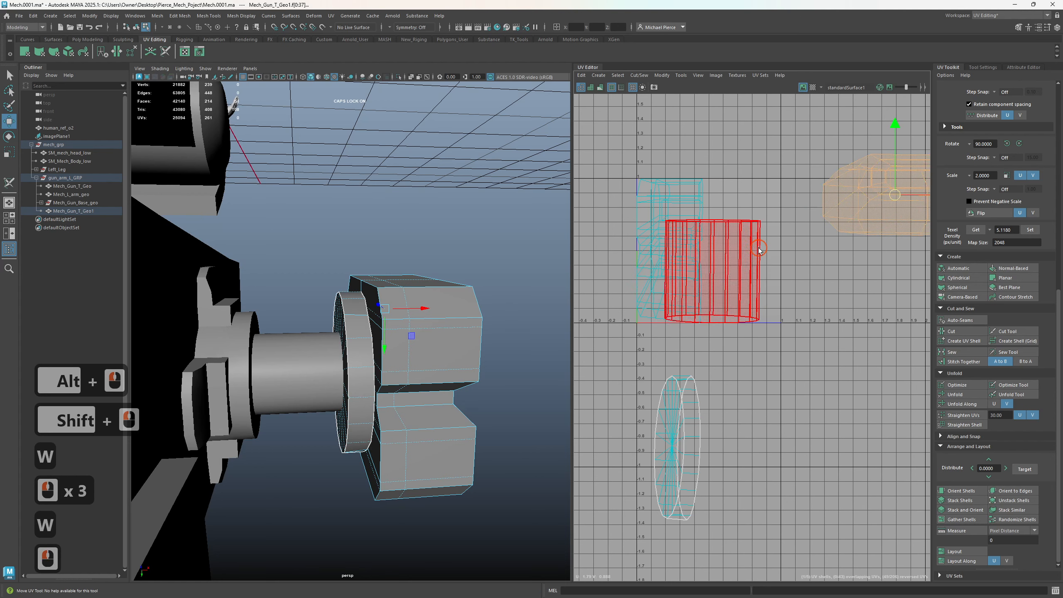
{"action": "double_click", "coordinate": [711, 255]}
{"action": "left_click_drag", "start_coordinate": [711, 255], "coordinate": [890, 178]}
{"action": "key", "text": "ctrl"}
- Select the angular gun base block's shell and create Automatic UVs for it
{"action": "left_click", "coordinate": [657, 242]}
{"action": "middle_click_drag", "start_coordinate": [695, 282], "coordinate": [717, 282], "text": "alt"}
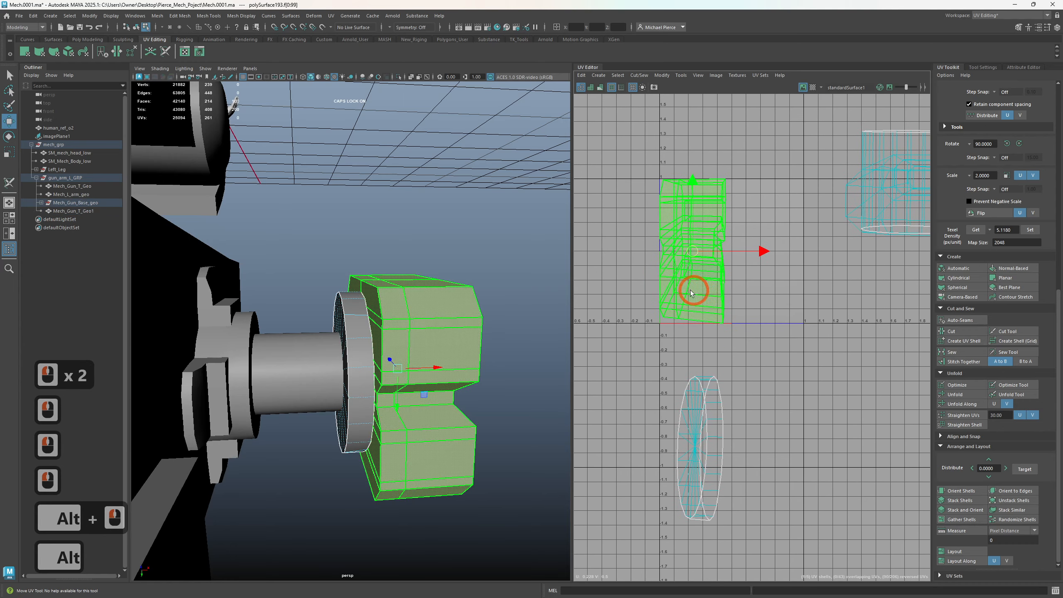
{"action": "left_click_drag", "start_coordinate": [397, 404], "coordinate": [432, 316], "text": "alt"}
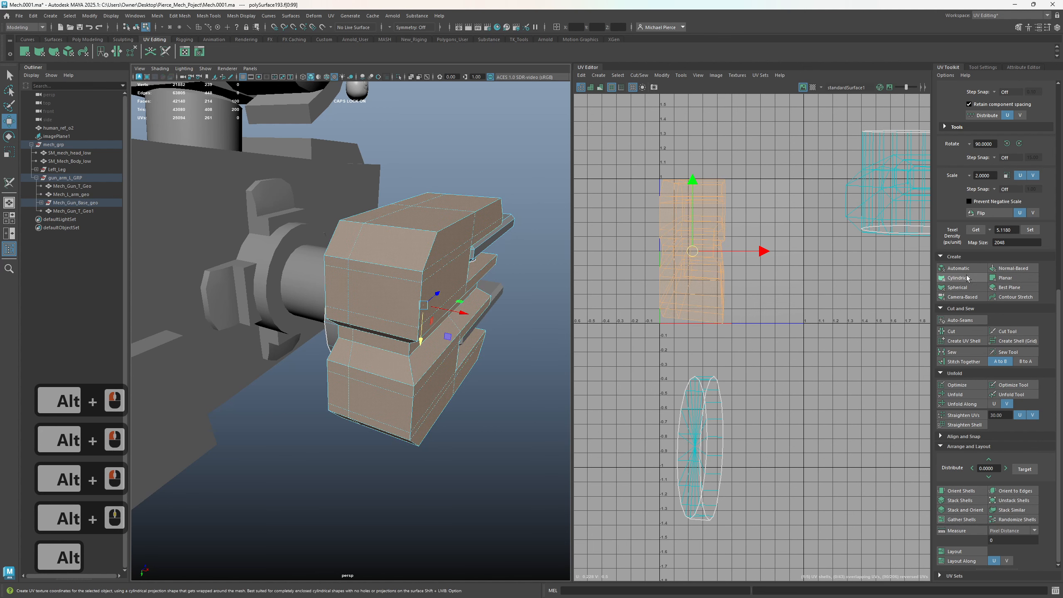
{"action": "left_click", "coordinate": [954, 268]}
{"action": "scroll", "coordinate": [696, 274], "scroll_direction": "up", "scroll_amount": 3}
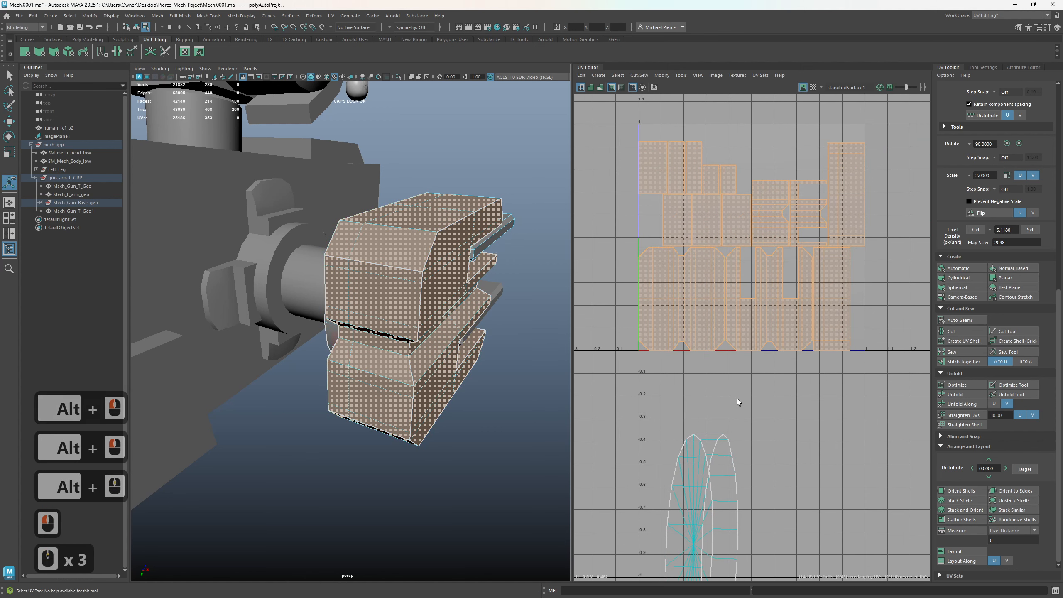
- Select the notched shell of the block's disc-facing side and move it left of the UV square
{"action": "right_click_drag", "start_coordinate": [639, 200], "coordinate": [605, 188]}
{"action": "left_click", "coordinate": [673, 302]}
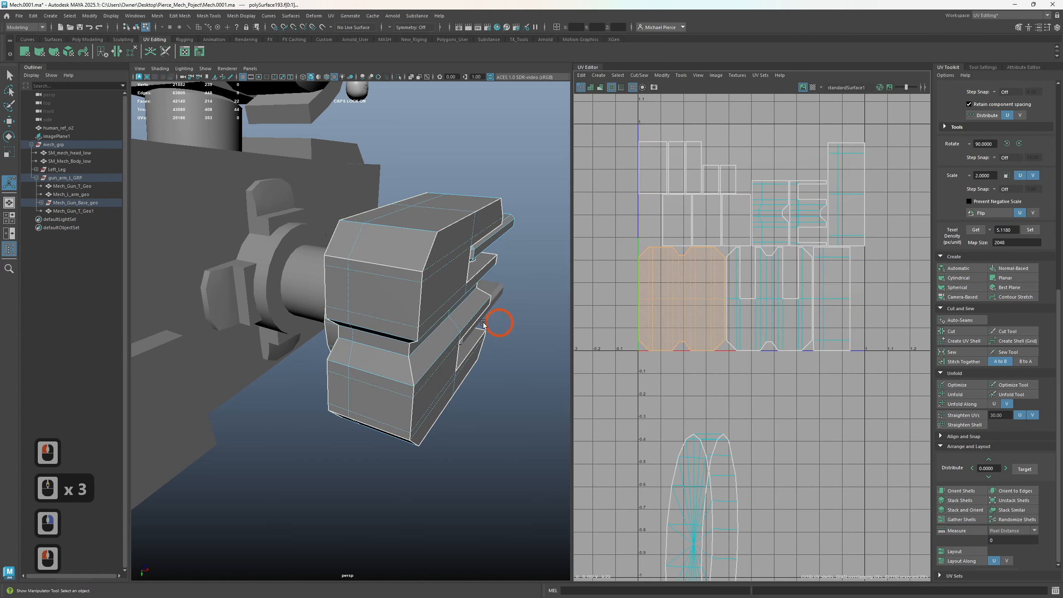
{"action": "left_click_drag", "start_coordinate": [394, 336], "coordinate": [507, 350], "text": "alt"}
{"action": "key", "text": "w"}
{"action": "left_click_drag", "start_coordinate": [681, 298], "coordinate": [614, 373]}
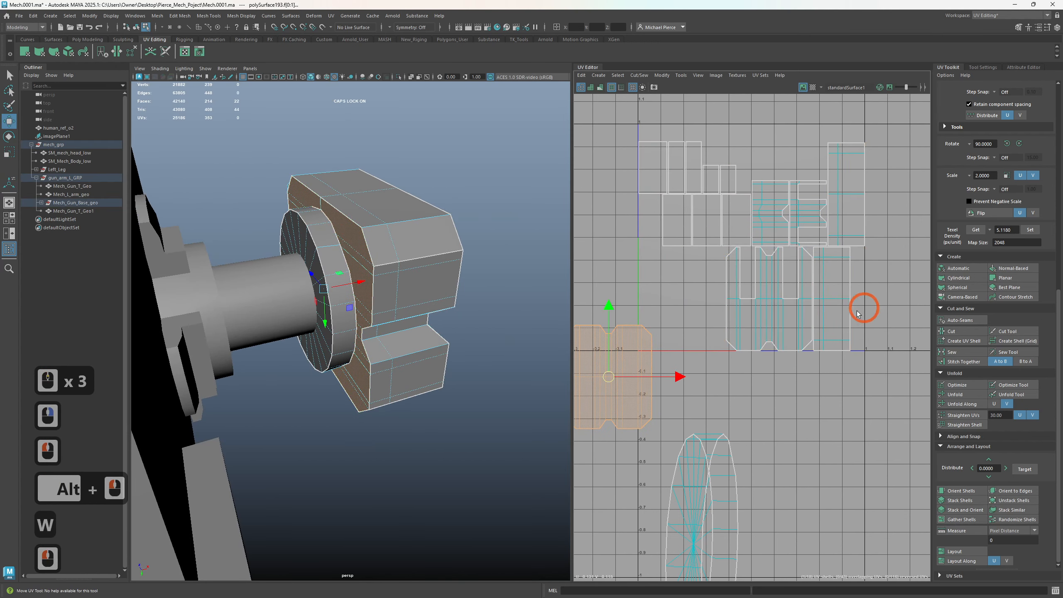
- Move the slotted shell of the block's outward-facing side below the remaining block shells
{"action": "left_click", "coordinate": [771, 316]}
{"action": "left_click_drag", "start_coordinate": [493, 331], "coordinate": [401, 354], "text": "alt"}
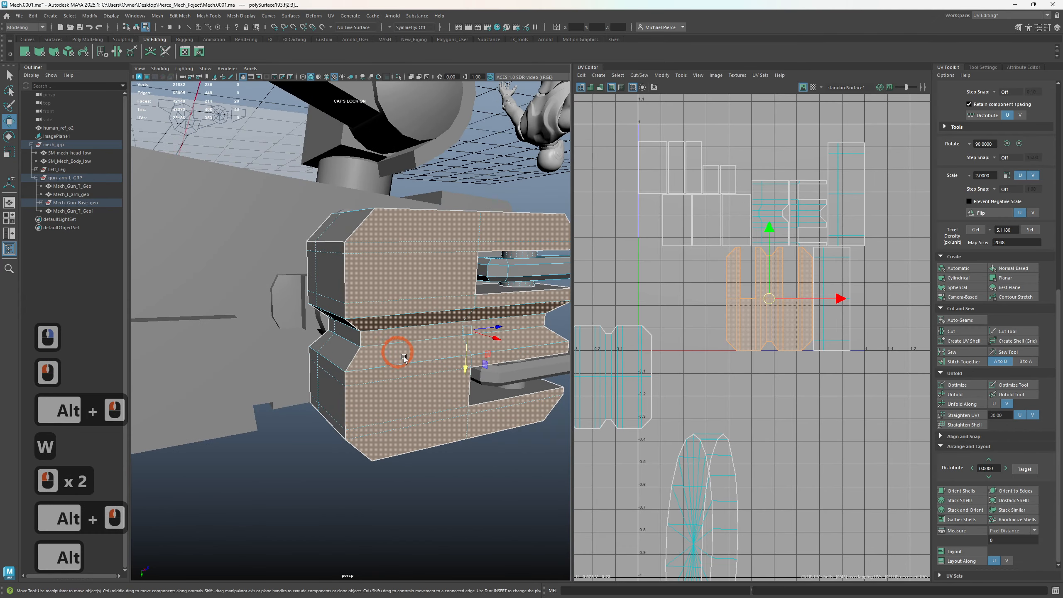
{"action": "middle_click_drag", "start_coordinate": [401, 354], "coordinate": [345, 367], "text": "alt"}
{"action": "left_click_drag", "start_coordinate": [776, 303], "coordinate": [856, 484]}
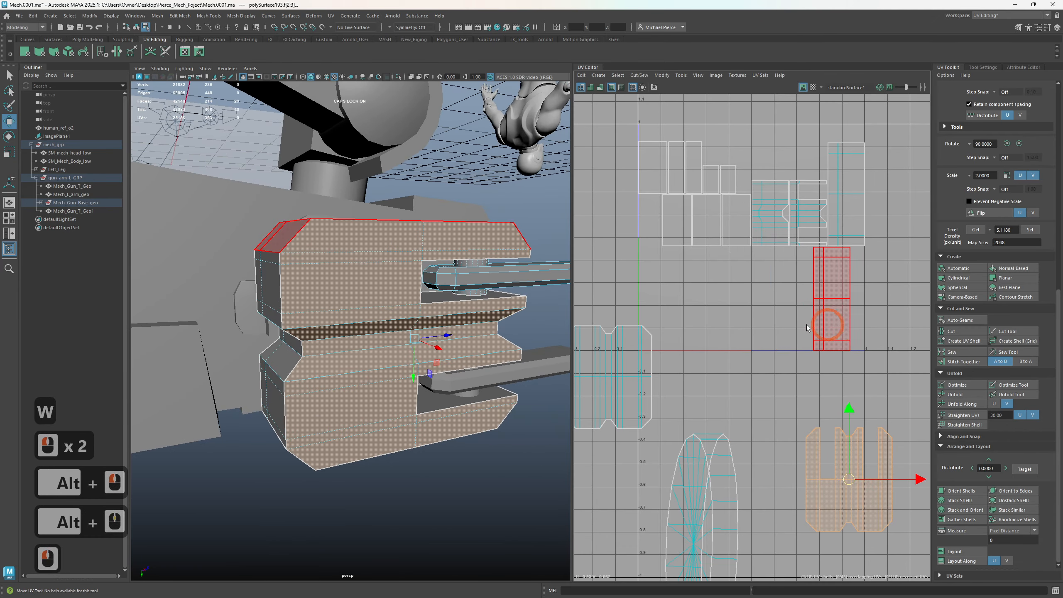
- Cut UV seams across the fold edges at both chamfered ends of the gun base block's long strip
{"action": "left_click", "coordinate": [847, 322]}
{"action": "left_click_drag", "start_coordinate": [473, 347], "coordinate": [396, 361], "text": "alt"}
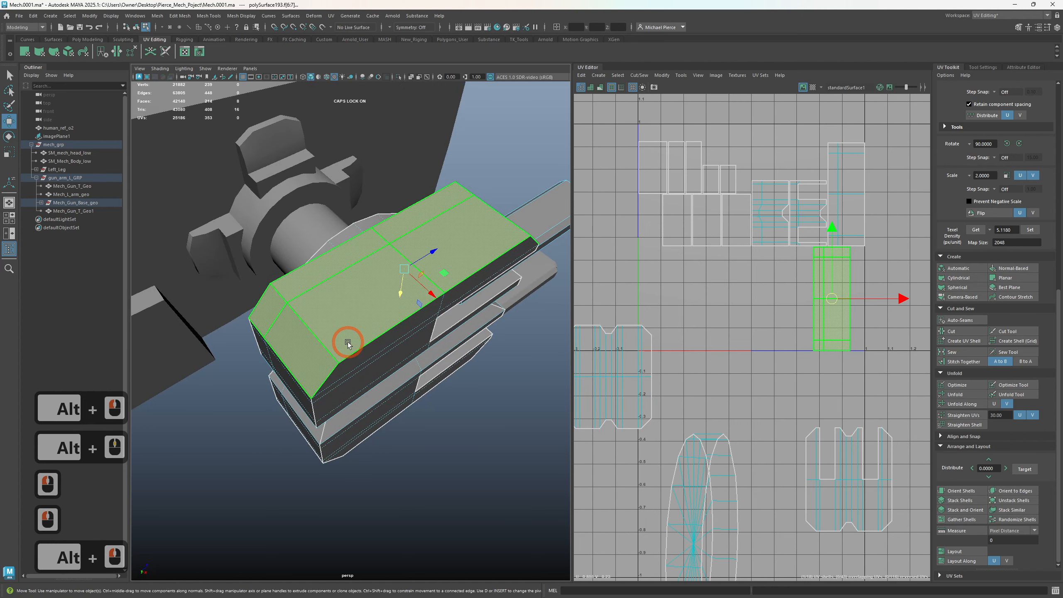
{"action": "right_click", "coordinate": [335, 342]}
{"action": "left_click", "coordinate": [334, 320]}
{"action": "left_click", "coordinate": [301, 323]}
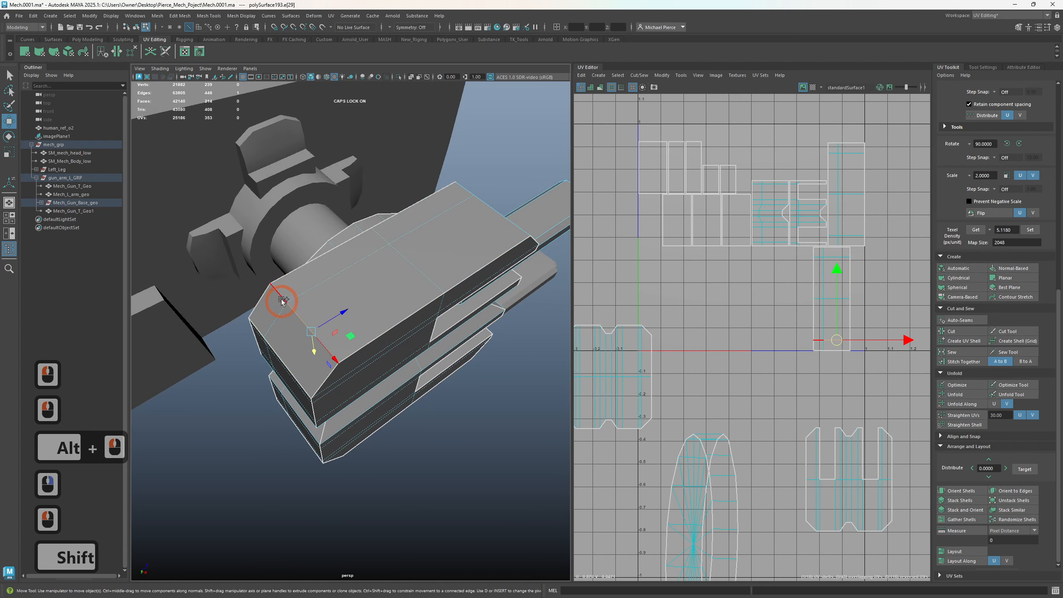
{"action": "left_click", "coordinate": [453, 274], "text": "shift"}
{"action": "left_click_drag", "start_coordinate": [453, 275], "coordinate": [316, 275], "text": "alt"}
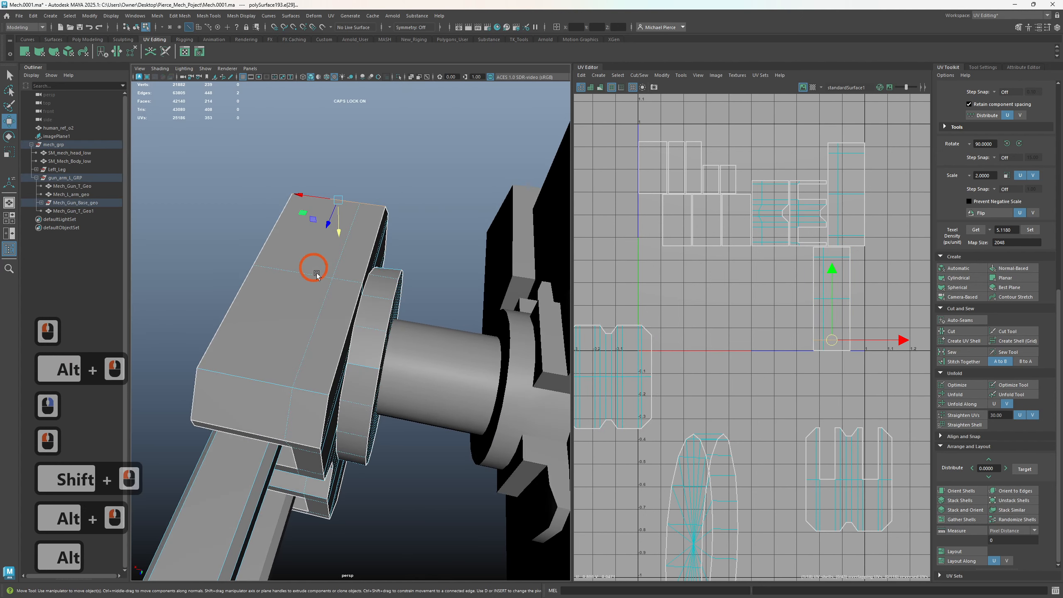
{"action": "left_click", "coordinate": [269, 375], "text": "shift"}
{"action": "left_click", "coordinate": [302, 388], "text": "shift"}
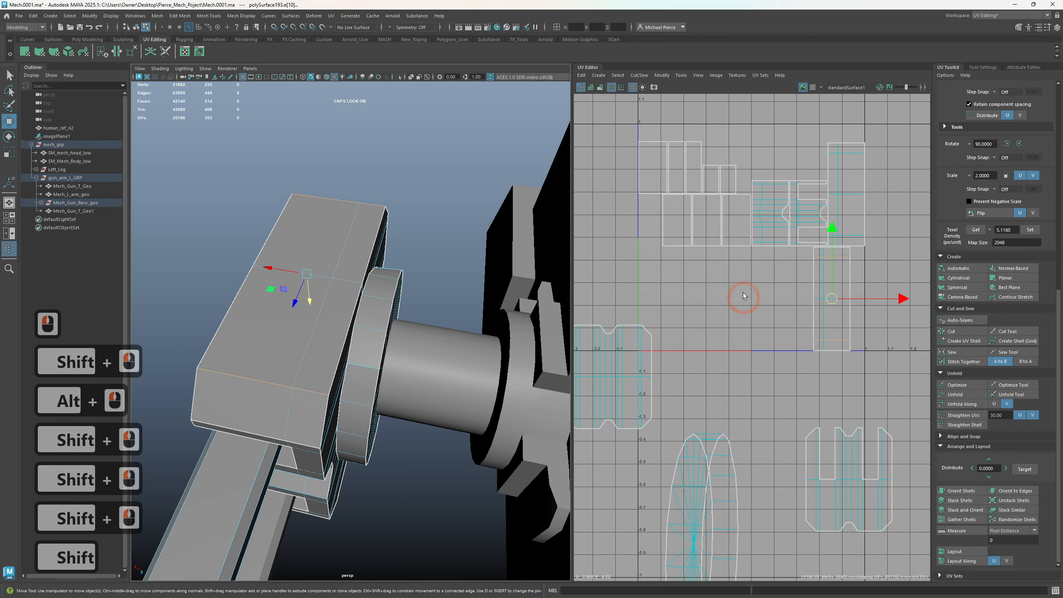
{"action": "left_click_drag", "start_coordinate": [435, 347], "coordinate": [523, 343], "text": "alt"}
{"action": "right_click_drag", "start_coordinate": [708, 300], "coordinate": [687, 308], "text": "shift"}
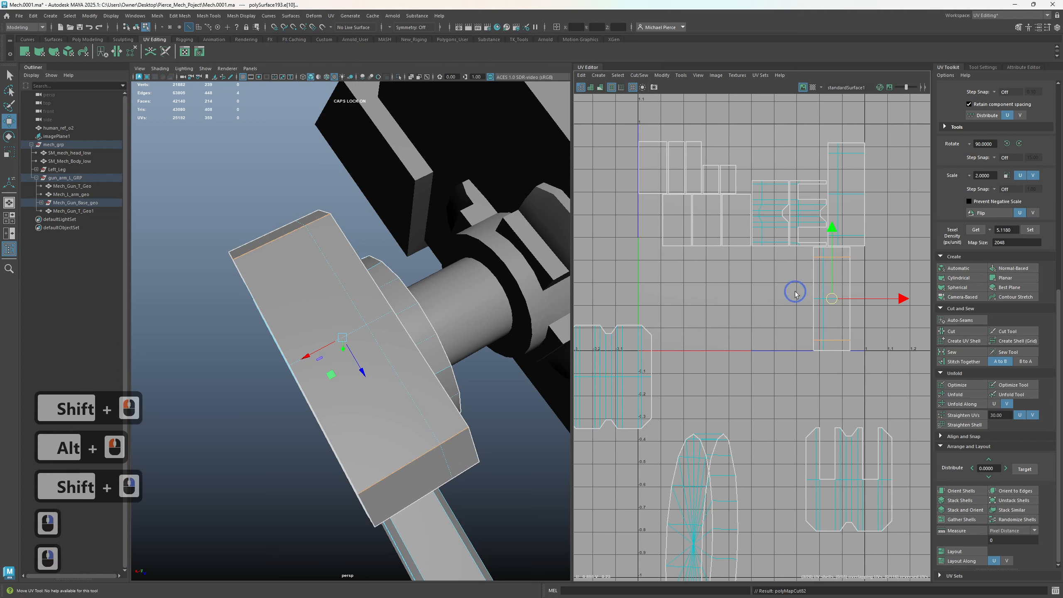
- Cut UV seams across the fold edges at both ends of the block's second, matching strip shell
{"action": "left_click", "coordinate": [799, 312]}
{"action": "key", "text": "w"}
{"action": "left_click", "coordinate": [832, 294]}
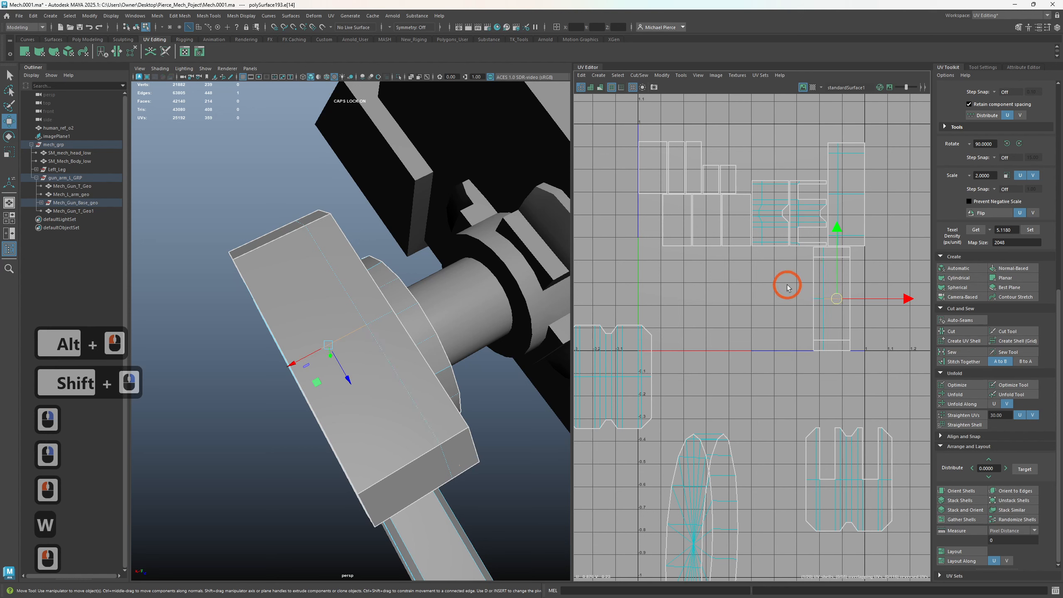
{"action": "right_click_drag", "start_coordinate": [787, 285], "coordinate": [772, 275]}
{"action": "left_click", "coordinate": [856, 231]}
{"action": "right_click_drag", "start_coordinate": [853, 231], "coordinate": [848, 241]}
{"action": "scroll", "coordinate": [848, 241], "scroll_direction": "up", "scroll_amount": 4}
{"action": "left_click", "coordinate": [880, 126], "text": "shift"}
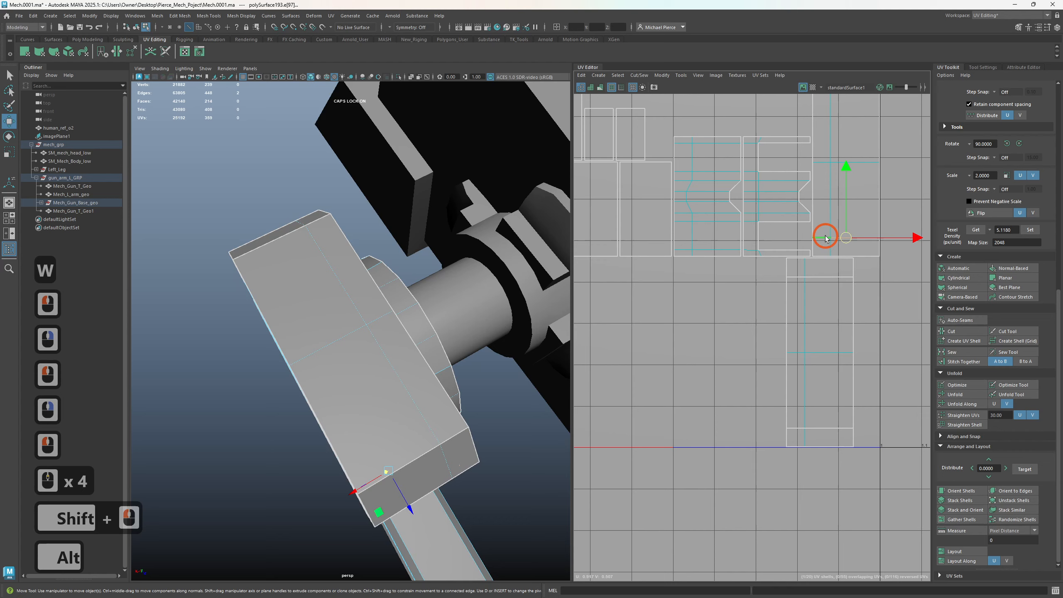
{"action": "middle_click_drag", "start_coordinate": [869, 130], "coordinate": [837, 192], "text": "alt"}
{"action": "left_click", "coordinate": [789, 149], "text": "shift"}
{"action": "left_click", "coordinate": [833, 300], "text": "shift"}
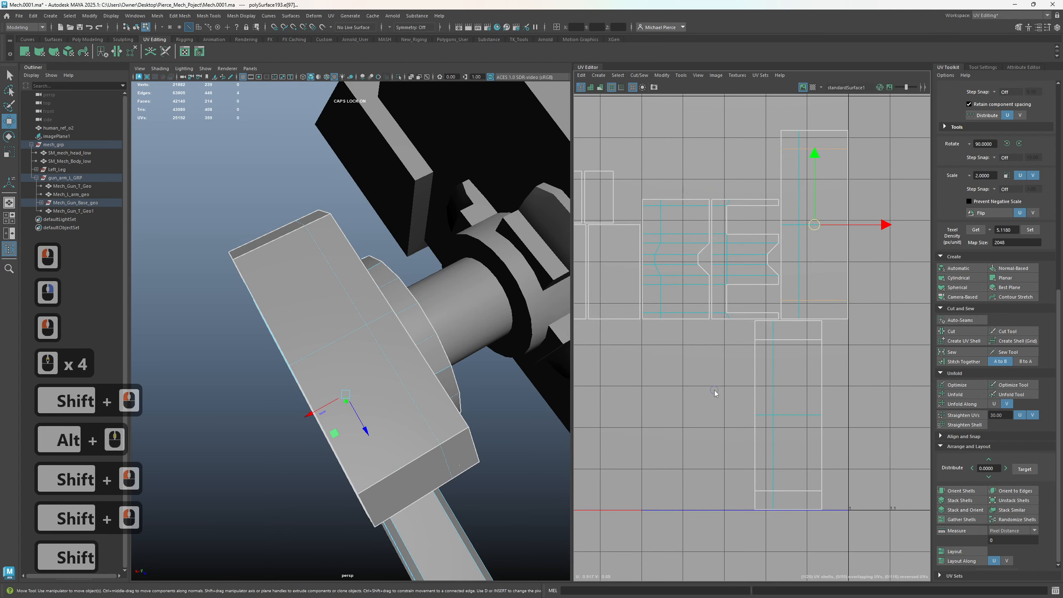
{"action": "right_click_drag", "start_coordinate": [714, 390], "coordinate": [687, 402], "text": "shift"}
{"action": "right_click_drag", "start_coordinate": [700, 382], "coordinate": [676, 397], "text": "shift"}
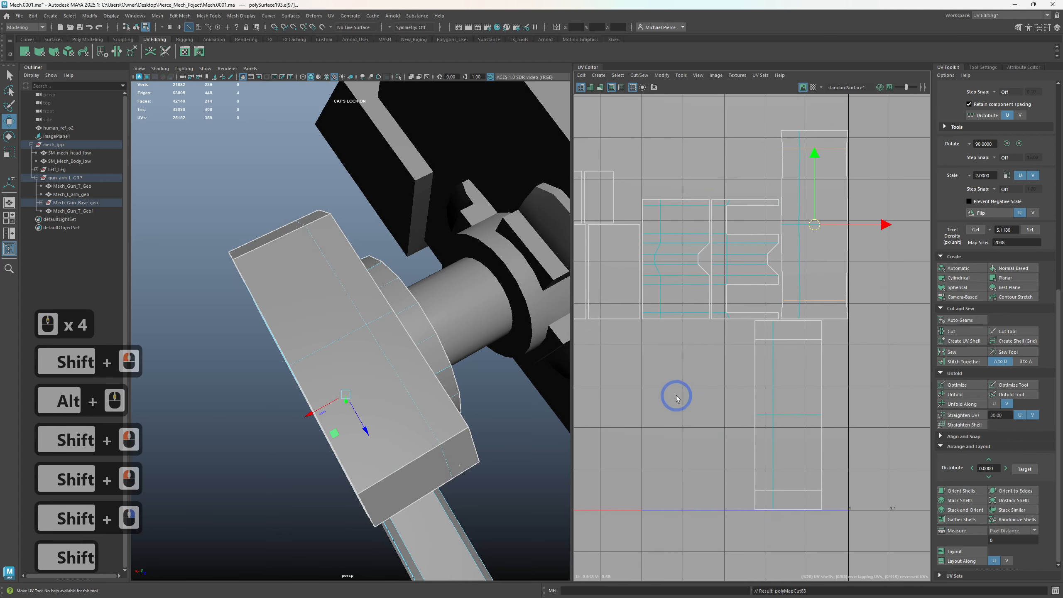
{"action": "left_click", "coordinate": [677, 398]}
- Examine which faces of the gun base block belong to the notched shell beside the strip shells
{"action": "scroll", "coordinate": [678, 399], "scroll_direction": "down", "scroll_amount": 3}
{"action": "left_click", "coordinate": [670, 308]}
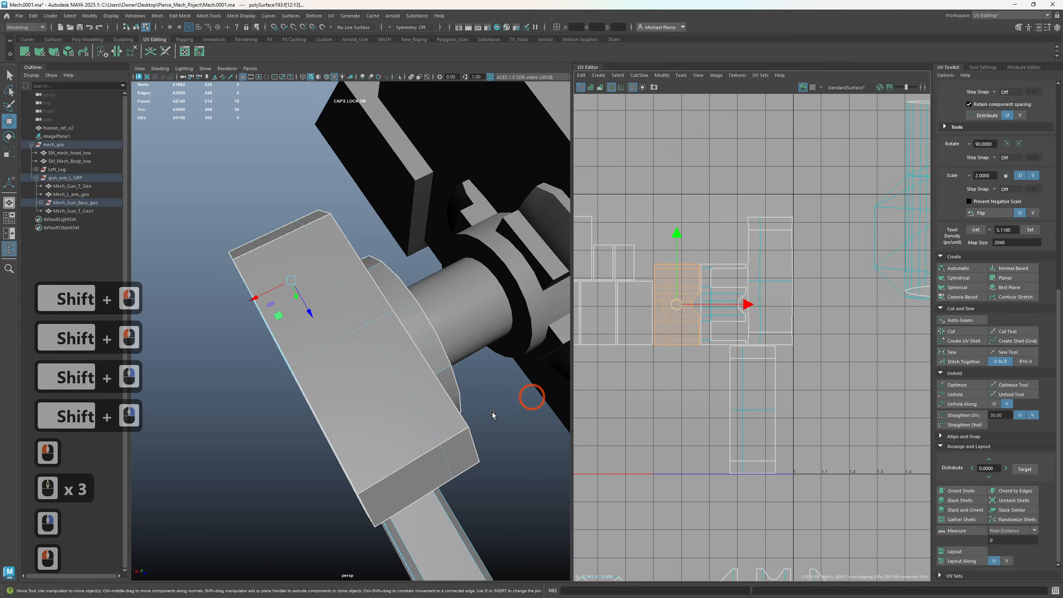
{"action": "left_click_drag", "start_coordinate": [534, 397], "coordinate": [530, 358], "text": "alt"}
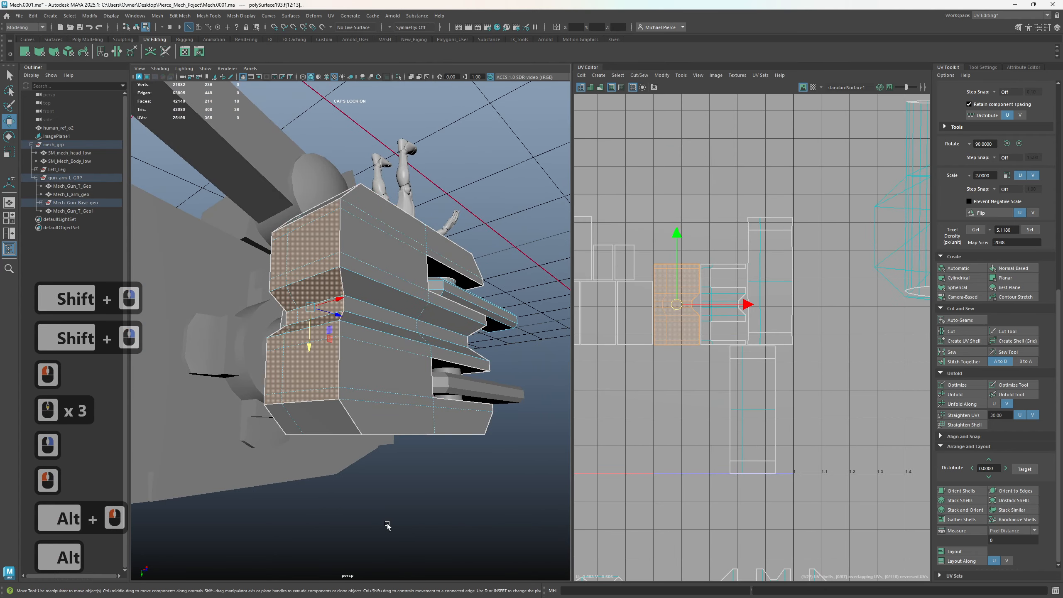
{"action": "left_click", "coordinate": [387, 522]}
{"action": "left_click_drag", "start_coordinate": [386, 522], "coordinate": [393, 527], "text": "alt"}
{"action": "right_click_drag", "start_coordinate": [393, 527], "coordinate": [440, 523], "text": "alt"}
{"action": "left_click_drag", "start_coordinate": [440, 524], "coordinate": [465, 526], "text": "alt"}
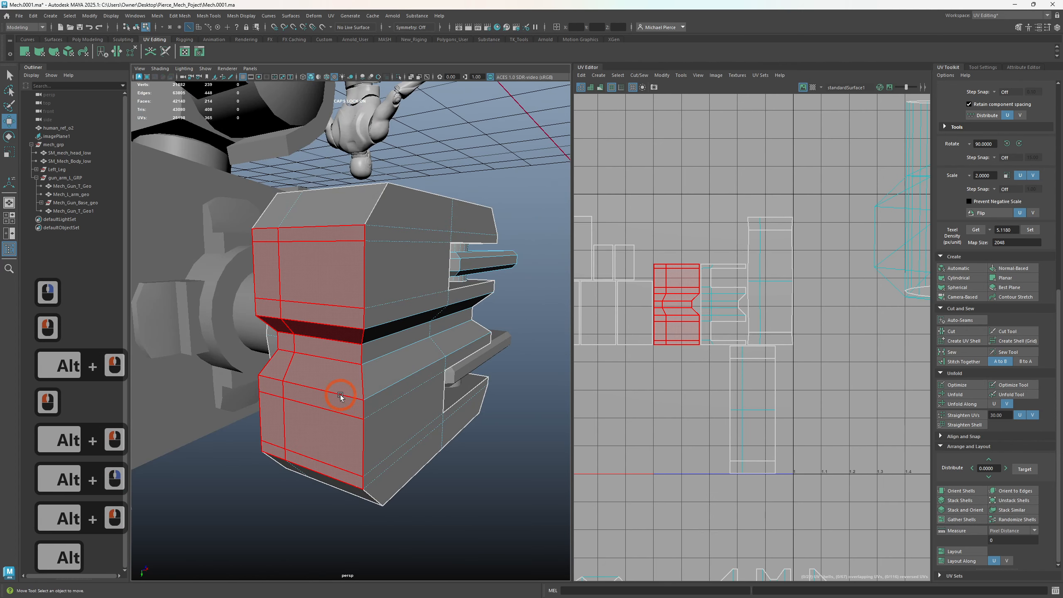
- Cut UV seams along the edge loops above and below the V-shaped groove around the gun base block
{"action": "right_click_drag", "start_coordinate": [341, 396], "coordinate": [343, 360]}
{"action": "left_click", "coordinate": [346, 334]}
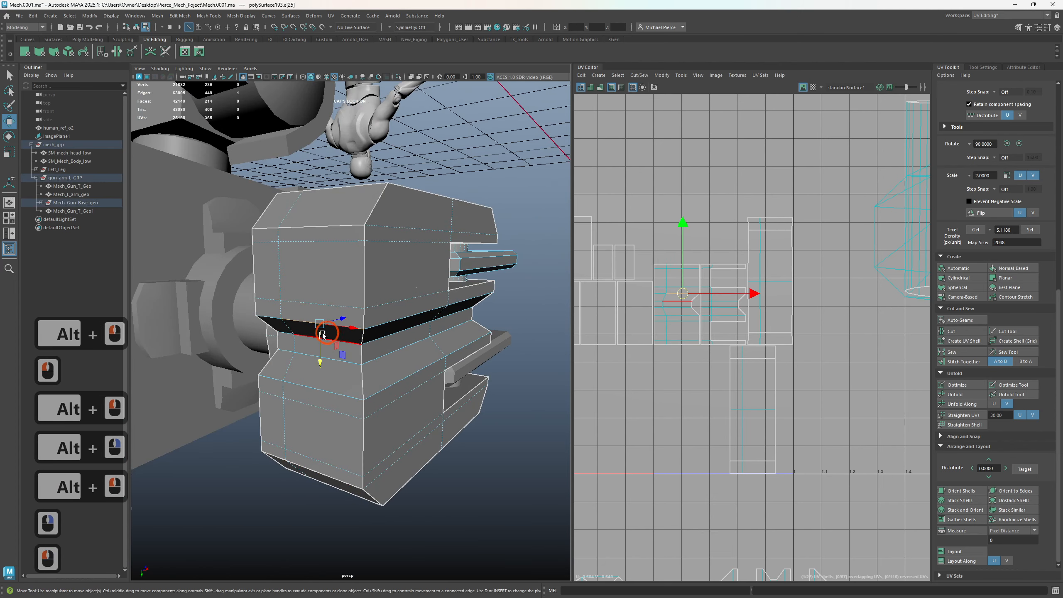
{"action": "double_click", "coordinate": [272, 321]}
{"action": "double_click", "coordinate": [321, 398], "text": "shift"}
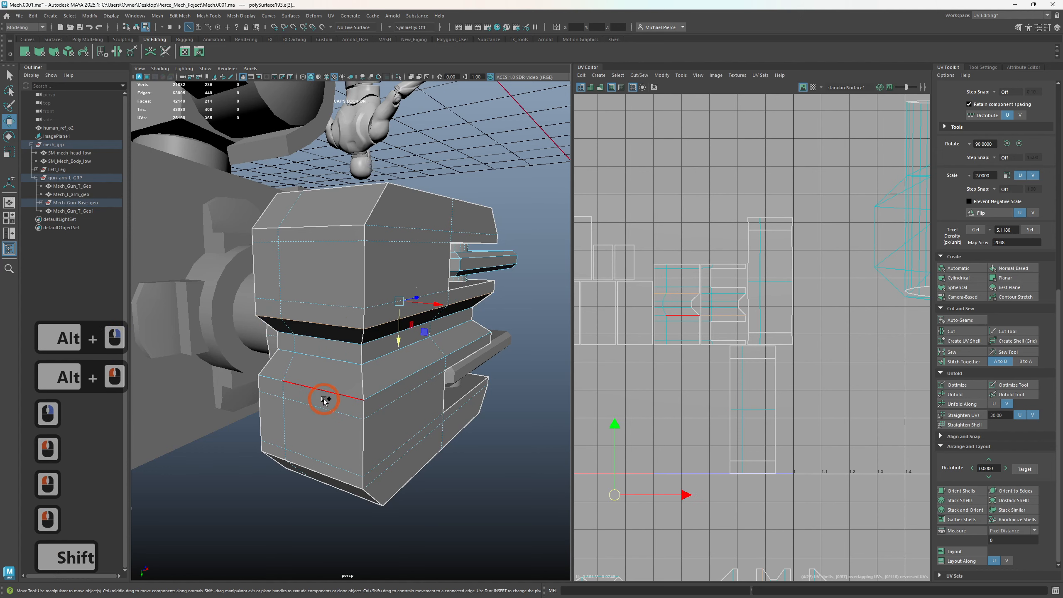
{"action": "middle_click_drag", "start_coordinate": [692, 394], "coordinate": [585, 261], "text": "alt"}
{"action": "left_click", "coordinate": [656, 385], "text": "ctrl"}
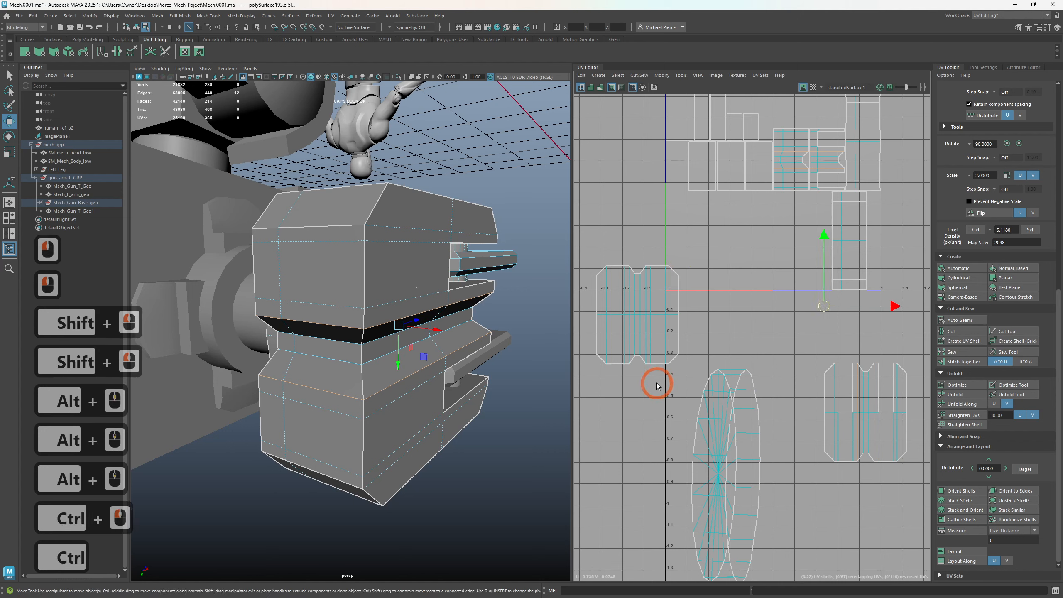
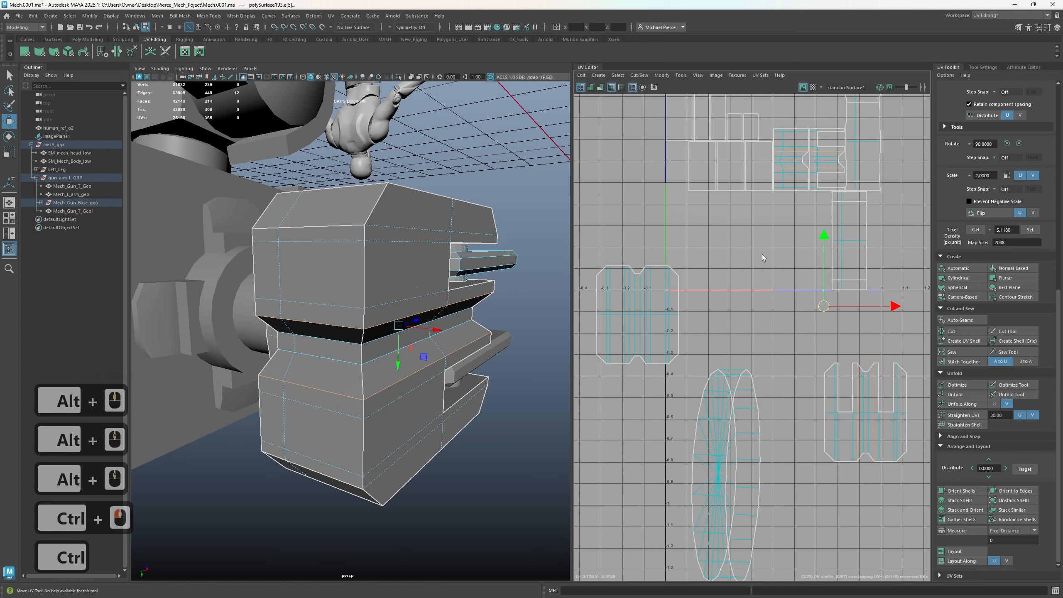
{"action": "right_click", "coordinate": [761, 271], "text": "shift"}
{"action": "left_click", "coordinate": [742, 283], "text": "shift"}
{"action": "left_click", "coordinate": [766, 293]}
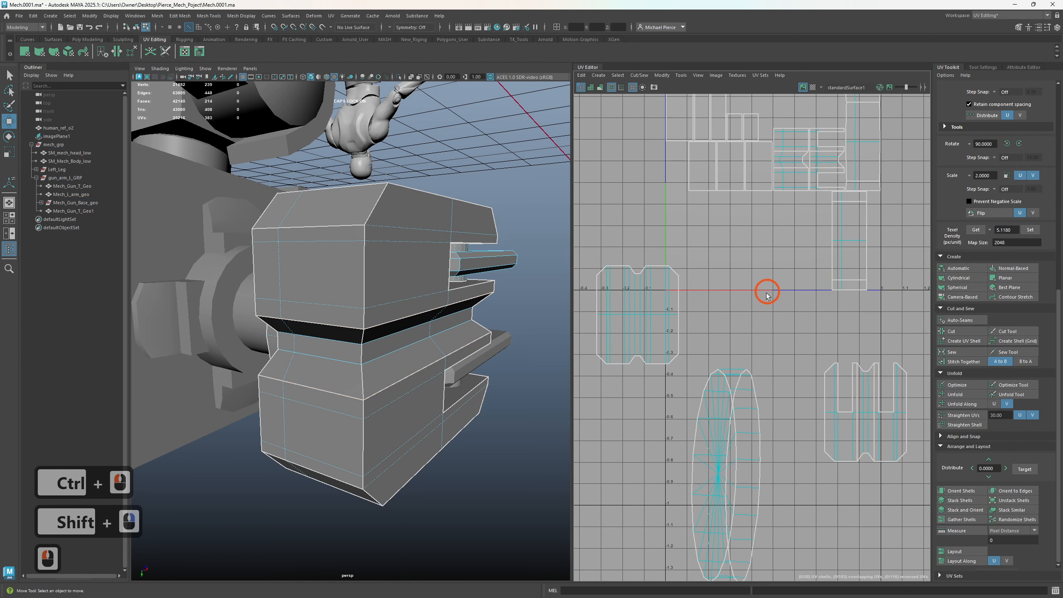
- Move the separated groove strip out of the slotted shell and select the small groove shell among the block's end pieces
{"action": "left_click", "coordinate": [865, 397]}
{"action": "key", "text": "w"}
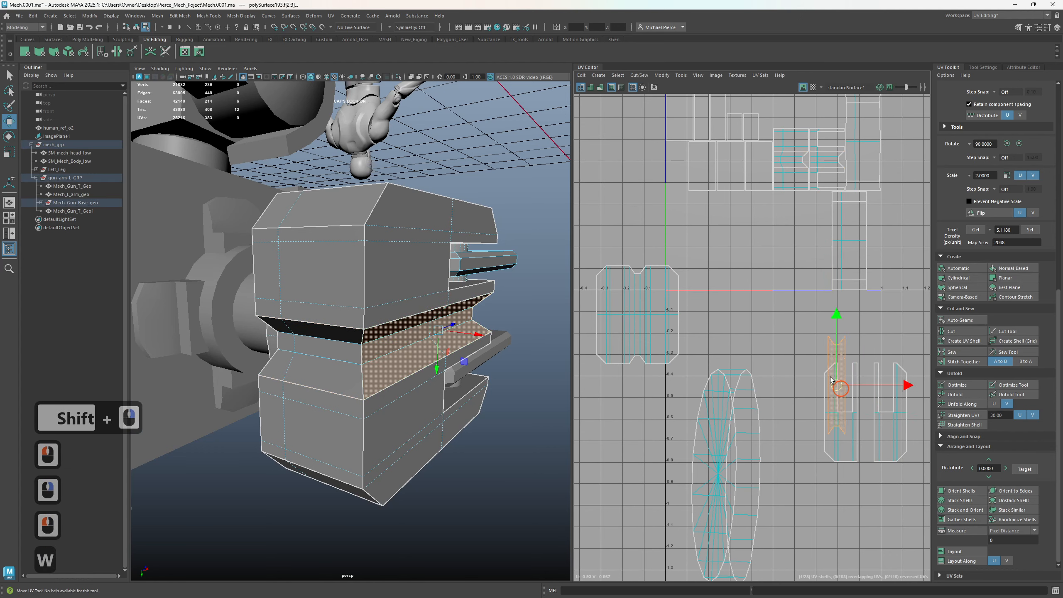
{"action": "left_click_drag", "start_coordinate": [900, 388], "coordinate": [815, 293]}
{"action": "middle_click_drag", "start_coordinate": [814, 139], "coordinate": [802, 230], "text": "alt"}
{"action": "left_click", "coordinate": [790, 230]}
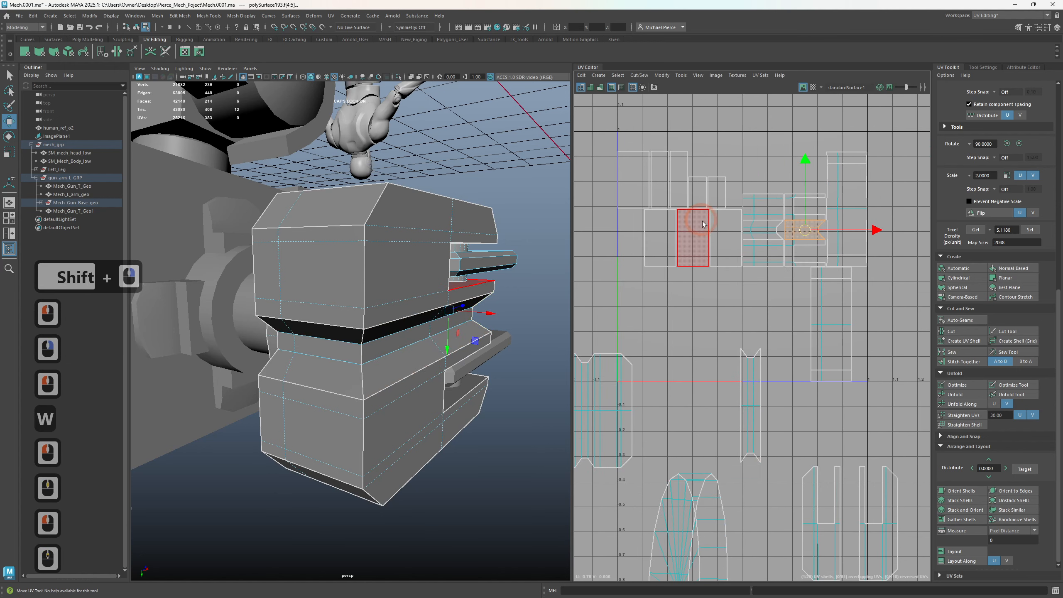
- Show the checker pattern on the gun base block and inspect its faces for UV distortion from several sides
{"action": "left_click_drag", "start_coordinate": [508, 329], "coordinate": [374, 306], "text": "alt"}
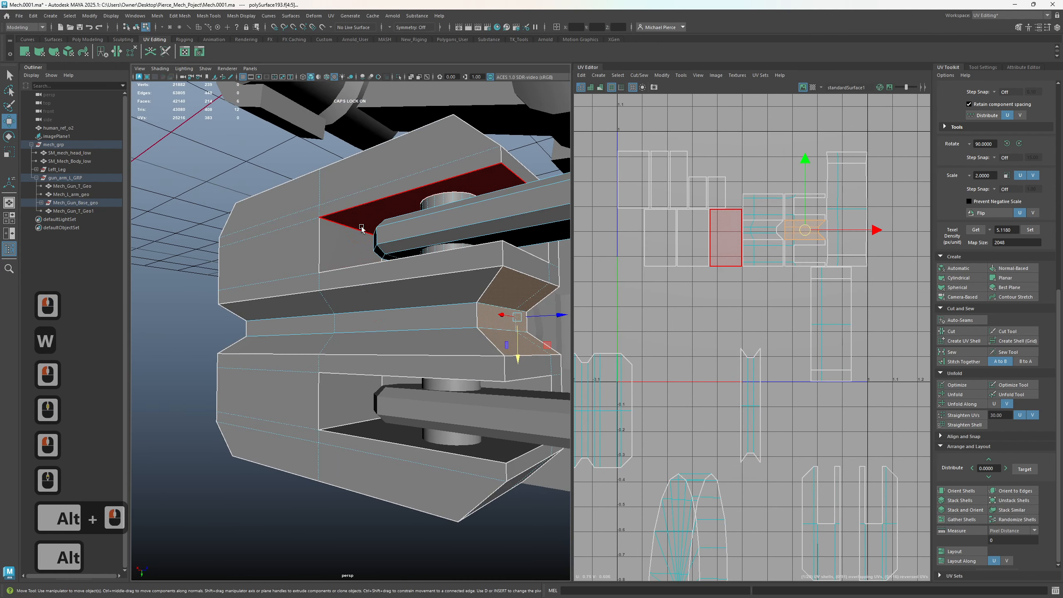
{"action": "left_click_drag", "start_coordinate": [430, 464], "coordinate": [470, 465], "text": "alt"}
{"action": "scroll", "coordinate": [706, 312], "scroll_direction": "down", "scroll_amount": 4}
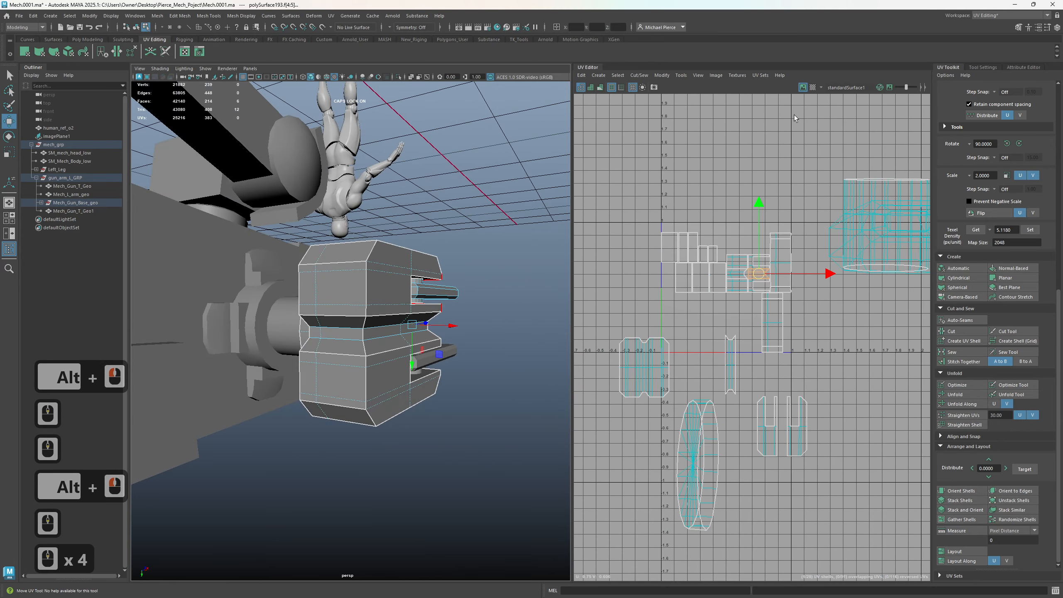
{"action": "left_click", "coordinate": [816, 87]}
{"action": "scroll", "coordinate": [787, 218], "scroll_direction": "down", "scroll_amount": 3}
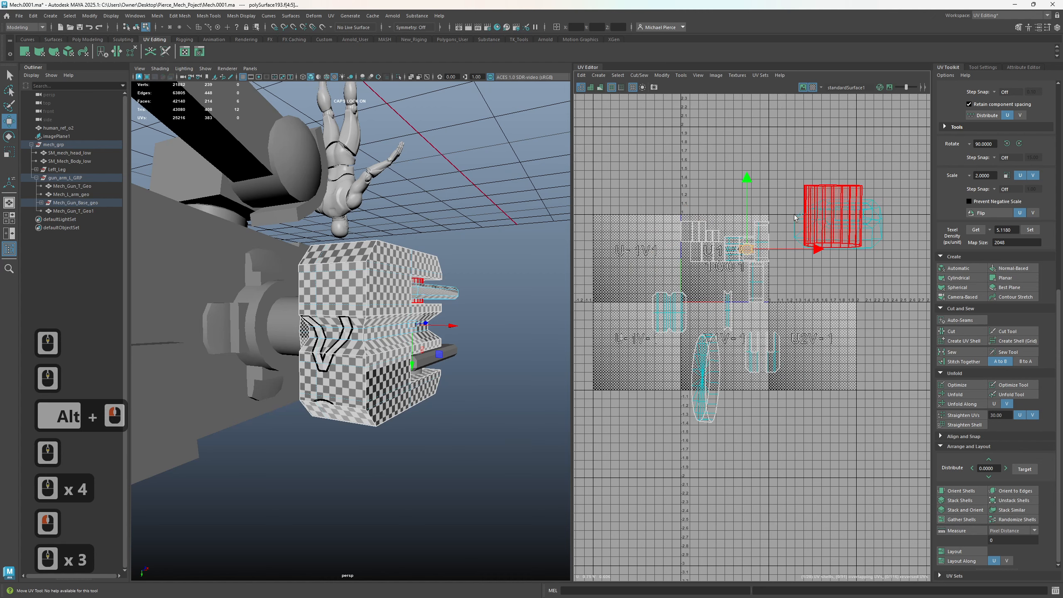
{"action": "right_click_drag", "start_coordinate": [387, 380], "coordinate": [365, 370], "text": "alt"}
{"action": "left_click", "coordinate": [366, 370]}
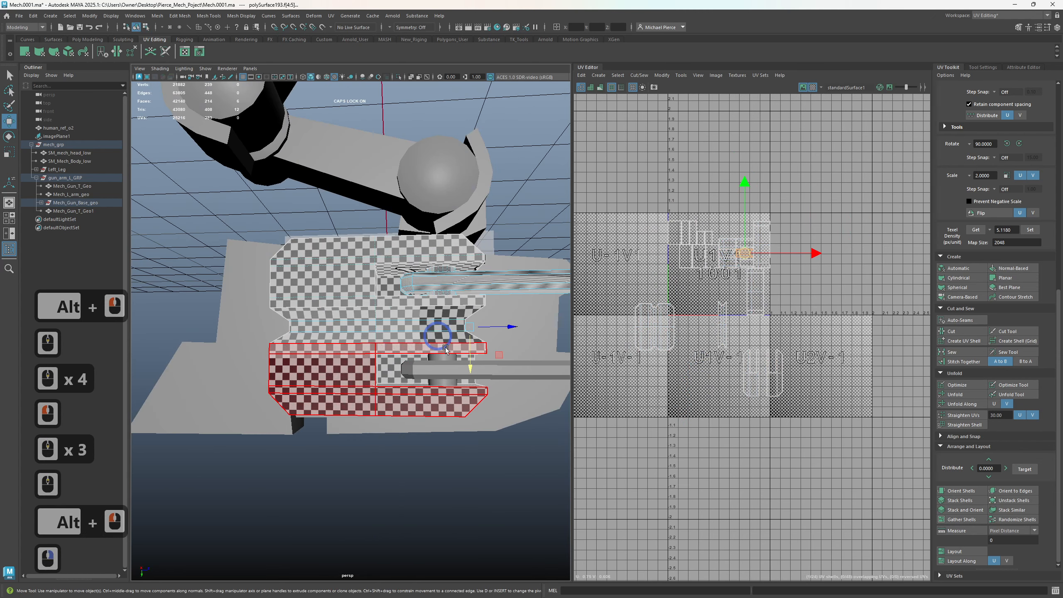
- Select both gun barrels and apply a camera-based UV projection to them
{"action": "left_click", "coordinate": [513, 369]}
{"action": "left_click", "coordinate": [507, 285], "text": "shift"}
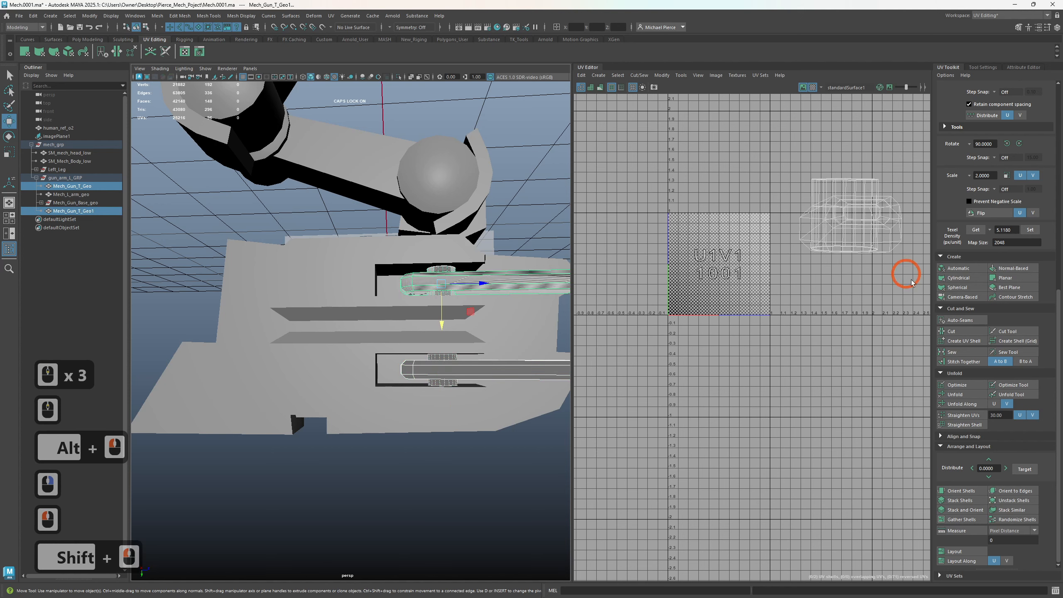
{"action": "left_click", "coordinate": [952, 298]}
{"action": "scroll", "coordinate": [786, 303], "scroll_direction": "up", "scroll_amount": 2}
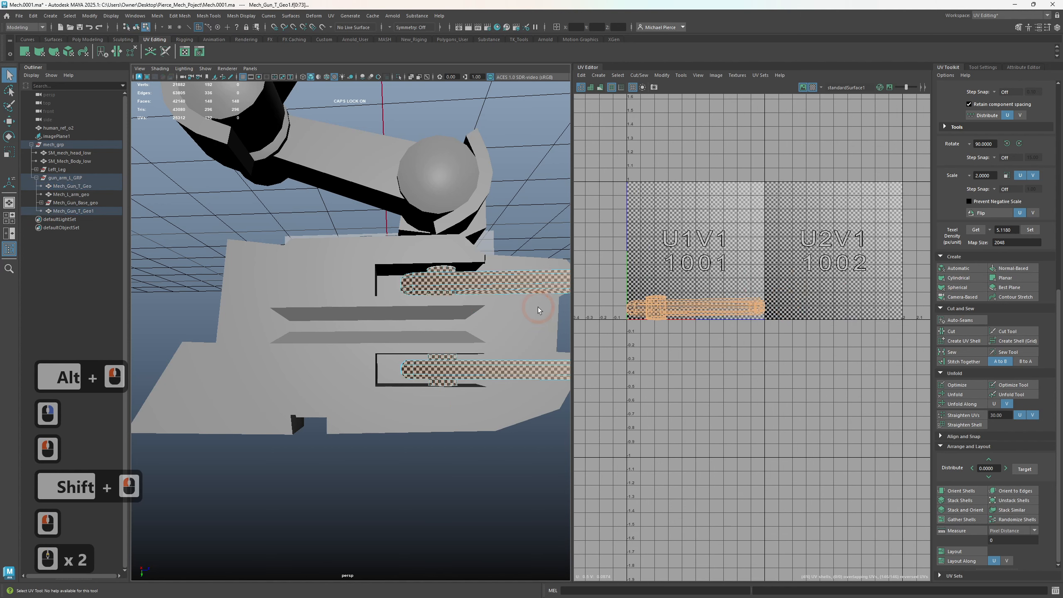
{"action": "left_click_drag", "start_coordinate": [532, 309], "coordinate": [481, 317], "text": "alt"}
{"action": "middle_click_drag", "start_coordinate": [481, 318], "coordinate": [456, 277], "text": "alt"}
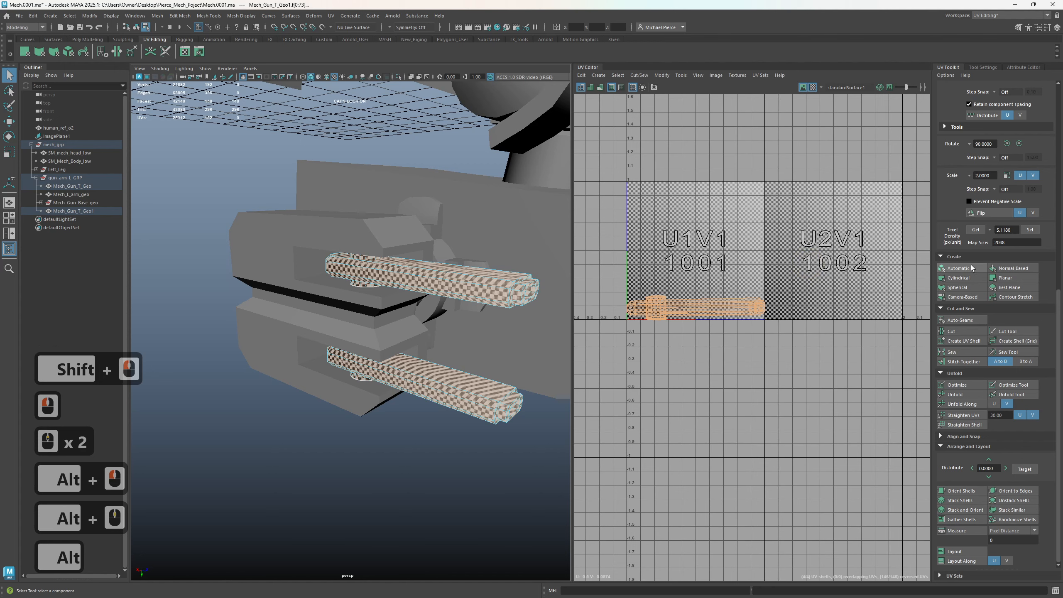
- Apply an automatic UV projection to both gun barrels
{"action": "left_click", "coordinate": [958, 267]}
{"action": "scroll", "coordinate": [711, 304], "scroll_direction": "up", "scroll_amount": 2}
{"action": "middle_click_drag", "start_coordinate": [711, 303], "coordinate": [771, 284], "text": "alt"}
{"action": "left_click", "coordinate": [410, 347]}
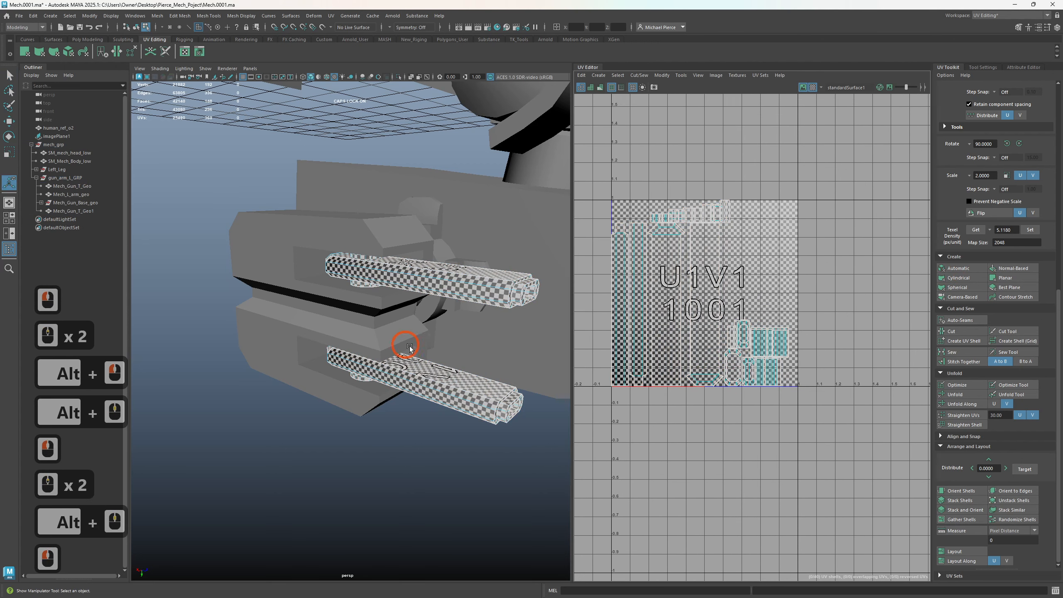
- Hide the checker pattern and examine the barrels' sides, cylindrical pins and muzzle openings to plan the seams
{"action": "left_click_drag", "start_coordinate": [409, 347], "coordinate": [394, 351], "text": "alt"}
{"action": "left_click", "coordinate": [842, 173]}
{"action": "left_click", "coordinate": [815, 87]}
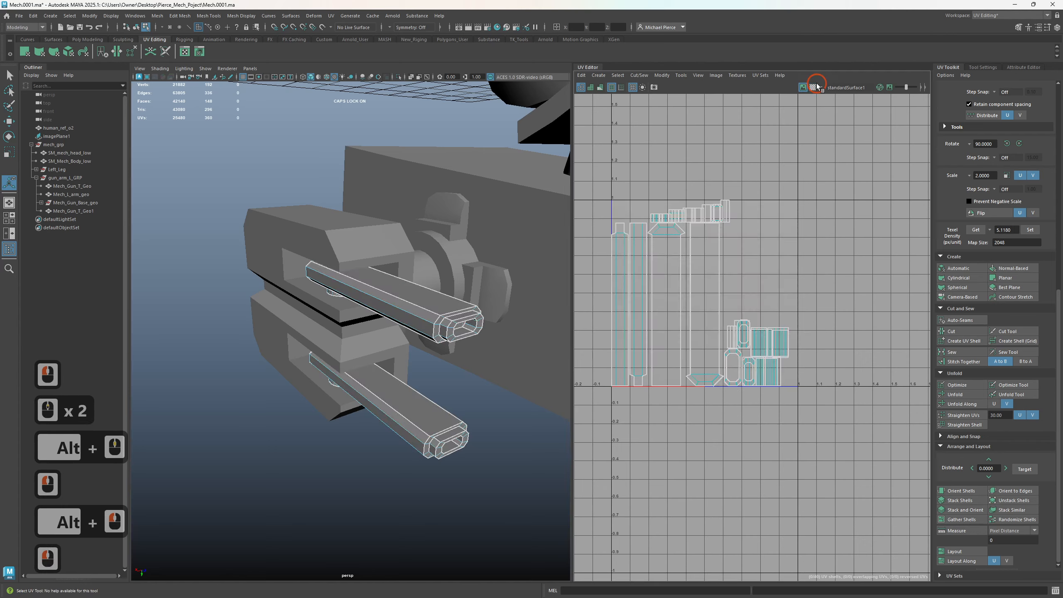
{"action": "left_click_drag", "start_coordinate": [463, 311], "coordinate": [472, 302], "text": "alt"}
{"action": "scroll", "coordinate": [483, 294], "scroll_direction": "up", "scroll_amount": 2}
{"action": "middle_click_drag", "start_coordinate": [483, 294], "coordinate": [412, 352], "text": "alt"}
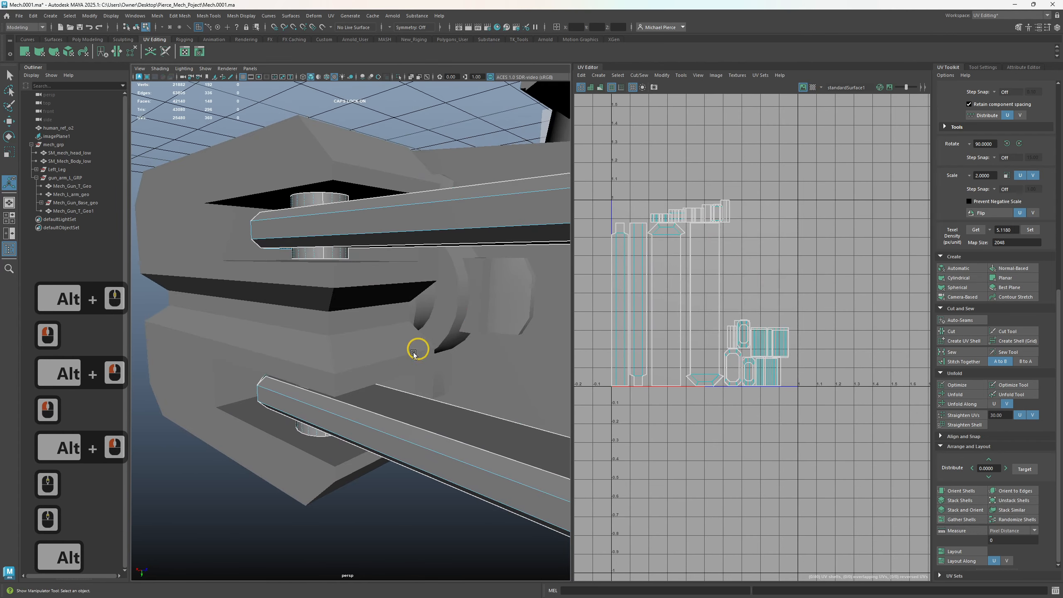
{"action": "left_click_drag", "start_coordinate": [413, 353], "coordinate": [434, 332], "text": "alt"}
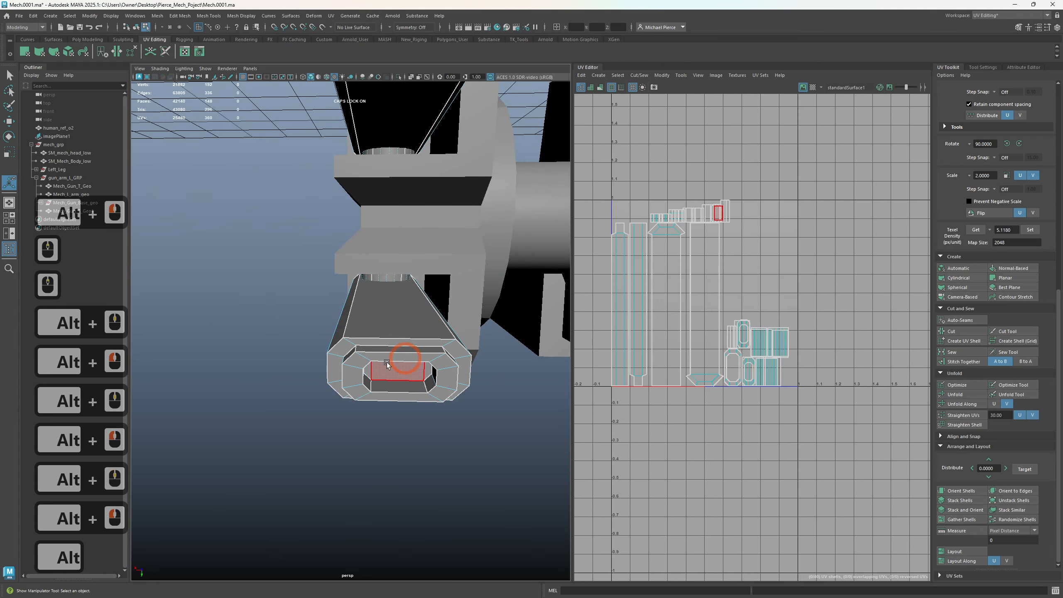
{"action": "left_click_drag", "start_coordinate": [386, 364], "coordinate": [434, 325], "text": "alt"}
{"action": "left_click", "coordinate": [434, 322]}
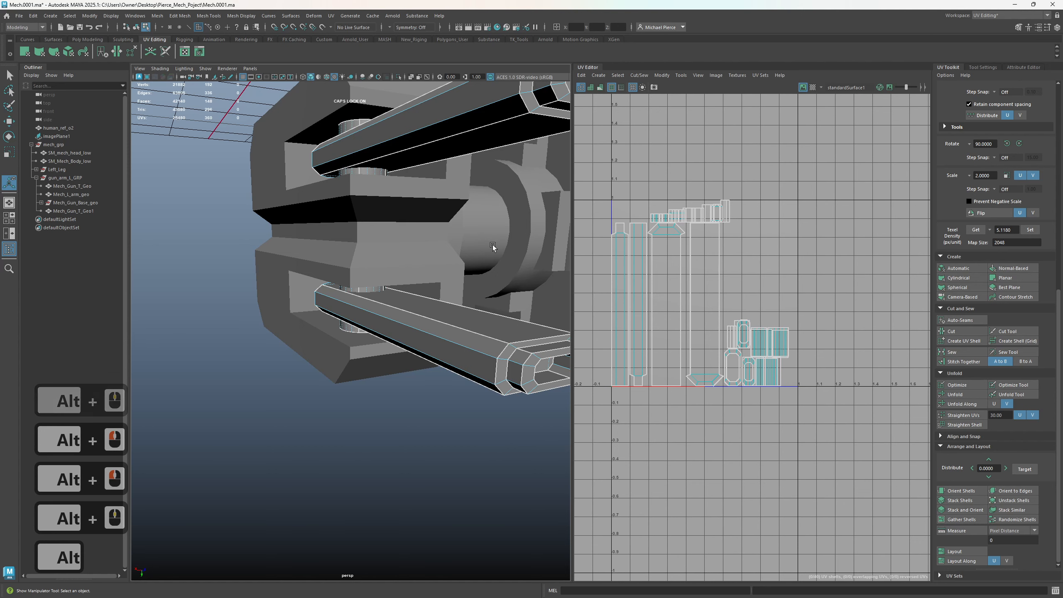
- Select all UV shells of both barrels, apply a camera-based projection and isolate the barrels in the viewport
{"action": "left_click", "coordinate": [951, 298]}
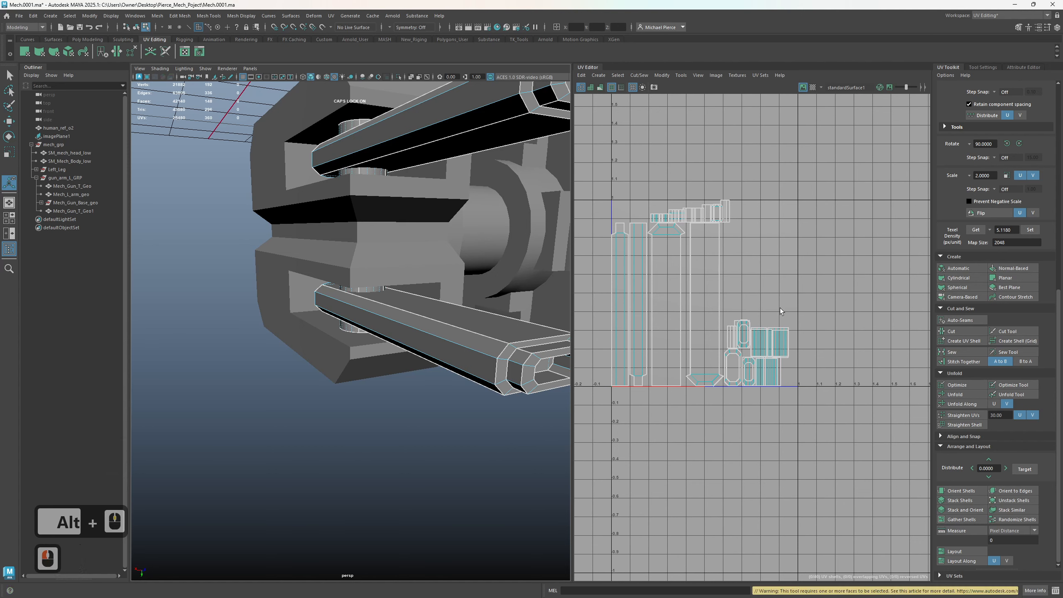
{"action": "right_click_drag", "start_coordinate": [686, 235], "coordinate": [644, 215]}
{"action": "left_click_drag", "start_coordinate": [582, 198], "coordinate": [862, 404]}
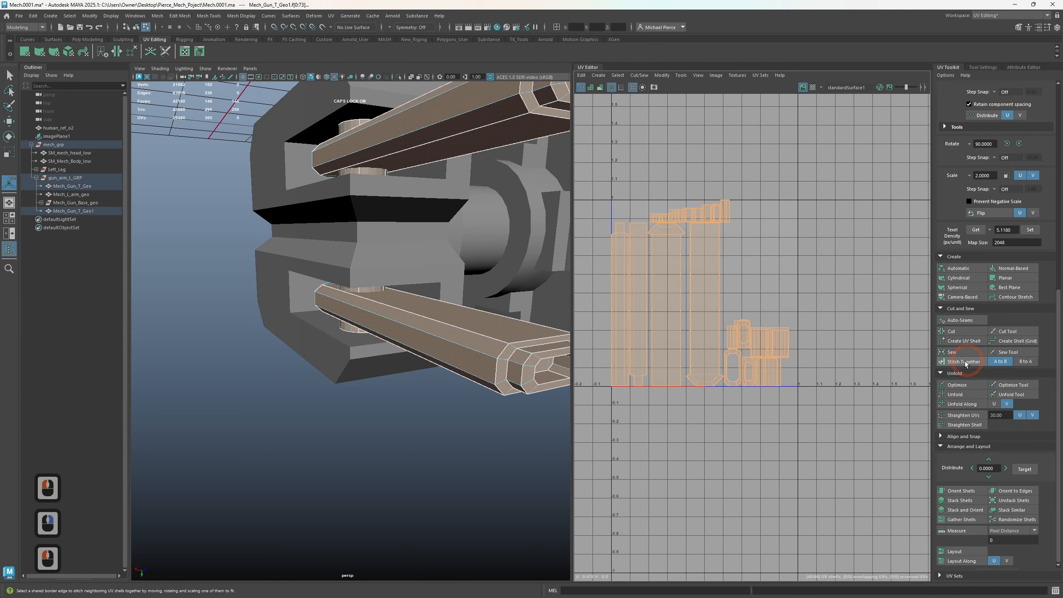
{"action": "left_click", "coordinate": [960, 319]}
{"action": "key", "text": "ctrl+1"}
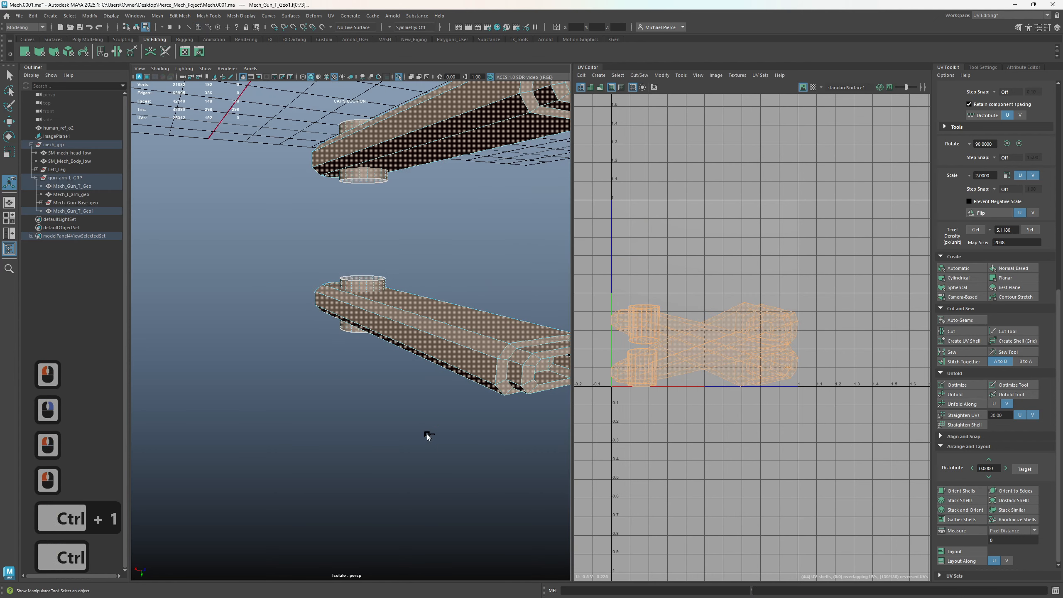
- Try to cut a vertical edge of the lower barrel's cylindrical pin with the 3D Cut and Sew UV Tool
{"action": "left_click_drag", "start_coordinate": [427, 434], "coordinate": [345, 411], "text": "alt"}
{"action": "middle_click_drag", "start_coordinate": [345, 411], "coordinate": [337, 413], "text": "alt"}
{"action": "left_click_drag", "start_coordinate": [337, 412], "coordinate": [449, 422], "text": "alt"}
{"action": "middle_click_drag", "start_coordinate": [448, 422], "coordinate": [443, 447], "text": "alt"}
{"action": "scroll", "coordinate": [373, 422], "scroll_direction": "up", "scroll_amount": 3}
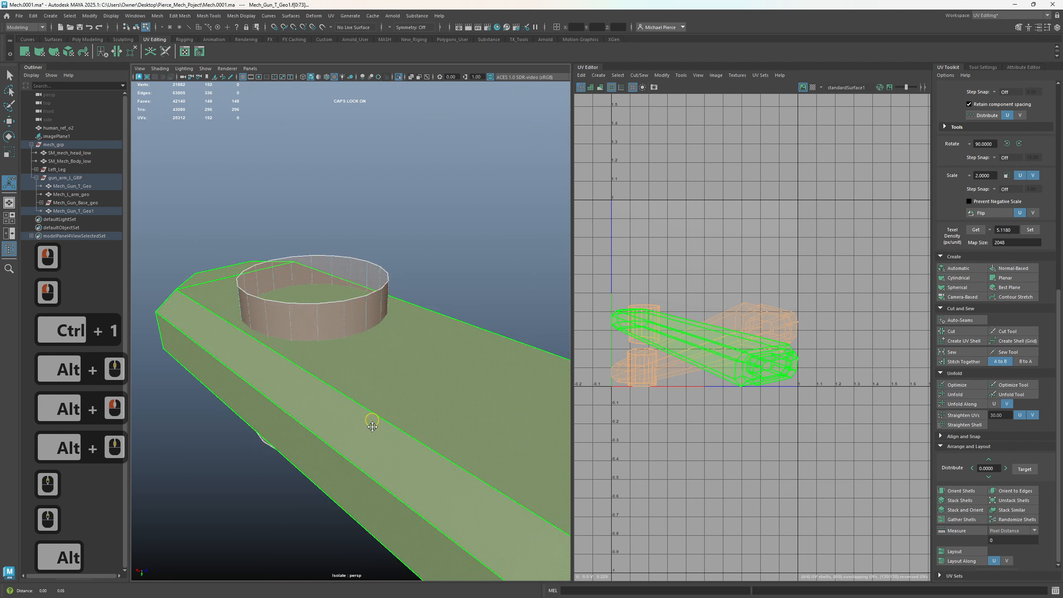
{"action": "middle_click_drag", "start_coordinate": [372, 422], "coordinate": [375, 459], "text": "alt"}
{"action": "right_click_drag", "start_coordinate": [406, 325], "coordinate": [404, 252]}
{"action": "left_click", "coordinate": [350, 206]}
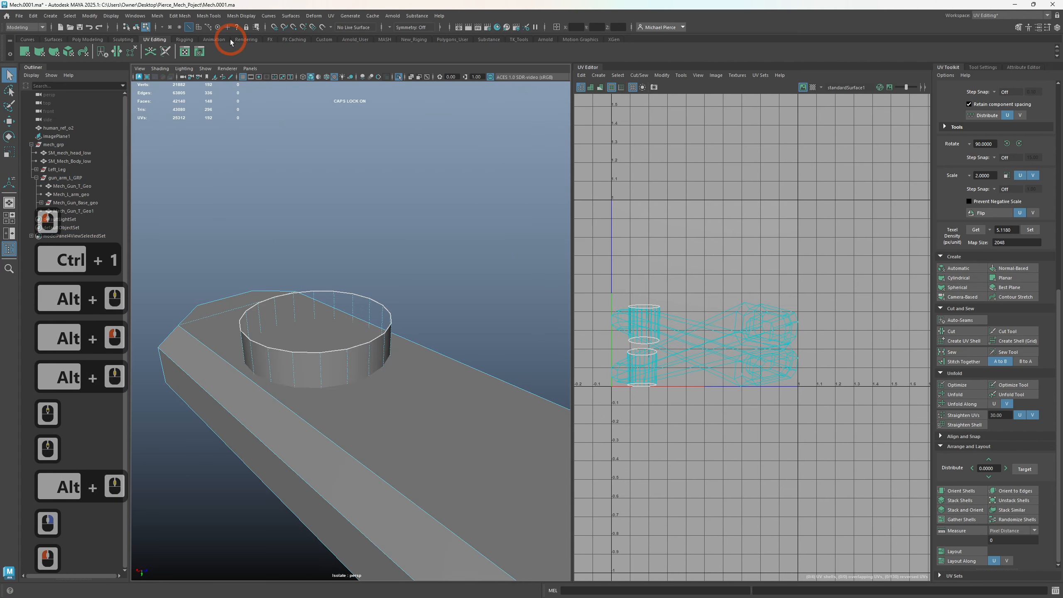
{"action": "left_click", "coordinate": [251, 208]}
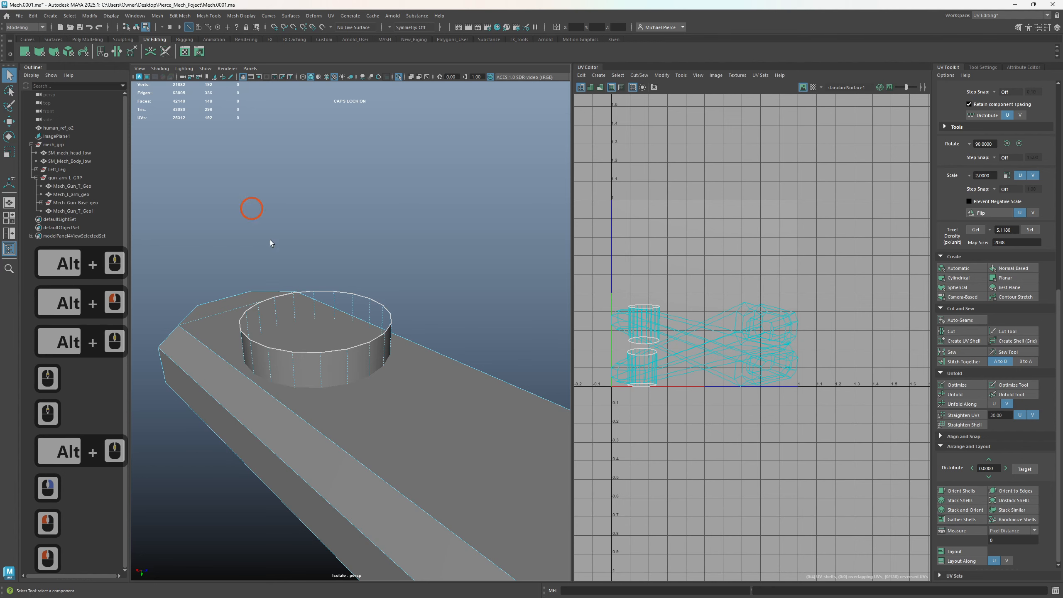
{"action": "double_click", "coordinate": [366, 358]}
{"action": "left_click_drag", "start_coordinate": [389, 363], "coordinate": [360, 359], "text": "alt"}
{"action": "double_click", "coordinate": [304, 352]}
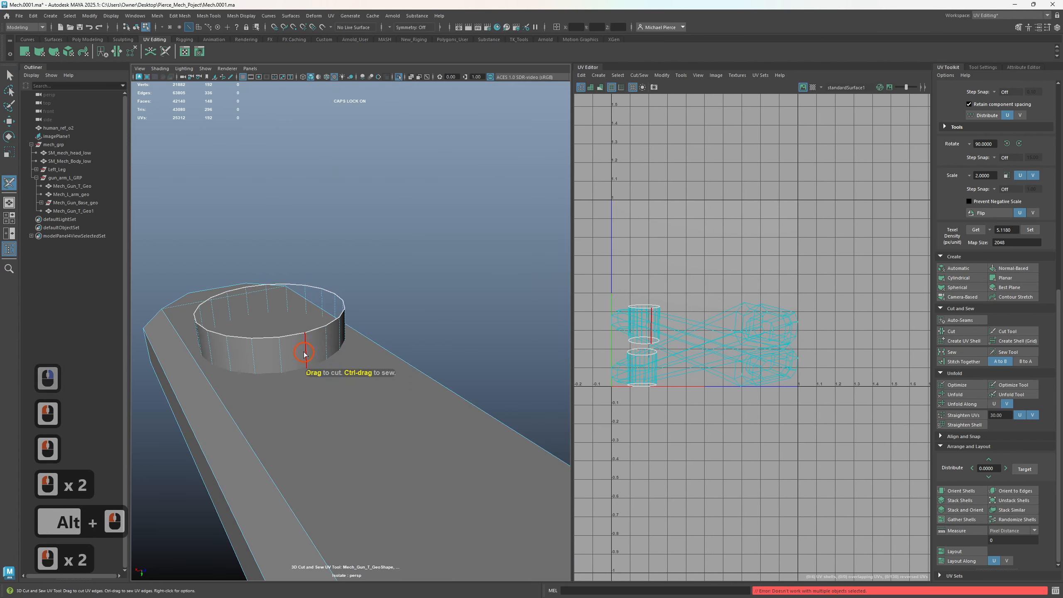
{"action": "double_click", "coordinate": [304, 353]}
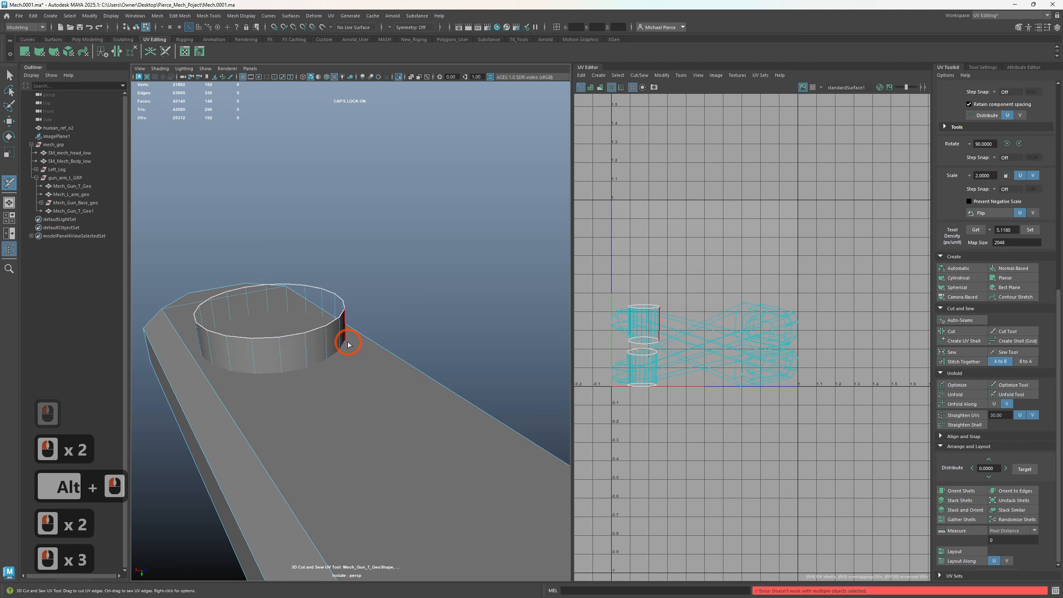
- Cut a UV seam along one vertical edge of the lower barrel's cylindrical pin
{"action": "key", "text": "q"}
{"action": "left_click", "coordinate": [305, 352]}
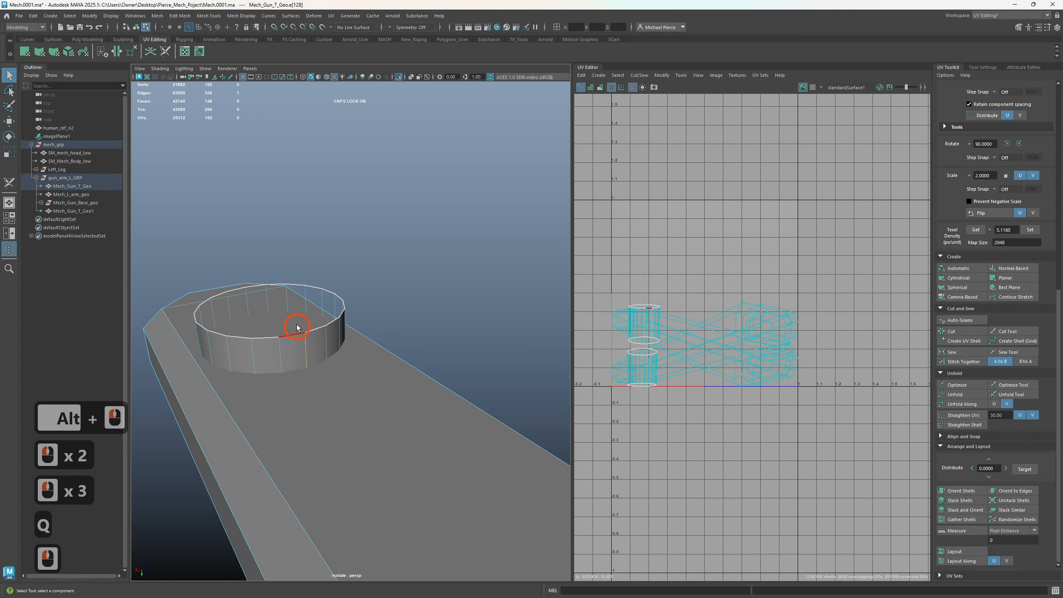
{"action": "right_click_drag", "start_coordinate": [651, 196], "coordinate": [634, 197], "text": "shift"}
- Cut a matching UV seam along one vertical edge of the upper barrel's cylindrical pin
{"action": "scroll", "coordinate": [586, 233], "scroll_direction": "down", "scroll_amount": 1}
{"action": "scroll", "coordinate": [510, 246], "scroll_direction": "down", "scroll_amount": 3}
{"action": "key", "text": "alt"}
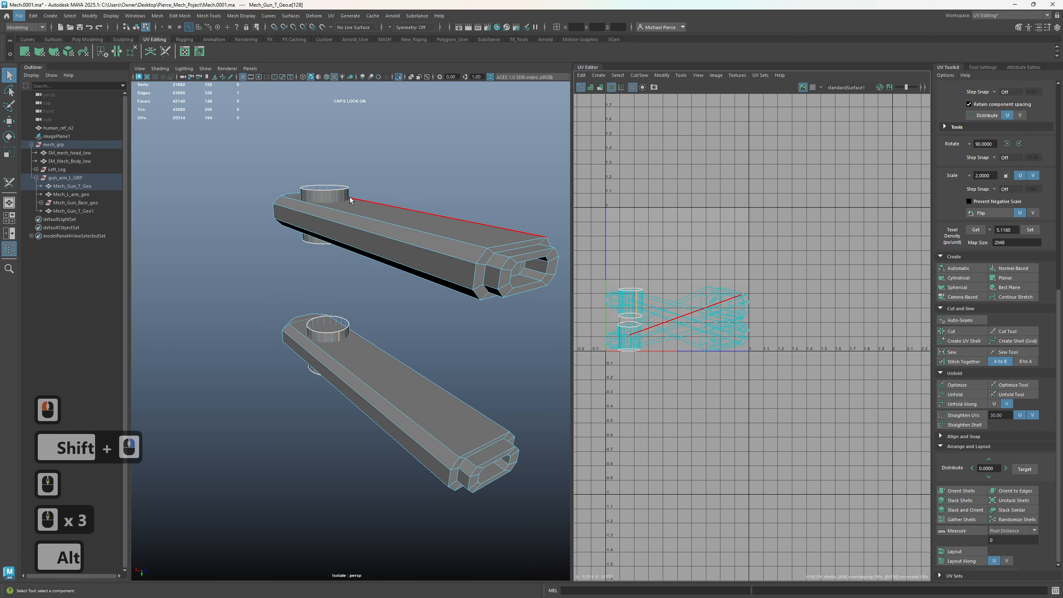
{"action": "left_click", "coordinate": [339, 200]}
{"action": "right_click", "coordinate": [601, 167], "text": "shift"}
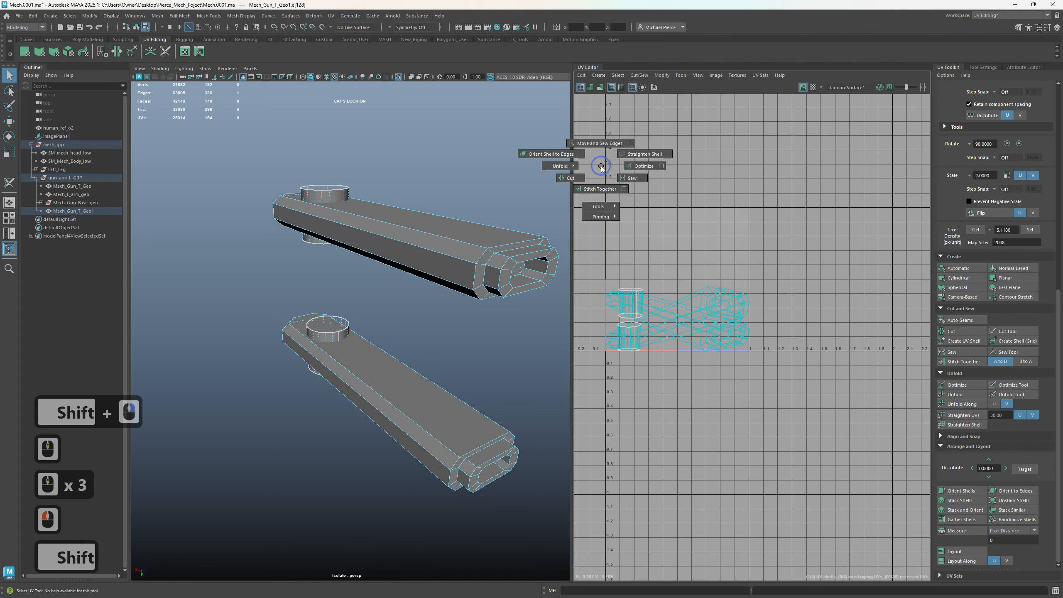
{"action": "right_click", "coordinate": [578, 176], "text": "shift"}
- Try to cut the edge loop at the upper barrel's chamfered end with the 3D Cut and Sew UV Tool
{"action": "left_click_drag", "start_coordinate": [441, 238], "coordinate": [402, 236], "text": "alt"}
{"action": "right_click", "coordinate": [351, 192]}
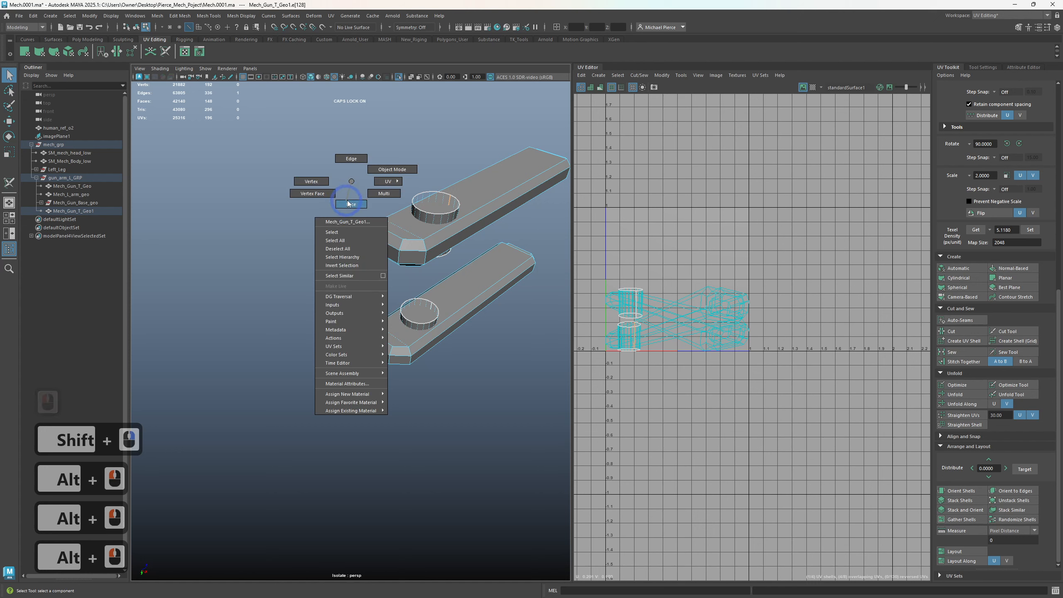
{"action": "right_click_drag", "start_coordinate": [356, 161], "coordinate": [356, 159]}
{"action": "scroll", "coordinate": [354, 264], "scroll_direction": "up", "scroll_amount": 2}
{"action": "middle_click_drag", "start_coordinate": [354, 264], "coordinate": [346, 296], "text": "alt"}
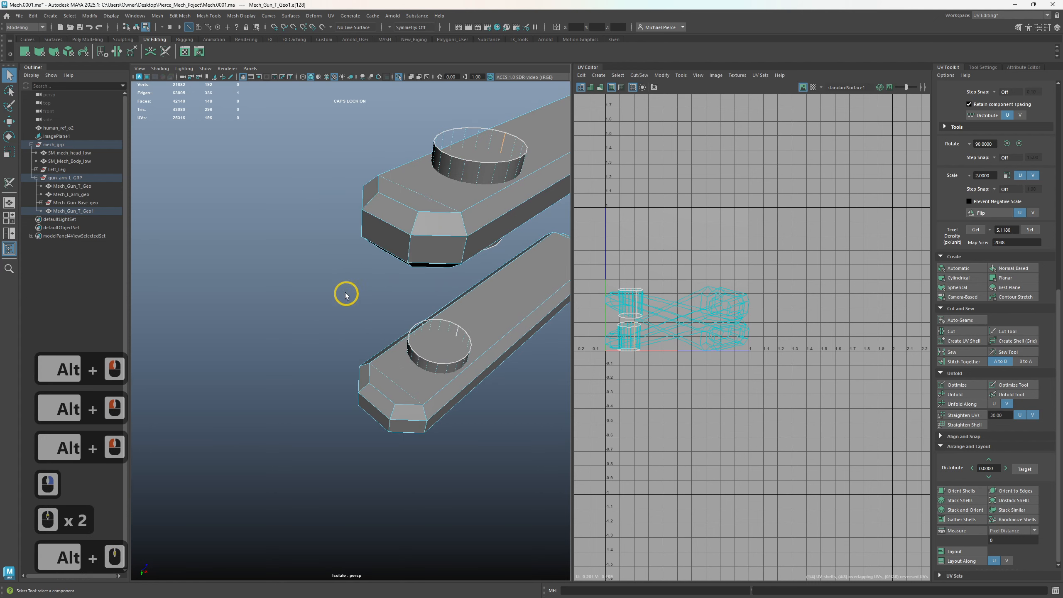
{"action": "double_click", "coordinate": [430, 216]}
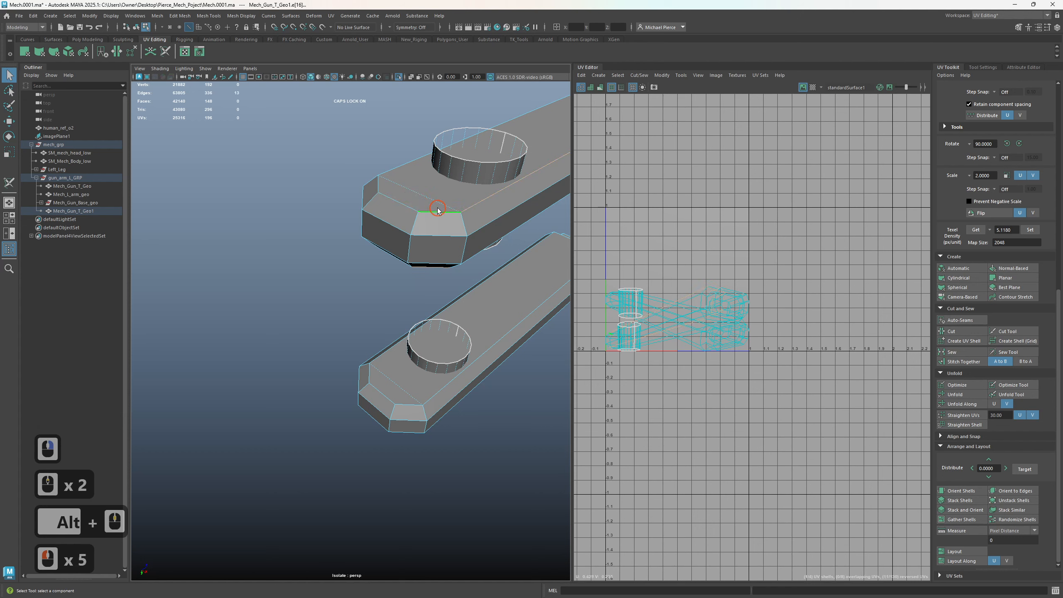
{"action": "left_click", "coordinate": [165, 51]}
{"action": "left_click", "coordinate": [434, 216]}
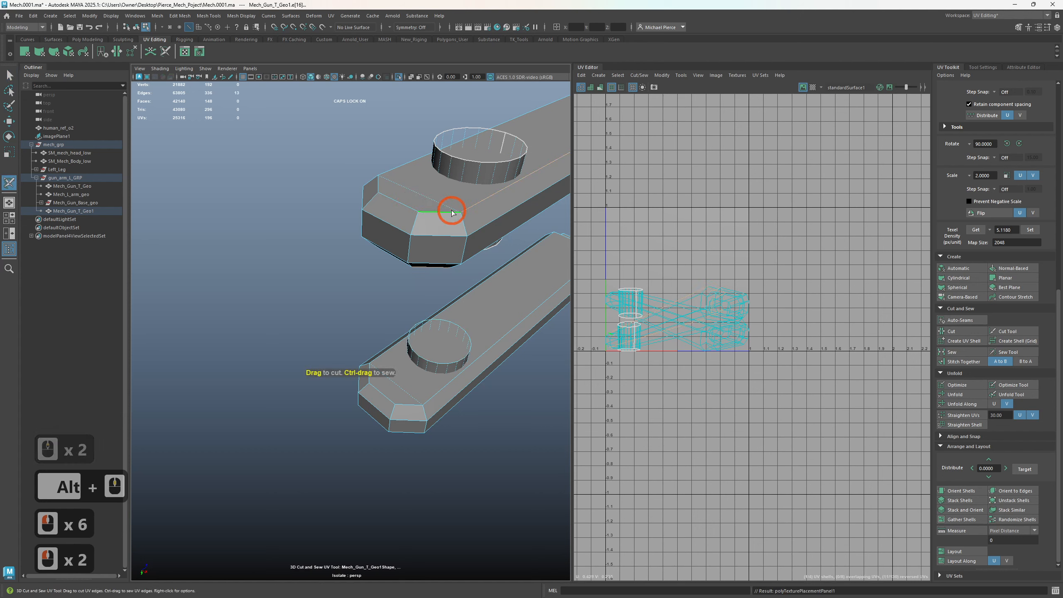
{"action": "left_click", "coordinate": [451, 211]}
{"action": "key", "text": "q"}
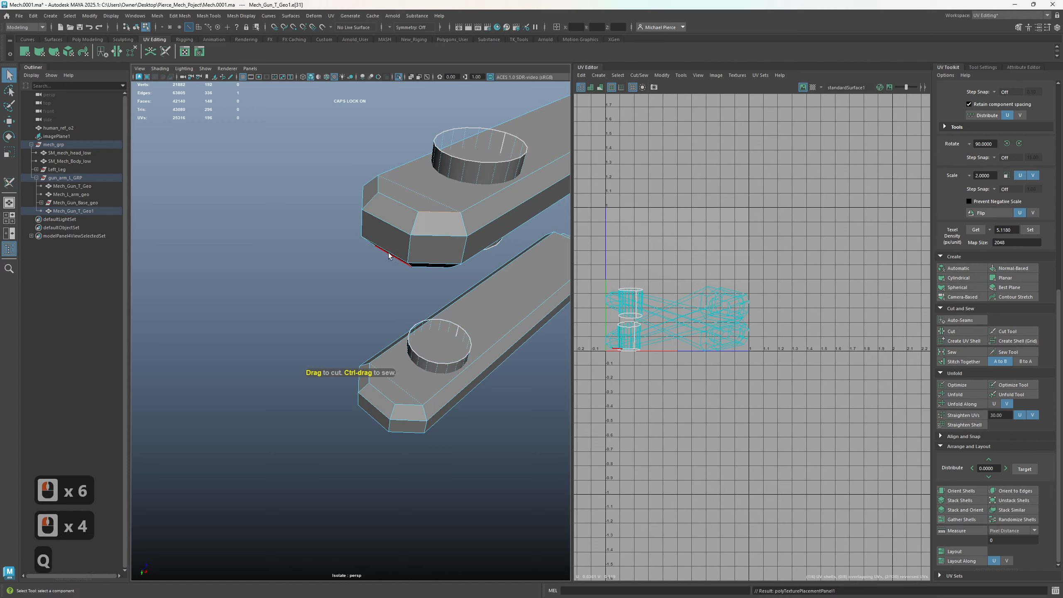
- Return to object selection, select only the upper barrel and switch it to edge selection
{"action": "right_click_drag", "start_coordinate": [353, 198], "coordinate": [308, 157]}
{"action": "double_click", "coordinate": [494, 340]}
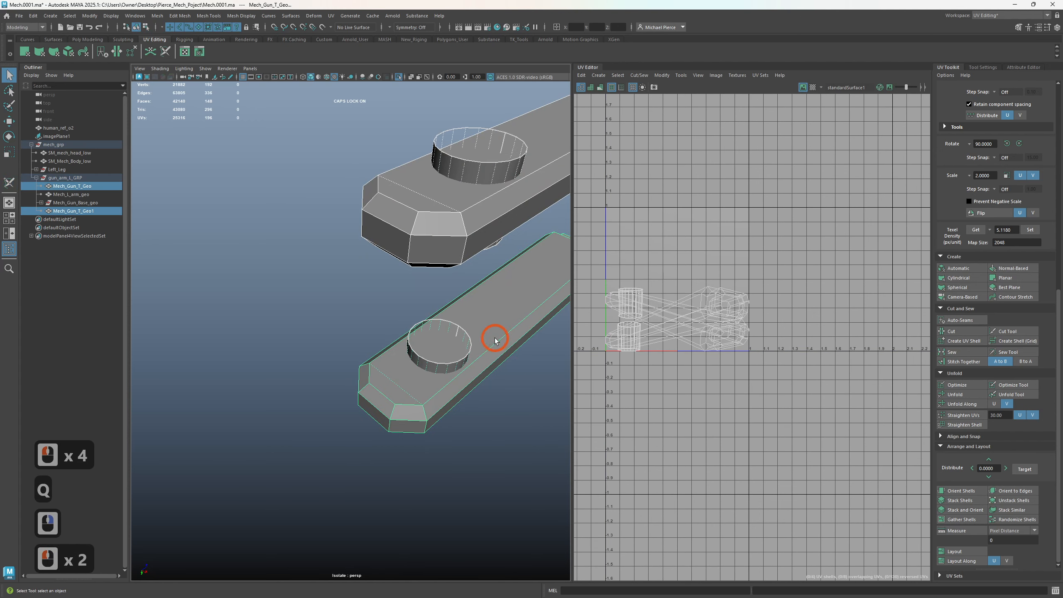
{"action": "double_click", "coordinate": [106, 41]}
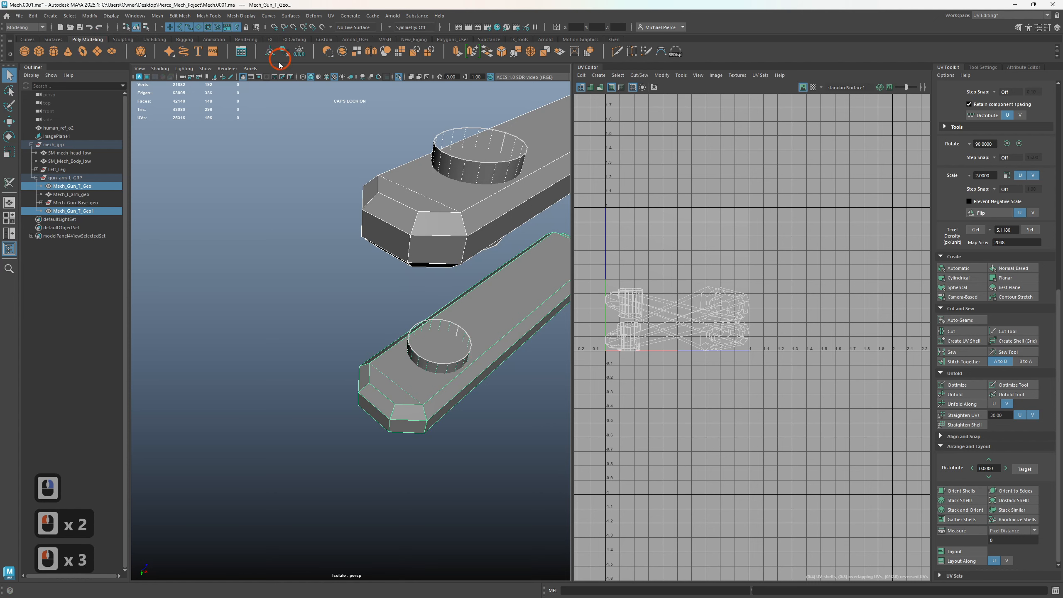
{"action": "left_click", "coordinate": [359, 208]}
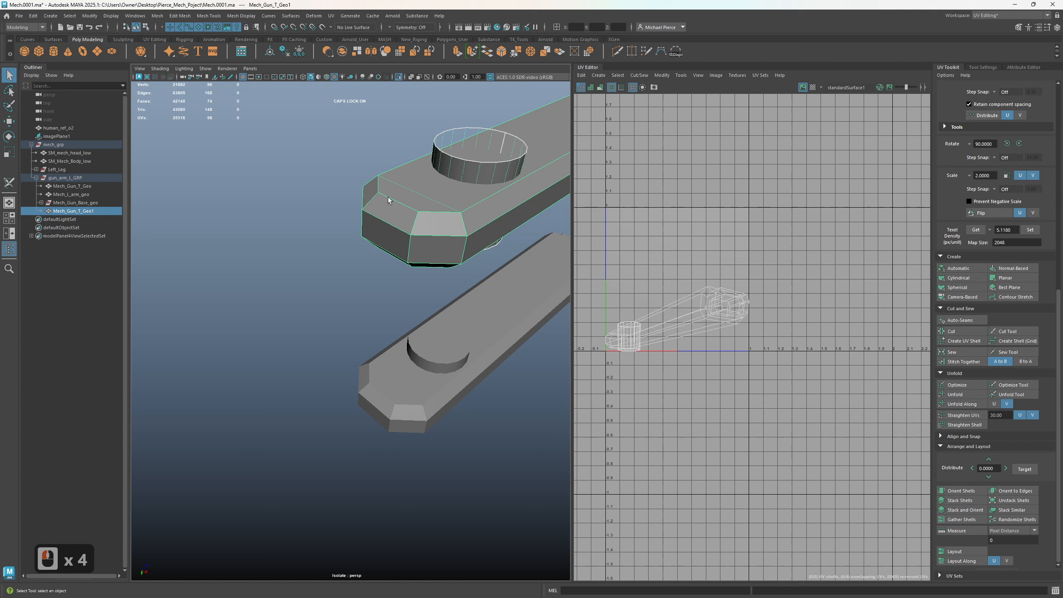
{"action": "left_click", "coordinate": [351, 195]}
{"action": "middle_click", "coordinate": [415, 213]}
{"action": "key", "text": "q"}
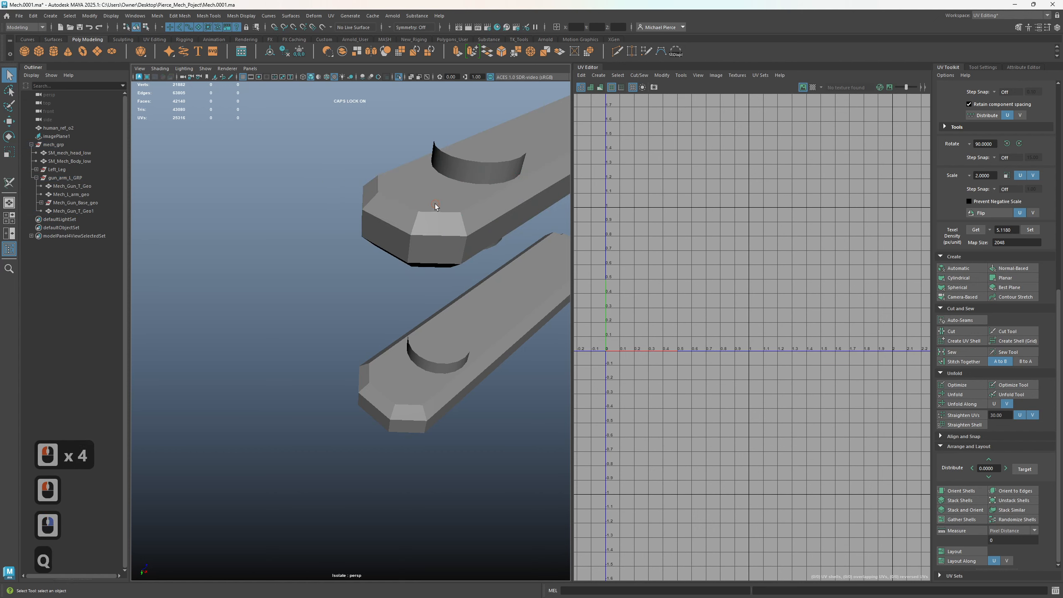
{"action": "left_click", "coordinate": [437, 209]}
{"action": "right_click_drag", "start_coordinate": [437, 210], "coordinate": [437, 184]}
- Activate the 3D Cut and Sew UV Tool on the upper barrel's edges
{"action": "double_click", "coordinate": [432, 211]}
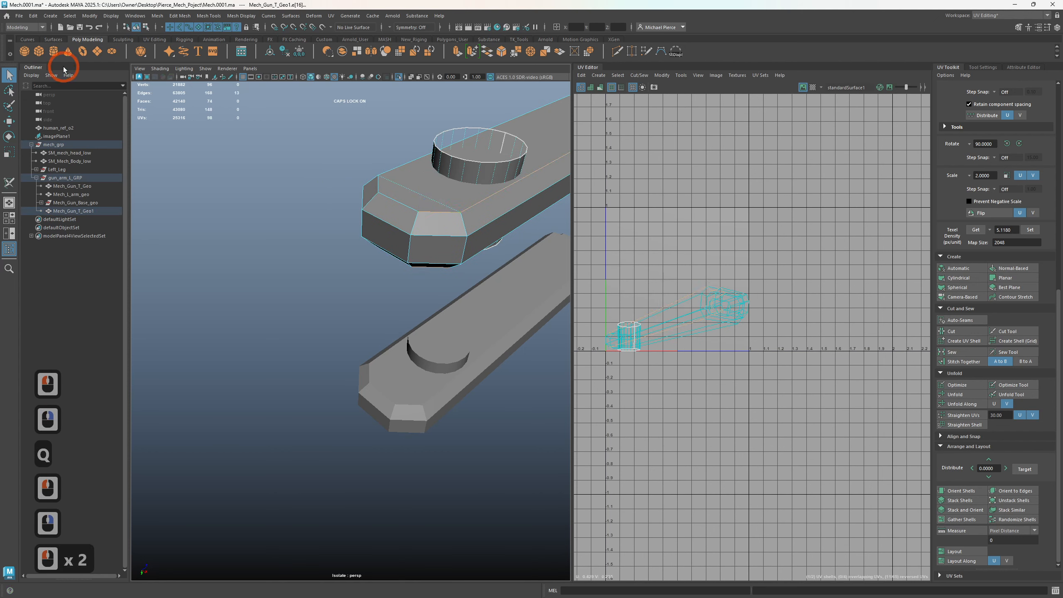
{"action": "left_click", "coordinate": [331, 16]}
{"action": "left_click", "coordinate": [297, 116]}
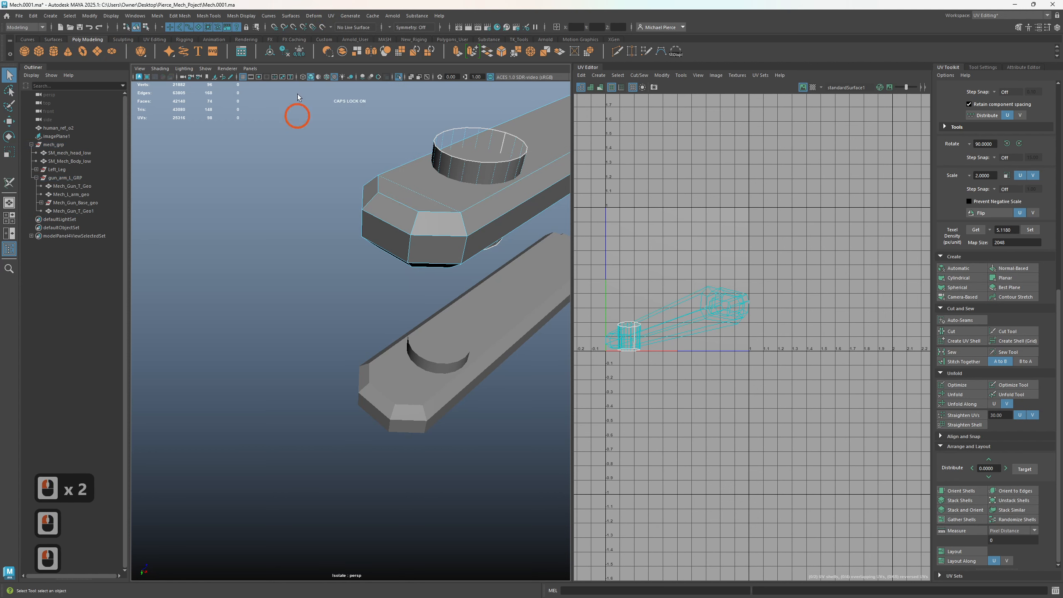
{"action": "left_click", "coordinate": [330, 16]}
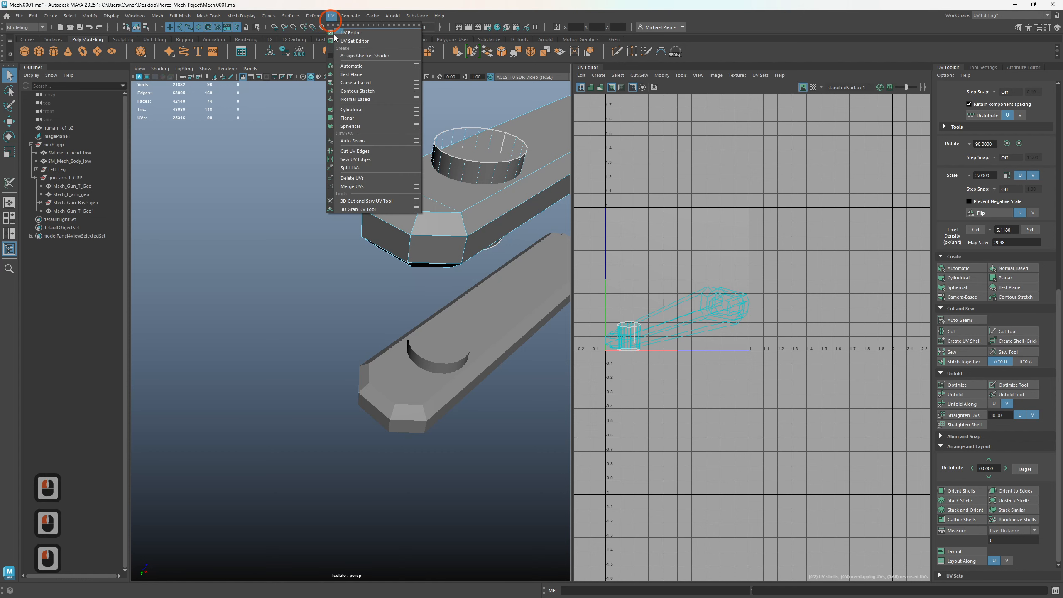
{"action": "left_click", "coordinate": [359, 200]}
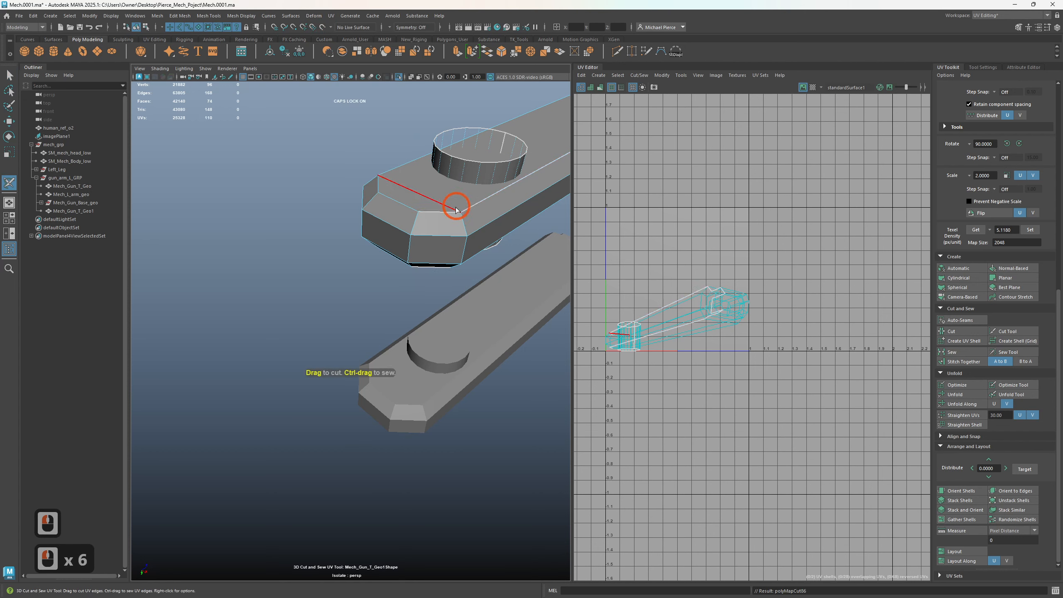
- Undo the last seam cuts made along the upper barrel's top and chamfered-end edges
{"action": "left_click_drag", "start_coordinate": [423, 246], "coordinate": [379, 189], "text": "alt"}
{"action": "middle_click_drag", "start_coordinate": [379, 189], "coordinate": [383, 243], "text": "alt"}
{"action": "left_click_drag", "start_coordinate": [384, 243], "coordinate": [412, 243], "text": "alt"}
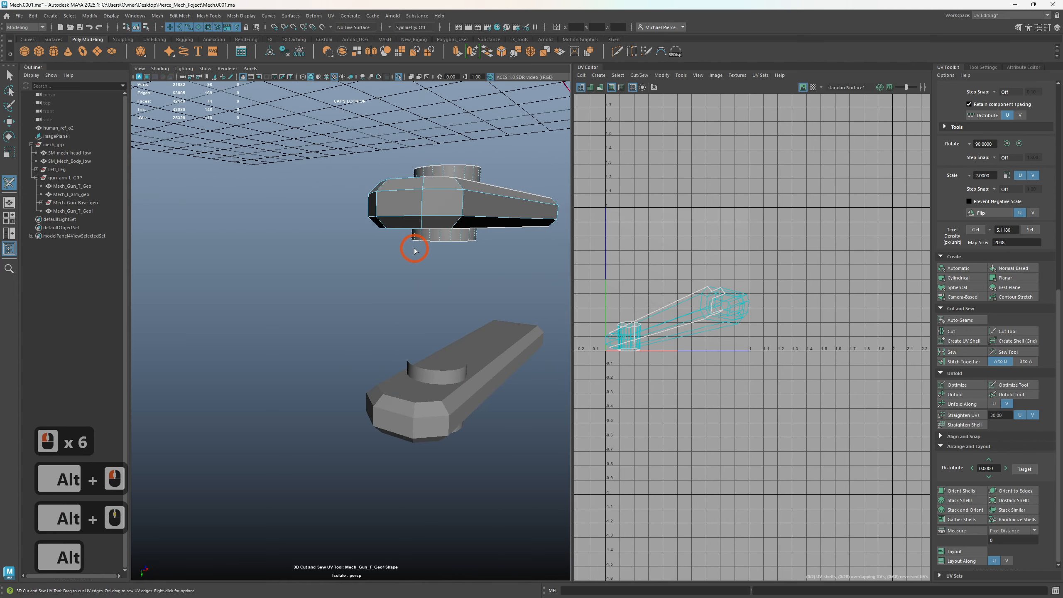
{"action": "left_click_drag", "start_coordinate": [411, 204], "coordinate": [386, 325], "text": "alt"}
{"action": "double_click", "coordinate": [377, 205]}
{"action": "key", "text": "ctrl+z"}
{"action": "key", "text": "ctrl+z"}
- Cut UV seams along the concentric edge loops around the upper barrel's muzzle end, including its stepped rim and opening
{"action": "double_click", "coordinate": [288, 332]}
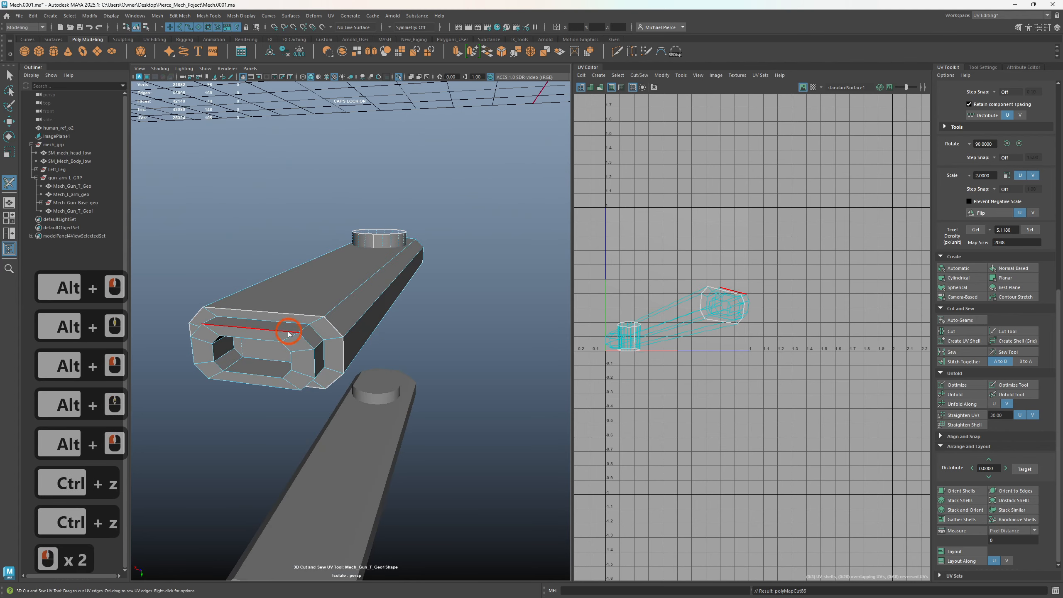
{"action": "double_click", "coordinate": [279, 336]}
{"action": "left_click_drag", "start_coordinate": [278, 336], "coordinate": [296, 292], "text": "alt"}
{"action": "double_click", "coordinate": [288, 346]}
{"action": "left_click", "coordinate": [331, 230]}
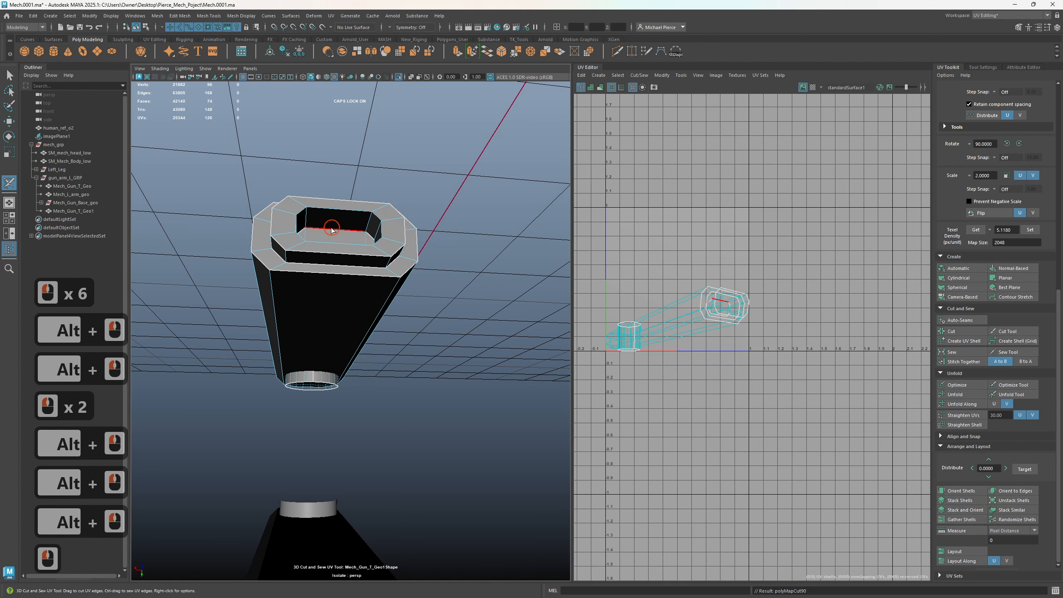
- Complete the UV seam around the back face inside the upper barrel's muzzle recess
{"action": "left_click_drag", "start_coordinate": [307, 239], "coordinate": [273, 303], "text": "alt"}
{"action": "scroll", "coordinate": [308, 269], "scroll_direction": "up", "scroll_amount": 2, "text": "alt"}
{"action": "right_click_drag", "start_coordinate": [273, 304], "coordinate": [218, 339], "text": "alt"}
{"action": "left_click_drag", "start_coordinate": [218, 339], "coordinate": [284, 322], "text": "alt"}
{"action": "left_click", "coordinate": [470, 294]}
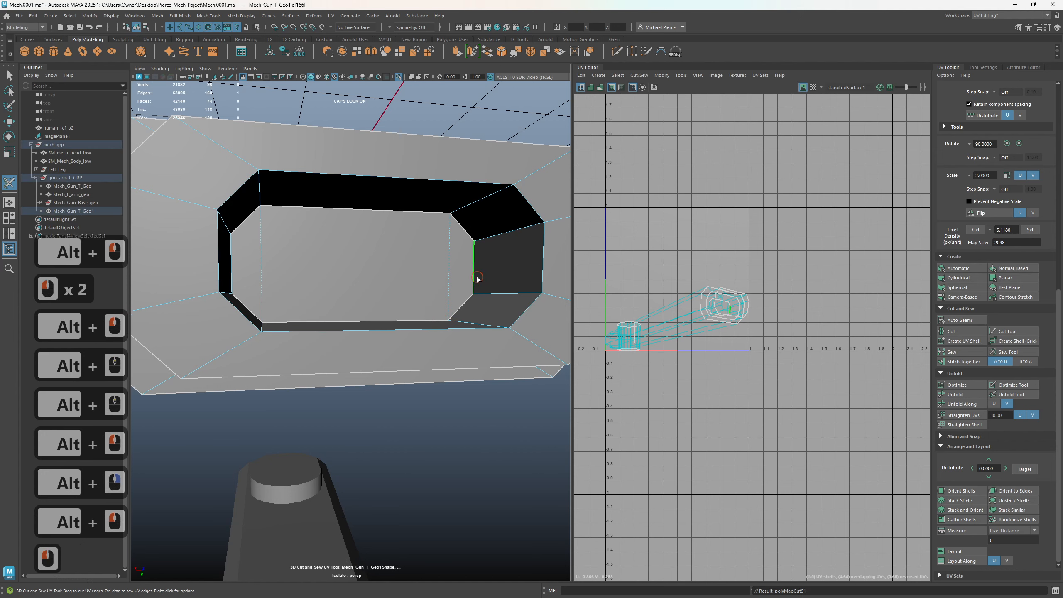
{"action": "left_click", "coordinate": [474, 278]}
{"action": "left_click_drag", "start_coordinate": [384, 288], "coordinate": [362, 278], "text": "alt"}
{"action": "middle_click_drag", "start_coordinate": [375, 280], "coordinate": [402, 266], "text": "alt"}
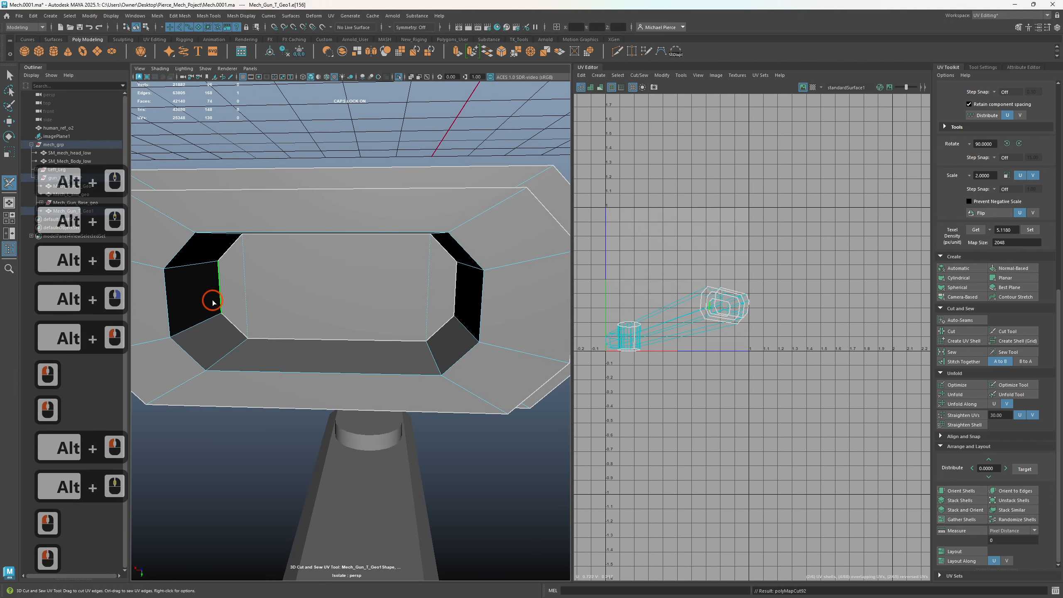
{"action": "left_click", "coordinate": [335, 322]}
- Cut the diagonal edges at the two lower corners of the muzzle recess walls
{"action": "left_click", "coordinate": [451, 367]}
{"action": "double_click", "coordinate": [454, 370]}
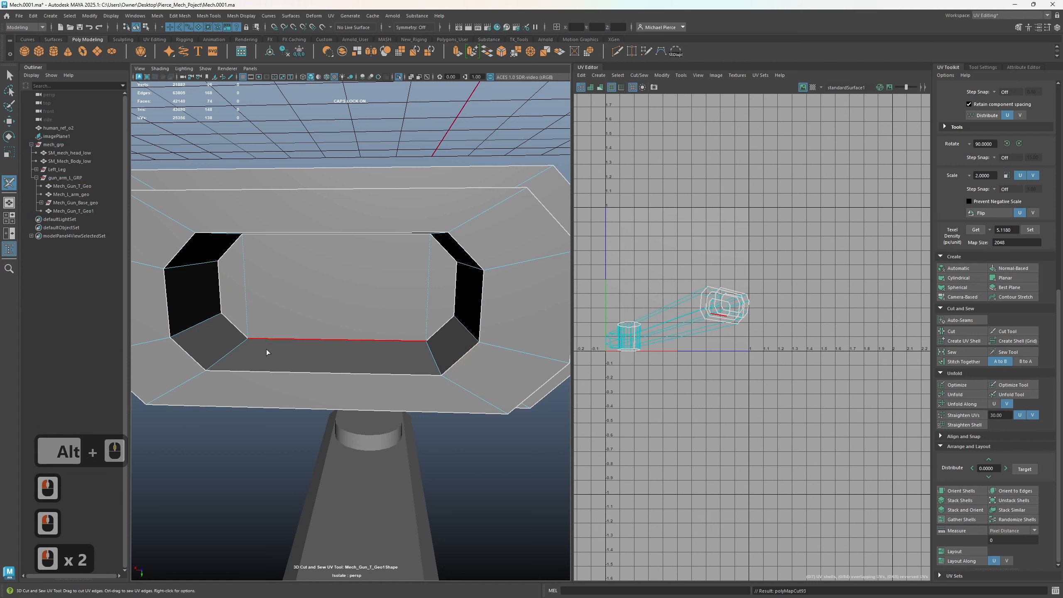
{"action": "left_click", "coordinate": [220, 353]}
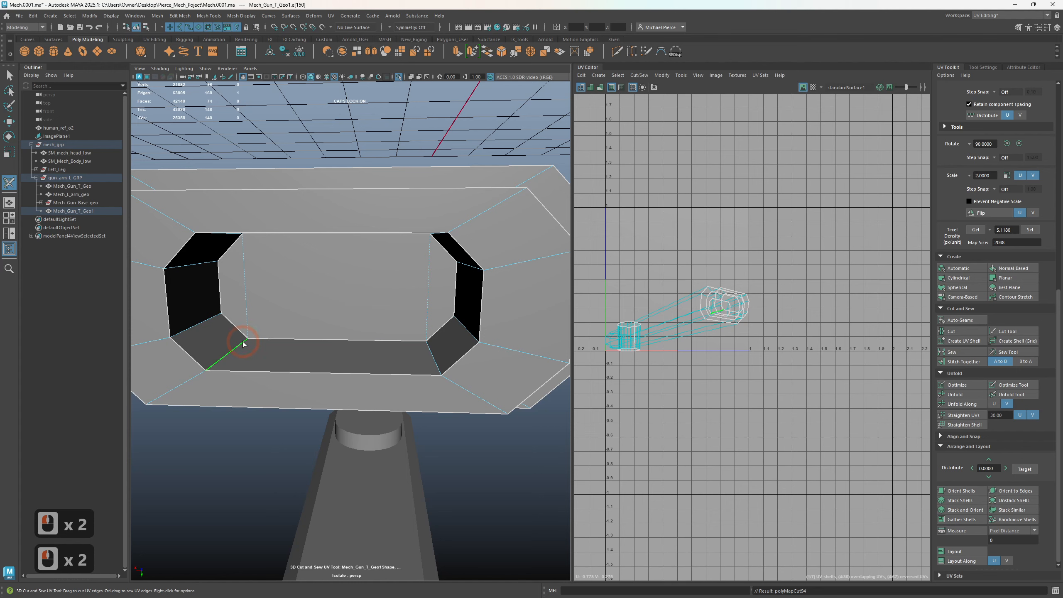
{"action": "left_click_drag", "start_coordinate": [276, 187], "coordinate": [308, 259], "text": "alt"}
{"action": "middle_click_drag", "start_coordinate": [310, 259], "coordinate": [409, 354], "text": "alt"}
{"action": "left_click", "coordinate": [381, 323]}
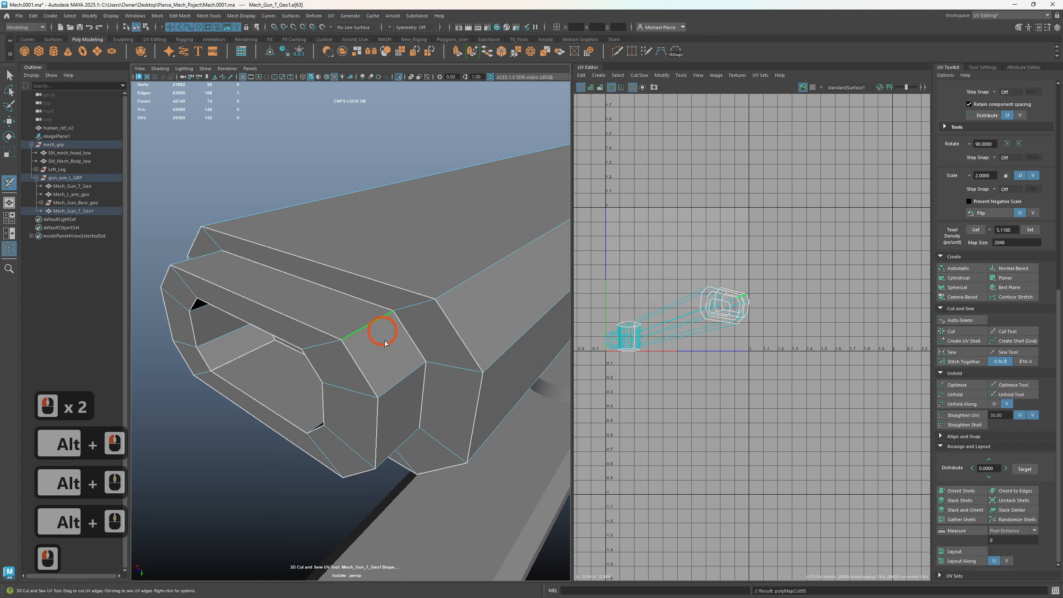
{"action": "key", "text": "ctrl+z"}
{"action": "left_click_drag", "start_coordinate": [382, 367], "coordinate": [373, 334], "text": "alt"}
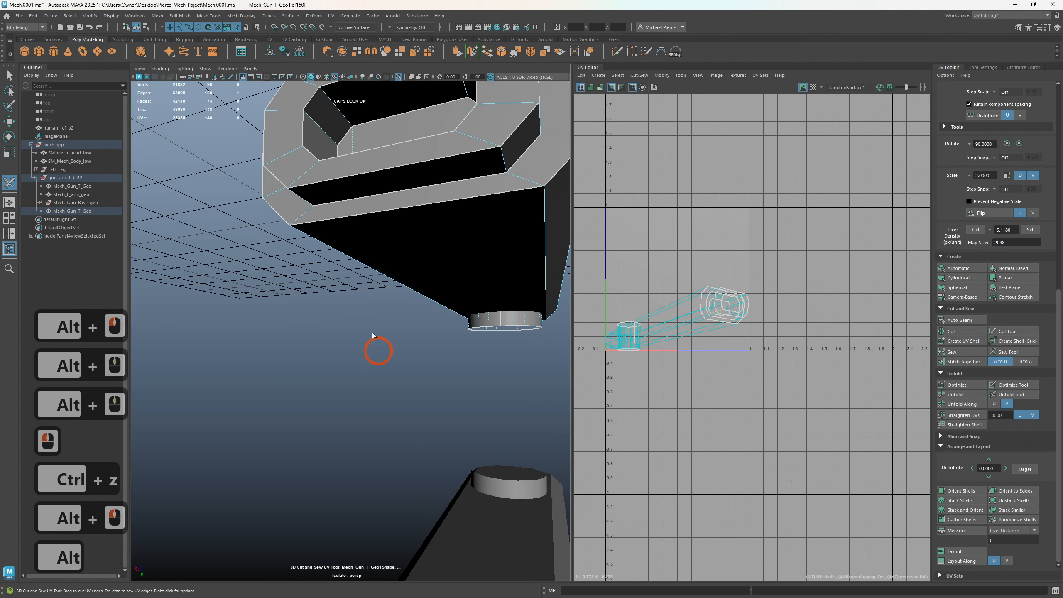
- Cut UV seams on the underside corner edges of the muzzle's stepped rim and along one long lower edge of the barrel
{"action": "left_click", "coordinate": [312, 192]}
{"action": "left_click_drag", "start_coordinate": [304, 245], "coordinate": [310, 285], "text": "alt"}
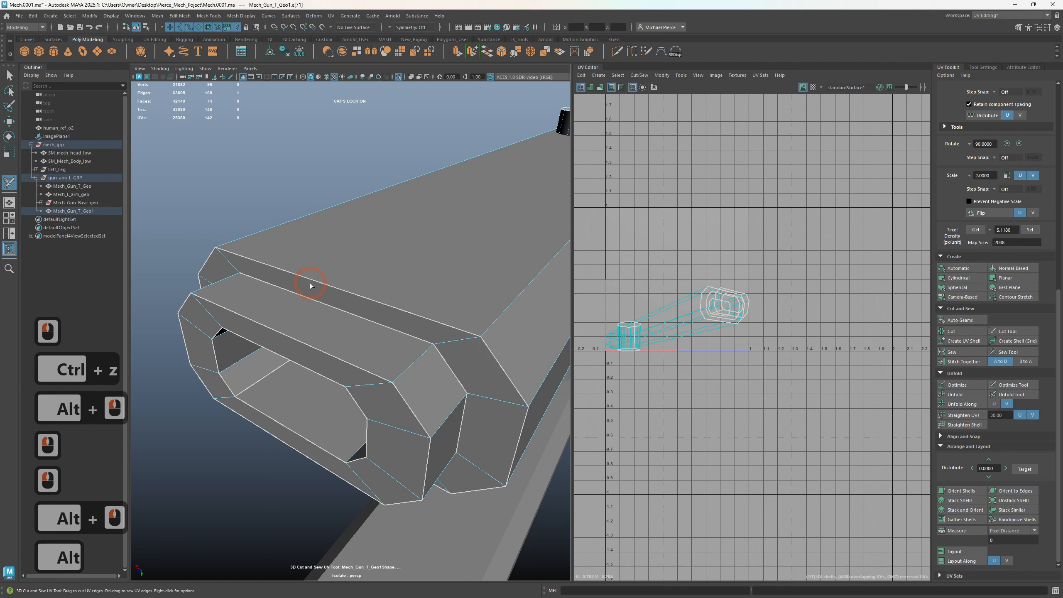
{"action": "left_click_drag", "start_coordinate": [397, 374], "coordinate": [448, 179], "text": "alt"}
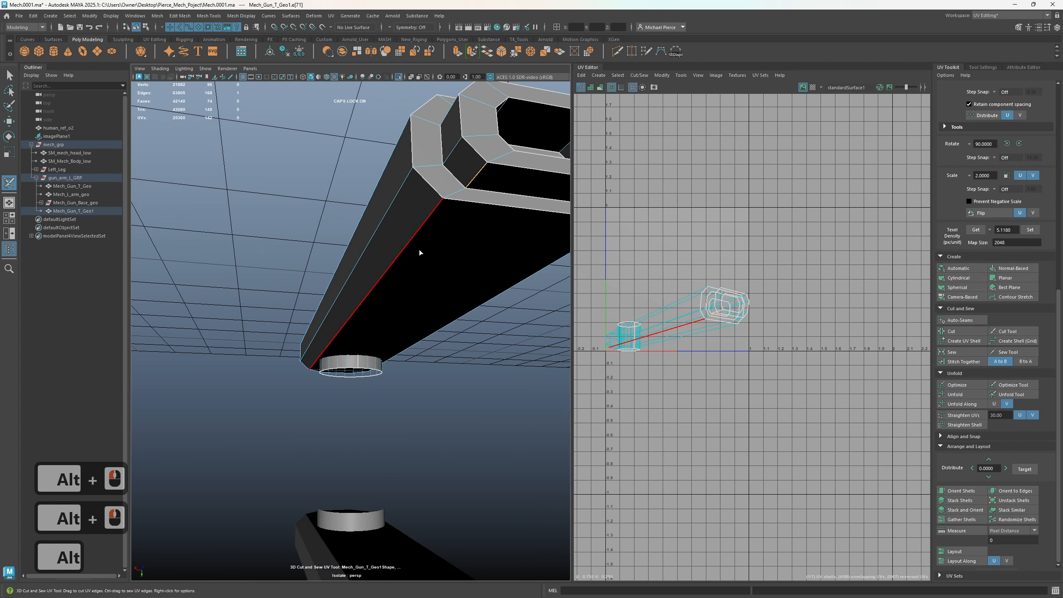
{"action": "left_click_drag", "start_coordinate": [420, 251], "coordinate": [439, 372], "text": "alt"}
- Cut the underside edges of the upper barrel's chamfered end and its other long lower edge
{"action": "left_click", "coordinate": [439, 381]}
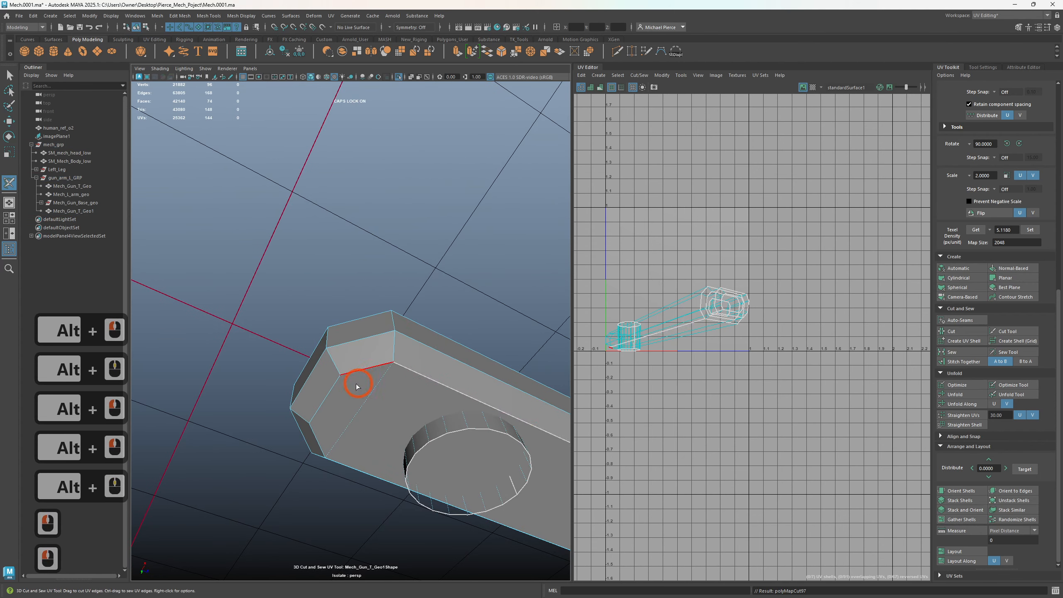
{"action": "left_click_drag", "start_coordinate": [357, 386], "coordinate": [306, 363], "text": "alt"}
{"action": "double_click", "coordinate": [211, 339]}
{"action": "double_click", "coordinate": [261, 327]}
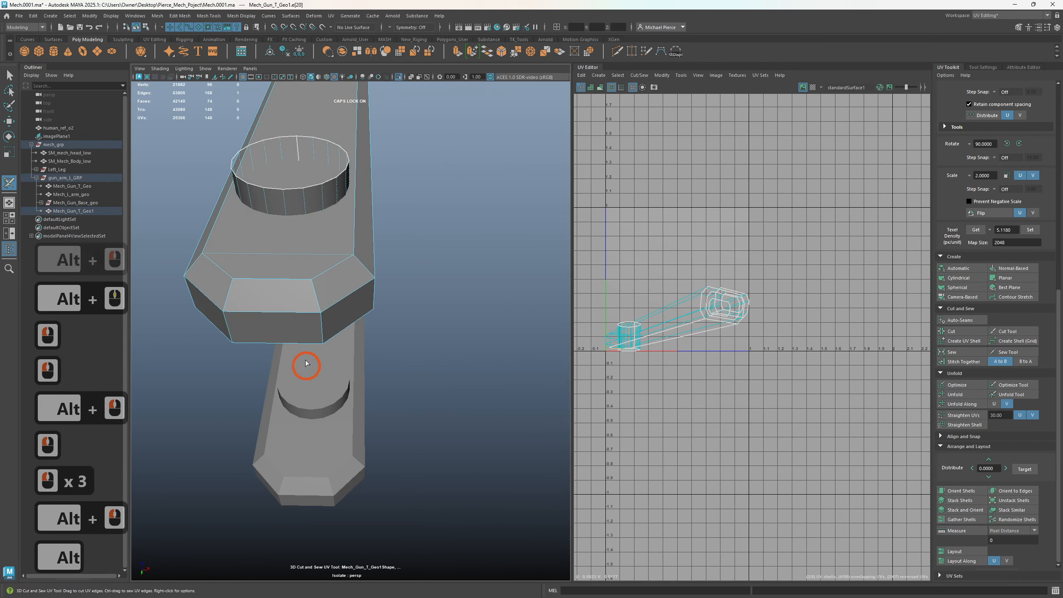
- Cut UV seams around the upper barrel's top face, along its long edges and the chamfered end
{"action": "double_click", "coordinate": [328, 266]}
{"action": "double_click", "coordinate": [222, 265]}
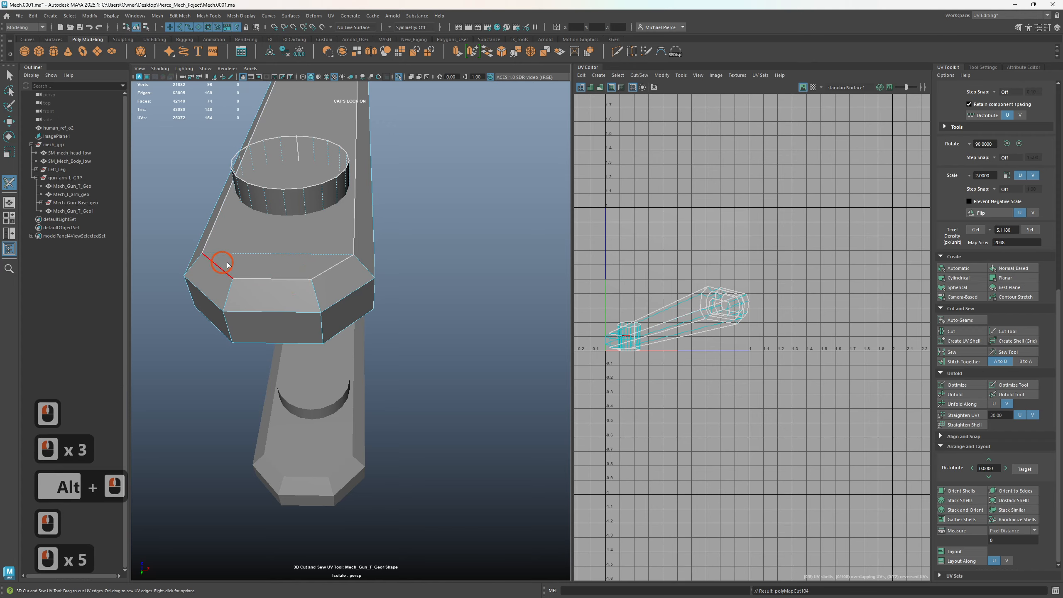
{"action": "left_click_drag", "start_coordinate": [223, 265], "coordinate": [387, 291], "text": "alt"}
{"action": "middle_click_drag", "start_coordinate": [387, 291], "coordinate": [382, 287], "text": "alt"}
{"action": "scroll", "coordinate": [383, 287], "scroll_direction": "down", "scroll_amount": 3, "text": "alt"}
{"action": "left_click_drag", "start_coordinate": [354, 302], "coordinate": [344, 298], "text": "alt"}
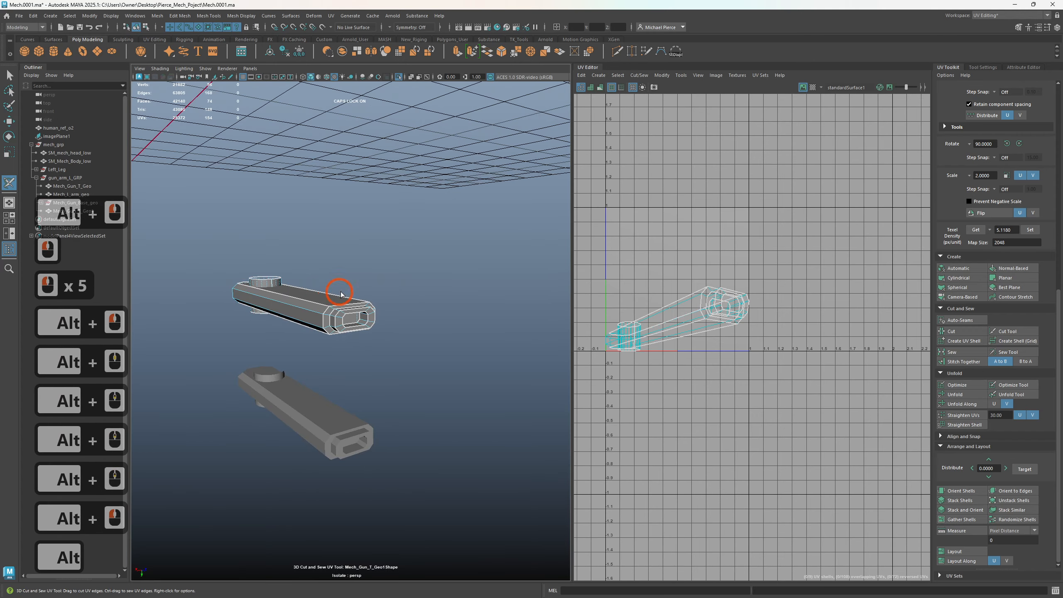
- Cut the upright edges separating the upper barrel's sides from its chamfered end, and leave the 3D Cut and Sew UV Tool
{"action": "right_click_drag", "start_coordinate": [344, 297], "coordinate": [369, 321], "text": "alt"}
{"action": "left_click_drag", "start_coordinate": [369, 321], "coordinate": [394, 308], "text": "alt"}
{"action": "middle_click_drag", "start_coordinate": [394, 308], "coordinate": [380, 354], "text": "alt"}
{"action": "left_click_drag", "start_coordinate": [379, 354], "coordinate": [448, 358], "text": "alt"}
{"action": "left_click_drag", "start_coordinate": [367, 301], "coordinate": [429, 368], "text": "alt"}
{"action": "double_click", "coordinate": [374, 411]}
{"action": "double_click", "coordinate": [403, 381]}
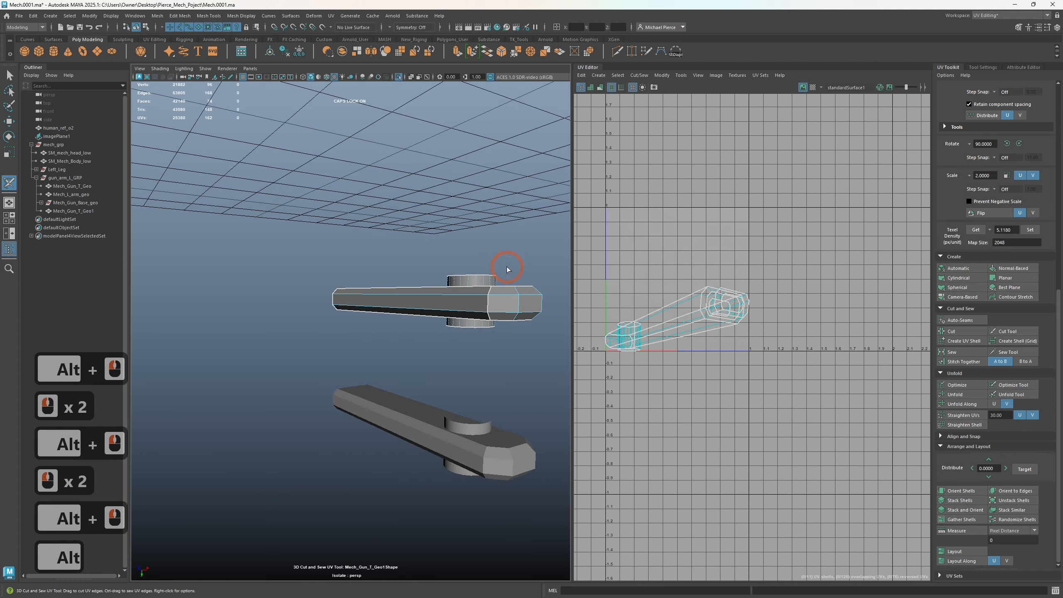
{"action": "scroll", "coordinate": [454, 307], "scroll_direction": "up", "scroll_amount": 3}
{"action": "left_click_drag", "start_coordinate": [450, 308], "coordinate": [506, 348], "text": "alt"}
{"action": "right_click", "coordinate": [663, 239]}
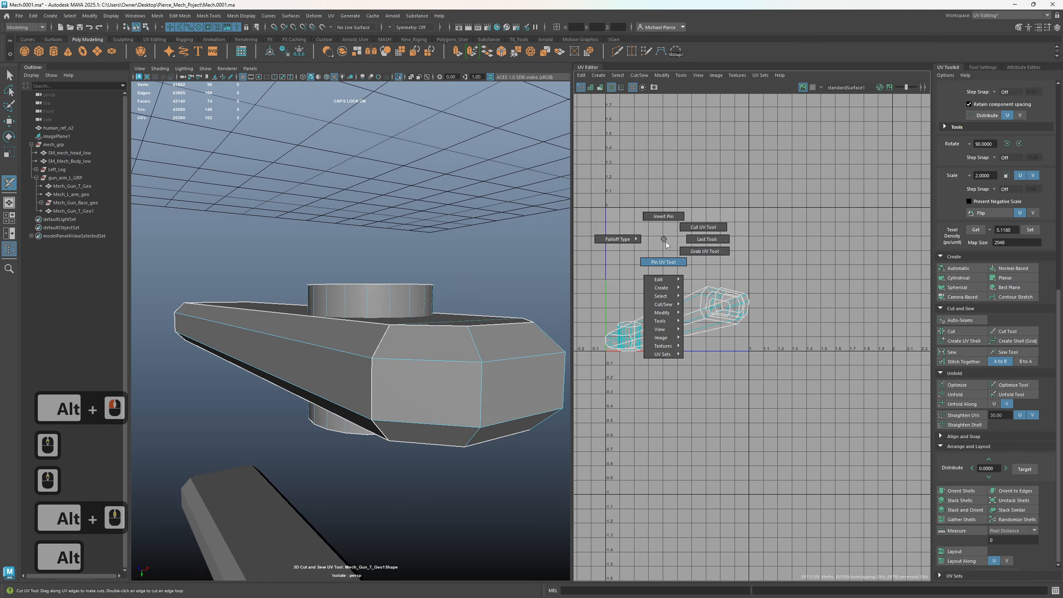
{"action": "scroll", "coordinate": [370, 379], "scroll_direction": "down", "scroll_amount": 3}
{"action": "mouse_move", "coordinate": [370, 378]}
{"action": "left_mouse_down", "text": "alt"}
{"action": "mouse_move", "coordinate": [396, 313]}
{"action": "mouse_move", "coordinate": [370, 385]}
{"action": "left_mouse_up", "text": "alt"}
{"action": "key", "text": "q"}
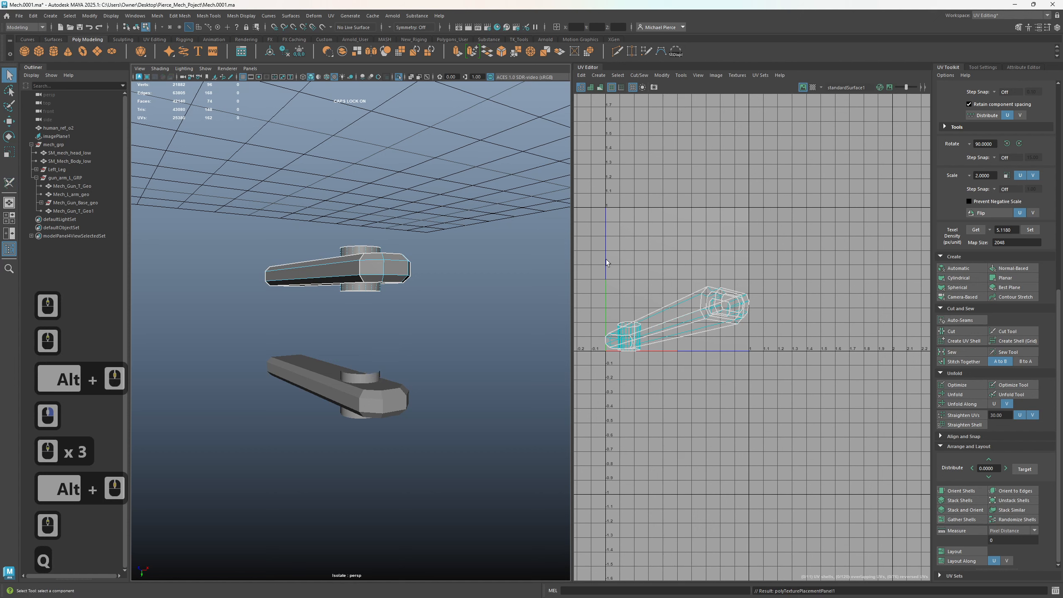
{"action": "right_click", "coordinate": [630, 261]}
{"action": "key", "text": "q"}
{"action": "key", "text": "q"}
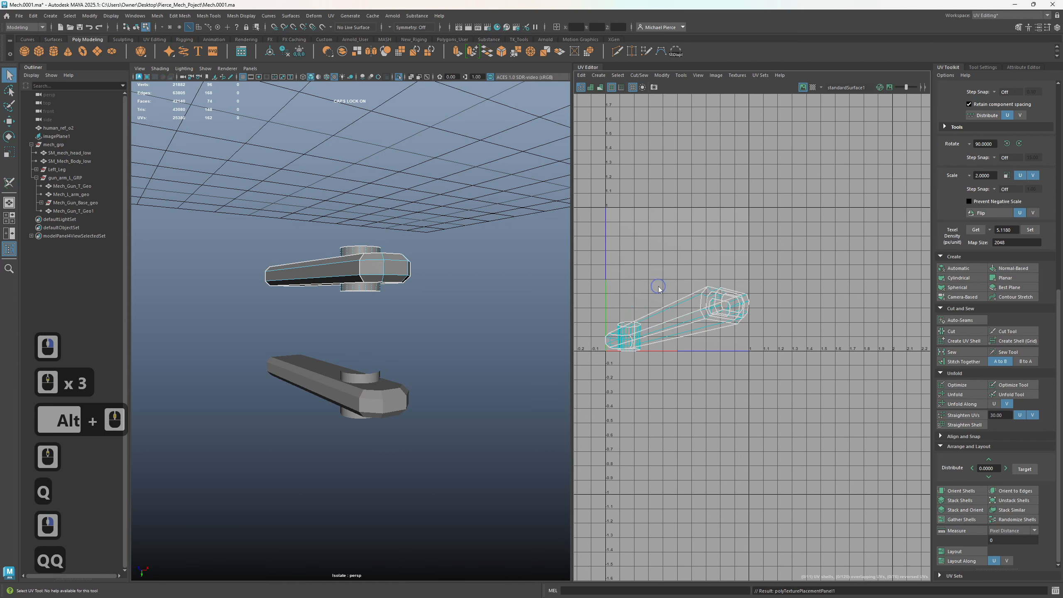
{"action": "left_click_drag", "start_coordinate": [622, 284], "coordinate": [689, 390]}
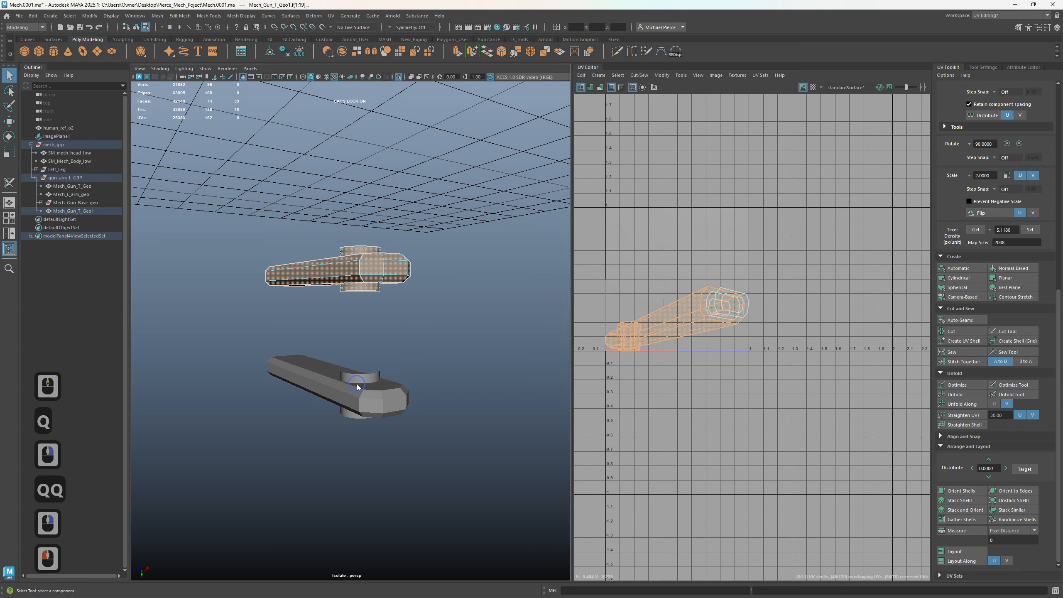
- Delete the lower gun barrel
{"action": "left_click", "coordinate": [368, 385]}
{"action": "key", "text": "Delete"}
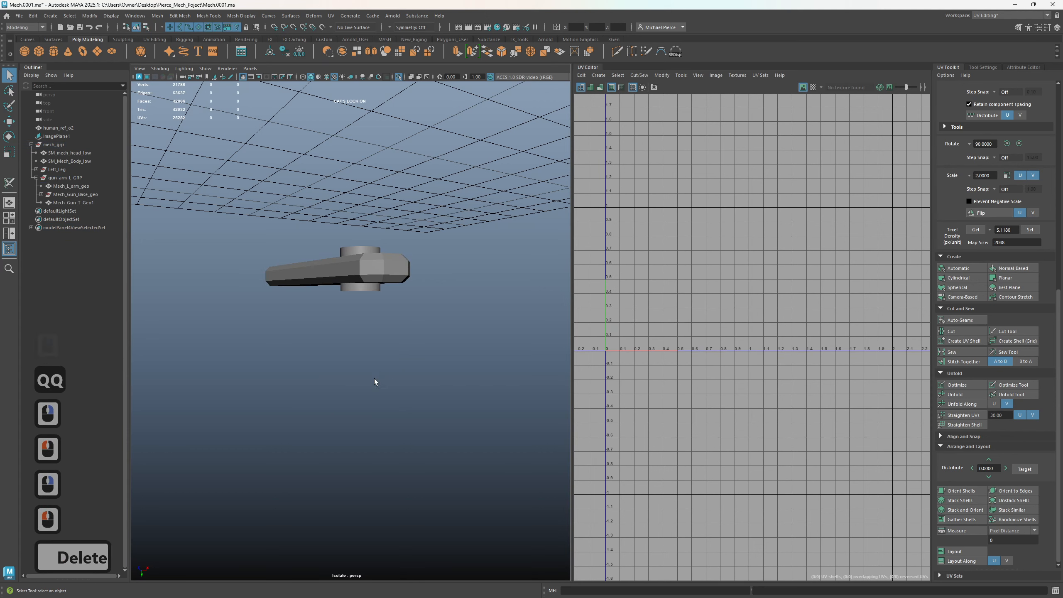
- Select all of the remaining barrel's UV faces, unfold them and lay out the shells
{"action": "left_click", "coordinate": [383, 288]}
{"action": "left_click", "coordinate": [638, 341]}
{"action": "right_click_drag", "start_coordinate": [622, 269], "coordinate": [587, 268]}
{"action": "left_click_drag", "start_coordinate": [587, 268], "coordinate": [809, 417]}
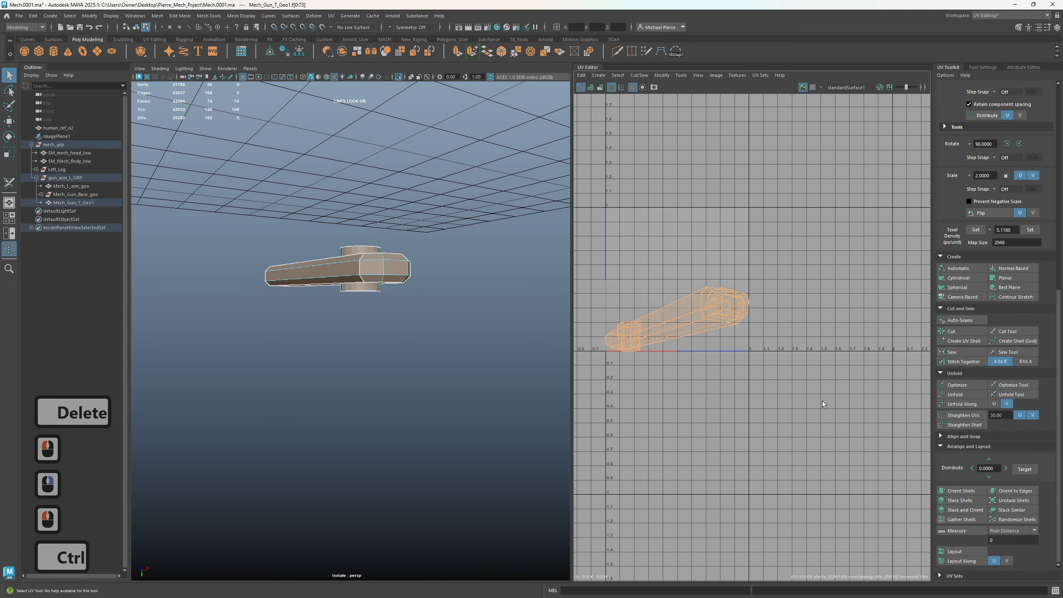
{"action": "key", "text": "ctrl+u"}
{"action": "key", "text": "ctrl+l"}
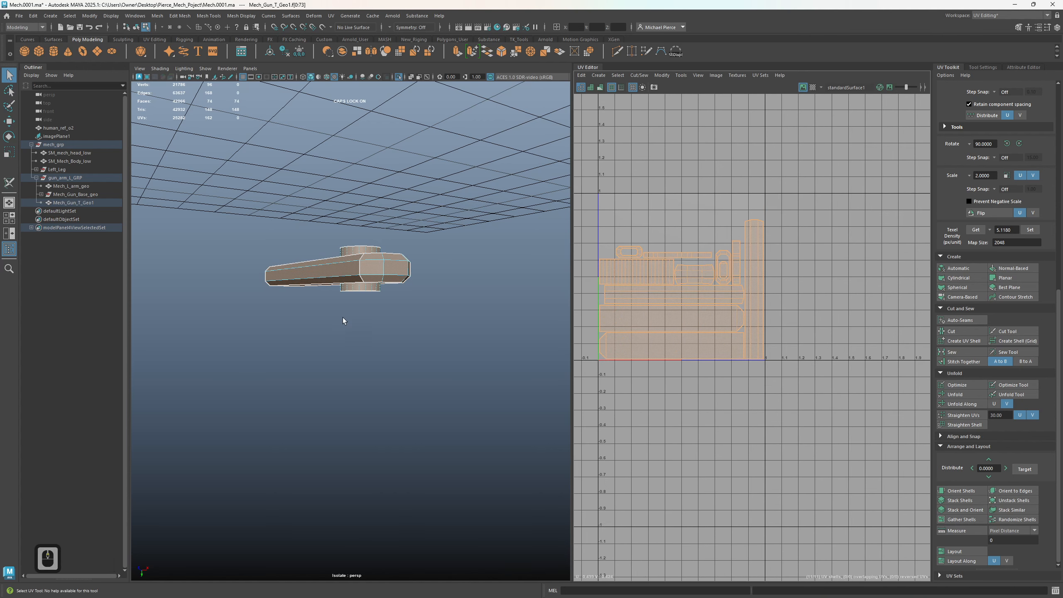
- Turn off the isolated view and duplicate the unwrapped barrel, moving the copy down into the gun base's lower slot
{"action": "left_click_drag", "start_coordinate": [344, 320], "coordinate": [563, 379], "text": "alt"}
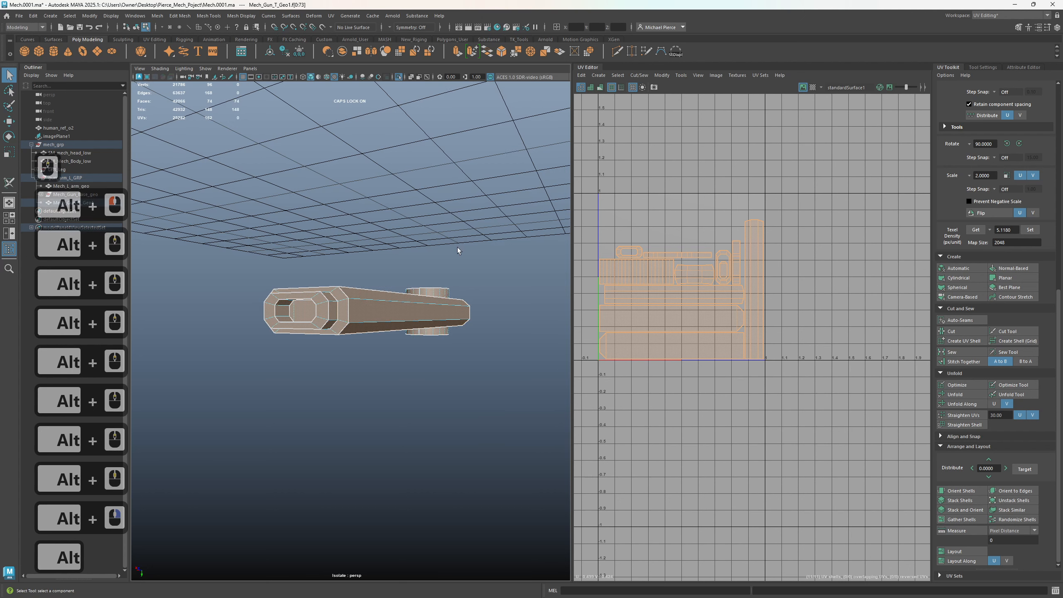
{"action": "key", "text": "ctrl+1"}
{"action": "right_click_drag", "start_coordinate": [391, 304], "coordinate": [419, 276]}
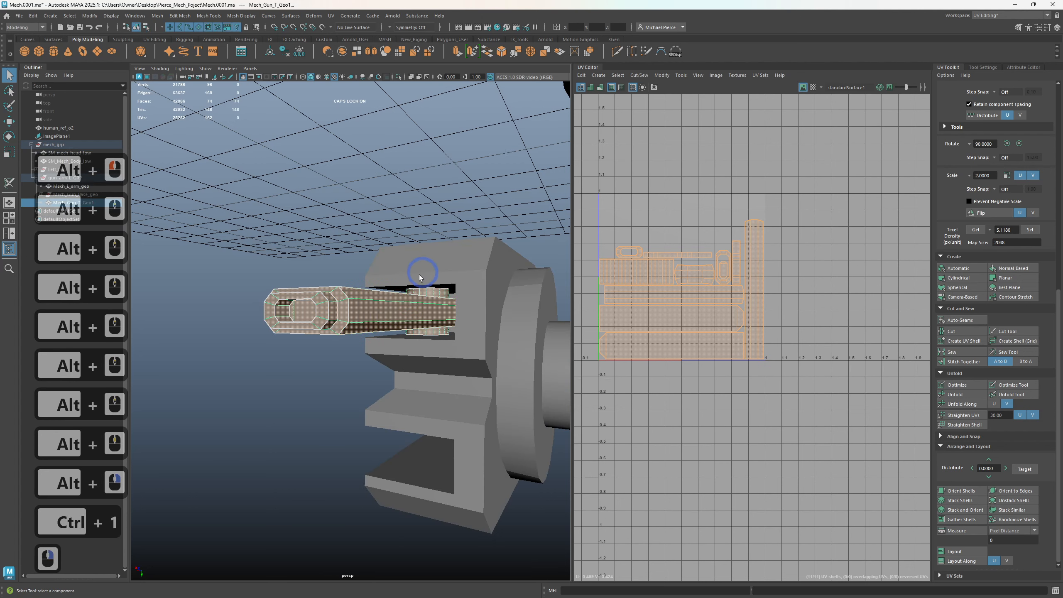
{"action": "key", "text": "w"}
{"action": "key", "text": "x"}
{"action": "mouse_move", "coordinate": [430, 349]}
{"action": "left_mouse_down", "text": "shift"}
{"action": "mouse_move", "coordinate": [437, 471]}
{"action": "mouse_move", "coordinate": [391, 434]}
{"action": "mouse_move", "coordinate": [446, 444]}
{"action": "mouse_move", "coordinate": [408, 442]}
{"action": "mouse_move", "coordinate": [406, 457]}
{"action": "mouse_move", "coordinate": [419, 450]}
{"action": "left_mouse_up", "text": "shift"}
{"action": "middle_click_drag", "start_coordinate": [420, 450], "coordinate": [441, 451], "text": "alt"}
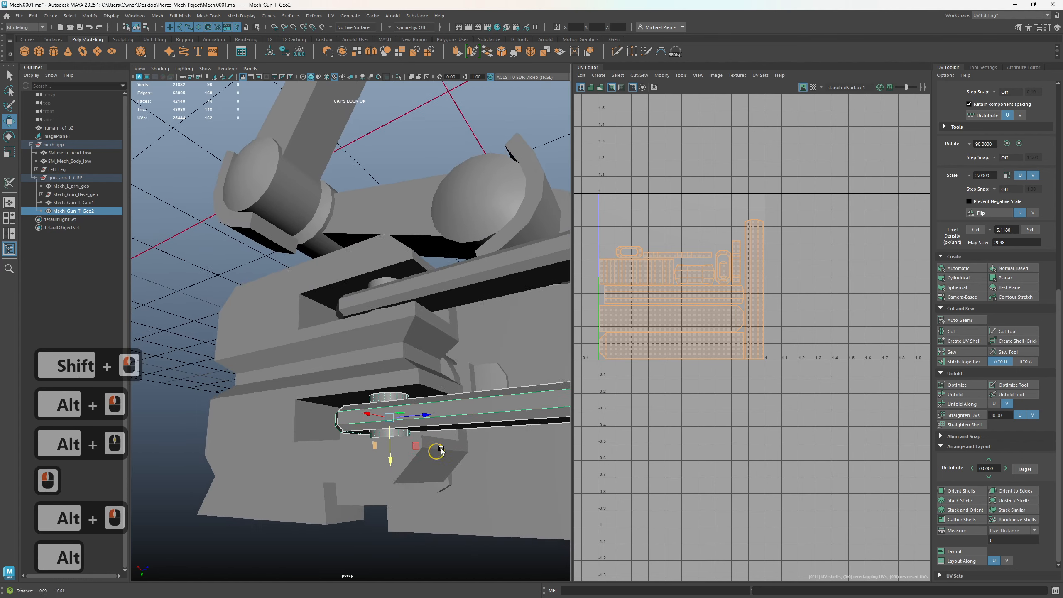
{"action": "left_click_drag", "start_coordinate": [441, 451], "coordinate": [442, 456], "text": "alt"}
{"action": "middle_click_drag", "start_coordinate": [442, 456], "coordinate": [460, 455], "text": "alt"}
- Insert an edge loop through the lower slot of the gun base with the Multi-Cut tool
{"action": "left_click", "coordinate": [312, 445]}
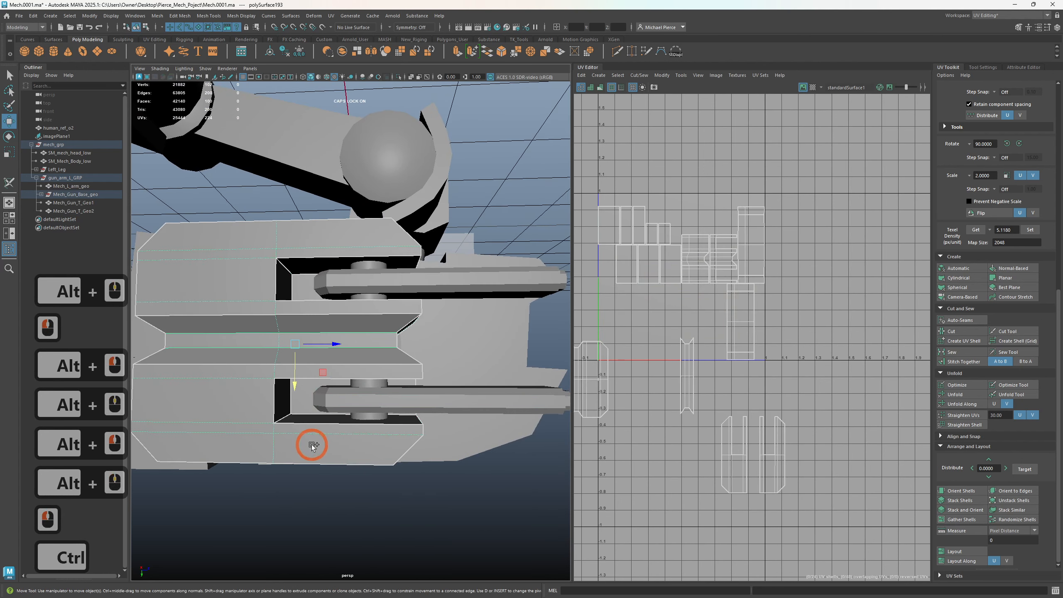
{"action": "key", "text": "ctrl+shift+x"}
{"action": "middle_click", "coordinate": [270, 401], "text": "ctrl"}
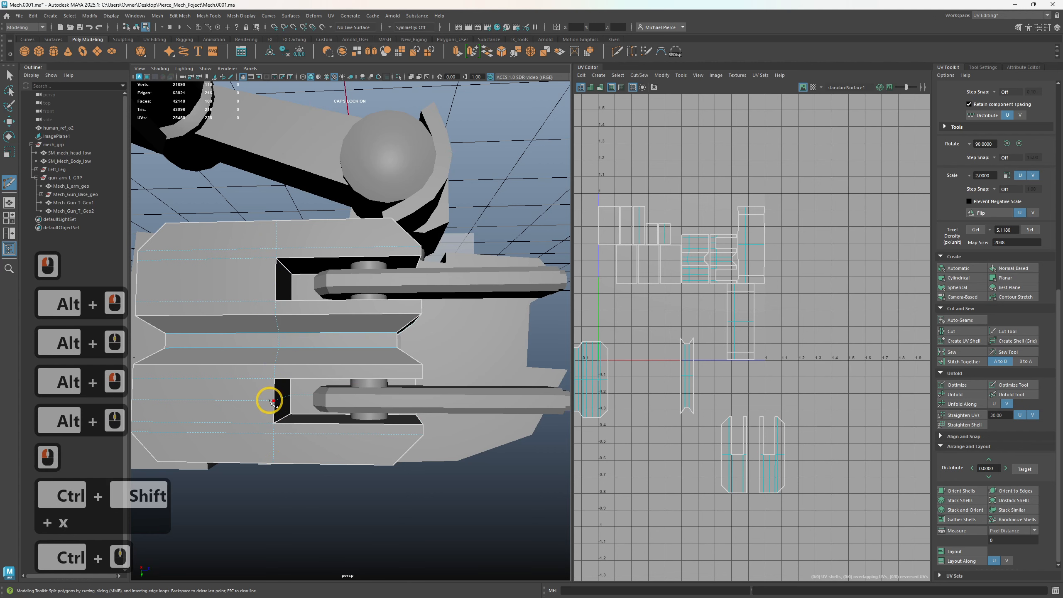
{"action": "key", "text": "q"}
- Select the duplicated lower barrel and vertex-snap it to the inserted edge loop in the gun base's lower slot
{"action": "left_click", "coordinate": [379, 411]}
{"action": "key", "text": "w"}
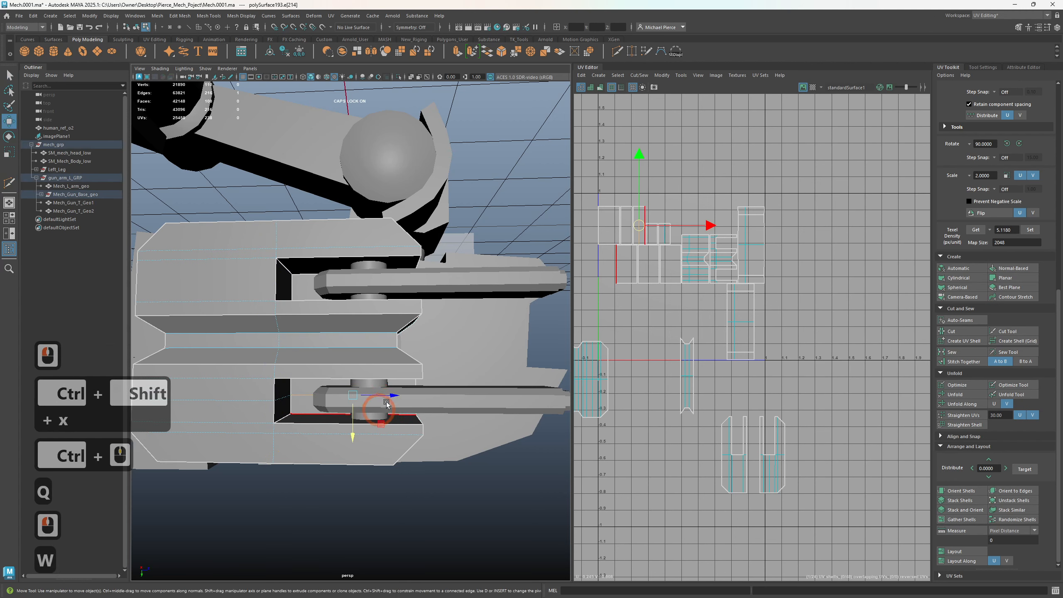
{"action": "right_click_drag", "start_coordinate": [466, 390], "coordinate": [494, 355]}
{"action": "left_click", "coordinate": [423, 415]}
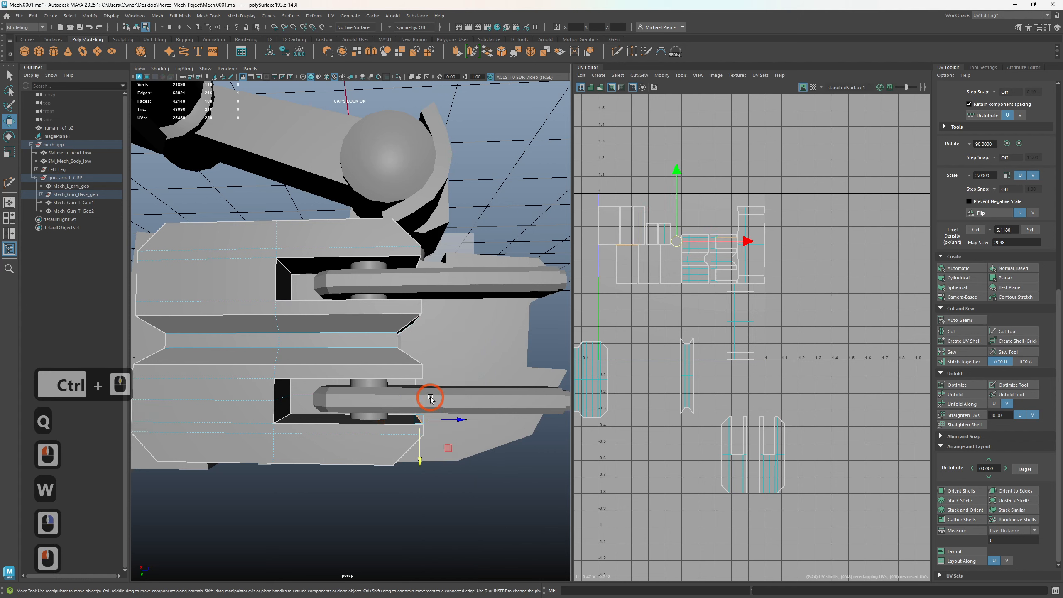
{"action": "right_click_drag", "start_coordinate": [323, 399], "coordinate": [369, 336]}
{"action": "left_click", "coordinate": [441, 397]}
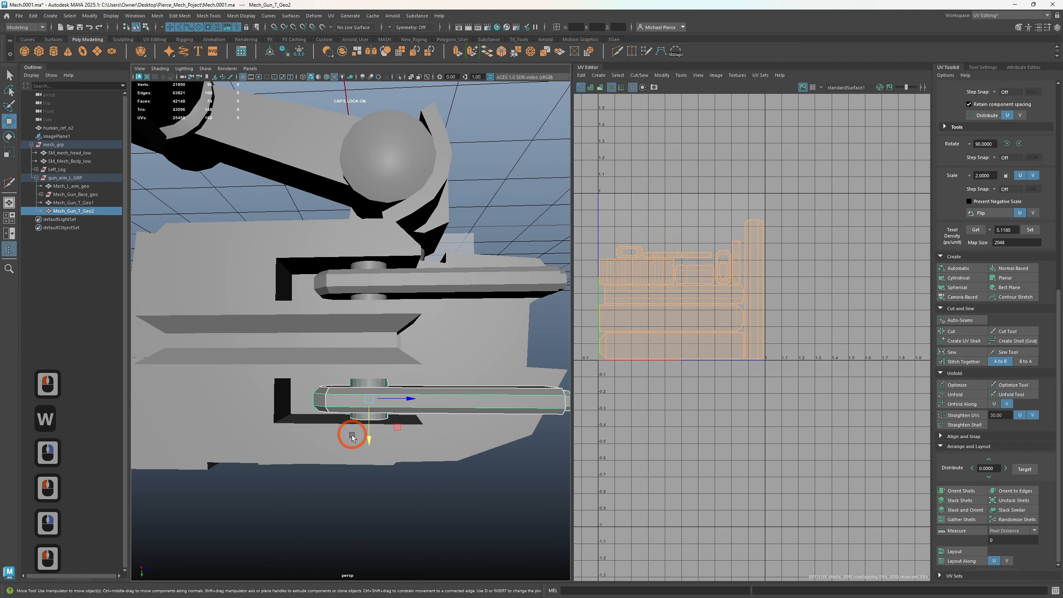
{"action": "key", "text": "v"}
{"action": "left_click_drag", "start_coordinate": [368, 435], "coordinate": [337, 408]}
- Delete the helper edge loop running through the gun base's lower slot, including its vertices
{"action": "left_click", "coordinate": [289, 422]}
{"action": "right_click", "coordinate": [286, 354]}
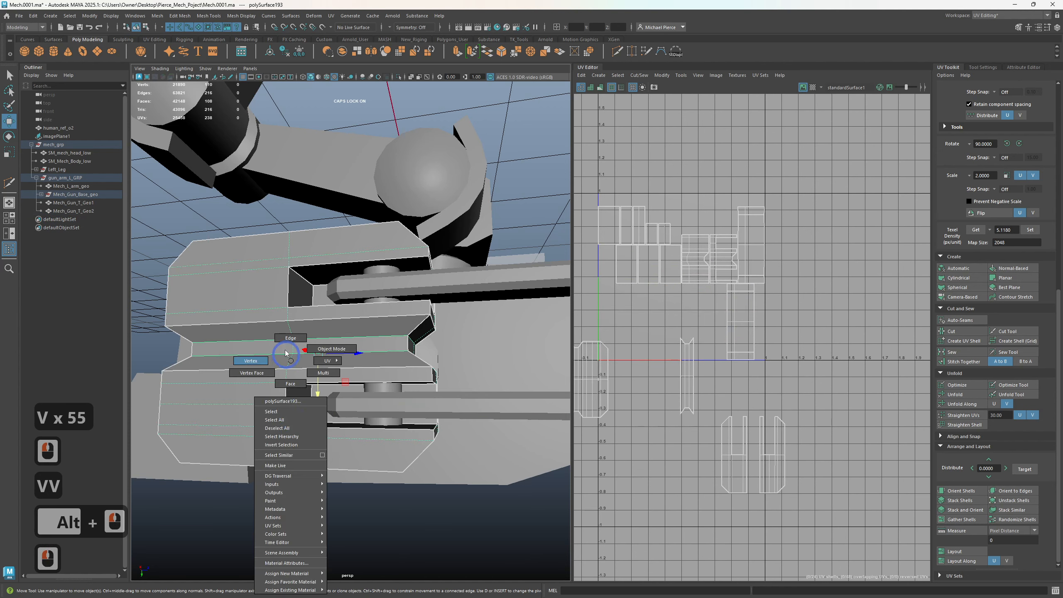
{"action": "left_click", "coordinate": [290, 338]}
{"action": "double_click", "coordinate": [260, 406]}
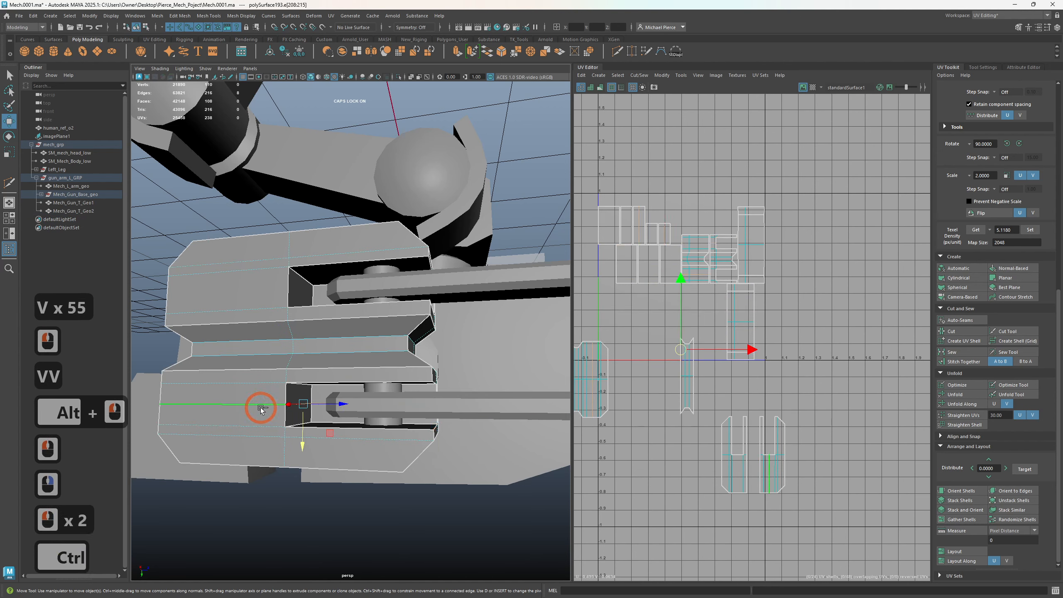
{"action": "key", "text": "ctrl+BackSpace"}
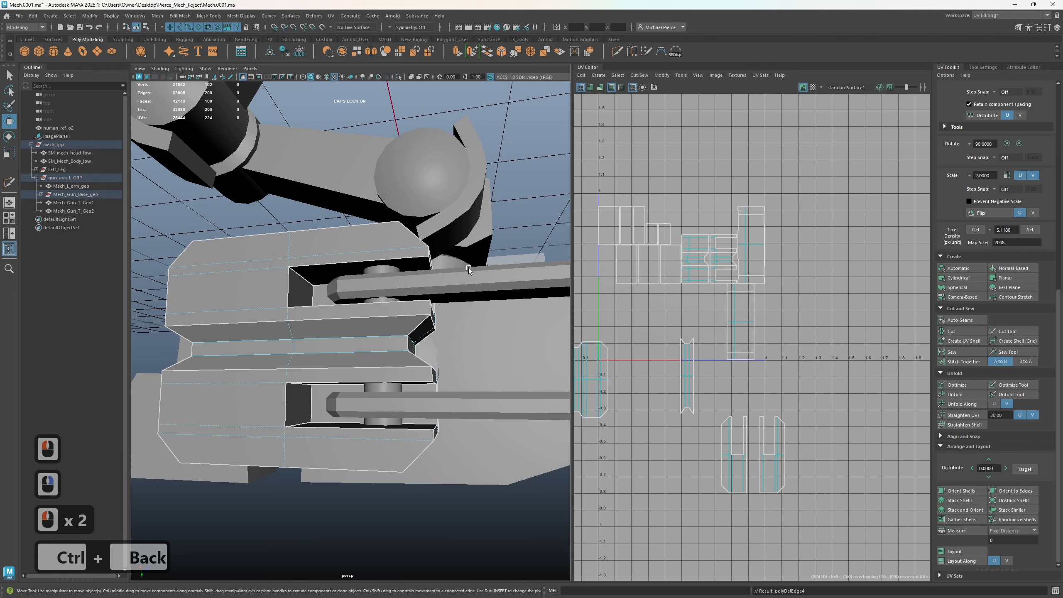
- Return to object selection and select the left arm, the gun base parts and both gun barrels together
{"action": "scroll", "coordinate": [773, 356], "scroll_direction": "down", "scroll_amount": 4}
{"action": "scroll", "coordinate": [621, 323], "scroll_direction": "down", "scroll_amount": 3}
{"action": "scroll", "coordinate": [355, 290], "scroll_direction": "down", "scroll_amount": 4}
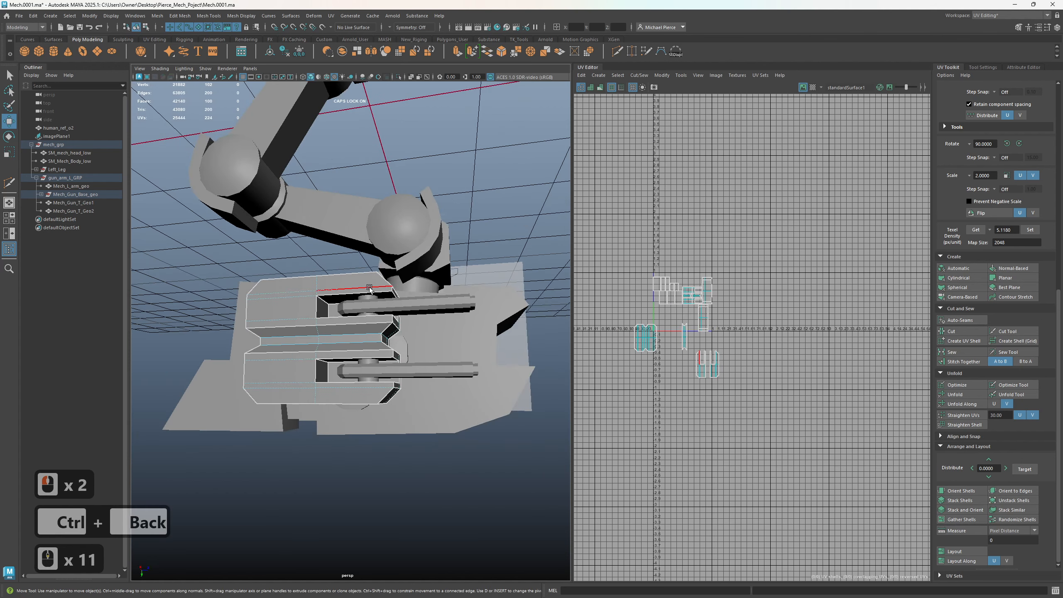
{"action": "left_click_drag", "start_coordinate": [355, 291], "coordinate": [278, 335], "text": "alt"}
{"action": "right_click", "coordinate": [277, 335]}
{"action": "right_click_drag", "start_coordinate": [278, 335], "coordinate": [319, 311]}
{"action": "left_click_drag", "start_coordinate": [329, 364], "coordinate": [351, 425], "text": "alt"}
{"action": "middle_click_drag", "start_coordinate": [351, 425], "coordinate": [370, 439], "text": "alt"}
{"action": "left_click_drag", "start_coordinate": [370, 440], "coordinate": [356, 352], "text": "alt"}
{"action": "middle_click_drag", "start_coordinate": [356, 353], "coordinate": [393, 362], "text": "alt"}
{"action": "left_click_drag", "start_coordinate": [394, 363], "coordinate": [233, 333], "text": "alt"}
{"action": "left_click", "coordinate": [234, 332]}
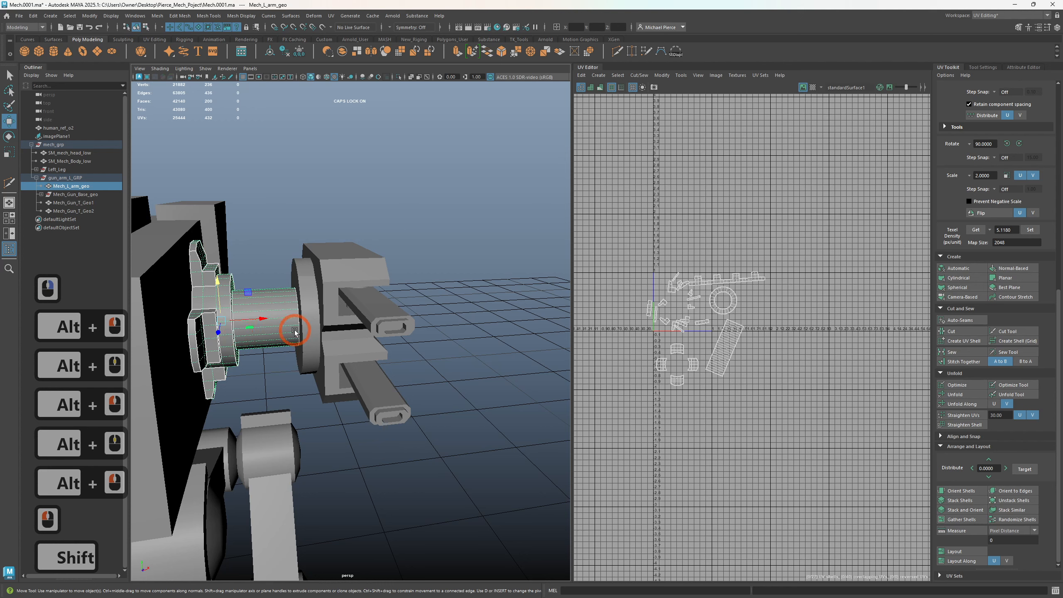
{"action": "left_click", "coordinate": [348, 344], "text": "shift"}
{"action": "left_click", "coordinate": [349, 344], "text": "shift"}
{"action": "left_click", "coordinate": [374, 326], "text": "shift"}
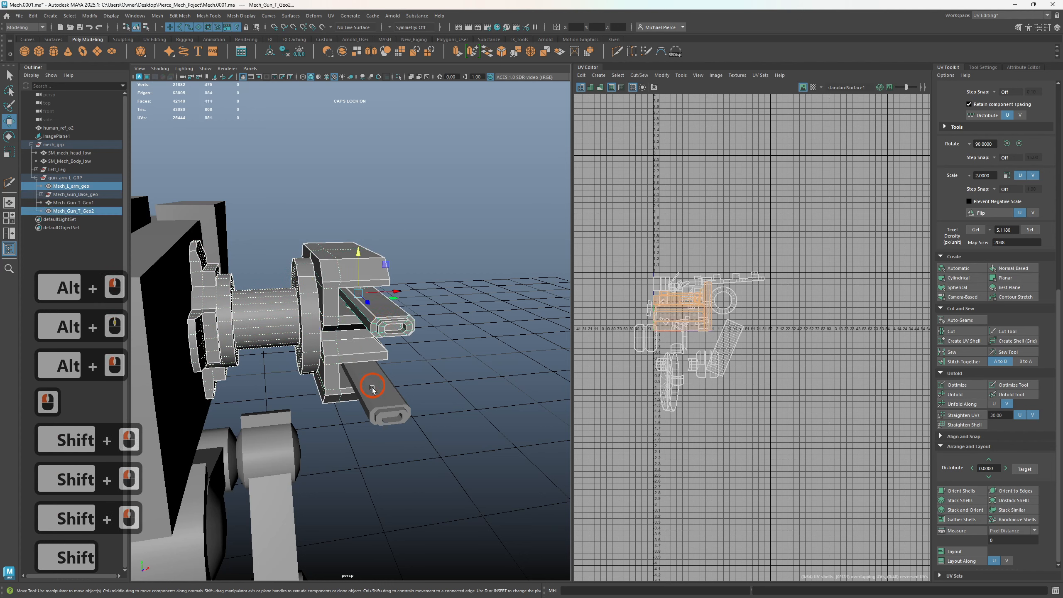
{"action": "left_click", "coordinate": [371, 389], "text": "shift"}
- Select all UV shells of the arm and gun parts and apply a texel density of 5.118 at map size 2048
{"action": "right_click", "coordinate": [725, 242]}
{"action": "right_click_drag", "start_coordinate": [725, 242], "coordinate": [661, 218]}
{"action": "left_click_drag", "start_coordinate": [660, 219], "coordinate": [843, 415]}
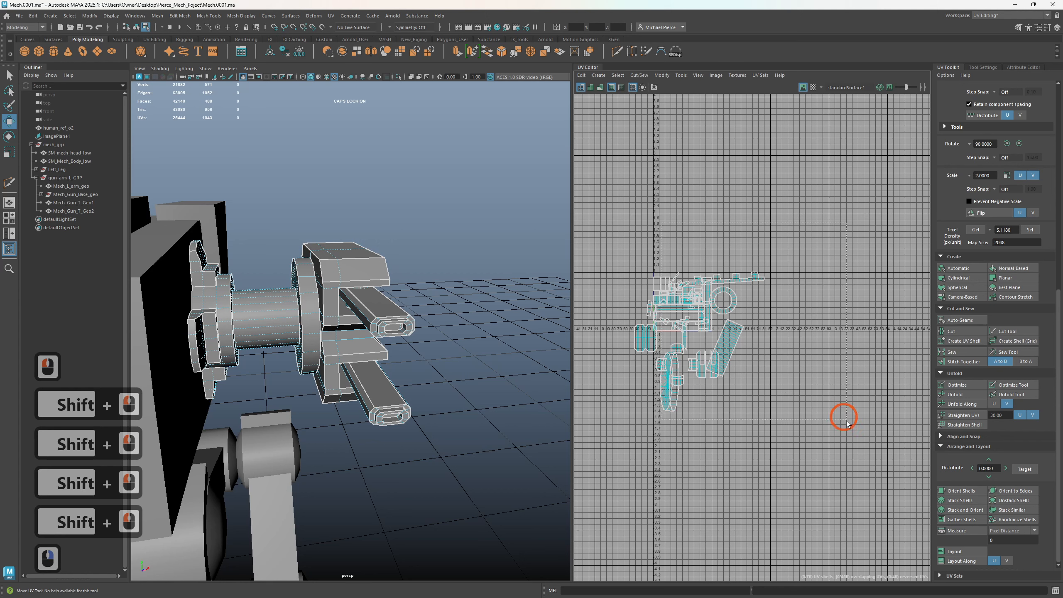
{"action": "left_click_drag", "start_coordinate": [630, 244], "coordinate": [881, 458]}
{"action": "left_click", "coordinate": [1029, 230]}
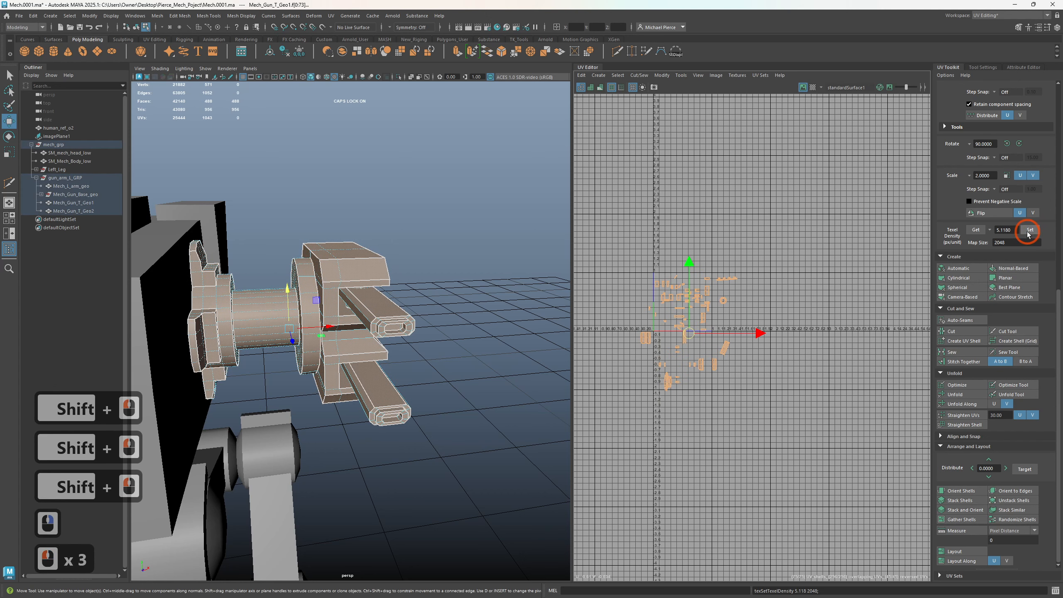
- Lay out all the selected arm and gun shells inside the UV tile and clear the selection
{"action": "key", "text": "ctrl+i"}
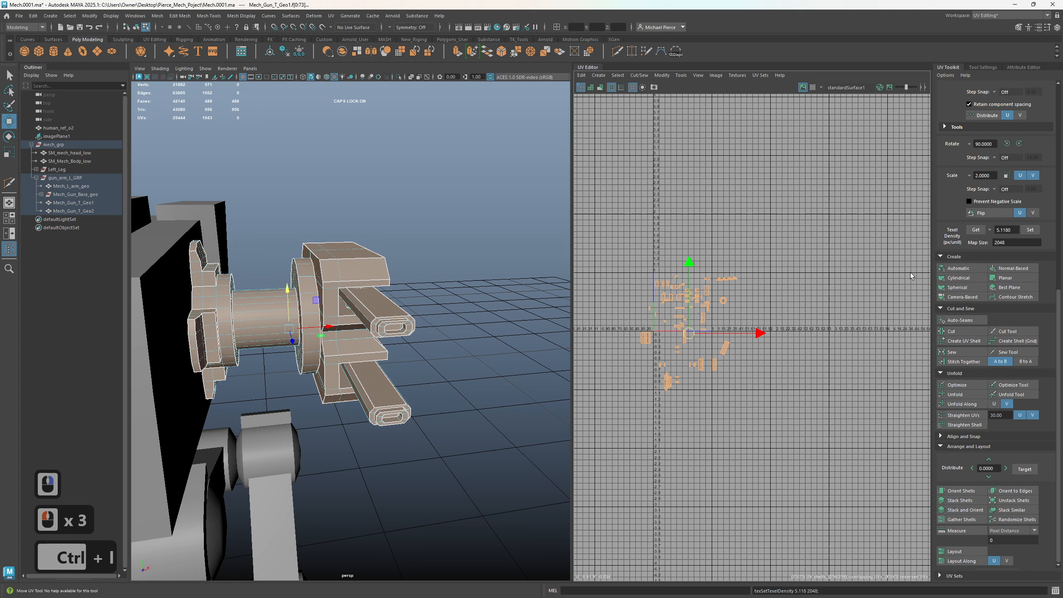
{"action": "middle_click_drag", "start_coordinate": [680, 415], "coordinate": [636, 411], "text": "alt"}
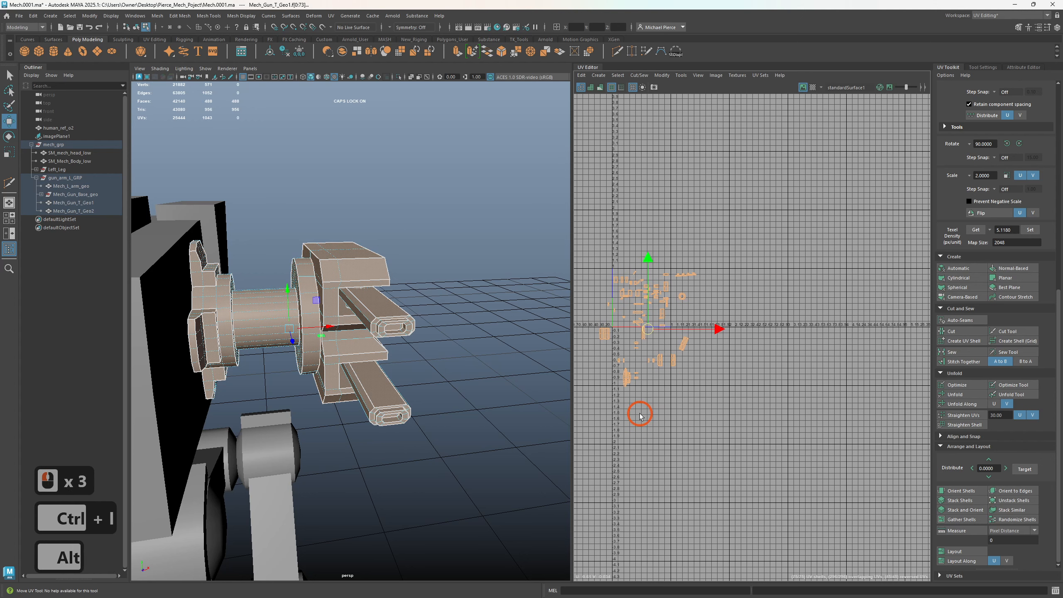
{"action": "key", "text": "ctrl+i"}
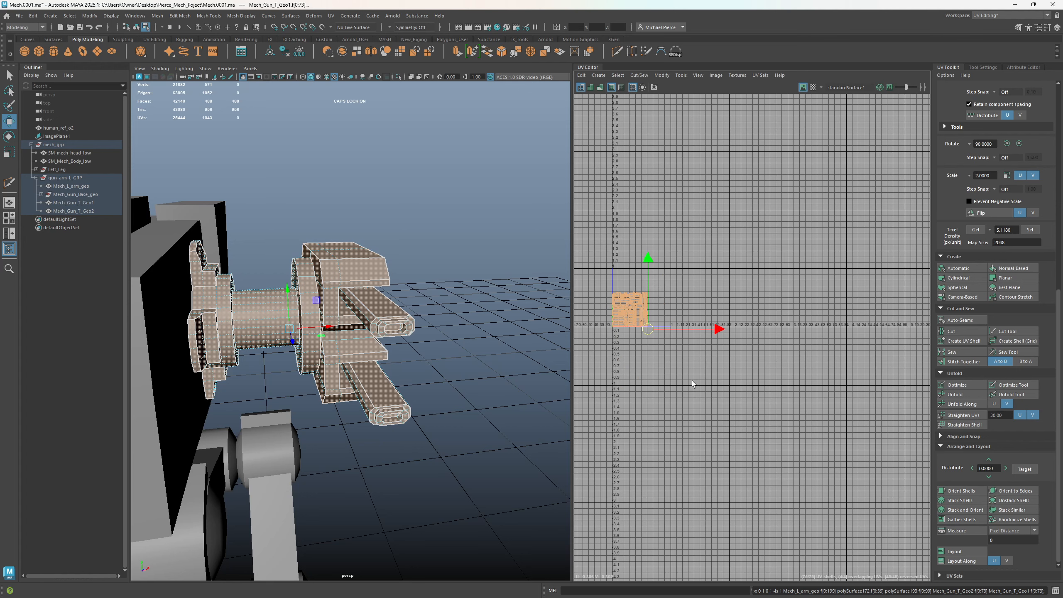
{"action": "scroll", "coordinate": [704, 240], "scroll_direction": "up", "scroll_amount": 2}
{"action": "middle_click_drag", "start_coordinate": [704, 240], "coordinate": [842, 202], "text": "alt"}
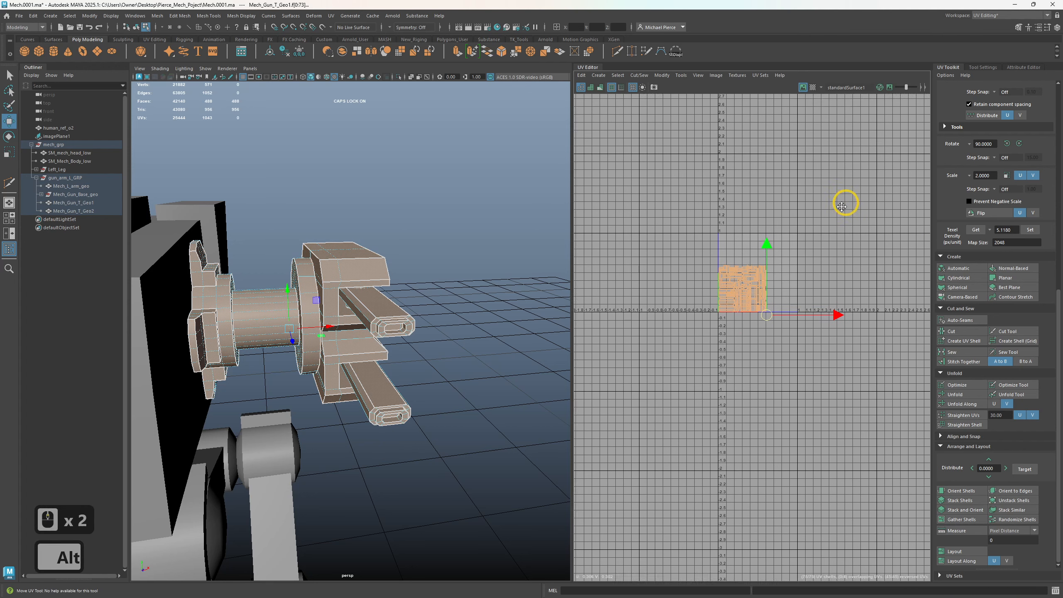
{"action": "scroll", "coordinate": [743, 253], "scroll_direction": "up", "scroll_amount": 2}
{"action": "scroll", "coordinate": [744, 253], "scroll_direction": "up", "scroll_amount": 1}
{"action": "left_click", "coordinate": [645, 263]}
{"action": "scroll", "coordinate": [674, 293], "scroll_direction": "up", "scroll_amount": 3}
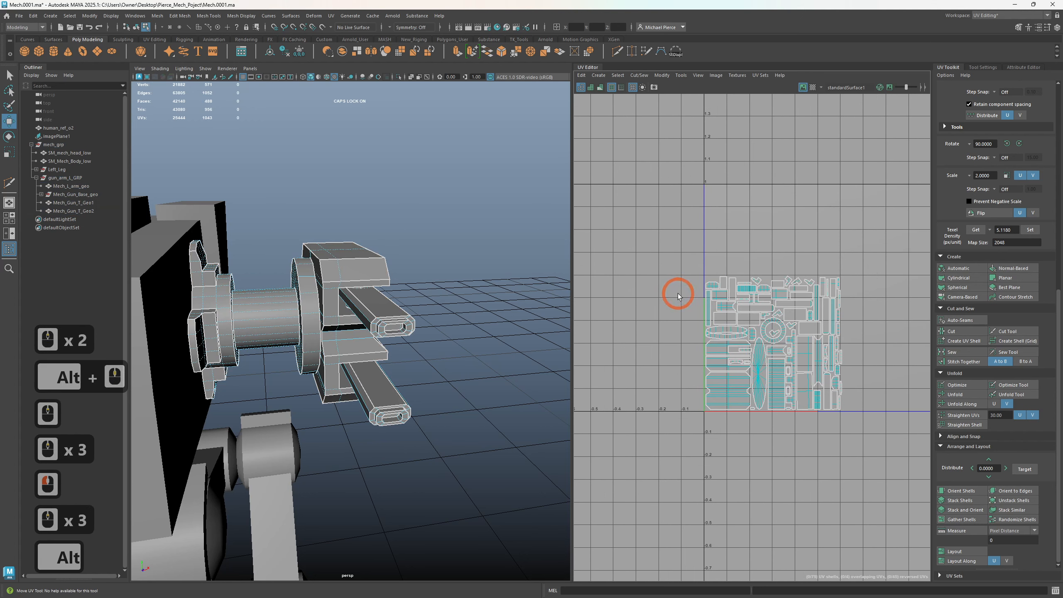
- Select all the laid-out shells again and apply a texel density of 5.12 to them
{"action": "middle_click_drag", "start_coordinate": [673, 293], "coordinate": [605, 250], "text": "alt"}
{"action": "left_click_drag", "start_coordinate": [605, 250], "coordinate": [821, 451]}
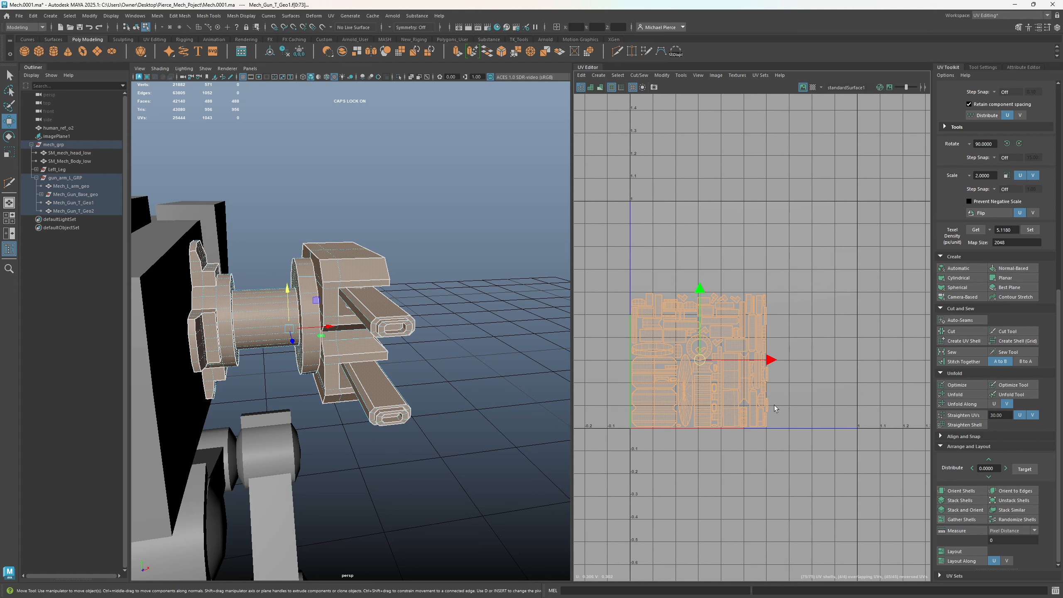
{"action": "key", "text": "Return"}
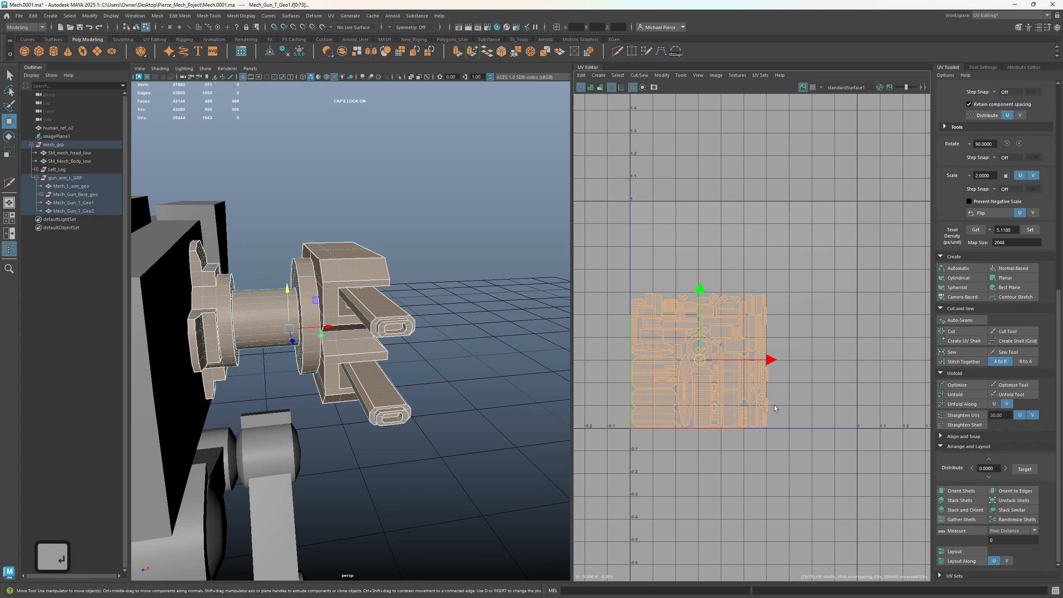
{"action": "left_click", "coordinate": [1011, 231]}
{"action": "left_click", "coordinate": [1003, 229]}
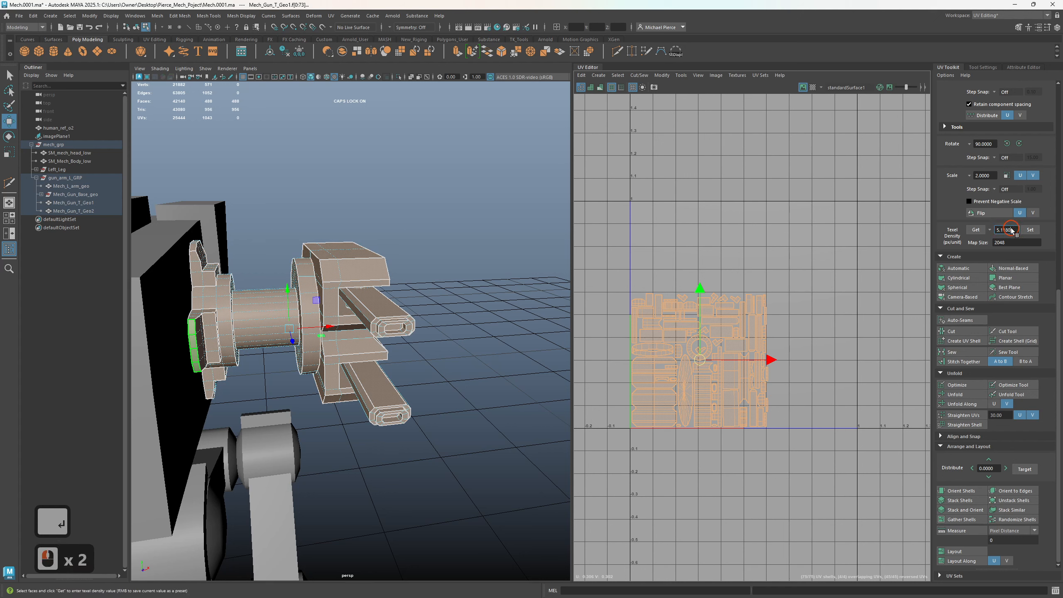
{"action": "left_click", "coordinate": [1012, 233]}
{"action": "left_click_drag", "start_coordinate": [1016, 232], "coordinate": [980, 219]}
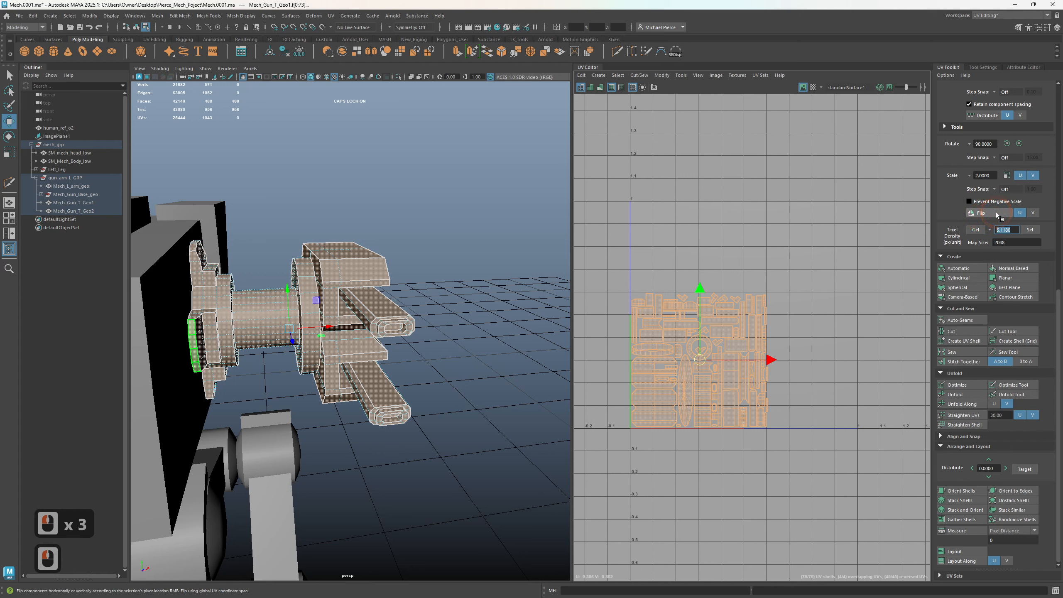
{"action": "type", "text": "5.12"}
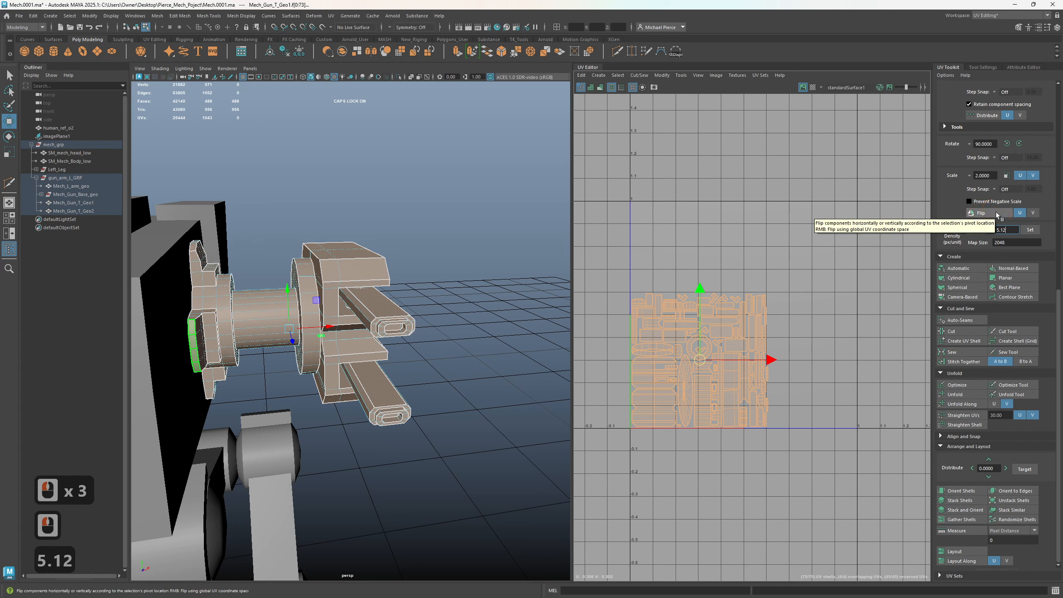
{"action": "key", "text": "Return"}
{"action": "left_click", "coordinate": [1024, 231]}
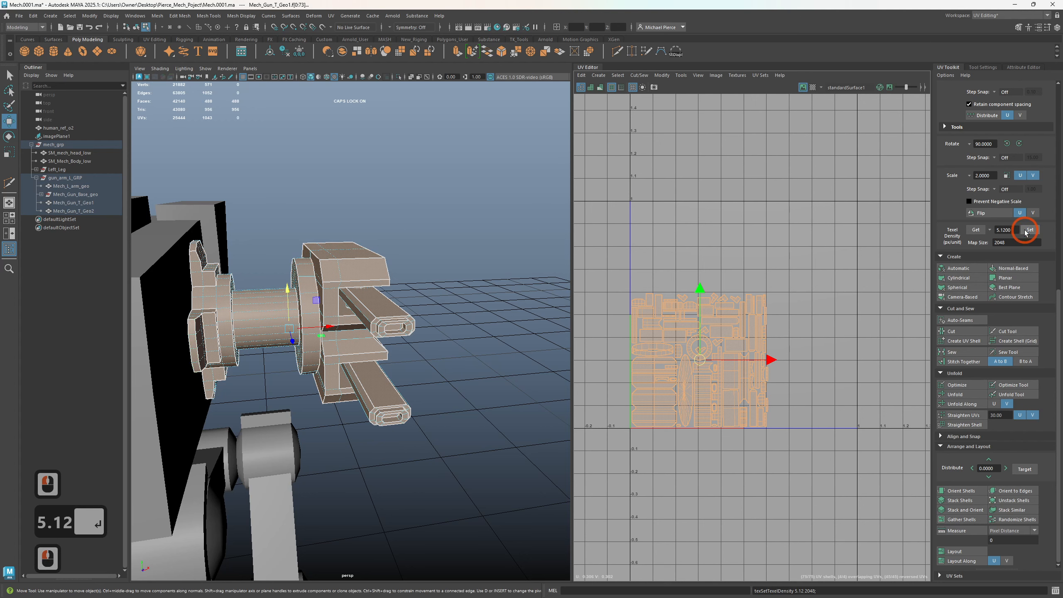
- Try to move the whole shell layout toward the centre of the UV tile with grid snapping, and undo it
{"action": "scroll", "coordinate": [731, 250], "scroll_direction": "down", "scroll_amount": 1}
{"action": "middle_click_drag", "start_coordinate": [679, 310], "coordinate": [675, 316], "text": "alt"}
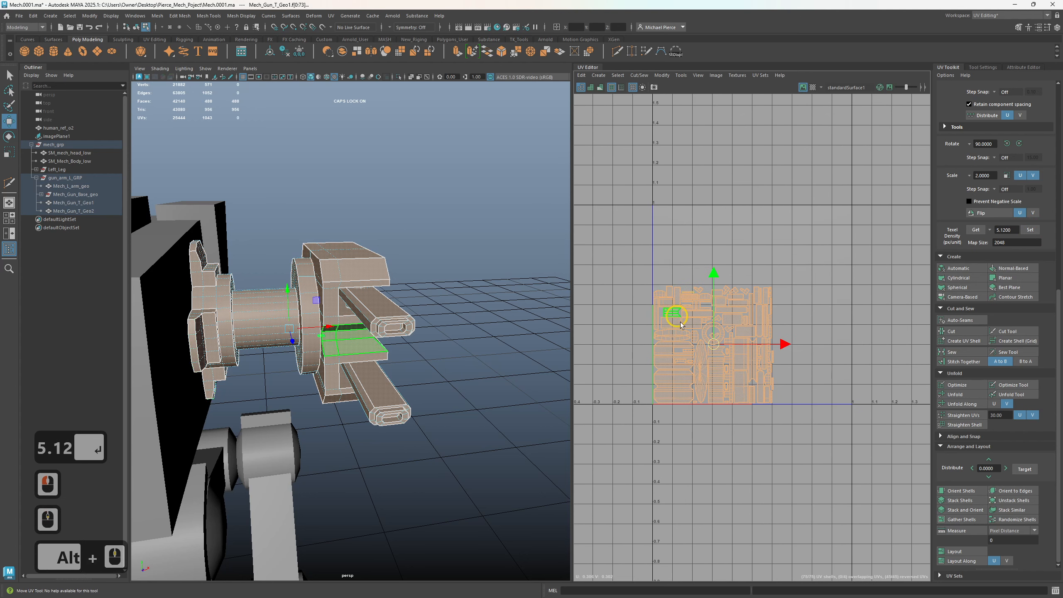
{"action": "key", "text": "x"}
{"action": "middle_click", "coordinate": [727, 338]}
{"action": "left_click_drag", "start_coordinate": [713, 343], "coordinate": [741, 304]}
{"action": "left_click", "coordinate": [728, 321]}
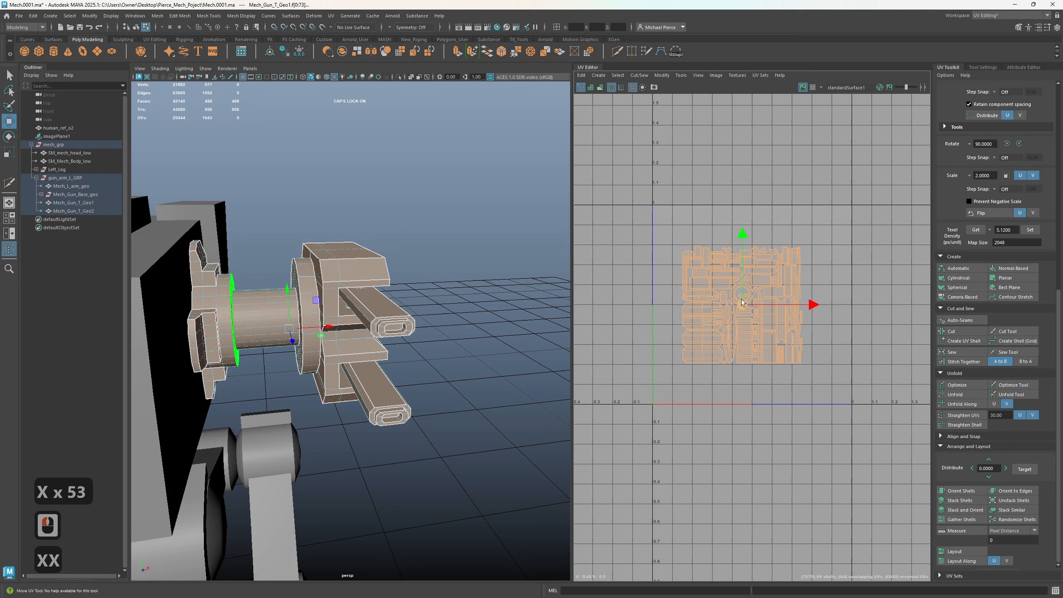
{"action": "key", "text": "ctrl+z"}
{"action": "key", "text": "ctrl+z"}
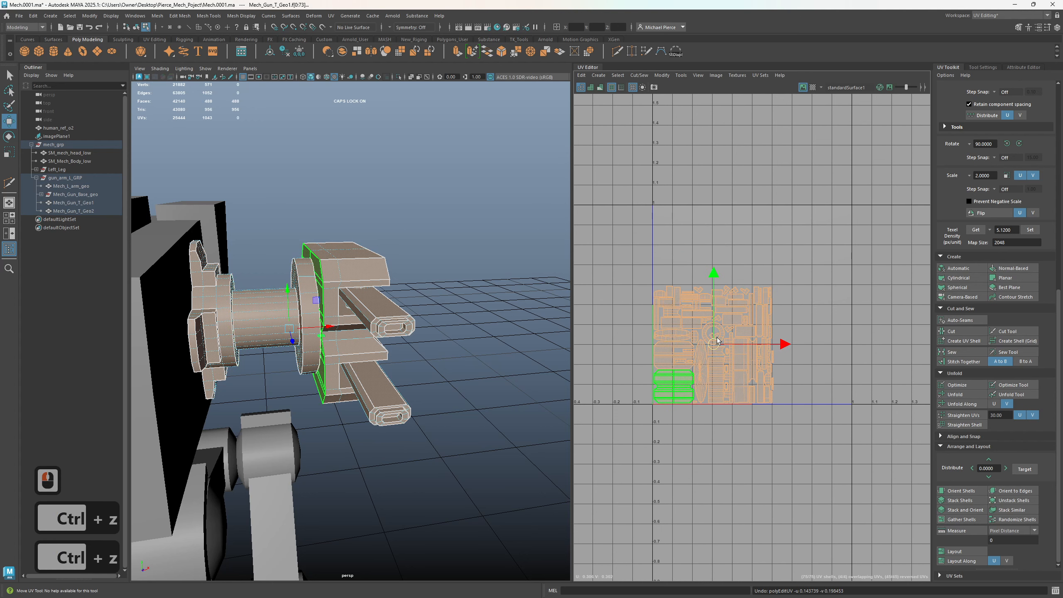
- Set the texel density map size to 1024 and apply the 5.12 density to all the selected shells
{"action": "left_click", "coordinate": [1012, 242]}
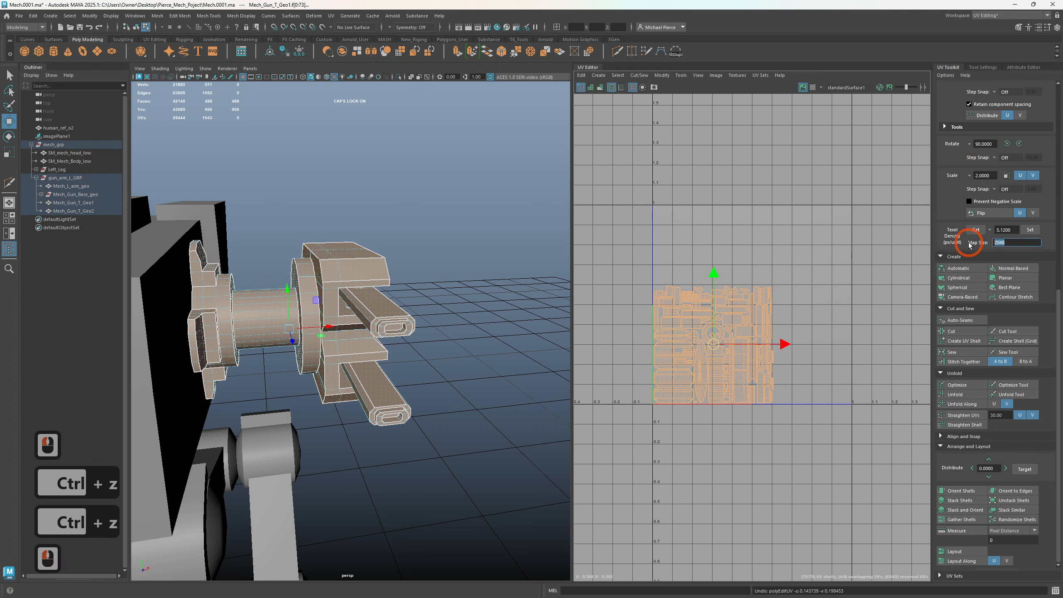
{"action": "type", "text": "10"}
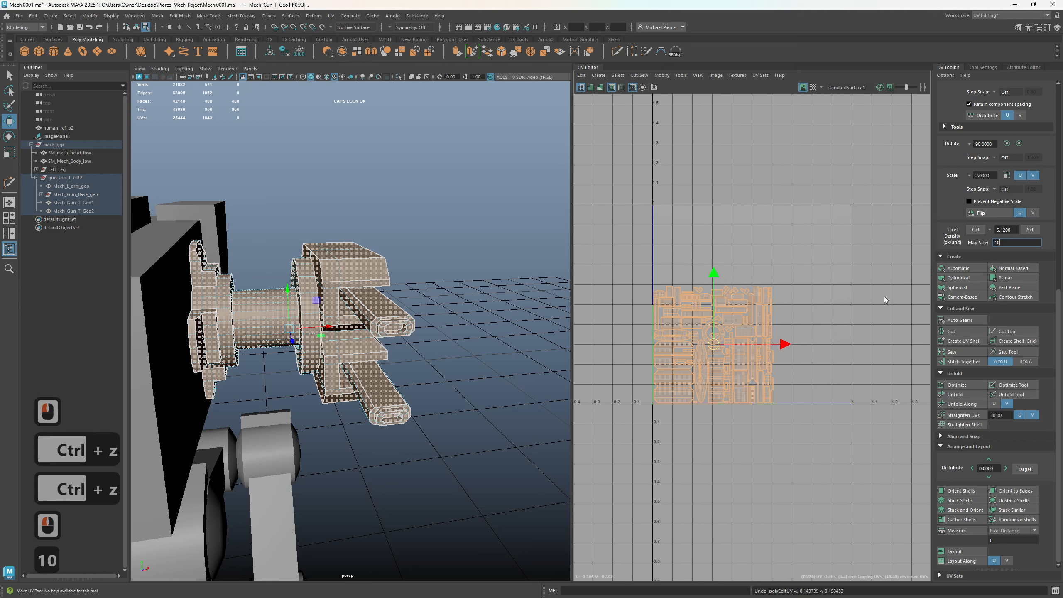
{"action": "type", "text": "24"}
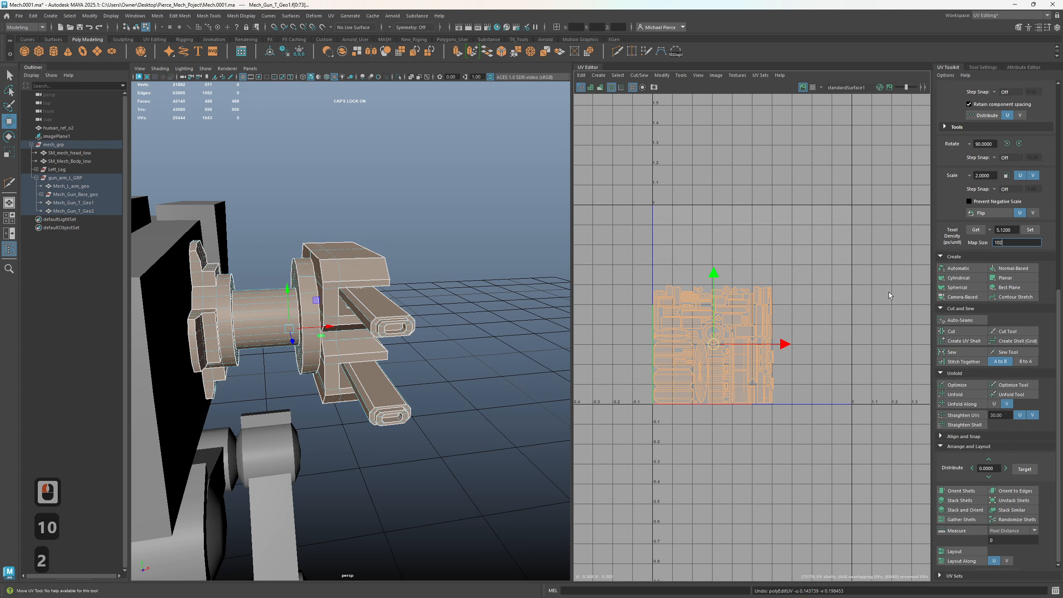
{"action": "left_click", "coordinate": [1030, 230]}
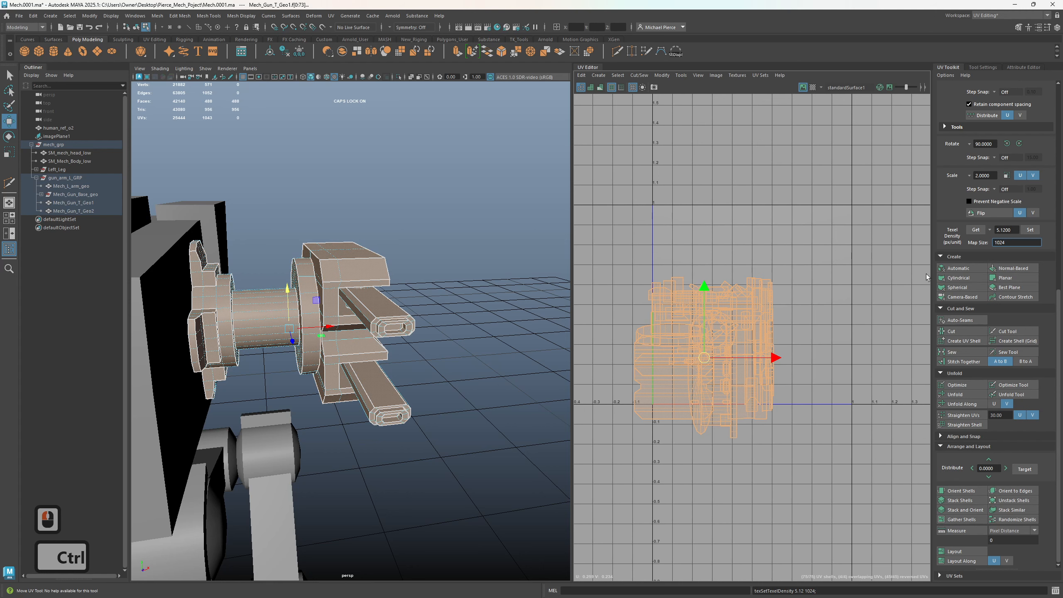
- Lay out all the arm and gun shells again at their 1024-map texel density
{"action": "key", "text": "ctrl+i"}
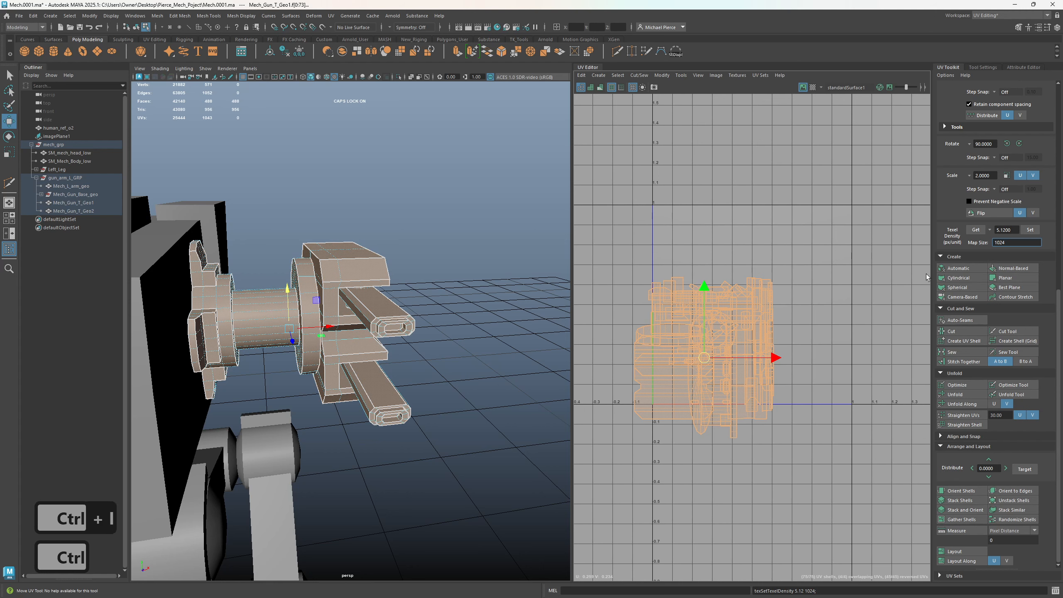
{"action": "key", "text": "ctrl+i"}
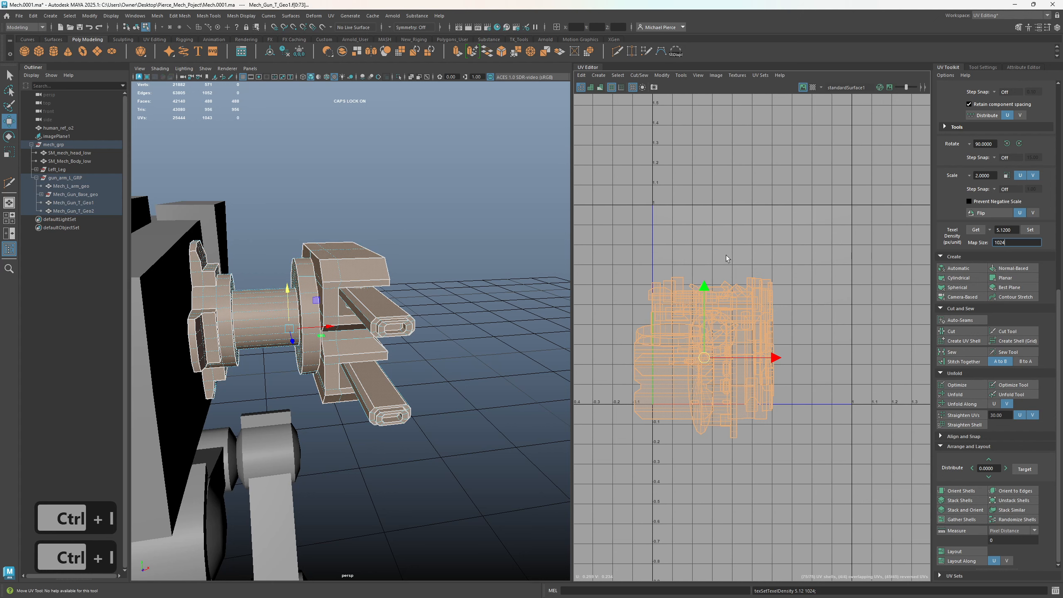
{"action": "scroll", "coordinate": [737, 217], "scroll_direction": "down", "scroll_amount": 2}
{"action": "scroll", "coordinate": [717, 239], "scroll_direction": "up", "scroll_amount": 1}
{"action": "key", "text": "ctrl+i"}
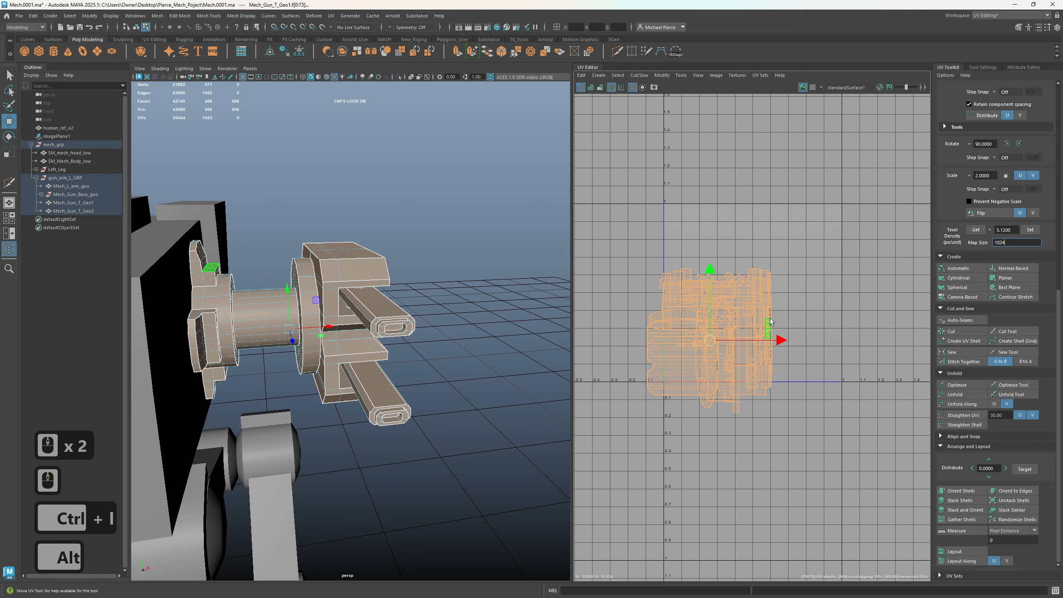
{"action": "scroll", "coordinate": [711, 285], "scroll_direction": "down", "scroll_amount": 1}
{"action": "left_click", "coordinate": [800, 398]}
{"action": "key", "text": "ctrl+i"}
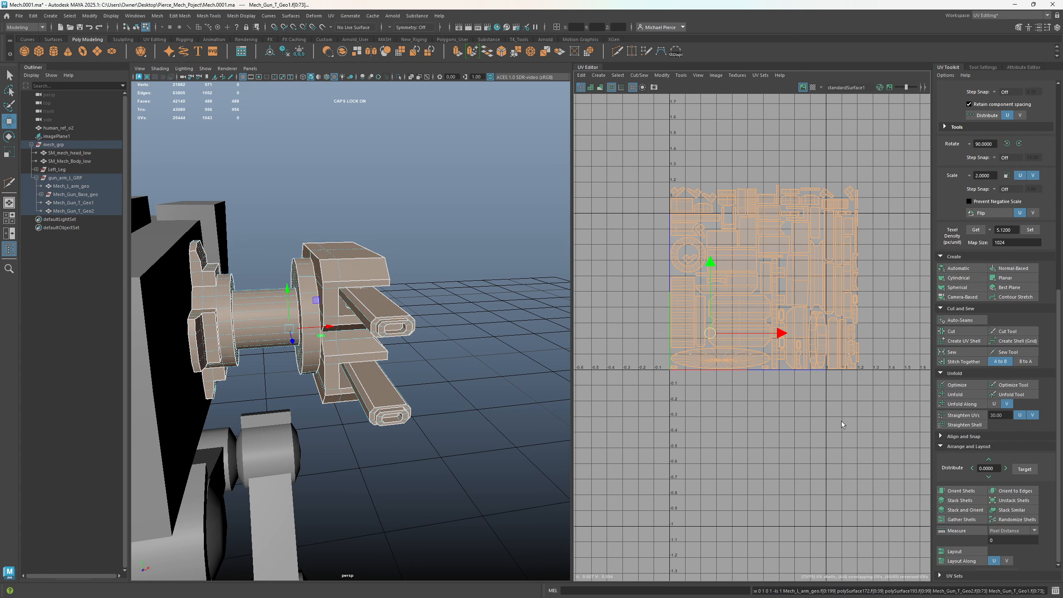
- Select all the arm and gun UV shells and unfold them, including the squashed circular shell
{"action": "scroll", "coordinate": [818, 287], "scroll_direction": "up", "scroll_amount": 3}
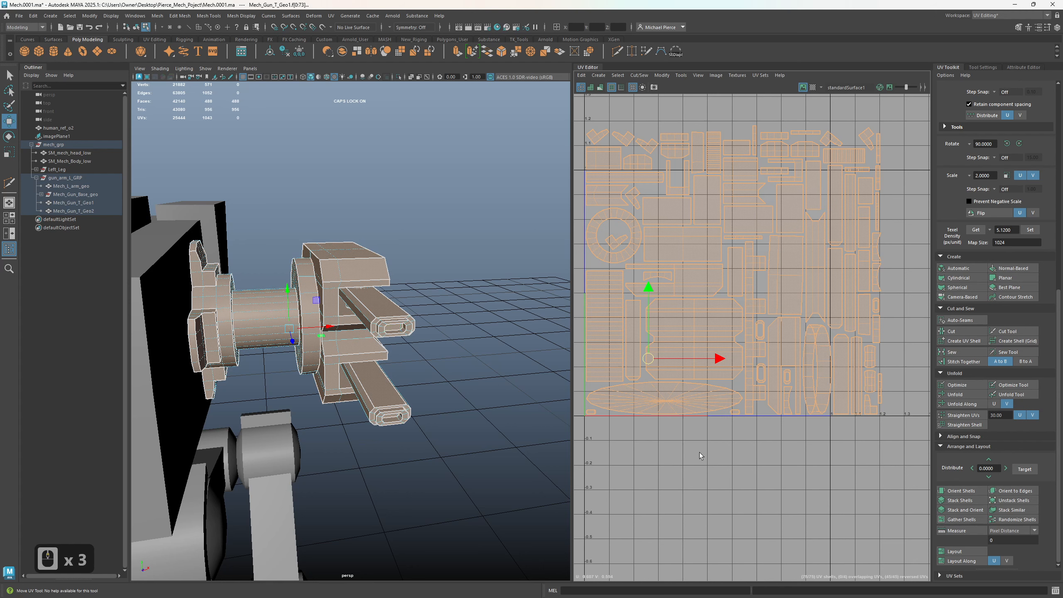
{"action": "double_click", "coordinate": [657, 410]}
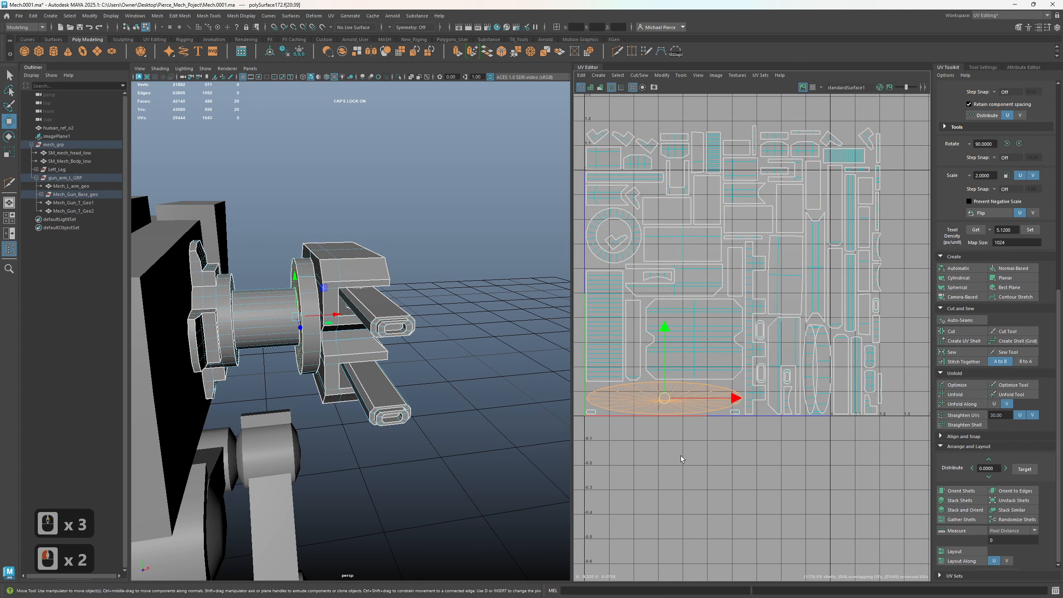
{"action": "scroll", "coordinate": [680, 398], "scroll_direction": "down", "scroll_amount": 3}
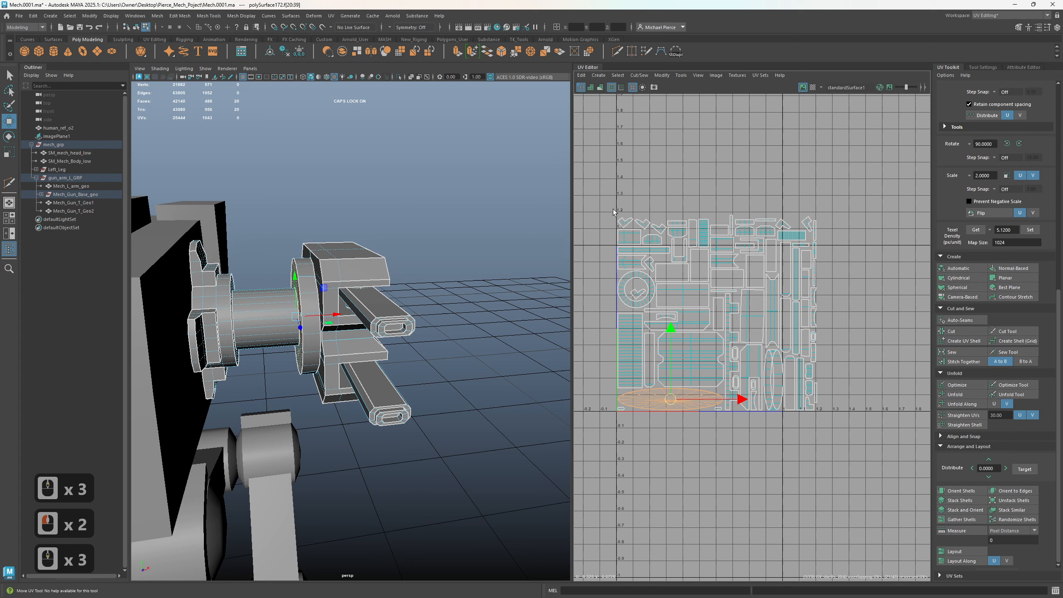
{"action": "left_click_drag", "start_coordinate": [602, 196], "coordinate": [873, 472]}
{"action": "scroll", "coordinate": [941, 518], "scroll_direction": "down", "scroll_amount": 4}
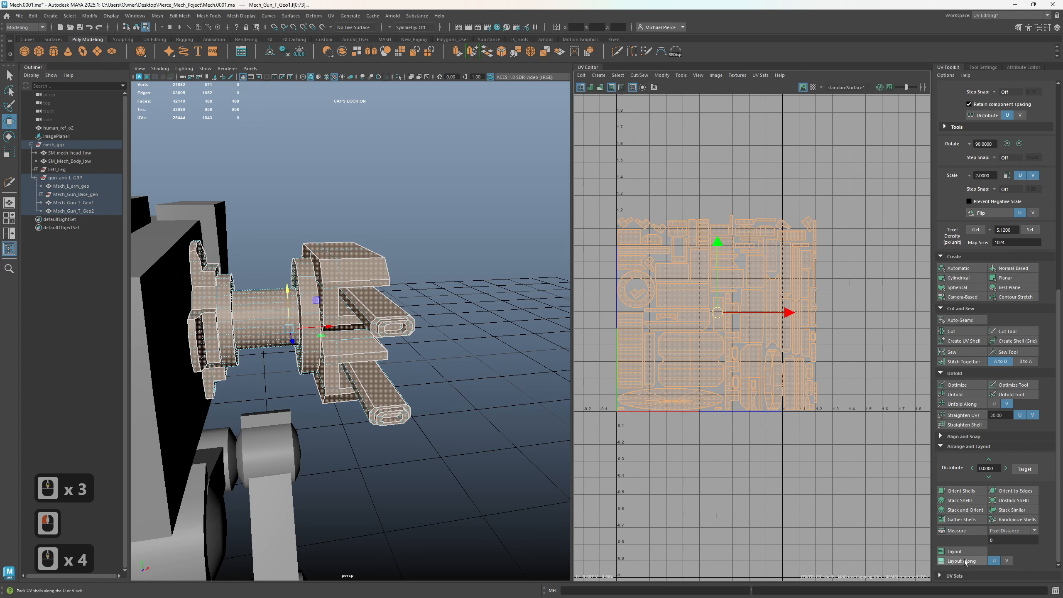
{"action": "left_click", "coordinate": [955, 395]}
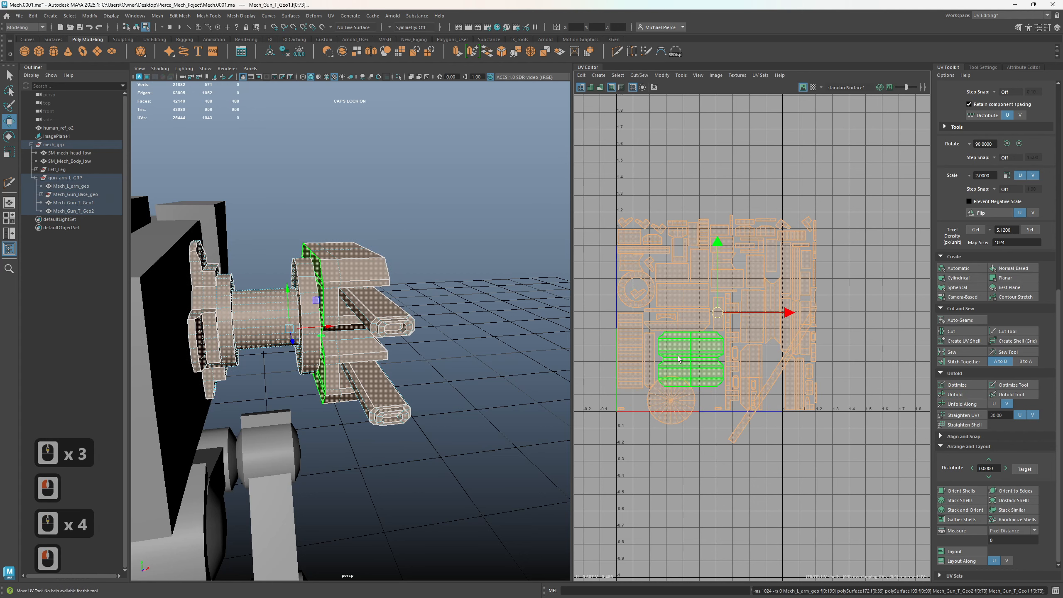
- Reselect all the unfolded arm and gun shells and lay them out in a packed arrangement
{"action": "left_click_drag", "start_coordinate": [603, 190], "coordinate": [913, 494]}
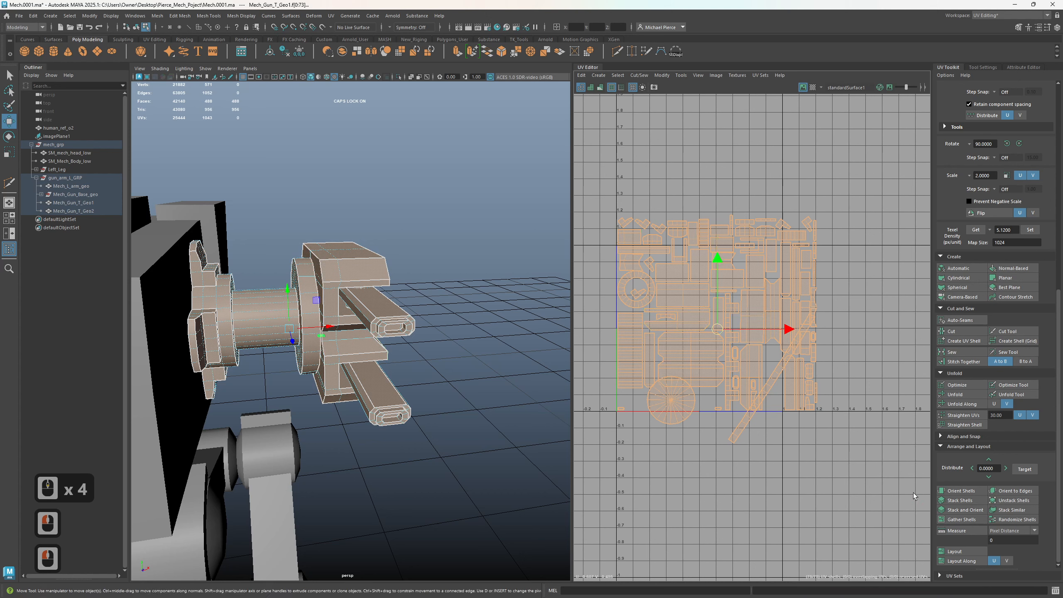
{"action": "key", "text": "ctrl+i"}
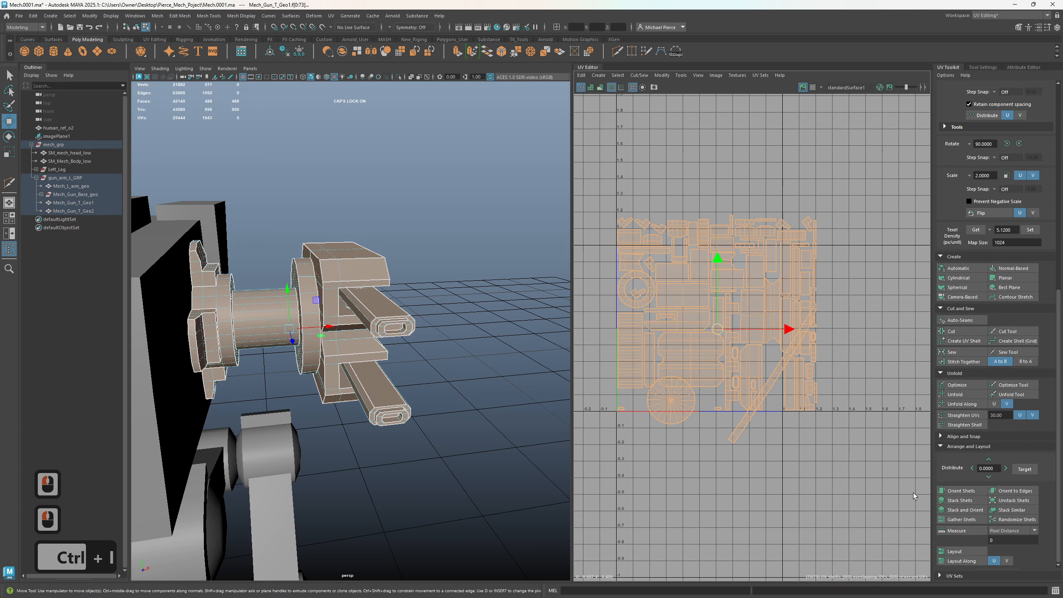
{"action": "left_click", "coordinate": [948, 553]}
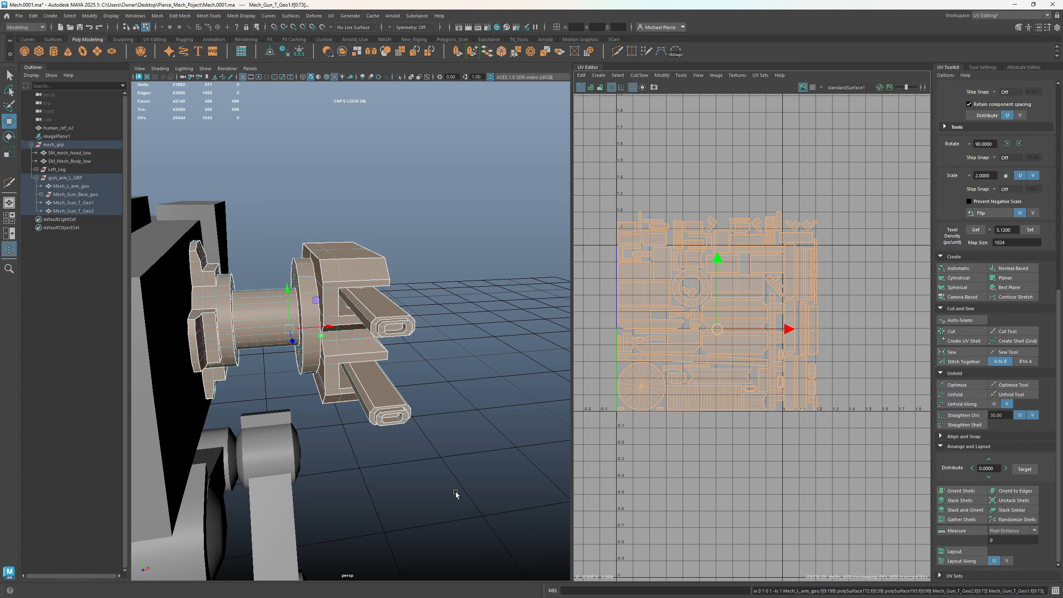
- Move the whole packed shell layout over the centre of the UV tile and scale it down uniformly to fit inside the 0-1 space
{"action": "left_click", "coordinate": [625, 166]}
{"action": "left_click_drag", "start_coordinate": [579, 169], "coordinate": [866, 437]}
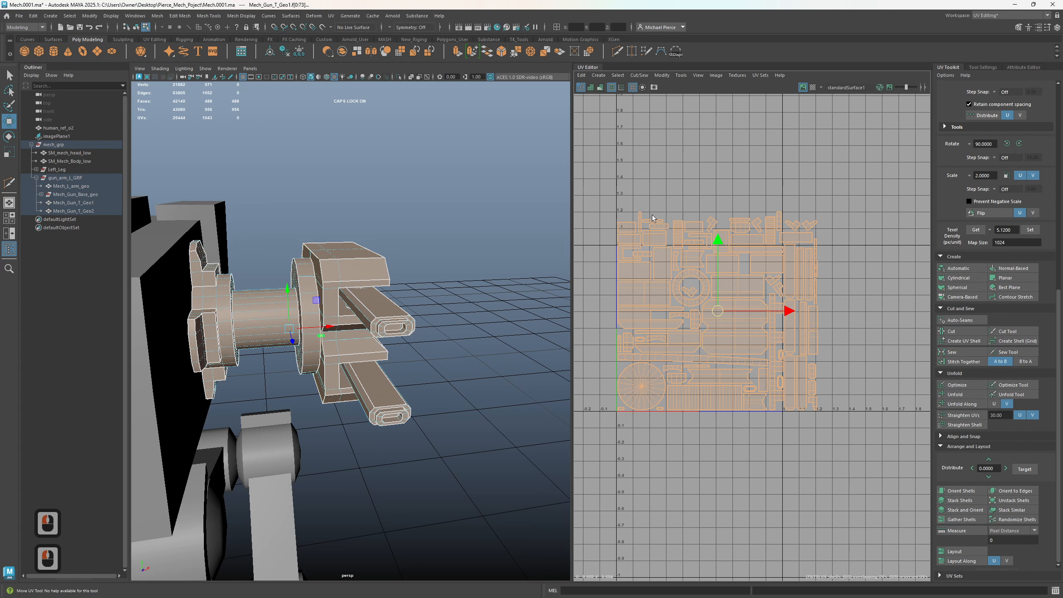
{"action": "key", "text": "r"}
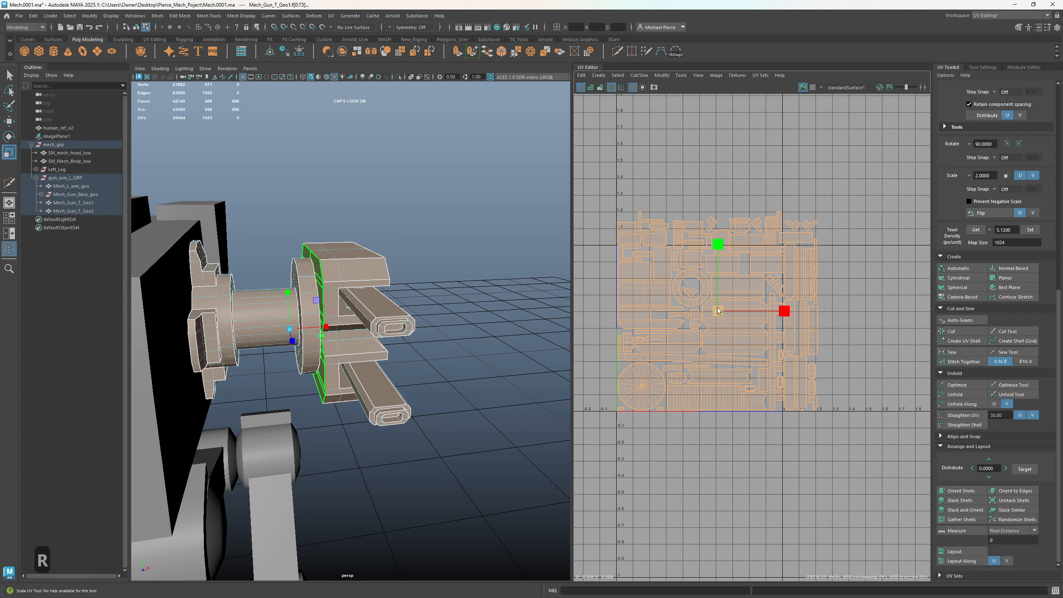
{"action": "key", "text": "w"}
{"action": "left_click_drag", "start_coordinate": [718, 310], "coordinate": [703, 326]}
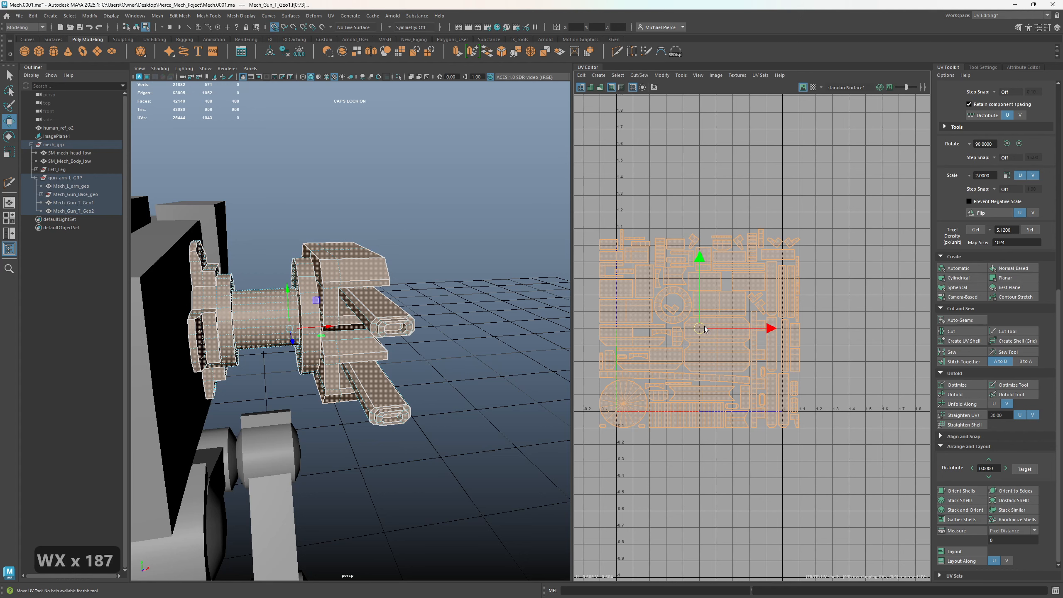
{"action": "key", "text": "r"}
{"action": "left_click_drag", "start_coordinate": [700, 329], "coordinate": [690, 331]}
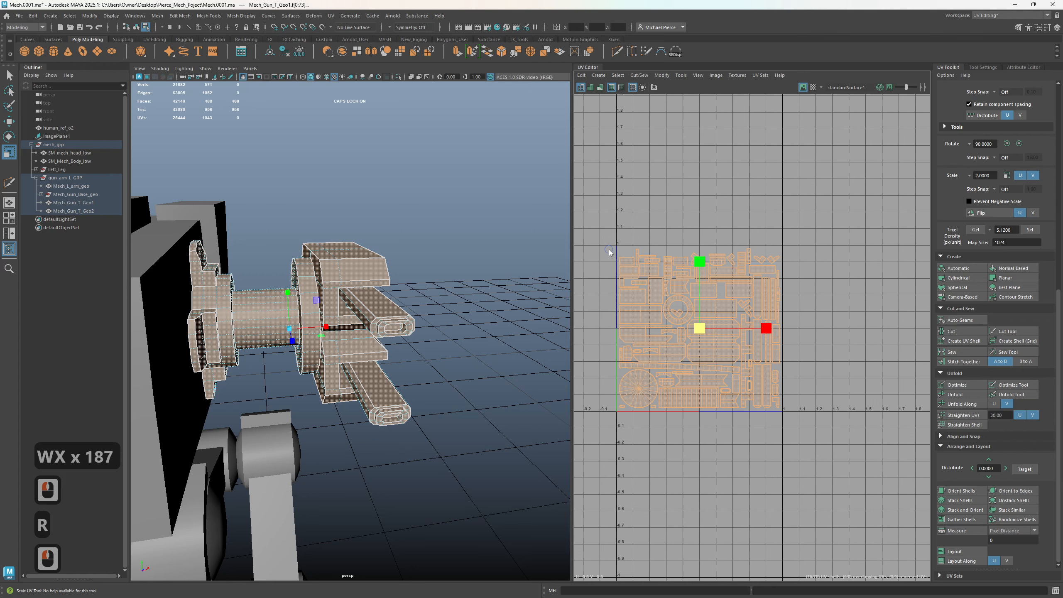
- Clear the UV shell selection and switch the workspace from UV Editing to General
{"action": "right_click_drag", "start_coordinate": [608, 251], "coordinate": [581, 238]}
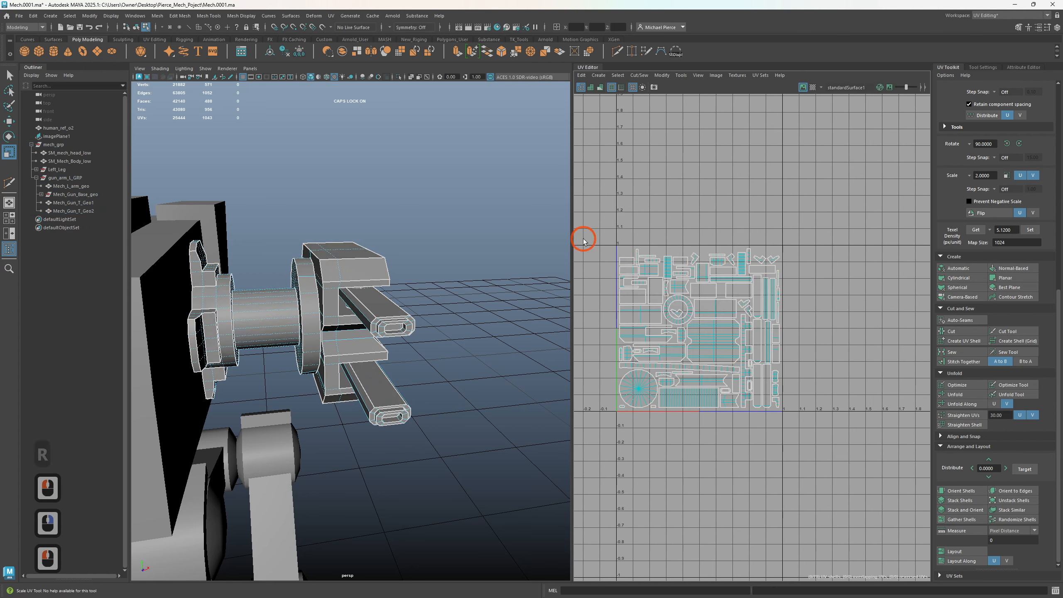
{"action": "left_click", "coordinate": [453, 315]}
{"action": "left_click_drag", "start_coordinate": [453, 315], "coordinate": [404, 303], "text": "alt"}
{"action": "middle_click_drag", "start_coordinate": [435, 331], "coordinate": [463, 366], "text": "alt"}
{"action": "left_click_drag", "start_coordinate": [463, 365], "coordinate": [446, 368], "text": "alt"}
{"action": "middle_click_drag", "start_coordinate": [460, 352], "coordinate": [487, 342], "text": "alt"}
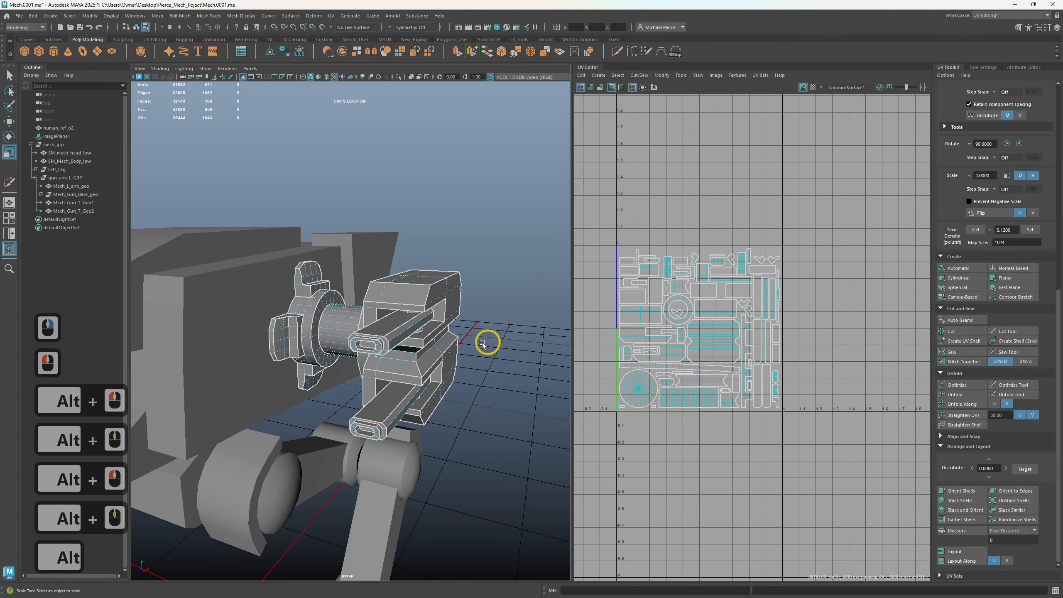
{"action": "scroll", "coordinate": [482, 343], "scroll_direction": "down", "scroll_amount": 5}
{"action": "left_click", "coordinate": [975, 15]}
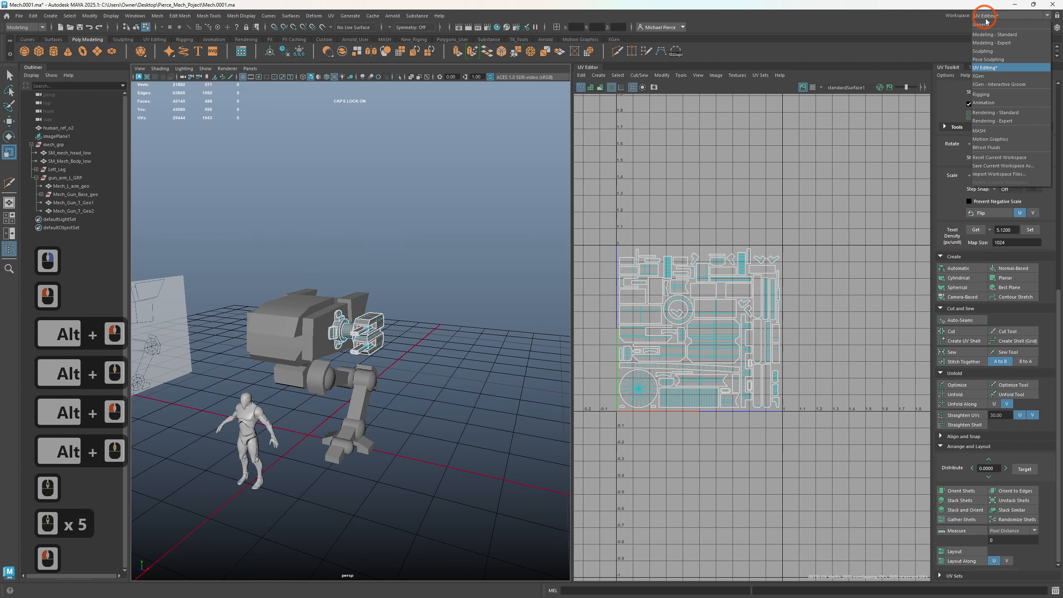
{"action": "left_click", "coordinate": [986, 25]}
{"action": "middle_click_drag", "start_coordinate": [398, 401], "coordinate": [542, 278], "text": "alt"}
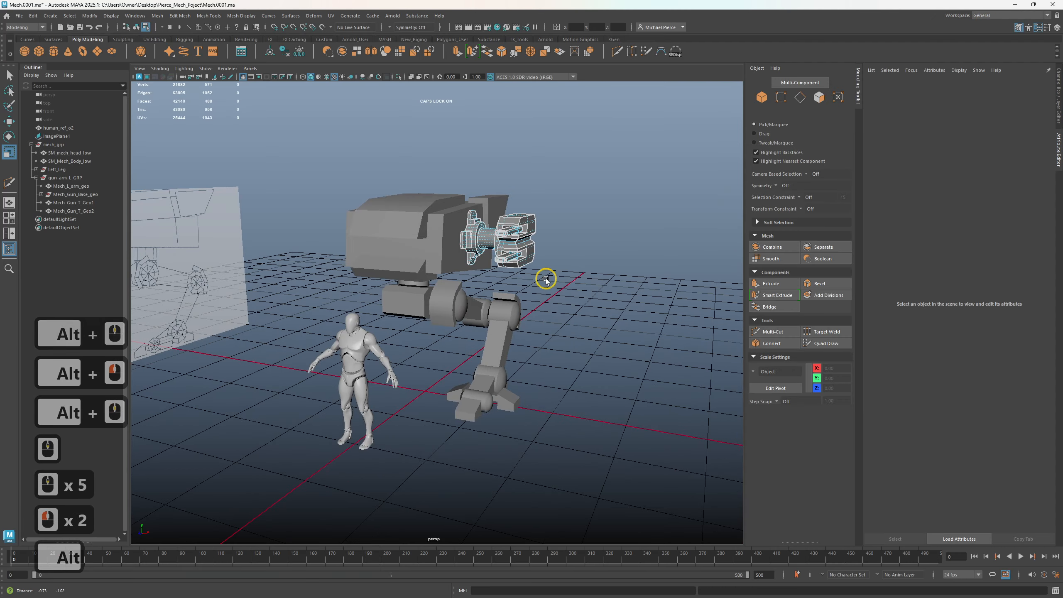
{"action": "scroll", "coordinate": [553, 268], "scroll_direction": "up", "scroll_amount": 3, "text": "alt"}
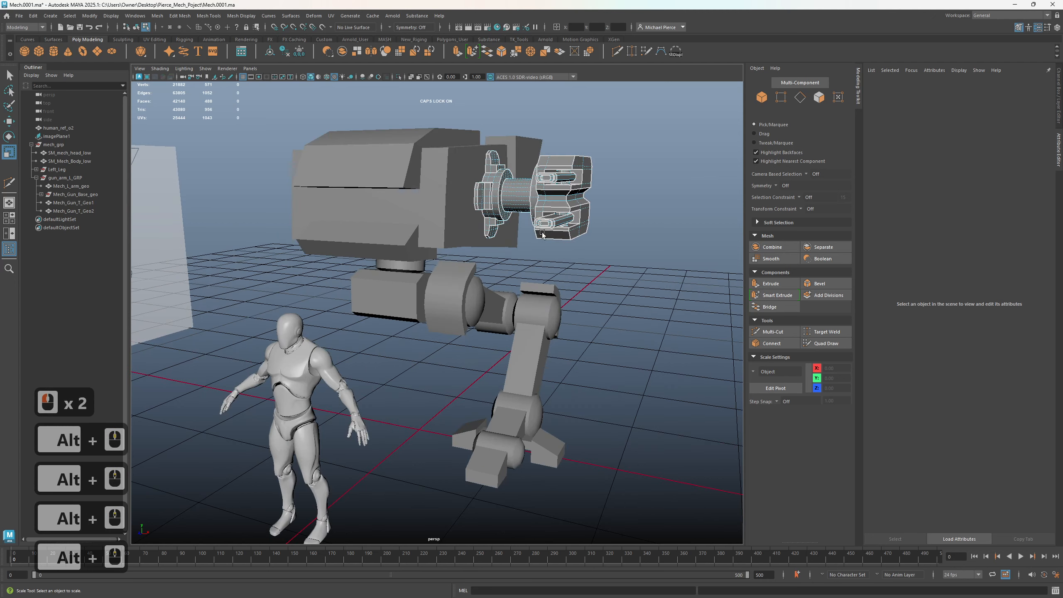
- Expand the Mech_Gun_Base_geo group in the Outliner and copy its name
{"action": "left_click_drag", "start_coordinate": [489, 209], "coordinate": [559, 253], "text": "alt"}
{"action": "middle_click_drag", "start_coordinate": [556, 256], "coordinate": [478, 329], "text": "alt"}
{"action": "right_click_drag", "start_coordinate": [426, 218], "coordinate": [468, 156]}
{"action": "left_click", "coordinate": [433, 195]}
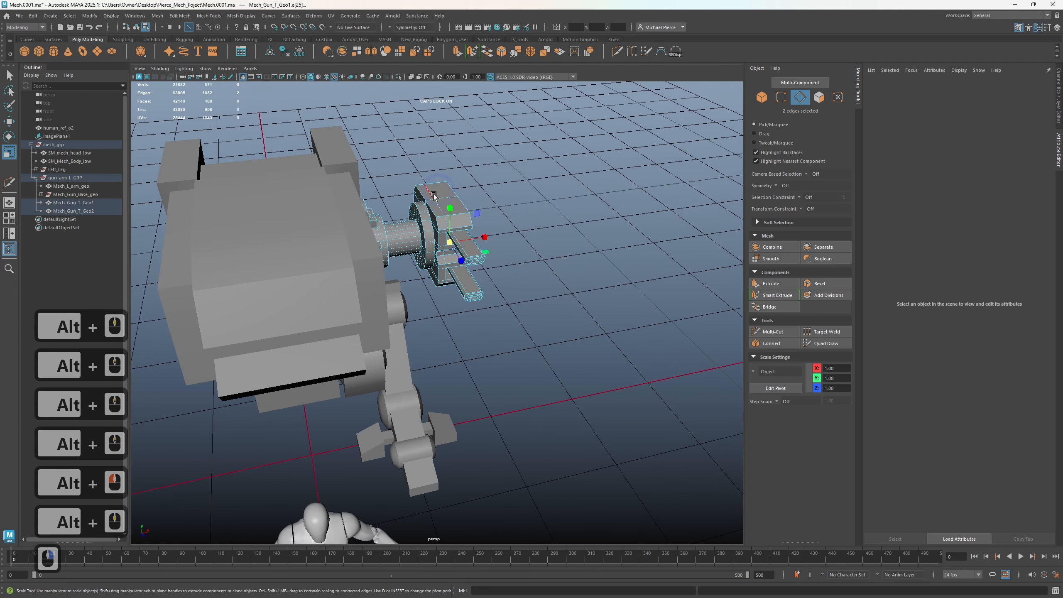
{"action": "key", "text": "q"}
{"action": "left_click", "coordinate": [41, 195]}
{"action": "left_click", "coordinate": [59, 194]}
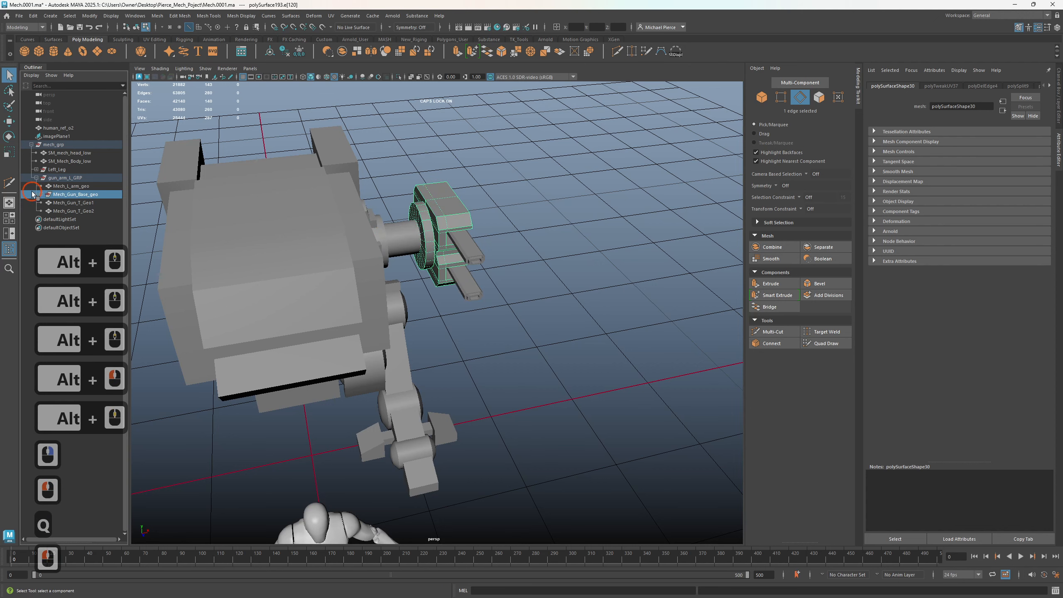
{"action": "left_click", "coordinate": [59, 193]}
{"action": "double_click", "coordinate": [63, 195]}
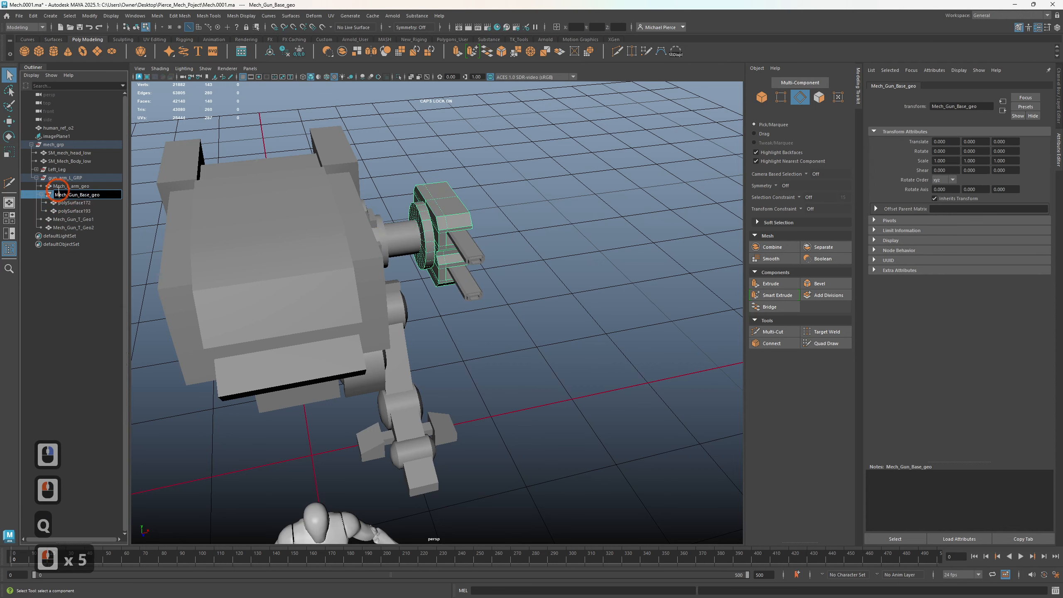
{"action": "key", "text": "ctrl+c"}
{"action": "left_click", "coordinate": [534, 238]}
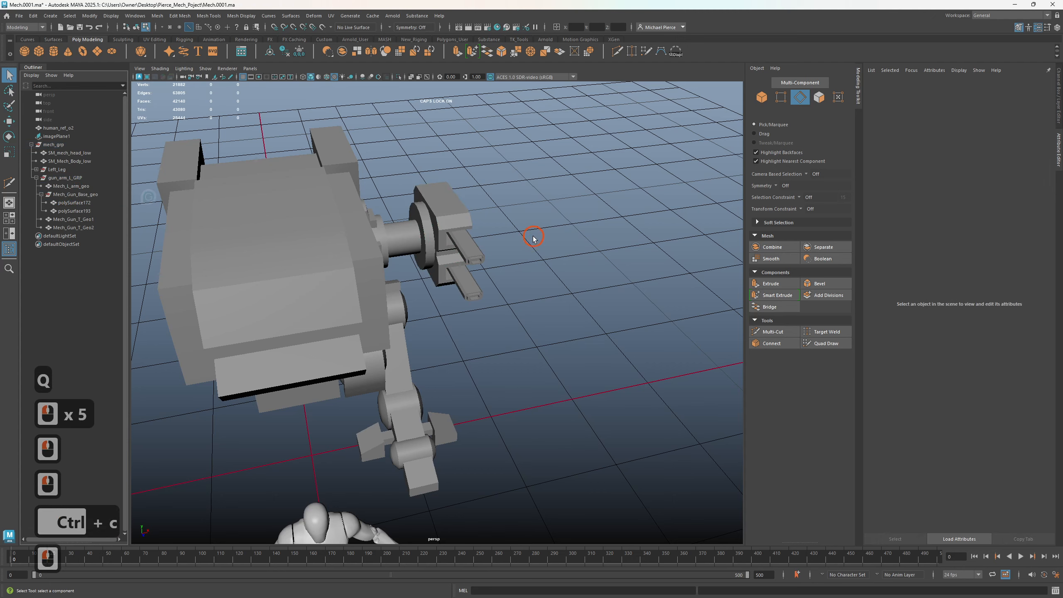
- Combine the two gun base meshes inside the Mech_Gun_Base_geo group into one object and delete its history
{"action": "mouse_move", "coordinate": [533, 238]}
{"action": "left_mouse_down", "text": "alt"}
{"action": "mouse_move", "coordinate": [486, 249]}
{"action": "mouse_move", "coordinate": [520, 247]}
{"action": "left_mouse_up", "text": "alt"}
{"action": "left_click", "coordinate": [492, 245]}
{"action": "right_click_drag", "start_coordinate": [477, 201], "coordinate": [513, 180]}
{"action": "left_click", "coordinate": [484, 199]}
{"action": "left_click", "coordinate": [450, 209], "text": "shift"}
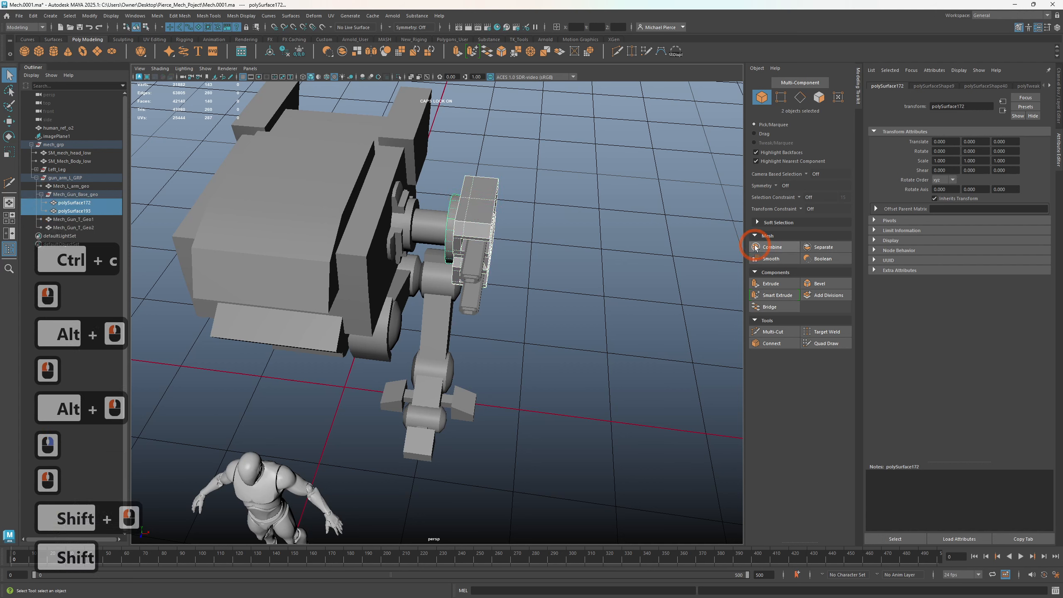
{"action": "left_click", "coordinate": [774, 246]}
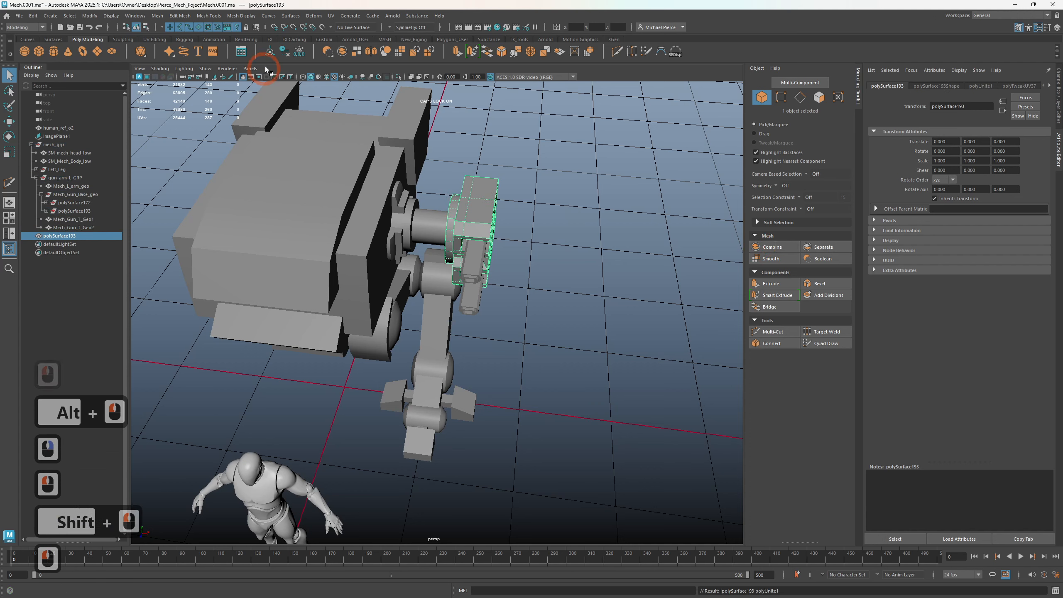
- Rename the combined gun base mesh as Mech_Gun_Base_geo
{"action": "double_click", "coordinate": [62, 211]}
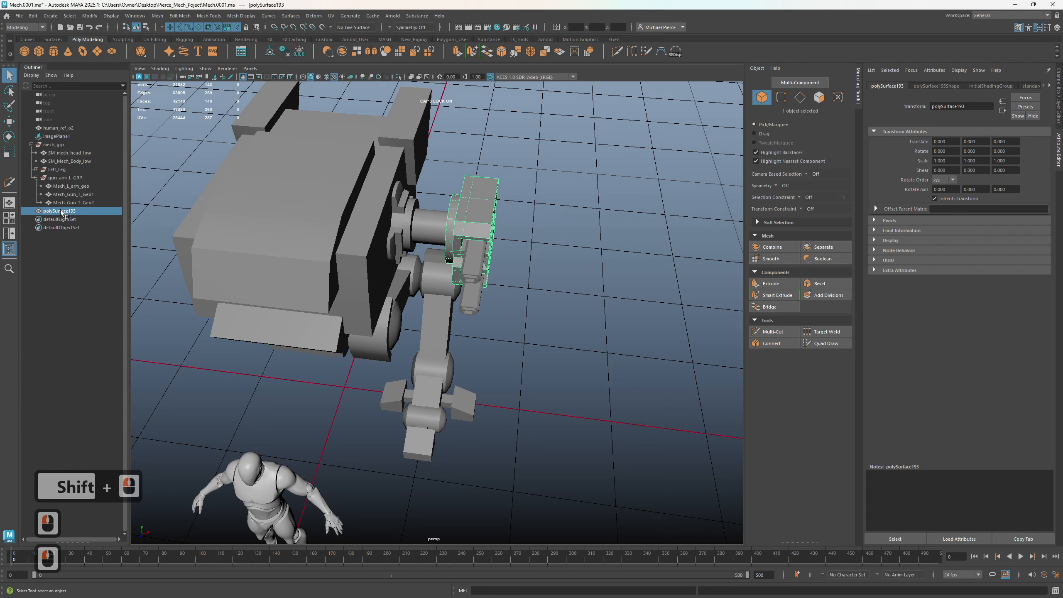
{"action": "key", "text": "ctrl+v"}
{"action": "left_click", "coordinate": [71, 234]}
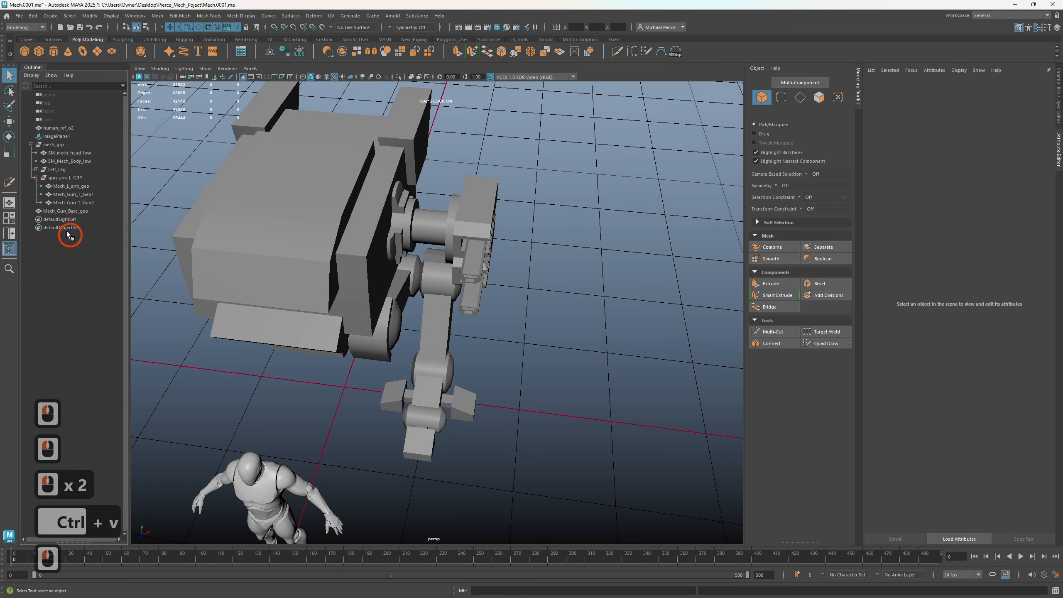
- With the gun base mesh temporarily isolated, snap its pivot to the centre vertex of the round disc where the arm attaches
{"action": "left_click", "coordinate": [60, 211]}
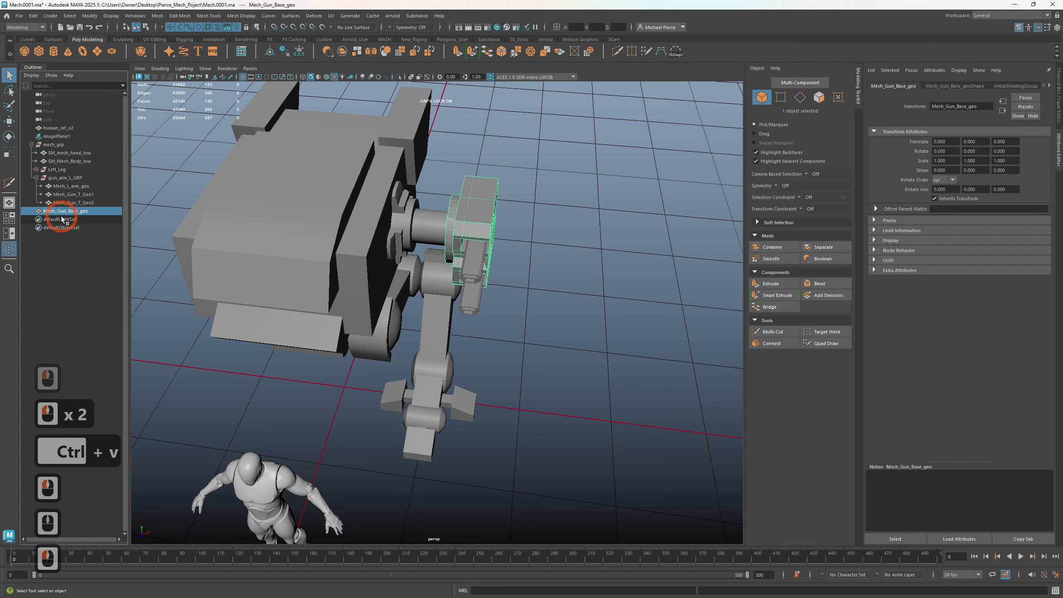
{"action": "key", "text": "w"}
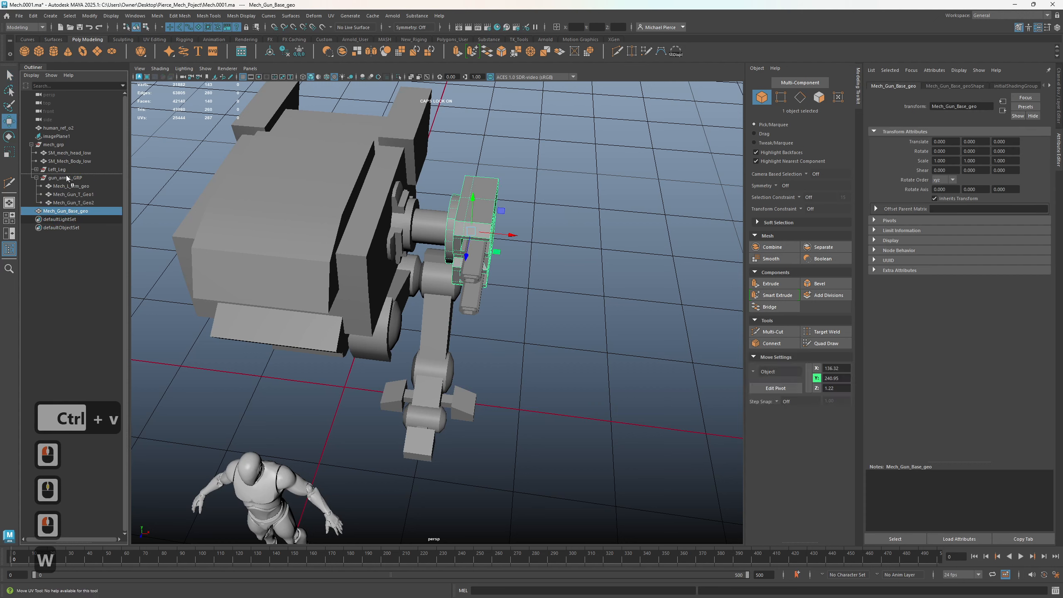
{"action": "key", "text": "ctrl+1"}
{"action": "left_click_drag", "start_coordinate": [353, 154], "coordinate": [474, 233], "text": "alt"}
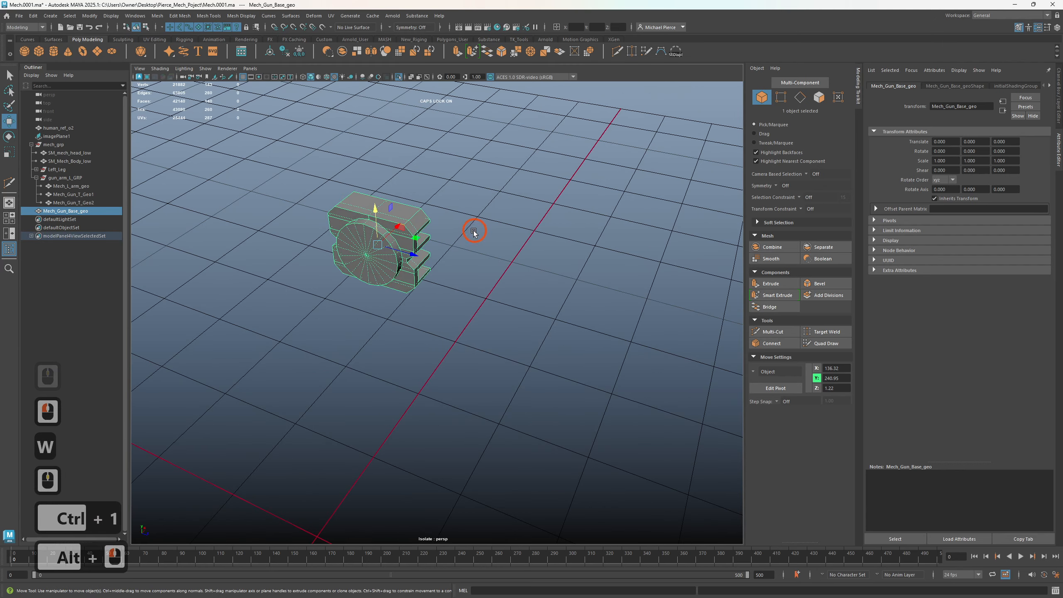
{"action": "key", "text": "w"}
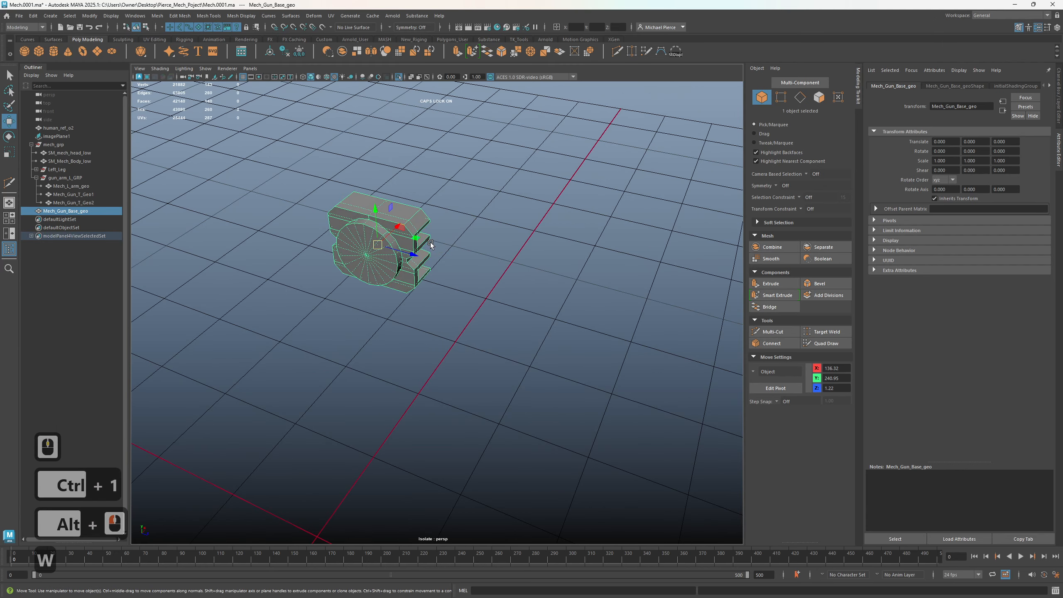
{"action": "key", "text": "d"}
{"action": "key", "text": "v"}
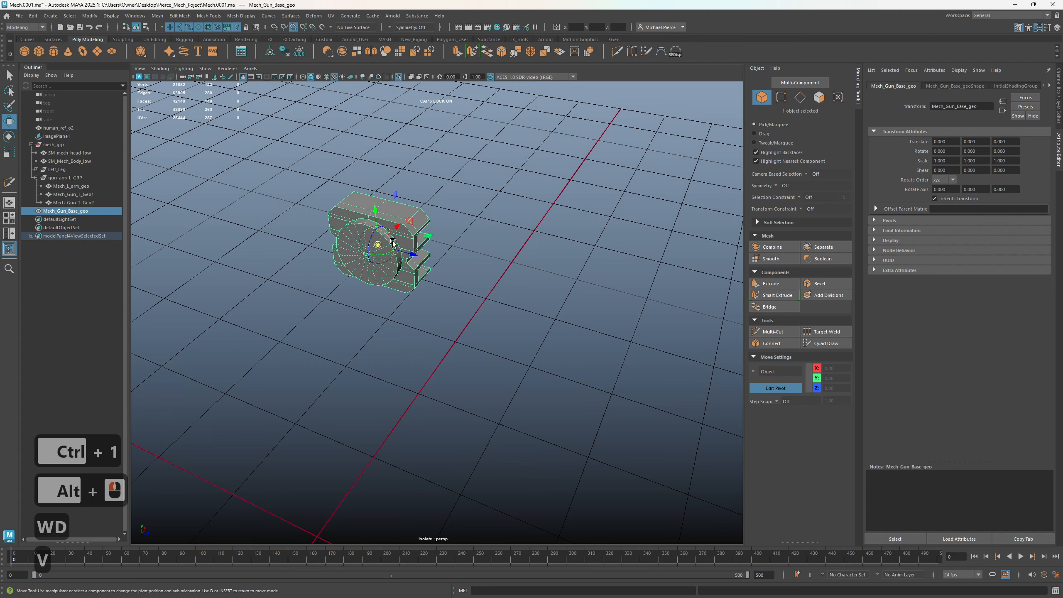
{"action": "left_click_drag", "start_coordinate": [399, 249], "coordinate": [368, 259]}
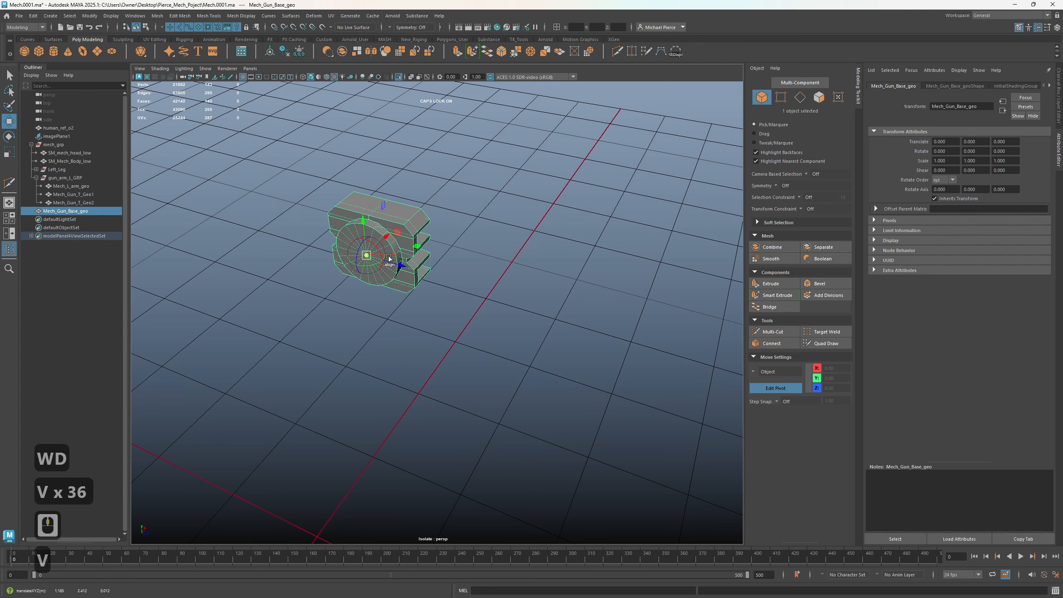
{"action": "key", "text": "d"}
{"action": "left_click_drag", "start_coordinate": [498, 280], "coordinate": [440, 261], "text": "alt"}
{"action": "key", "text": "ctrl+1"}
- Leave the isolated view and rename Mech_Gun_T_Geo2, the second gun barrel mesh, as Mech_Gun_B_Geo
{"action": "left_click_drag", "start_coordinate": [515, 275], "coordinate": [463, 305], "text": "alt"}
{"action": "left_click", "coordinate": [450, 308]}
{"action": "left_click", "coordinate": [460, 262]}
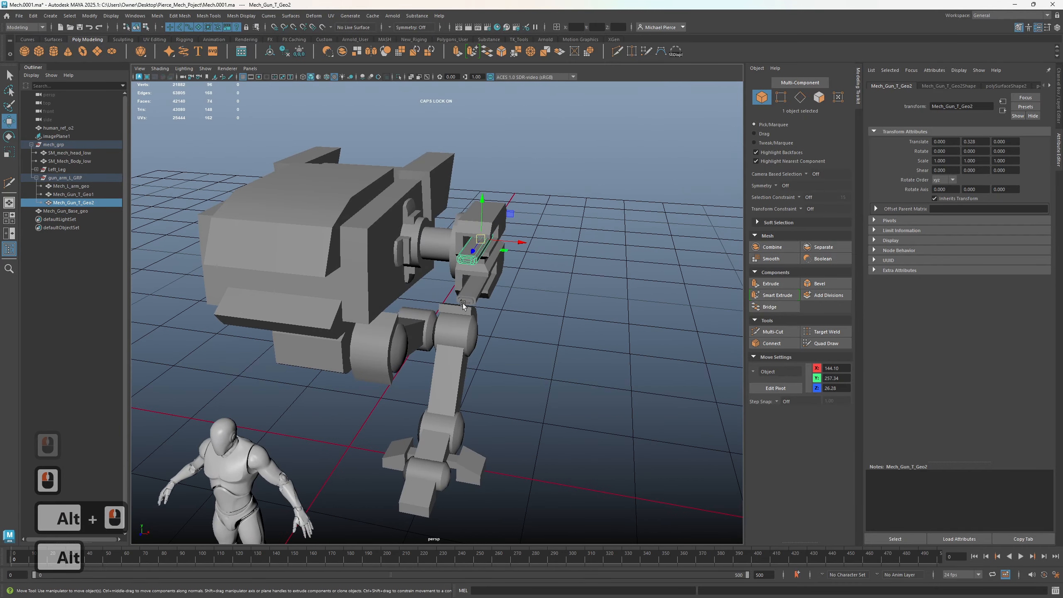
{"action": "left_click", "coordinate": [592, 316]}
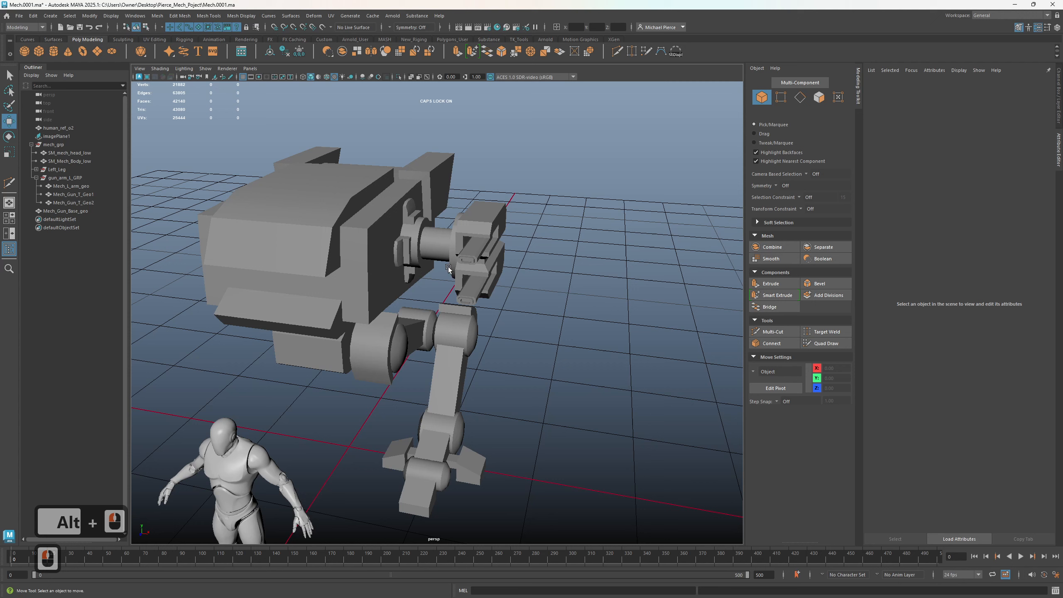
{"action": "left_click", "coordinate": [79, 203]}
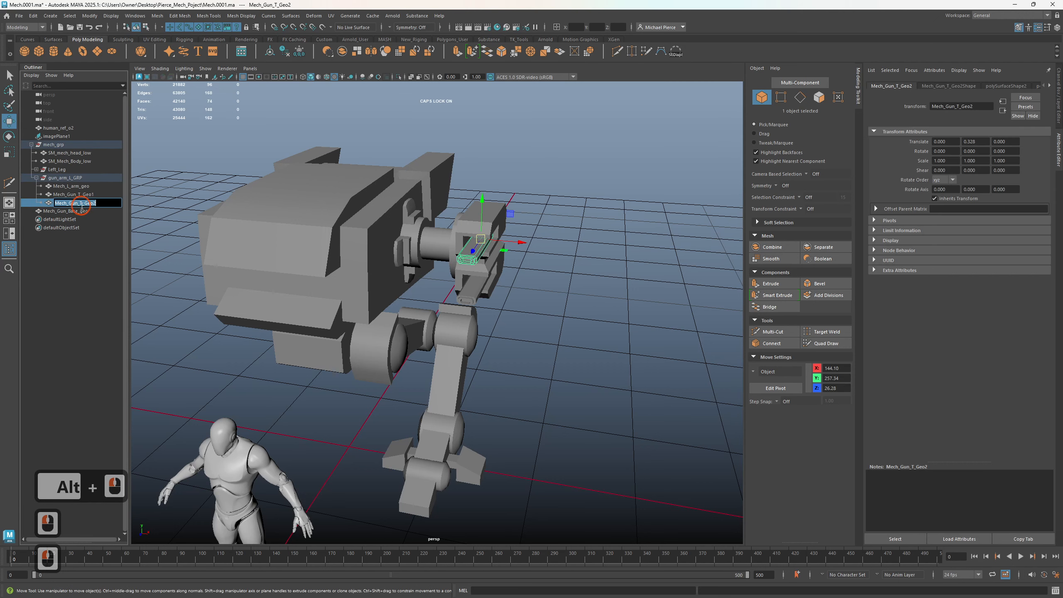
{"action": "double_click", "coordinate": [80, 202]}
{"action": "key", "text": "BackSpace"}
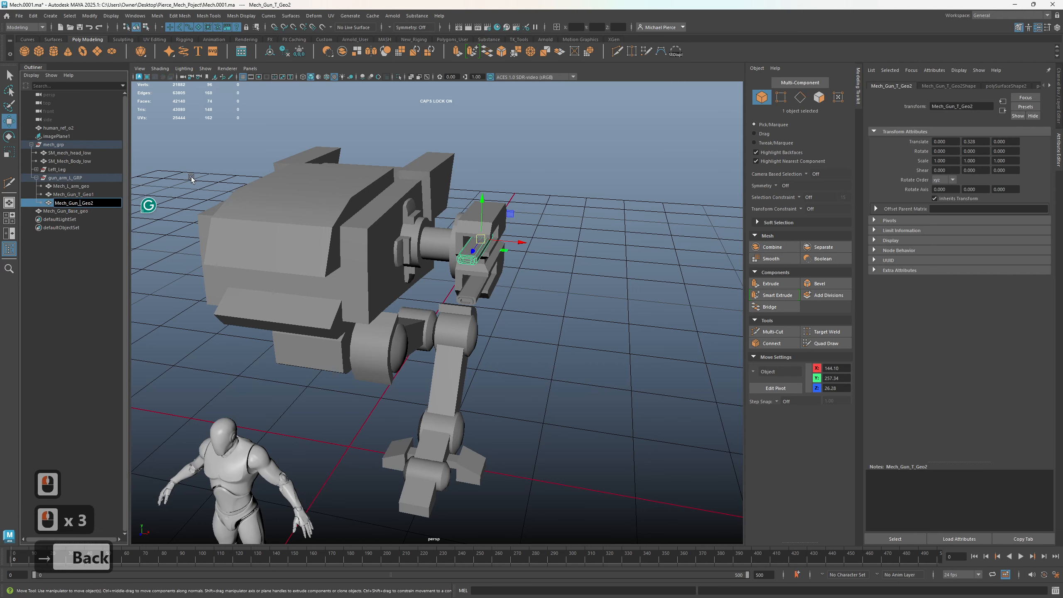
{"action": "type", "text": "b"}
{"action": "key", "text": "Right"}
{"action": "key", "text": "Right"}
{"action": "key", "text": "Right"}
{"action": "key", "text": "Right"}
{"action": "key", "text": "Right"}
{"action": "key", "text": "Right"}
{"action": "key", "text": "Right"}
{"action": "key", "text": "Left"}
{"action": "key", "text": "Left"}
{"action": "key", "text": "Left"}
{"action": "key", "text": "Left"}
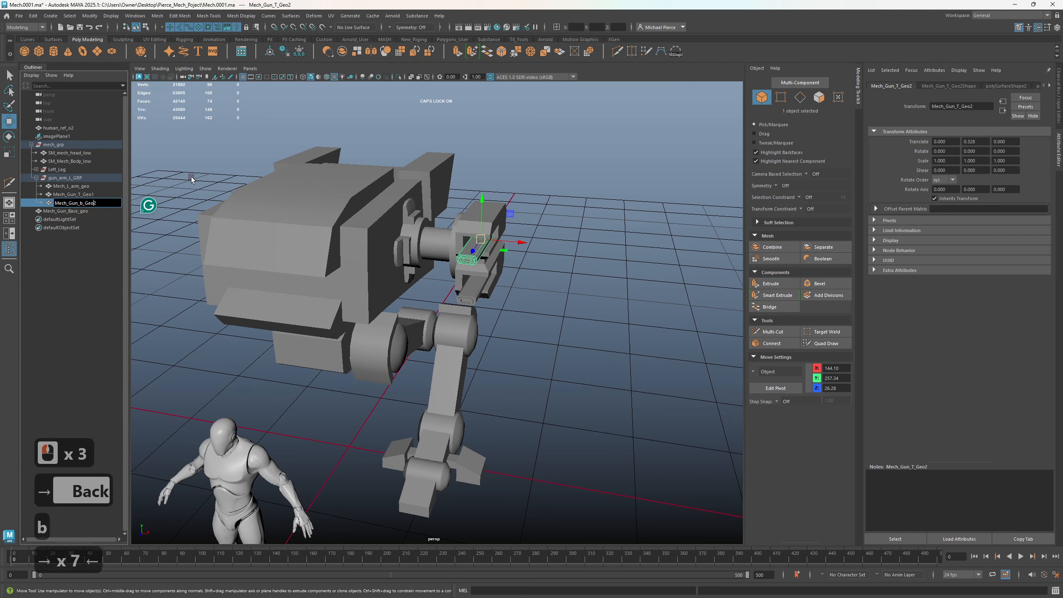
{"action": "key", "text": "Caps_Lock"}
{"action": "key", "text": "Left"}
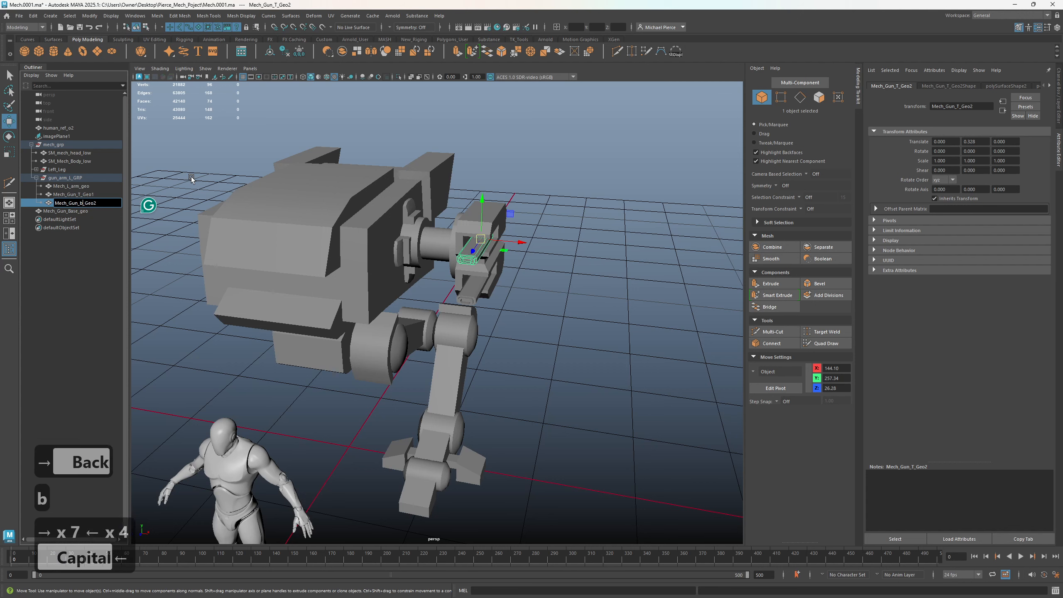
{"action": "key", "text": "BackSpace"}
{"action": "type", "text": "B"}
{"action": "key", "text": "Right"}
{"action": "key", "text": "Right"}
{"action": "key", "text": "Right"}
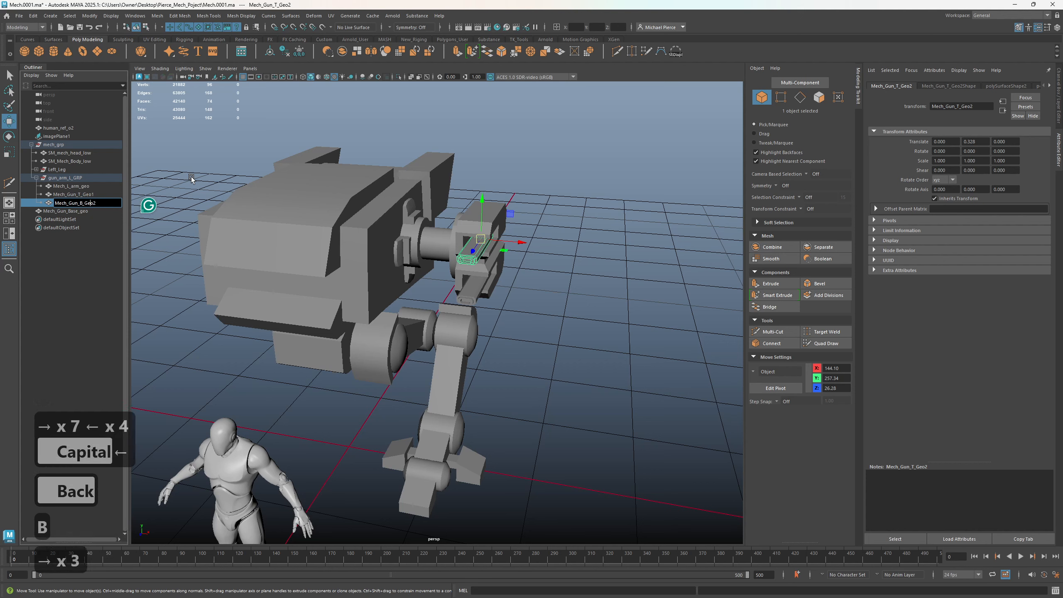
{"action": "key", "text": "BackSpace"}
{"action": "key", "text": "Return"}
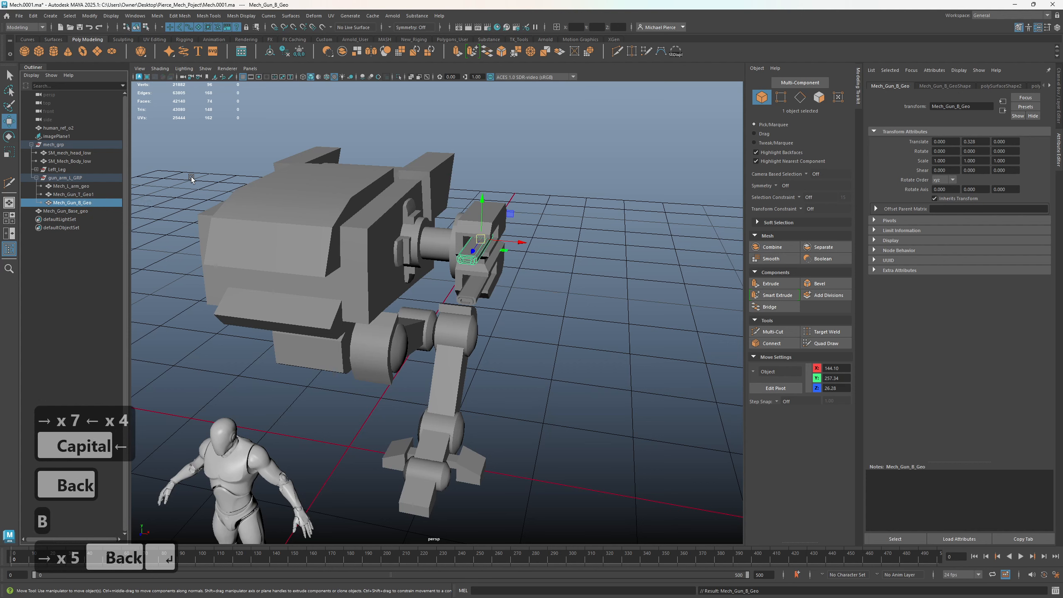
- Rename the Mech_Gun_T_Geo1 mesh as Mech_Gun_T_Geo
{"action": "left_click", "coordinate": [111, 195]}
{"action": "double_click", "coordinate": [114, 196]}
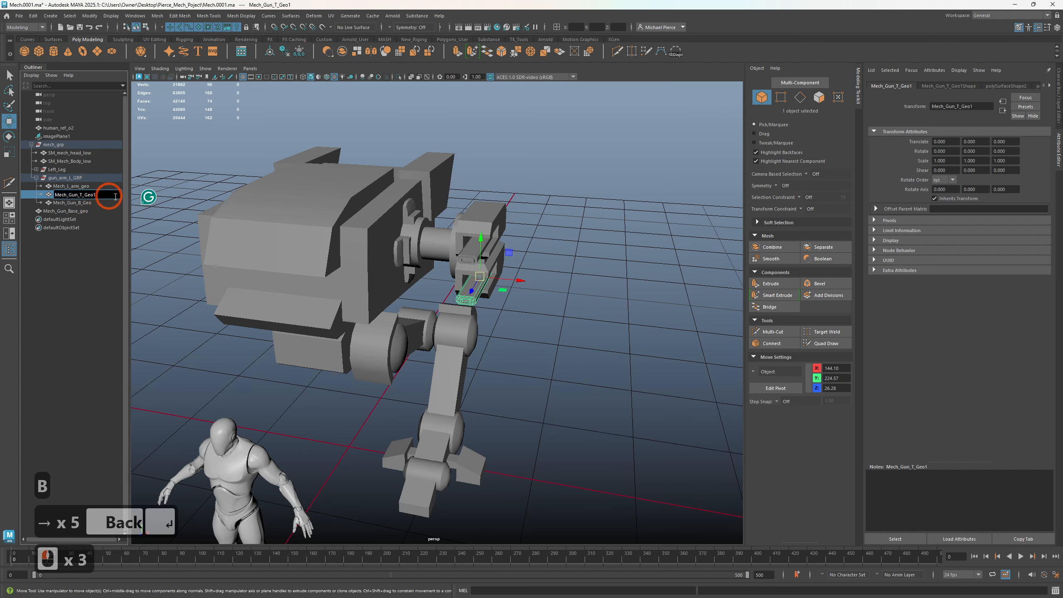
{"action": "key", "text": "BackSpace"}
{"action": "key", "text": "Return"}
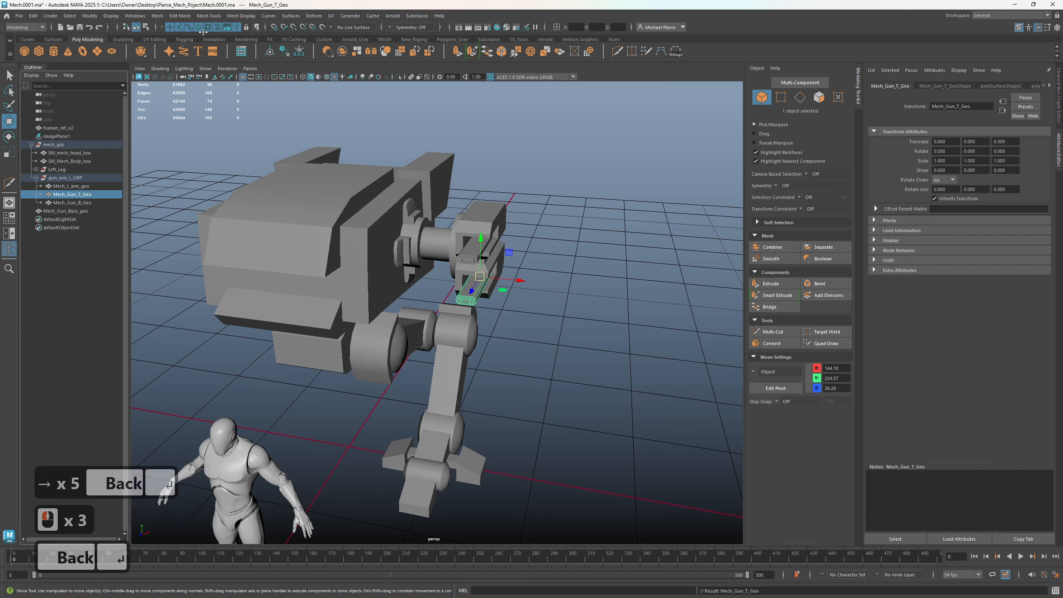
{"action": "left_click", "coordinate": [593, 323]}
- Add the left-side tag to the Mech_Gun_T_Geo mesh, renaming it Mech_L_Gun_T_Geo
{"action": "left_click", "coordinate": [73, 196]}
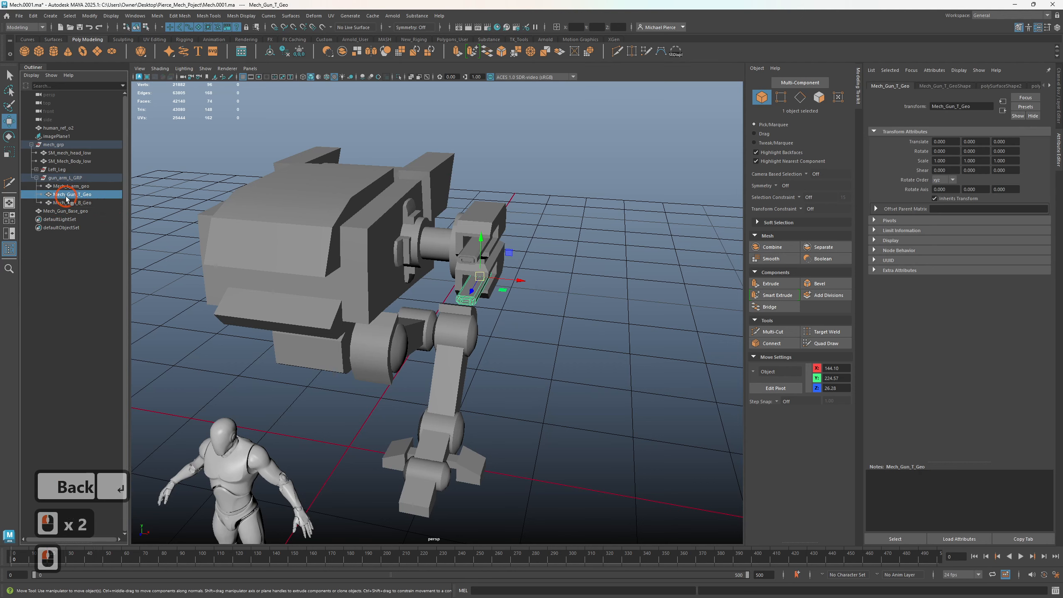
{"action": "double_click", "coordinate": [67, 194]}
{"action": "left_click", "coordinate": [219, 182]}
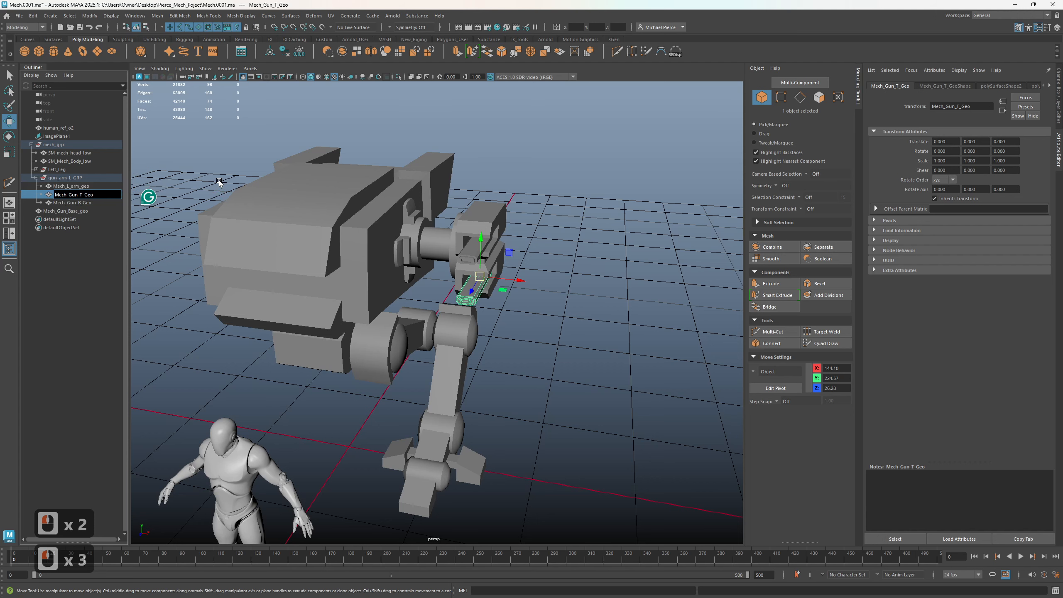
{"action": "type", "text": "_L"}
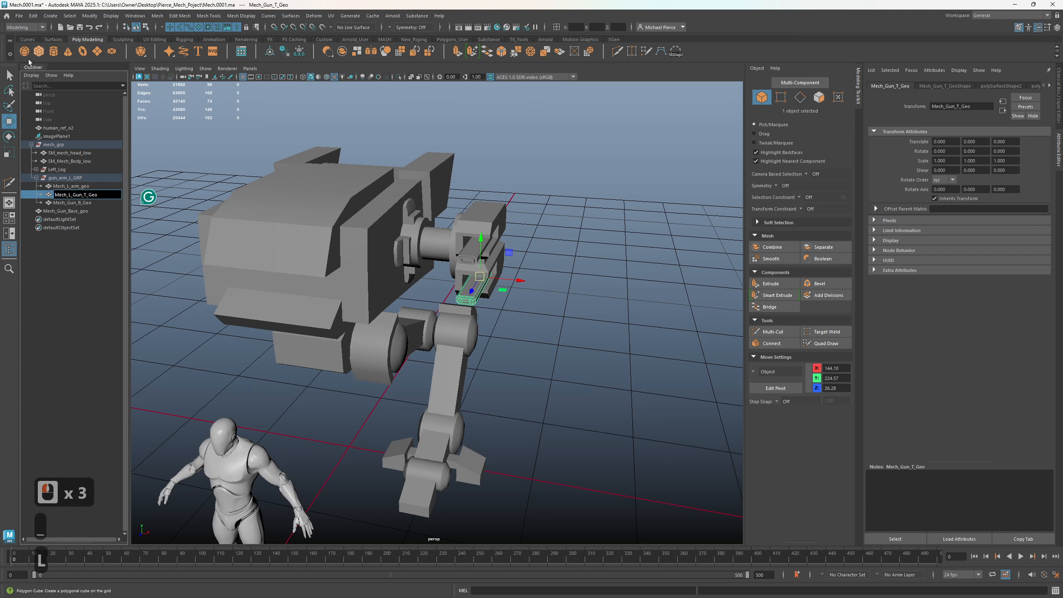
- Rename the Mech_Gun_B_Geo mesh as Mech_L_Gun_B_Geo and clear the selection
{"action": "triple_click", "coordinate": [66, 202]}
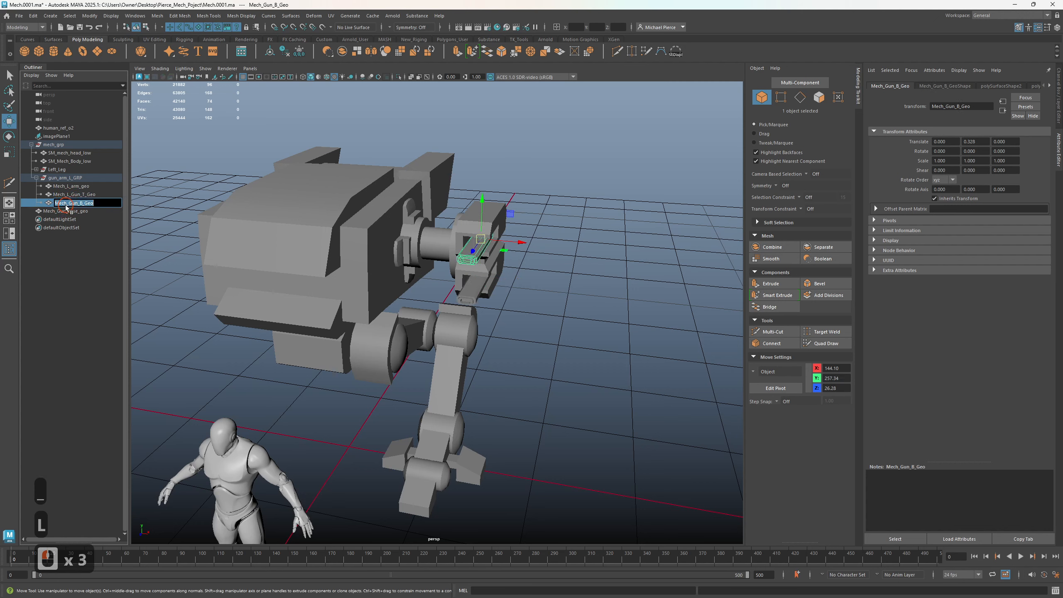
{"action": "key", "text": "Left"}
{"action": "key", "text": "Left"}
{"action": "key", "text": "Left"}
{"action": "key", "text": "Left"}
{"action": "key", "text": "Left"}
{"action": "key", "text": "Left"}
{"action": "key", "text": "Left"}
{"action": "key", "text": "Left"}
{"action": "key", "text": "Left"}
{"action": "key", "text": "Left"}
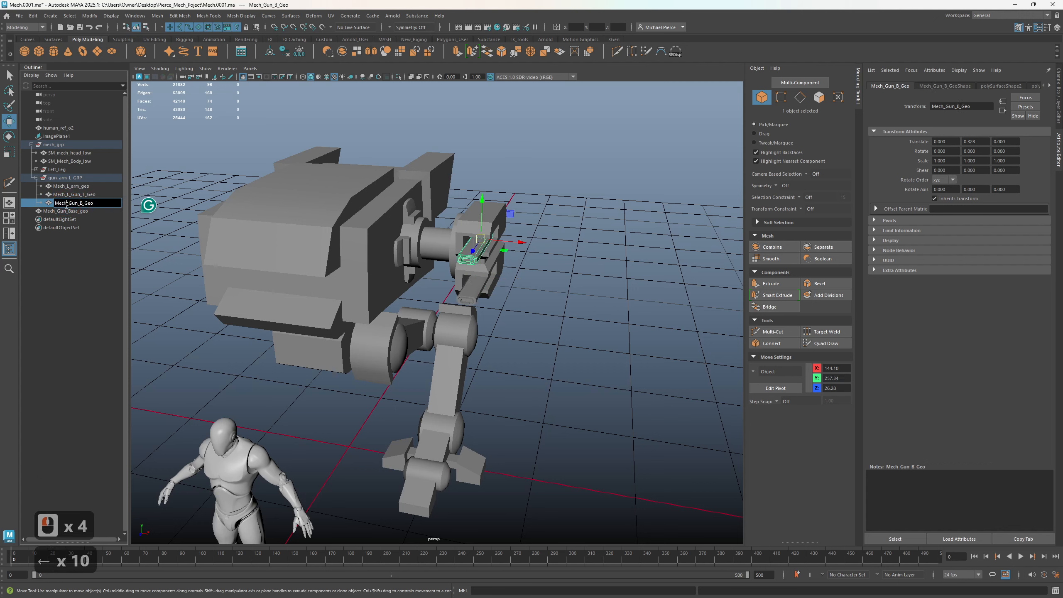
{"action": "type", "text": "_L"}
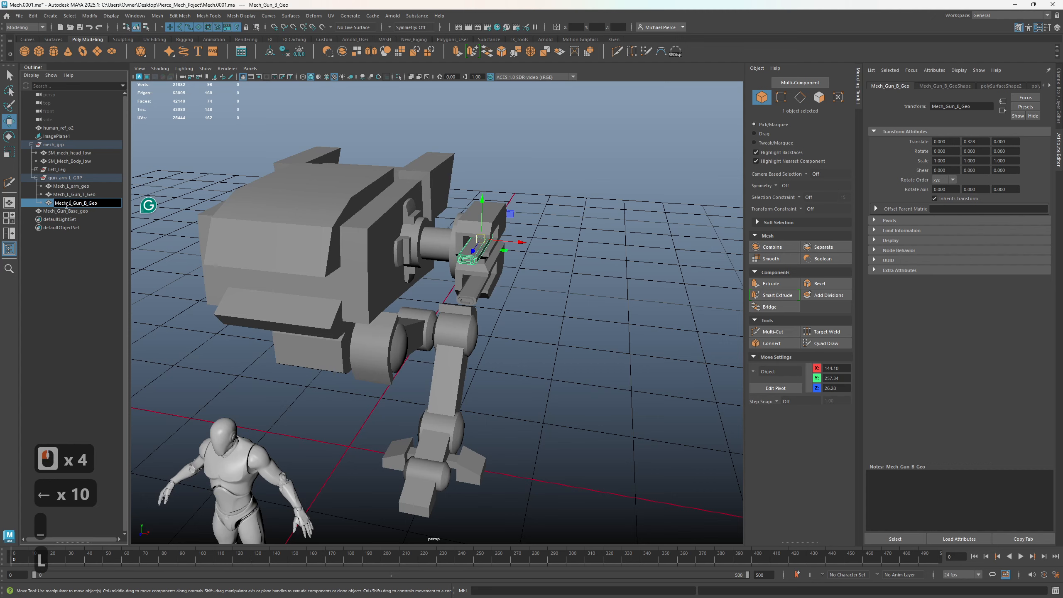
{"action": "key", "text": "Return"}
{"action": "left_click", "coordinate": [562, 325]}
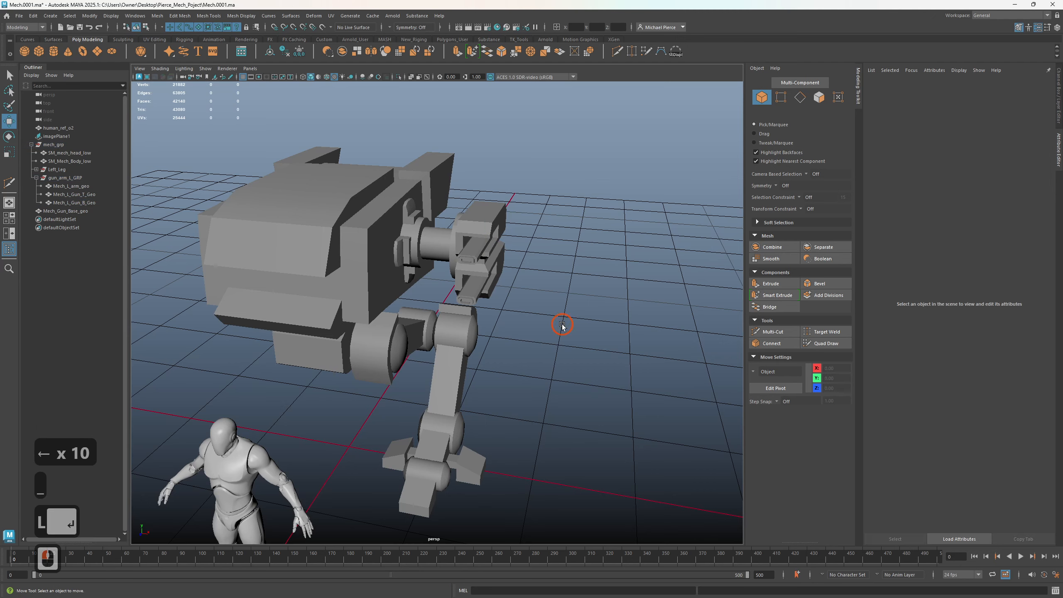
{"action": "left_click_drag", "start_coordinate": [553, 290], "coordinate": [443, 266], "text": "alt"}
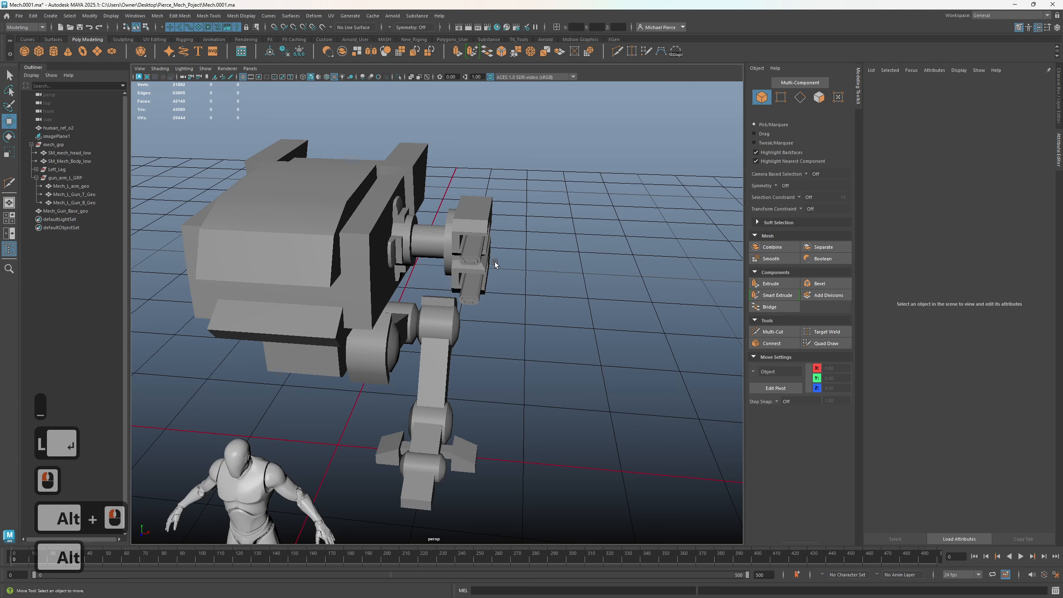
{"action": "left_click_drag", "start_coordinate": [524, 231], "coordinate": [454, 288]}
{"action": "left_click", "coordinate": [409, 243]}
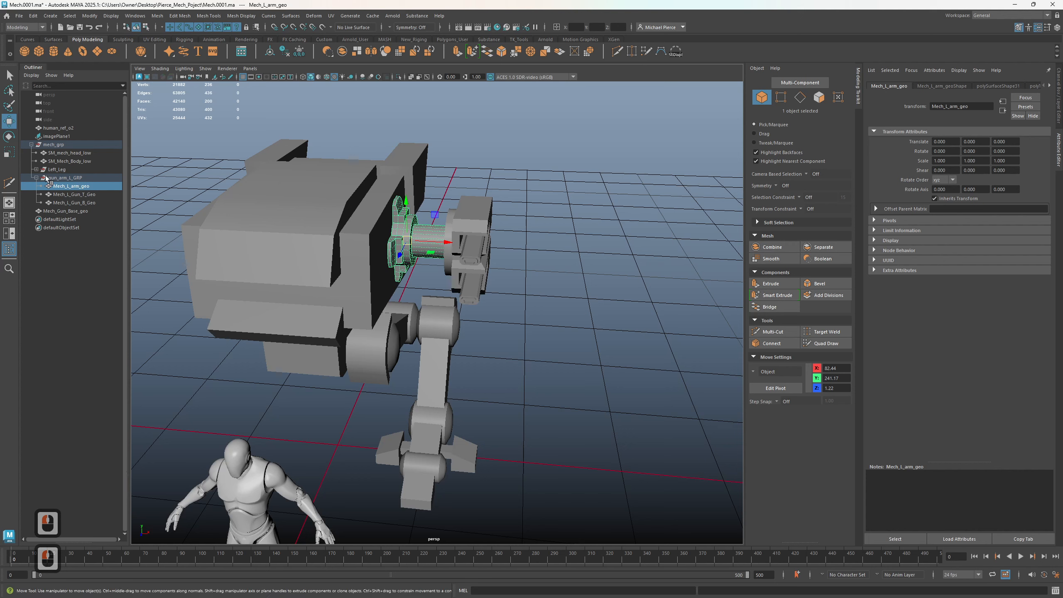
{"action": "left_click", "coordinate": [566, 227]}
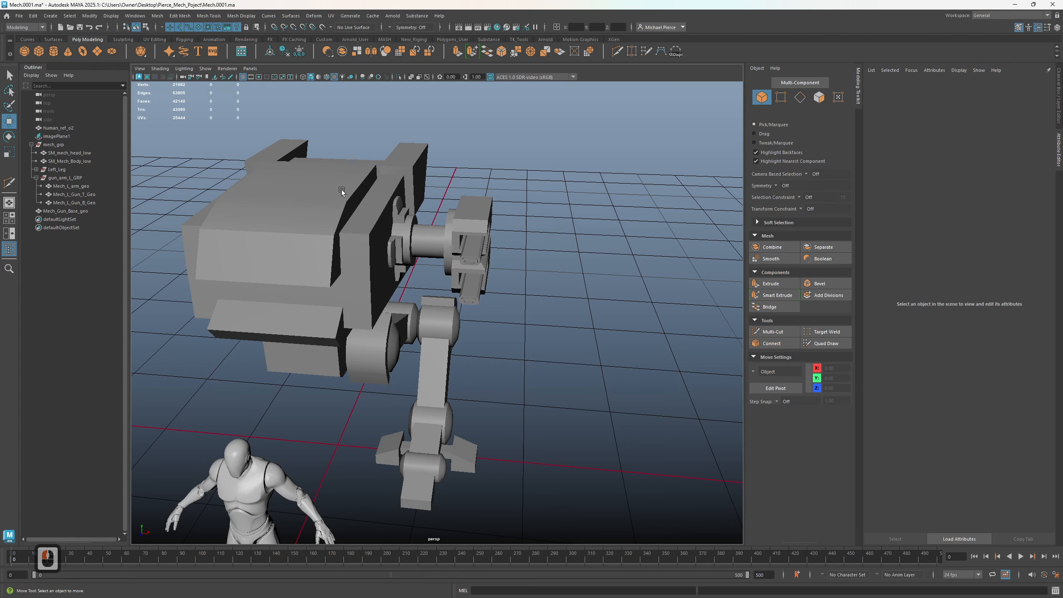
- Inspect the UVs of the mech's parts together in the UV Editing workspace and switch back to the General workspace
{"action": "scroll", "coordinate": [341, 189], "scroll_direction": "down", "scroll_amount": 2}
{"action": "left_click_drag", "start_coordinate": [344, 251], "coordinate": [289, 240], "text": "alt"}
{"action": "left_click_drag", "start_coordinate": [308, 193], "coordinate": [540, 441]}
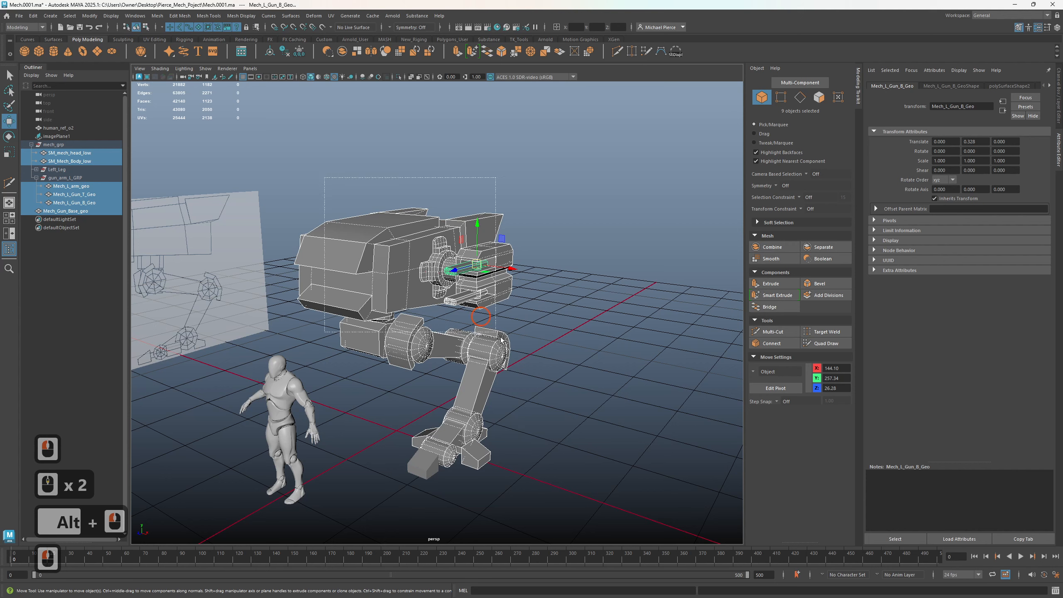
{"action": "left_click", "coordinate": [993, 17]}
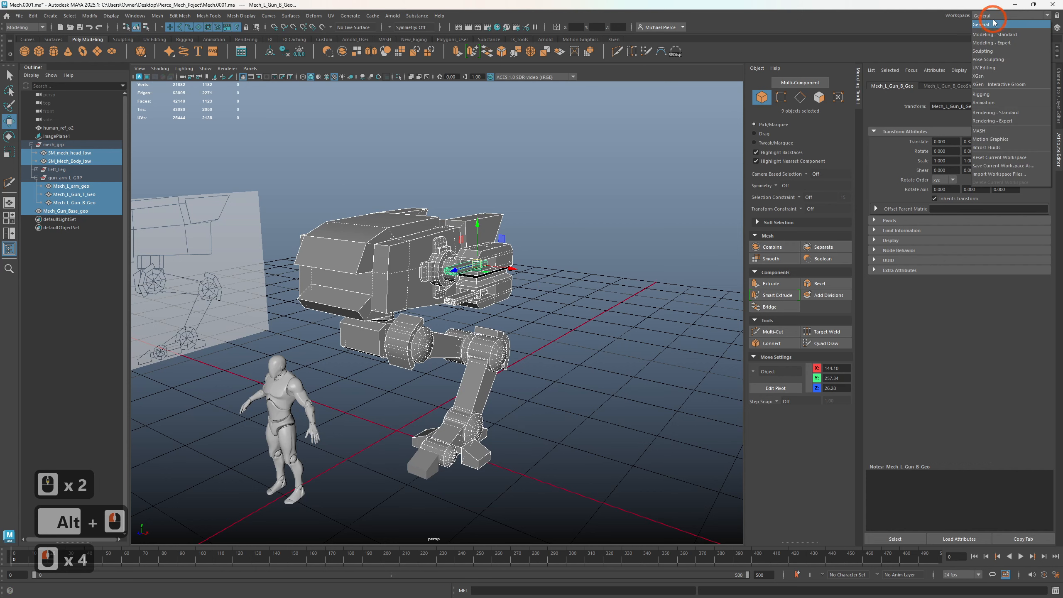
{"action": "left_click", "coordinate": [985, 64]}
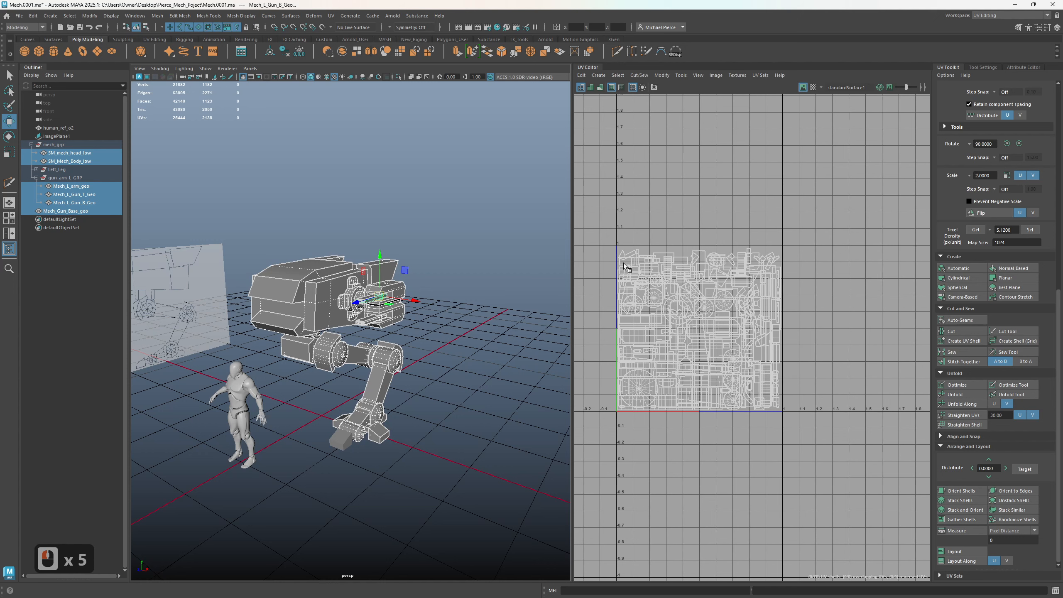
{"action": "left_click", "coordinate": [399, 429]}
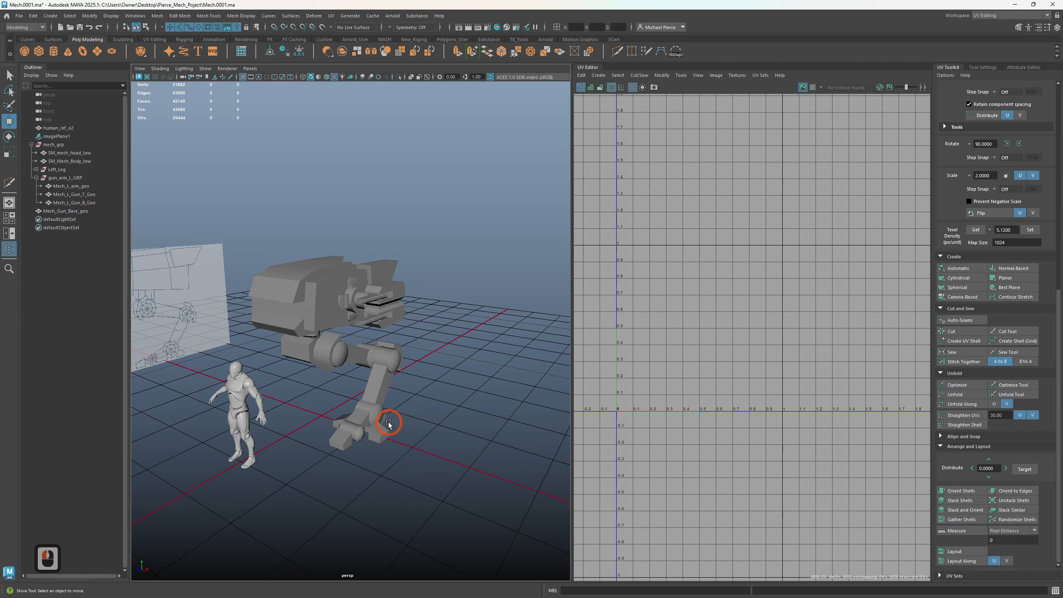
{"action": "left_click", "coordinate": [983, 89]}
{"action": "left_click", "coordinate": [998, 17]}
{"action": "left_click", "coordinate": [981, 26]}
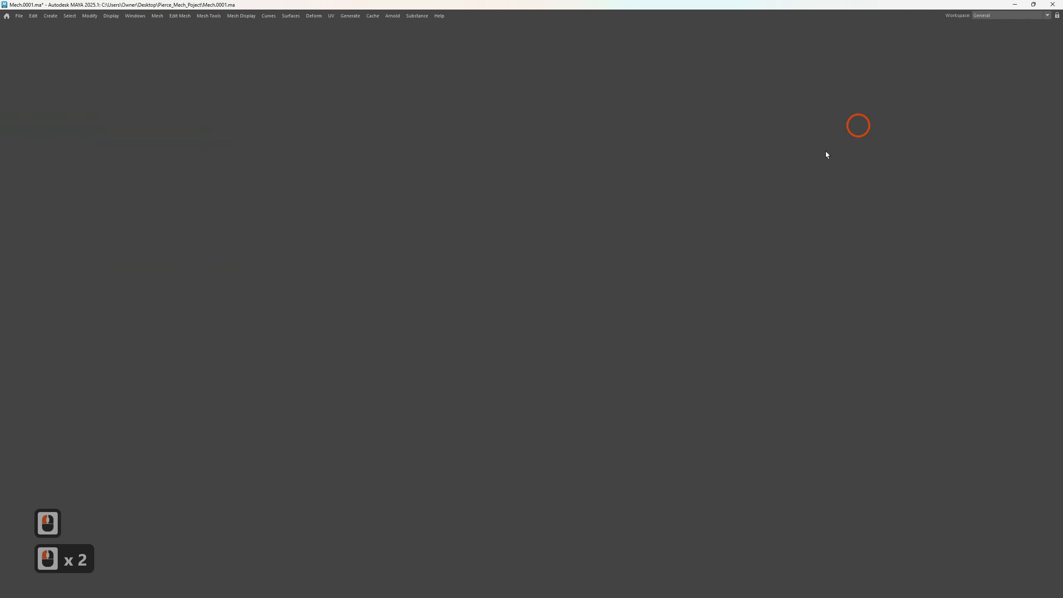
- Assign a new Lambert material to the left leg meshes and name it M_Leg
{"action": "scroll", "coordinate": [433, 352], "scroll_direction": "up", "scroll_amount": 2}
{"action": "left_click_drag", "start_coordinate": [434, 352], "coordinate": [541, 308], "text": "alt"}
{"action": "left_click", "coordinate": [423, 379]}
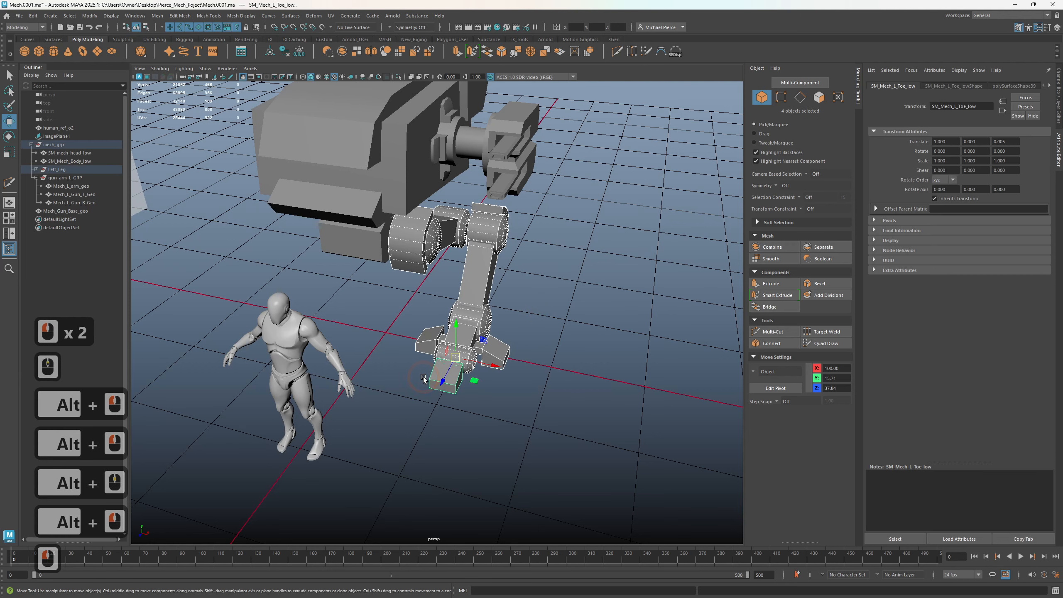
{"action": "right_click_drag", "start_coordinate": [505, 291], "coordinate": [563, 520]}
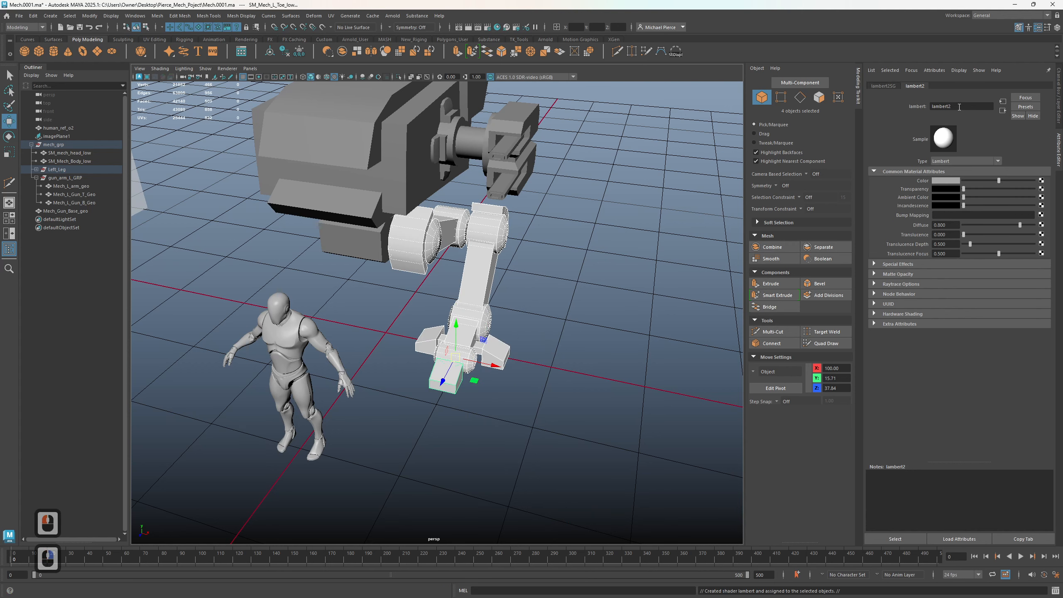
{"action": "double_click", "coordinate": [941, 106]}
{"action": "type", "text": "M_"}
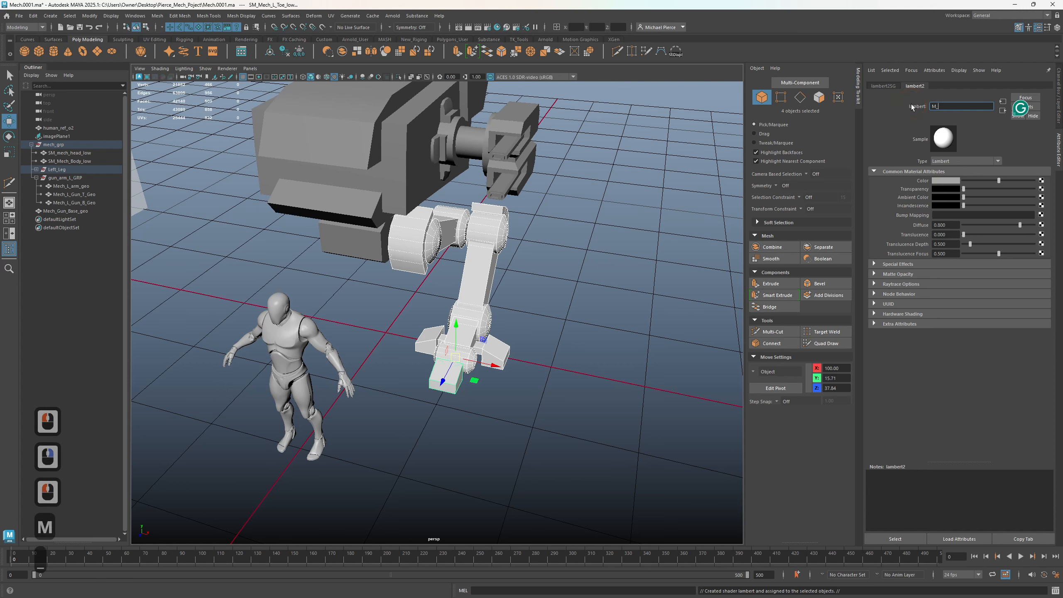
{"action": "type", "text": "Leg"}
{"action": "key", "text": "Return"}
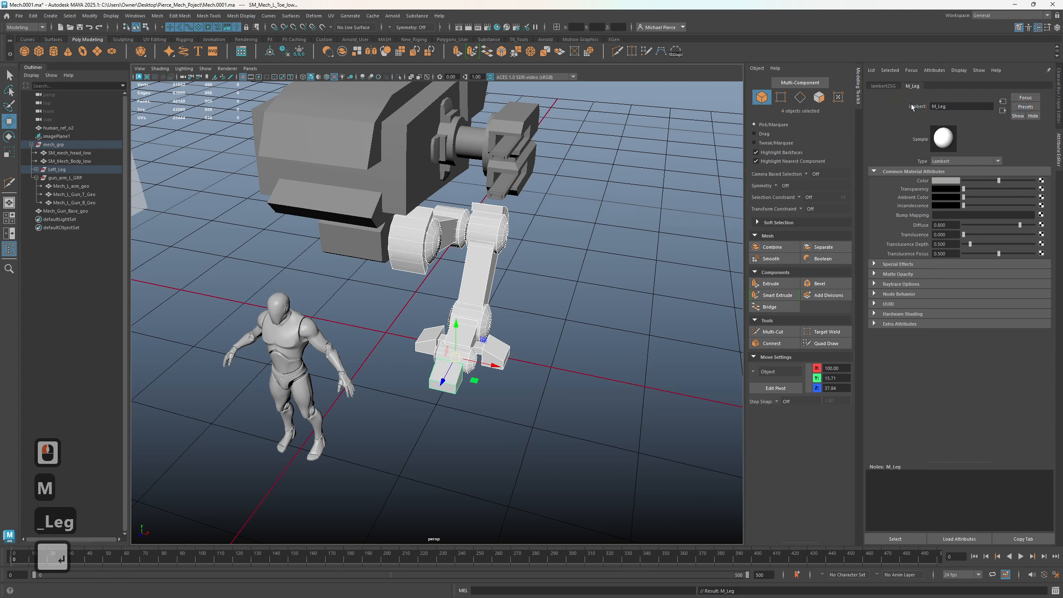
- Set the M_Leg material's colour to a pale grey-blue with hue about 198, saturation 0.154 and value 0.290
{"action": "left_click", "coordinate": [945, 182]}
{"action": "left_click", "coordinate": [940, 227]}
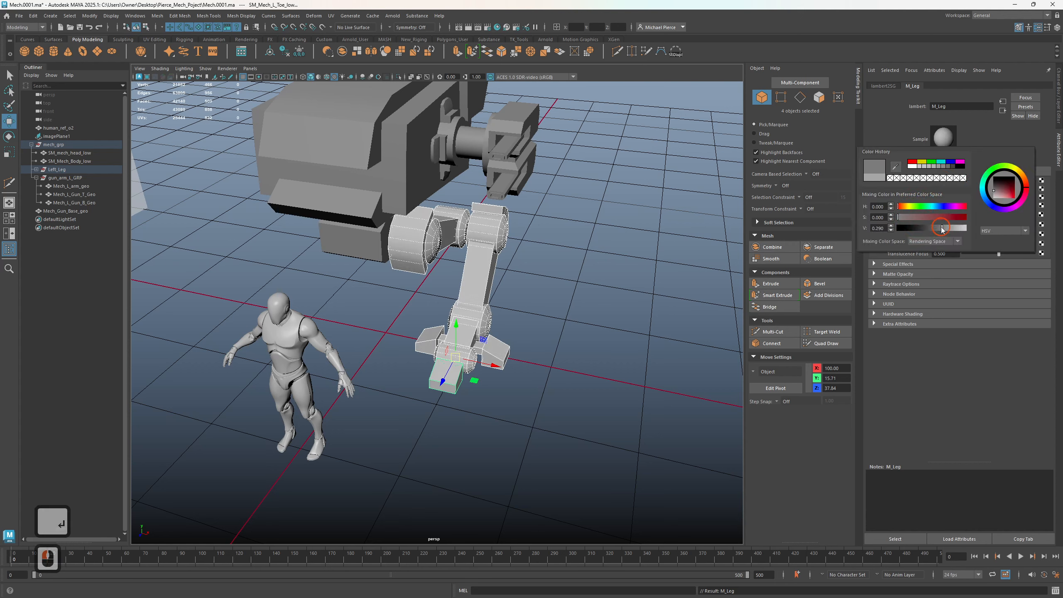
{"action": "left_click_drag", "start_coordinate": [906, 217], "coordinate": [903, 217]}
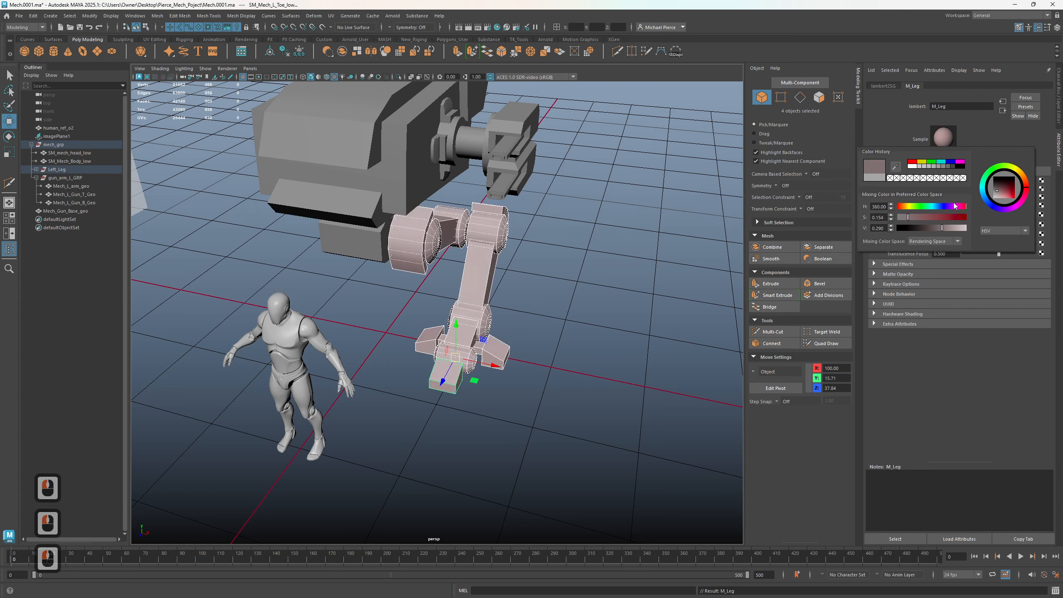
{"action": "left_click", "coordinate": [933, 206]}
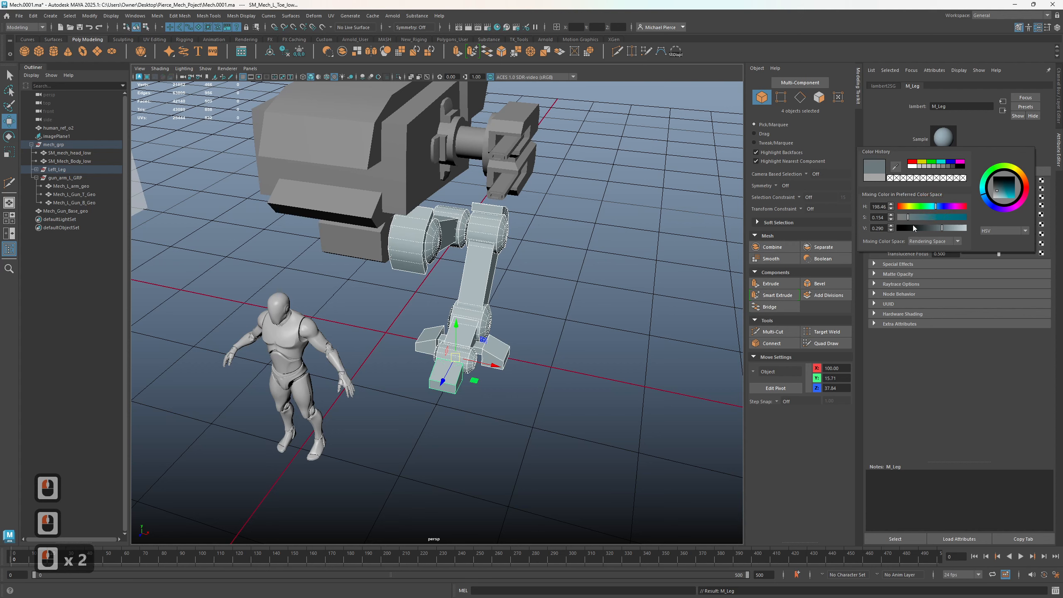
{"action": "left_click", "coordinate": [361, 341]}
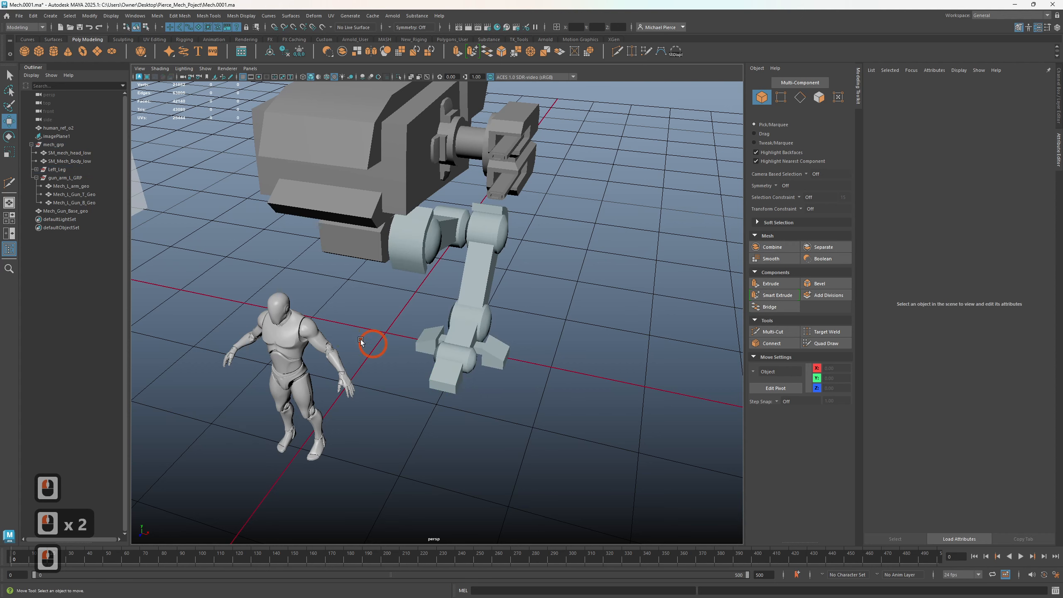
- Assign a new Lambert material to the mech's head and body meshes and name it M_body_2k
{"action": "left_click", "coordinate": [349, 245]}
{"action": "left_click", "coordinate": [381, 187], "text": "shift"}
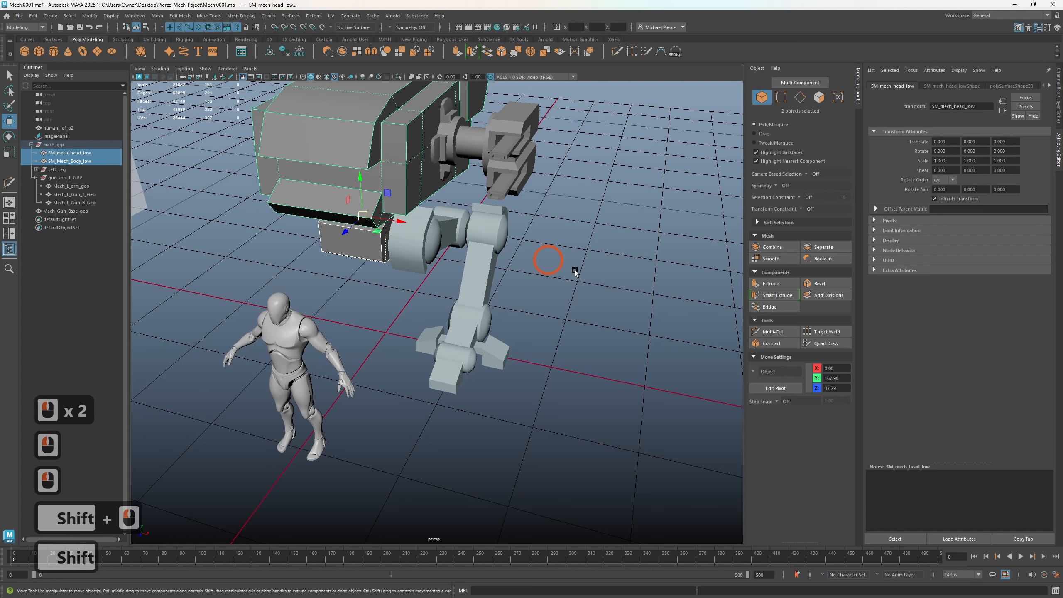
{"action": "right_click", "coordinate": [654, 277]}
{"action": "mouse_move", "coordinate": [670, 497]}
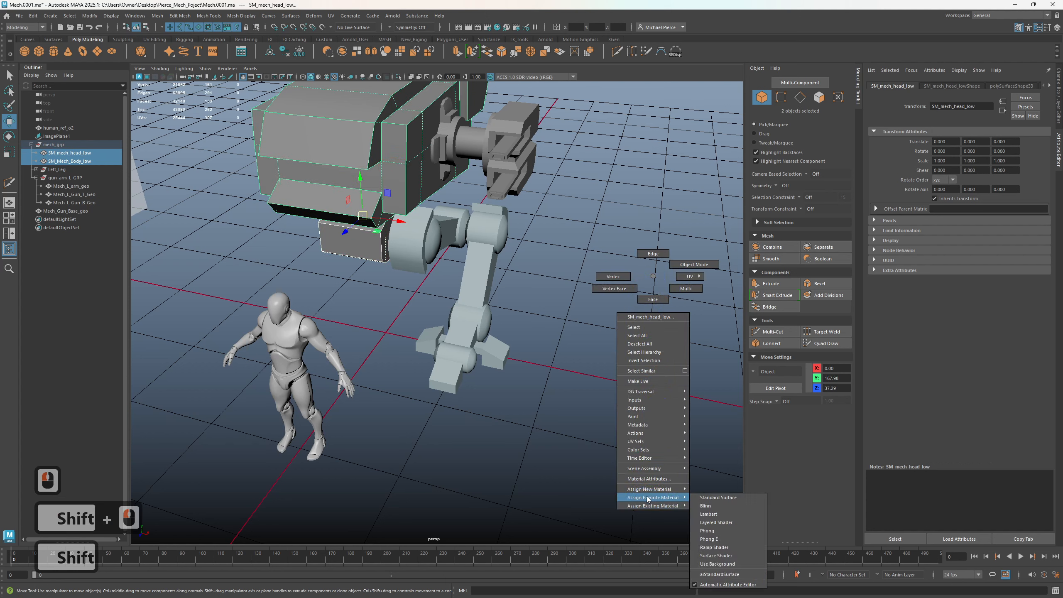
{"action": "left_click", "coordinate": [711, 514]}
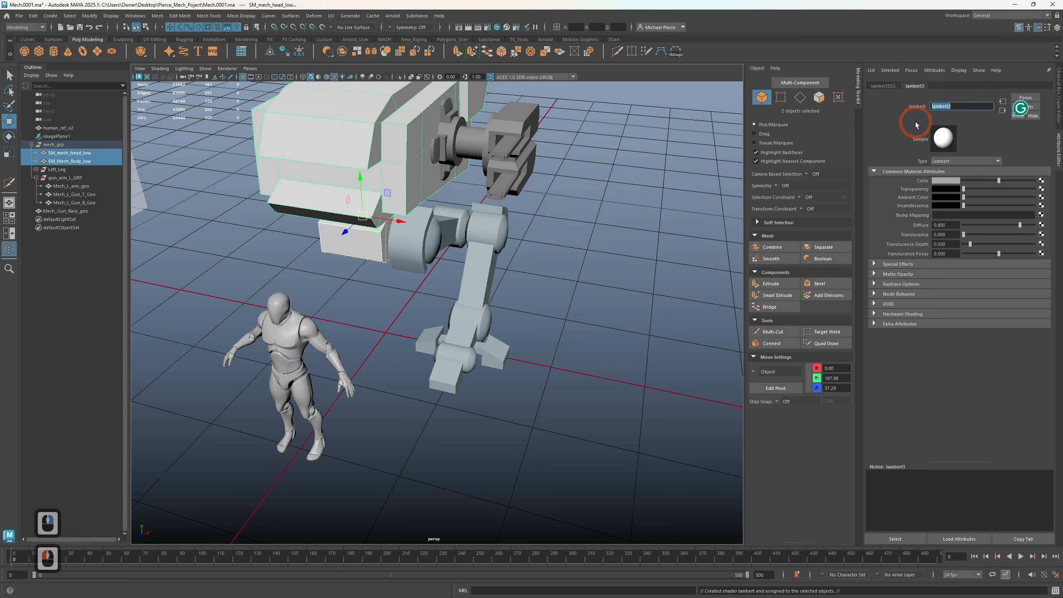
{"action": "type", "text": "M_"}
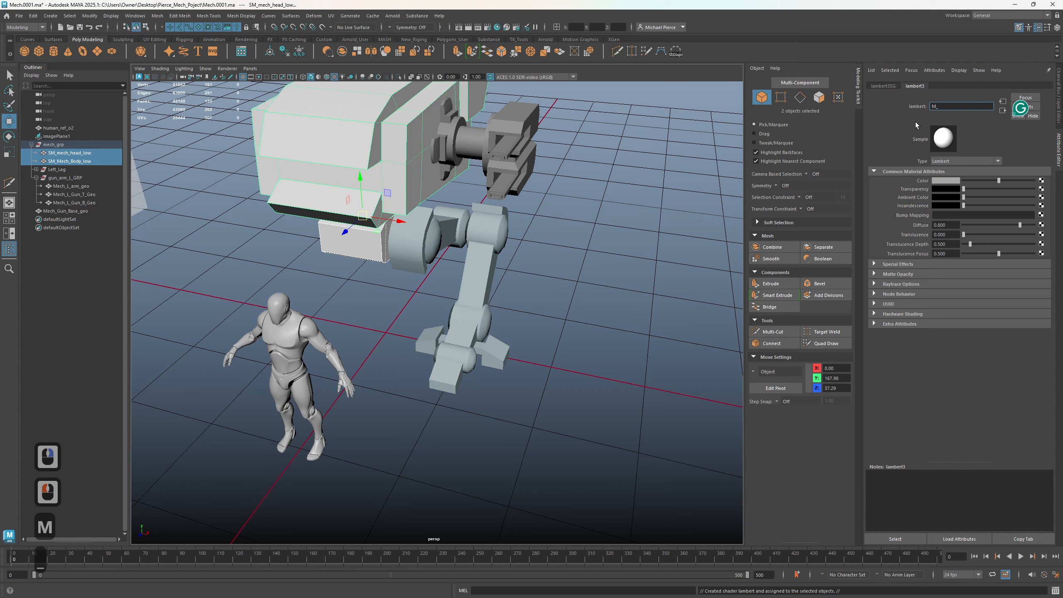
{"action": "type", "text": "body"}
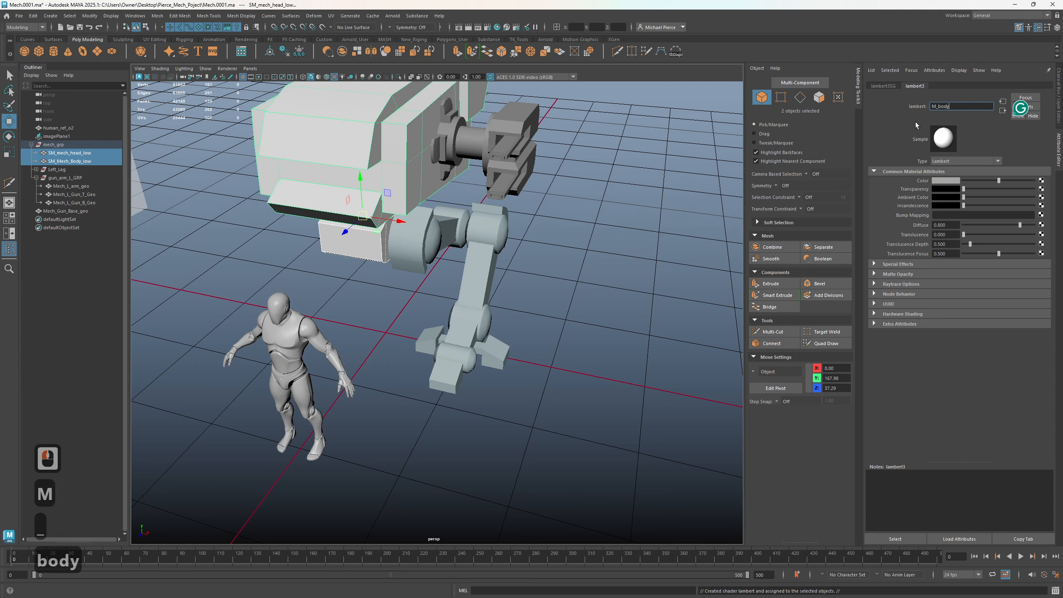
{"action": "type", "text": "_2k"}
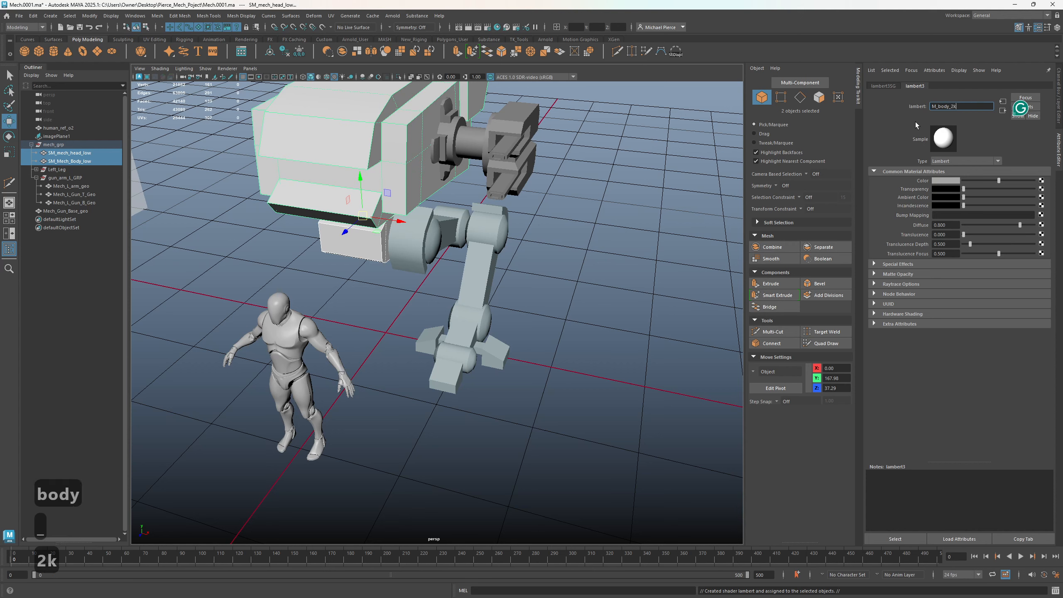
{"action": "key", "text": "Return"}
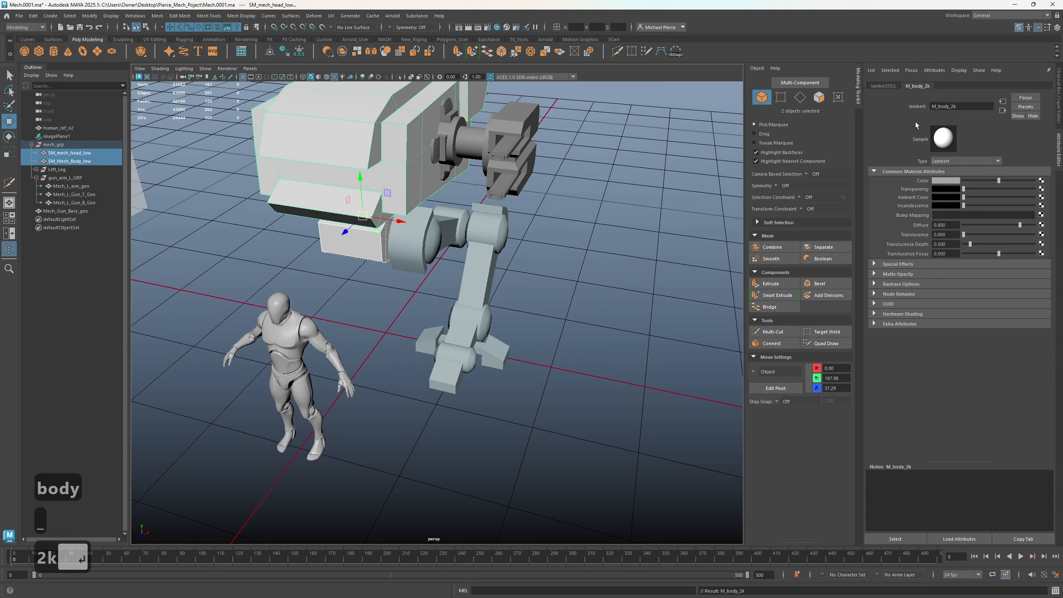
- Rename the left leg's M_Leg material as M_Leg_2k
{"action": "left_click", "coordinate": [467, 267]}
{"action": "left_click", "coordinate": [951, 105]}
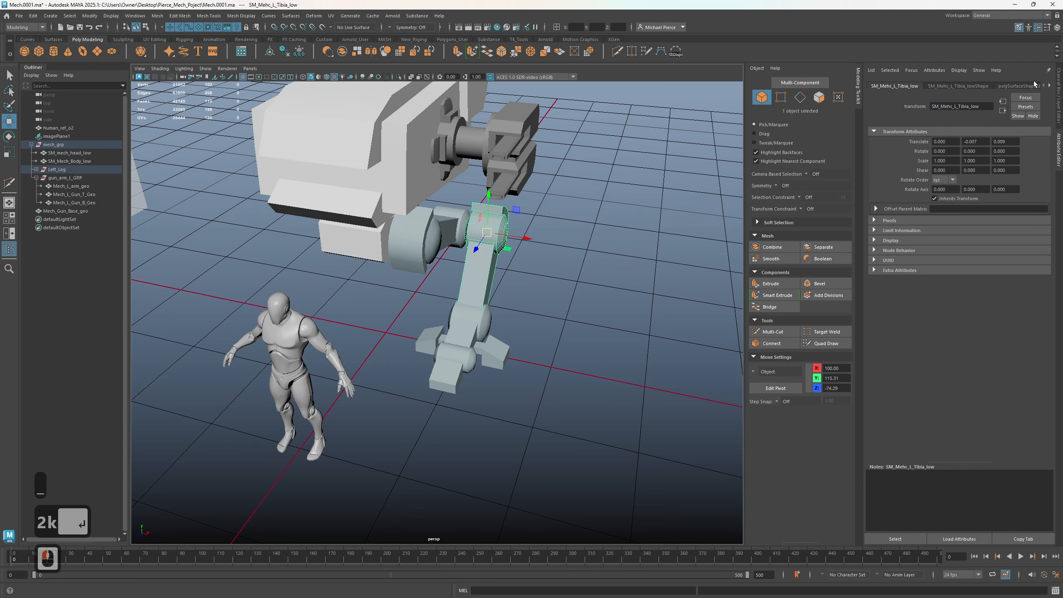
{"action": "scroll", "coordinate": [494, 262], "scroll_direction": "down", "scroll_amount": 3}
{"action": "left_click_drag", "start_coordinate": [577, 361], "coordinate": [578, 361]}
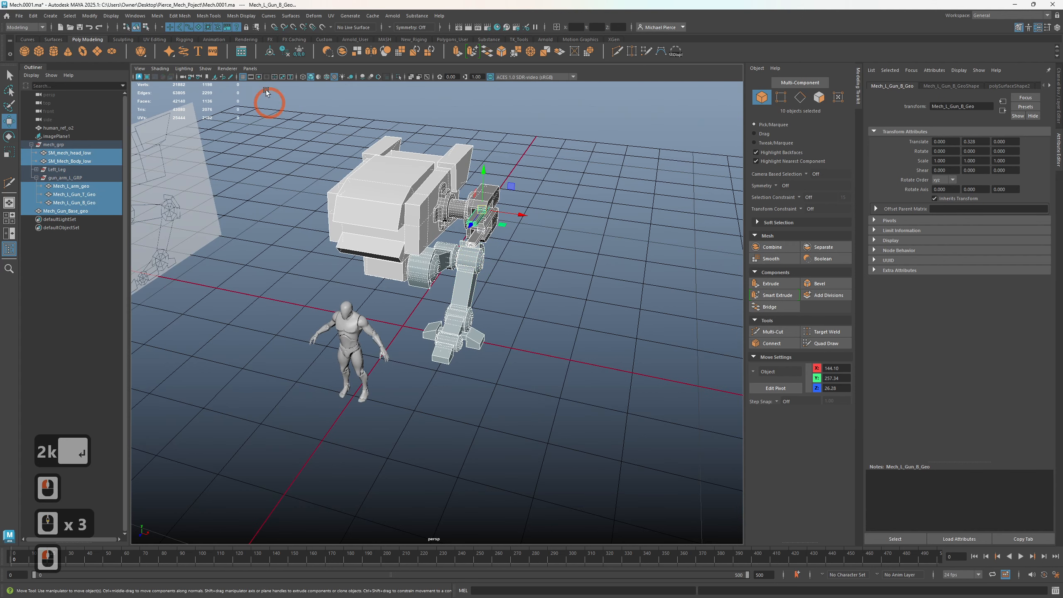
{"action": "left_click", "coordinate": [567, 323]}
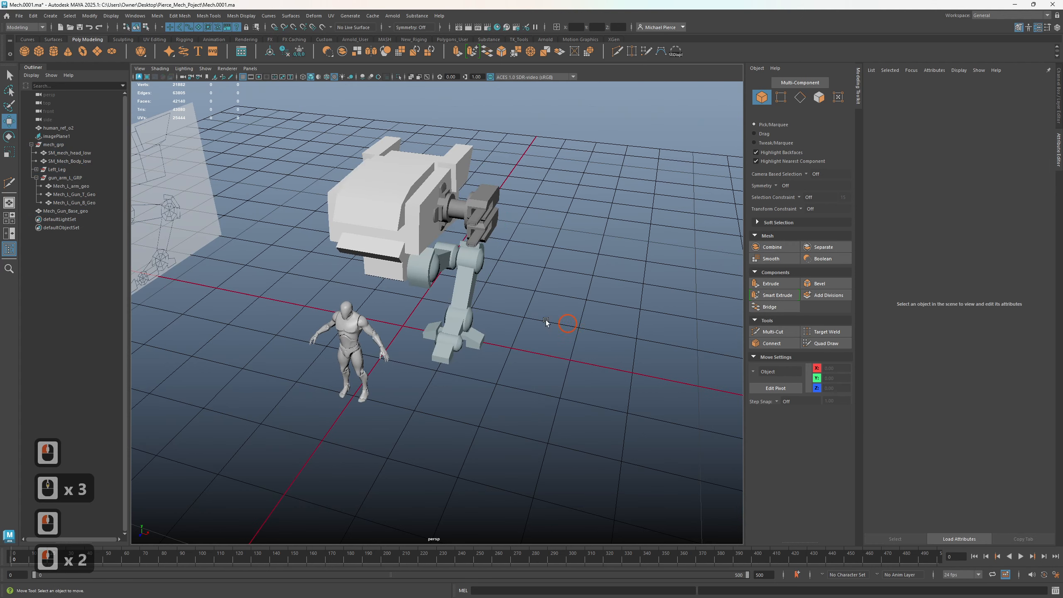
{"action": "left_click", "coordinate": [465, 284]}
{"action": "left_click", "coordinate": [1006, 86]}
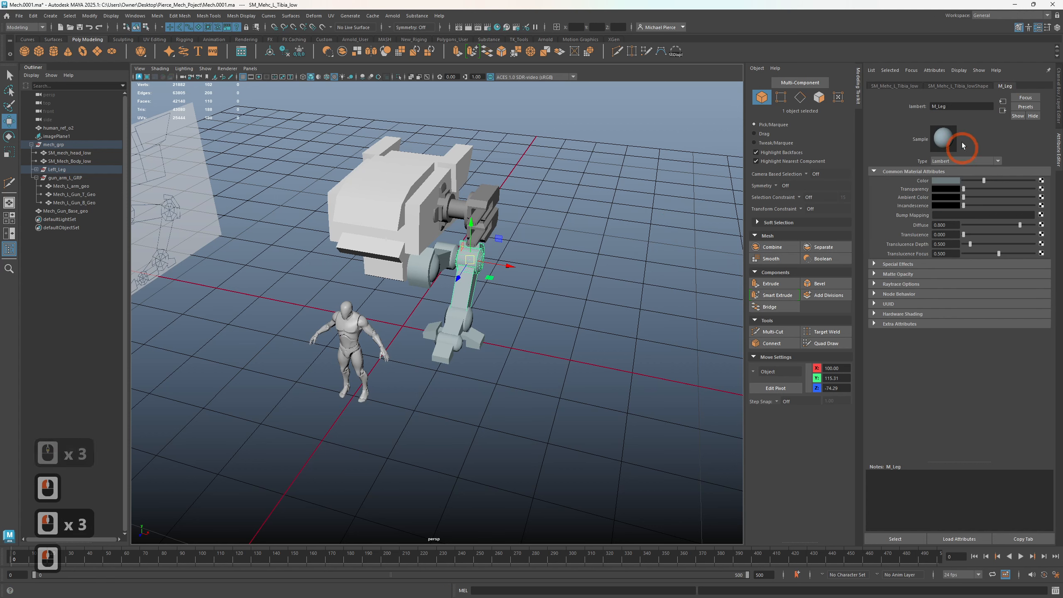
{"action": "type", "text": "_2"}
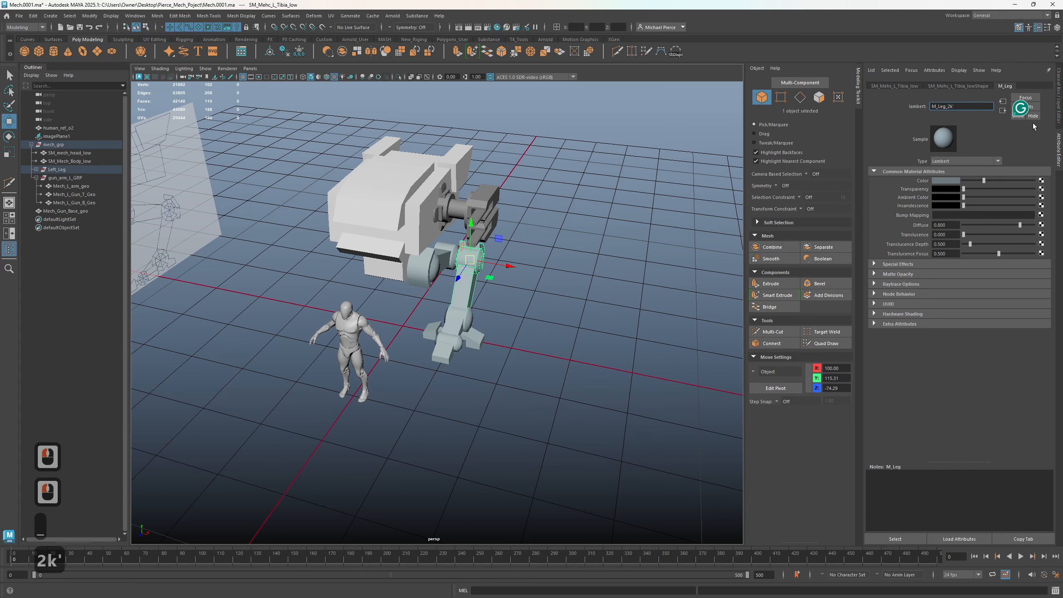
{"action": "type", "text": "k'"}
{"action": "key", "text": "BackSpace"}
{"action": "key", "text": "Return"}
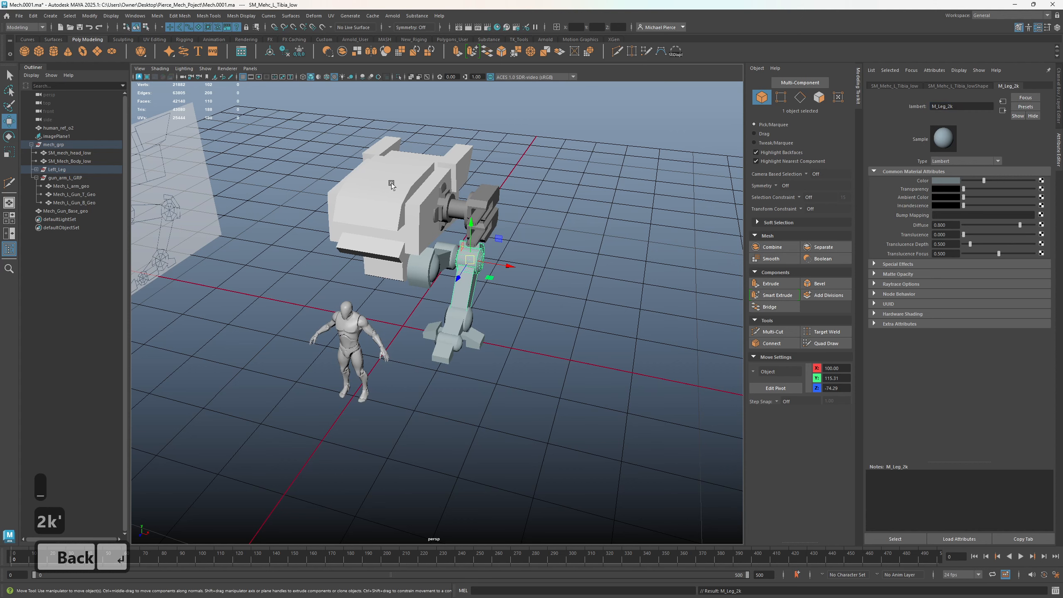
- Set the M_body_2k material's colour to a pale lavender with hue about 238, saturation 0.167 and value 0.500
{"action": "left_click", "coordinate": [404, 185]}
{"action": "scroll", "coordinate": [389, 268], "scroll_direction": "up", "scroll_amount": 2}
{"action": "left_click", "coordinate": [370, 260]}
{"action": "left_click_drag", "start_coordinate": [512, 313], "coordinate": [549, 255], "text": "alt"}
{"action": "left_click", "coordinate": [527, 207]}
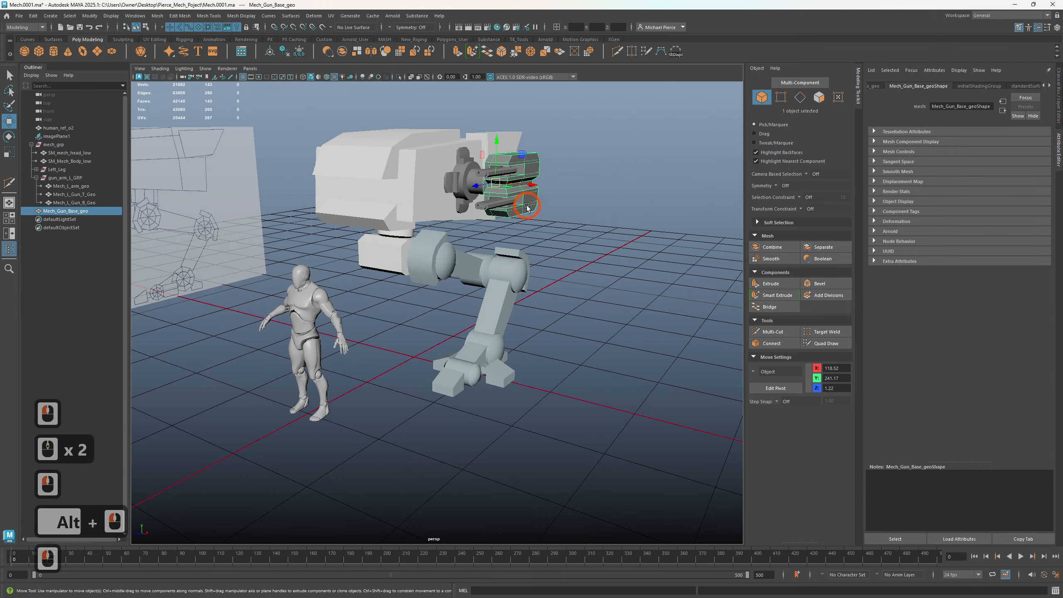
{"action": "left_click", "coordinate": [406, 195]}
{"action": "left_click", "coordinate": [381, 254], "text": "shift"}
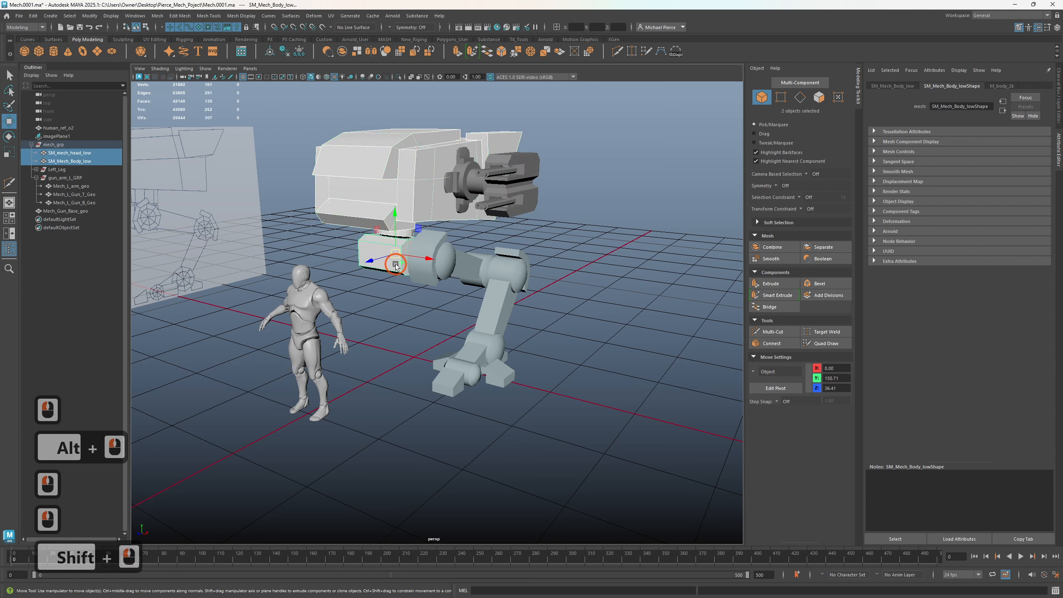
{"action": "left_click", "coordinate": [1003, 86]}
{"action": "left_click", "coordinate": [941, 187]}
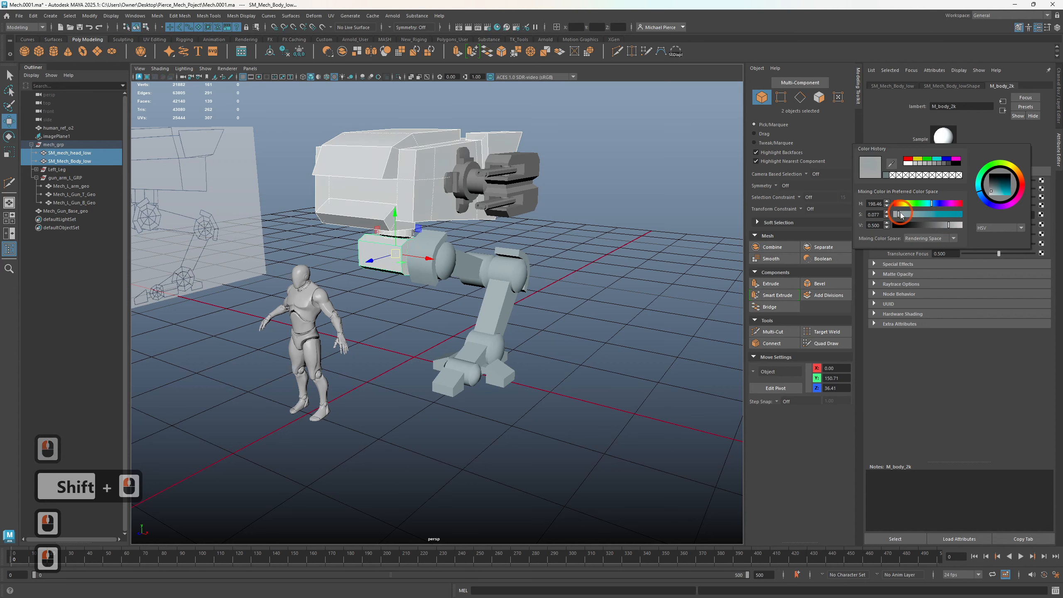
{"action": "left_click_drag", "start_coordinate": [900, 214], "coordinate": [905, 214]}
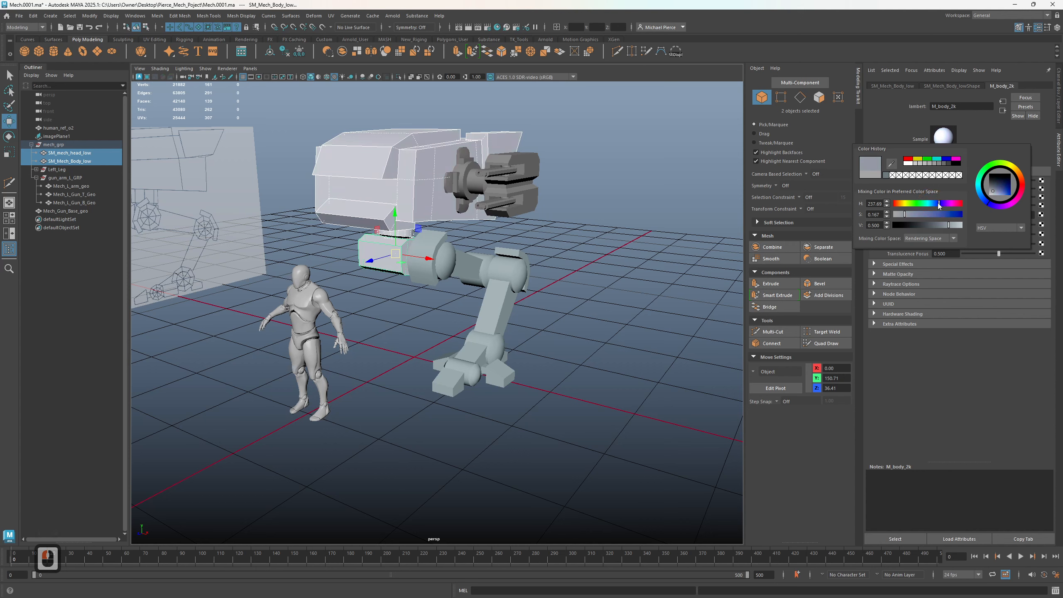
{"action": "left_click", "coordinate": [920, 386]}
- Assign a new Lambert material to the left arm, gun base and both gun barrel meshes and name it M_Guns_1k
{"action": "double_click", "coordinate": [469, 180]}
{"action": "middle_click_drag", "start_coordinate": [468, 180], "coordinate": [469, 209], "text": "alt"}
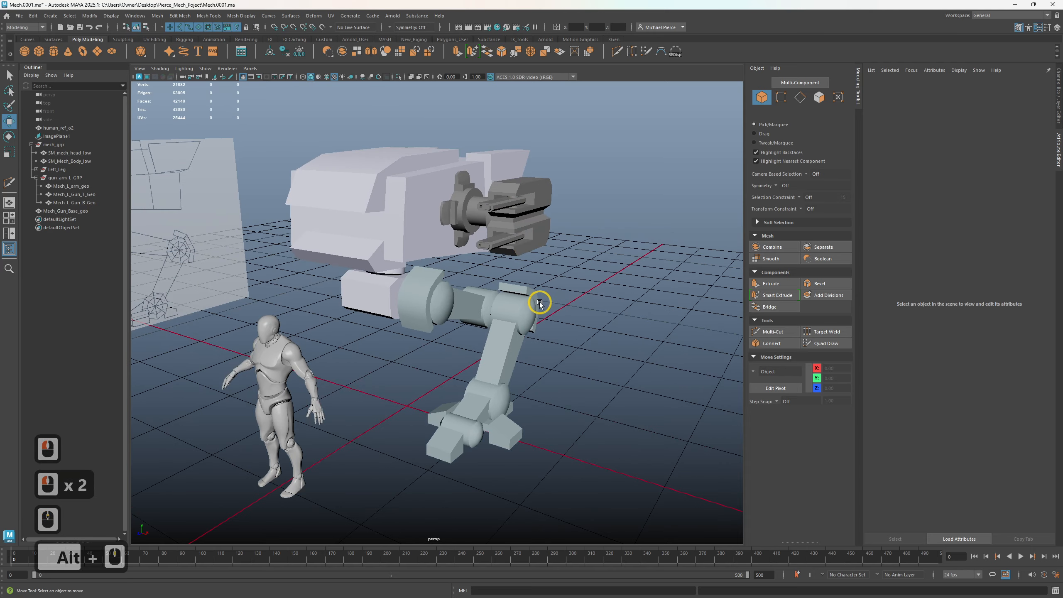
{"action": "right_click_drag", "start_coordinate": [468, 209], "coordinate": [517, 222], "text": "alt"}
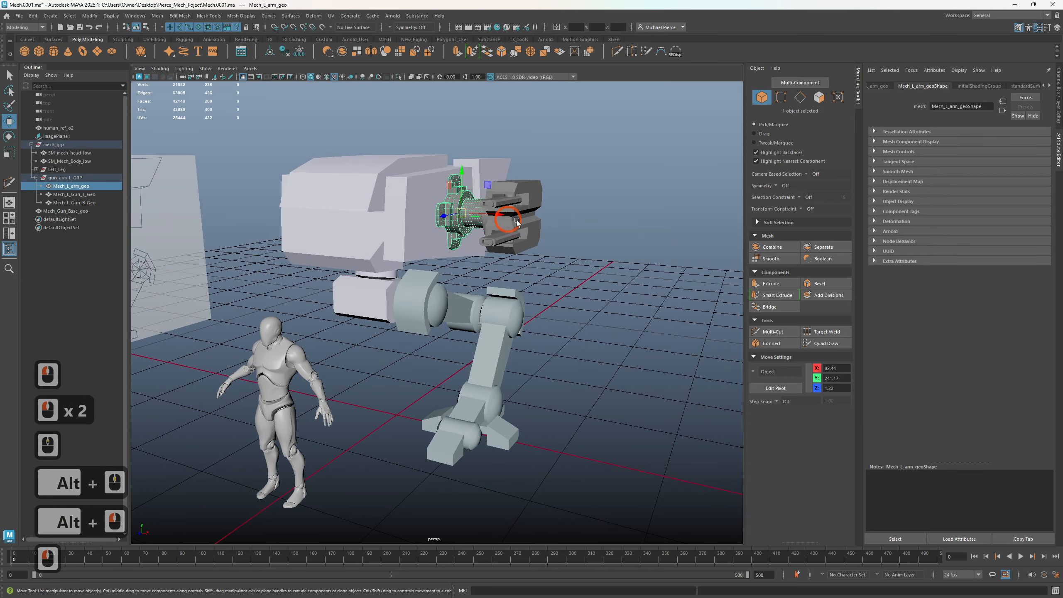
{"action": "left_click", "coordinate": [517, 222], "text": "shift"}
{"action": "left_click", "coordinate": [499, 242], "text": "shift"}
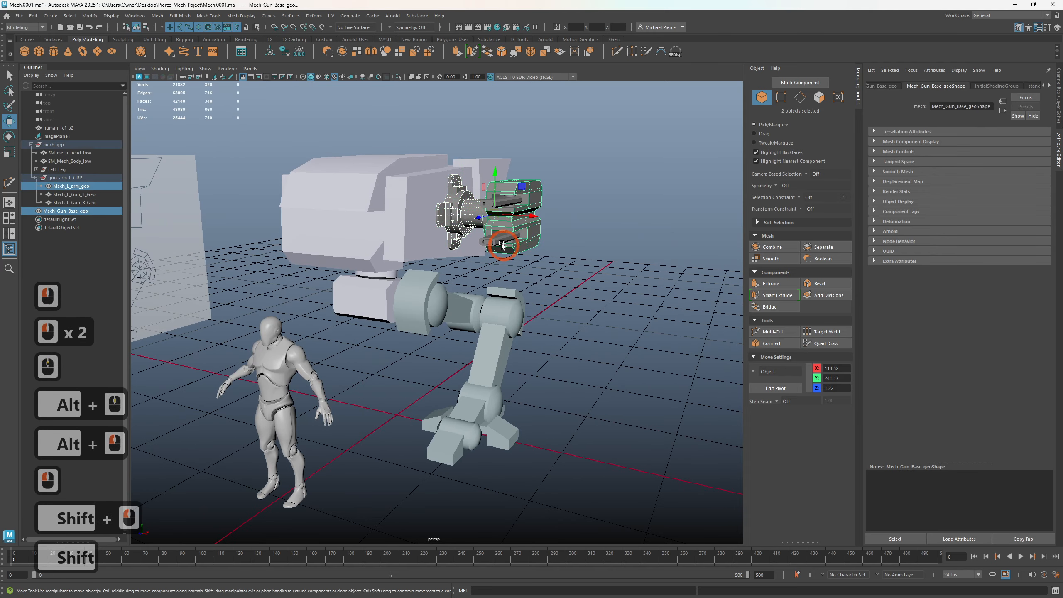
{"action": "right_click_drag", "start_coordinate": [558, 289], "coordinate": [615, 513]}
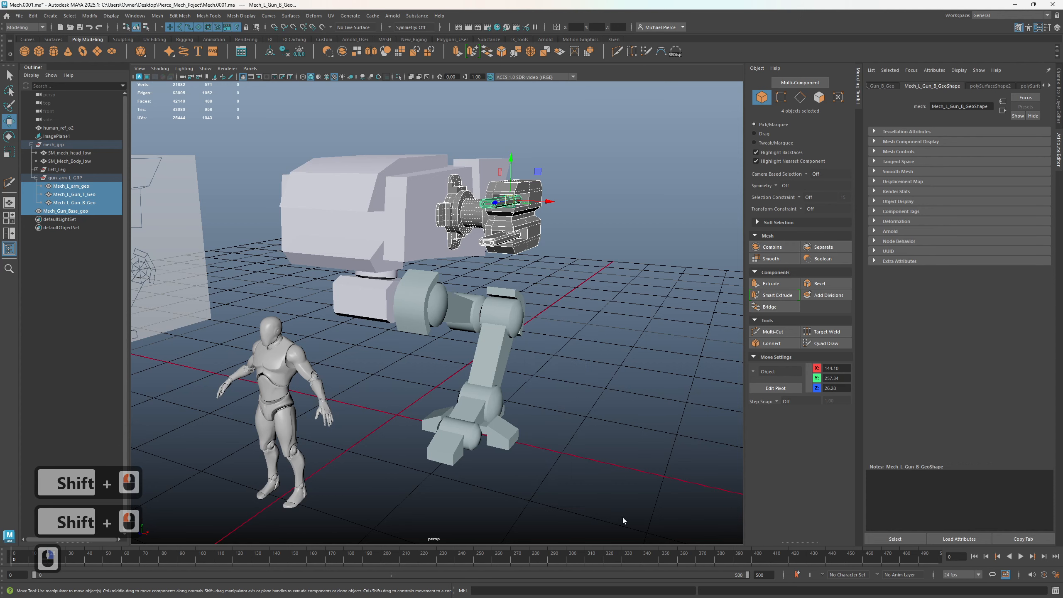
{"action": "double_click", "coordinate": [976, 106]}
{"action": "type", "text": "M_"}
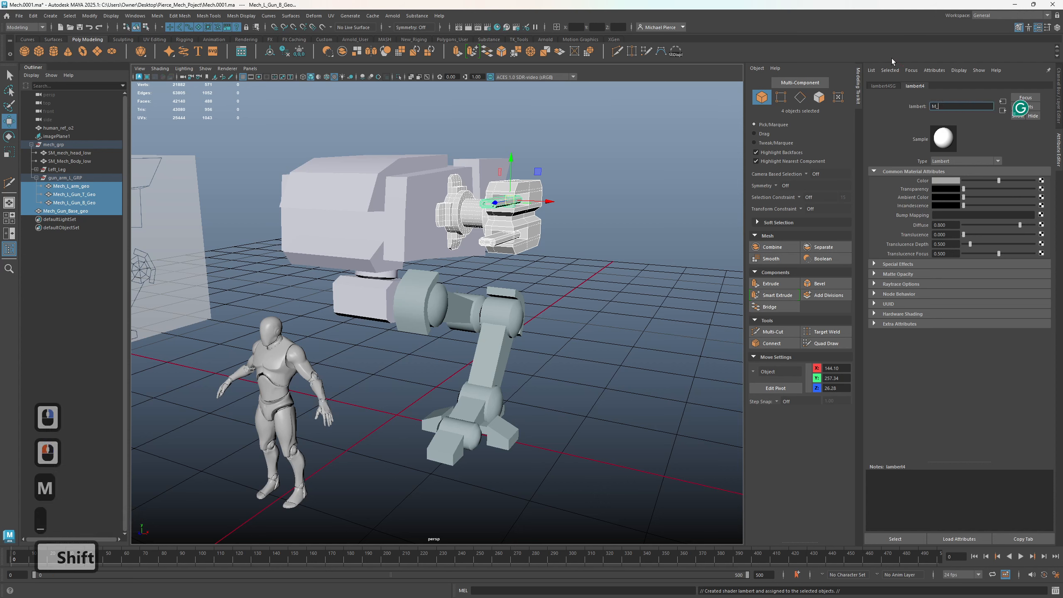
{"action": "type", "text": "Guns"}
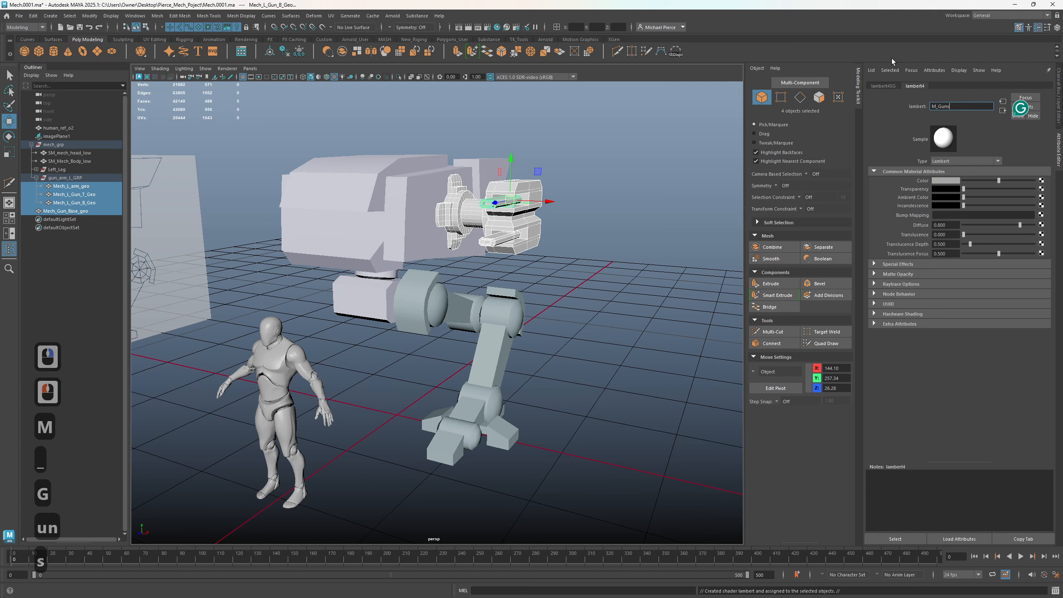
{"action": "type", "text": "_1k"}
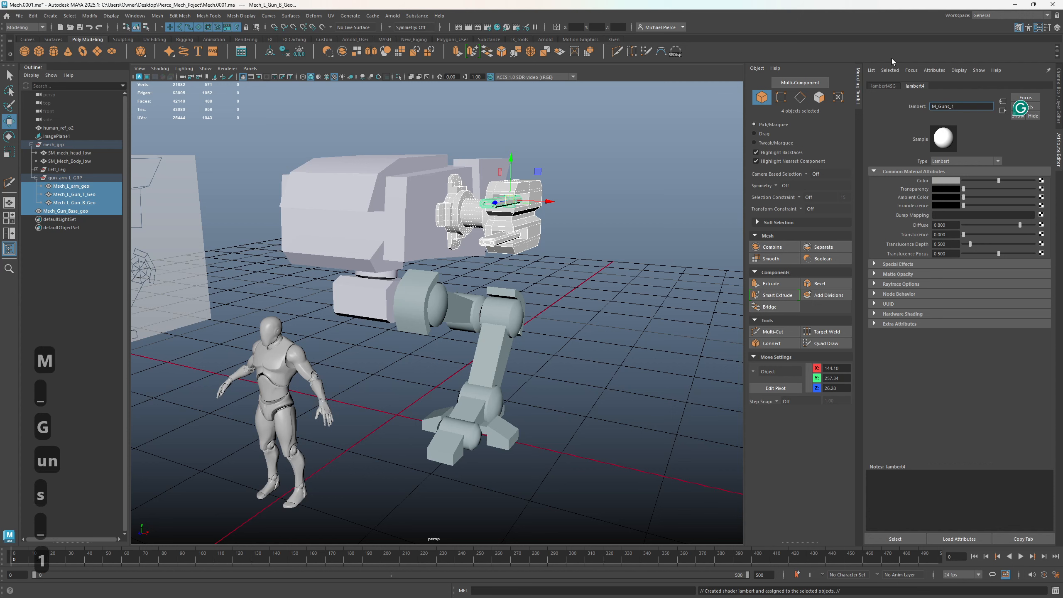
{"action": "key", "text": "Return"}
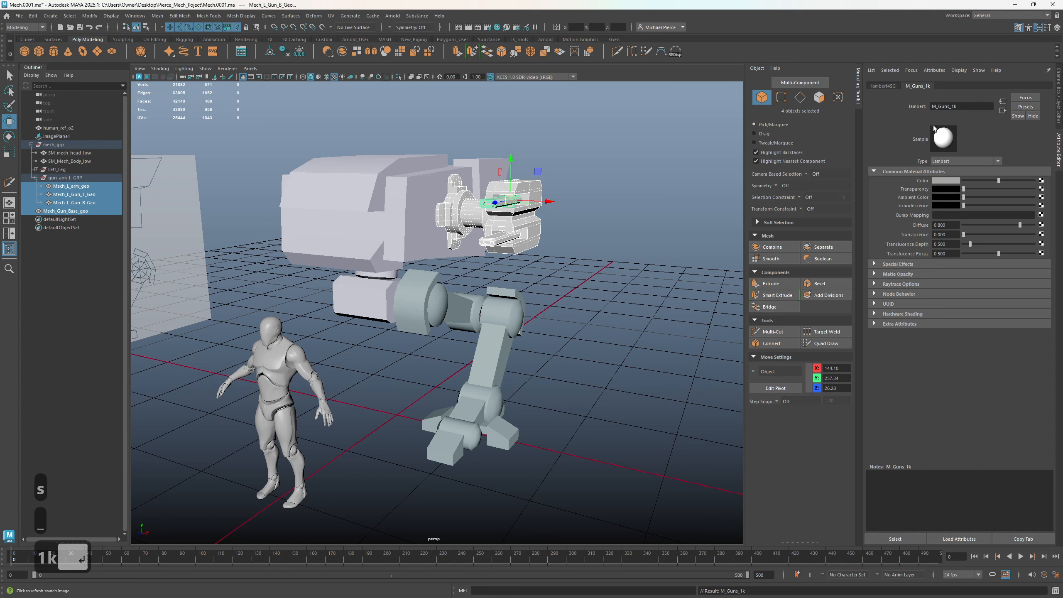
- Set the M_Guns_1k material's colour to a sandy beige with hue about 50.8, saturation 0.250 and value 0.362, and clear the selection
{"action": "left_click", "coordinate": [942, 181]}
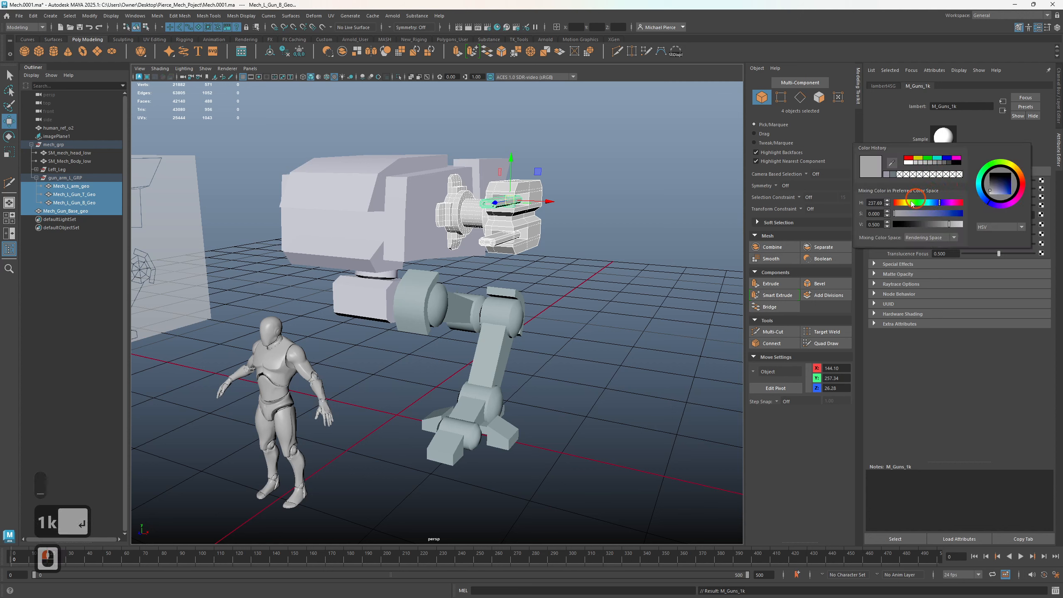
{"action": "left_click_drag", "start_coordinate": [912, 203], "coordinate": [903, 203]}
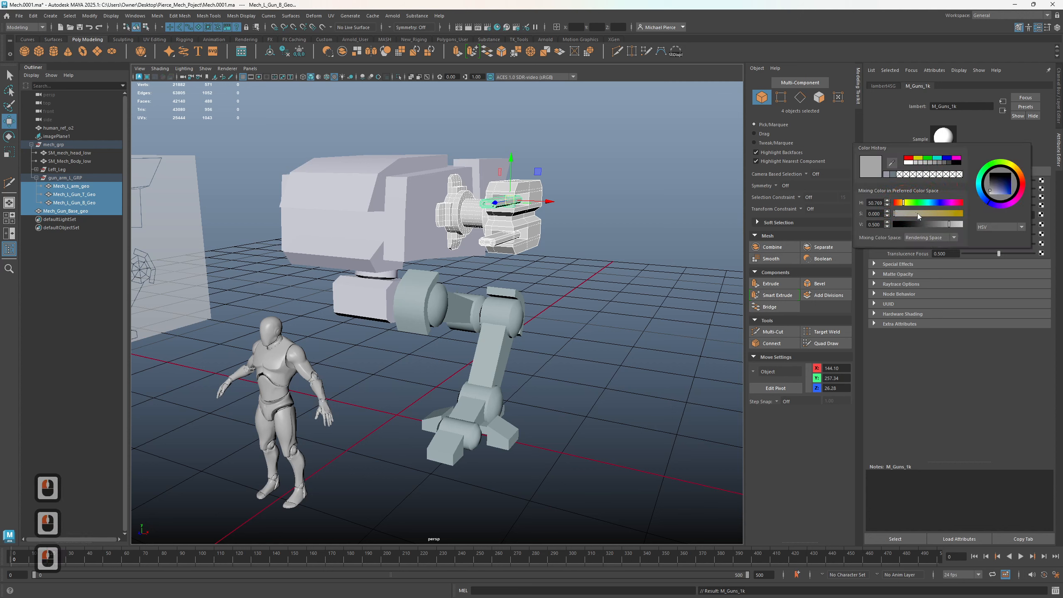
{"action": "left_click", "coordinate": [910, 214]}
{"action": "left_click", "coordinate": [942, 224]}
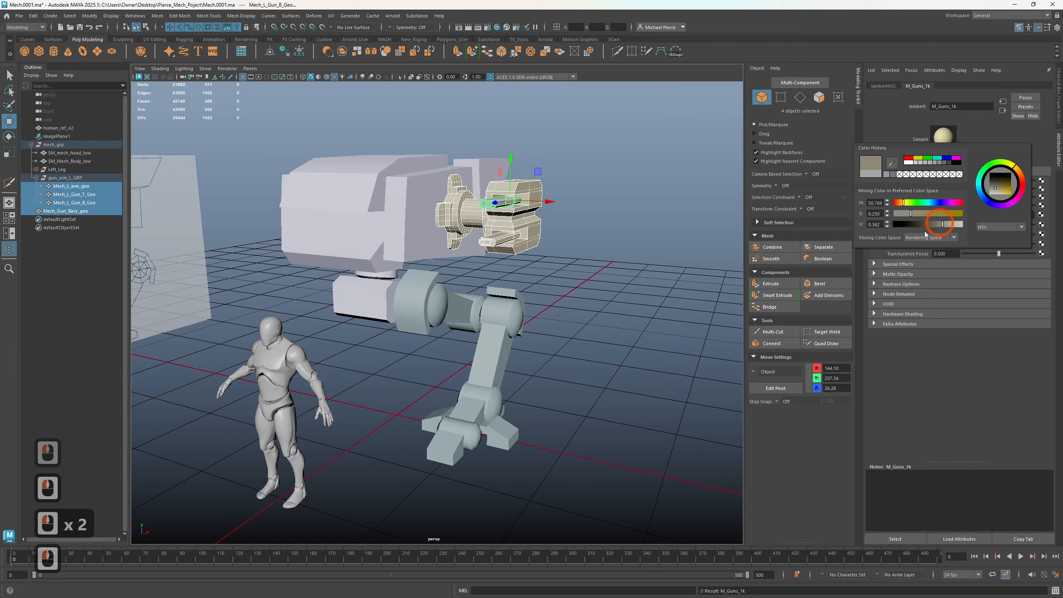
{"action": "left_click", "coordinate": [609, 345]}
- Inspect the gun base mesh's M_Guns_1k material and compare it with the textured mech in Substance 3D Painter
{"action": "left_click_drag", "start_coordinate": [602, 345], "coordinate": [572, 351], "text": "alt"}
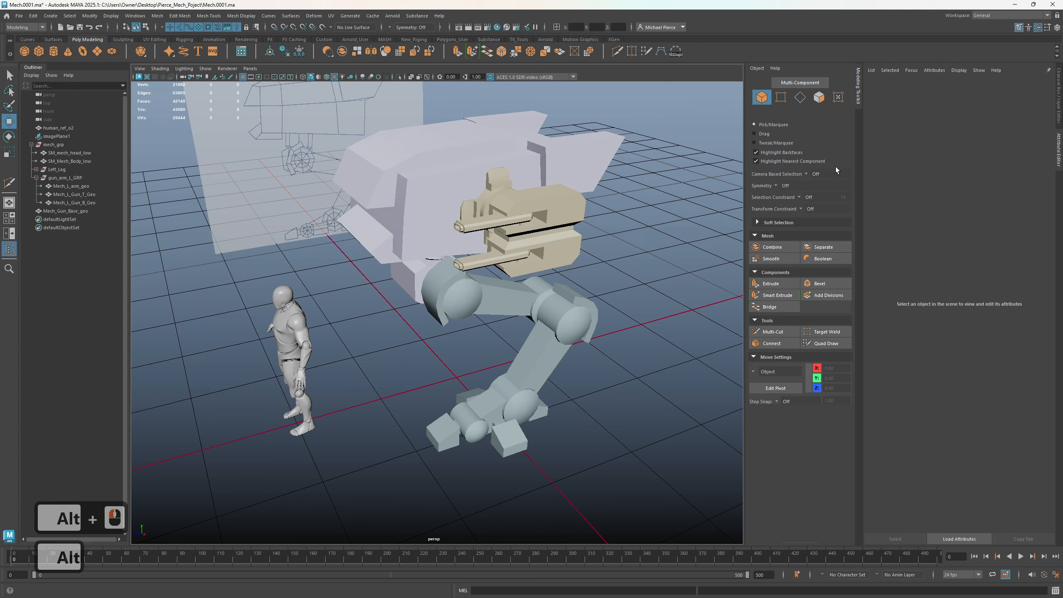
{"action": "left_click", "coordinate": [516, 255]}
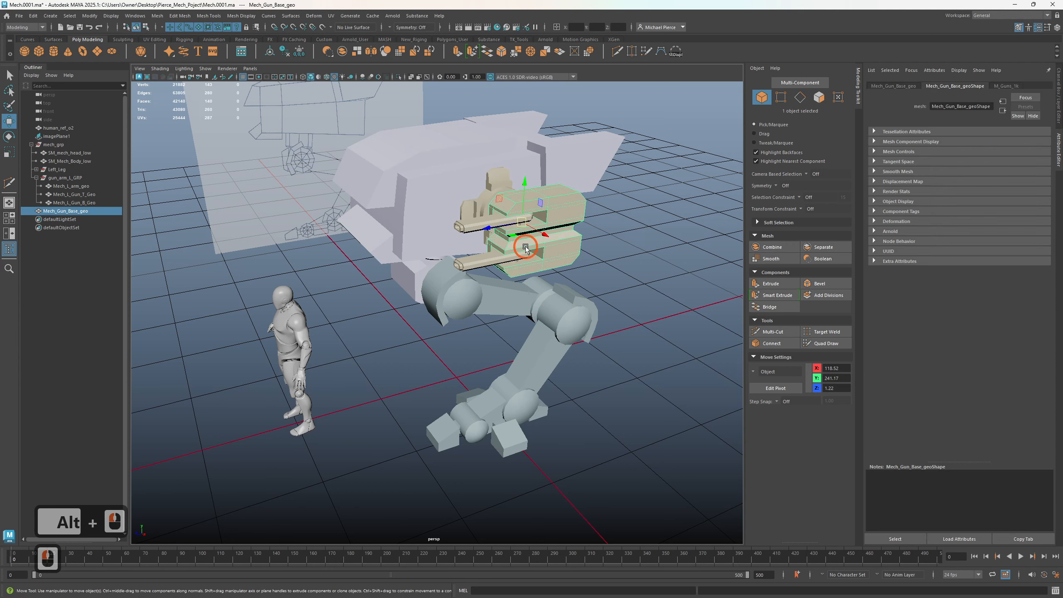
{"action": "left_click", "coordinate": [1008, 85]}
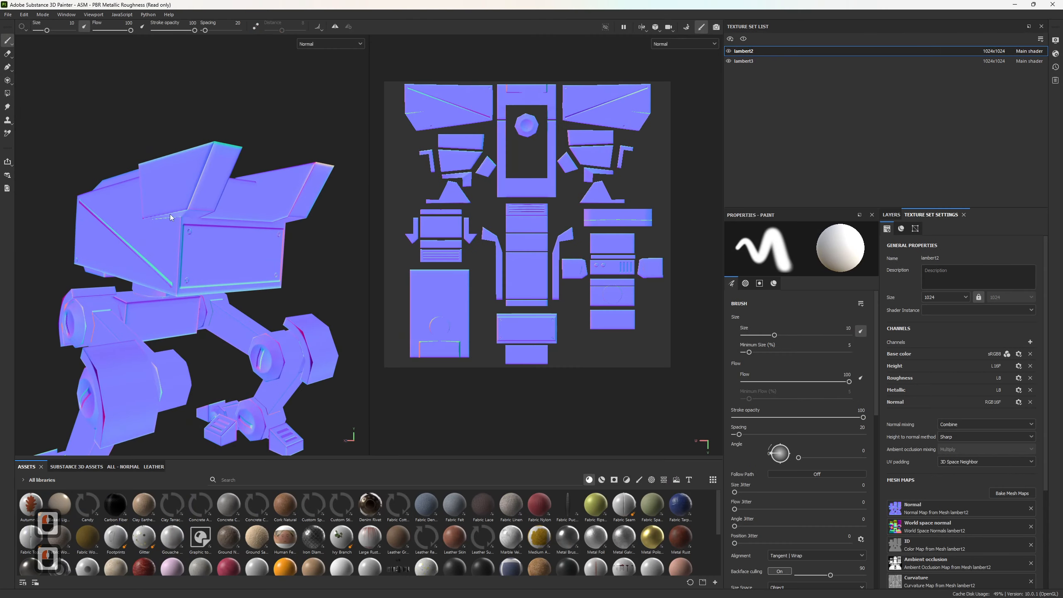
{"action": "left_click_drag", "start_coordinate": [310, 200], "coordinate": [481, 237], "text": "alt"}
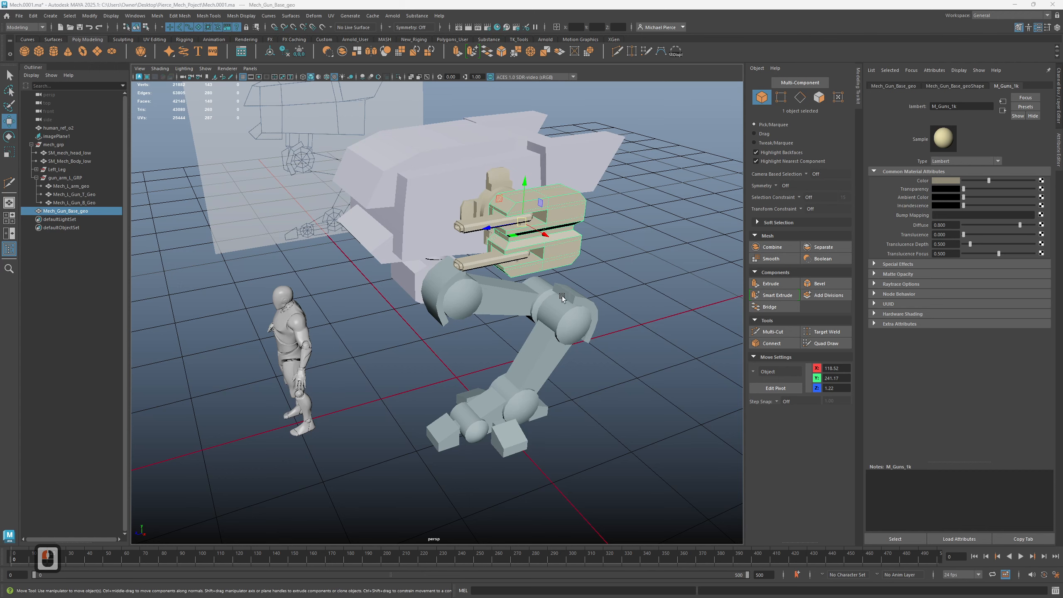
{"action": "left_click_drag", "start_coordinate": [131, 292], "coordinate": [331, 314], "text": "alt"}
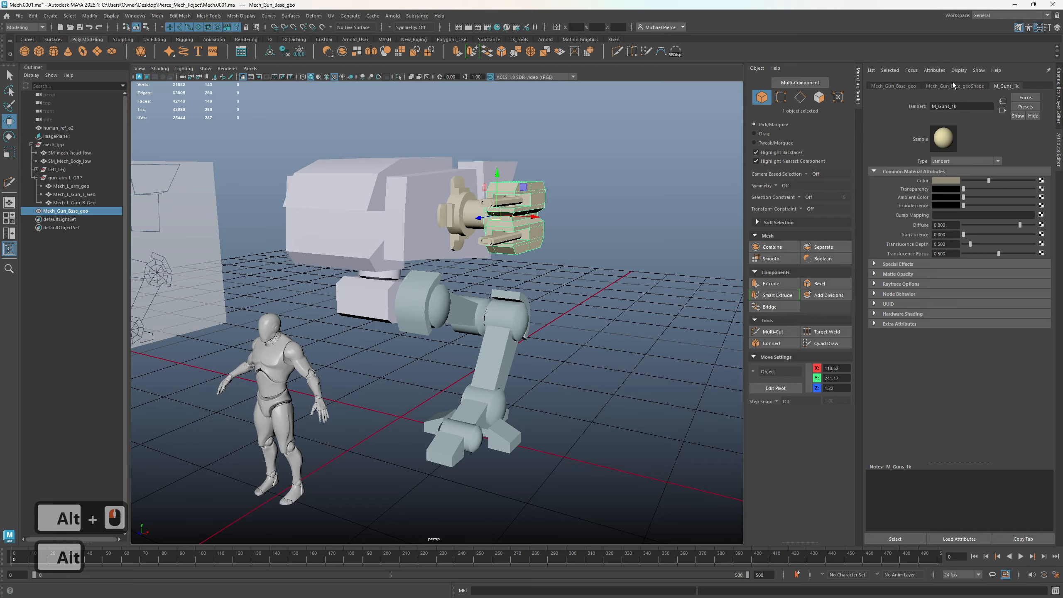
{"action": "left_click_drag", "start_coordinate": [409, 340], "coordinate": [437, 359], "text": "alt"}
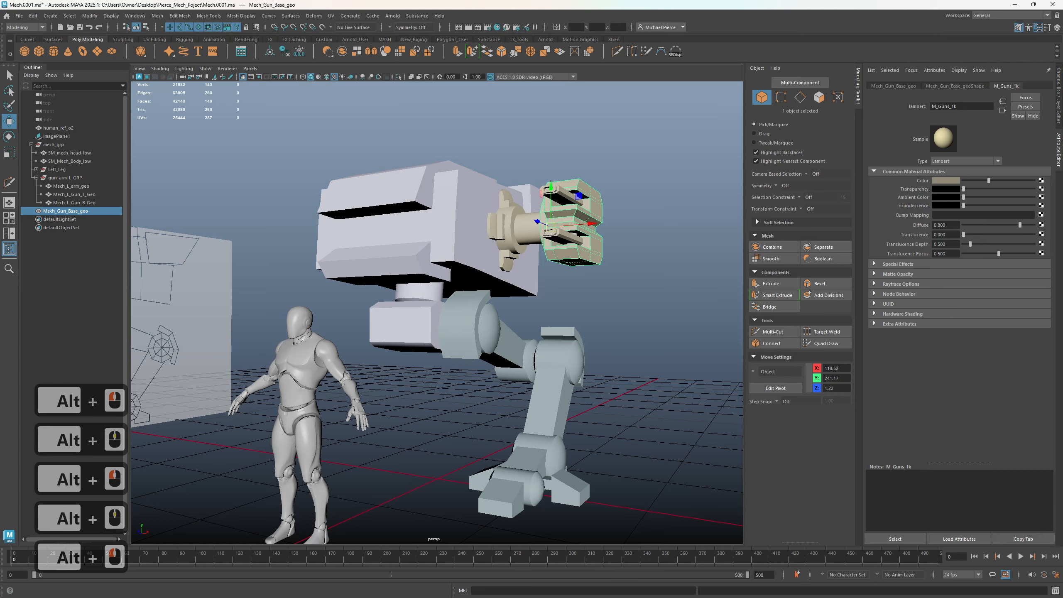
- Switch to Substance 3D Painter and examine the lambert3 texture set's UV layout
{"action": "left_click", "coordinate": [394, 4]}
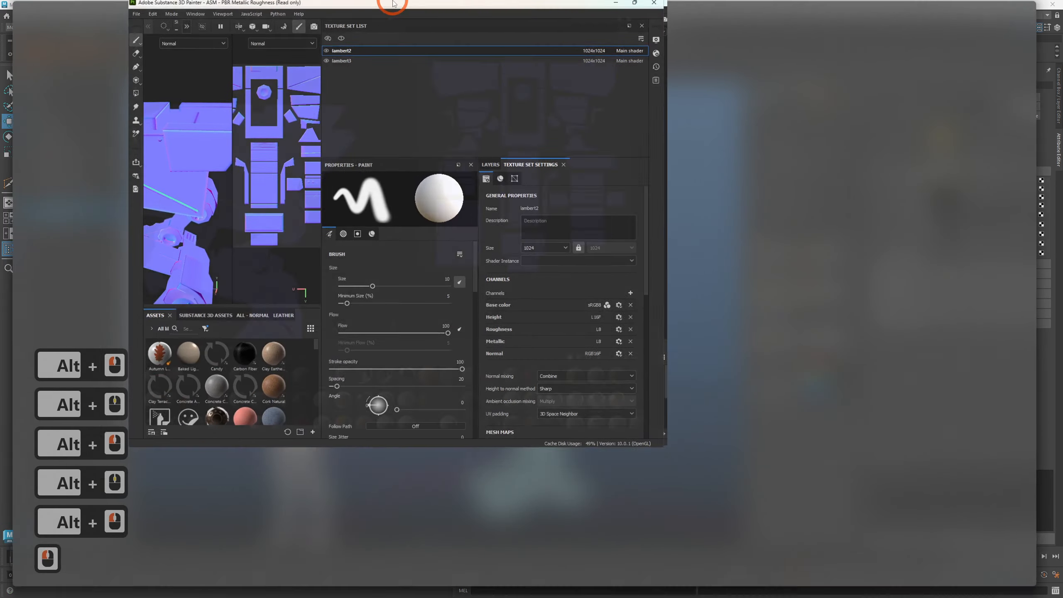
{"action": "double_click", "coordinate": [393, 4]}
{"action": "left_click", "coordinate": [748, 60]}
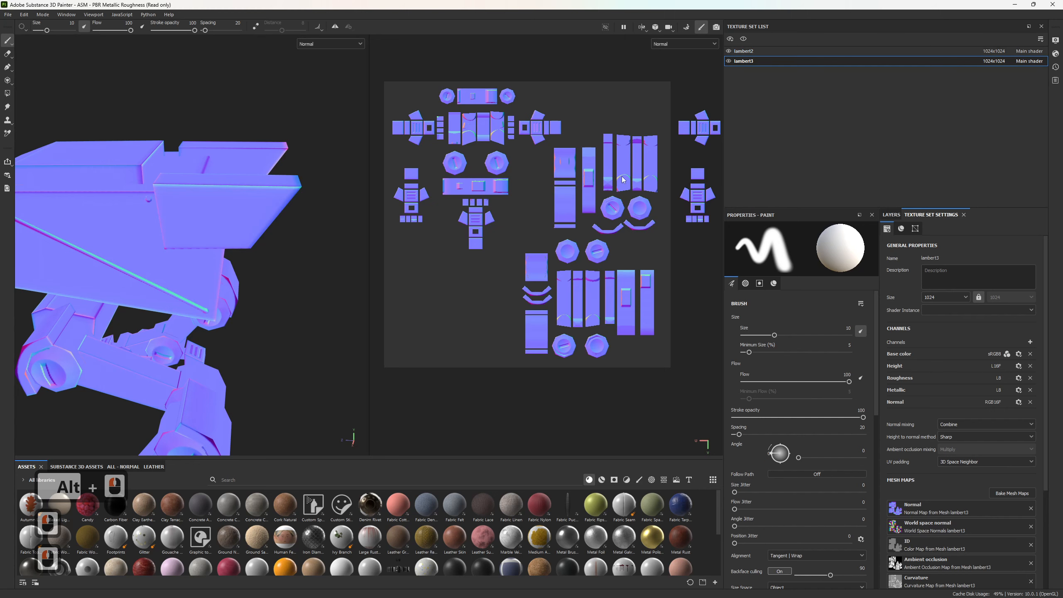
{"action": "scroll", "coordinate": [609, 225], "scroll_direction": "down", "scroll_amount": 8}
{"action": "middle_click_drag", "start_coordinate": [609, 225], "coordinate": [500, 257], "text": "alt"}
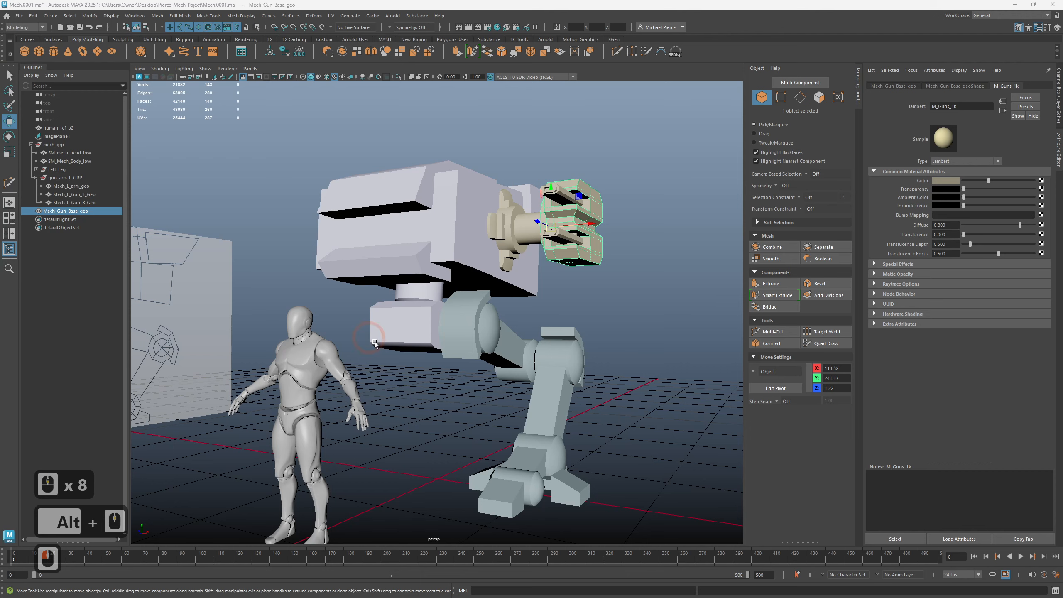
- Return to Maya and examine the pivots and contents of the left leg and left gun arm groups
{"action": "left_click", "coordinate": [386, 351]}
{"action": "left_click", "coordinate": [406, 413]}
{"action": "middle_click_drag", "start_coordinate": [406, 413], "coordinate": [436, 335], "text": "alt"}
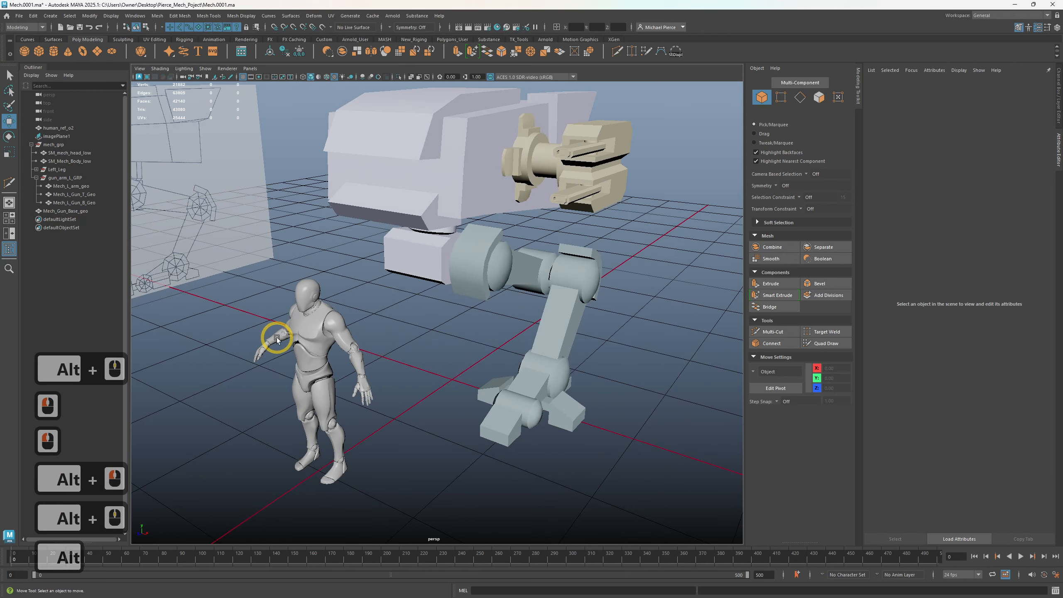
{"action": "left_click", "coordinate": [37, 178]}
{"action": "left_click", "coordinate": [59, 177]}
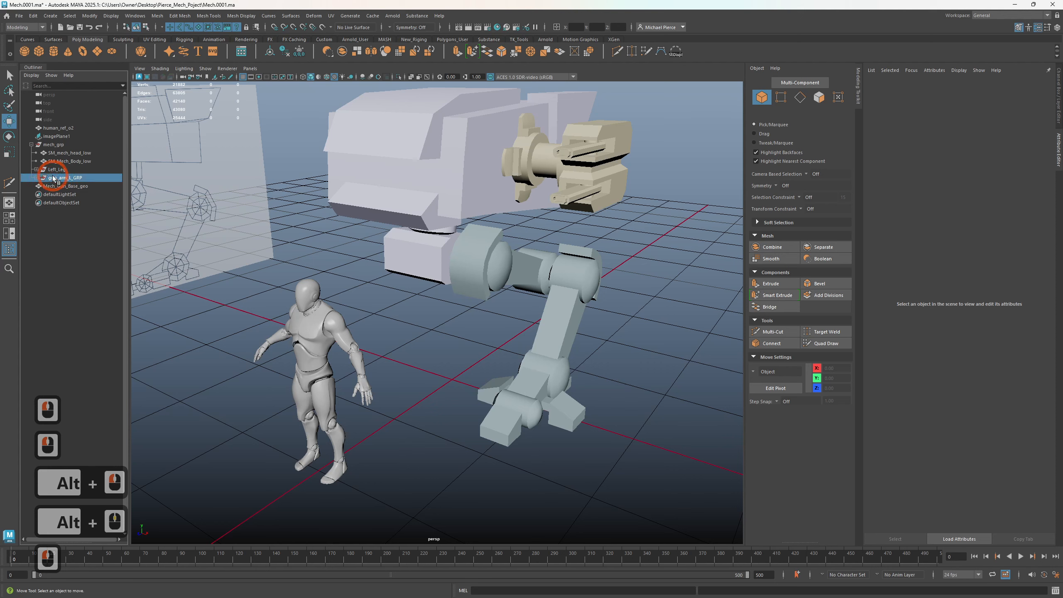
{"action": "left_click", "coordinate": [55, 168], "text": "shift"}
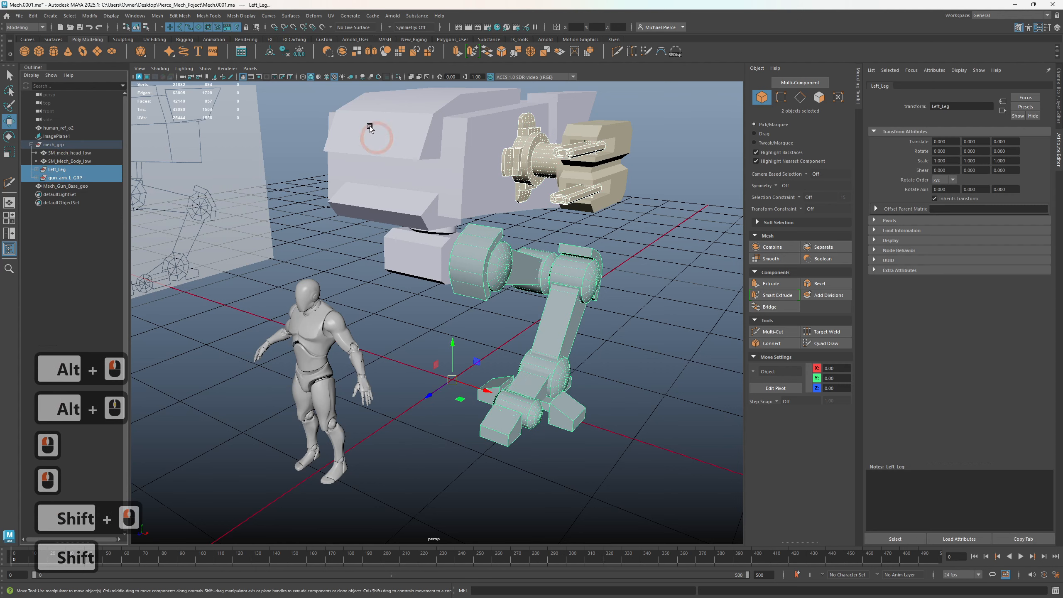
{"action": "left_click", "coordinate": [62, 161]}
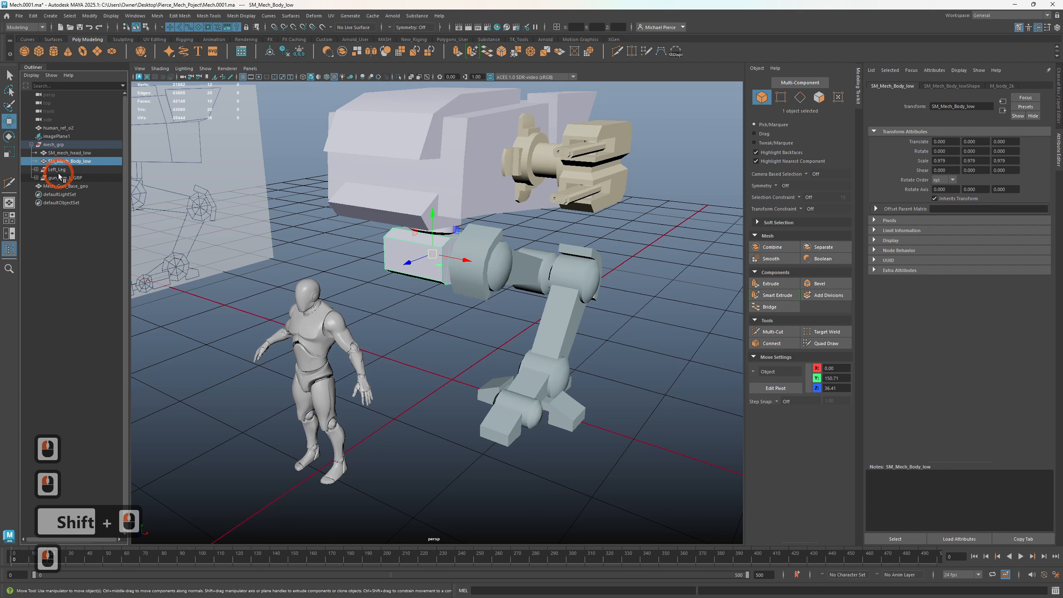
{"action": "left_click", "coordinate": [58, 177]}
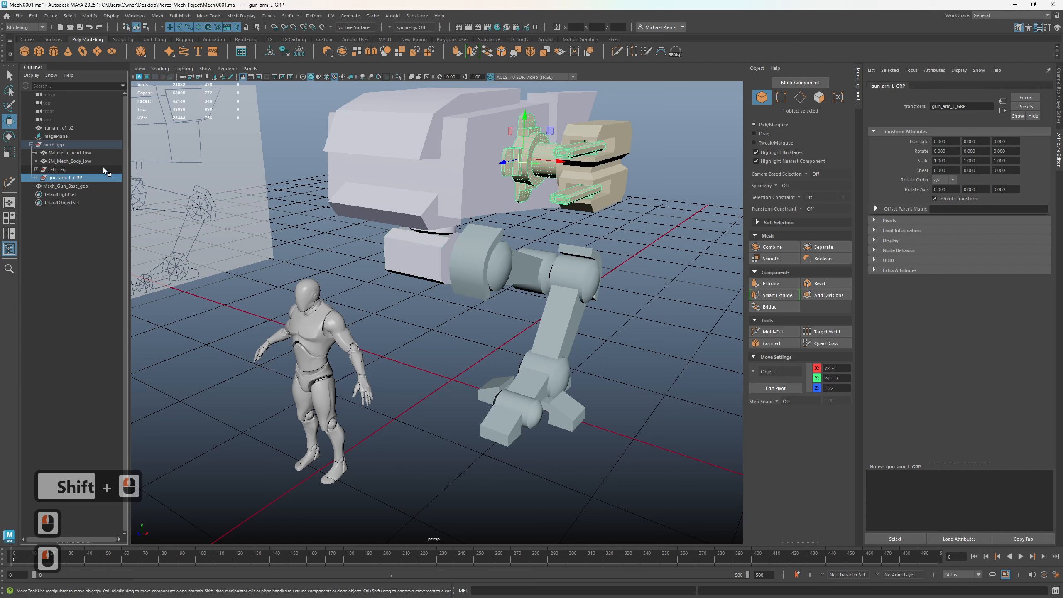
{"action": "left_click", "coordinate": [37, 179]}
{"action": "left_click", "coordinate": [62, 187]}
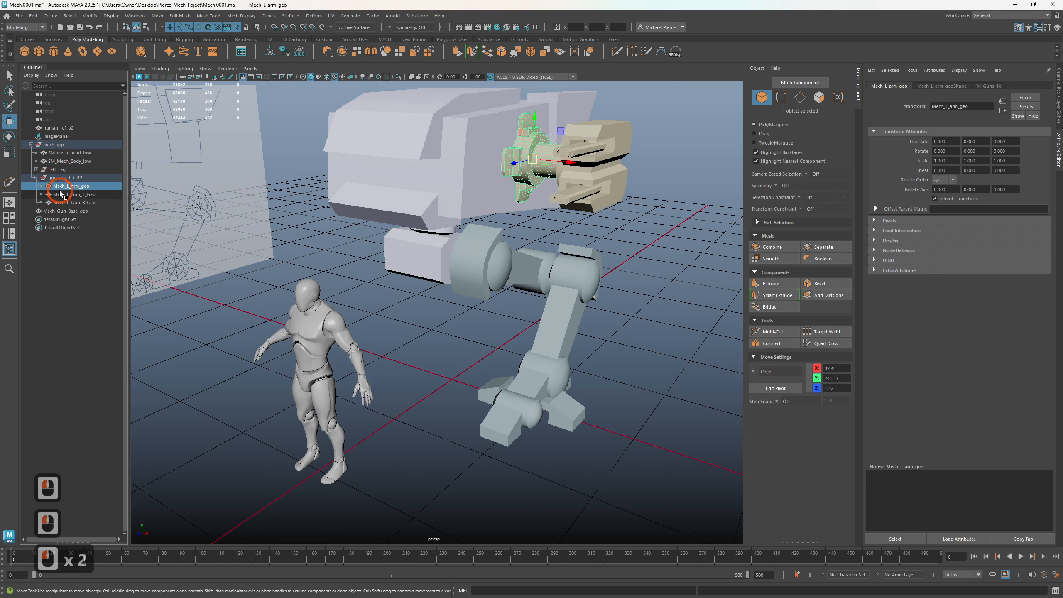
{"action": "left_click", "coordinate": [68, 195]}
{"action": "left_click", "coordinate": [71, 202]}
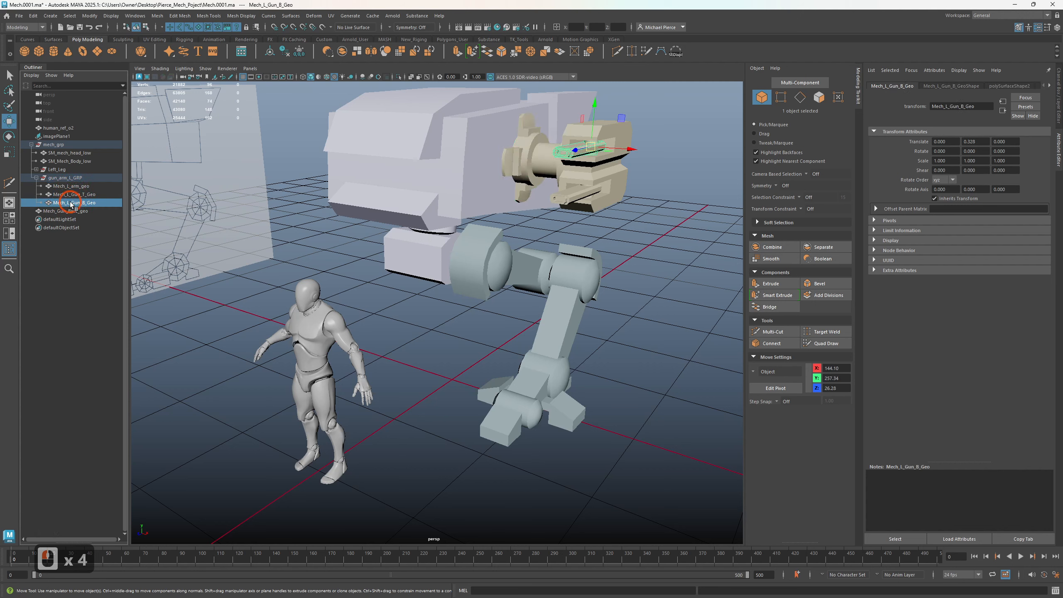
- Move the pivot of gun_arm_L_GRP to the world origin at X 0, Y 0, Z 0
{"action": "left_click", "coordinate": [60, 179]}
{"action": "key", "text": "w"}
{"action": "key", "text": "d"}
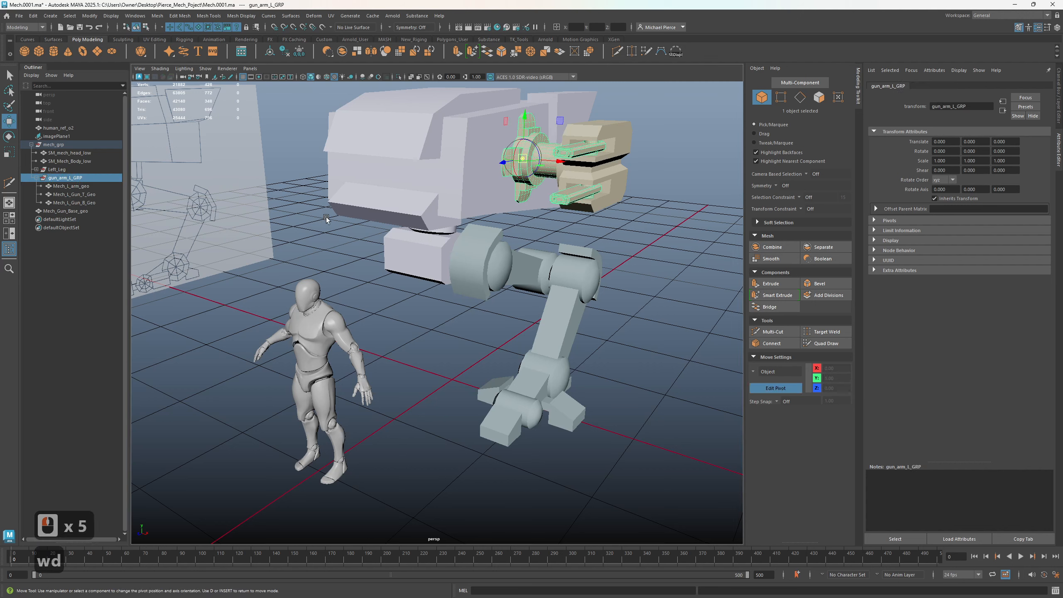
{"action": "left_click", "coordinate": [583, 28]}
{"action": "type", "text": "0"}
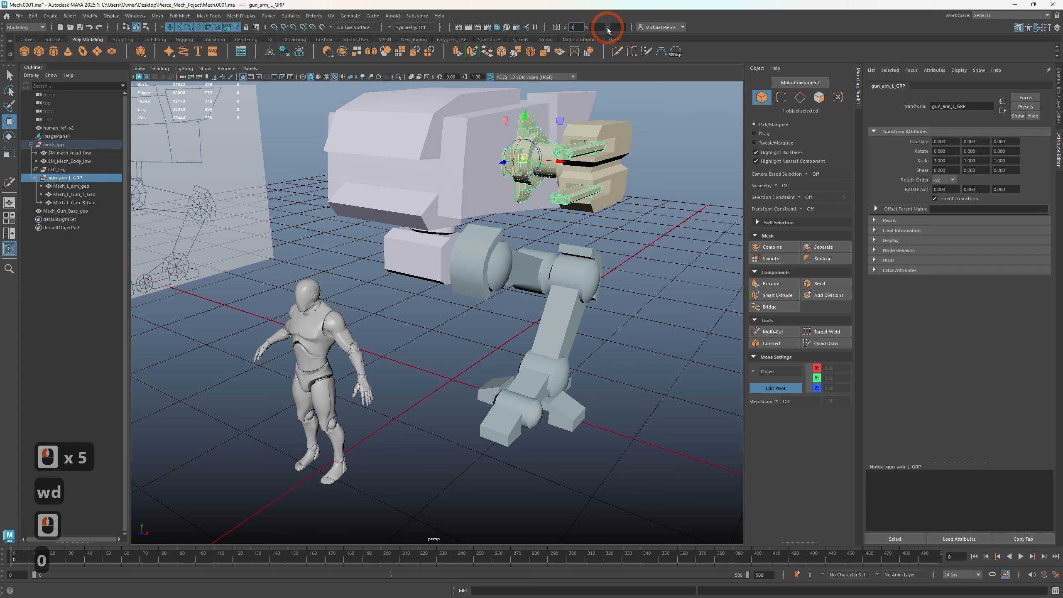
{"action": "key", "text": "Tab"}
{"action": "type", "text": "0"}
{"action": "key", "text": "Tab"}
{"action": "type", "text": "0"}
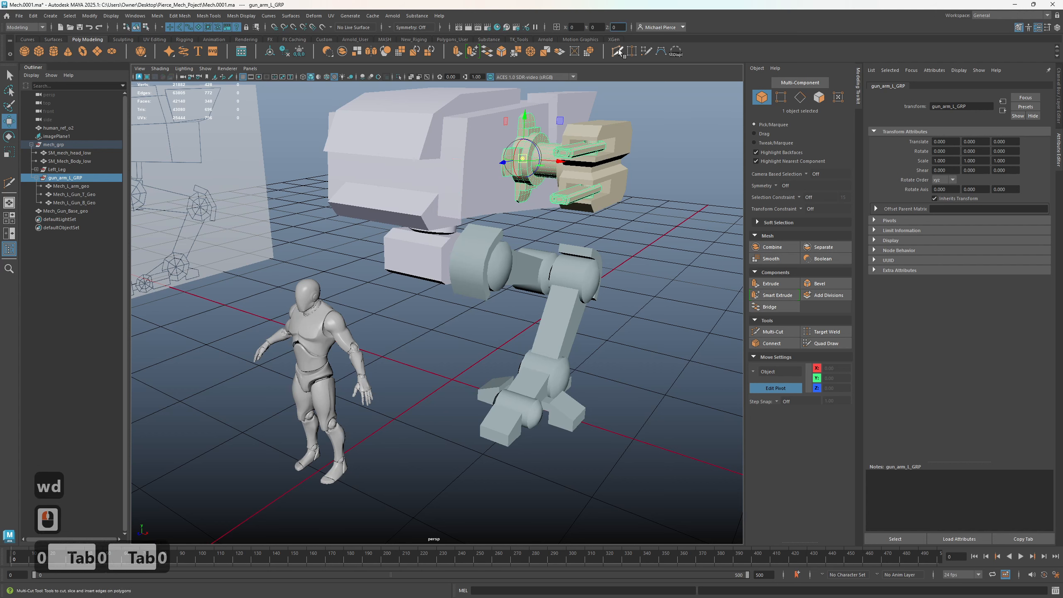
{"action": "key", "text": "Return"}
{"action": "key", "text": "d"}
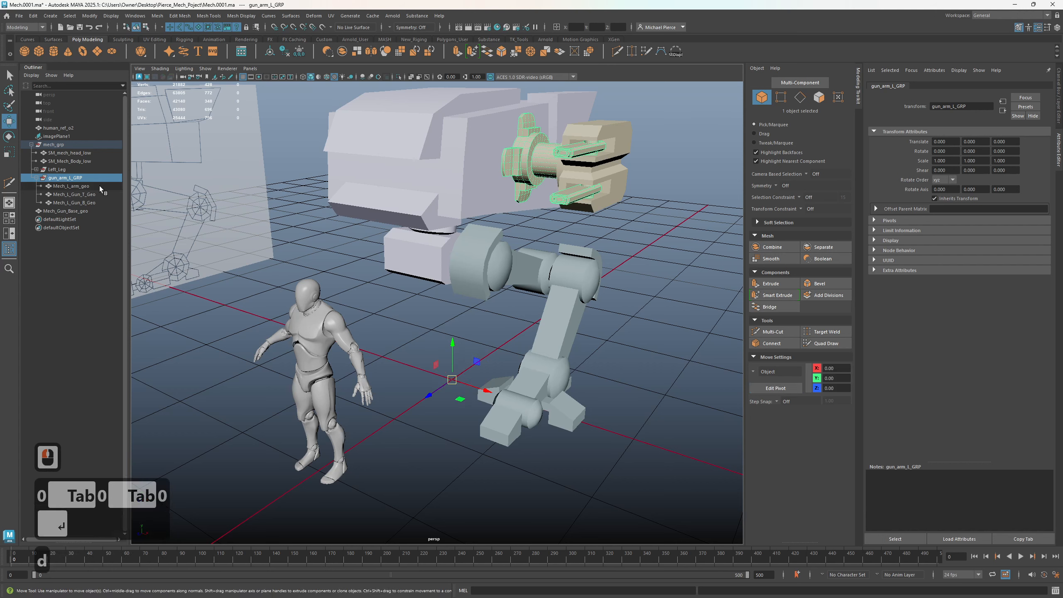
- Mirror-copy the gun_arm_L_GRP and Left_Leg groups using Duplicate Special with scale -1, 1, 1 and one copy
{"action": "left_click", "coordinate": [44, 178]}
{"action": "left_click", "coordinate": [37, 178]}
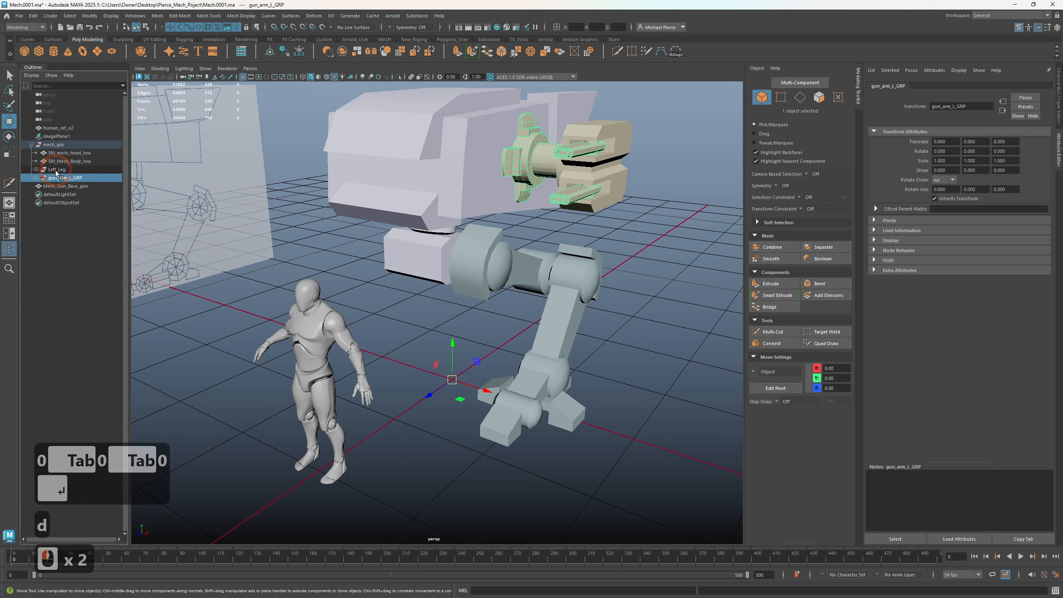
{"action": "left_click", "coordinate": [57, 169], "text": "shift"}
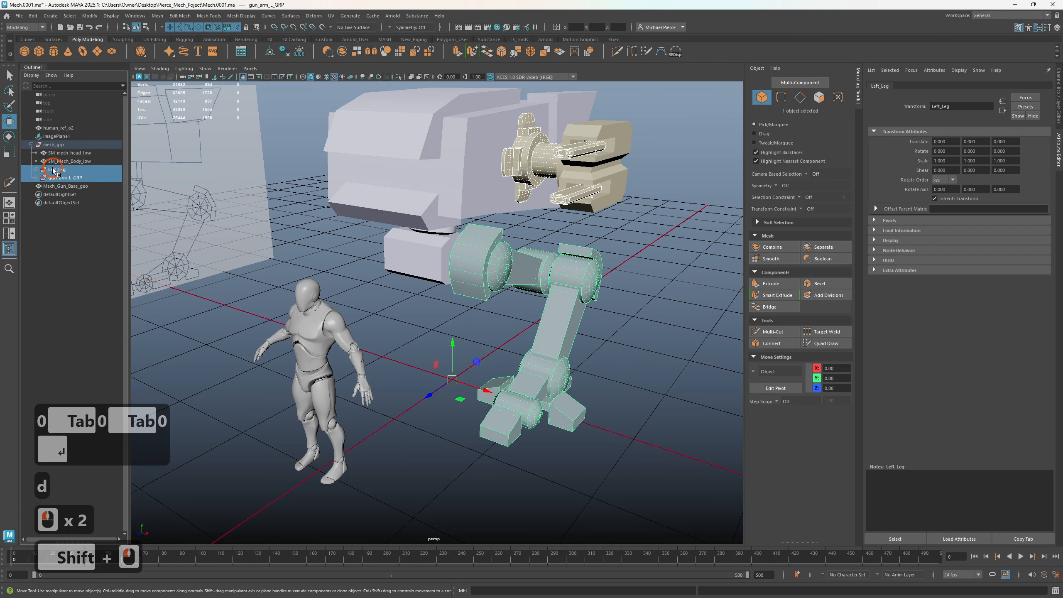
{"action": "left_click", "coordinate": [32, 17]}
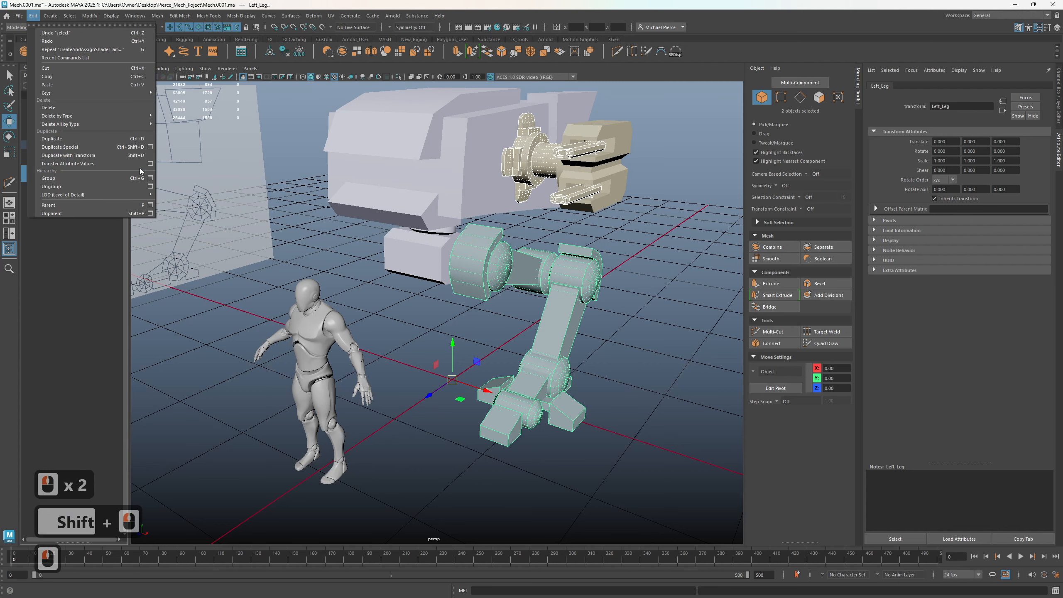
{"action": "left_click", "coordinate": [151, 147]}
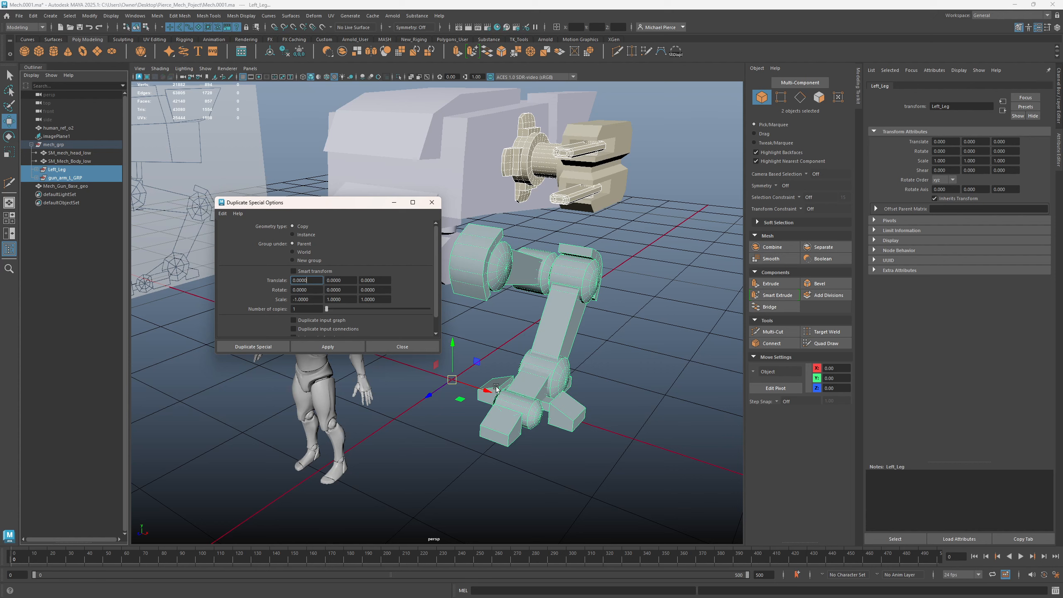
{"action": "left_click", "coordinate": [256, 346]}
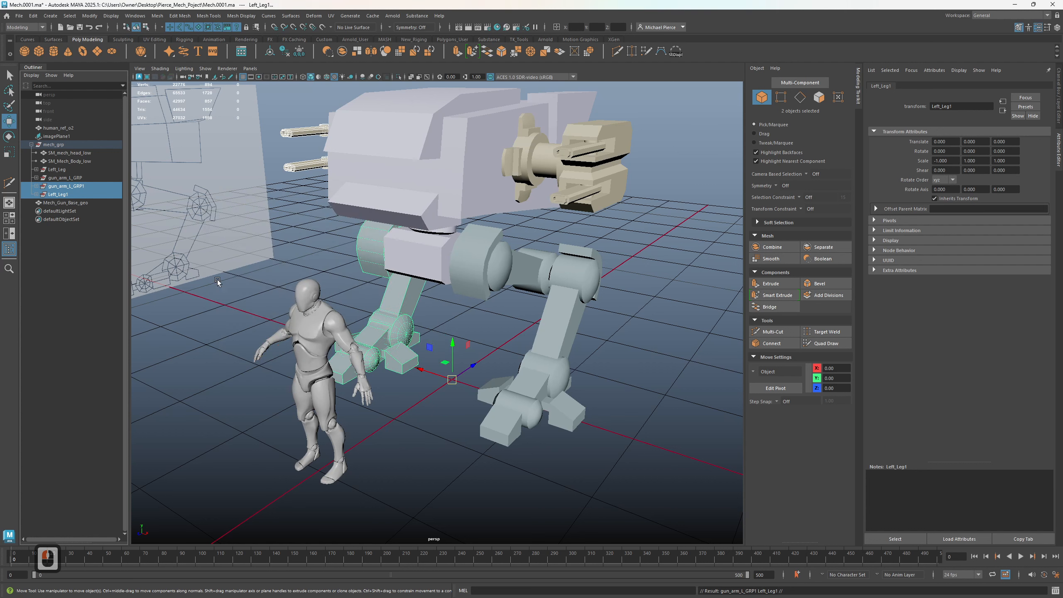
- Replace "_L" with "_R" in the names of the two selected mirrored groups using Search and Replace Names
{"action": "left_click", "coordinate": [64, 187]}
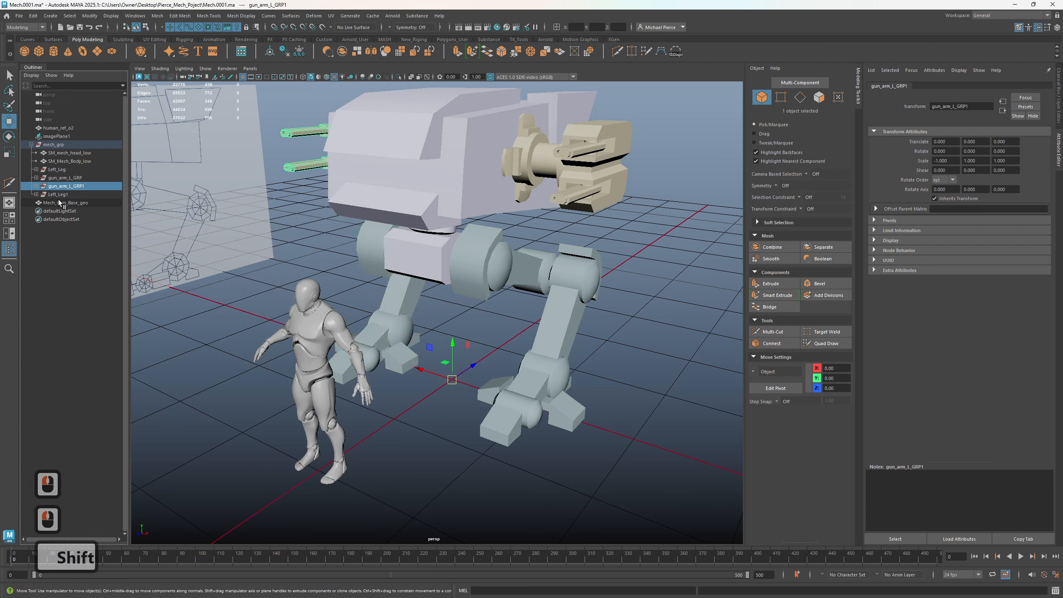
{"action": "left_click", "coordinate": [57, 194], "text": "shift"}
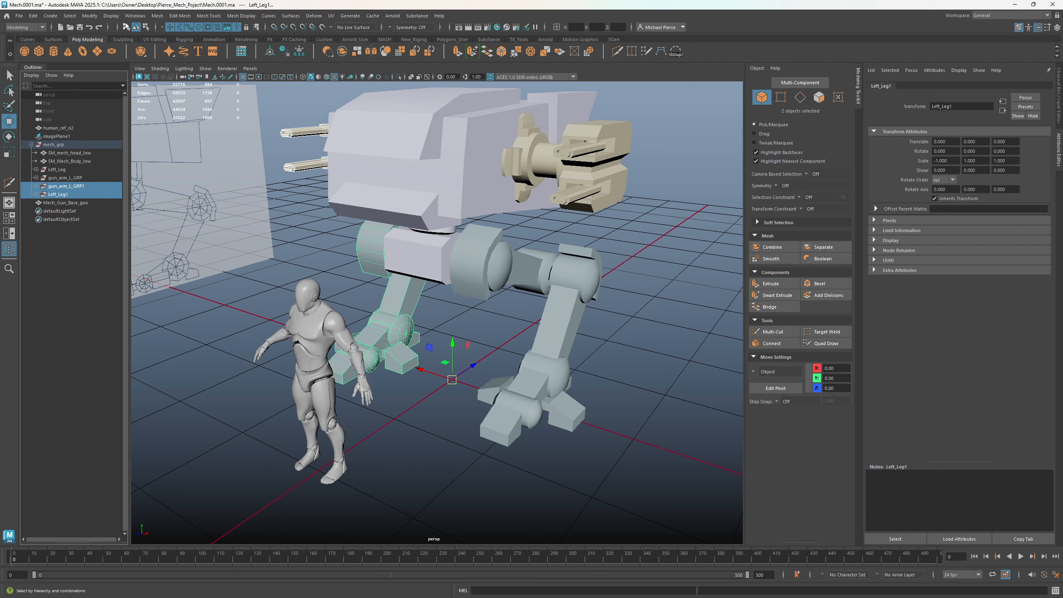
{"action": "left_click", "coordinate": [99, 17]}
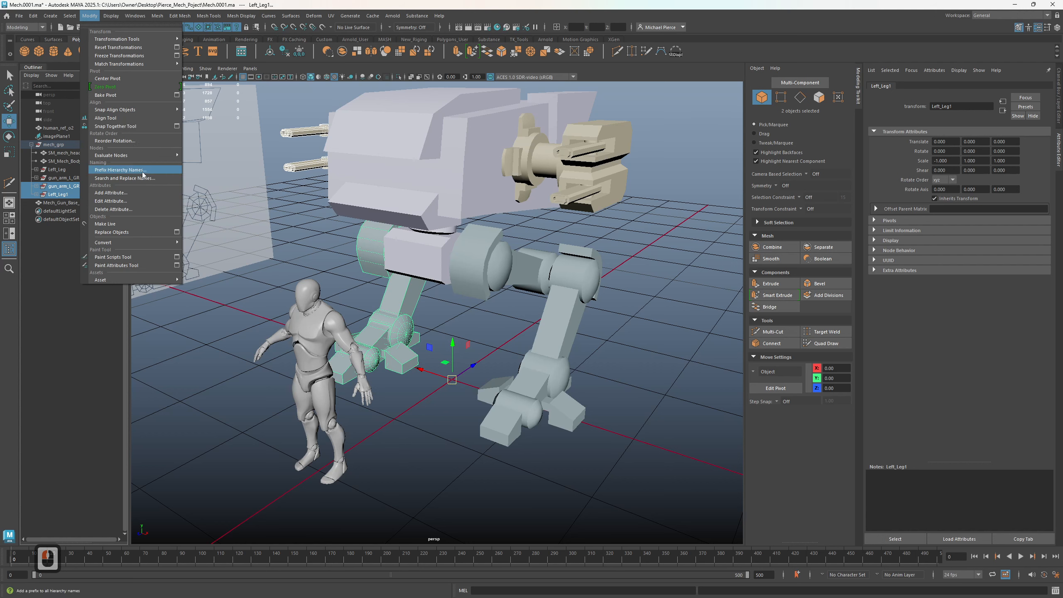
{"action": "left_click", "coordinate": [126, 178]}
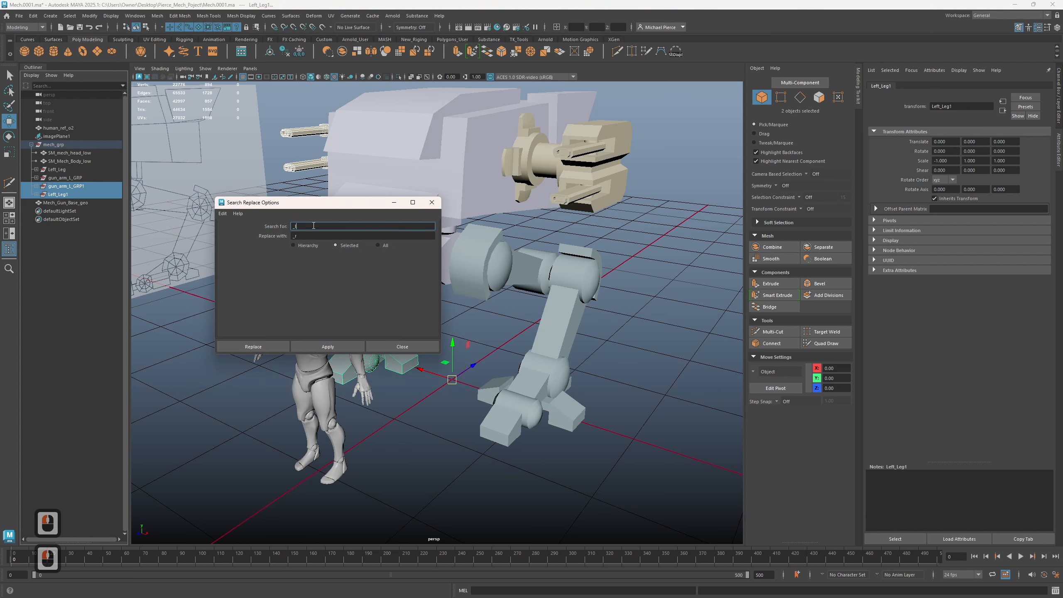
{"action": "key", "text": "BackSpace"}
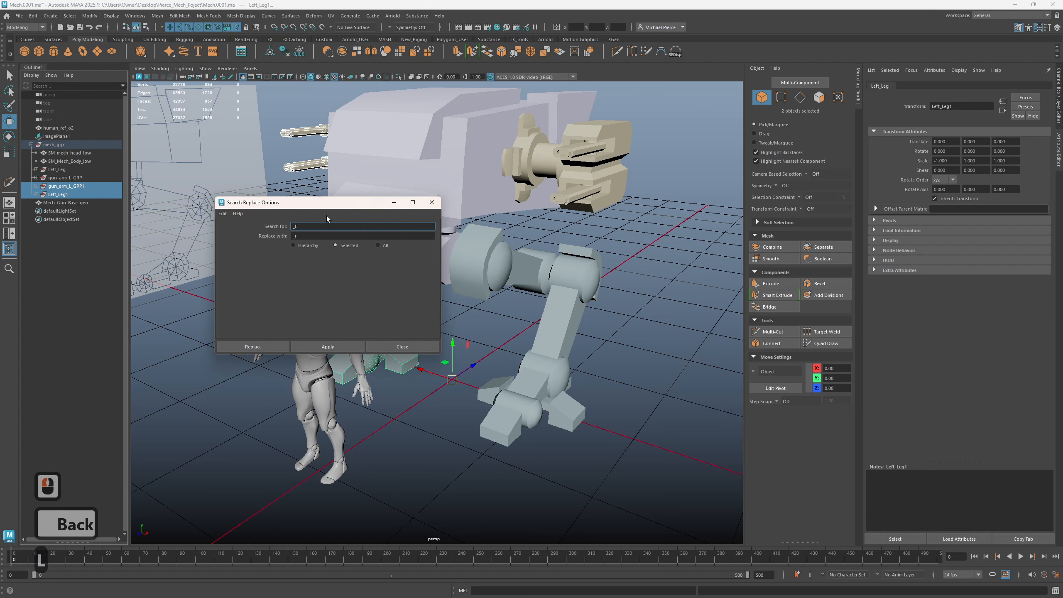
{"action": "type", "text": "L"}
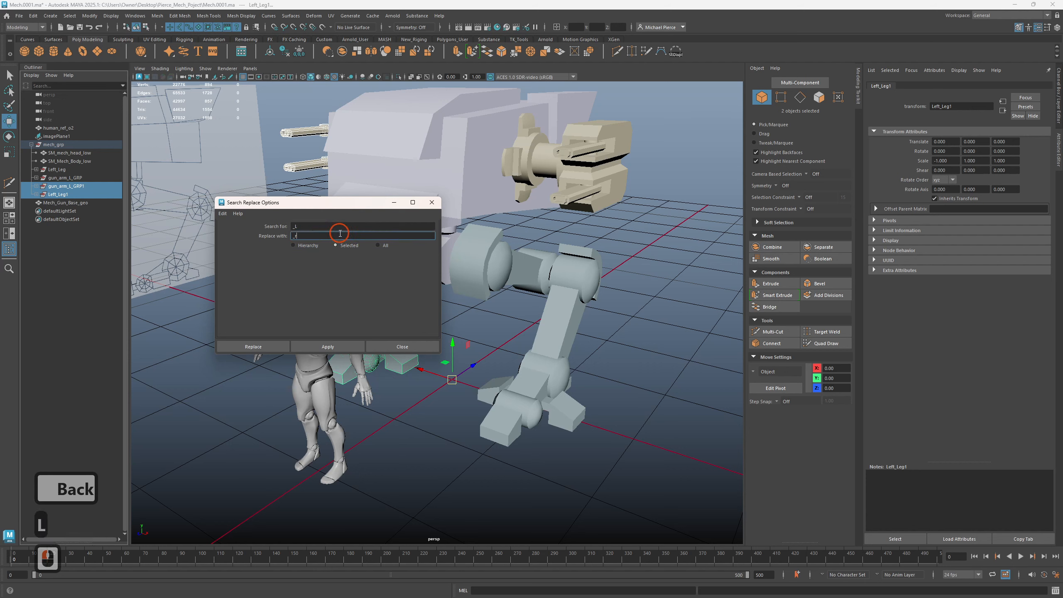
{"action": "double_click", "coordinate": [339, 236]}
{"action": "key", "text": "BackSpace"}
{"action": "type", "text": "R"}
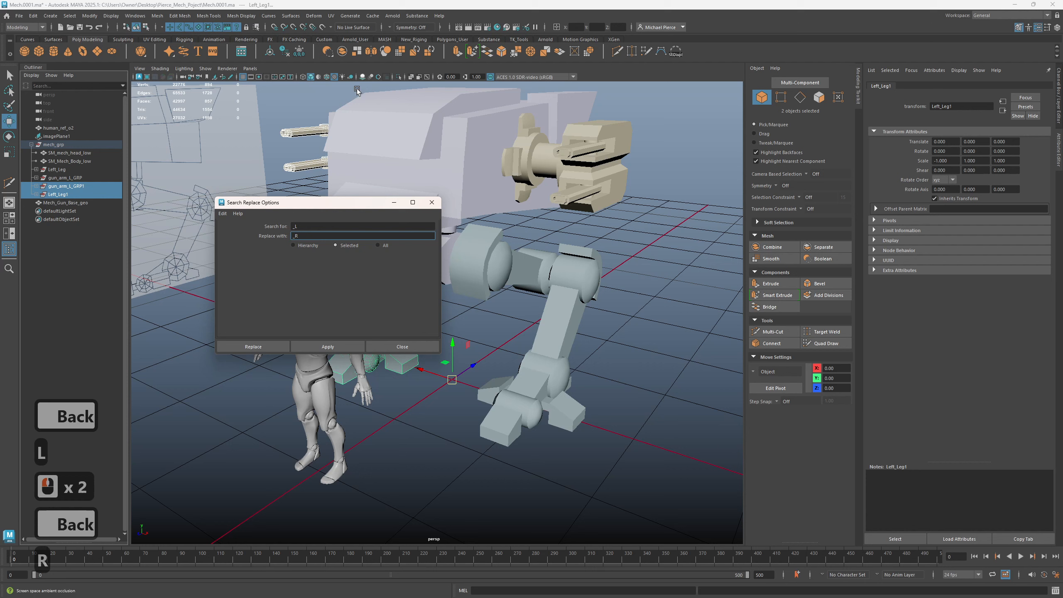
{"action": "left_click", "coordinate": [249, 349]}
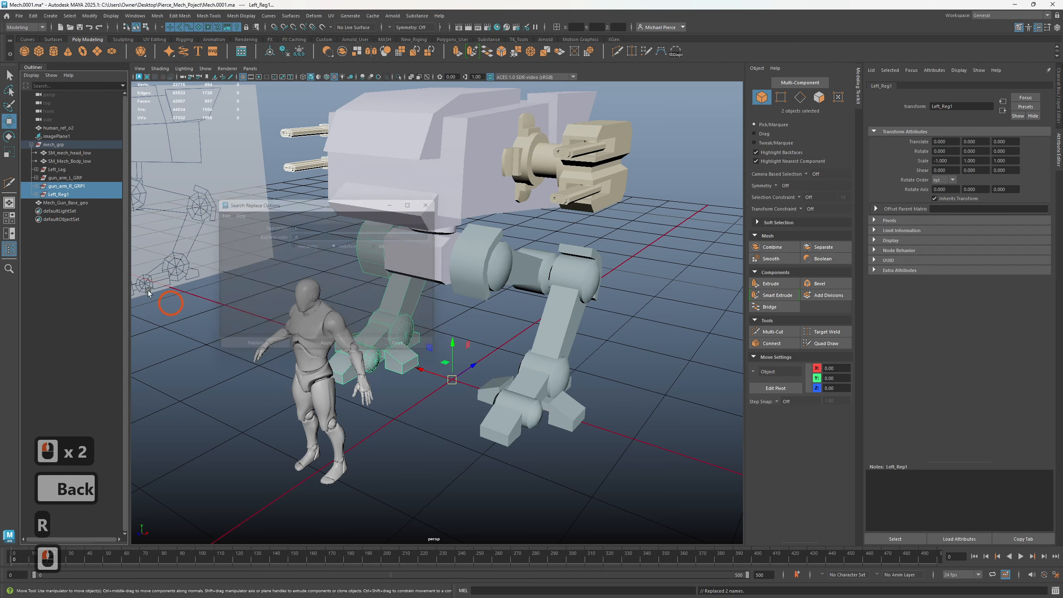
- Replace "_L" with "_R" in the names of all parts inside the two mirrored groups using Search and Replace Names
{"action": "left_click", "coordinate": [41, 187], "text": "shift"}
{"action": "left_click", "coordinate": [37, 186]}
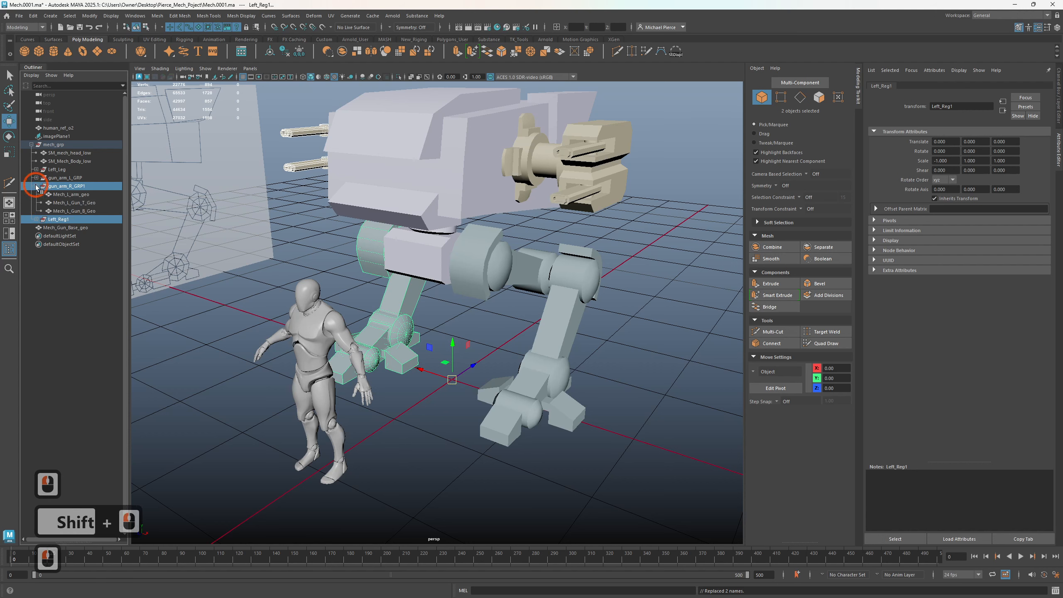
{"action": "left_click", "coordinate": [36, 220]}
{"action": "left_click", "coordinate": [67, 189]}
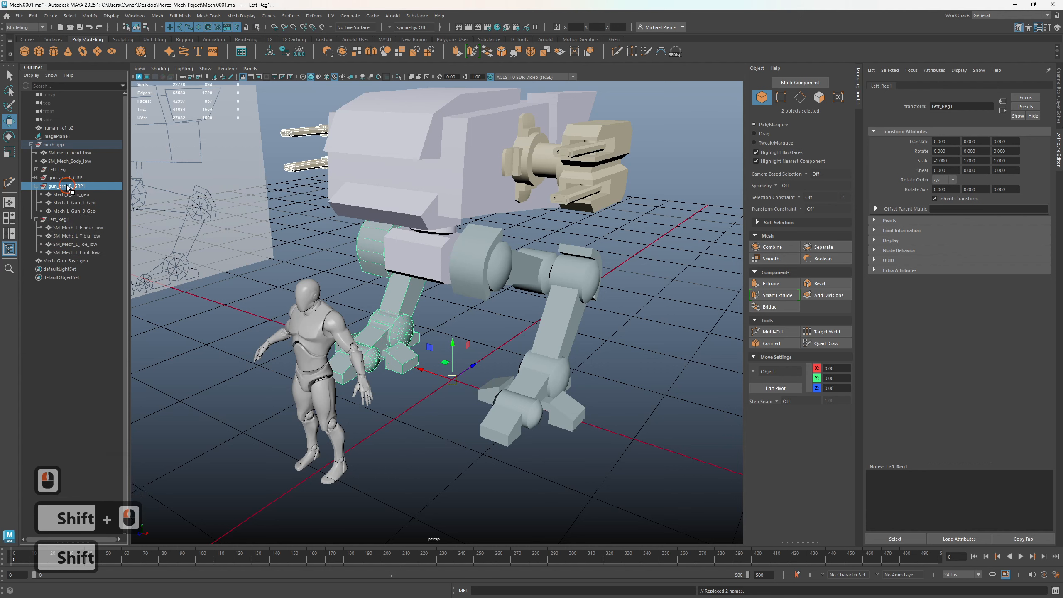
{"action": "left_click", "coordinate": [70, 250], "text": "shift"}
{"action": "left_click", "coordinate": [90, 28]}
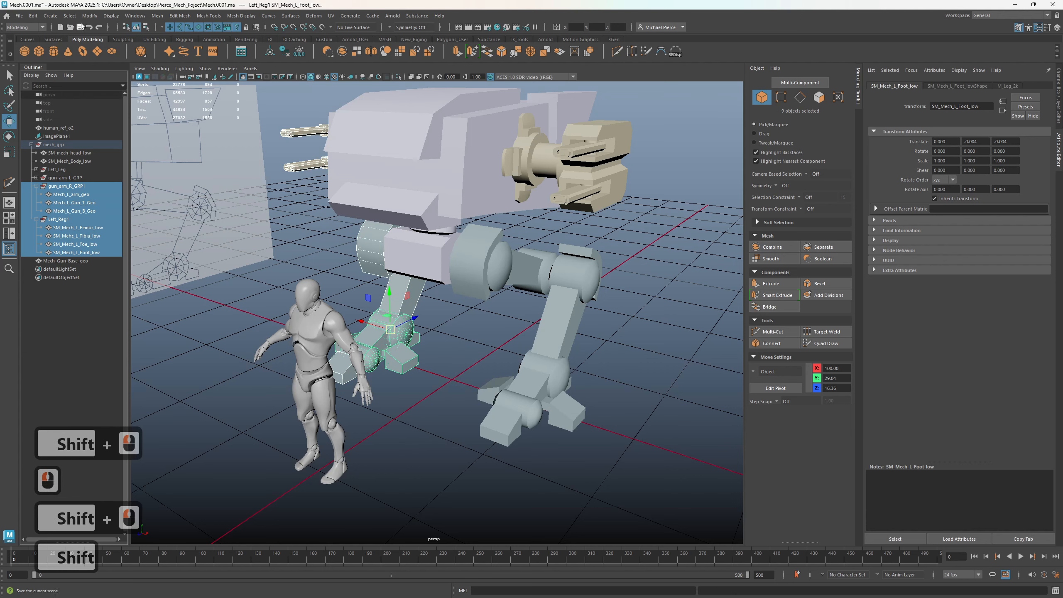
{"action": "left_click", "coordinate": [89, 16]}
{"action": "left_click", "coordinate": [117, 176]}
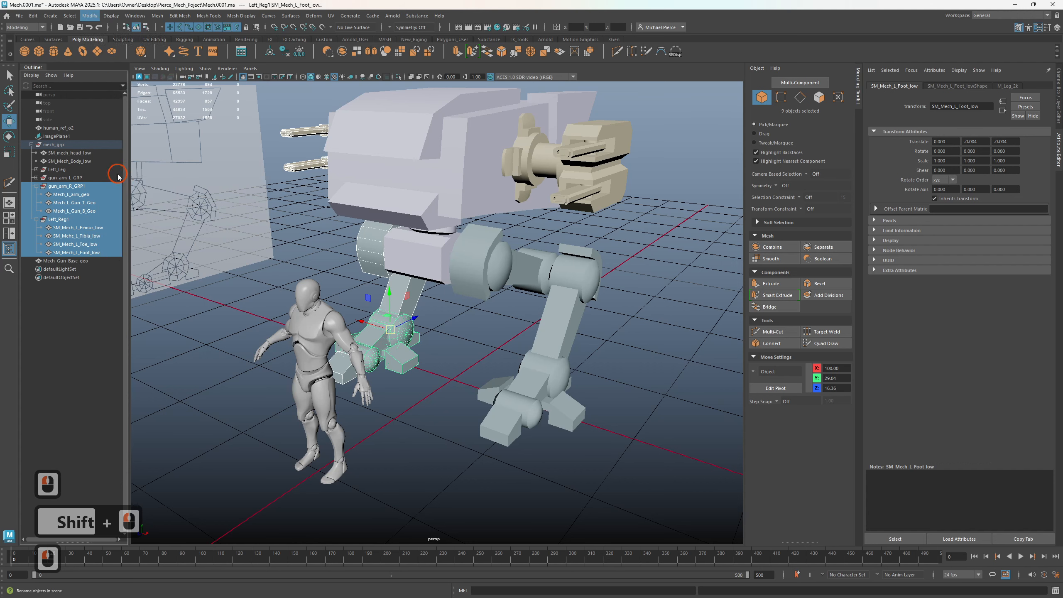
{"action": "left_click", "coordinate": [250, 346]}
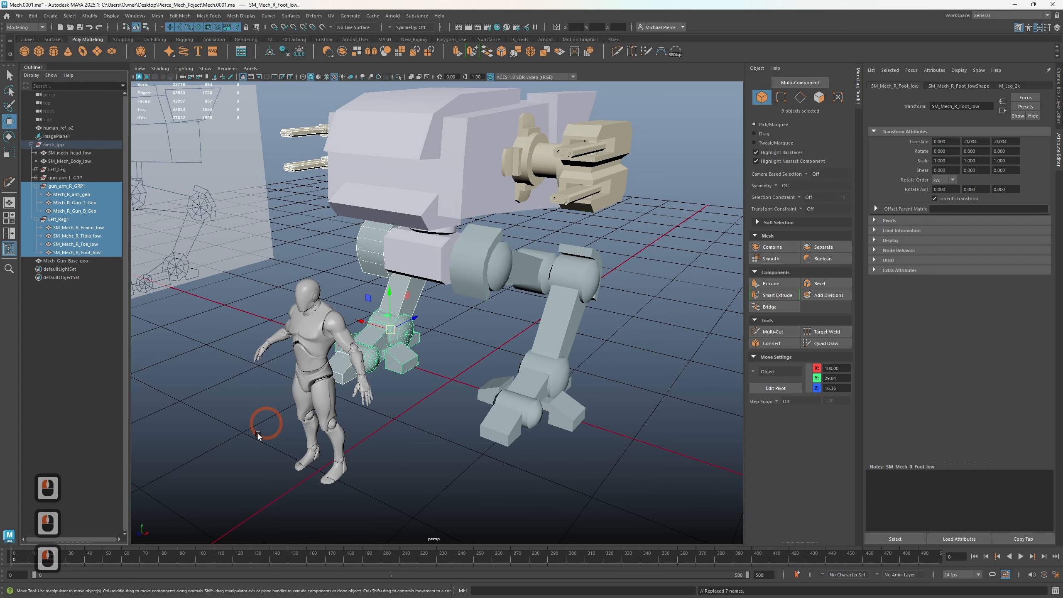
{"action": "left_click", "coordinate": [430, 424]}
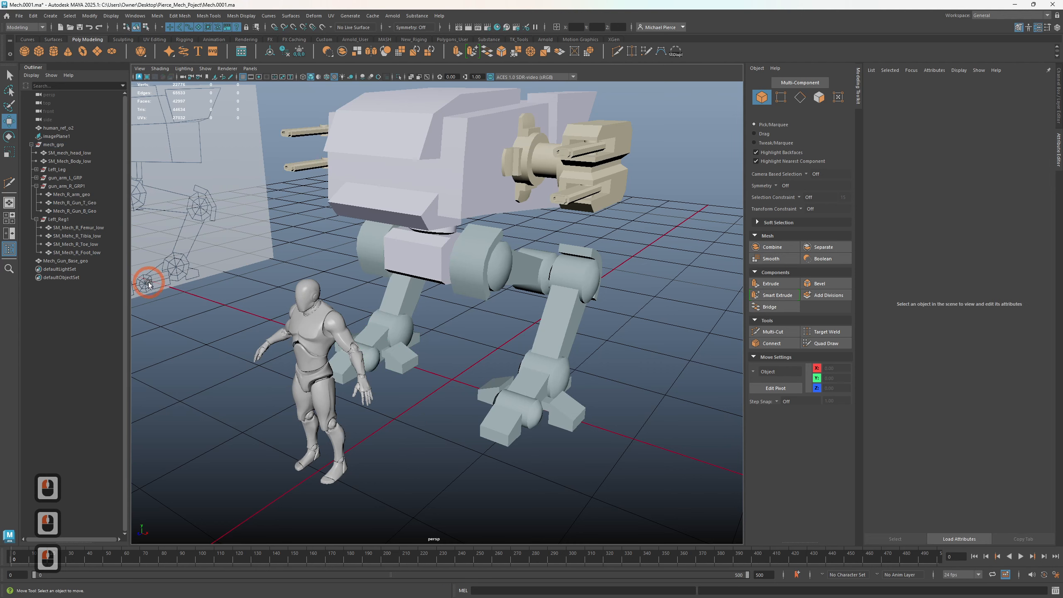
- Select the mirrored gun arm and leg groups with all their parts and switch to the UV Editing workspace
{"action": "left_click_drag", "start_coordinate": [74, 253], "coordinate": [87, 216]}
{"action": "left_click", "coordinate": [69, 187], "text": "shift"}
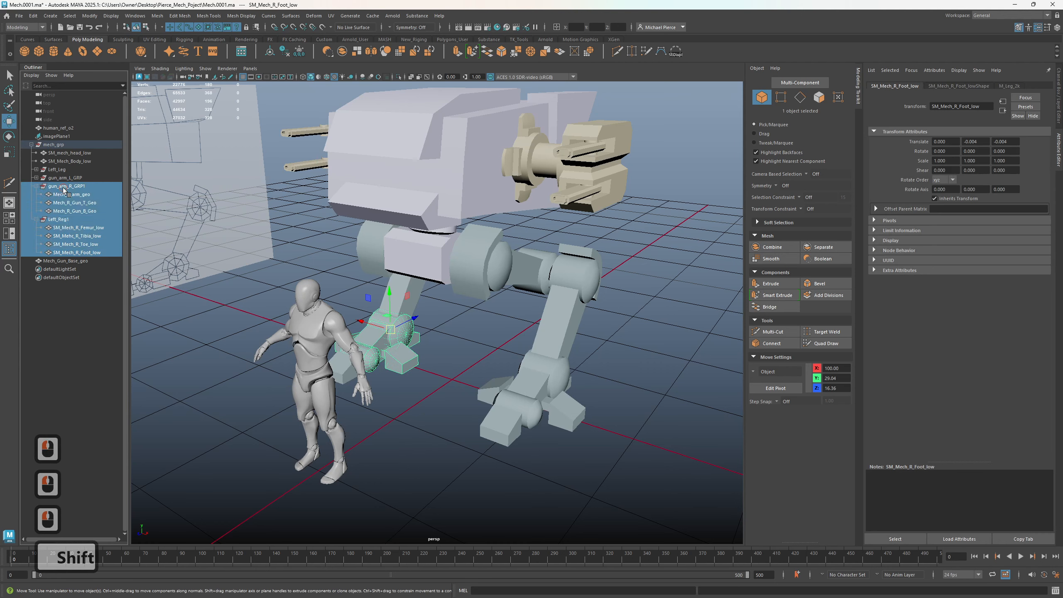
{"action": "left_click", "coordinate": [988, 15]}
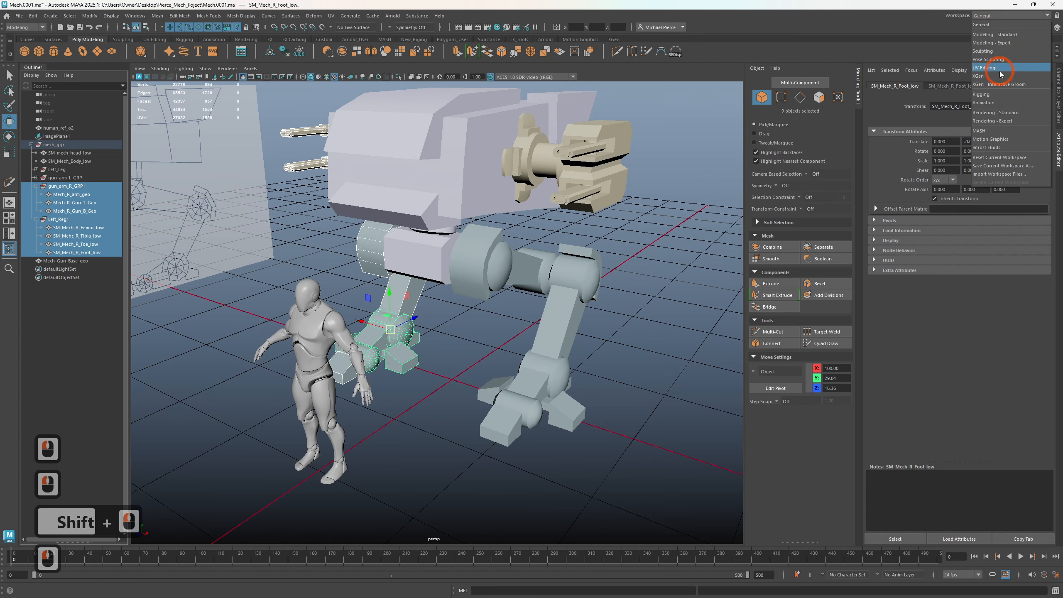
{"action": "left_click", "coordinate": [990, 21]}
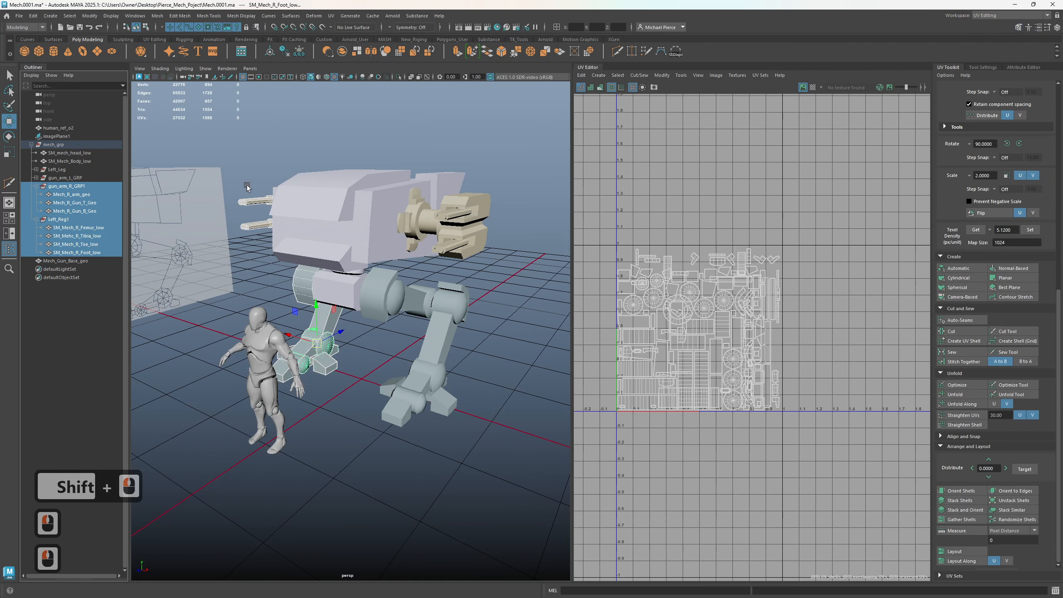
- Freeze the mirrored parts' transformations, shade their UV shells, and compare the shading with the freeze undone
{"action": "left_click", "coordinate": [299, 52]}
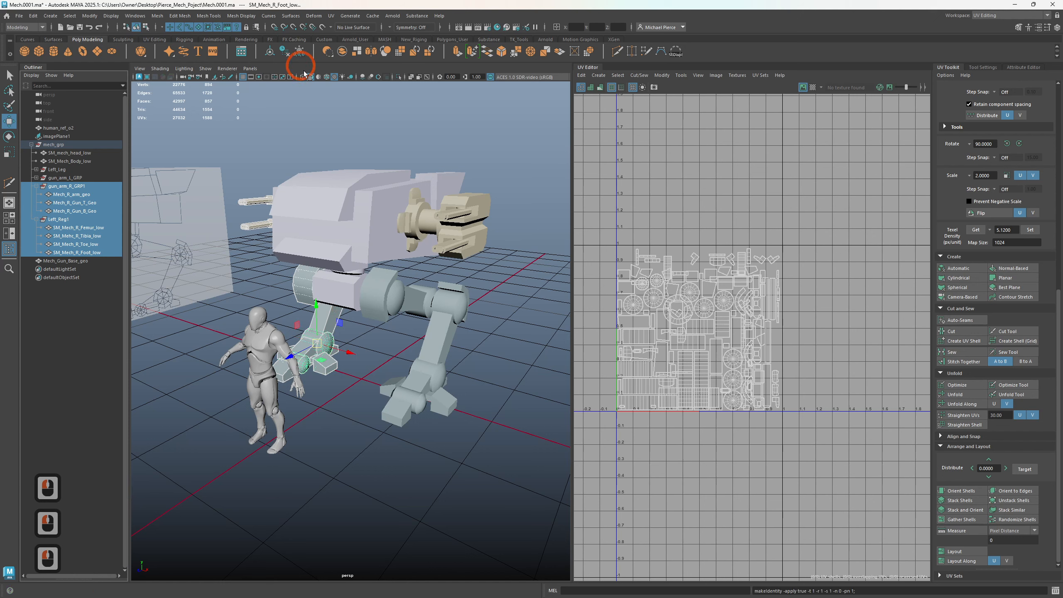
{"action": "left_click", "coordinate": [591, 88]}
{"action": "right_click_drag", "start_coordinate": [646, 171], "coordinate": [599, 151]}
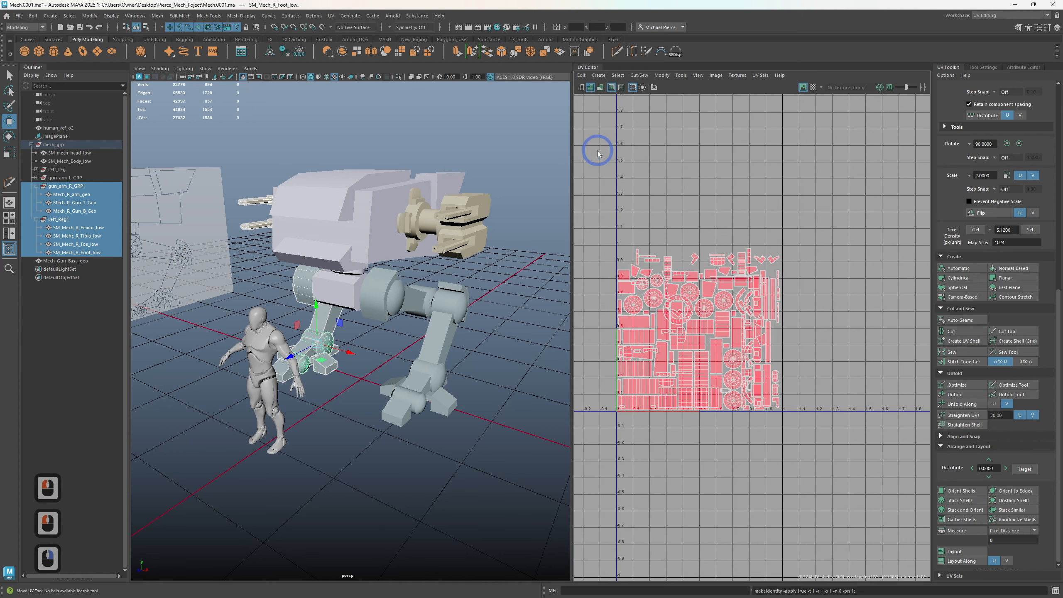
{"action": "key", "text": "ctrl+z"}
{"action": "key", "text": "ctrl+z"}
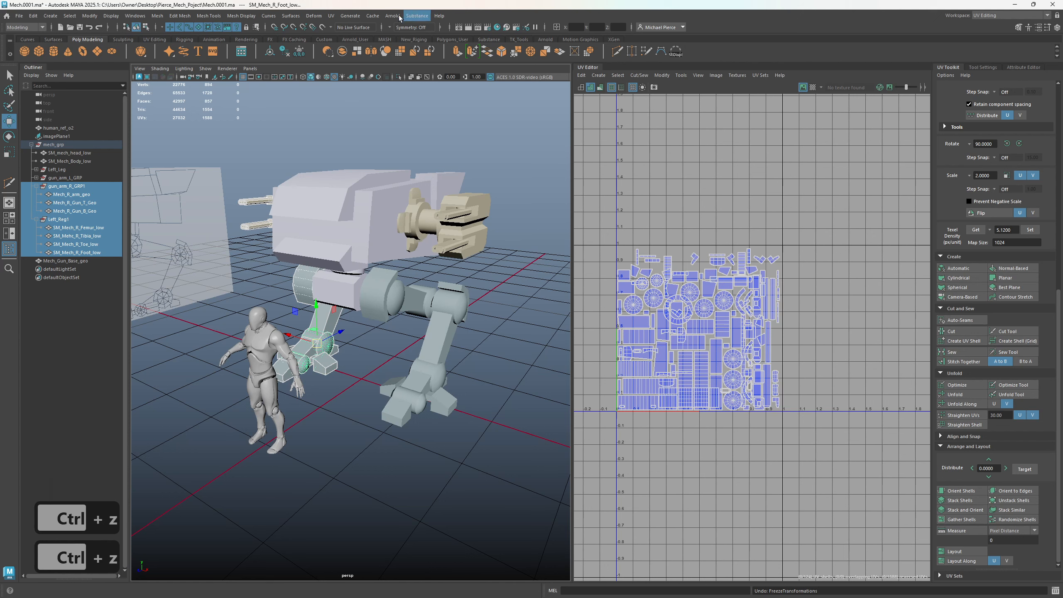
- Select all UV shells of the mirrored right-side parts in the UV Editor
{"action": "right_click", "coordinate": [690, 223]}
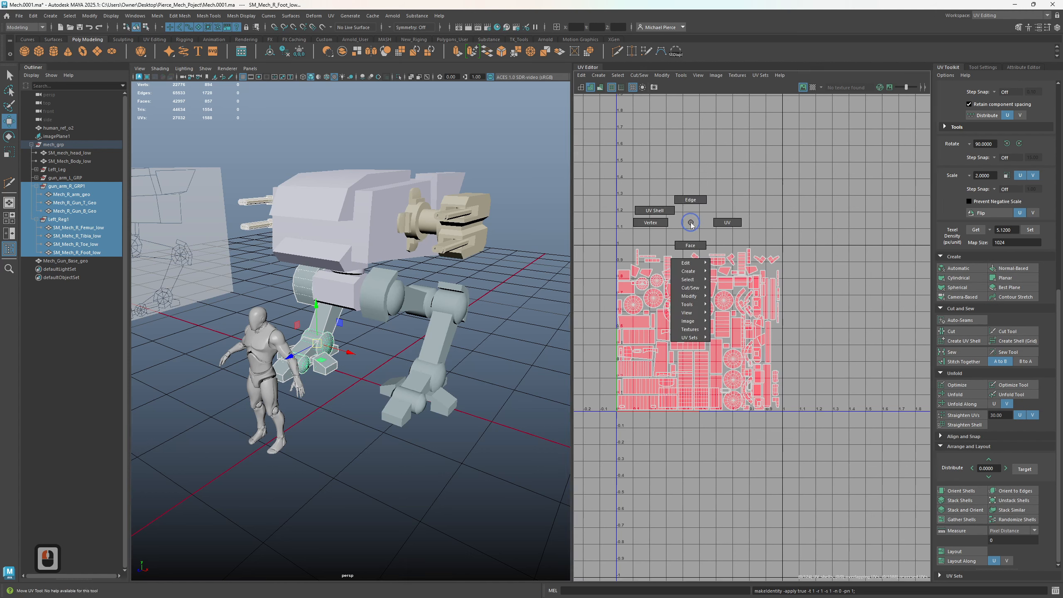
{"action": "right_click_drag", "start_coordinate": [690, 222], "coordinate": [610, 210]}
{"action": "left_click_drag", "start_coordinate": [612, 211], "coordinate": [815, 416]}
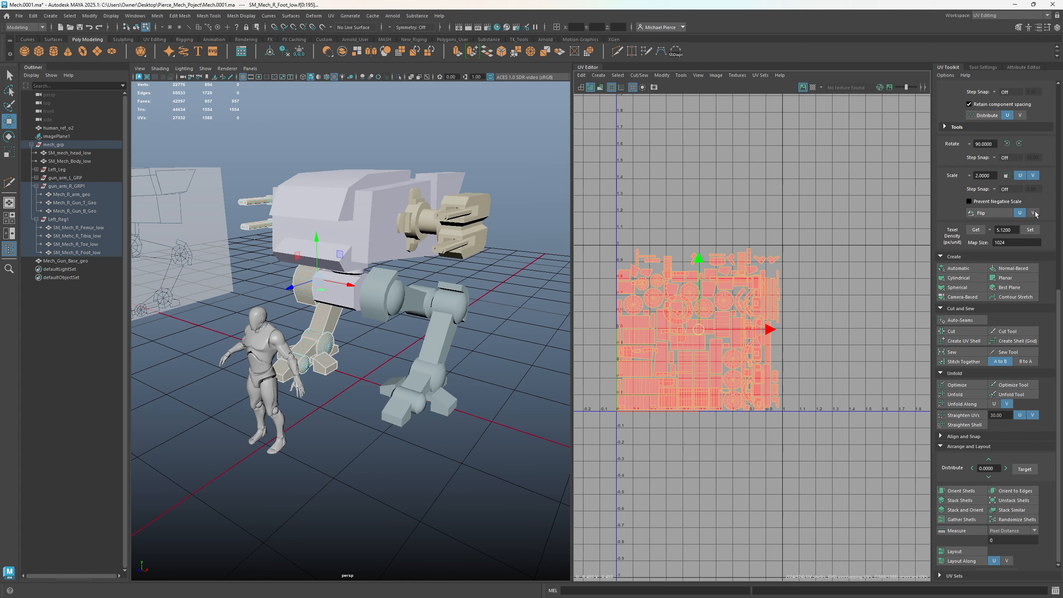
- Set the UV pivot to the middle-right point of the UV Area range and move the selected shells by -1 in U
{"action": "scroll", "coordinate": [1005, 267], "scroll_direction": "up", "scroll_amount": 10}
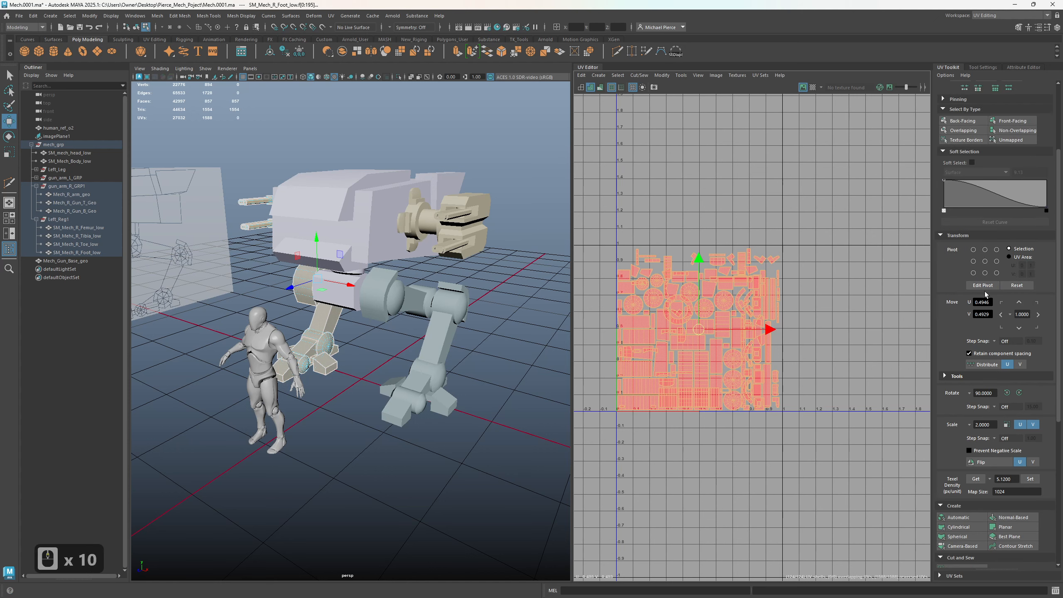
{"action": "scroll", "coordinate": [1013, 272], "scroll_direction": "up", "scroll_amount": 3}
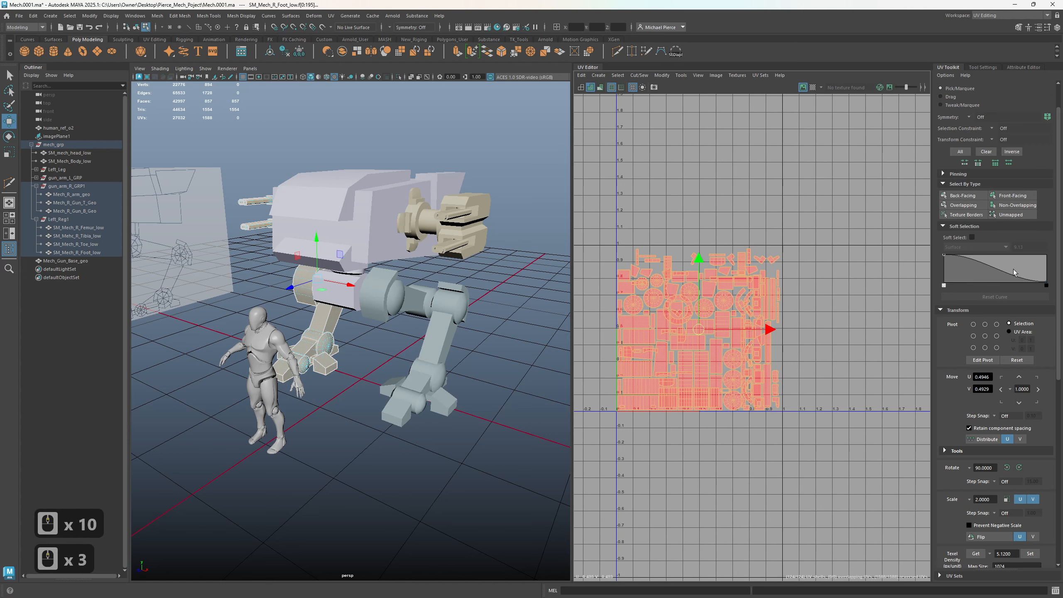
{"action": "left_click", "coordinate": [939, 310]}
{"action": "left_click", "coordinate": [939, 310]}
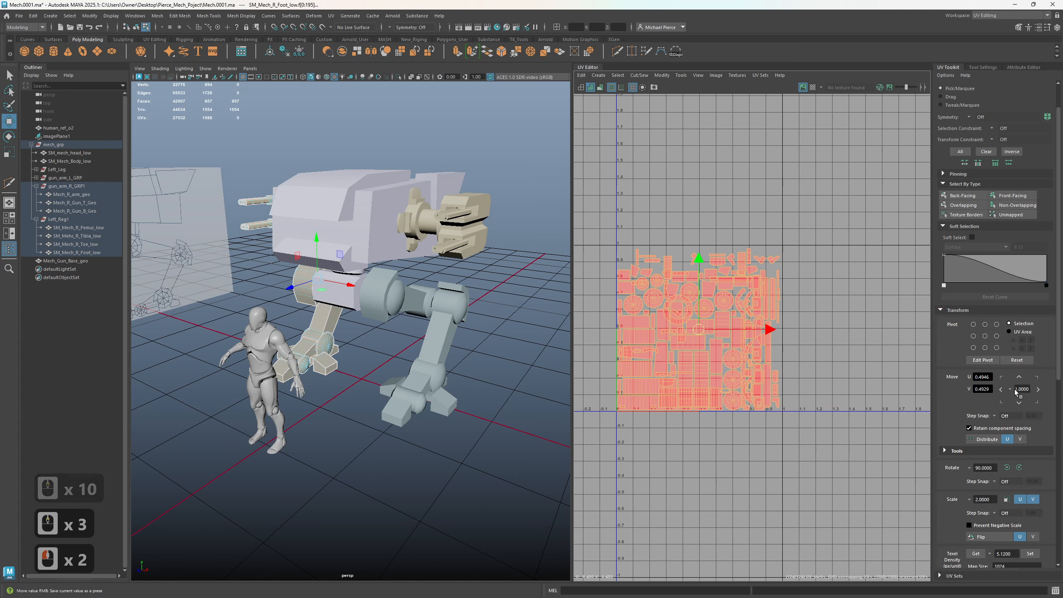
{"action": "left_click", "coordinate": [998, 339]}
{"action": "left_click", "coordinate": [1014, 332]}
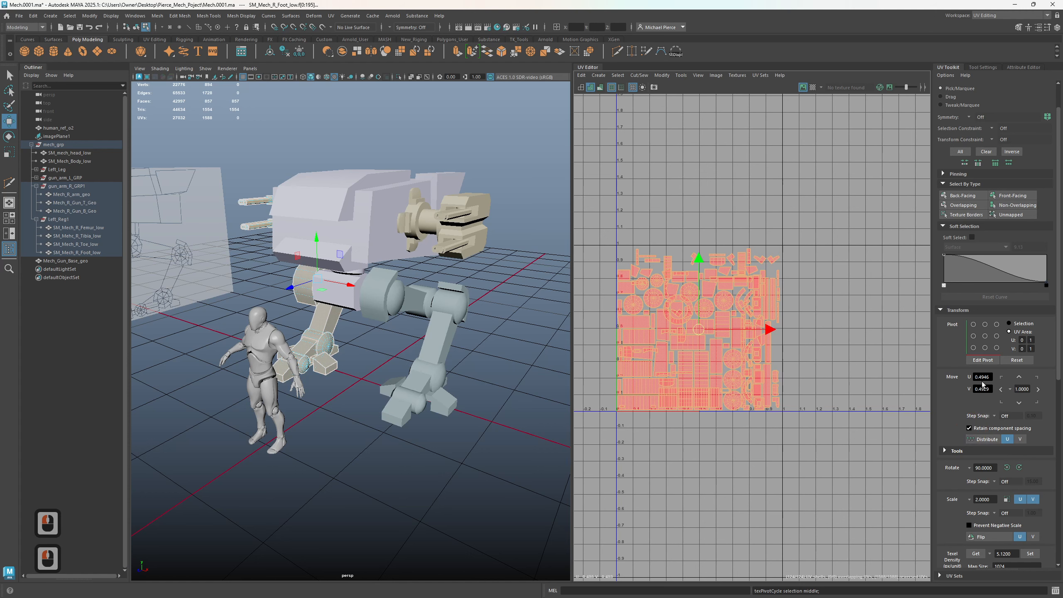
{"action": "left_click", "coordinate": [985, 337]}
{"action": "left_click", "coordinate": [995, 338]}
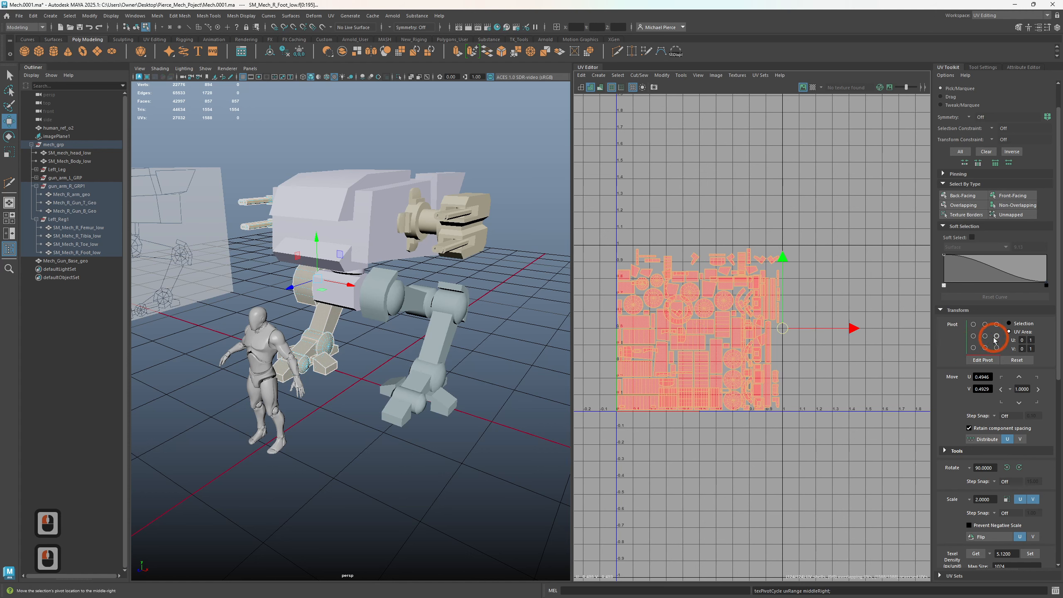
{"action": "left_click", "coordinate": [1000, 389]}
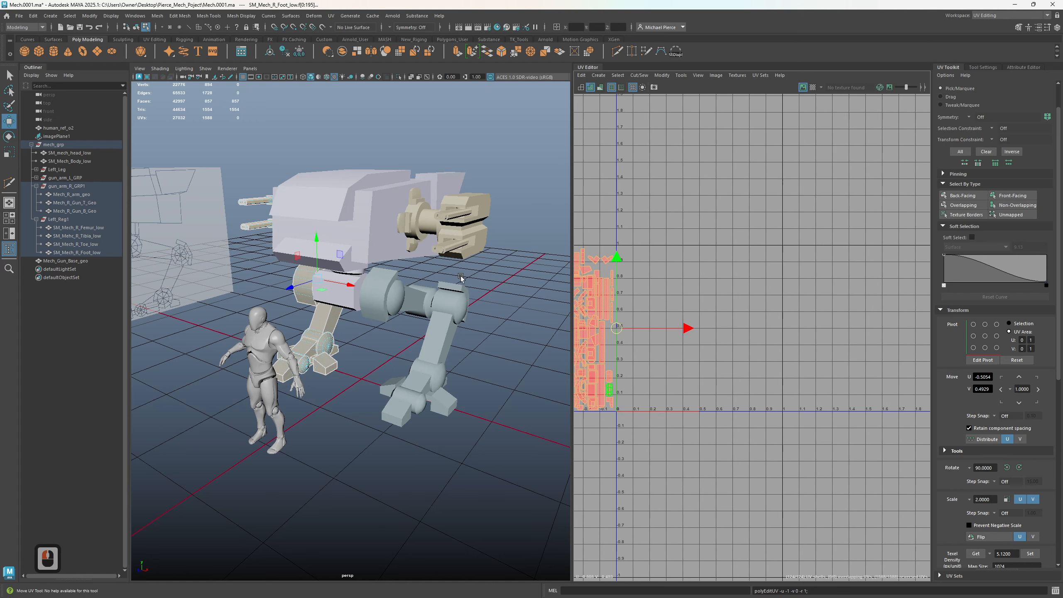
- Return to object mode and examine the UV layout of all the mech's meshes together
{"action": "scroll", "coordinate": [357, 388], "scroll_direction": "down", "scroll_amount": 3}
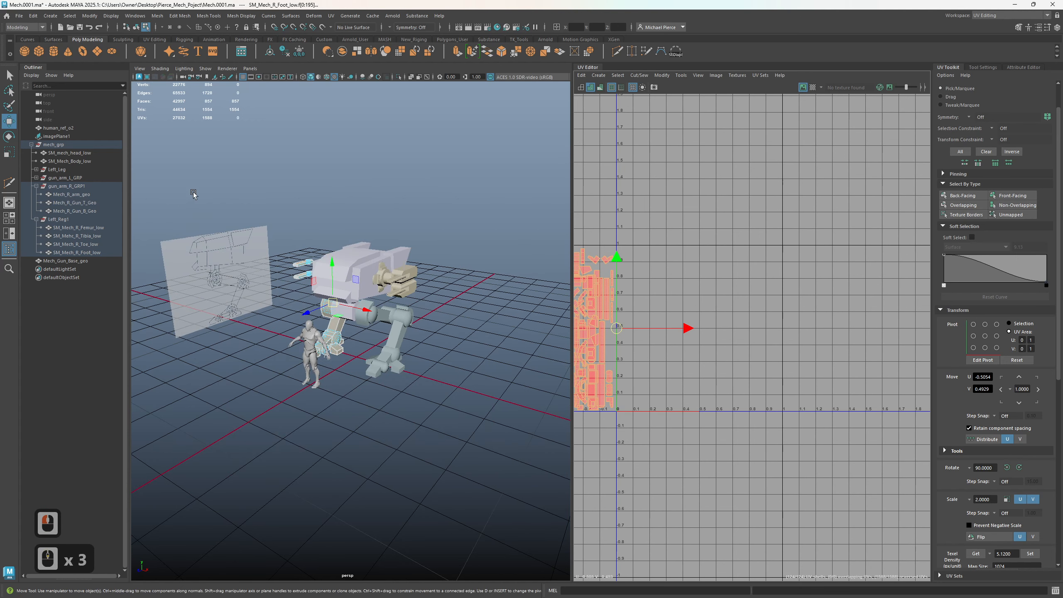
{"action": "left_click_drag", "start_coordinate": [217, 201], "coordinate": [525, 448]}
{"action": "right_click_drag", "start_coordinate": [419, 321], "coordinate": [445, 306]}
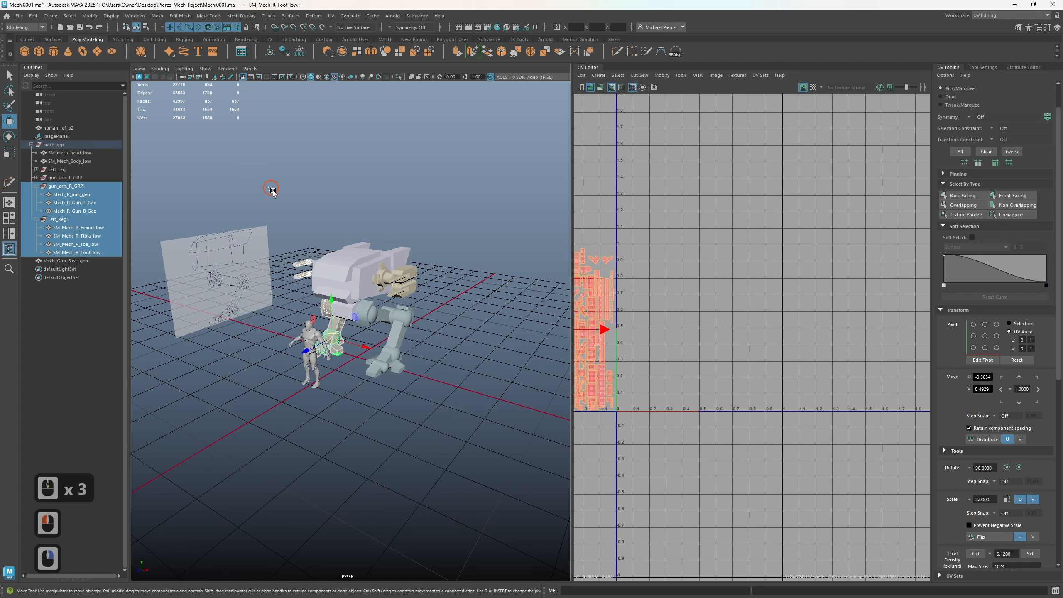
{"action": "left_click", "coordinate": [463, 404]}
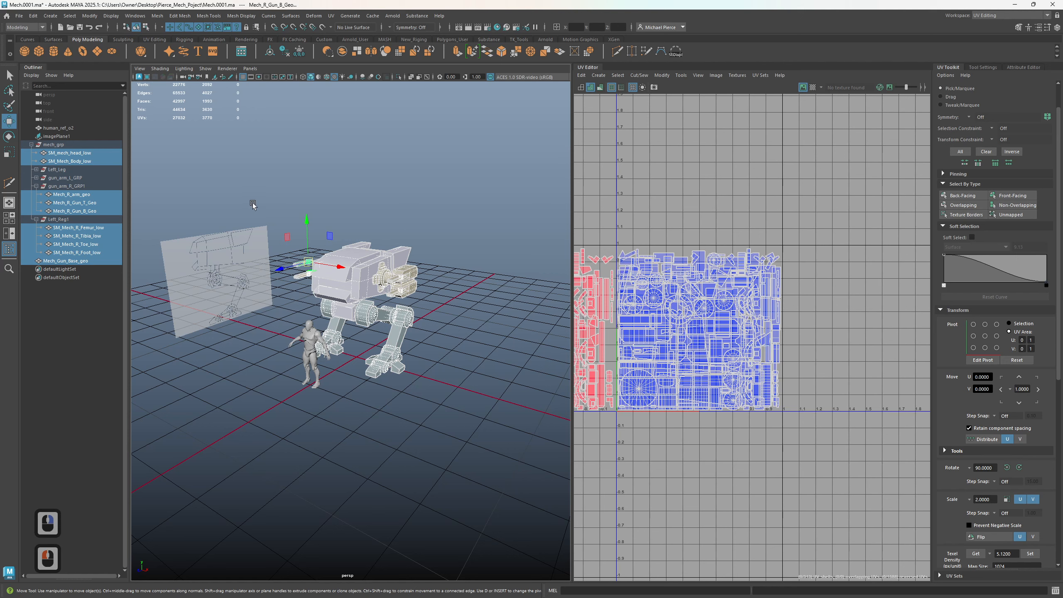
{"action": "left_click_drag", "start_coordinate": [287, 237], "coordinate": [358, 283]}
{"action": "key", "text": "ctrl+z"}
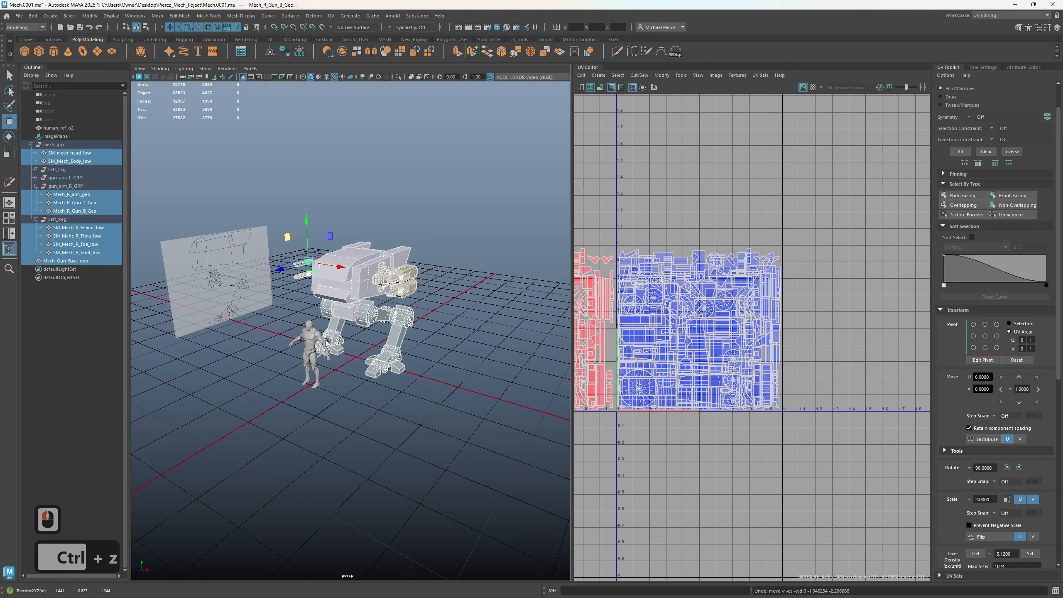
{"action": "left_click", "coordinate": [353, 454]}
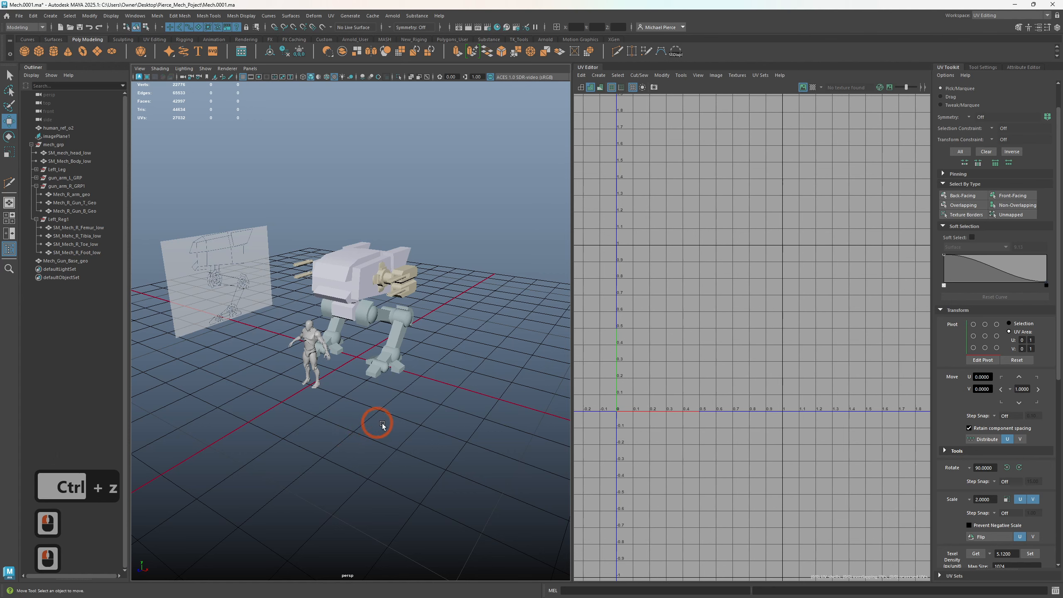
{"action": "mouse_move", "coordinate": [376, 423]}
{"action": "left_mouse_down", "text": "alt"}
{"action": "mouse_move", "coordinate": [357, 440]}
{"action": "mouse_move", "coordinate": [370, 441]}
{"action": "mouse_move", "coordinate": [363, 436]}
{"action": "left_mouse_up", "text": "alt"}
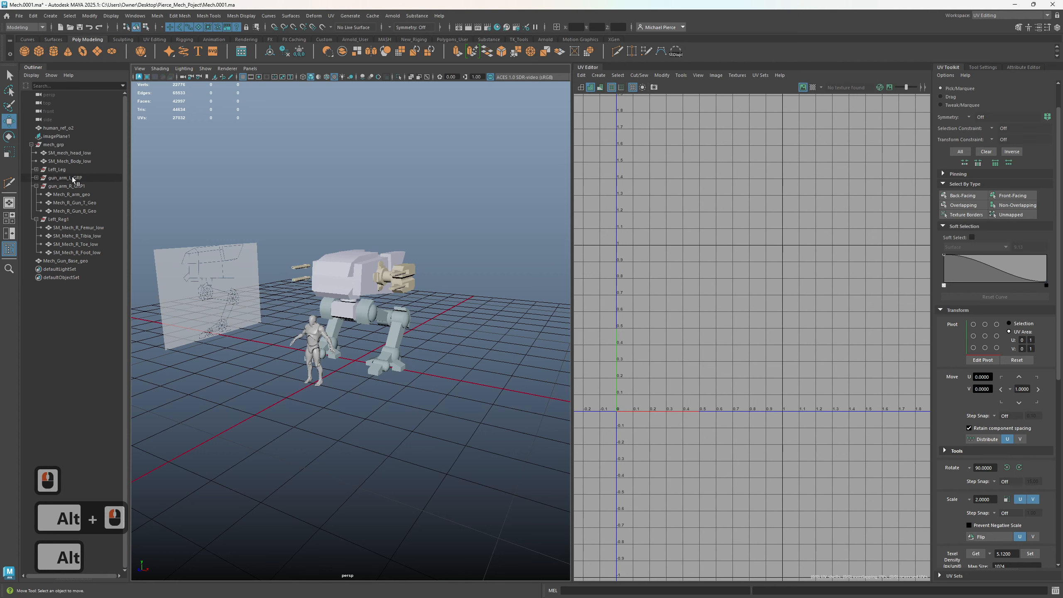
- Examine the UVs of the whole mech_grp and the part names in the right and left gun arm groups
{"action": "left_click", "coordinate": [67, 145]}
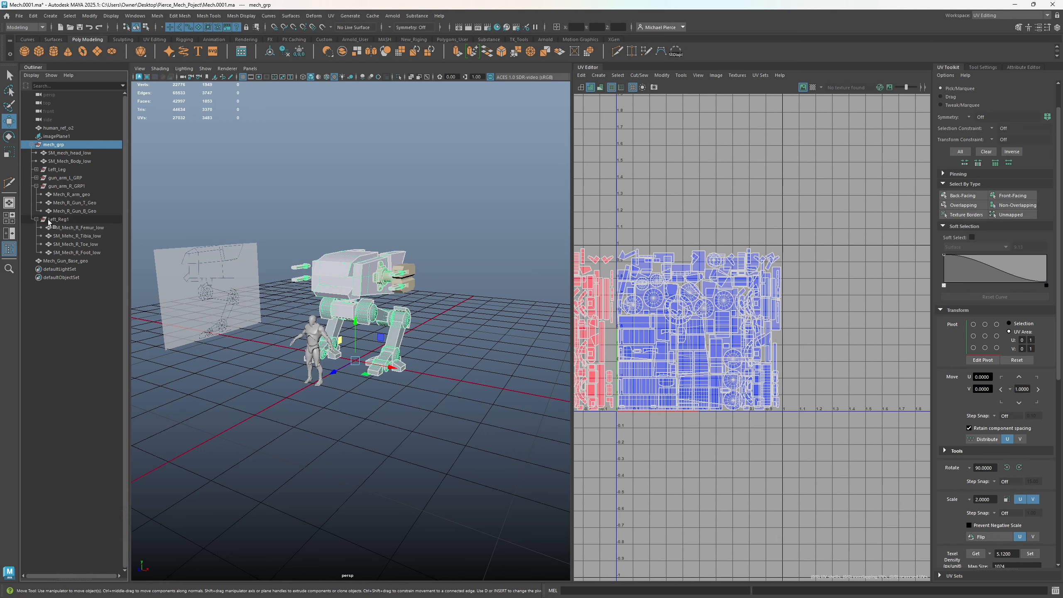
{"action": "left_click", "coordinate": [97, 210]}
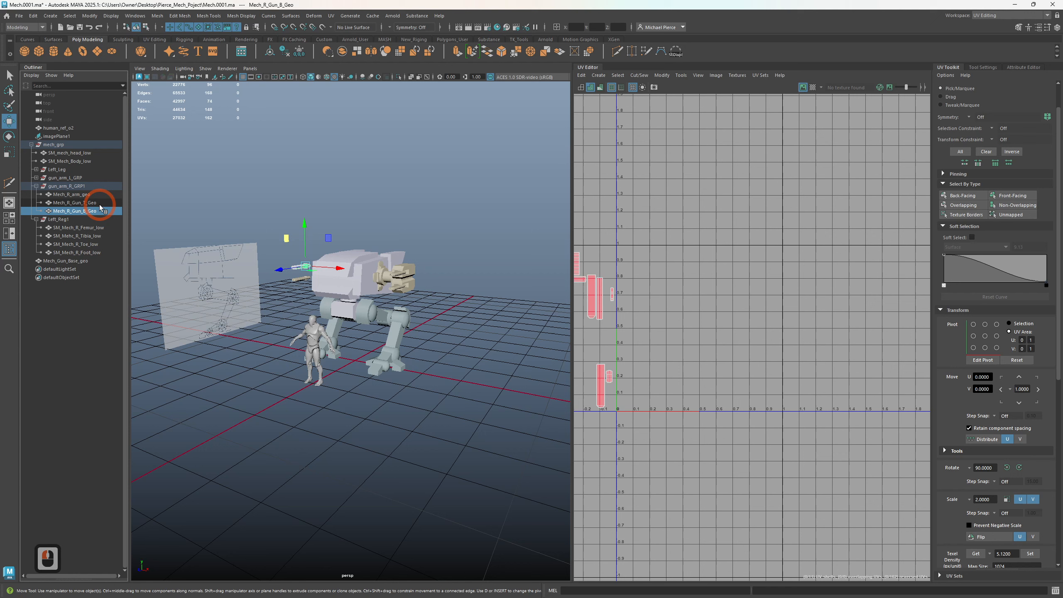
{"action": "double_click", "coordinate": [96, 195]}
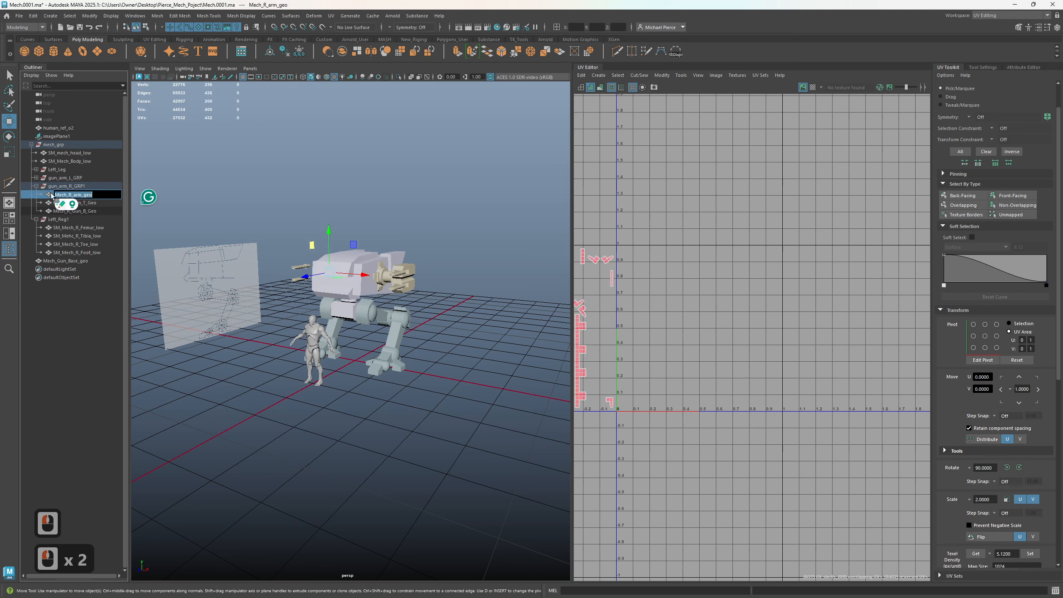
{"action": "left_click", "coordinate": [36, 178]}
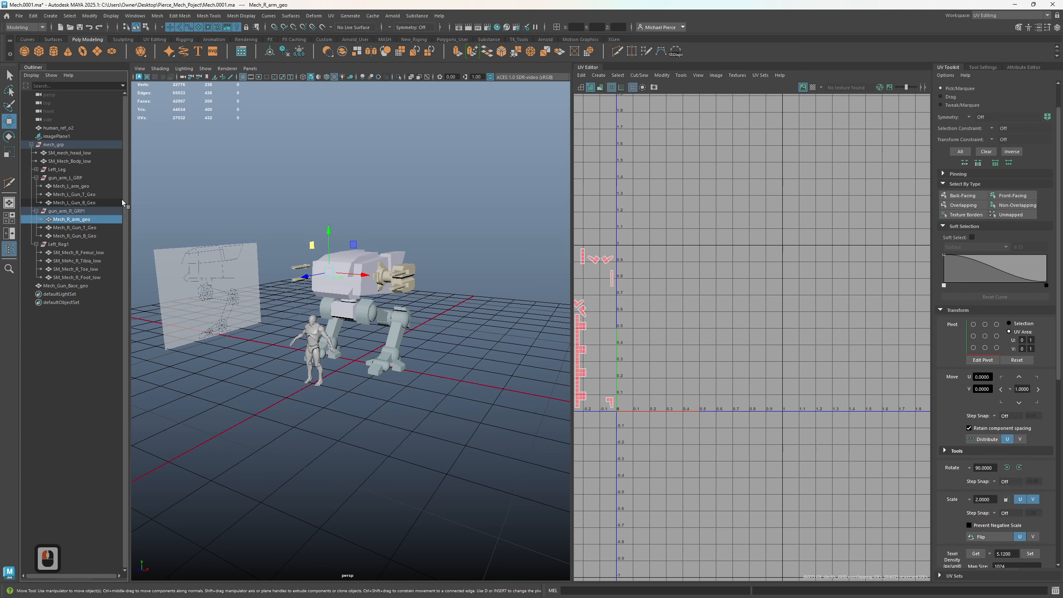
{"action": "left_click", "coordinate": [93, 184]}
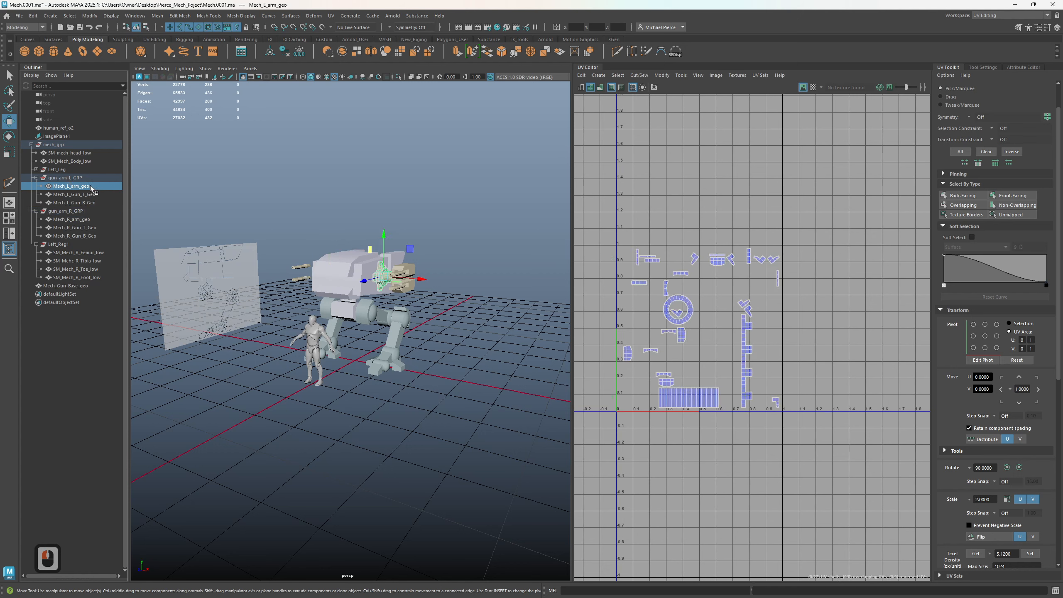
- Rename Mech_L_arm_geo as Mech_L_arm_low, reusing the "_low" suffix copied from the name of SM_Mech_Body_low
{"action": "double_click", "coordinate": [95, 161]}
{"action": "left_click_drag", "start_coordinate": [97, 161], "coordinate": [83, 163]}
{"action": "key", "text": "ctrl+c"}
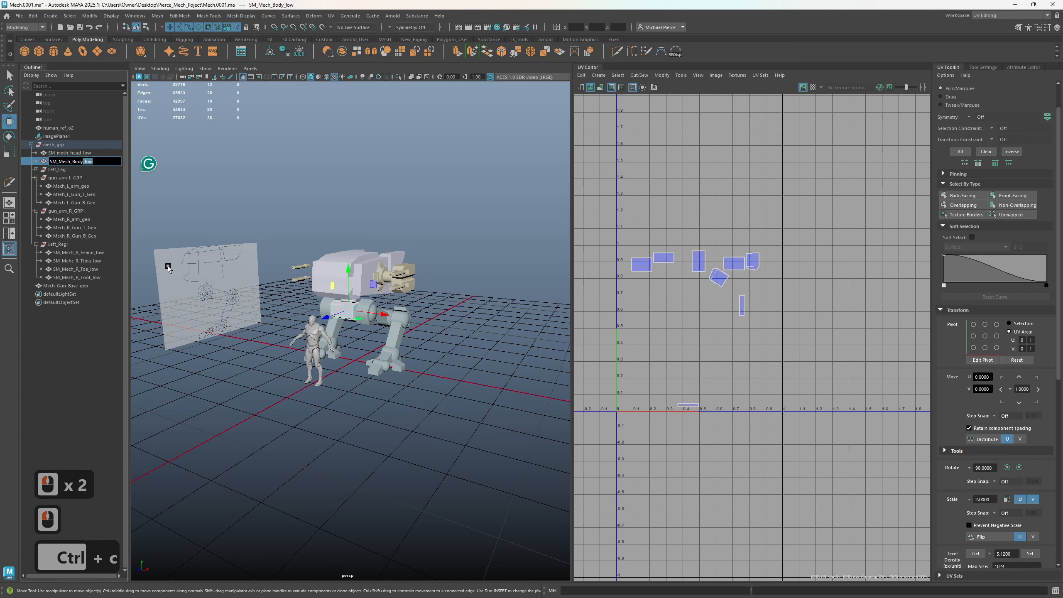
{"action": "double_click", "coordinate": [98, 185]}
{"action": "key", "text": "Right"}
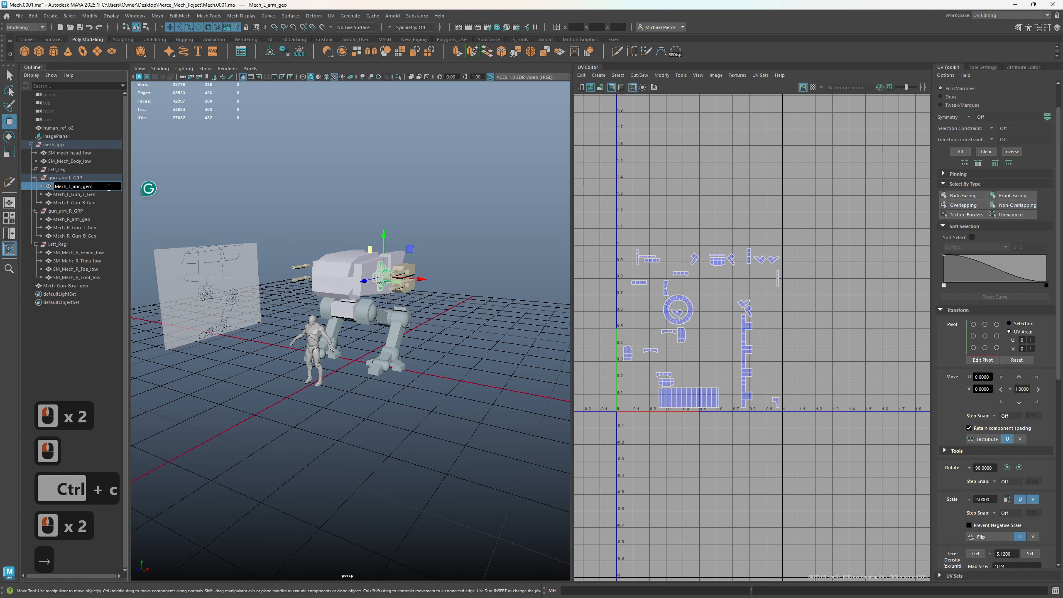
{"action": "key", "text": "BackSpace"}
{"action": "key", "text": "BackSpace"}
{"action": "key", "text": "BackSpace"}
{"action": "key", "text": "ctrl+v"}
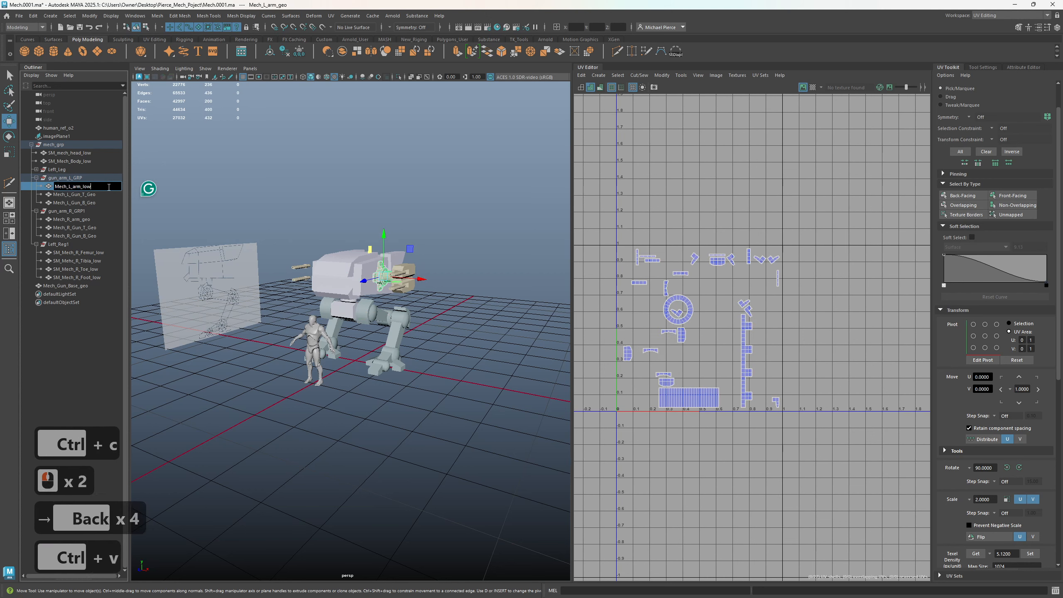
{"action": "key", "text": "Return"}
- Rename Mech_L_Gun_T_Geo in the left gun arm group as Mech_L_Gun_T_low, reusing the copied "_low" suffix
{"action": "double_click", "coordinate": [99, 194]}
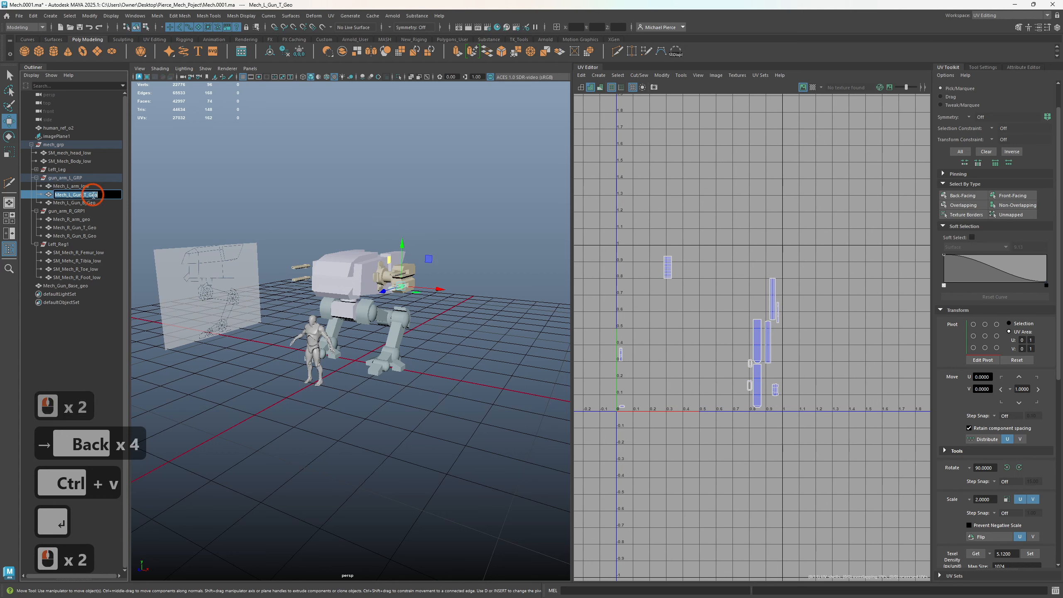
{"action": "left_click", "coordinate": [106, 197]}
{"action": "left_click_drag", "start_coordinate": [84, 195], "coordinate": [146, 183]}
{"action": "key", "text": "Right"}
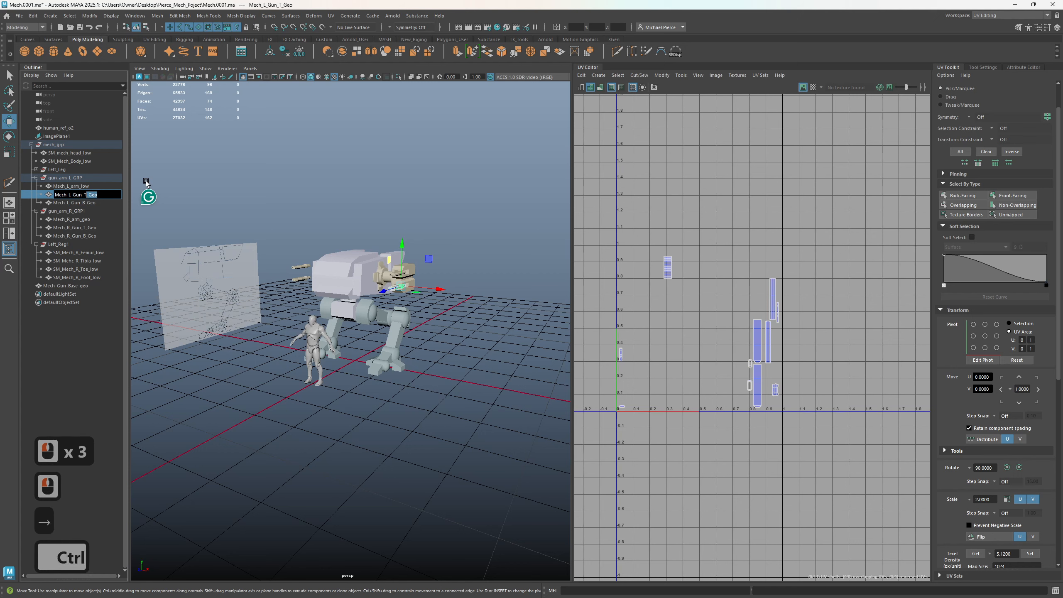
{"action": "key", "text": "ctrl+v"}
- Rename Mech_L_Gun_B_Geo in the left gun arm group as Mech_L_Gun_low using the copied suffix
{"action": "double_click", "coordinate": [107, 205]}
{"action": "left_click_drag", "start_coordinate": [102, 205], "coordinate": [84, 203]}
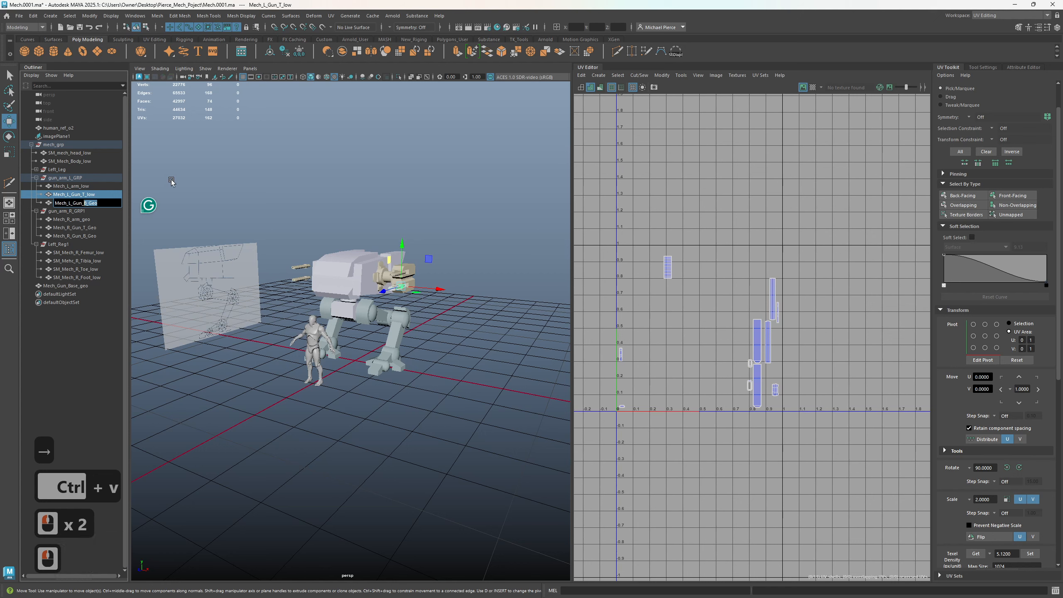
{"action": "key", "text": "BackSpace"}
{"action": "key", "text": "BackSpace"}
{"action": "key", "text": "ctrl+v"}
{"action": "key", "text": "Return"}
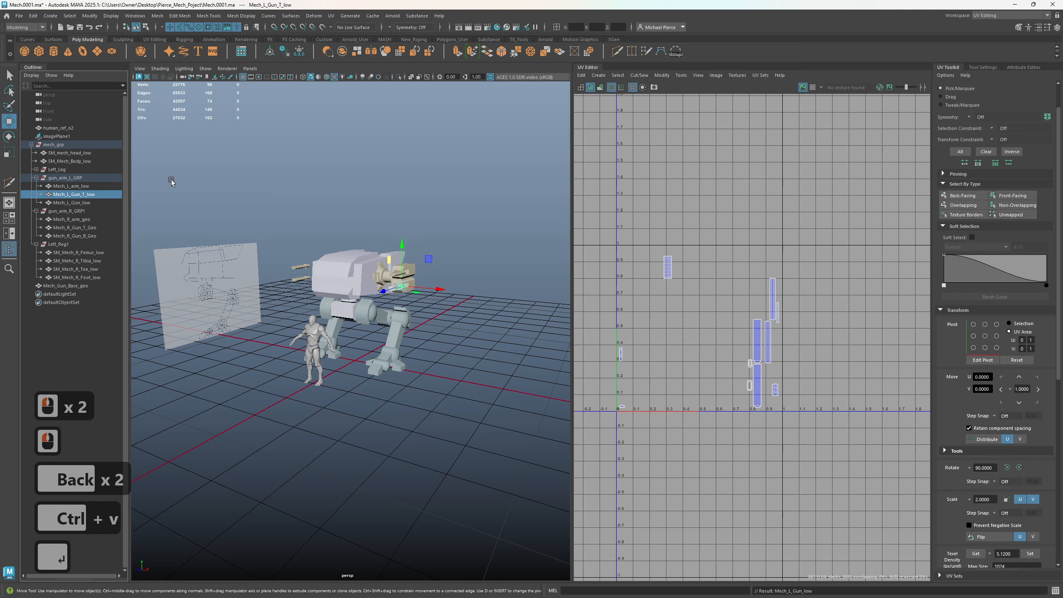
- Rename Mech_R_arm_geo in the right gun arm group as Mech_R_arm_low using the copied suffix
{"action": "left_click", "coordinate": [96, 219]}
{"action": "double_click", "coordinate": [96, 219]}
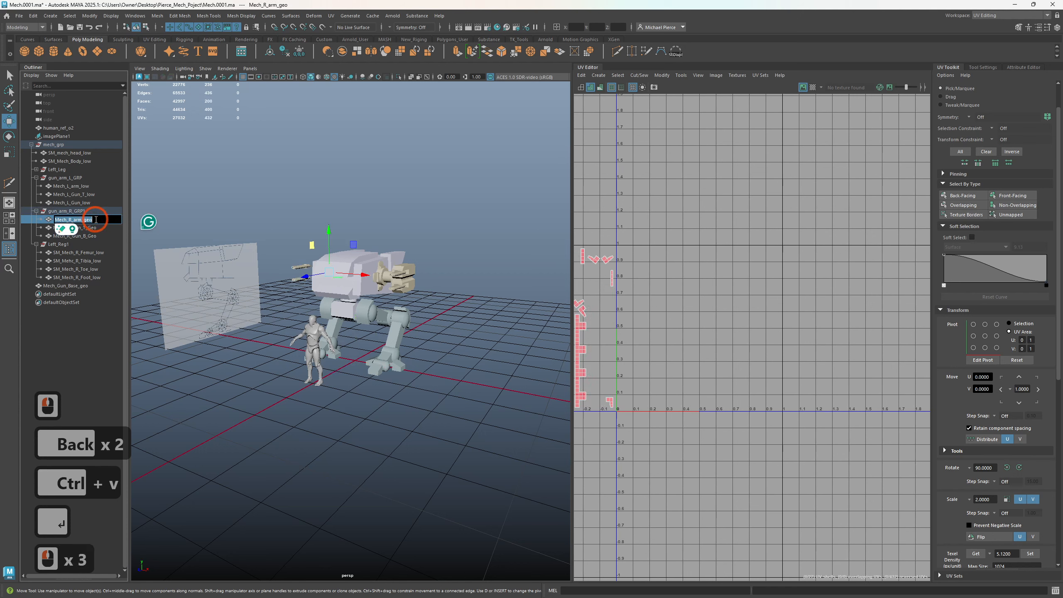
{"action": "left_click_drag", "start_coordinate": [96, 219], "coordinate": [79, 218]}
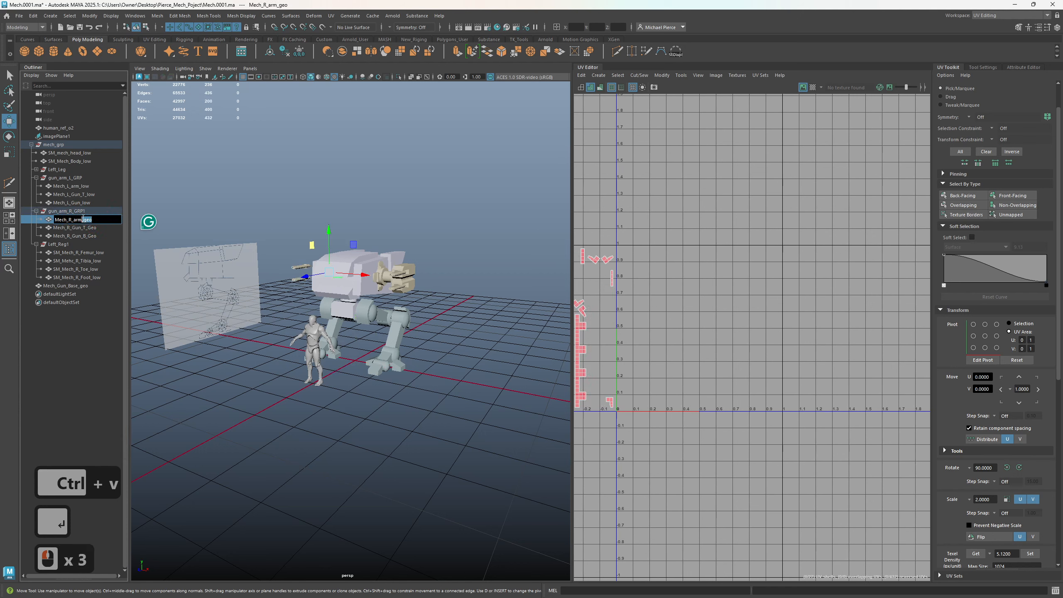
{"action": "key", "text": "ctrl+v"}
- Rename Mech_R_Gun_T_Geo in the right gun arm group as Mech_R_Gun_low using the copied suffix
{"action": "left_click", "coordinate": [107, 229]}
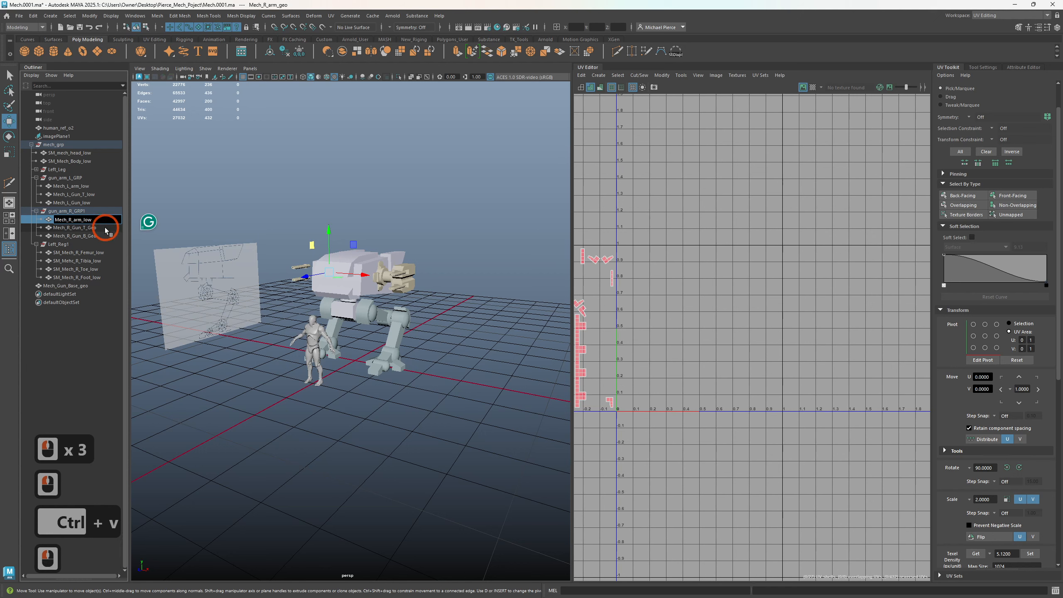
{"action": "double_click", "coordinate": [102, 228]}
{"action": "left_click_drag", "start_coordinate": [98, 229], "coordinate": [135, 238]}
{"action": "key", "text": "ctrl+v"}
- Replace the "B_Geo" ending of Mech_R_Gun_B_Geo with the copied "low" suffix
{"action": "double_click", "coordinate": [103, 236]}
{"action": "key", "text": "BackSpace"}
{"action": "key", "text": "BackSpace"}
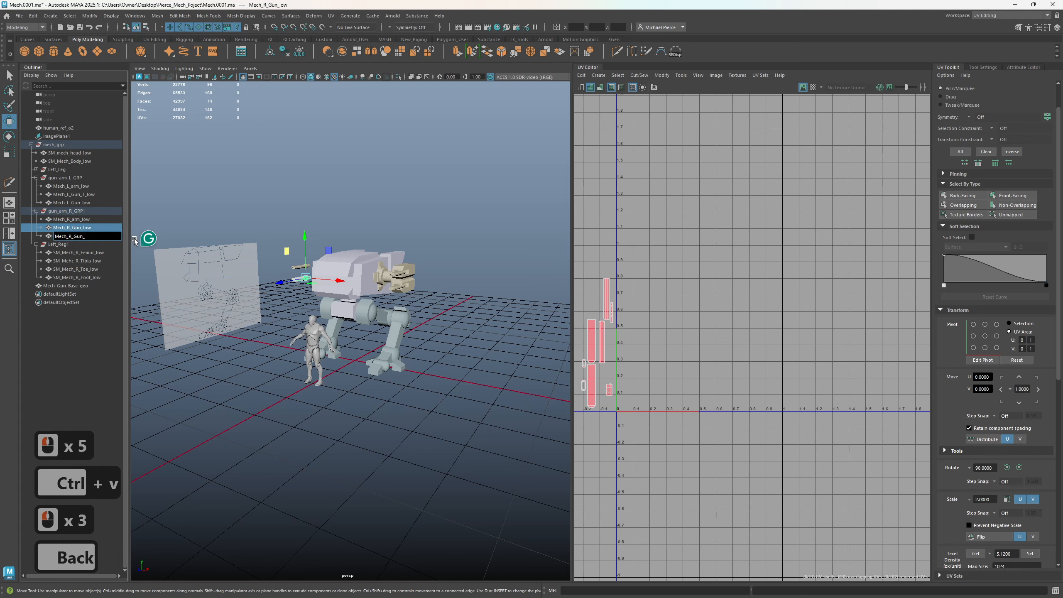
{"action": "key", "text": "ctrl+v"}
{"action": "key", "text": "Return"}
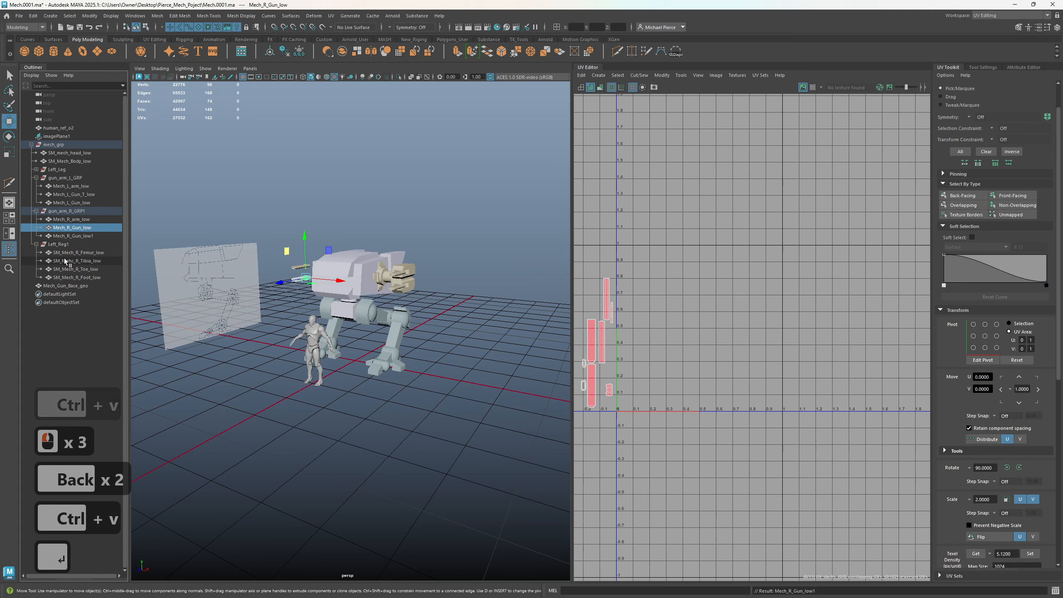
- Rename Mech_R_Gun_low1 as Mech_R_Gun_T_low, inserting "T_" and removing the trailing 1
{"action": "left_click", "coordinate": [73, 236]}
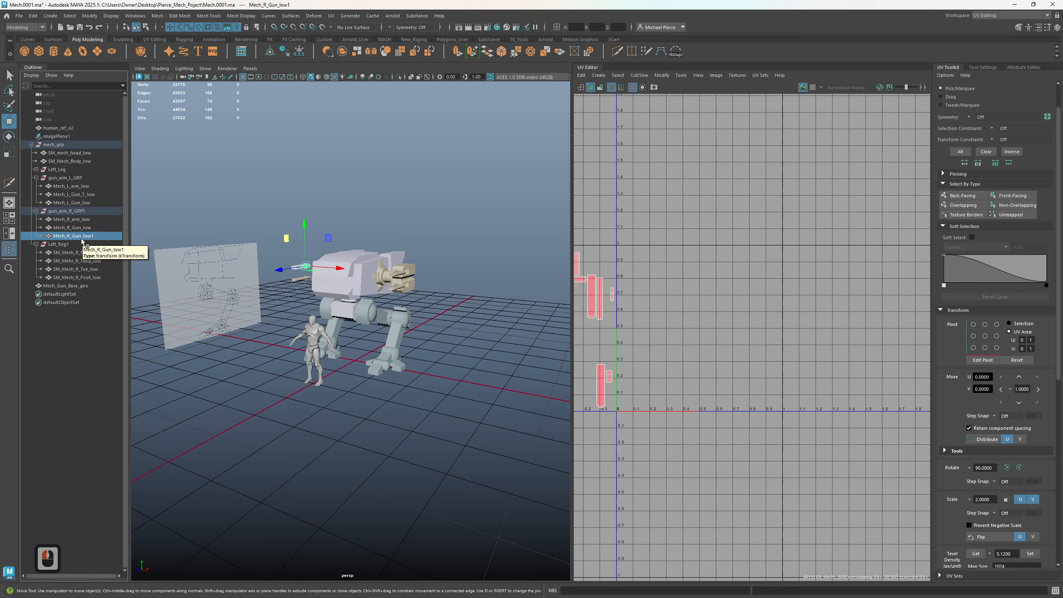
{"action": "double_click", "coordinate": [78, 237]}
{"action": "left_click", "coordinate": [79, 237]}
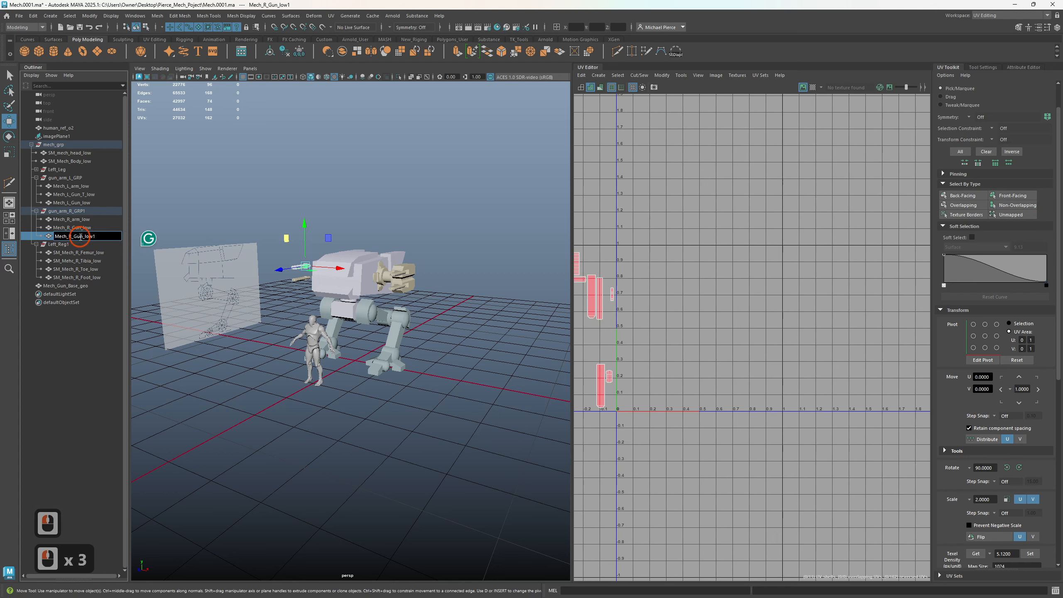
{"action": "key", "text": "Right"}
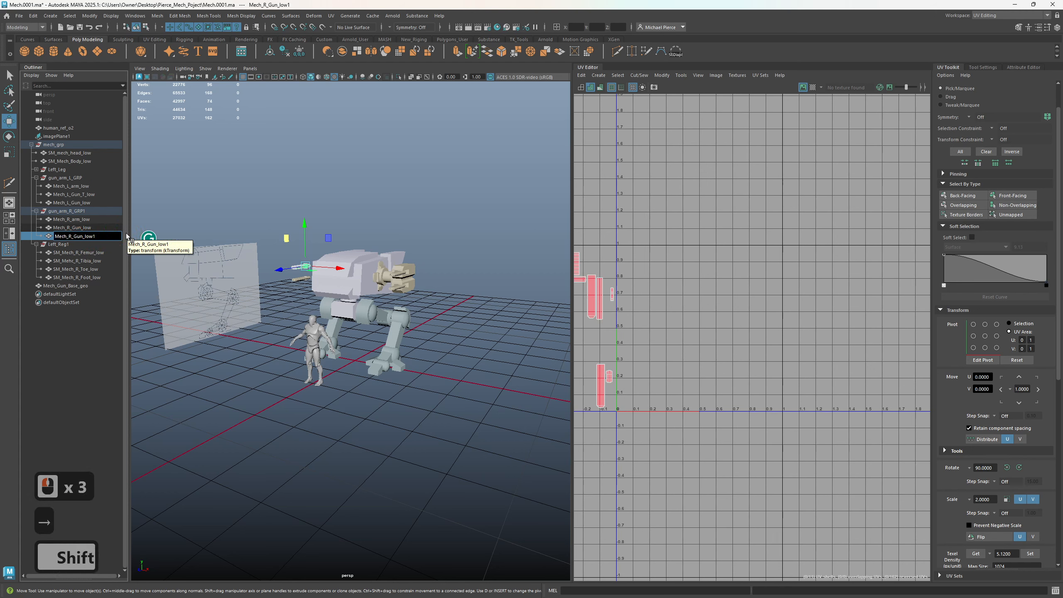
{"action": "key", "text": "Right"}
{"action": "type", "text": "T_"}
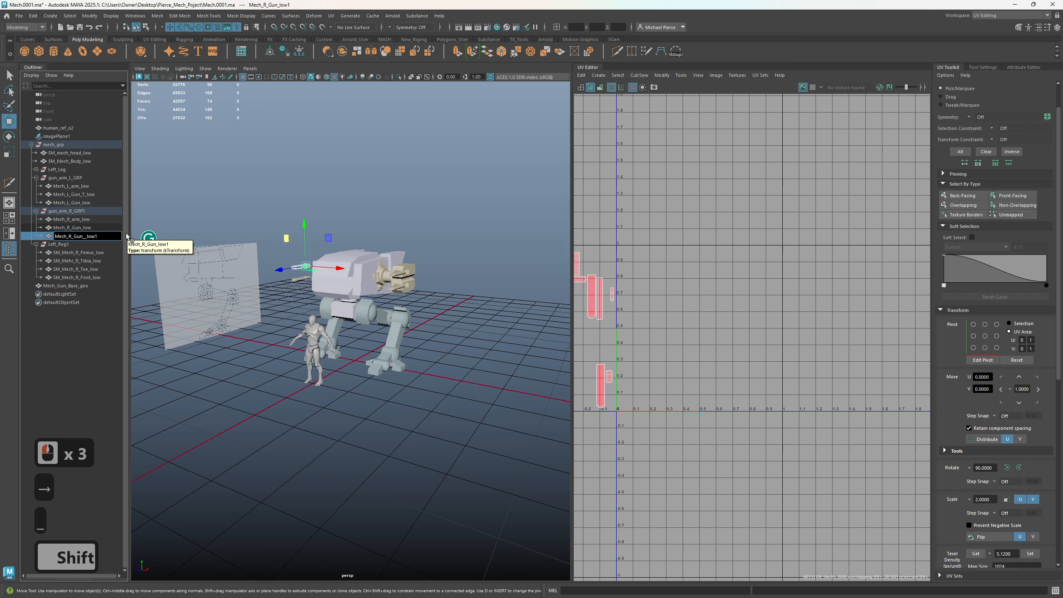
{"action": "key", "text": "Return"}
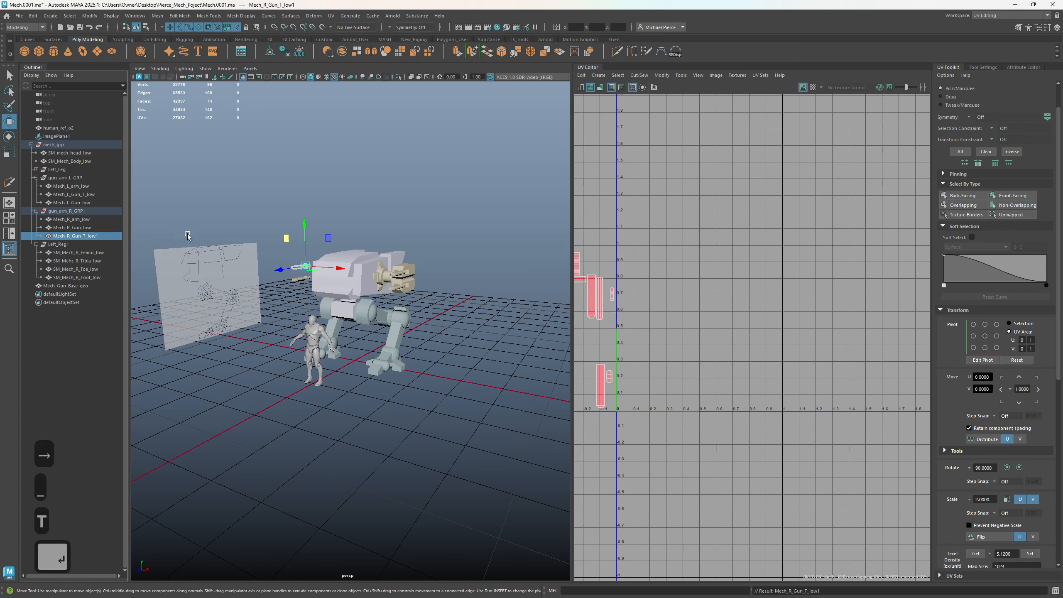
{"action": "triple_click", "coordinate": [108, 237]}
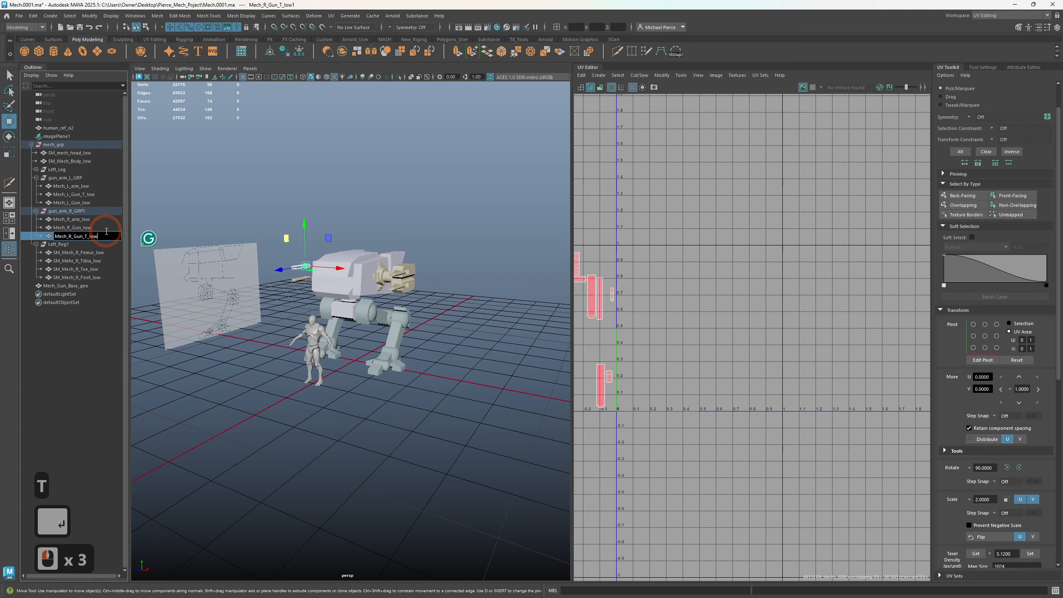
{"action": "key", "text": "BackSpace"}
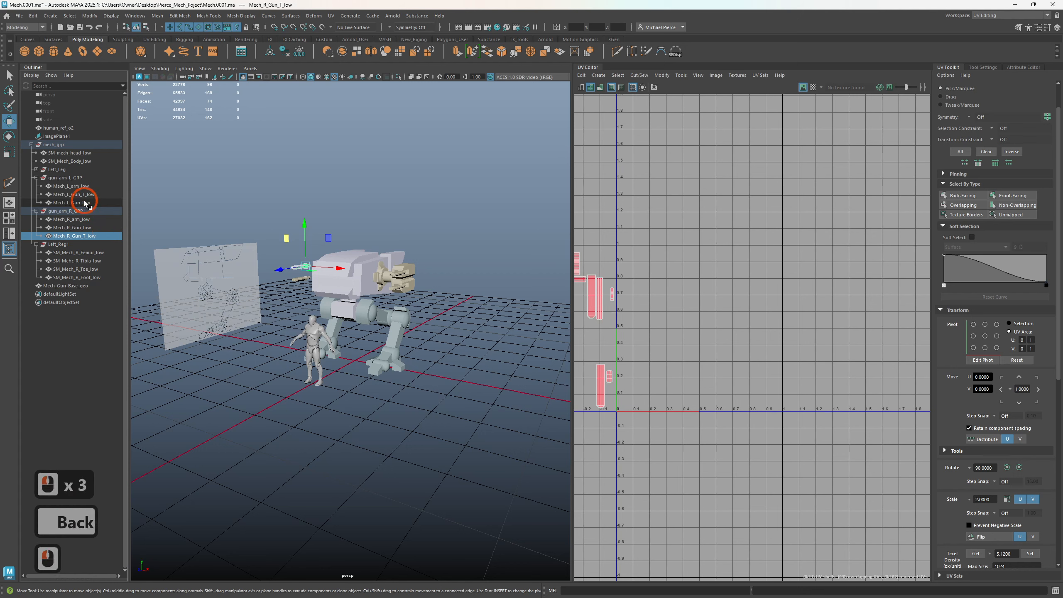
- Rename Mech_L_Gun_low in the left gun arm group as Mech_L_Gun_B_low
{"action": "double_click", "coordinate": [79, 203]}
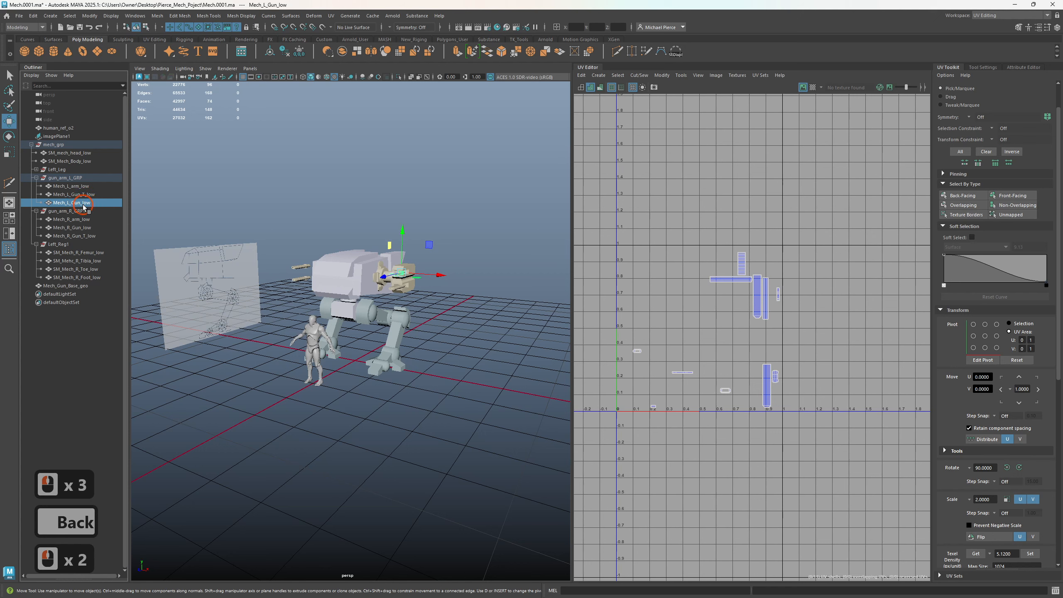
{"action": "triple_click", "coordinate": [84, 206]}
{"action": "key", "text": "shift"}
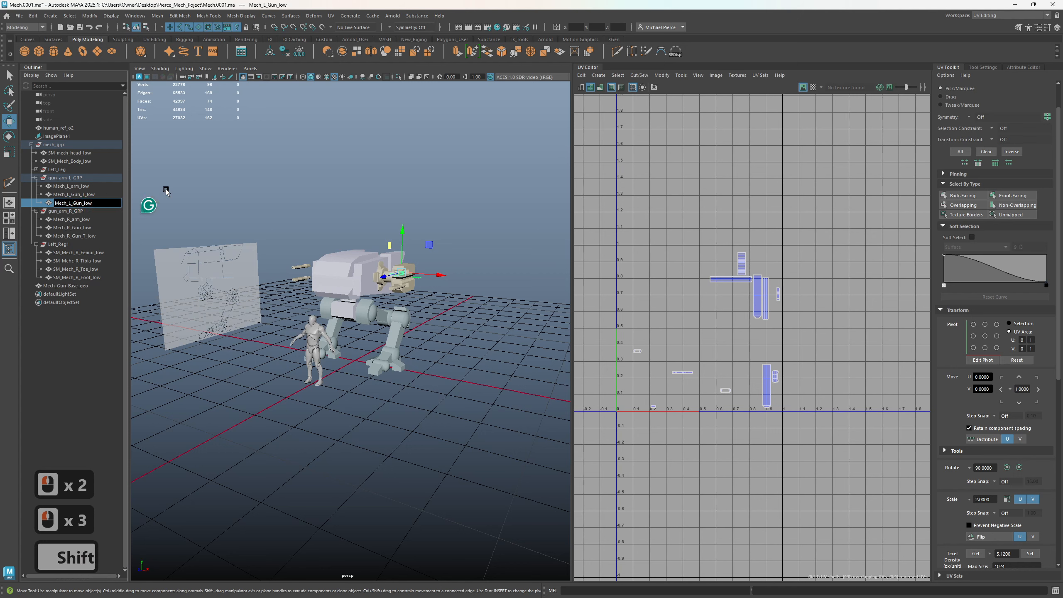
{"action": "type", "text": "_"}
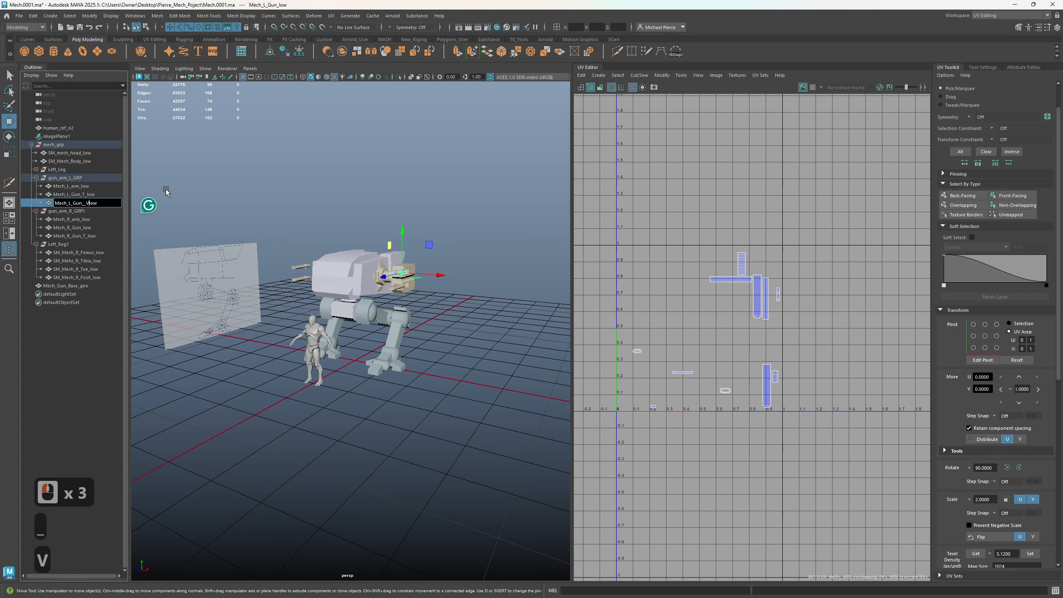
{"action": "type", "text": "v"}
{"action": "key", "text": "BackSpace"}
{"action": "type", "text": "B"}
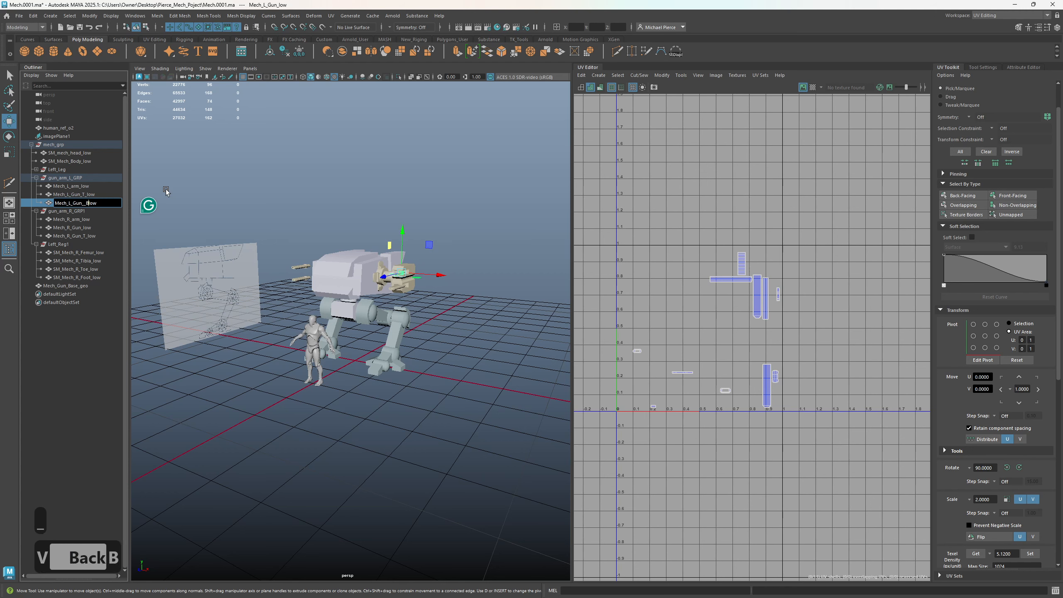
{"action": "key", "text": "BackSpace"}
{"action": "key", "text": "BackSpace"}
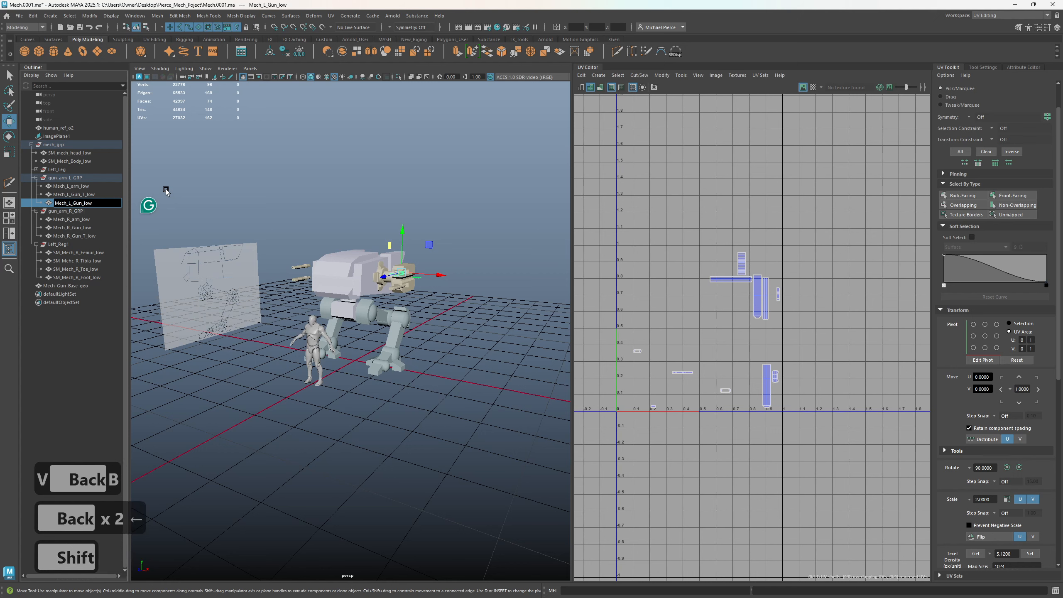
{"action": "type", "text": "_B"}
{"action": "key", "text": "Right"}
{"action": "key", "text": "Right"}
{"action": "key", "text": "Right"}
{"action": "key", "text": "Right"}
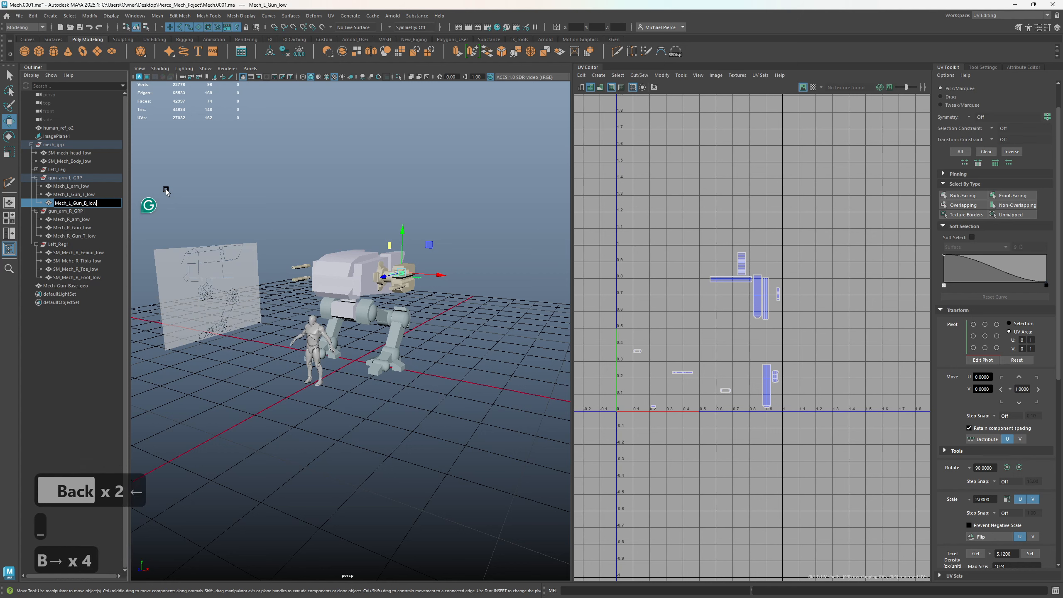
{"action": "key", "text": "Return"}
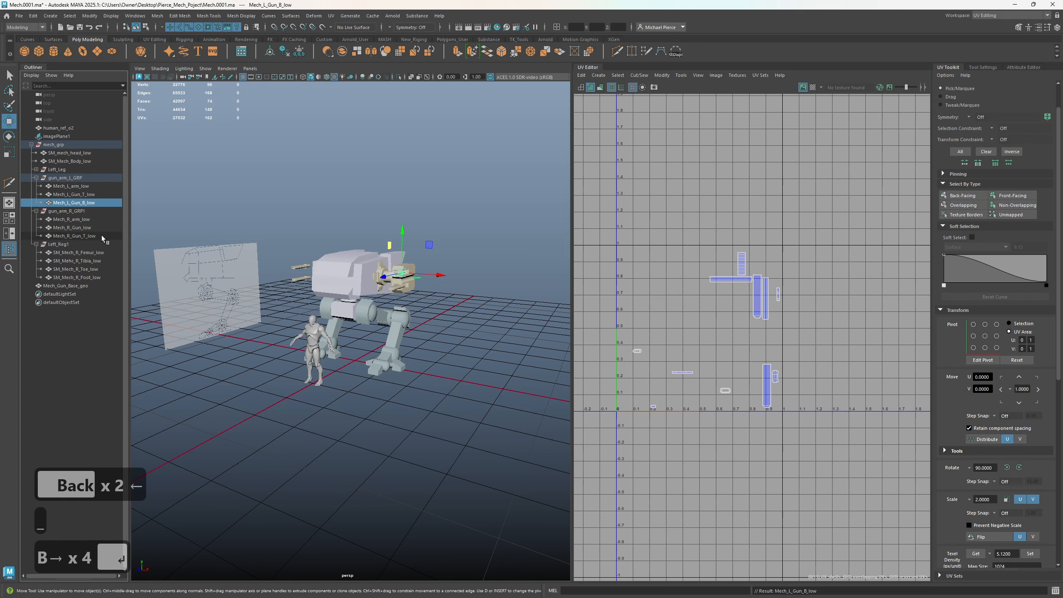
- Rename Mech_R_Gun_low in the right gun arm group as Mech_R_Gun_B_low
{"action": "left_click", "coordinate": [89, 219]}
{"action": "left_click", "coordinate": [90, 229]}
{"action": "double_click", "coordinate": [90, 229]}
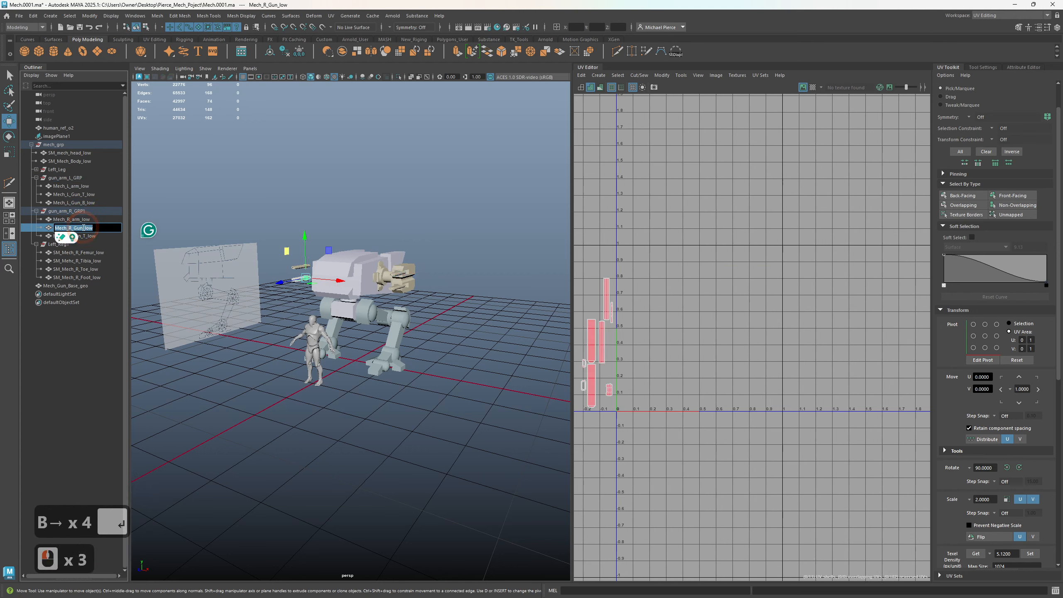
{"action": "type", "text": "_B"}
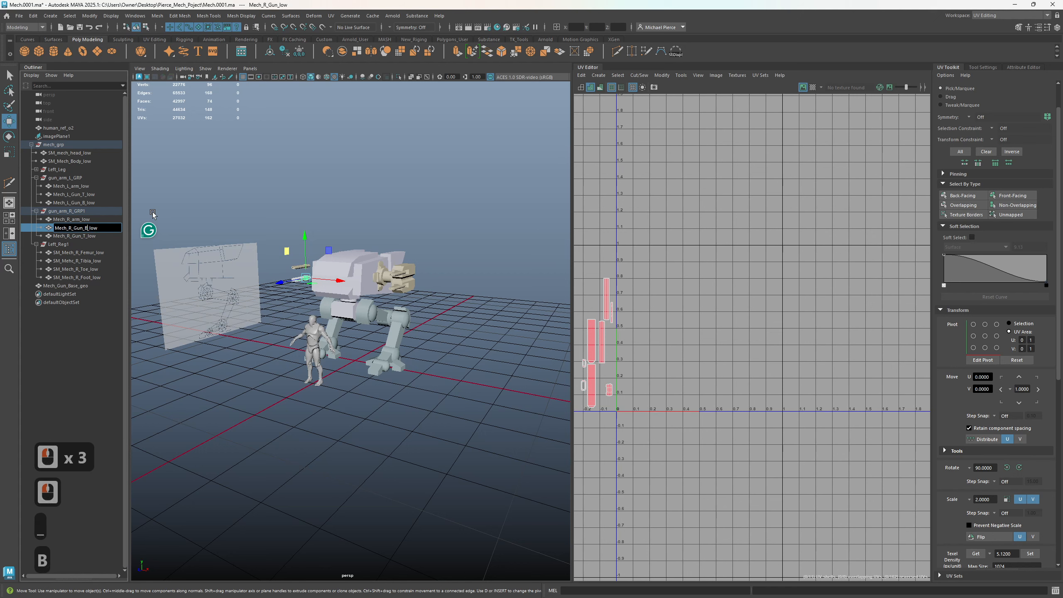
{"action": "key", "text": "Return"}
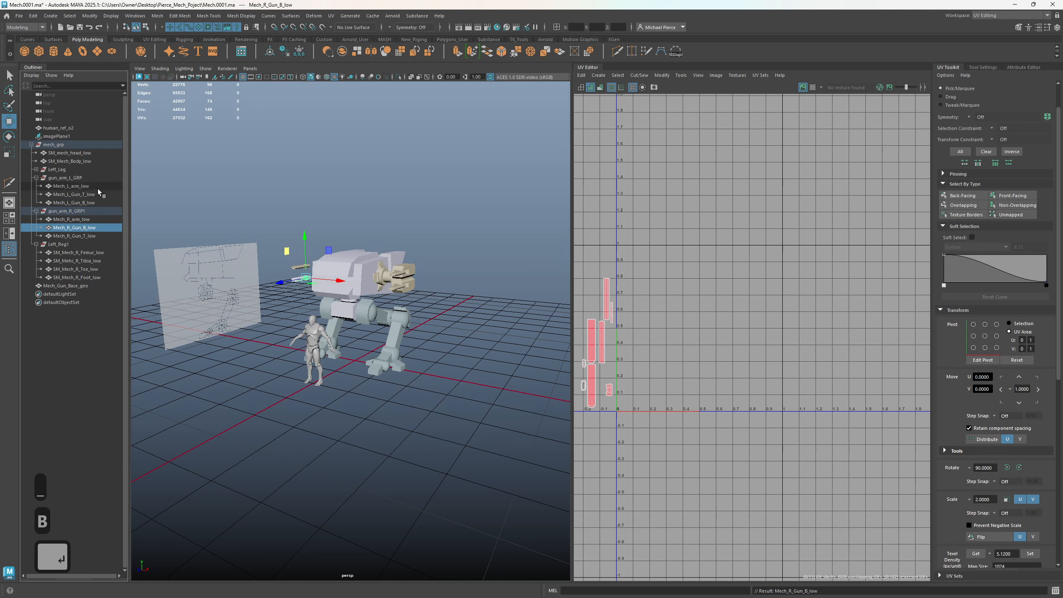
- Select Mech_R_Gun_T_low and collapse the mech_grp hierarchy in the Outliner
{"action": "left_click", "coordinate": [96, 236]}
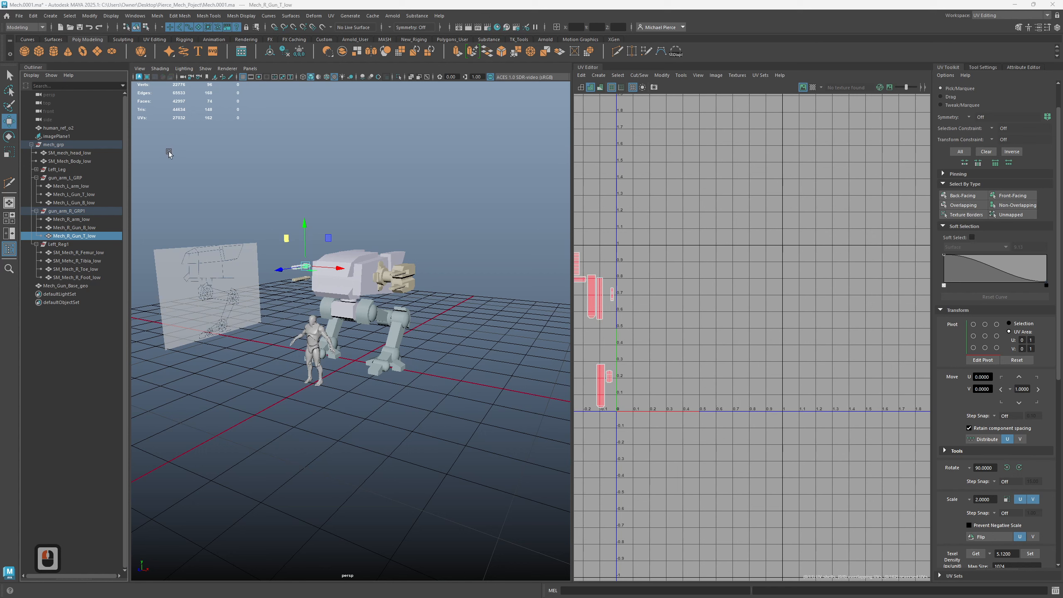
{"action": "left_click_drag", "start_coordinate": [40, 152], "coordinate": [30, 150]}
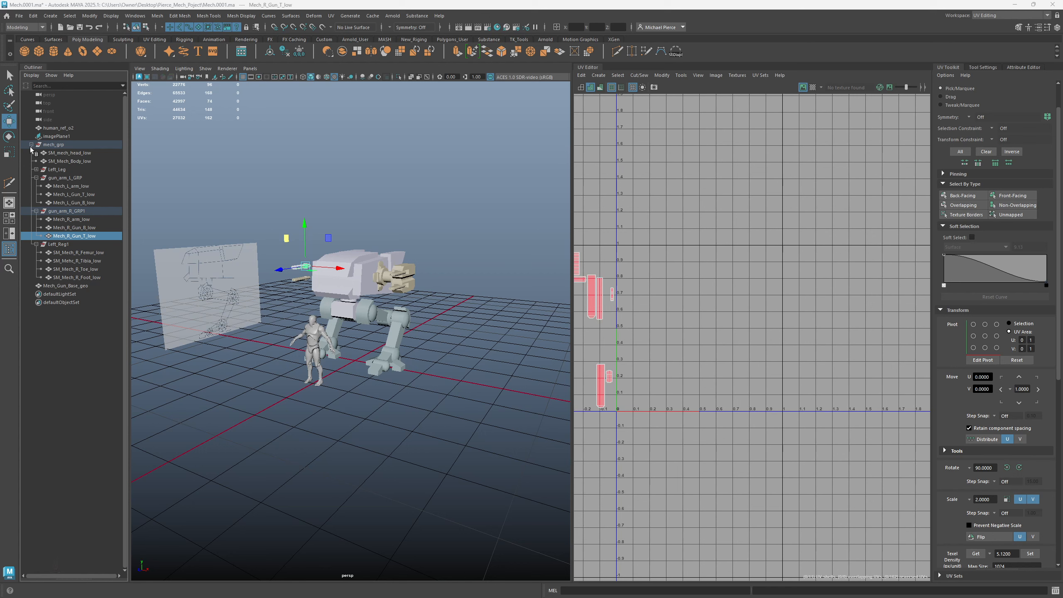
{"action": "left_click", "coordinate": [32, 145]}
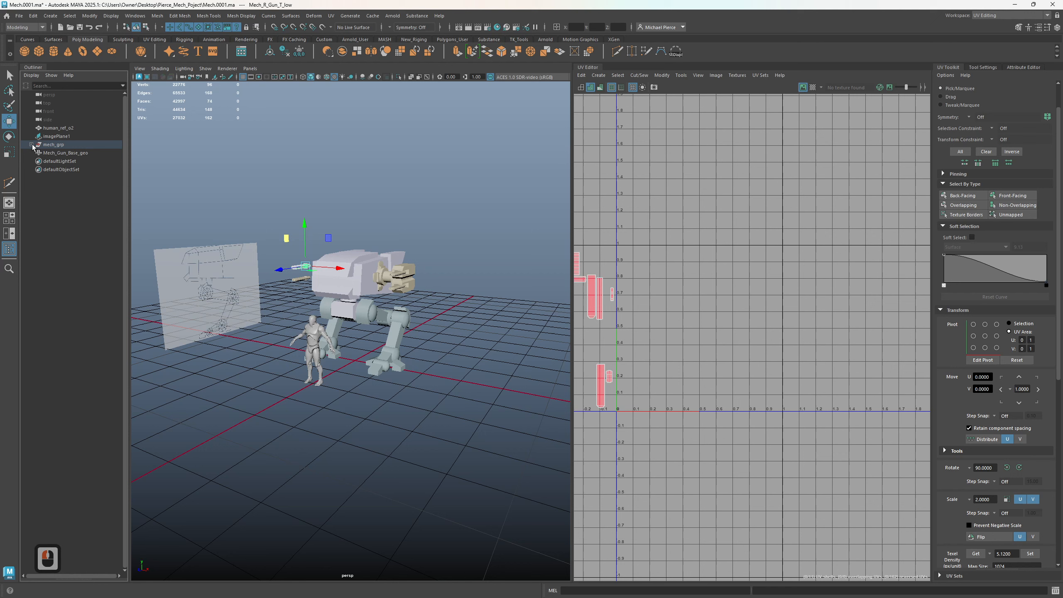